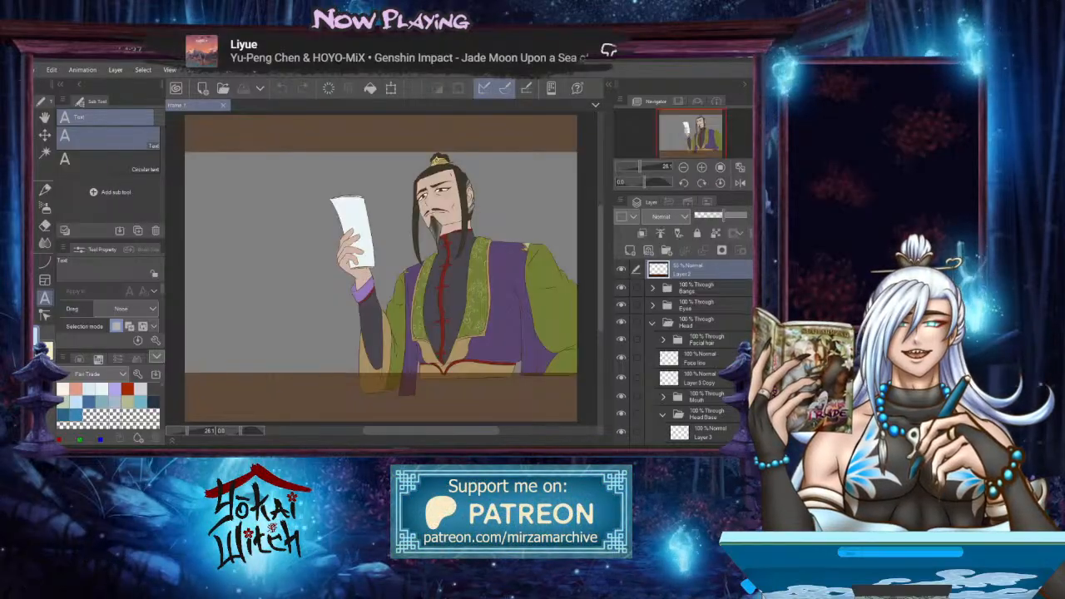
Collapse the Head Base folder and select the face line layer inside the Head folder
scroll(504, 264, up, 5)
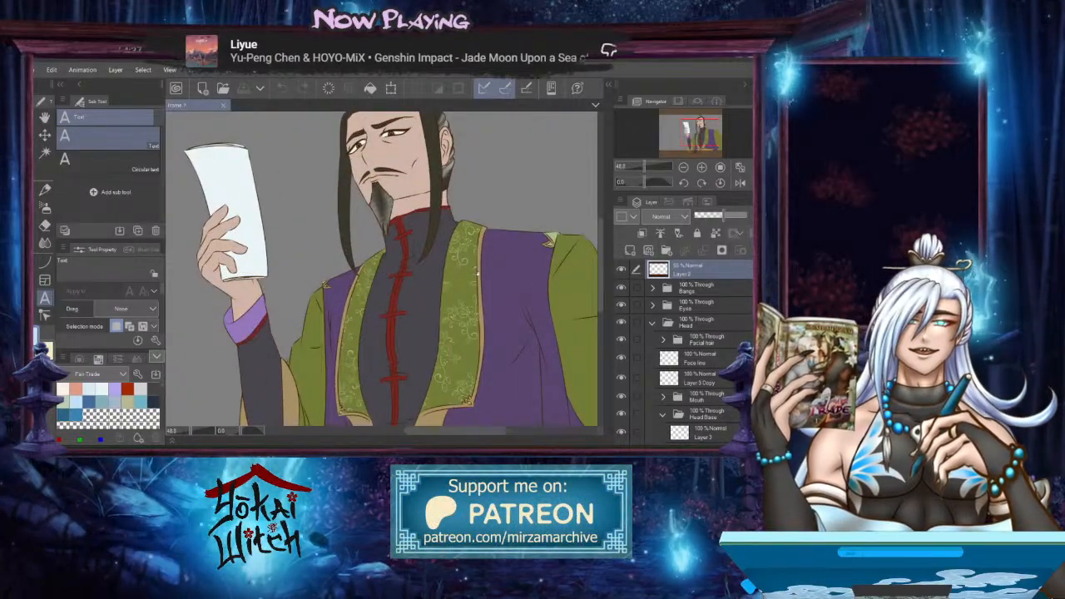
scroll(478, 270, up, 1)
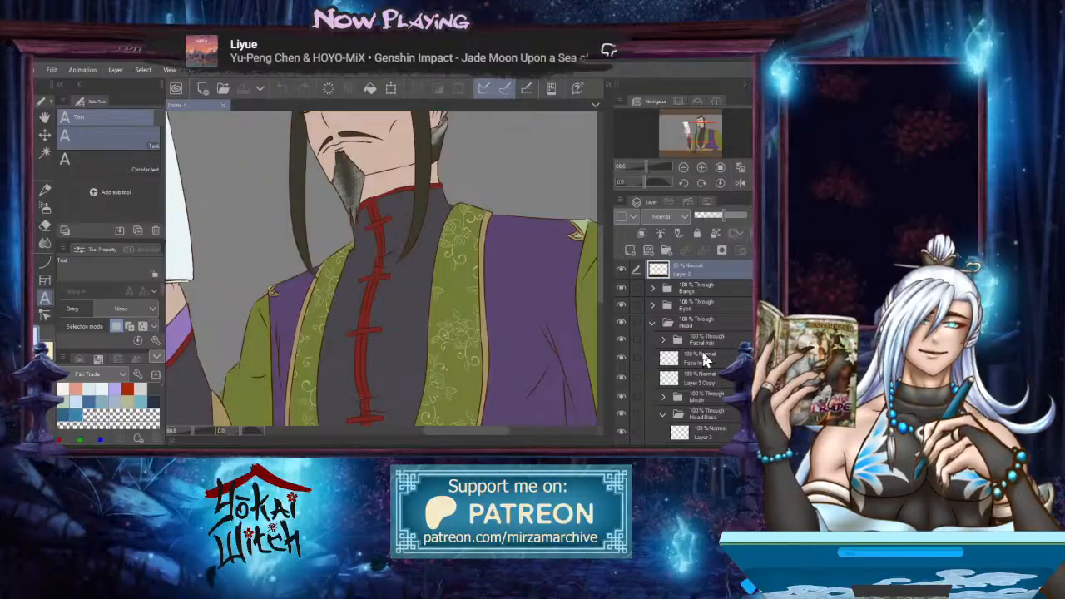
scroll(689, 341, down, 1)
scroll(689, 341, up, 1)
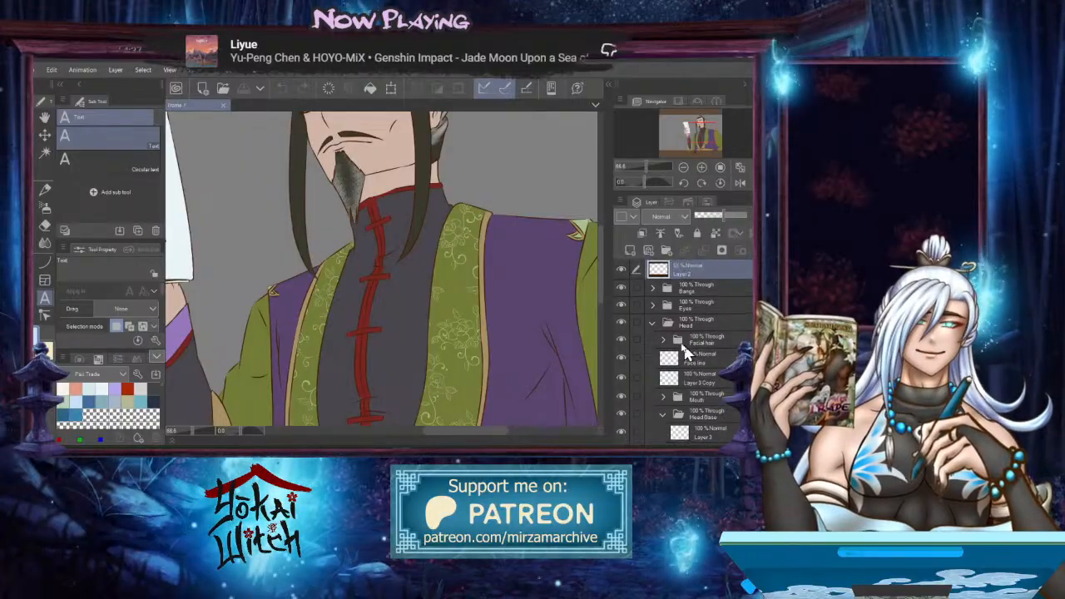
click(662, 412)
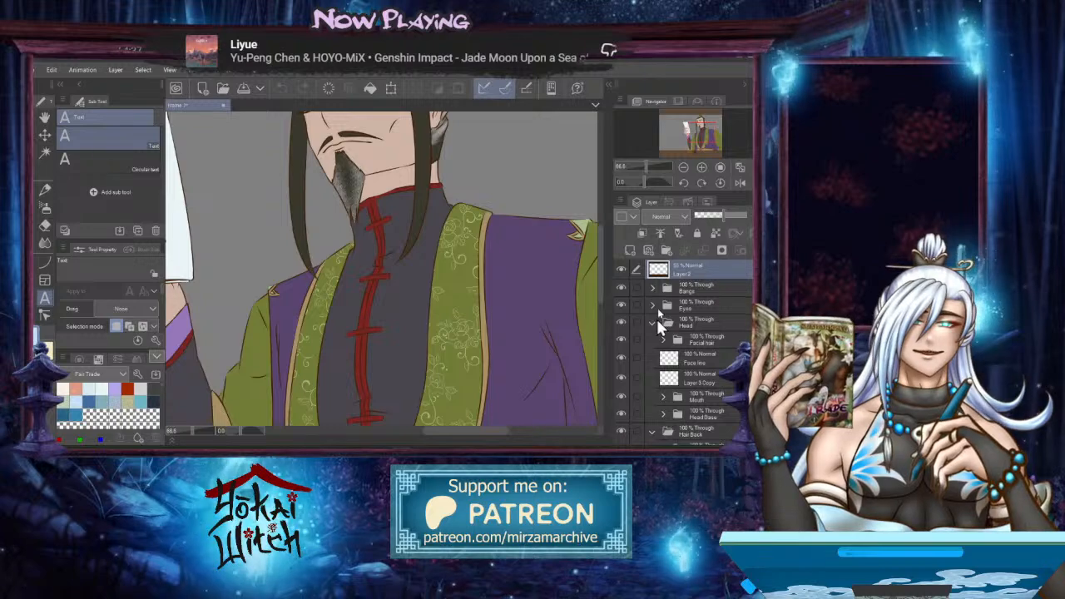
click(725, 363)
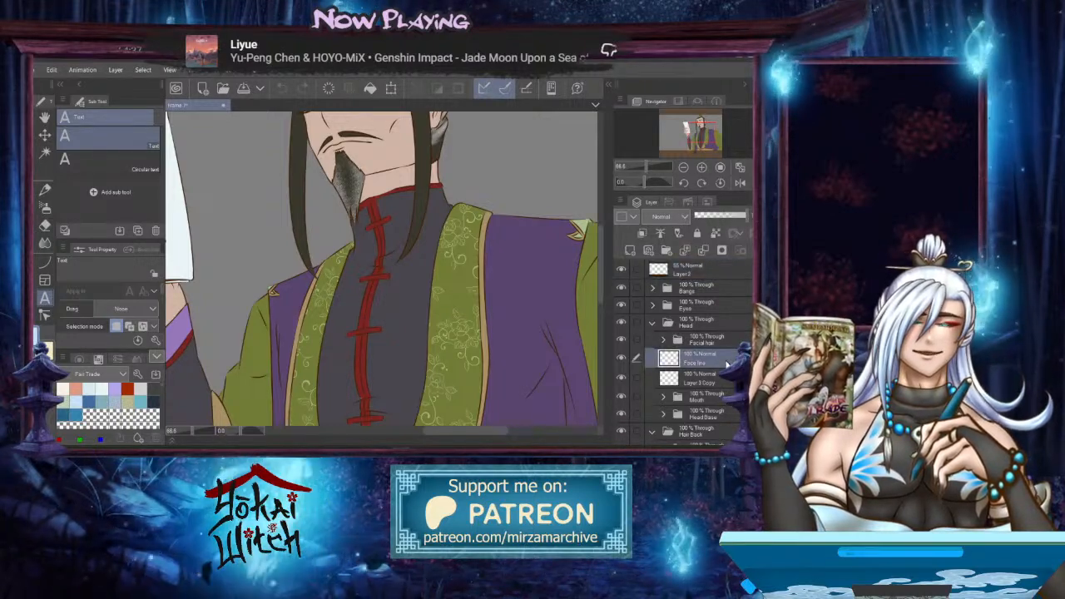
Expand the R Arm, Upper and MG Sleeve folders and select the sleeve's base layer, Layer 35
scroll(689, 347, down, 1)
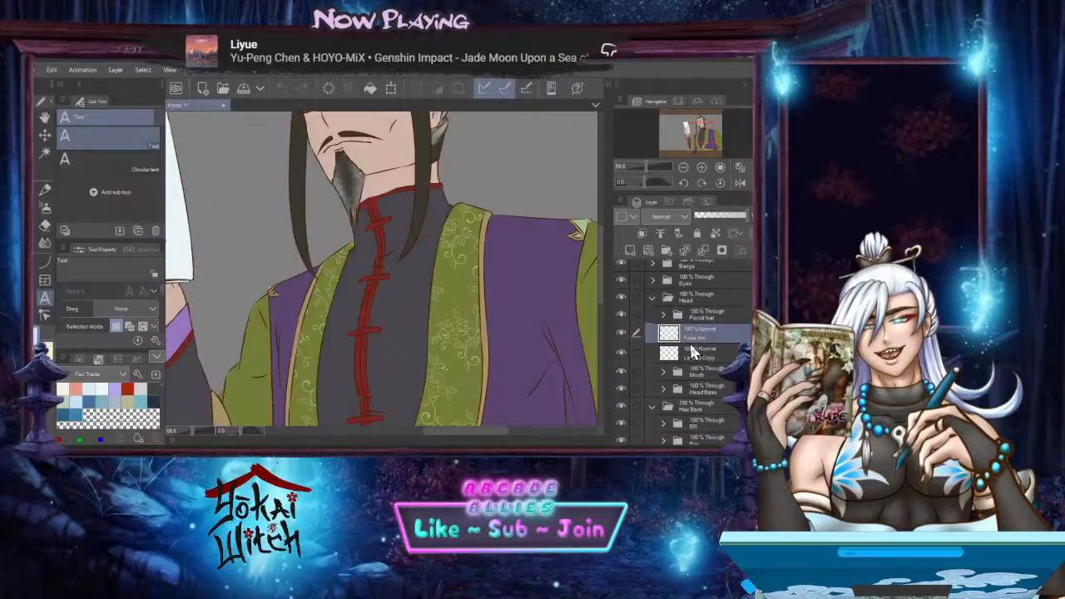
scroll(689, 344, down, 4)
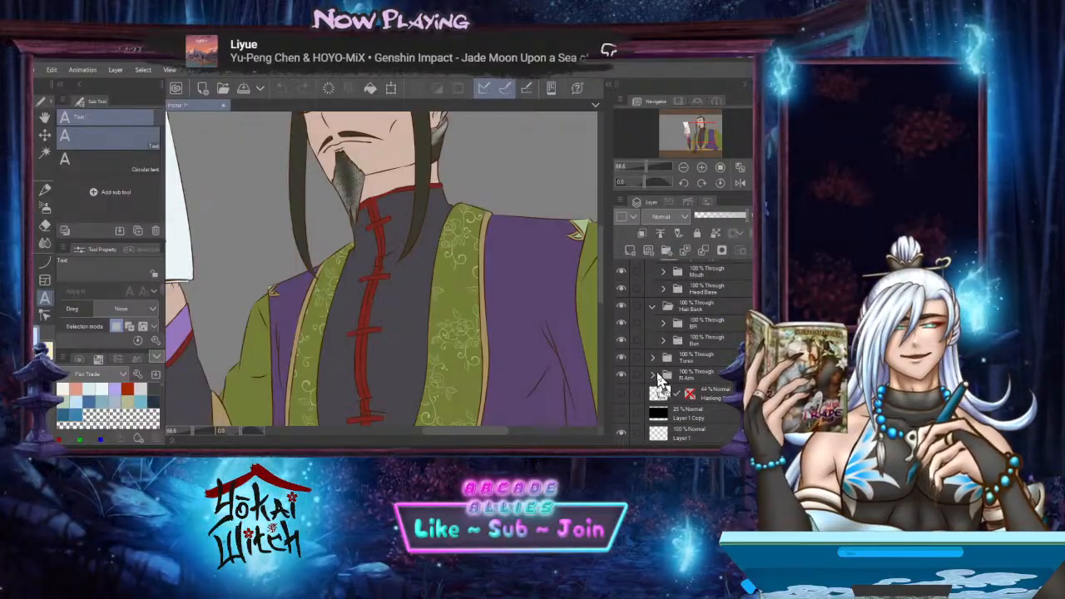
click(655, 376)
scroll(703, 364, down, 1)
scroll(450, 387, down, 2)
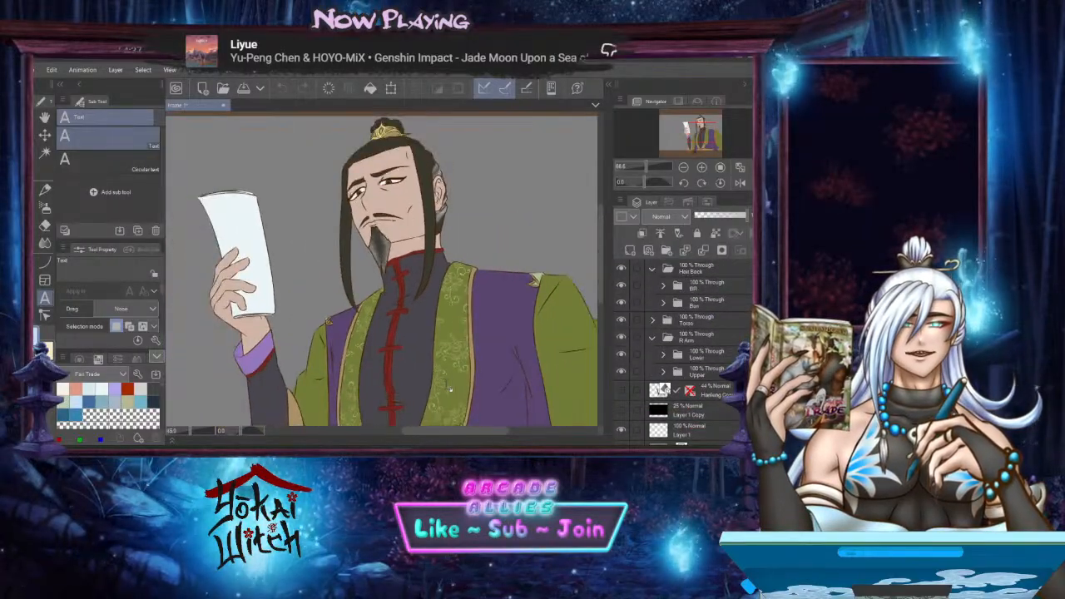
drag(451, 389, 458, 280)
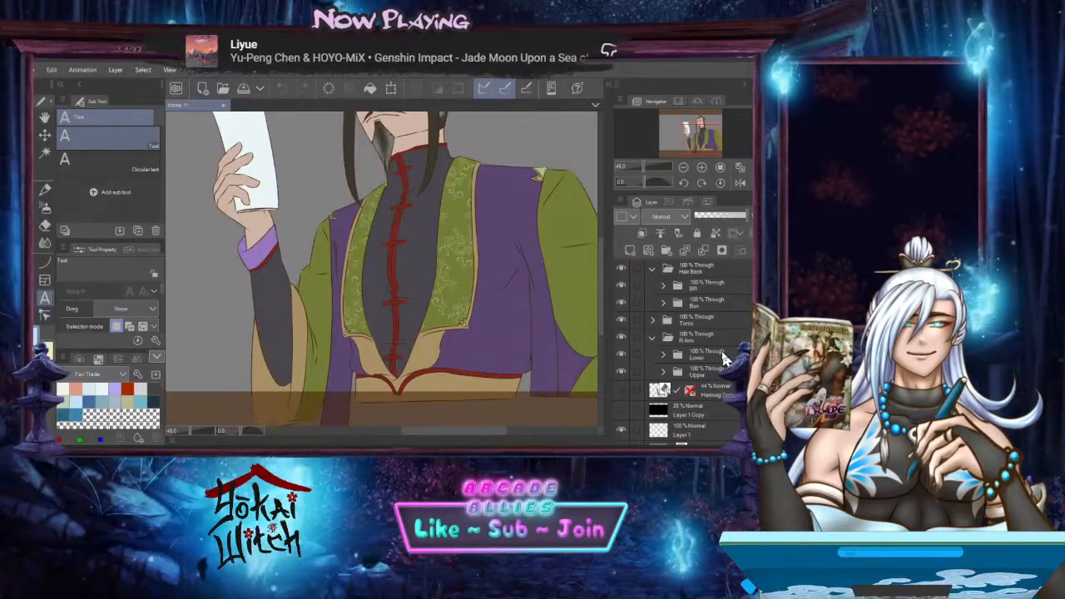
scroll(717, 359, down, 1)
click(660, 359)
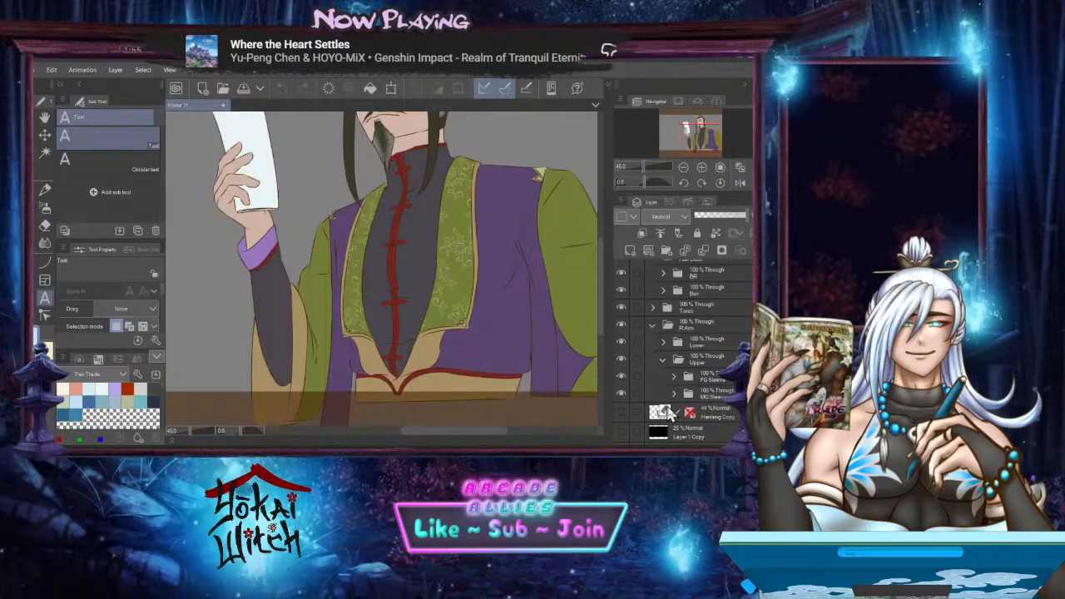
click(674, 392)
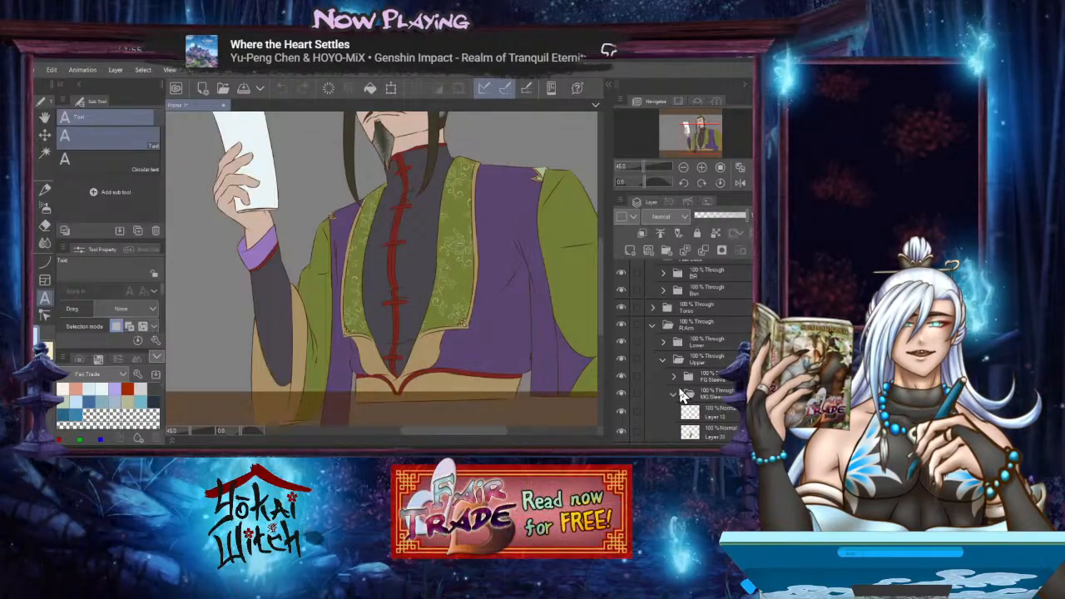
scroll(680, 394, down, 2)
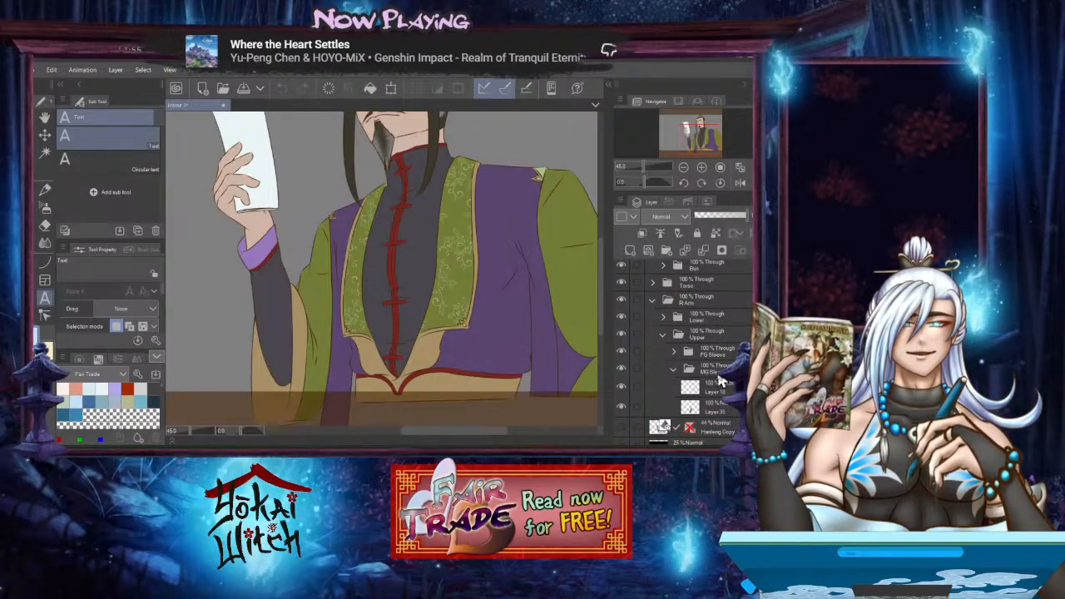
click(708, 407)
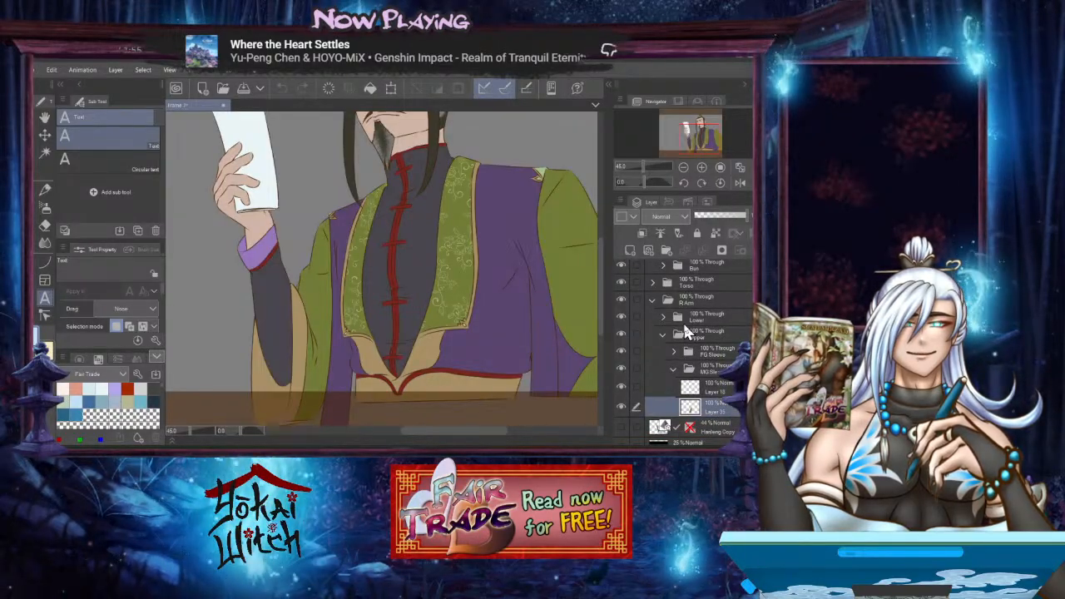
Add a new layer above the sleeve's base layer, clip it to the layer below and set its blending mode to Multiply
click(628, 250)
click(643, 234)
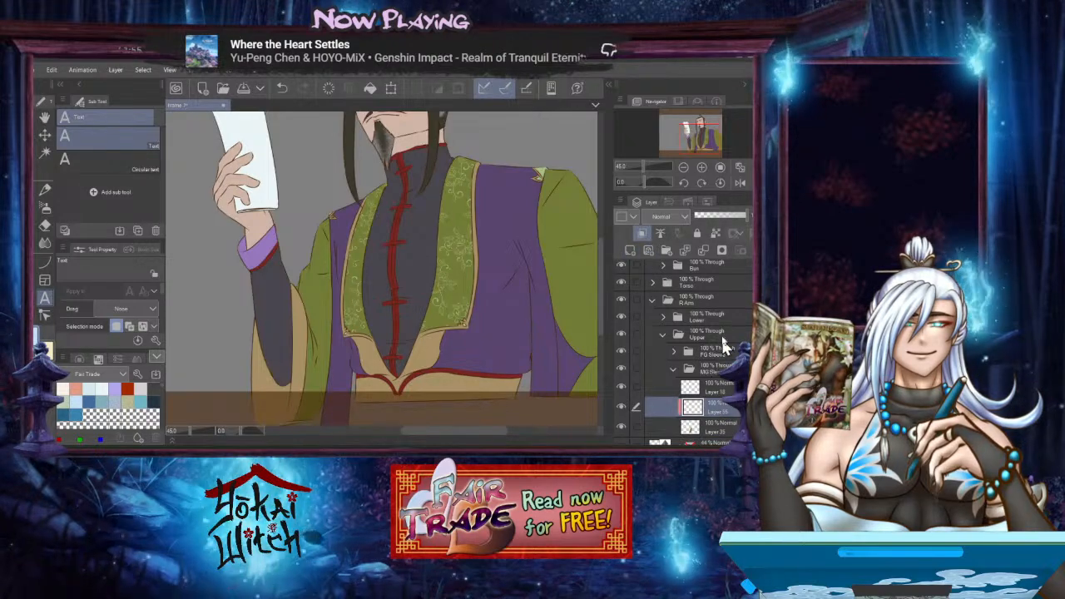
click(666, 218)
click(666, 220)
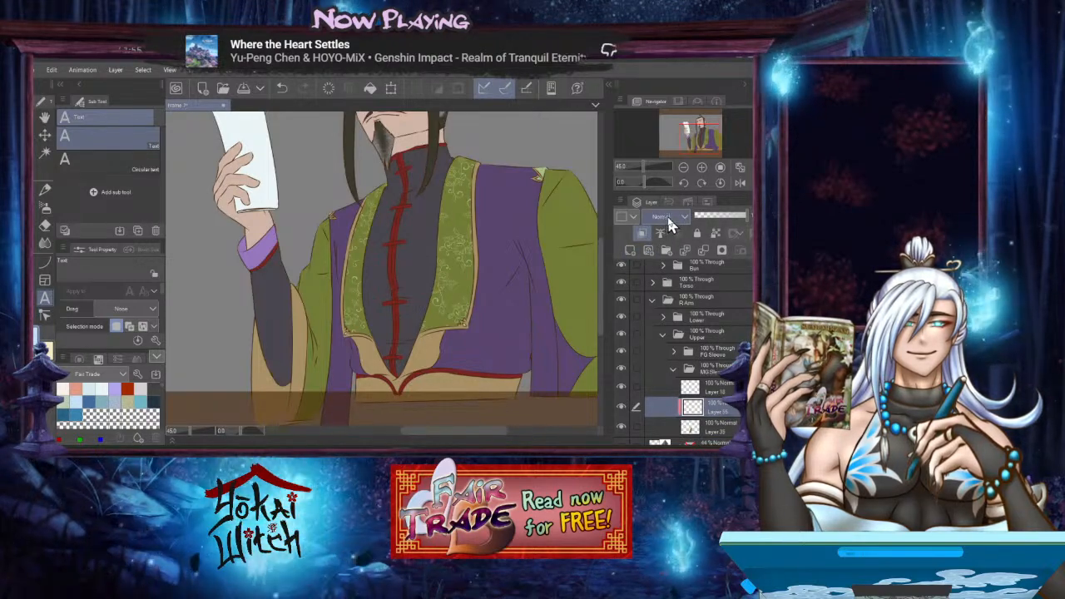
click(667, 215)
click(665, 273)
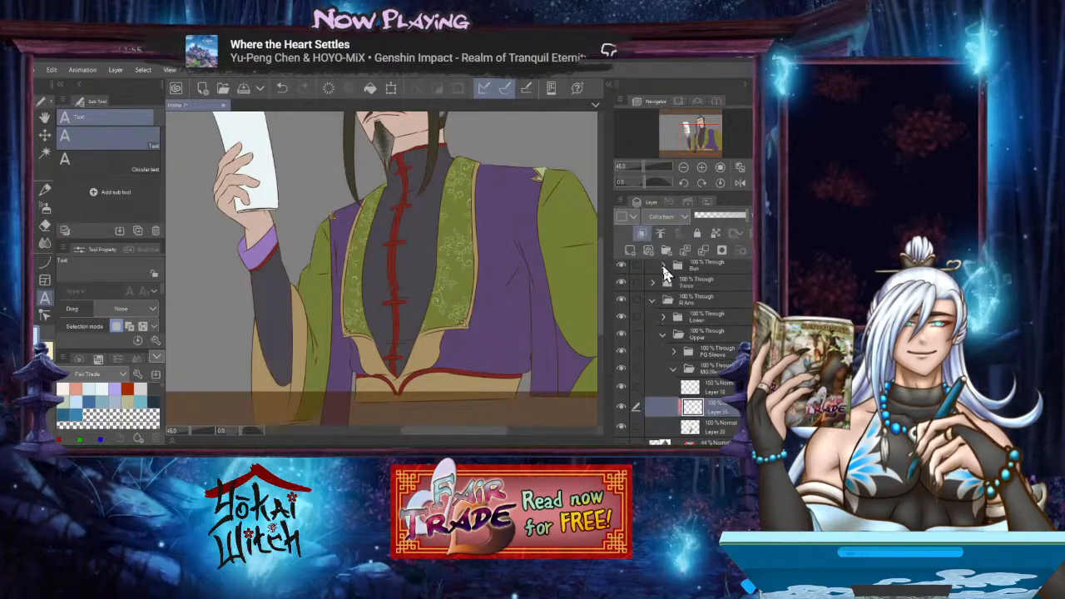
Select everything from the FG Sleeve folder up to the Bangs folder and lower the opacity to 57%
click(716, 352)
scroll(717, 344, up, 1)
scroll(716, 344, up, 5)
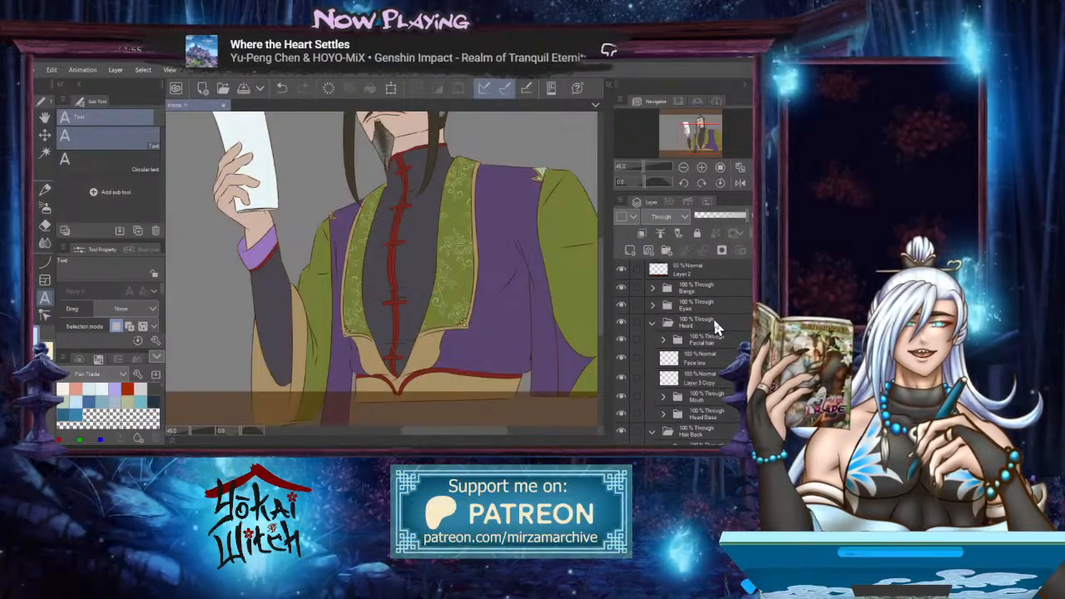
shift+click(701, 287)
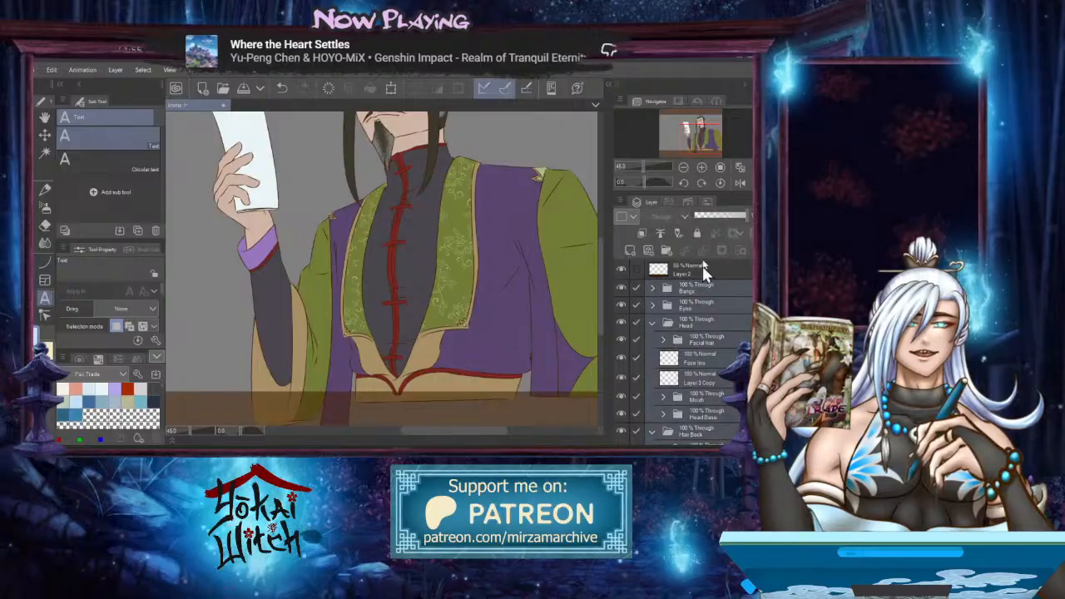
click(722, 218)
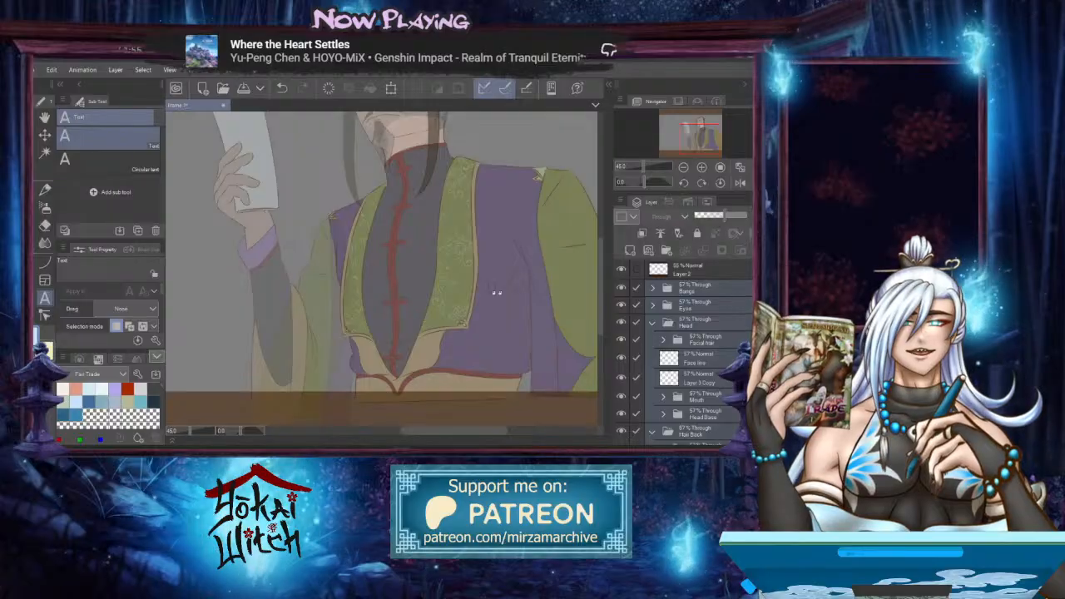
Set the opacity of the Upper folder and its parent R Arm folder to 100%
scroll(347, 281, up, 1)
scroll(347, 281, up, 4)
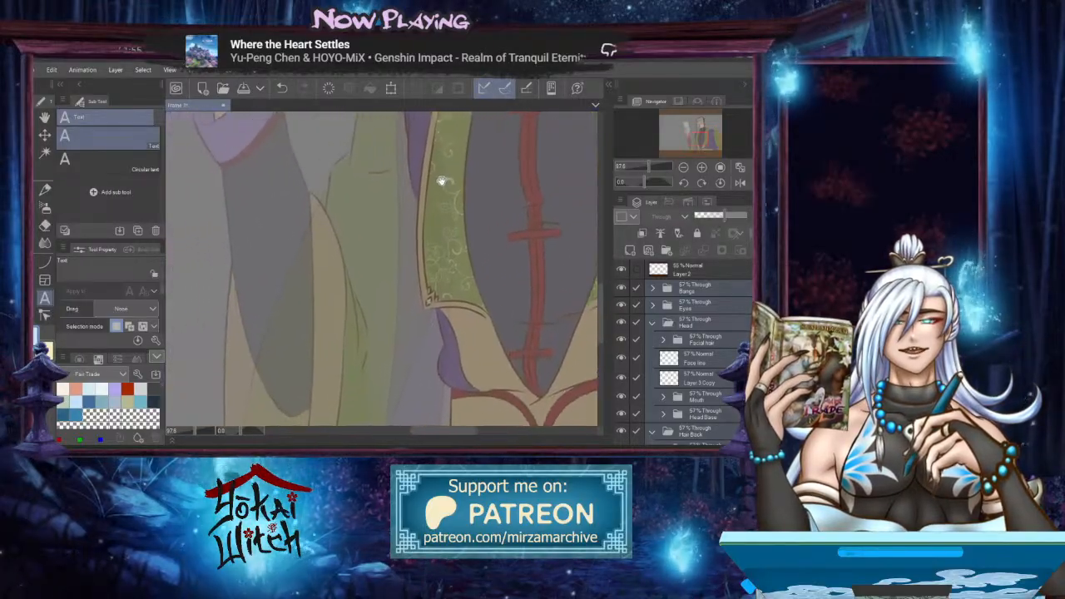
scroll(443, 197, down, 1)
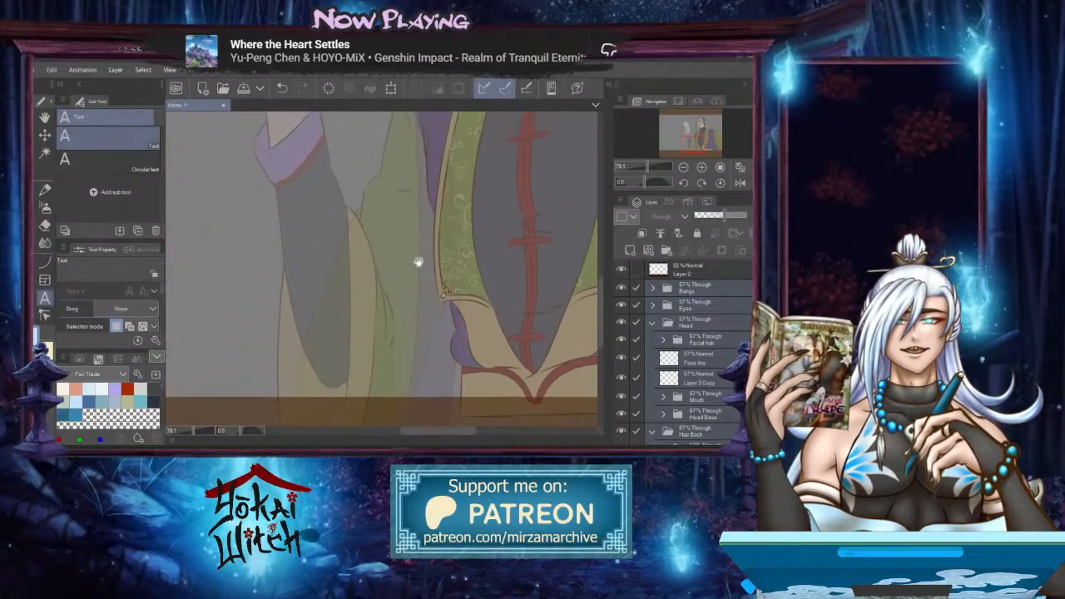
scroll(707, 380, down, 10)
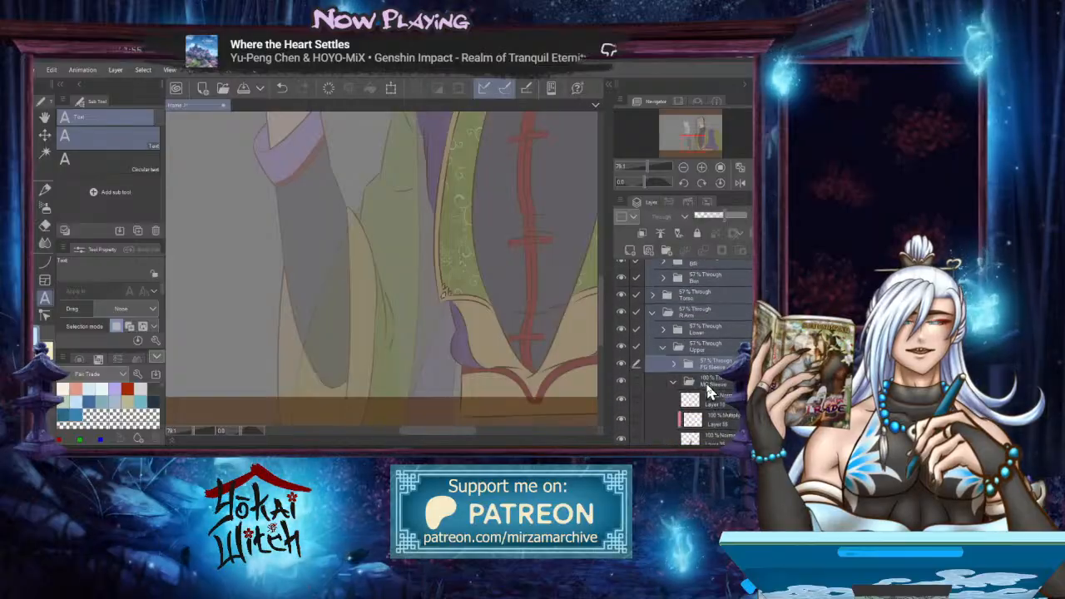
scroll(705, 381, up, 2)
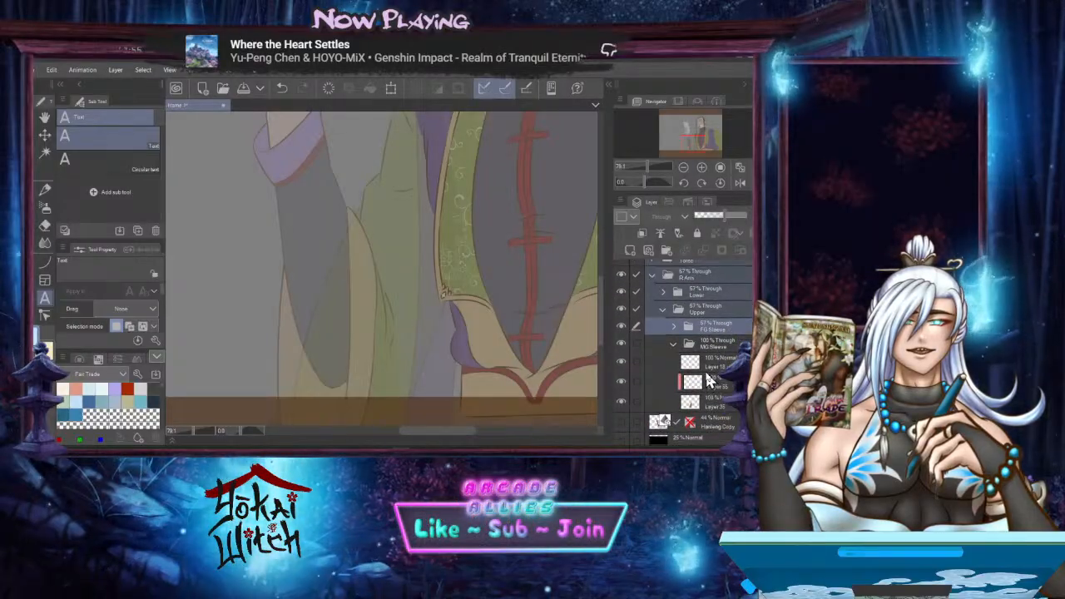
click(712, 321)
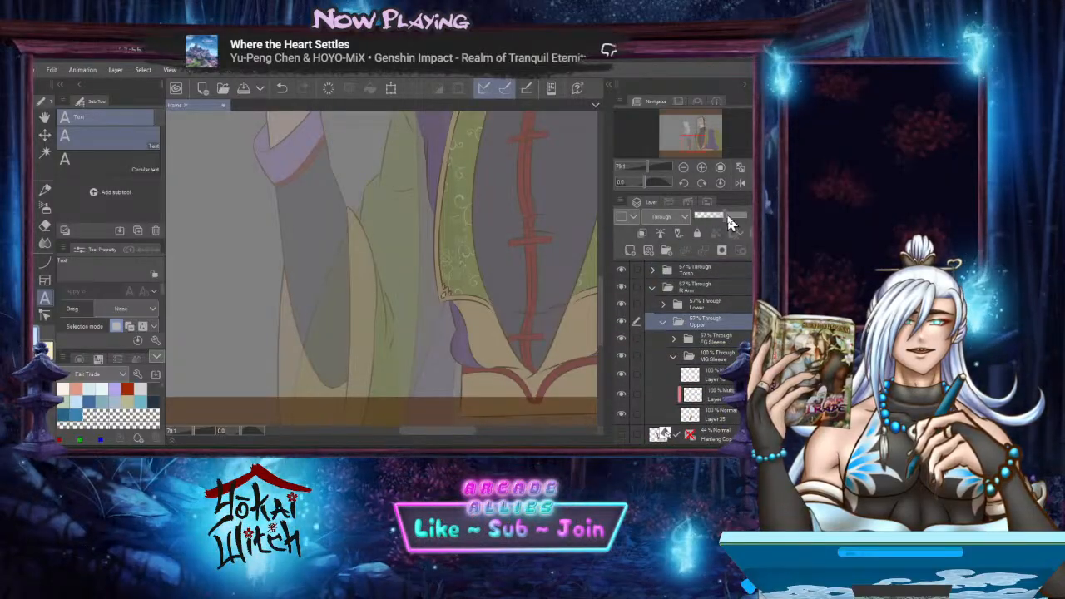
drag(728, 218, 748, 217)
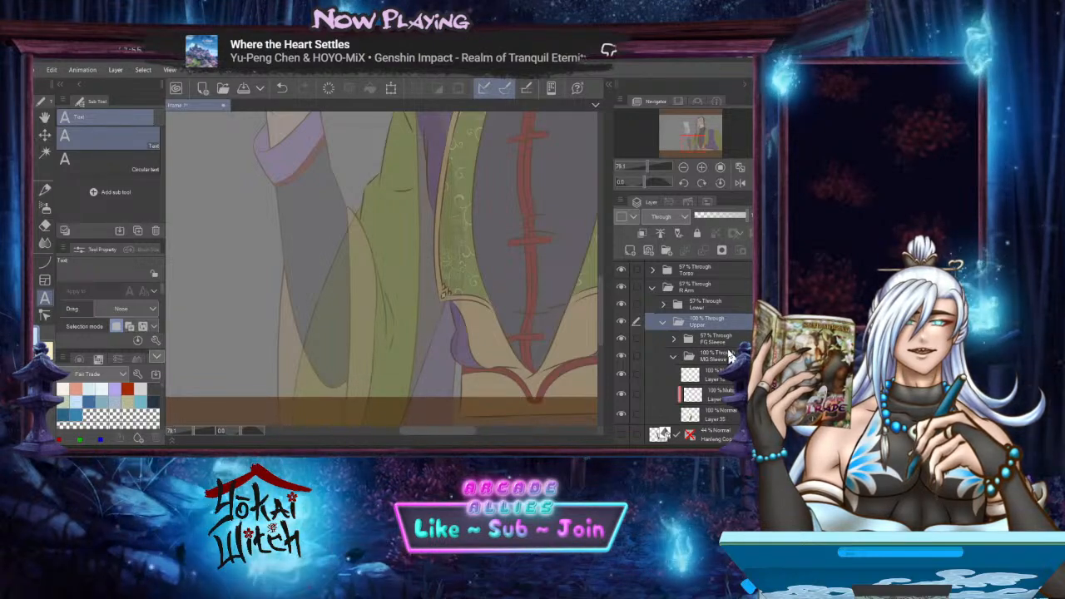
click(714, 288)
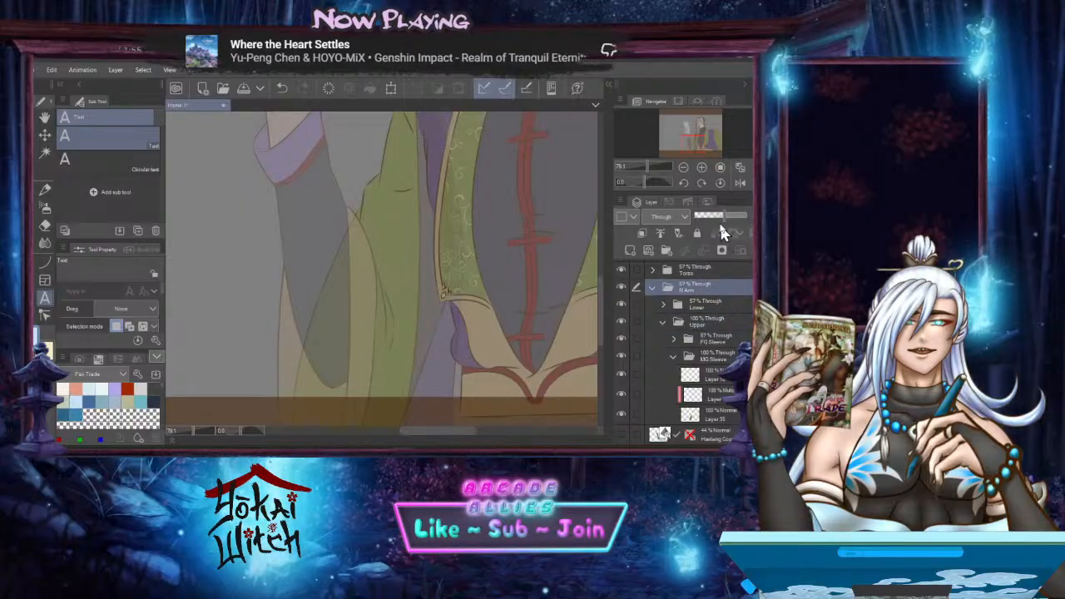
drag(719, 220, 748, 216)
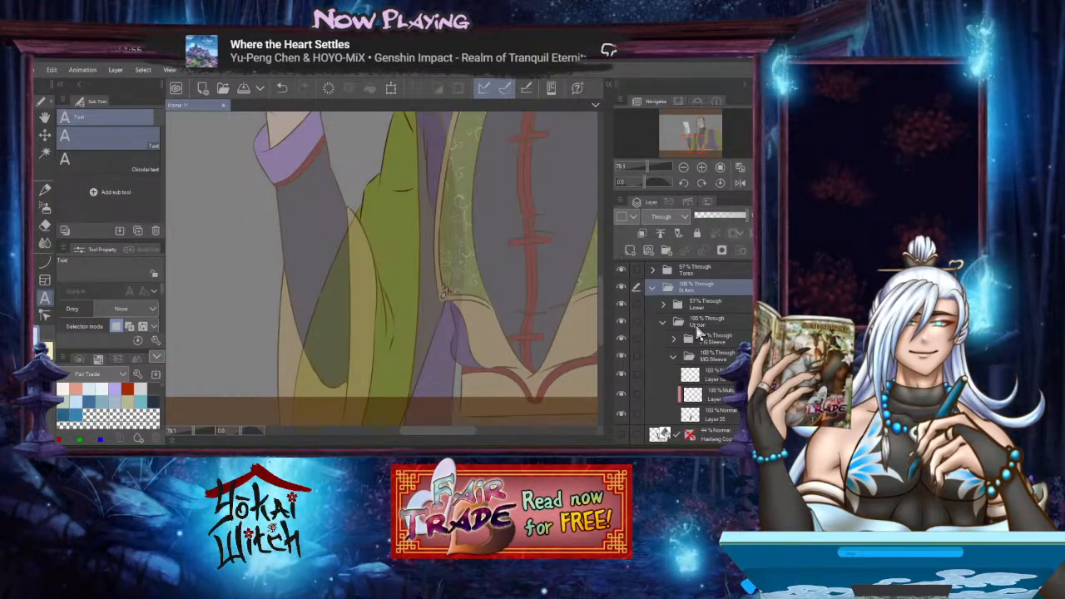
Select the clipped Multiply layer in the MG Sleeve folder and change the colour set from Fair Trade to the Standards set
click(719, 420)
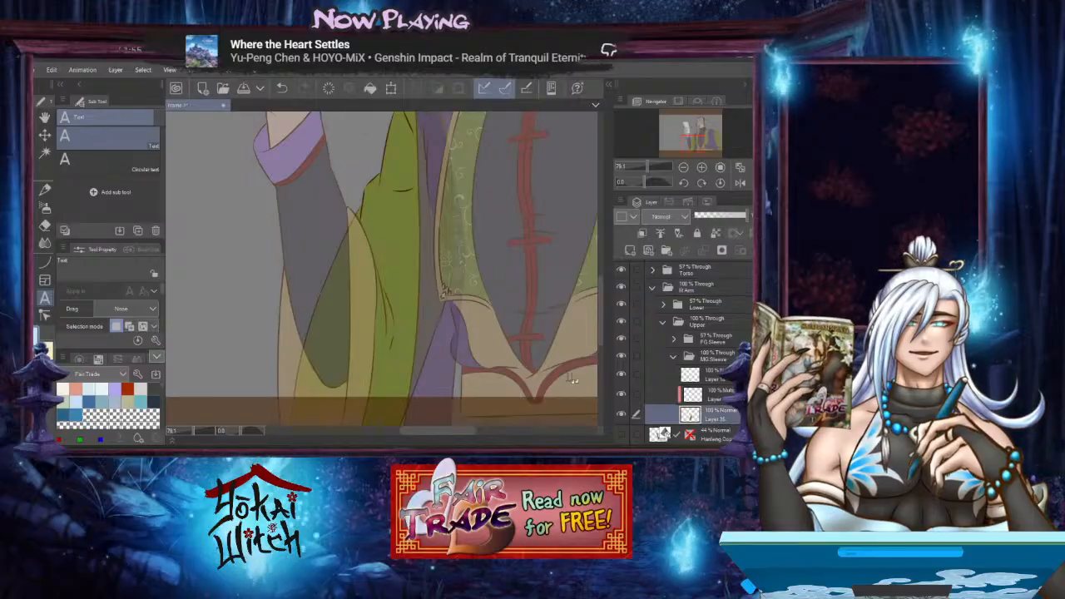
click(716, 396)
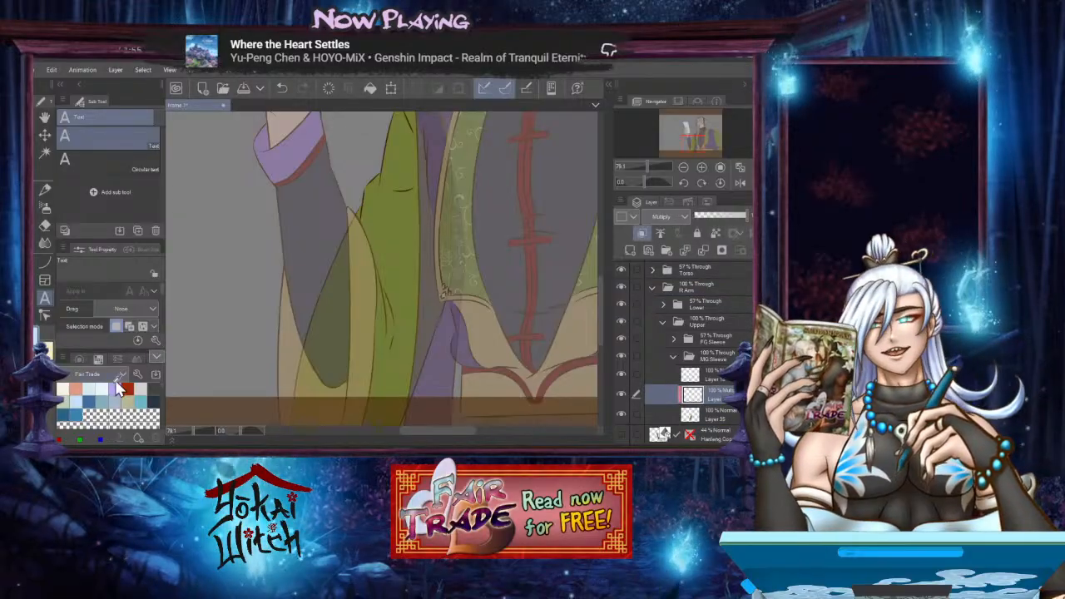
scroll(96, 377, down, 1)
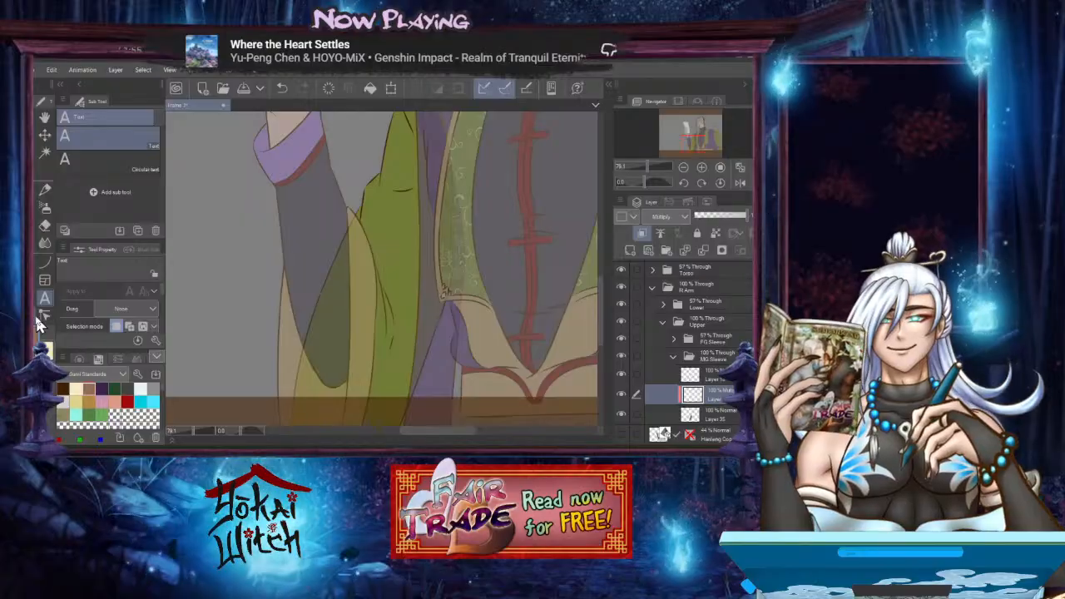
Activate the Curve drawing tool and set its brush size to 17
click(45, 265)
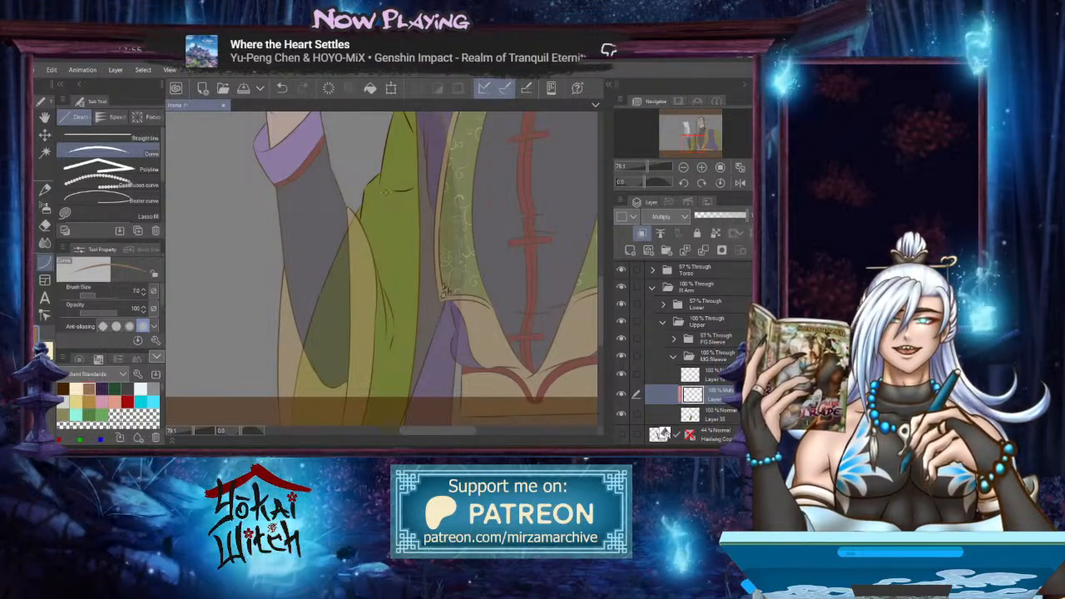
key(bracketright)
key(bracketright)
key(bracketright)
key(bracketright)
key(bracketright)
key(bracketright)
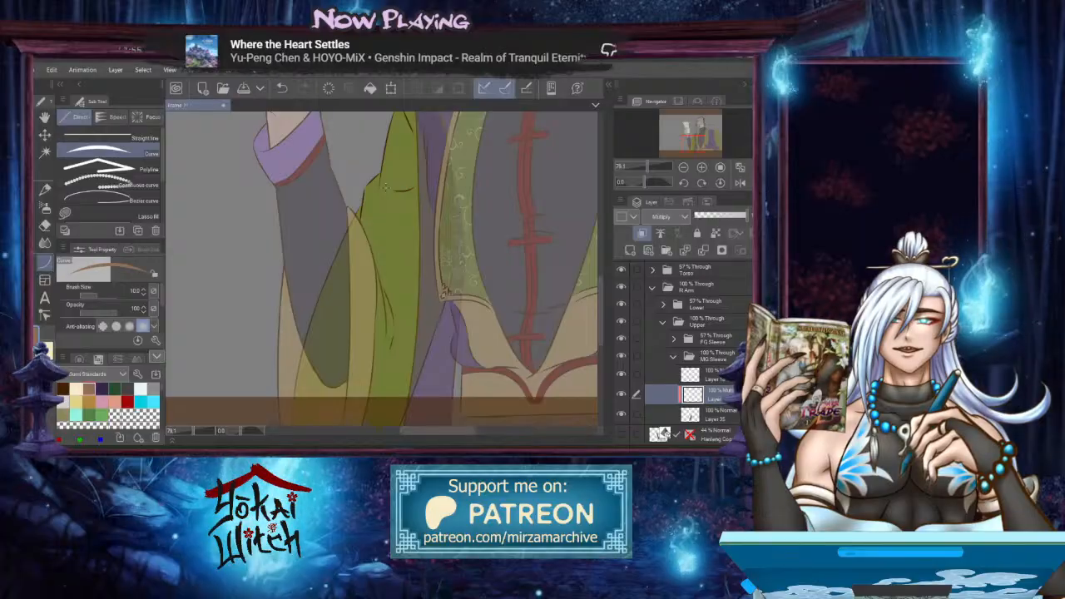
key(bracketleft)
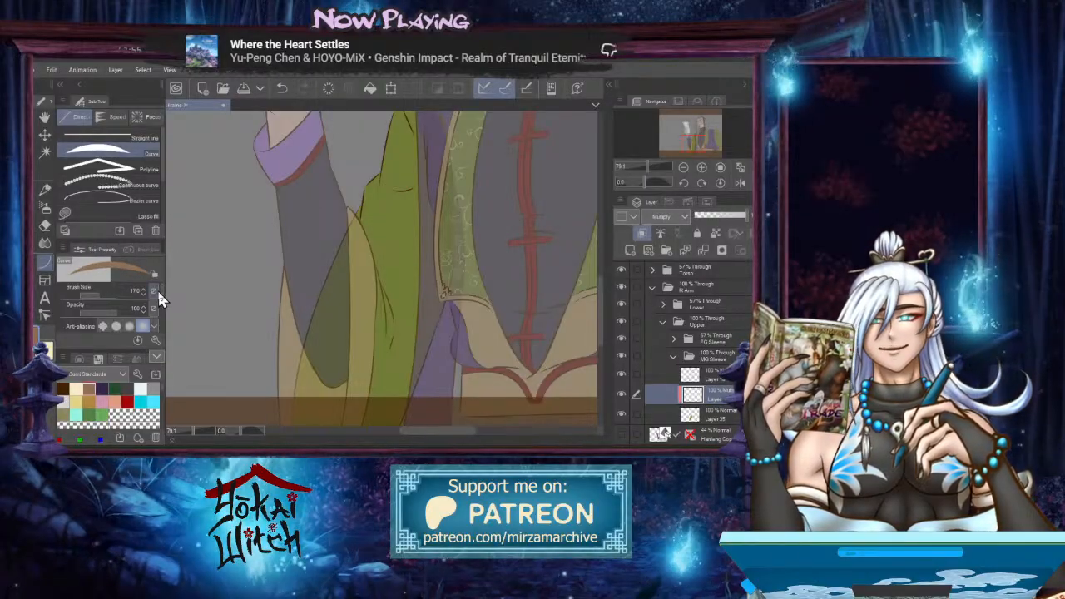
Change the Curve tool's brush shape from the pen to a soft-edged airbrush
scroll(160, 288, down, 3)
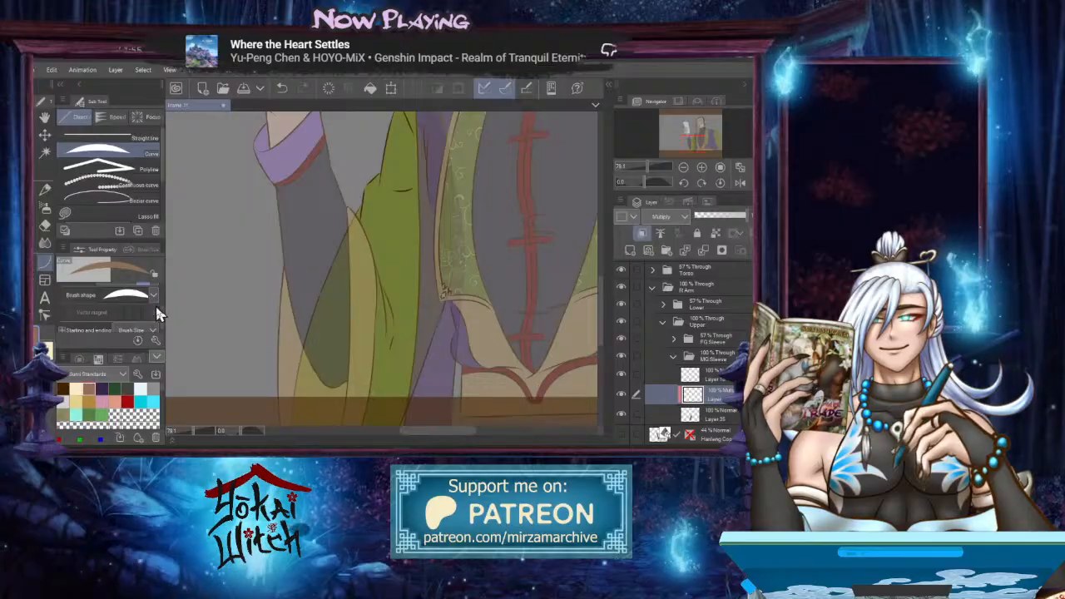
click(153, 296)
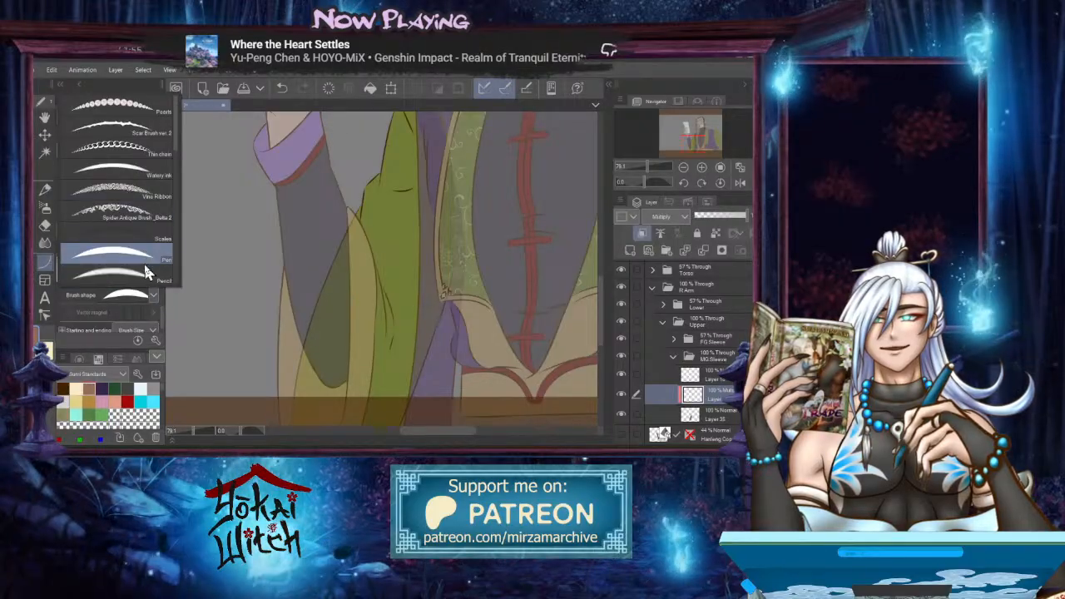
click(145, 273)
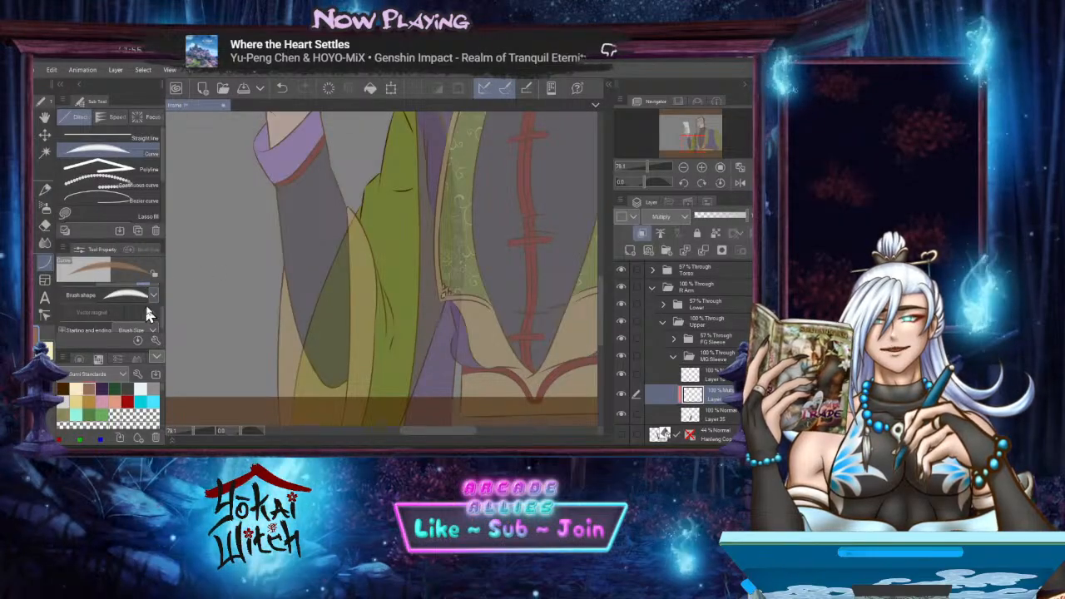
click(153, 294)
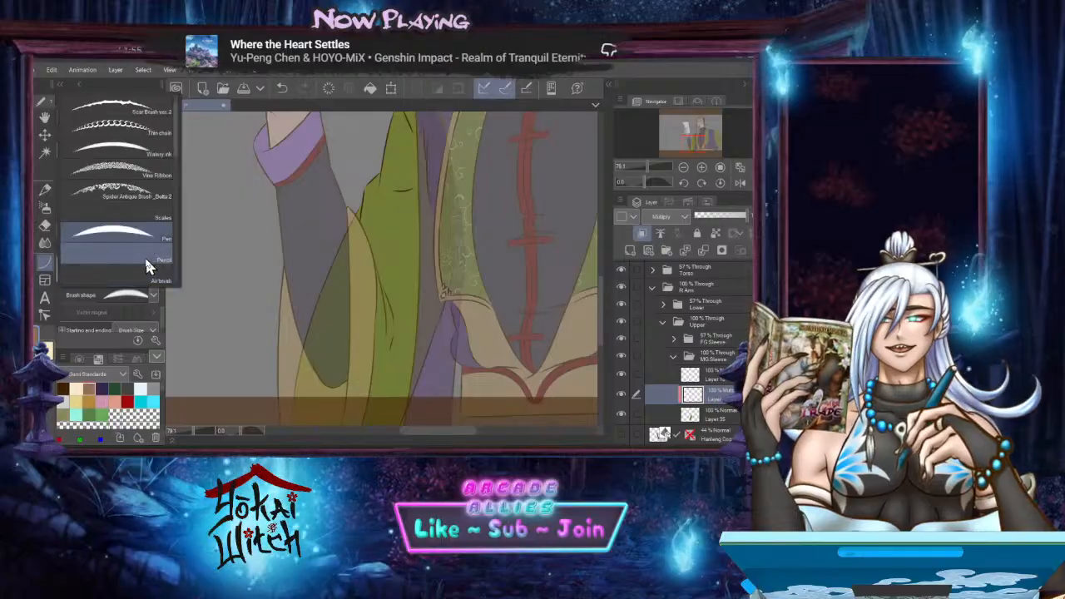
click(145, 266)
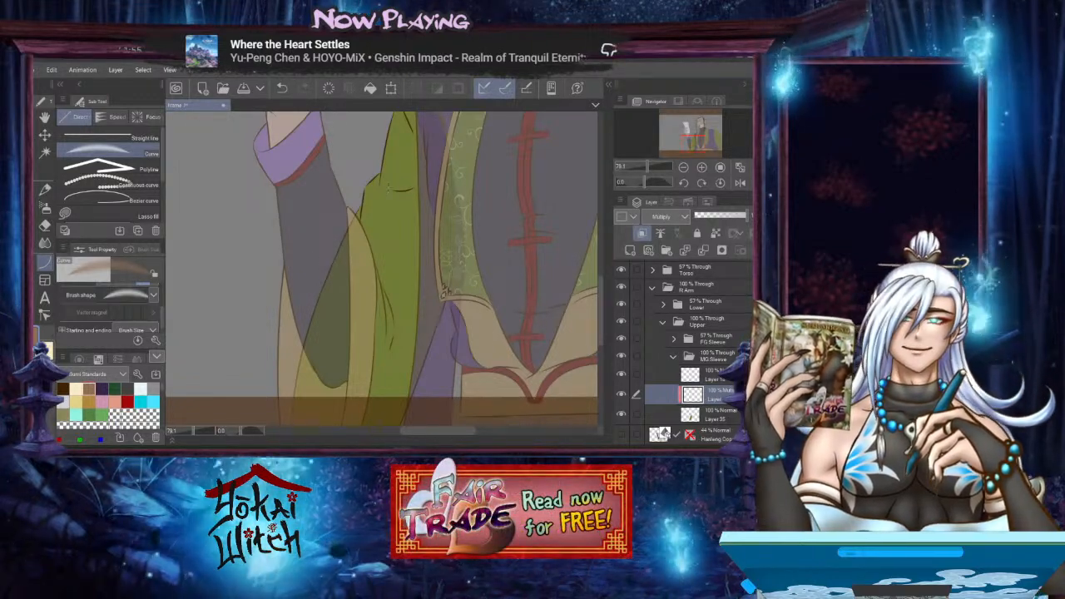
Draw soft curved shading along the elbow fold of the green sleeve on the clipped Multiply layer
mouse_move(387, 189)
mouse_down()
mouse_move(416, 197)
mouse_move(408, 199)
mouse_move(429, 180)
mouse_move(440, 245)
mouse_move(385, 201)
mouse_up()
click(376, 196)
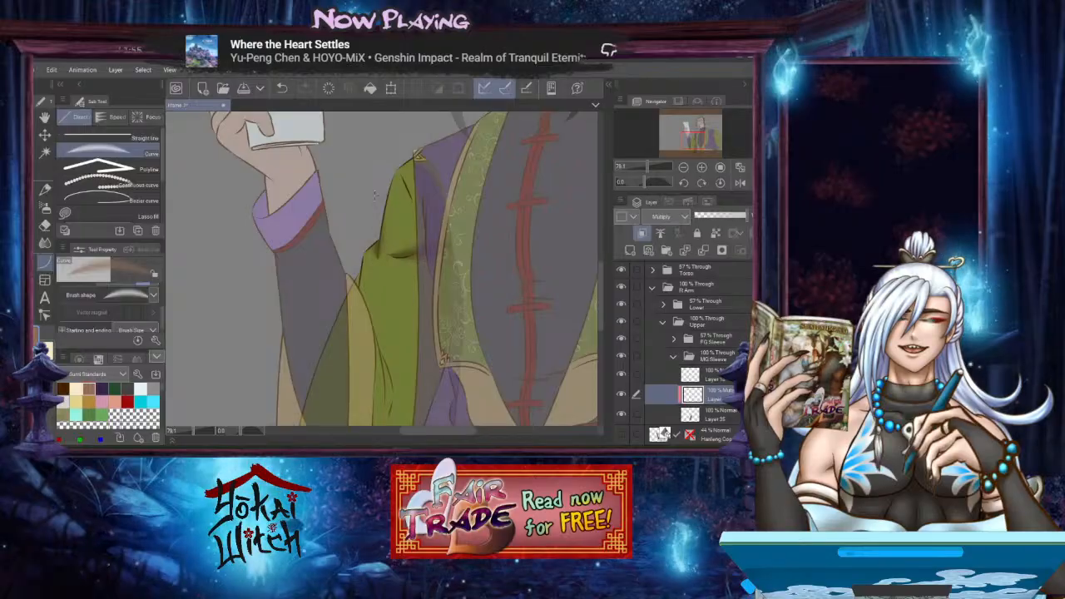
mouse_move(361, 260)
mouse_down()
mouse_move(355, 310)
mouse_move(383, 289)
mouse_move(357, 222)
mouse_up()
drag(373, 281, 360, 263)
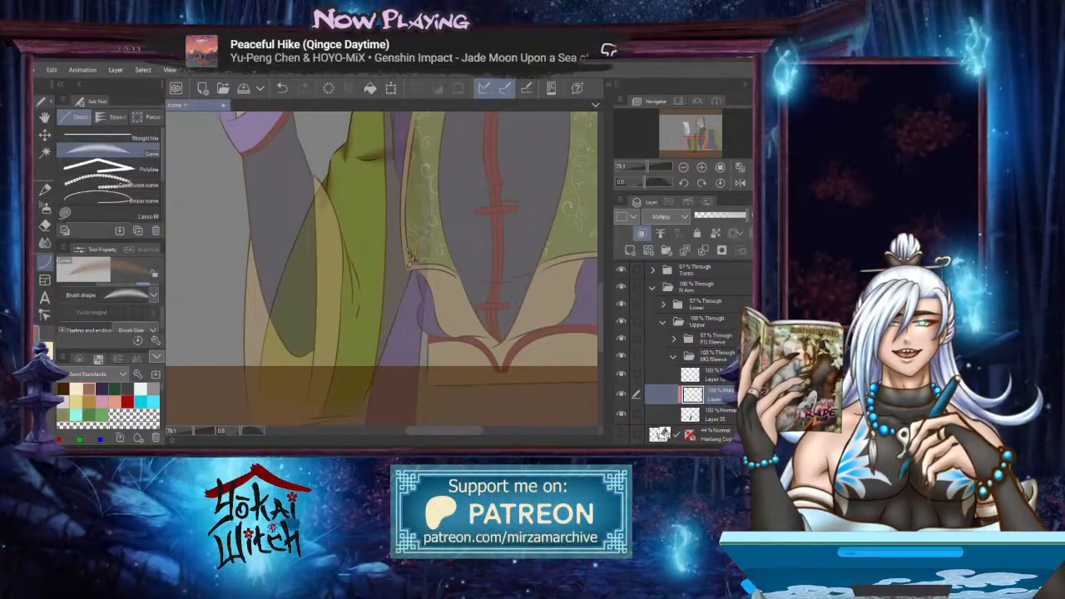
Shade the green sleeve's inner edge with curved strokes, working from near the hem up toward the shoulder
mouse_move(410, 249)
mouse_down()
mouse_move(355, 397)
mouse_move(329, 434)
mouse_move(339, 395)
mouse_move(337, 415)
mouse_up()
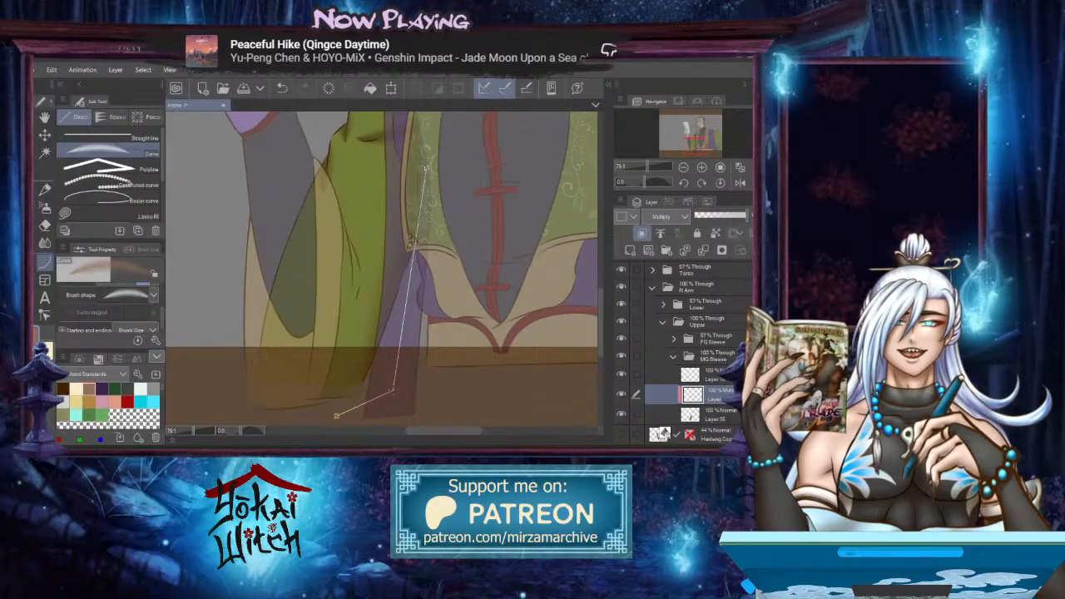
click(400, 308)
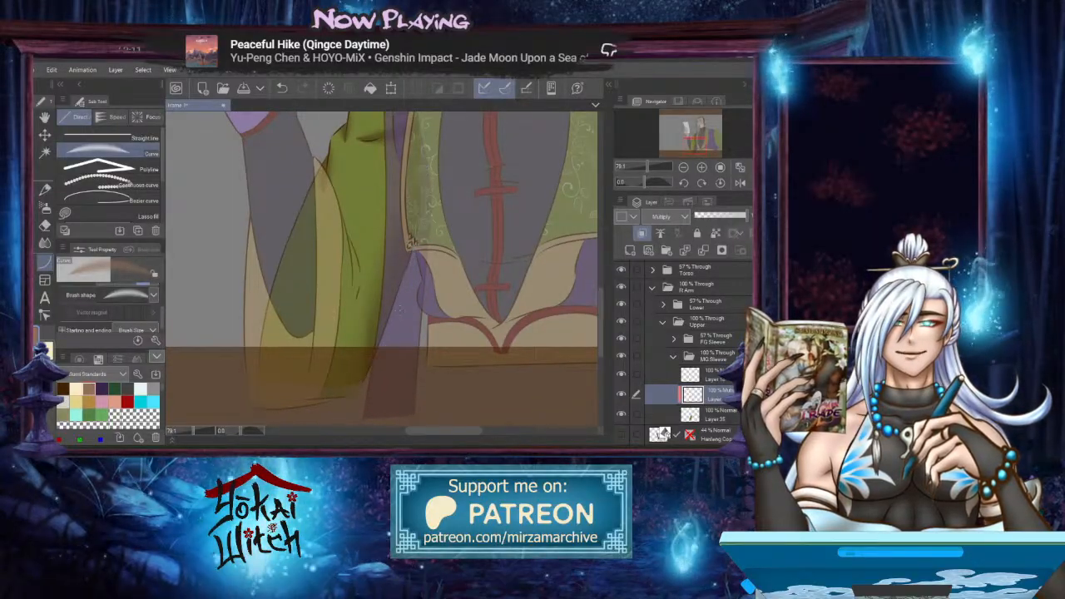
drag(398, 258, 419, 292)
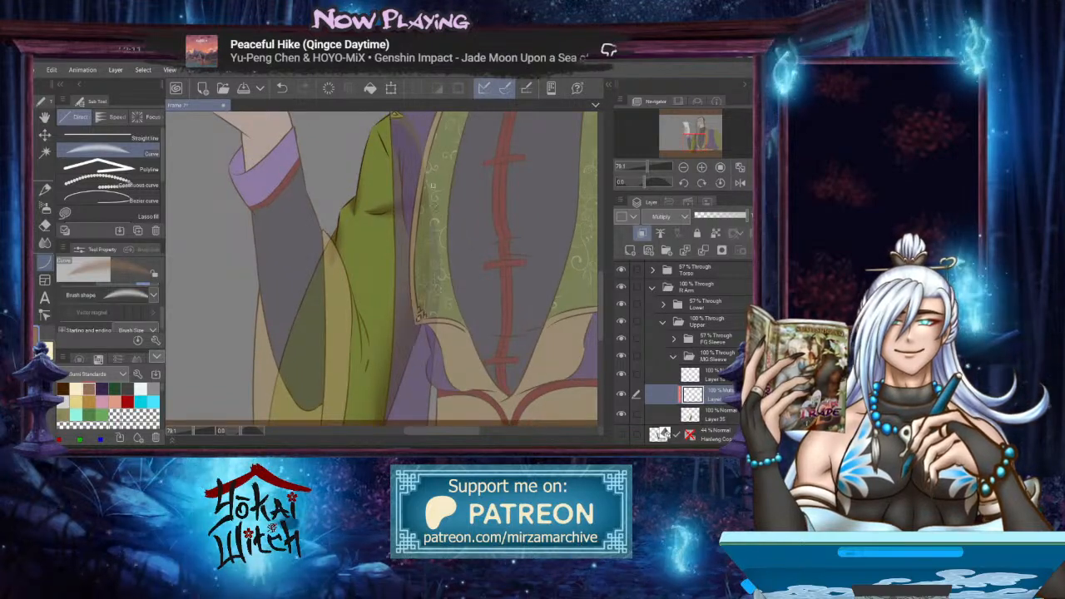
drag(433, 185, 412, 377)
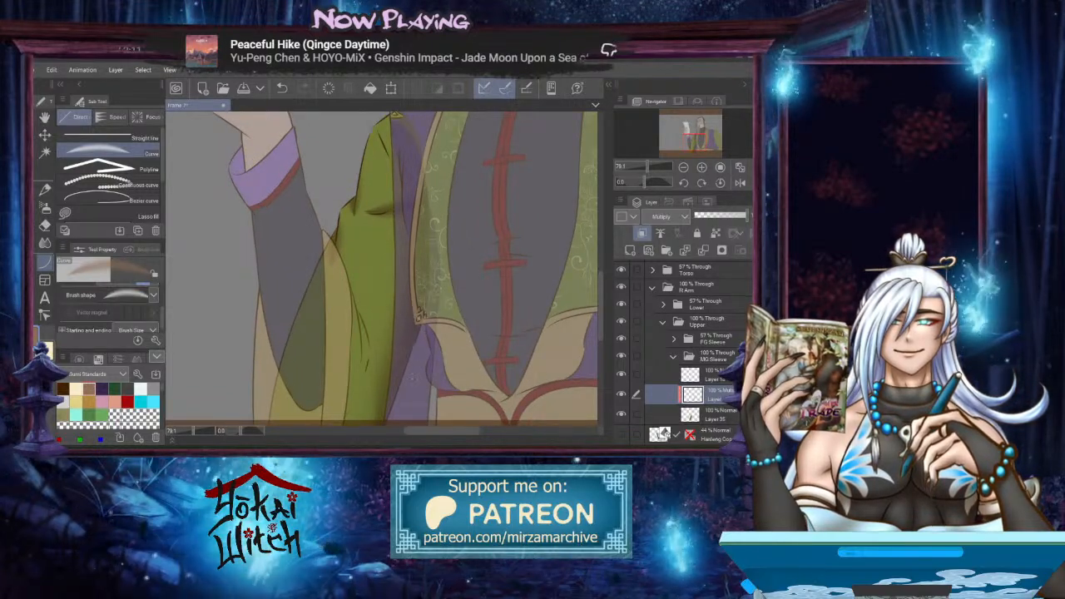
drag(404, 275, 427, 252)
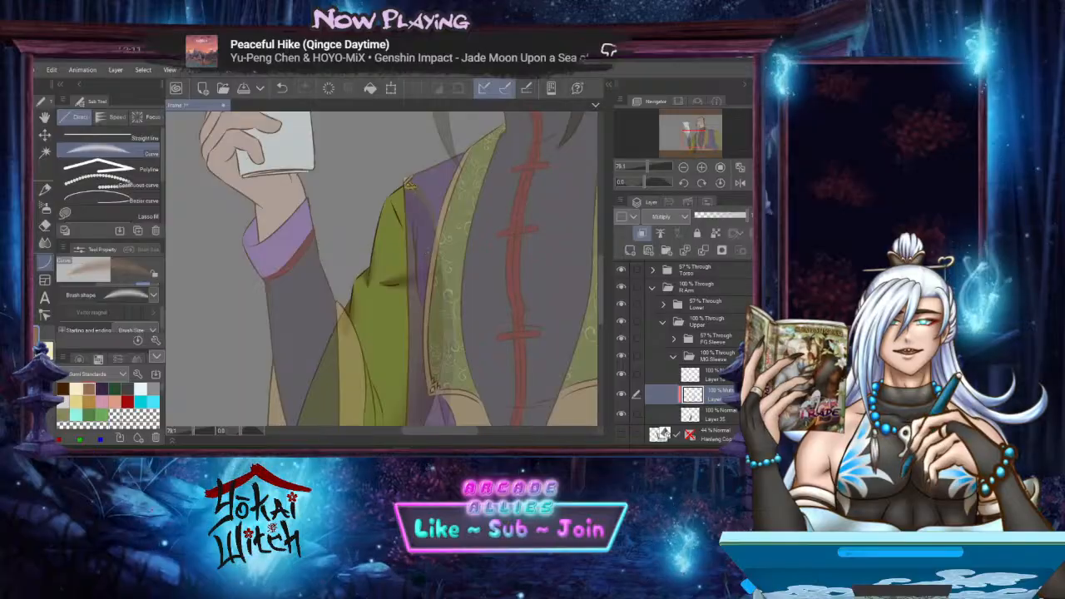
click(404, 160)
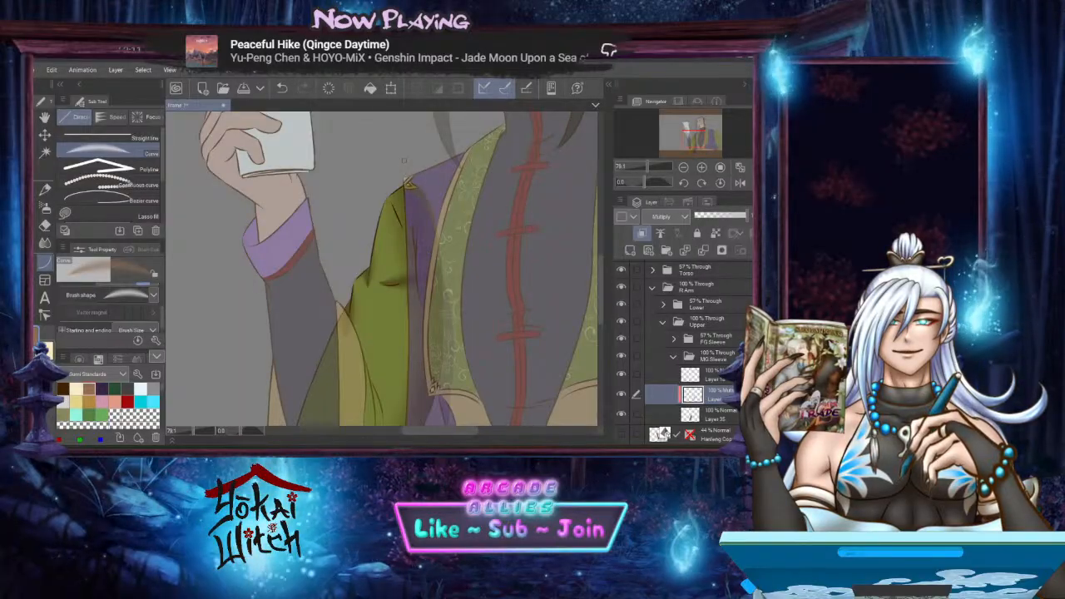
Draw another long shading curve from the shoulder down the green sleeve's inner edge to deepen its shadow
scroll(404, 250, down, 3)
drag(404, 114, 401, 397)
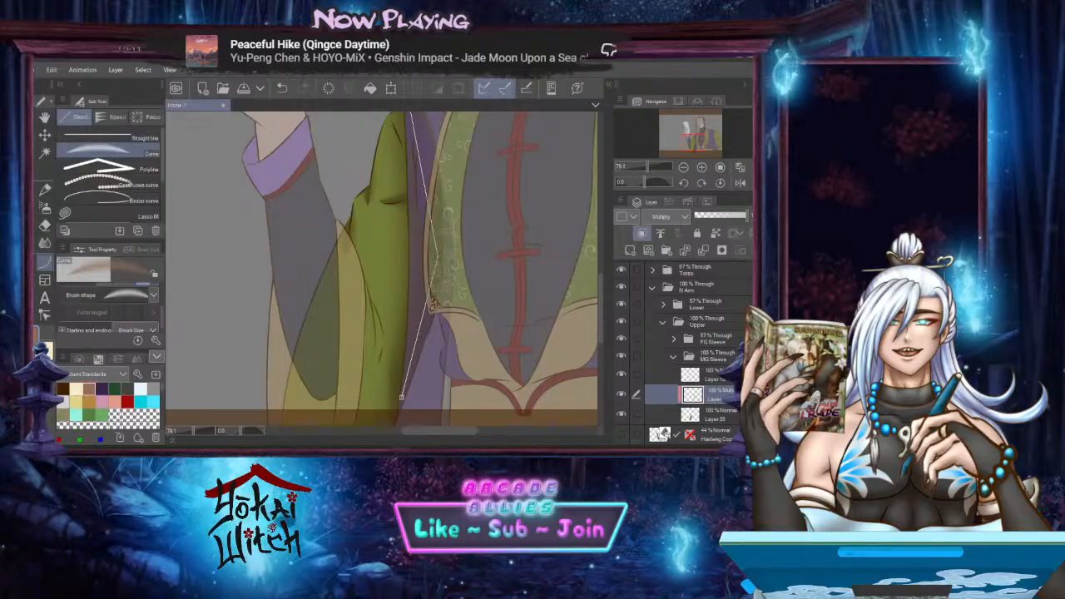
click(432, 304)
mouse_move(435, 239)
mouse_down()
mouse_move(430, 327)
mouse_move(426, 313)
mouse_up()
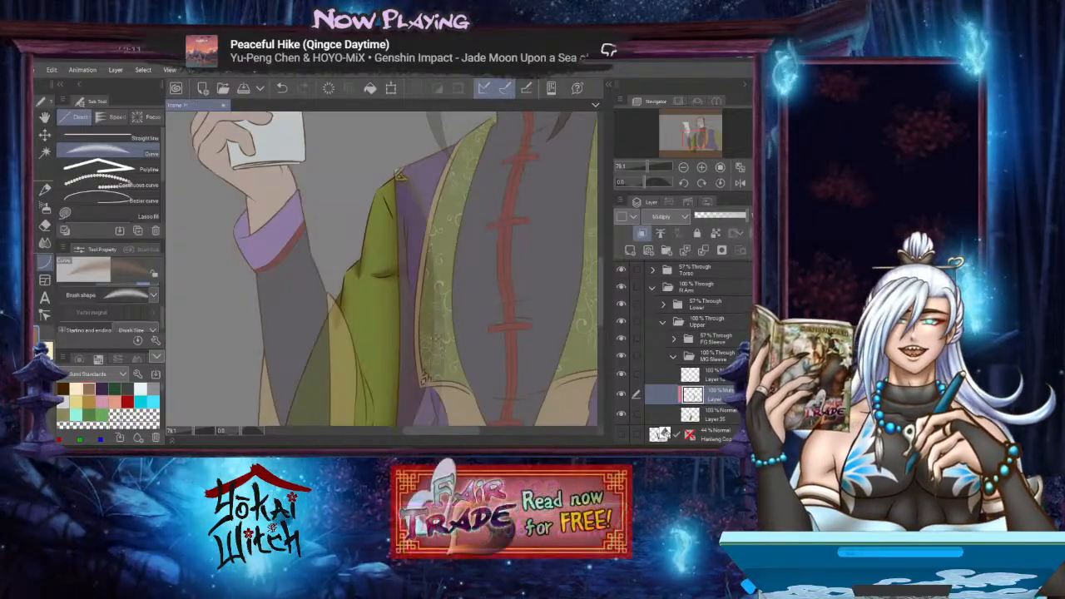
drag(422, 344, 454, 256)
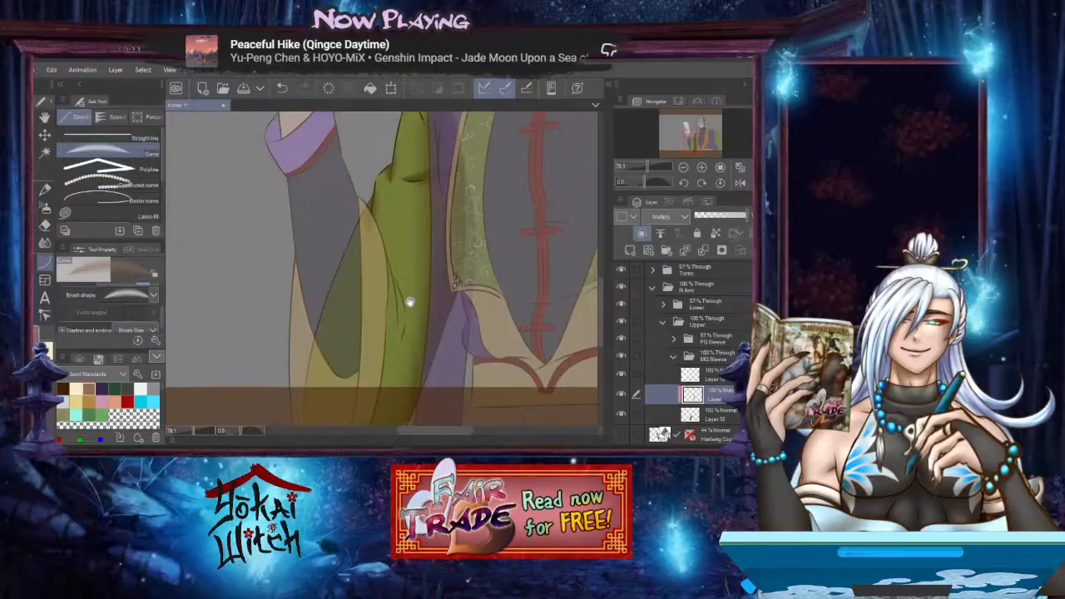
drag(411, 288, 379, 357)
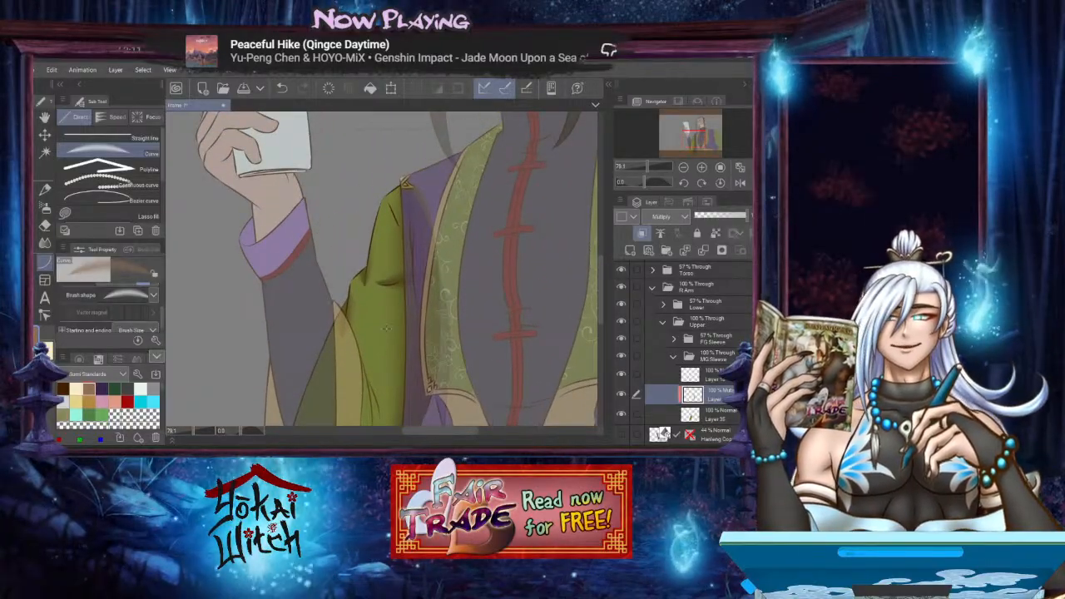
drag(397, 337, 405, 366)
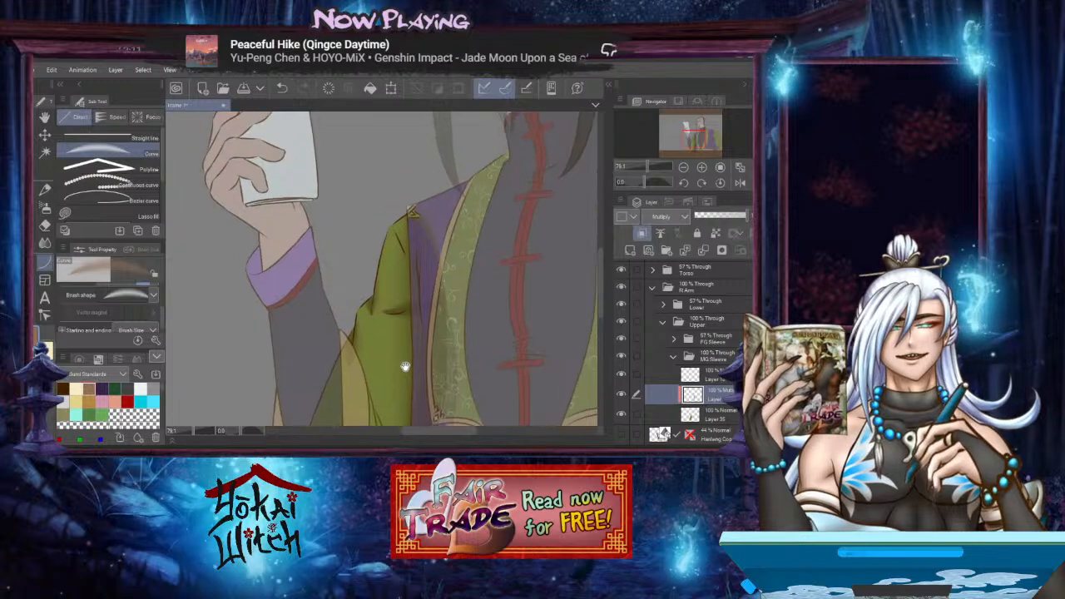
Undo the misplaced stroke and draw a shading curve along the outer edge of the green upper arm
drag(406, 215, 377, 291)
key(ctrl+z)
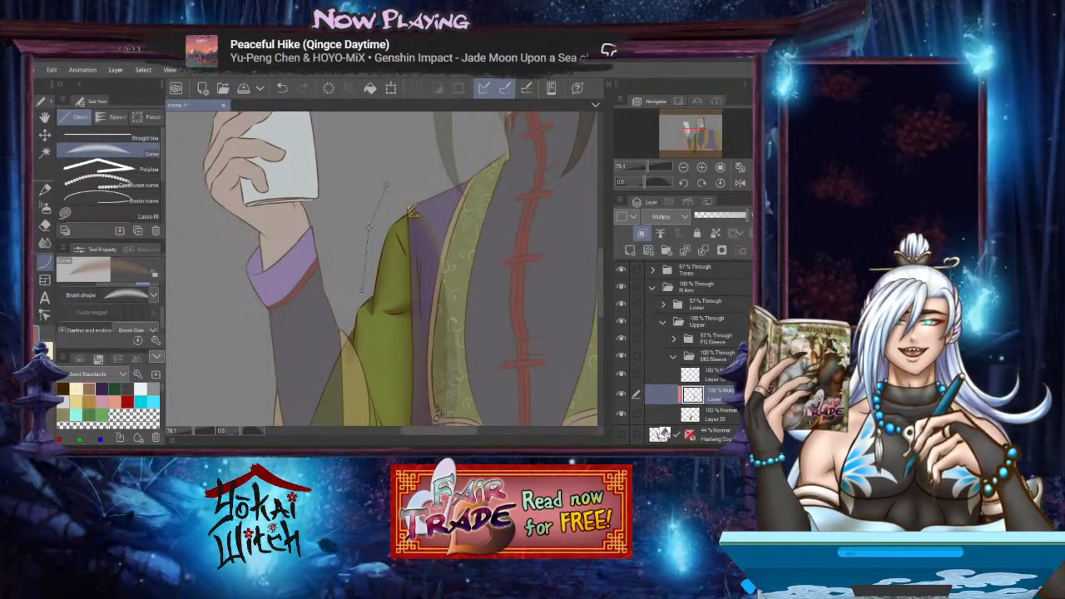
click(362, 224)
drag(372, 228, 342, 214)
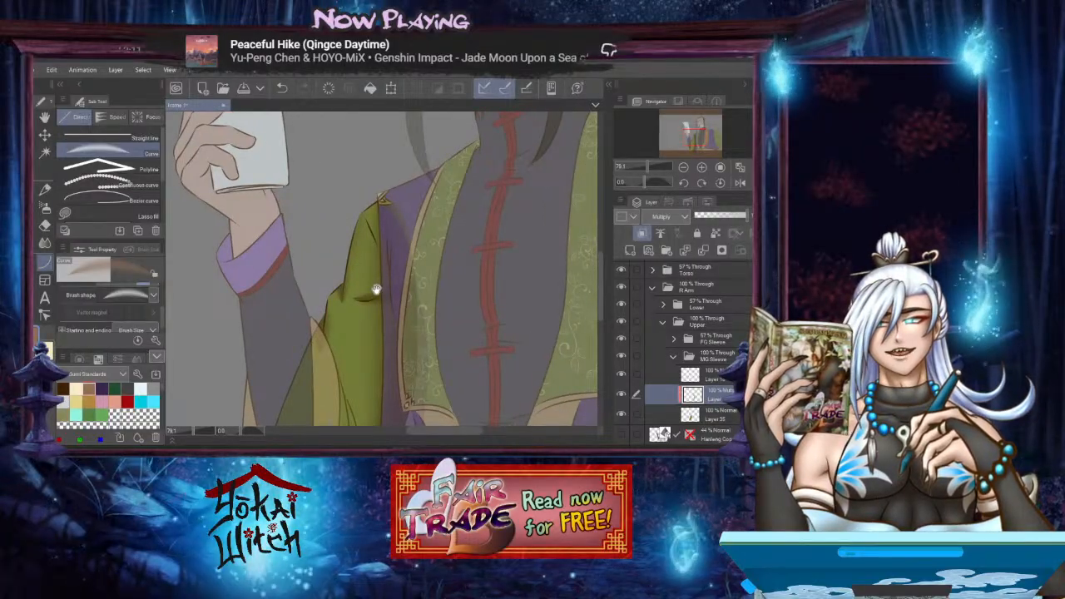
drag(376, 289, 377, 277)
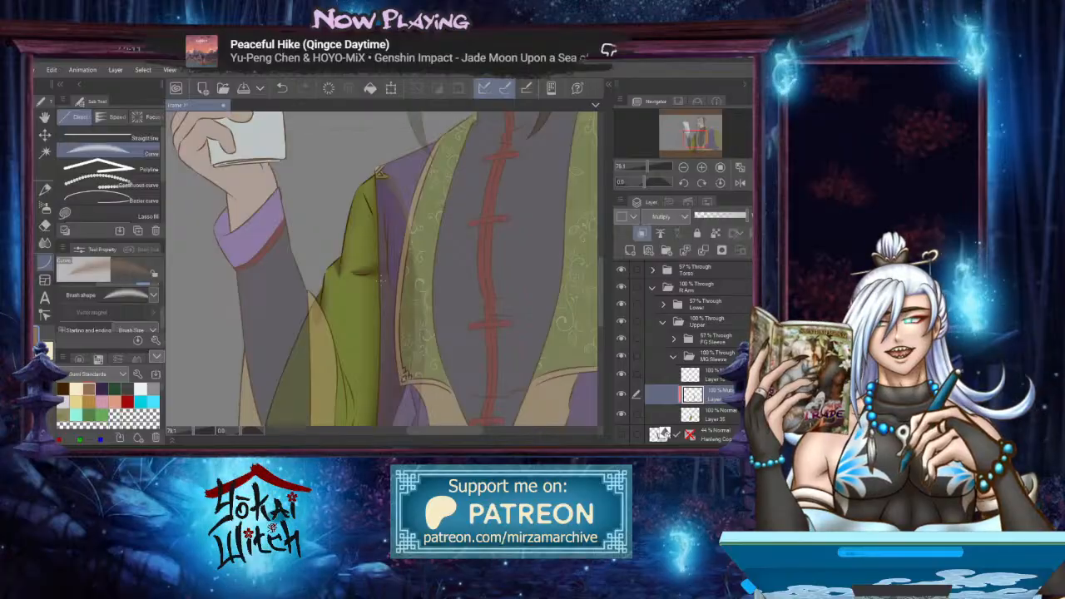
drag(416, 295, 413, 286)
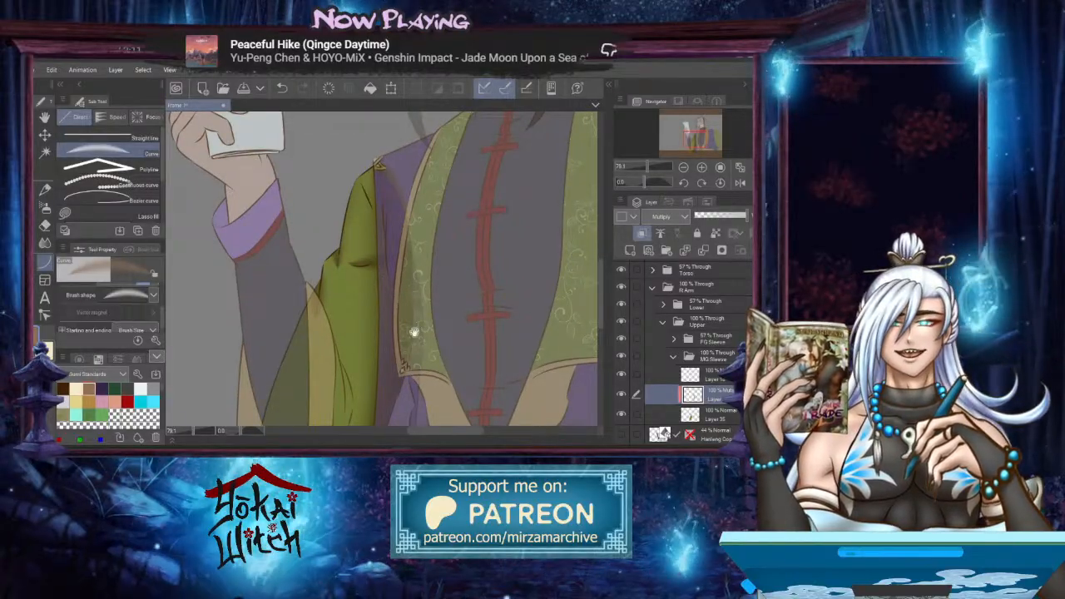
drag(413, 332, 407, 272)
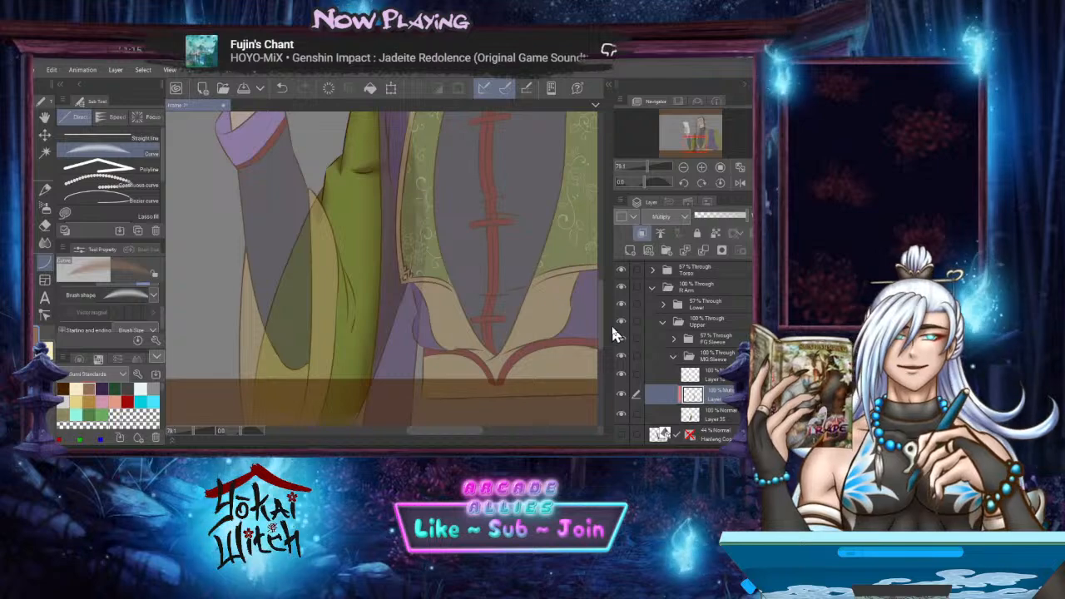
drag(600, 330, 605, 330)
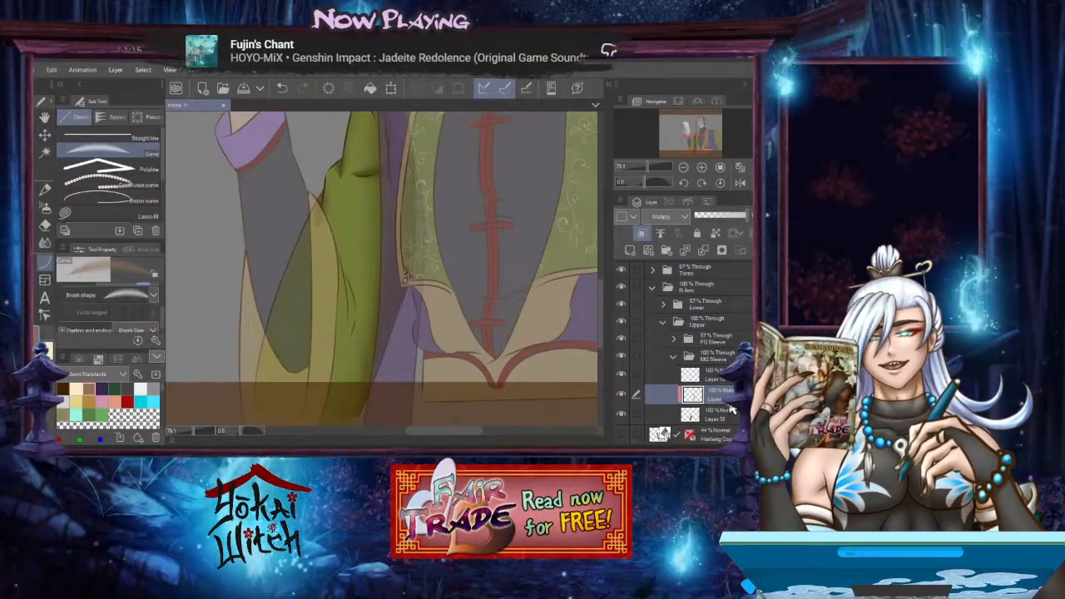
drag(472, 348, 486, 302)
drag(451, 262, 445, 392)
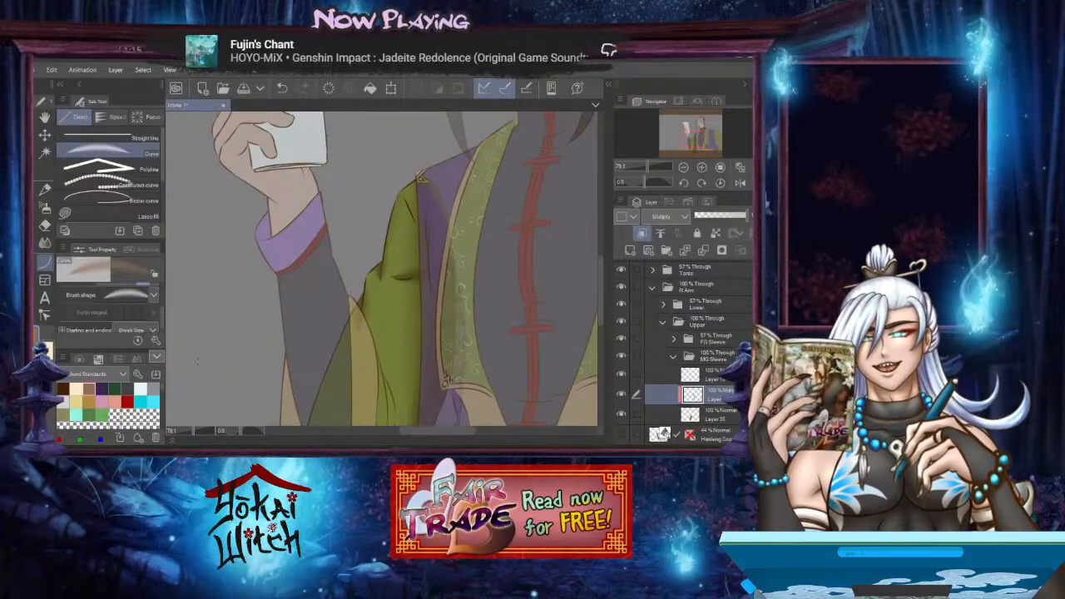
Soften the shading along the green sleeve's inner edge with the Blur tool
click(45, 241)
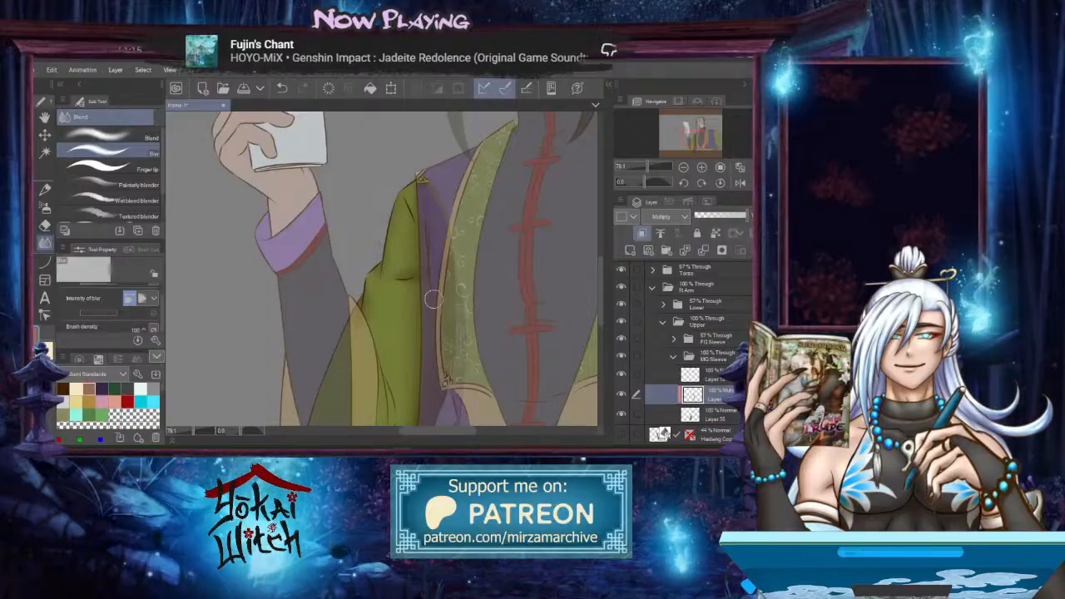
drag(433, 300, 435, 136)
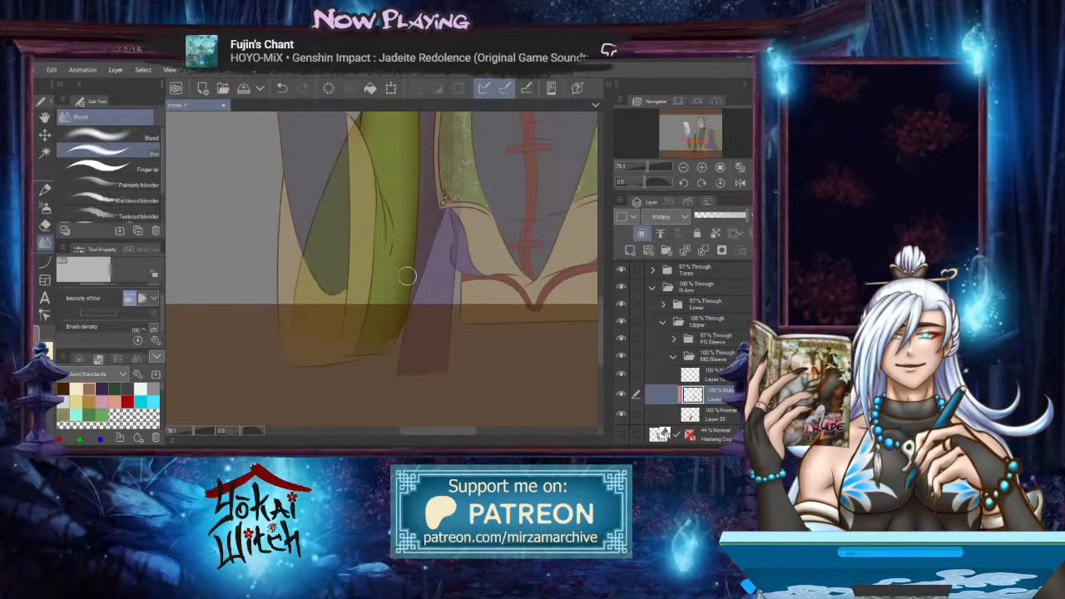
drag(399, 225, 399, 361)
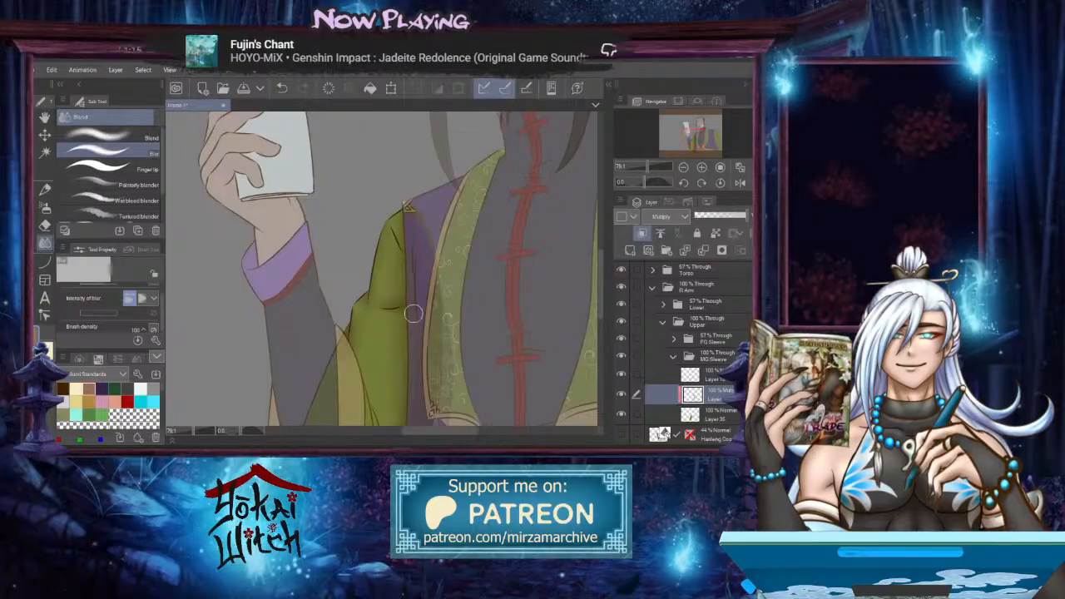
drag(413, 312, 394, 189)
Hide and show the FG Sleeve folder to check the green sleeve's shading beneath it
scroll(383, 275, up, 5)
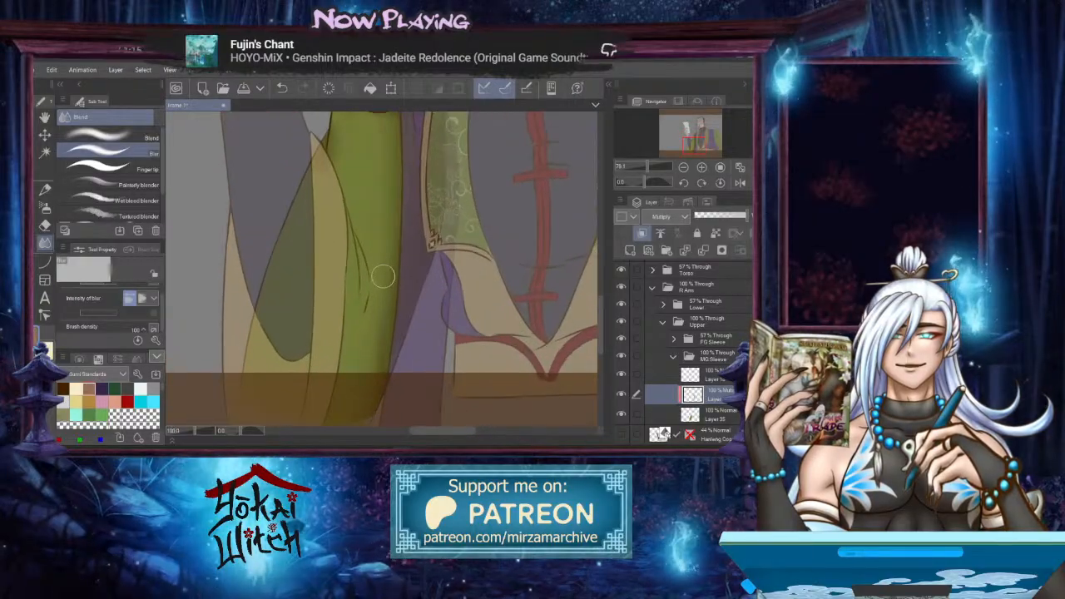
scroll(383, 275, down, 3)
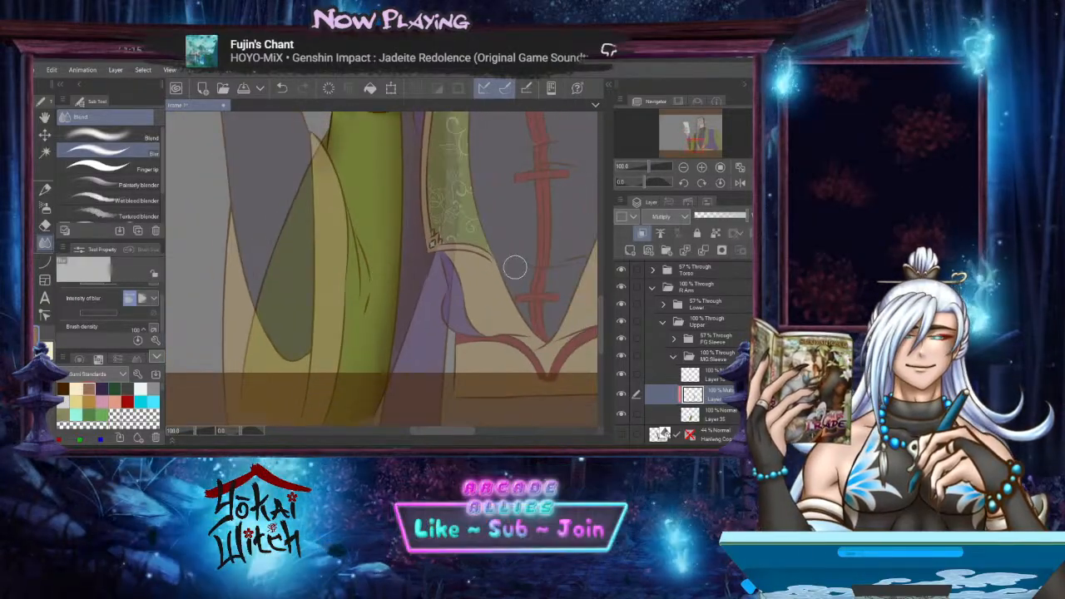
click(624, 338)
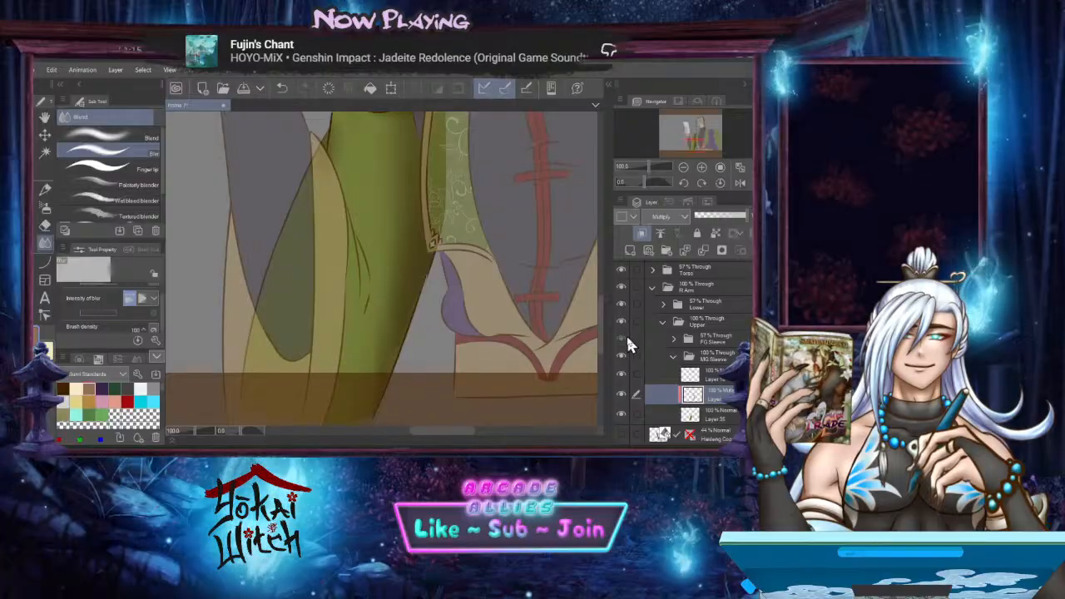
click(626, 338)
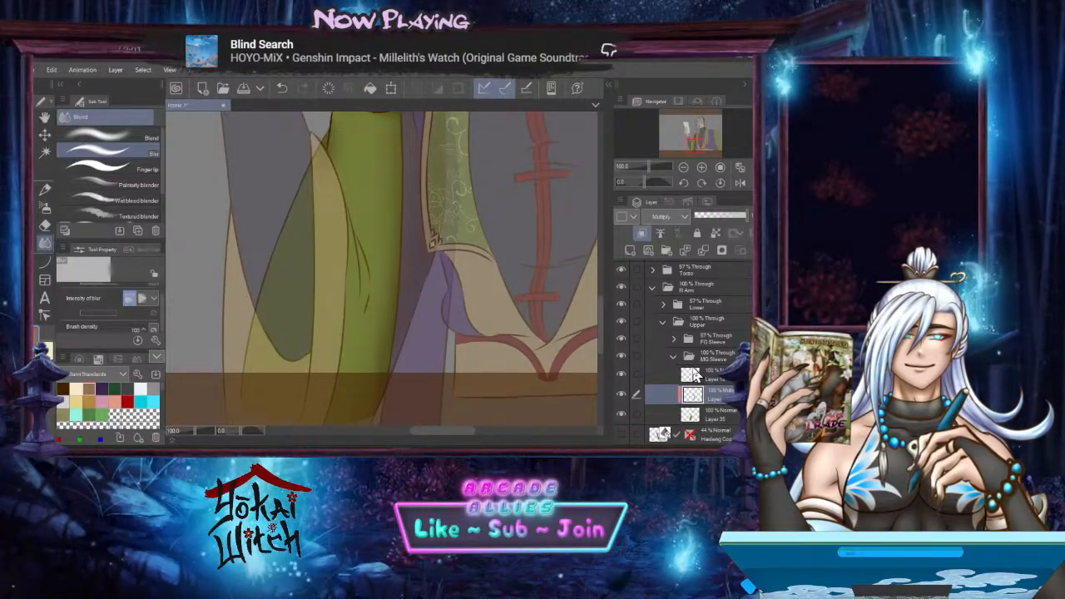
drag(410, 351, 435, 357)
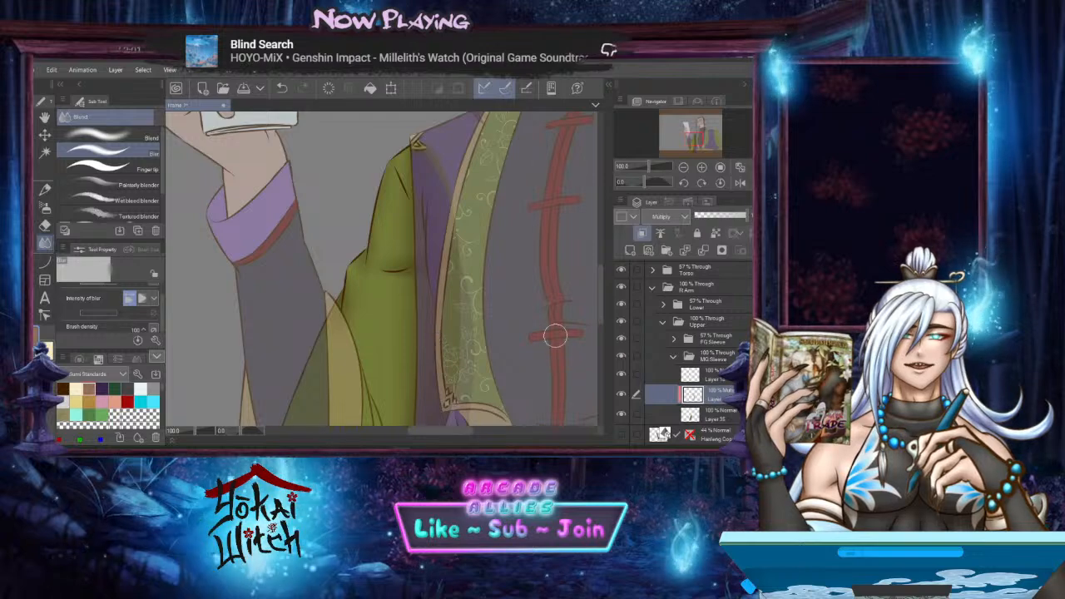
Add a clipped layer above the Multiply layer in the MG Sleeve folder and set its blending mode to Overlay
click(679, 218)
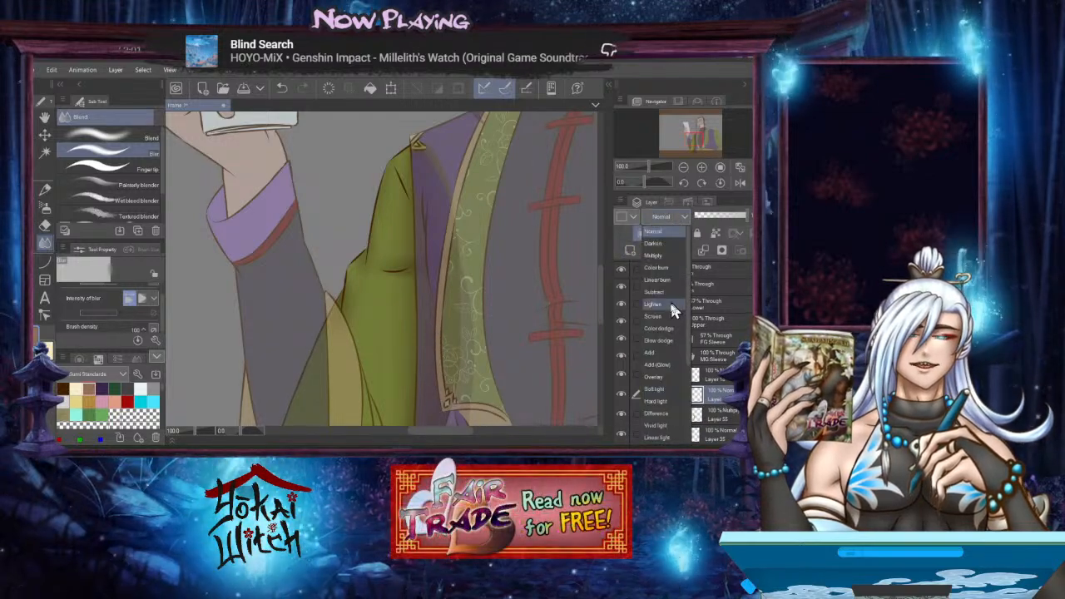
click(663, 375)
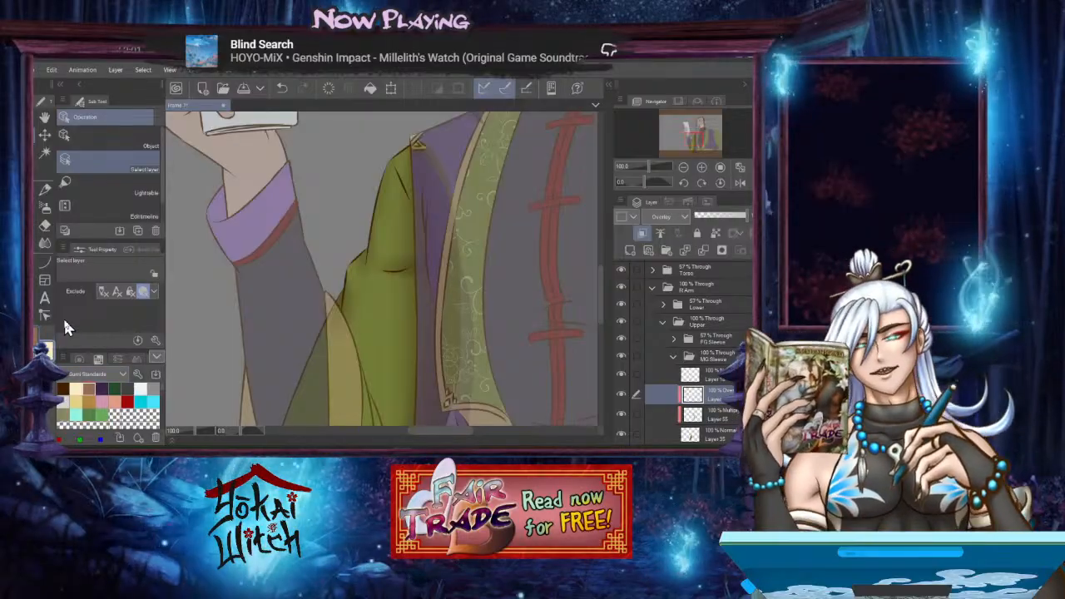
Paint soft highlights on the green sleeve's upper arm and below the elbow fold with the Soft airbrush at size 80
click(45, 207)
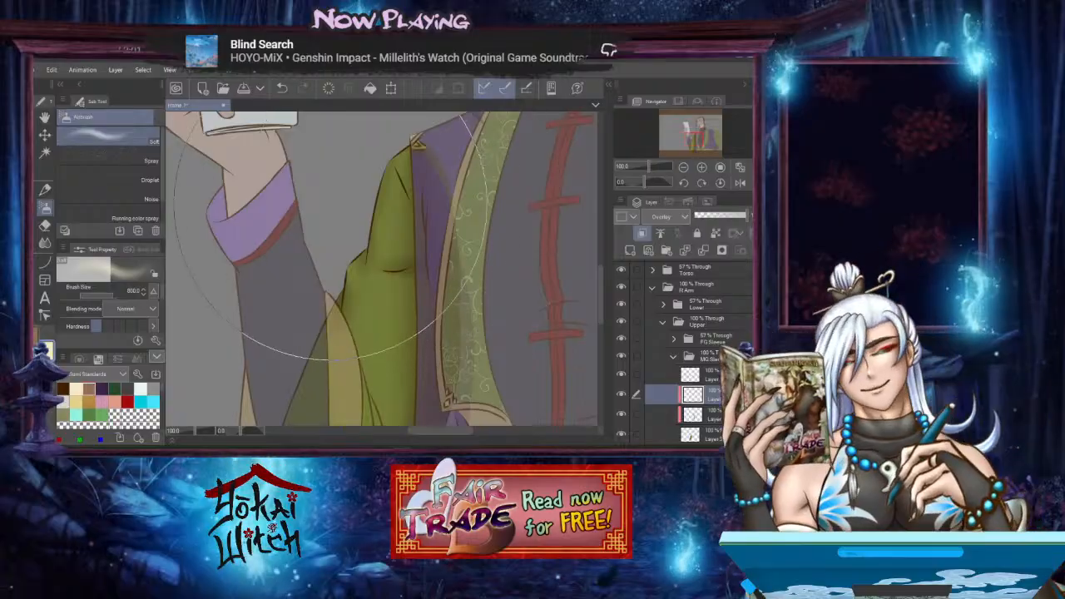
key(bracketleft)
key(bracketleft)
key(bracketleft)
key(bracketleft)
key(bracketleft)
key(bracketleft)
key(bracketleft)
key(bracketleft)
key(bracketleft)
key(bracketleft)
key(bracketleft)
key(bracketleft)
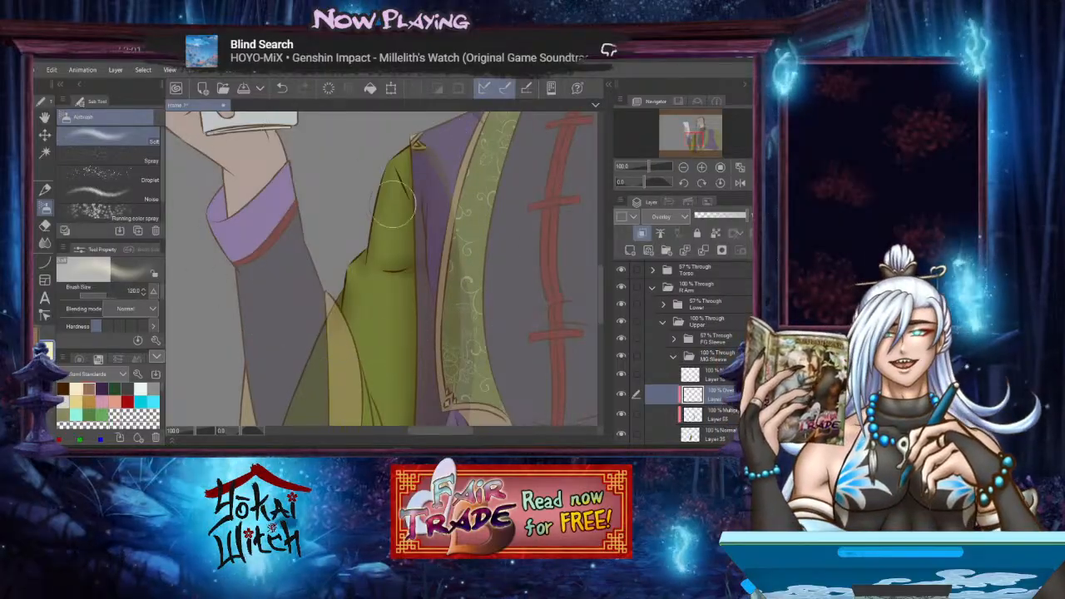
drag(391, 239, 389, 212)
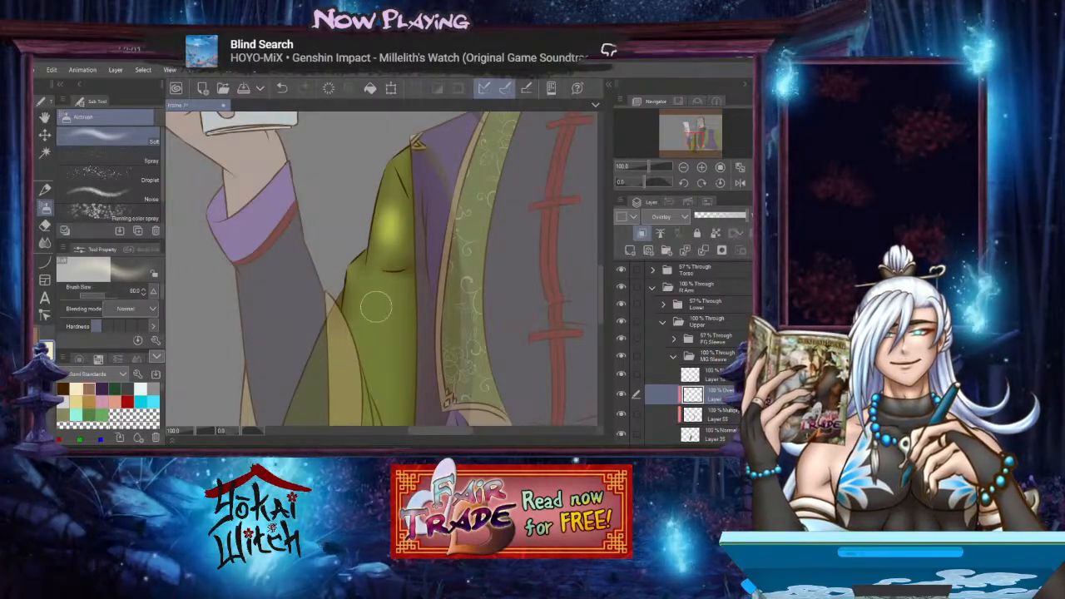
mouse_move(365, 296)
mouse_down()
mouse_move(398, 292)
mouse_move(385, 319)
mouse_move(379, 279)
mouse_move(363, 306)
mouse_move(369, 332)
mouse_move(355, 212)
mouse_move(350, 204)
mouse_move(355, 246)
mouse_move(337, 190)
mouse_move(345, 334)
mouse_up()
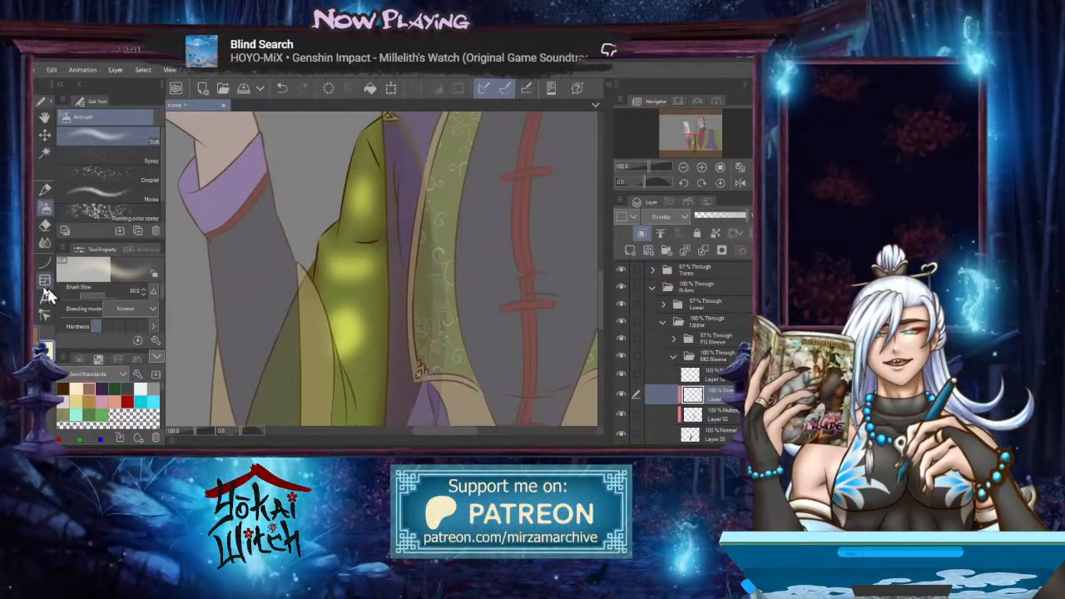
Blend the green sleeve's highlights into the fabric with the Blur tool at brush size 150
click(45, 241)
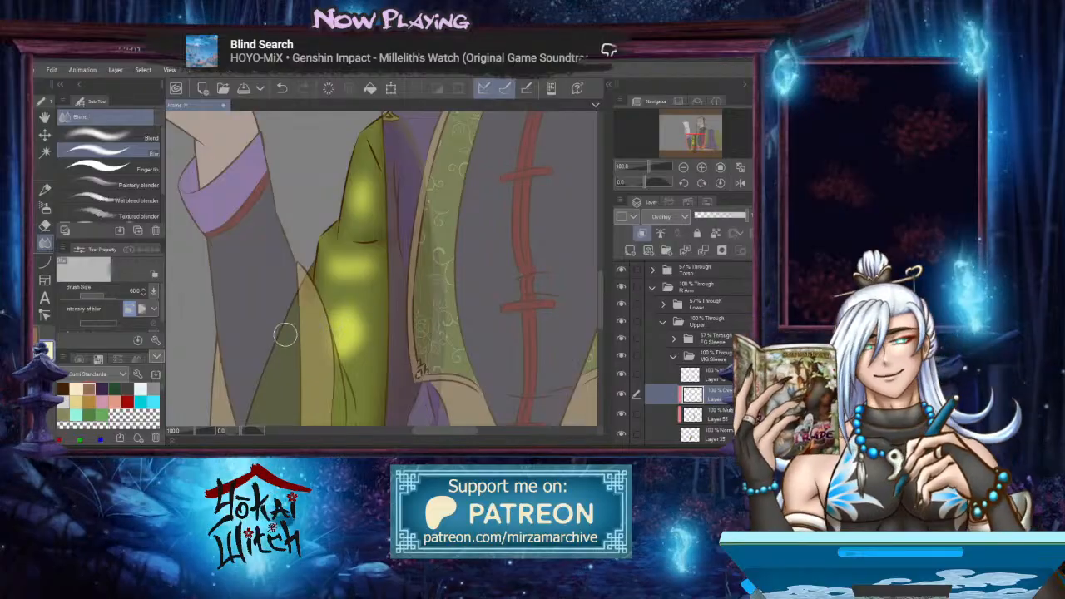
key(bracketright)
key(bracketright)
key(bracketright)
key(bracketright)
key(bracketright)
mouse_move(353, 322)
mouse_down()
mouse_move(366, 346)
mouse_move(345, 358)
mouse_move(382, 339)
mouse_move(387, 269)
mouse_move(343, 277)
mouse_move(310, 269)
mouse_move(313, 260)
mouse_move(411, 263)
mouse_move(368, 223)
mouse_move(373, 146)
mouse_move(396, 209)
mouse_move(433, 208)
mouse_up()
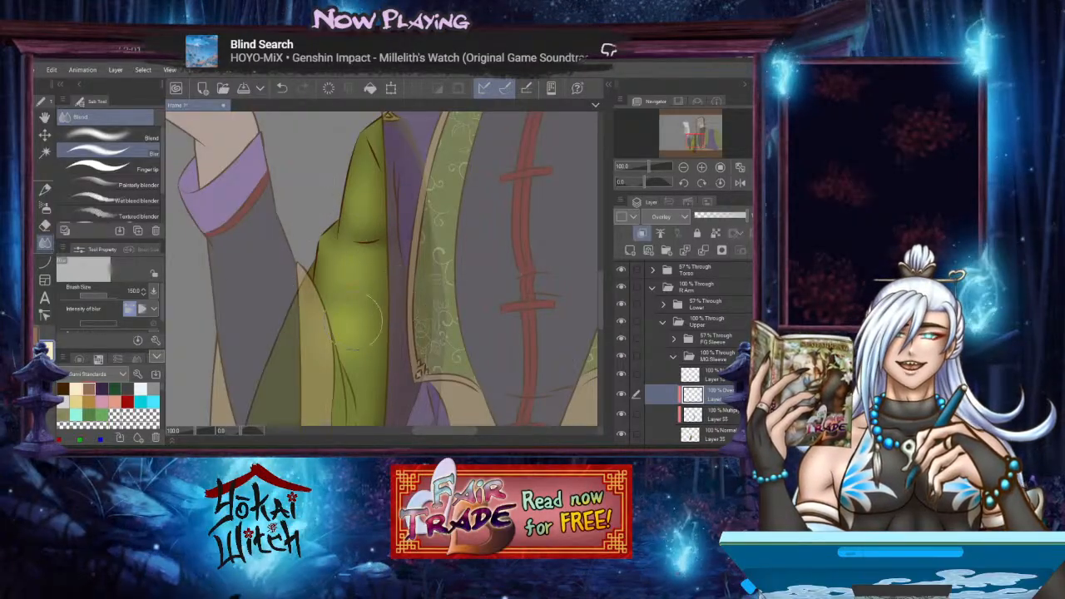
mouse_move(429, 326)
mouse_down()
mouse_move(428, 342)
mouse_move(429, 331)
mouse_up()
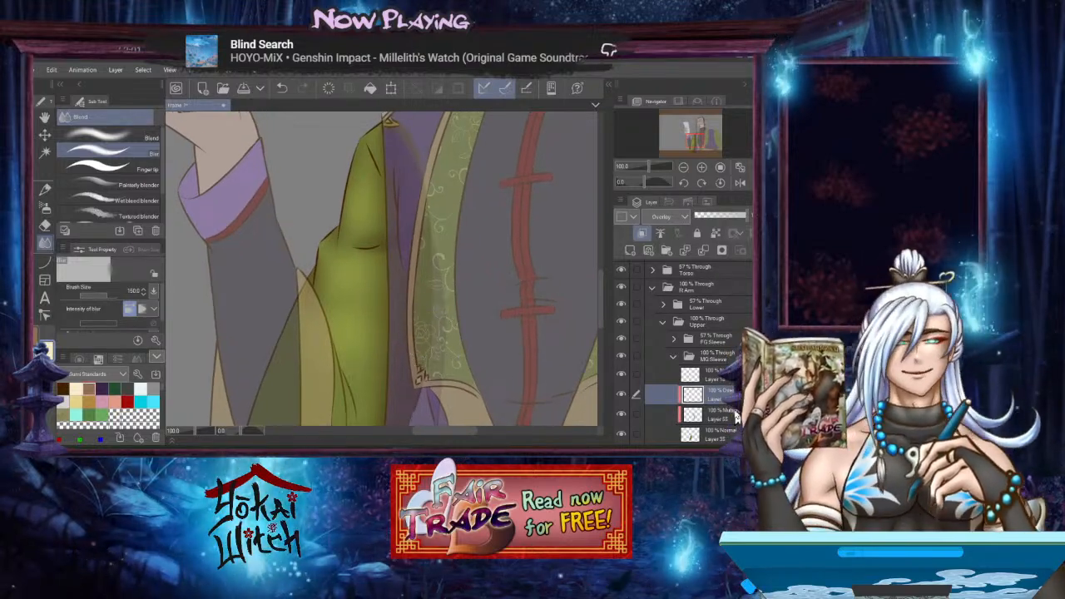
Raise the FG Sleeve folder's opacity to 100% and add a clipped Multiply layer above its base color layer
click(673, 357)
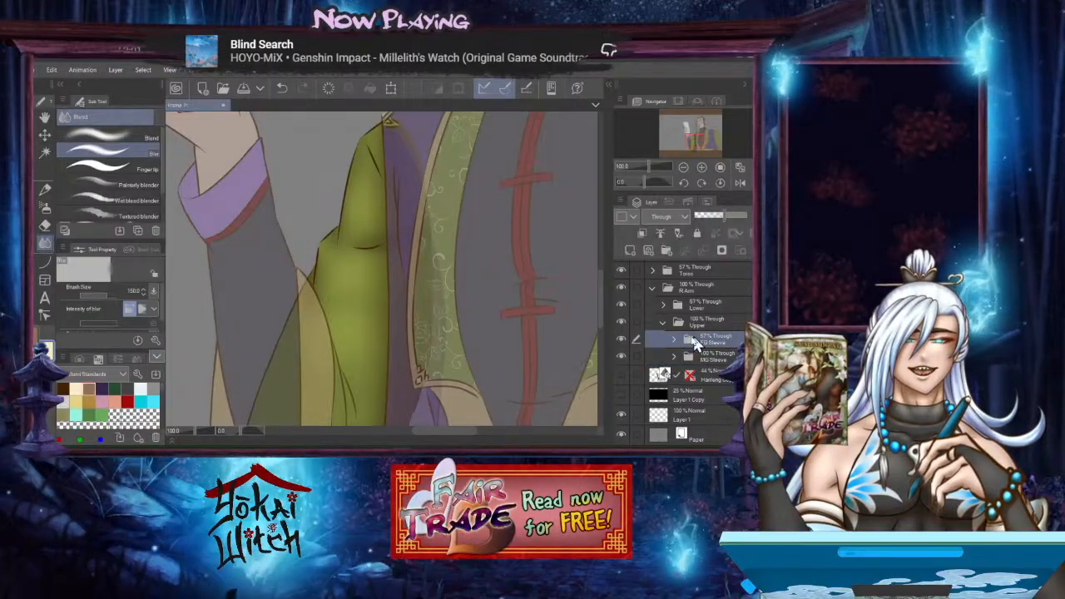
click(673, 340)
drag(713, 215, 747, 215)
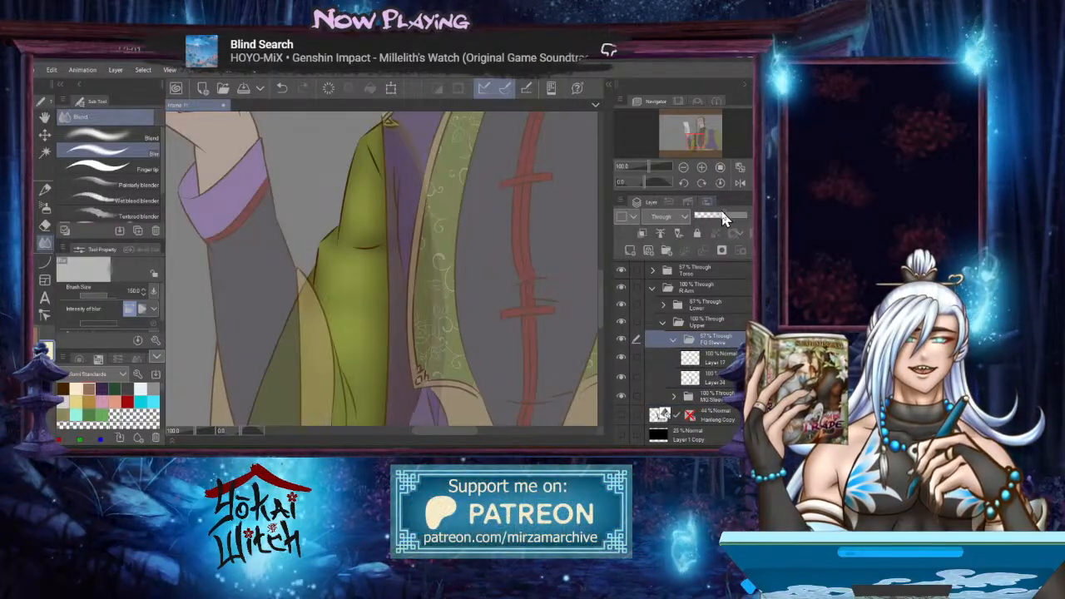
click(711, 379)
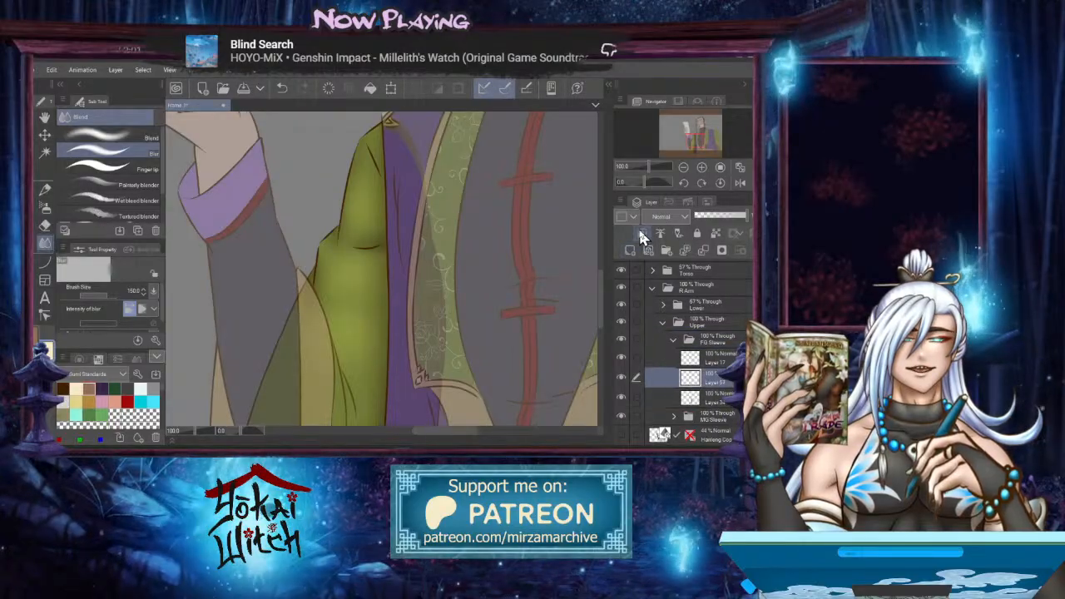
click(663, 218)
click(663, 253)
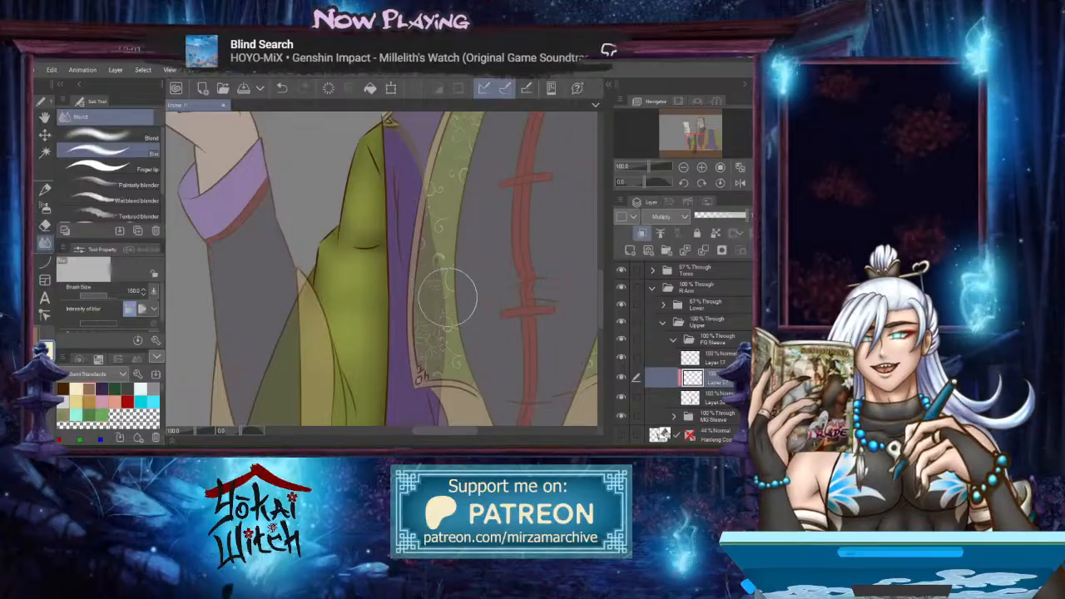
Airbrush soft shading along the purple sleeve's torso-side edge with the Soft airbrush at size 150
mouse_move(459, 292)
mouse_down()
mouse_move(440, 331)
mouse_move(375, 214)
mouse_up()
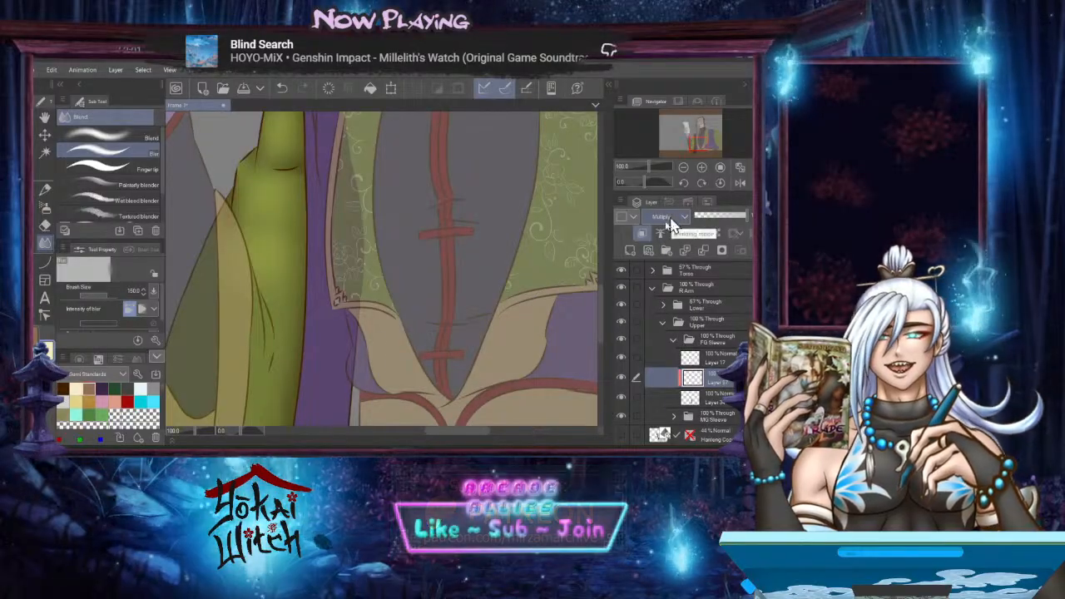
scroll(308, 331, down, 2)
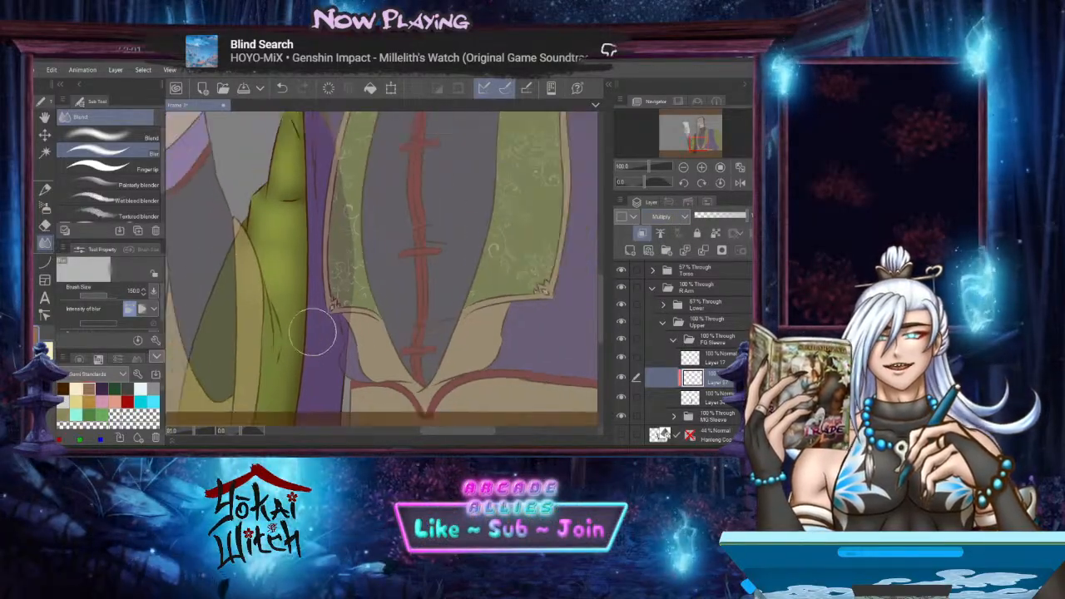
drag(330, 376, 322, 286)
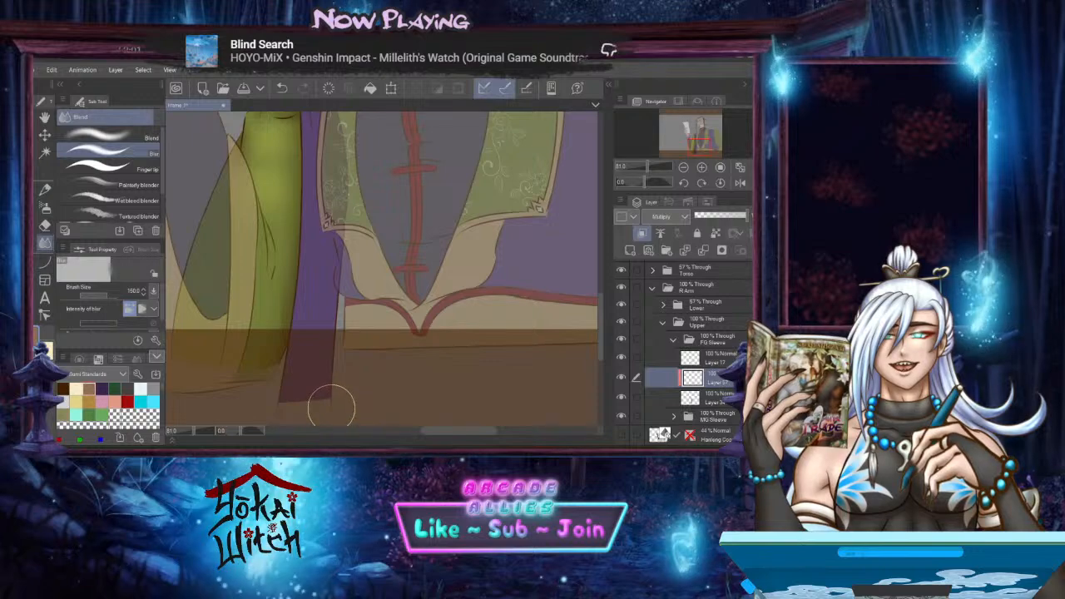
drag(357, 187, 360, 252)
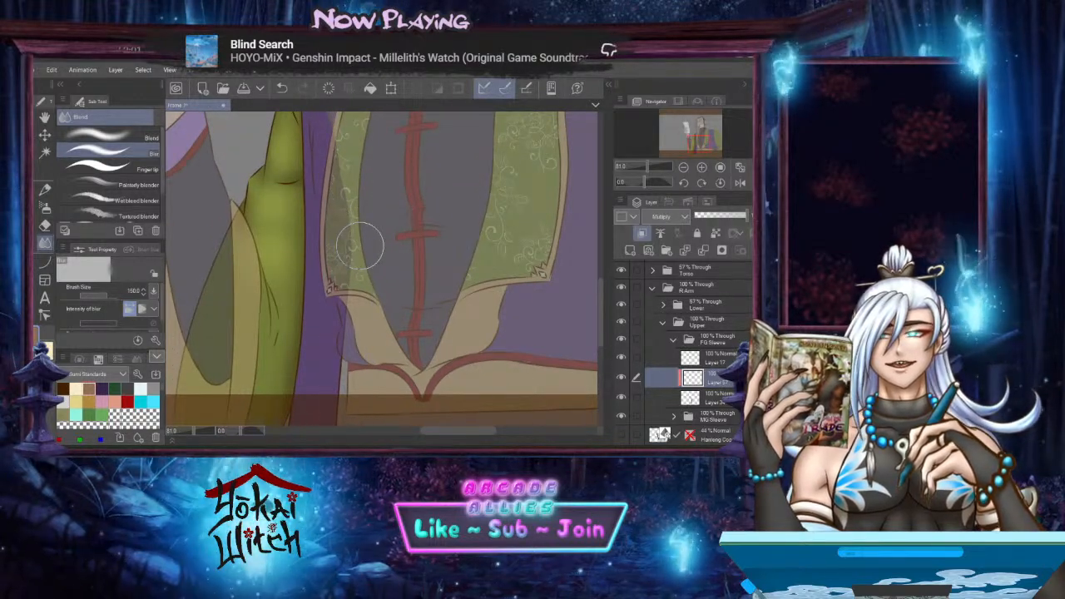
click(46, 208)
scroll(294, 298, down, 3)
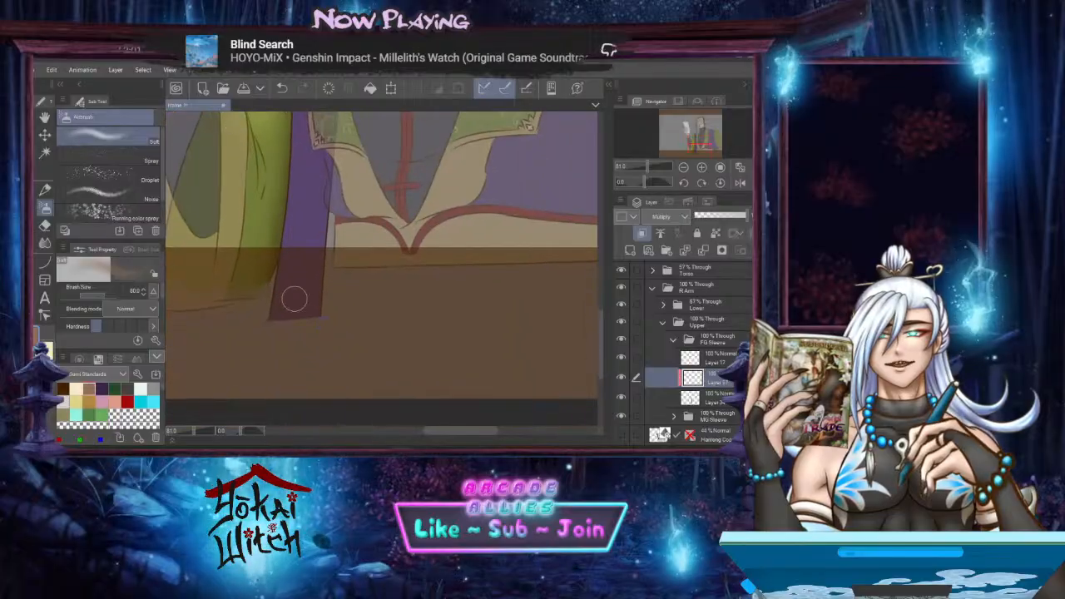
key(bracketright)
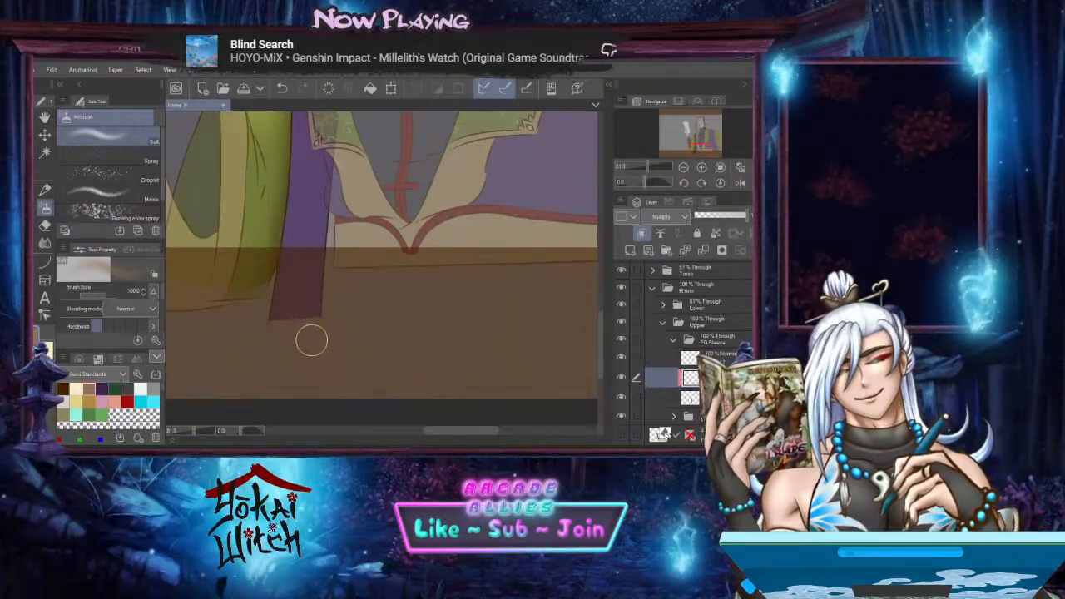
key(bracketright)
key(bracketright)
scroll(328, 266, up, 3)
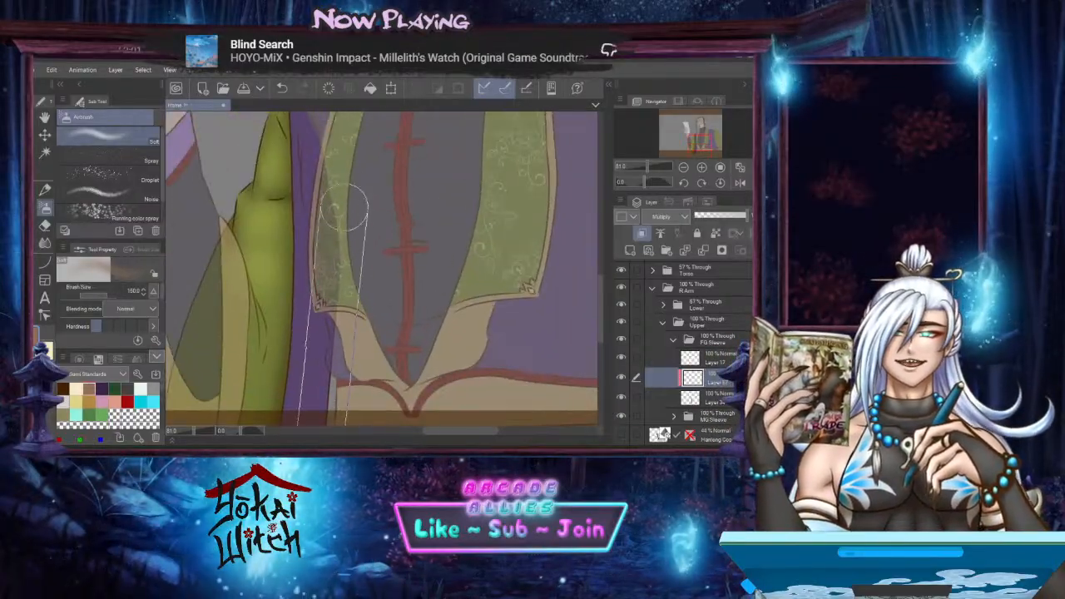
drag(343, 208, 333, 172)
drag(356, 266, 375, 333)
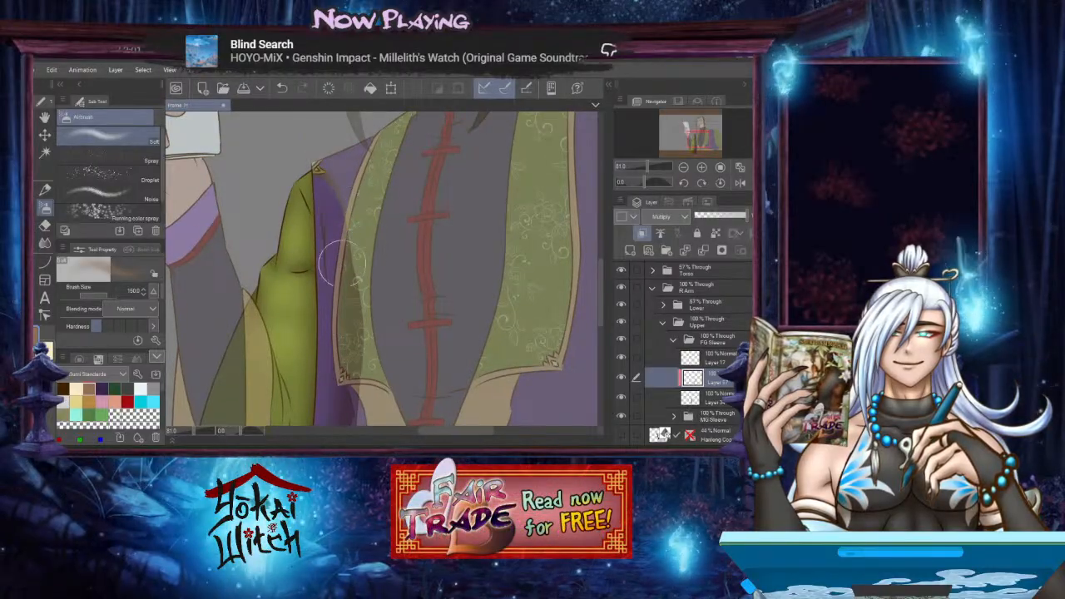
mouse_move(355, 397)
mouse_down()
mouse_move(352, 351)
mouse_move(364, 399)
mouse_up()
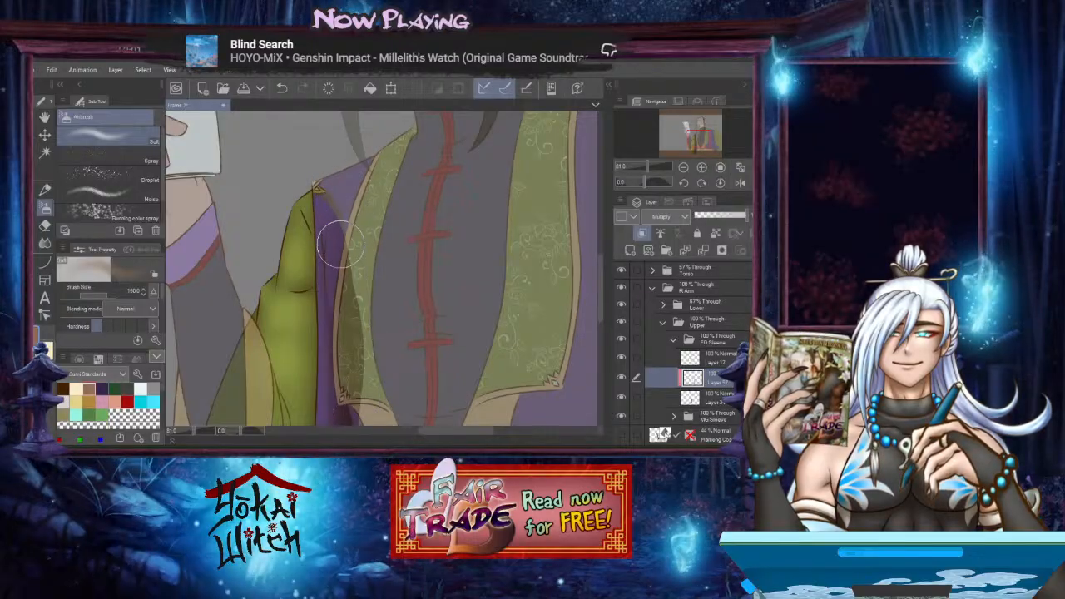
scroll(355, 311, up, 5)
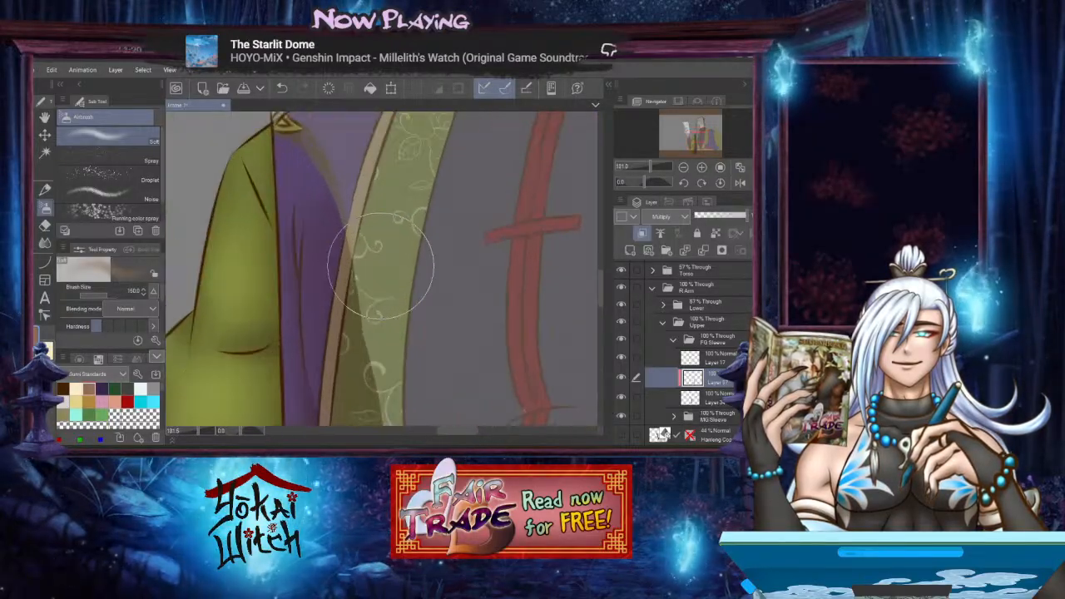
scroll(370, 266, down, 5)
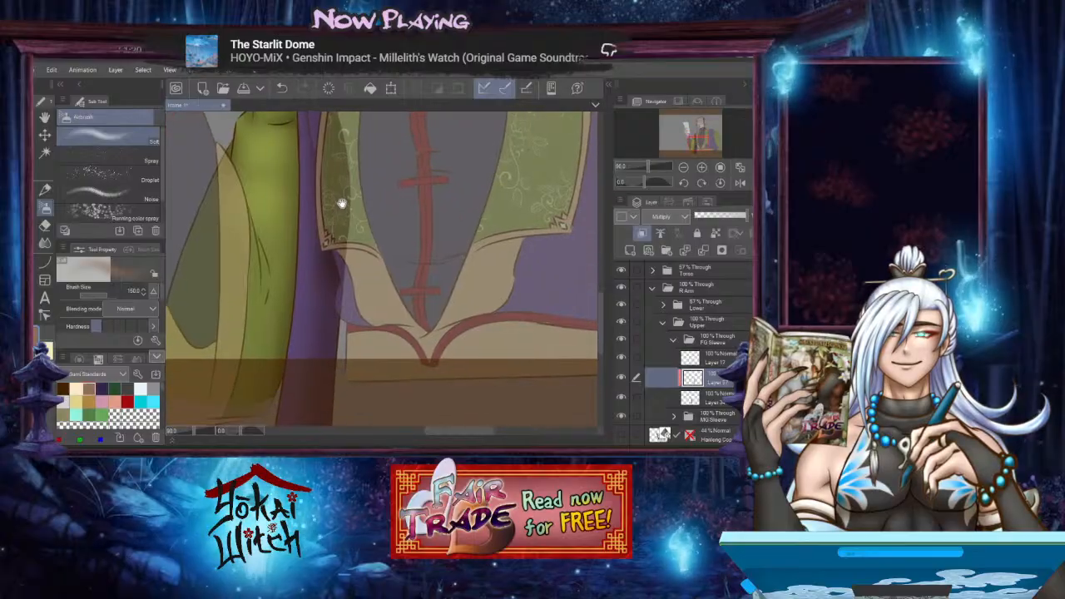
Soften the shading along the length of the purple sleeve with the Blur tool
click(45, 243)
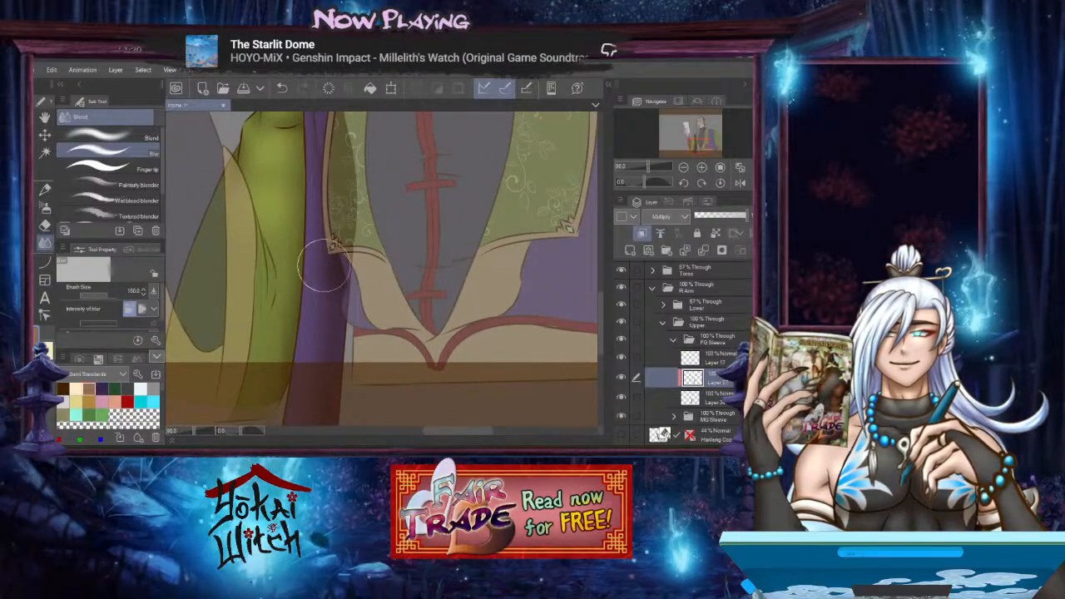
drag(328, 311, 342, 389)
drag(358, 252, 347, 335)
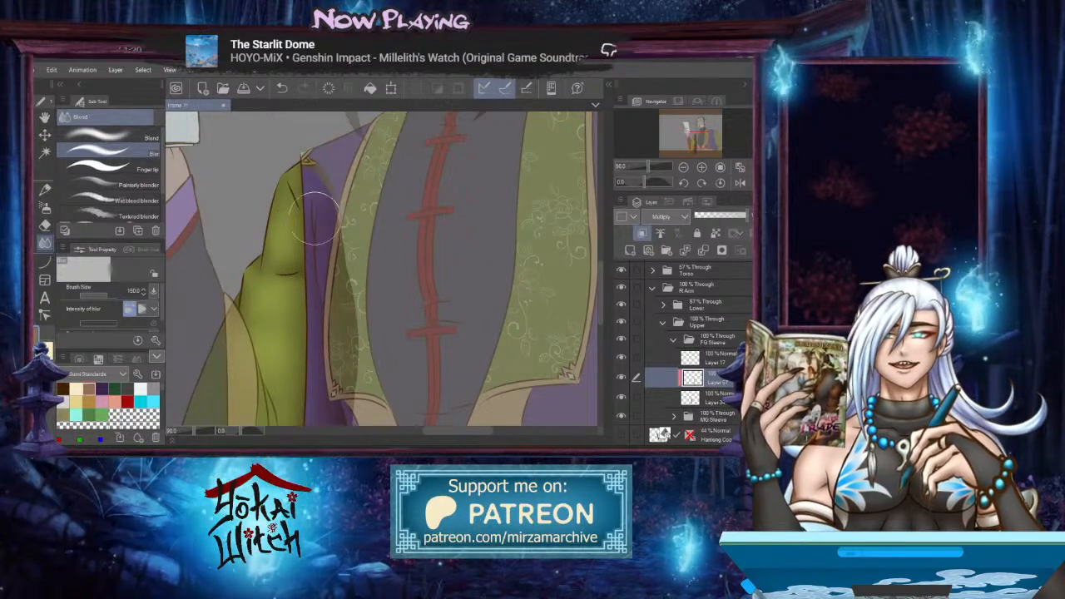
drag(303, 218, 337, 253)
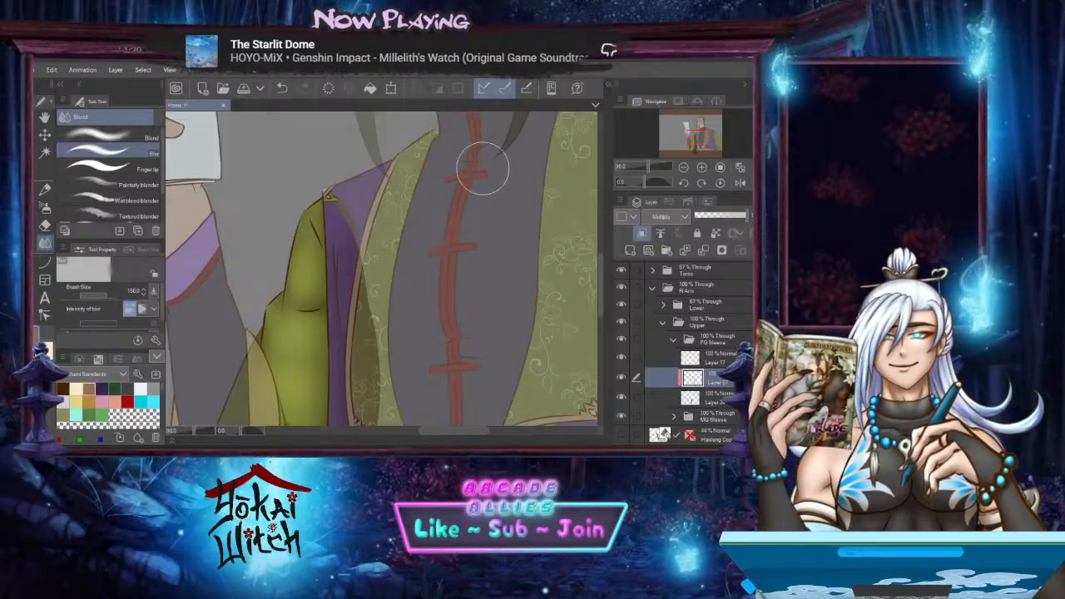
drag(414, 289, 421, 169)
mouse_move(403, 315)
mouse_down()
mouse_move(397, 238)
mouse_move(404, 247)
mouse_up()
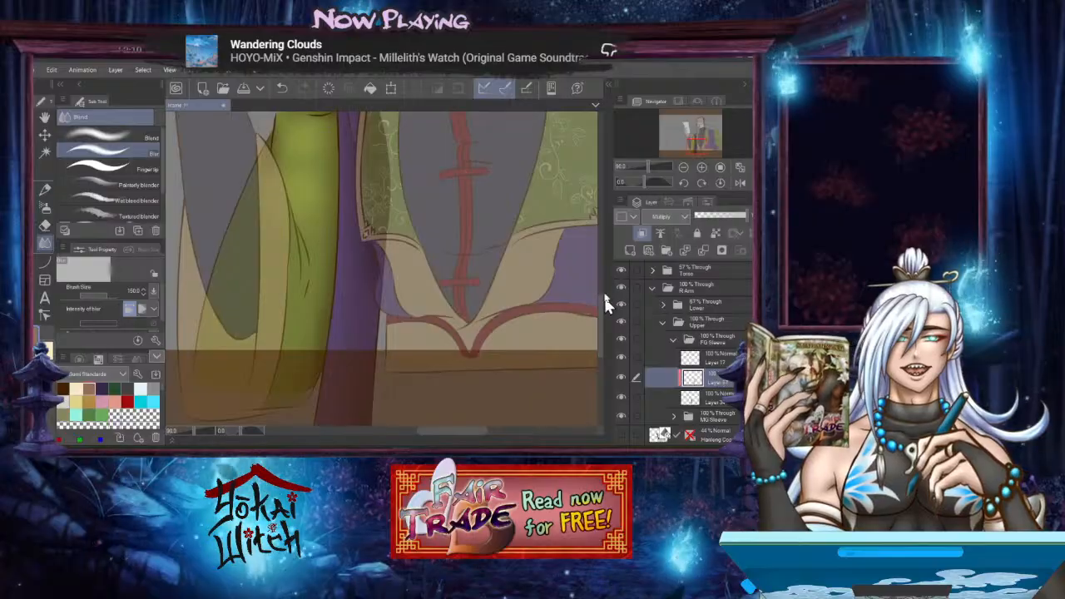
Add a clipped layer above the Multiply layer in the FG Sleeve folder and set its blending mode to Overlay
click(628, 249)
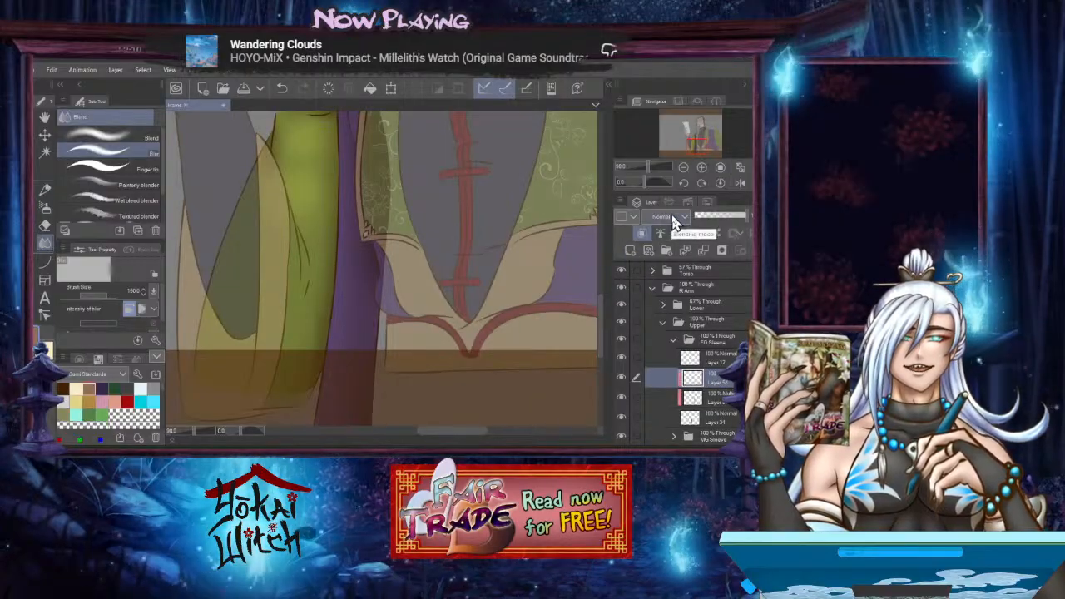
click(672, 215)
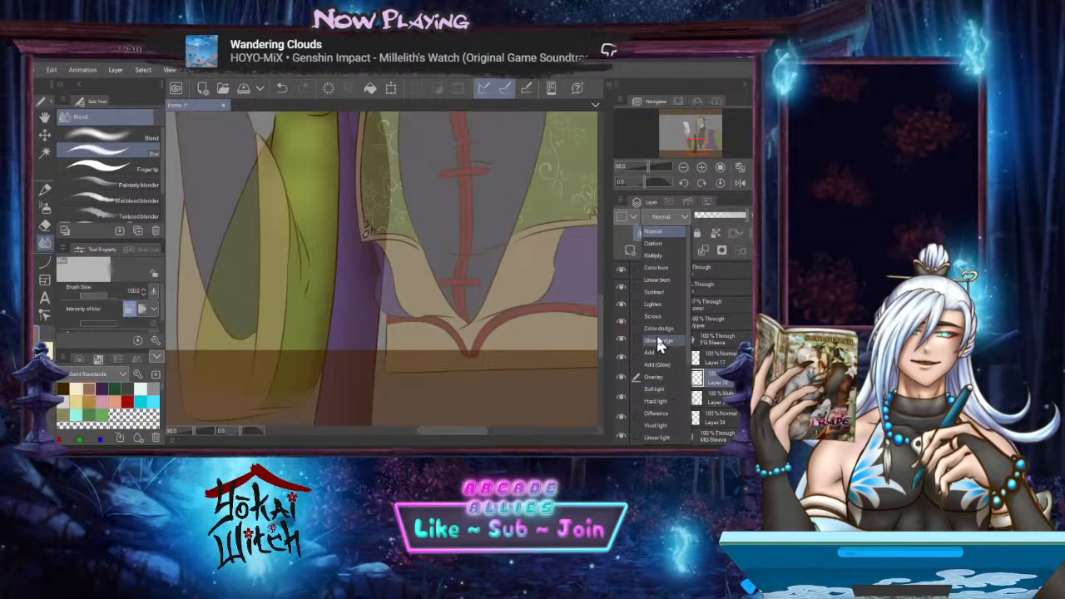
click(662, 377)
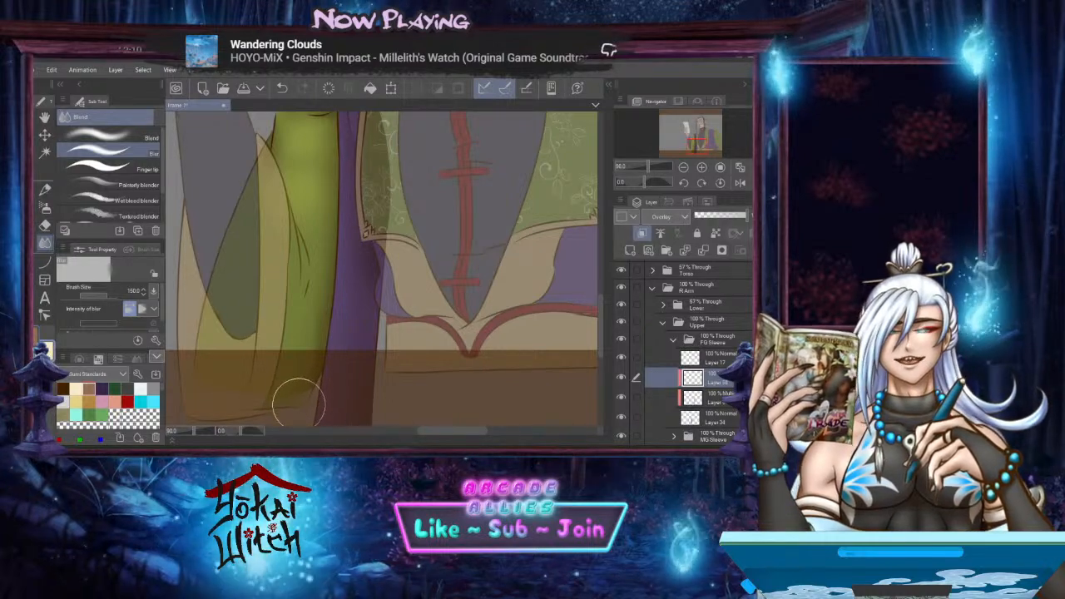
Airbrush soft highlights down the purple sleeve on the Overlay layer with the Soft airbrush at size 150
scroll(308, 333, up, 2)
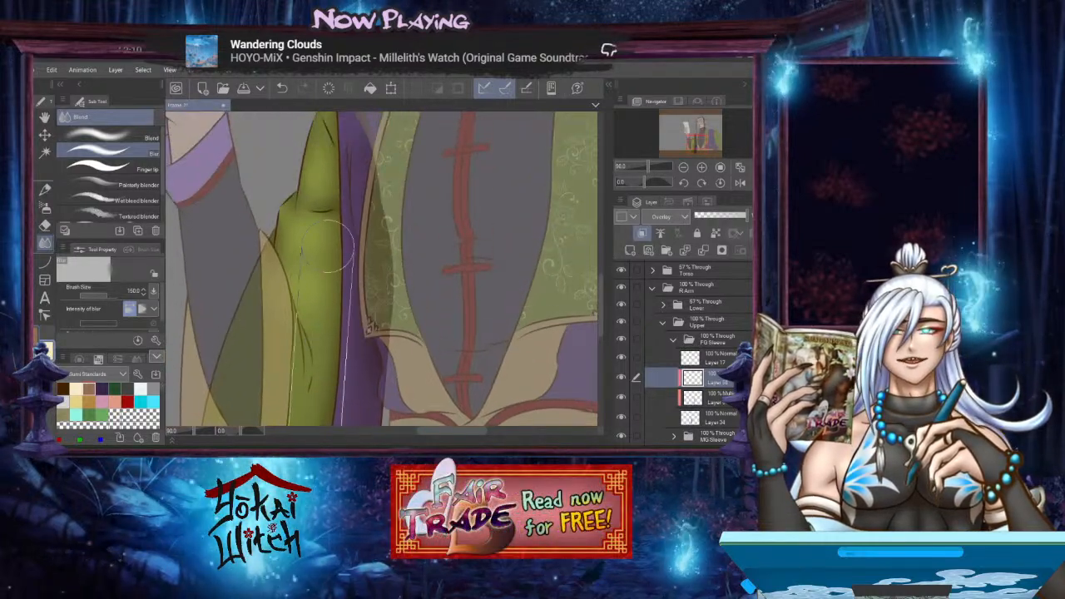
drag(329, 246, 332, 309)
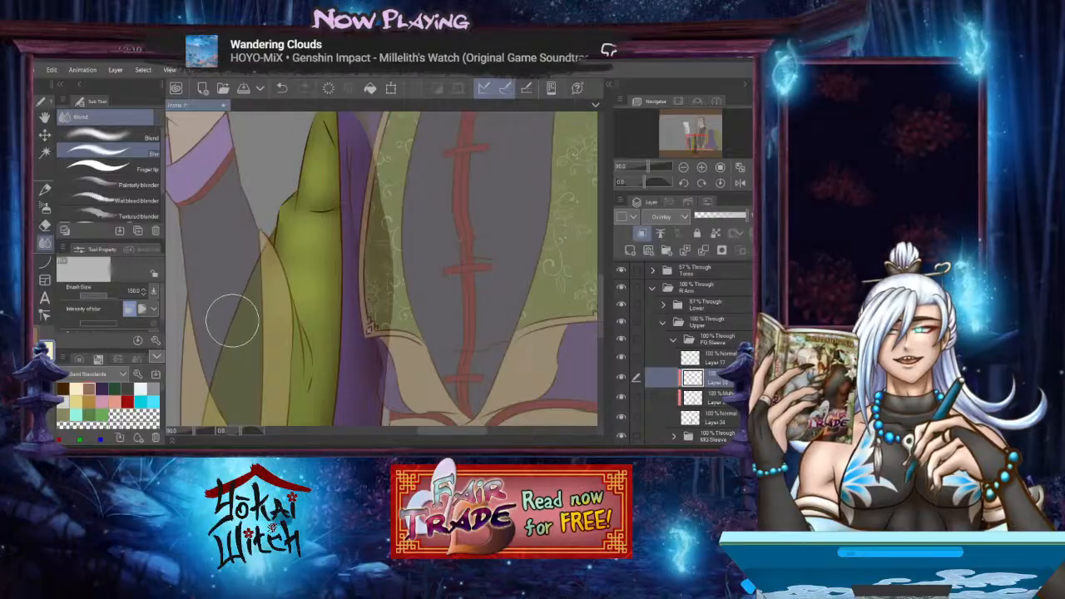
click(45, 207)
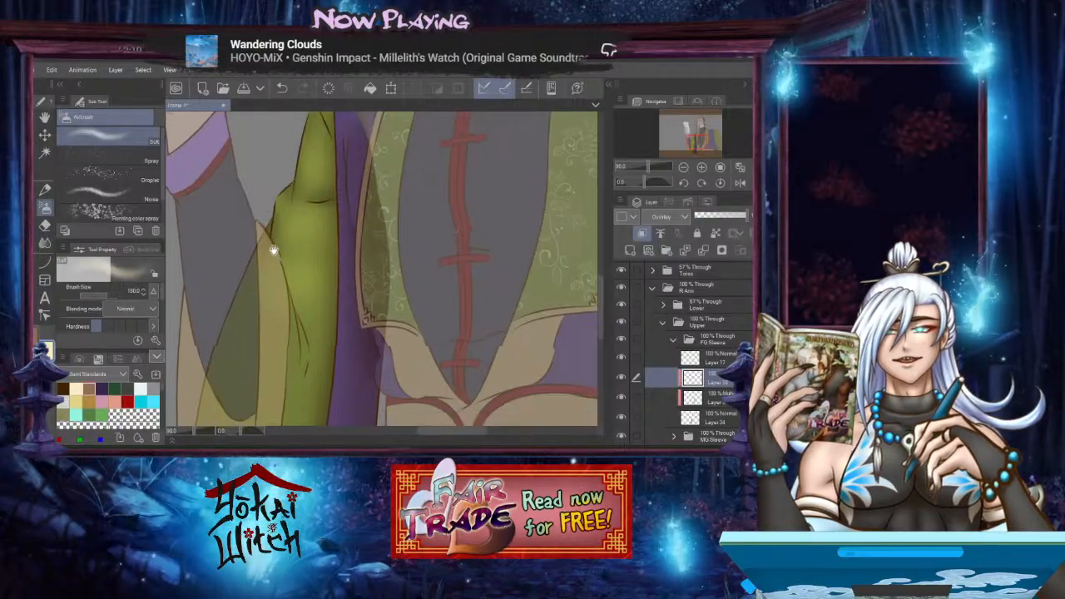
scroll(273, 249, down, 2)
mouse_move(345, 187)
mouse_down()
mouse_move(333, 250)
mouse_move(345, 308)
mouse_move(312, 387)
mouse_up()
drag(332, 234, 325, 327)
mouse_move(330, 287)
mouse_down()
mouse_move(325, 302)
mouse_move(316, 221)
mouse_up()
Blend the purple sleeve's highlights with the Blur tool at brush size 200
click(44, 242)
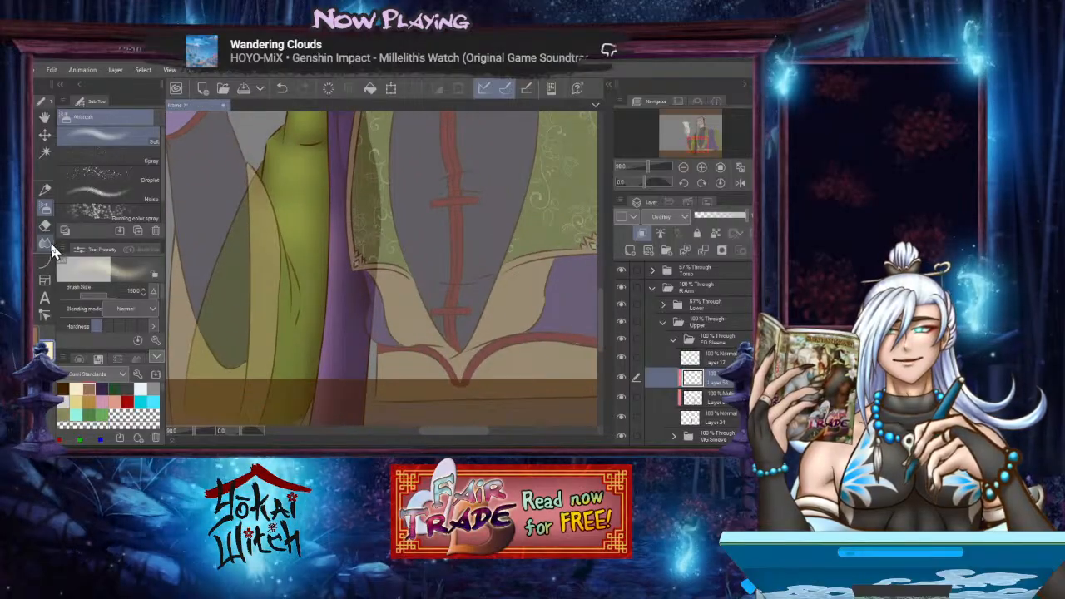
key(bracketright)
key(bracketright)
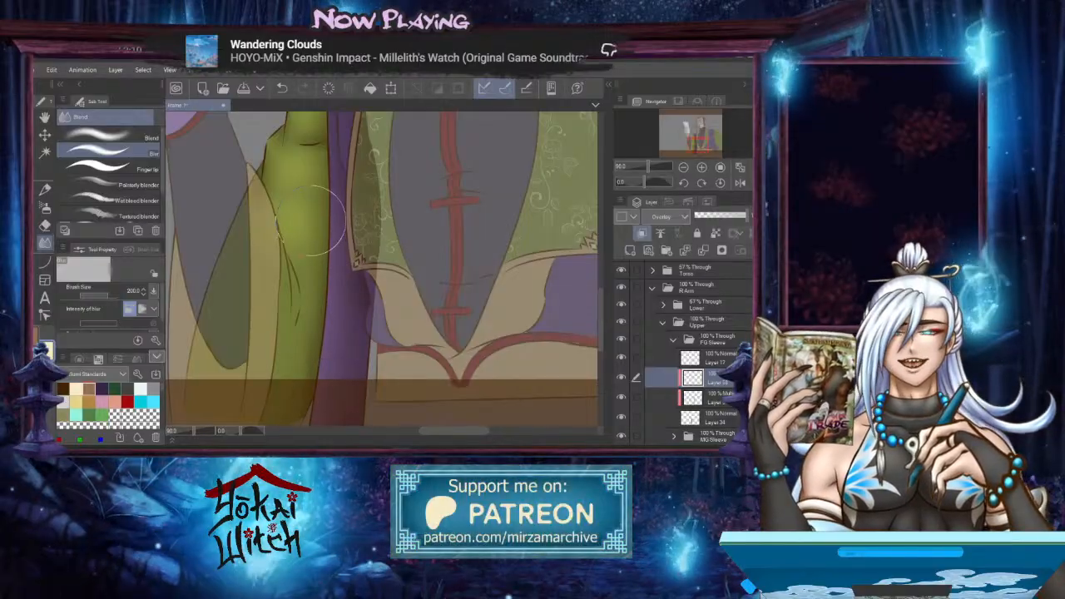
drag(321, 267, 341, 313)
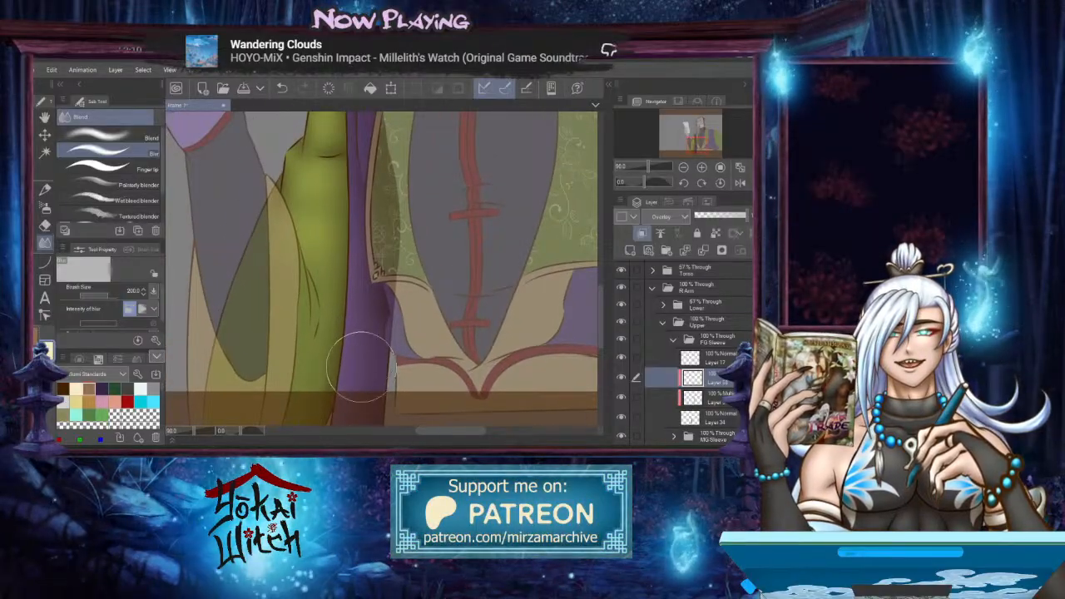
Smooth the highlights along the lower length of the purple sleeve with the Blur tool
mouse_move(346, 217)
mouse_down()
mouse_move(352, 328)
mouse_move(350, 275)
mouse_up()
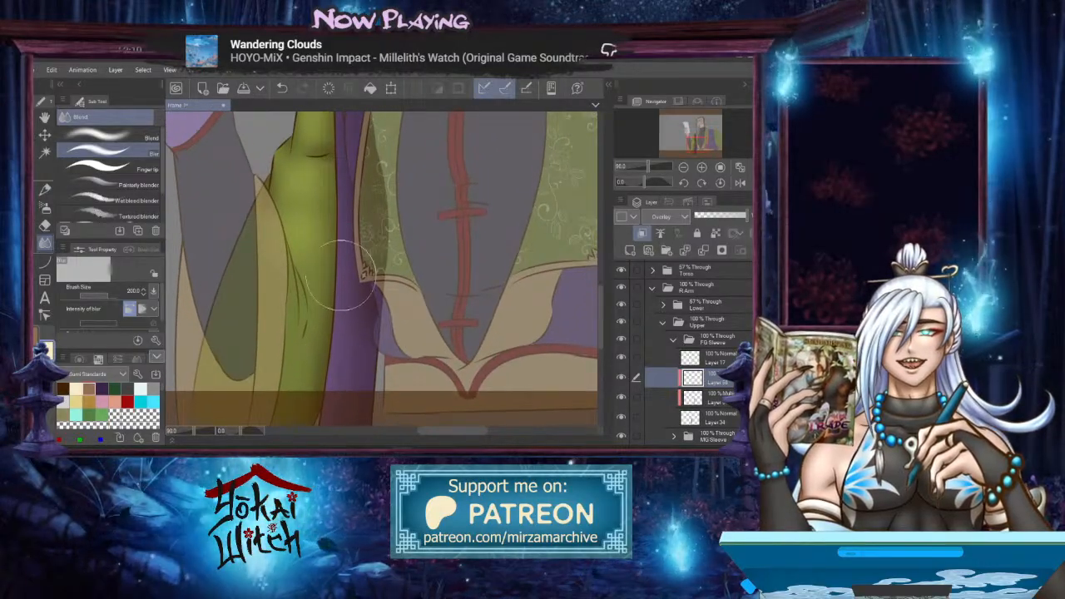
mouse_move(341, 384)
mouse_down()
mouse_move(357, 278)
mouse_move(365, 314)
mouse_up()
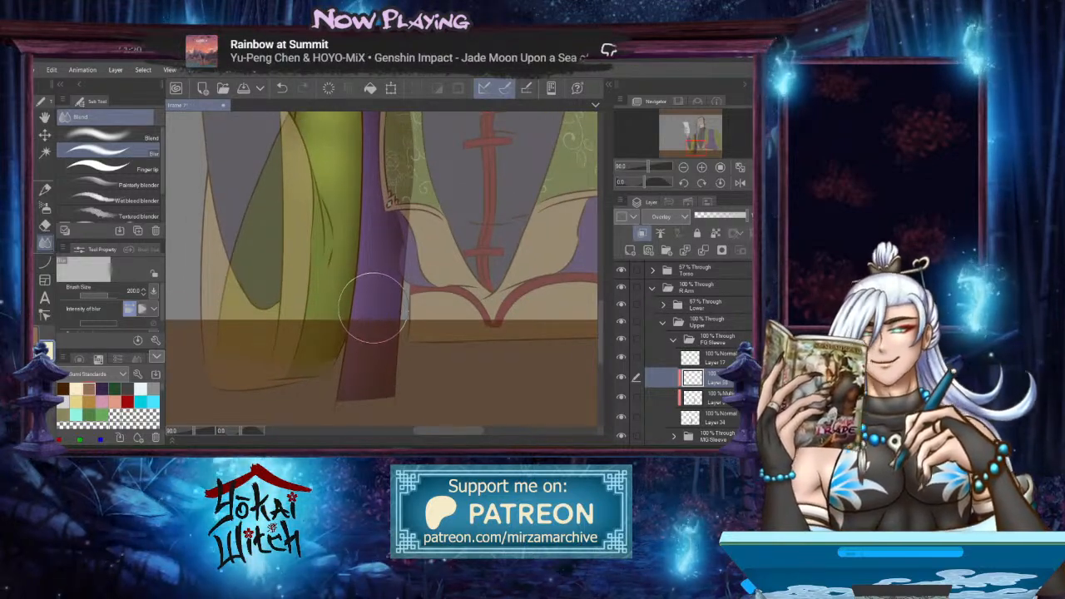
drag(398, 260, 378, 225)
scroll(379, 225, down, 1)
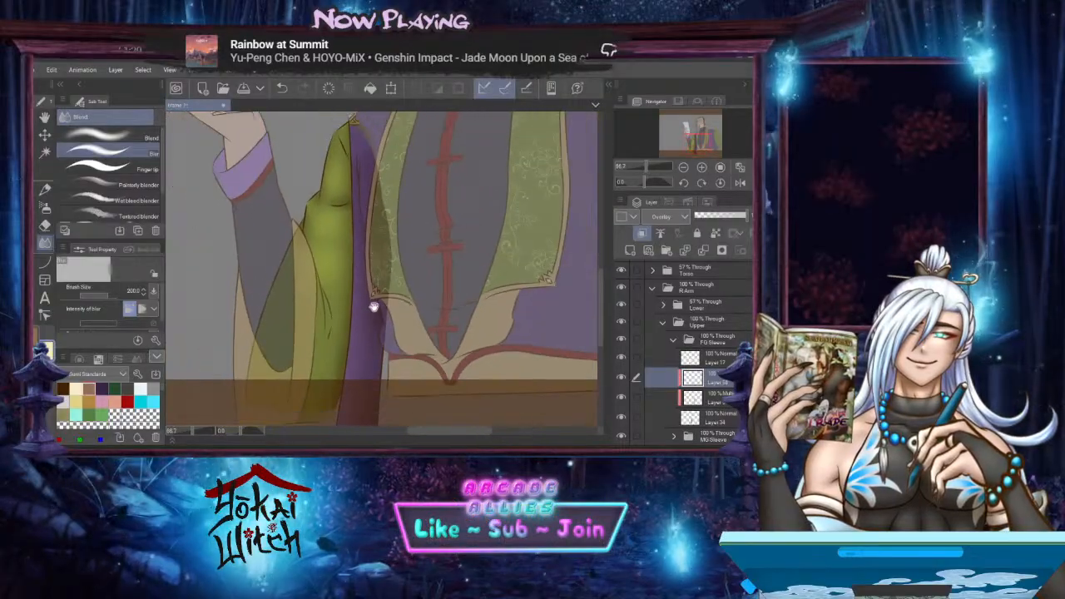
drag(374, 305, 381, 284)
scroll(352, 268, up, 2)
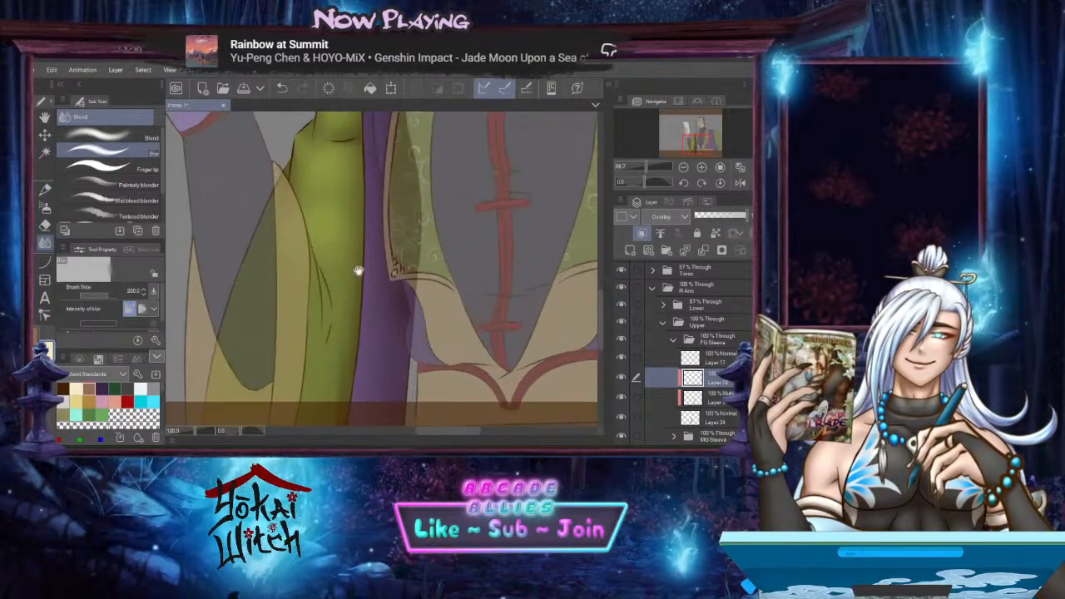
Collapse the FG Sleeve and Upper folders, expand the Lower folder of the R Arm group and set its opacity to 100%
click(671, 339)
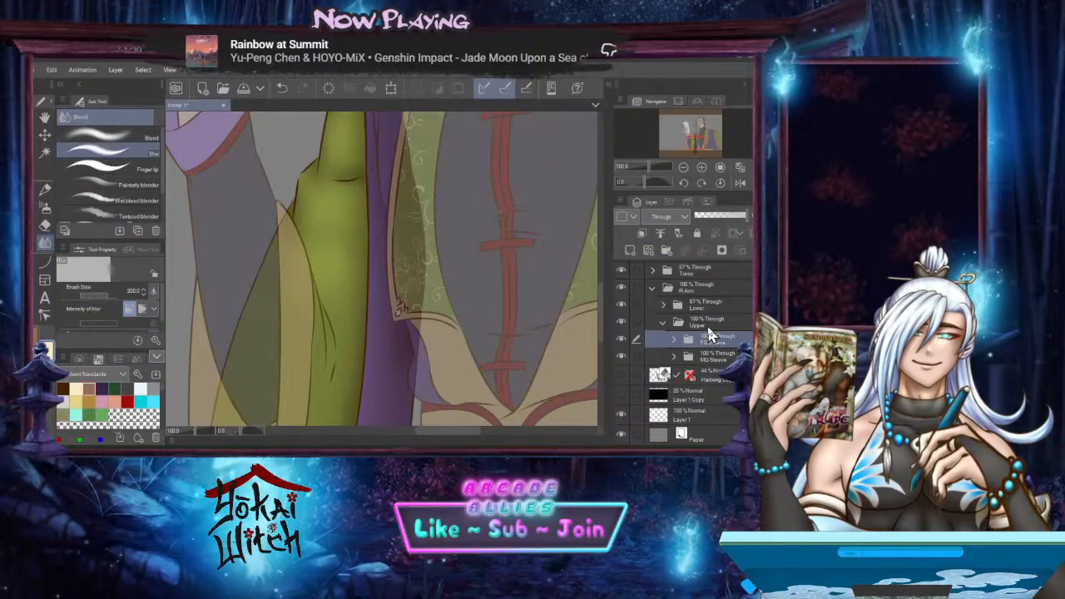
click(666, 326)
click(664, 323)
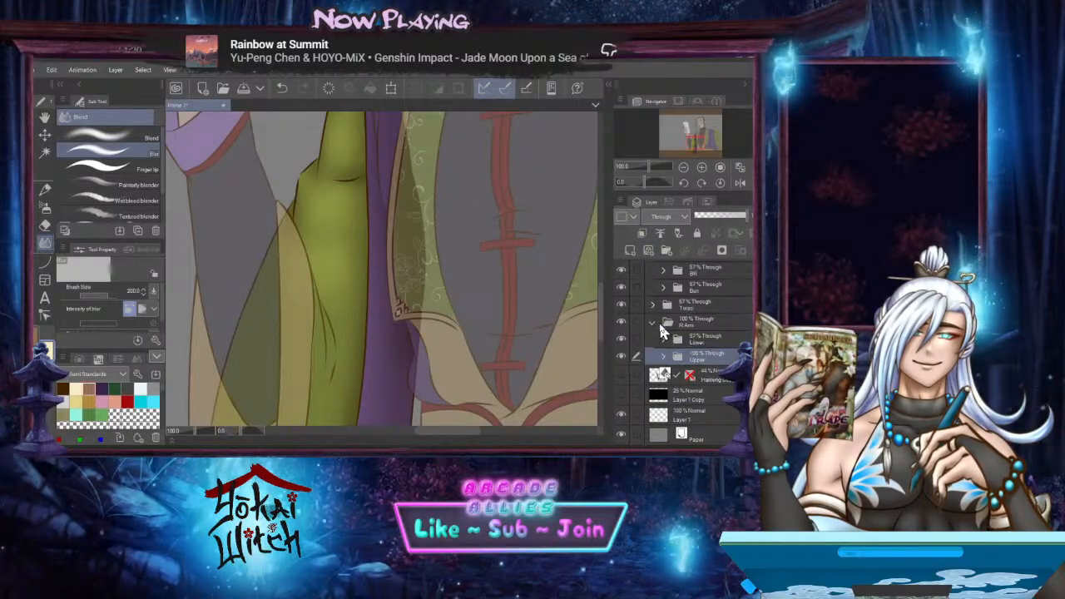
click(662, 342)
click(663, 342)
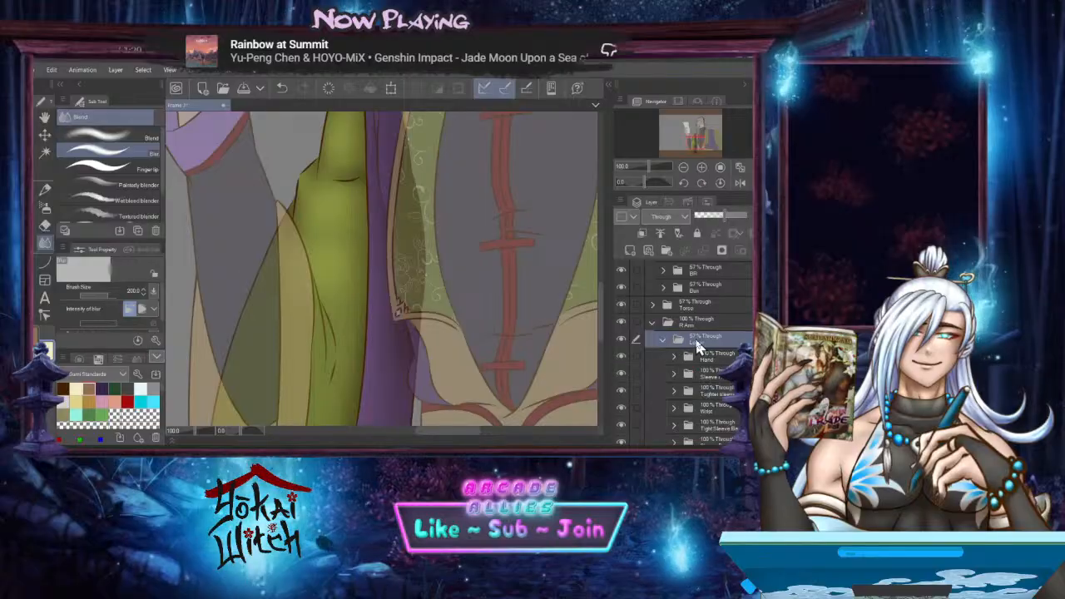
scroll(695, 337, down, 3)
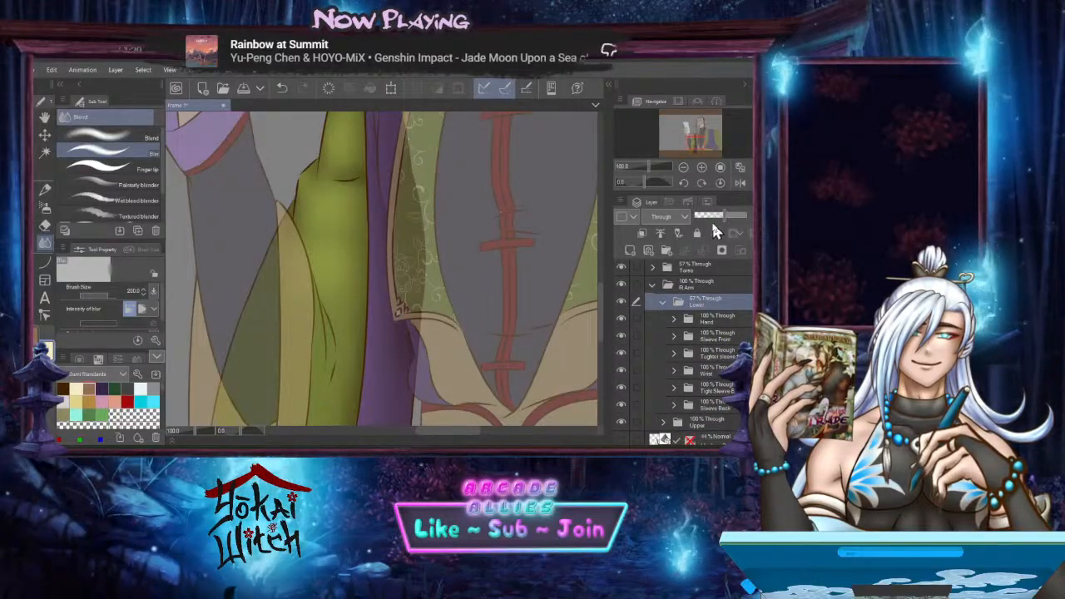
drag(725, 215, 753, 216)
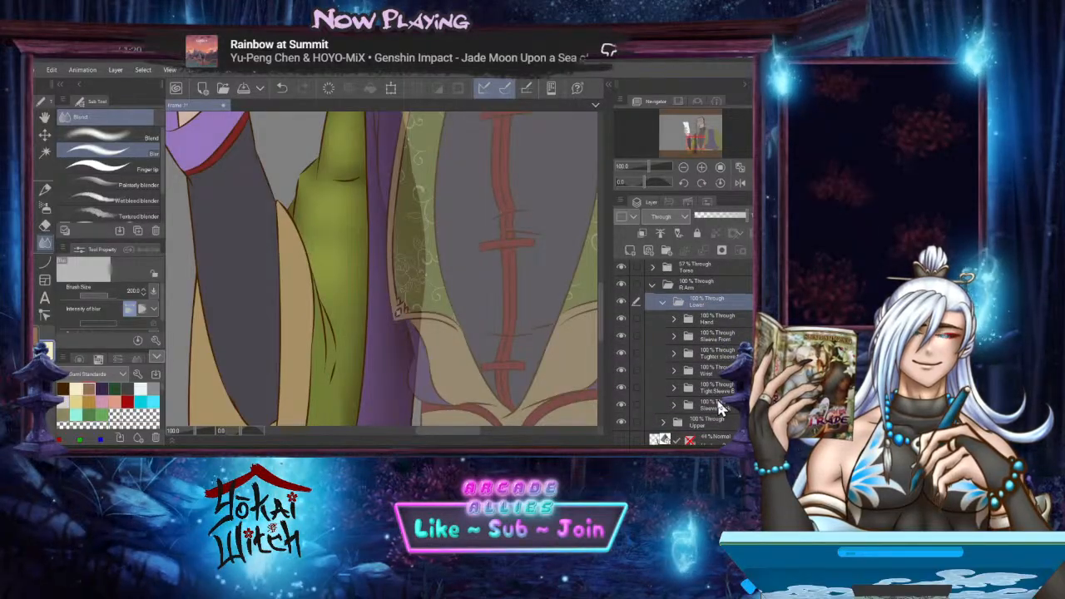
Lower the opacity of the folders from Hand through Tight Sleeve Back in the Lower folder to 49%
click(720, 388)
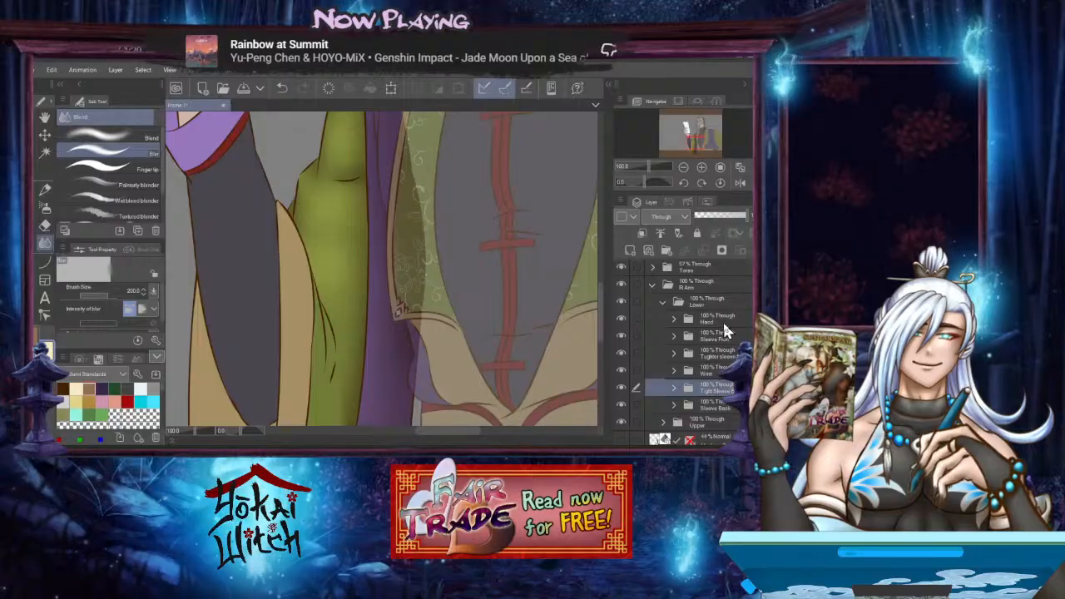
shift+click(723, 322)
click(718, 215)
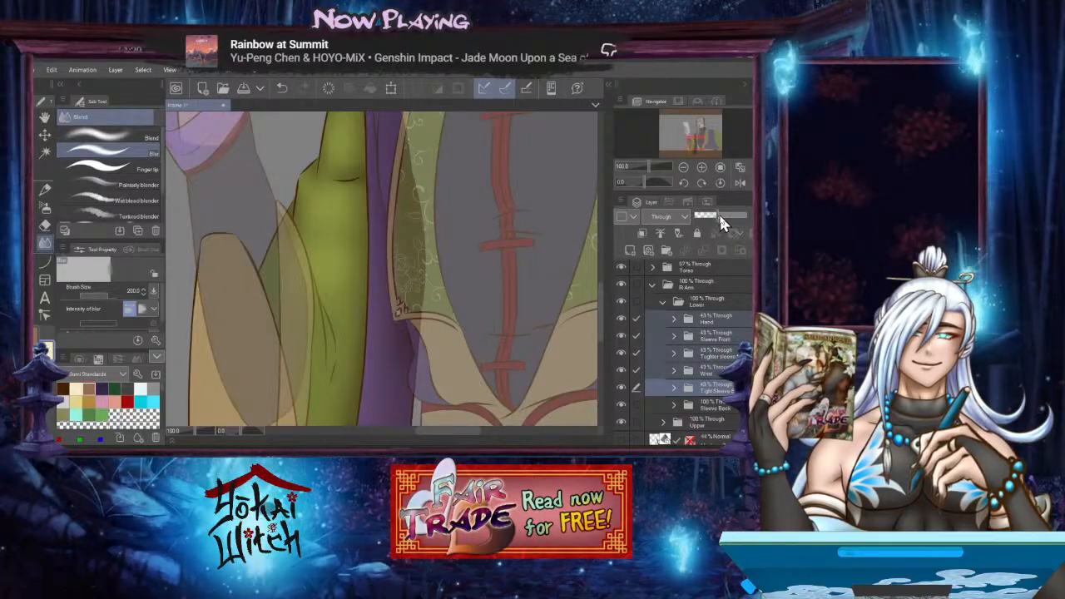
drag(719, 214, 721, 237)
scroll(715, 395, down, 1)
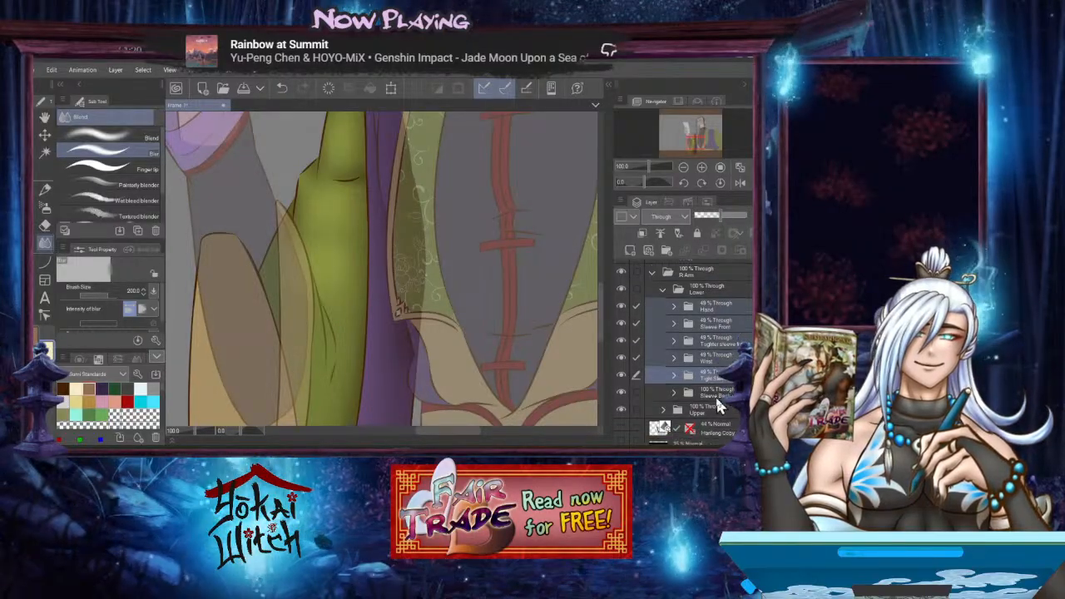
Add a clipped layer above the base colour layer in the Sleeve Back folder
click(715, 394)
click(675, 392)
scroll(711, 398, down, 2)
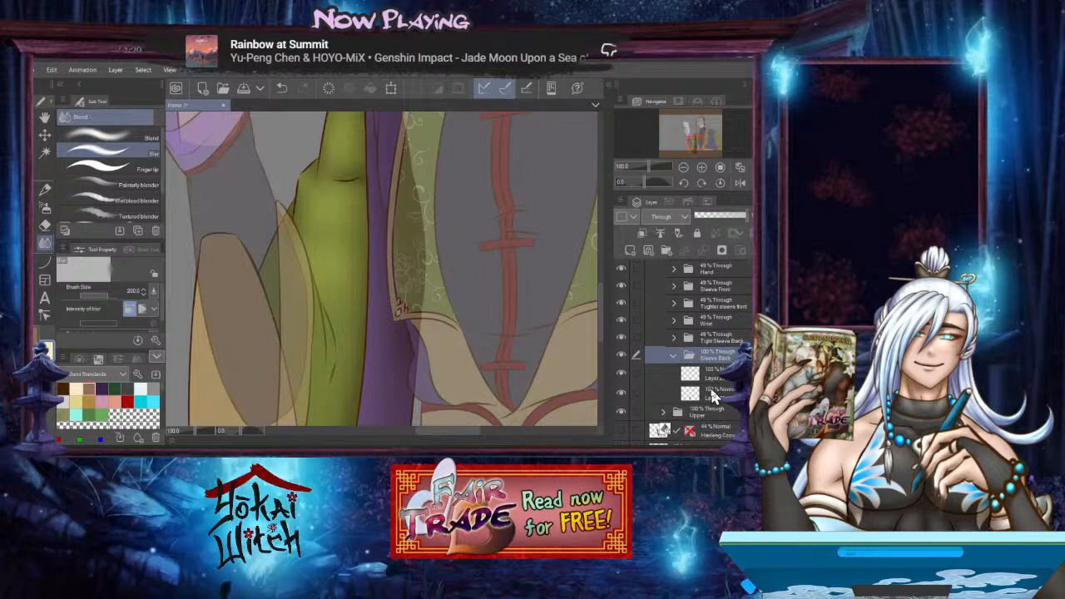
click(713, 396)
click(630, 250)
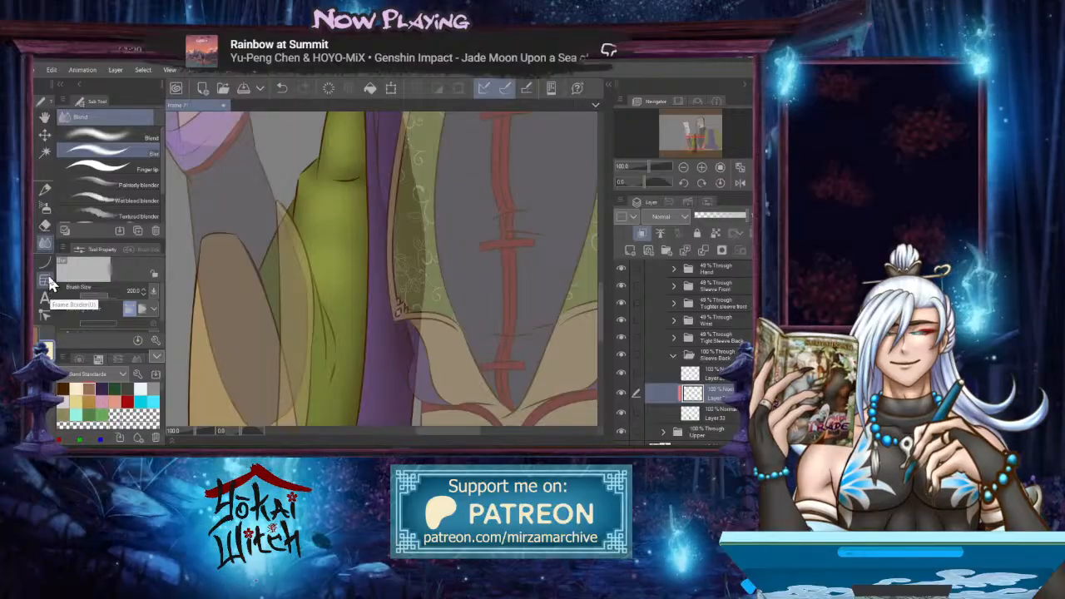
Airbrush soft shading along the tan back sleeve with the Soft airbrush, enlarging the brush to size 250
click(45, 208)
mouse_move(285, 305)
mouse_down()
mouse_move(306, 197)
mouse_move(295, 230)
mouse_up()
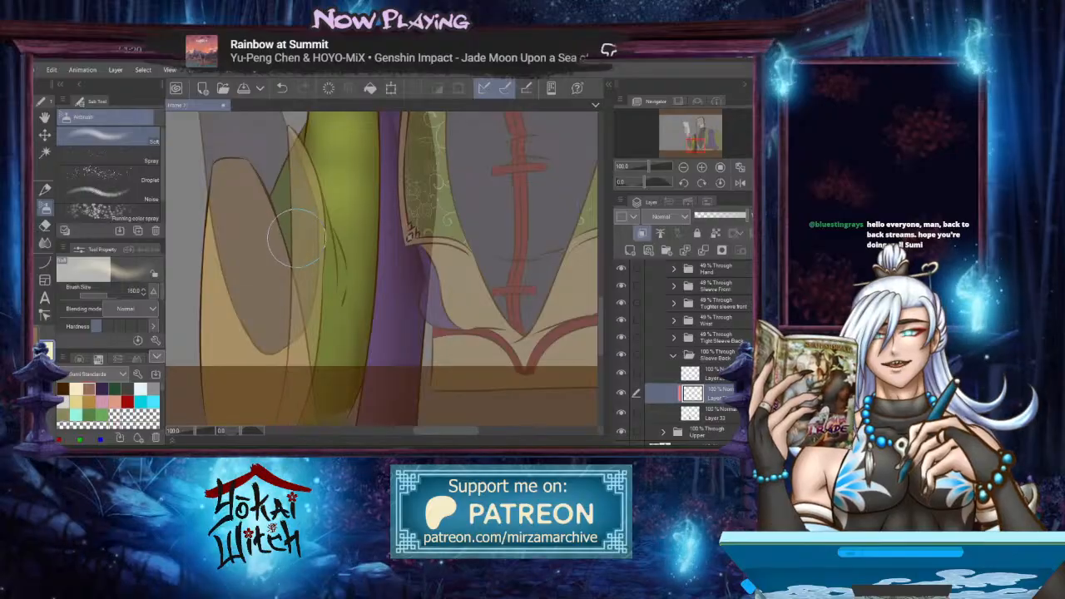
mouse_move(294, 235)
mouse_down()
mouse_move(302, 252)
mouse_move(307, 242)
mouse_up()
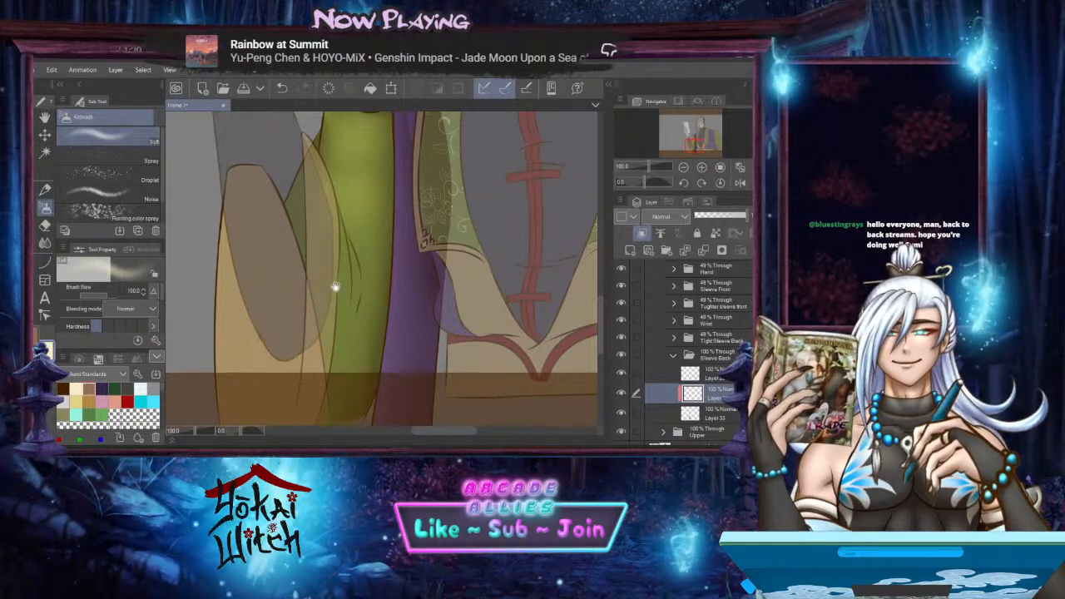
drag(332, 285, 349, 265)
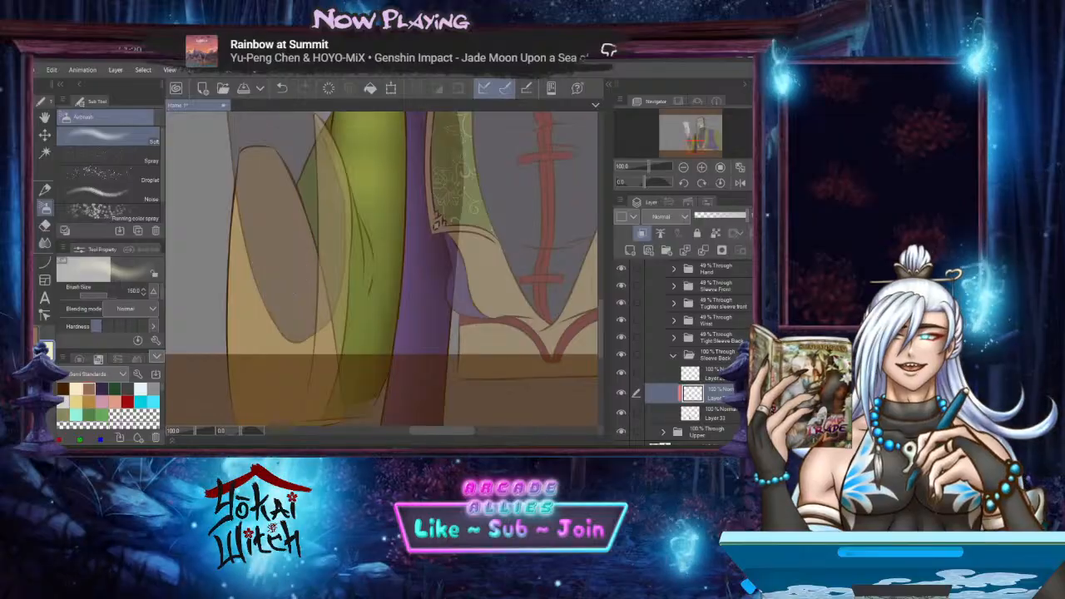
drag(360, 248, 394, 233)
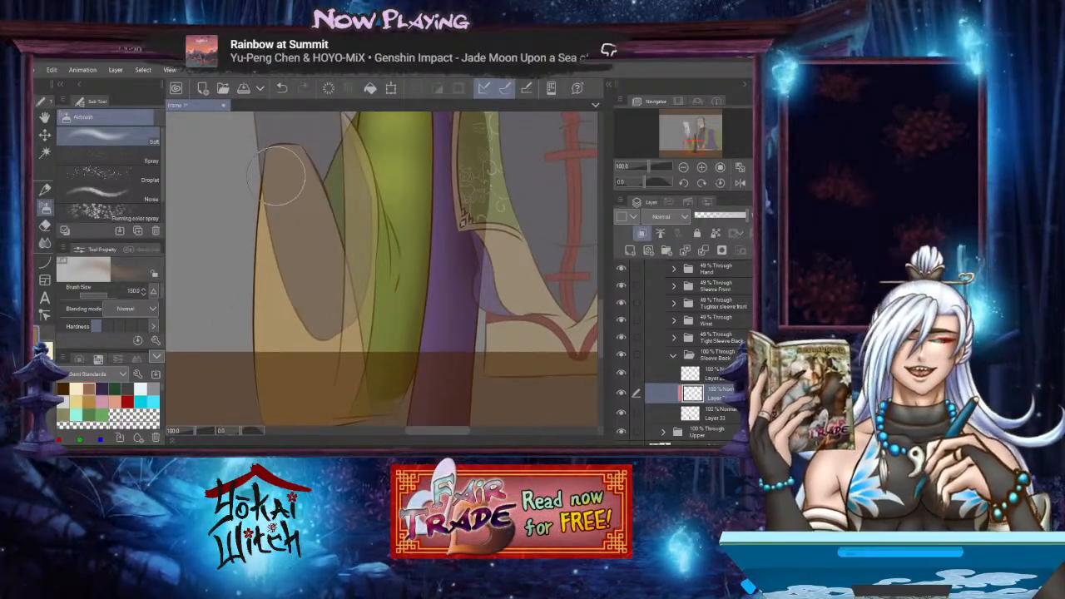
key(bracketright)
key(bracketright)
key(bracketright)
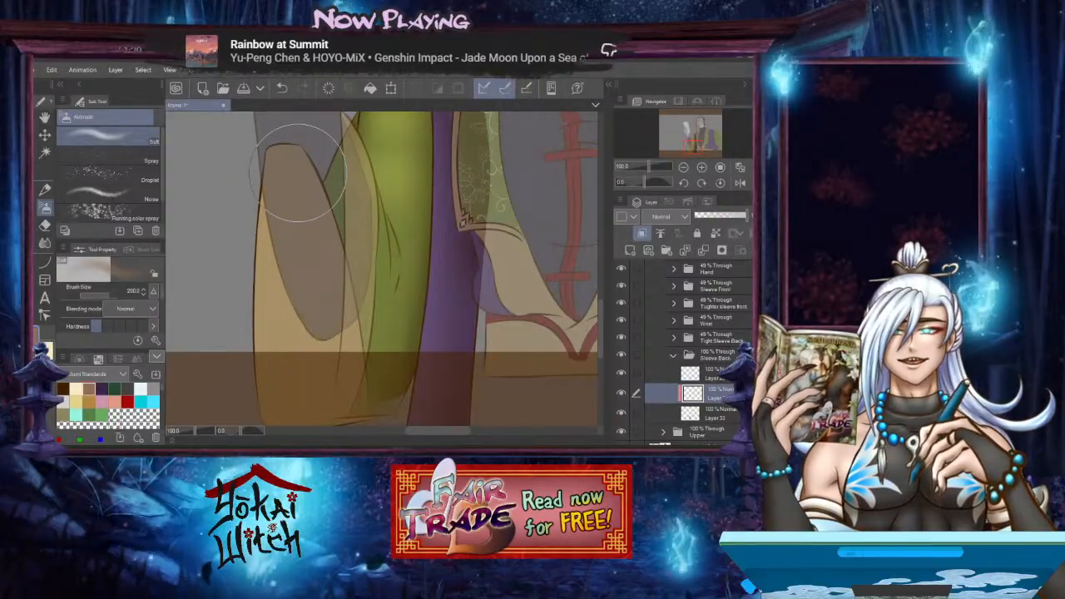
scroll(318, 245, down, 3)
shift+click(324, 323)
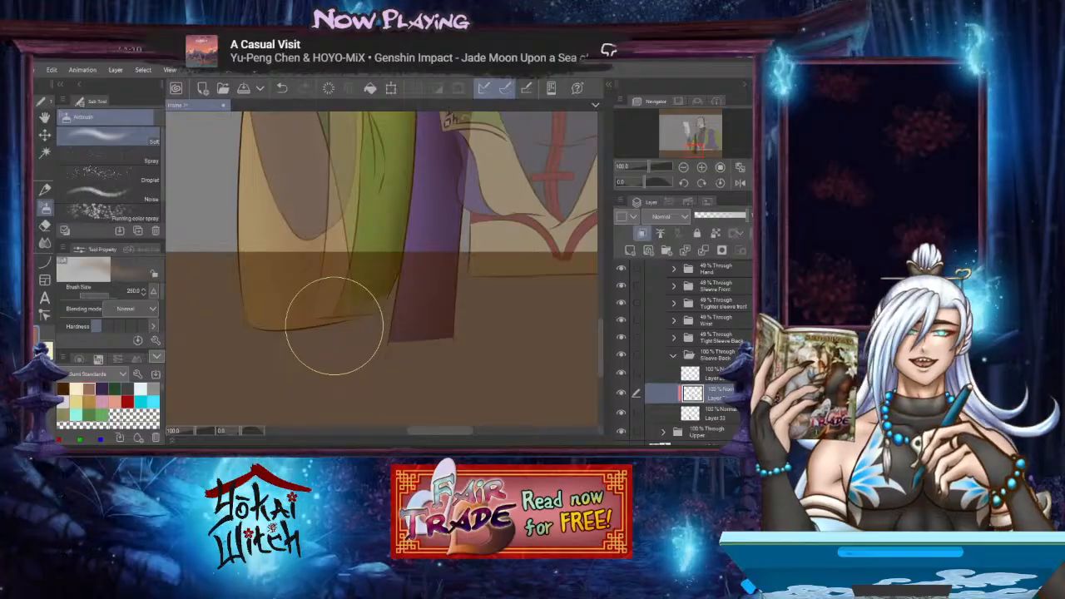
Set the clipped shading layer's blending mode to Multiply and airbrush more shadow down the tan back sleeve
click(670, 217)
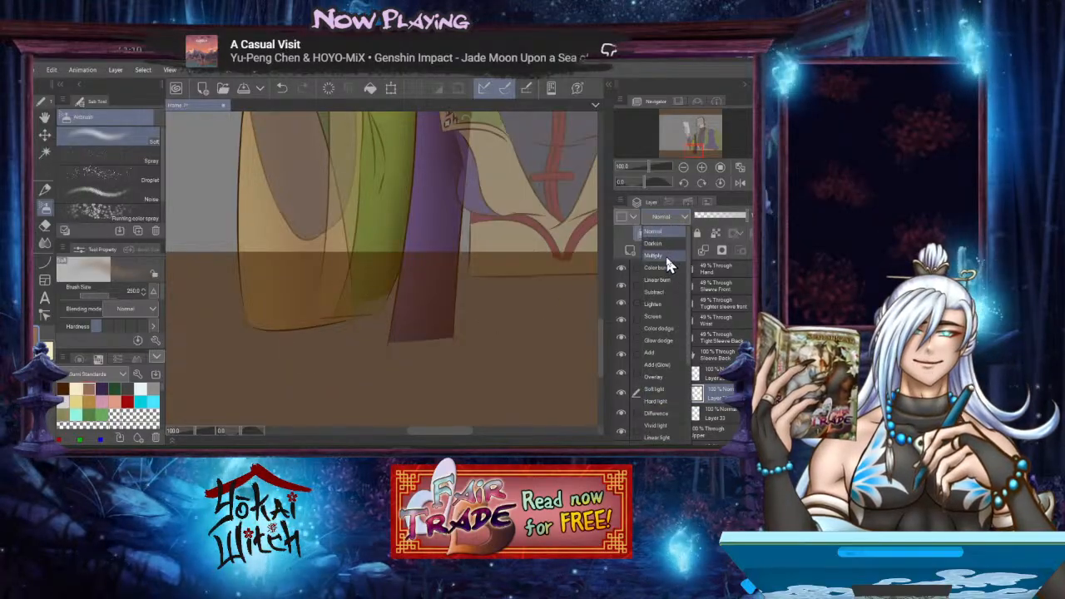
click(665, 254)
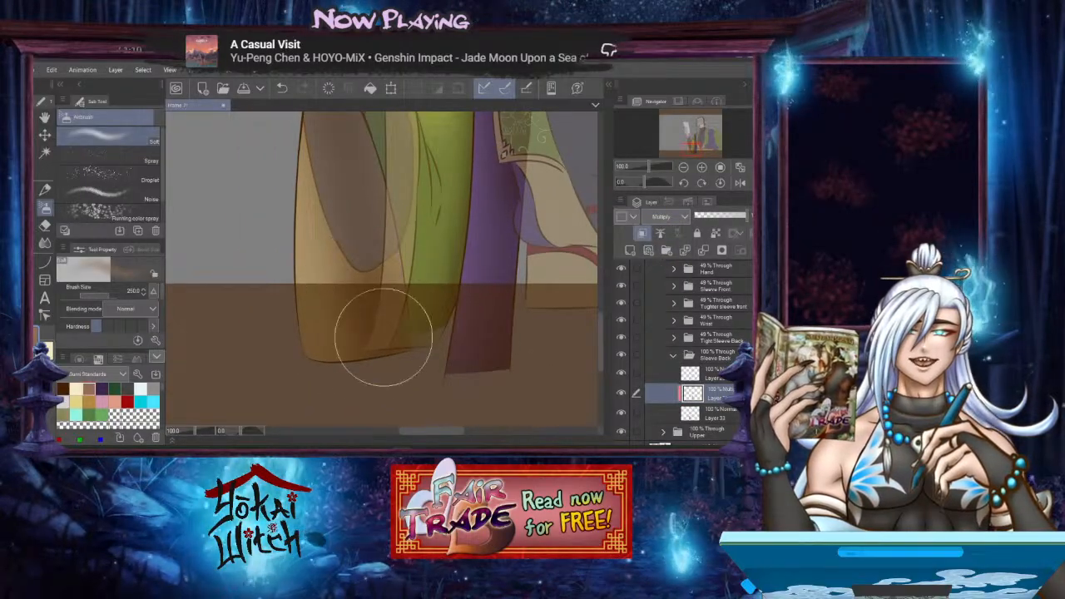
drag(486, 212, 501, 260)
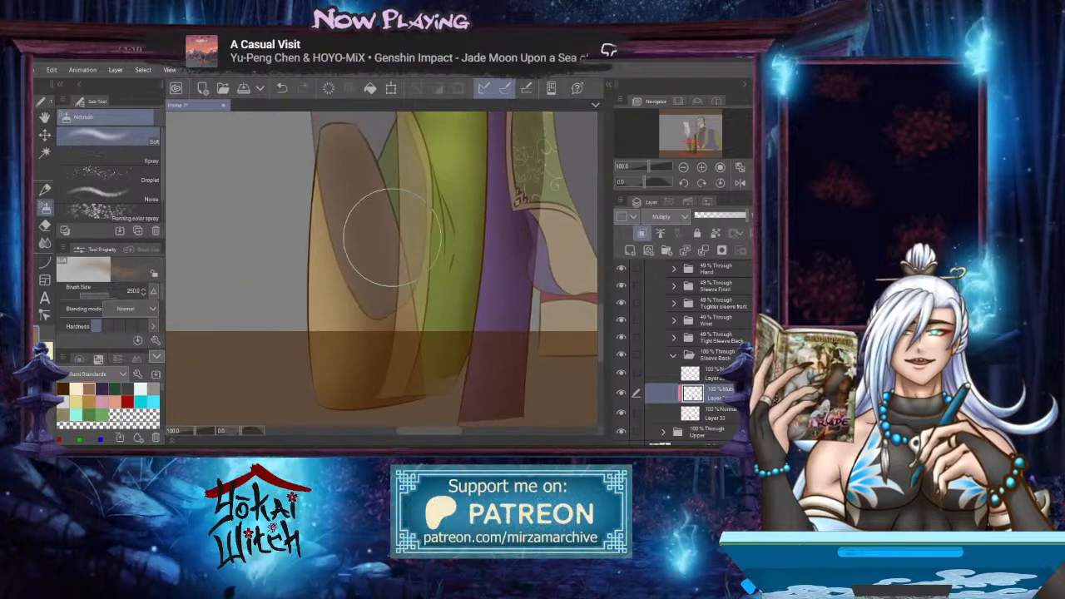
click(369, 163)
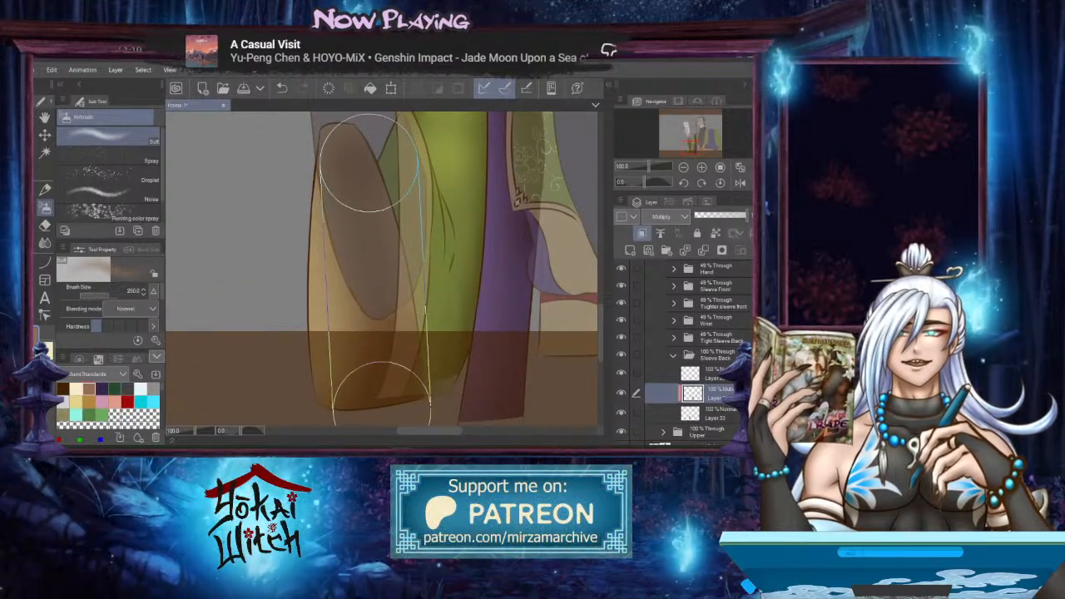
shift+click(360, 391)
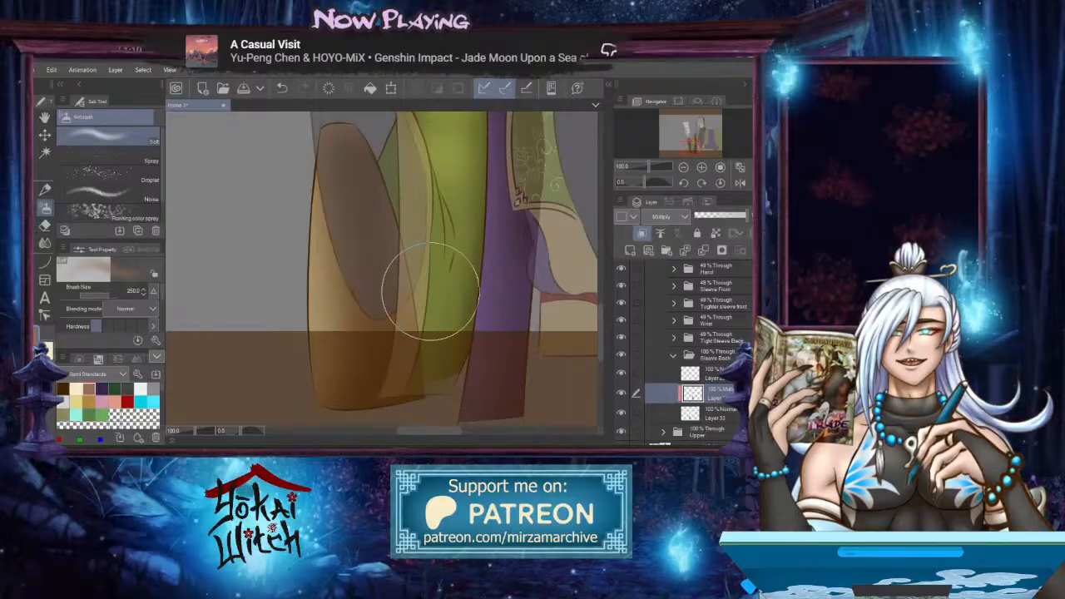
drag(426, 270, 445, 338)
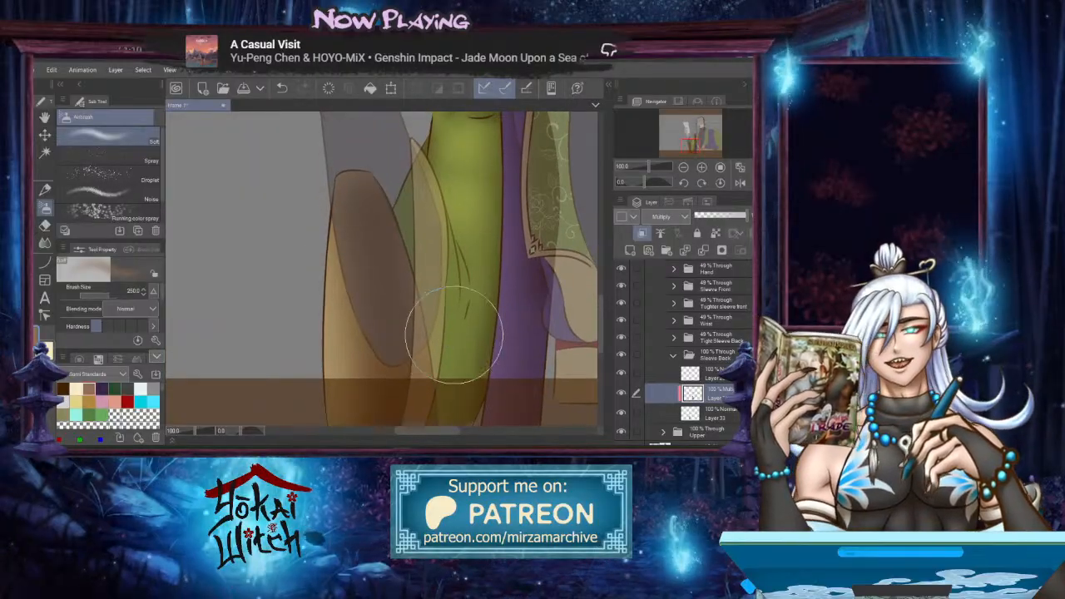
Blend the shading along the tan back sleeve with the Blur tool at brush size 200
click(46, 243)
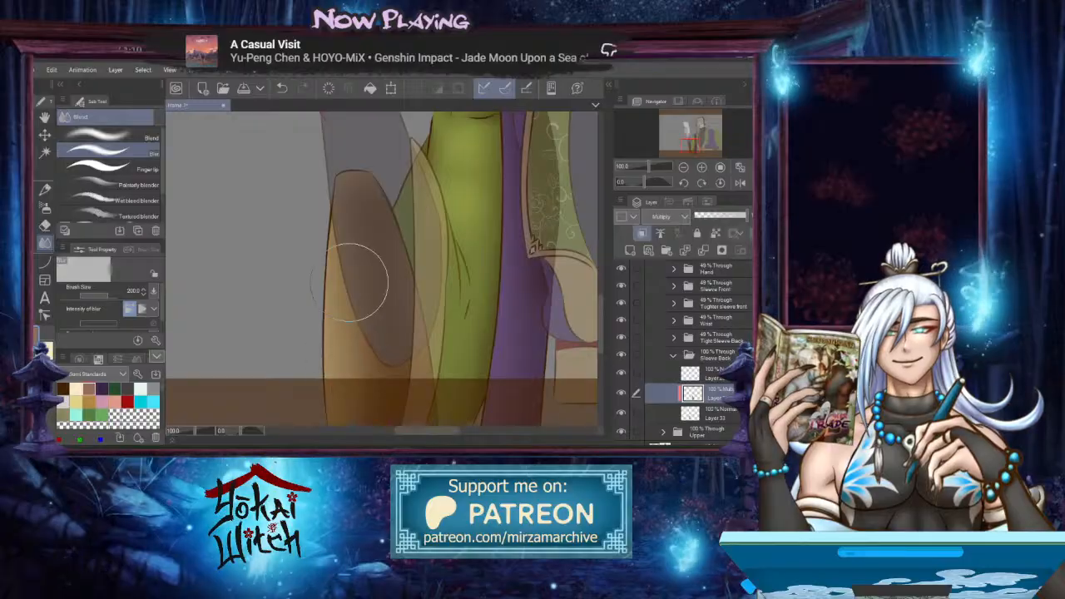
drag(350, 294, 343, 242)
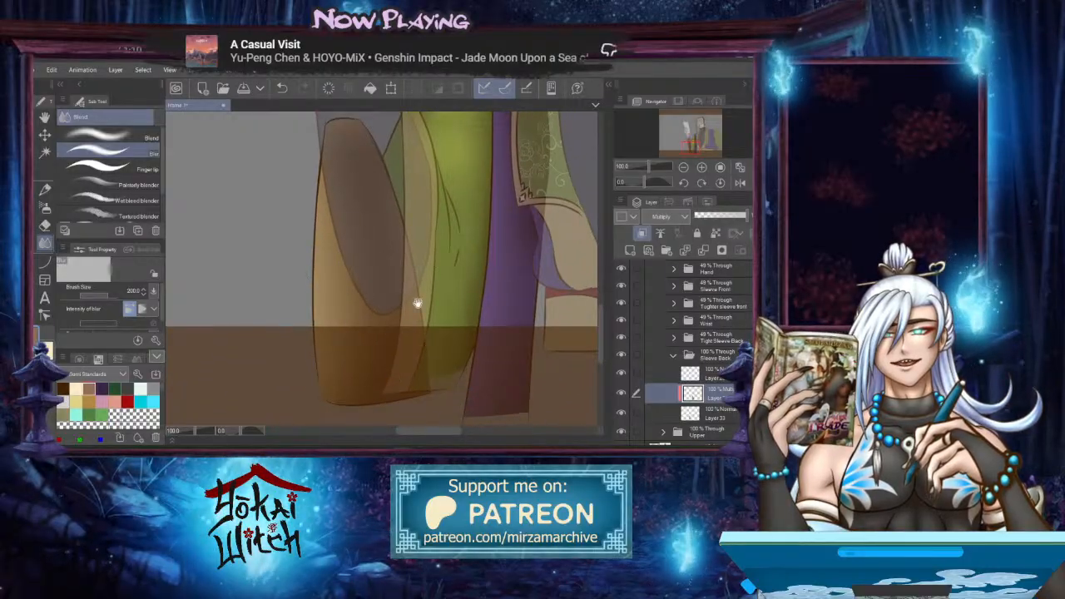
mouse_move(416, 302)
mouse_down()
mouse_move(440, 297)
mouse_move(430, 346)
mouse_up()
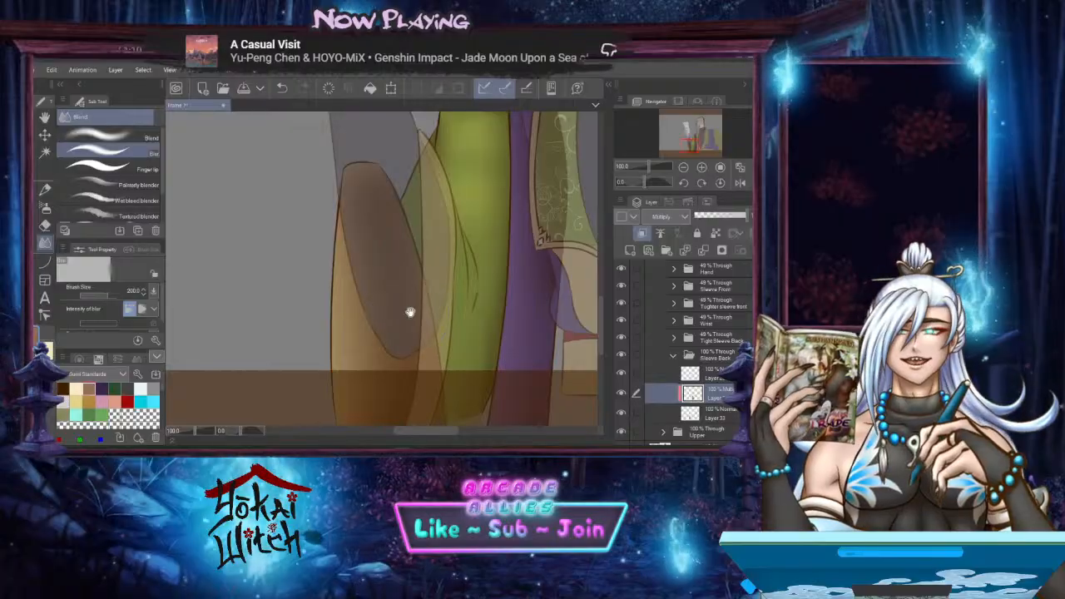
drag(409, 307, 404, 326)
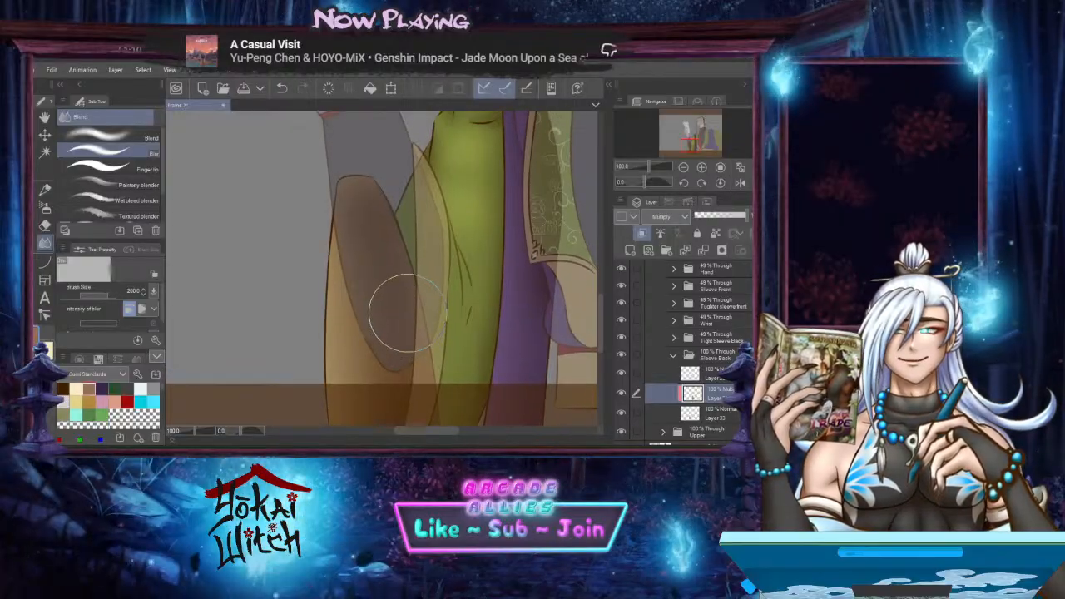
drag(404, 316, 386, 257)
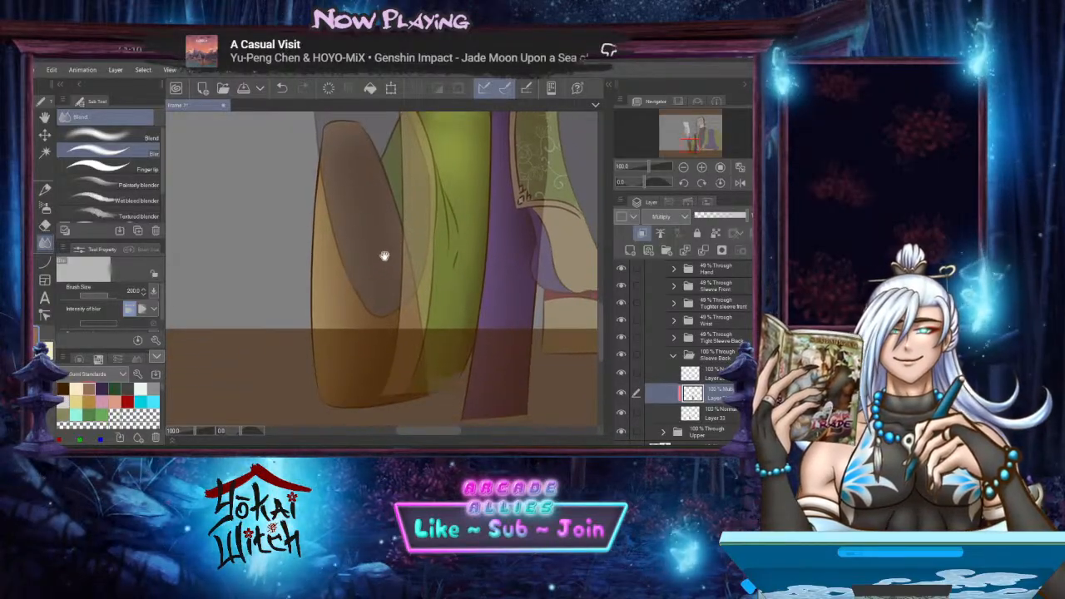
mouse_move(371, 367)
mouse_down()
mouse_move(347, 323)
mouse_move(342, 367)
mouse_move(361, 386)
mouse_move(406, 352)
mouse_move(414, 314)
mouse_move(400, 392)
mouse_move(388, 347)
mouse_up()
mouse_move(328, 277)
mouse_down()
mouse_move(359, 264)
mouse_move(348, 220)
mouse_up()
drag(372, 317, 363, 297)
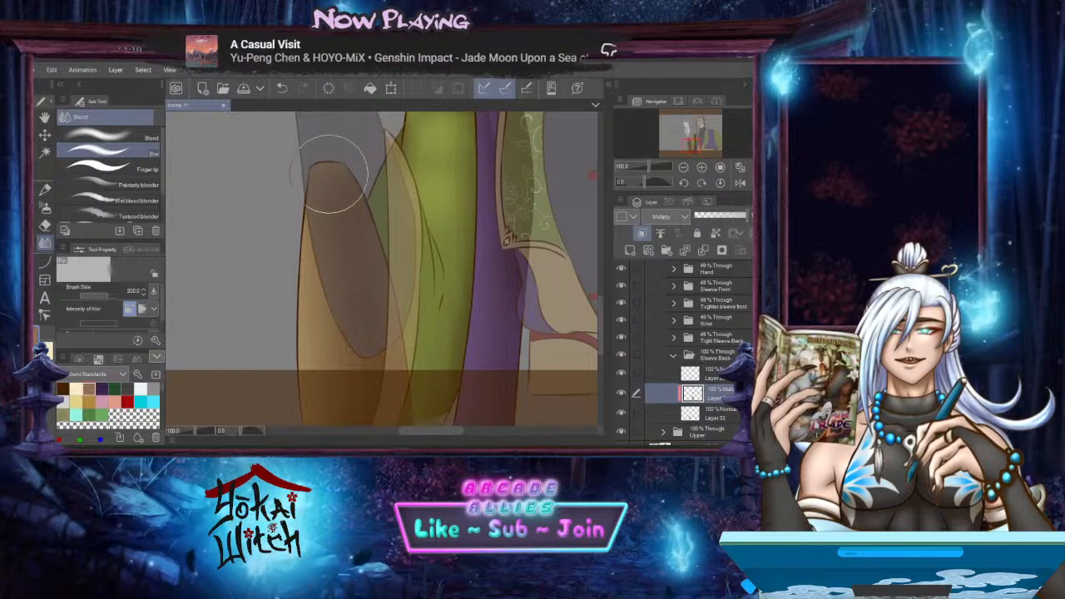
drag(341, 219, 352, 255)
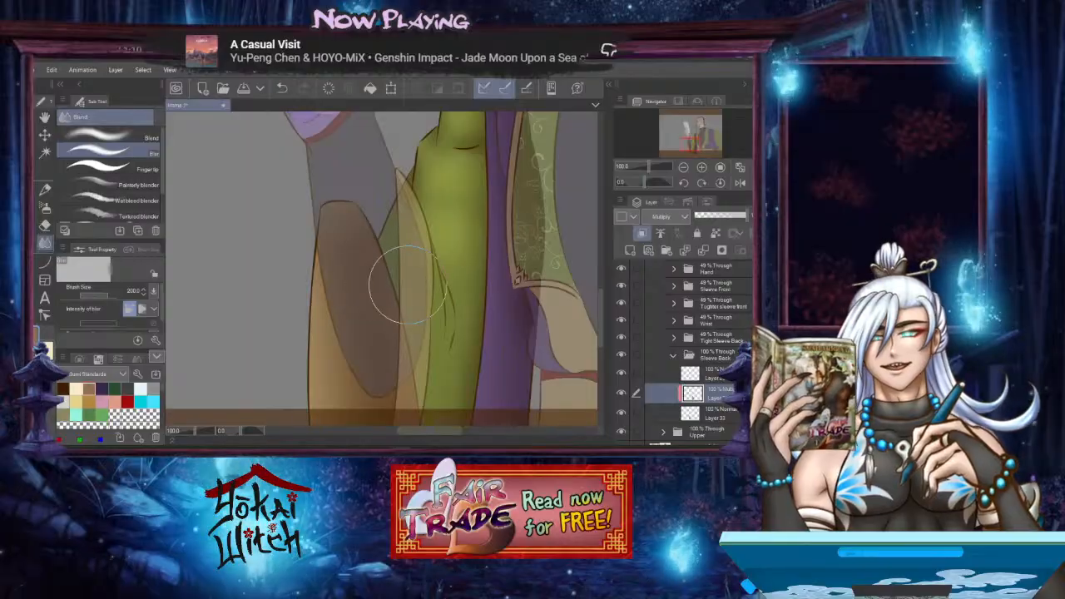
drag(423, 307, 412, 199)
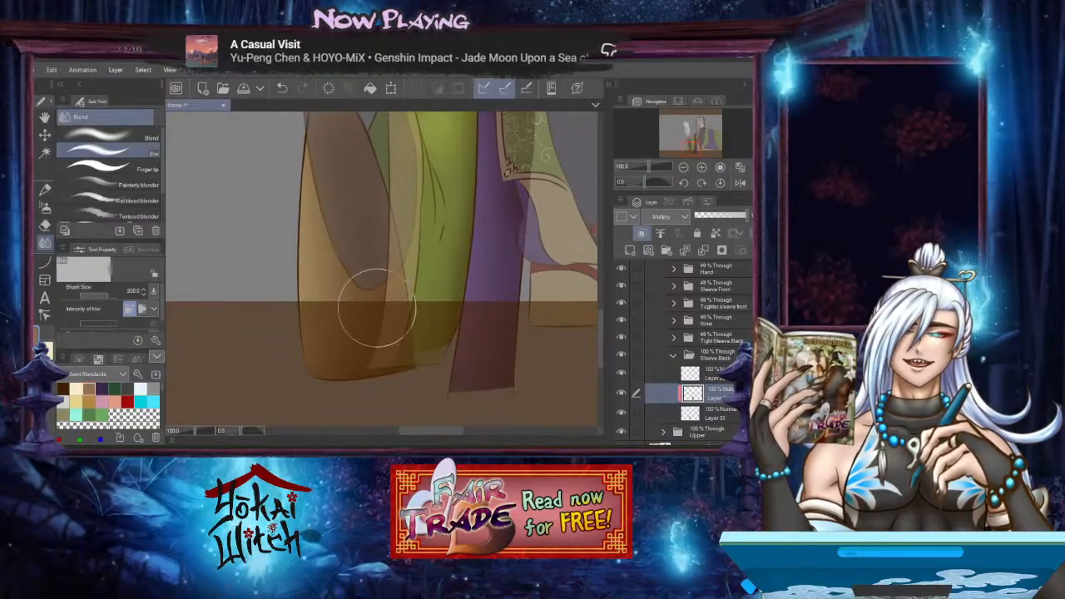
mouse_move(407, 291)
mouse_down()
mouse_move(397, 290)
mouse_move(401, 308)
mouse_up()
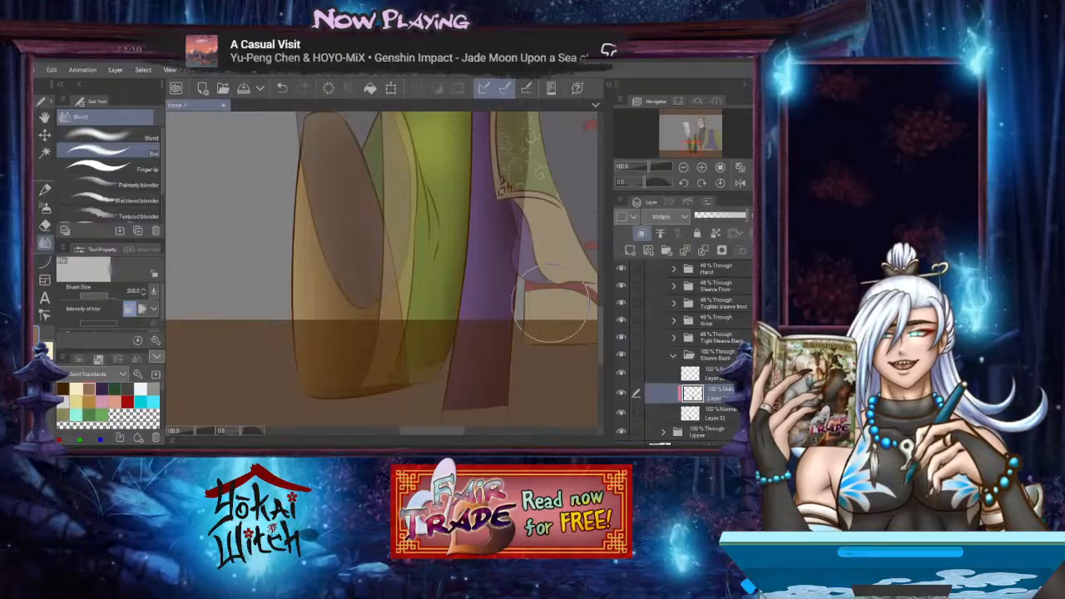
Smooth the Multiply shading further along the tan back sleeve's length and lower hem with the Blur tool
mouse_move(400, 304)
mouse_down()
mouse_move(380, 326)
mouse_move(417, 346)
mouse_move(414, 335)
mouse_move(408, 361)
mouse_move(407, 295)
mouse_move(363, 228)
mouse_up()
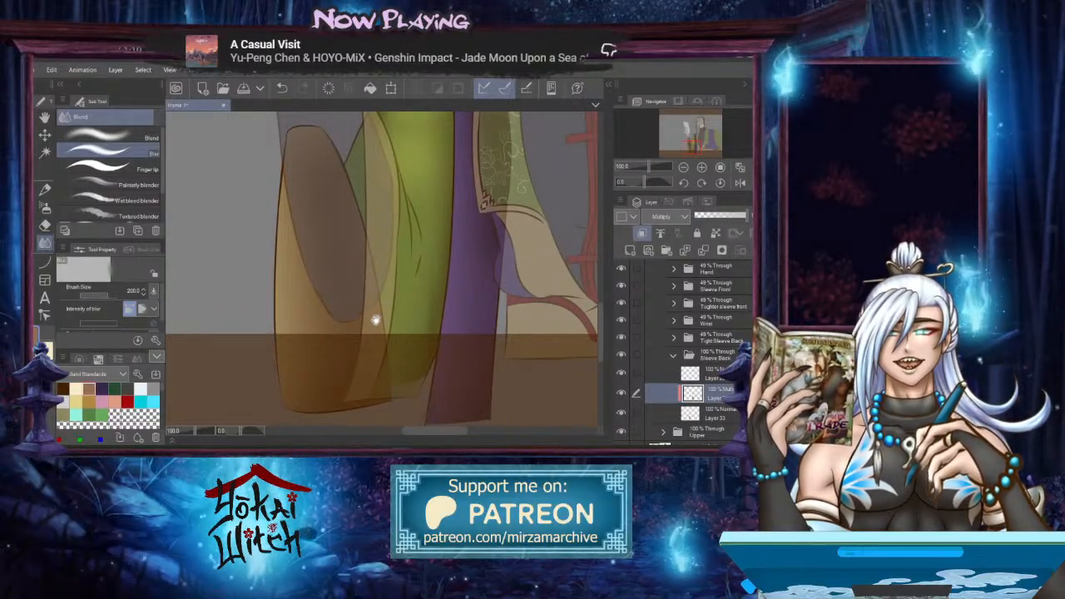
drag(374, 316, 373, 406)
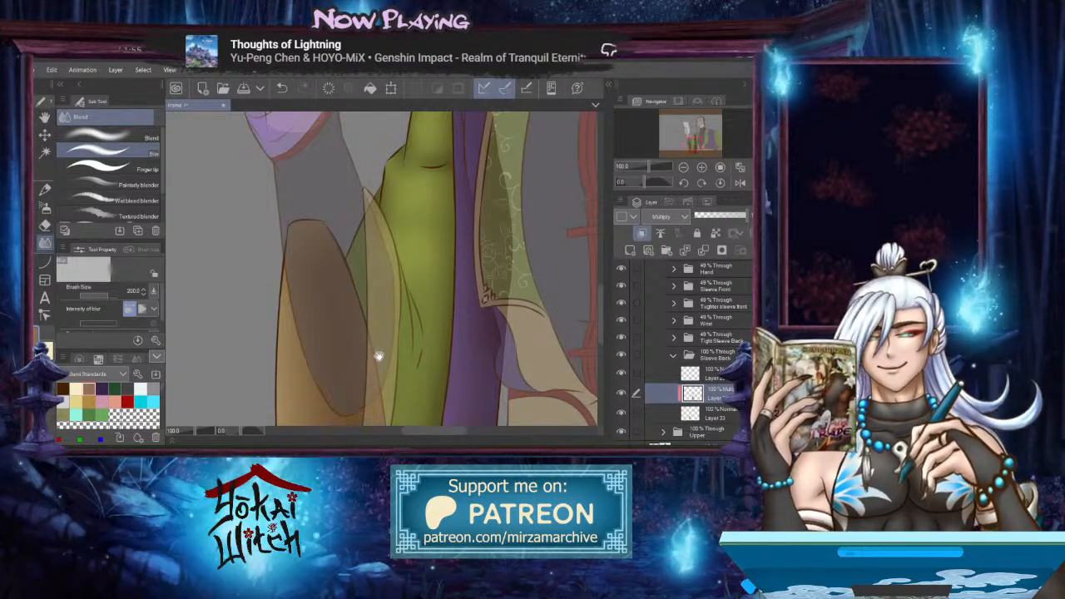
drag(378, 356, 394, 293)
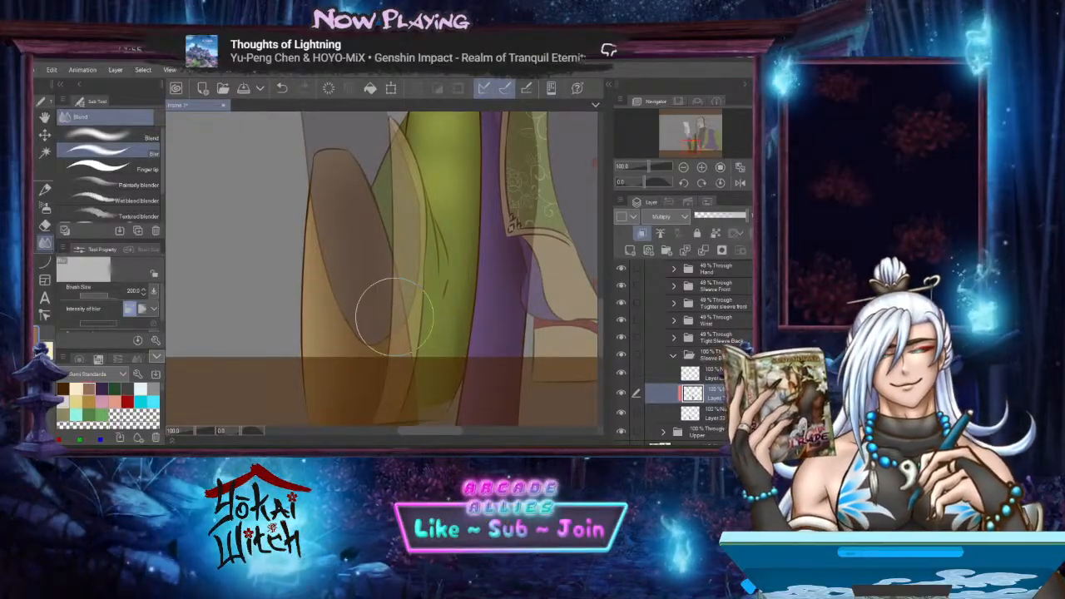
drag(394, 318, 398, 265)
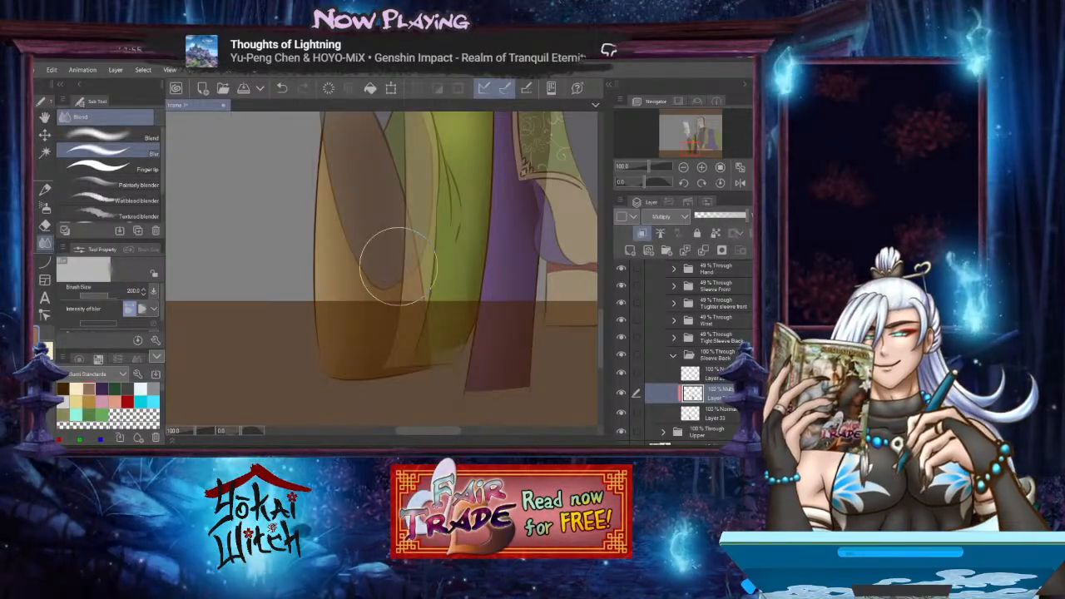
mouse_move(397, 266)
mouse_down()
mouse_move(445, 221)
mouse_move(413, 272)
mouse_move(402, 268)
mouse_move(405, 347)
mouse_up()
scroll(383, 304, up, 3)
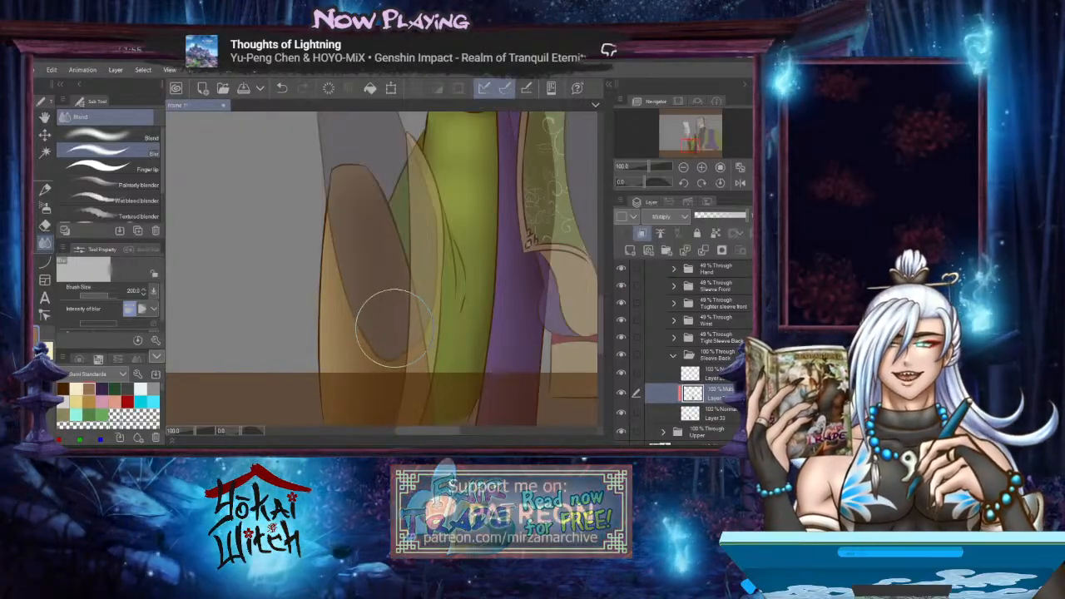
key(space)
drag(395, 324, 396, 306)
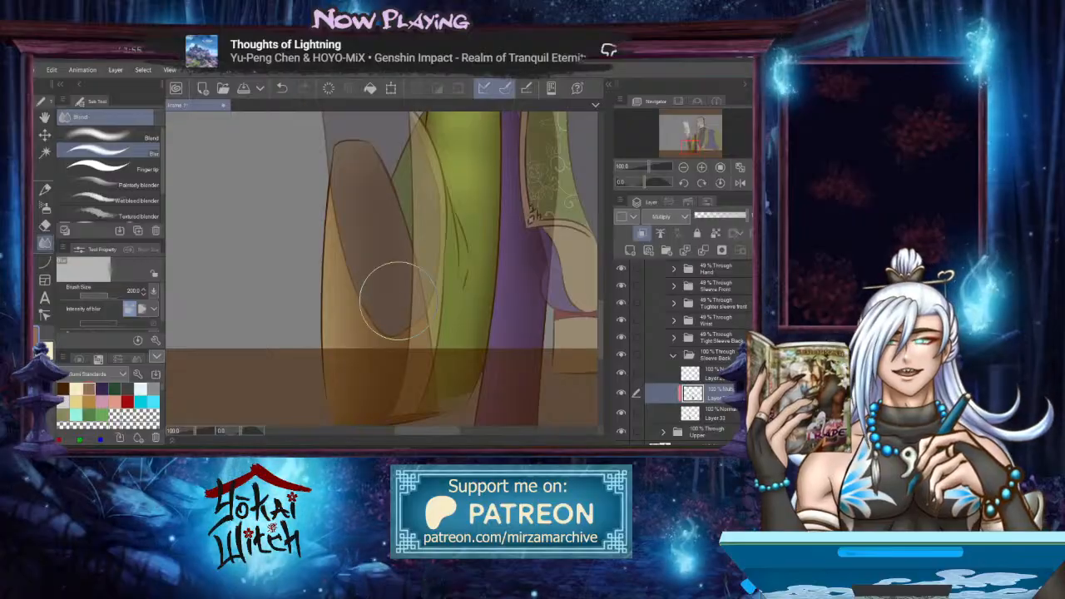
drag(417, 355, 428, 390)
drag(418, 334, 412, 298)
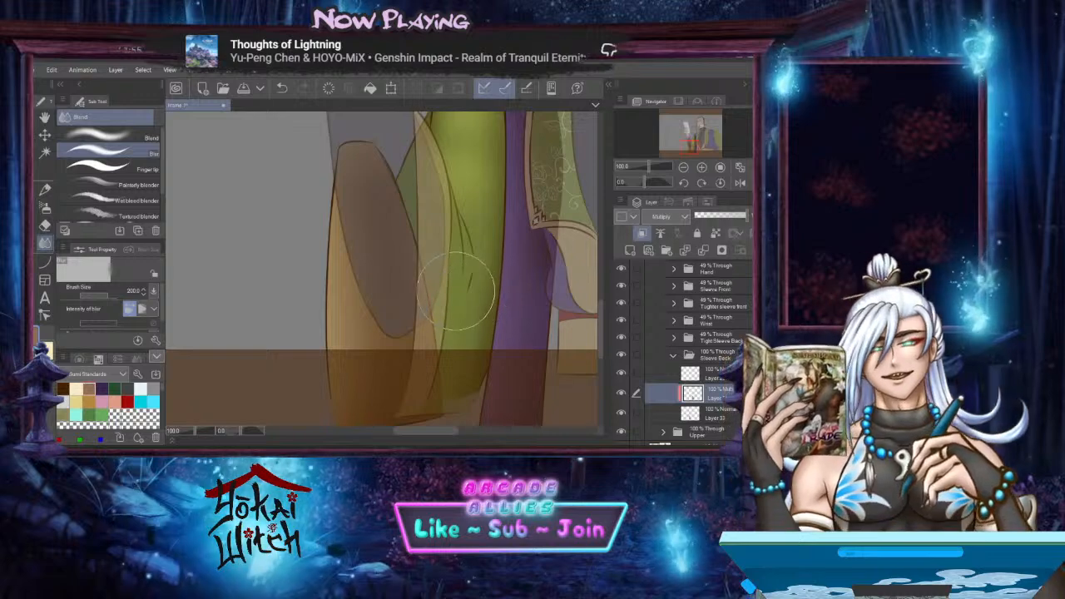
mouse_move(460, 287)
mouse_down()
mouse_move(462, 316)
mouse_move(458, 287)
mouse_up()
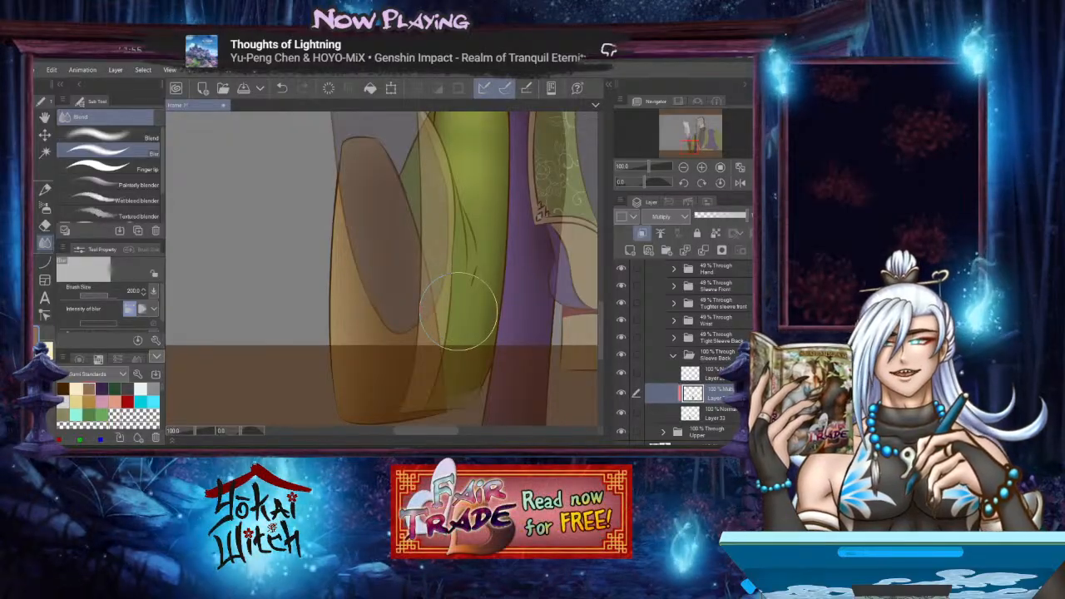
scroll(461, 312, down, 2)
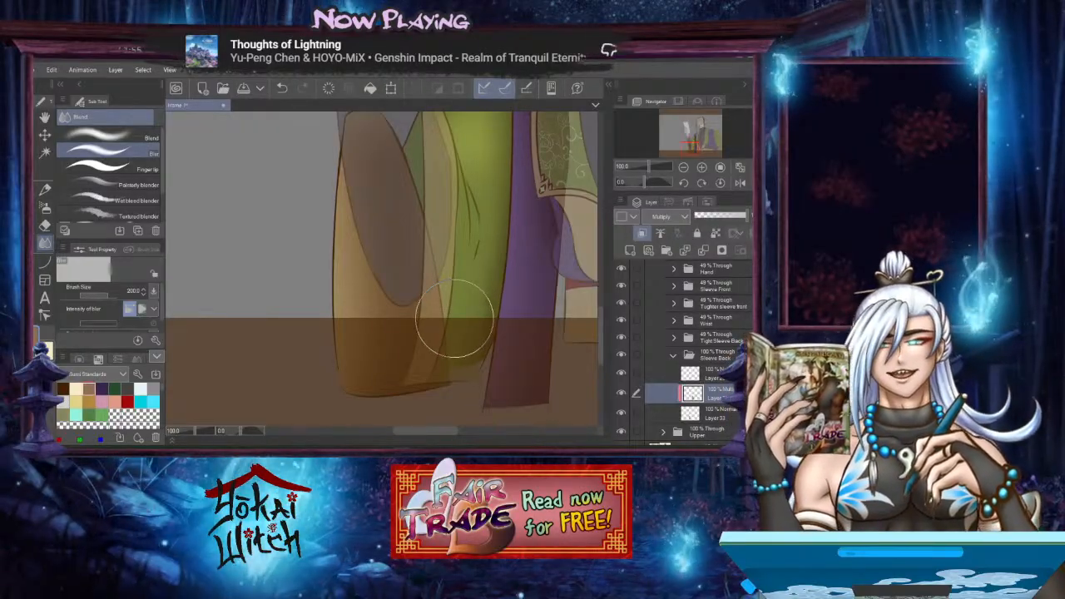
mouse_move(444, 323)
mouse_down()
mouse_move(418, 372)
mouse_move(435, 309)
mouse_move(425, 438)
mouse_up()
mouse_move(418, 349)
mouse_down()
mouse_move(421, 379)
mouse_move(421, 335)
mouse_move(404, 333)
mouse_up()
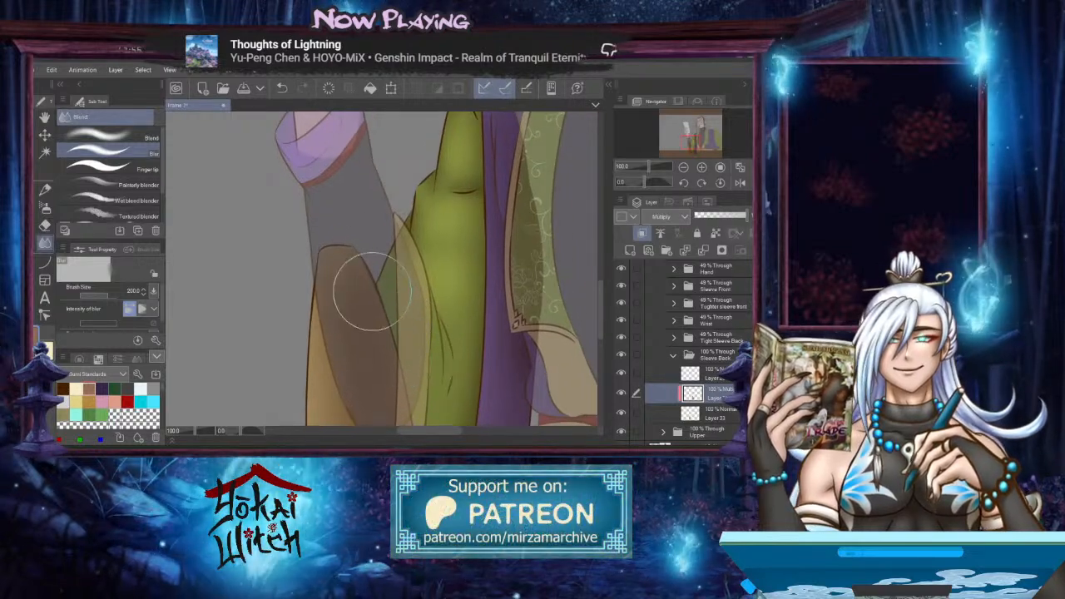
mouse_move(404, 274)
mouse_down()
mouse_move(385, 238)
mouse_move(399, 252)
mouse_up()
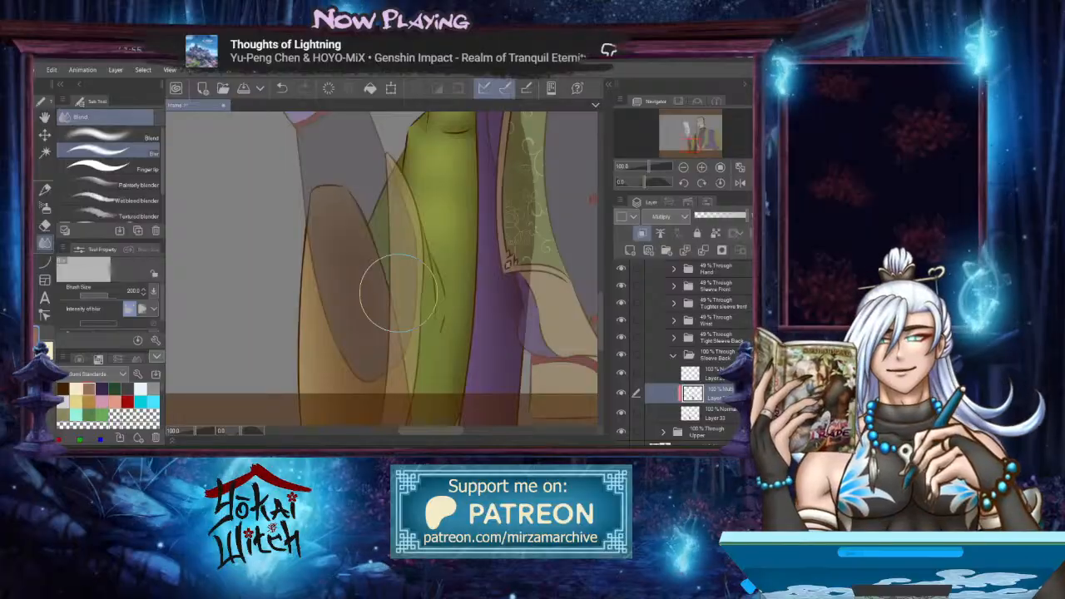
drag(386, 318, 385, 243)
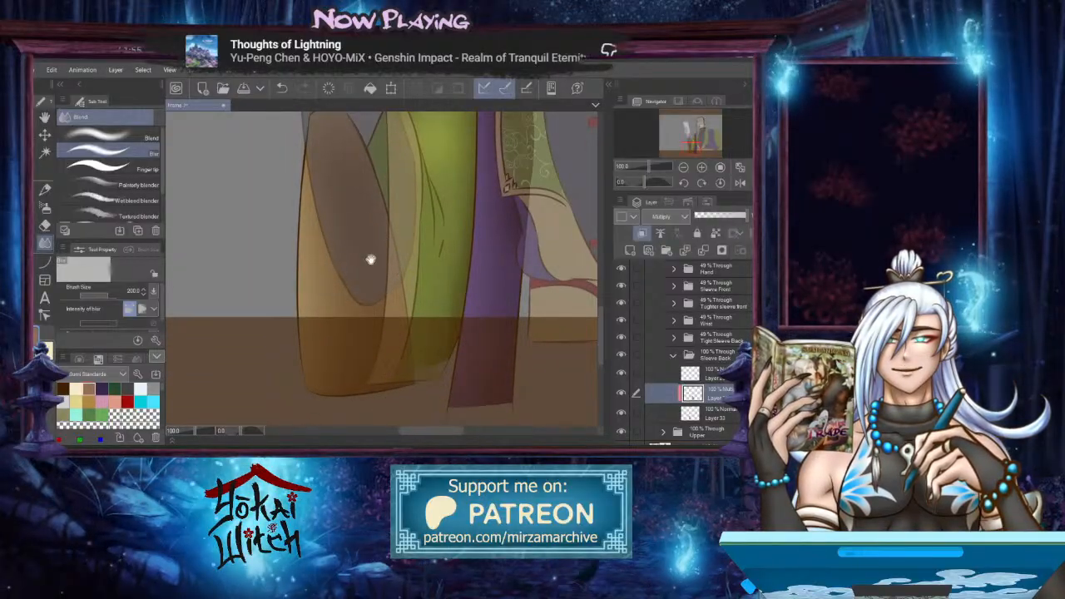
drag(371, 257, 369, 318)
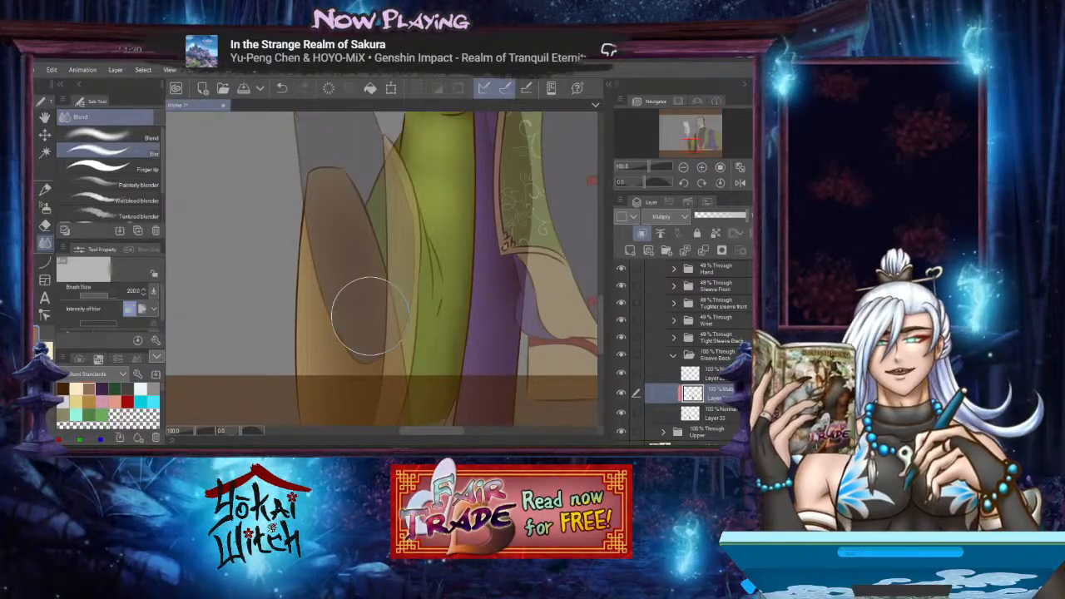
drag(407, 304, 439, 276)
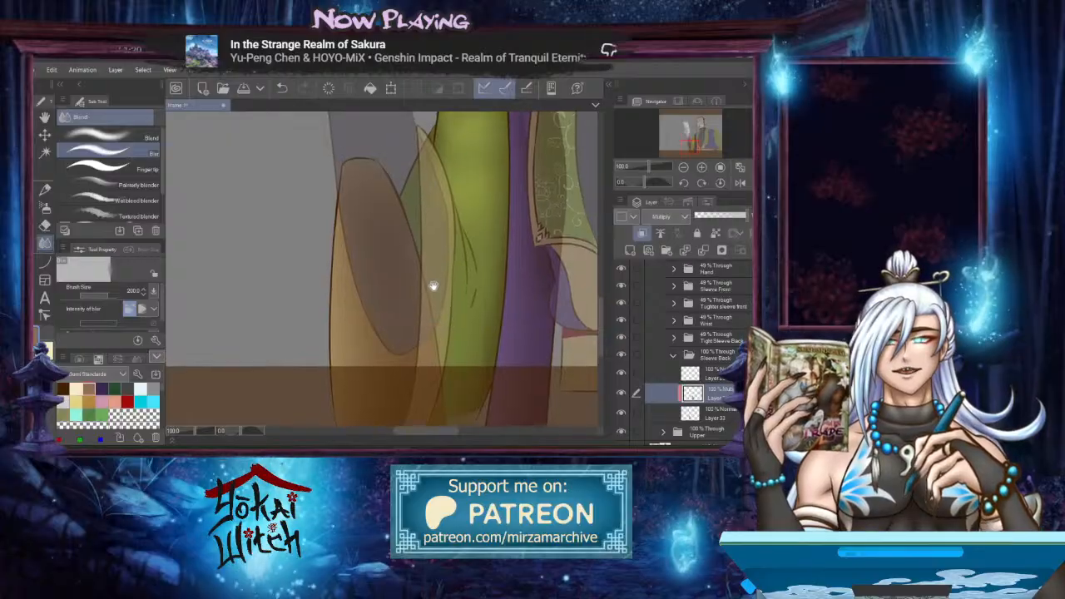
drag(433, 286, 431, 278)
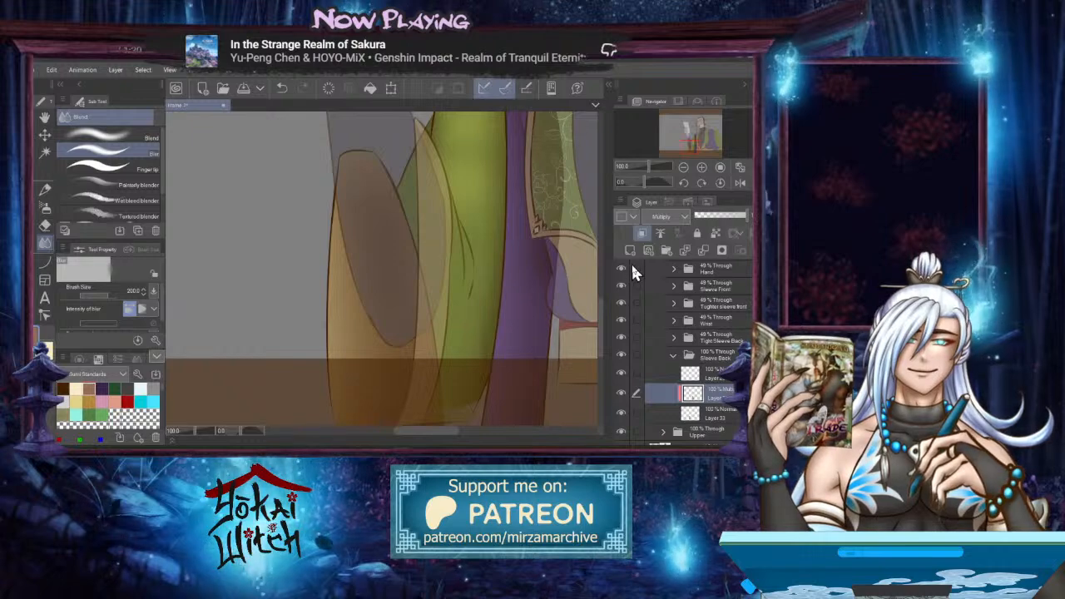
Add a clipped layer above the Multiply shading in the Sleeve Back folder and set its blending mode to Overlay
click(630, 250)
click(682, 218)
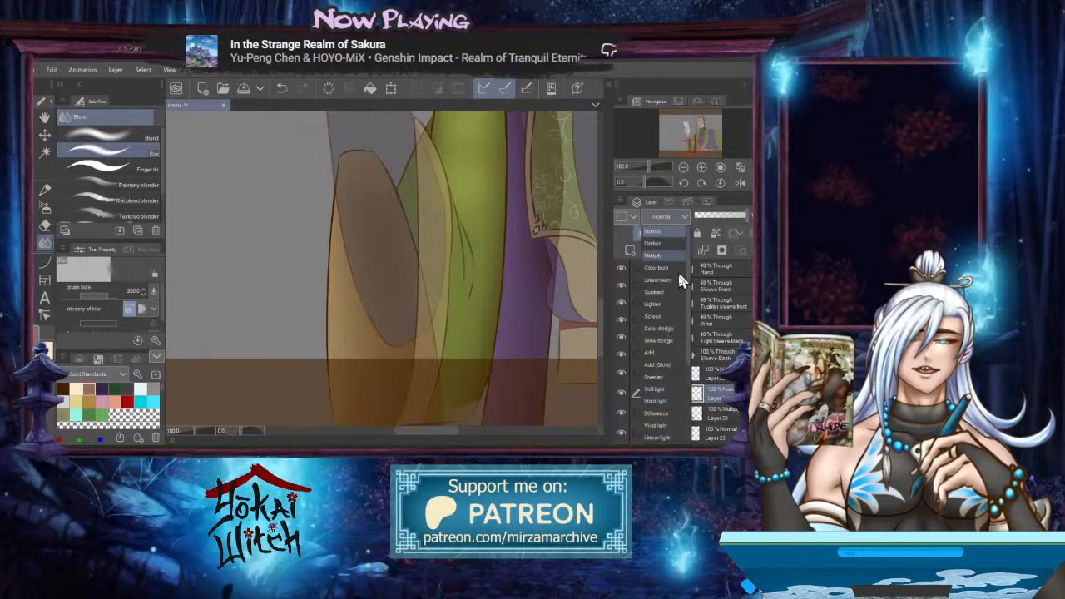
click(669, 378)
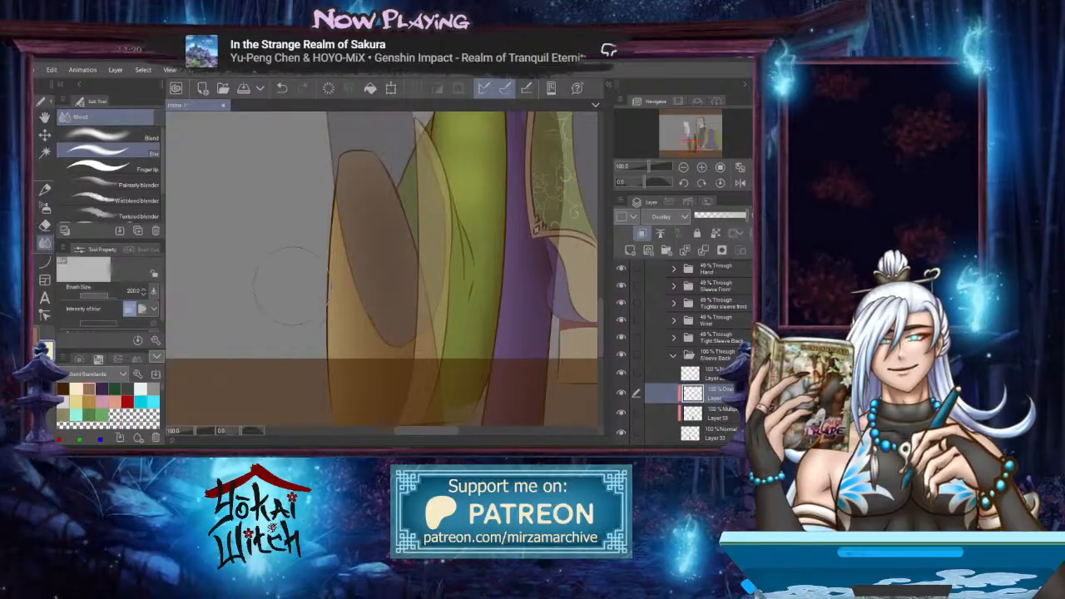
Airbrush a soft highlight down the tan back sleeve on the Overlay layer and blend it with the Blur tool
click(45, 208)
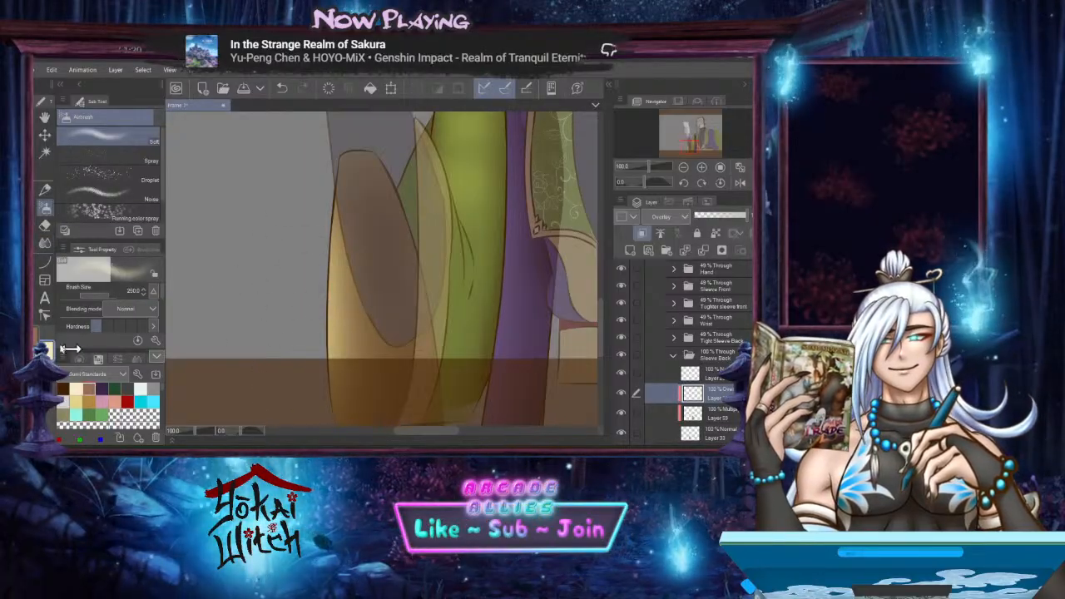
click(45, 242)
mouse_move(336, 229)
mouse_down()
mouse_move(329, 407)
mouse_move(337, 257)
mouse_up()
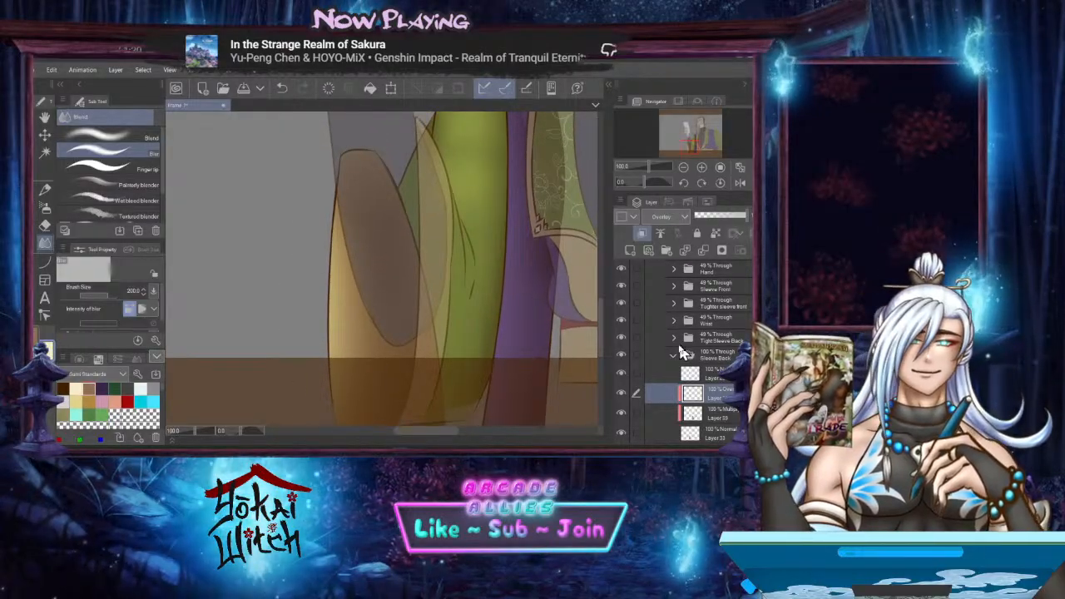
Collapse the Sleeve Back folder, expand the Tight Sleeve Back folder and raise that folder's opacity to 100%
click(674, 355)
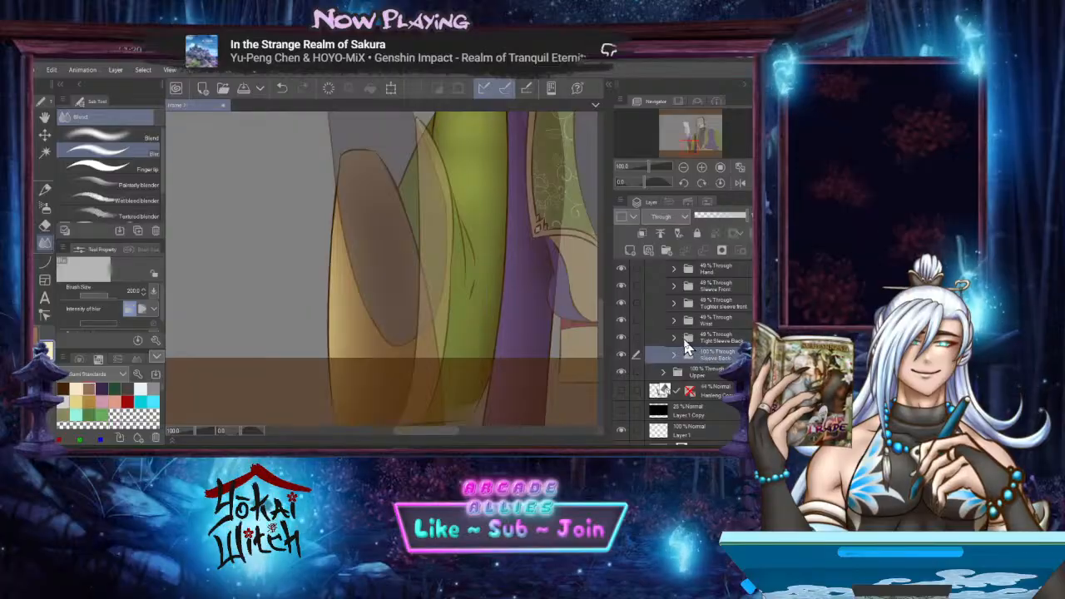
click(675, 337)
click(722, 357)
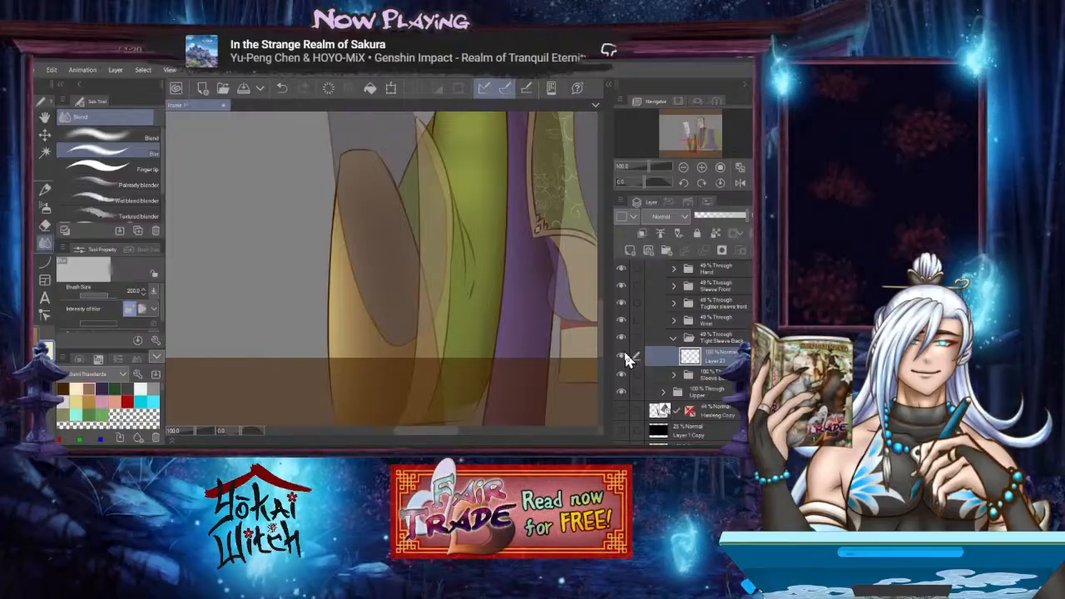
click(715, 340)
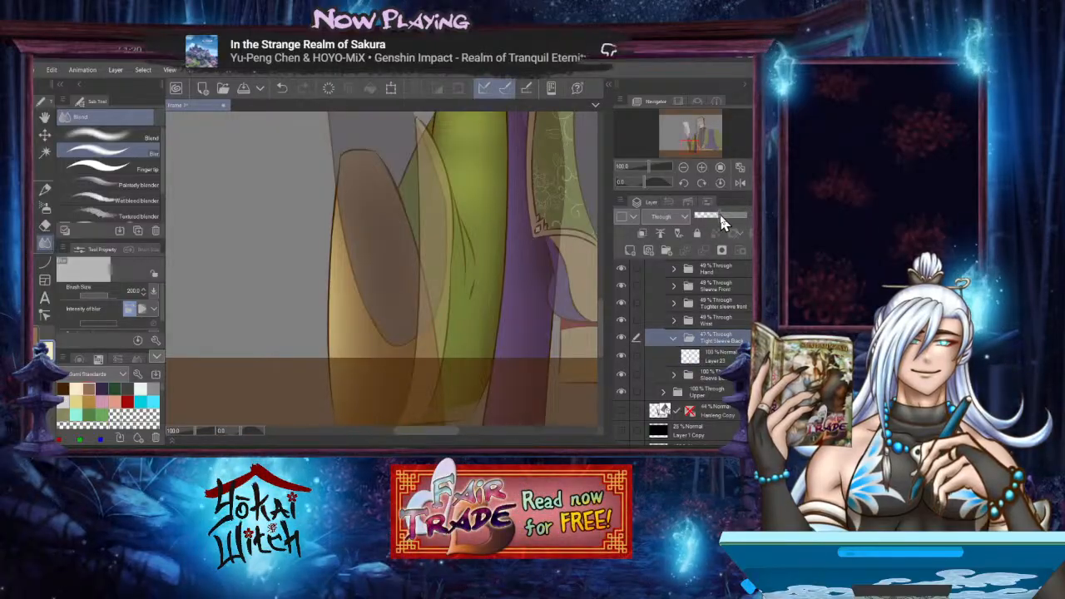
drag(719, 215, 752, 216)
Add a clipped layer above the base colour in the Tight Sleeve Back folder and set its blending mode to Multiply
drag(466, 206, 497, 357)
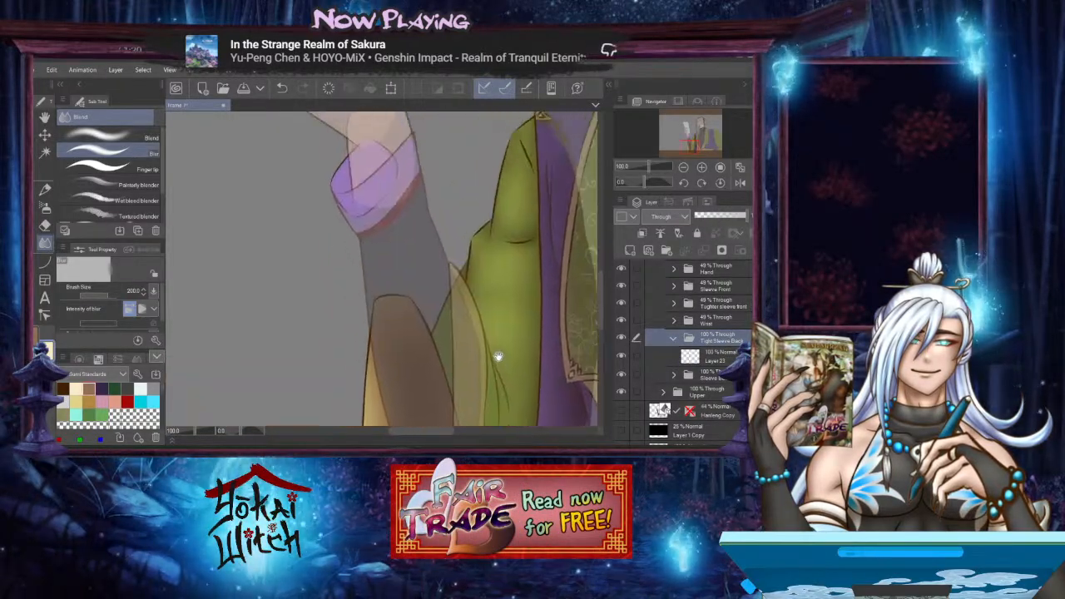
drag(422, 257, 468, 321)
scroll(412, 240, up, 5)
scroll(413, 241, up, 1)
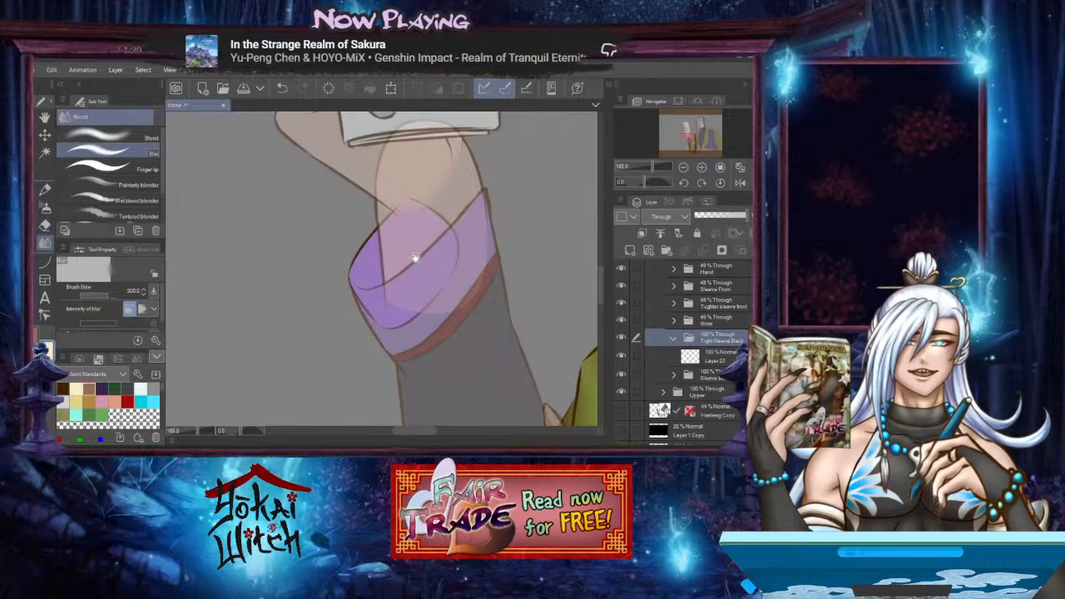
click(709, 355)
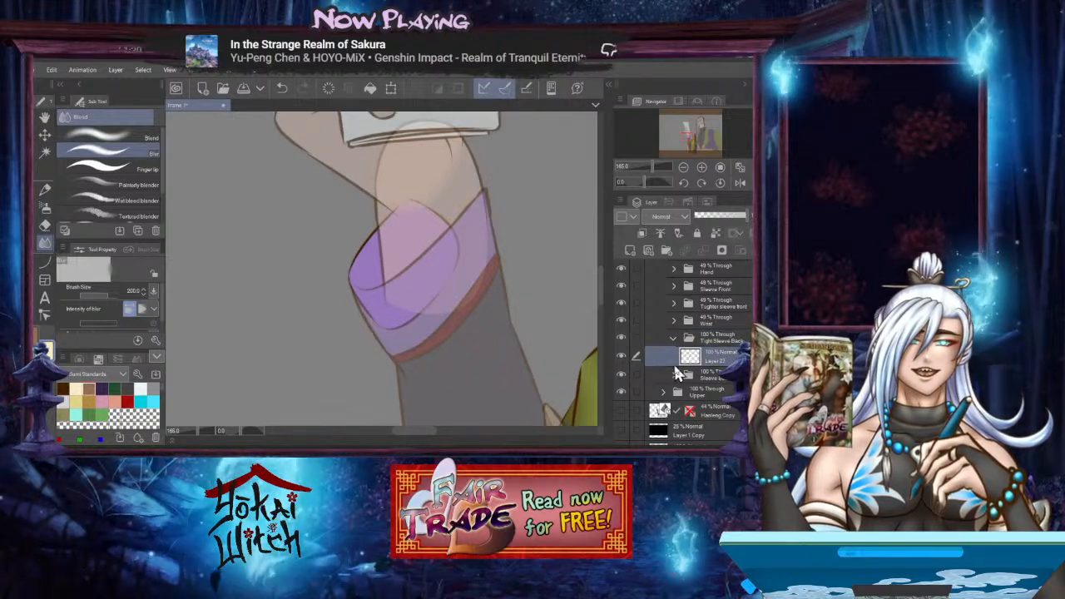
click(619, 355)
click(620, 358)
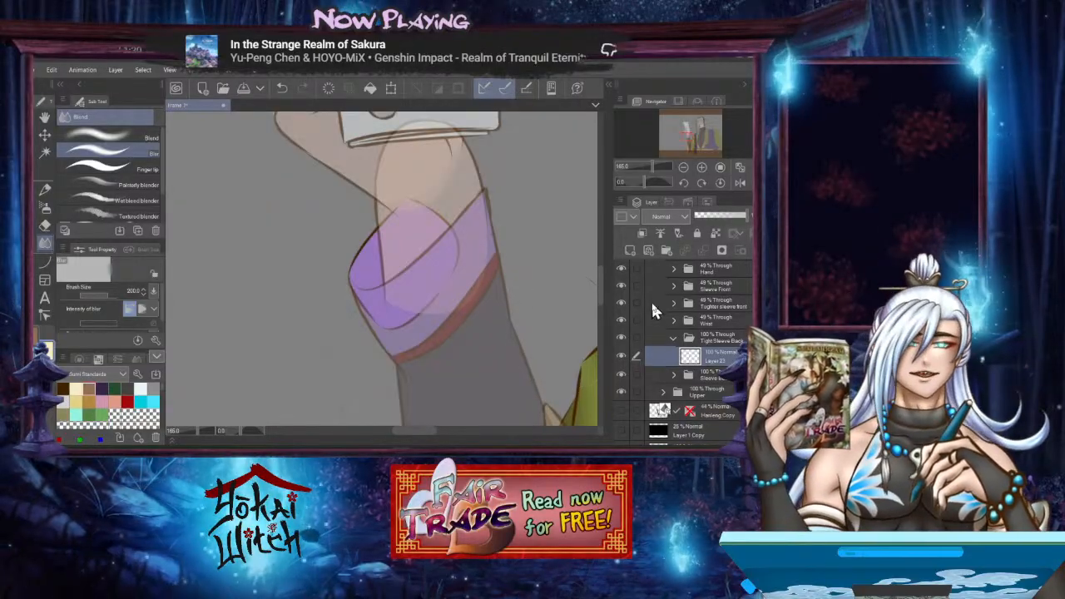
click(626, 249)
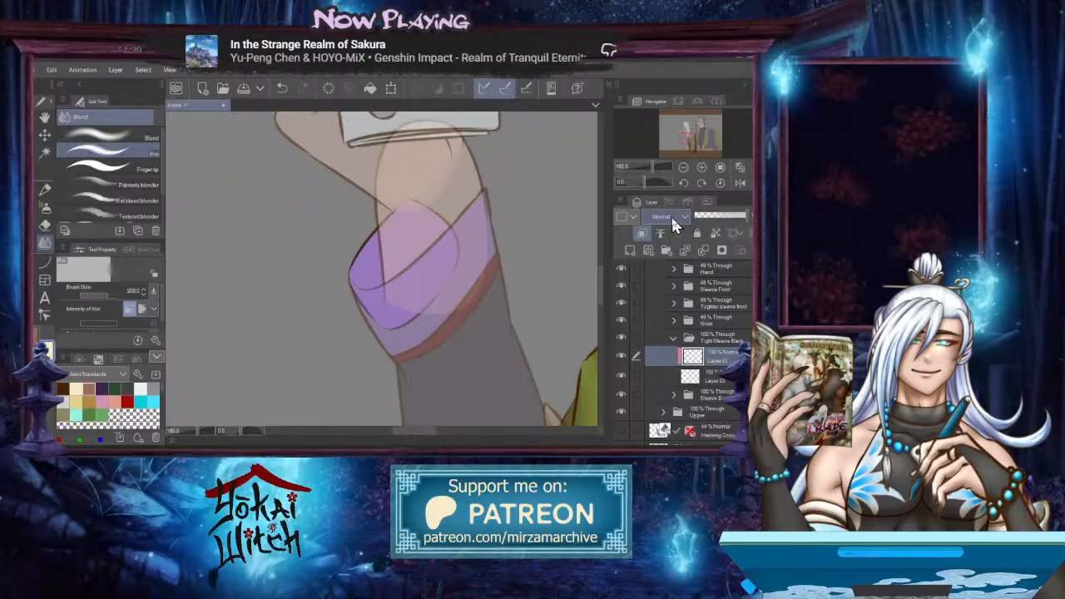
click(672, 217)
click(661, 257)
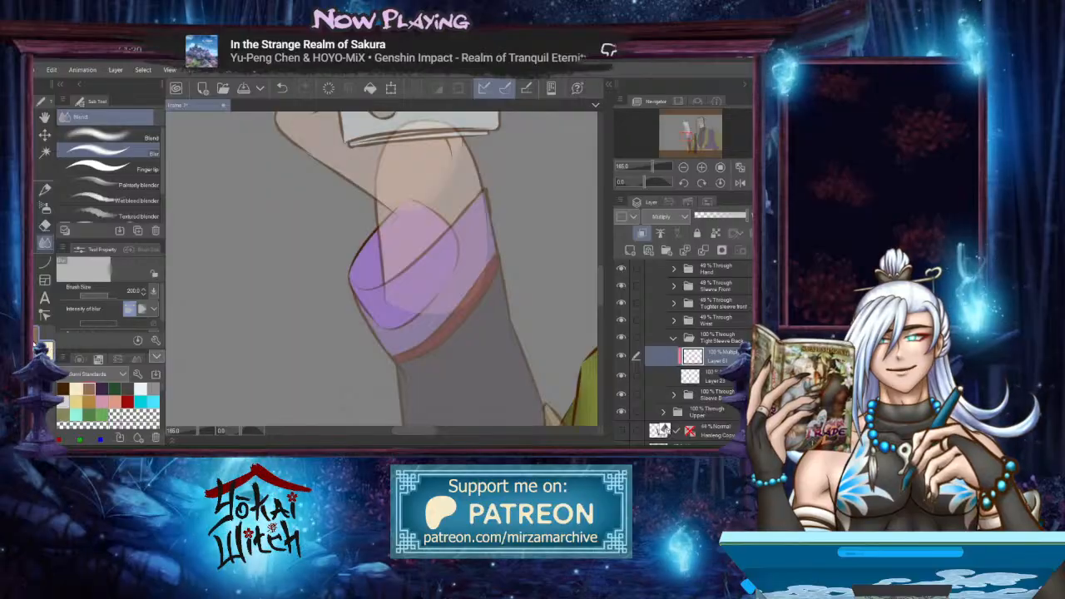
Shade the purple inner cuff of the tight sleeve in brown with the Soft airbrush at size 250
click(88, 389)
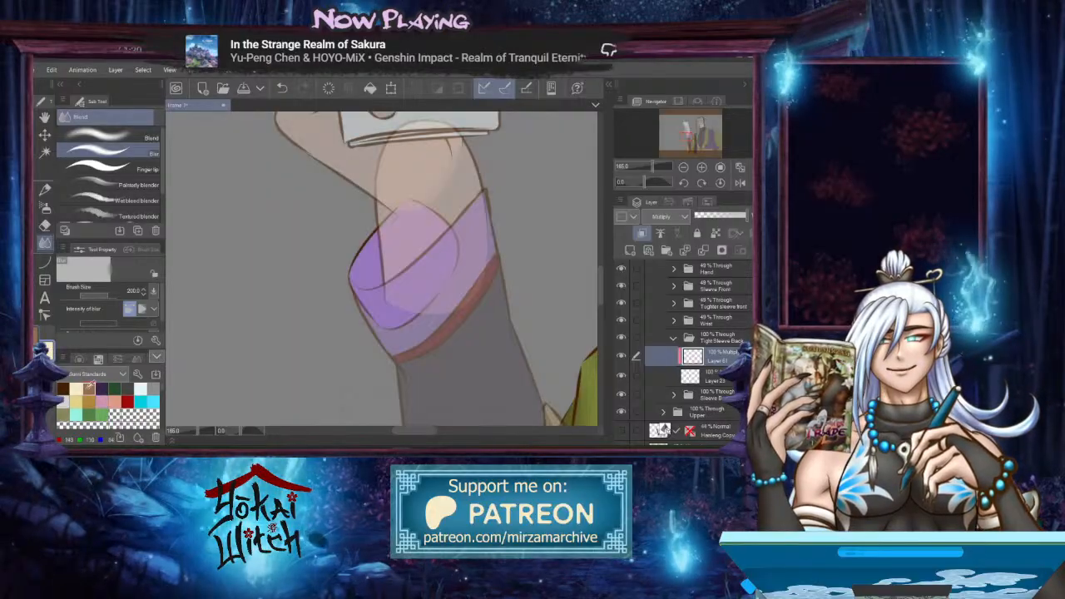
click(45, 207)
mouse_move(488, 304)
mouse_down()
mouse_move(460, 265)
mouse_move(458, 307)
mouse_move(457, 244)
mouse_move(446, 280)
mouse_move(457, 300)
mouse_move(446, 258)
mouse_move(464, 299)
mouse_move(466, 257)
mouse_move(479, 282)
mouse_move(471, 255)
mouse_move(466, 309)
mouse_move(486, 314)
mouse_move(502, 294)
mouse_move(466, 291)
mouse_move(467, 273)
mouse_move(462, 302)
mouse_move(453, 280)
mouse_move(533, 262)
mouse_up()
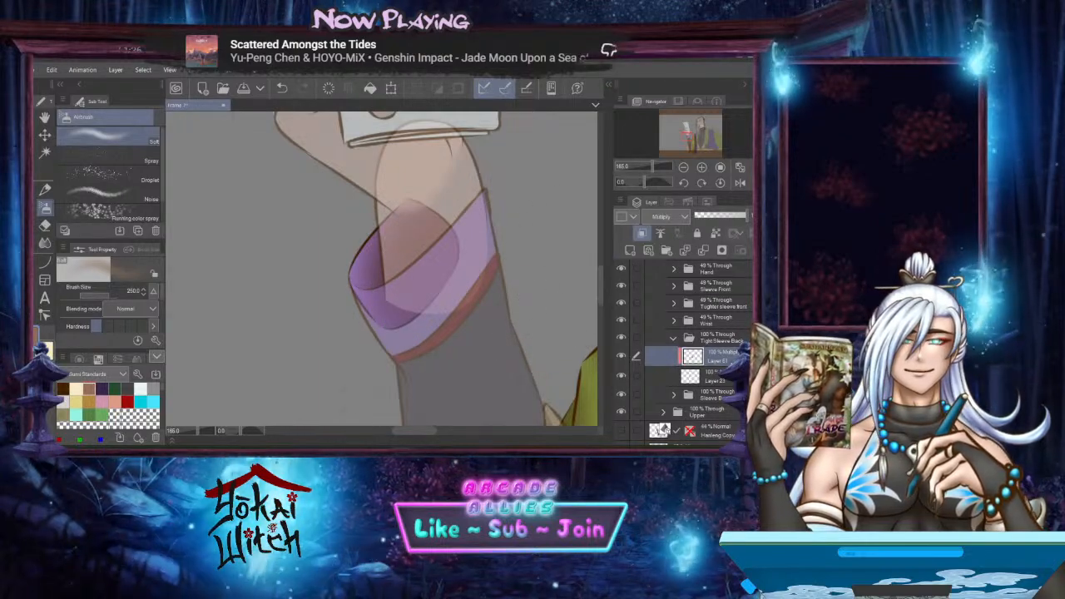
Collapse the Tight Sleeve Back folder, expand the Wrist folder and raise that folder's opacity to 100%
click(674, 341)
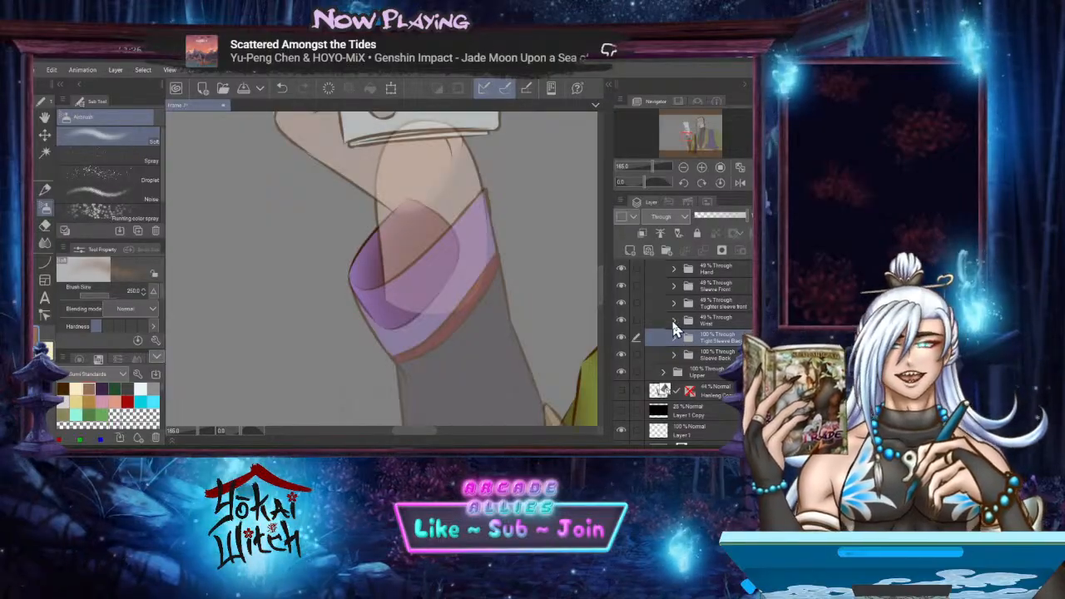
click(674, 322)
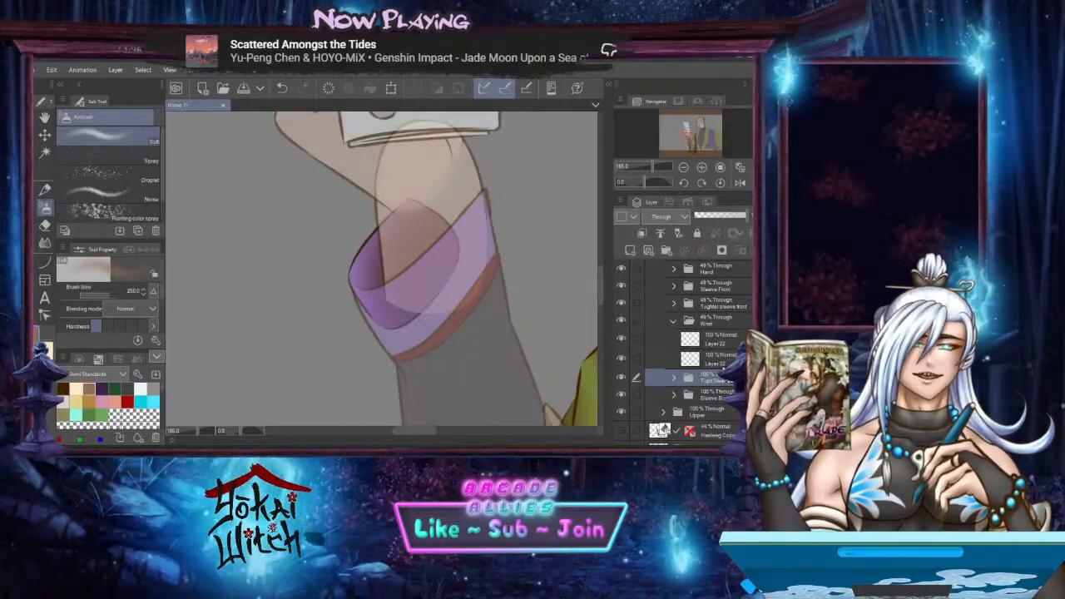
click(727, 364)
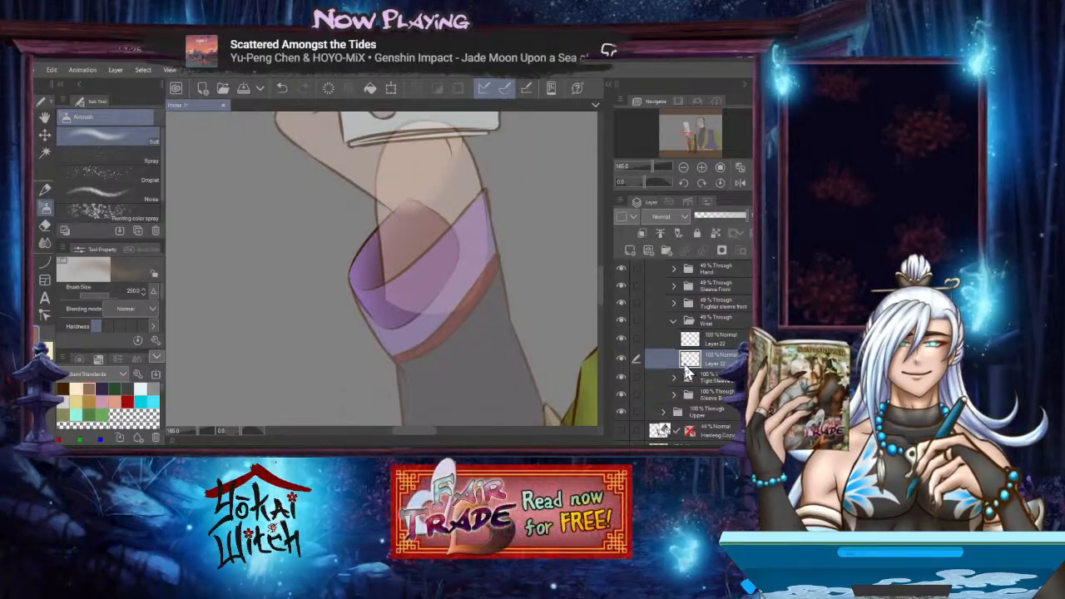
click(715, 318)
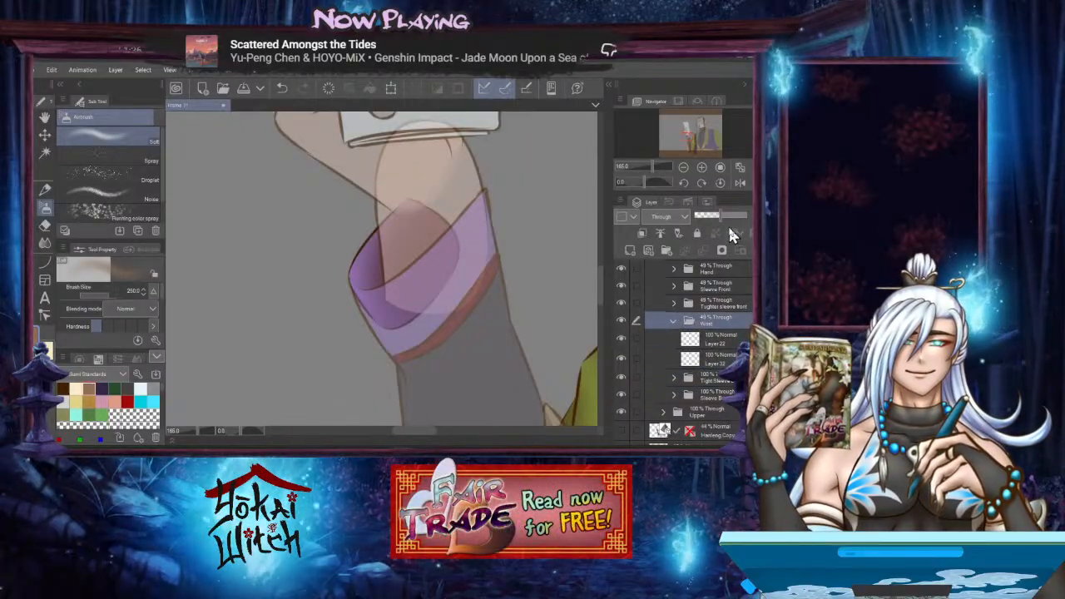
drag(727, 216, 748, 216)
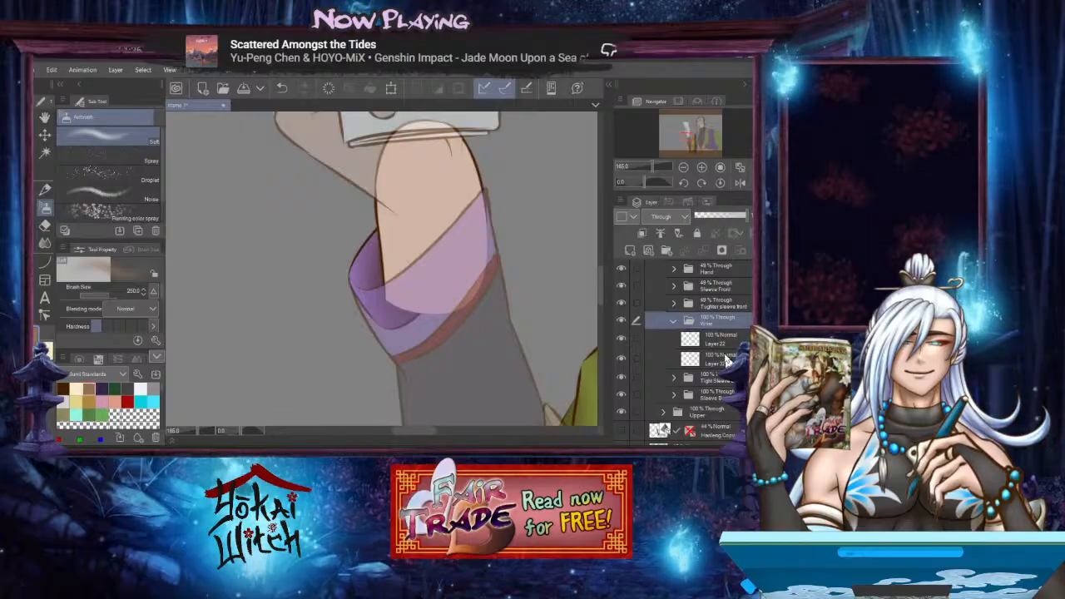
Add a clipped layer above the base colour in the Wrist folder and set its blending mode to Multiply
click(725, 362)
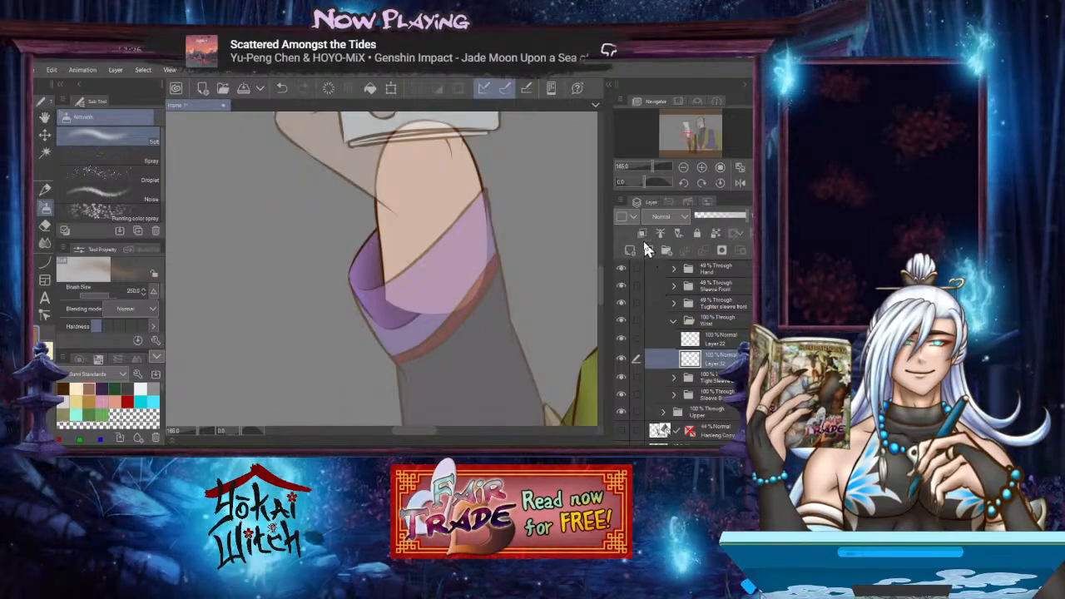
click(670, 216)
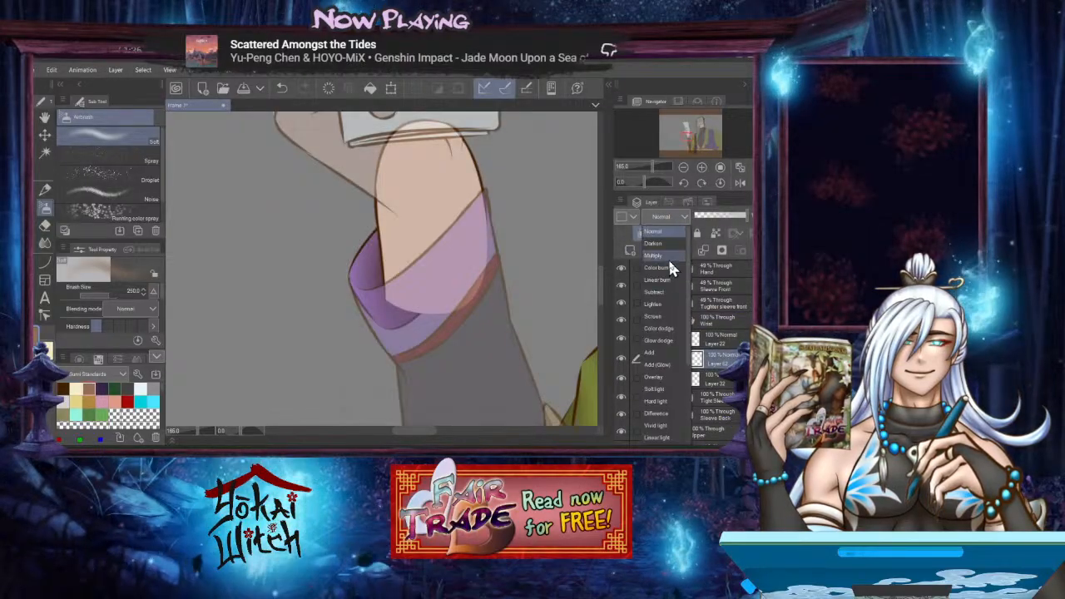
click(668, 256)
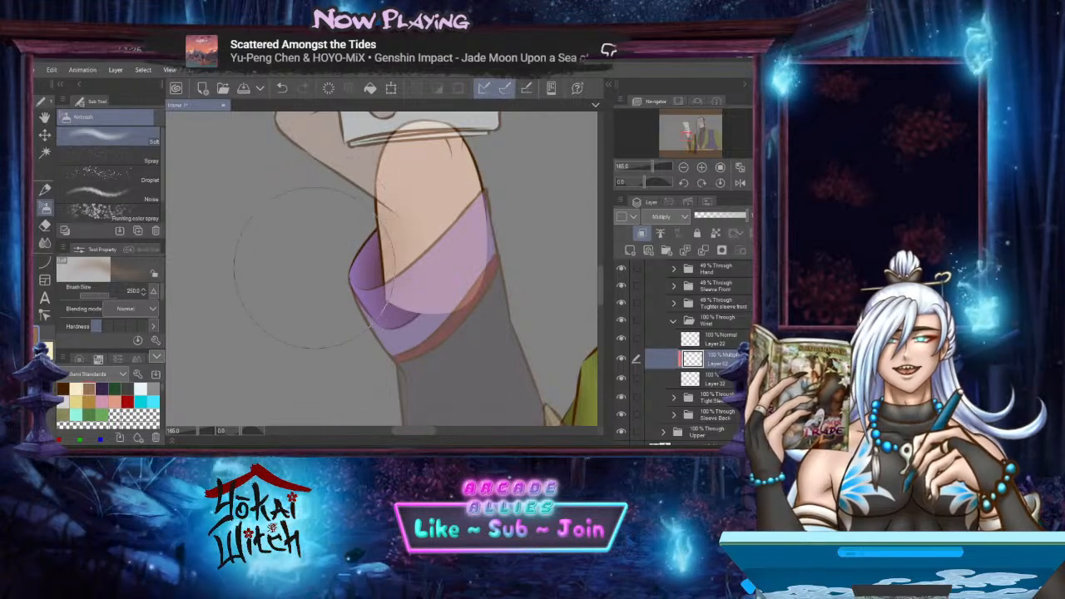
Shade the edges of the wrist in brown with the Soft airbrush at size 250
key(ctrl+z)
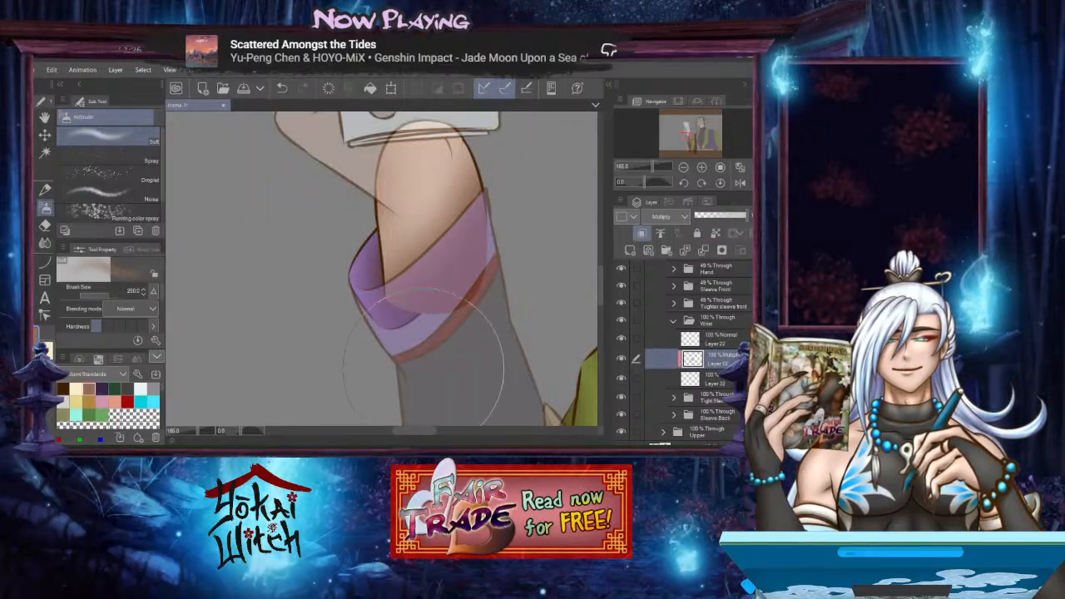
scroll(516, 312, up, 3)
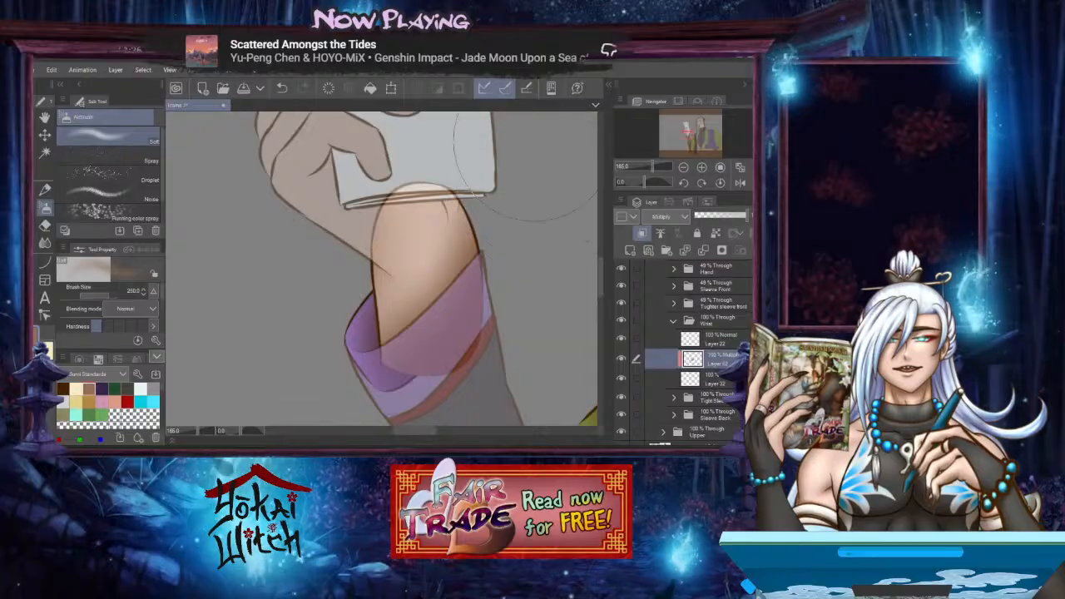
drag(548, 219, 532, 252)
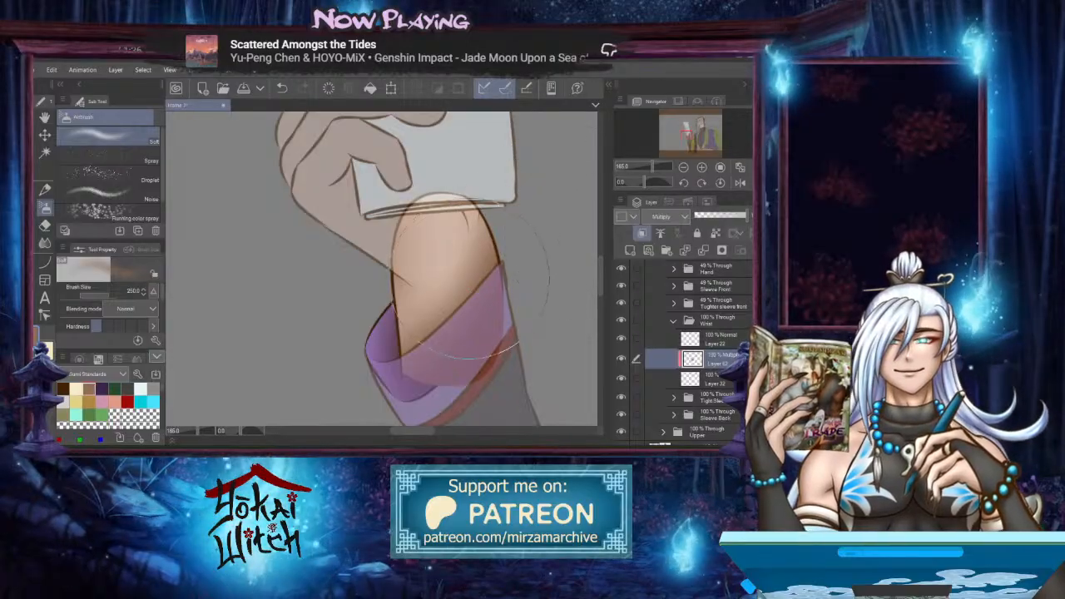
drag(512, 283, 511, 239)
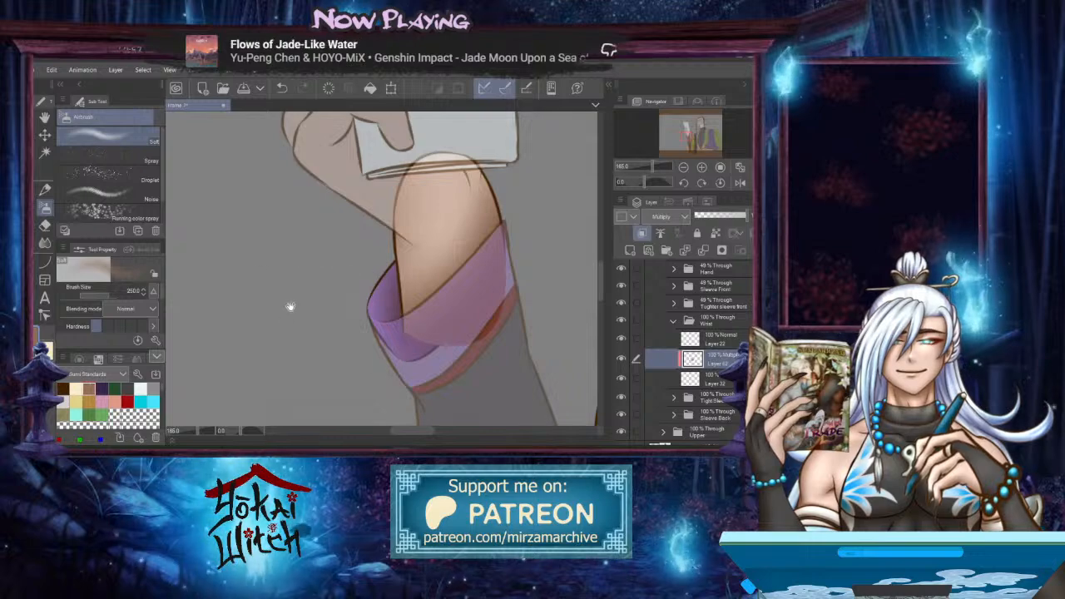
mouse_move(290, 306)
mouse_down()
mouse_move(340, 281)
mouse_move(416, 305)
mouse_move(404, 291)
mouse_up()
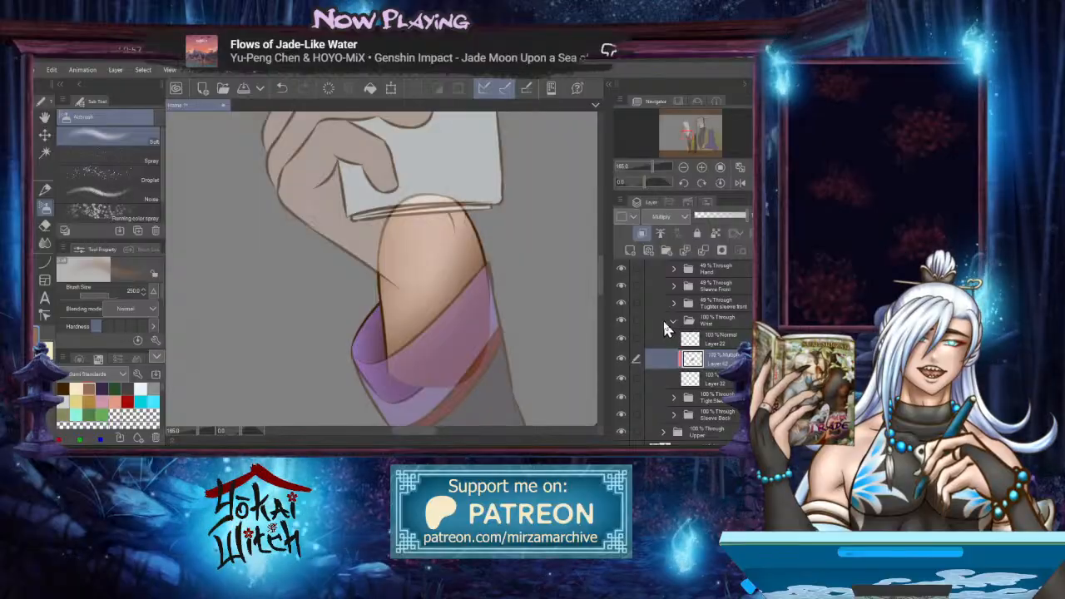
Add another clipped layer above the wrist's Multiply layer and set its blending mode to Overlay
click(632, 250)
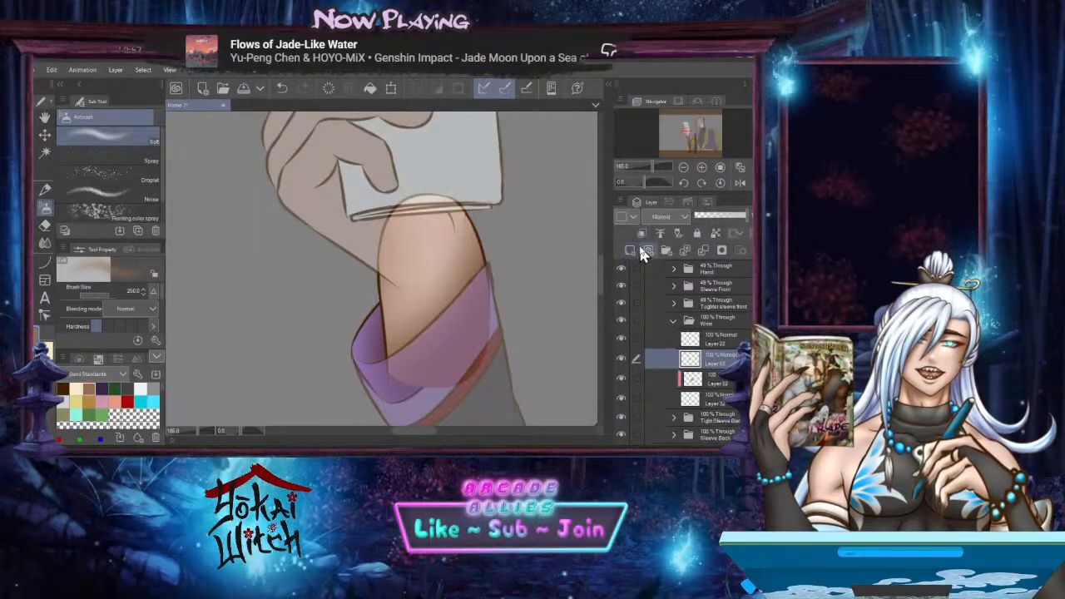
click(670, 218)
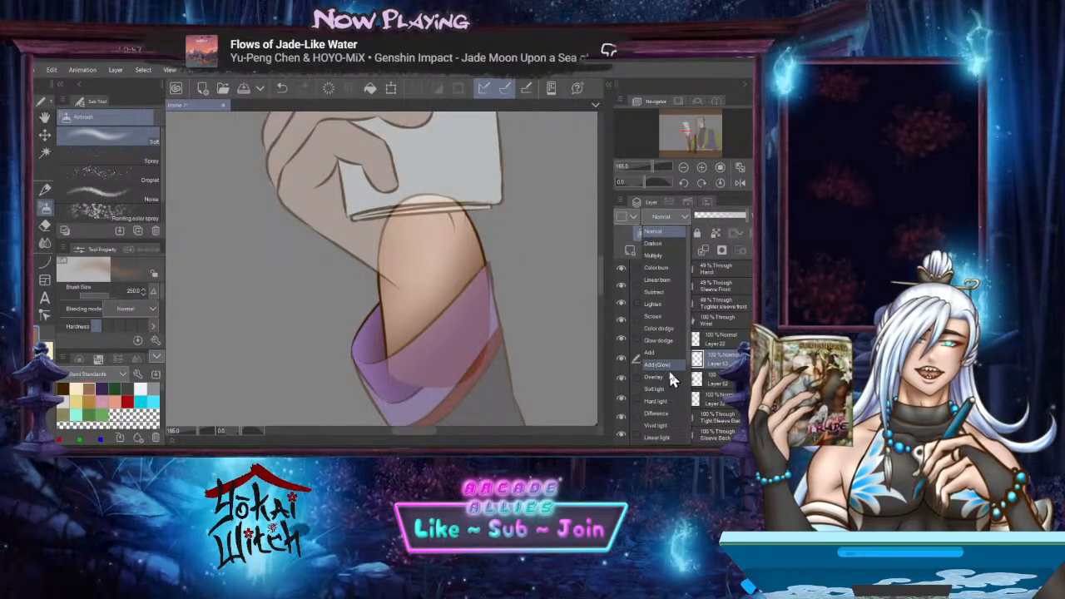
click(666, 253)
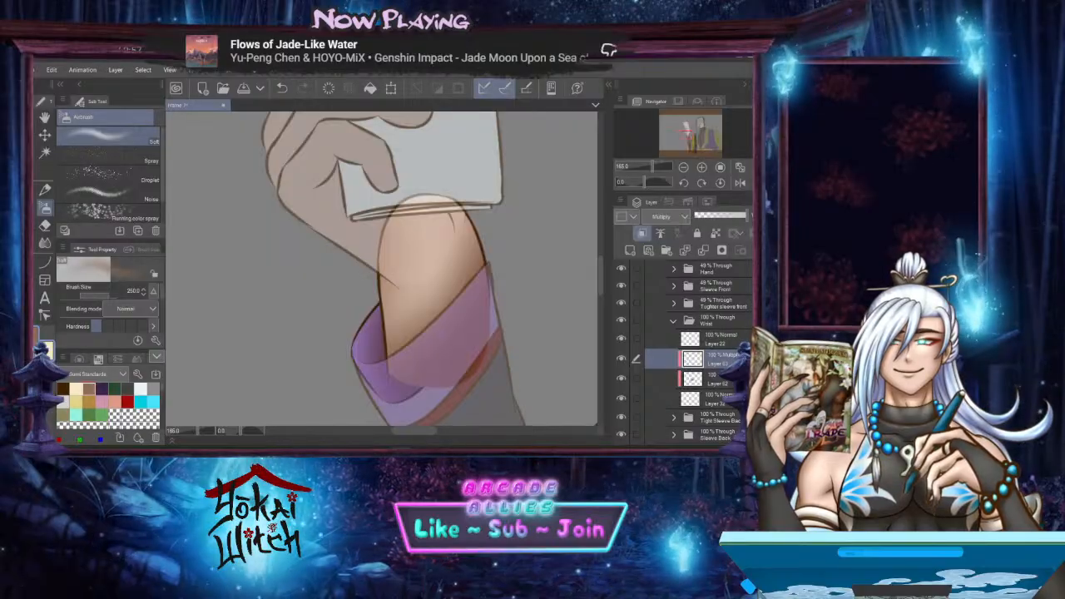
click(661, 217)
click(655, 351)
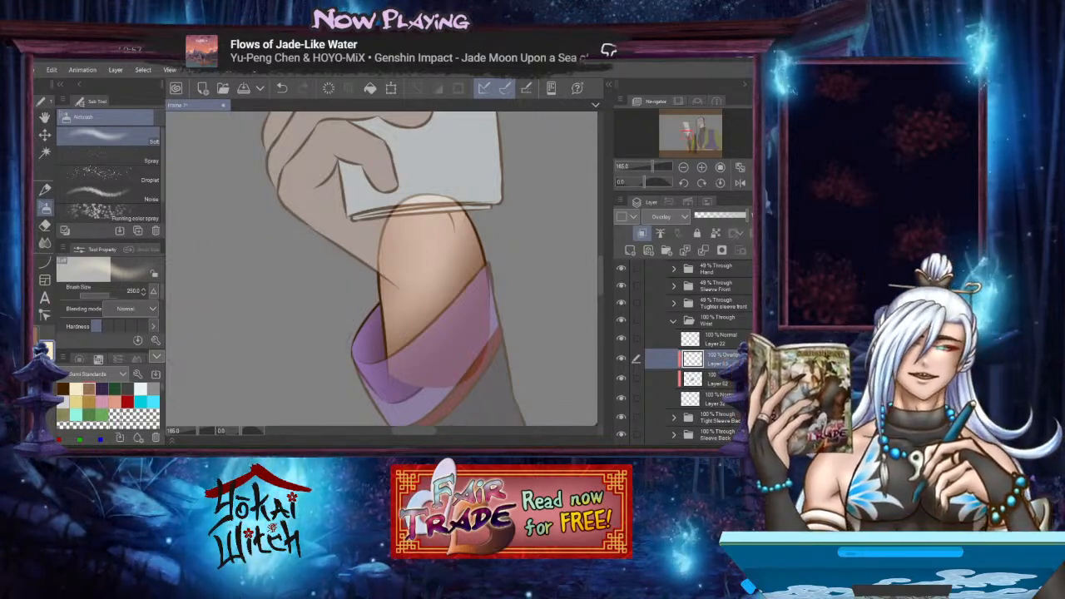
Highlight the middle of the wrist with a smaller Soft airbrush and smooth it with the Blur tool at size 200
key(bracketleft)
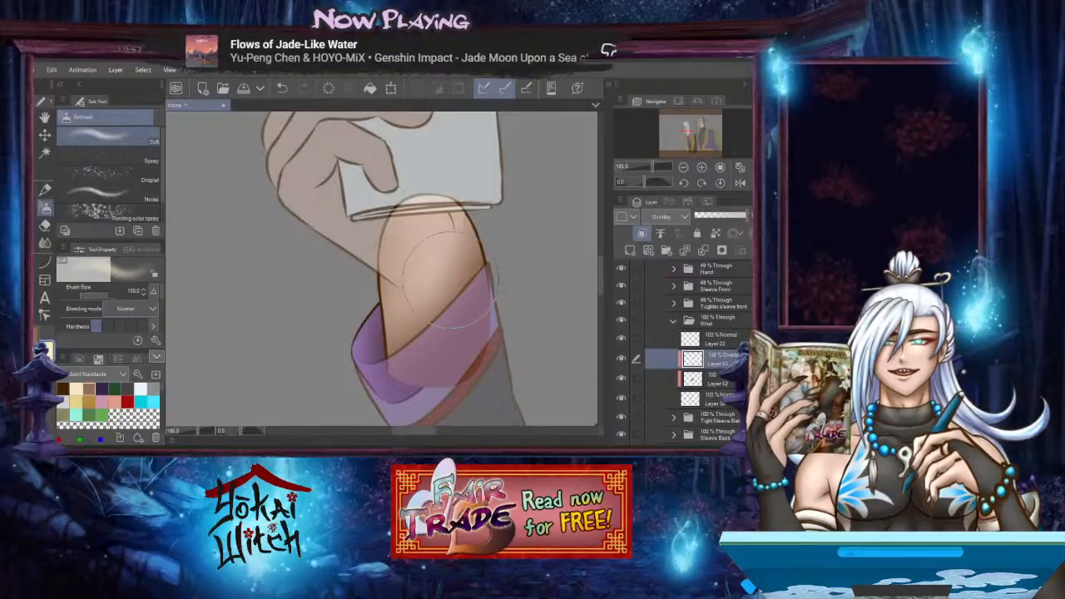
drag(429, 271, 429, 276)
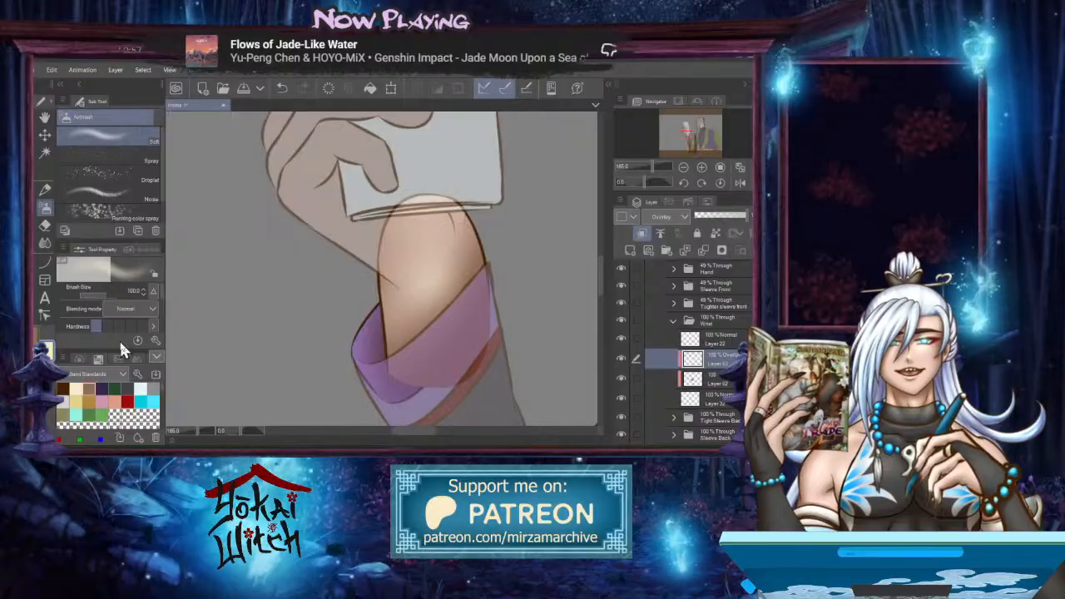
click(48, 243)
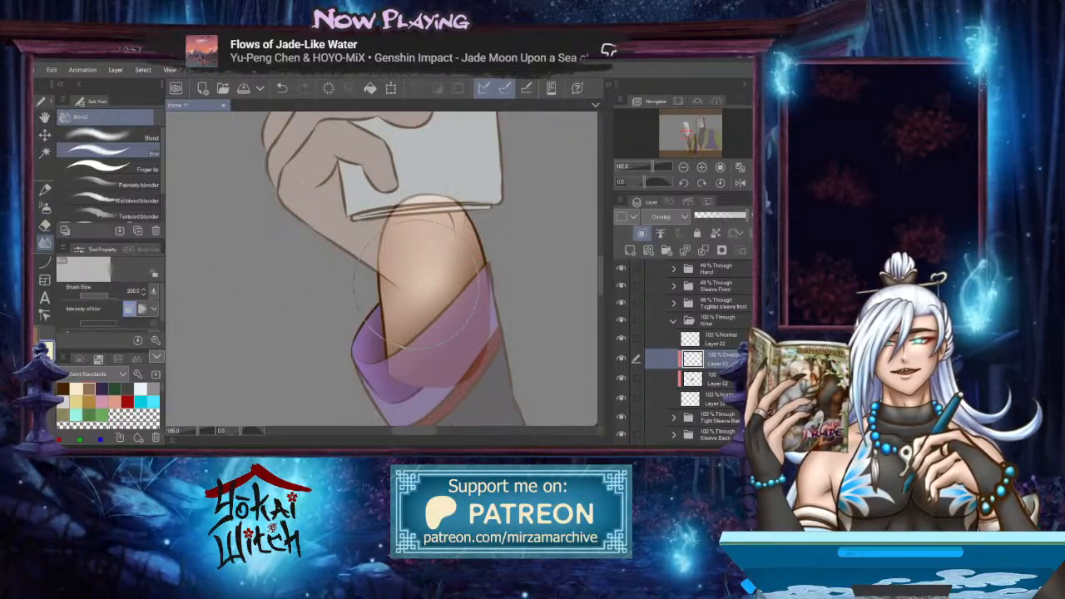
mouse_move(417, 283)
mouse_down()
mouse_move(494, 301)
mouse_move(352, 342)
mouse_up()
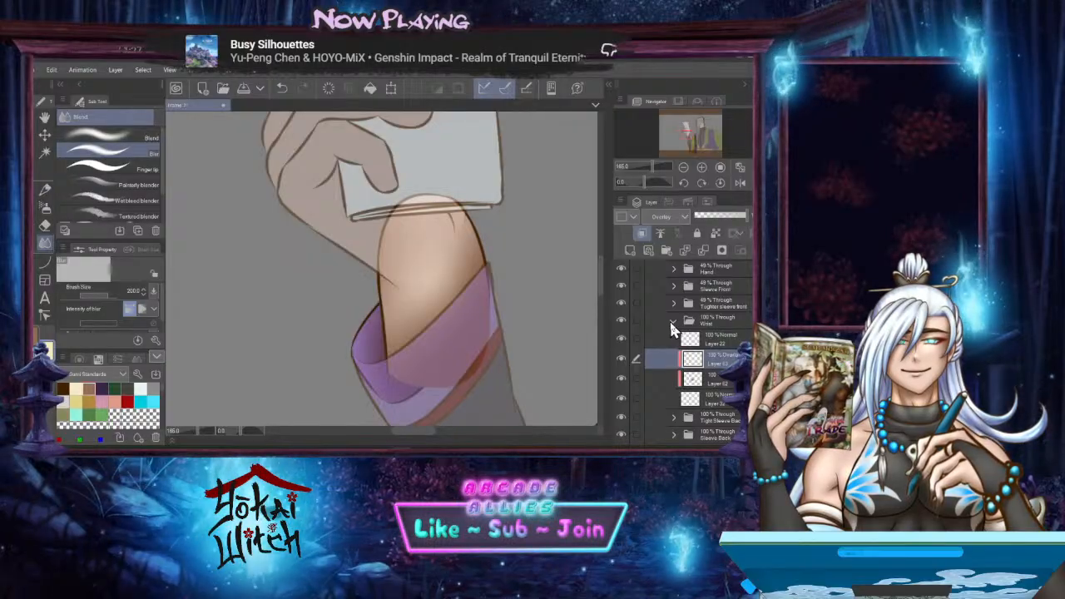
Collapse the Wrist folder, expand the Tighter sleeve front folder and raise that folder's opacity to 100%
click(674, 323)
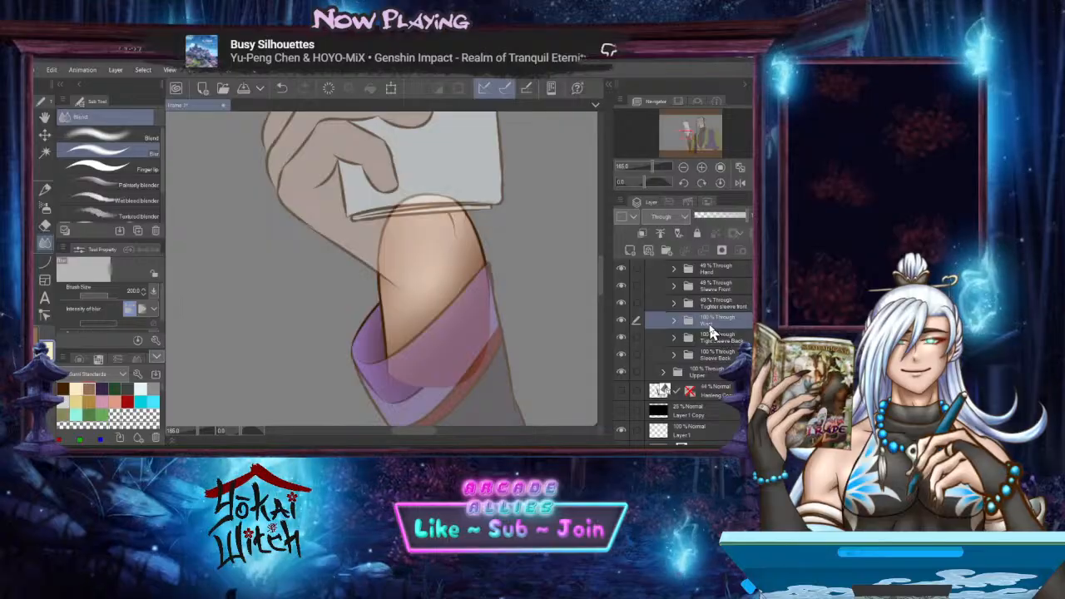
click(705, 306)
click(674, 304)
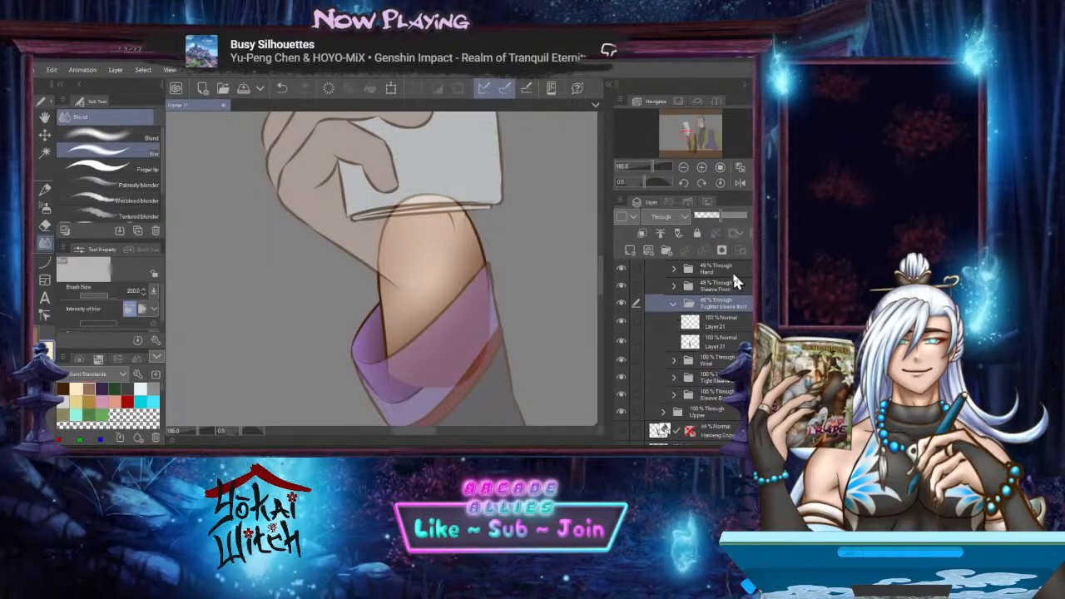
drag(722, 218, 749, 217)
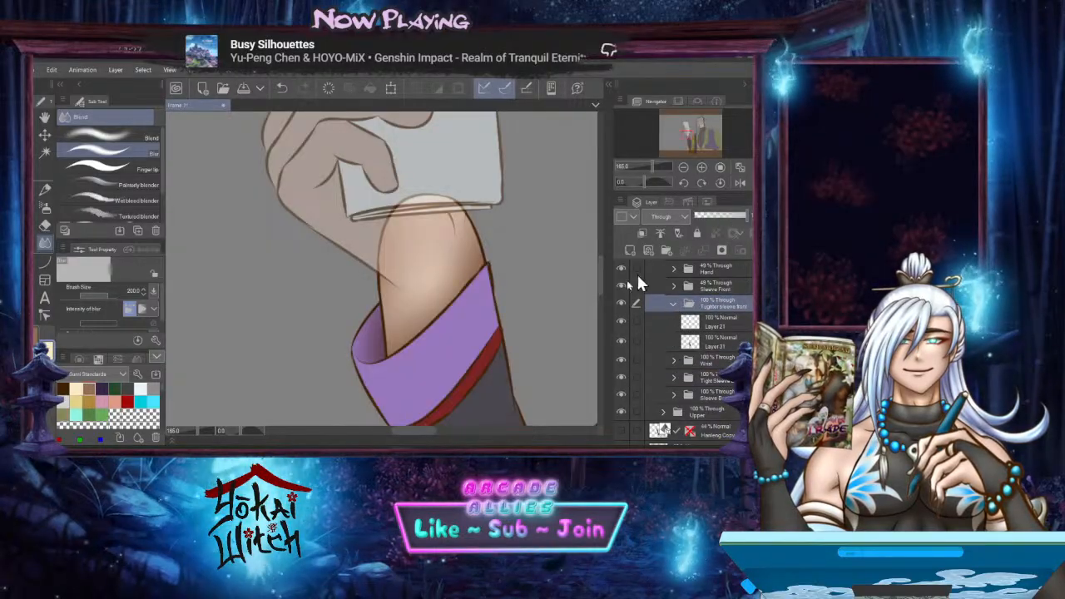
Add a clipped layer above the base colour in the Tighter sleeve front folder and set its blending mode to Multiply
click(714, 343)
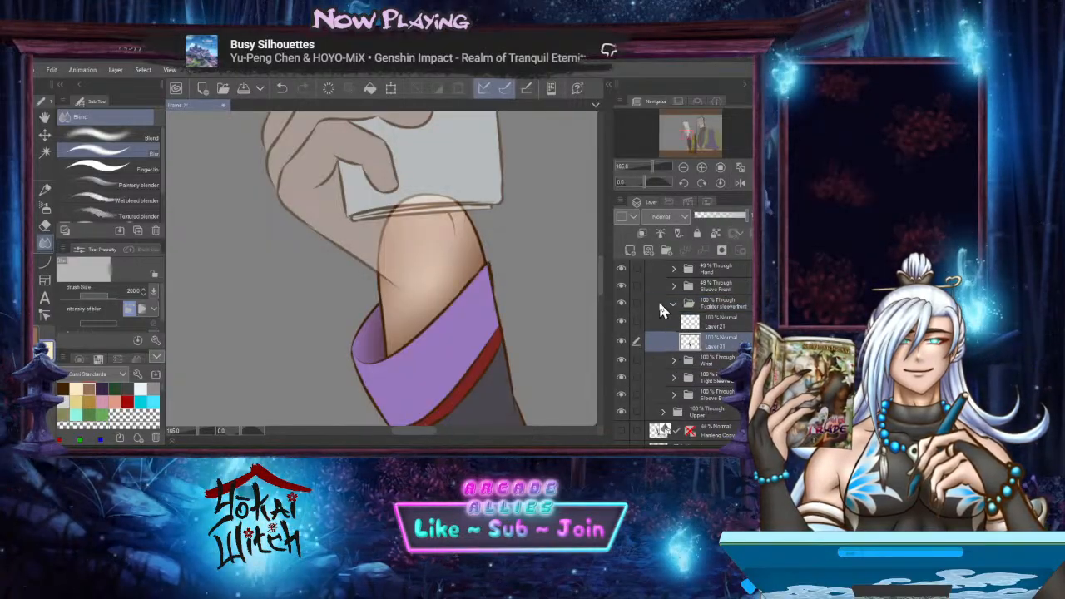
click(632, 249)
click(674, 218)
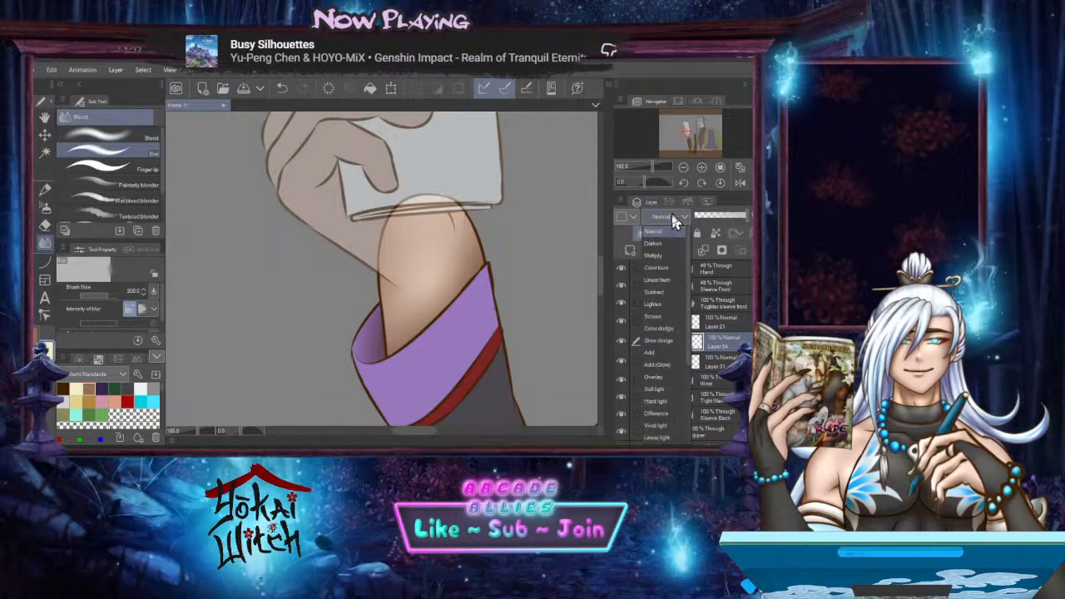
click(660, 257)
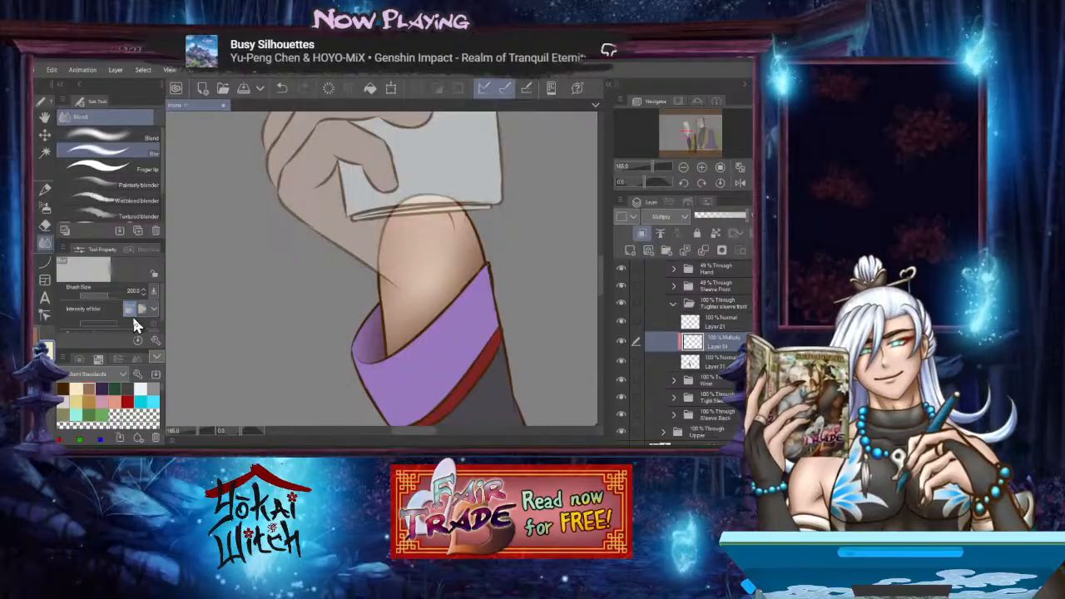
Shade the edges of the purple cuff and dark tight sleeve in brown with the Soft airbrush at size 100
scroll(421, 278, down, 4)
drag(421, 277, 357, 199)
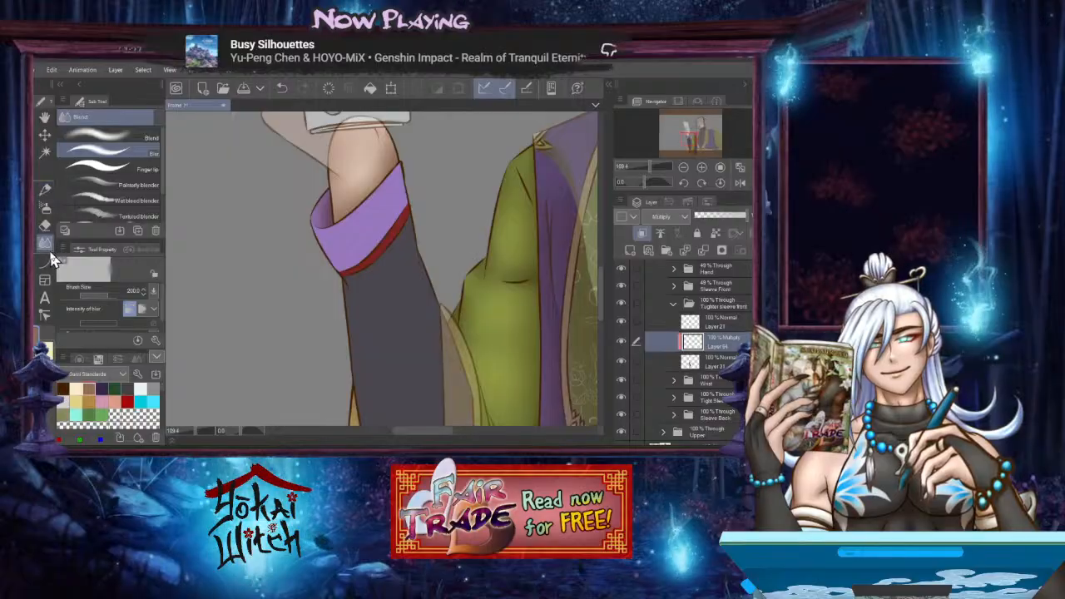
click(45, 208)
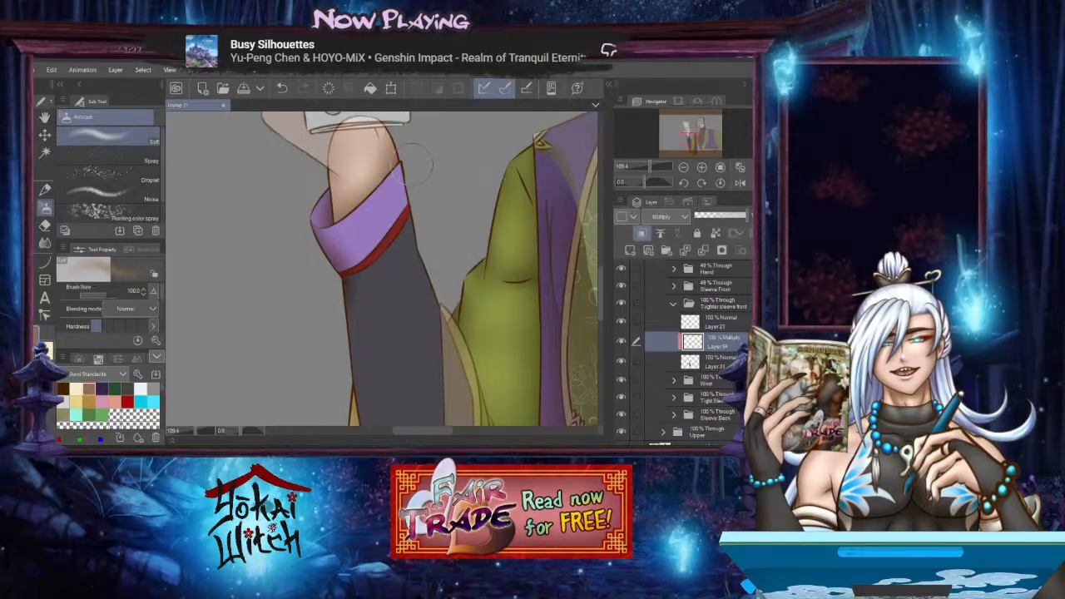
mouse_move(437, 250)
mouse_down()
mouse_move(418, 183)
mouse_move(438, 330)
mouse_move(425, 244)
mouse_move(444, 243)
mouse_move(430, 211)
mouse_up()
mouse_move(419, 172)
mouse_down()
mouse_move(402, 364)
mouse_move(381, 379)
mouse_move(398, 388)
mouse_move(470, 317)
mouse_move(467, 273)
mouse_move(392, 377)
mouse_move(368, 379)
mouse_move(305, 301)
mouse_move(397, 386)
mouse_move(292, 271)
mouse_move(378, 367)
mouse_up()
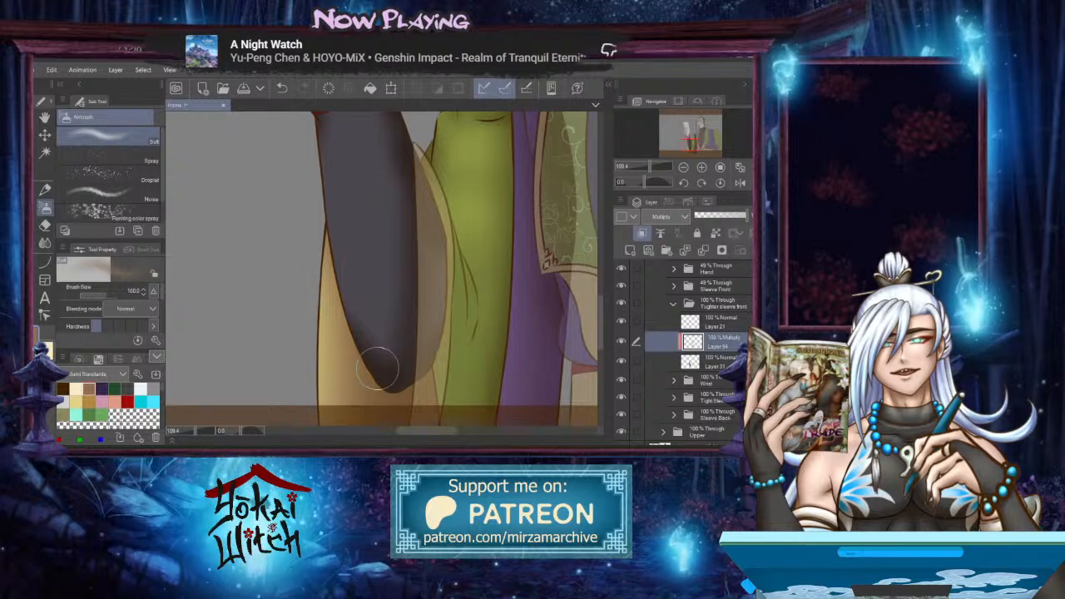
drag(293, 225, 287, 321)
drag(316, 288, 297, 280)
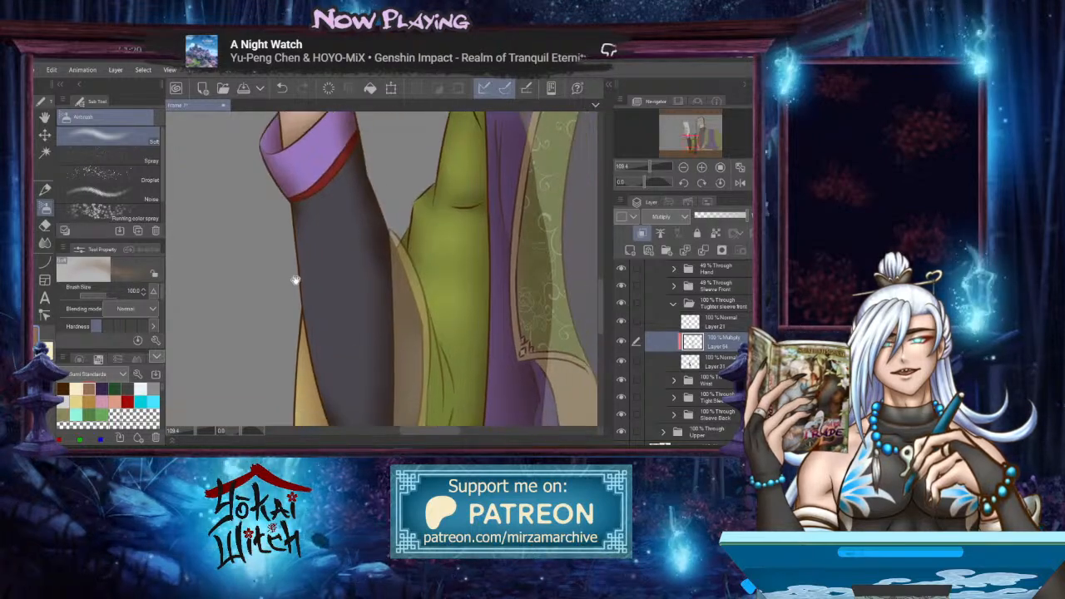
Smooth the shading along the cuff and the dark tight sleeve with the Blur tool at size 200
click(45, 242)
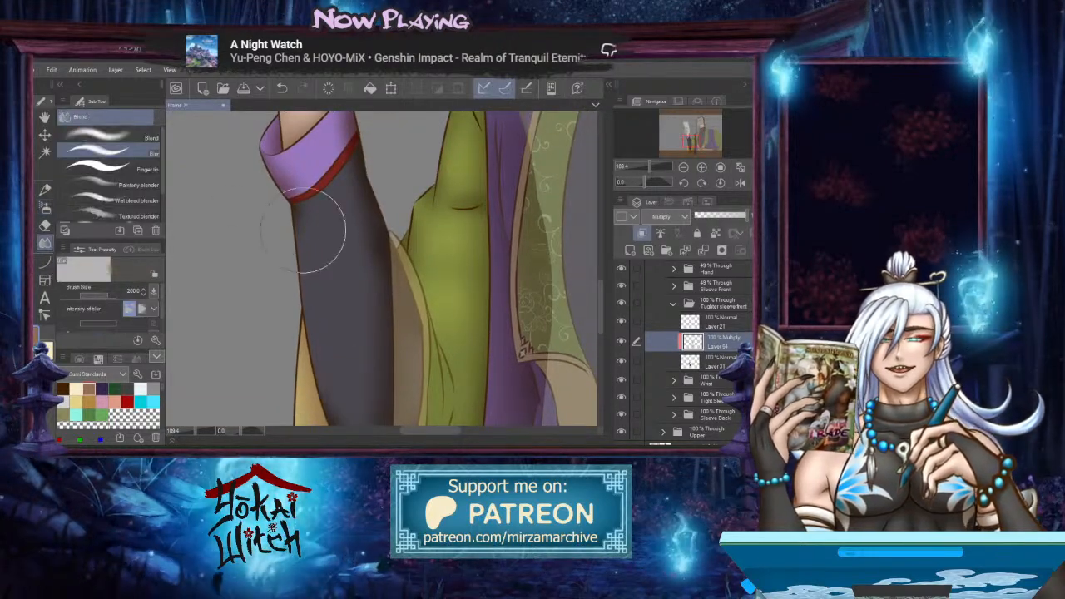
drag(305, 201, 332, 213)
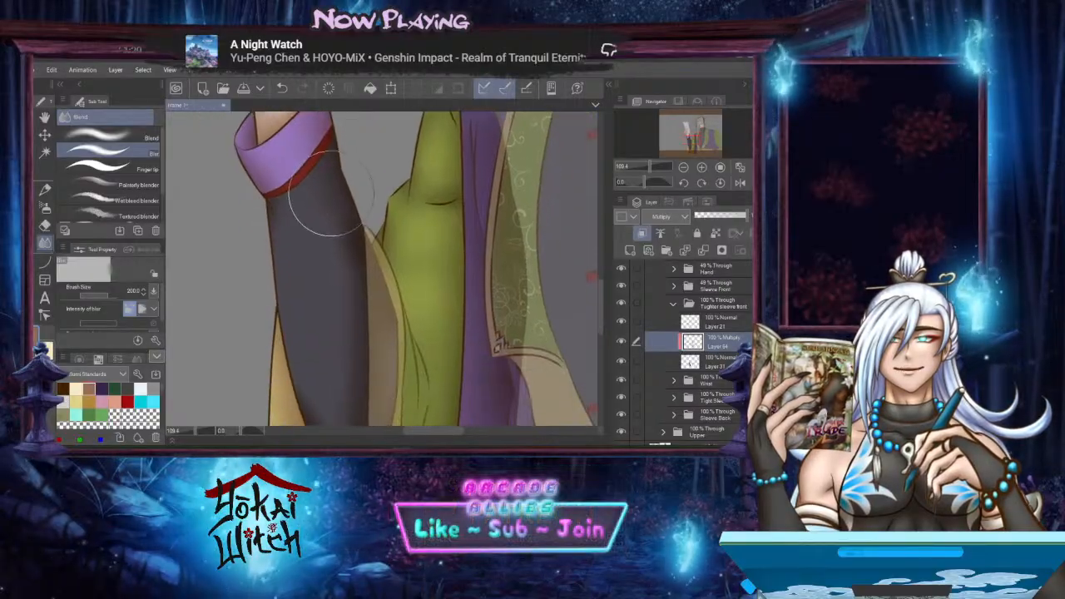
drag(341, 299, 325, 205)
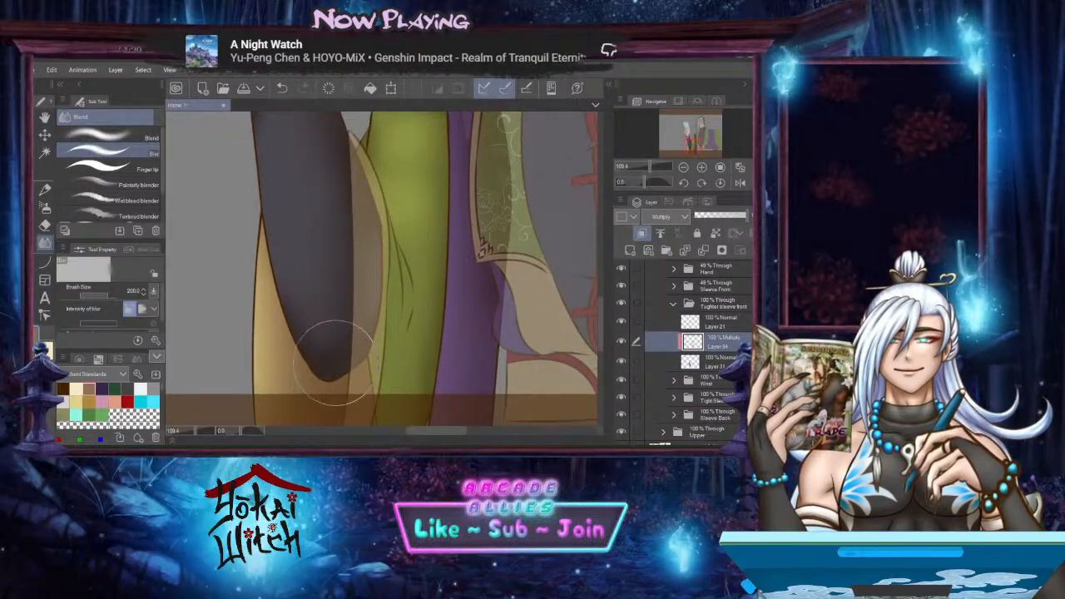
drag(397, 312, 388, 372)
drag(363, 291, 440, 322)
drag(400, 250, 363, 188)
scroll(351, 277, up, 3)
scroll(351, 276, down, 1)
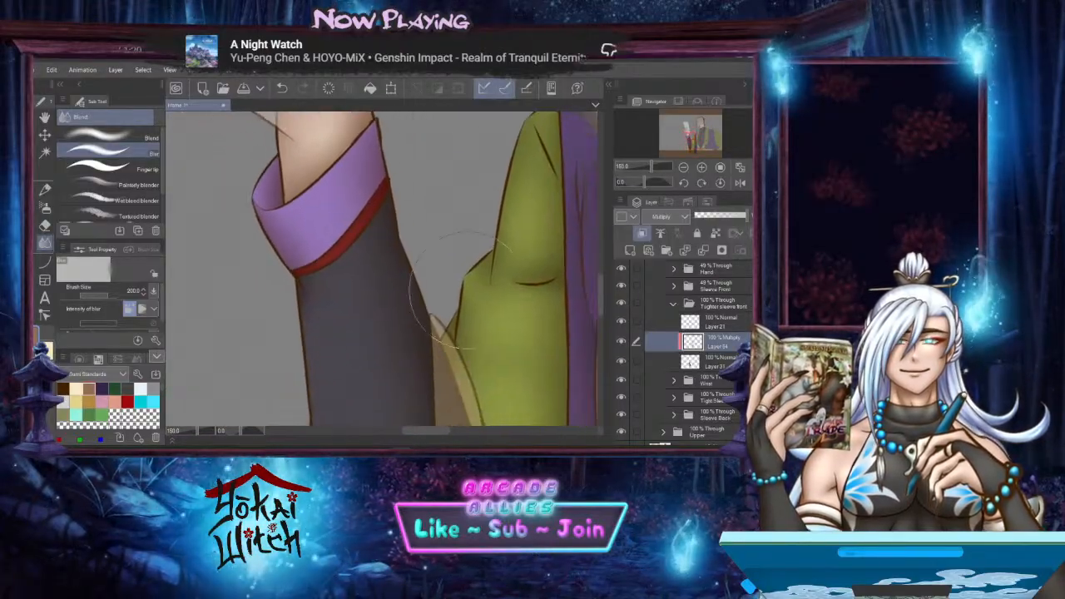
Add a clipped layer above the tight sleeve front's Multiply layer and set its blending mode to Overlay
click(630, 251)
click(659, 216)
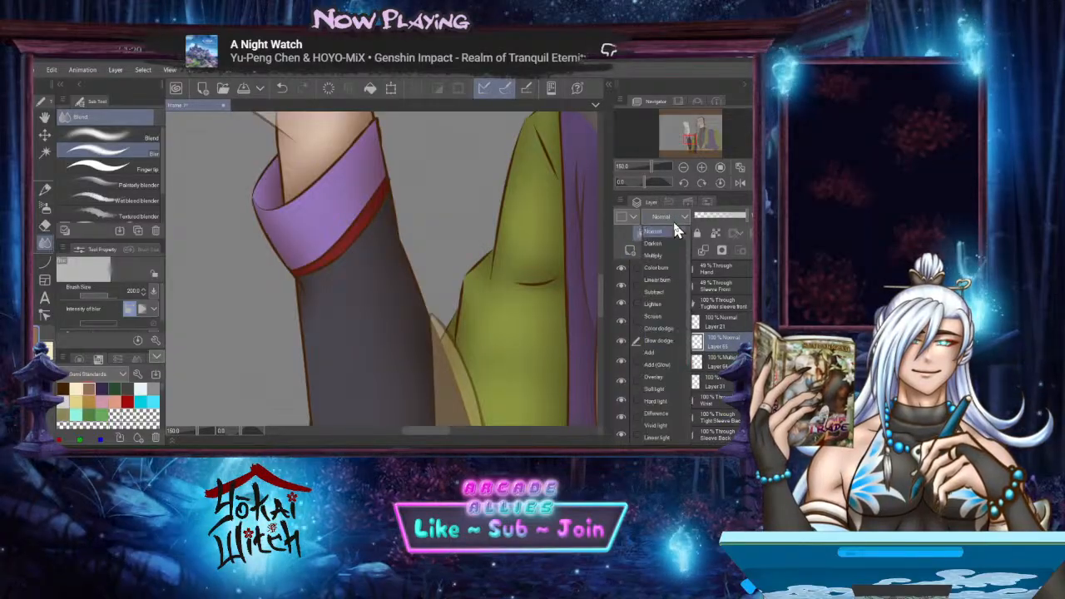
click(669, 365)
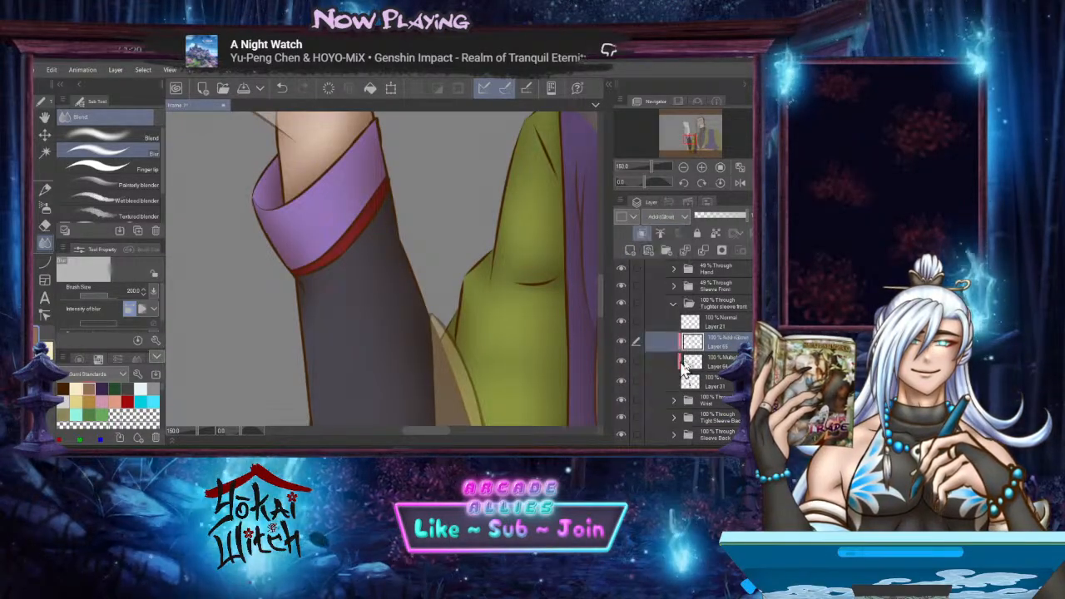
click(675, 215)
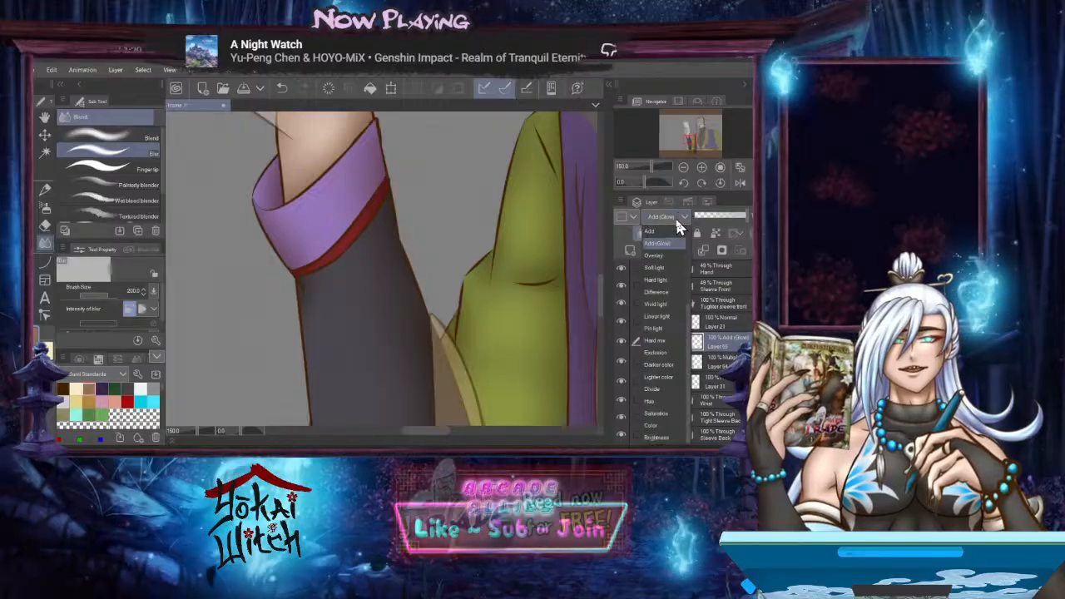
click(654, 255)
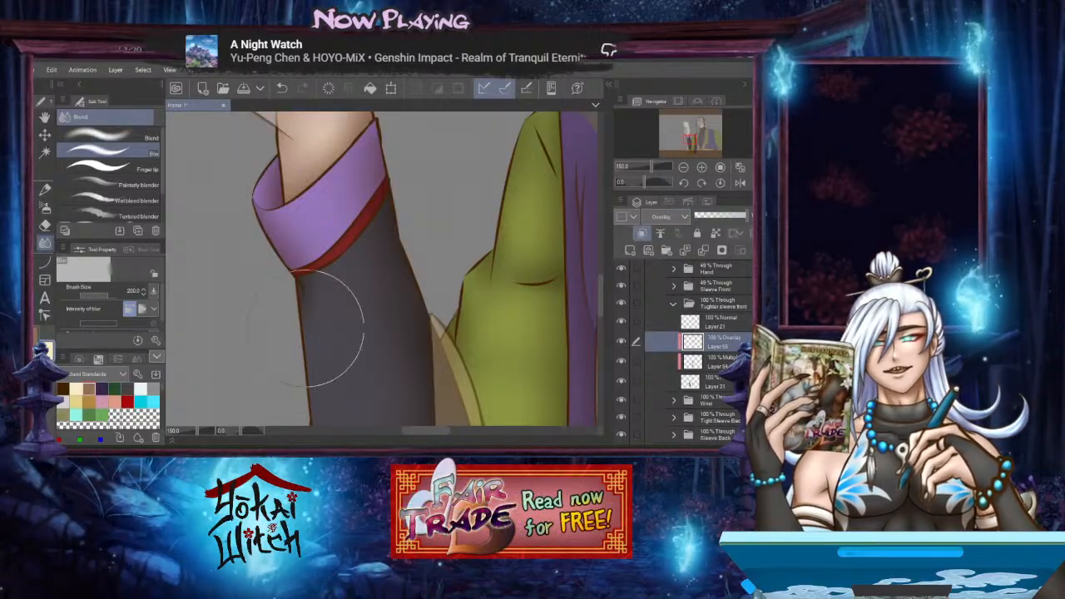
Highlight the centre of the purple cuff and dark tight sleeve with the Soft airbrush at size 100, softening it with Blur at size 200
click(45, 207)
mouse_move(334, 322)
mouse_down()
mouse_move(323, 197)
mouse_move(347, 195)
mouse_move(362, 366)
mouse_move(362, 356)
mouse_move(355, 371)
mouse_up()
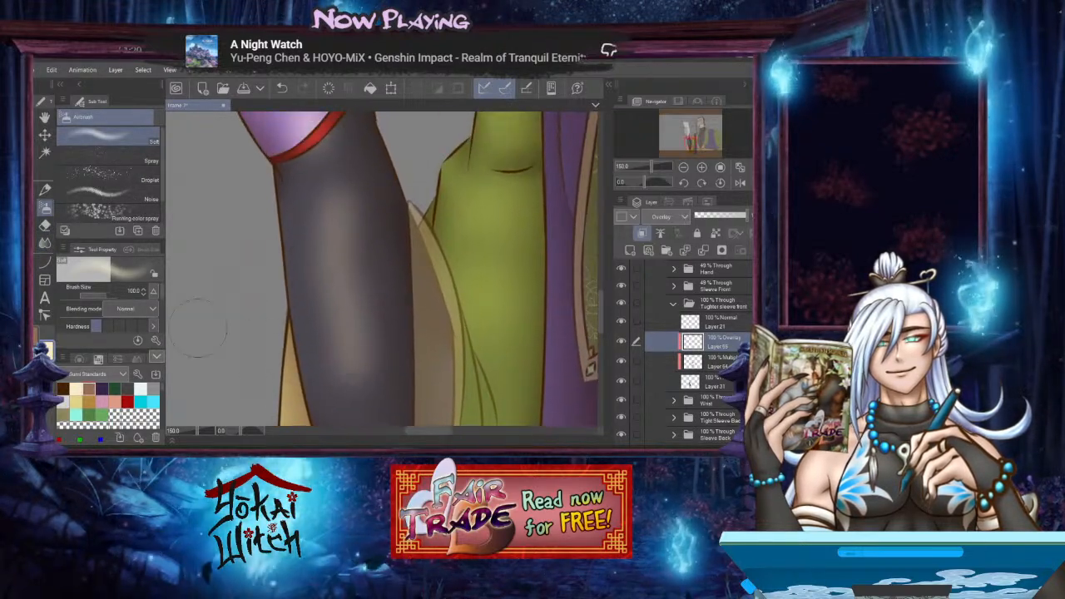
click(45, 242)
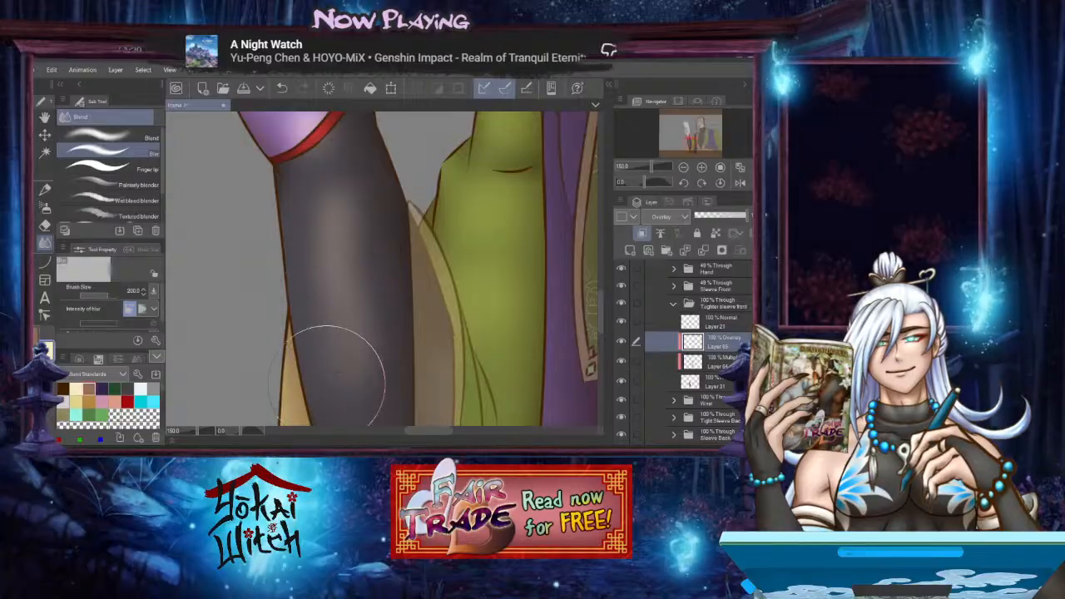
drag(341, 257, 359, 378)
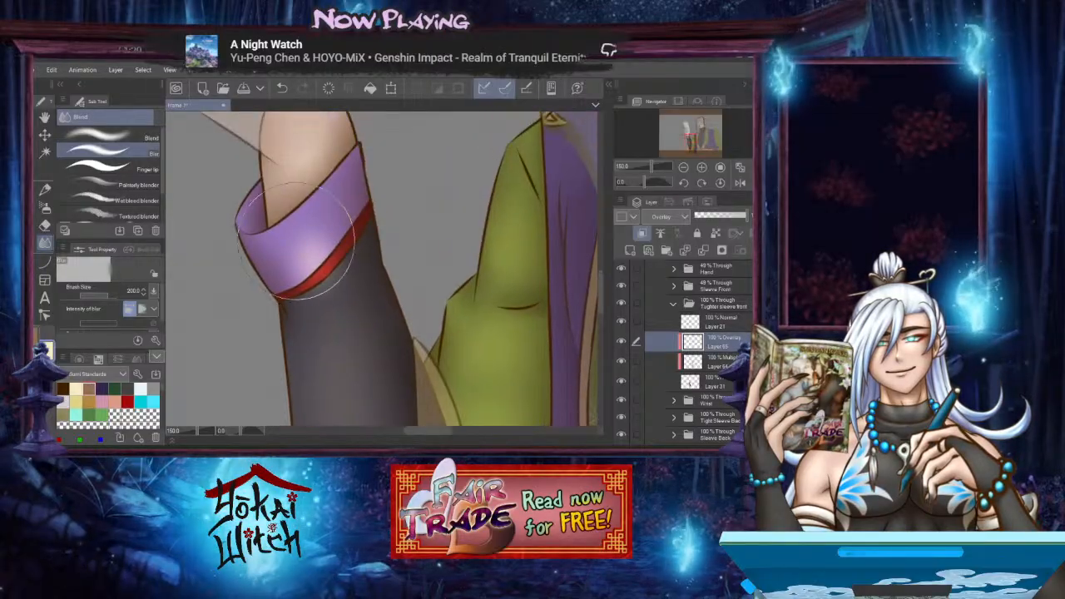
Examine the blended shading and highlights on the cuff and dark tight sleeve at different zoom levels
scroll(462, 363, down, 3)
drag(463, 363, 438, 247)
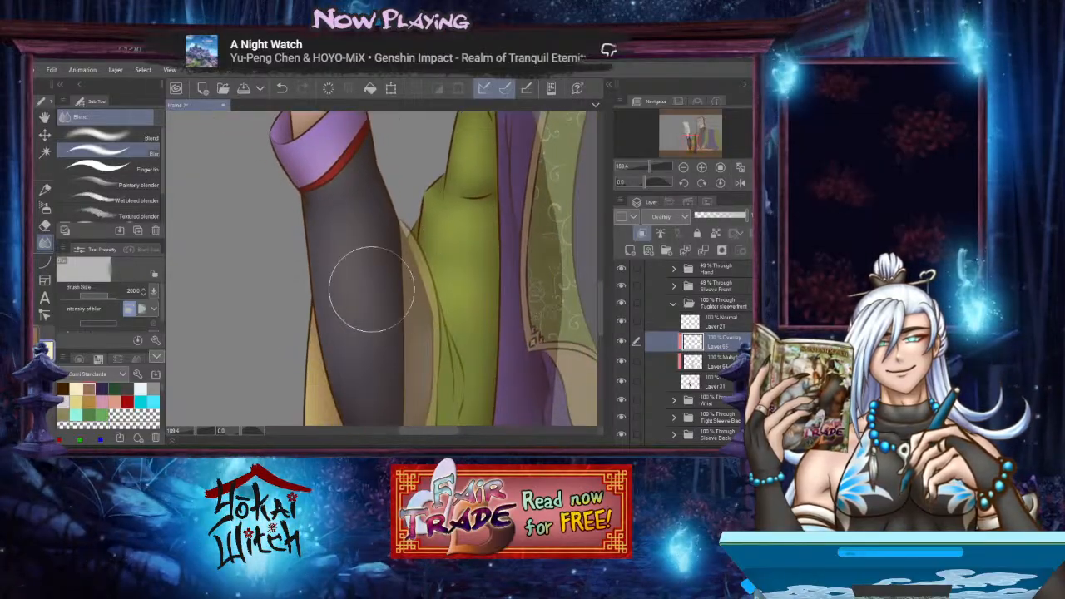
scroll(418, 299, down, 5)
drag(418, 299, 418, 258)
scroll(417, 258, up, 2)
scroll(393, 291, up, 1)
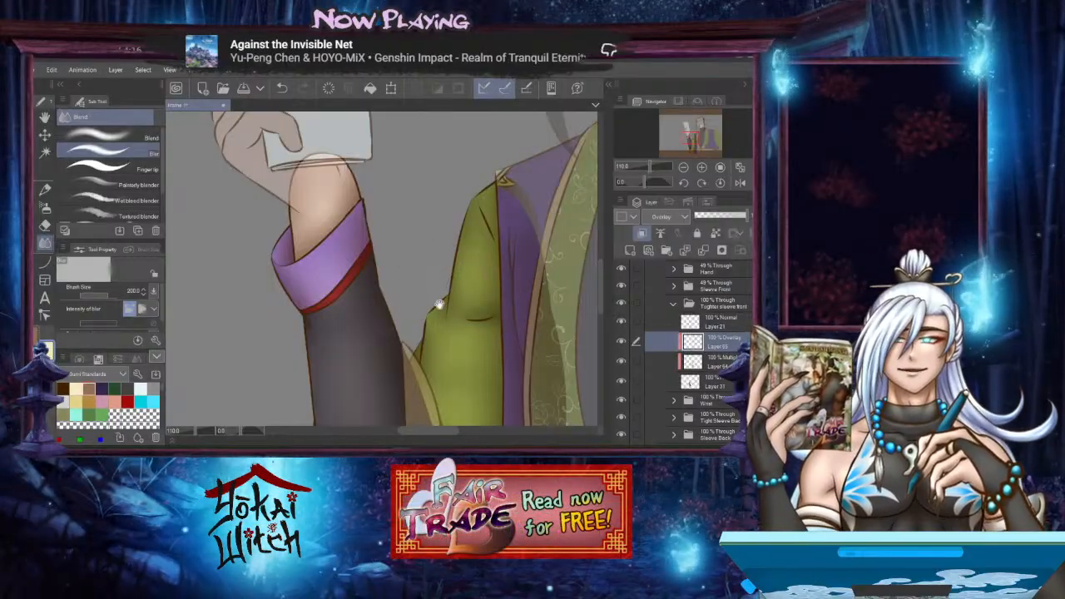
drag(440, 305, 404, 228)
mouse_move(407, 309)
mouse_down()
mouse_move(398, 237)
mouse_move(404, 280)
mouse_move(385, 257)
mouse_move(398, 263)
mouse_move(422, 373)
mouse_up()
scroll(397, 264, down, 3)
scroll(398, 264, up, 2)
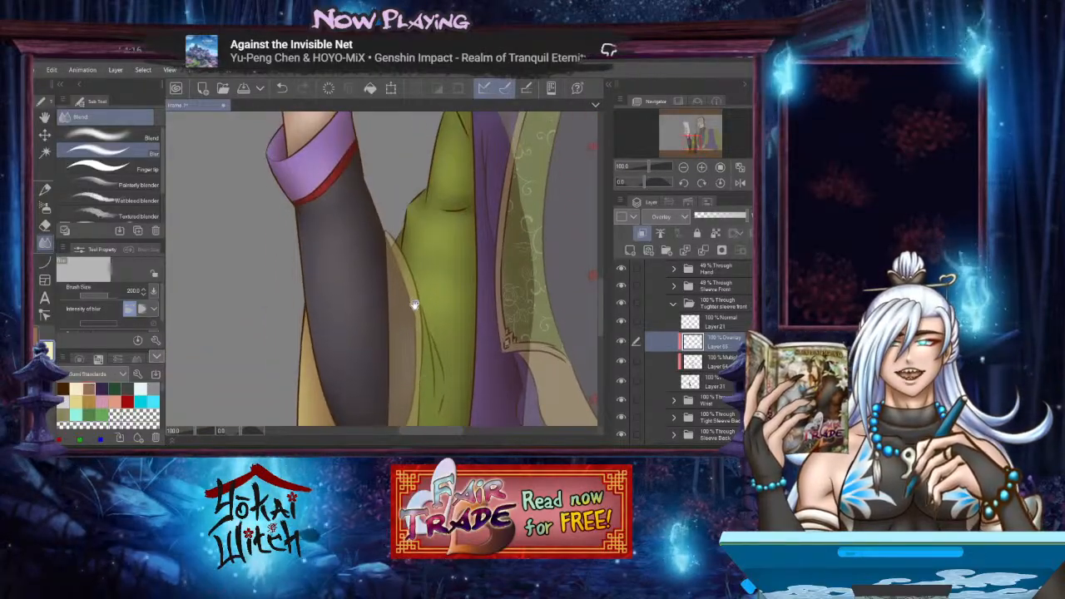
drag(413, 304, 406, 327)
Collapse the Tighter sleeve front folder and raise the Sleeve Front folder's opacity to 100%
click(672, 307)
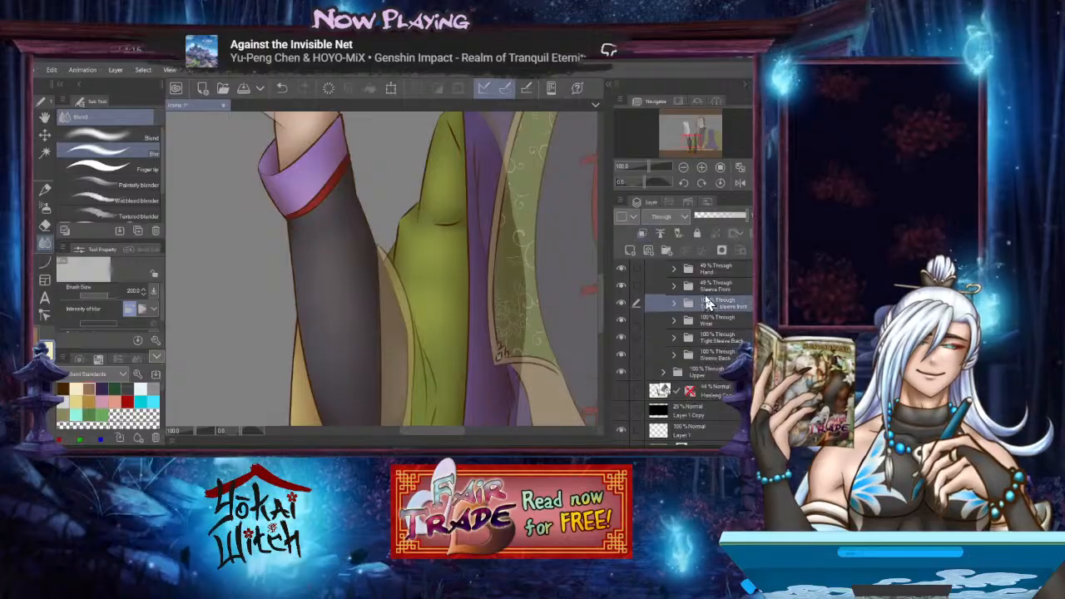
click(717, 286)
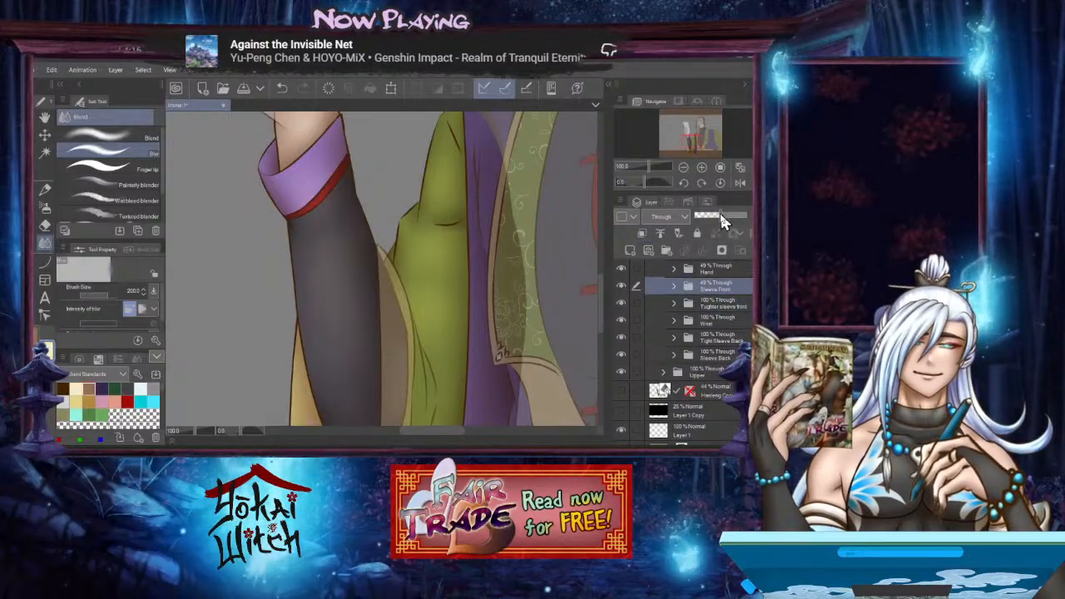
drag(719, 215, 749, 217)
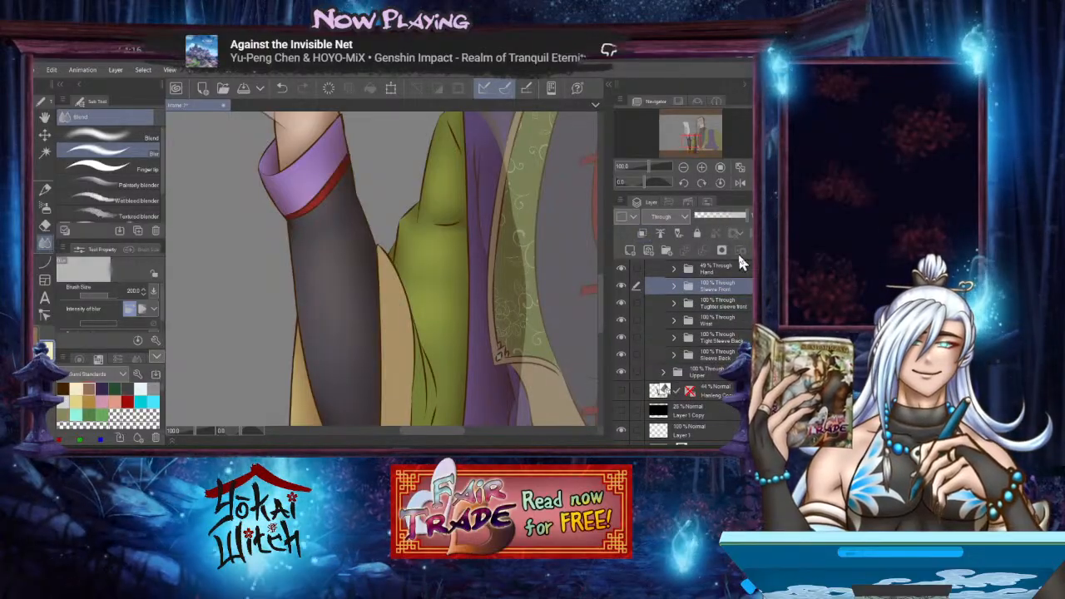
Add a clipped layer above the base colour in the Sleeve Front folder and set its blending mode to Multiply
click(673, 286)
click(720, 326)
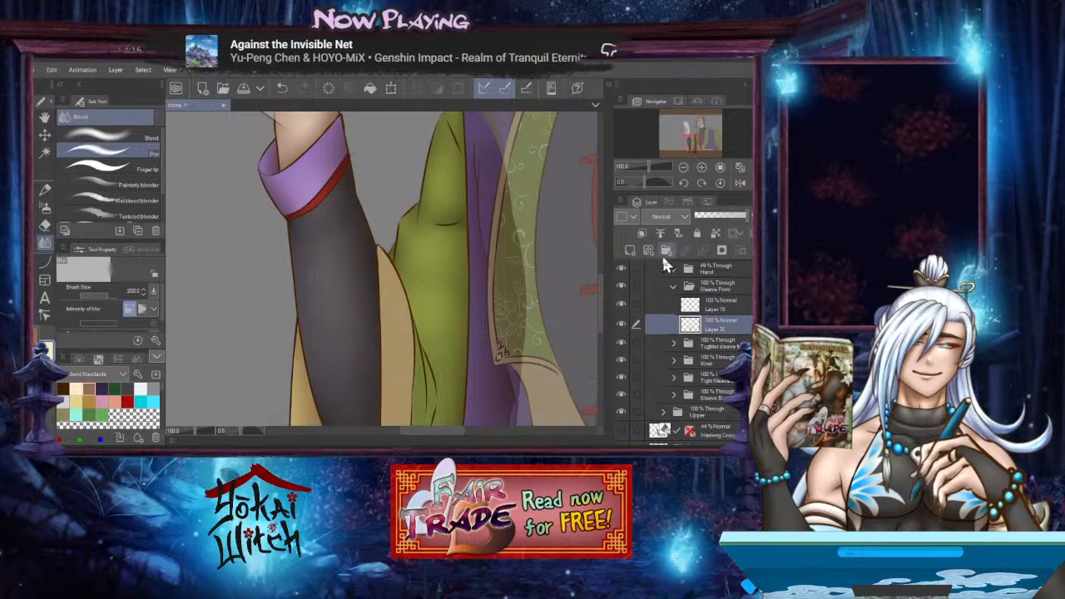
click(630, 251)
click(643, 235)
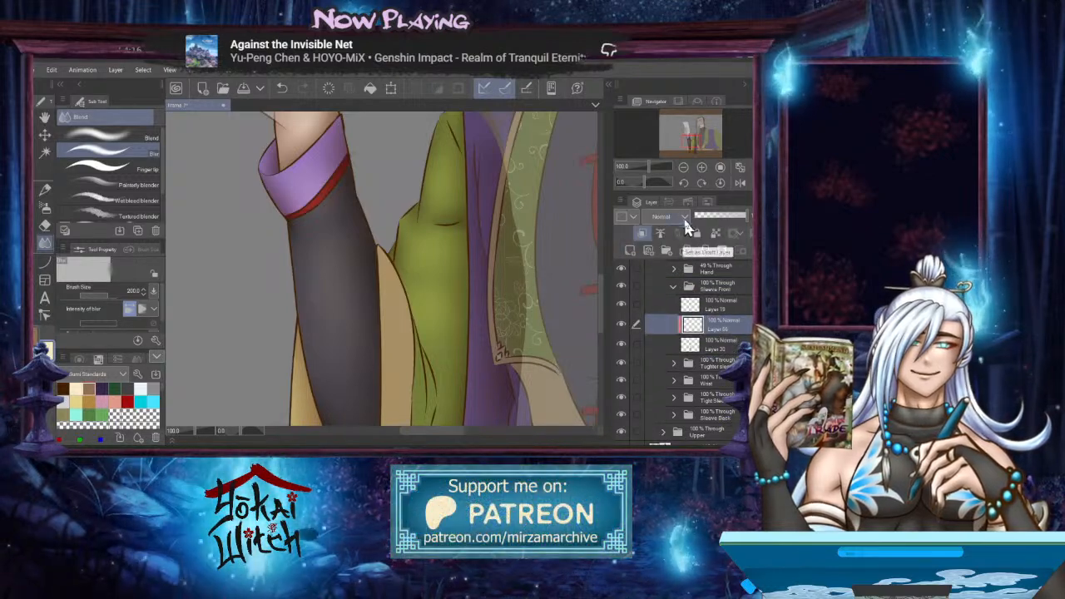
click(682, 217)
click(672, 250)
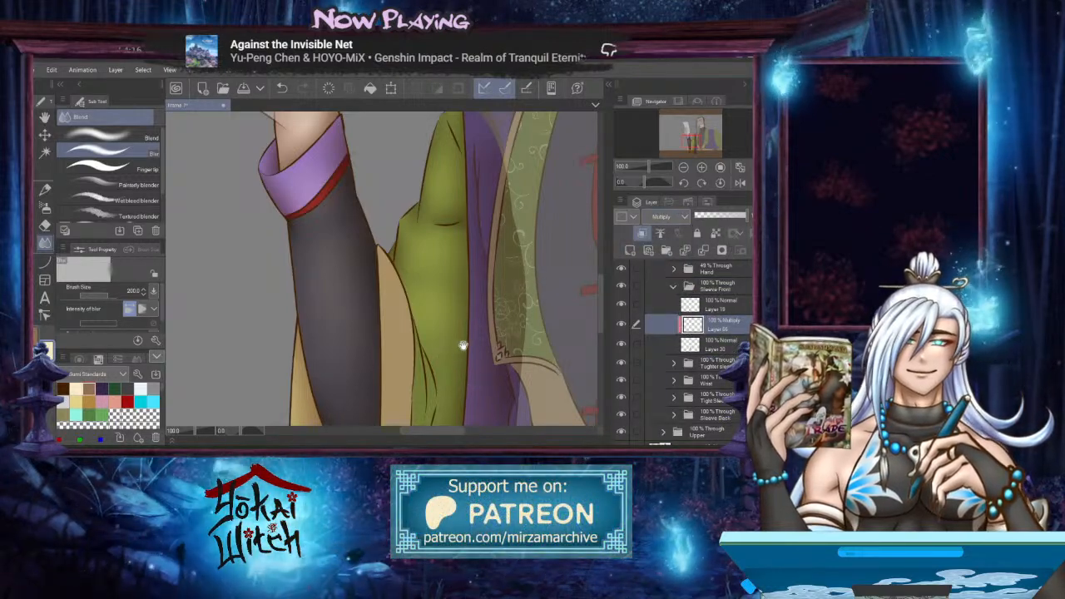
Shade the lower part of the green front sleeve in brown with the Soft airbrush at size 100
mouse_move(463, 349)
mouse_down()
mouse_move(423, 131)
mouse_move(446, 198)
mouse_up()
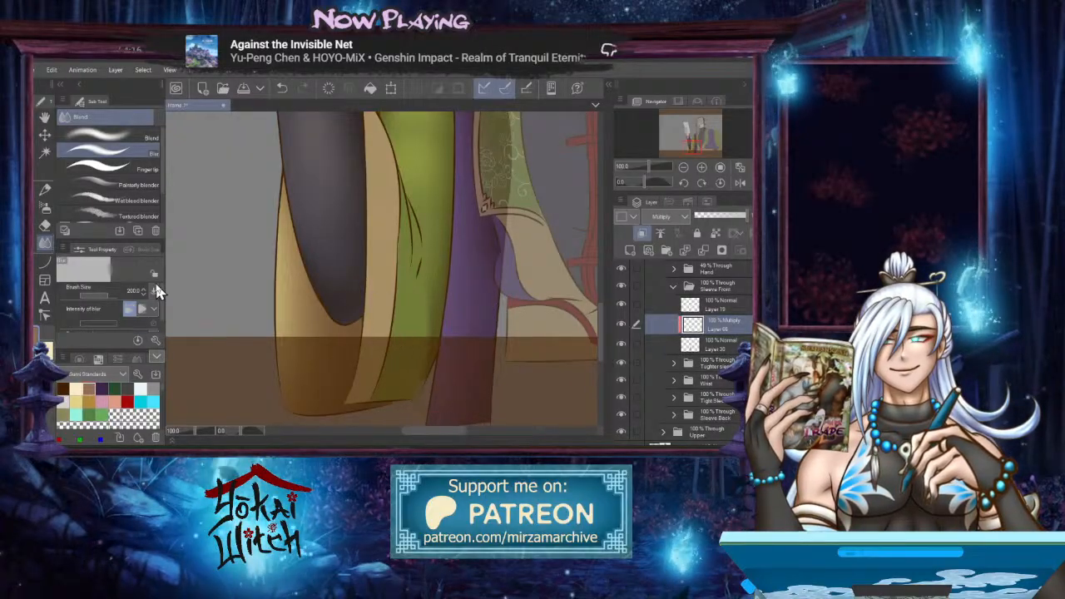
click(46, 208)
drag(436, 308, 401, 407)
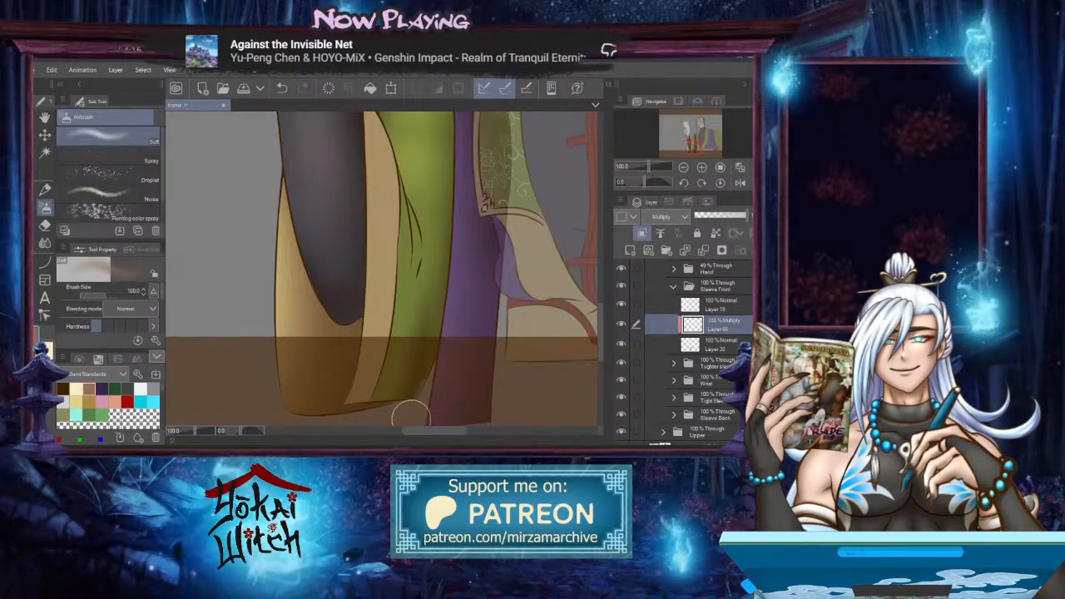
scroll(459, 292, up, 3)
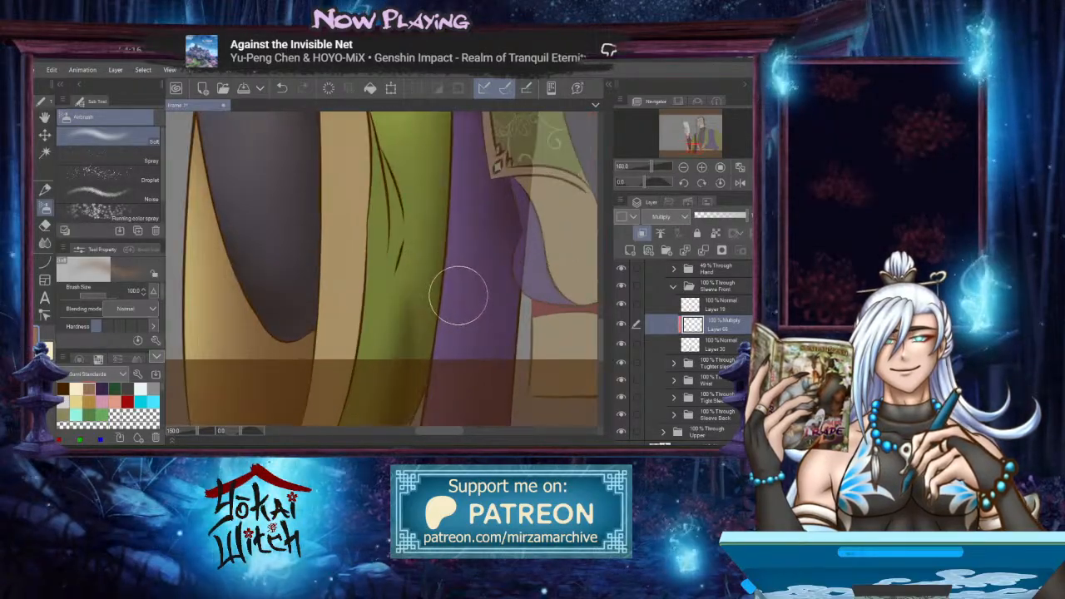
scroll(459, 293, down, 3)
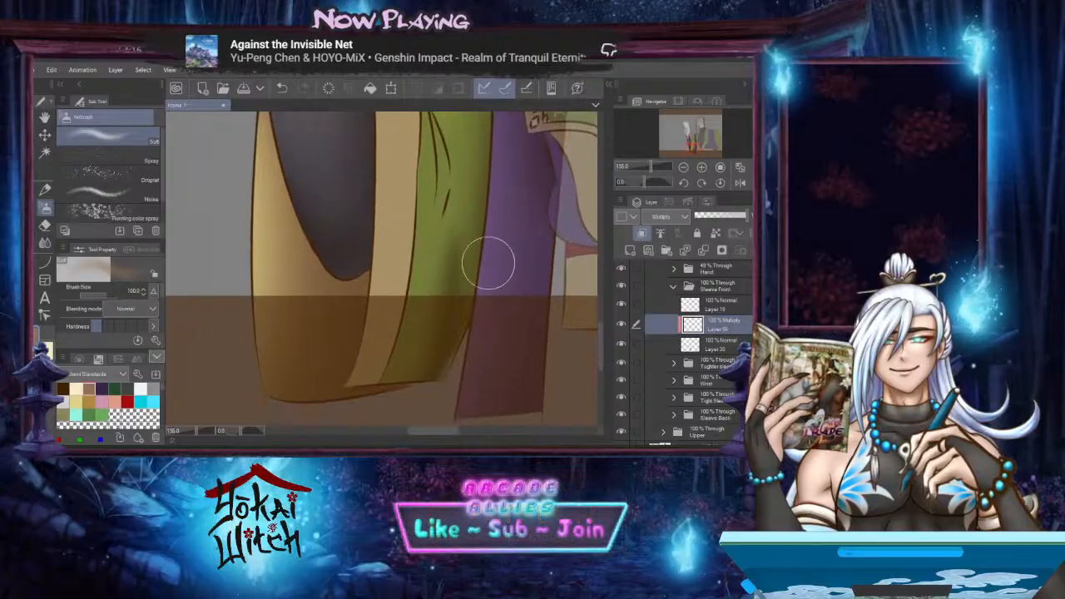
drag(440, 314, 415, 440)
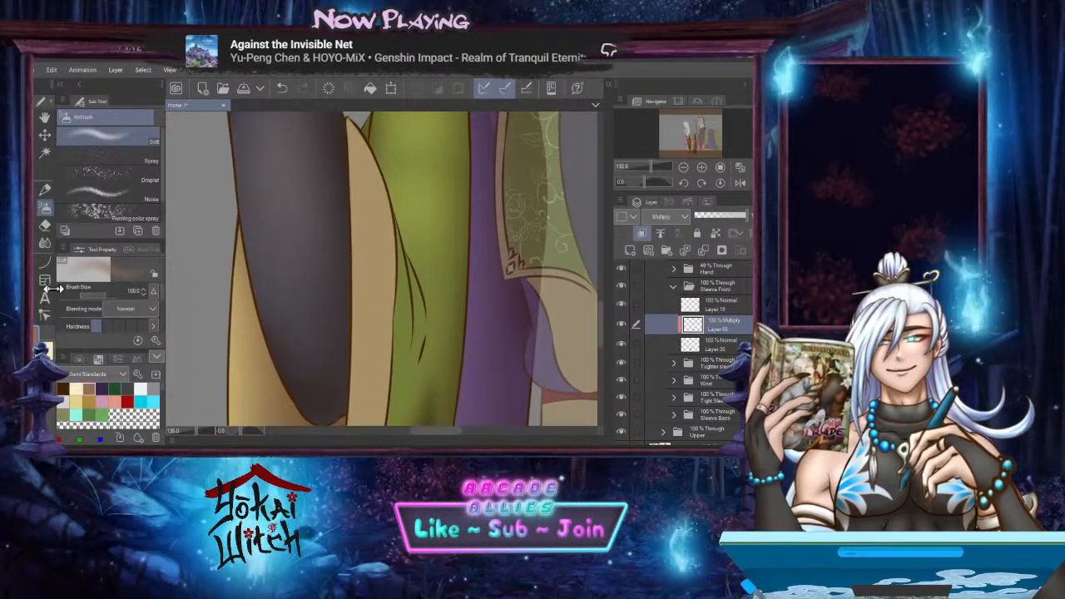
click(46, 265)
drag(409, 360, 406, 246)
click(406, 246)
key(ctrl+z)
Shade along the short and long fold lines of the green sleeve with the Curve tool at size 20
key(bracketleft)
key(bracketleft)
key(bracketleft)
key(bracketleft)
key(bracketleft)
key(bracketleft)
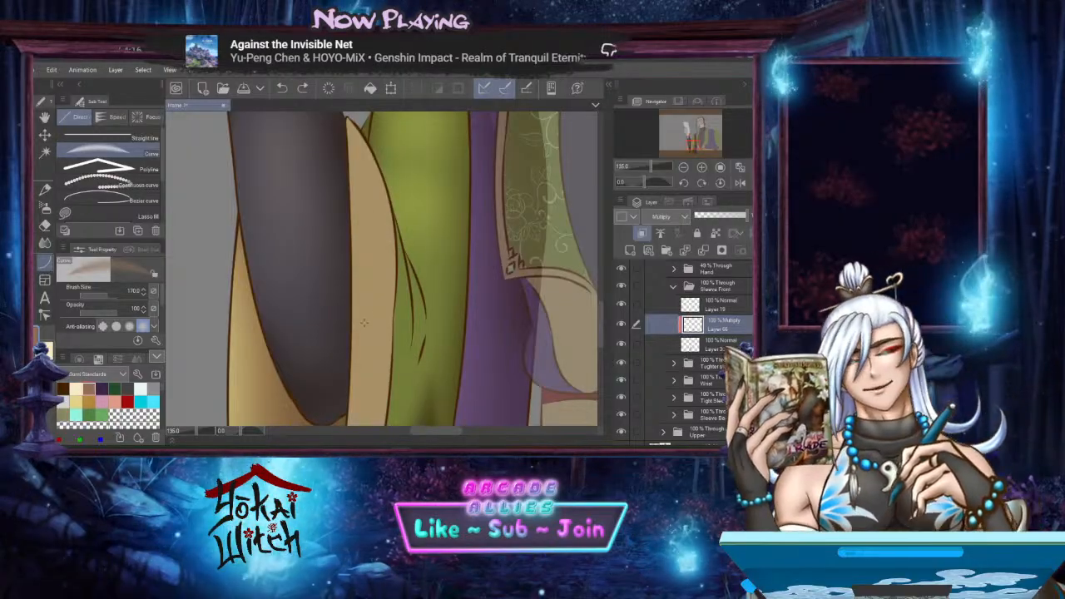
drag(425, 335, 417, 367)
click(420, 343)
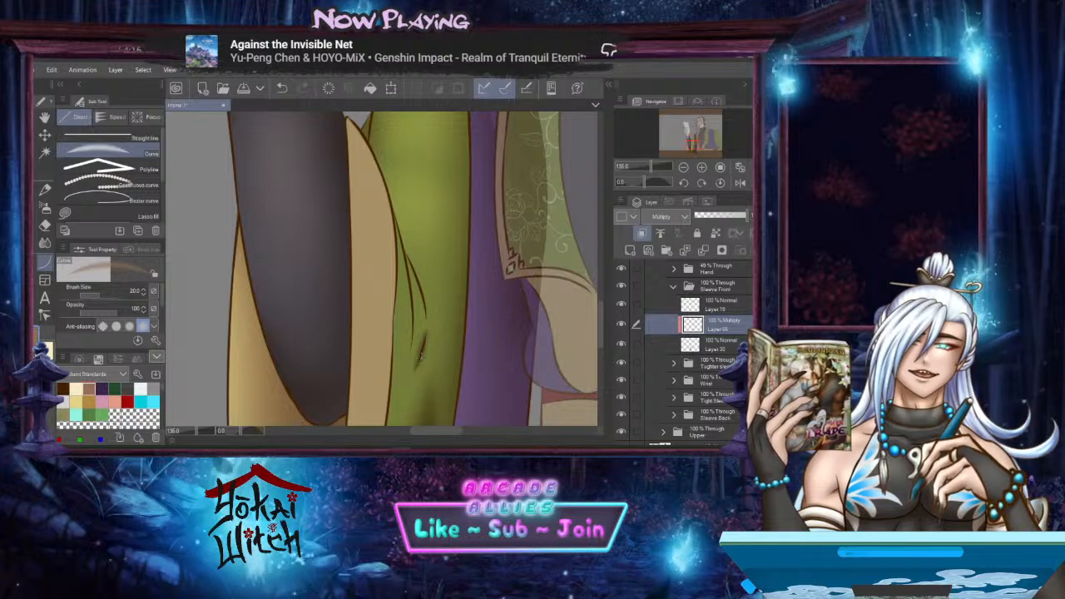
drag(407, 253, 419, 347)
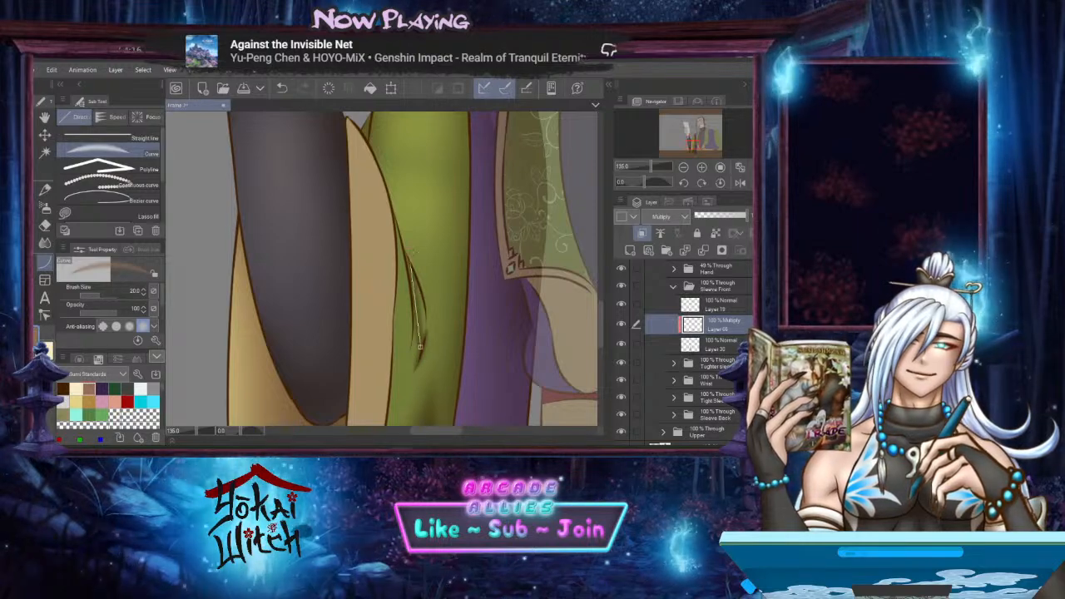
click(411, 297)
Deepen the shadow inside the green sleeve's fold with more curved strokes at size 20, redoing the misplaced one
drag(412, 269, 411, 356)
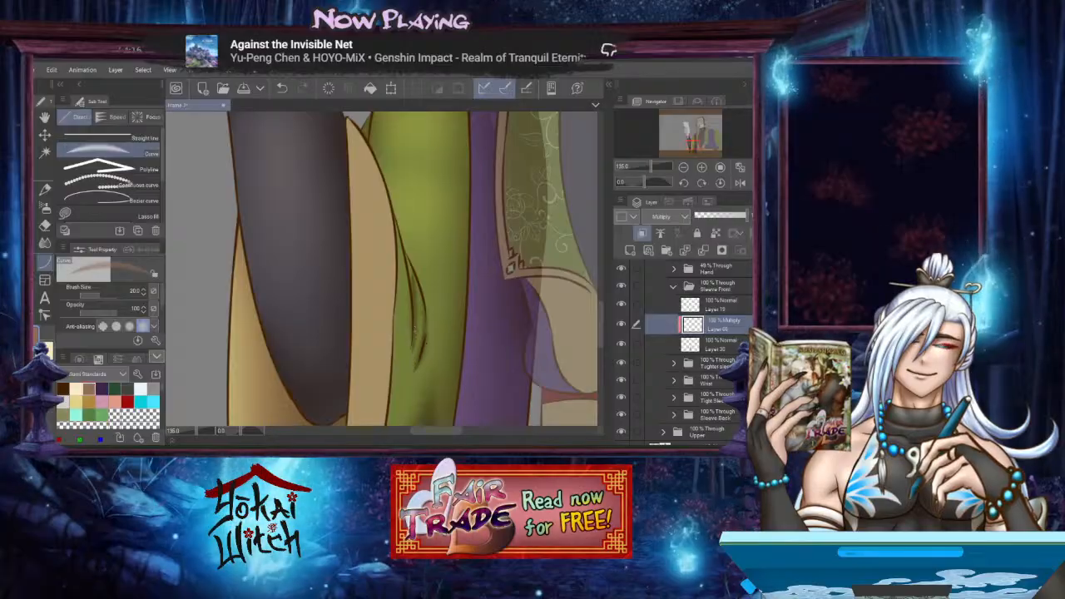
click(409, 330)
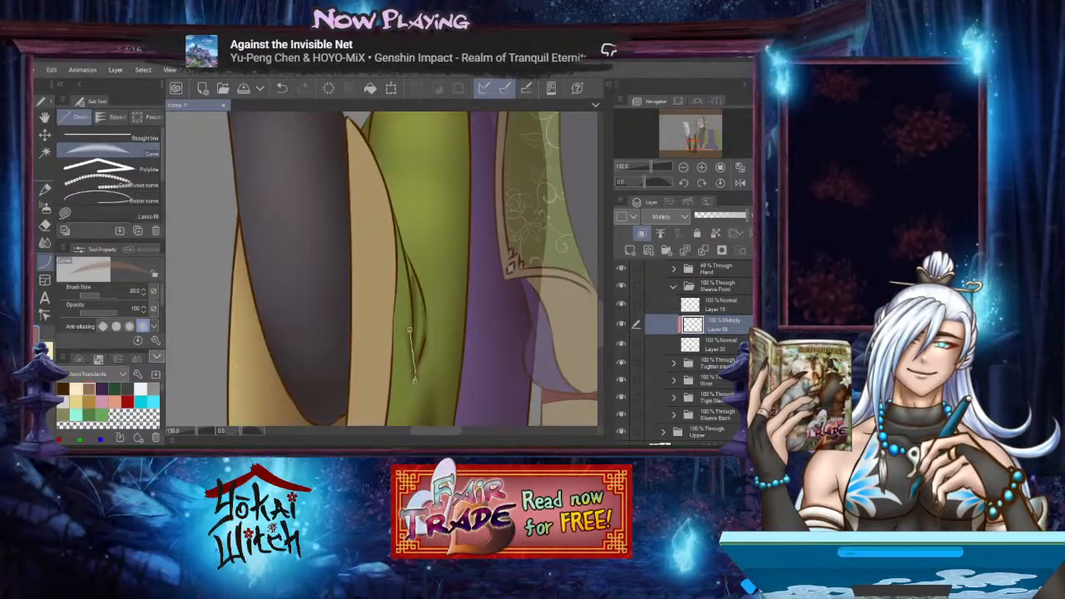
key(ctrl+z)
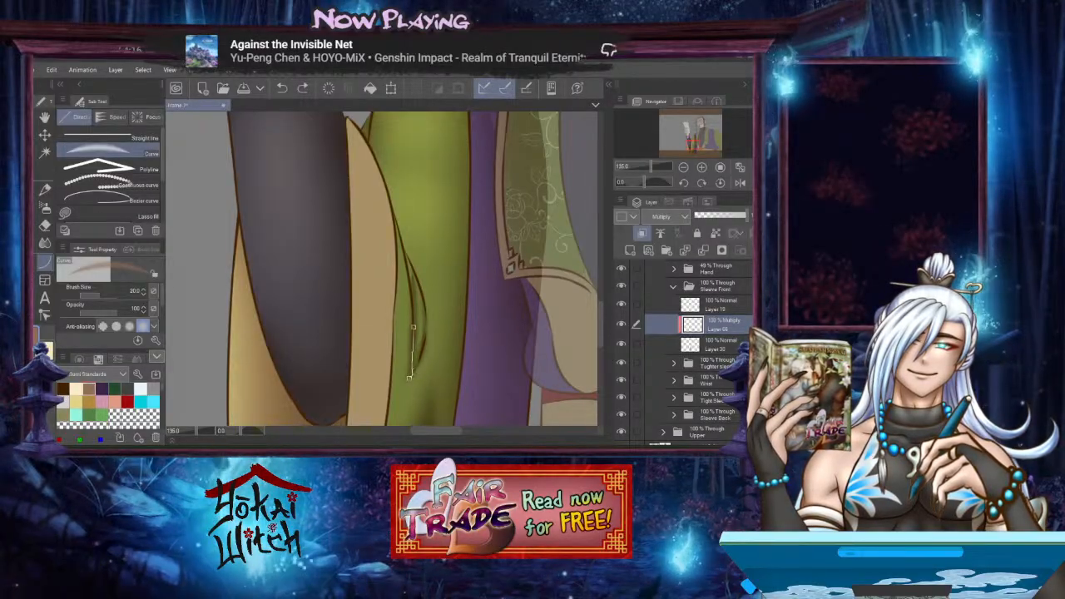
click(408, 378)
mouse_move(417, 356)
mouse_down()
mouse_move(408, 321)
mouse_move(409, 351)
mouse_up()
drag(400, 254, 414, 346)
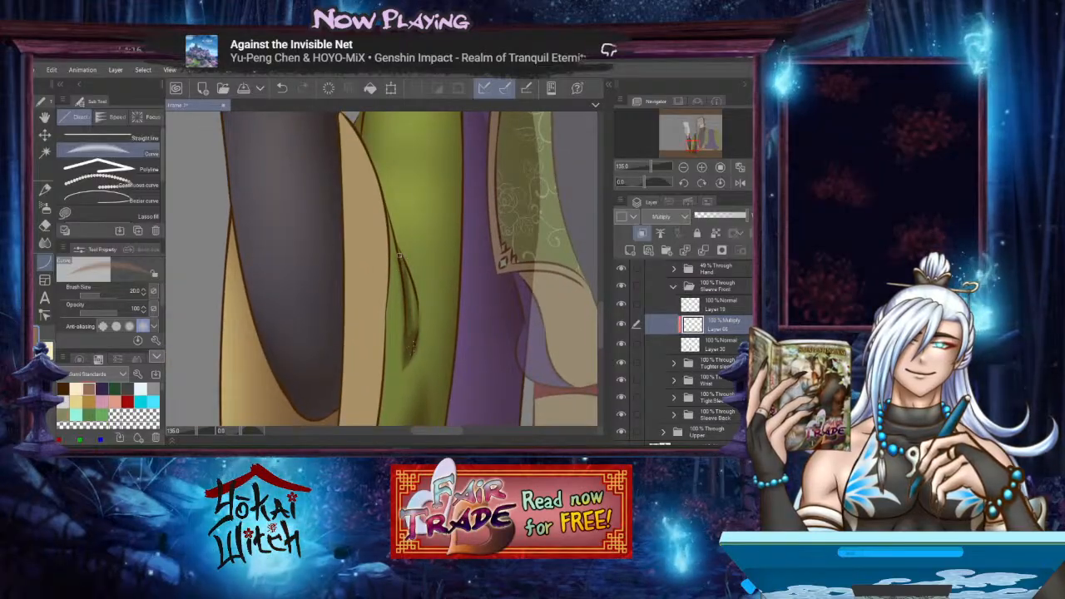
click(423, 296)
drag(409, 296, 415, 332)
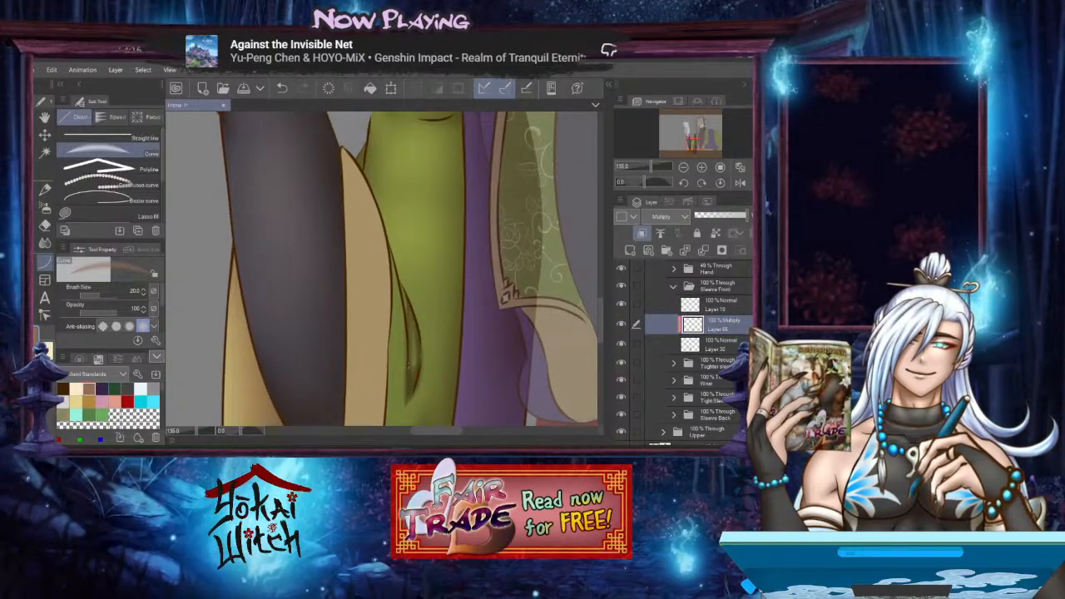
Enlarge the Curve brush and draw a long curved shadow along the yellow trim beside the green sleeve's fold
key(bracketright)
key(bracketright)
key(bracketright)
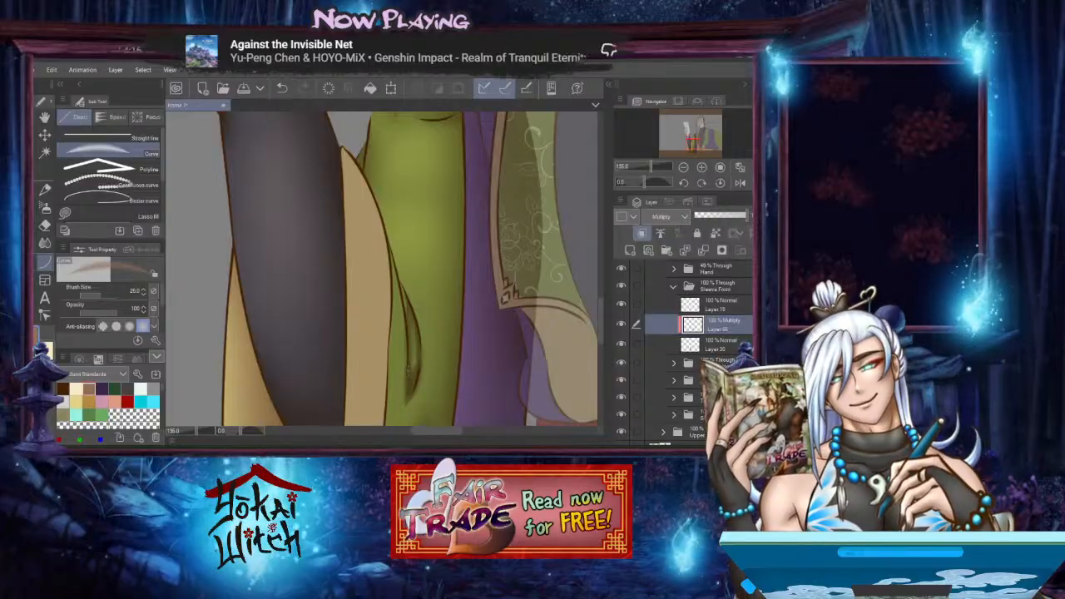
drag(403, 383, 343, 151)
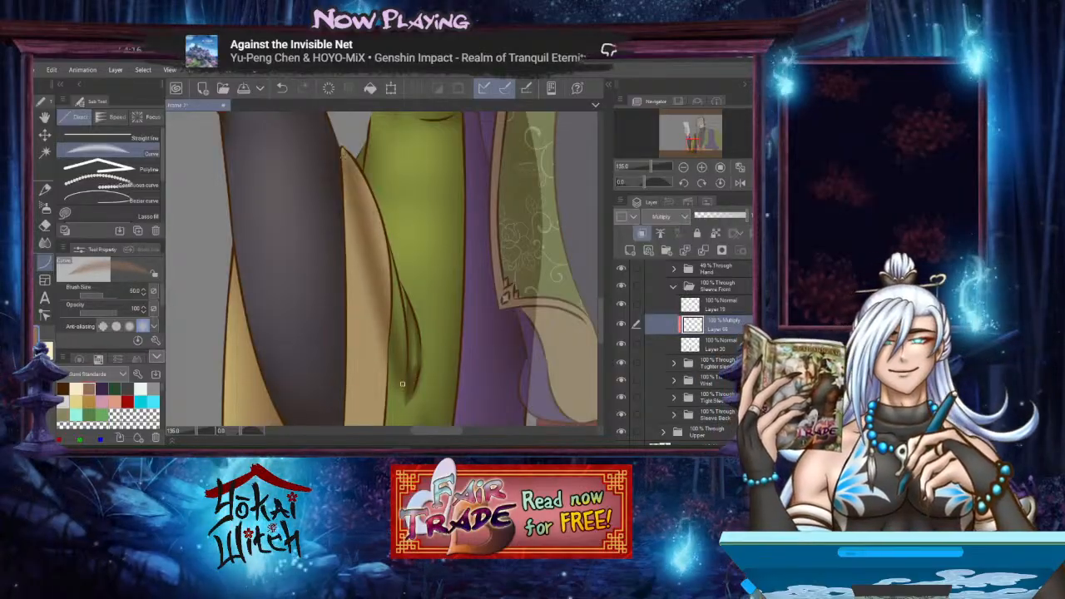
click(401, 260)
drag(402, 263, 394, 238)
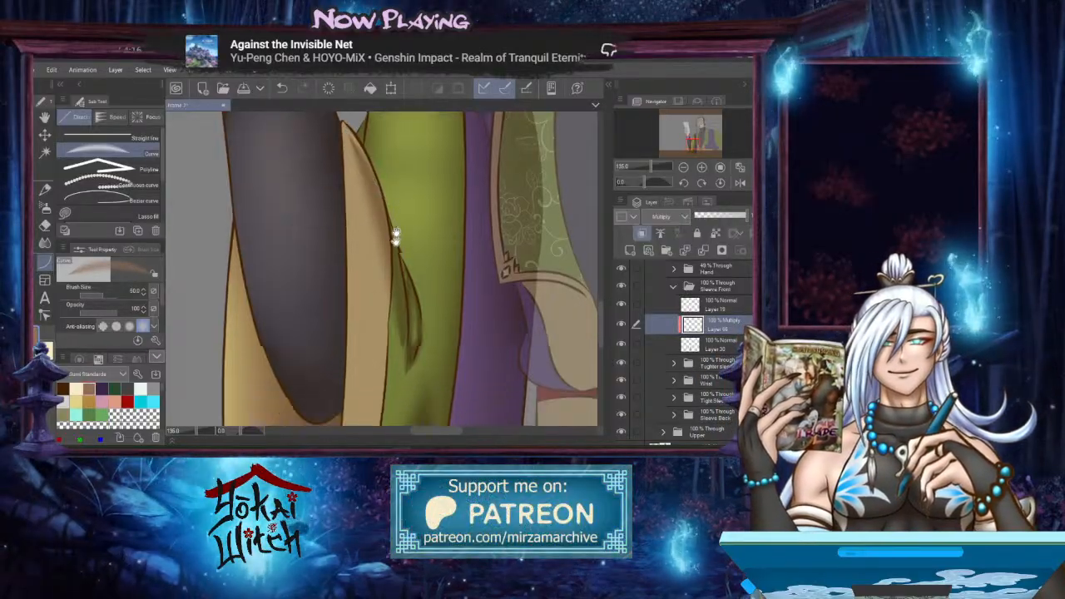
drag(378, 357, 392, 233)
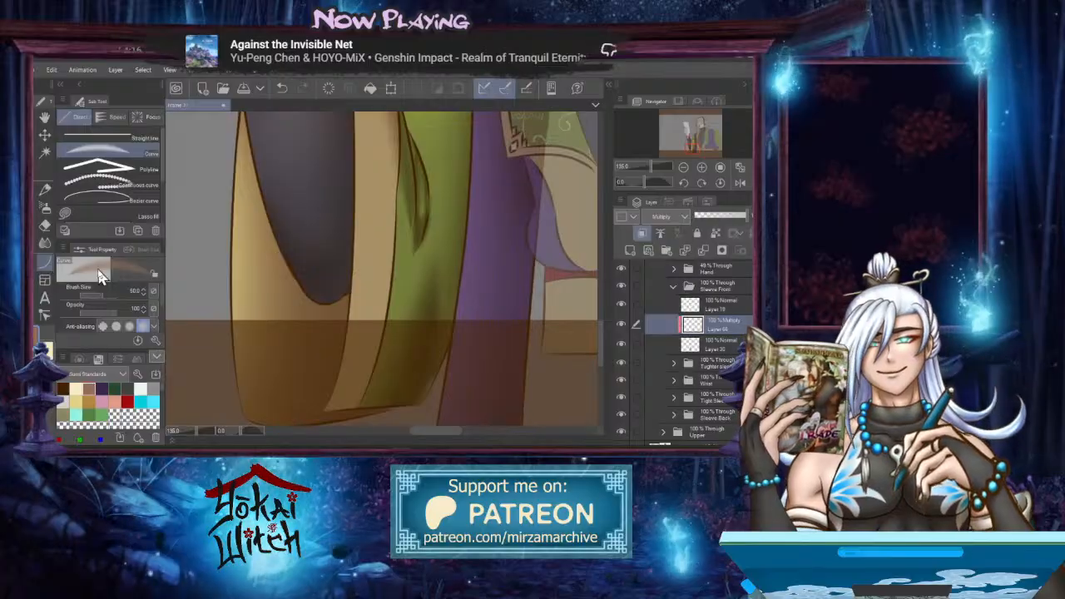
Soften the curved shadows on the yellow trim and the green sleeve's fold with the Blur tool at size 70
click(45, 242)
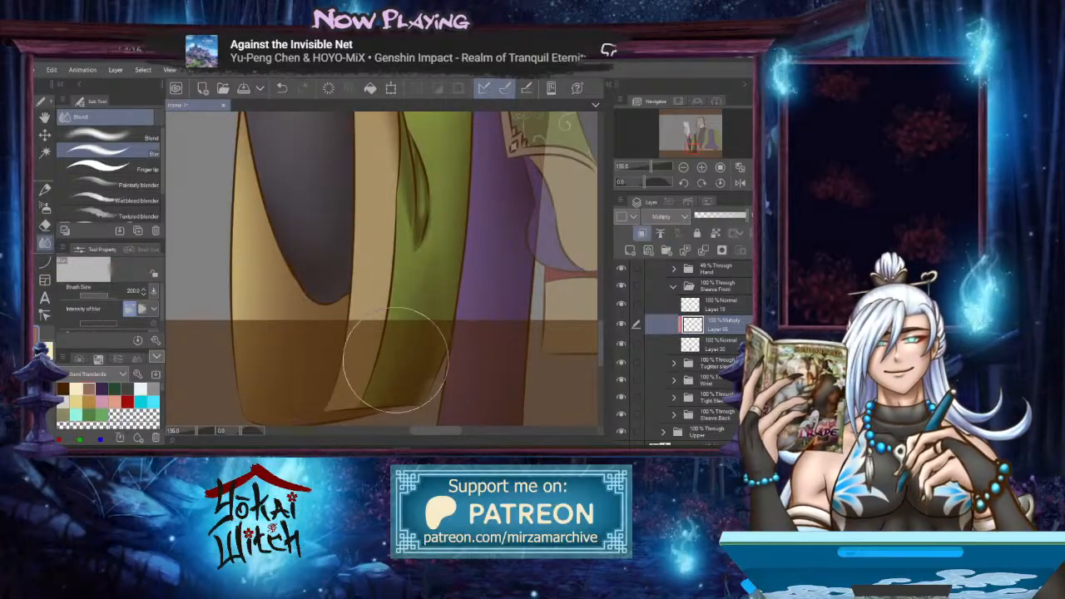
mouse_move(478, 279)
mouse_down()
mouse_move(492, 316)
mouse_move(483, 322)
mouse_up()
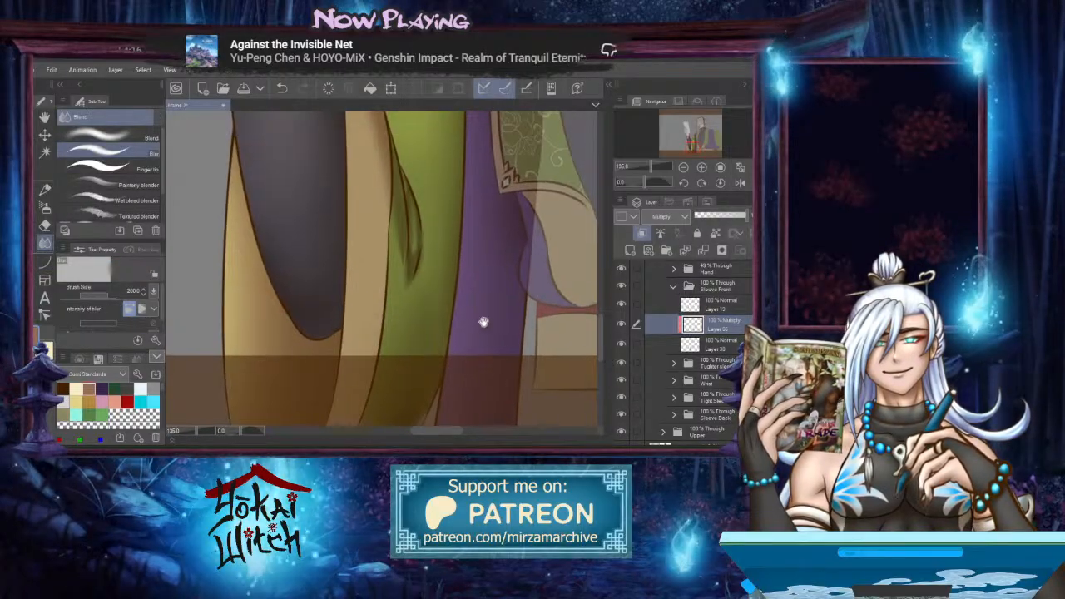
key(bracketleft)
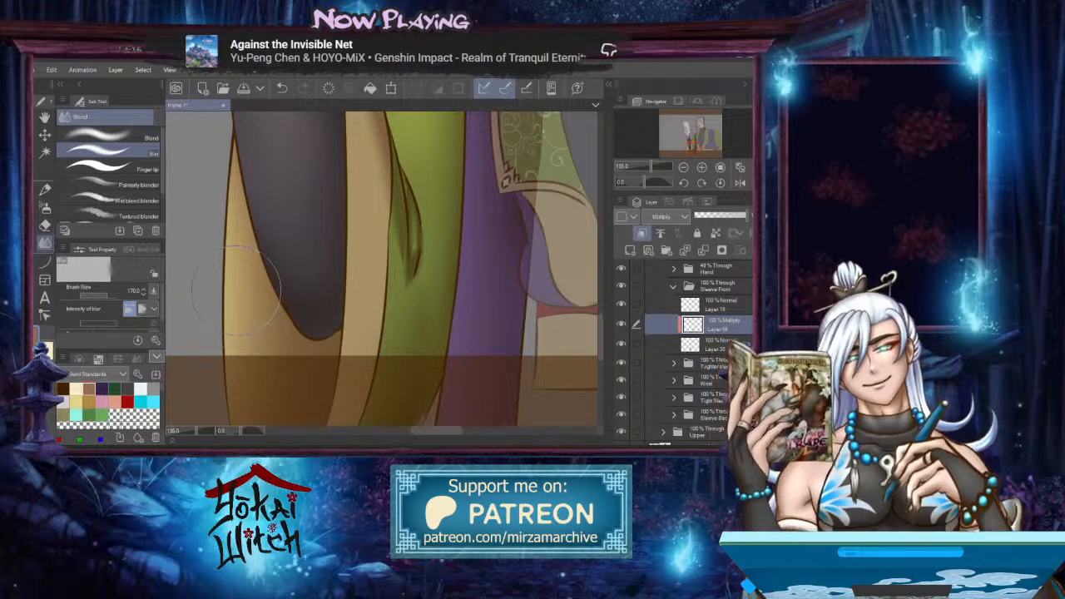
key(bracketleft)
key(bracketleft)
key(bracketleft)
key(bracketleft)
key(bracketleft)
drag(402, 259, 402, 342)
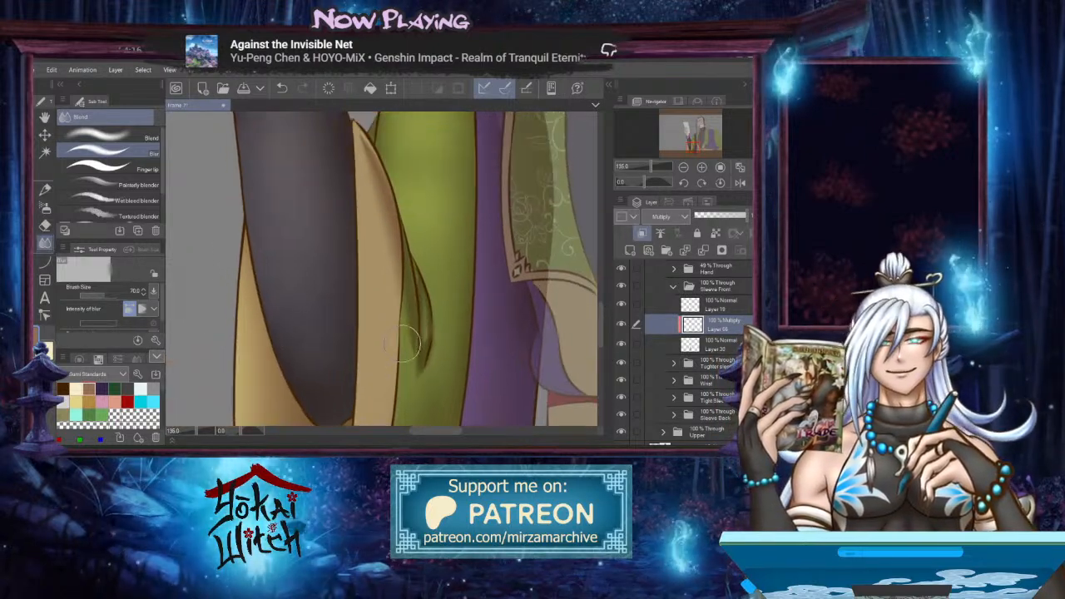
drag(366, 149, 370, 163)
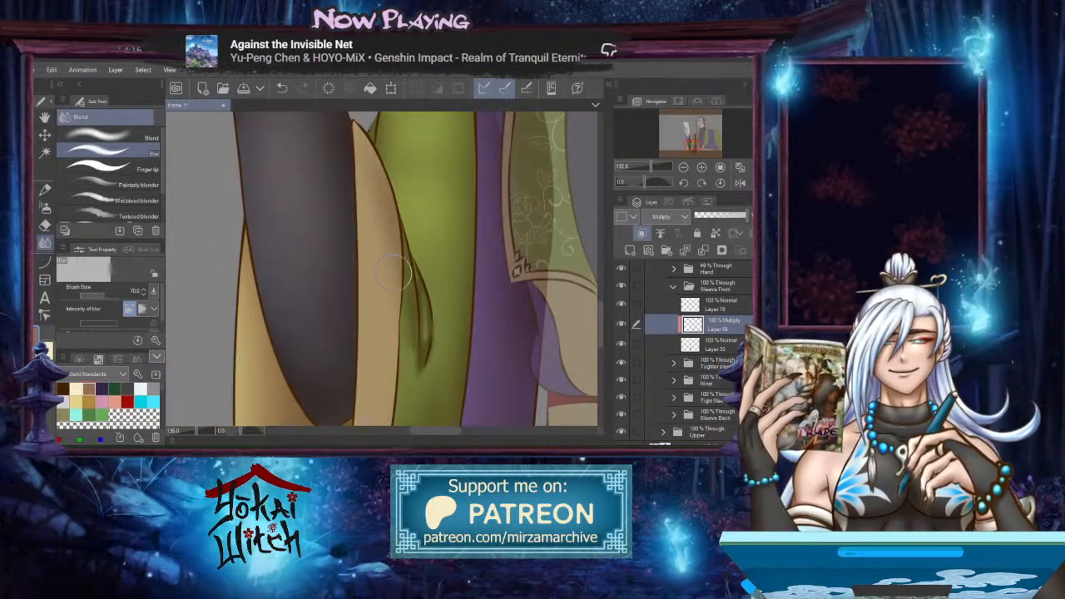
mouse_move(422, 362)
mouse_down()
mouse_move(432, 326)
mouse_move(419, 282)
mouse_move(433, 316)
mouse_move(421, 374)
mouse_move(412, 252)
mouse_move(430, 271)
mouse_up()
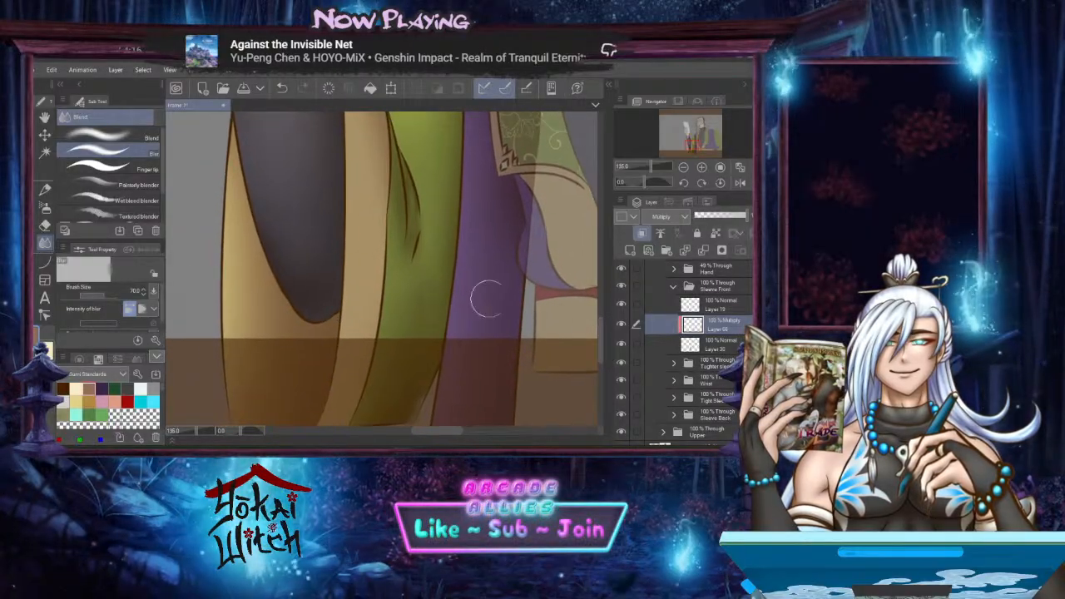
Smooth the shading at the lower end of the green sleeve with the Blur tool at size 70
scroll(475, 262, up, 3)
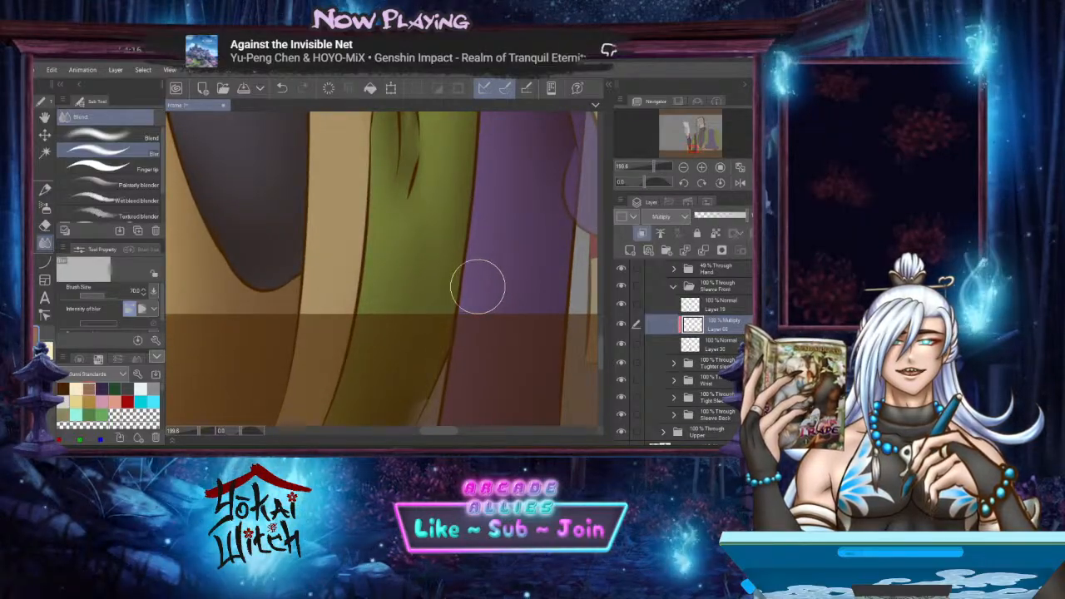
scroll(478, 287, down, 2)
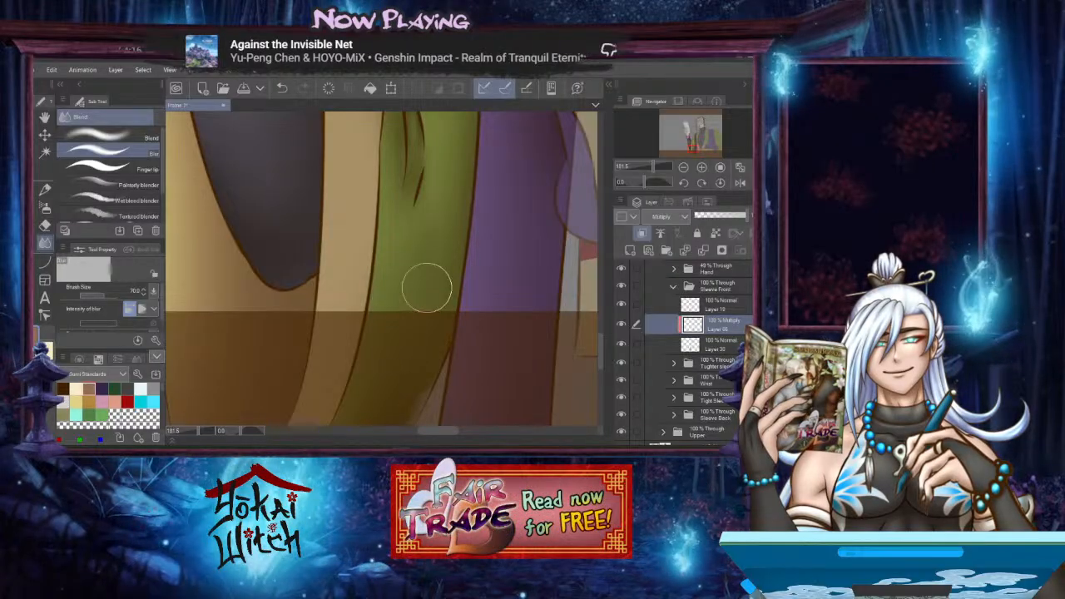
scroll(449, 328, up, 1)
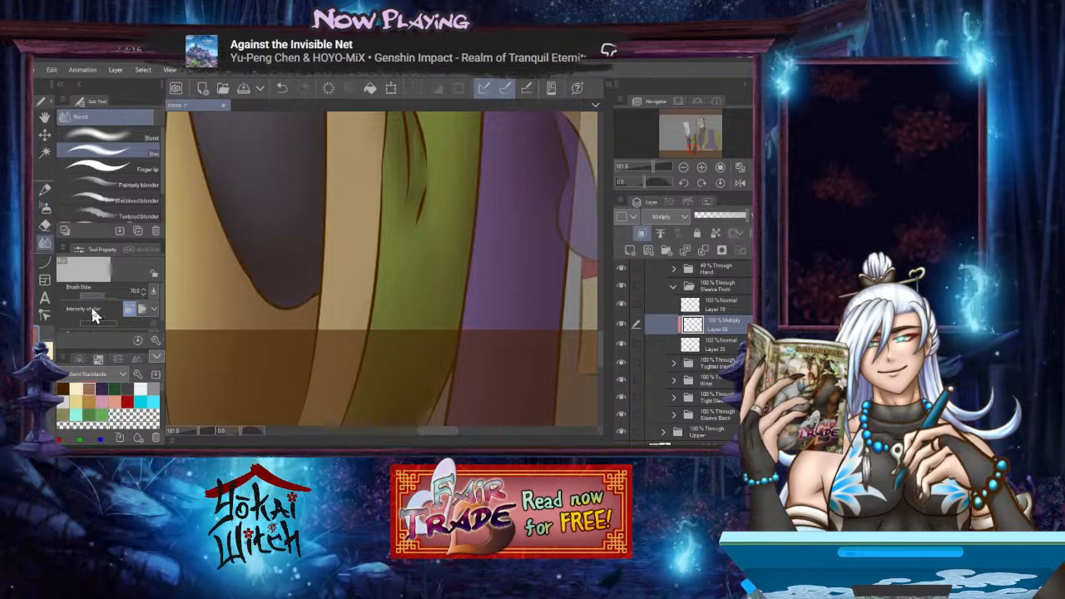
click(49, 208)
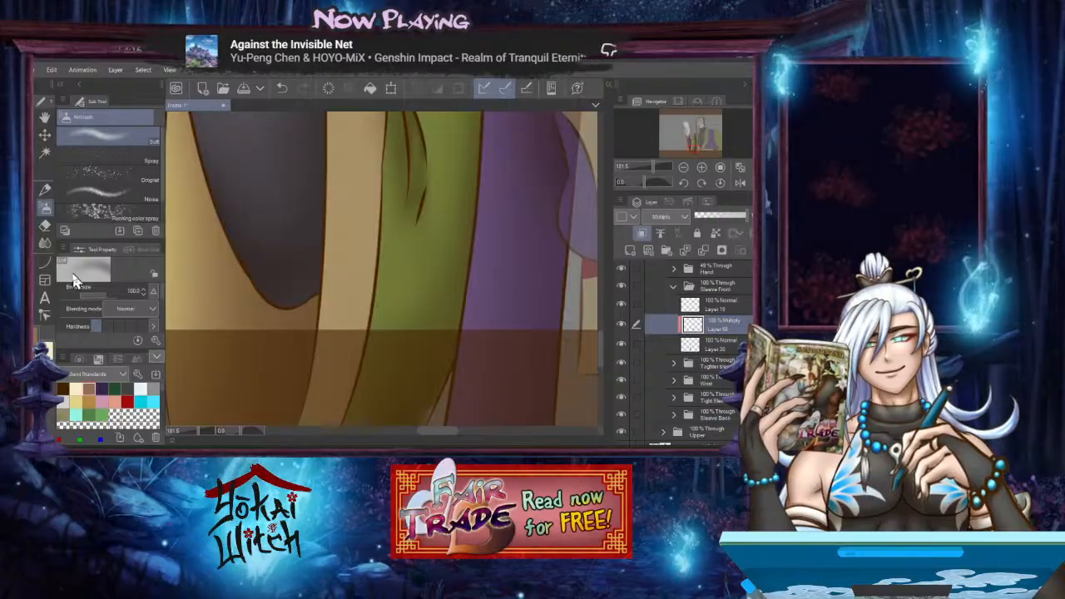
click(45, 242)
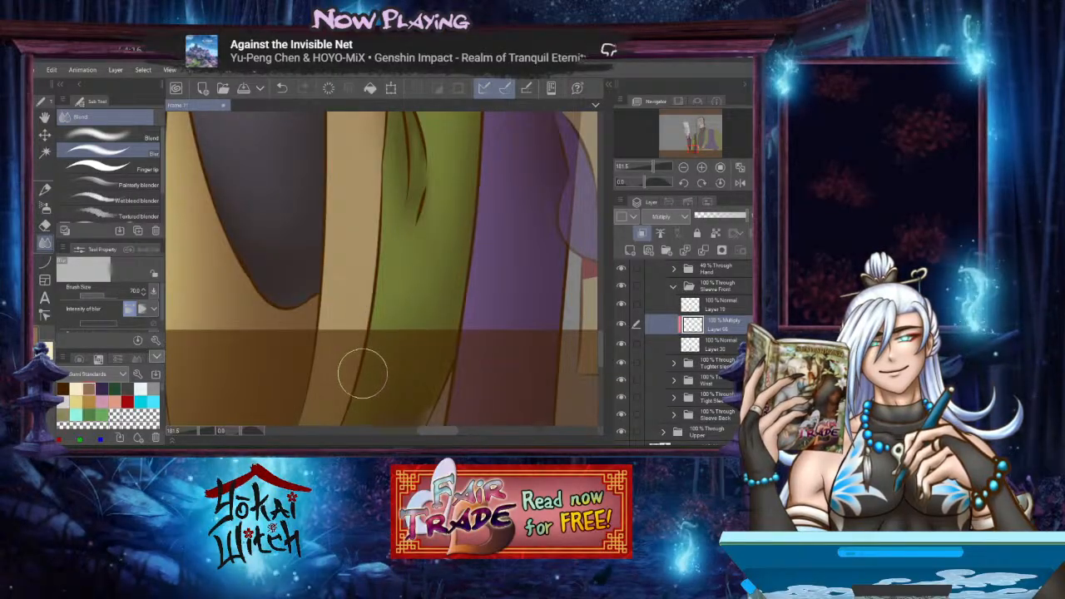
scroll(383, 370, down, 2)
scroll(419, 372, up, 2)
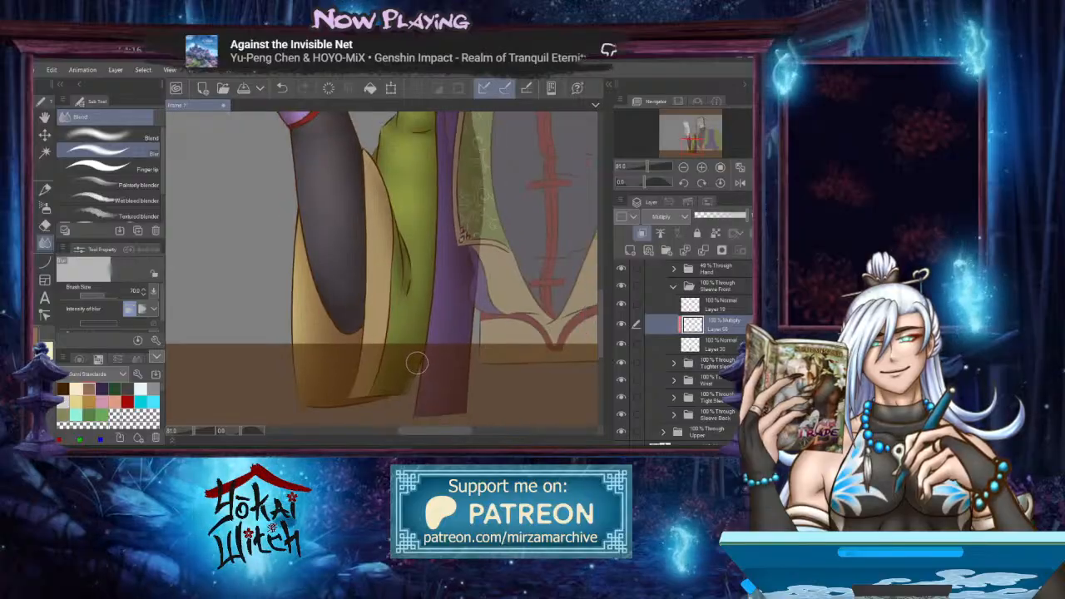
scroll(418, 343, up, 2)
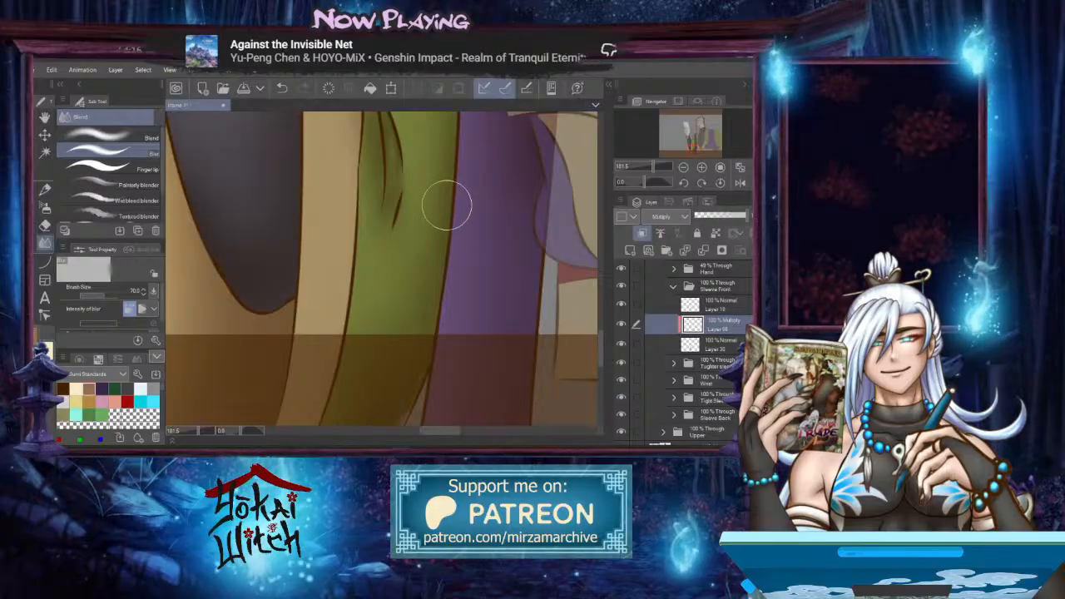
scroll(447, 205, down, 4)
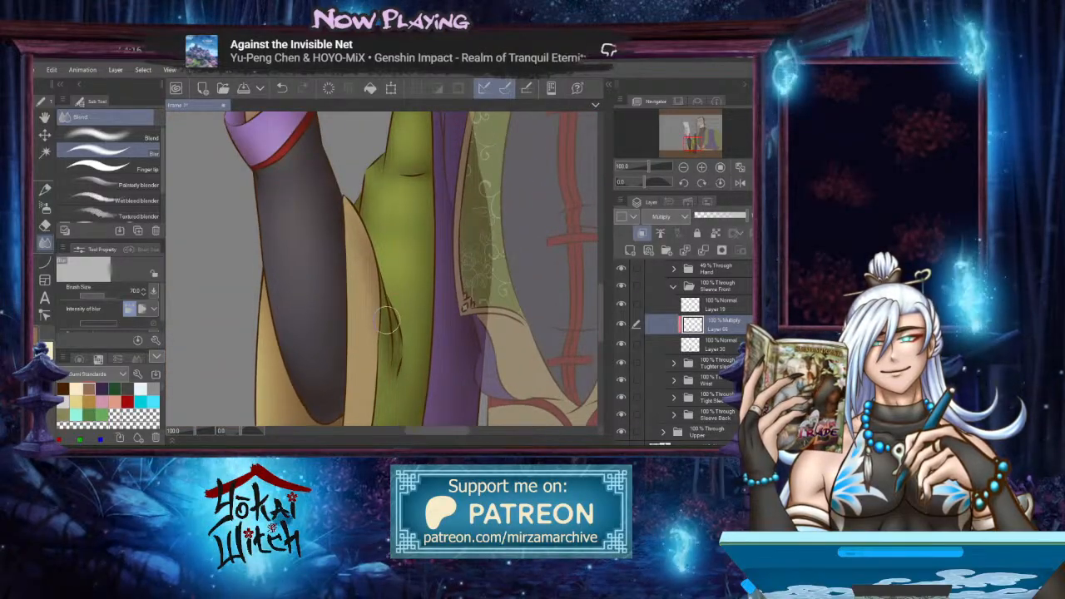
Add a new clipped layer above the green sleeve's Multiply shading layer and set its blending mode to Overlay
mouse_move(464, 249)
mouse_down()
mouse_move(468, 333)
mouse_move(436, 280)
mouse_up()
scroll(441, 241, down, 2)
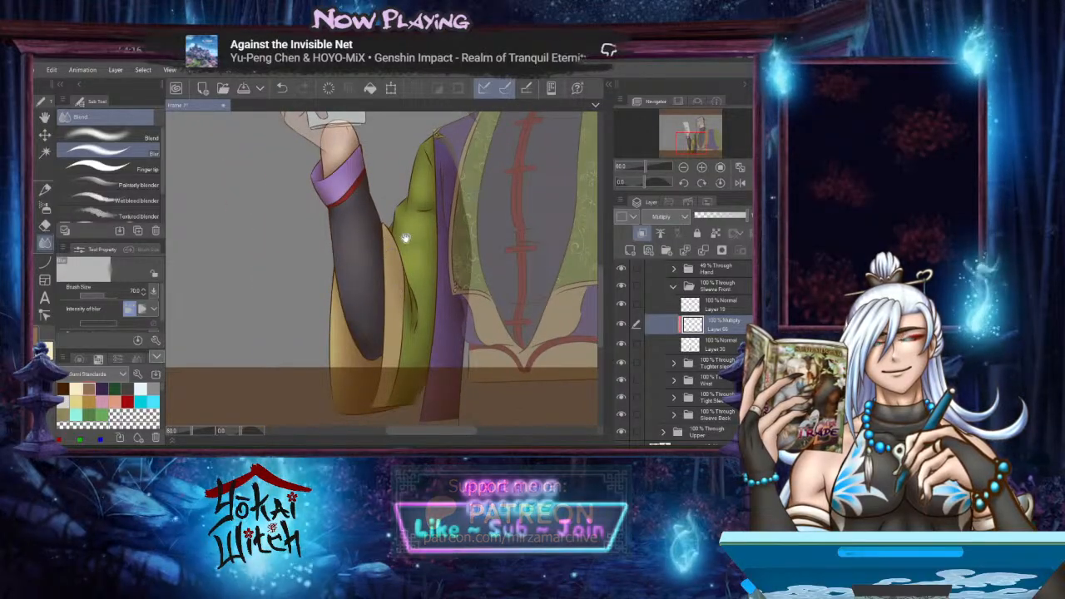
drag(405, 238, 379, 299)
scroll(378, 298, down, 1)
scroll(378, 299, up, 3)
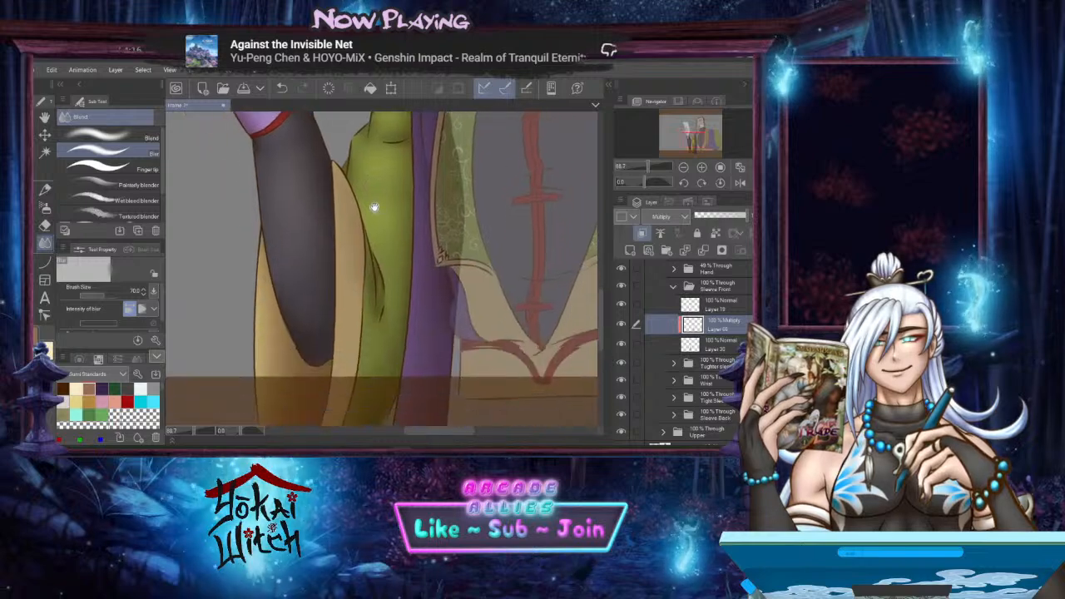
click(629, 256)
click(678, 217)
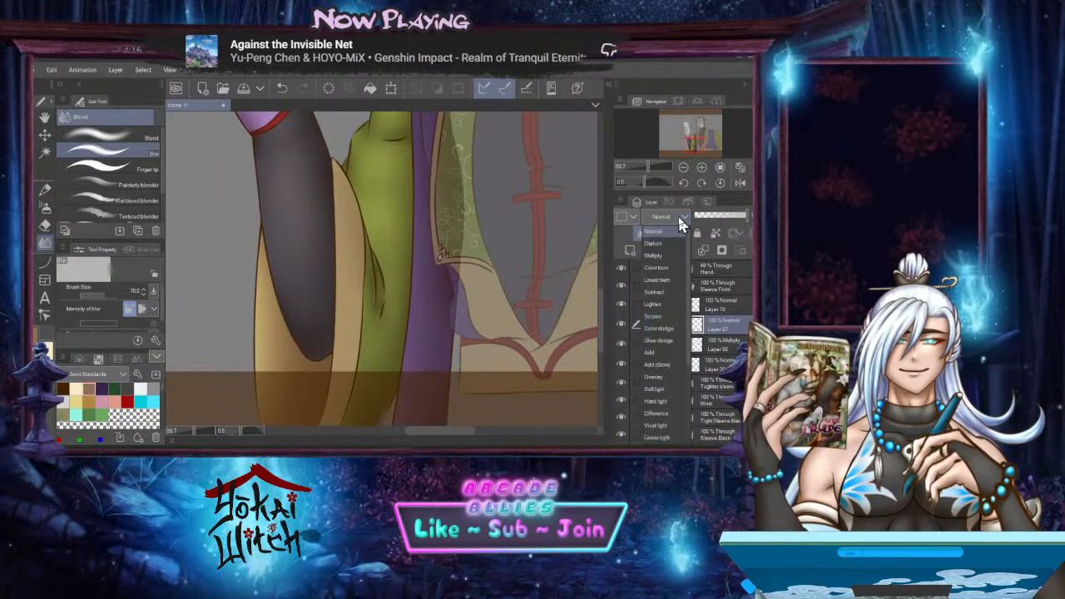
click(652, 378)
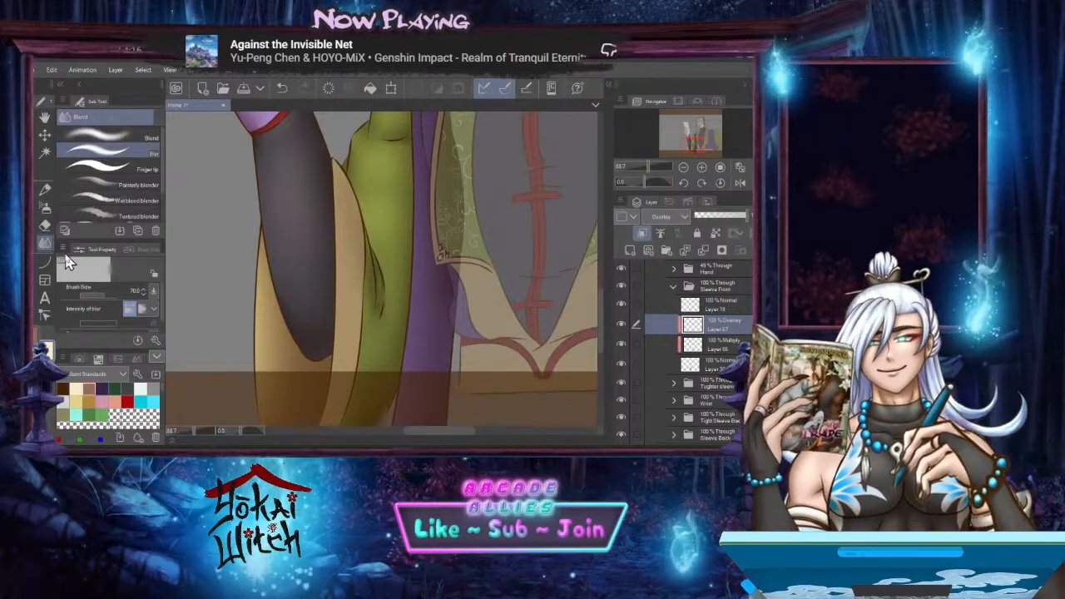
Highlight the yellow trim and adjoining green sleeve beside the fold with the Soft airbrush at size 100, redoing the first stroke
click(45, 213)
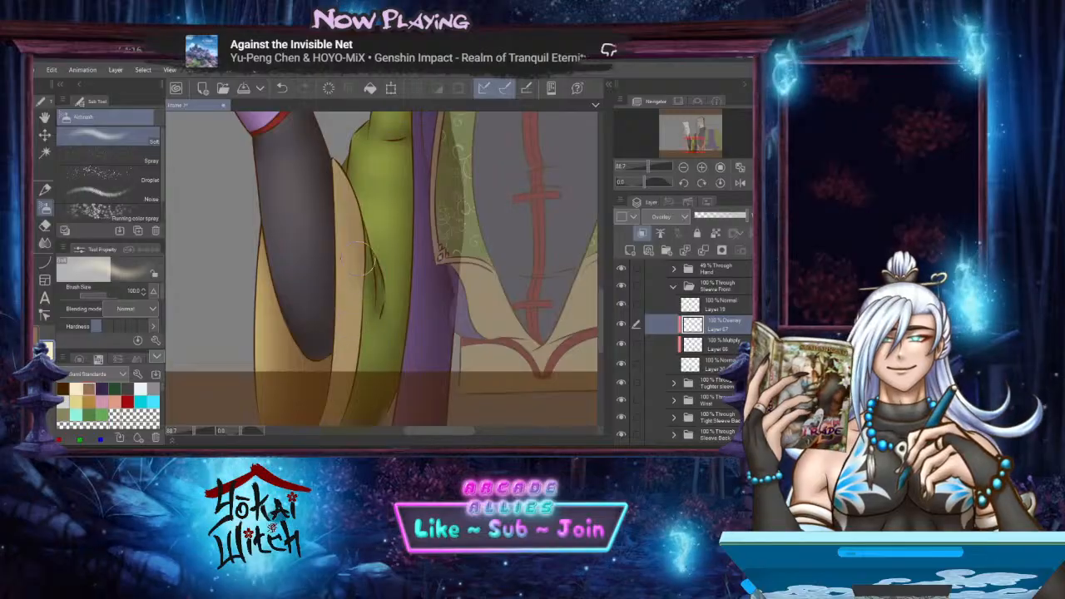
drag(350, 264, 359, 353)
key(ctrl+z)
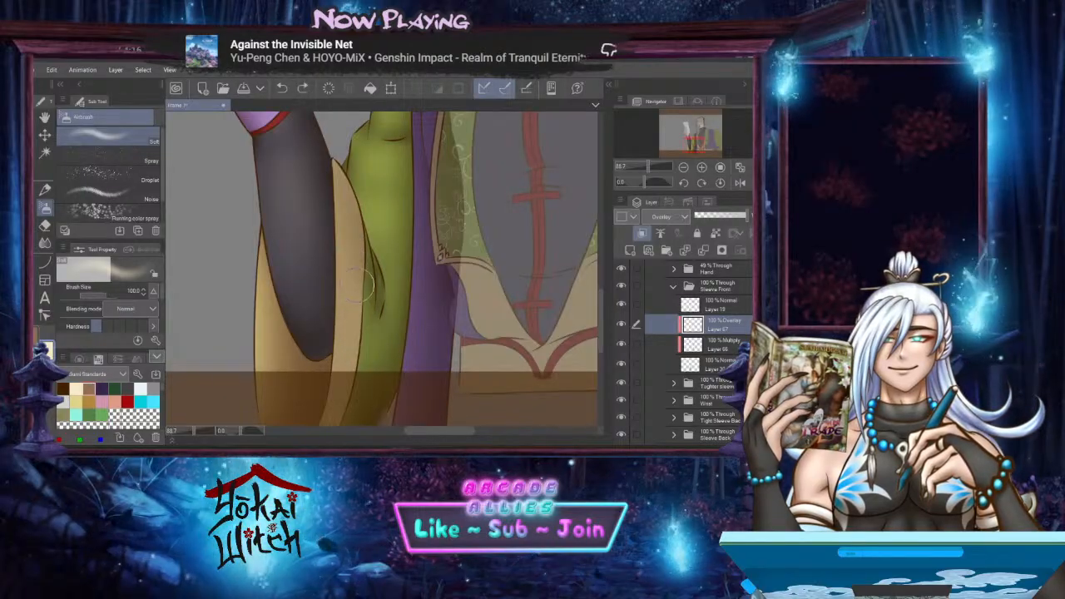
drag(357, 283, 358, 365)
Blend the highlights on the yellow trim and green sleeve beside the fold with the Blur tool, enlarging it to size 120
click(46, 262)
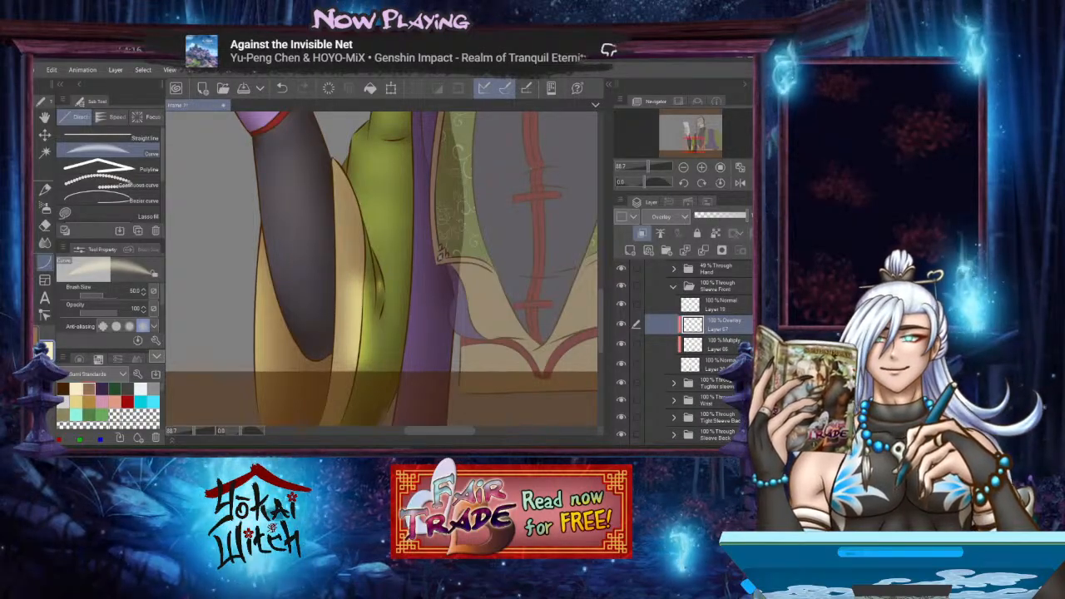
click(45, 243)
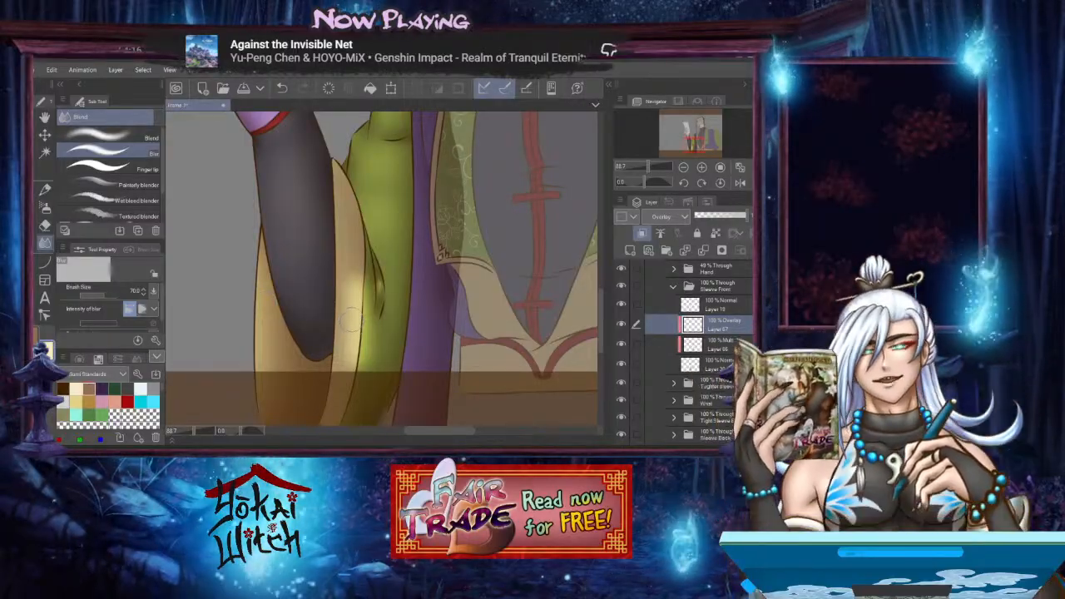
drag(353, 290, 353, 380)
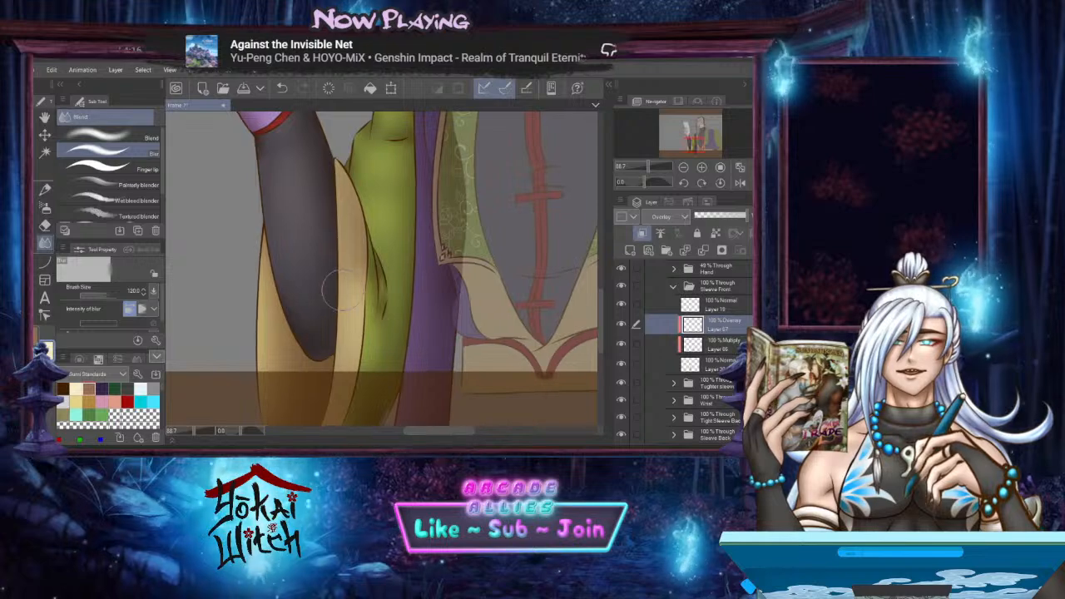
drag(358, 304, 379, 331)
mouse_move(386, 290)
mouse_down()
mouse_move(373, 361)
mouse_move(367, 257)
mouse_up()
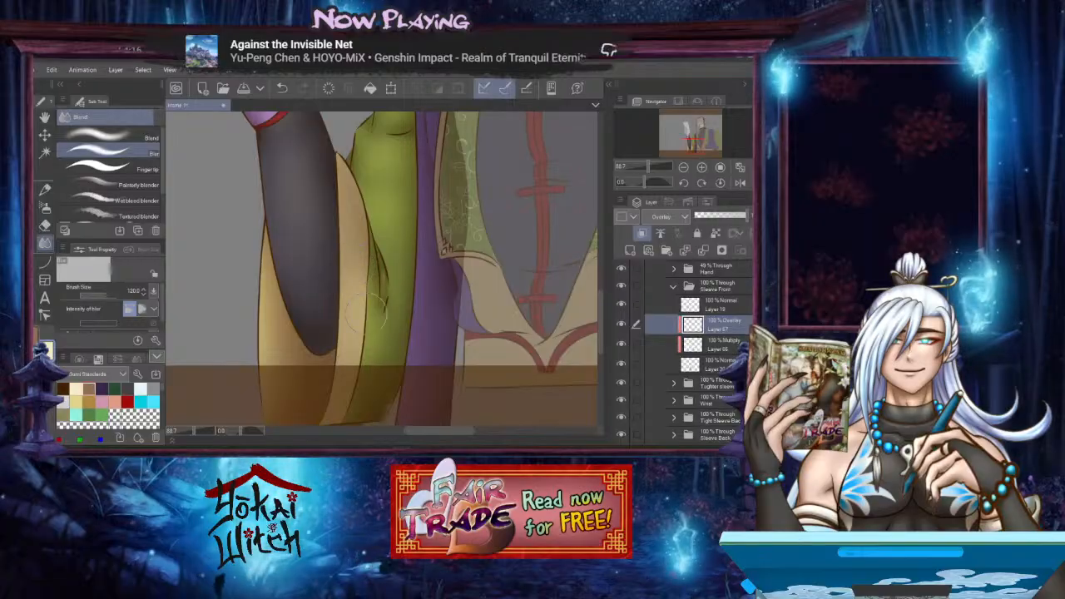
drag(379, 306, 380, 337)
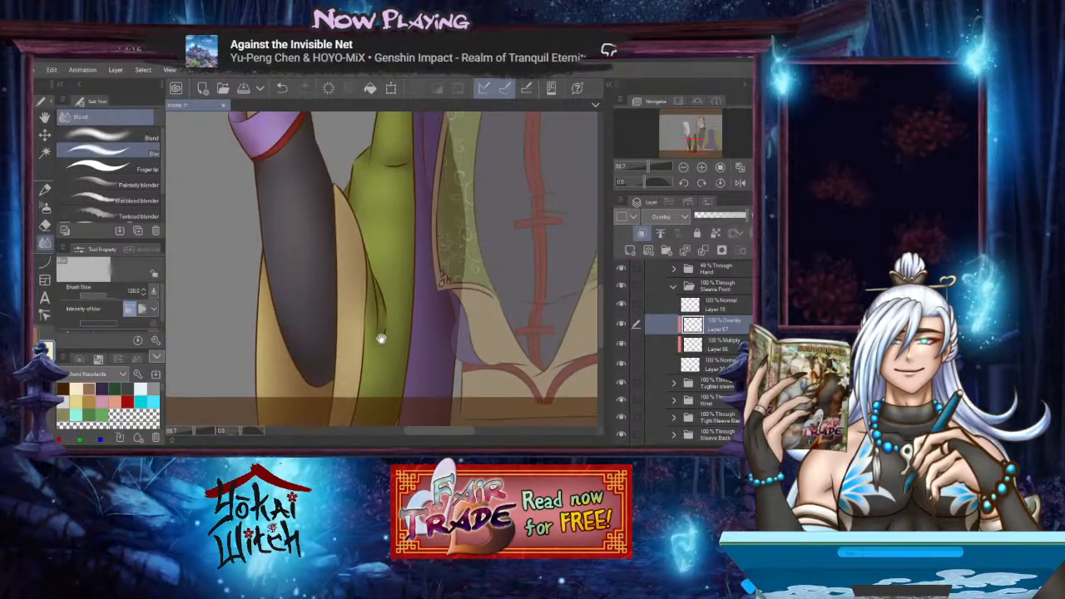
Airbrush a size 100 highlight down the upper part of the yellow trim and soften it with the Blur tool at size 120
click(45, 207)
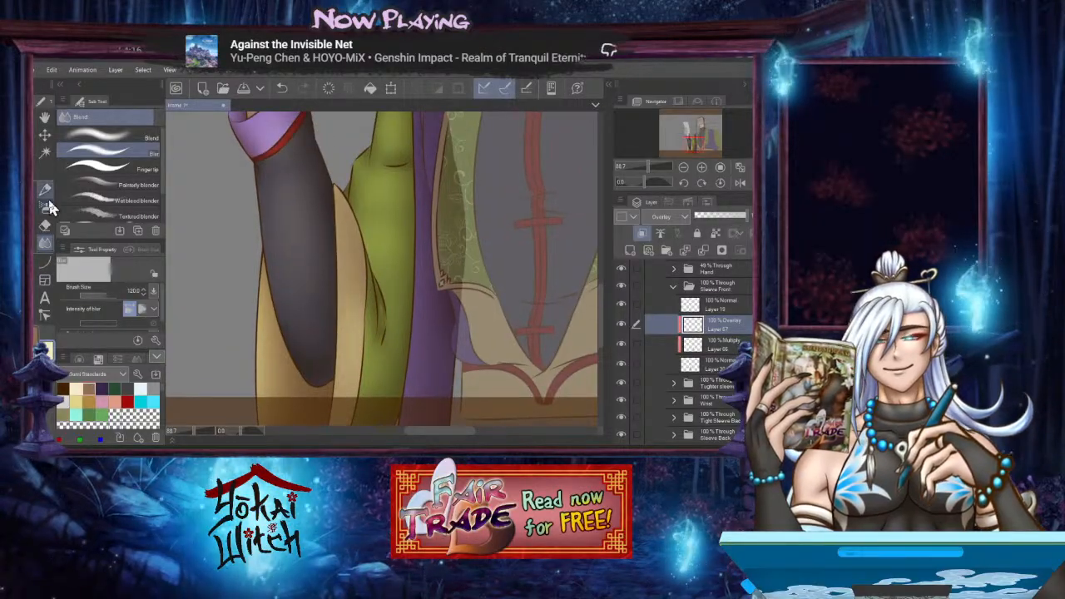
mouse_move(349, 249)
mouse_down()
mouse_move(359, 321)
mouse_move(327, 324)
mouse_up()
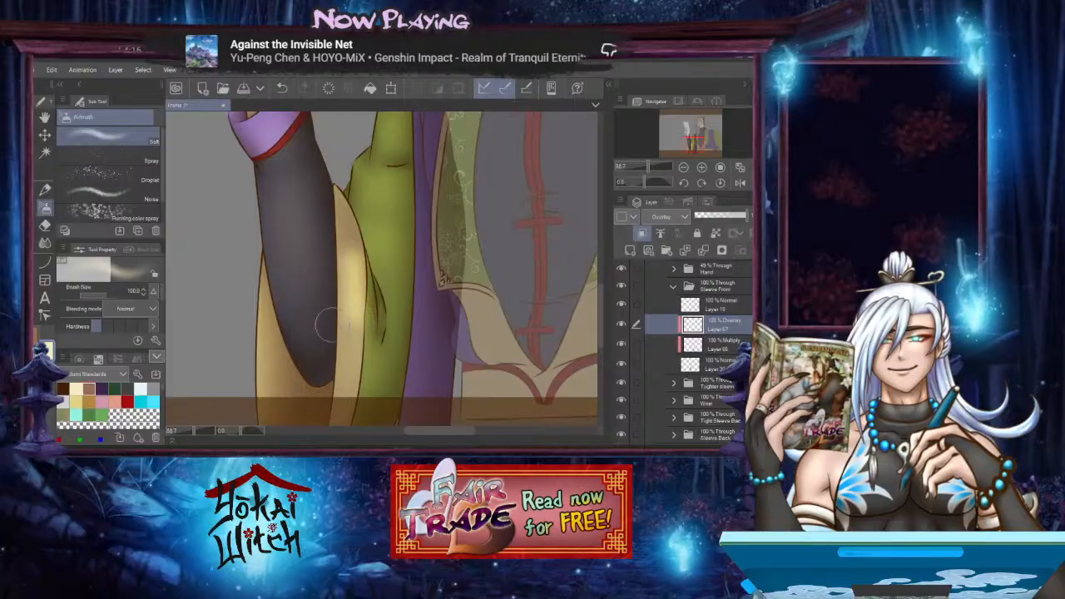
click(45, 242)
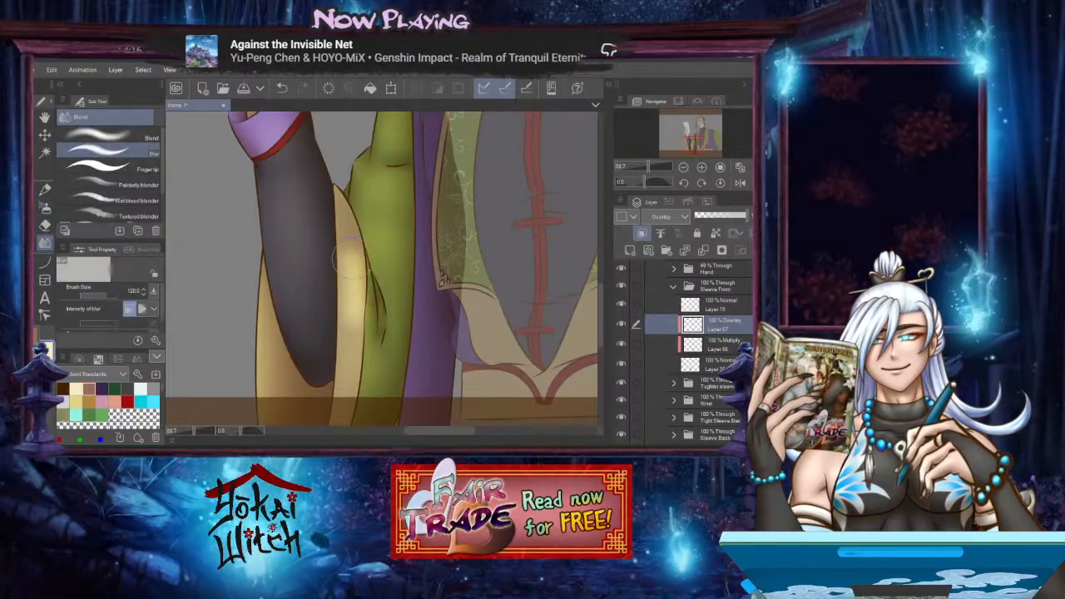
drag(354, 306, 354, 257)
drag(323, 306, 328, 296)
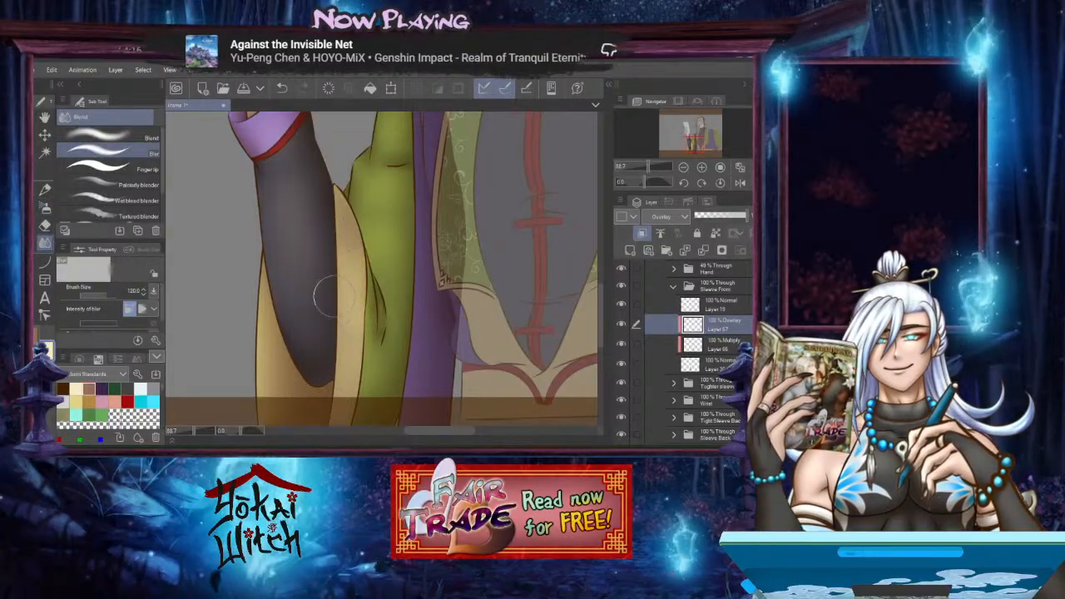
mouse_move(353, 349)
mouse_down()
mouse_move(336, 268)
mouse_move(364, 343)
mouse_up()
mouse_move(354, 287)
mouse_down()
mouse_move(364, 341)
mouse_move(340, 364)
mouse_move(318, 235)
mouse_move(344, 278)
mouse_move(353, 268)
mouse_up()
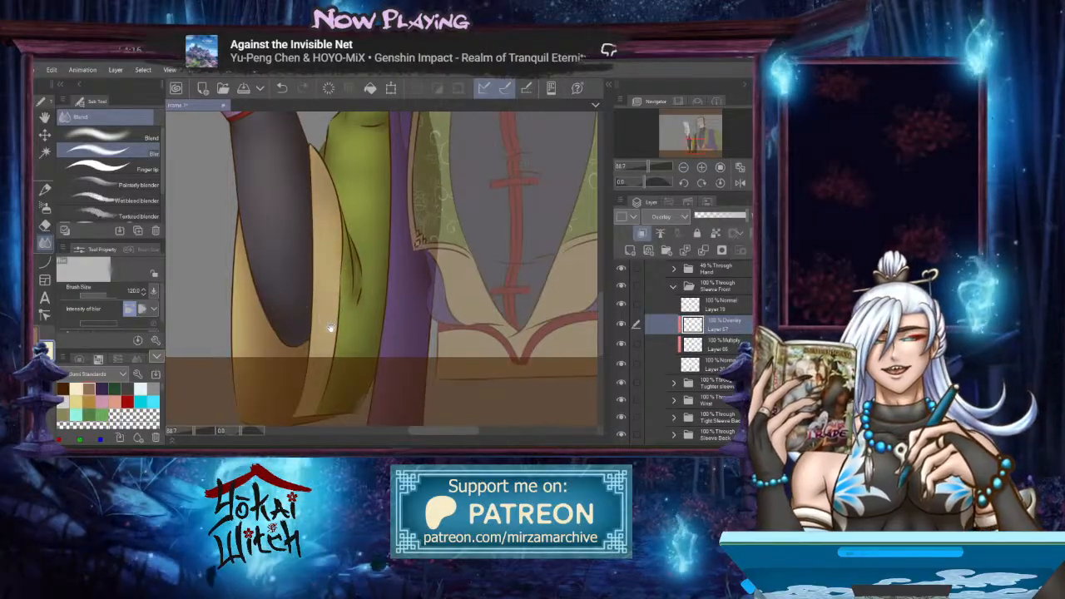
Draw a curved Overlay highlight inside the green sleeve's fold using the Curve tool with a reduced brush size
mouse_move(330, 328)
mouse_down()
mouse_move(327, 319)
mouse_move(322, 330)
mouse_up()
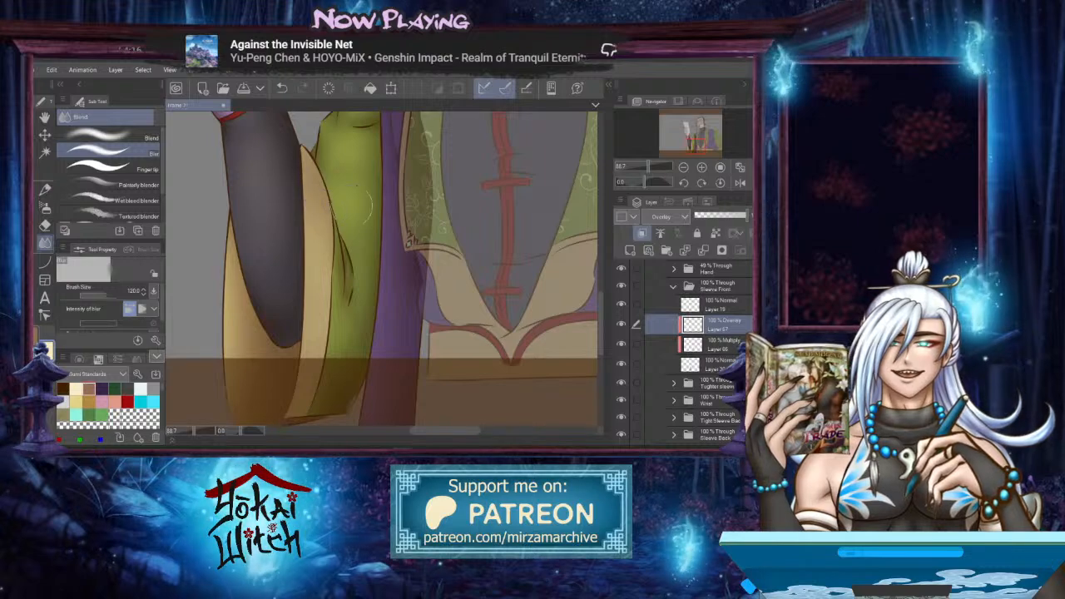
mouse_move(345, 302)
mouse_down()
mouse_move(350, 288)
mouse_move(371, 313)
mouse_up()
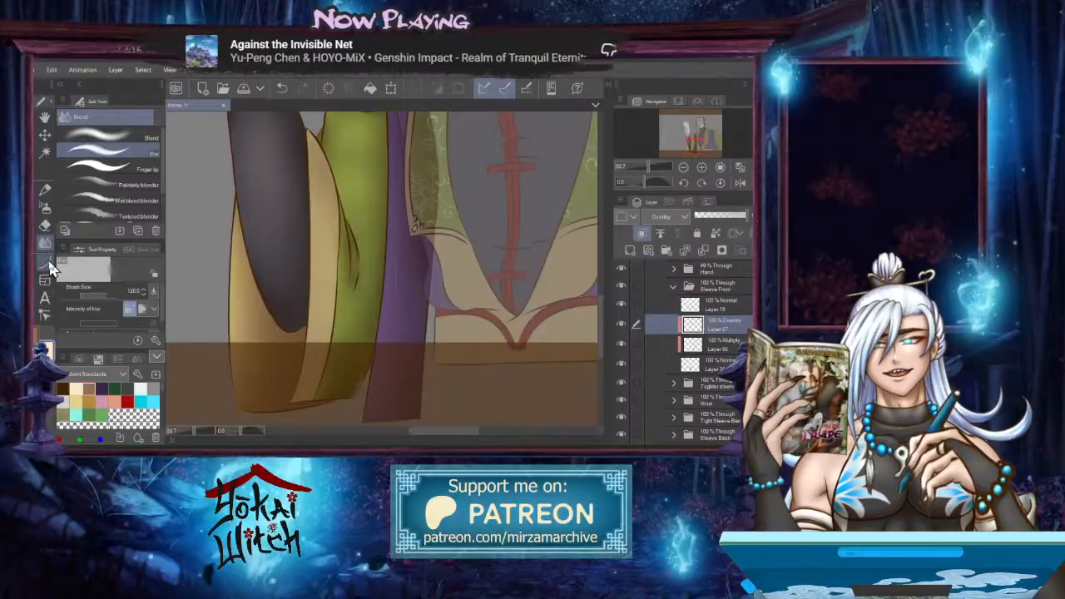
click(46, 262)
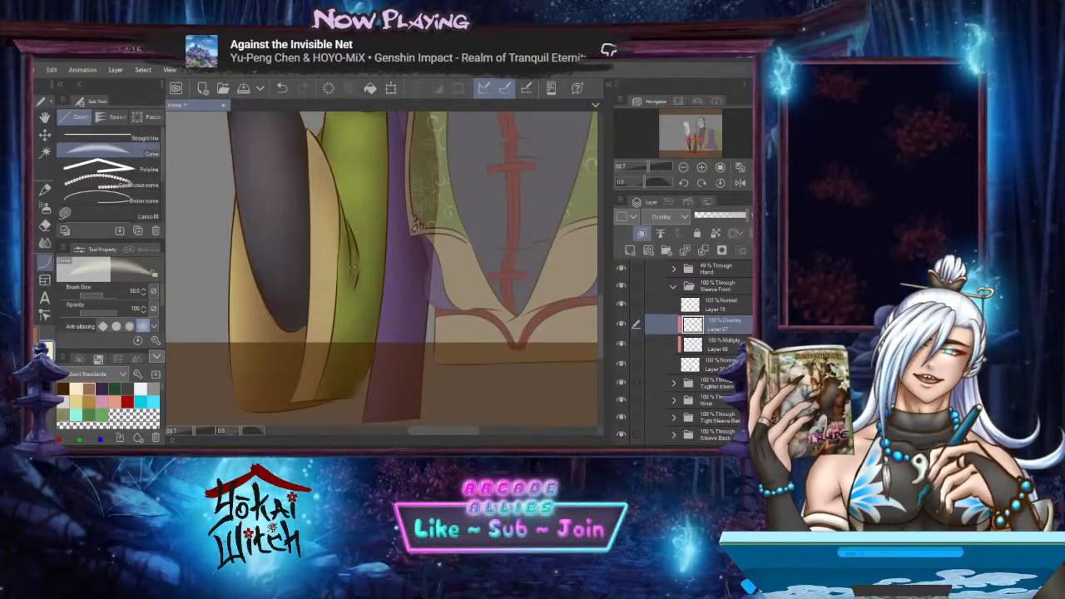
scroll(352, 266, up, 3)
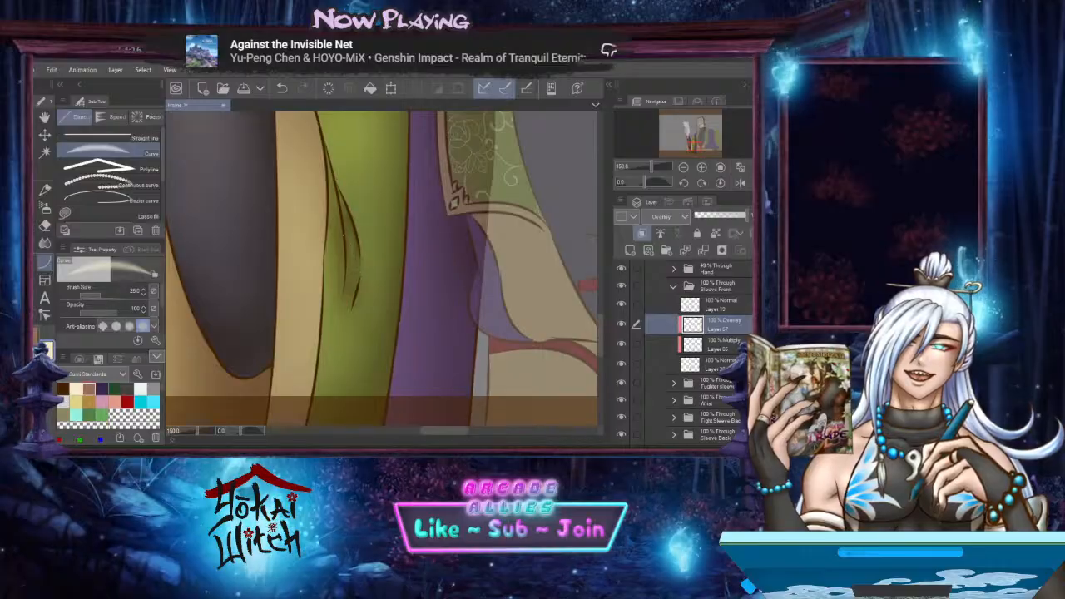
drag(344, 228, 348, 255)
click(350, 268)
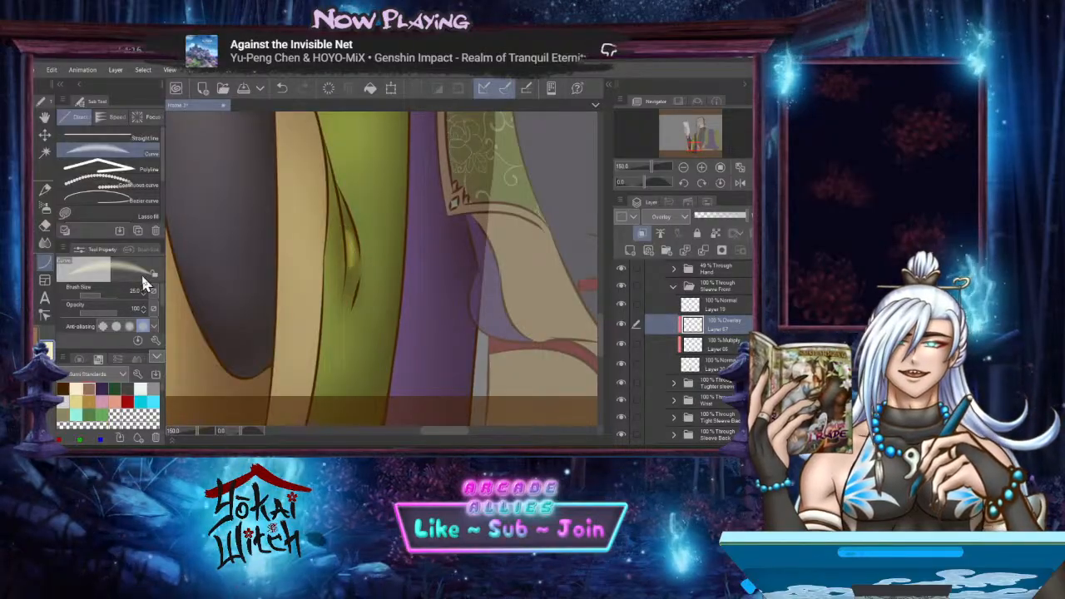
Soften the curved highlight inside the green sleeve's fold with the Blur tool at size 120
click(45, 243)
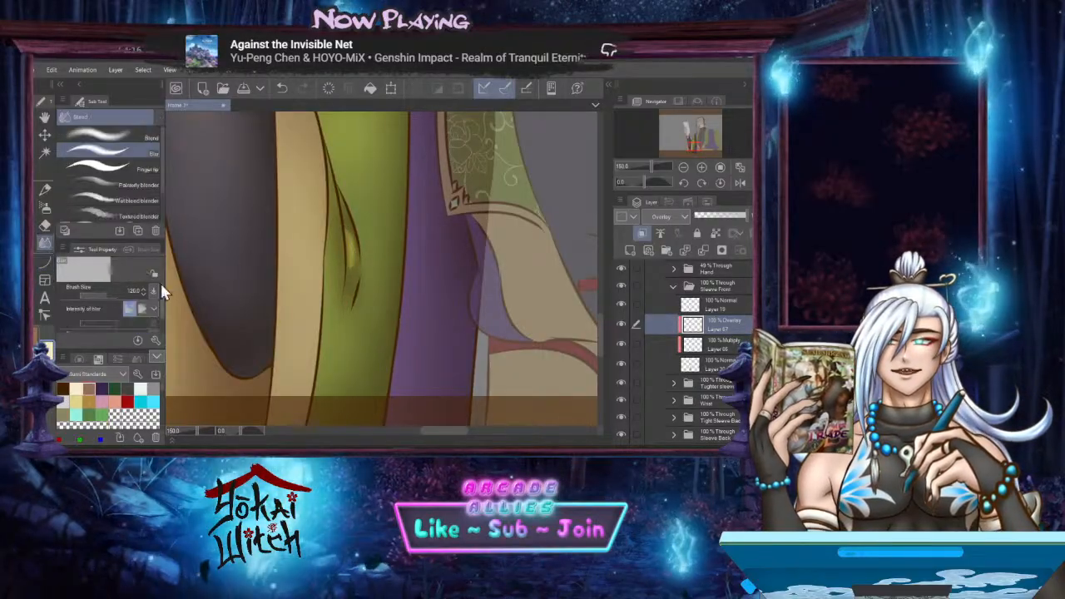
mouse_move(340, 255)
mouse_down()
mouse_move(345, 217)
mouse_move(348, 289)
mouse_move(330, 318)
mouse_up()
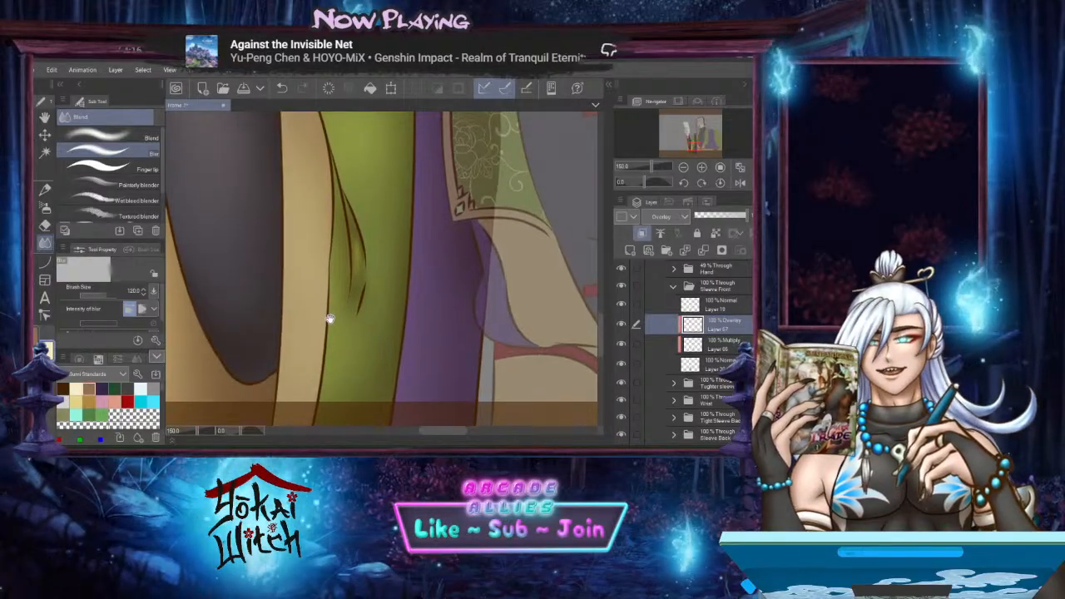
scroll(331, 312, down, 1)
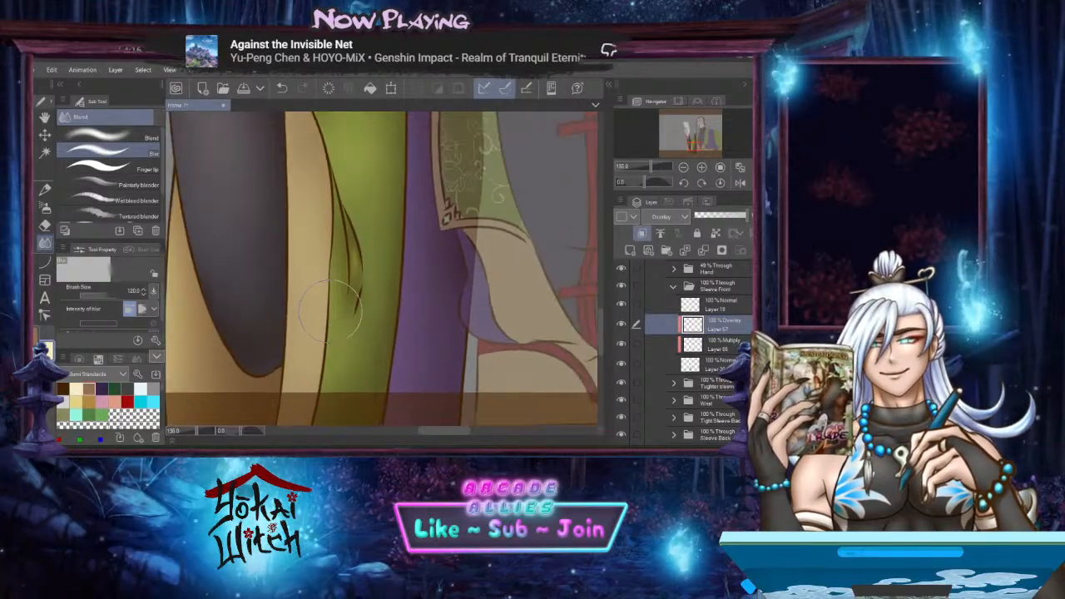
drag(329, 322, 336, 366)
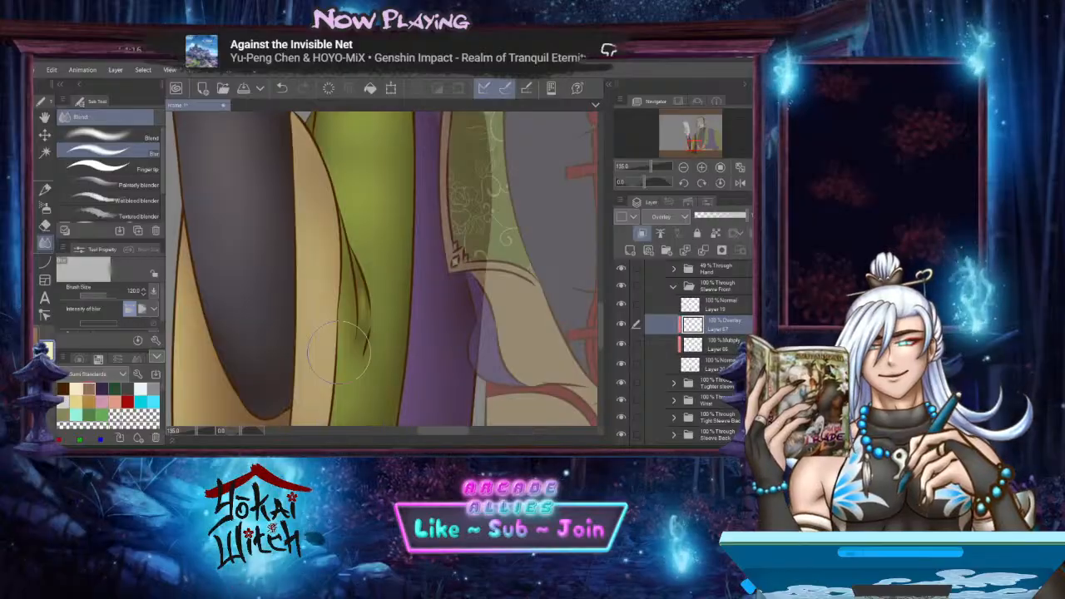
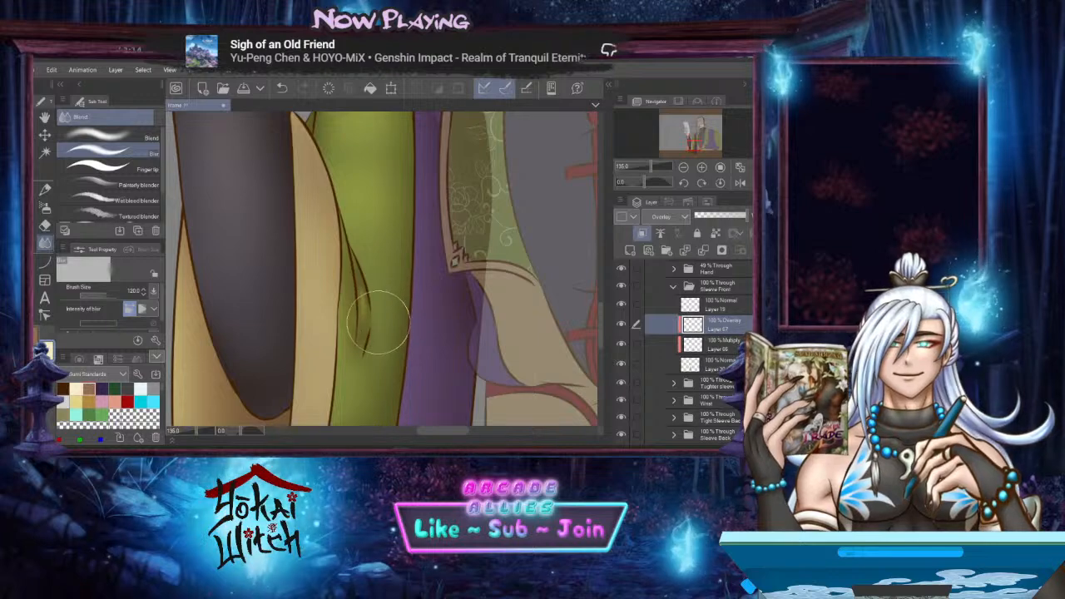
scroll(378, 322, down, 1)
scroll(378, 323, up, 1)
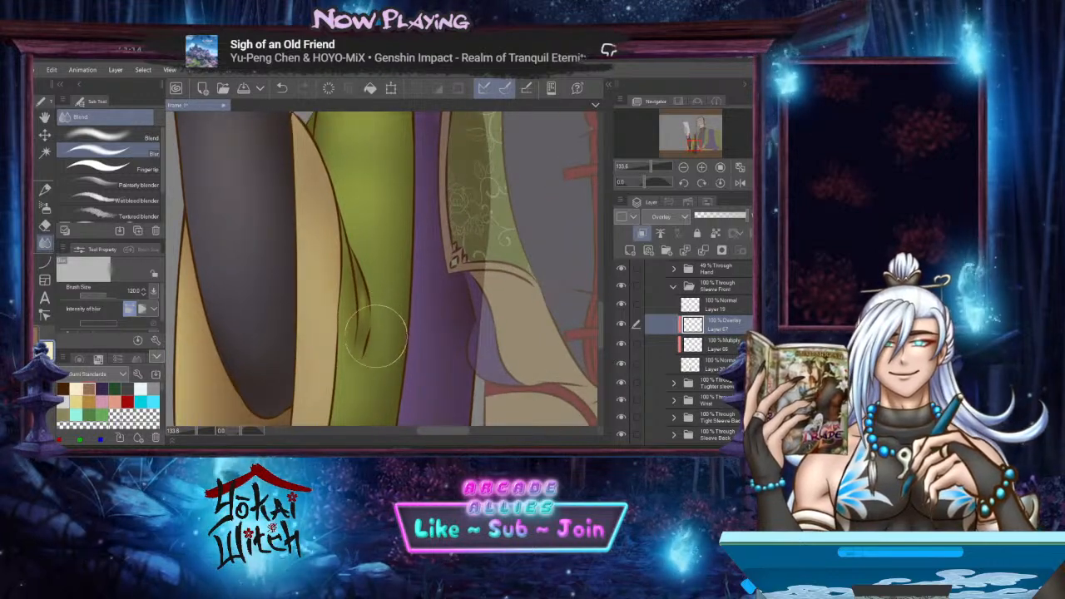
Collapse the Sleeve Front folder, restore the Hand folder to 100% opacity and expand it
drag(369, 322, 445, 371)
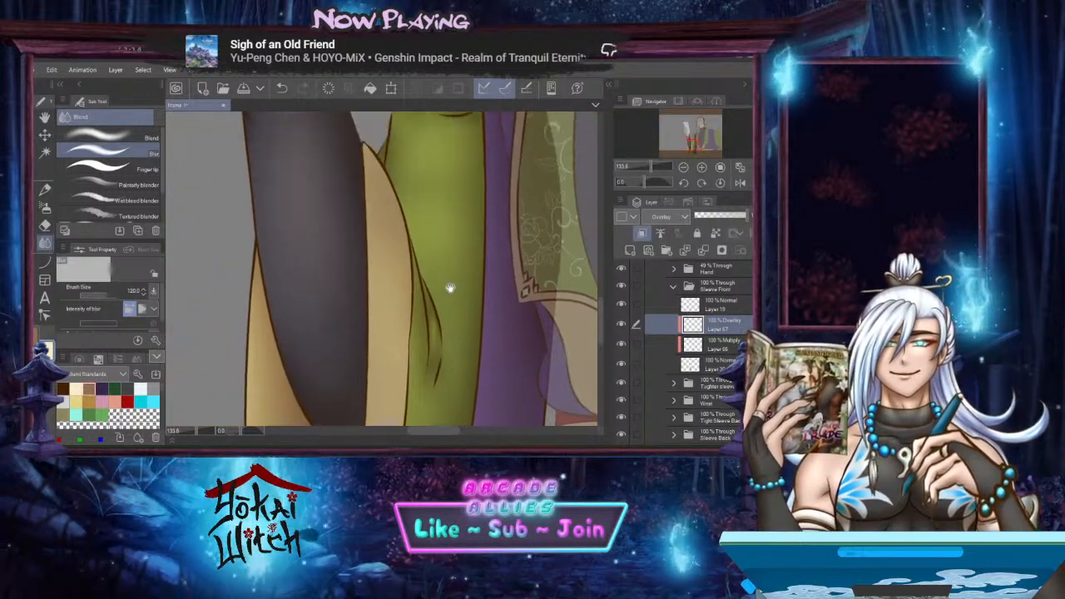
mouse_move(440, 297)
mouse_down()
mouse_move(399, 316)
mouse_move(395, 350)
mouse_move(399, 319)
mouse_move(426, 306)
mouse_up()
scroll(396, 347, down, 3)
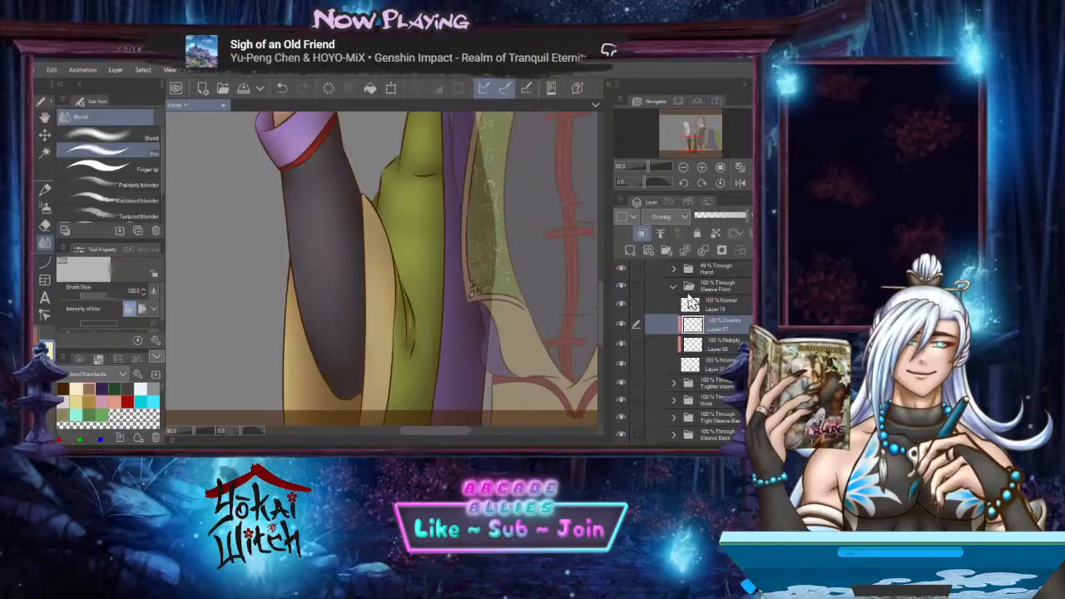
click(676, 293)
scroll(717, 322, up, 3)
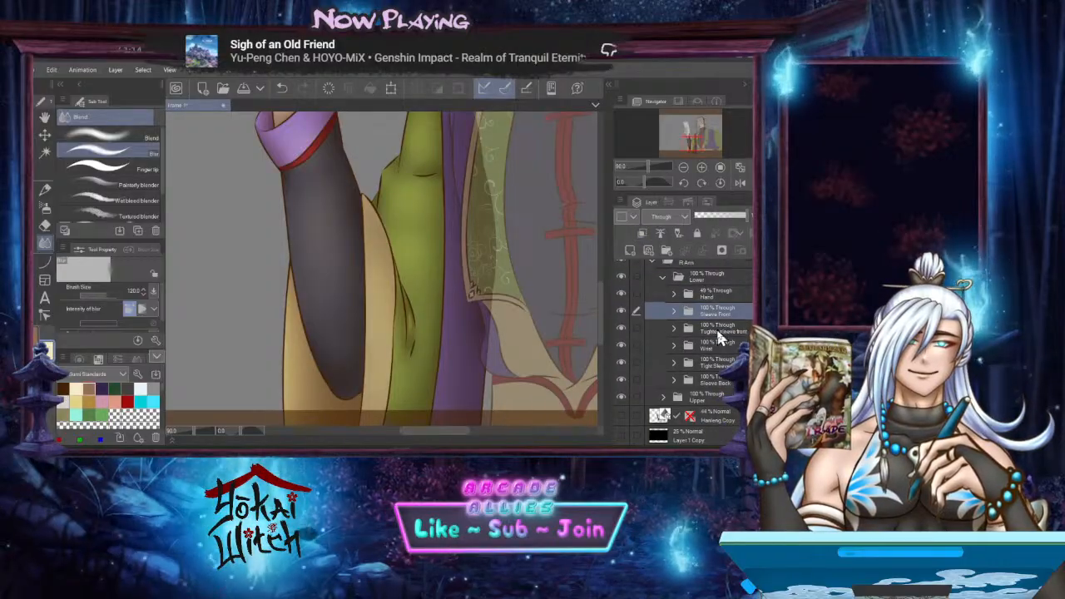
click(709, 332)
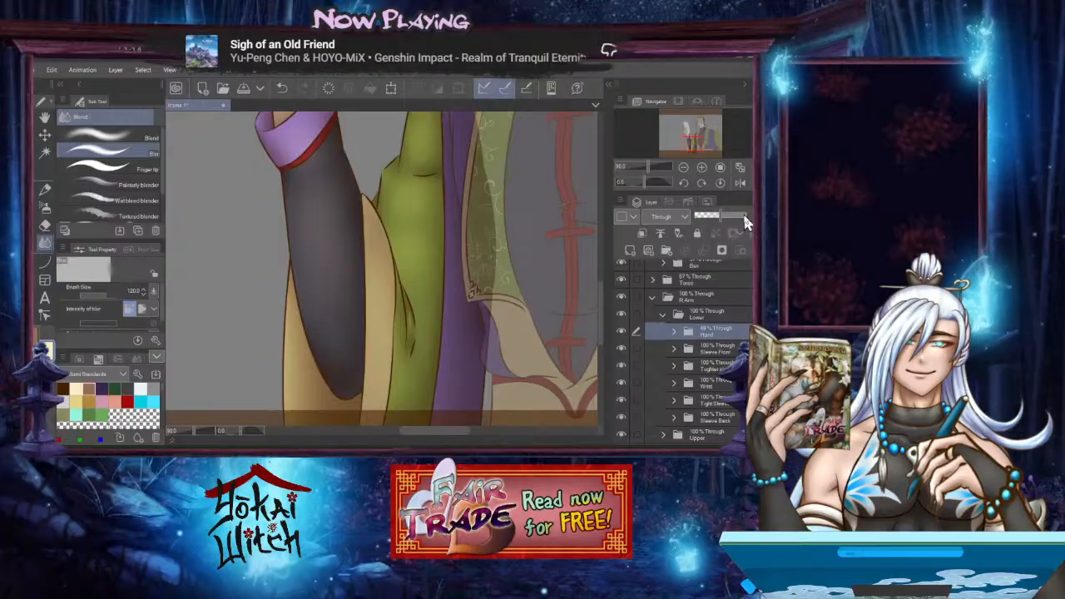
click(745, 216)
click(674, 332)
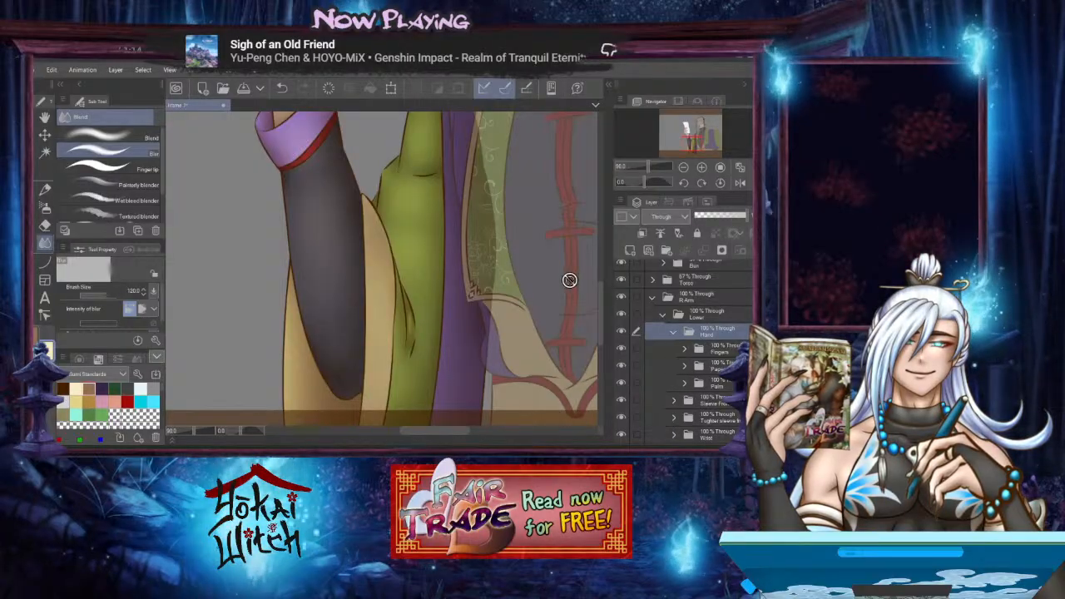
Lower the opacity of the Fingers and Paper folders together to 57% so the palm beneath can be painted
drag(377, 210, 472, 432)
click(717, 366)
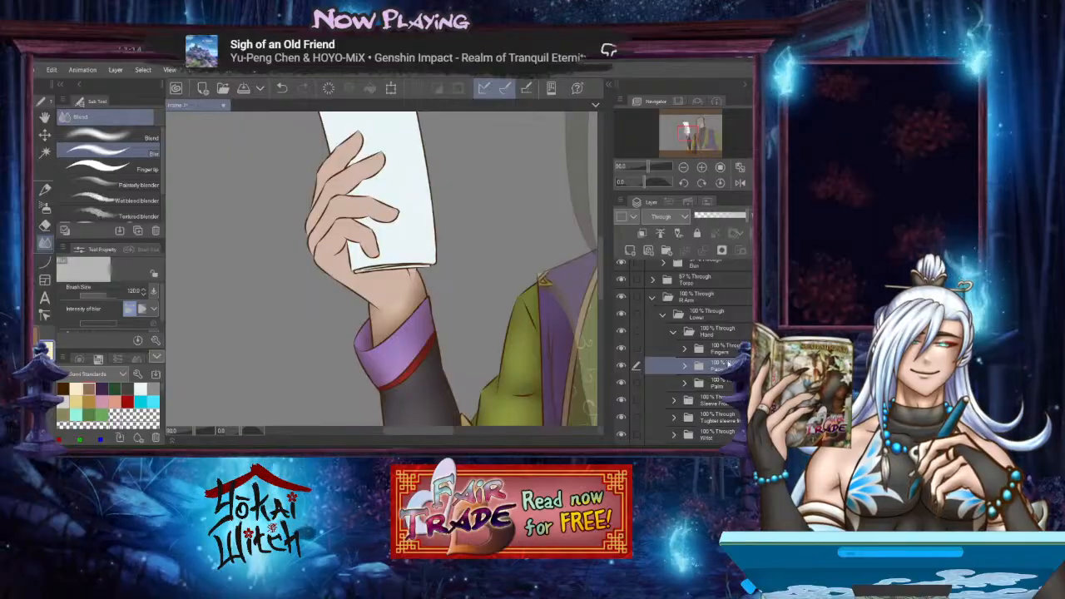
ctrl+click(723, 348)
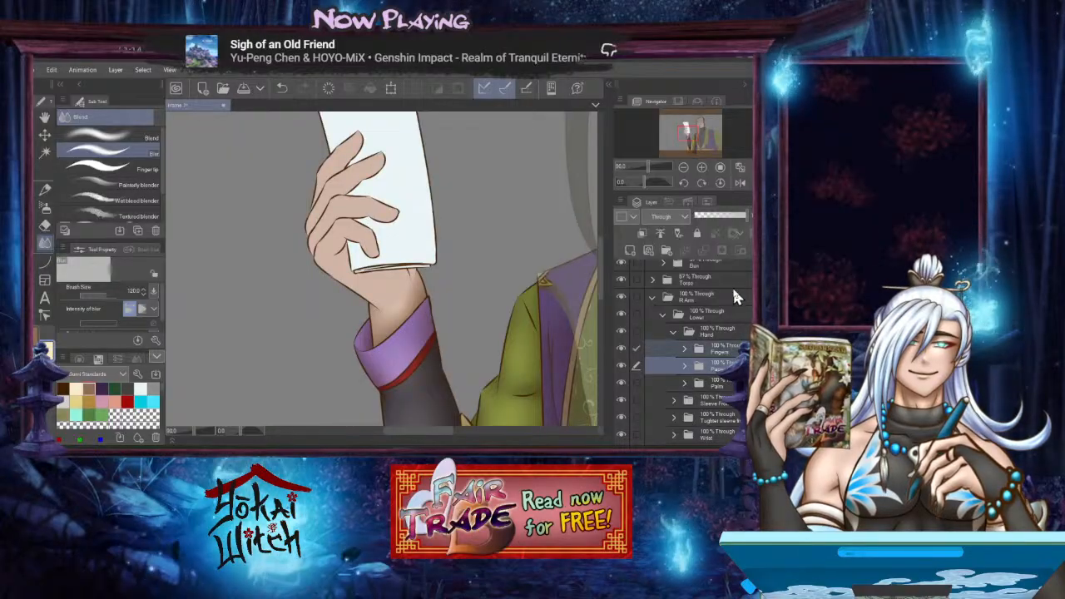
click(725, 217)
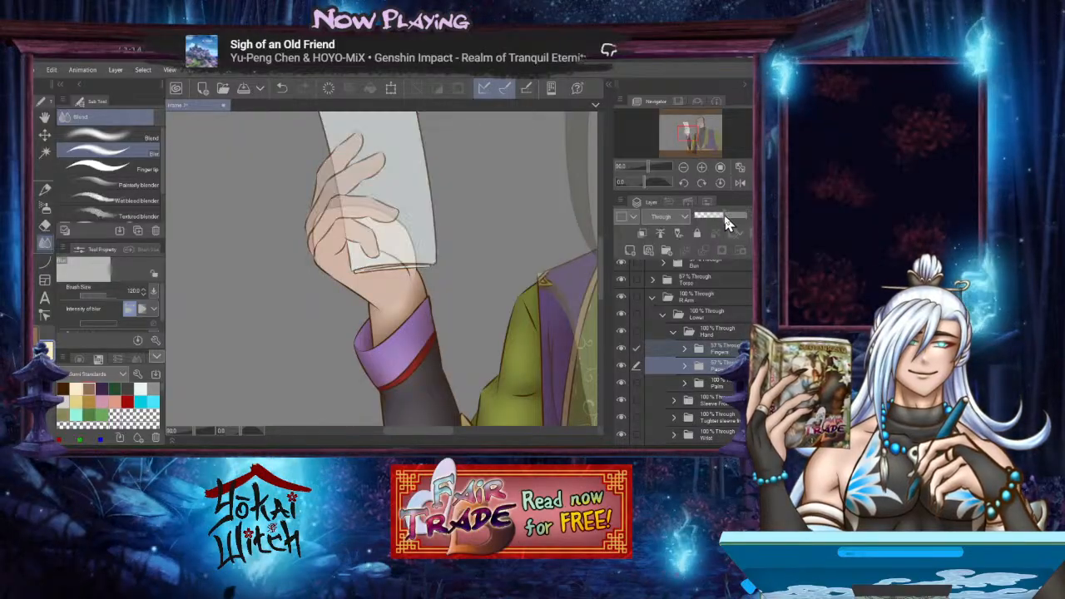
Add a clipped Multiply layer above the base colour layer in the Palm folder
click(685, 383)
click(722, 421)
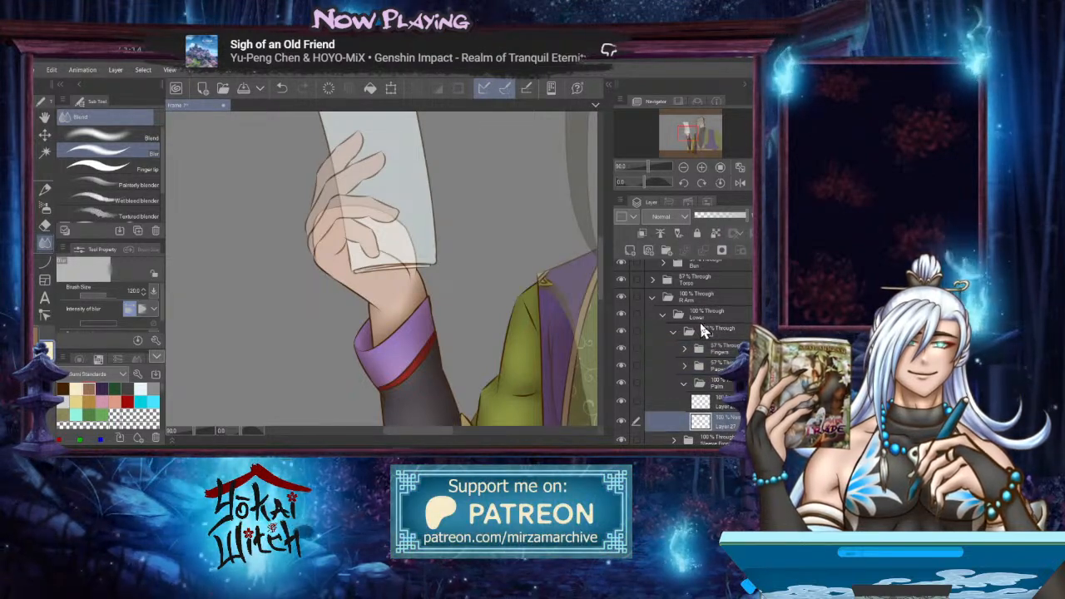
click(641, 234)
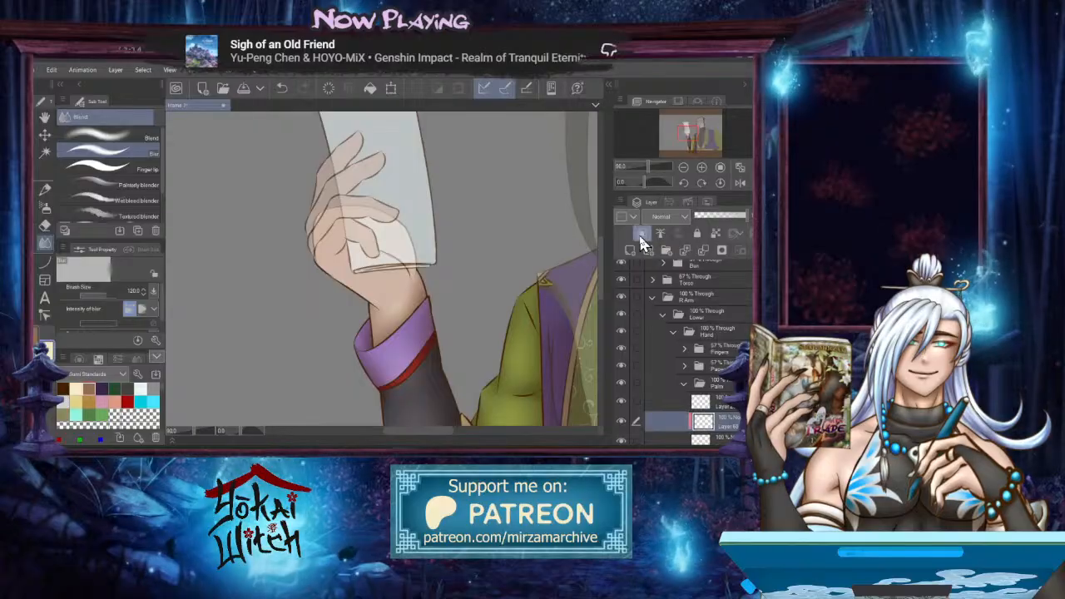
click(671, 216)
click(661, 256)
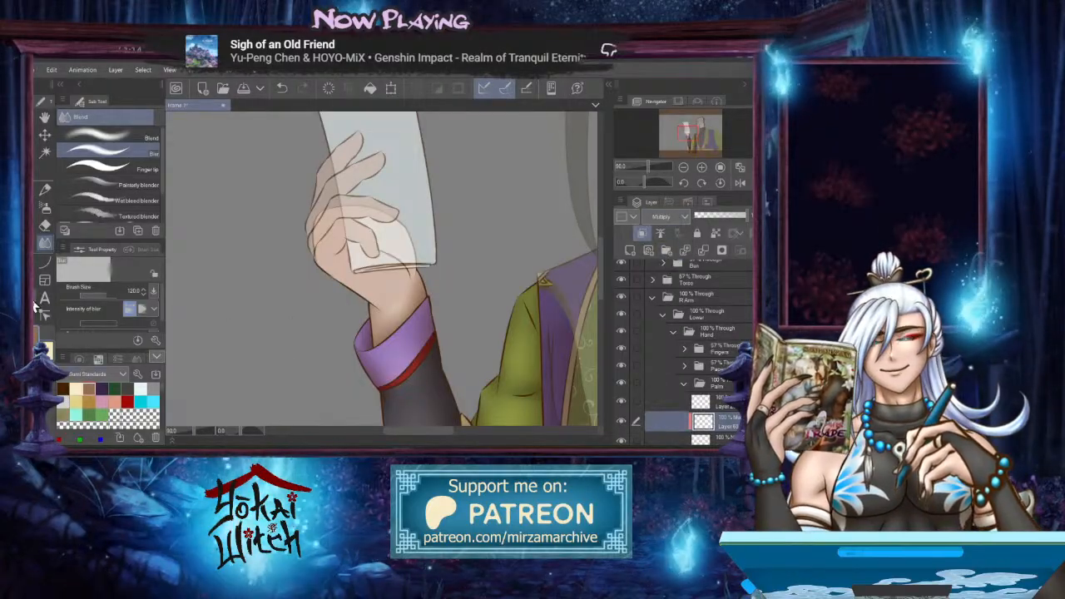
Airbrush soft size 100 shadows along the edges of the palm and wrist
click(47, 215)
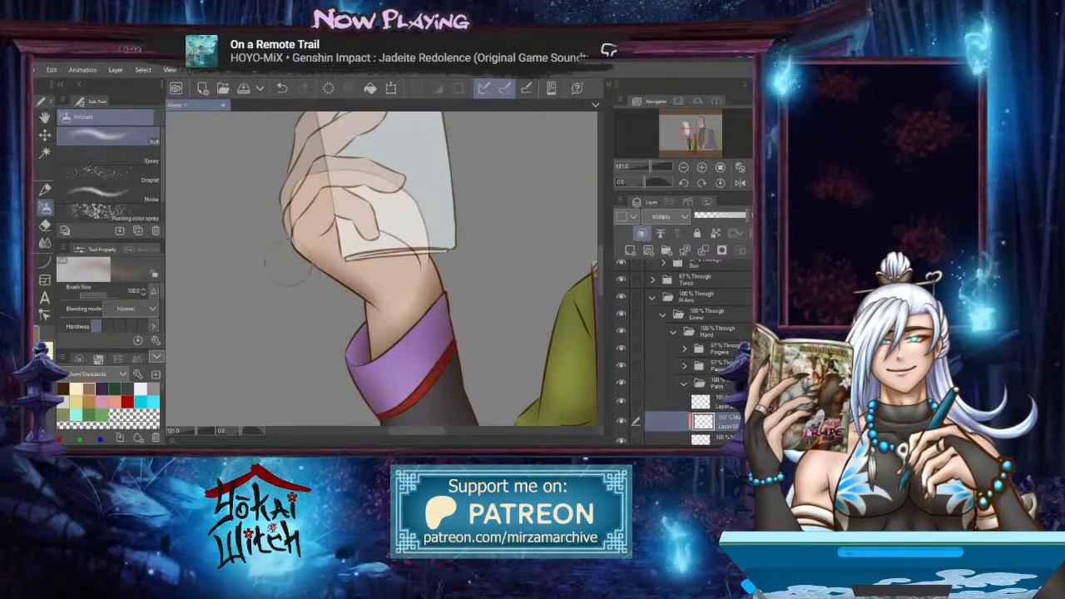
scroll(267, 262, up, 1)
mouse_move(334, 266)
mouse_down()
mouse_move(271, 271)
mouse_move(322, 269)
mouse_up()
scroll(431, 264, up, 2)
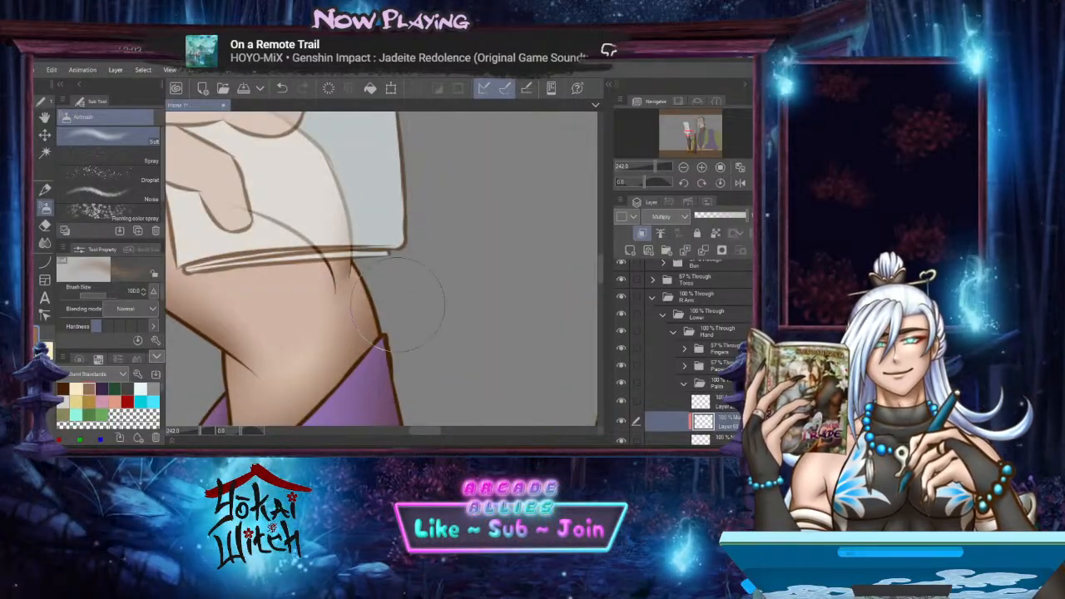
drag(392, 269, 435, 316)
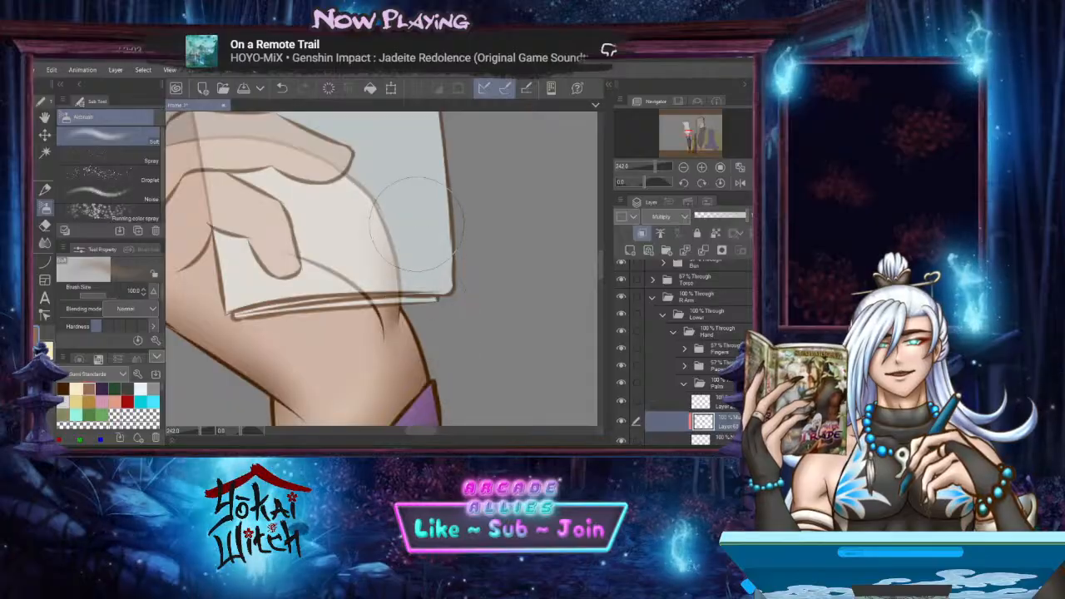
mouse_move(394, 197)
mouse_down()
mouse_move(440, 221)
mouse_move(456, 216)
mouse_move(431, 217)
mouse_up()
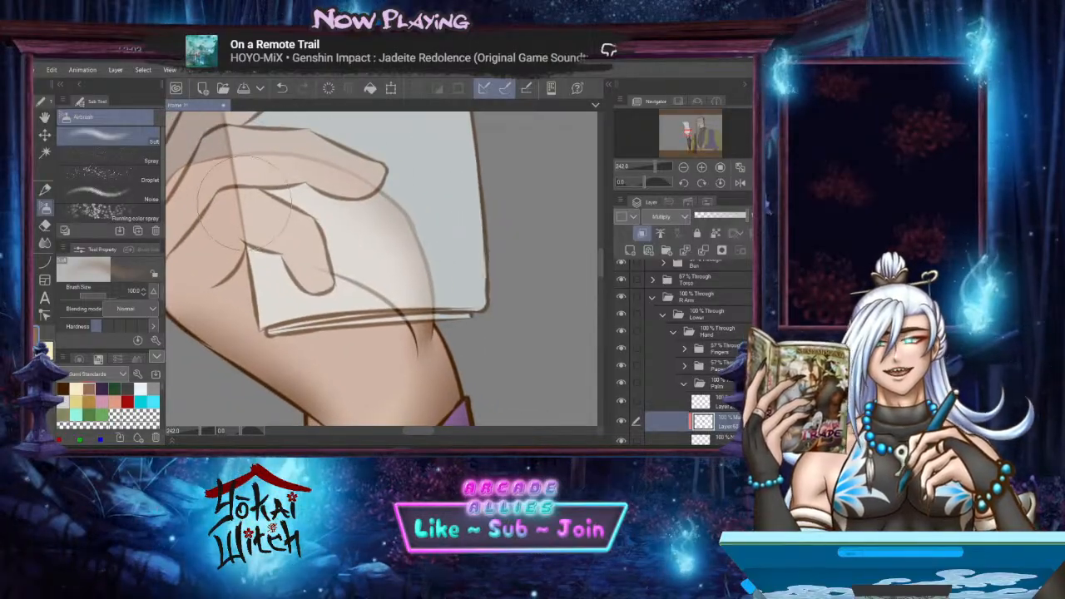
Draw curved shadows along the palm's thumb crease with the Curve tool at size 40
click(47, 264)
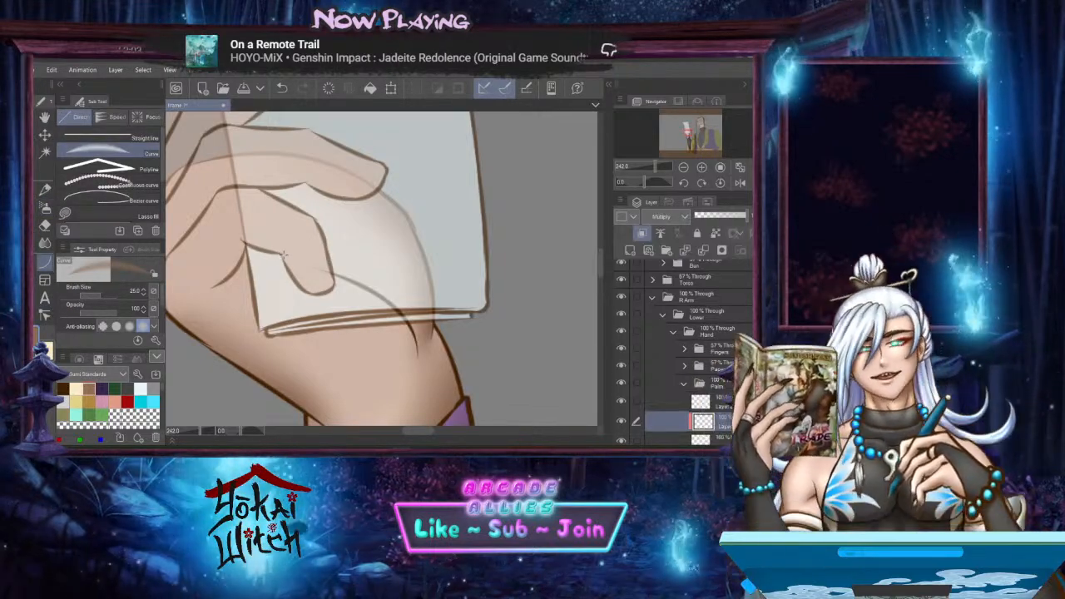
key(])
key(])
mouse_move(282, 252)
mouse_down()
mouse_move(337, 276)
mouse_move(437, 374)
mouse_up()
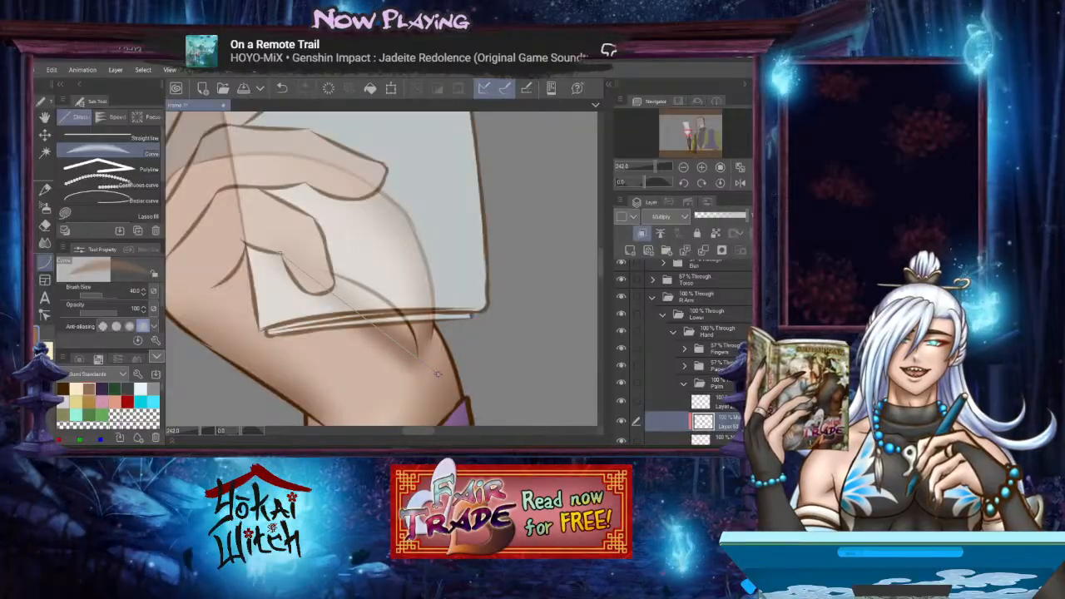
click(392, 247)
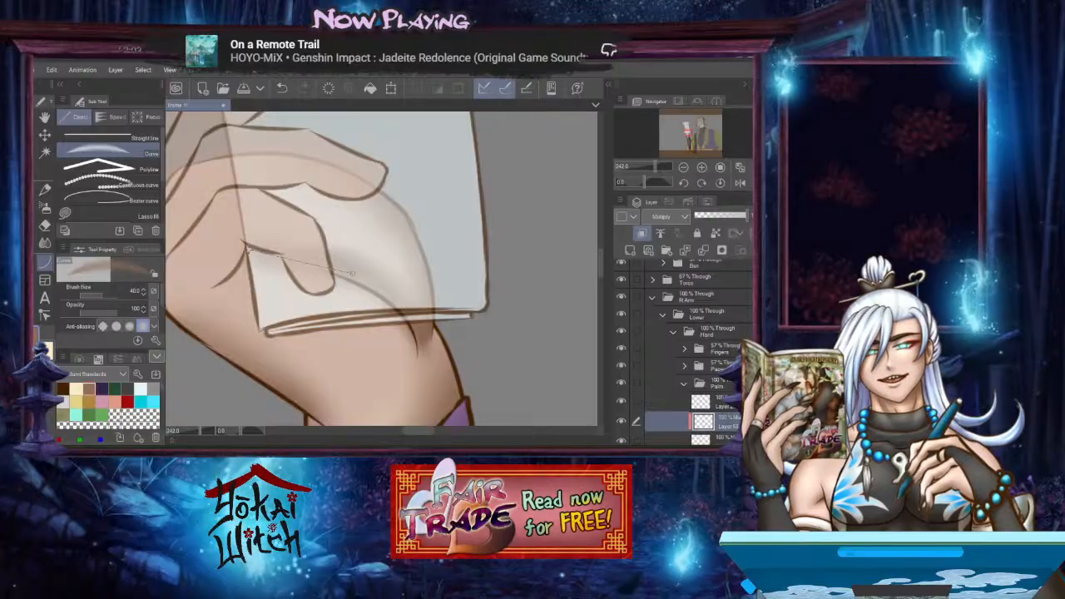
click(305, 258)
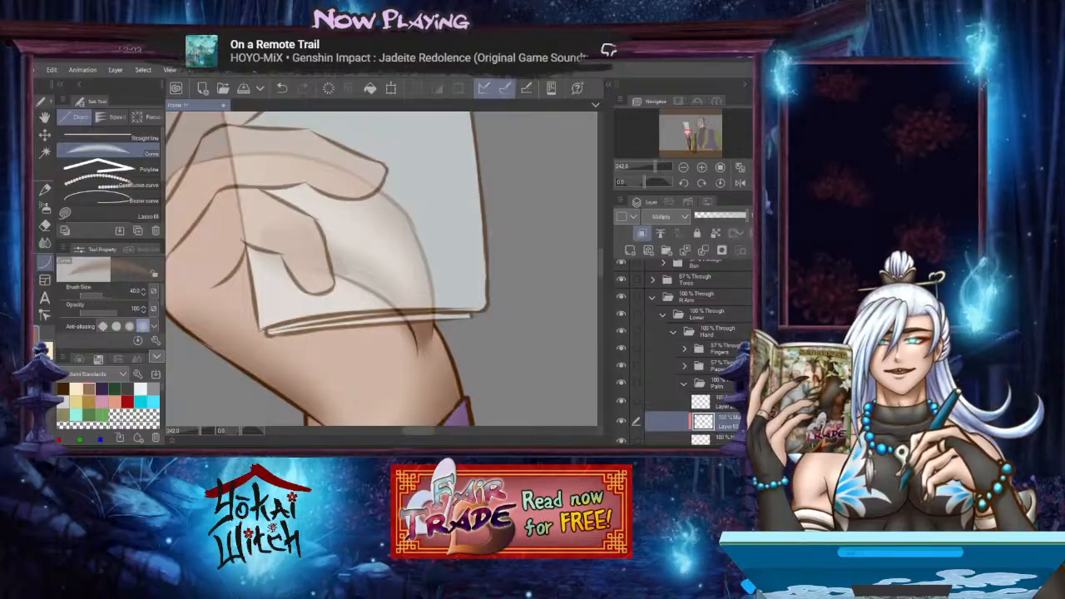
Soften the shadows across the palm, thumb crease and wrist with the Blur tool reduced to size 70
click(45, 242)
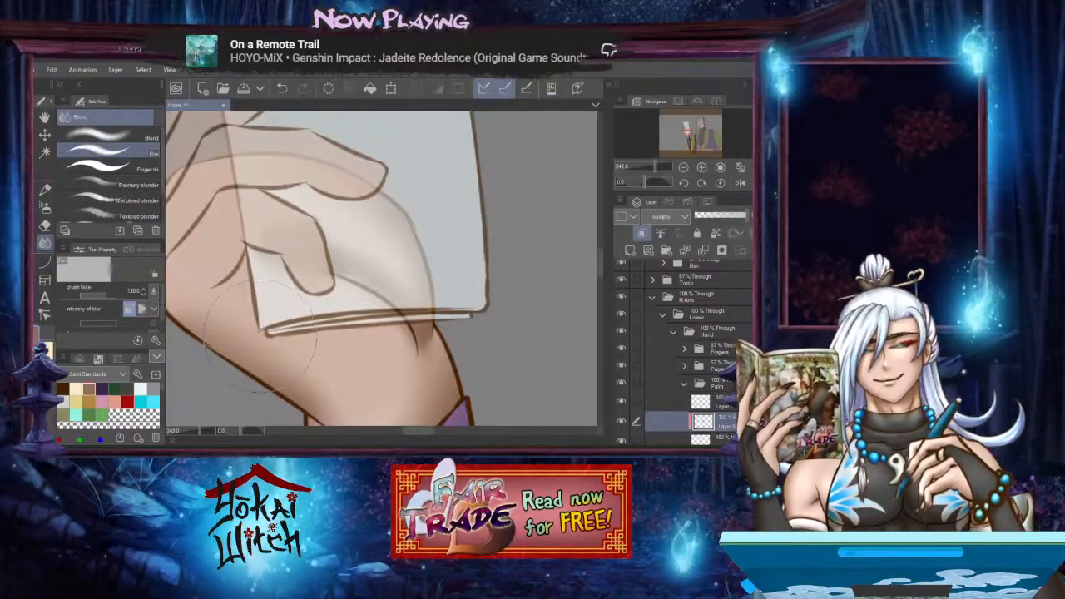
key(bracketleft)
key(bracketleft)
key(bracketleft)
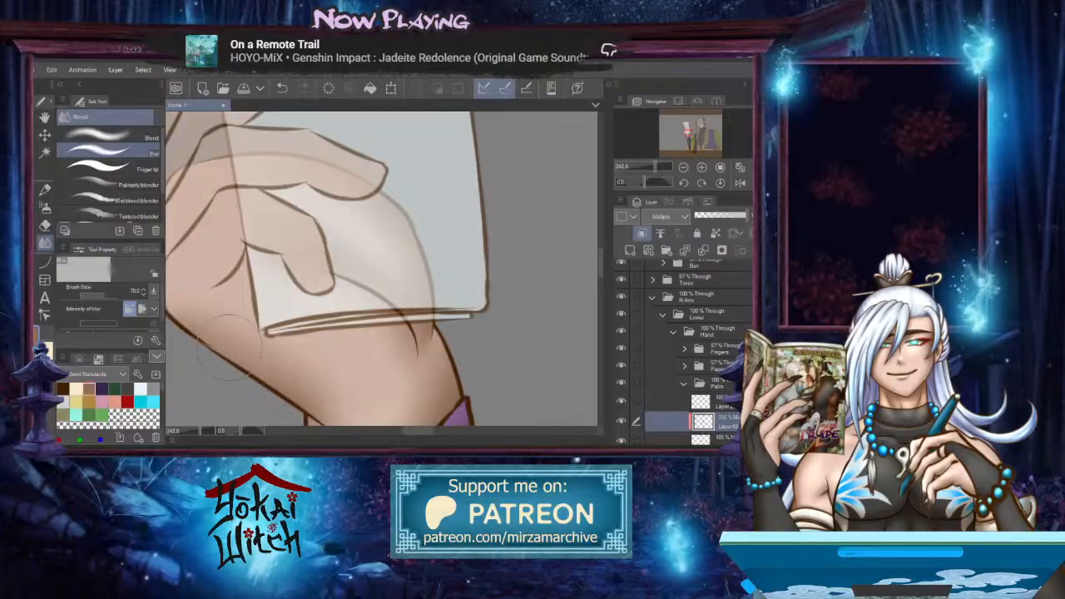
drag(242, 345, 278, 301)
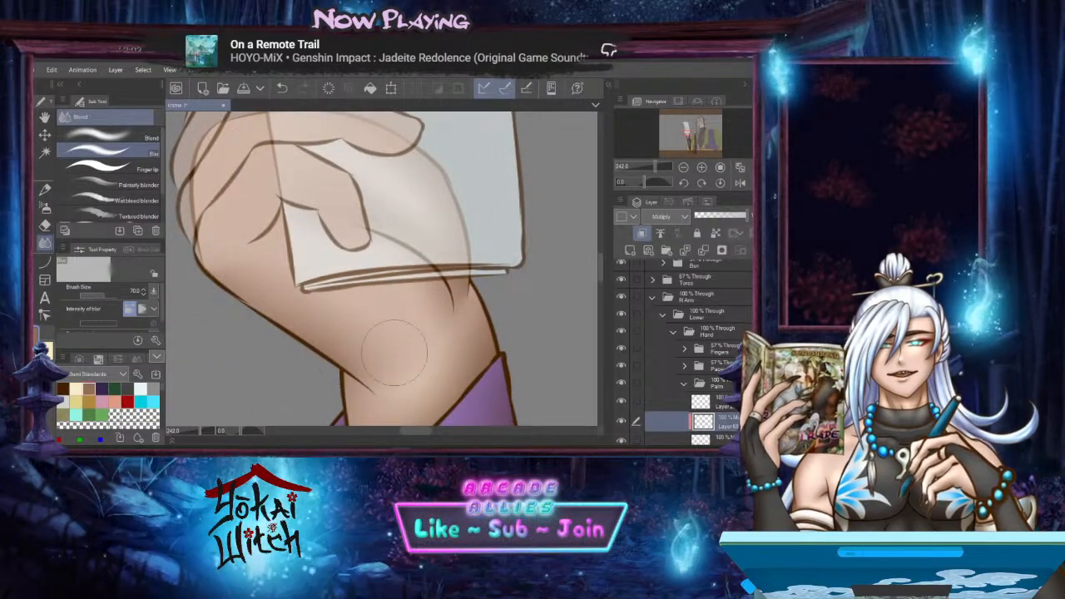
mouse_move(401, 321)
mouse_down()
mouse_move(397, 335)
mouse_move(419, 308)
mouse_move(399, 380)
mouse_up()
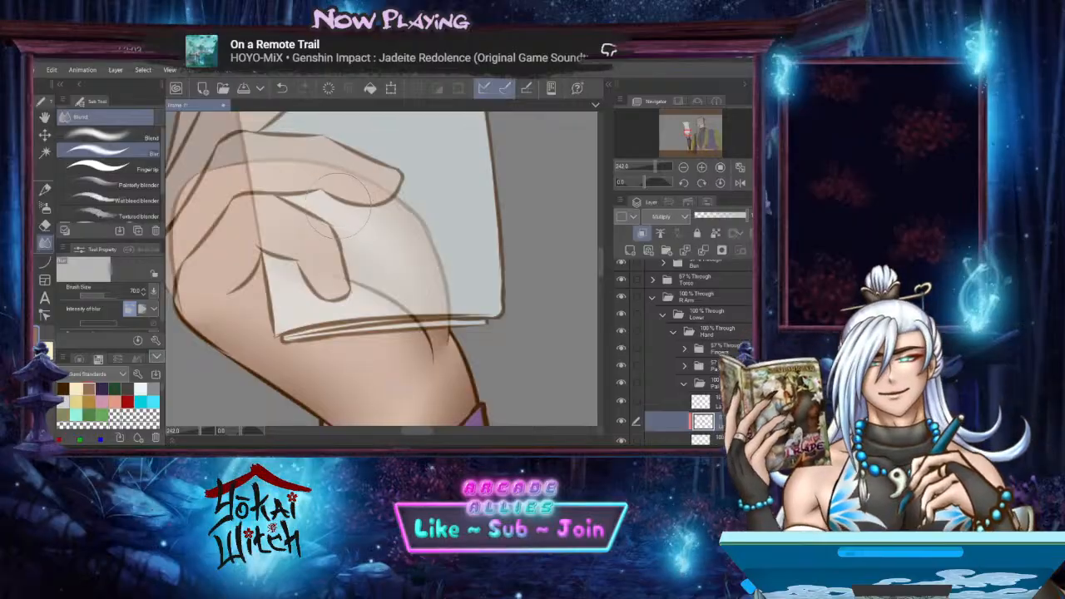
drag(338, 206, 329, 208)
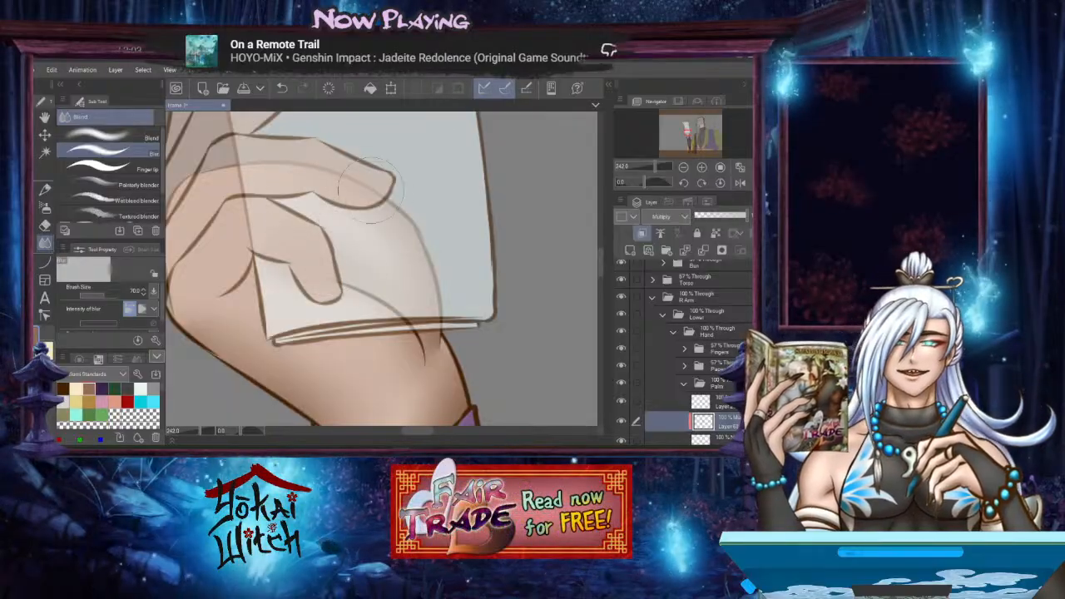
mouse_move(390, 235)
mouse_down()
mouse_move(374, 218)
mouse_move(359, 229)
mouse_up()
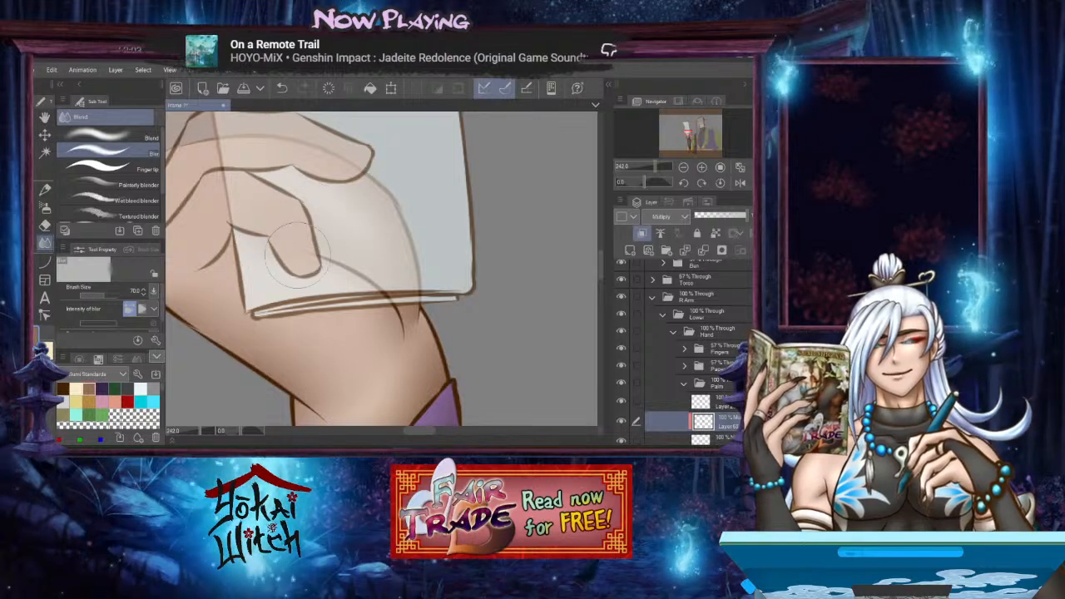
drag(303, 268, 339, 298)
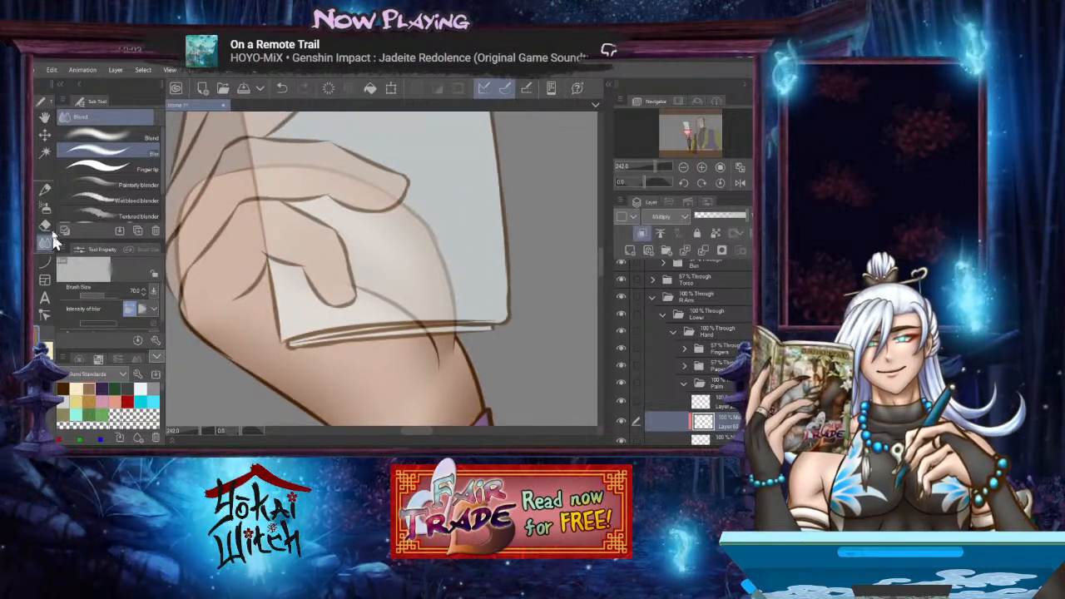
Airbrush a size 100 shadow on the palm beneath the curled fingers and blend it with the Blur tool at size 70
click(45, 208)
drag(218, 237, 227, 246)
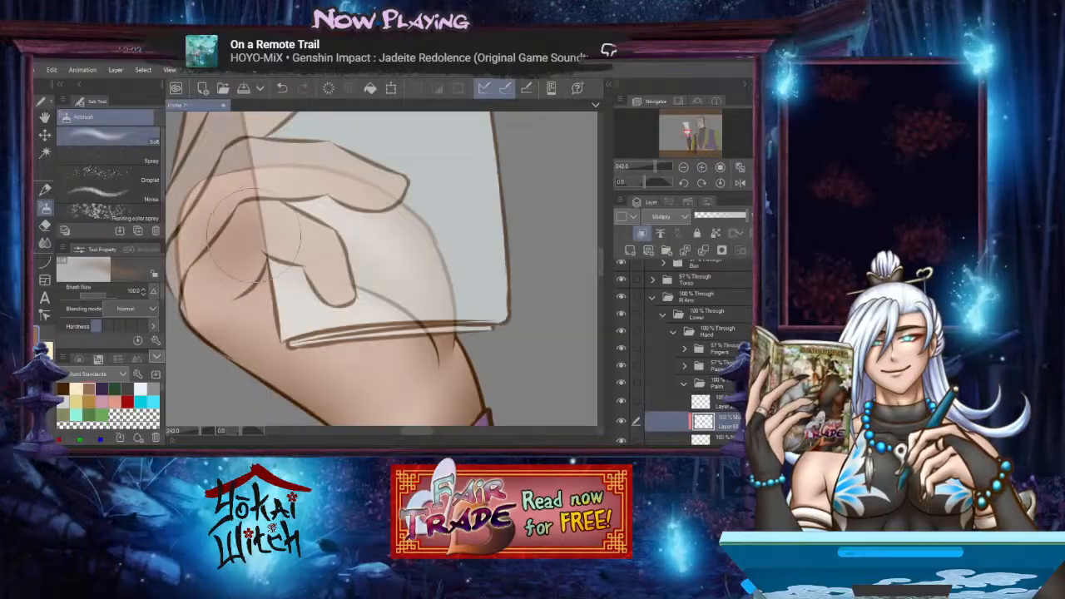
mouse_move(250, 190)
mouse_down()
mouse_move(225, 190)
mouse_move(213, 205)
mouse_up()
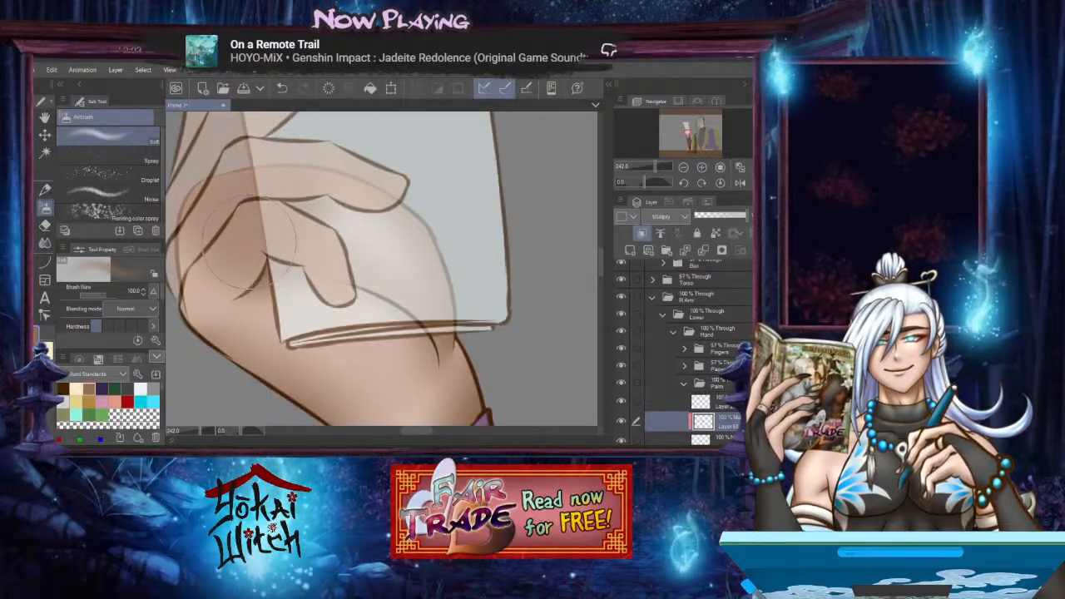
click(45, 242)
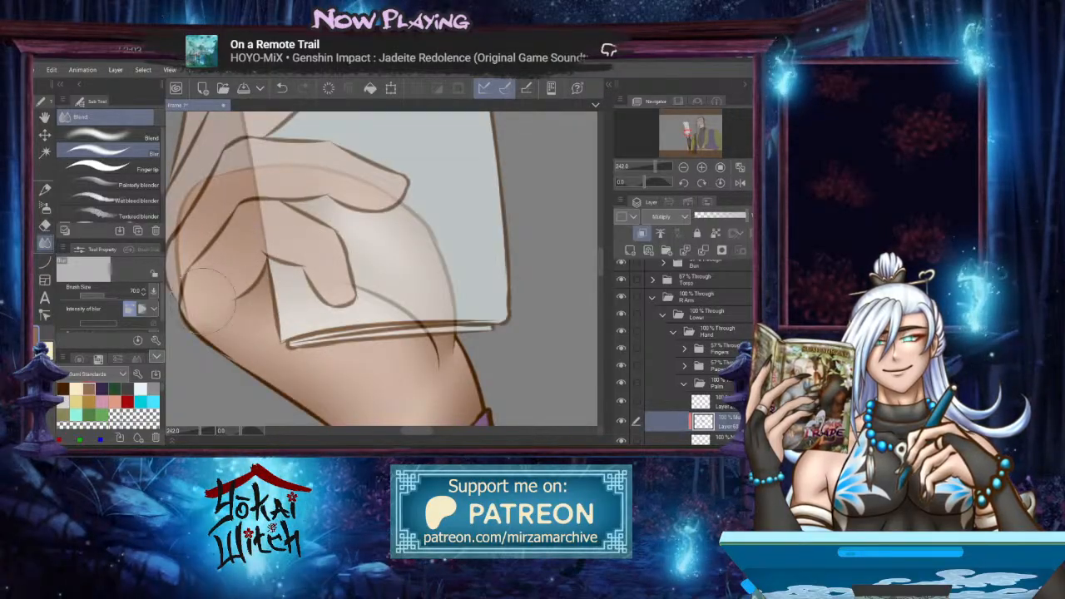
Try a size 70 airbrush stroke from the palm's outer edge toward the wrist, and undo it
click(44, 208)
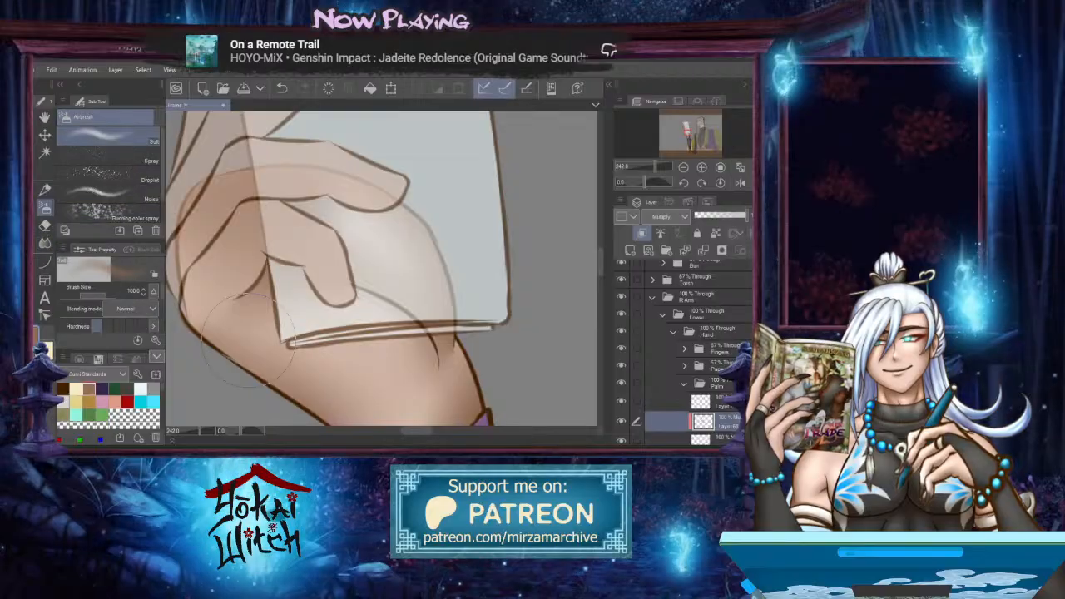
key(bracketleft)
key(bracketleft)
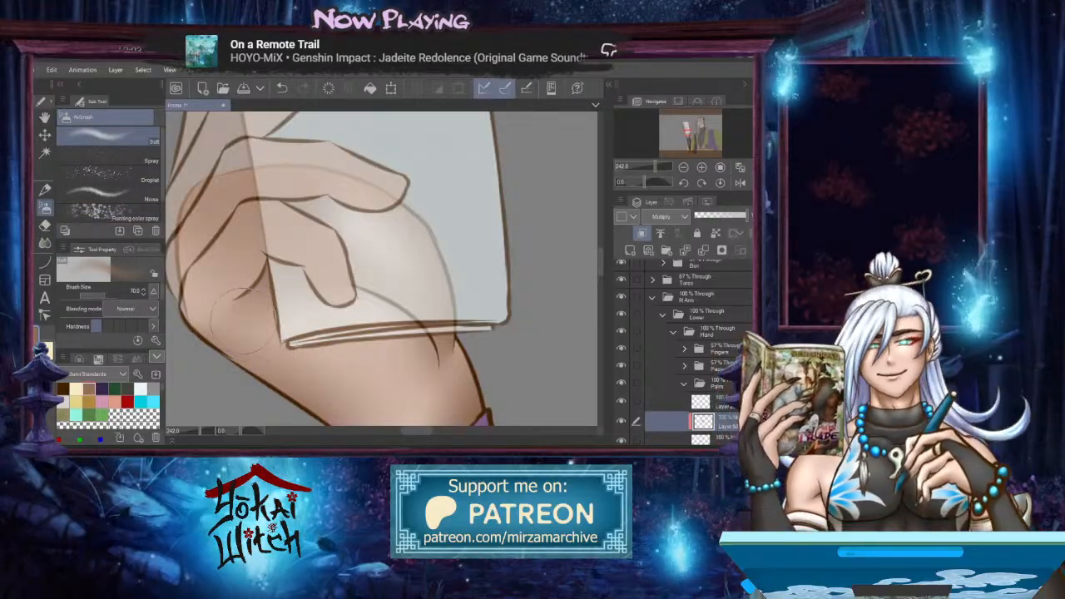
drag(224, 304, 337, 354)
key(ctrl+z)
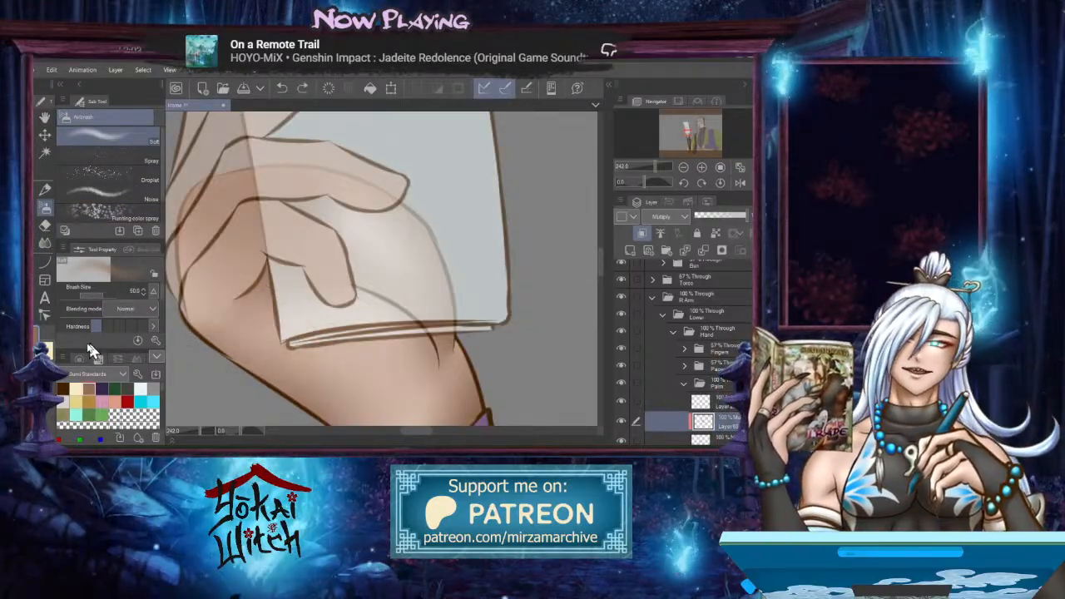
Lighten the shading near the palm's outer edge using the Airbrush at size 50 with the transparent colour, undoing an unwanted stroke
click(51, 354)
drag(222, 301, 335, 339)
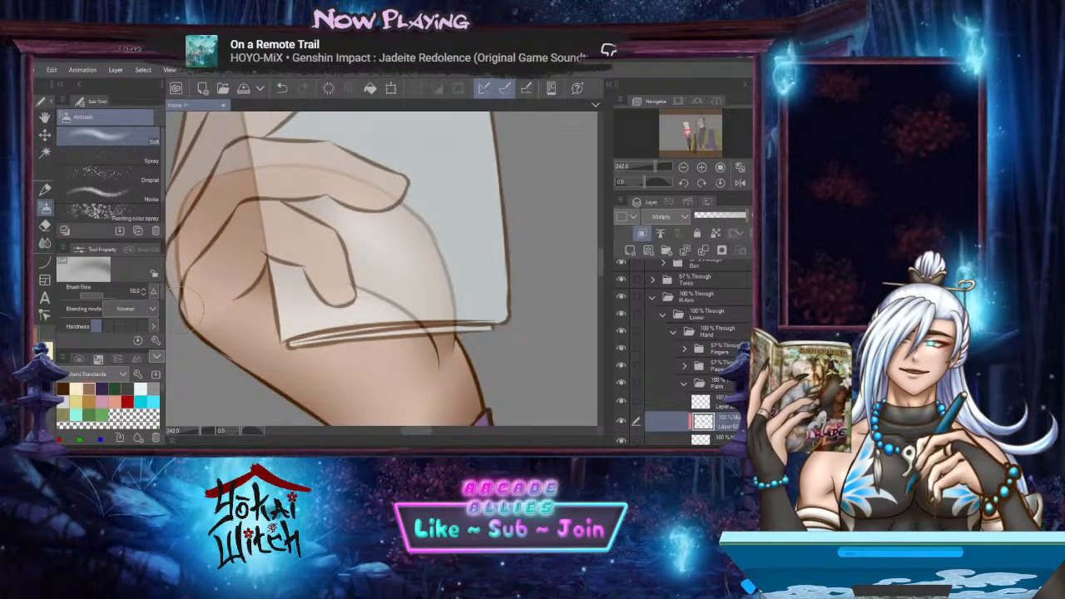
drag(213, 322, 327, 359)
key(ctrl+z)
drag(207, 310, 225, 319)
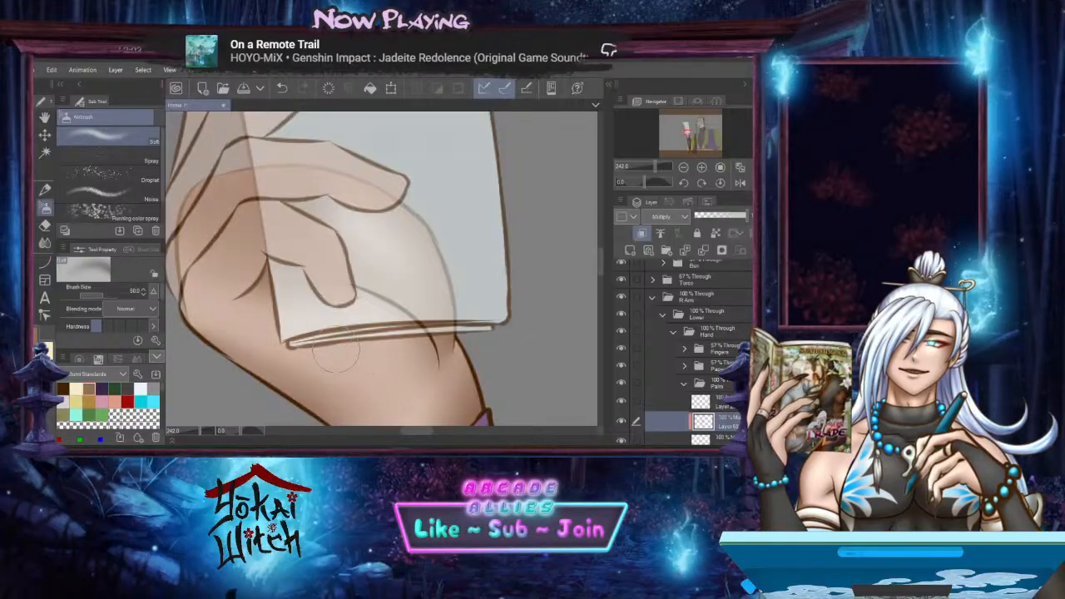
drag(338, 349, 349, 313)
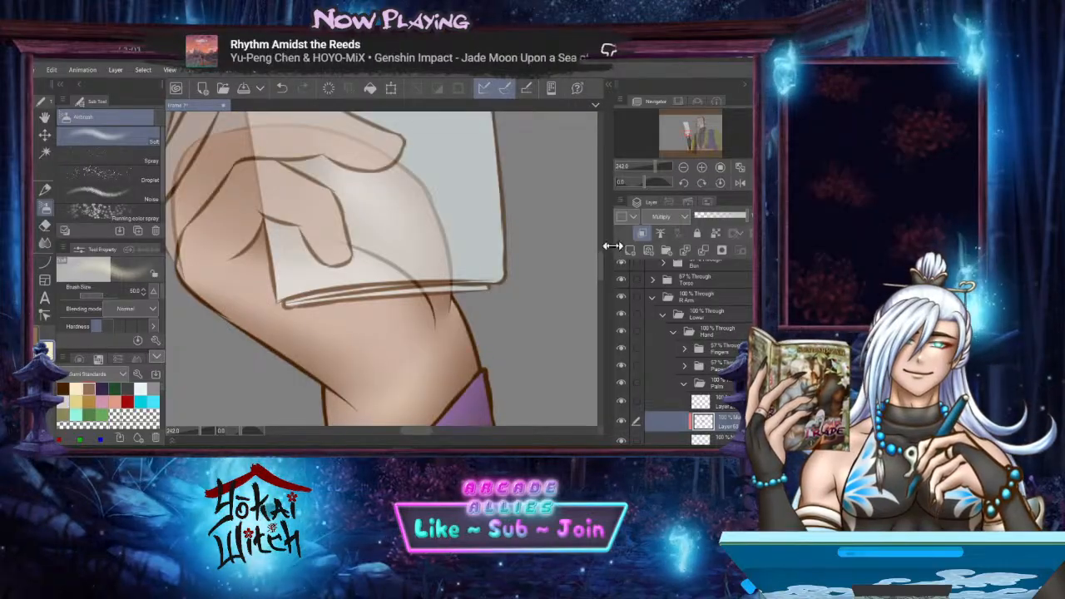
Set the clipped highlight layer to Overlay and soften the airbrushed wrist highlight with the Blur tool at size 70
click(661, 217)
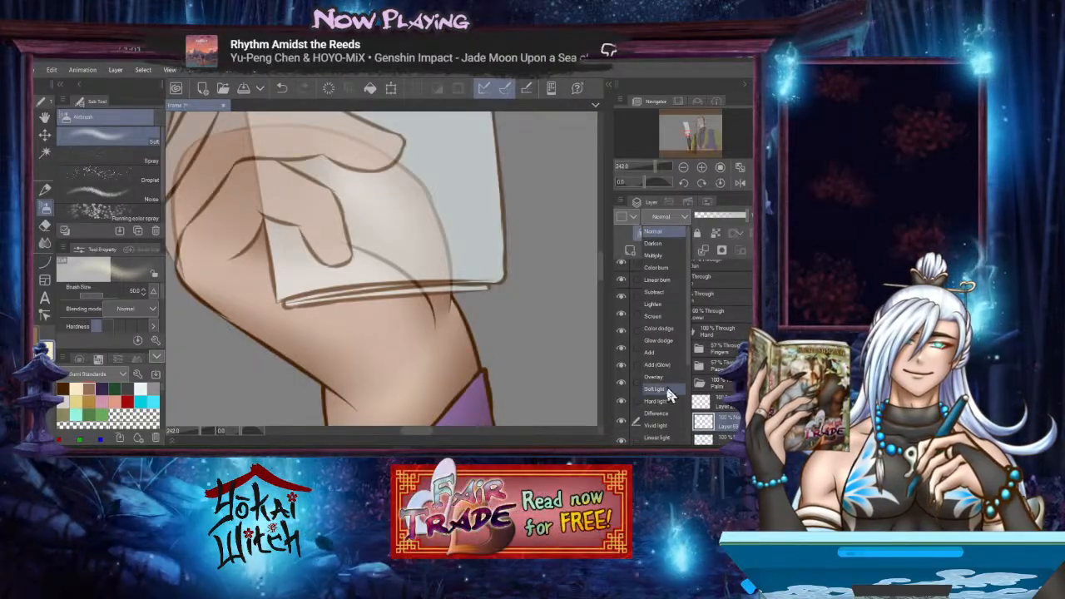
click(665, 376)
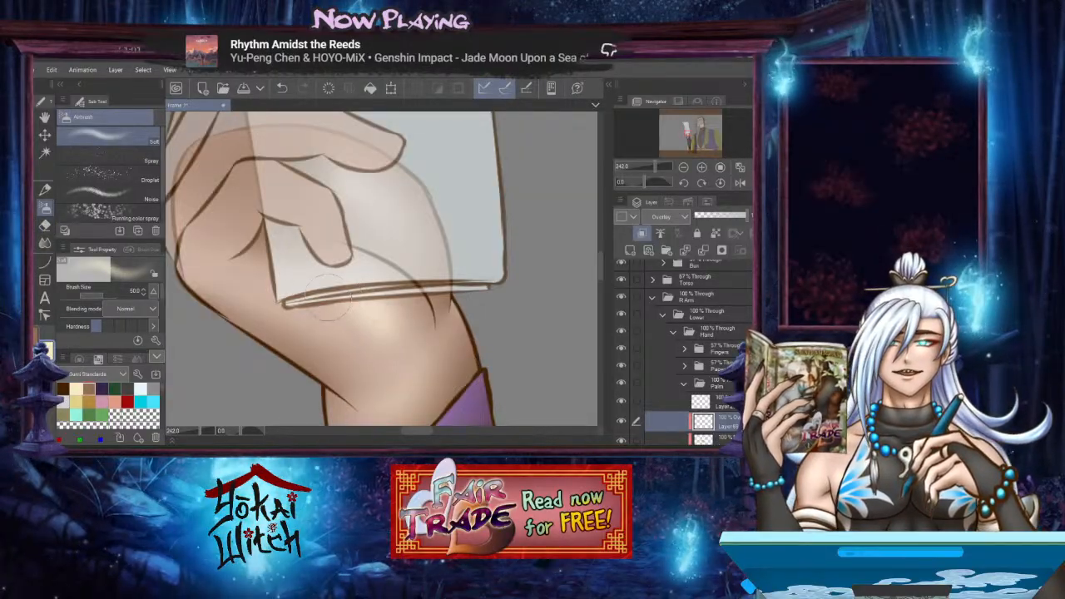
click(45, 243)
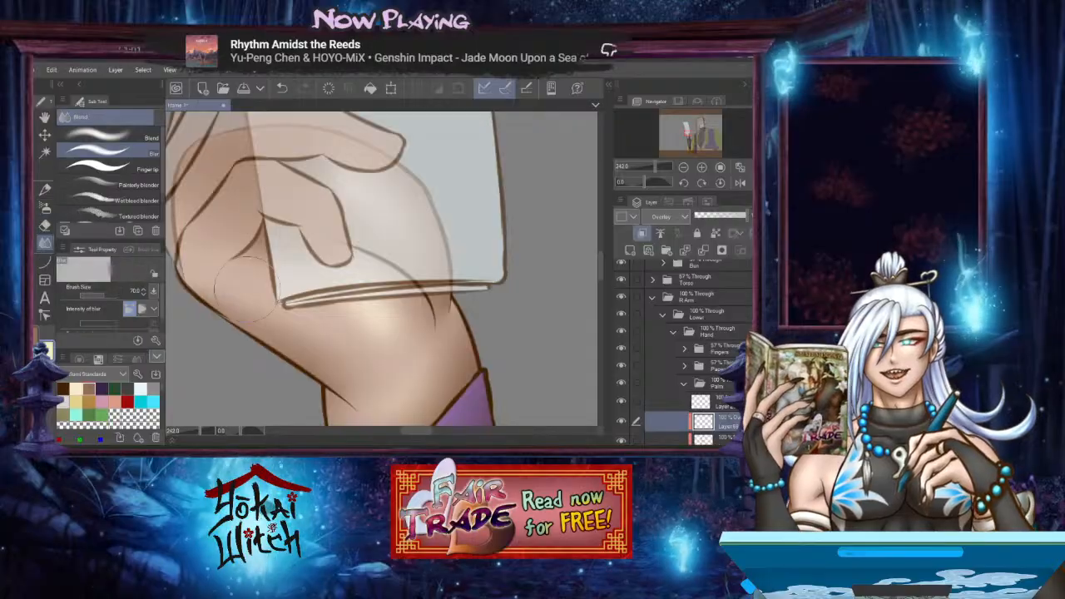
mouse_move(360, 320)
mouse_down()
mouse_move(305, 314)
mouse_move(319, 353)
mouse_move(354, 340)
mouse_up()
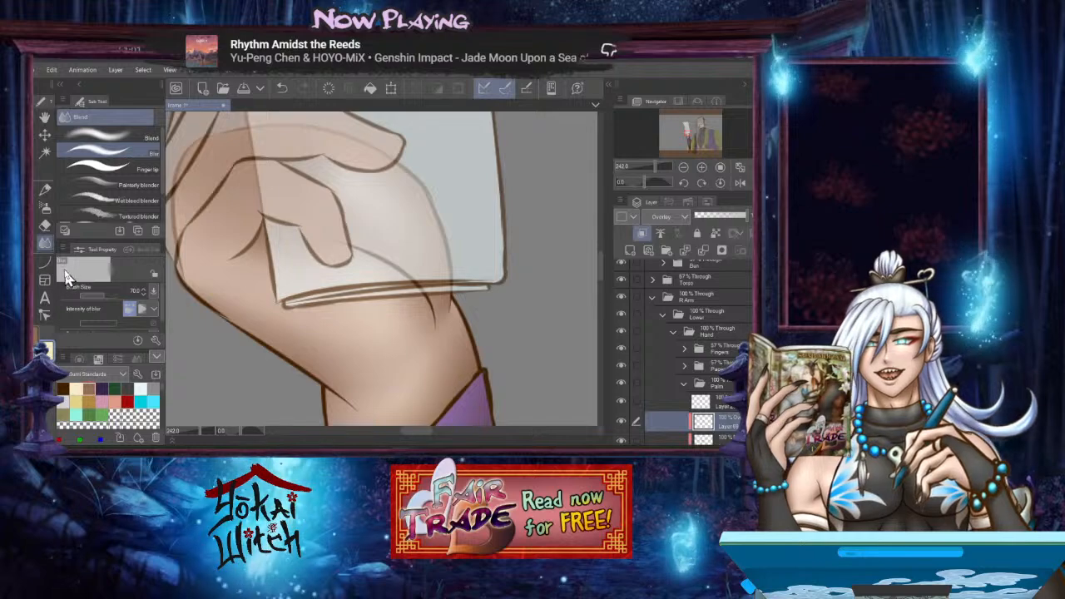
Airbrush a highlight on the palm behind the translucent paper and blend it with the Blur tool at size 70
click(44, 210)
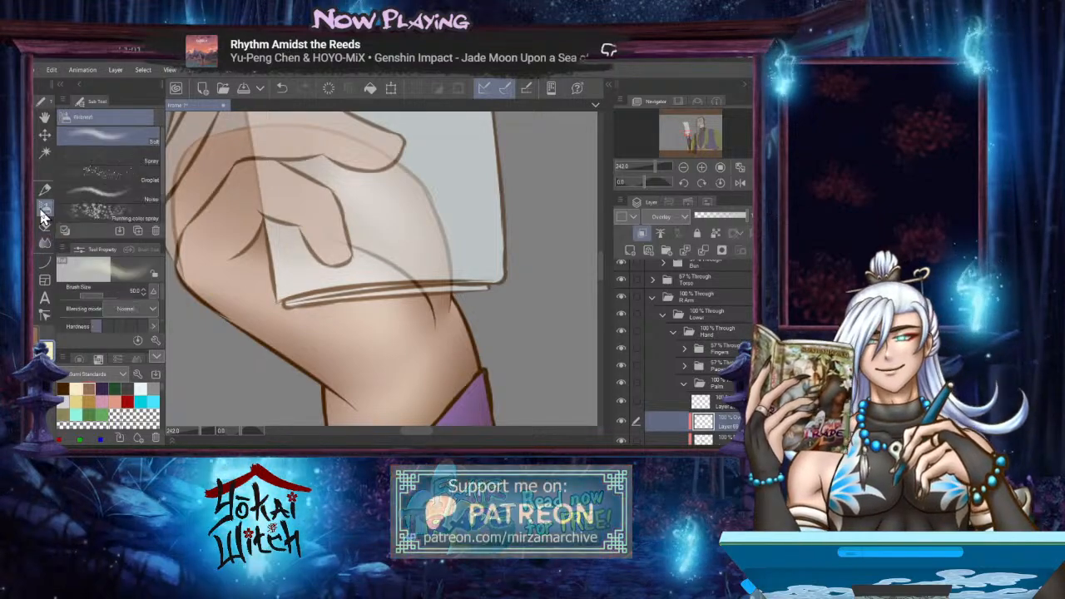
mouse_move(354, 199)
mouse_down()
mouse_move(376, 225)
mouse_move(193, 222)
mouse_move(377, 199)
mouse_move(352, 218)
mouse_move(320, 192)
mouse_up()
click(44, 242)
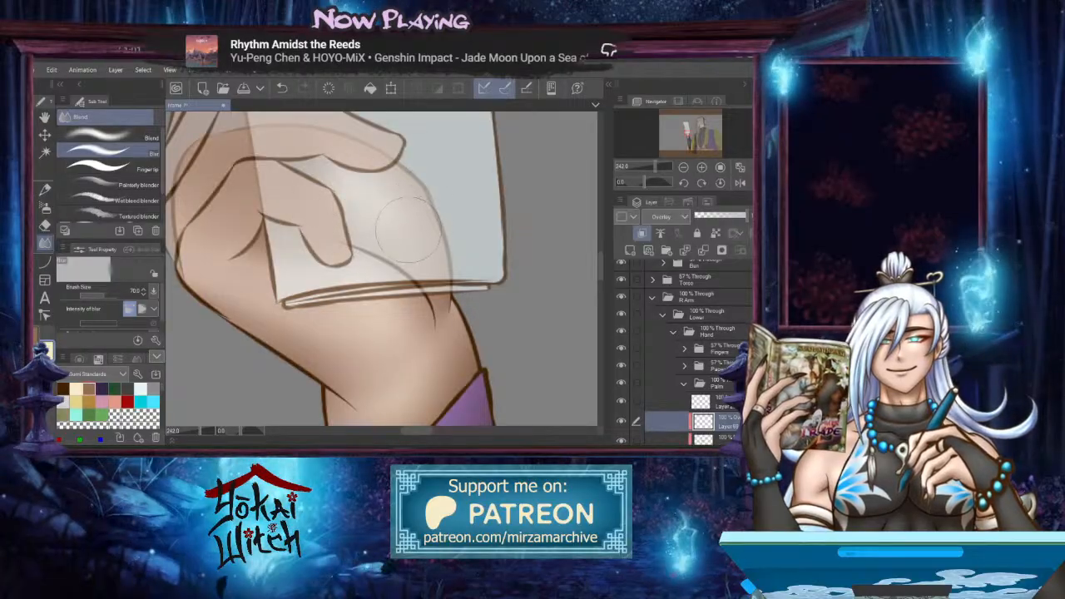
drag(398, 241, 426, 257)
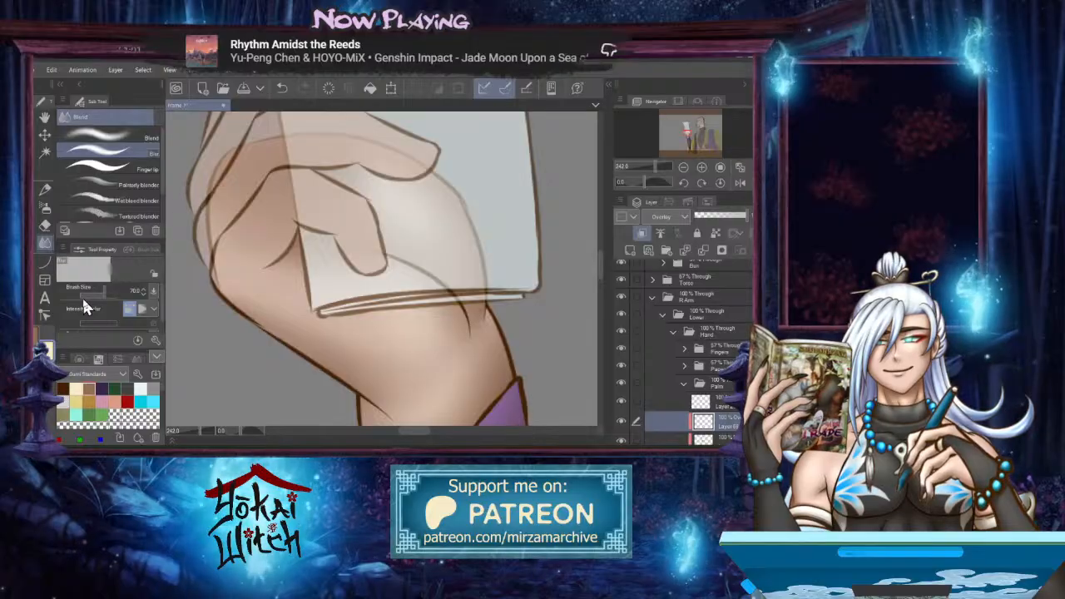
mouse_move(479, 333)
mouse_down()
mouse_move(499, 327)
mouse_move(476, 343)
mouse_up()
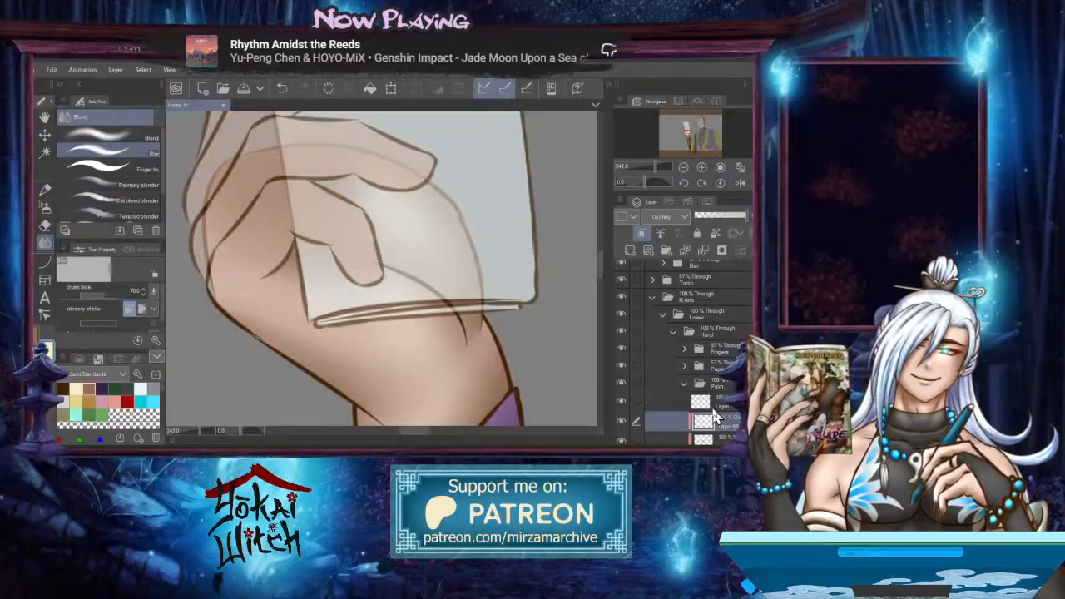
drag(495, 350, 495, 331)
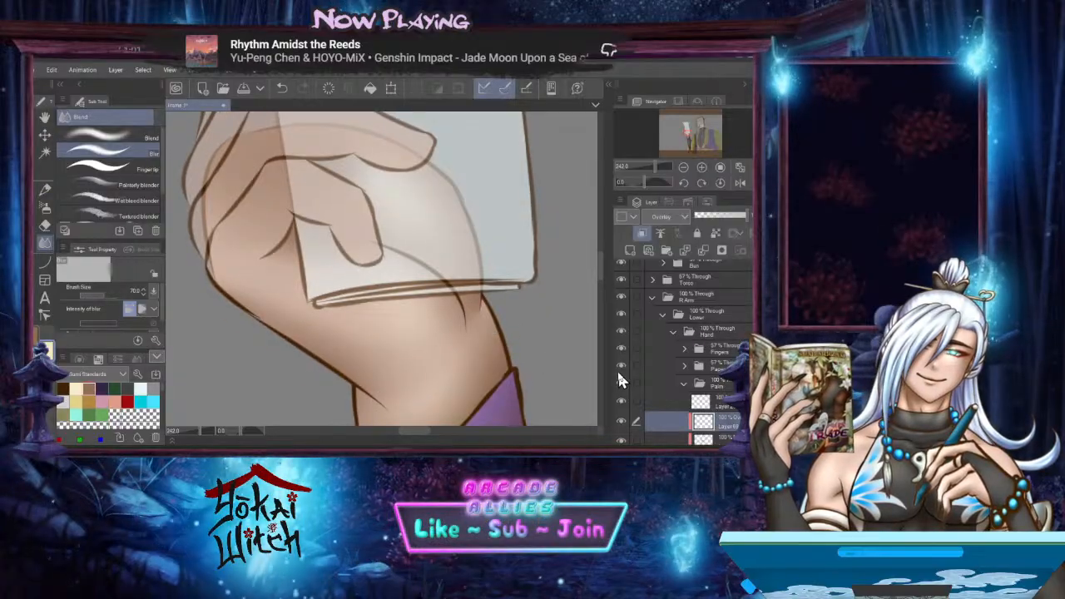
Add a clipped Multiply layer and draw size 60 Curve shadows along the paper's side and lower edges on the palm
click(634, 251)
click(670, 220)
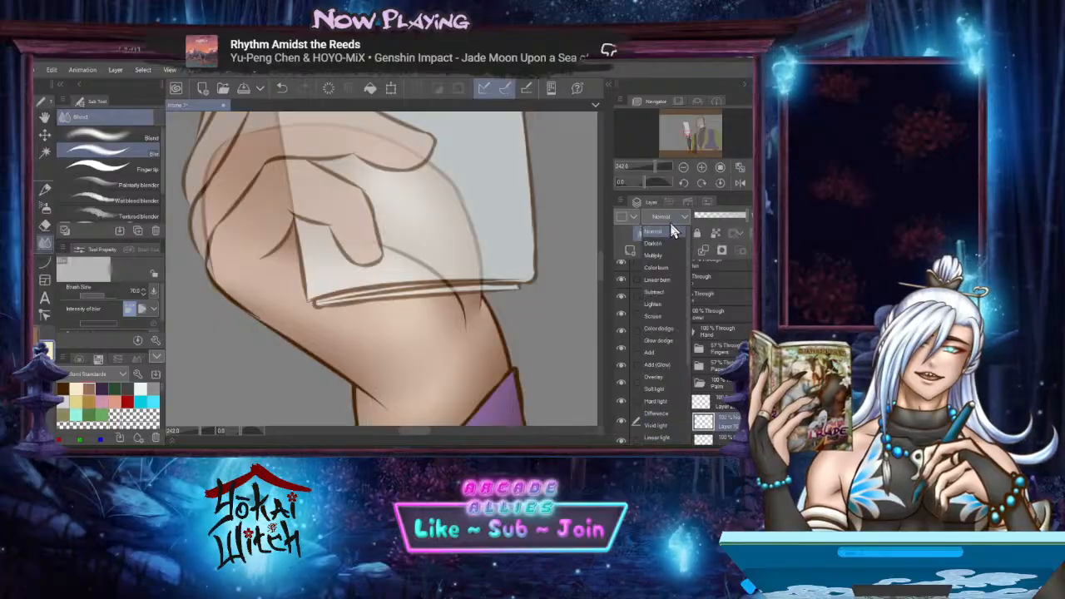
click(670, 258)
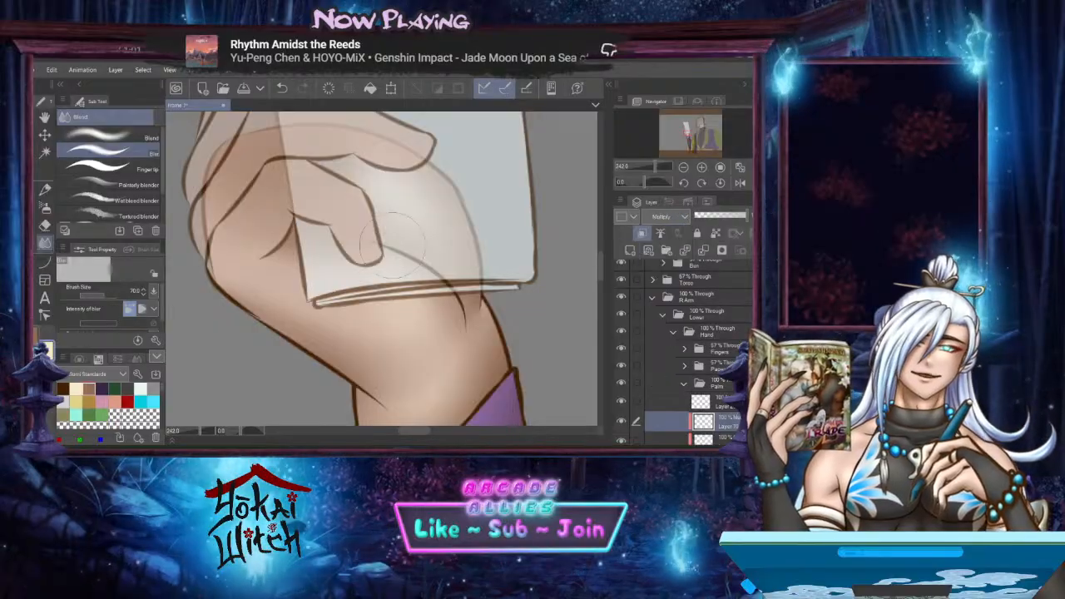
click(45, 263)
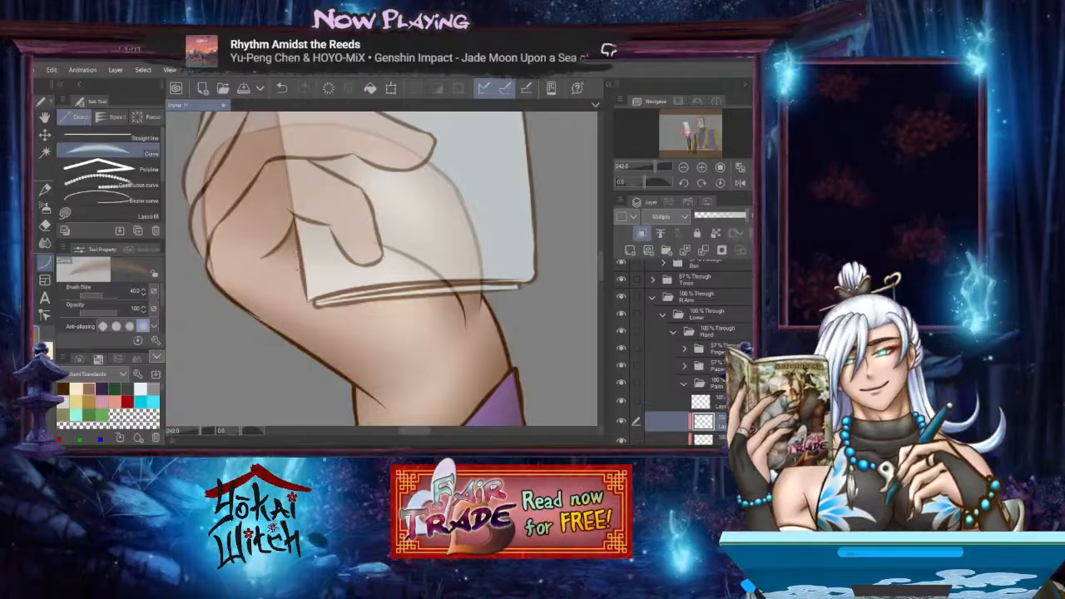
key(bracketright)
key(bracketright)
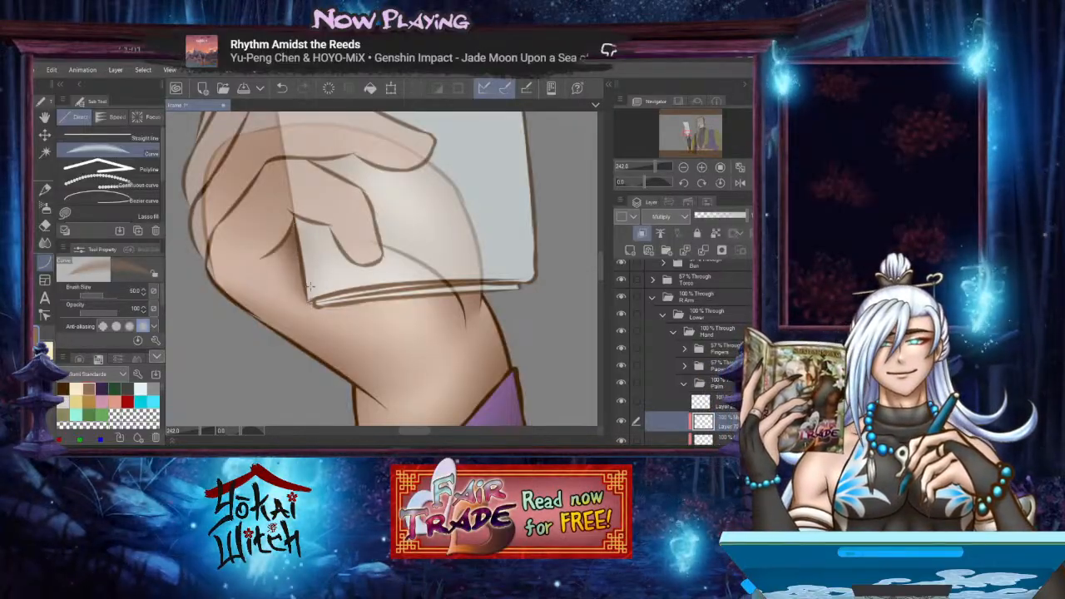
mouse_move(308, 304)
mouse_down()
mouse_move(441, 309)
mouse_move(503, 292)
mouse_up()
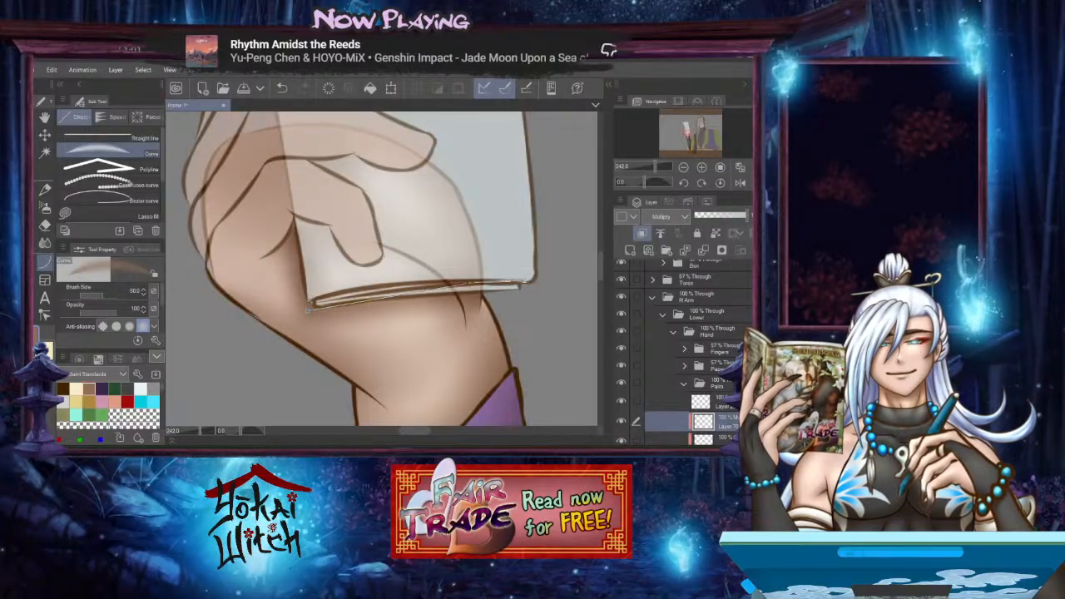
click(470, 284)
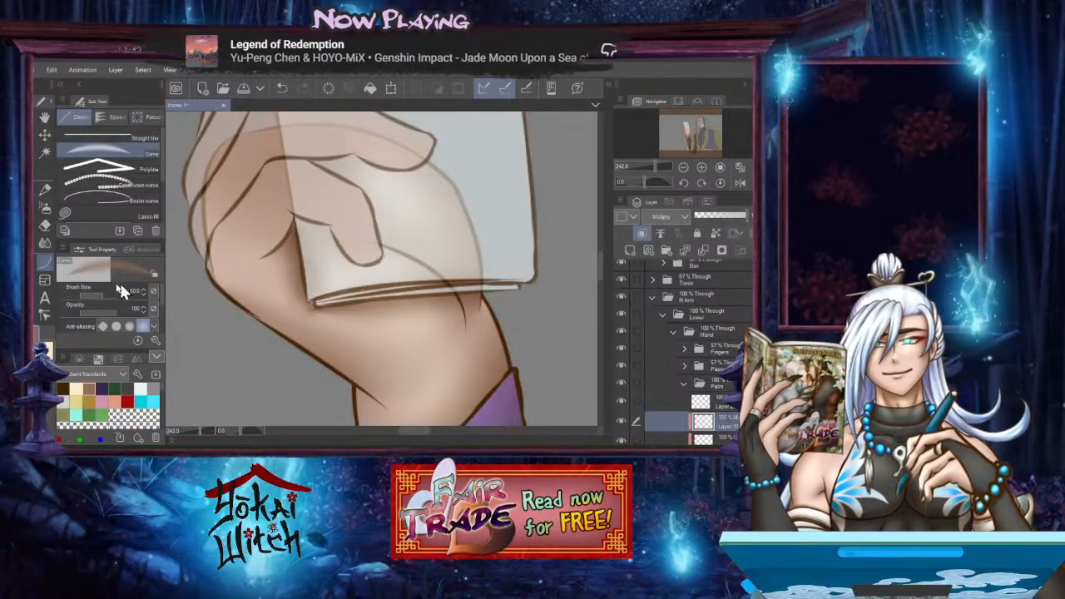
Soften the paper's cast shadow across the palm and wrist using the Blur tool at size 70
click(45, 242)
mouse_move(301, 250)
mouse_down()
mouse_move(354, 296)
mouse_move(326, 305)
mouse_move(445, 300)
mouse_up()
drag(325, 265, 365, 296)
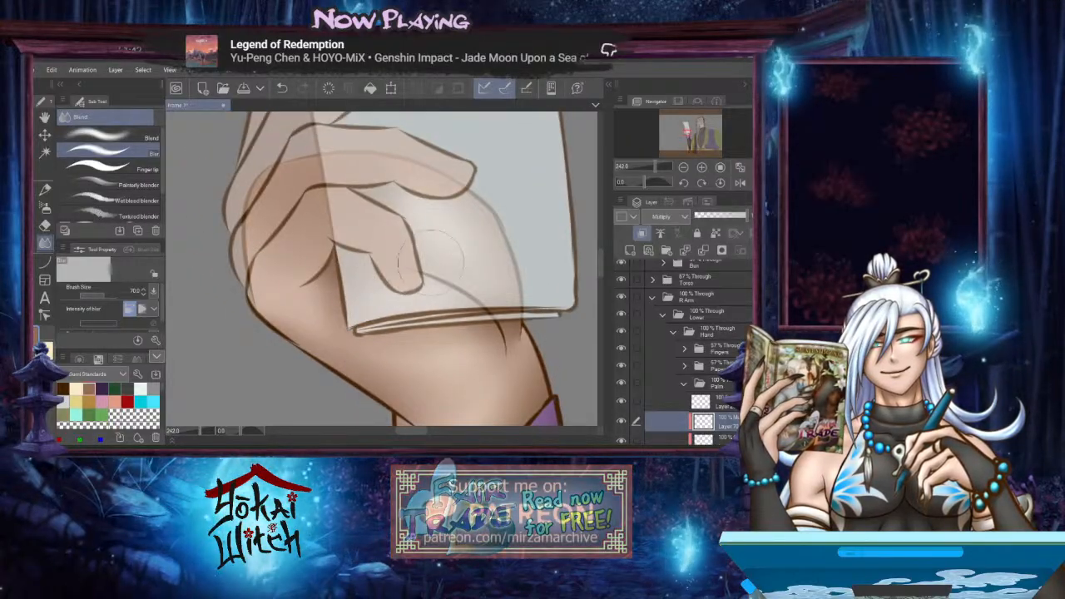
drag(430, 266, 414, 292)
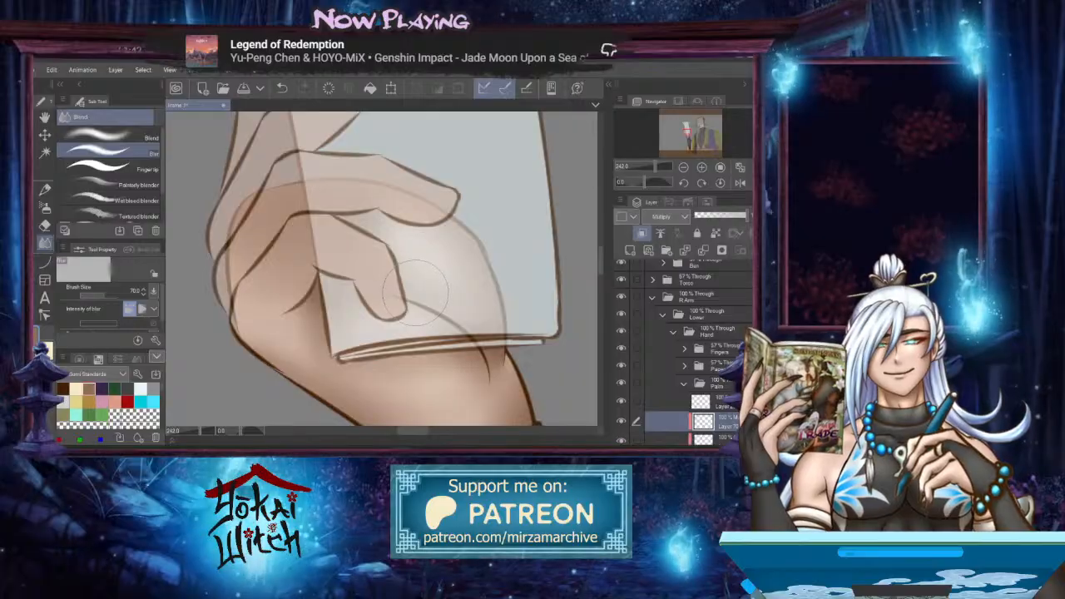
Transform the cast-shadow layer, nudging it slightly down against the paper's edge, and apply the change
key(ctrl+t)
key(Right)
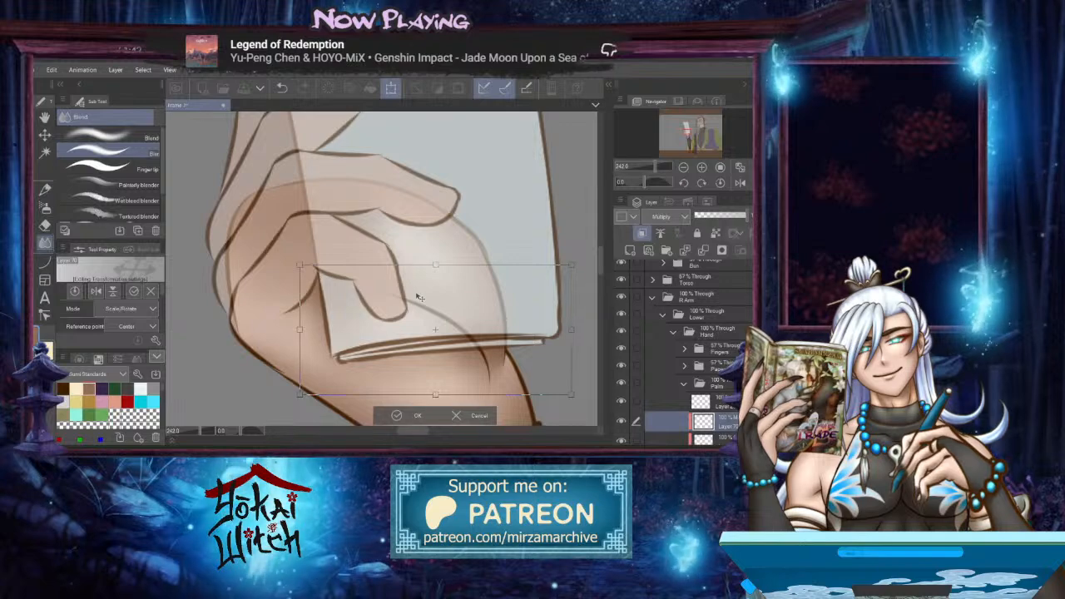
key(Down)
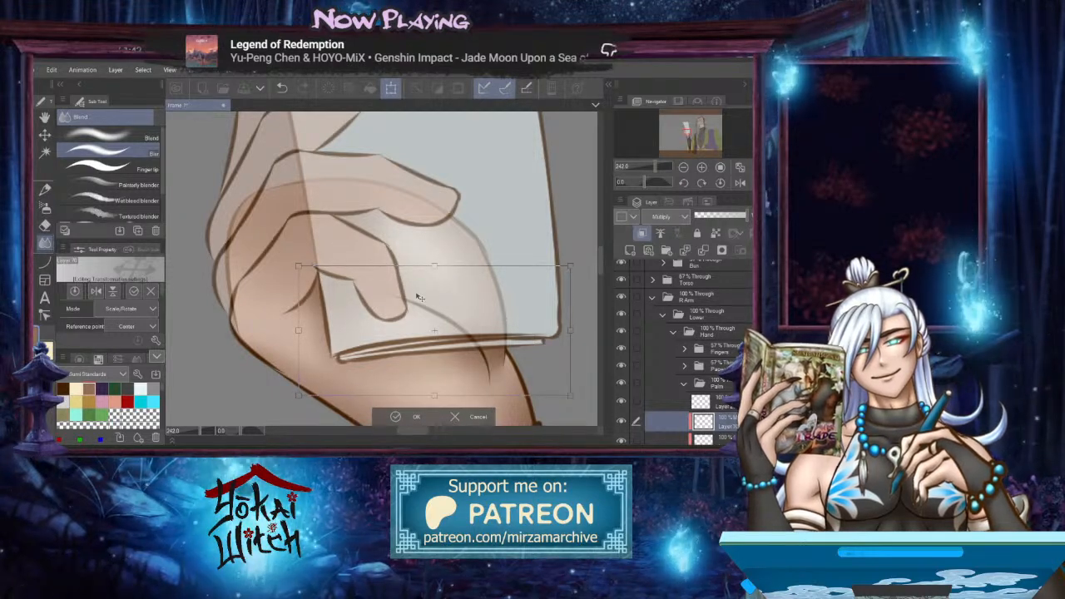
key(Return)
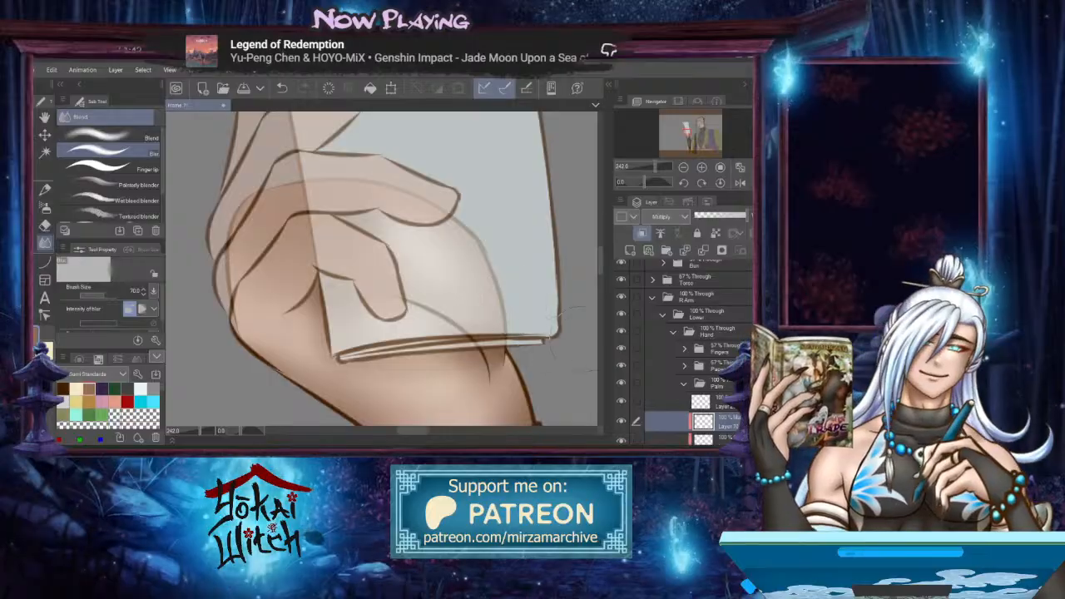
Collapse the Palm folder and raise the Paper folder's opacity to 100%
click(684, 386)
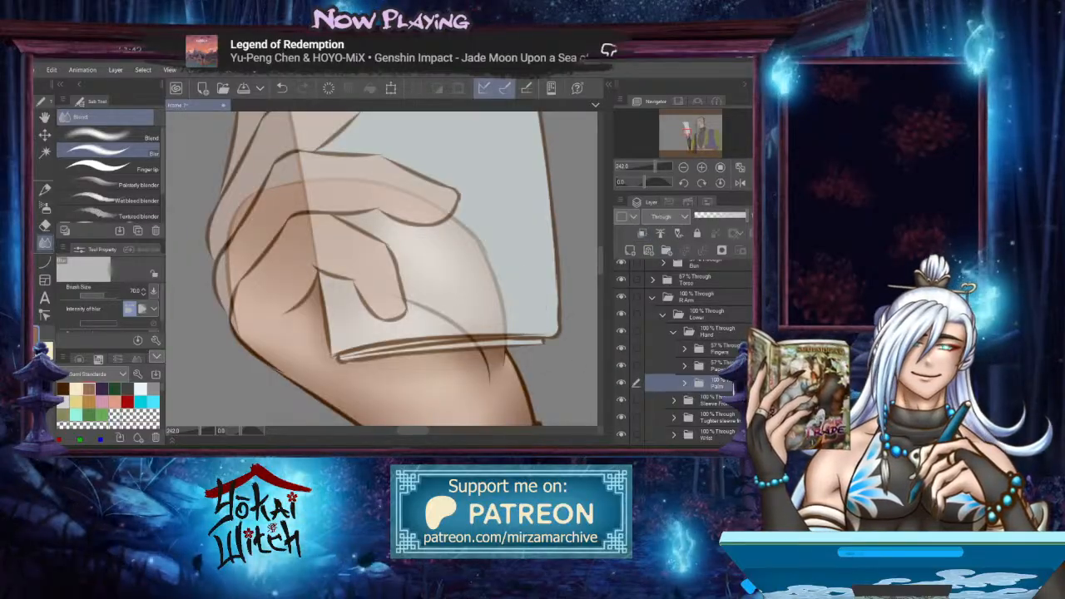
click(709, 367)
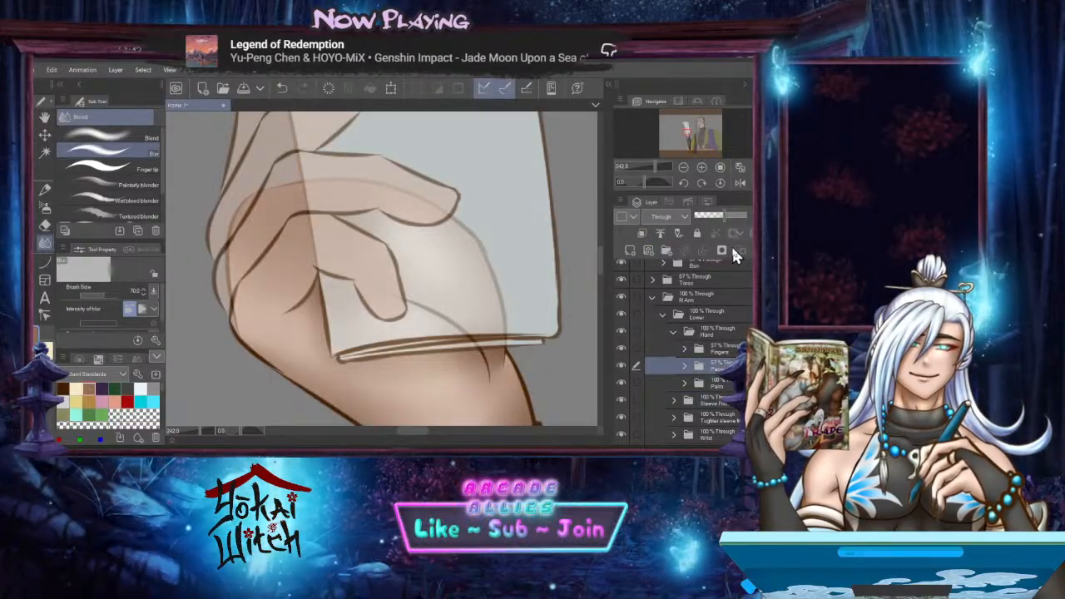
drag(724, 215, 751, 216)
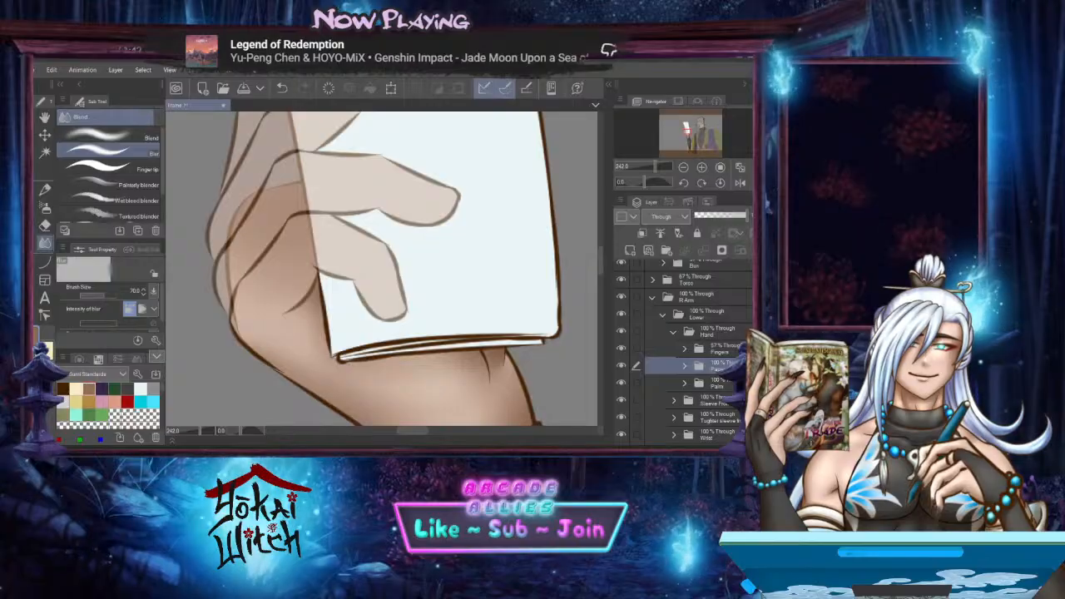
Add a clipped Multiply layer above the base colour layer in the Paper folder
click(684, 366)
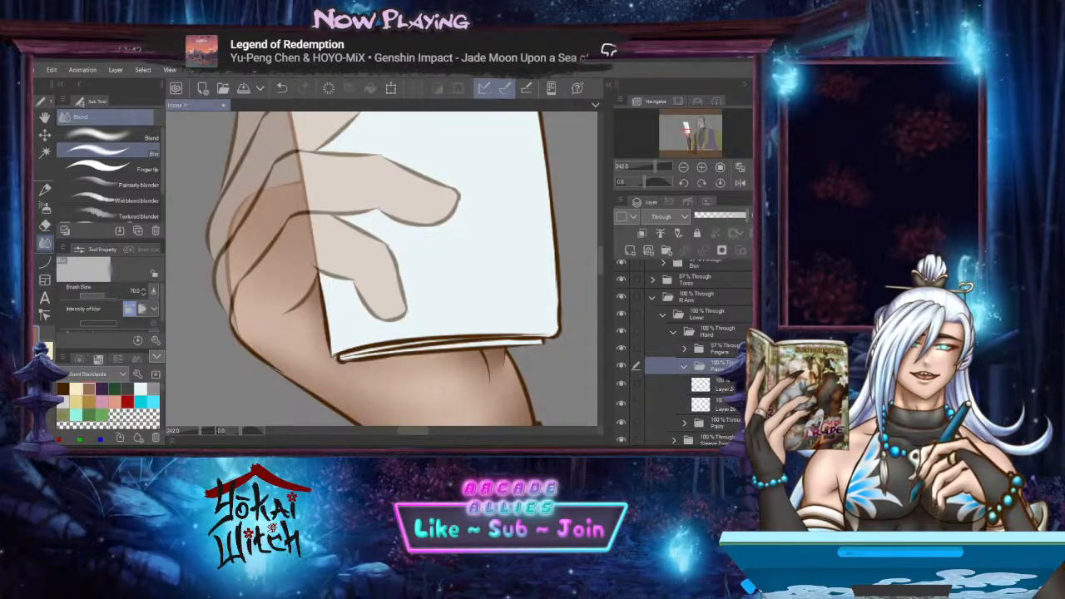
scroll(713, 398, down, 1)
click(713, 399)
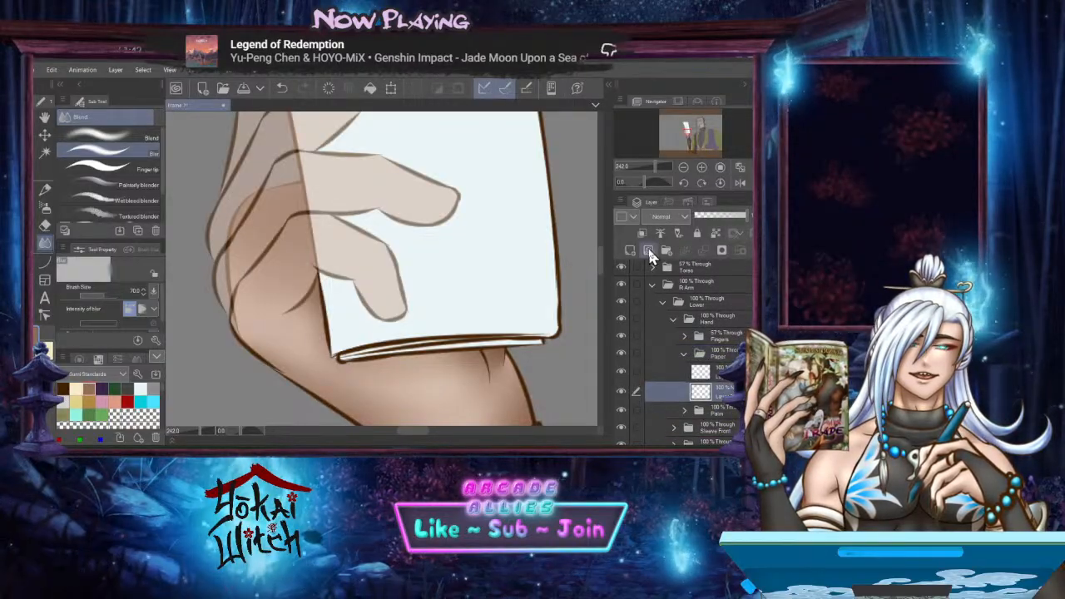
click(632, 246)
click(643, 232)
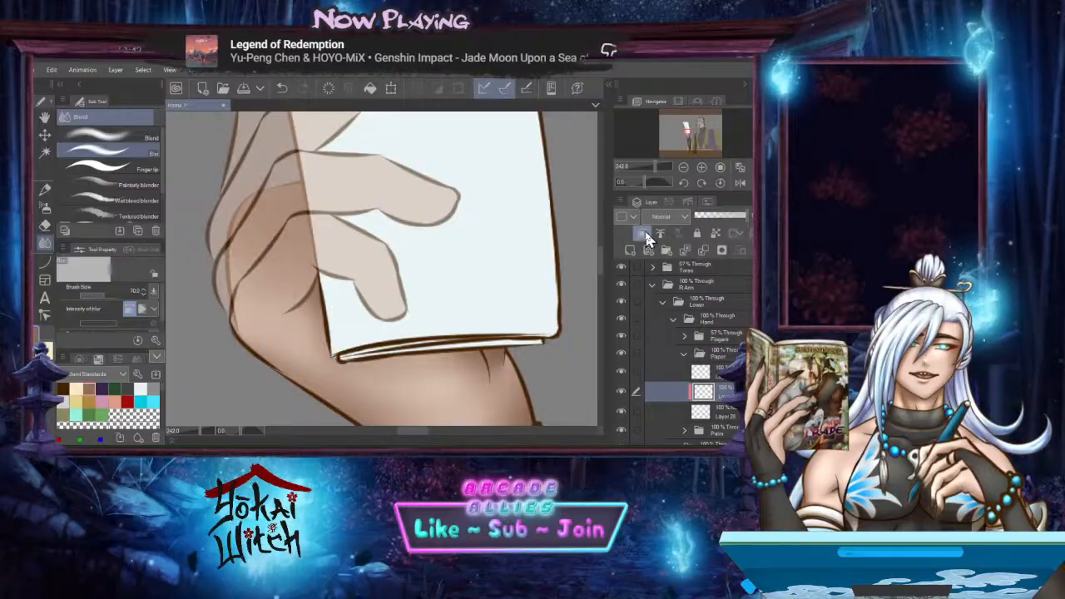
click(667, 219)
click(659, 252)
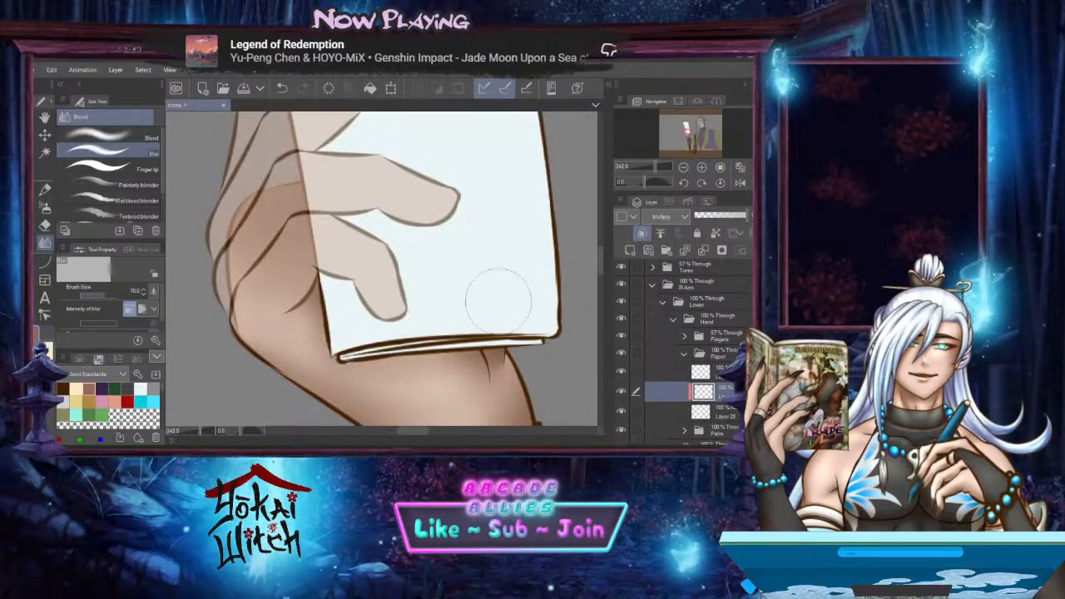
Shade the paper's lower and left edges with the soft Airbrush at size 70
scroll(494, 297, down, 3)
scroll(501, 297, down, 2)
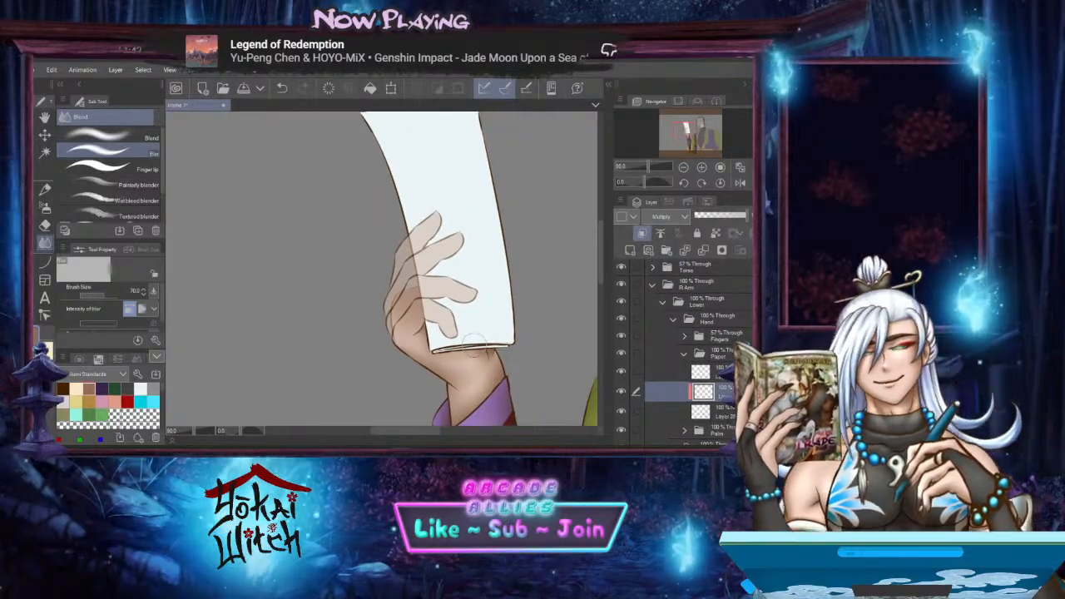
key(bracketright)
key(bracketright)
key(bracketright)
key(bracketright)
key(bracketright)
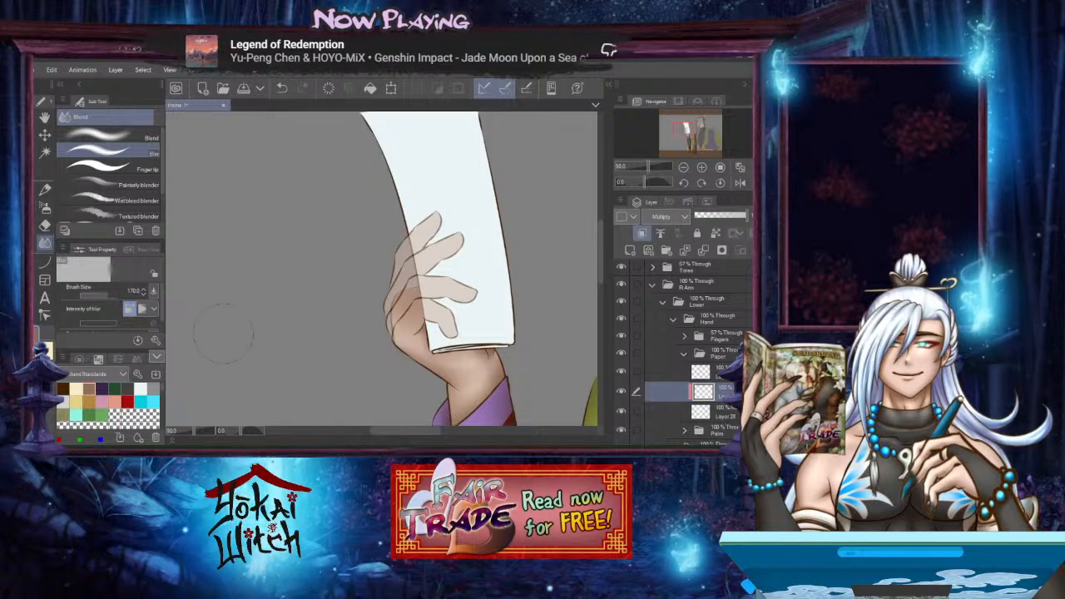
click(45, 207)
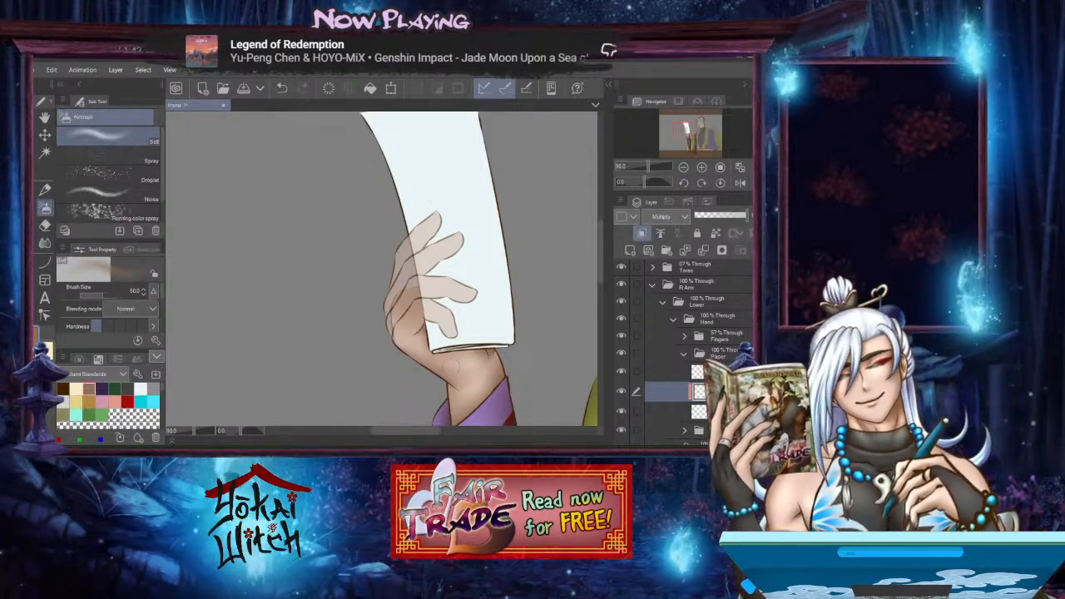
drag(522, 356, 408, 365)
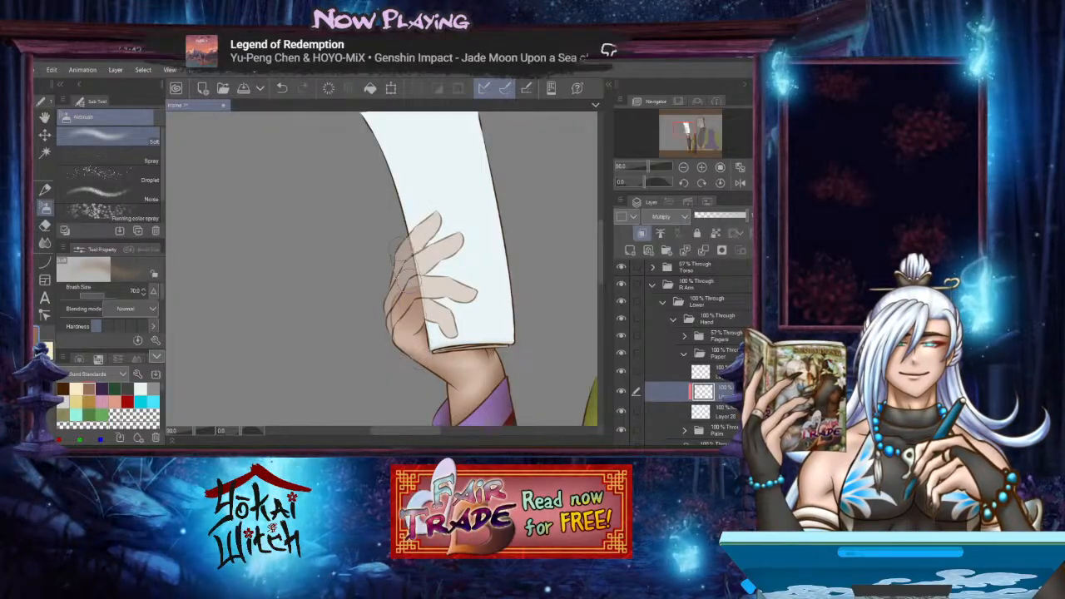
drag(383, 199, 351, 250)
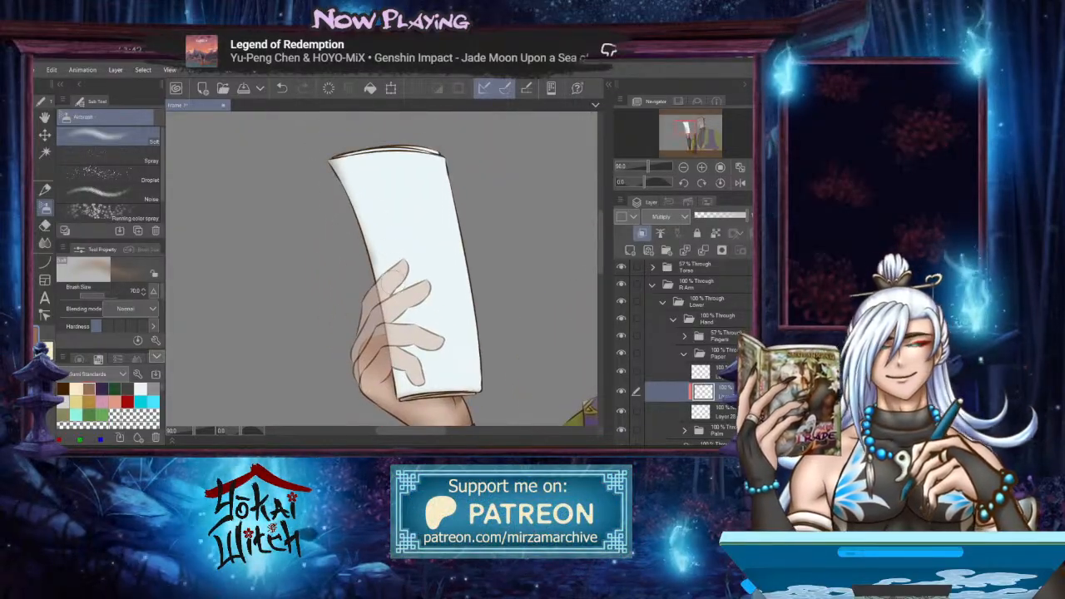
Enlarge the Airbrush to size 200 and paint a soft shadow in the middle of the paper, undoing the first stroke
key(bracketright)
key(bracketright)
key(bracketright)
key(bracketright)
key(bracketright)
key(bracketright)
drag(410, 222, 456, 356)
key(ctrl+z)
mouse_move(408, 229)
mouse_down()
mouse_move(431, 242)
mouse_move(412, 267)
mouse_up()
Shade the paper's right edge with the size 200 Airbrush, undoing one overly heavy stroke
drag(471, 315, 467, 419)
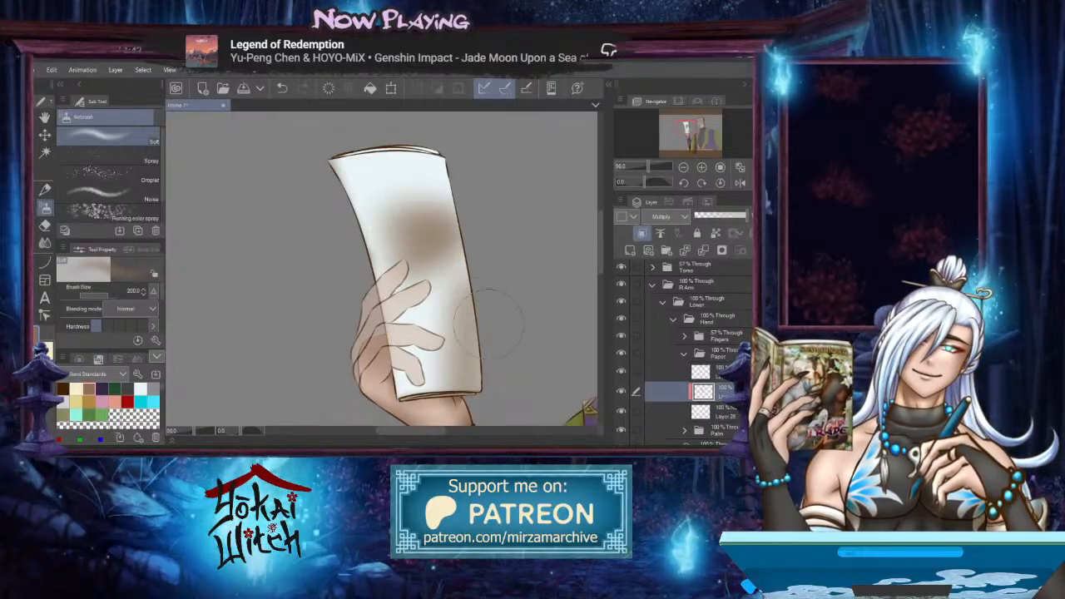
key(ctrl+z)
drag(497, 273, 499, 396)
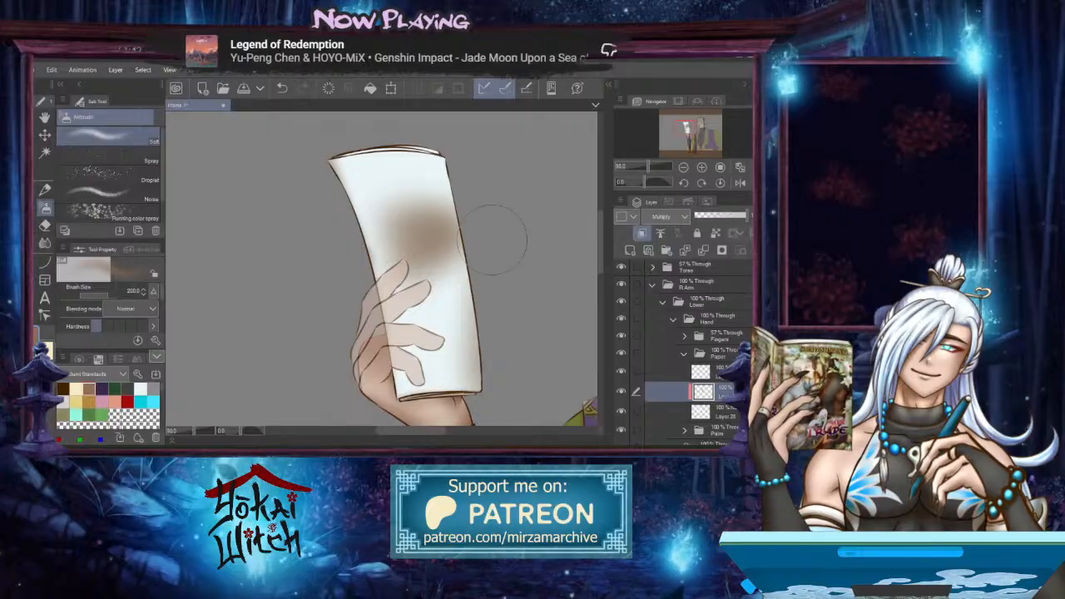
mouse_move(492, 240)
mouse_down()
mouse_move(489, 153)
mouse_move(501, 245)
mouse_move(494, 228)
mouse_up()
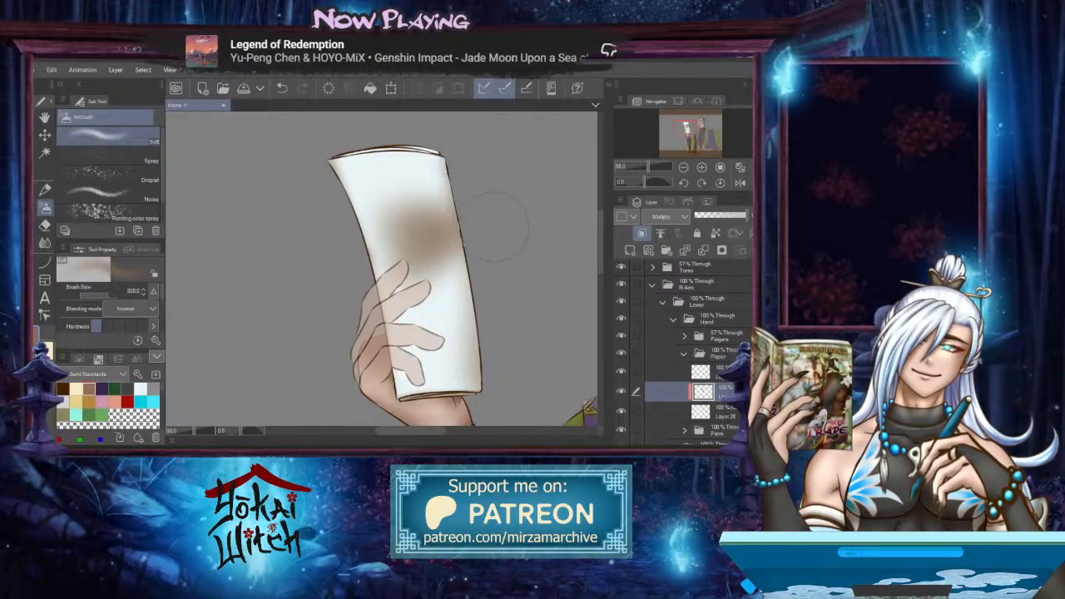
Smooth the soft shadow in the middle and along the right edge of the paper with the Blur tool at size 170
scroll(494, 227, up, 3)
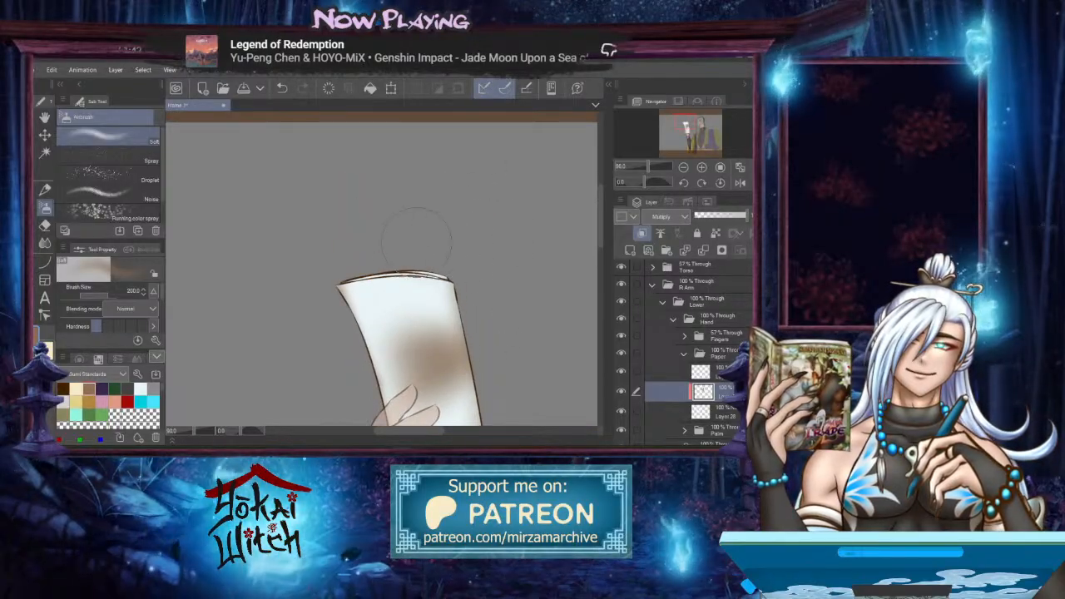
mouse_move(347, 241)
mouse_down()
mouse_move(457, 245)
mouse_move(334, 241)
mouse_up()
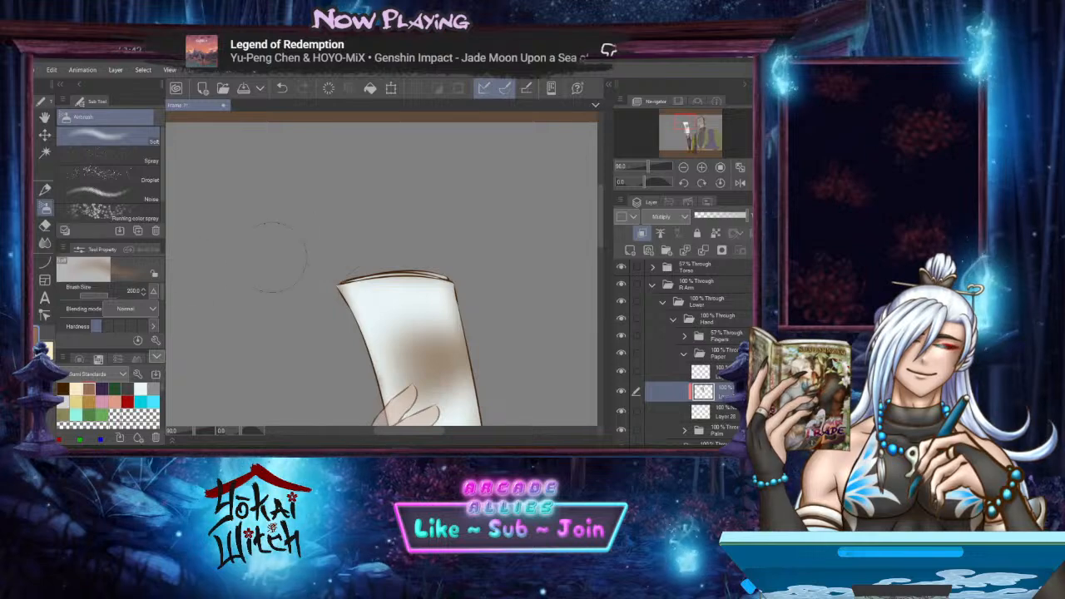
click(45, 242)
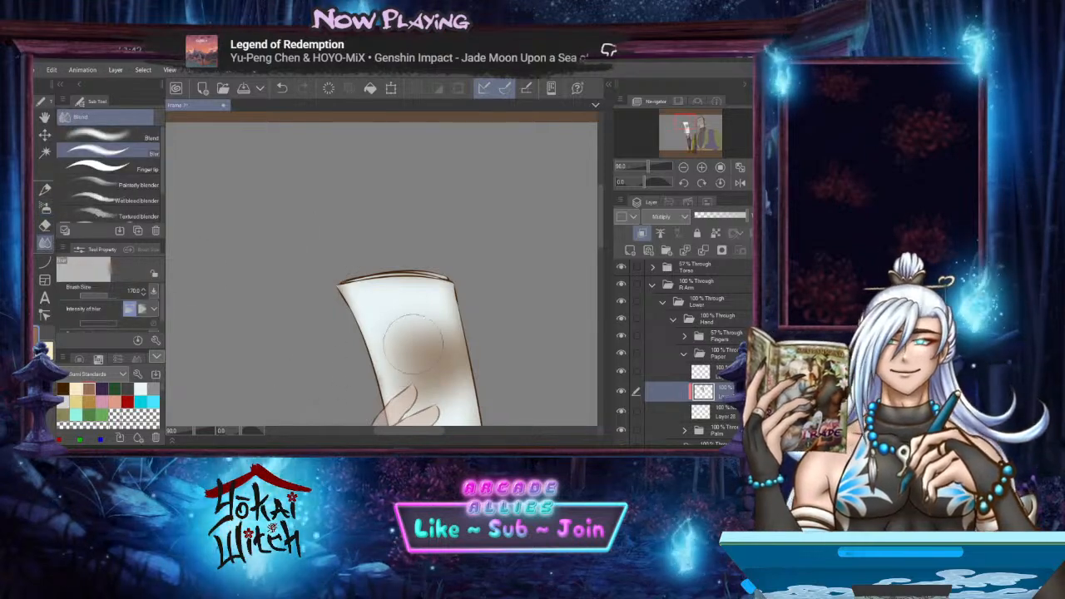
mouse_move(414, 343)
mouse_down()
mouse_move(461, 338)
mouse_move(406, 352)
mouse_move(420, 333)
mouse_move(468, 329)
mouse_move(431, 397)
mouse_move(441, 395)
mouse_move(425, 370)
mouse_move(440, 322)
mouse_move(432, 374)
mouse_move(443, 398)
mouse_up()
mouse_move(422, 357)
mouse_down()
mouse_move(419, 304)
mouse_move(446, 396)
mouse_move(410, 198)
mouse_move(413, 224)
mouse_up()
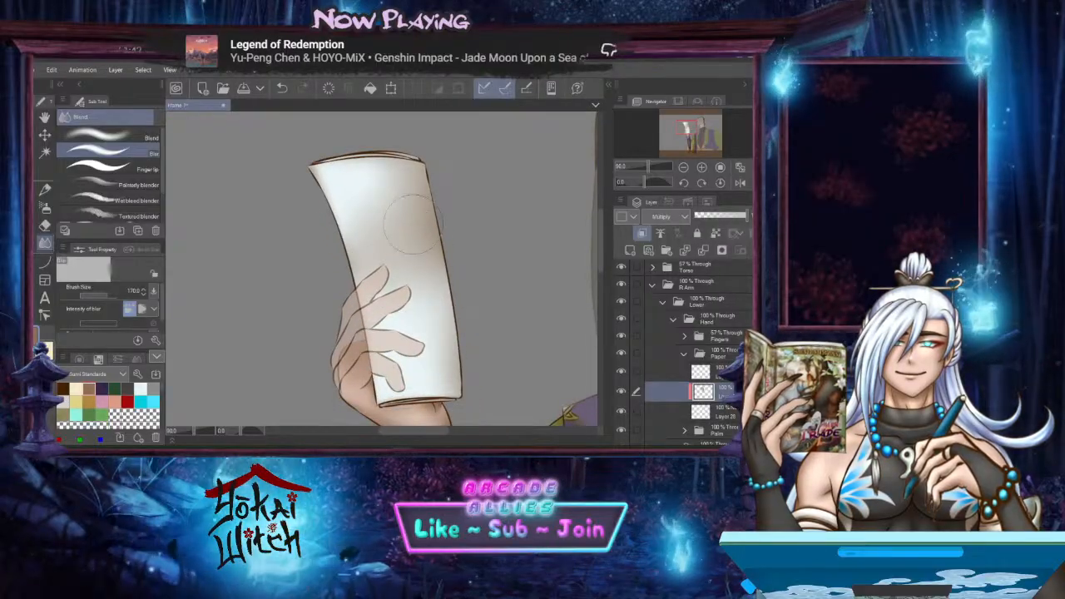
mouse_move(428, 336)
mouse_down()
mouse_move(428, 378)
mouse_move(407, 270)
mouse_move(371, 273)
mouse_up()
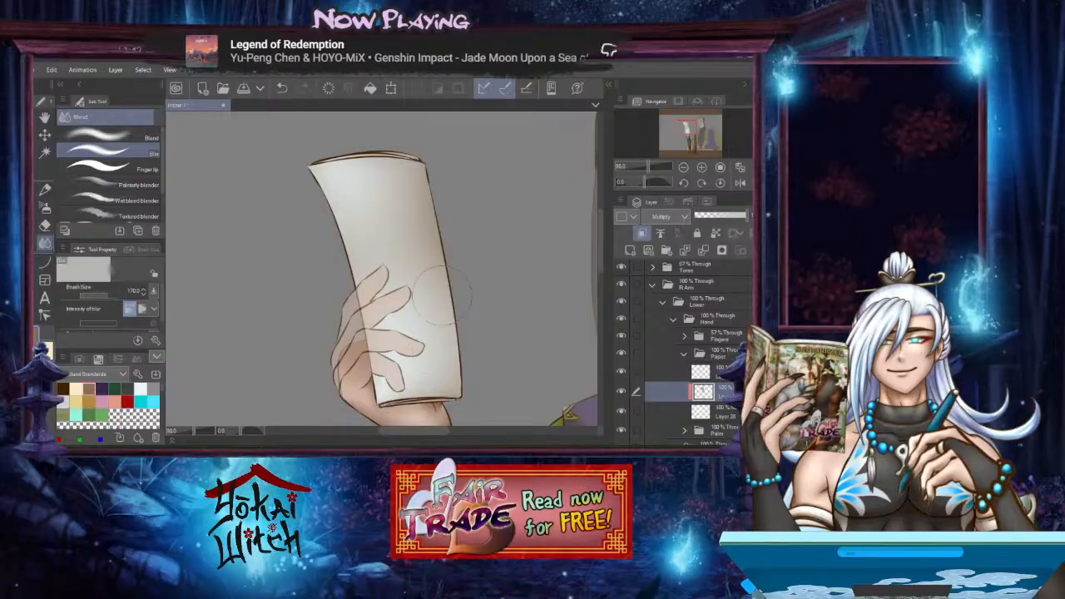
mouse_move(356, 282)
mouse_down()
mouse_move(355, 305)
mouse_move(337, 305)
mouse_up()
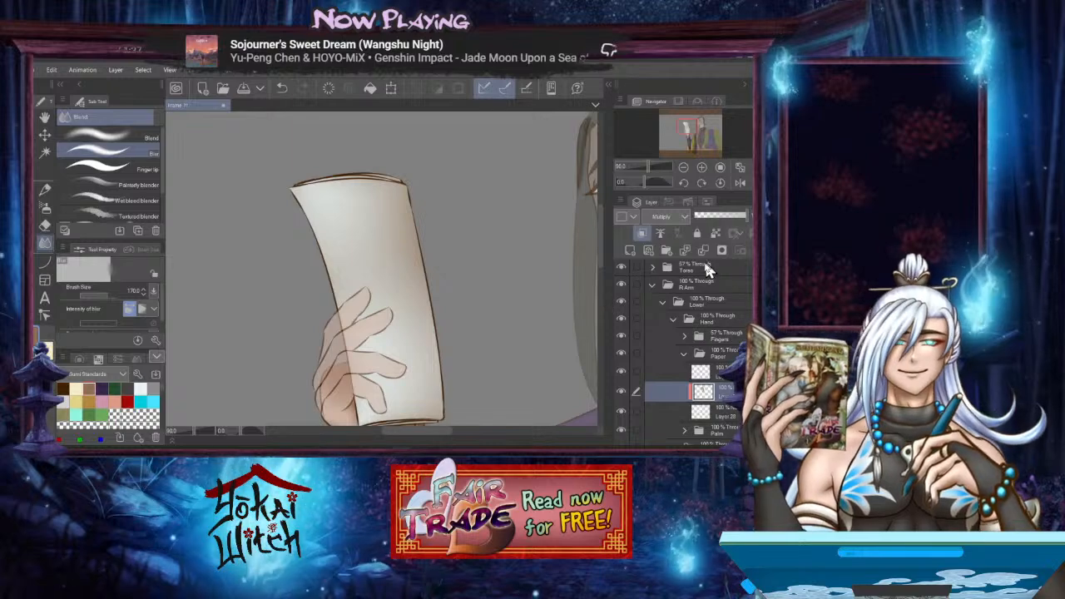
click(639, 248)
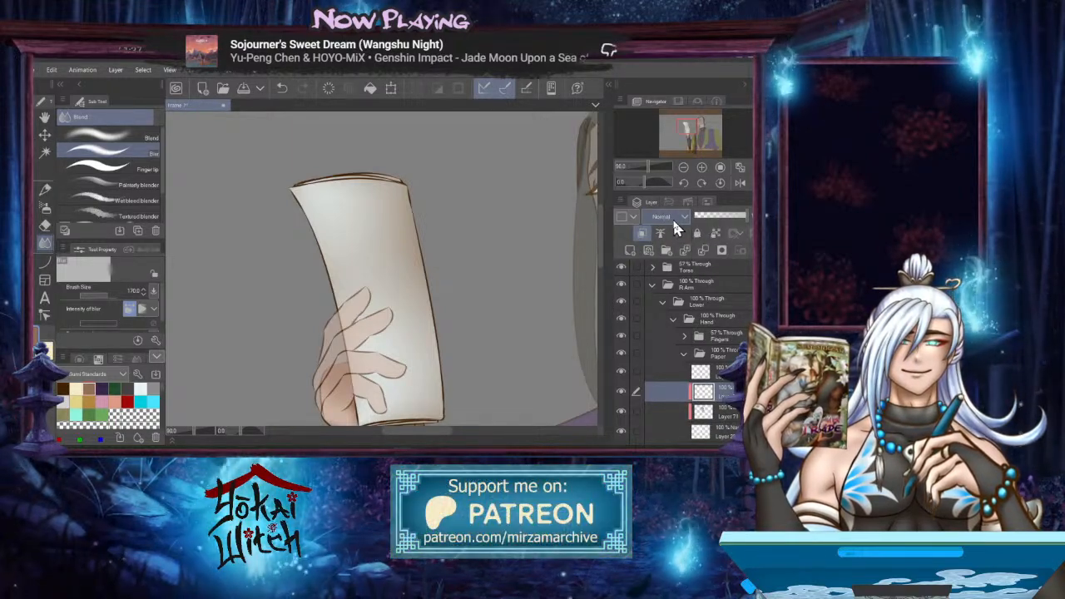
click(672, 217)
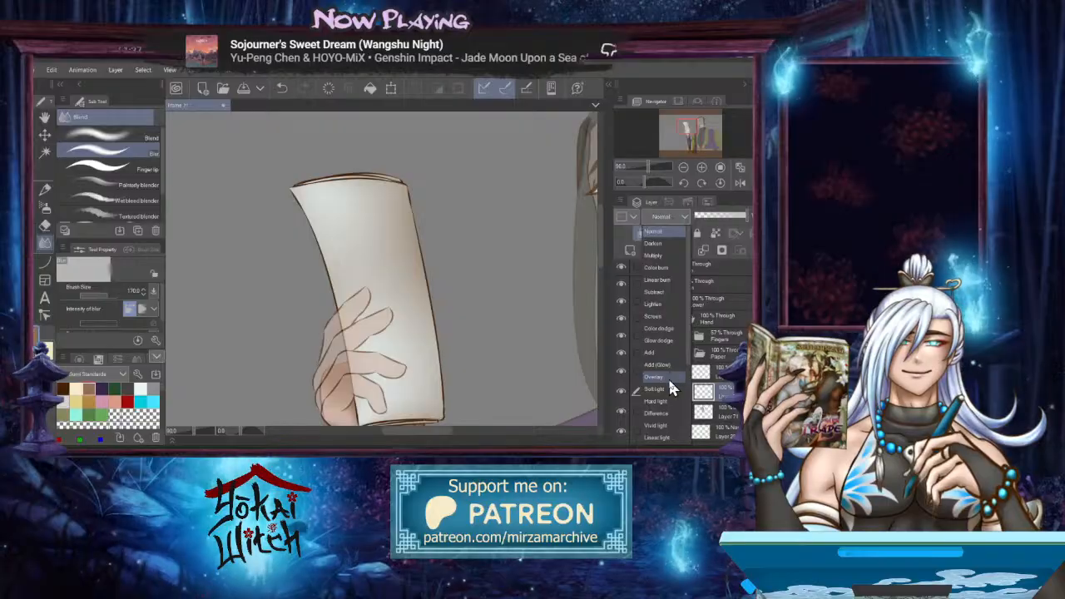
click(702, 391)
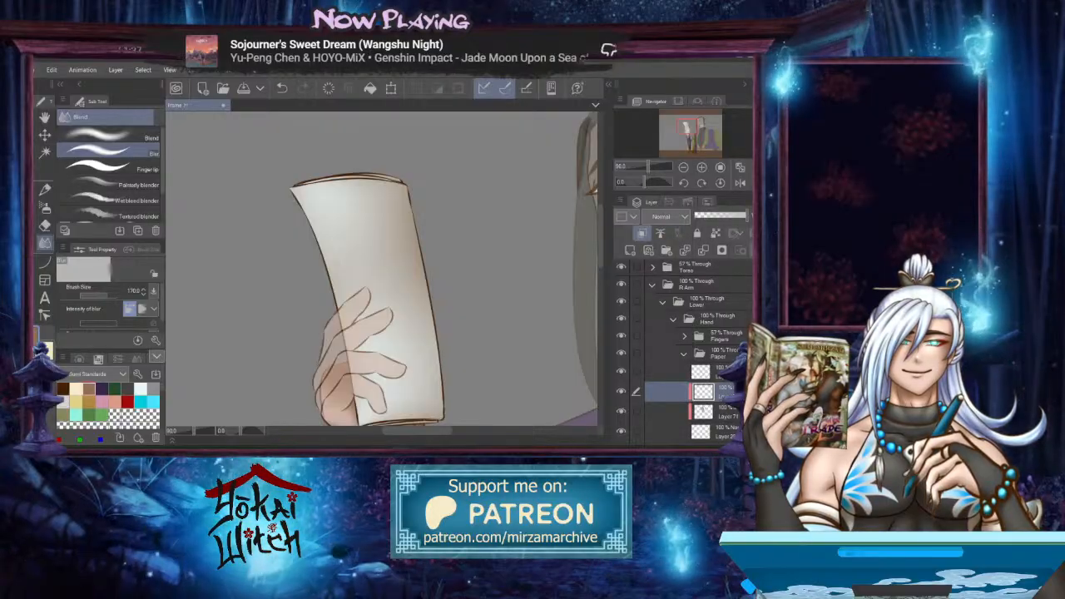
click(405, 214)
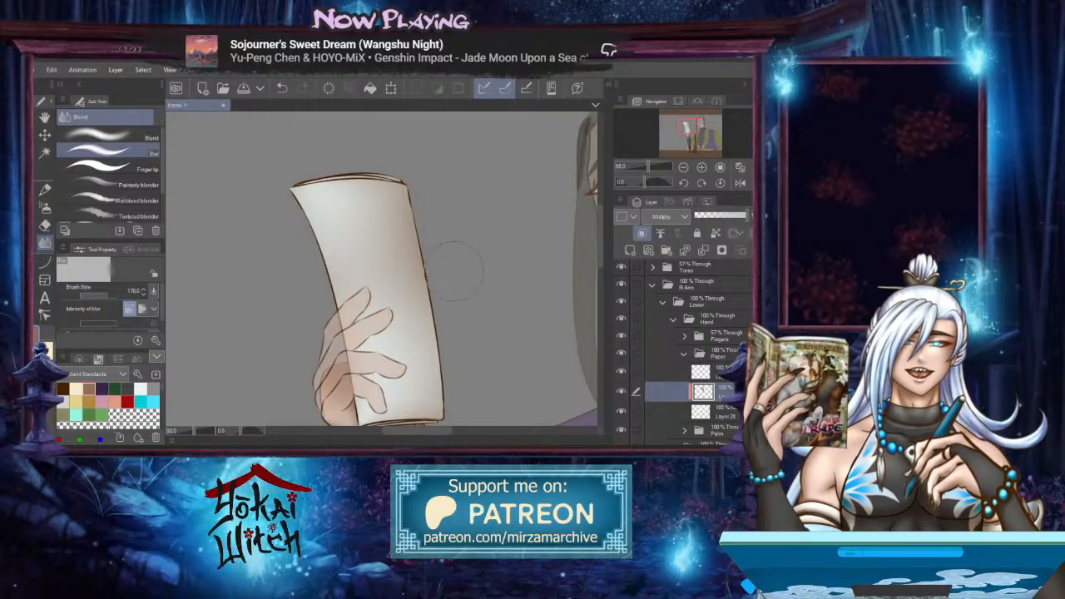
Lighten the upper part of the paper and the area beside the fingers with the soft Airbrush at size 200
click(45, 207)
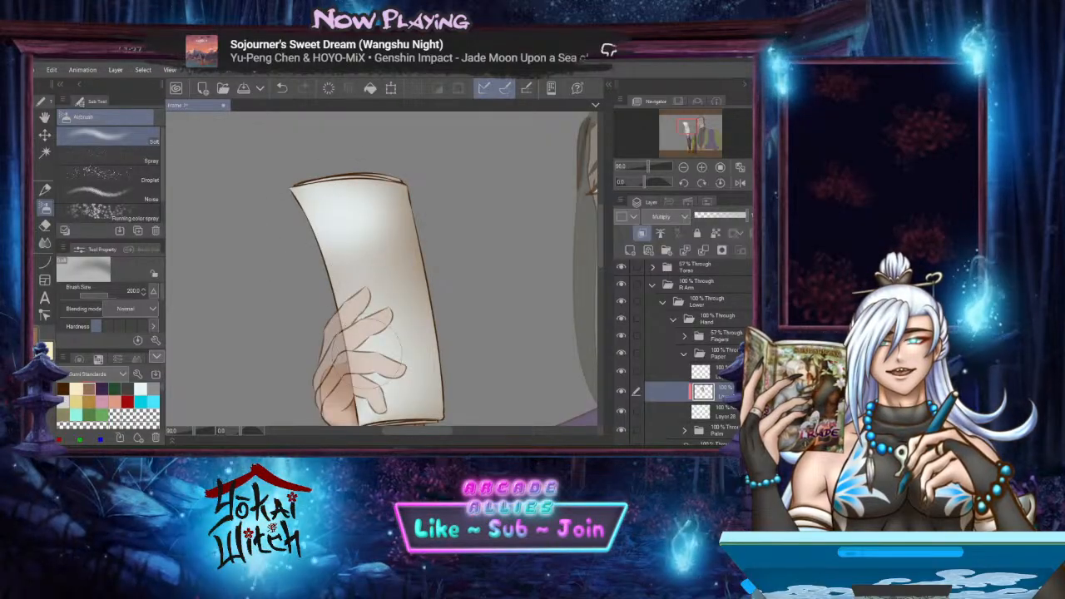
mouse_move(367, 344)
mouse_down()
mouse_move(402, 393)
mouse_move(401, 359)
mouse_up()
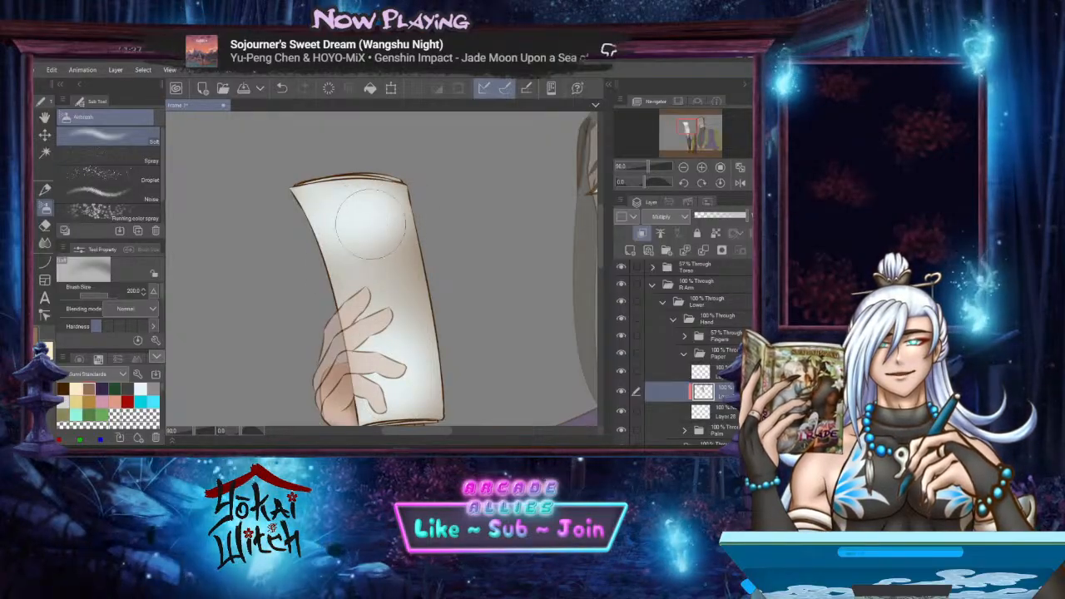
mouse_move(371, 224)
mouse_down()
mouse_move(359, 217)
mouse_move(376, 218)
mouse_up()
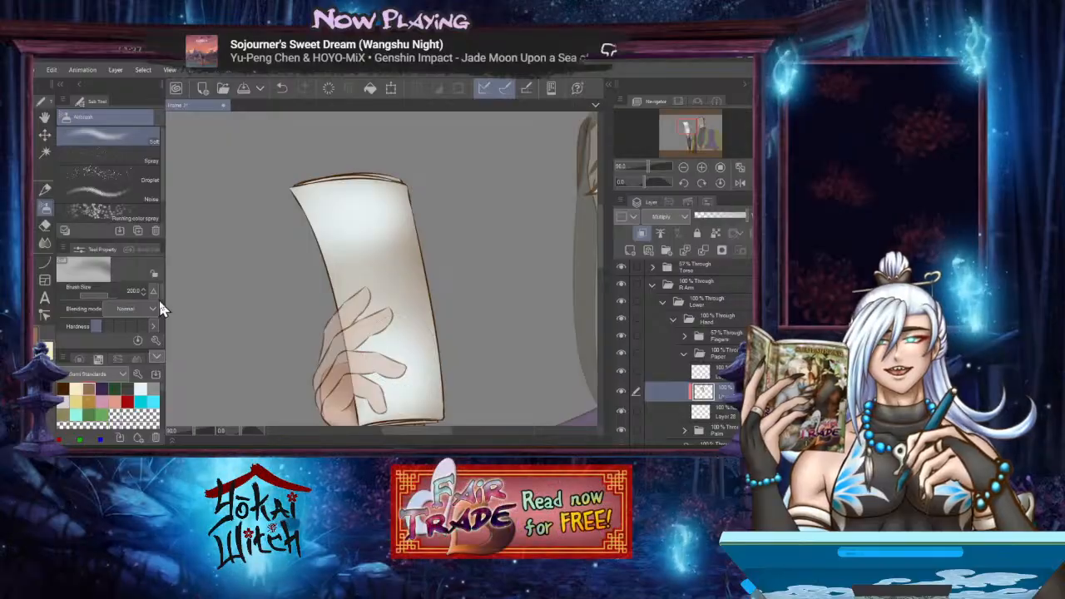
Blend the lightened areas into the paper's right-side shadow with the Blur tool at size 170
click(45, 242)
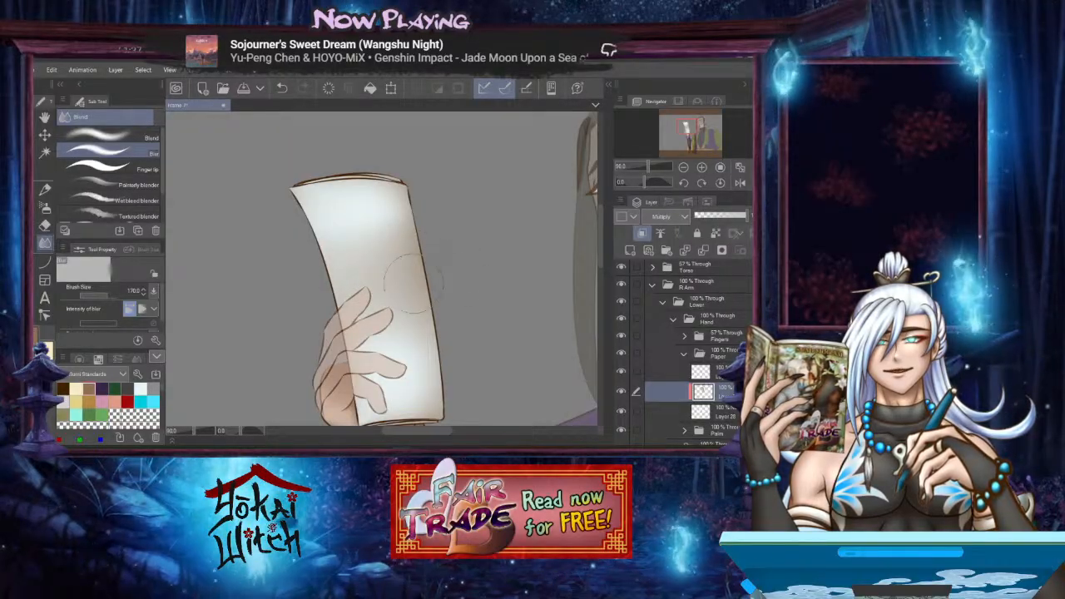
drag(426, 287, 442, 299)
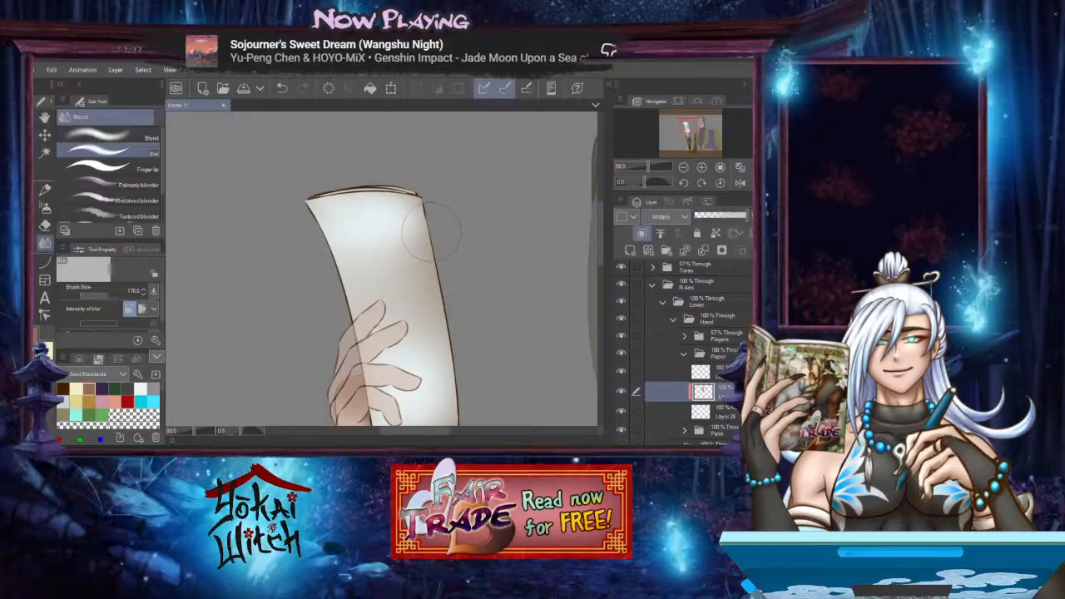
drag(463, 340, 465, 278)
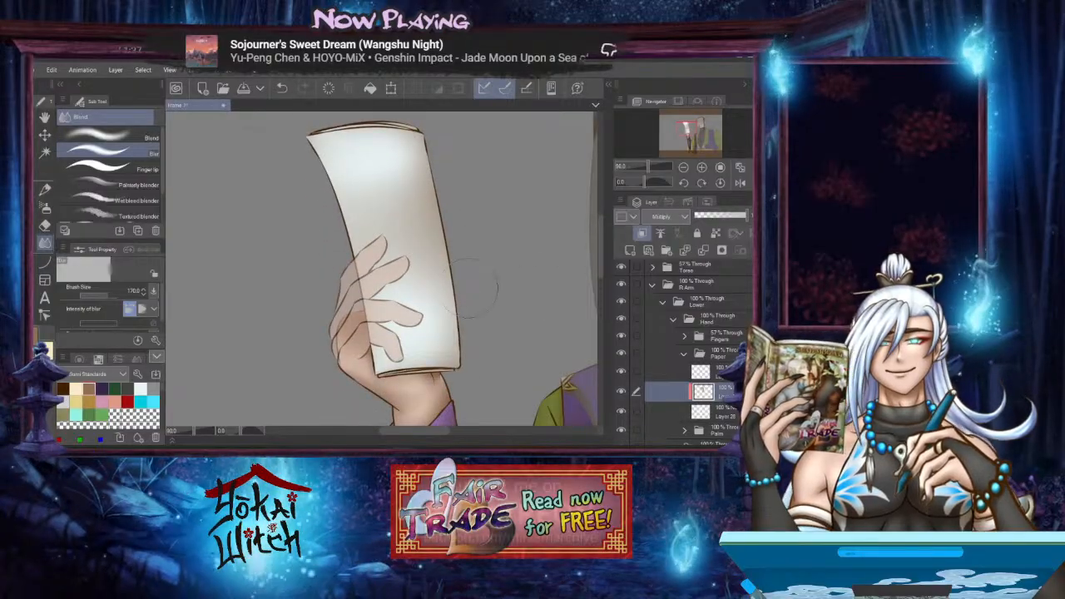
Examine the paper's blended shading up close from its top edge down to the hand and wrist
scroll(426, 322, up, 3)
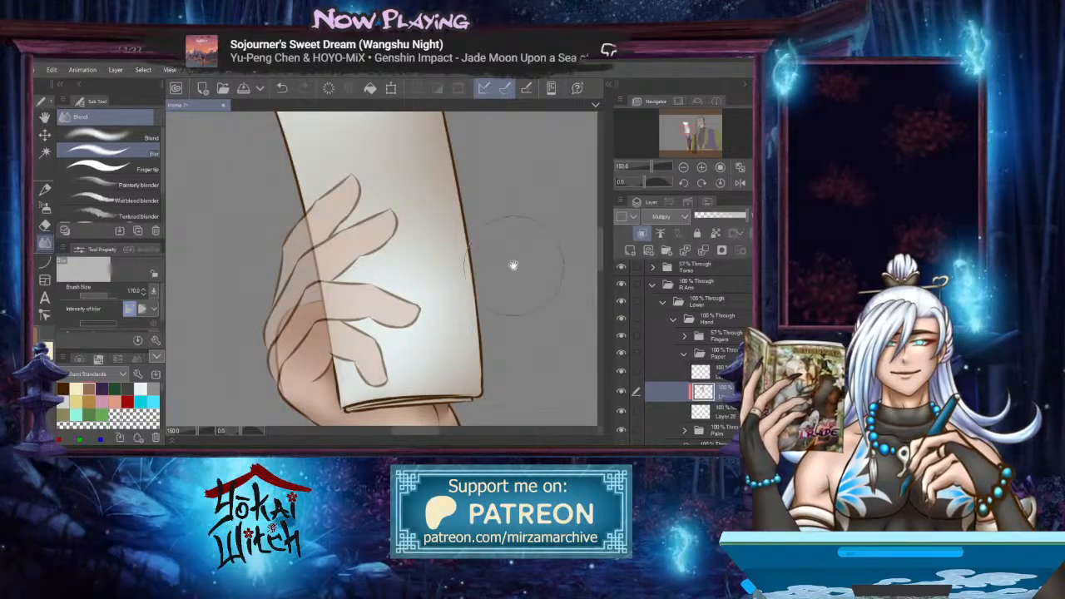
drag(489, 220, 505, 360)
drag(469, 218, 489, 300)
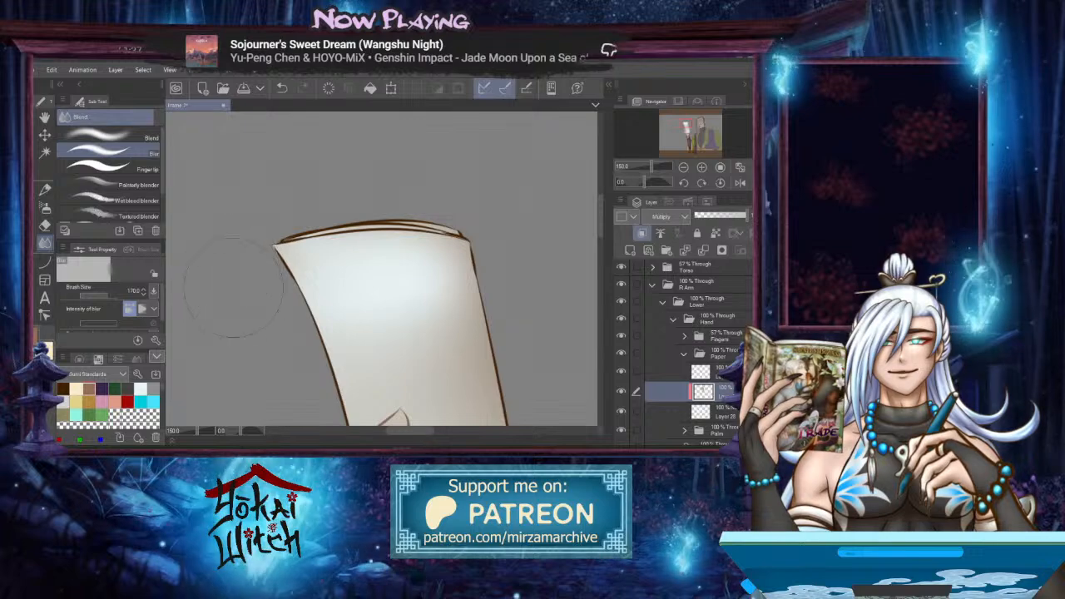
scroll(274, 333, down, 5)
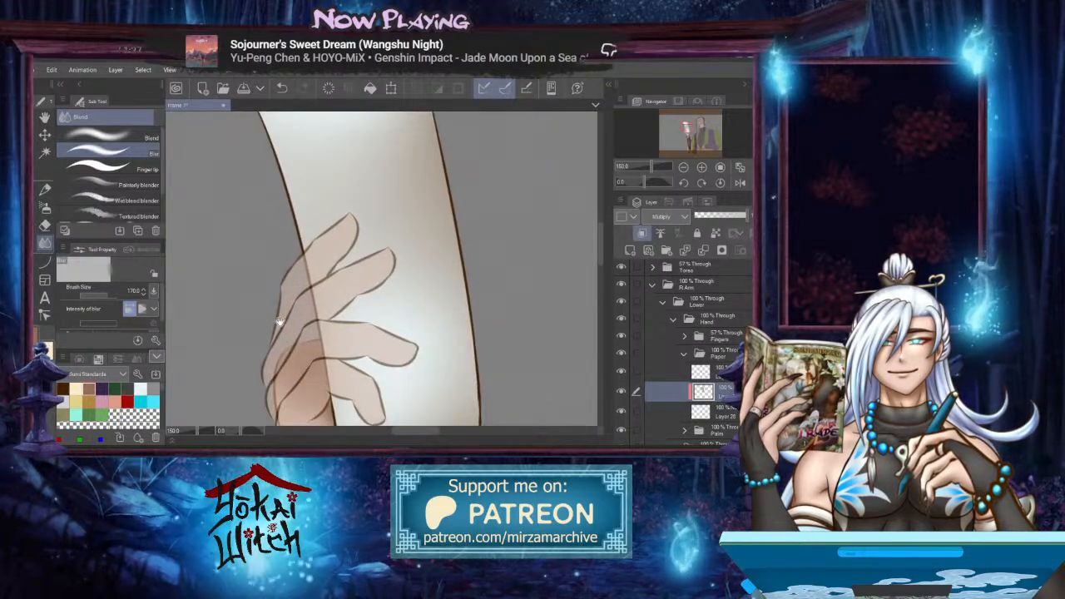
drag(293, 398, 264, 315)
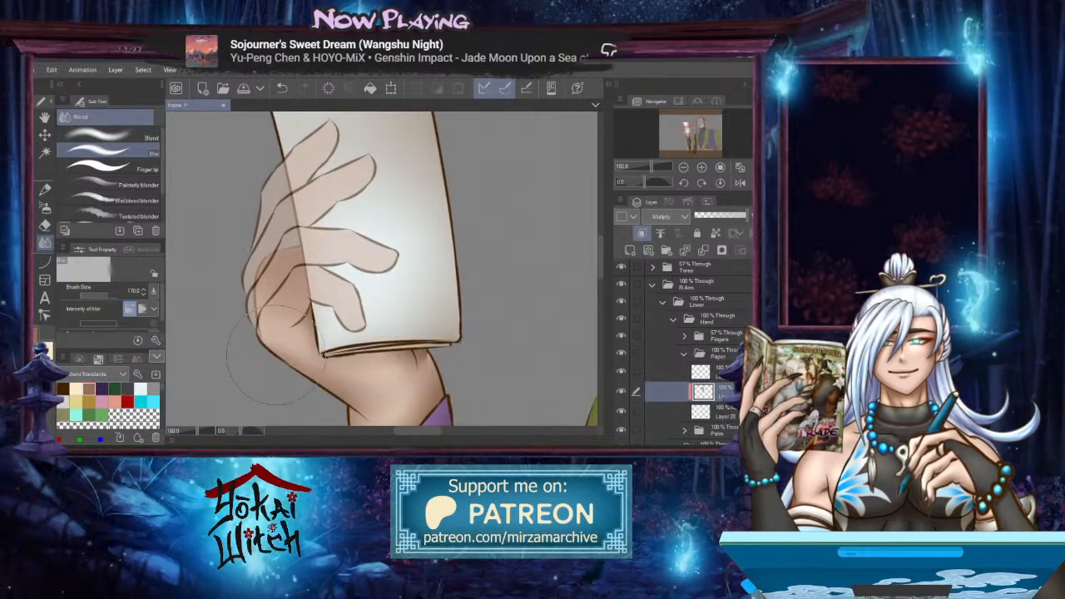
drag(280, 374, 243, 375)
scroll(274, 333, up, 2)
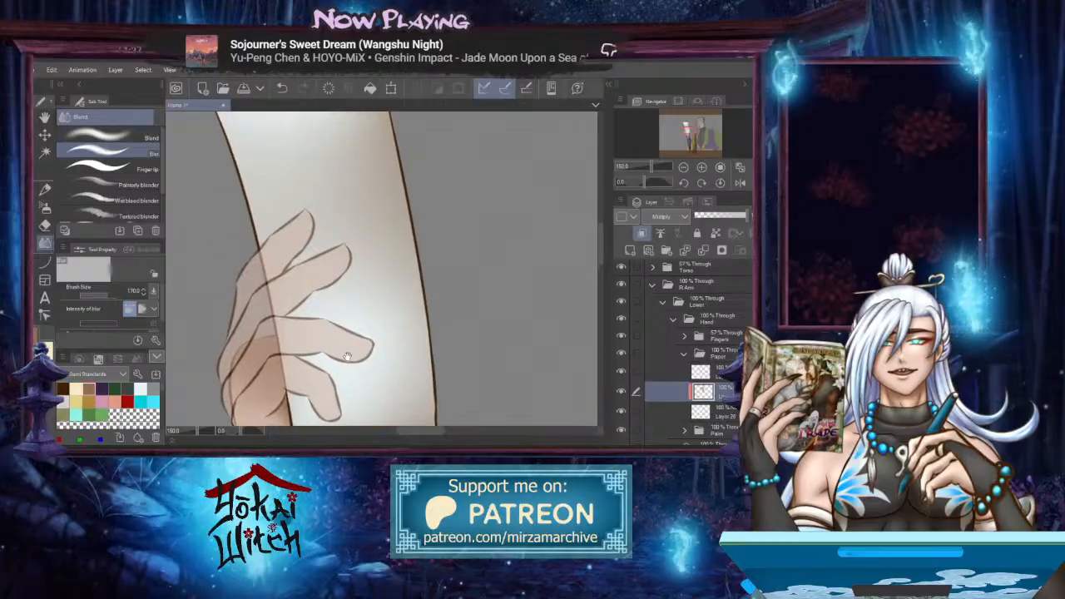
scroll(358, 350, down, 4)
drag(349, 349, 380, 370)
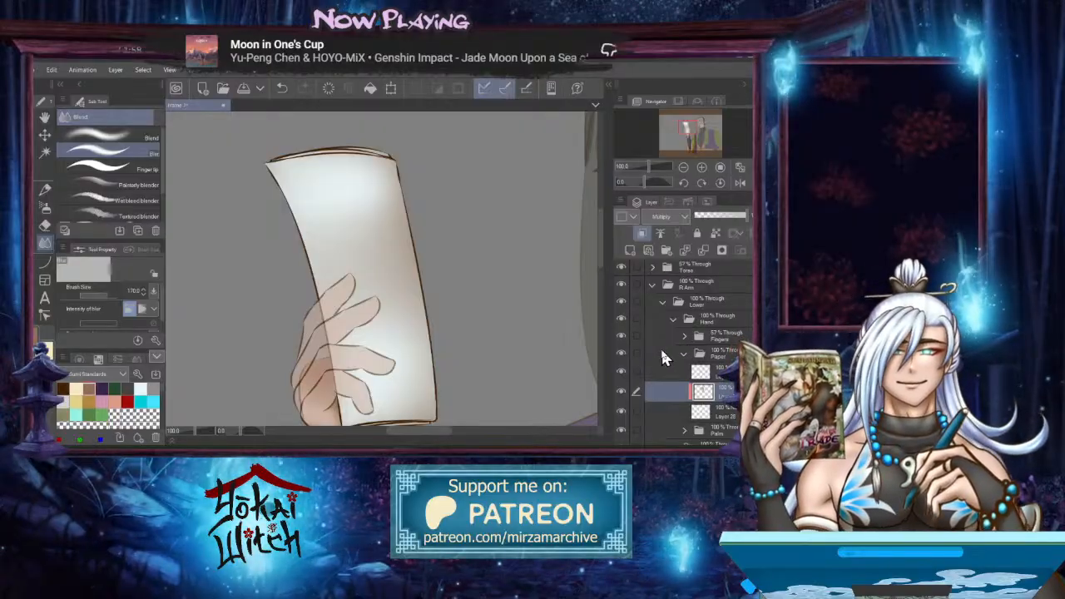
Even out the shadow along the paper's right edge with the size 170 Blur tool
mouse_move(416, 331)
mouse_down()
mouse_move(428, 323)
mouse_move(436, 356)
mouse_up()
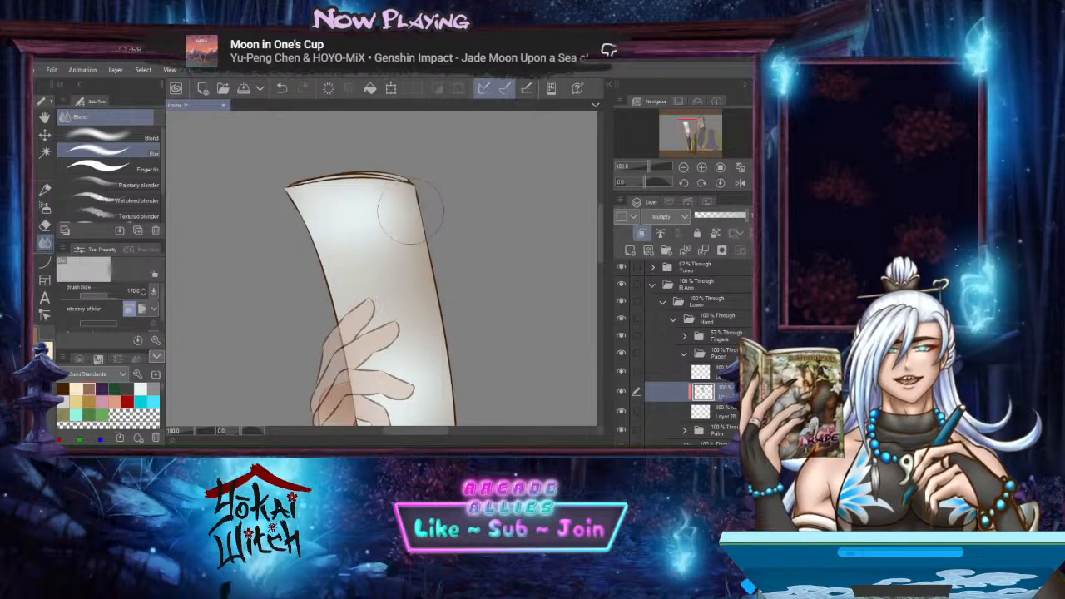
drag(442, 264, 440, 274)
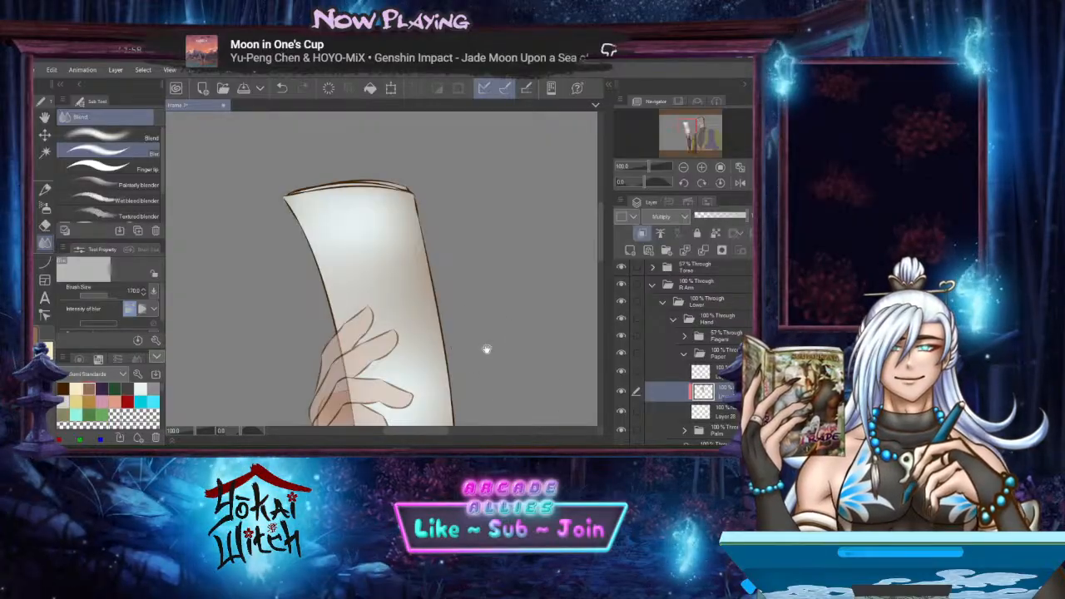
drag(486, 349, 492, 321)
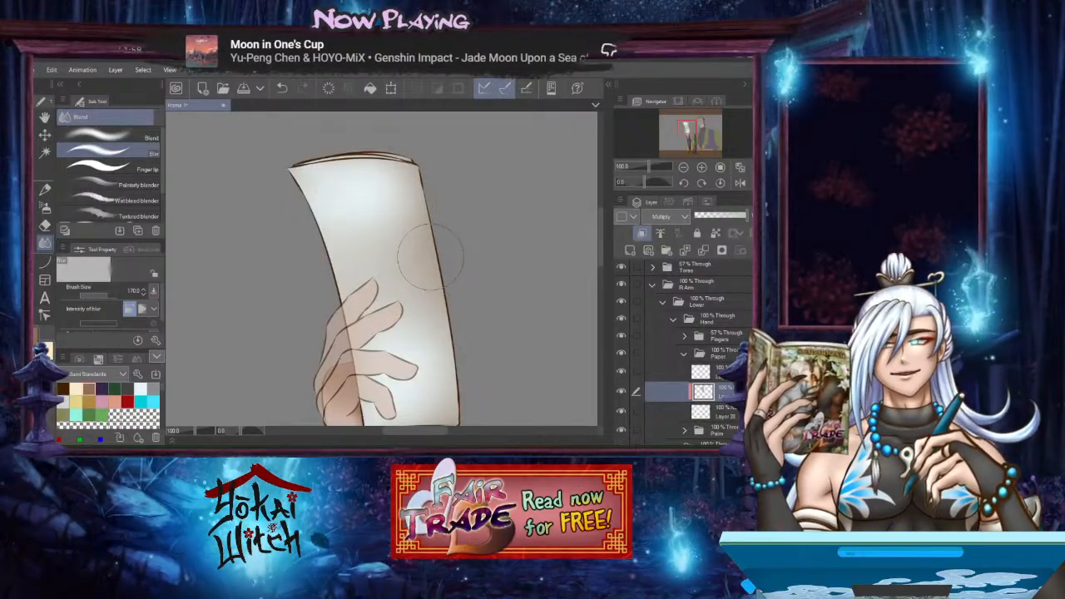
drag(430, 256, 417, 228)
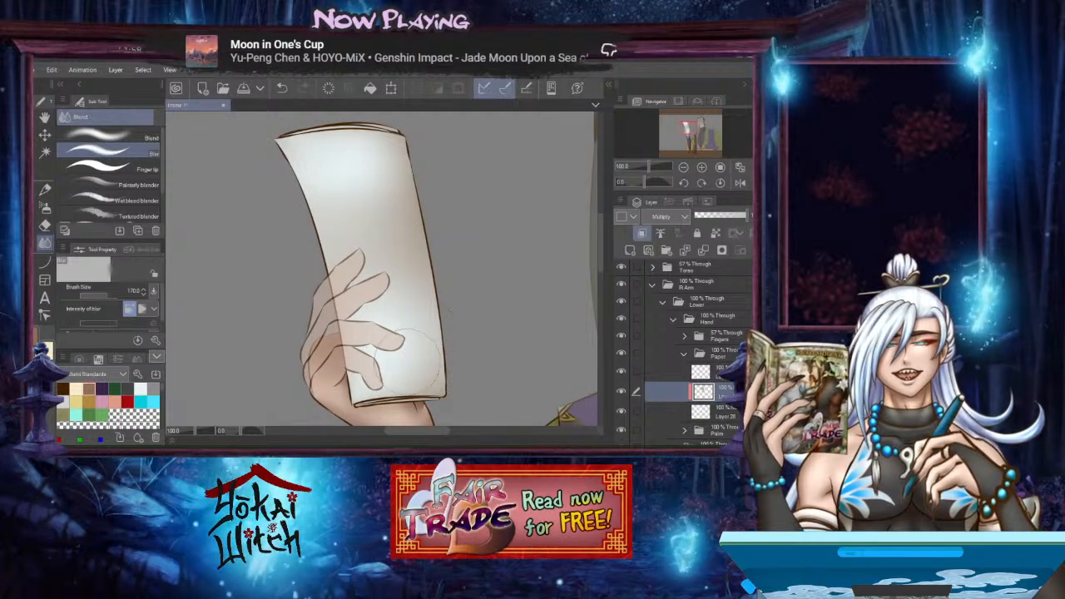
scroll(406, 360, up, 3)
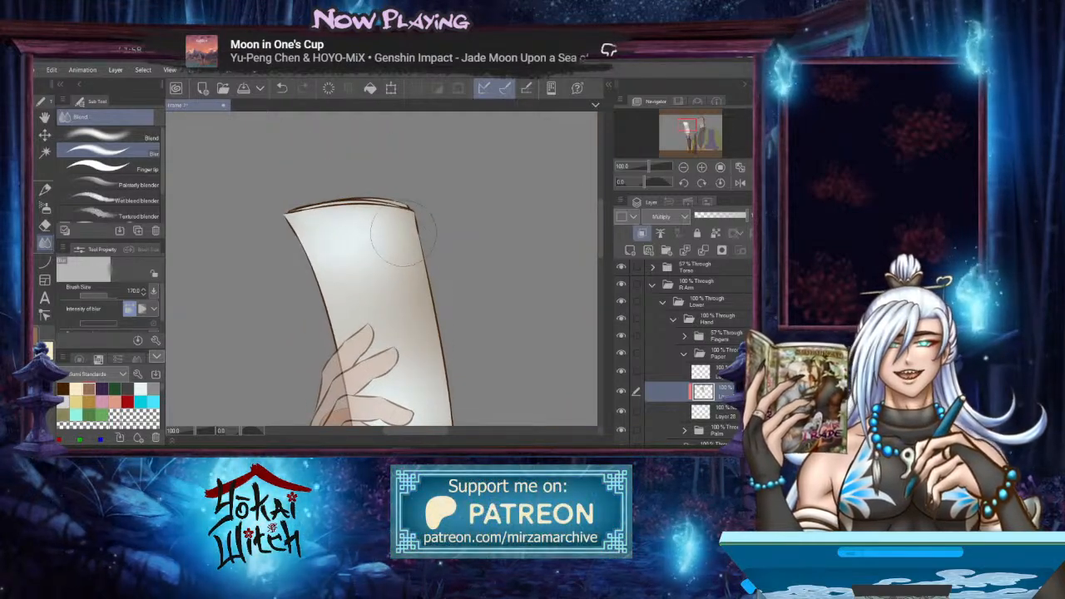
drag(373, 319, 353, 277)
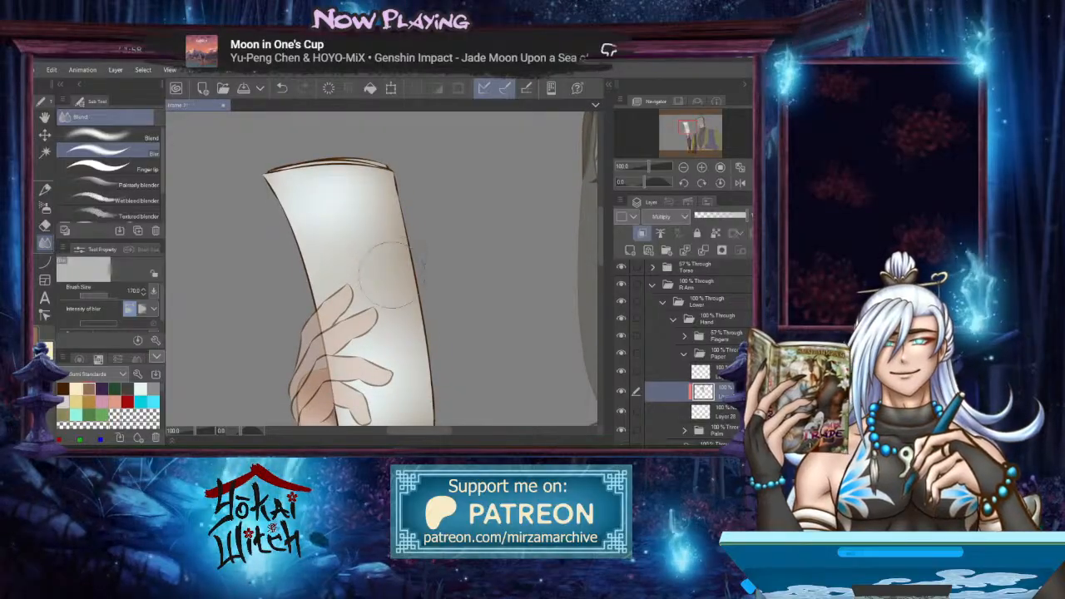
scroll(463, 368, down, 4)
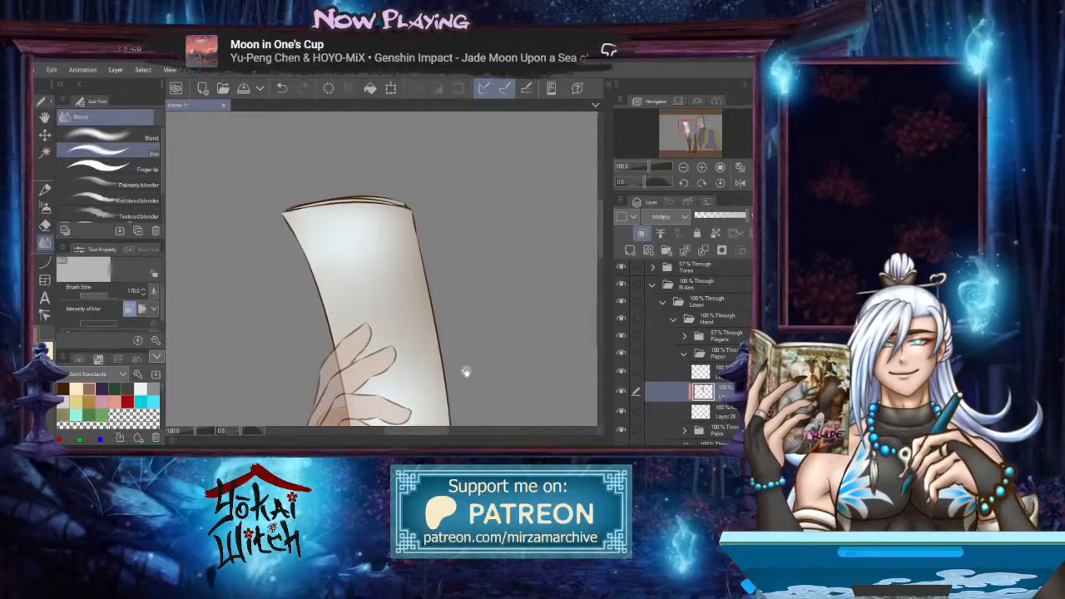
Soften the highlight near the paper's top into the surrounding shading with the Blur tool
mouse_move(472, 377)
mouse_down()
mouse_move(404, 271)
mouse_move(452, 347)
mouse_up()
scroll(445, 336, up, 4)
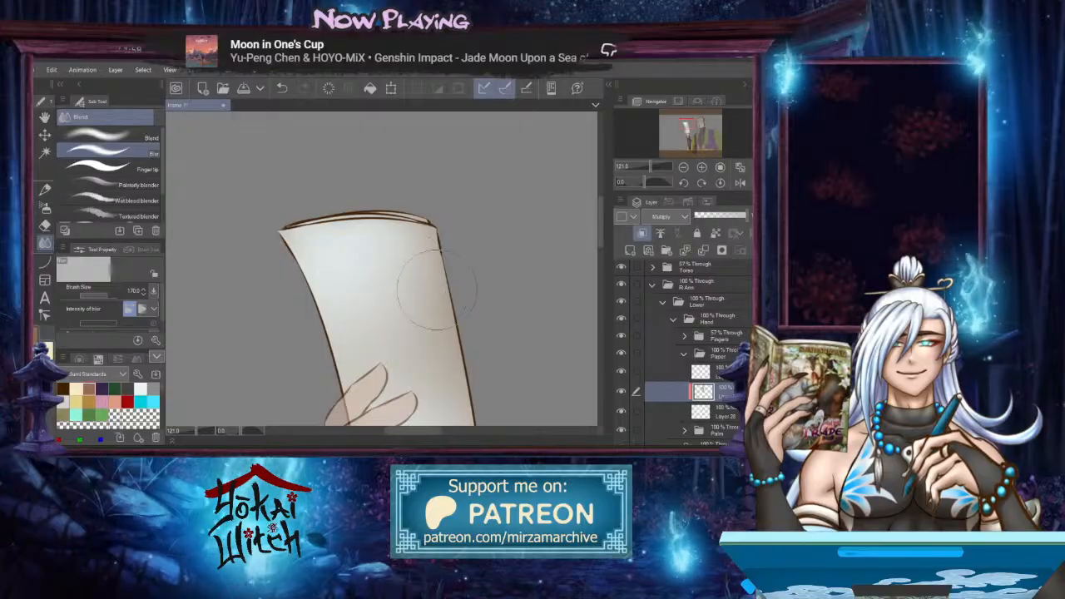
drag(474, 337, 449, 245)
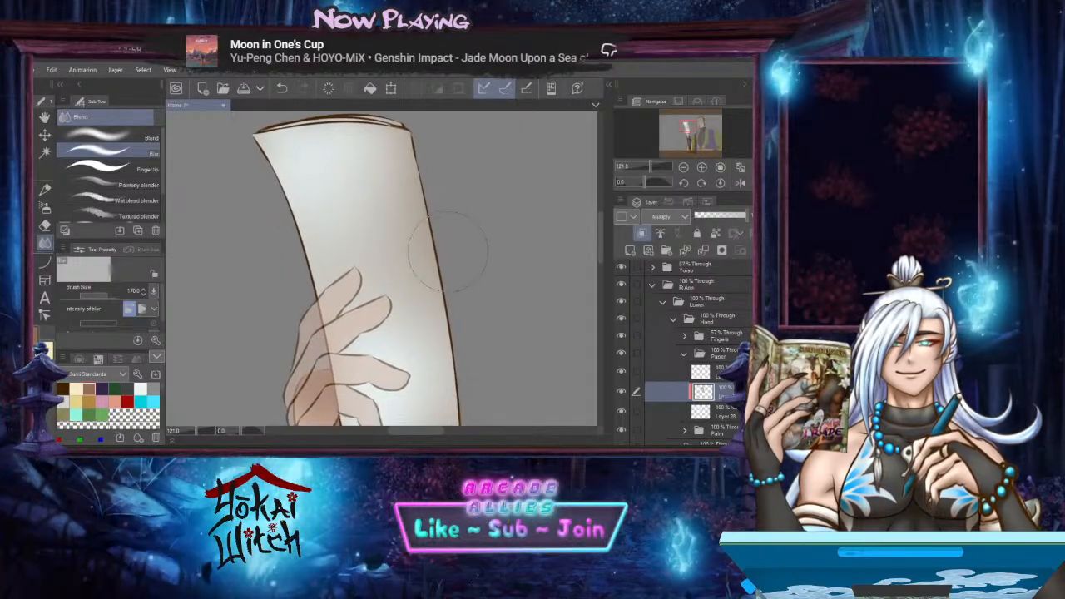
scroll(449, 249, down, 2)
scroll(452, 251, up, 1)
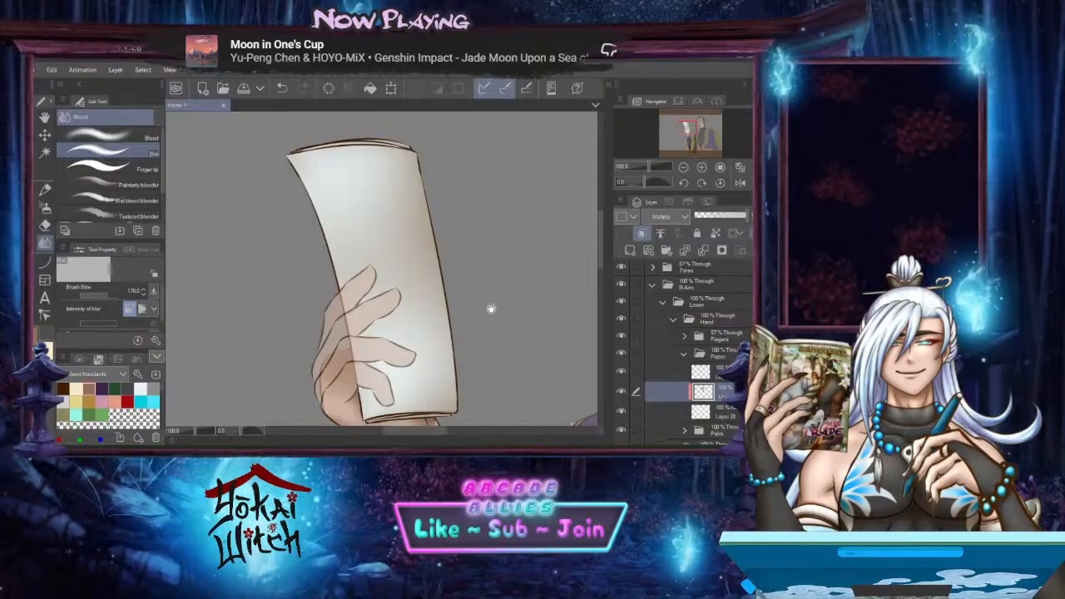
Blur the shading at the paper's lower right edge beside the fingertips
mouse_move(491, 309)
mouse_down()
mouse_move(488, 357)
mouse_move(502, 344)
mouse_move(500, 293)
mouse_up()
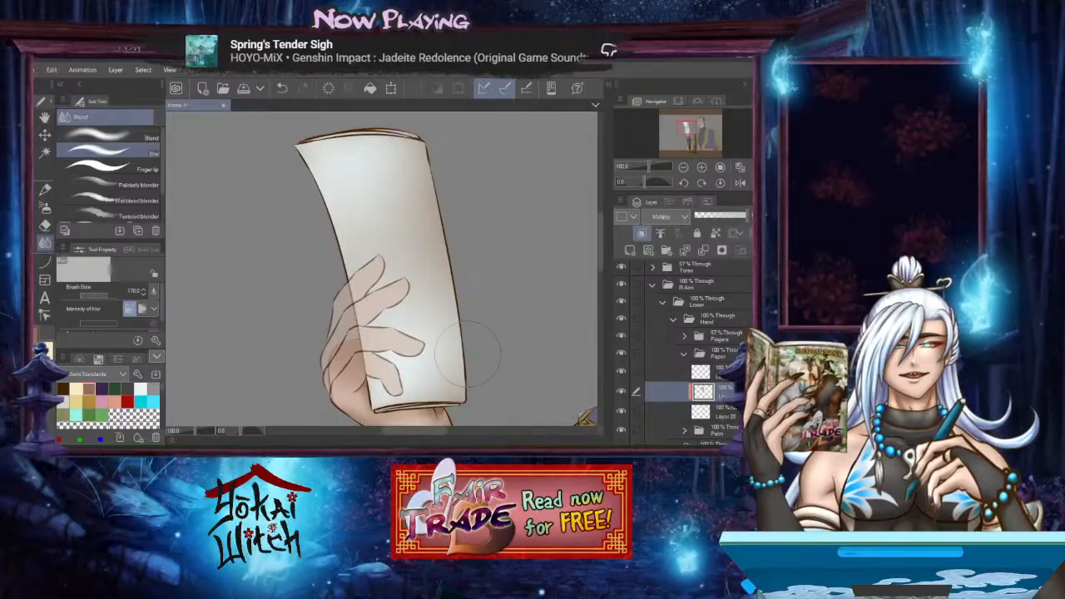
mouse_move(467, 368)
mouse_down()
mouse_move(466, 342)
mouse_move(466, 356)
mouse_up()
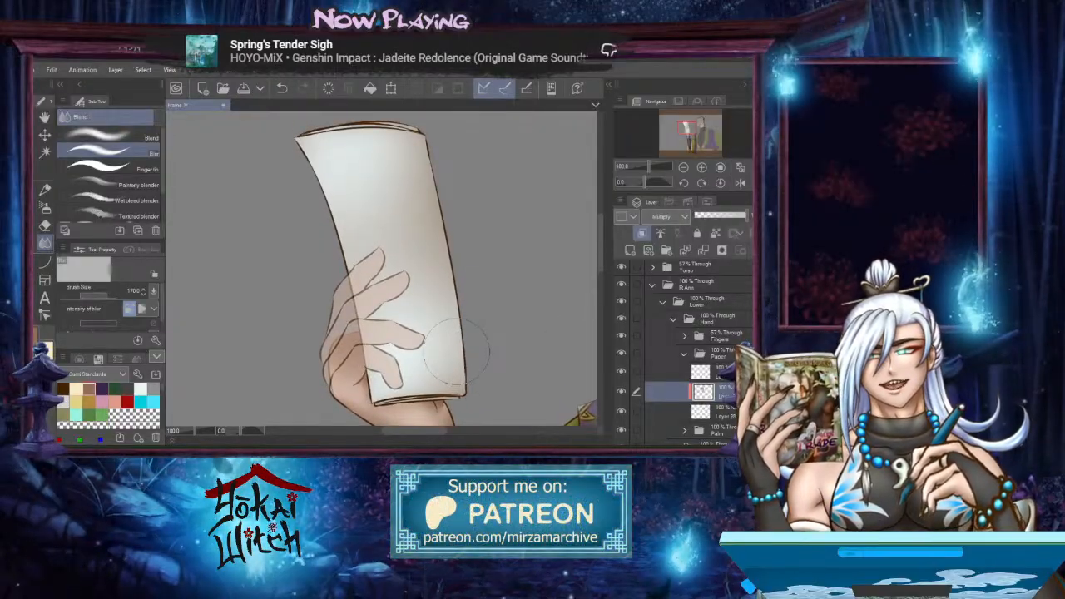
drag(452, 320, 459, 351)
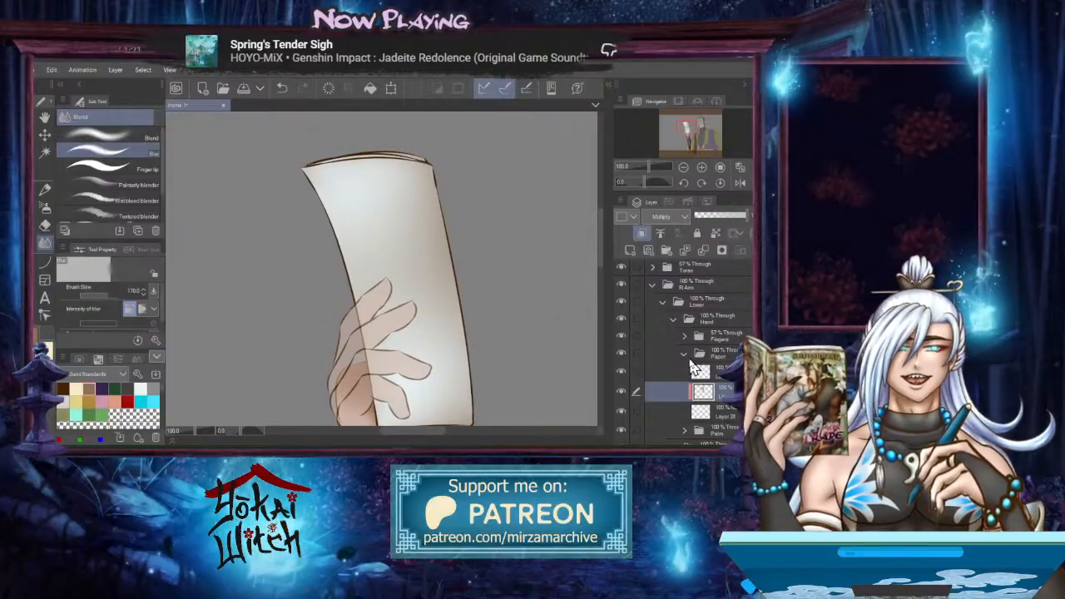
Collapse the Paper folder and raise the Fingers folder's opacity to 100%
click(684, 354)
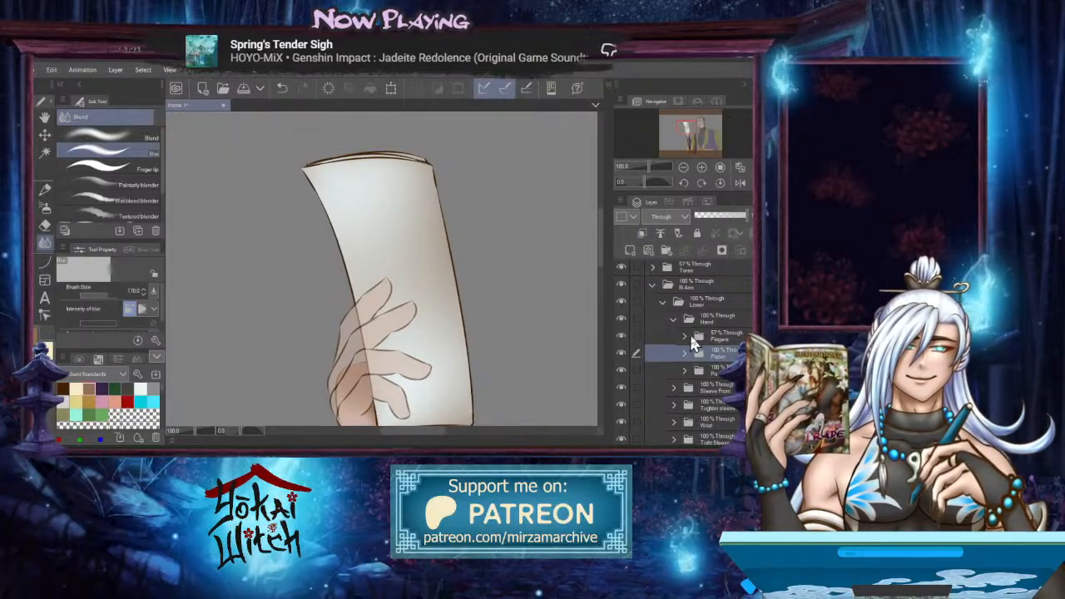
click(718, 337)
drag(727, 213, 749, 214)
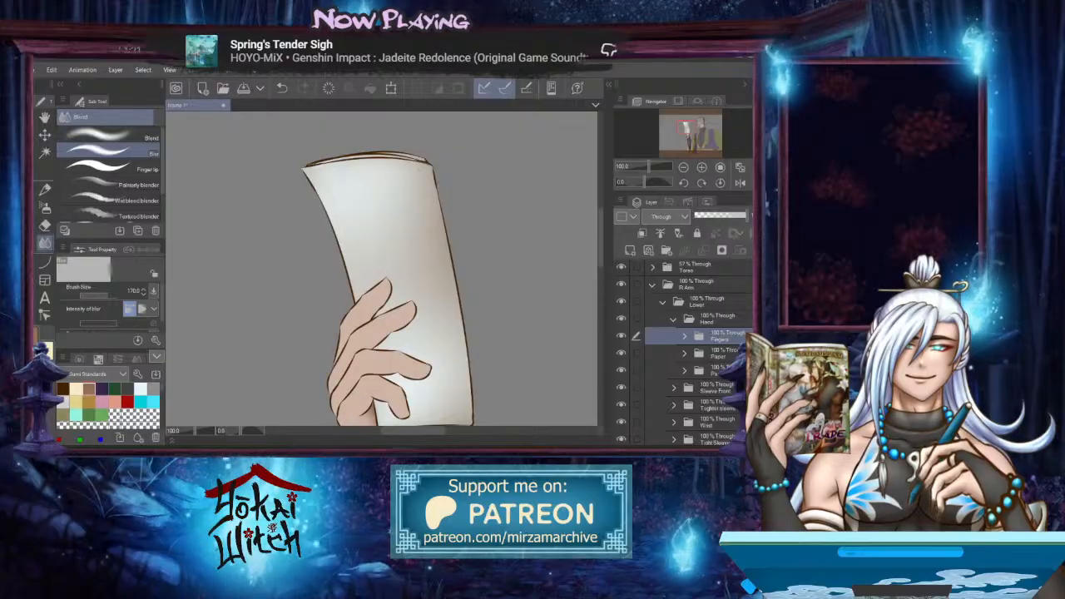
Add a new layer above the base colour layer in the Fingers folder and clip it to that layer
scroll(409, 346, up, 2)
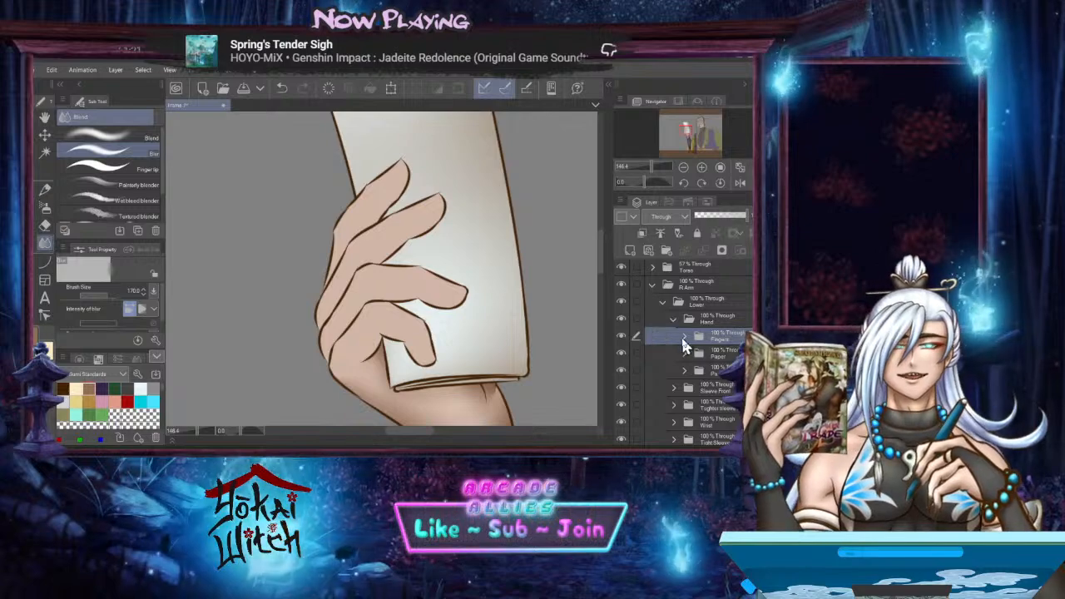
click(684, 335)
click(712, 374)
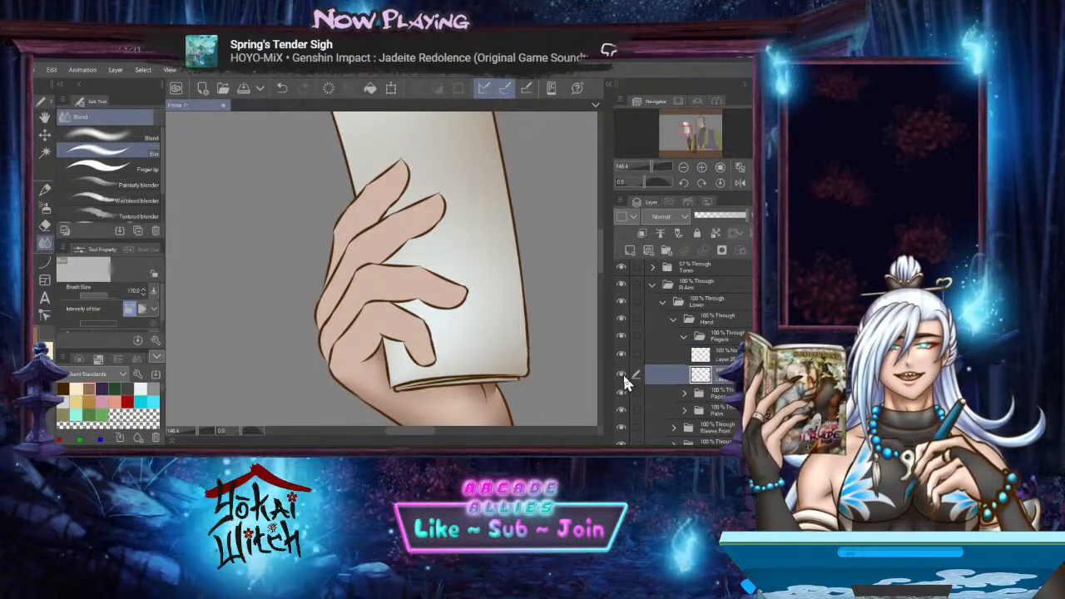
click(630, 251)
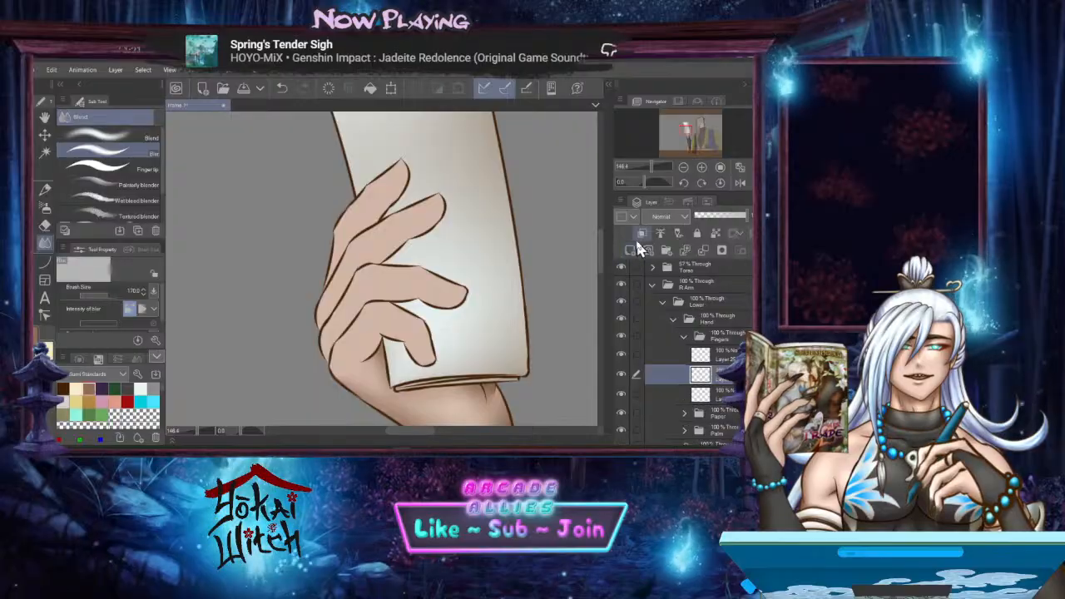
click(641, 233)
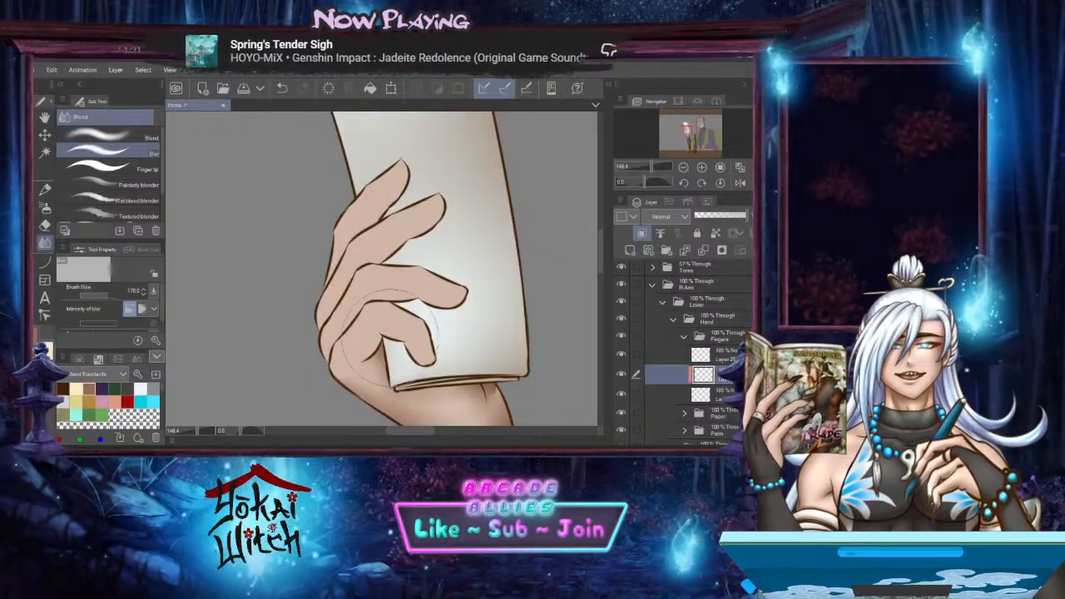
Airbrush soft brown shading on the little finger and its base with the Soft airbrush at brush size 80
scroll(431, 275, up, 4)
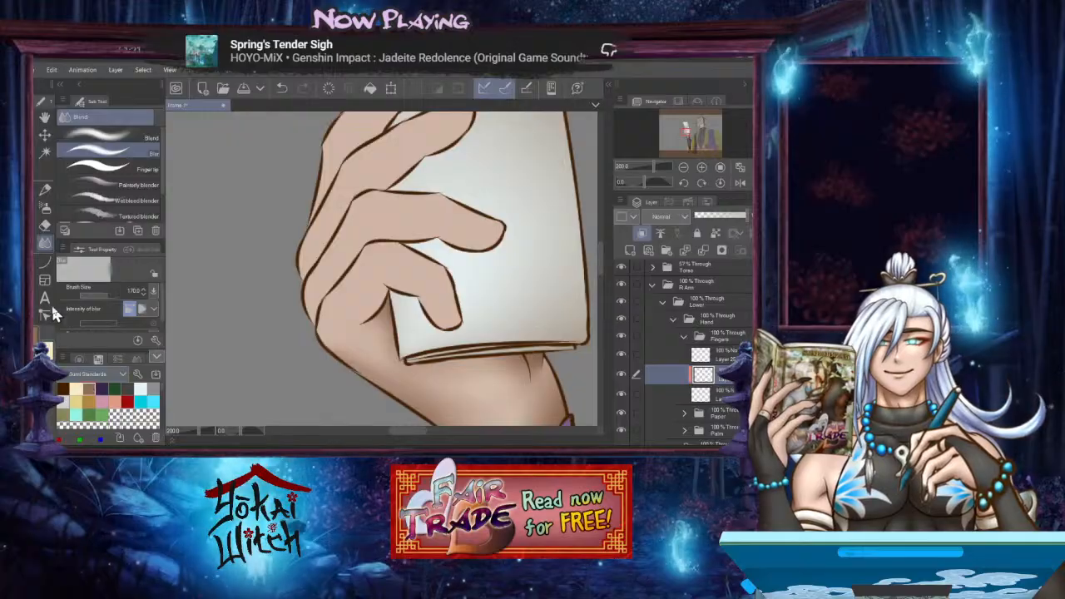
click(45, 207)
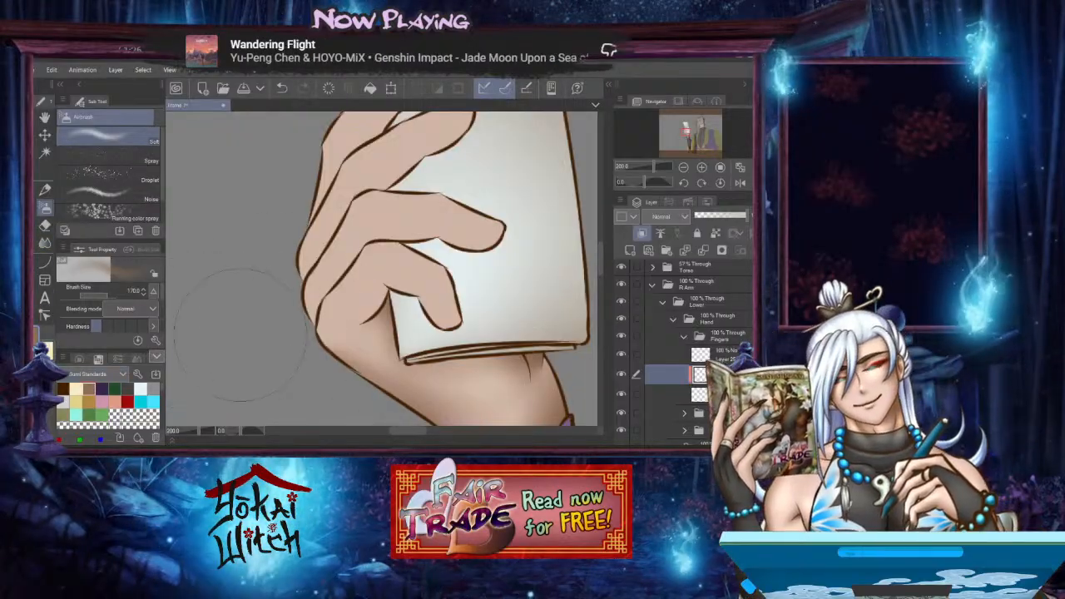
key(bracketleft)
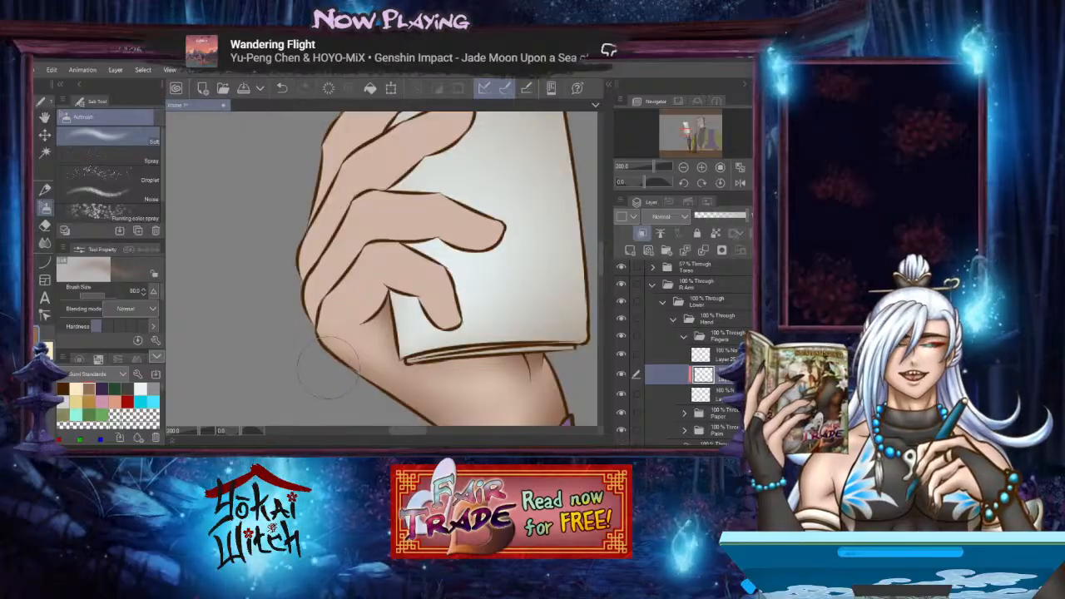
mouse_move(393, 307)
mouse_down()
mouse_move(372, 326)
mouse_move(398, 306)
mouse_up()
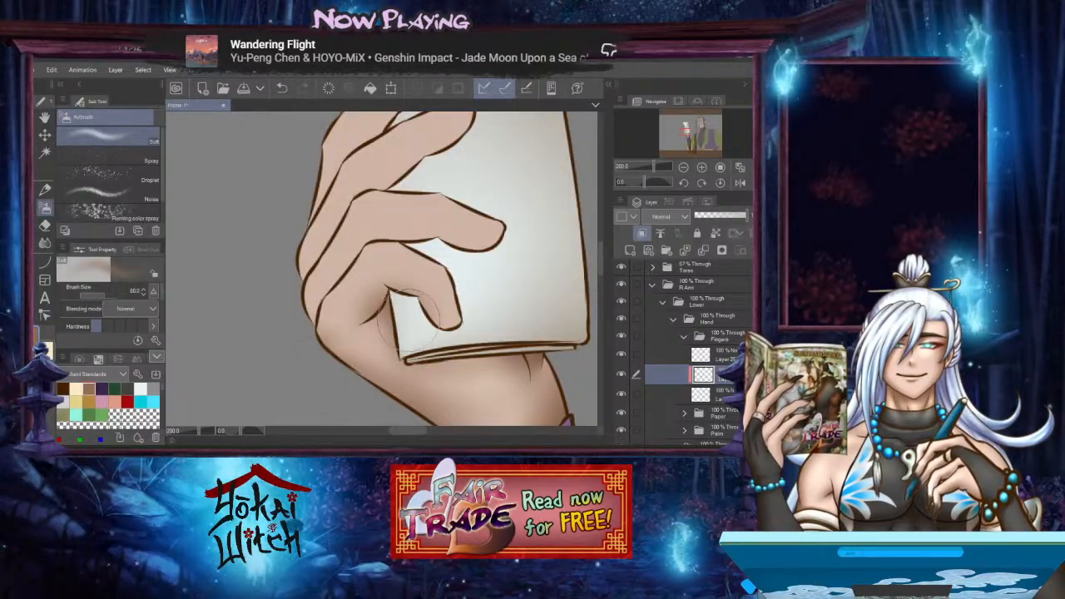
drag(425, 345, 422, 353)
mouse_move(401, 303)
mouse_down()
mouse_move(387, 286)
mouse_move(384, 303)
mouse_up()
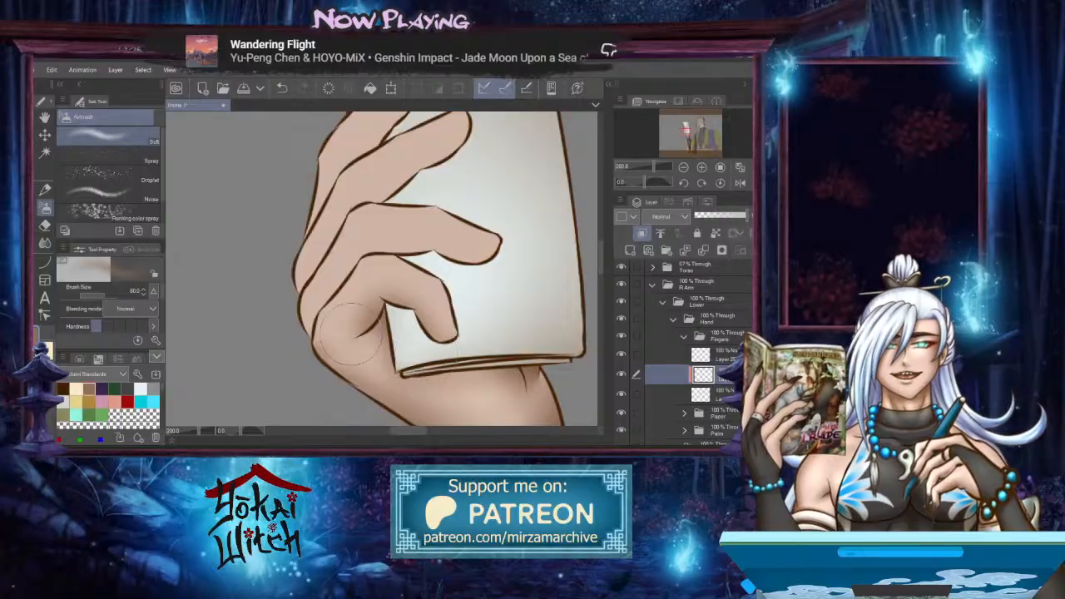
Shade the underside of the ring finger from knuckle to fingertip using soft brown Curve strokes
click(45, 263)
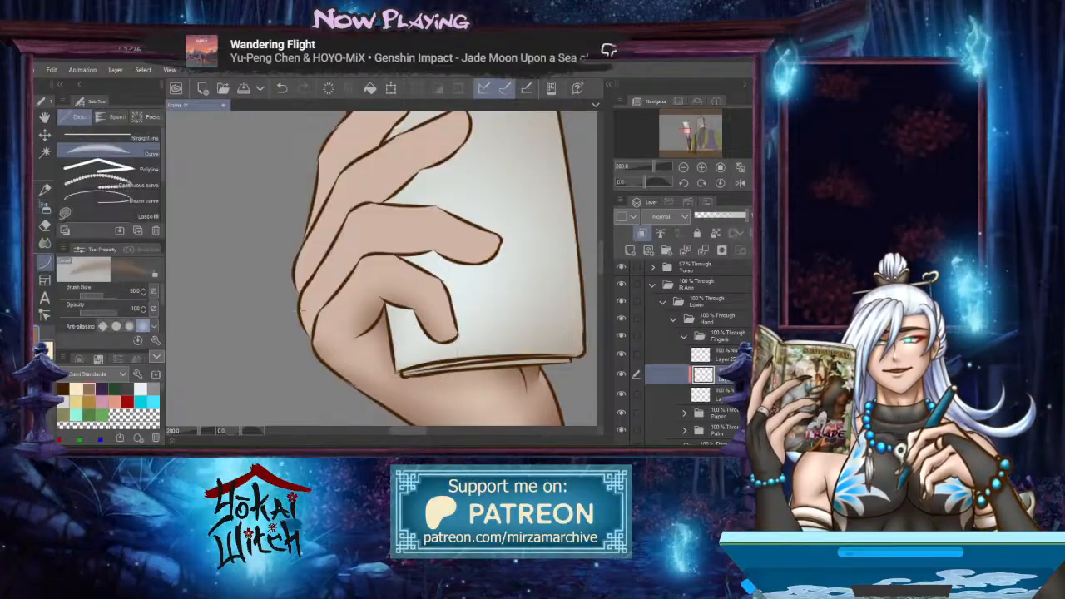
drag(299, 304, 321, 311)
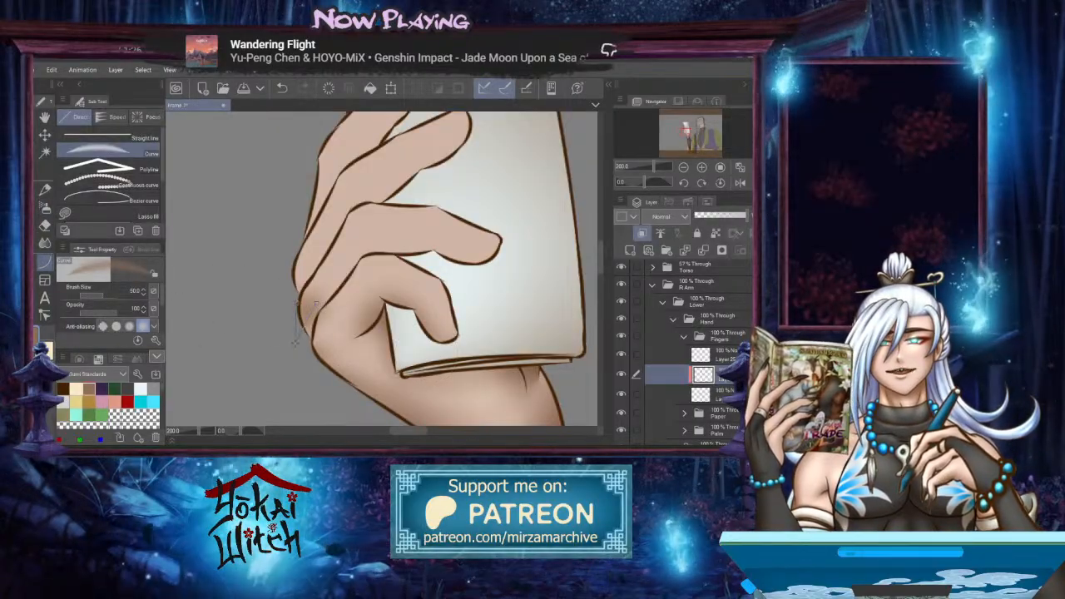
click(307, 325)
drag(309, 308, 367, 246)
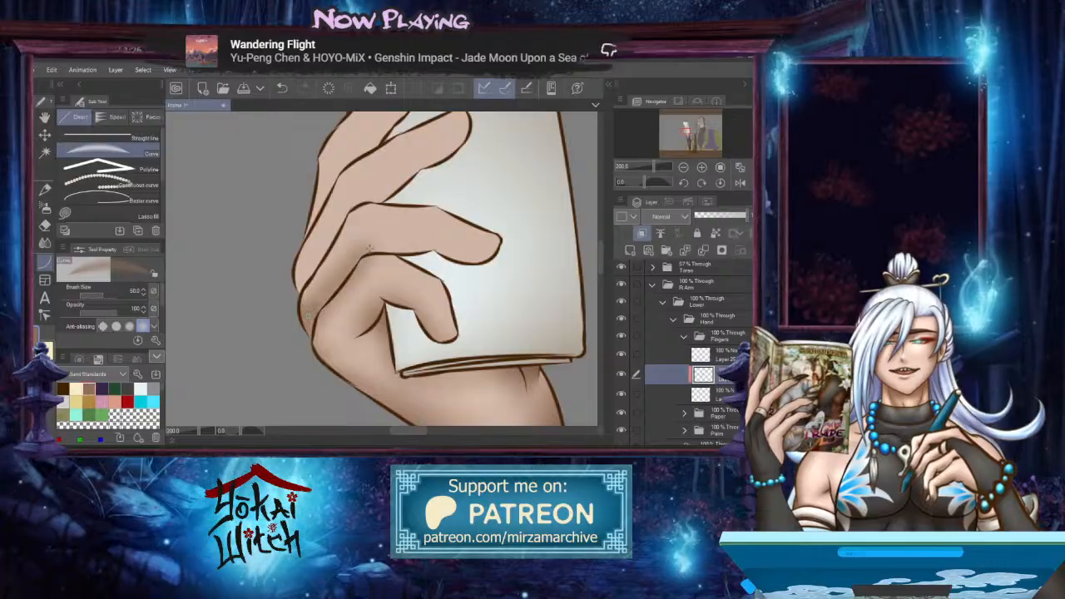
click(367, 246)
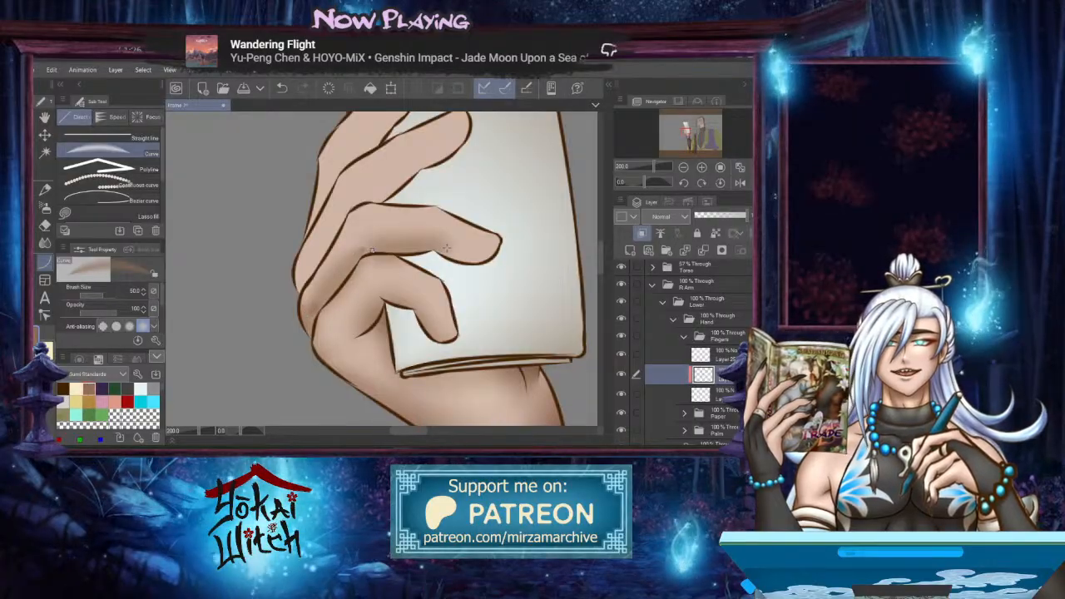
drag(420, 246, 502, 246)
click(480, 280)
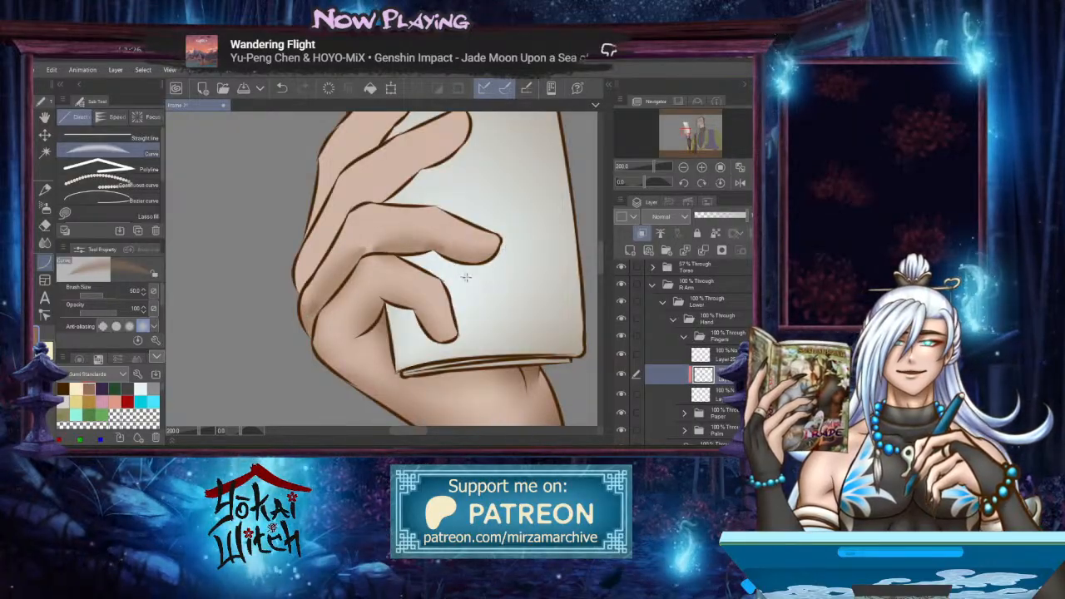
Add soft brown Curve shading along the lower edges of the middle and index fingers
key(asciicircum)
mouse_move(388, 250)
mouse_down()
mouse_move(469, 188)
mouse_move(475, 162)
mouse_up()
click(455, 202)
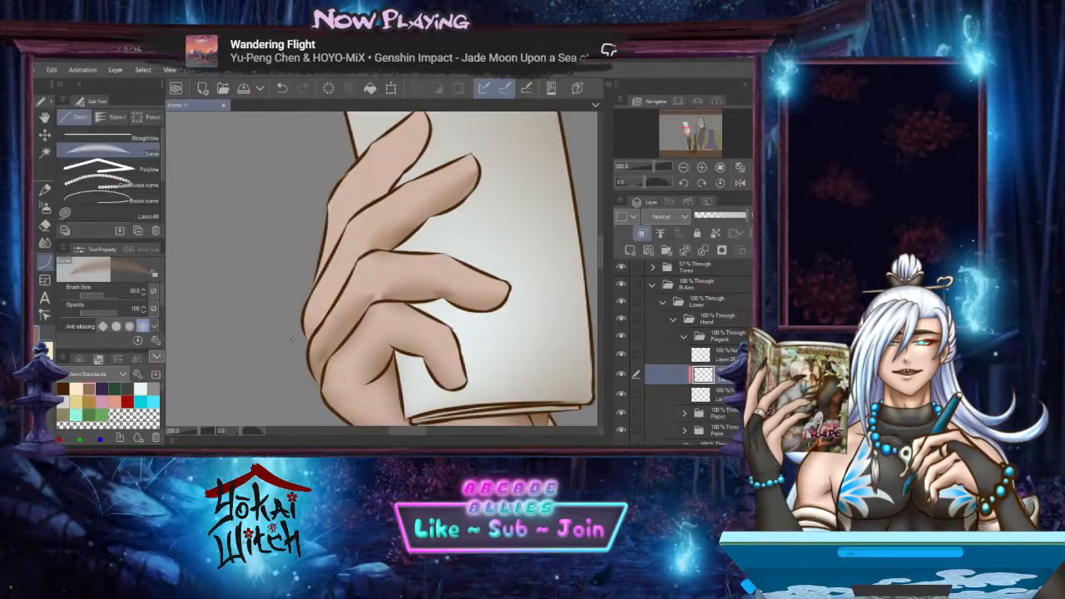
drag(320, 309, 331, 330)
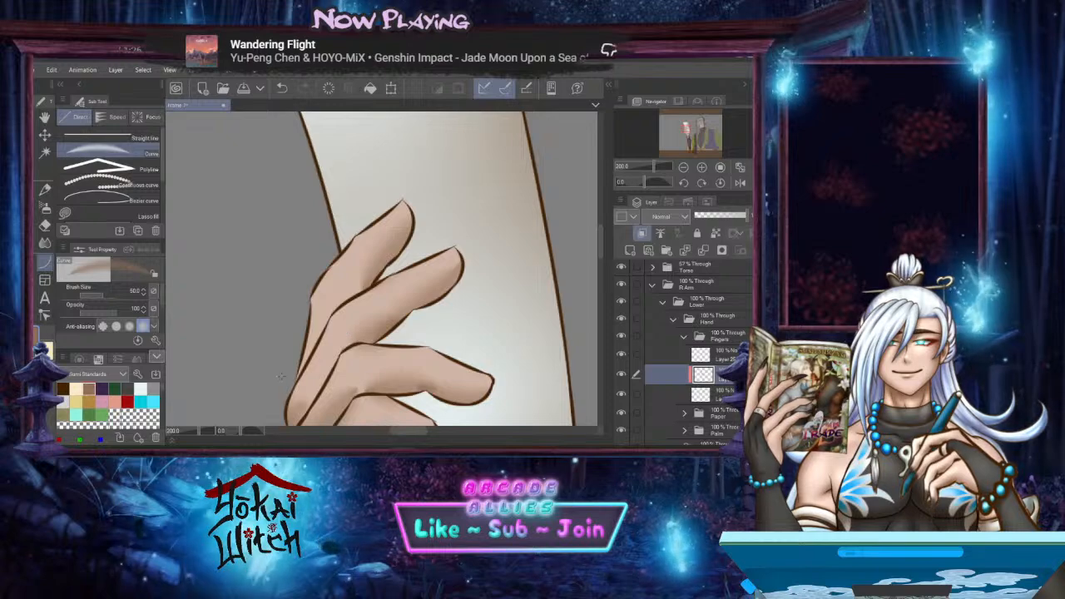
drag(299, 366, 284, 278)
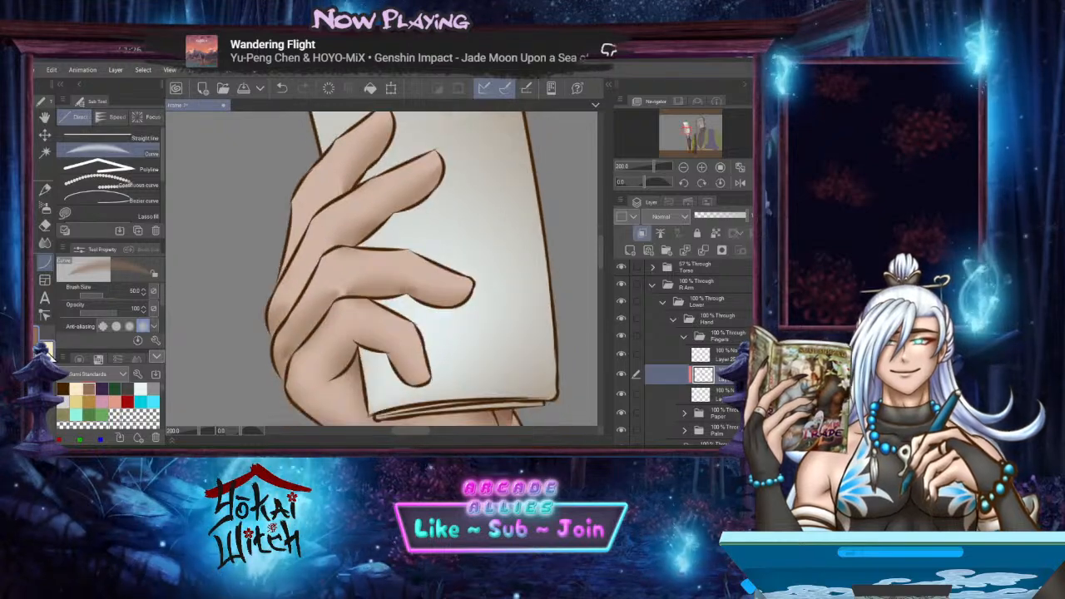
Smooth the brown shading on all the fingers with the Blur blend tool at brush size 60
click(46, 243)
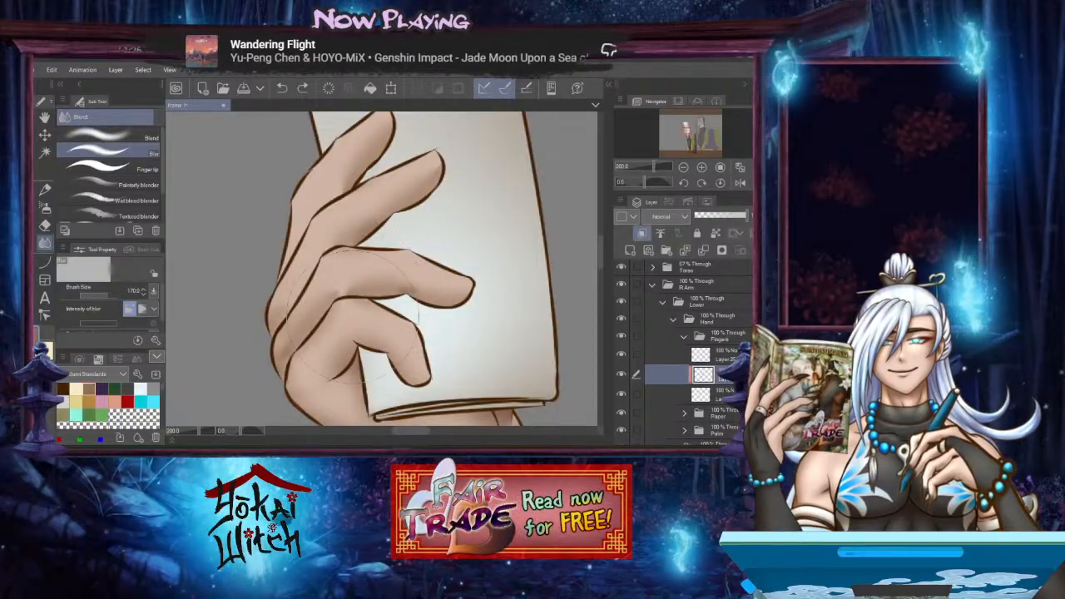
key(bracketleft)
key(bracketleft)
key(bracketleft)
key(bracketleft)
key(bracketleft)
key(bracketleft)
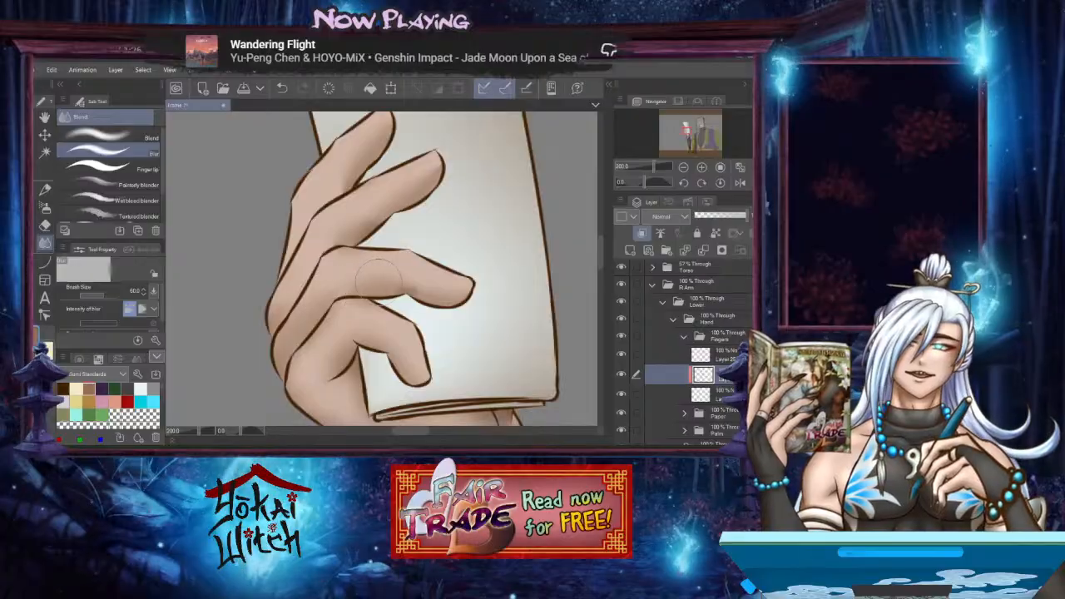
mouse_move(379, 278)
mouse_down()
mouse_move(441, 280)
mouse_move(388, 297)
mouse_up()
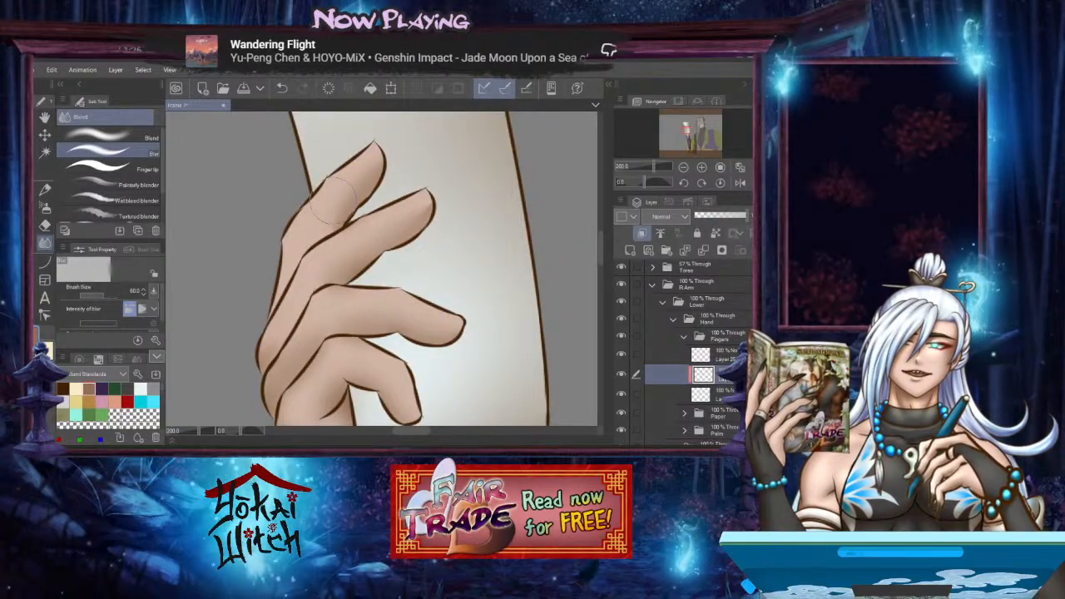
mouse_move(343, 241)
mouse_down()
mouse_move(338, 192)
mouse_move(361, 159)
mouse_up()
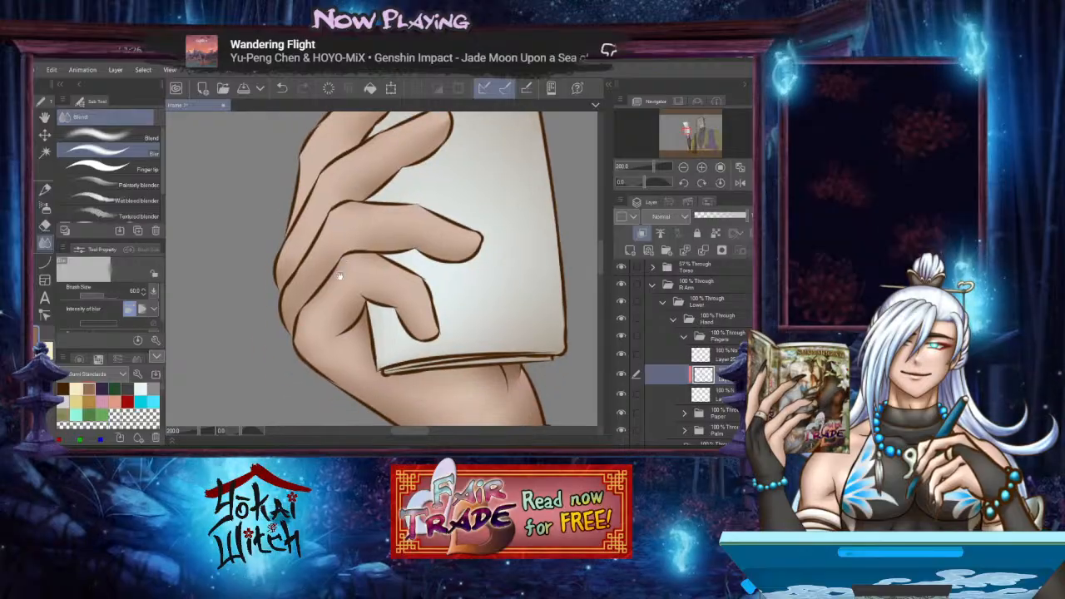
drag(338, 309, 361, 282)
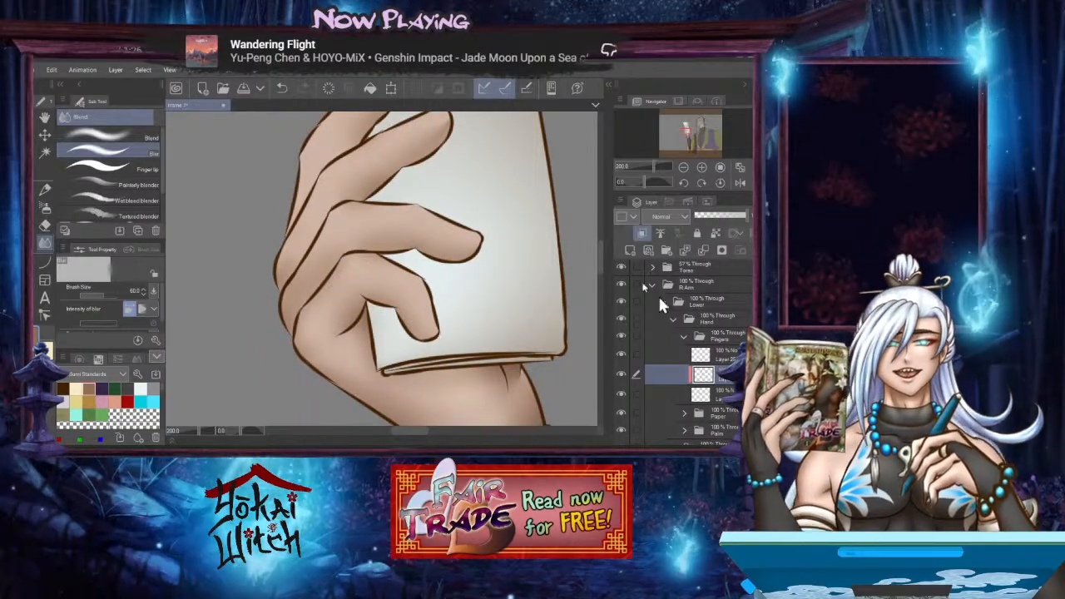
Add a new layer beneath the finger shading layer and clip it to the layer below
click(630, 251)
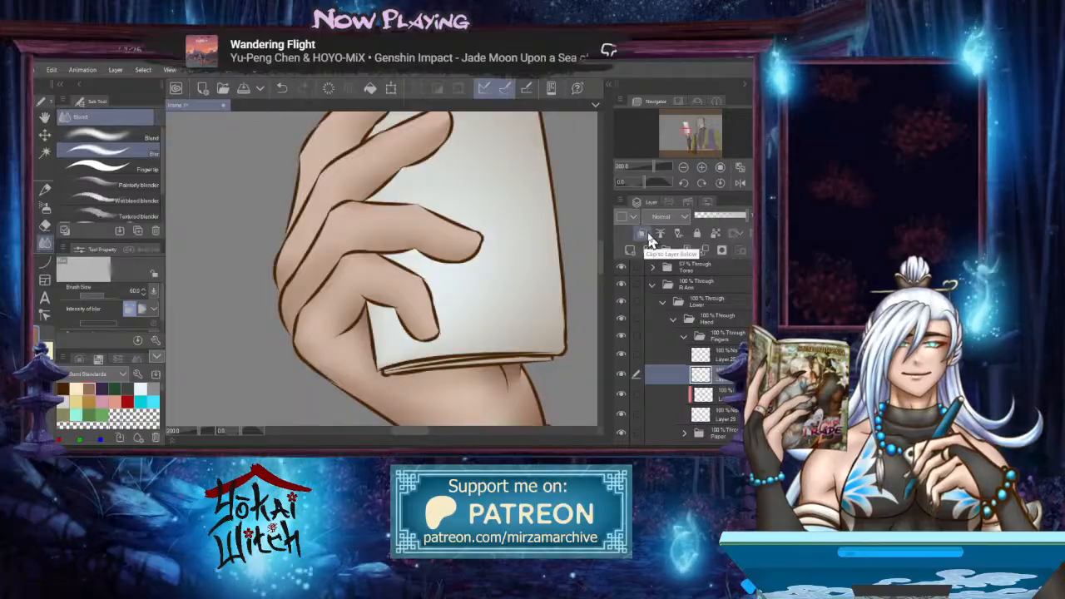
drag(720, 379, 727, 404)
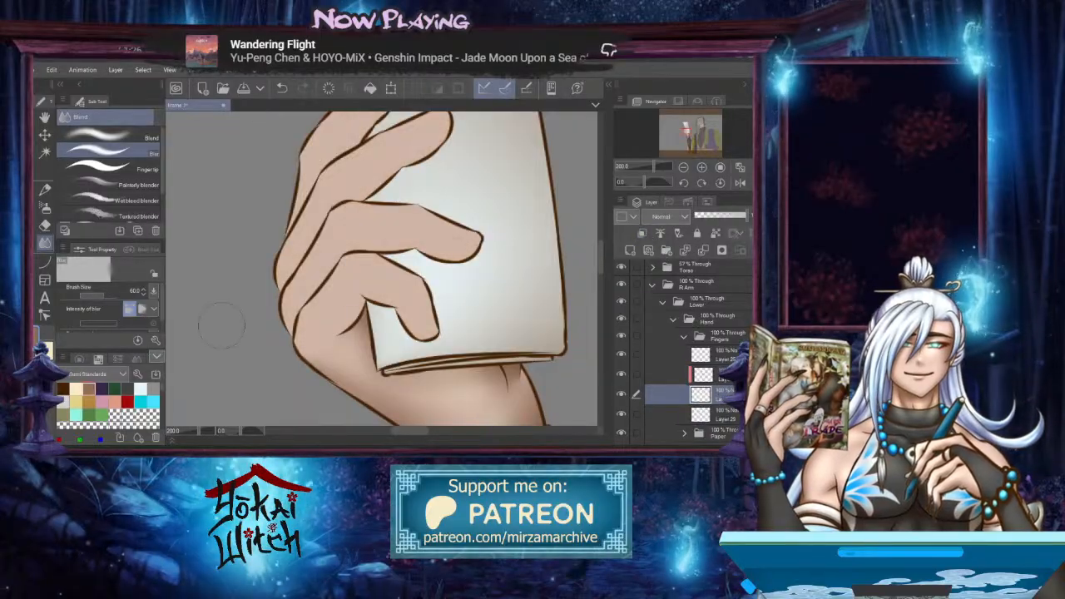
click(641, 236)
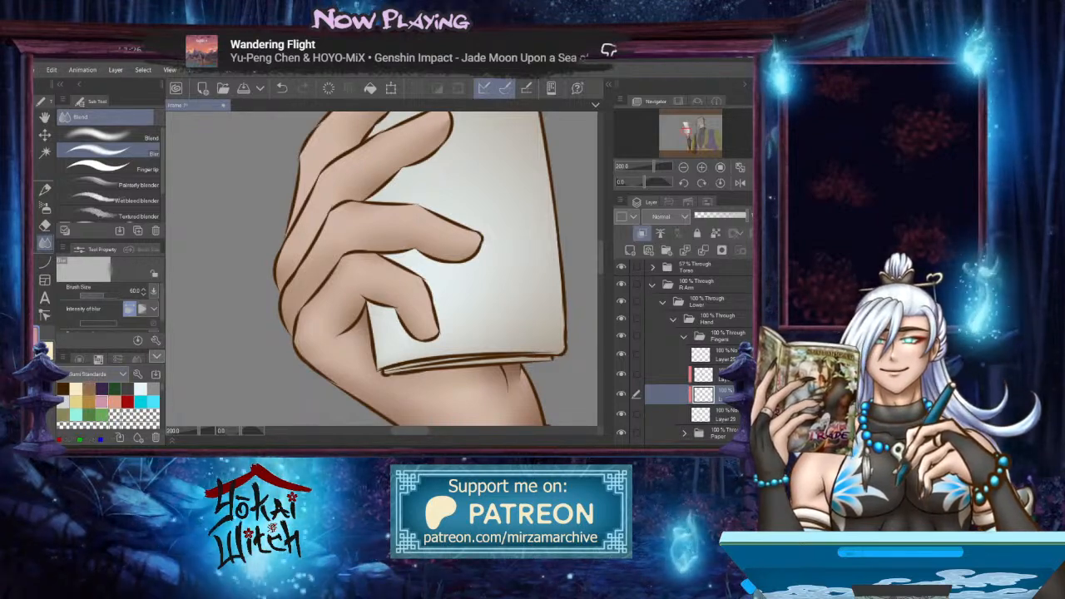
Airbrush pink blush onto the four fingertips with the Soft airbrush and set the layer's blending mode to Multiply
click(44, 207)
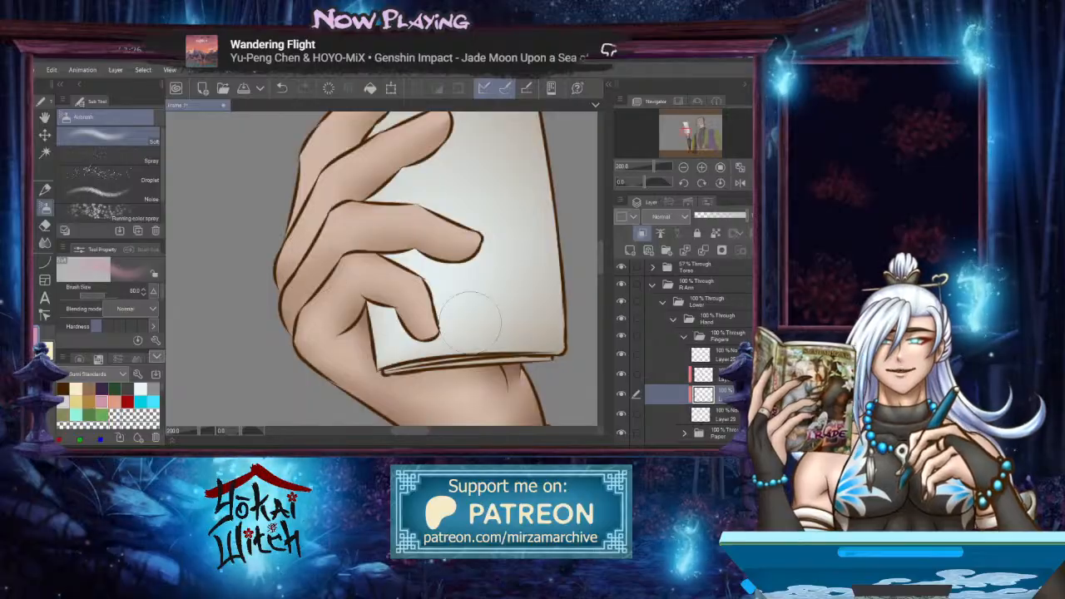
drag(412, 309, 426, 323)
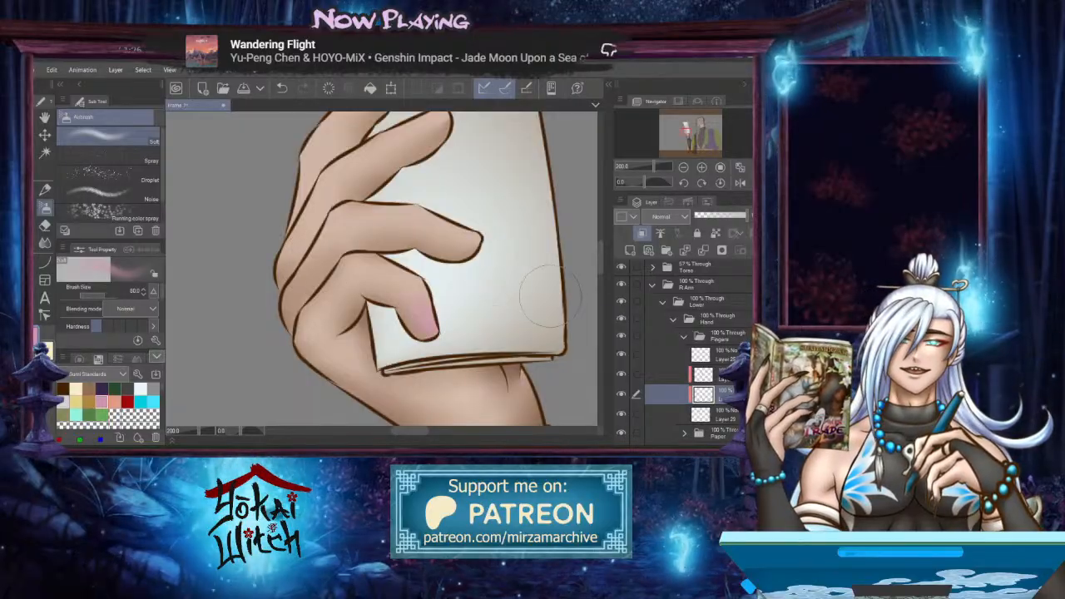
click(676, 215)
click(656, 254)
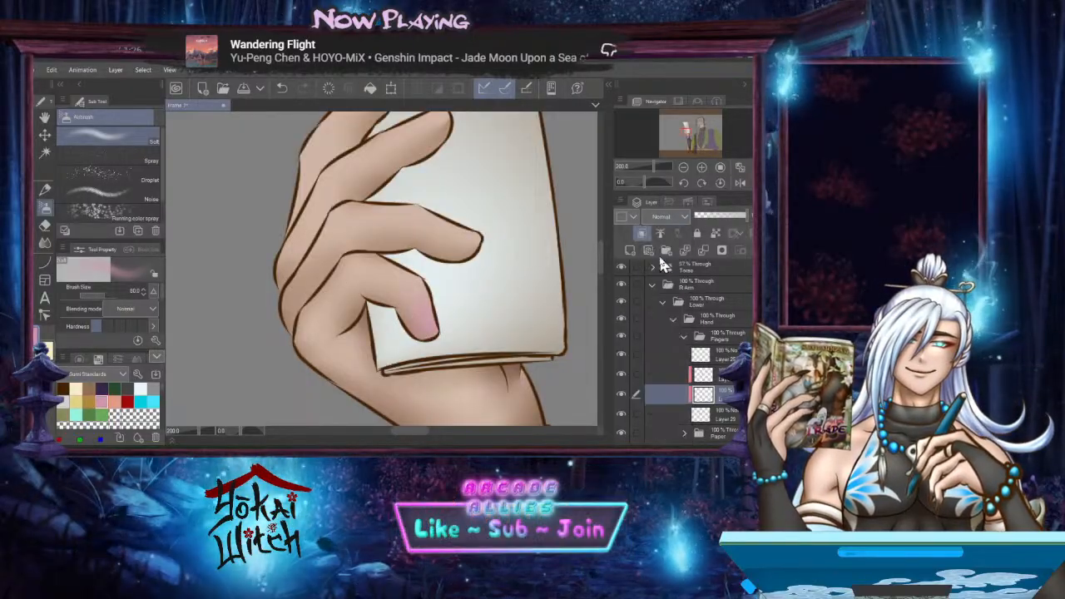
mouse_move(458, 238)
mouse_down()
mouse_move(505, 249)
mouse_move(486, 228)
mouse_move(513, 313)
mouse_up()
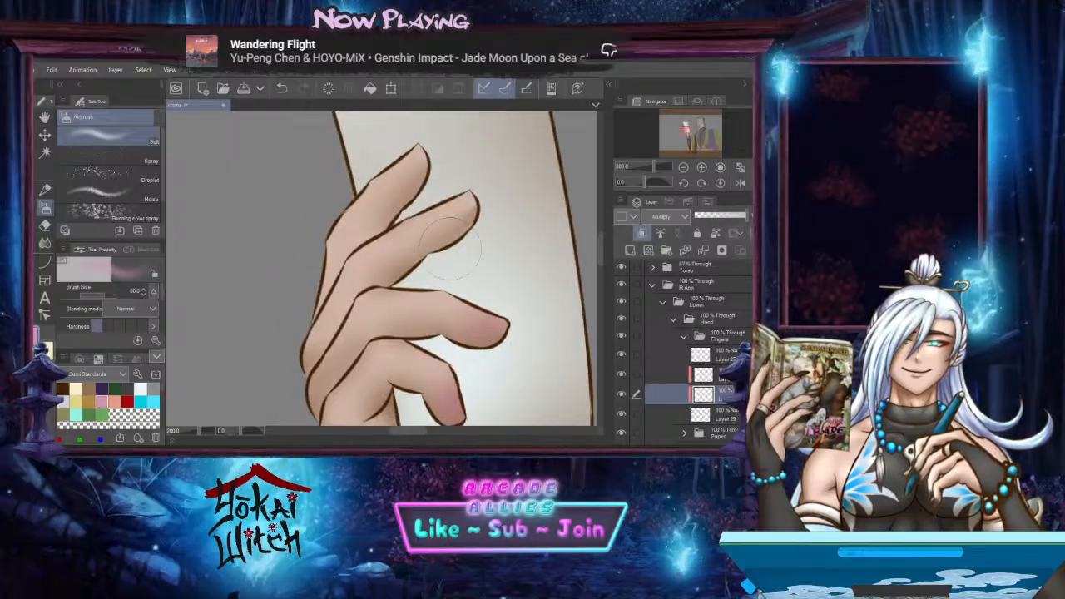
drag(459, 219, 486, 214)
mouse_move(416, 167)
mouse_down()
mouse_move(431, 156)
mouse_move(419, 158)
mouse_up()
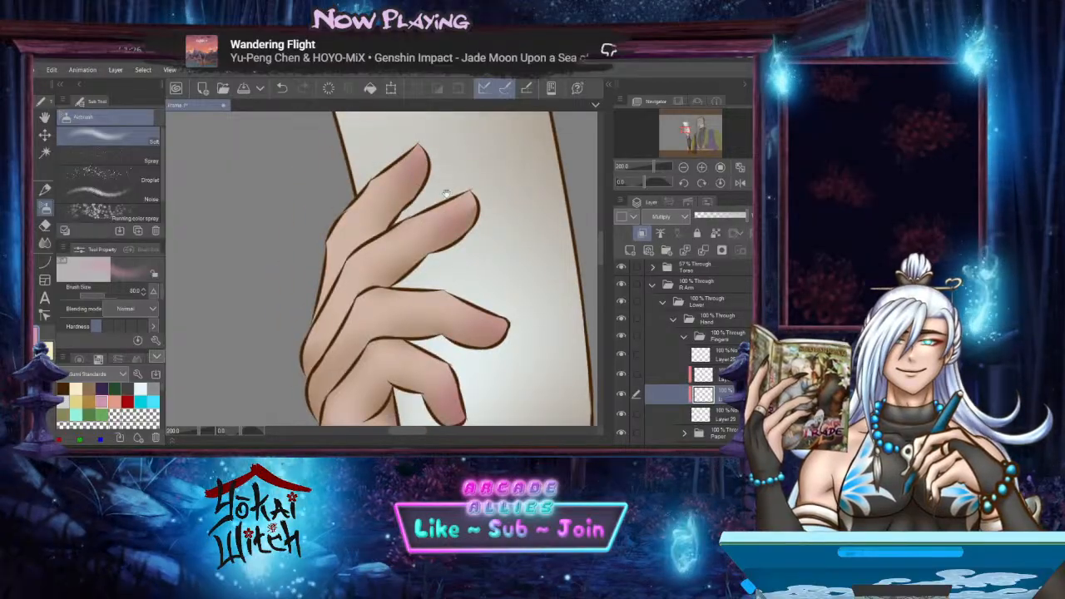
drag(446, 198, 434, 222)
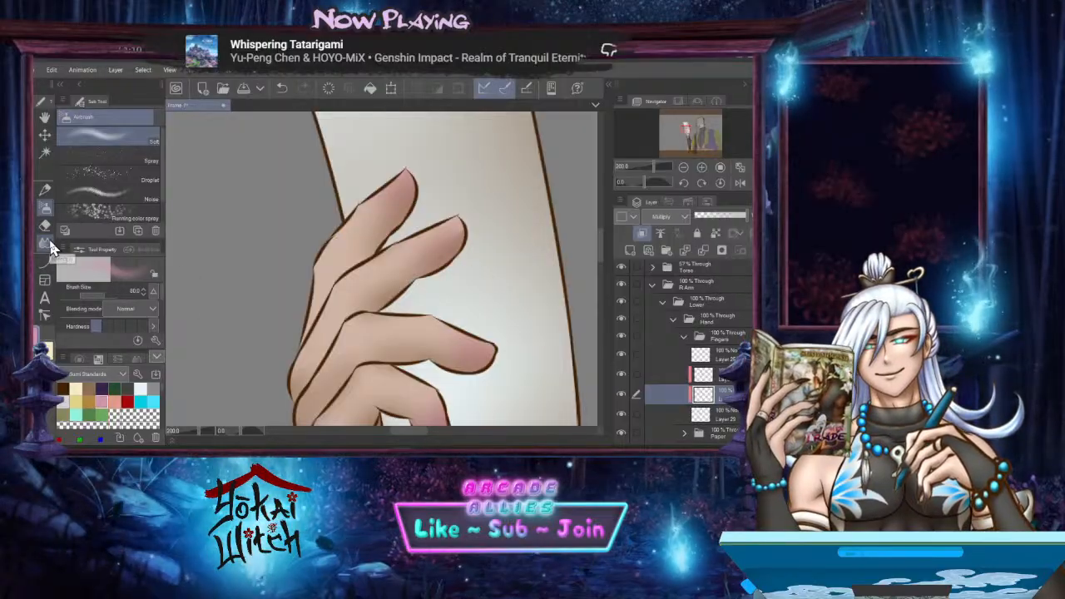
Soften the pink blush on the fingertips into the skin with the Blur blend tool
click(46, 242)
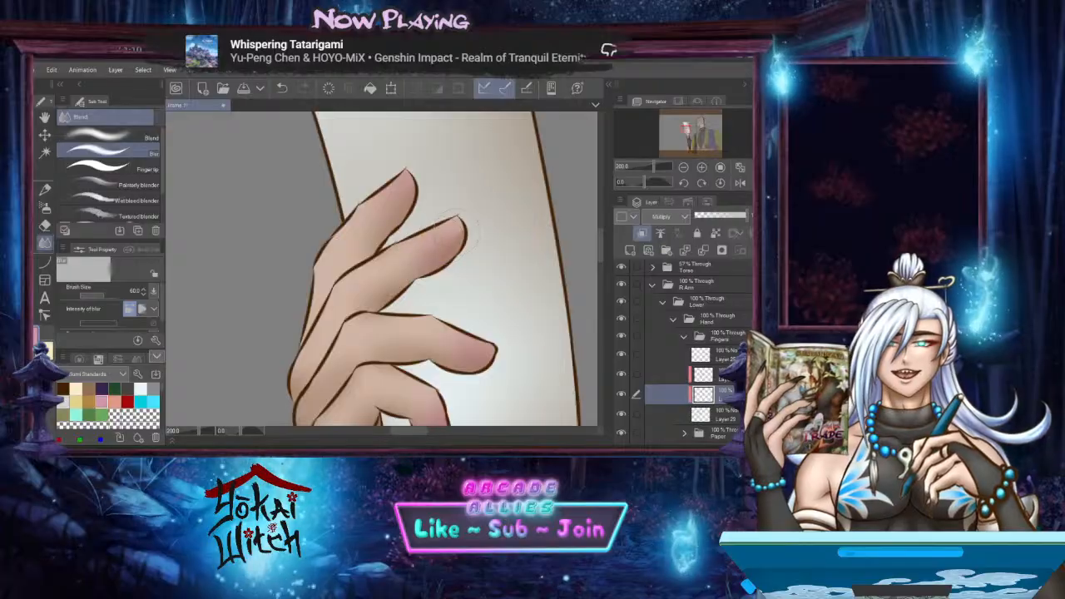
drag(449, 270, 434, 213)
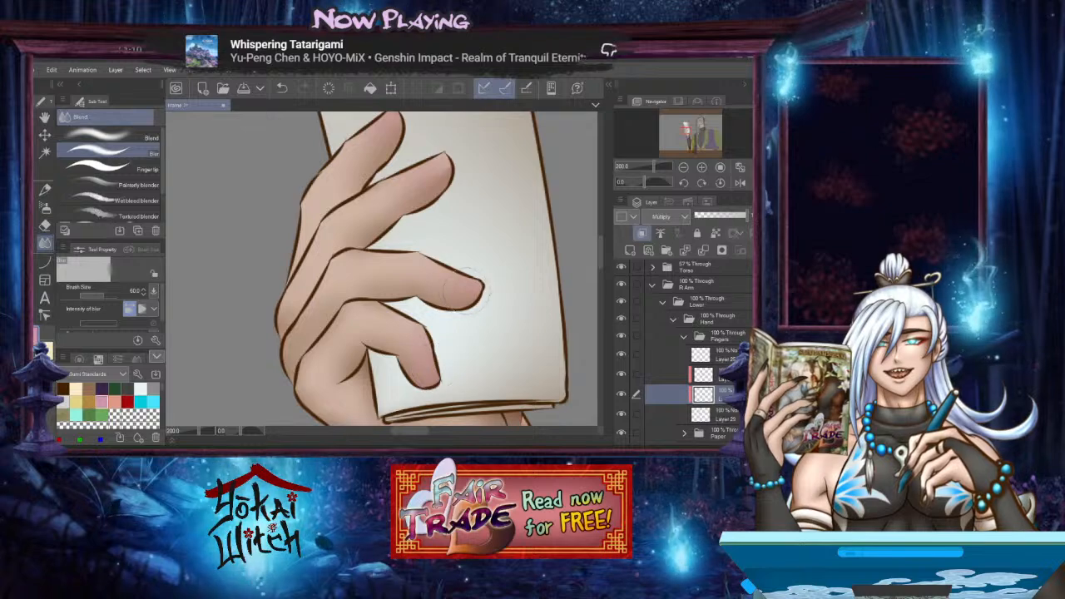
drag(423, 275, 442, 320)
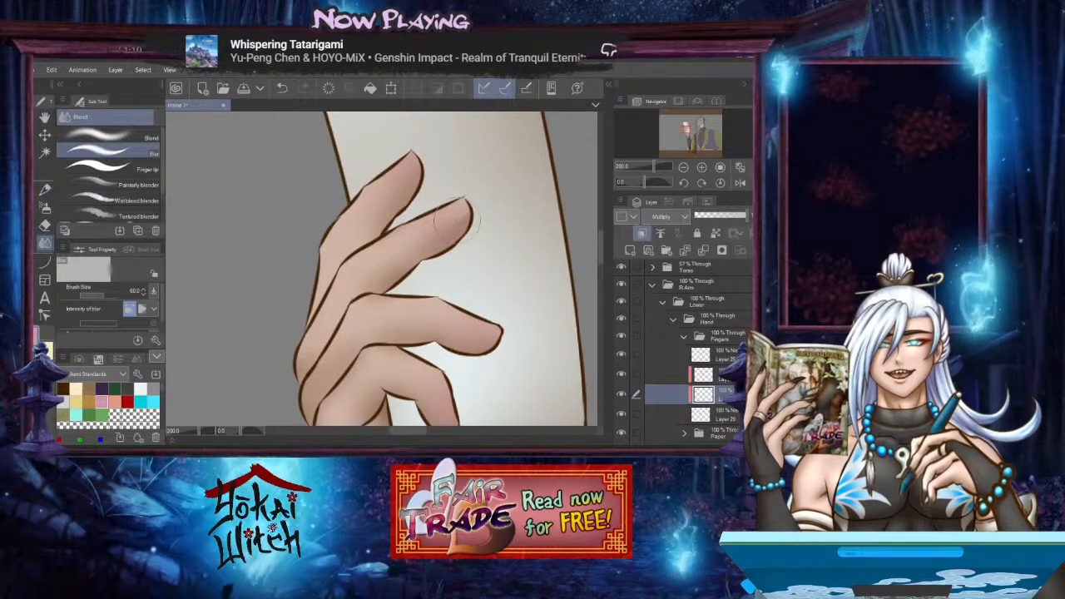
mouse_move(435, 260)
mouse_down()
mouse_move(428, 237)
mouse_move(444, 177)
mouse_up()
drag(450, 222, 443, 230)
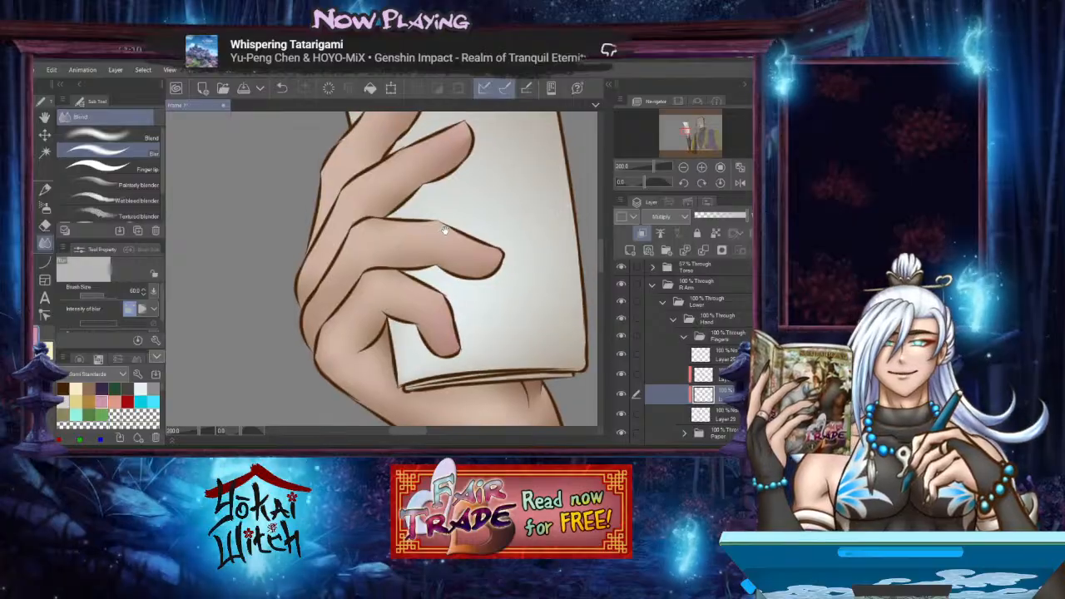
drag(459, 291, 452, 330)
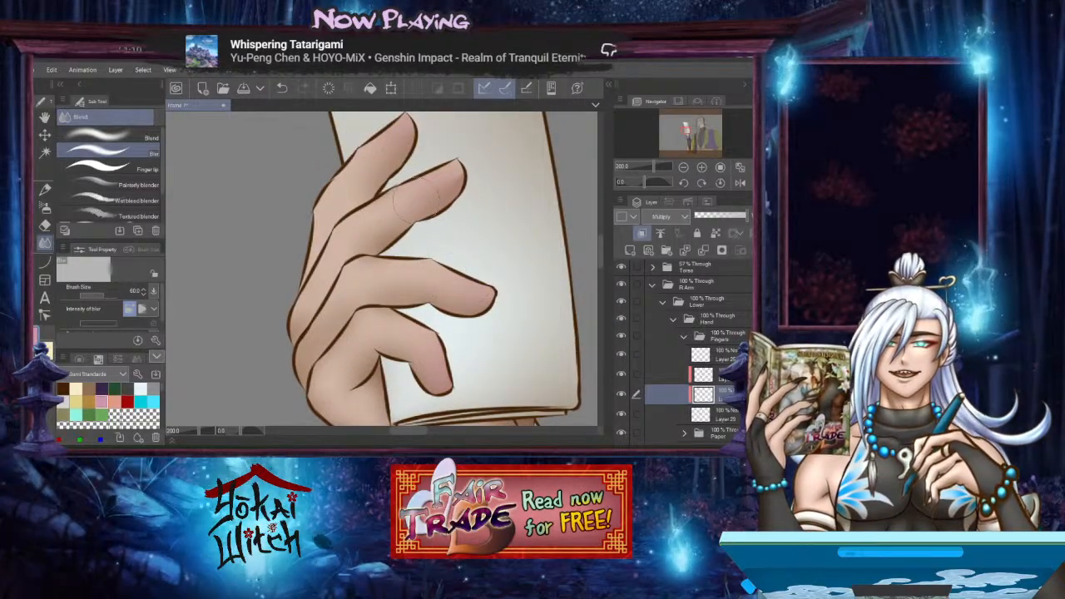
drag(390, 218, 408, 218)
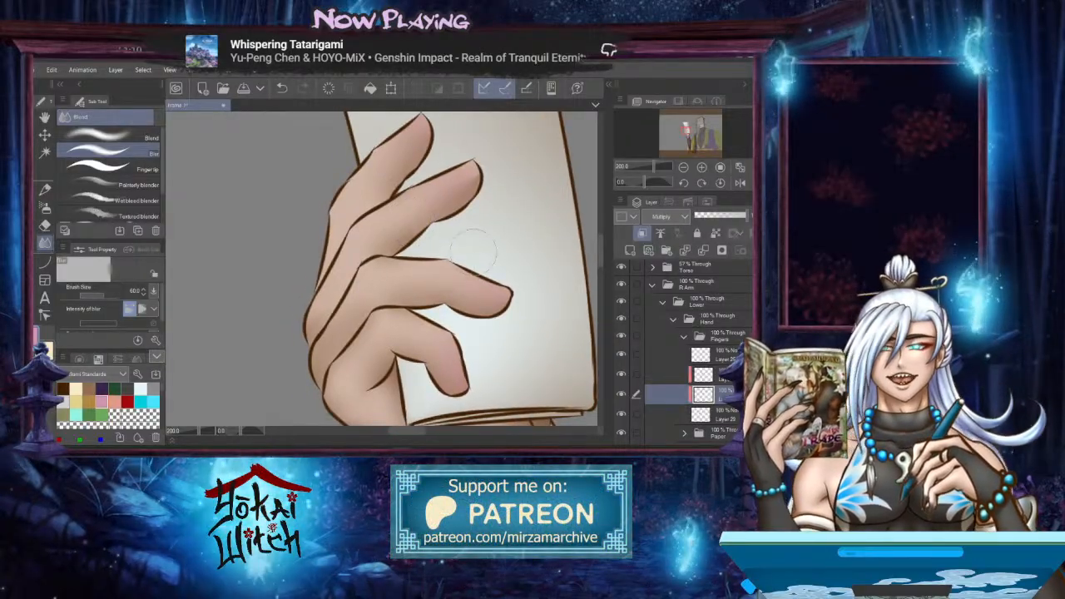
drag(457, 218, 452, 214)
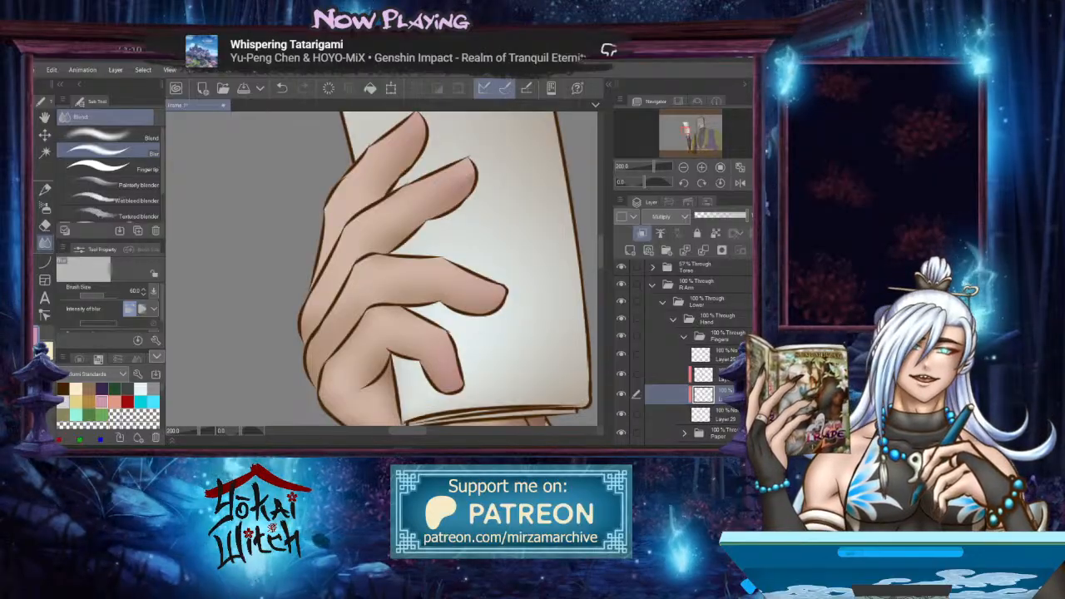
Set the blending mode of the brown finger shading layer to Multiply
click(720, 375)
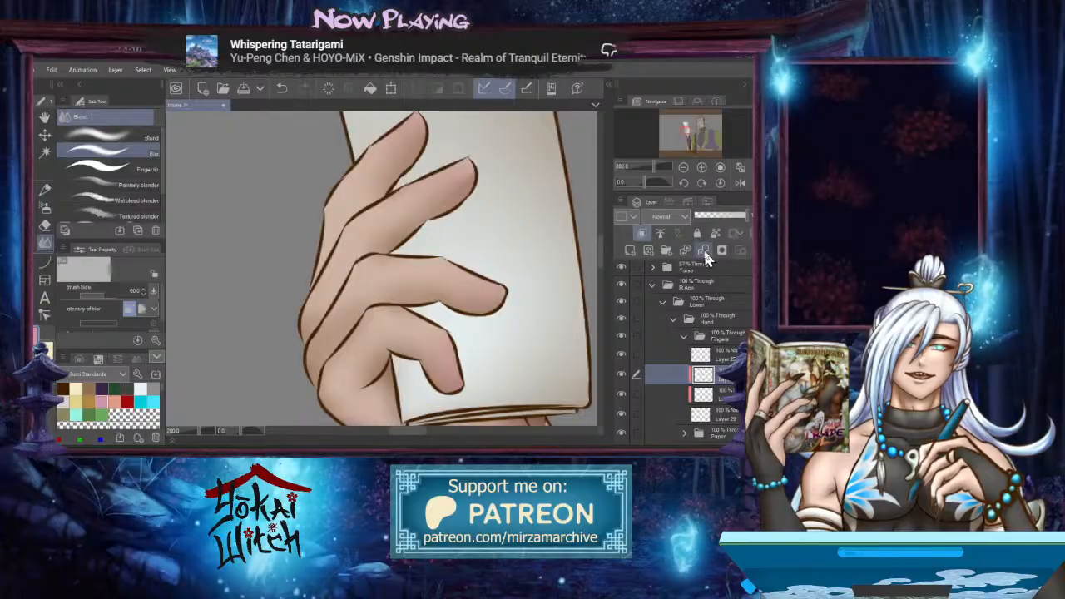
click(684, 218)
click(668, 256)
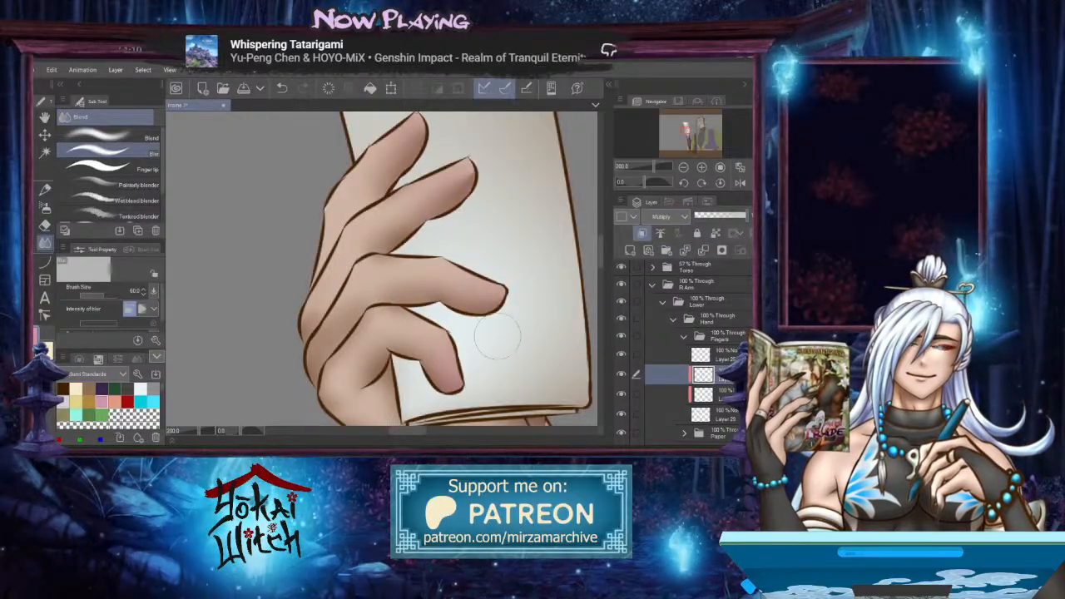
click(46, 244)
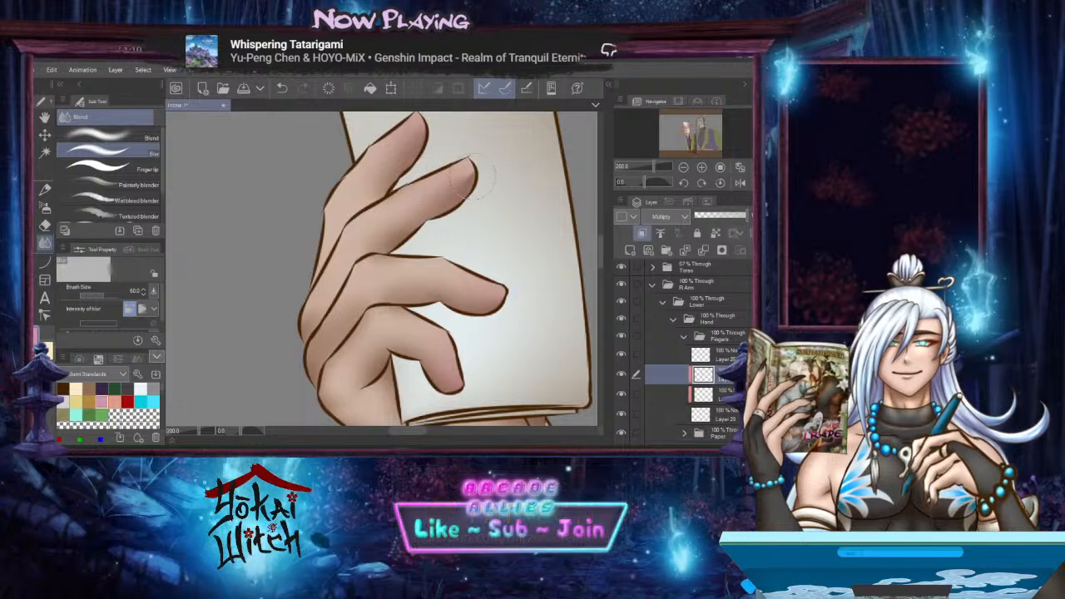
drag(487, 188, 529, 188)
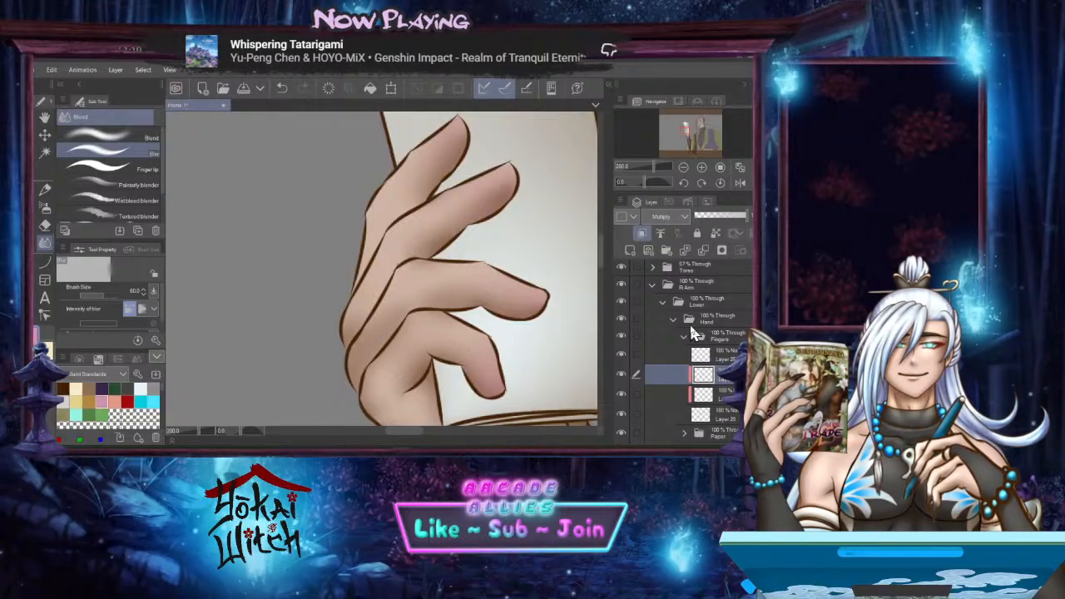
Add a new layer above the finger shading, clip it to the layer below and set its blending mode to Add (Glow)
click(631, 248)
click(641, 236)
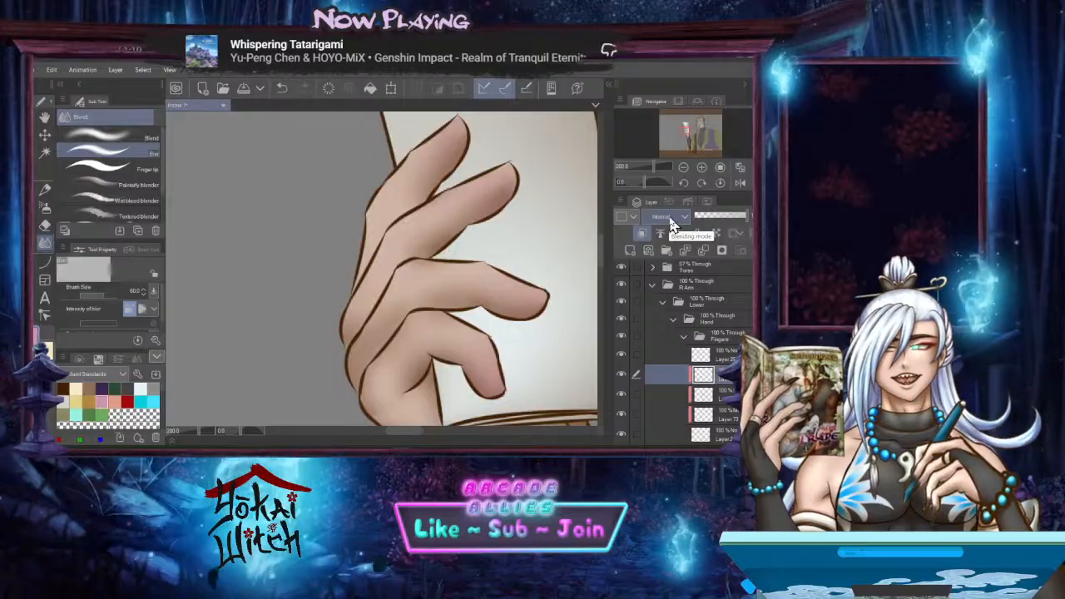
click(670, 220)
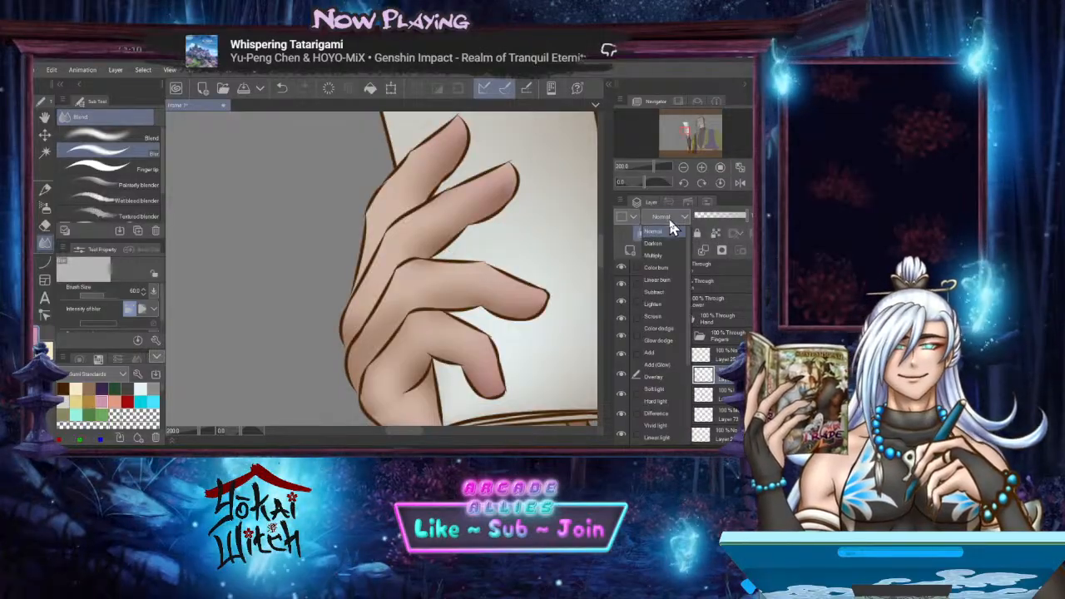
click(664, 363)
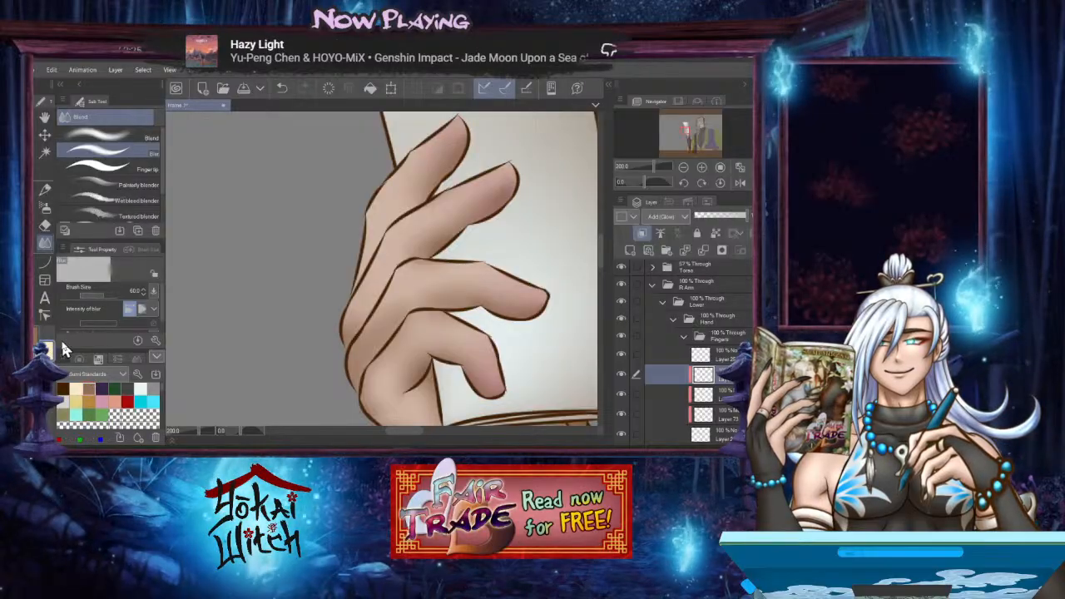
Draw a pale highlight along the uppermost finger with the Curve tool and switch the layer's blending mode to Overlay
click(45, 263)
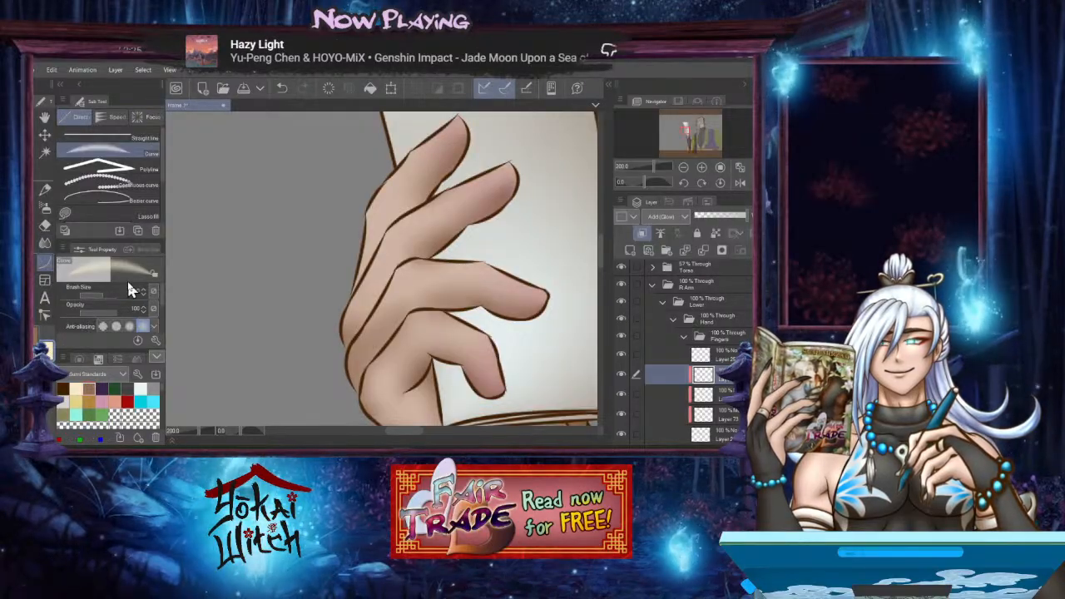
mouse_move(442, 134)
mouse_down()
mouse_move(379, 214)
mouse_move(361, 265)
mouse_up()
click(371, 163)
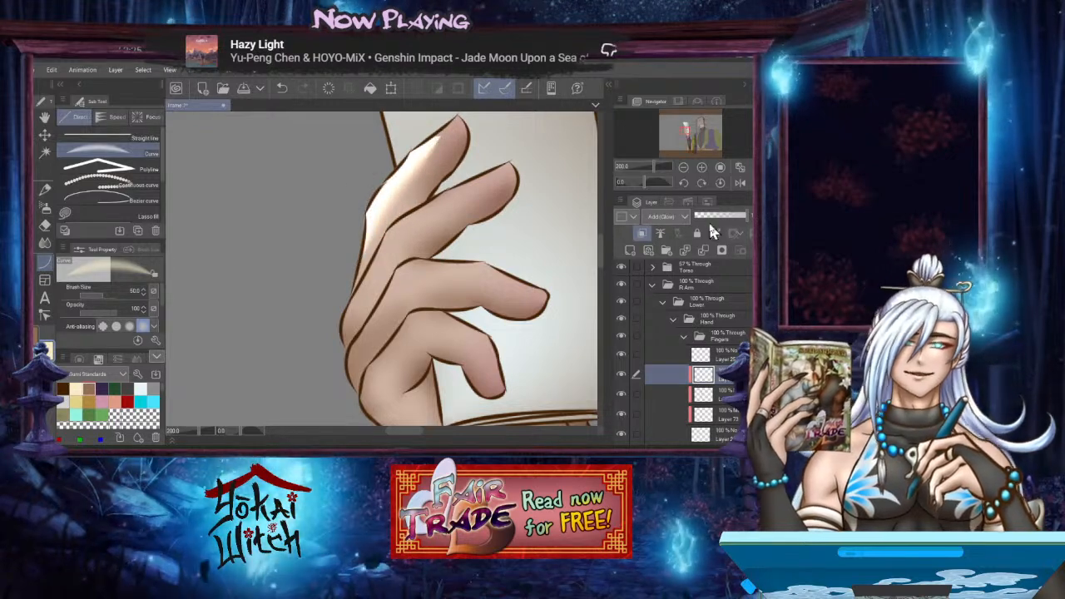
click(669, 215)
click(661, 252)
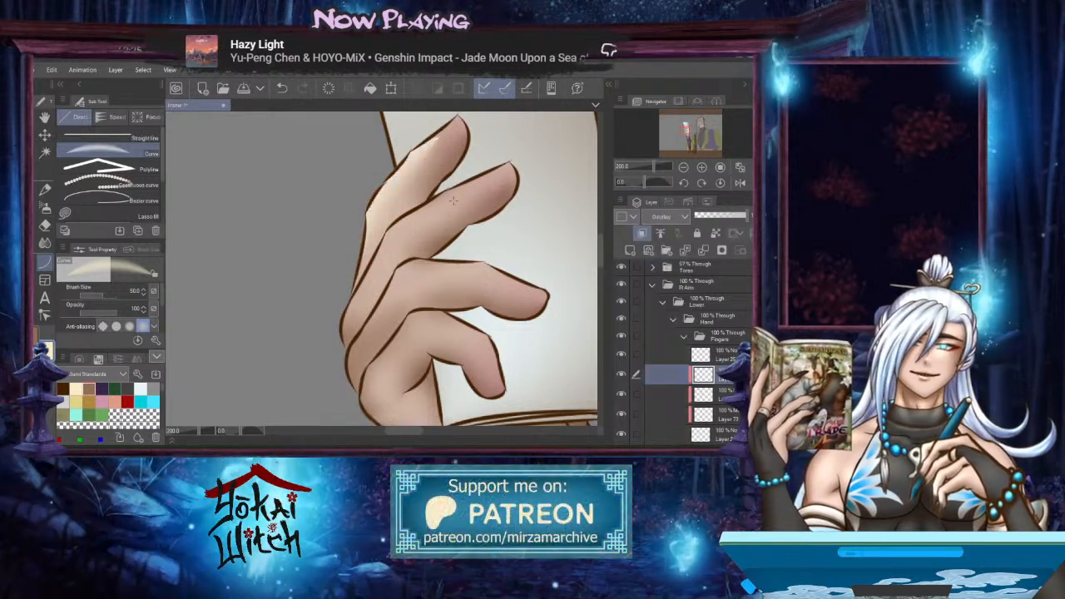
Draw pale highlight curves along the upper sides of the other three fingers
mouse_move(448, 204)
mouse_down()
mouse_move(433, 228)
mouse_move(444, 228)
mouse_move(361, 285)
mouse_move(352, 308)
mouse_move(516, 311)
mouse_up()
click(398, 243)
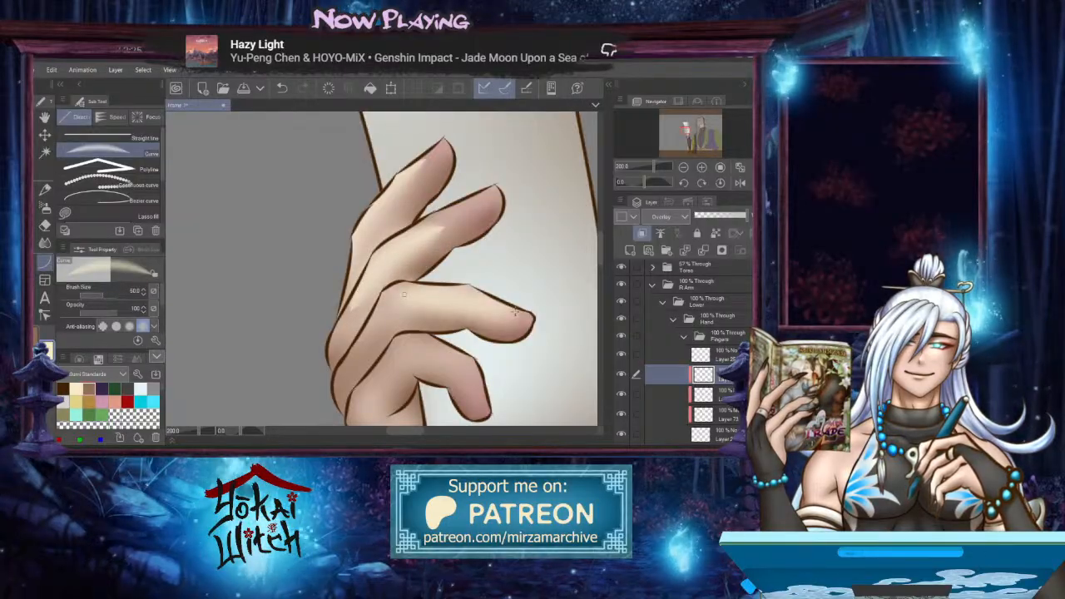
click(466, 294)
drag(407, 340, 471, 381)
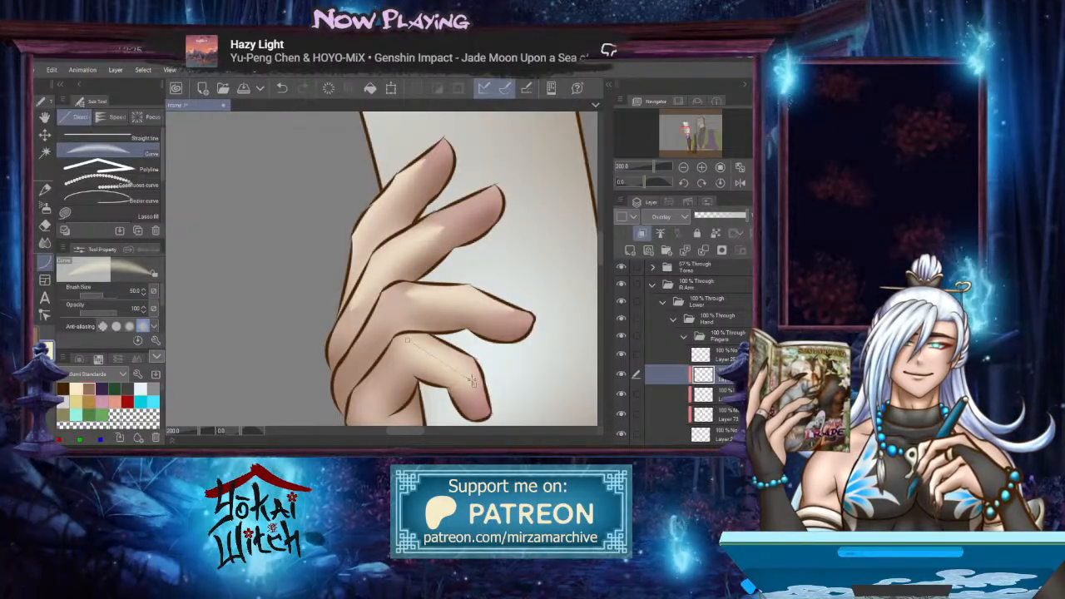
click(410, 348)
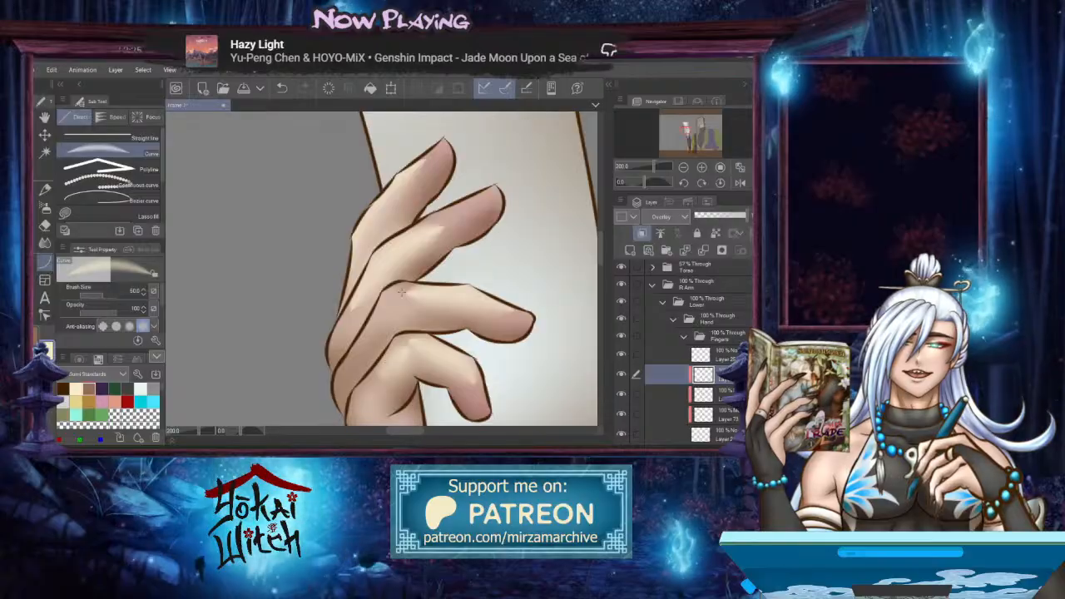
drag(429, 225, 489, 198)
click(441, 220)
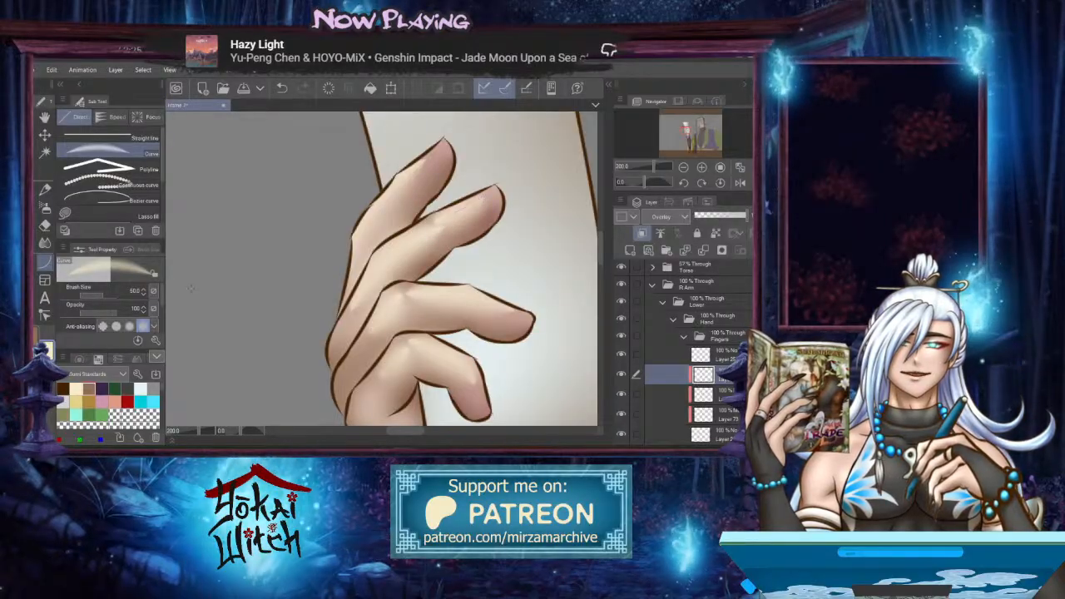
Soften the highlights on all the fingers into the skin with the Blur blend tool
click(45, 242)
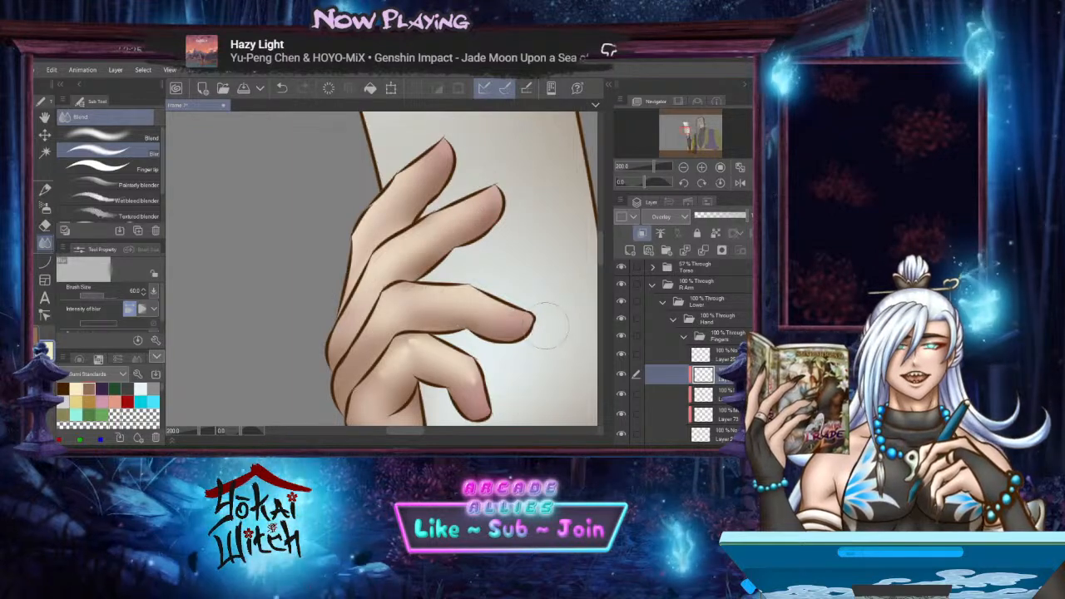
drag(547, 326, 570, 281)
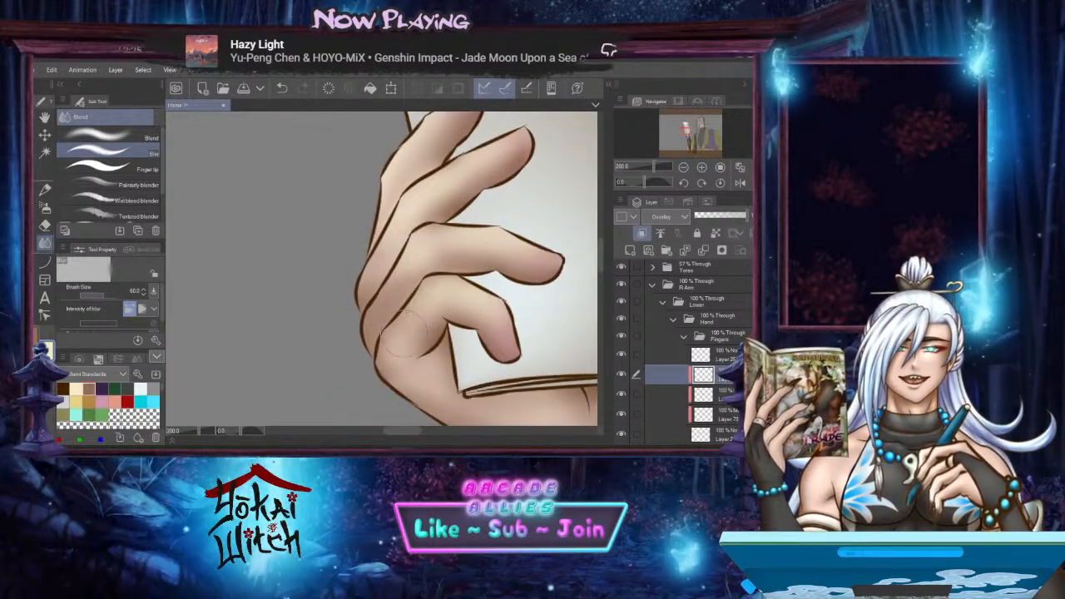
drag(448, 288, 392, 350)
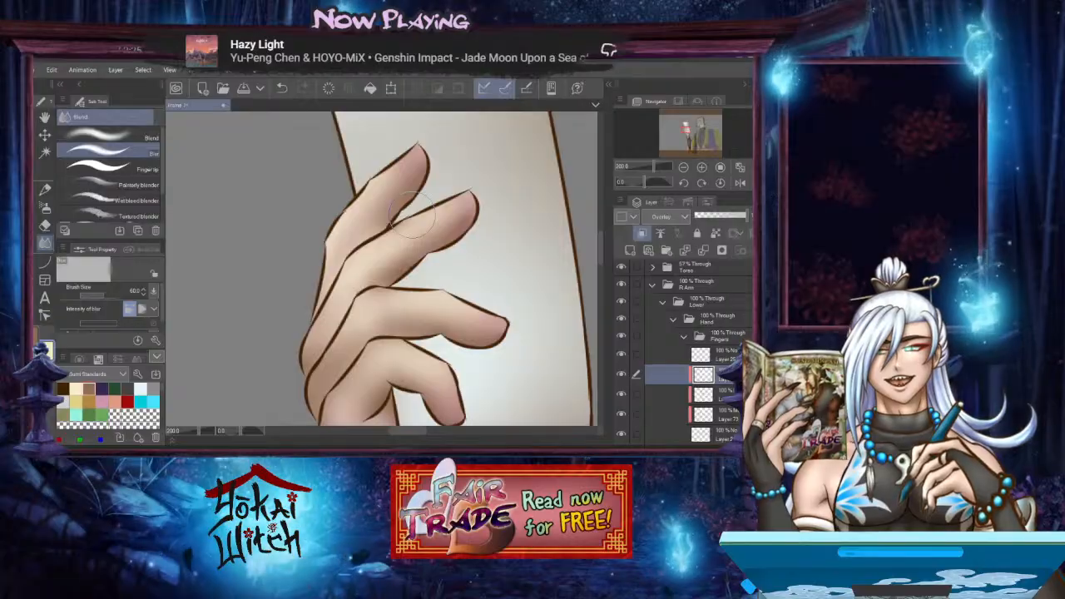
drag(407, 286, 362, 176)
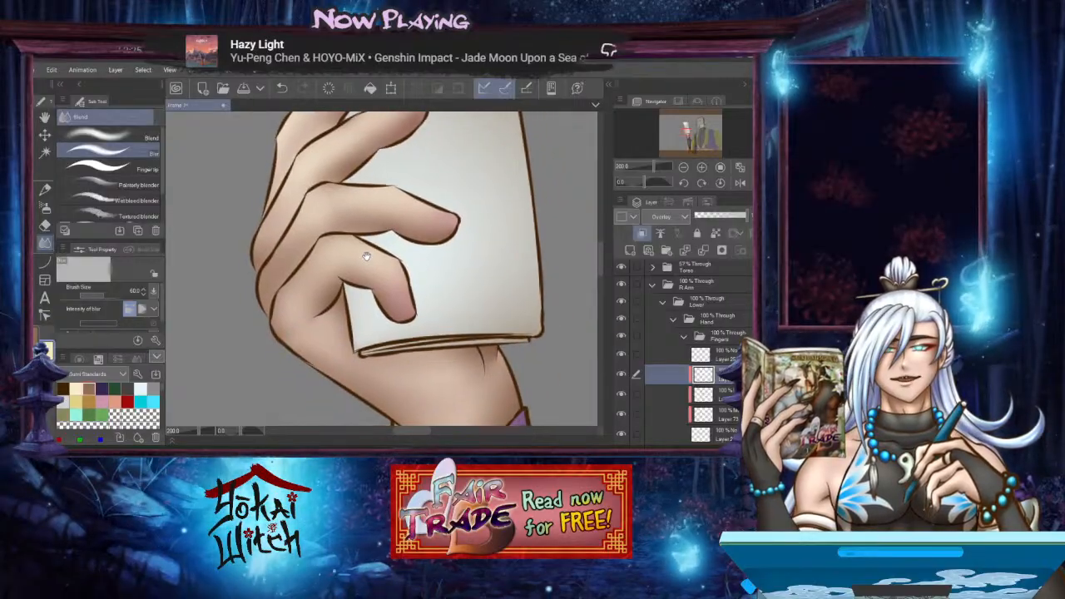
drag(372, 231, 361, 285)
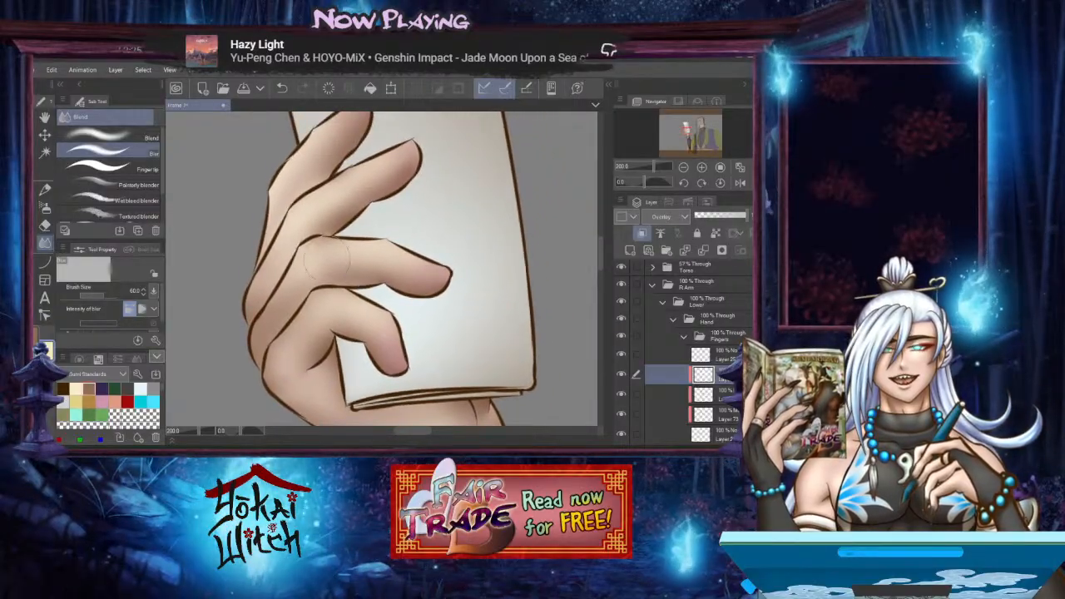
drag(312, 262, 362, 337)
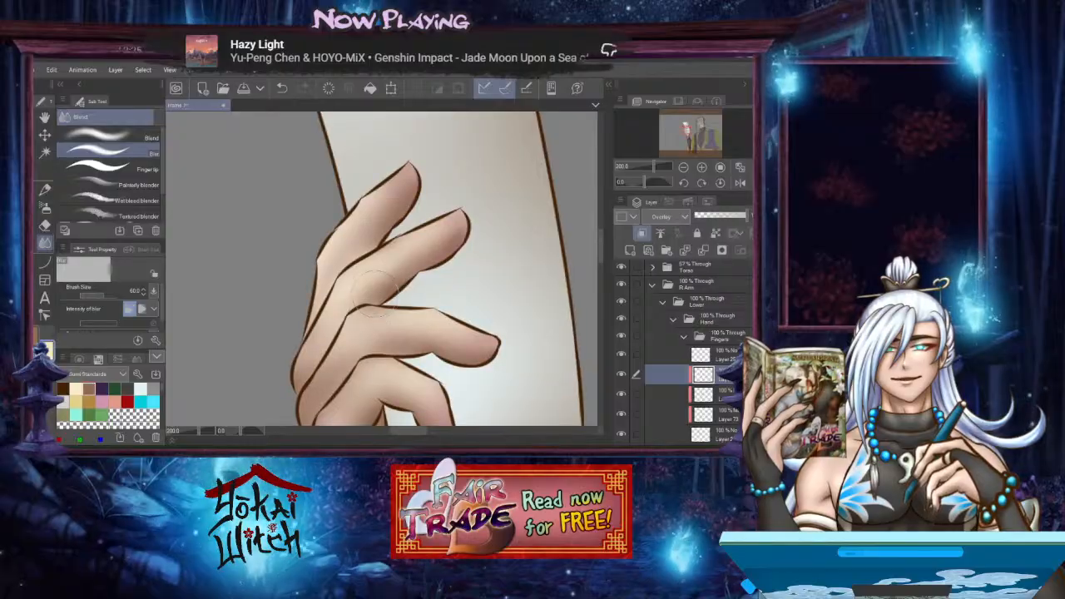
drag(487, 224, 479, 274)
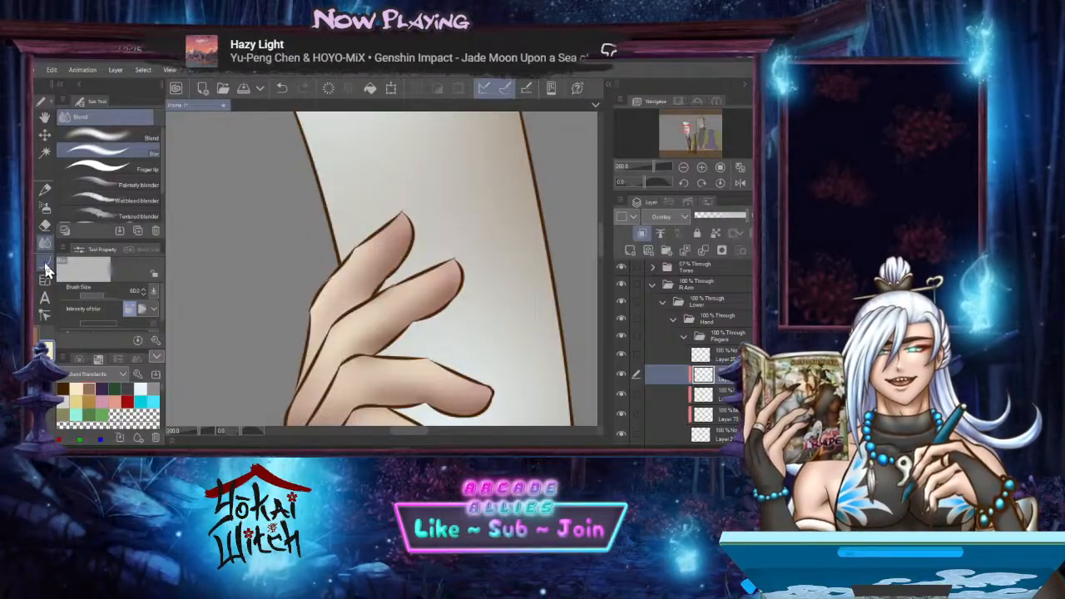
Add further pale highlight strokes along the fingers and knuckles with the Curve tool
click(44, 262)
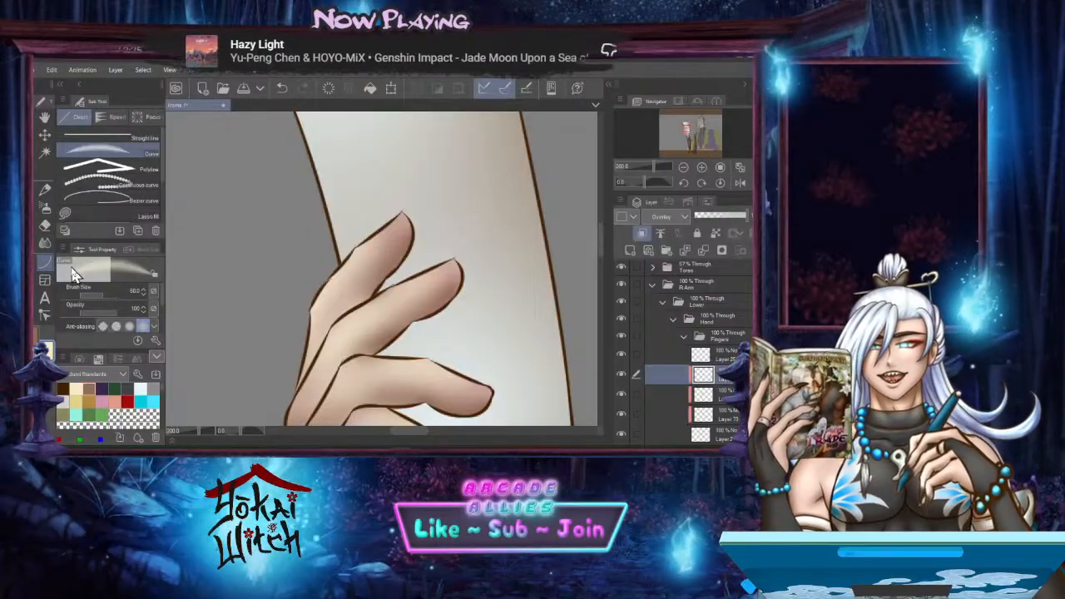
drag(294, 324, 267, 239)
drag(298, 280, 333, 273)
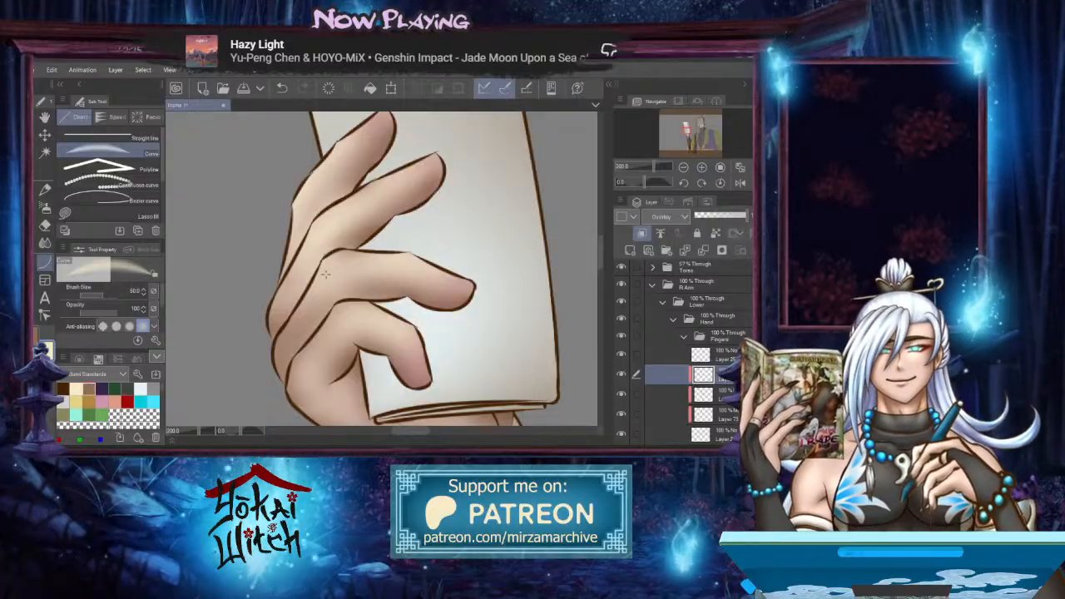
scroll(351, 263, down, 3)
scroll(352, 264, up, 3)
drag(366, 323, 341, 228)
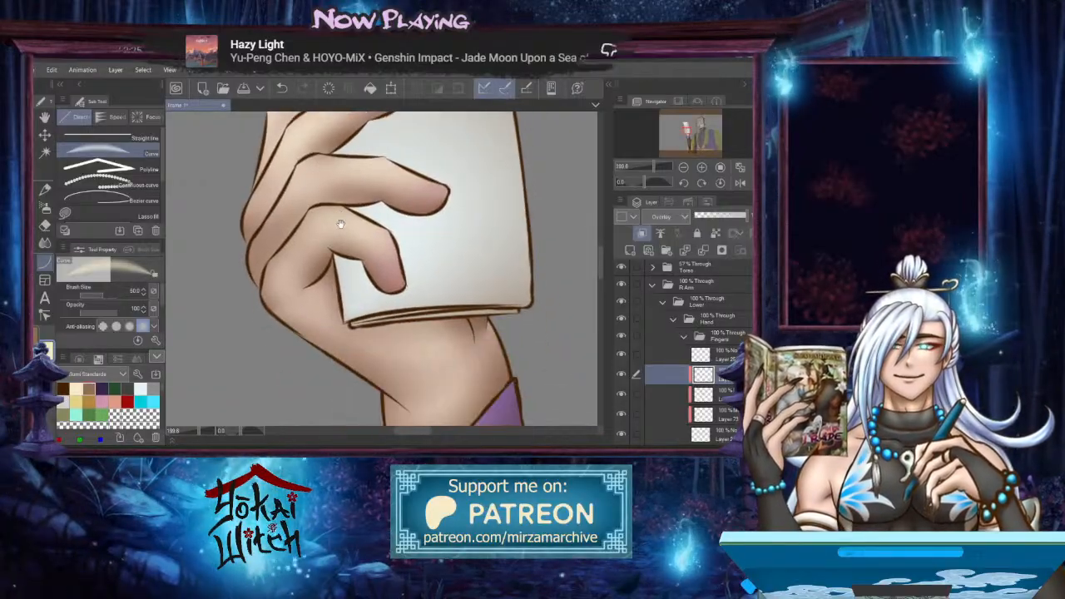
scroll(340, 228, down, 5)
scroll(340, 228, up, 5)
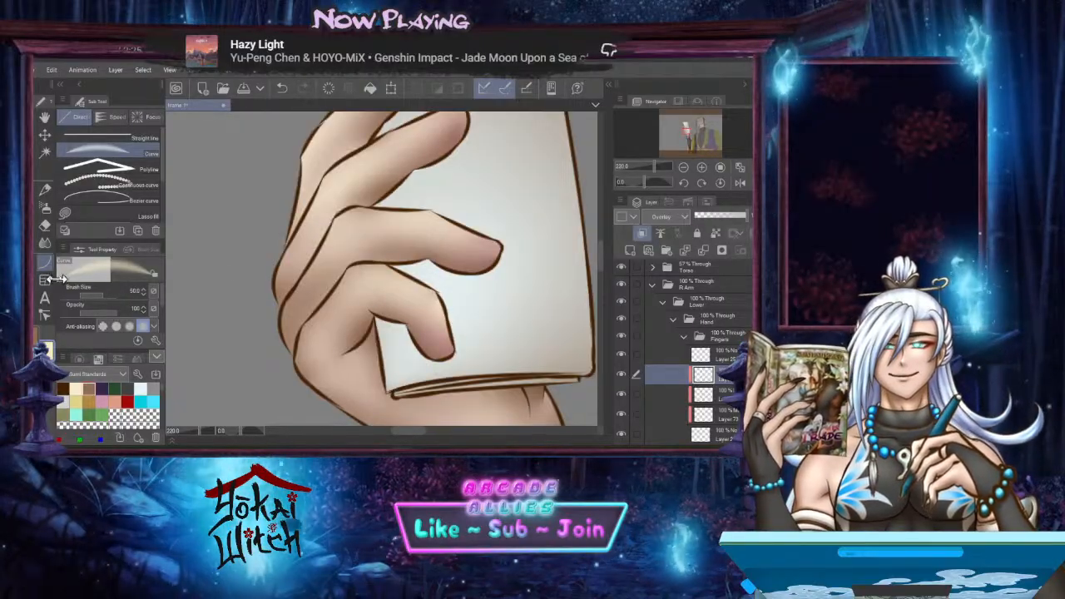
Blend the added finger highlights smoothly with the Blur blend tool at brush size 60
click(45, 241)
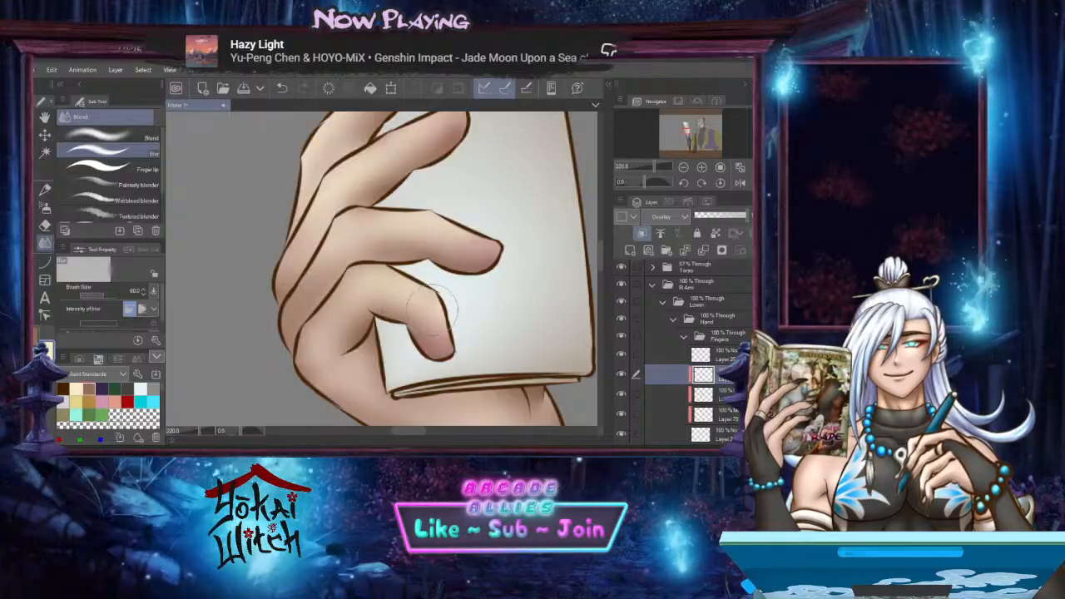
drag(420, 240, 409, 317)
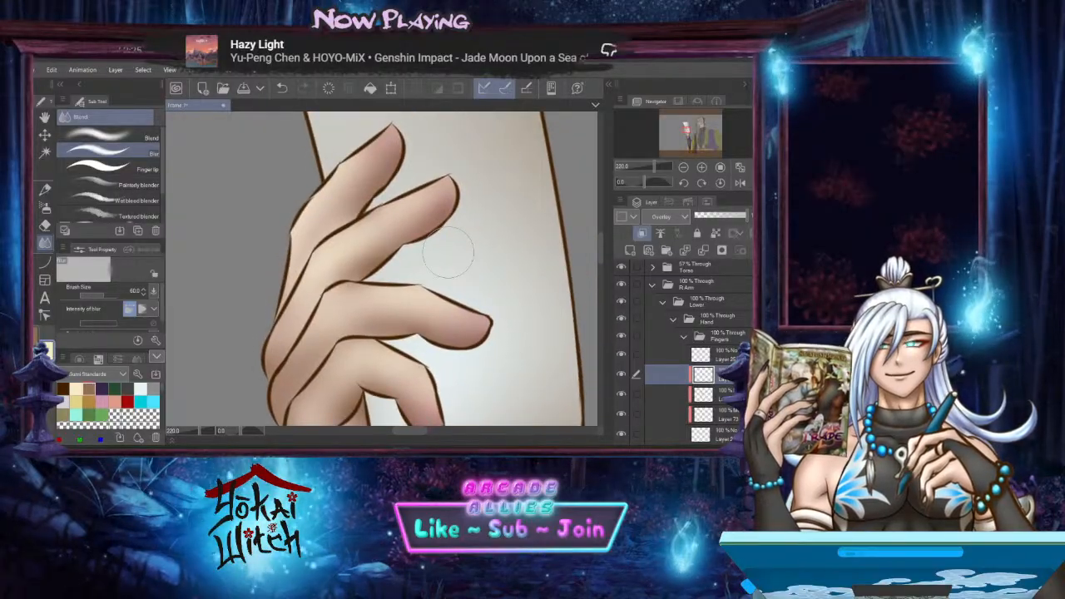
scroll(448, 252, down, 1)
mouse_move(444, 298)
mouse_down()
mouse_move(433, 166)
mouse_move(464, 250)
mouse_up()
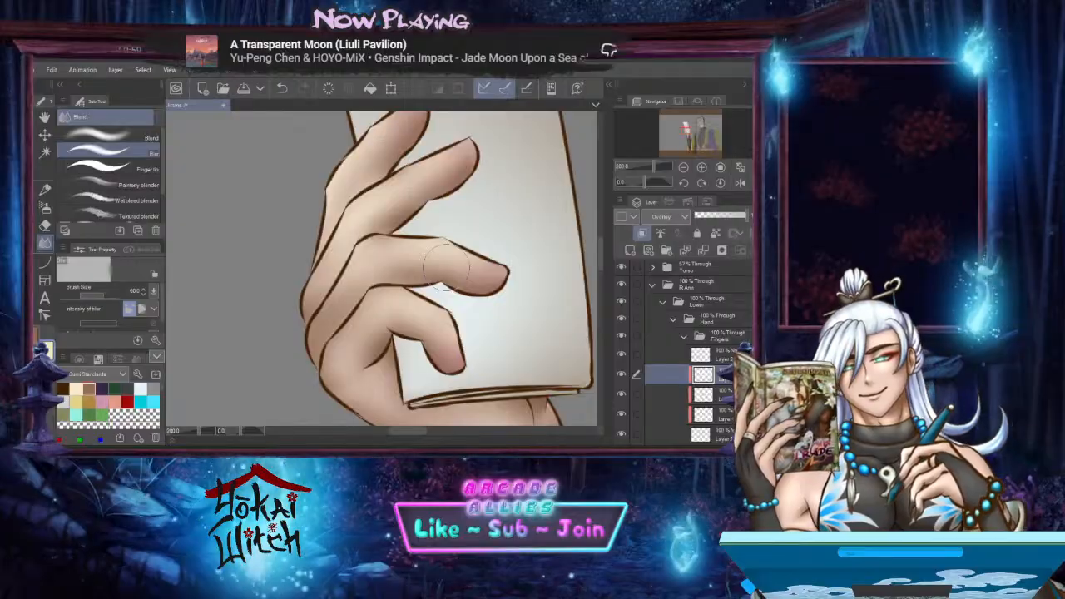
drag(453, 240, 426, 310)
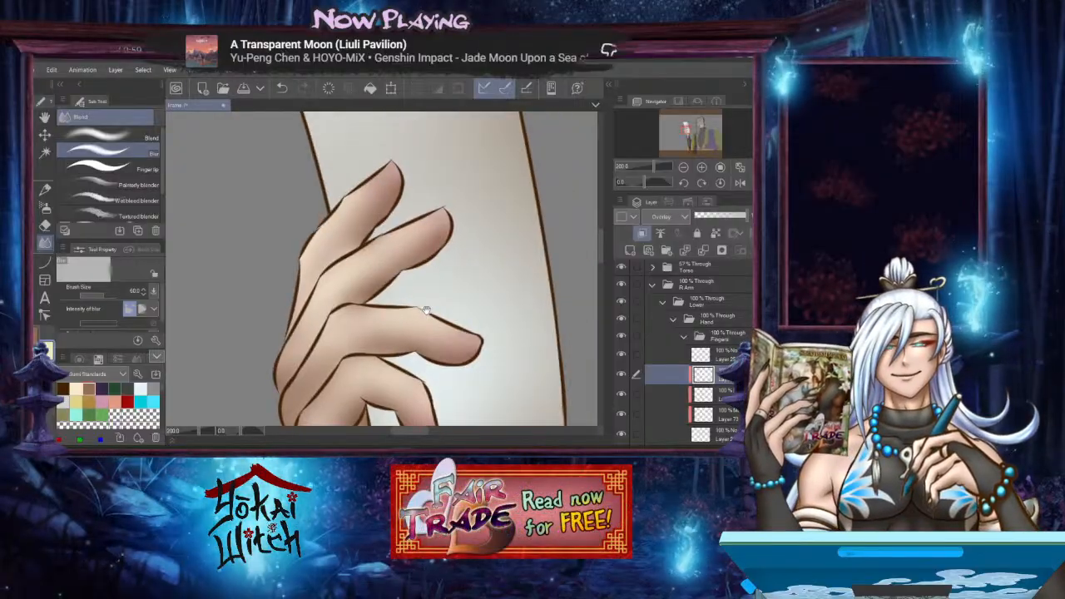
drag(469, 241, 477, 255)
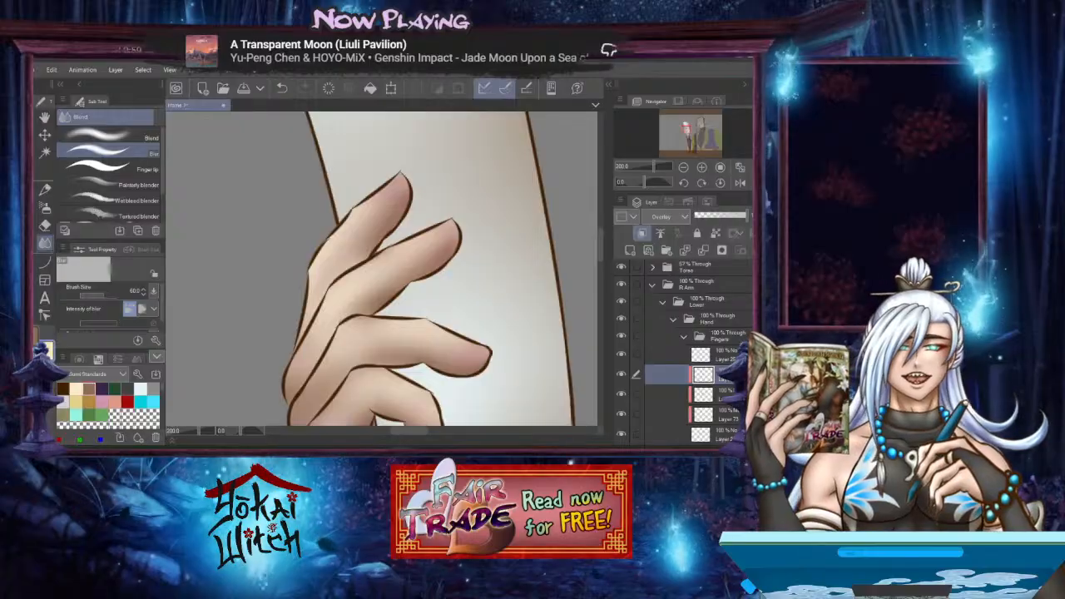
Clean up the stray line ends at the fingertips on the fingers' line art layer with the Hard eraser
click(725, 355)
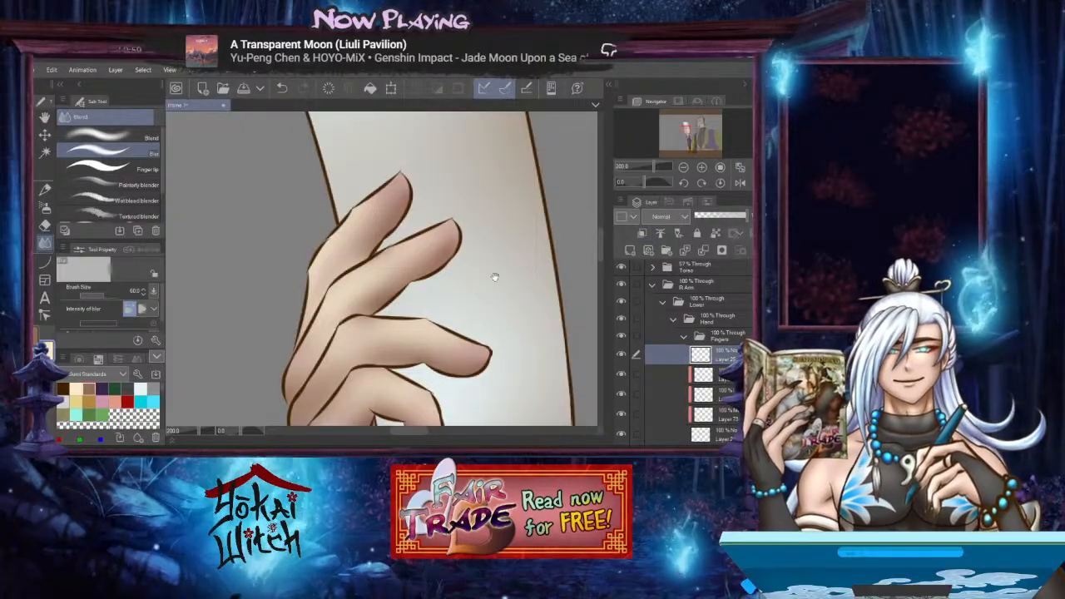
drag(494, 277, 499, 304)
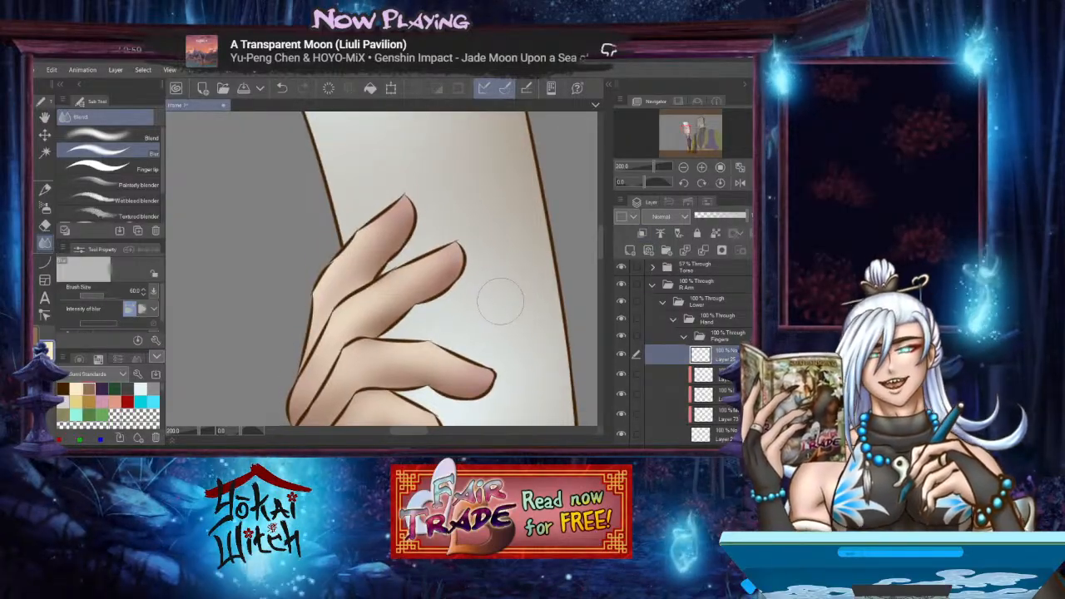
scroll(497, 295, up, 3)
key(e)
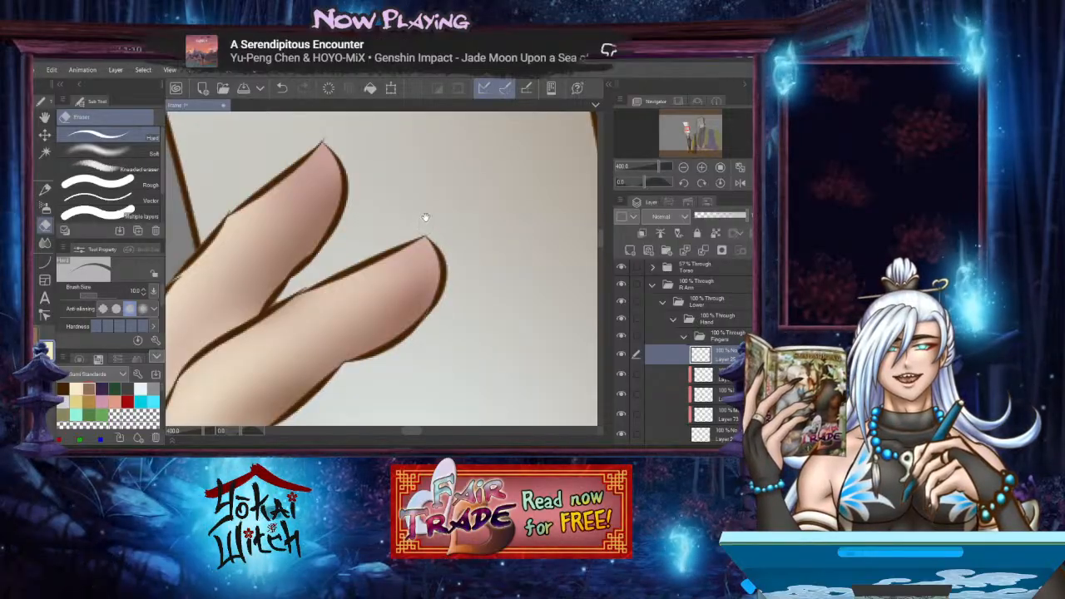
mouse_move(425, 217)
mouse_down()
mouse_move(470, 256)
mouse_move(362, 240)
mouse_move(331, 202)
mouse_move(399, 140)
mouse_up()
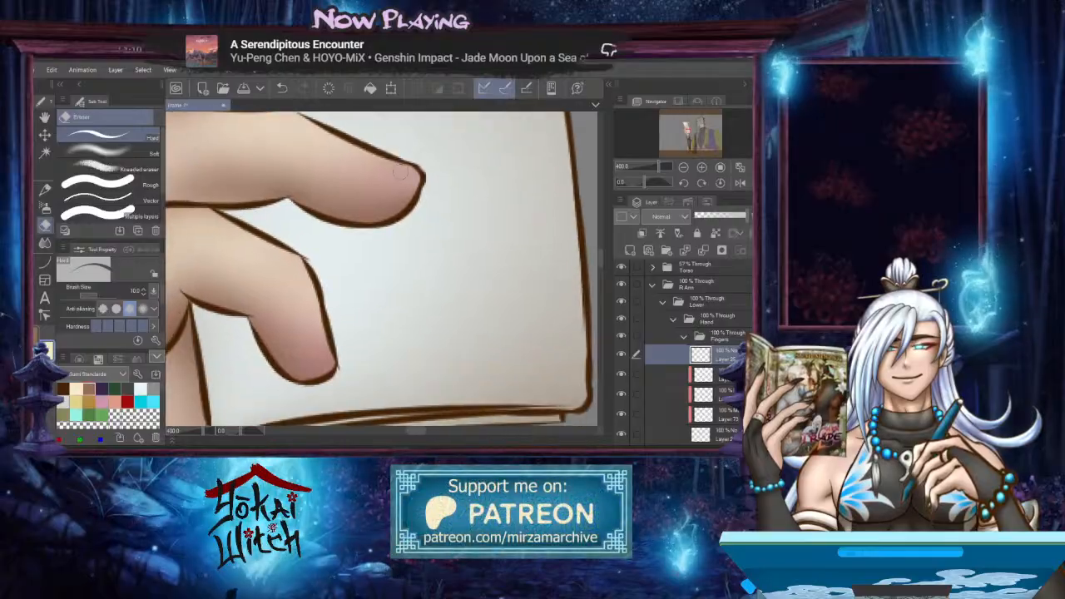
scroll(395, 277, down, 2)
scroll(395, 277, up, 2)
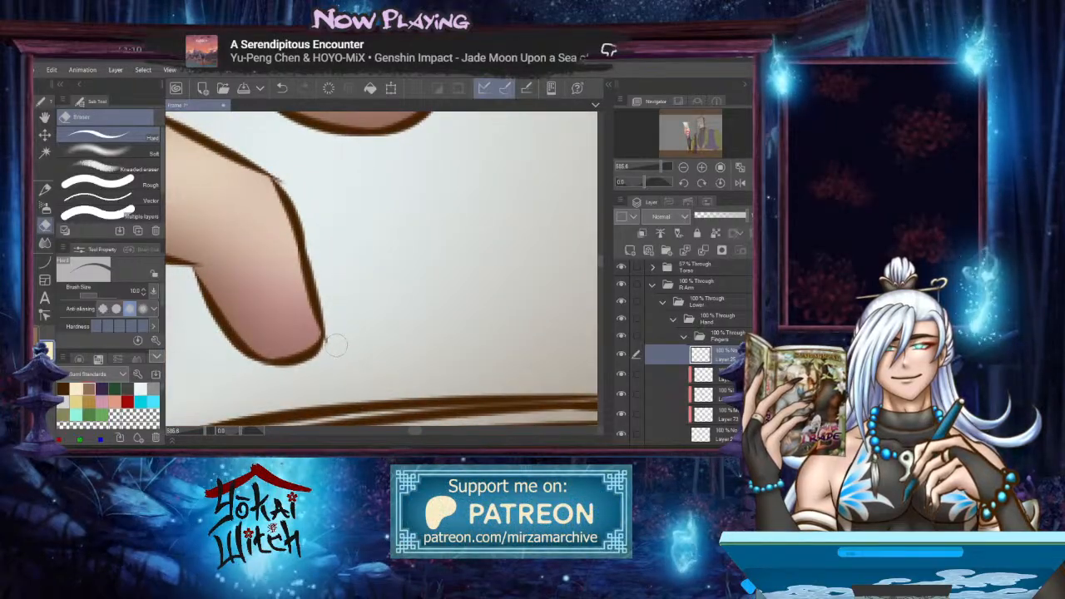
scroll(334, 343, down, 4)
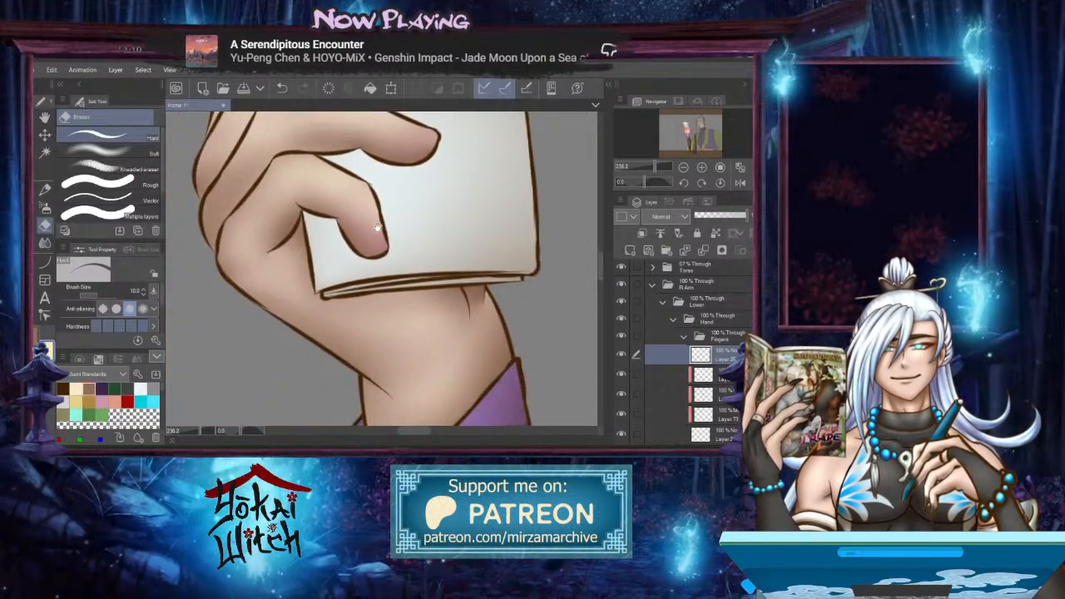
mouse_move(381, 319)
mouse_down()
mouse_move(419, 268)
mouse_move(424, 291)
mouse_up()
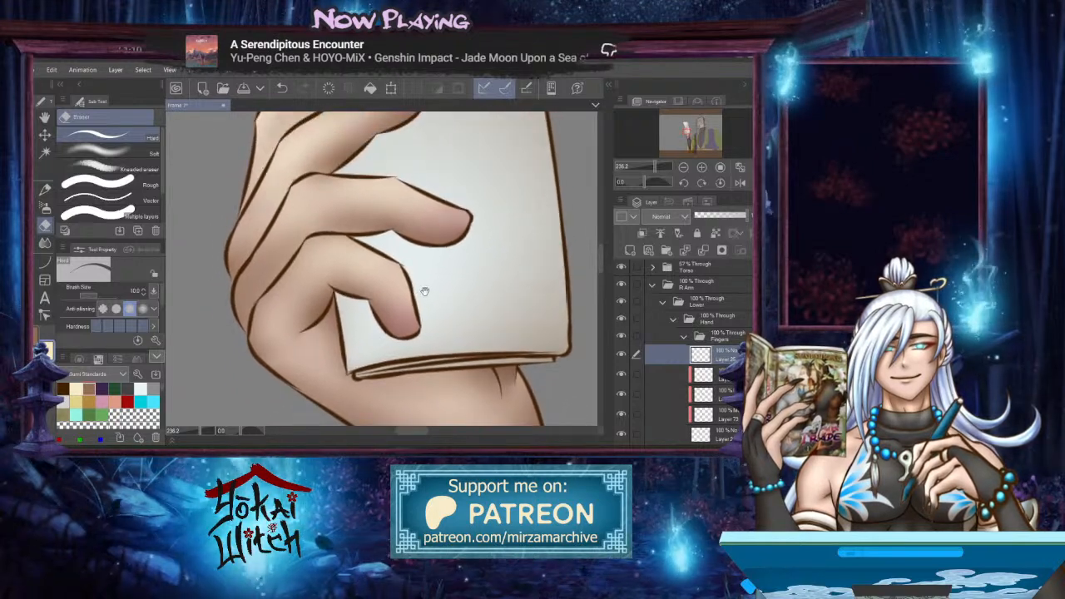
drag(517, 314, 486, 228)
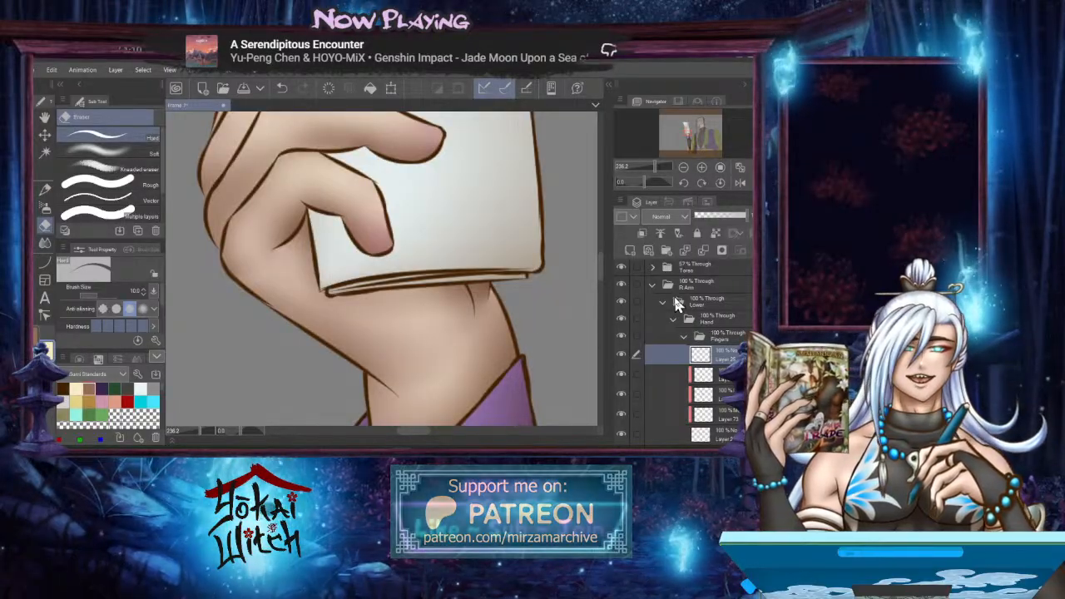
Airbrush soft shading onto the wrist just below the paper's edge, on the Multiply layer in the Wrist folder
click(684, 336)
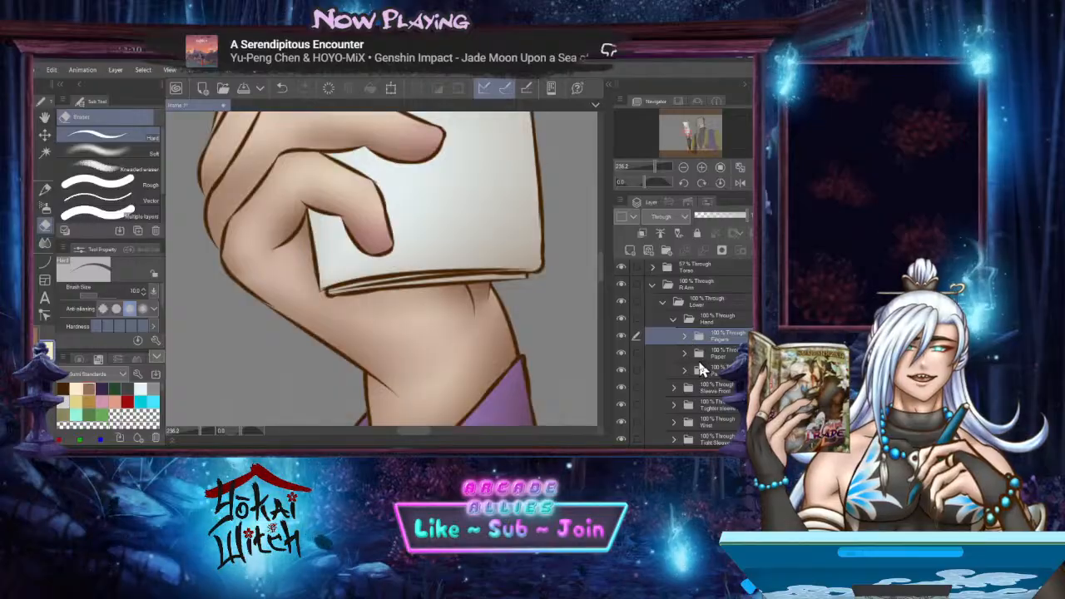
scroll(698, 369, down, 1)
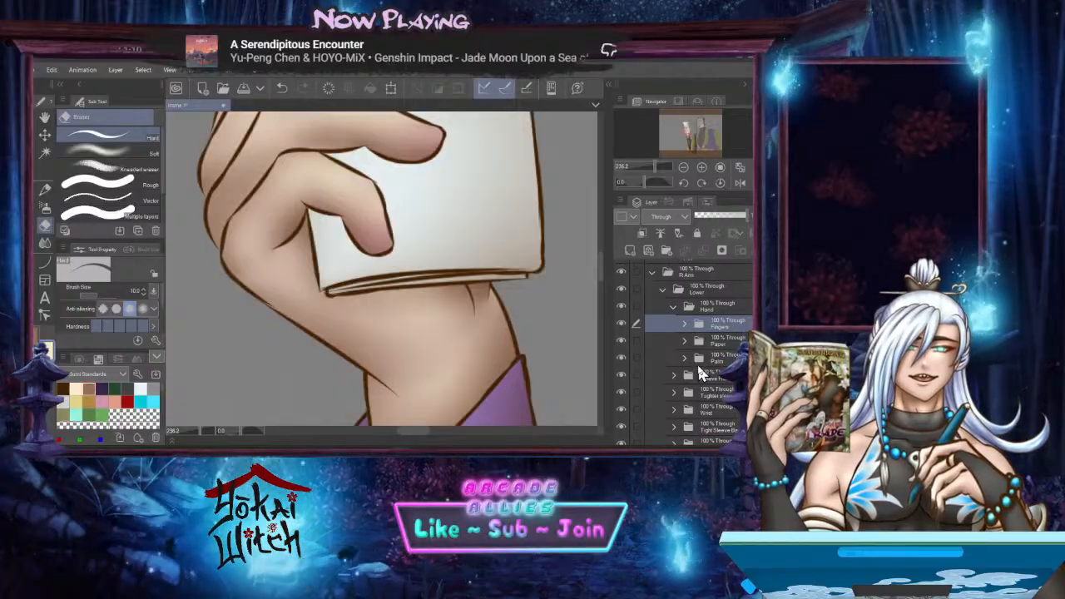
click(671, 306)
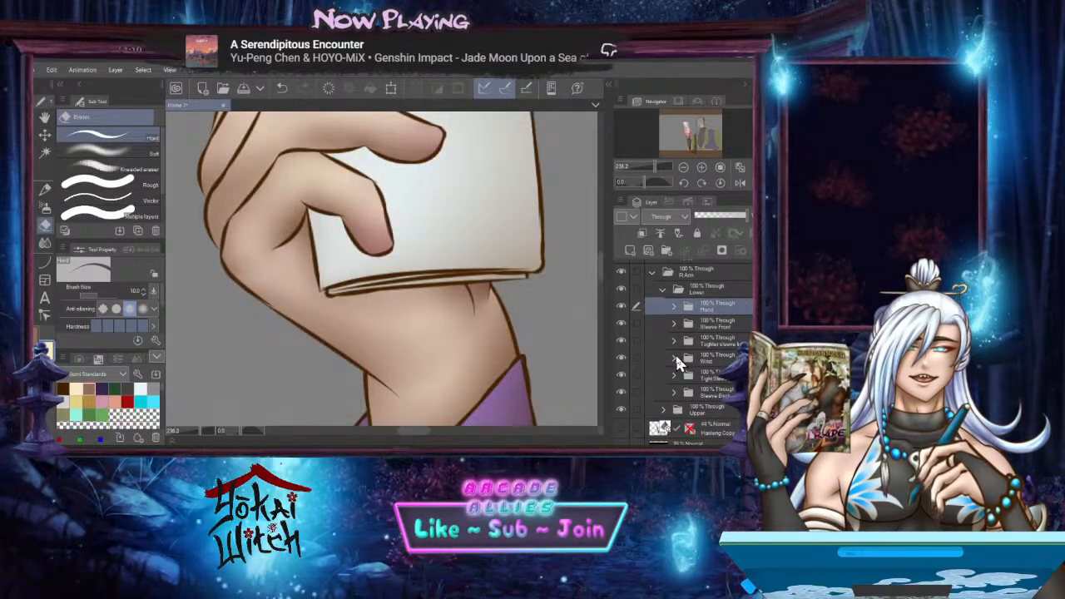
click(673, 357)
scroll(721, 363, down, 1)
click(714, 386)
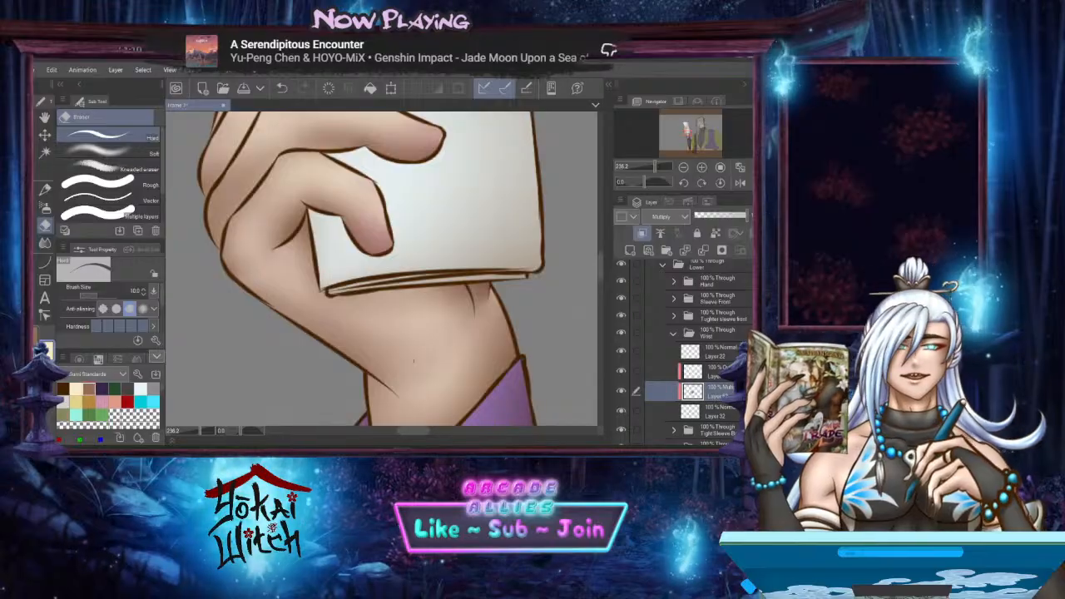
click(45, 206)
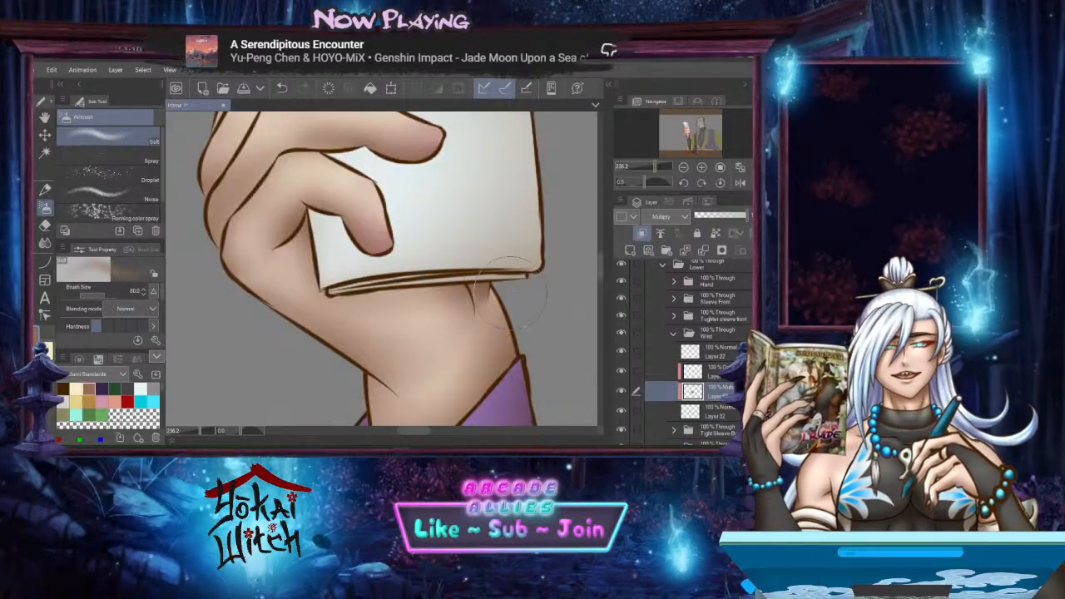
drag(493, 293, 500, 333)
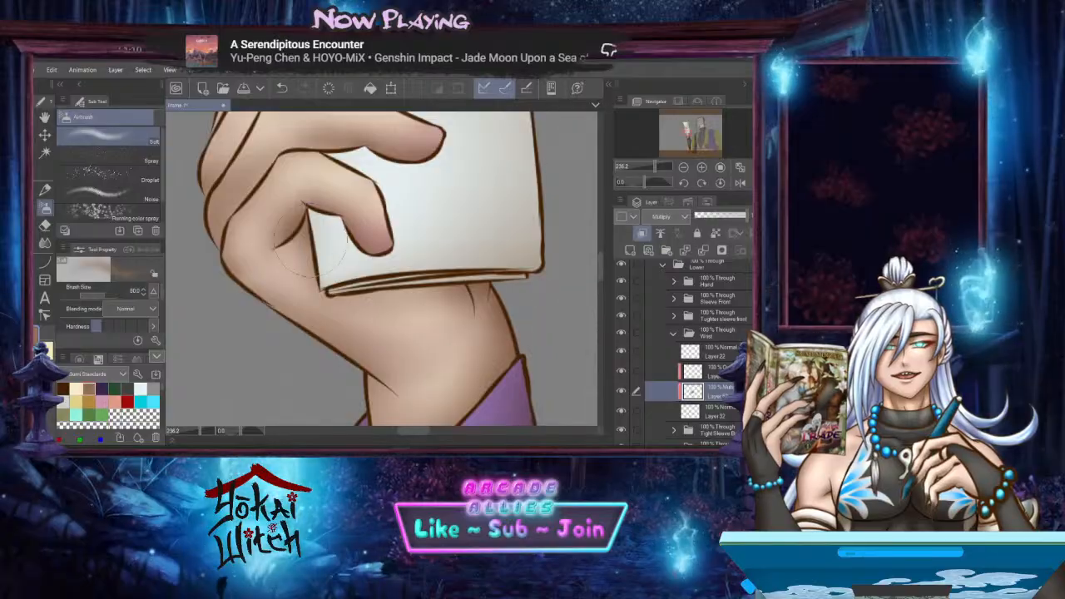
Soften the new wrist shading below the paper with the Blur blend tool
click(45, 242)
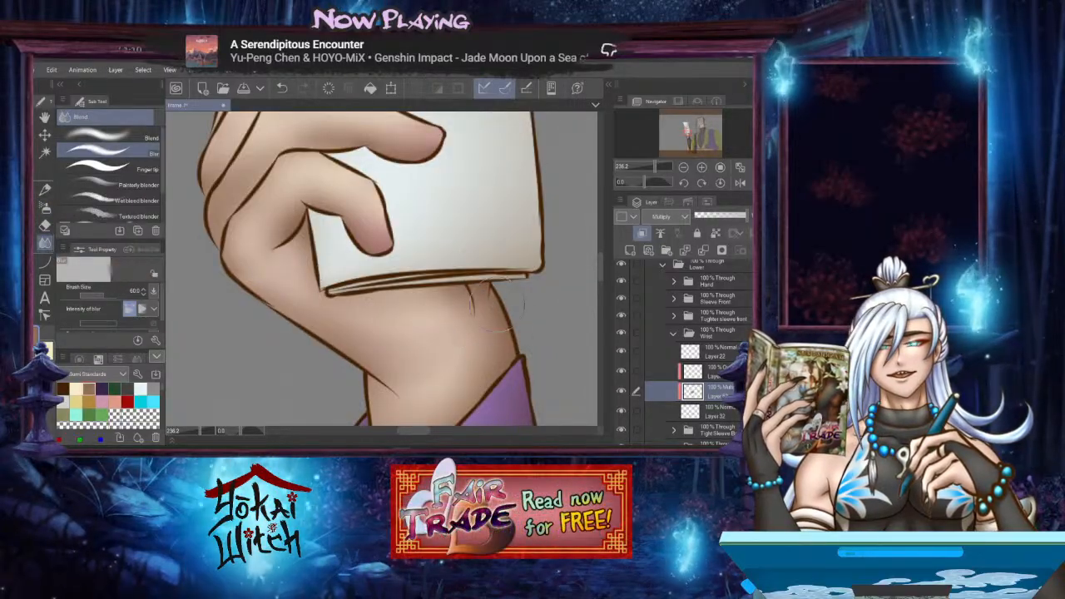
scroll(545, 283, down, 3)
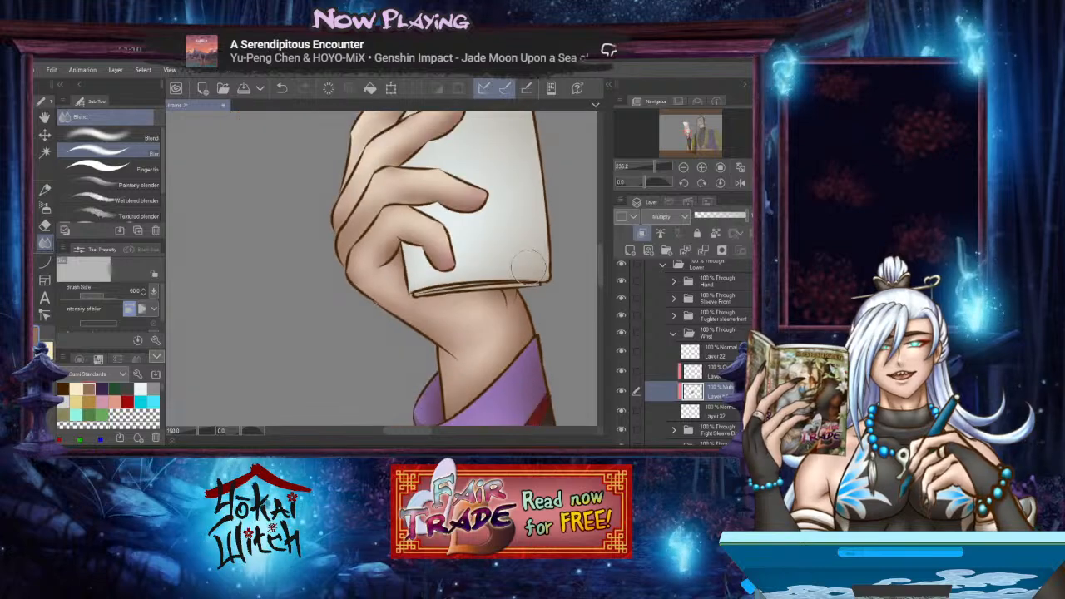
scroll(529, 267, up, 4)
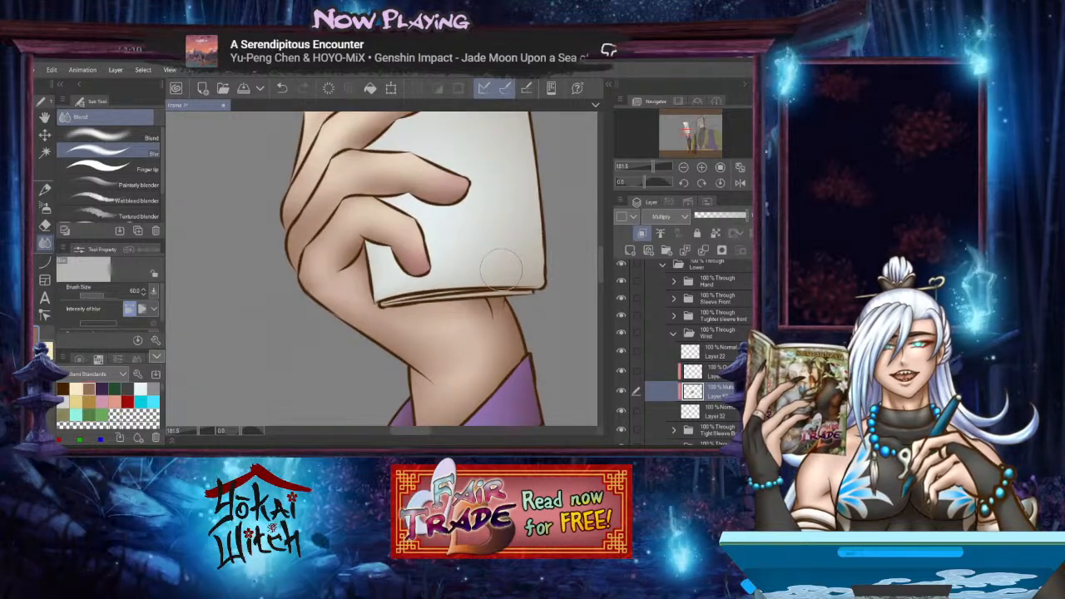
scroll(502, 268, down, 5)
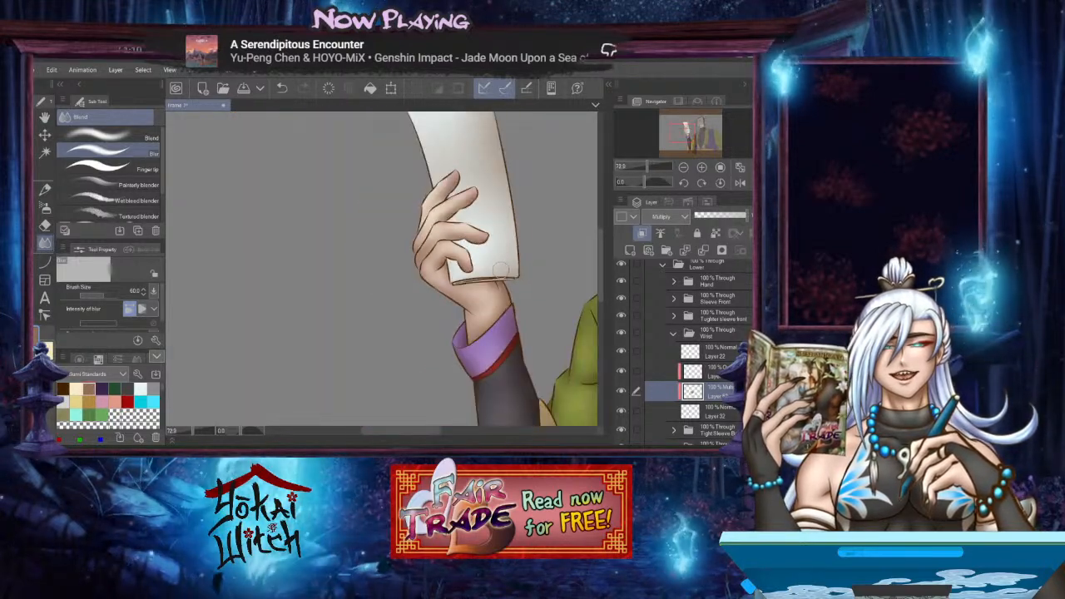
scroll(500, 267, up, 4)
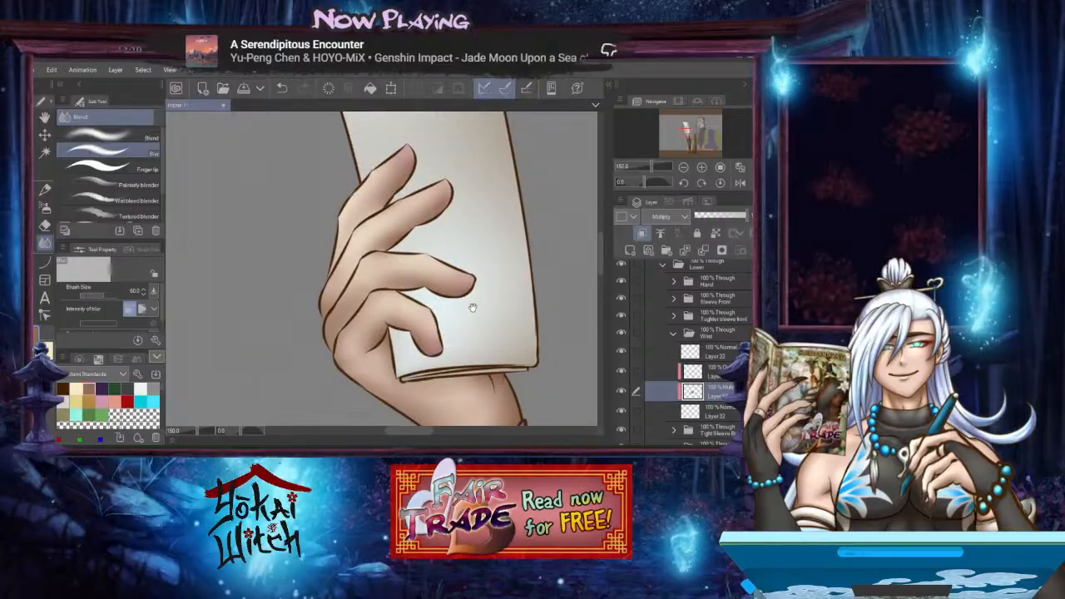
drag(473, 307, 471, 346)
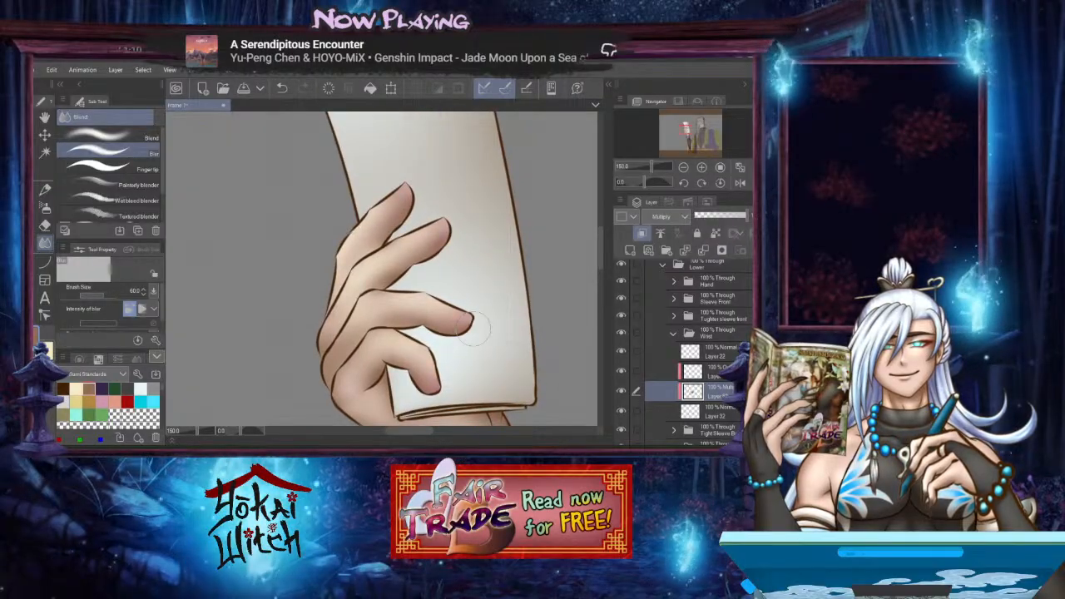
Duplicate the base colour layer in the Fingers folder and lock the transparent pixels of the lower copy
click(673, 333)
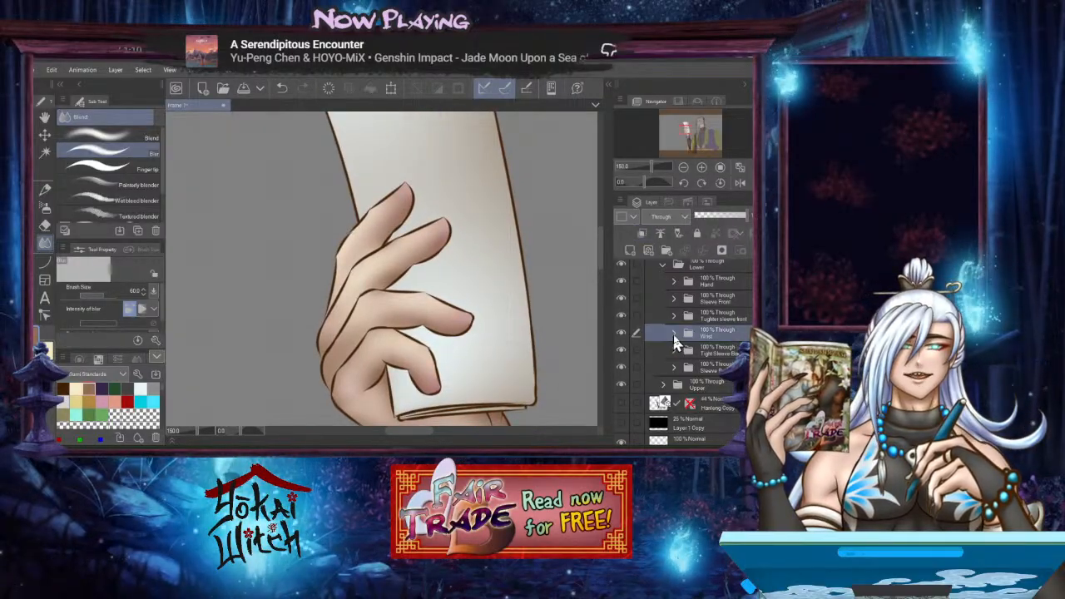
click(674, 281)
click(715, 297)
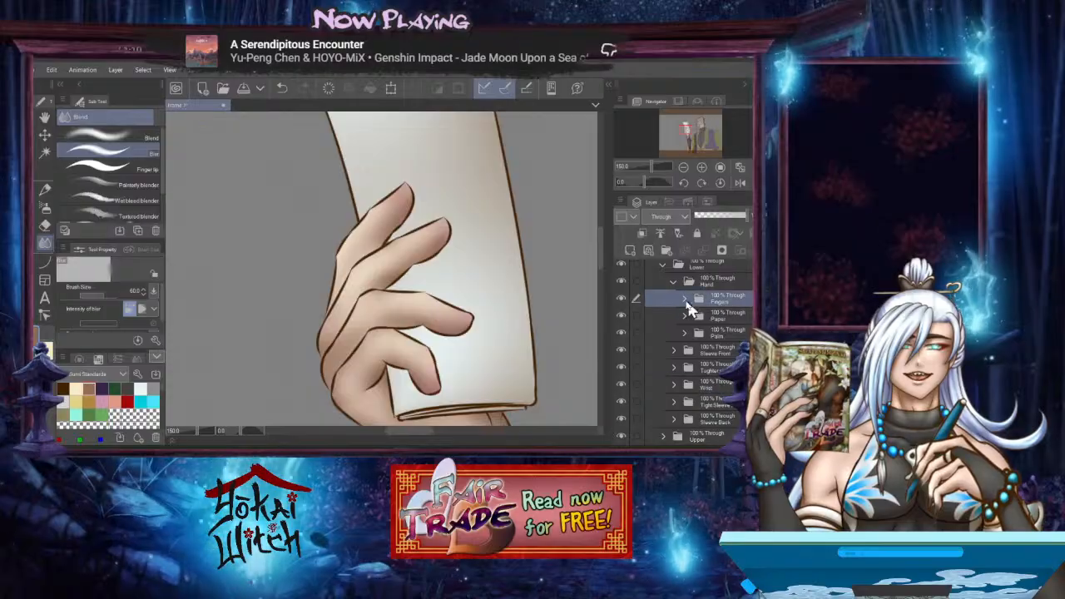
click(684, 298)
click(715, 358)
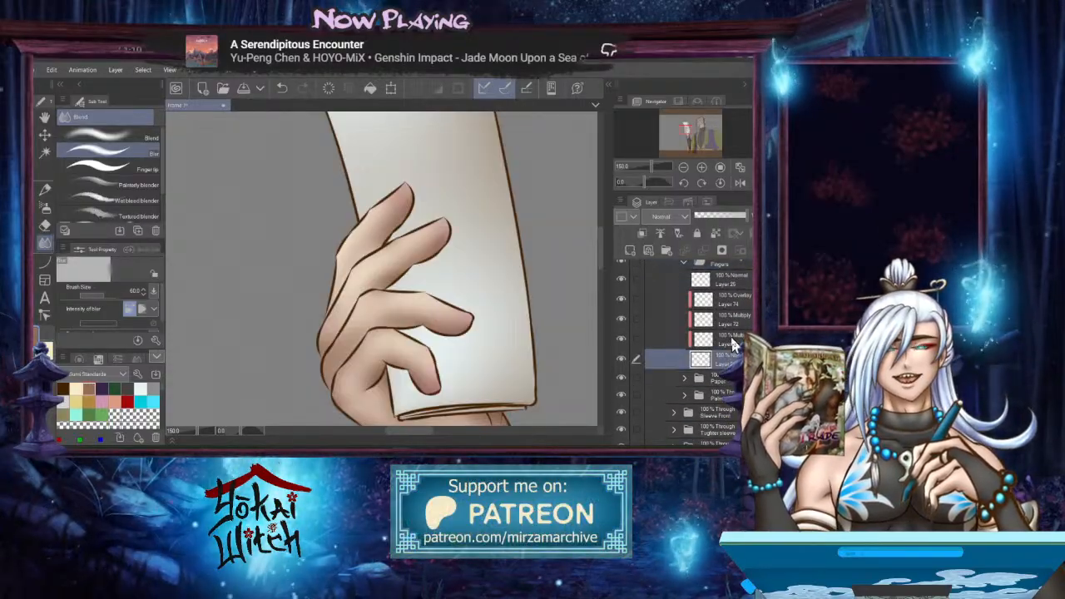
key(ctrl+shift+n)
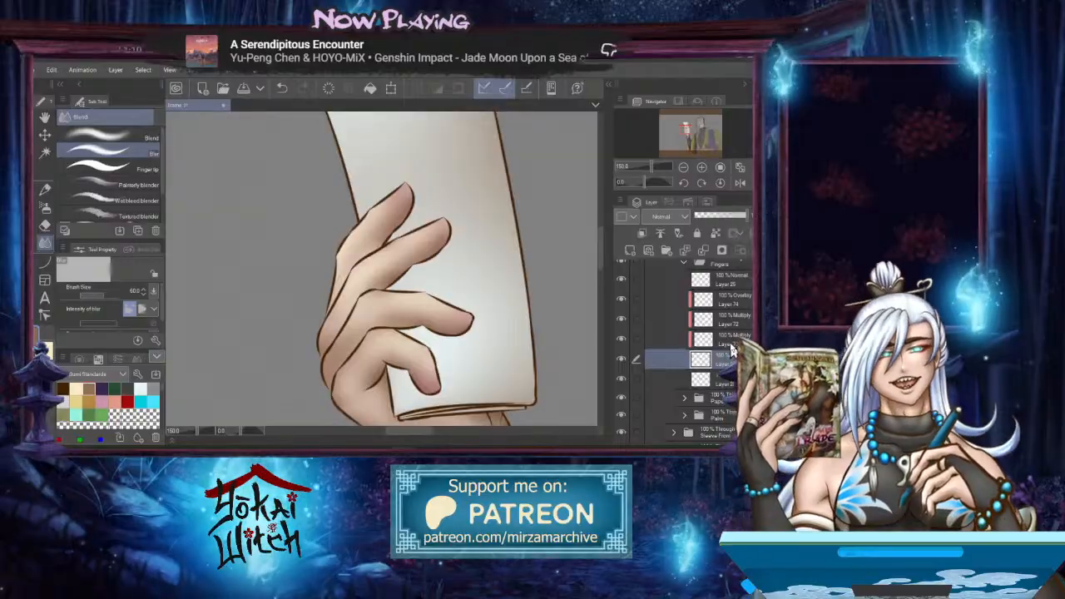
click(705, 381)
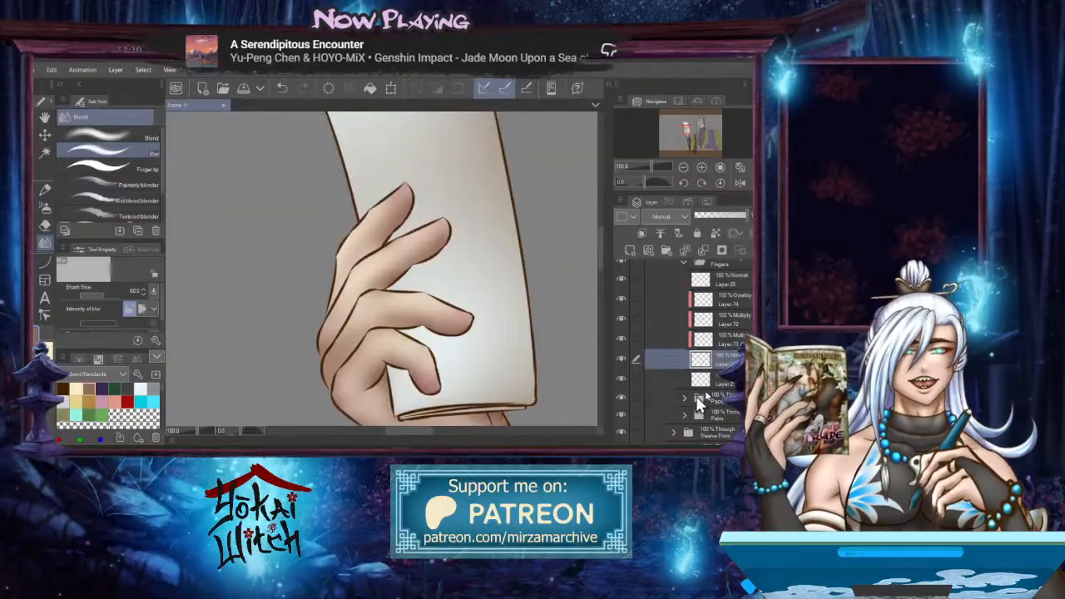
click(714, 234)
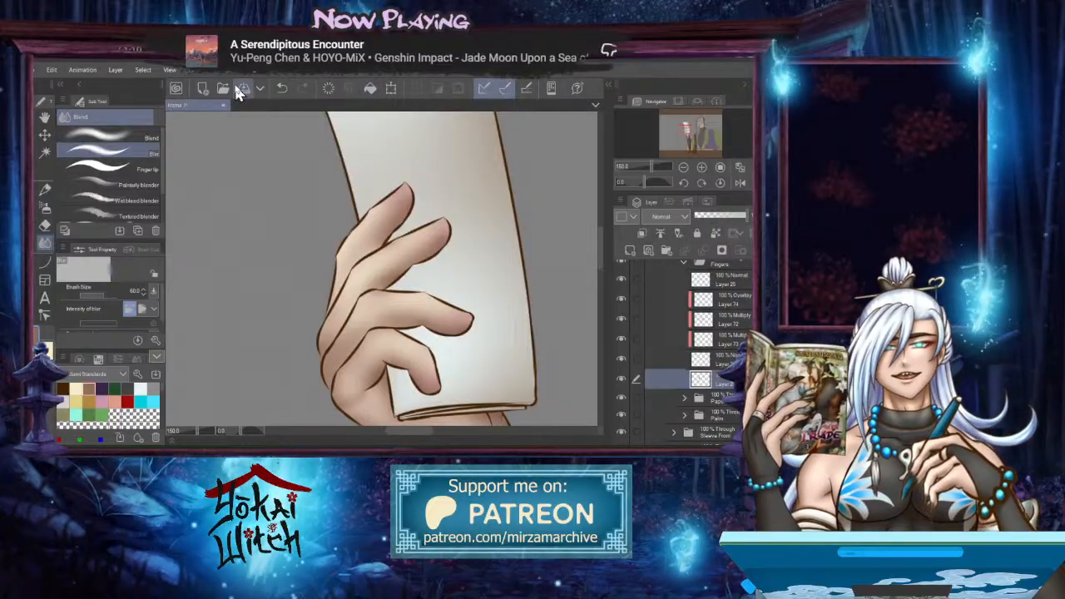
Shift the lower finger copy slightly down and to the right so it forms a cast shadow on the paper
click(390, 87)
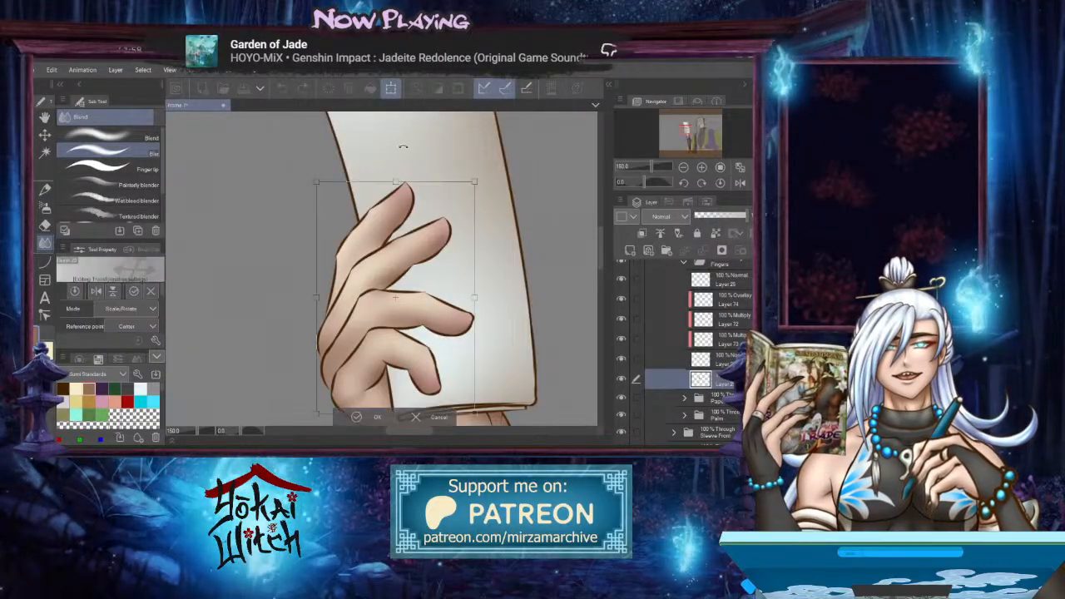
drag(433, 306, 437, 311)
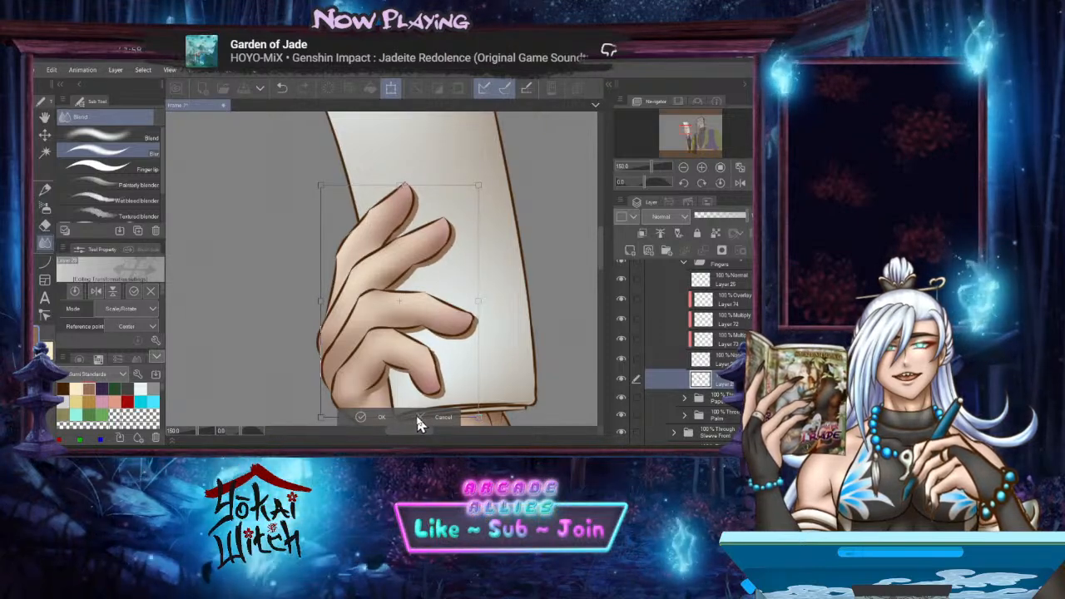
click(374, 417)
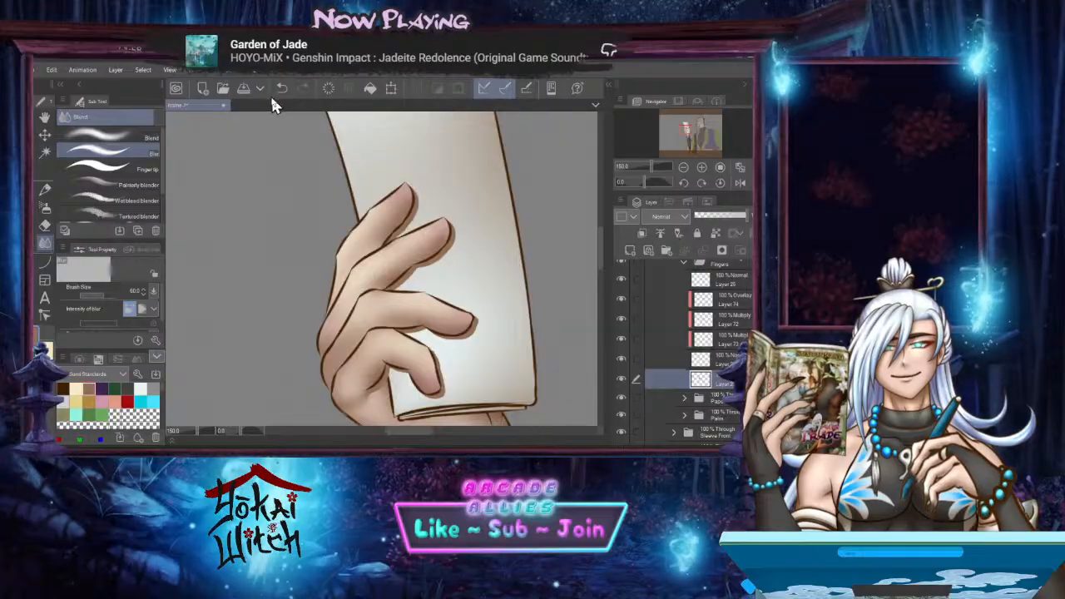
Apply a Gaussian blur with strength 43 to the finger shadow layer
click(196, 69)
mouse_move(239, 116)
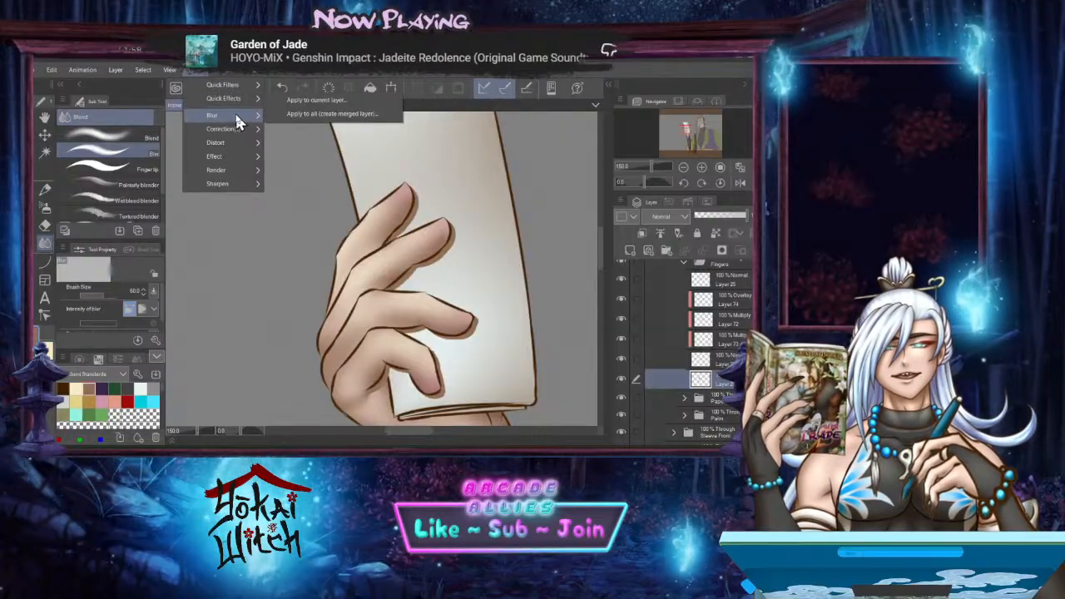
mouse_move(316, 101)
click(296, 141)
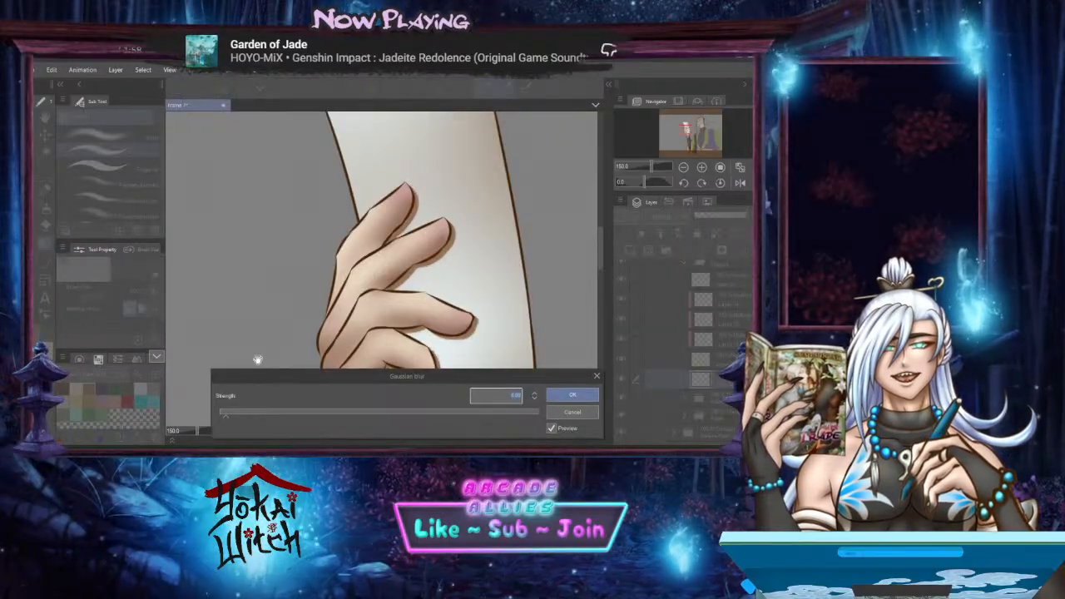
click(298, 411)
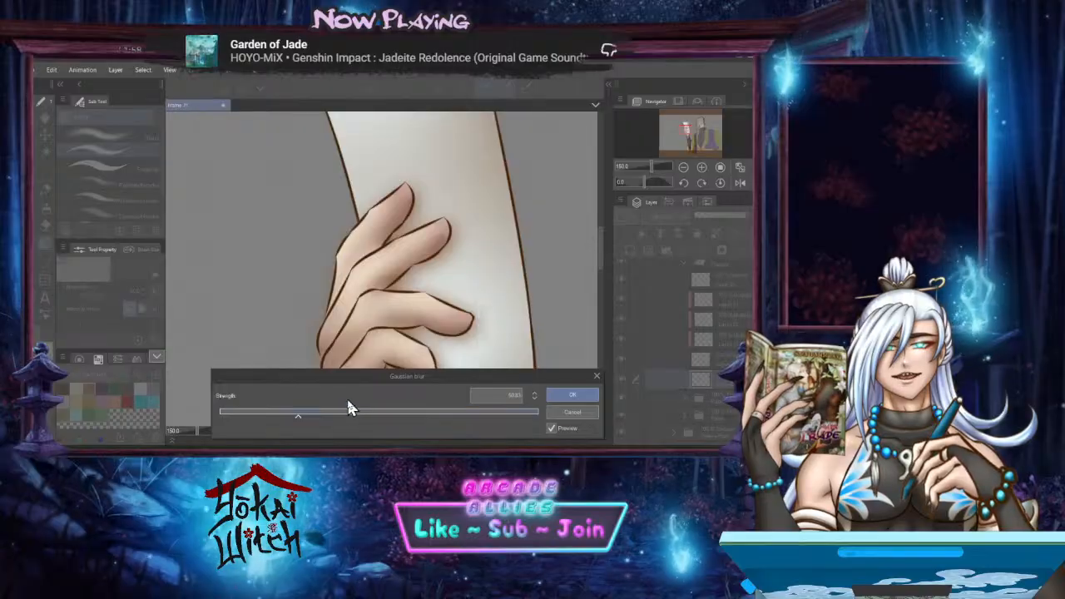
click(284, 411)
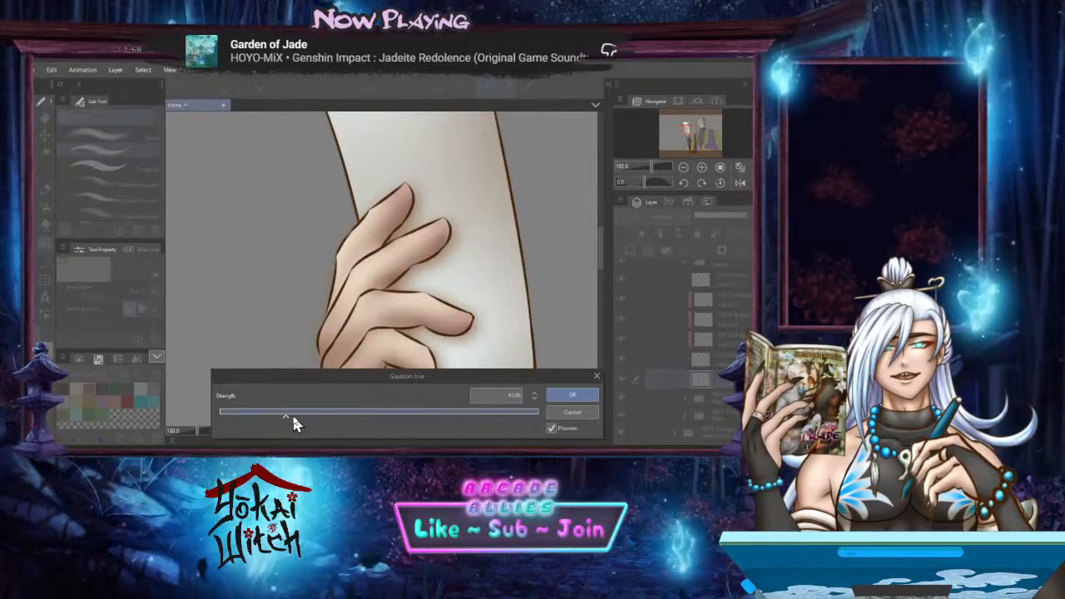
click(572, 394)
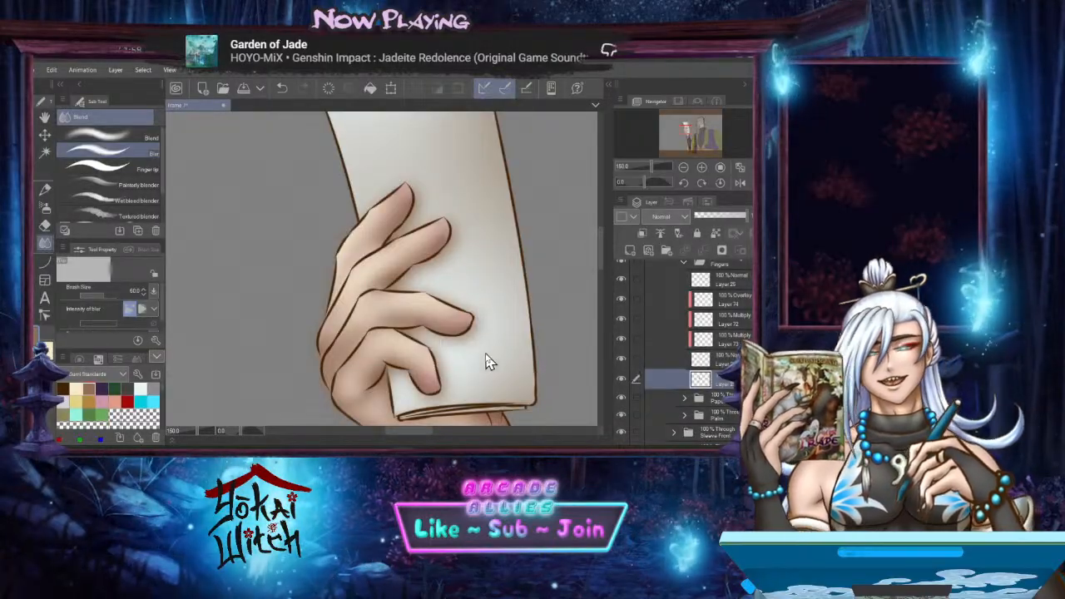
key(ctrl+t)
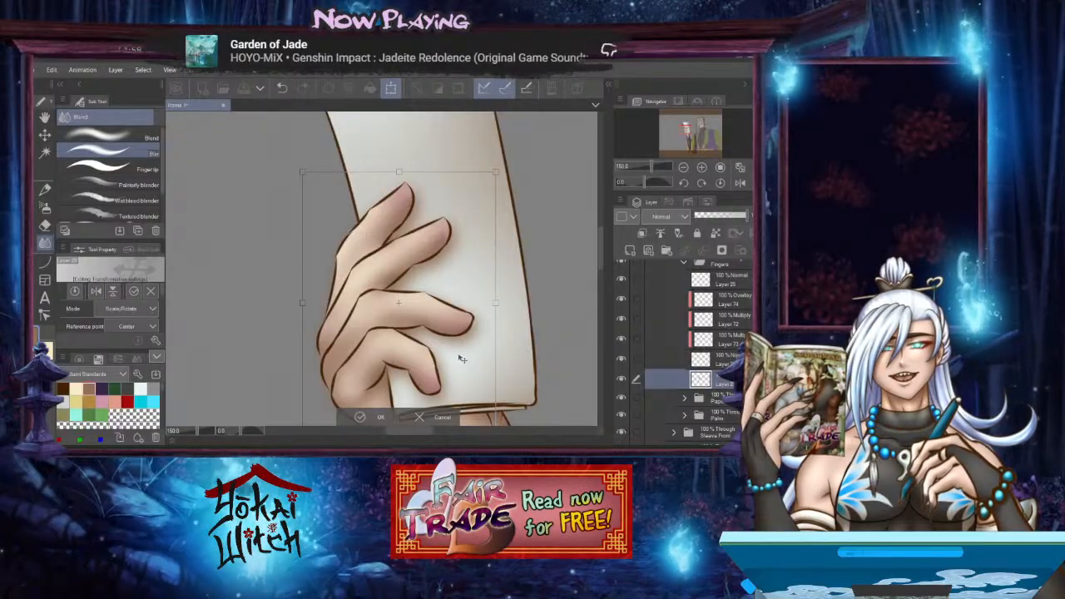
key(Return)
scroll(385, 309, down, 2)
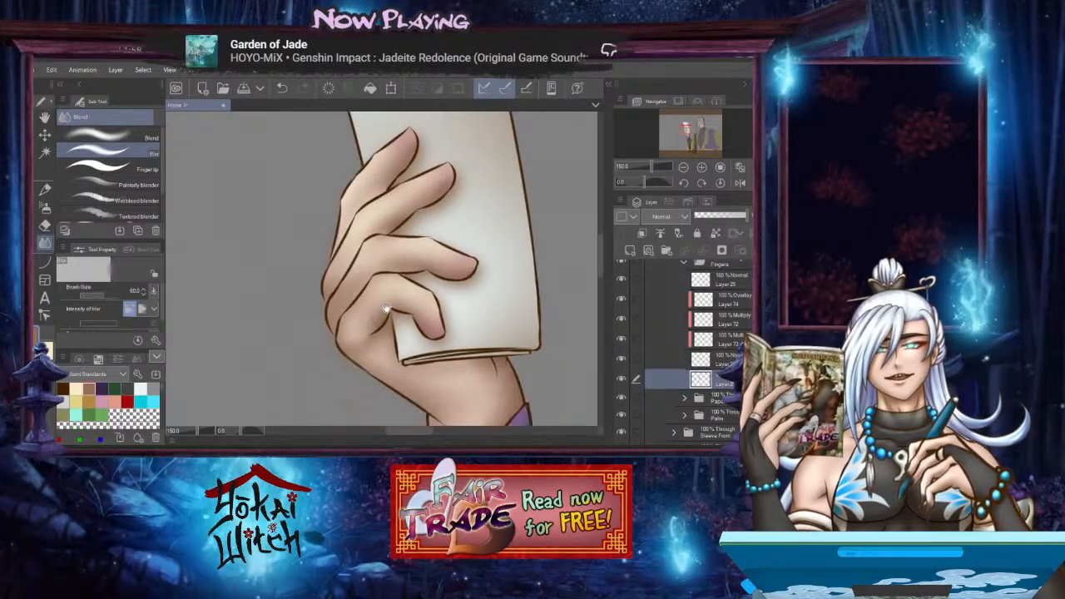
click(45, 207)
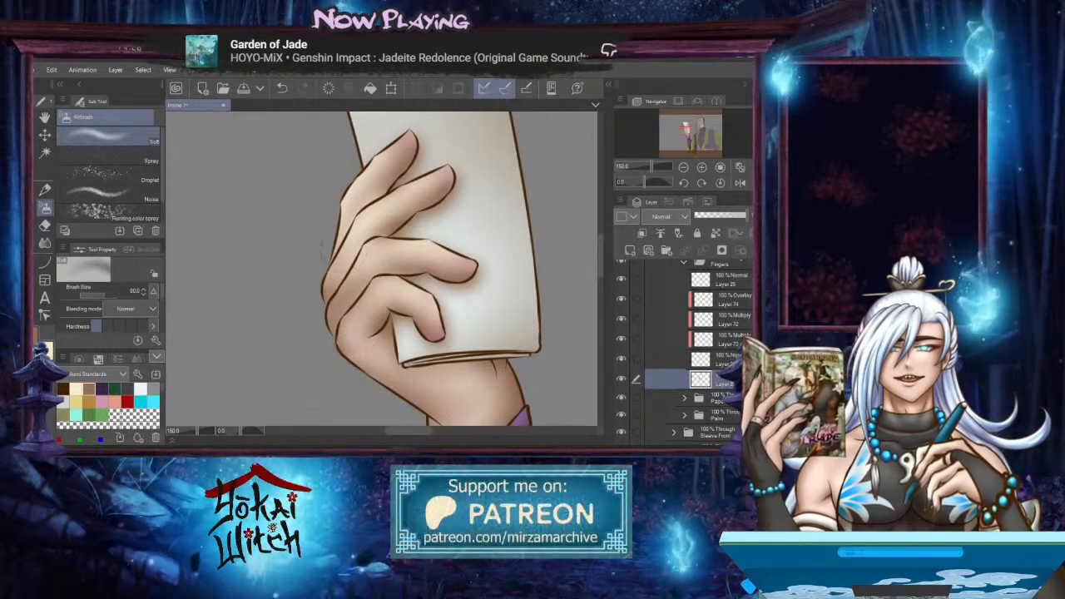
mouse_move(357, 273)
mouse_down()
mouse_move(329, 356)
mouse_move(358, 264)
mouse_up()
scroll(337, 341, down, 3)
scroll(357, 265, up, 3)
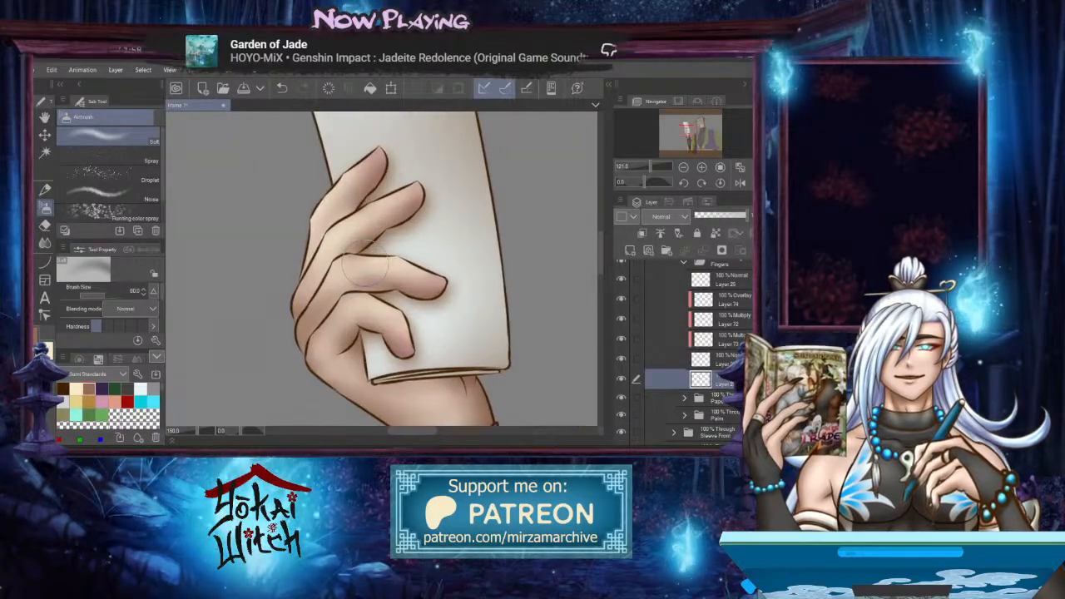
click(45, 243)
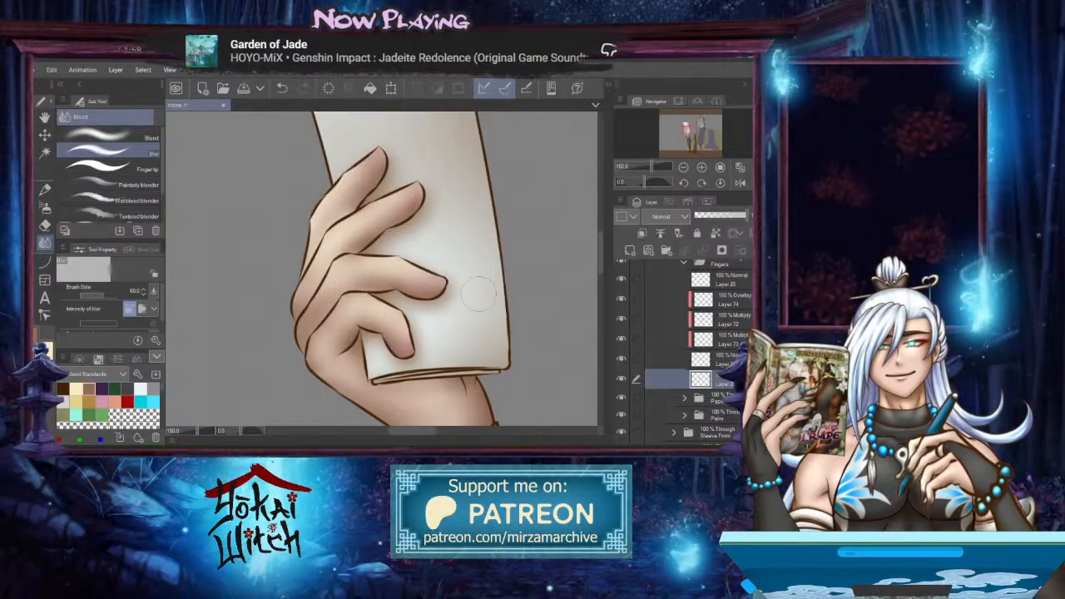
Shrink the blurred finger shadow slightly and pull it closer to the fingers
key(ctrl+t)
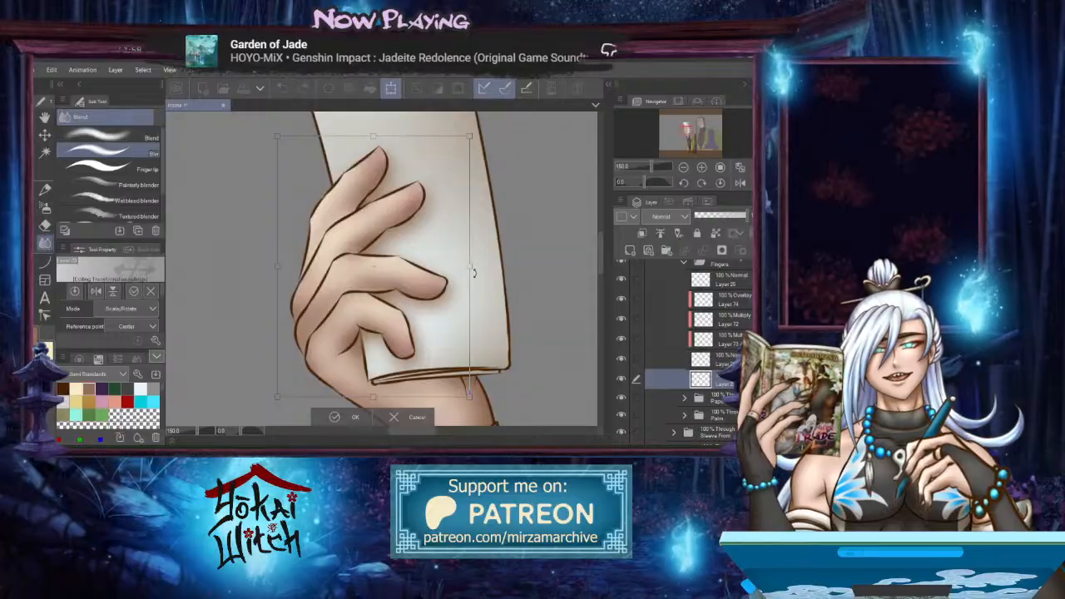
drag(473, 272, 435, 292)
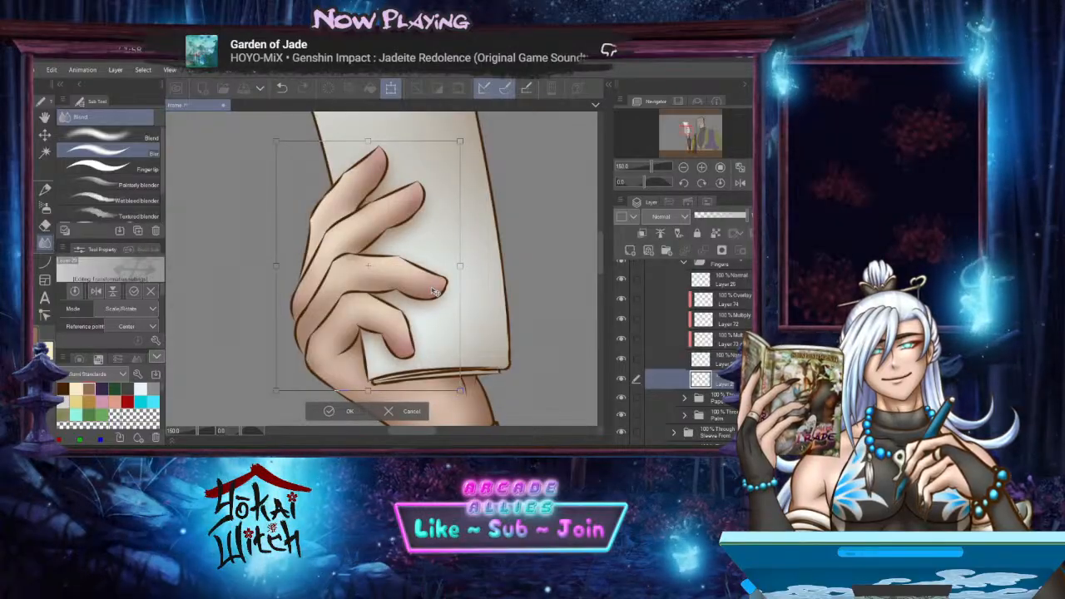
click(329, 414)
Set the finger shadow layer's blending mode to Multiply
drag(374, 342, 398, 333)
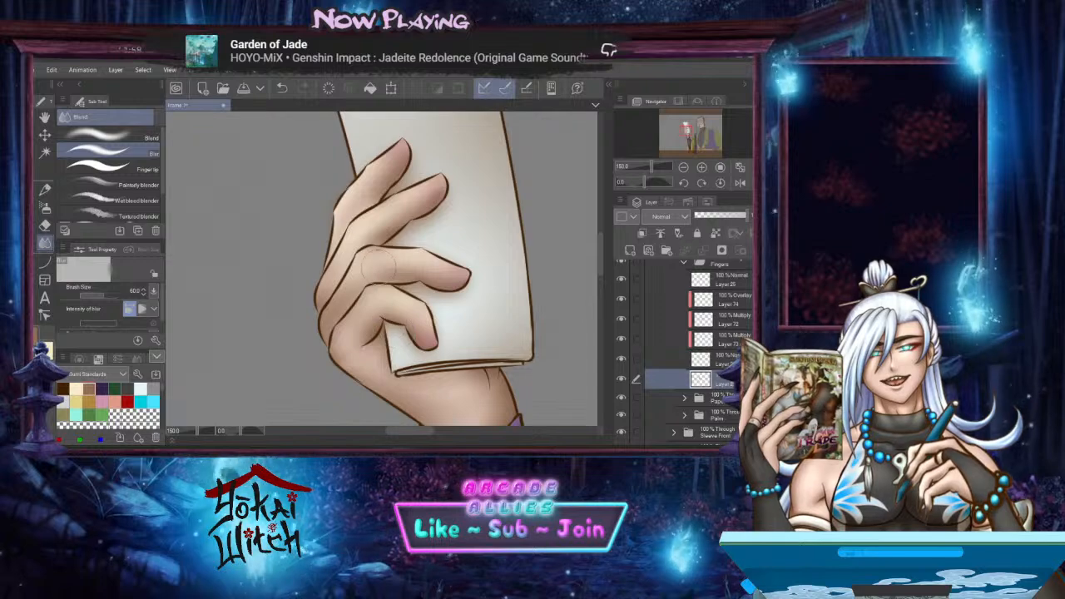
drag(388, 217, 374, 304)
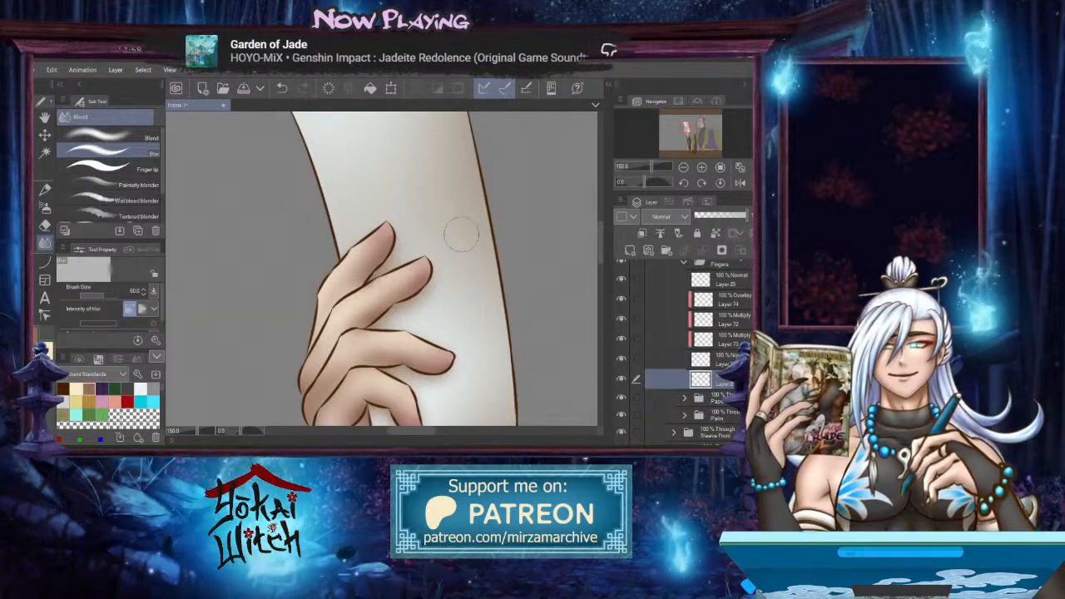
scroll(411, 298, up, 3)
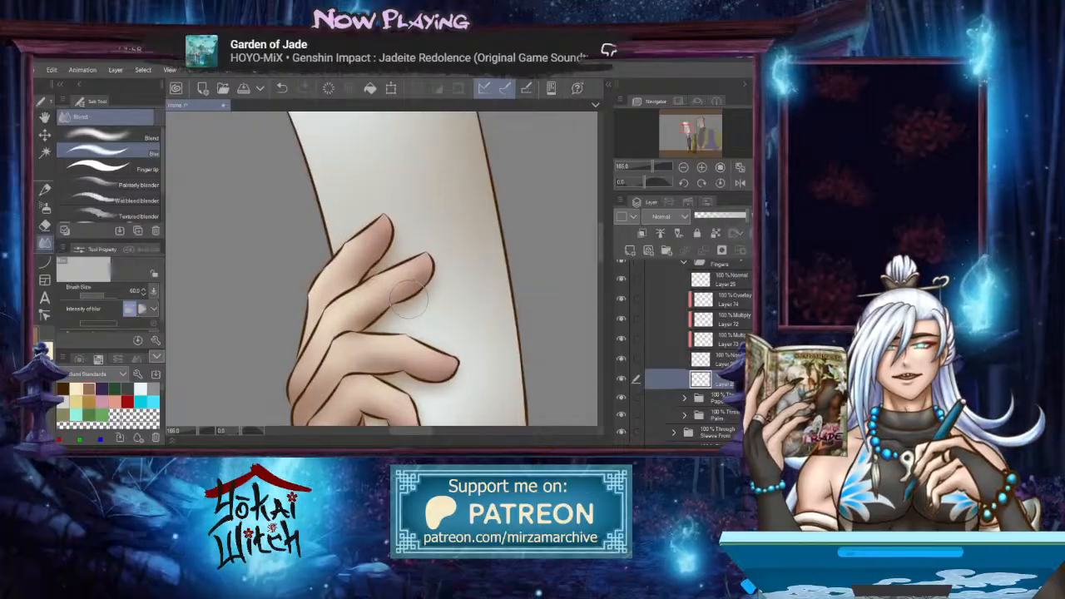
scroll(410, 300, down, 2)
drag(405, 366, 410, 332)
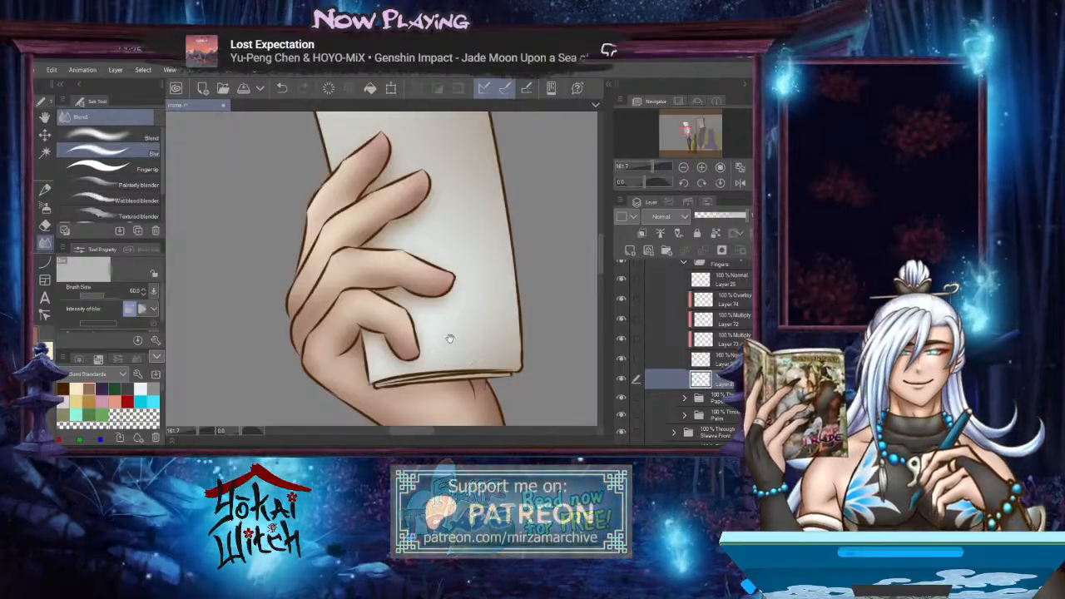
drag(453, 339, 461, 298)
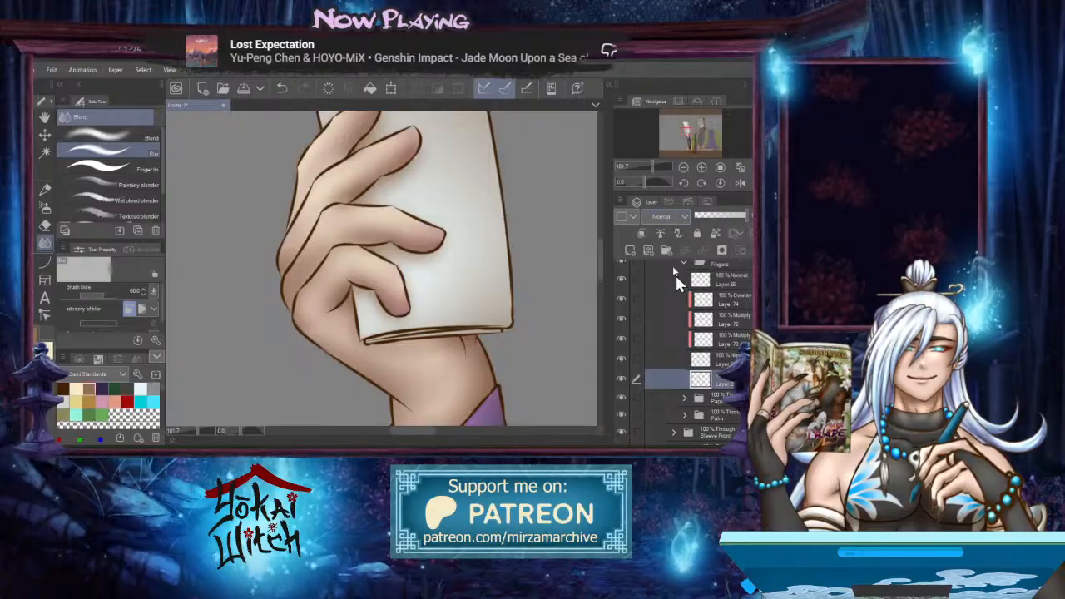
click(679, 214)
click(668, 253)
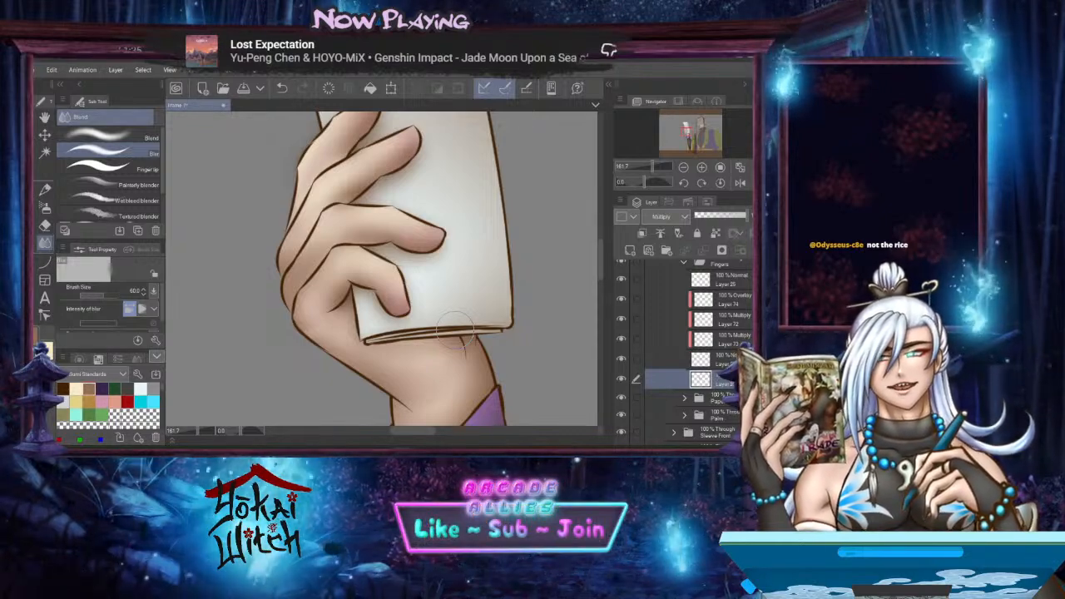
Examine the shading of the paper, fingers, wrist and sleeve, close up and from farther out
mouse_move(434, 300)
mouse_down()
mouse_move(459, 382)
mouse_move(450, 325)
mouse_move(438, 352)
mouse_move(436, 316)
mouse_up()
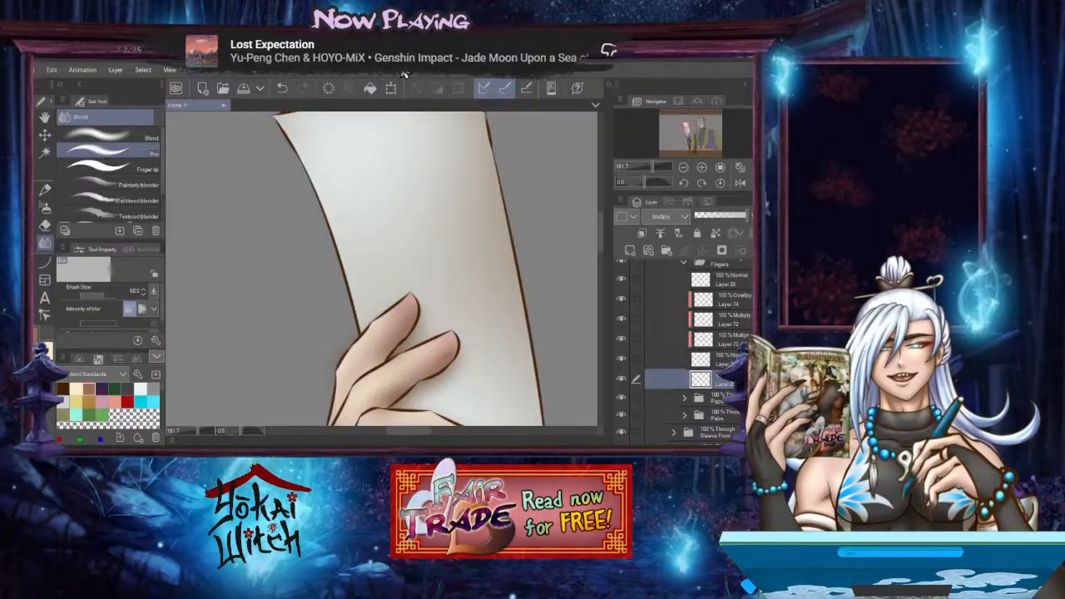
scroll(356, 272, down, 2)
scroll(356, 272, up, 1)
drag(379, 331, 377, 255)
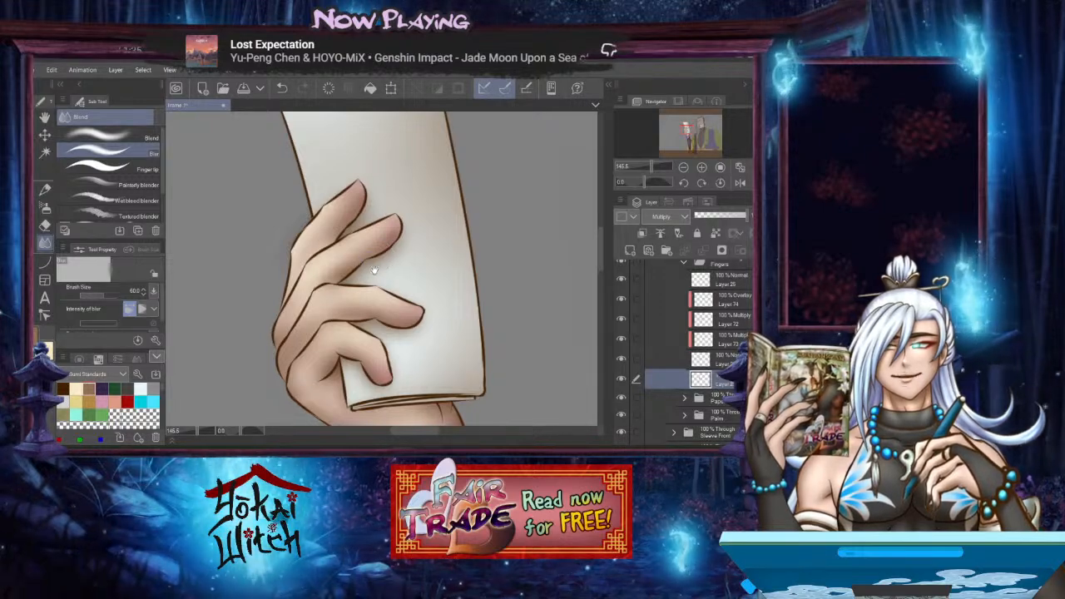
drag(378, 322, 379, 262)
drag(377, 301, 367, 281)
scroll(366, 281, down, 3)
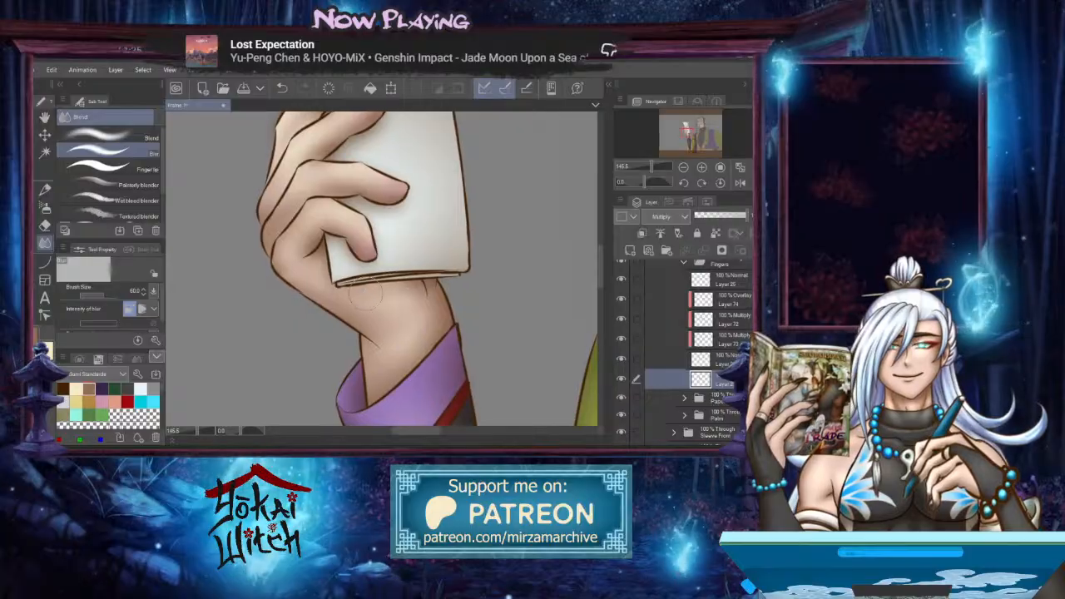
scroll(384, 337, down, 3)
mouse_move(384, 337)
mouse_down()
mouse_move(316, 220)
mouse_move(352, 357)
mouse_move(373, 353)
mouse_up()
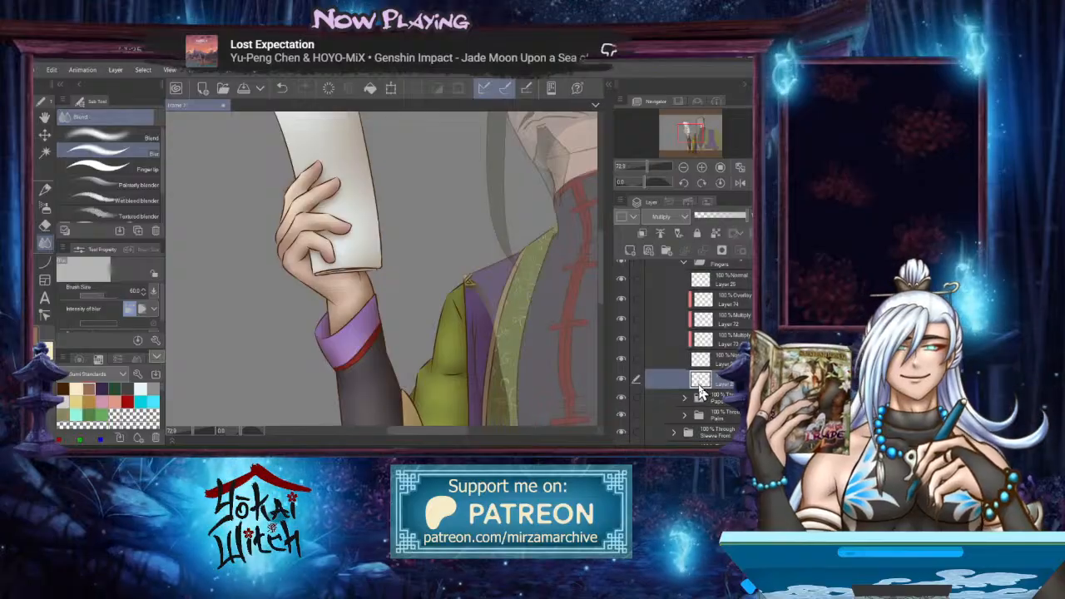
Collapse the Fingers, Hand, Lower and R Arm layer folders
scroll(701, 378, up, 2)
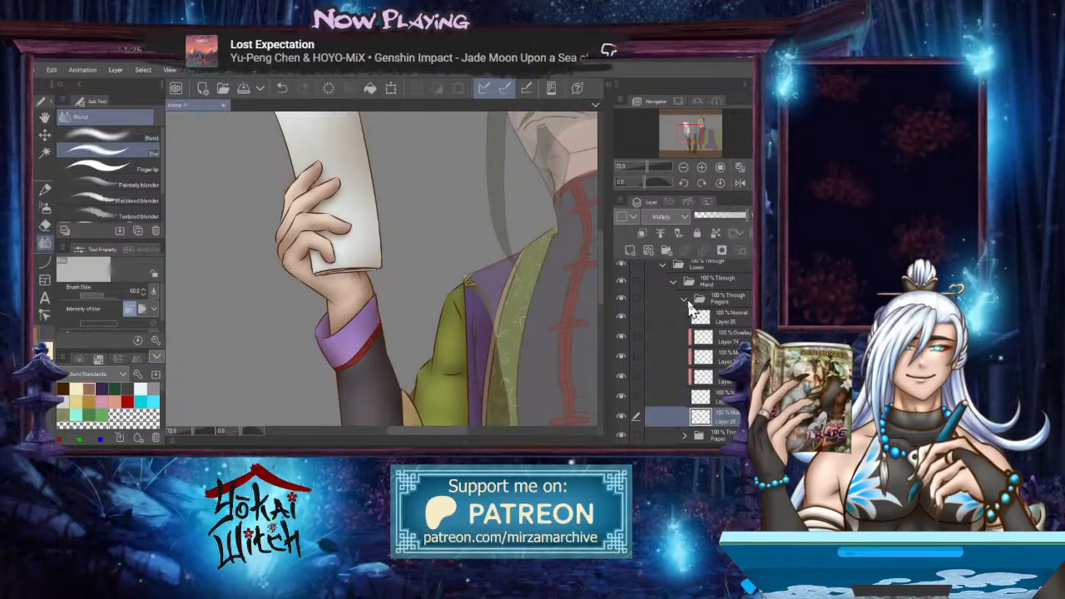
click(683, 301)
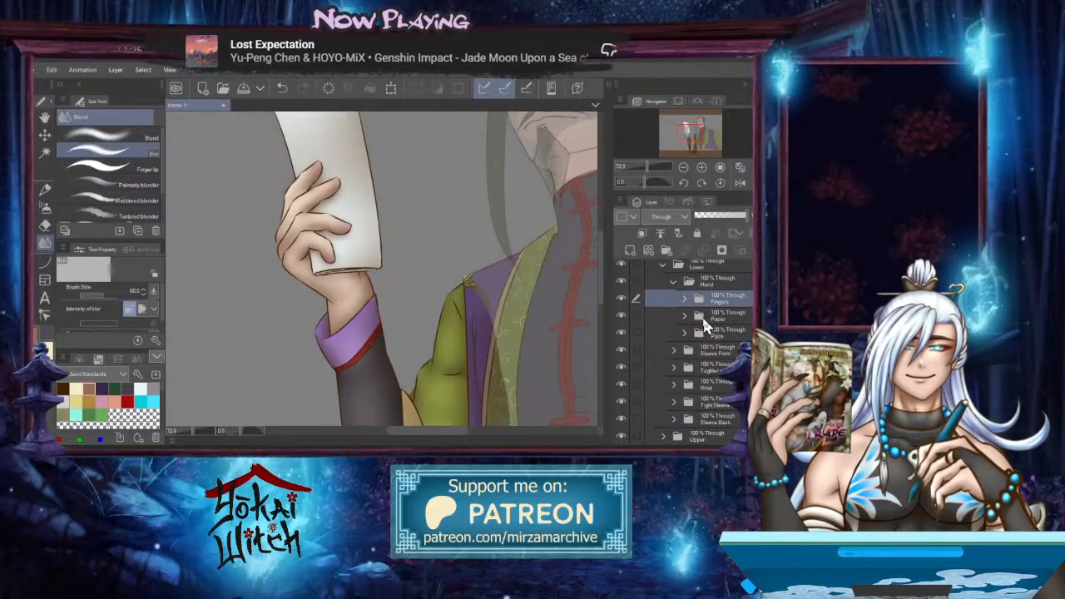
drag(357, 316, 375, 364)
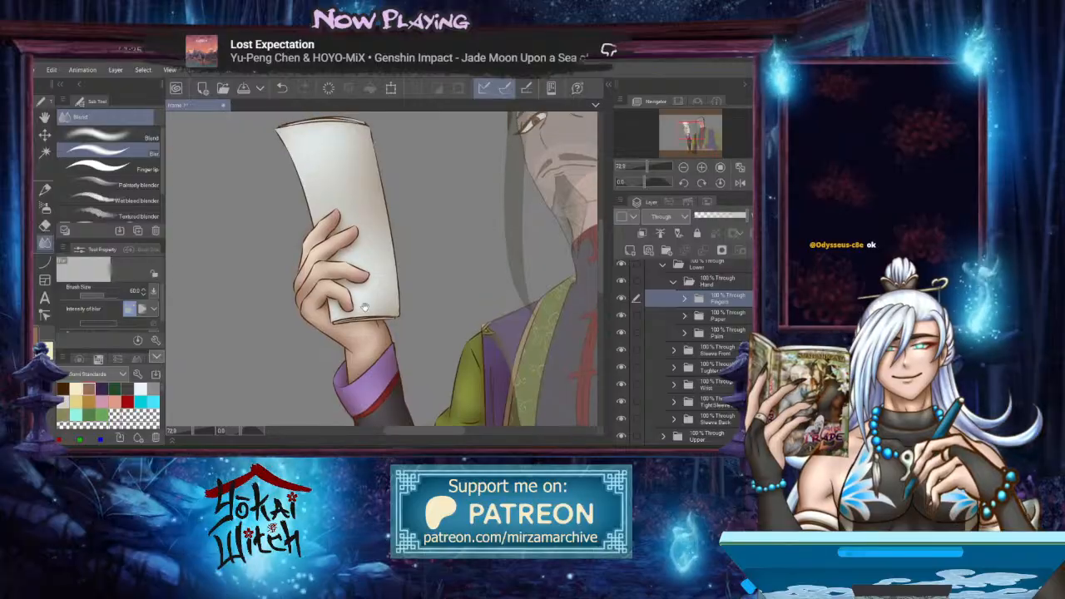
click(674, 281)
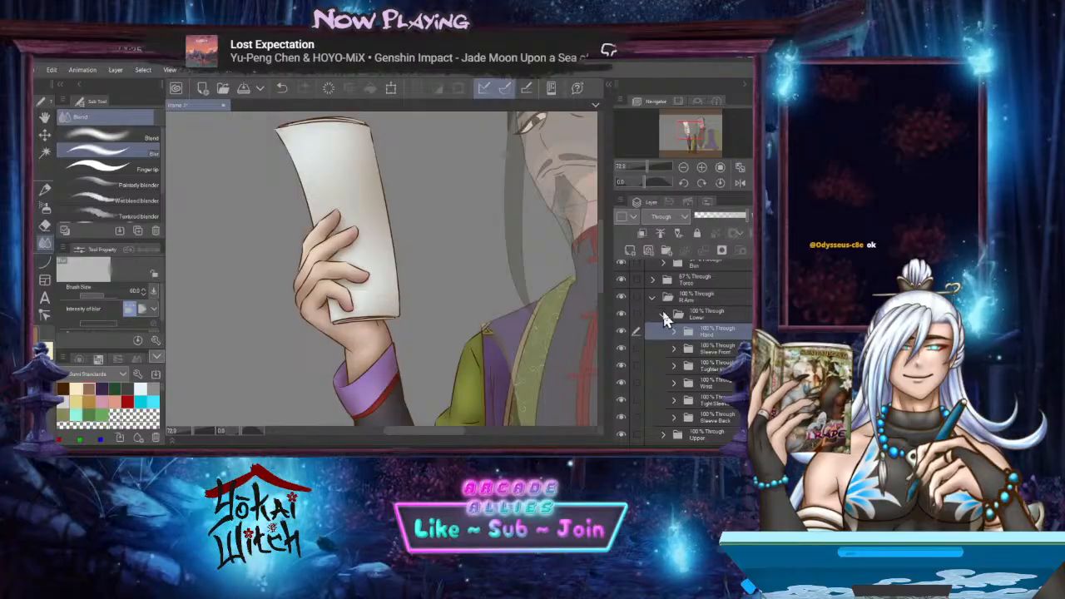
click(660, 314)
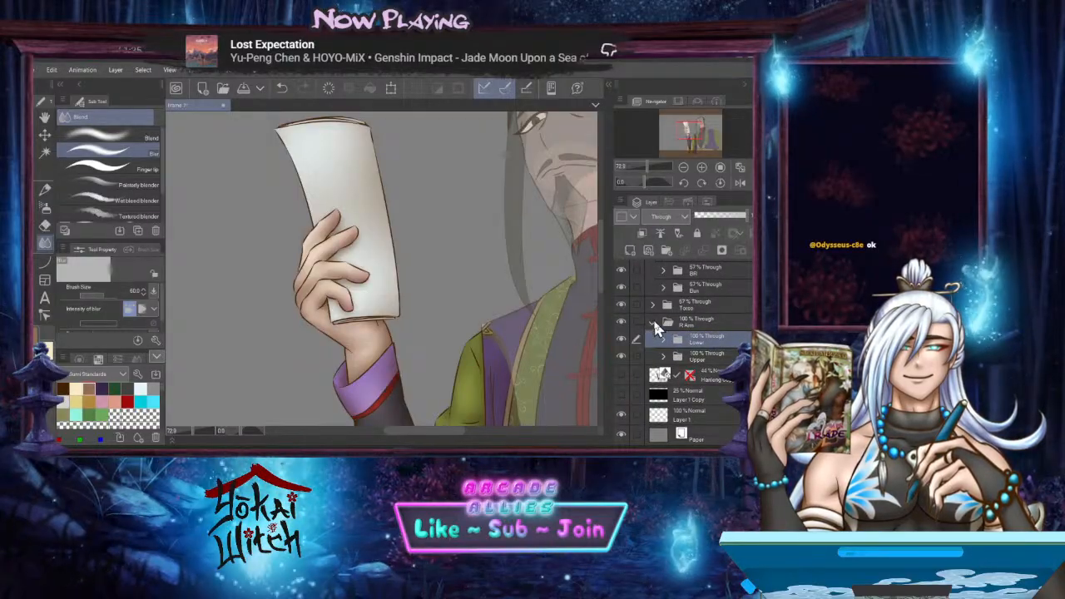
click(653, 322)
Expand the Torso layer folder and raise its opacity to 100%
click(697, 340)
drag(466, 356, 346, 212)
drag(393, 302, 465, 228)
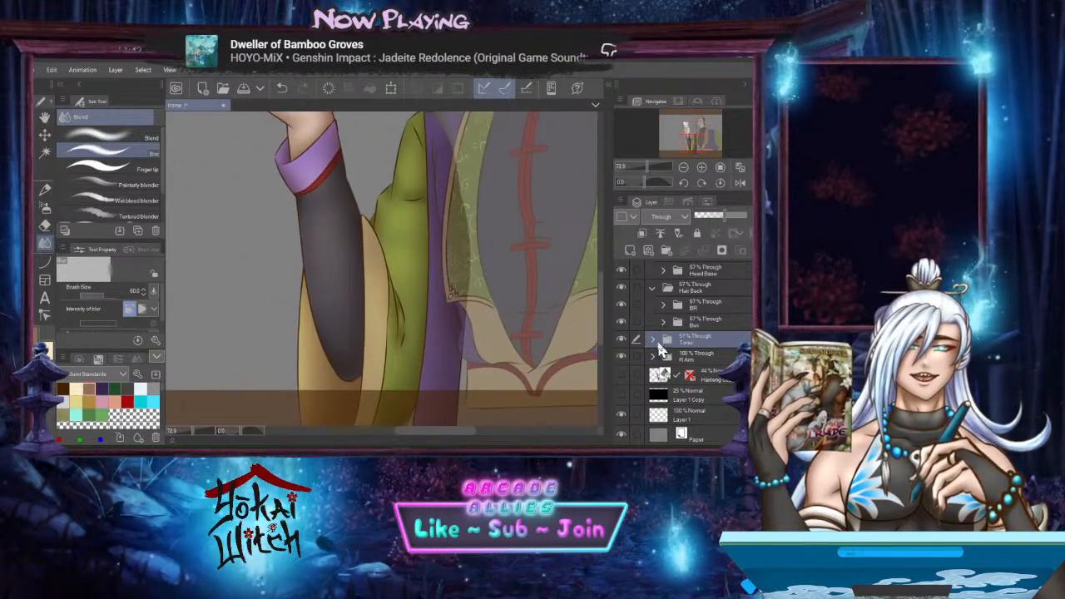
click(666, 341)
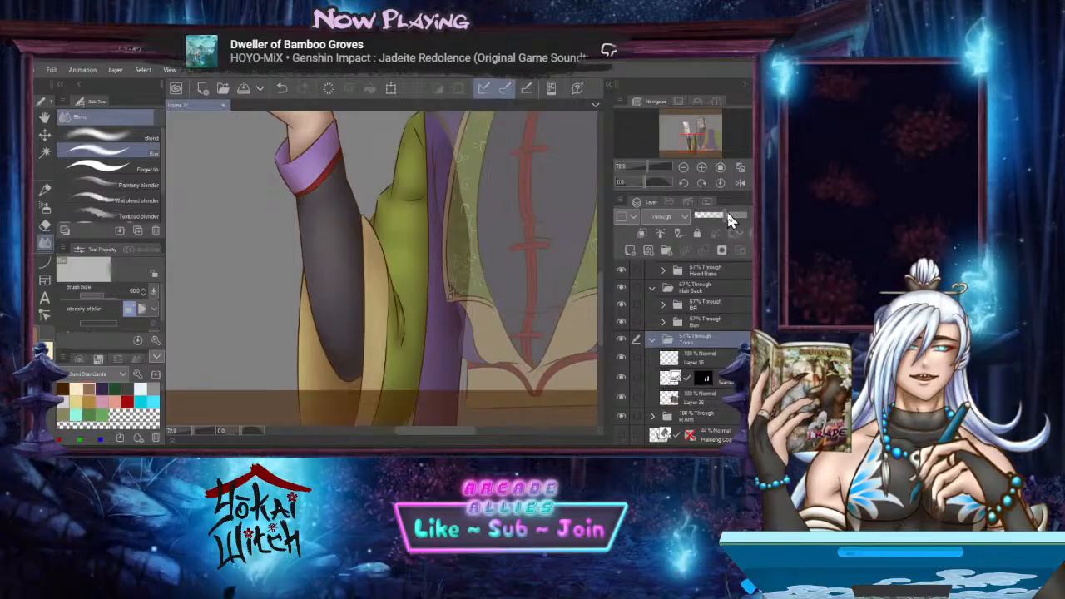
drag(727, 215, 753, 216)
drag(448, 249, 324, 228)
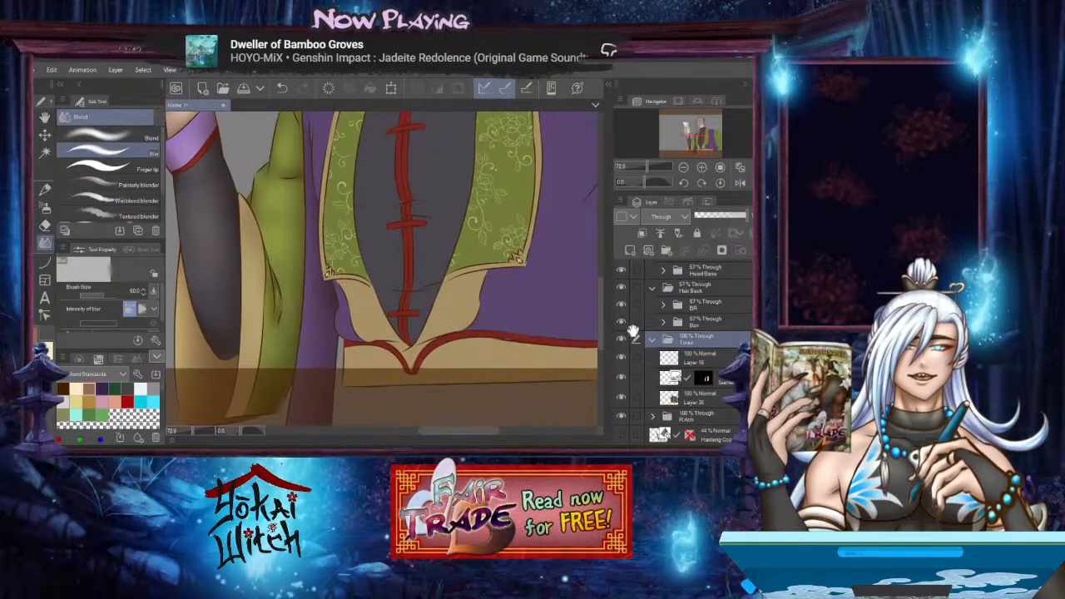
Clip the masked texture layer in the Torso folder to the layer below and add a clipped Multiply layer above it
click(695, 376)
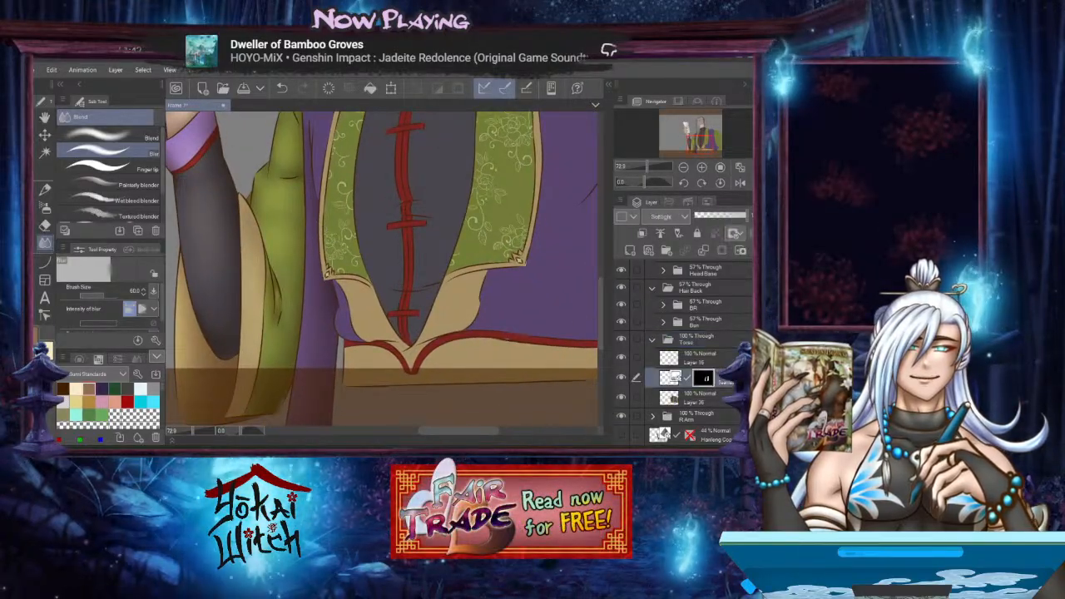
click(643, 235)
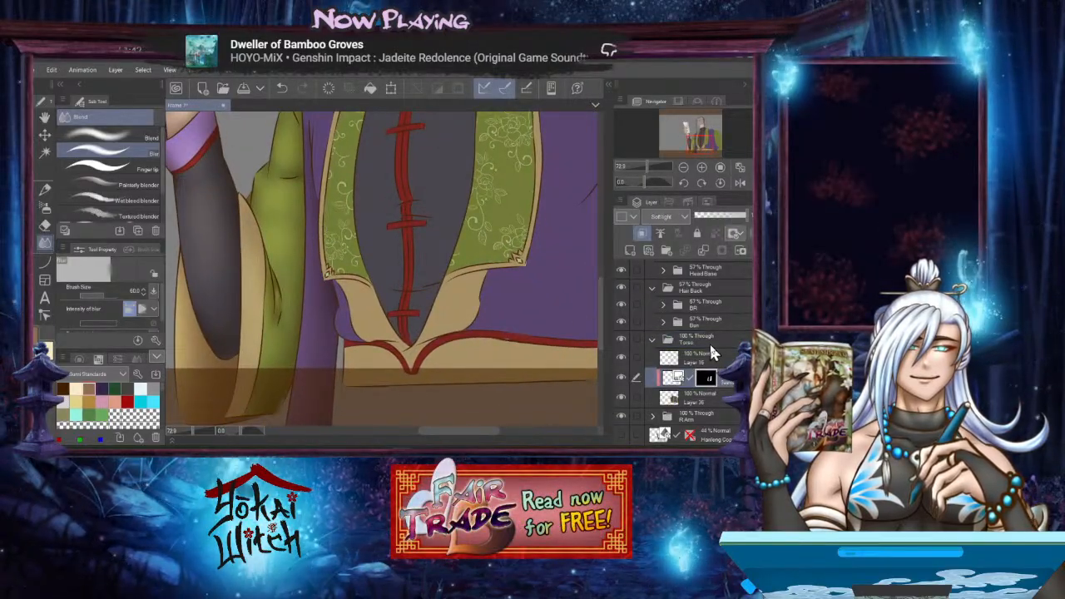
click(663, 217)
click(664, 255)
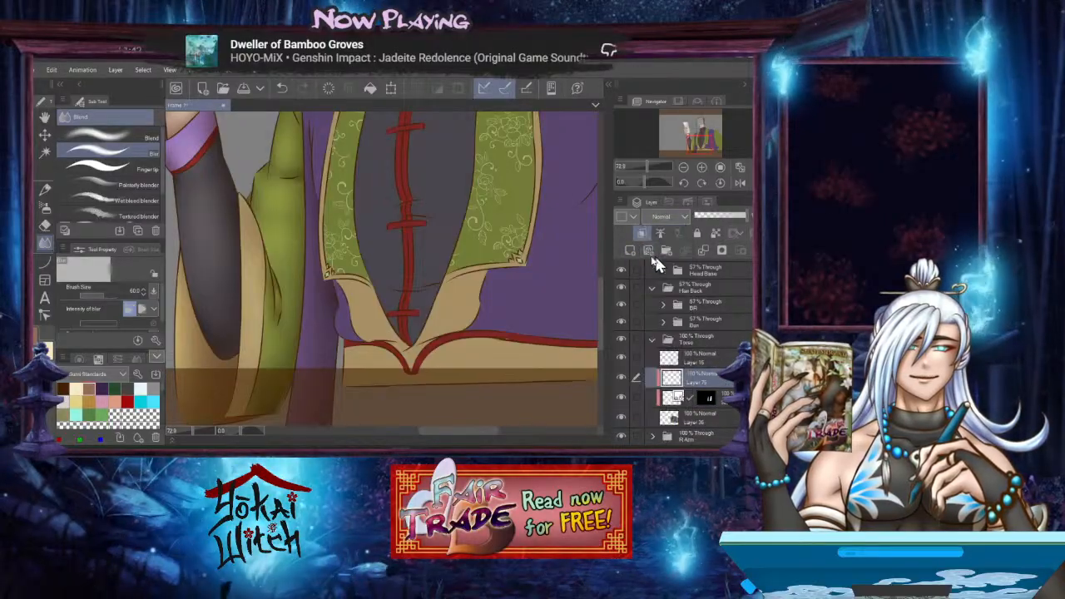
Choose the Blur blend tool for the collar area and enlarge its brush to 120
click(45, 262)
scroll(361, 280, up, 2)
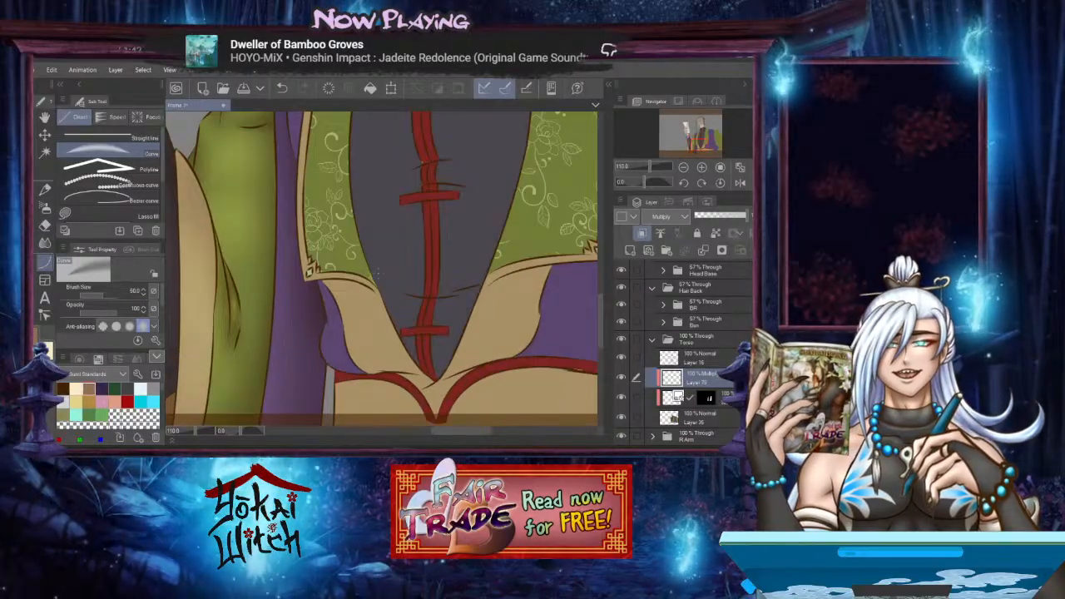
scroll(352, 280, up, 2)
drag(352, 280, 360, 356)
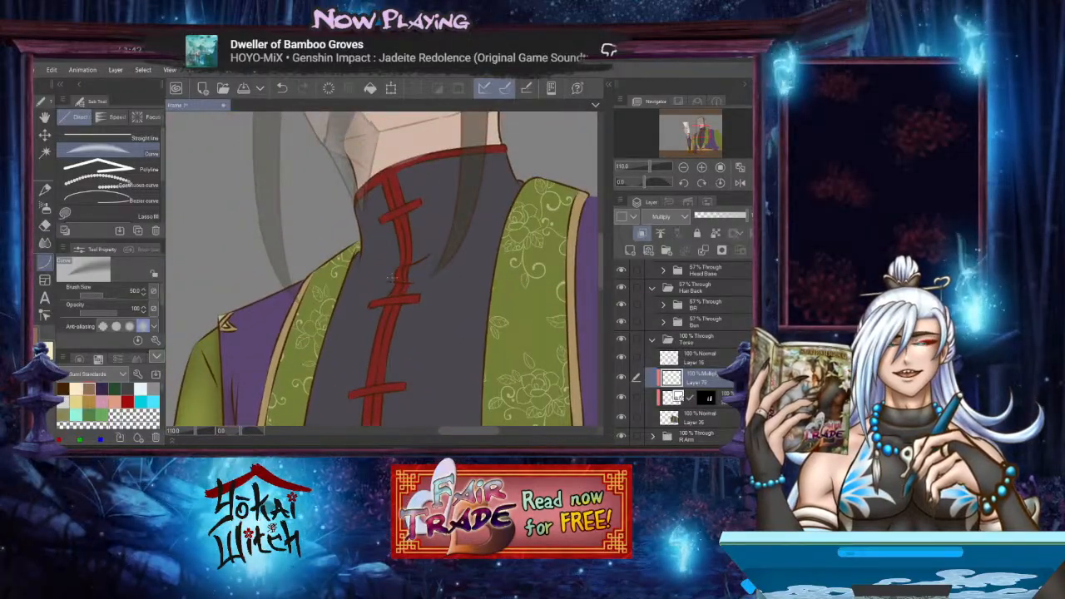
click(47, 243)
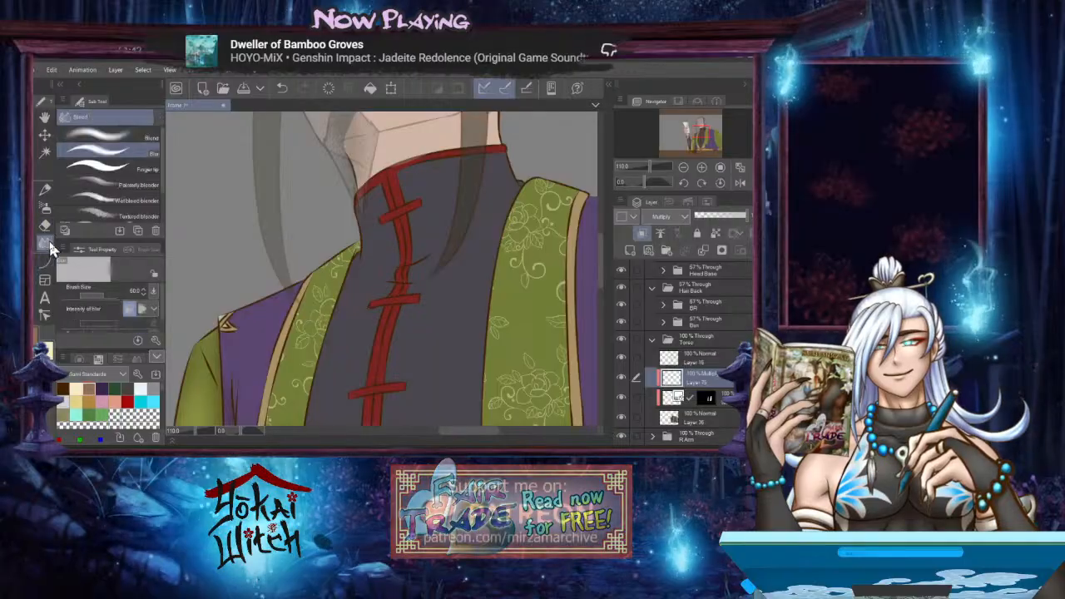
drag(324, 209, 297, 287)
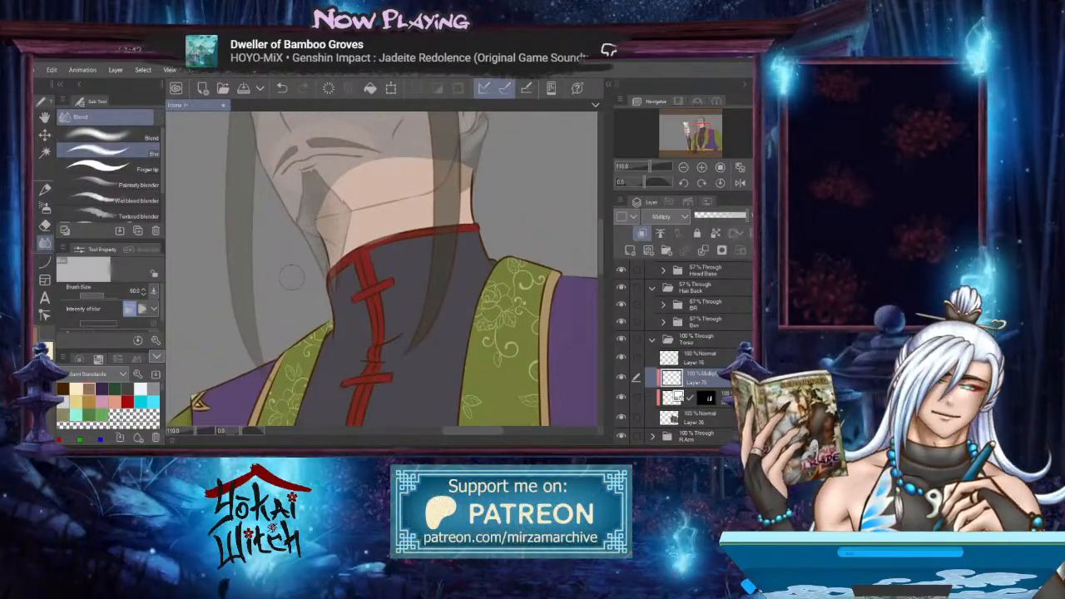
key(bracketright)
key(bracketright)
key(bracketright)
key(bracketright)
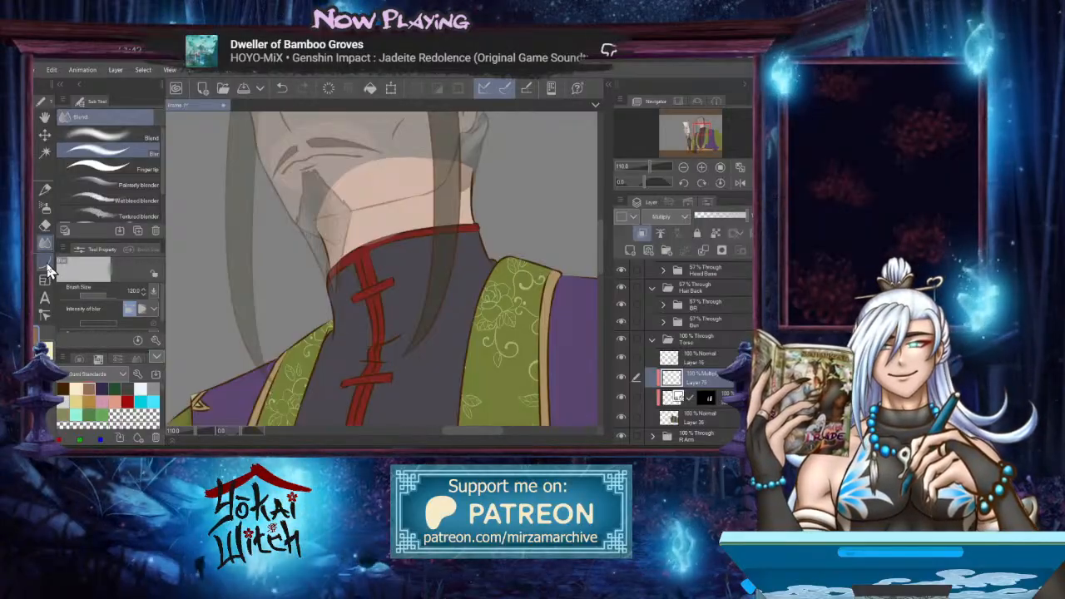
Shade the neck and the upper part of the dark collar beneath the chin with an enlarged Soft airbrush
click(45, 208)
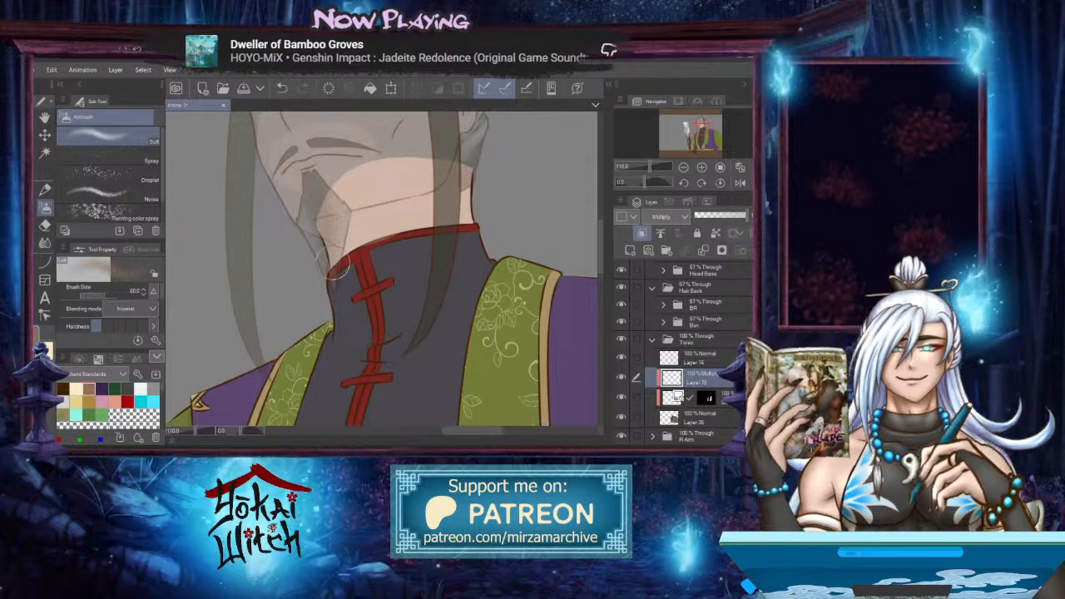
key(bracketright)
key(bracketright)
key(bracketright)
key(bracketright)
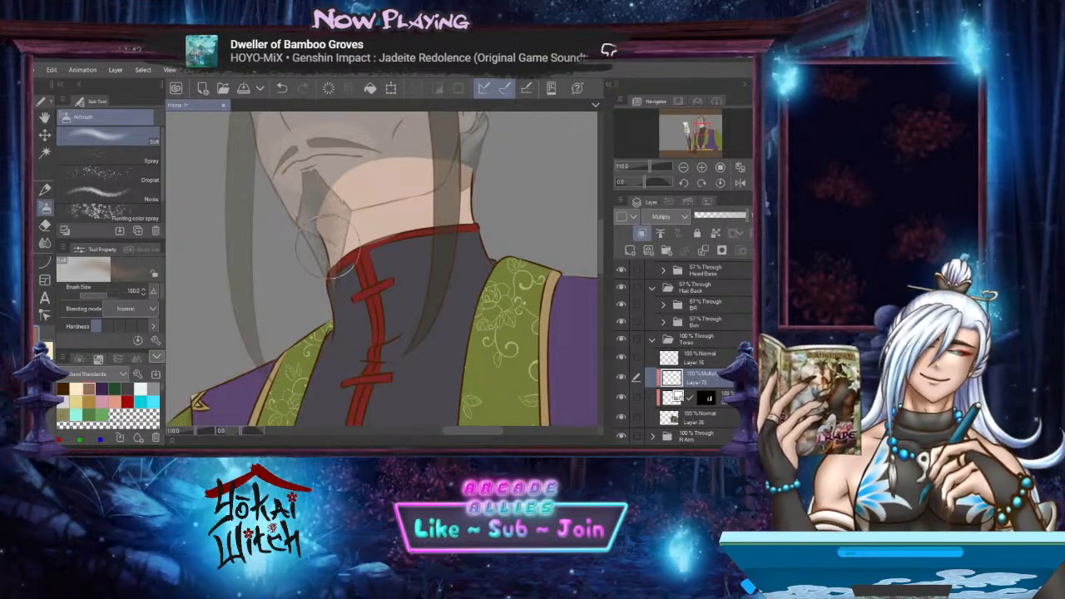
mouse_move(343, 271)
mouse_down()
mouse_move(470, 176)
mouse_move(295, 186)
mouse_move(473, 148)
mouse_move(299, 208)
mouse_move(496, 167)
mouse_move(317, 232)
mouse_move(306, 239)
mouse_move(320, 248)
mouse_move(458, 176)
mouse_move(300, 267)
mouse_move(326, 264)
mouse_move(472, 167)
mouse_move(407, 180)
mouse_up()
scroll(384, 200, up, 3)
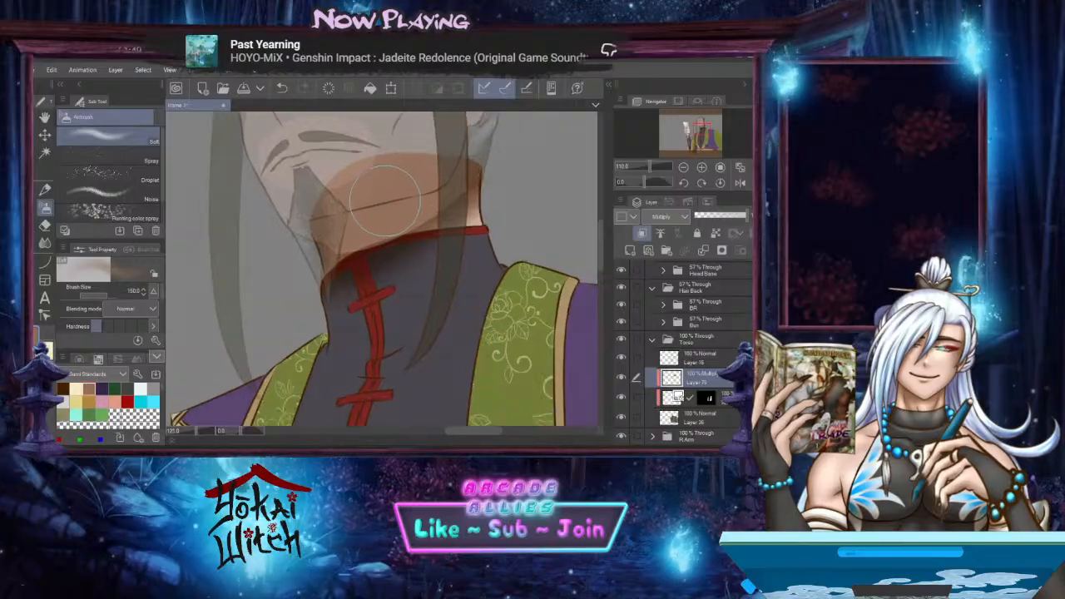
scroll(384, 199, up, 1)
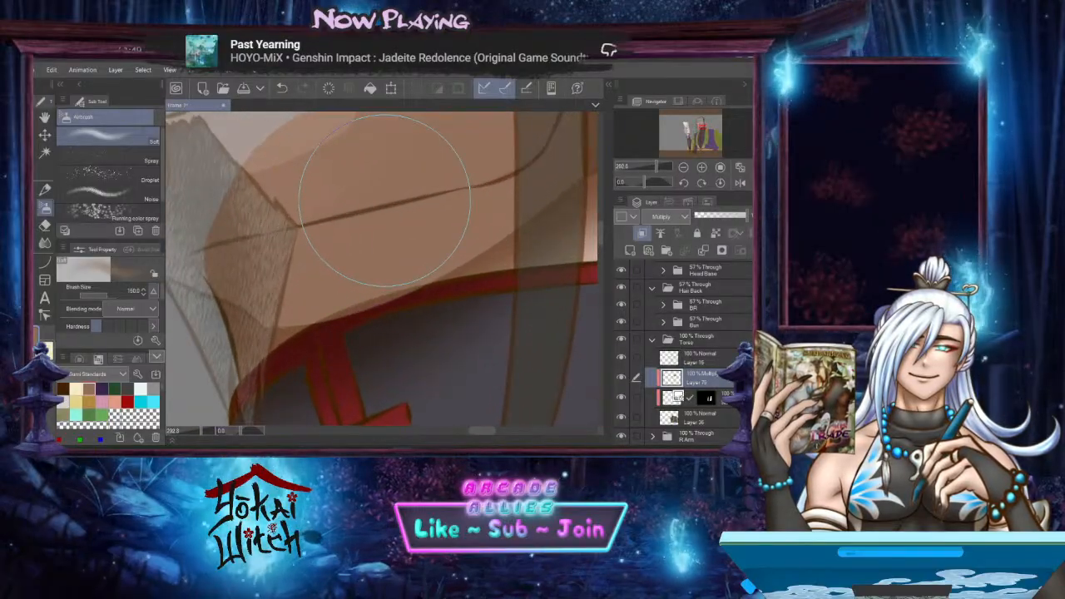
scroll(385, 199, down, 2)
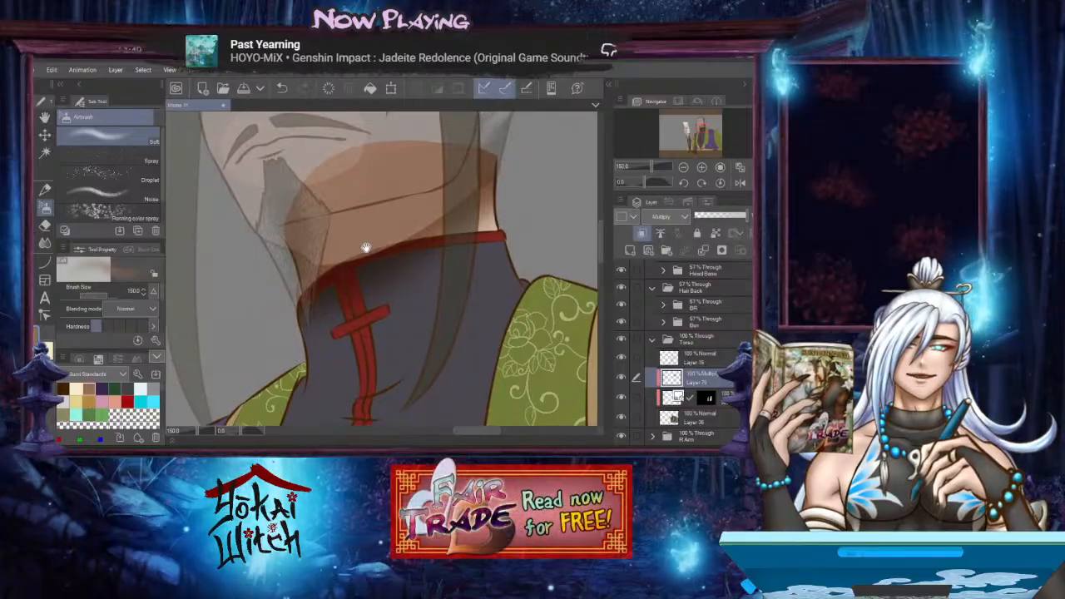
Shade the outer edge and the elbow crease of the large green sleeve with soft Curve tool strokes
mouse_move(494, 161)
mouse_down()
mouse_move(526, 233)
mouse_move(522, 208)
mouse_move(550, 255)
mouse_move(373, 173)
mouse_move(370, 193)
mouse_up()
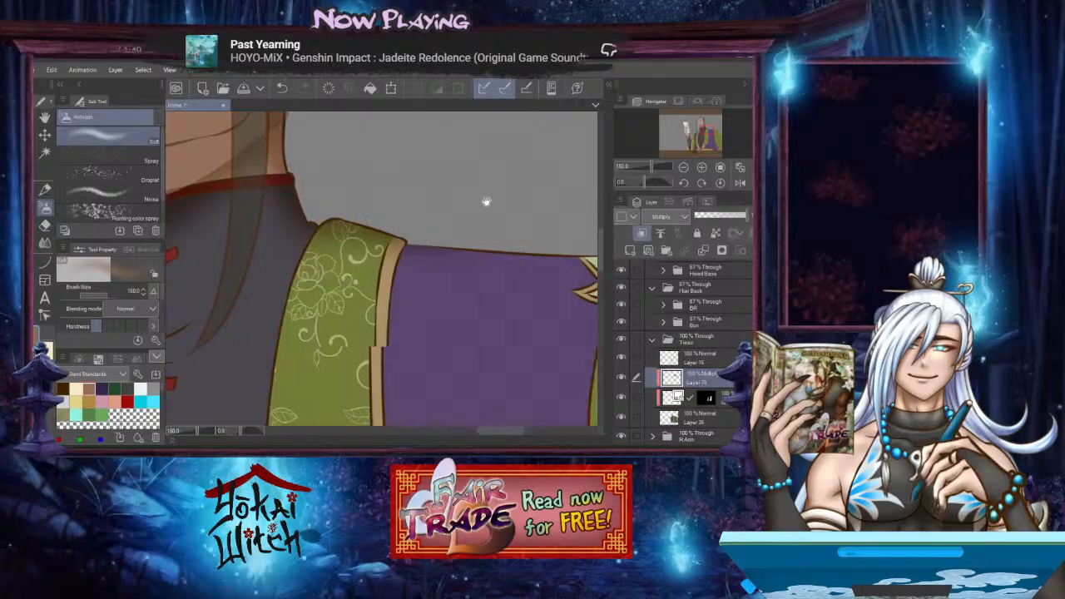
drag(487, 201, 394, 203)
mouse_move(516, 220)
mouse_down()
mouse_move(343, 207)
mouse_move(435, 216)
mouse_up()
scroll(506, 281, down, 2)
drag(505, 281, 447, 228)
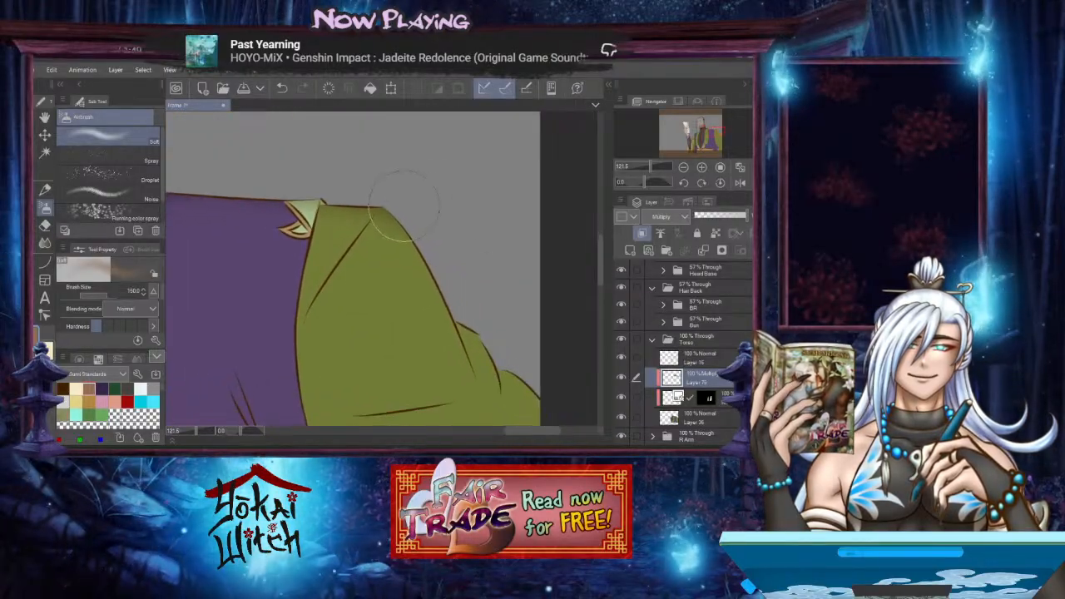
click(46, 263)
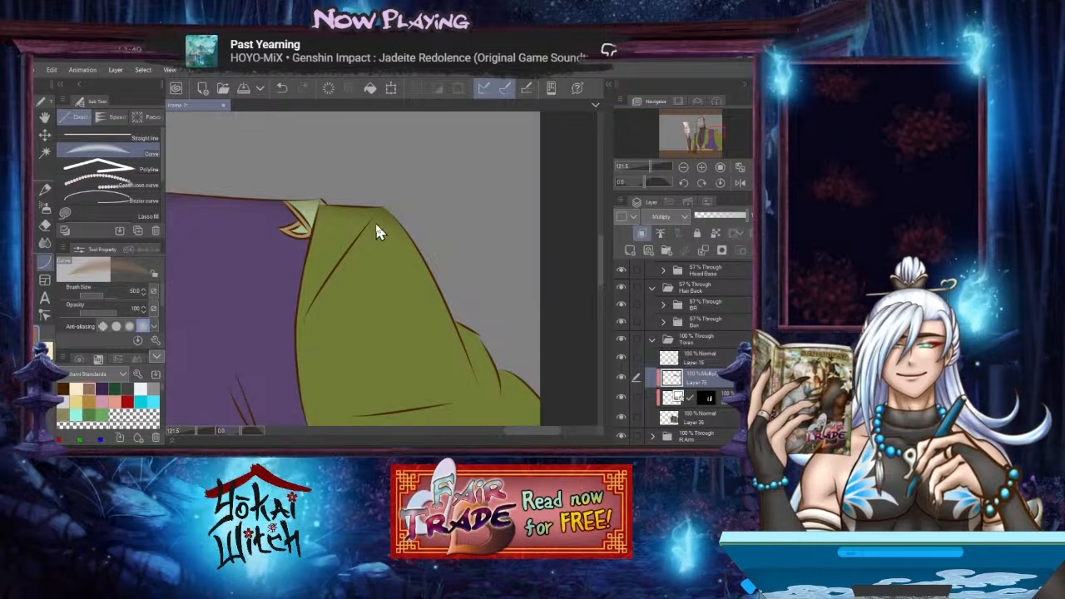
mouse_move(384, 209)
mouse_down()
mouse_move(463, 349)
mouse_move(474, 394)
mouse_up()
click(459, 343)
mouse_move(458, 346)
mouse_down()
mouse_move(433, 268)
mouse_move(330, 329)
mouse_up()
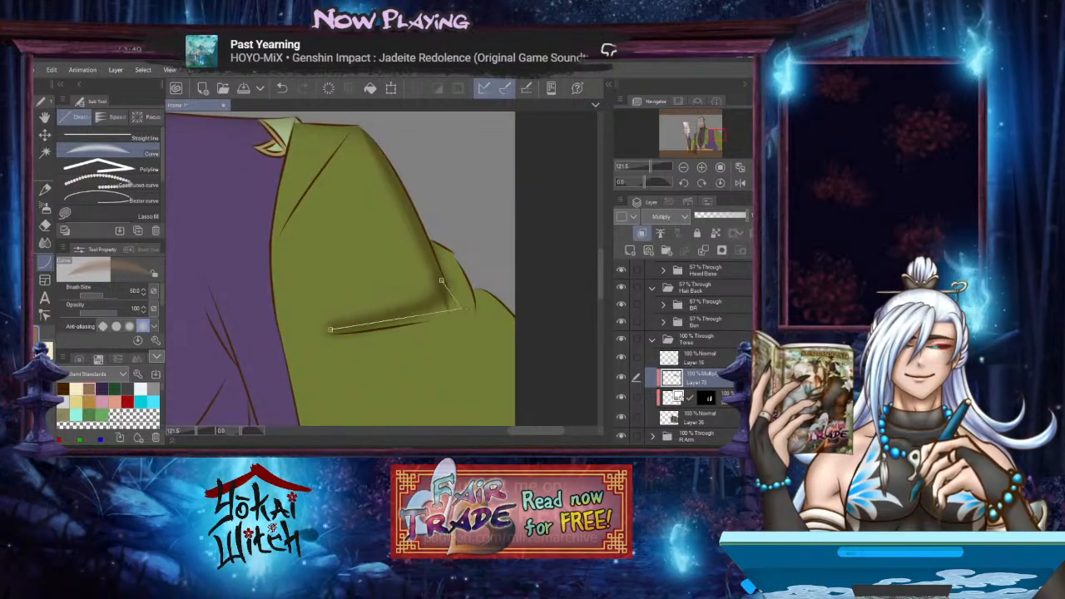
click(456, 314)
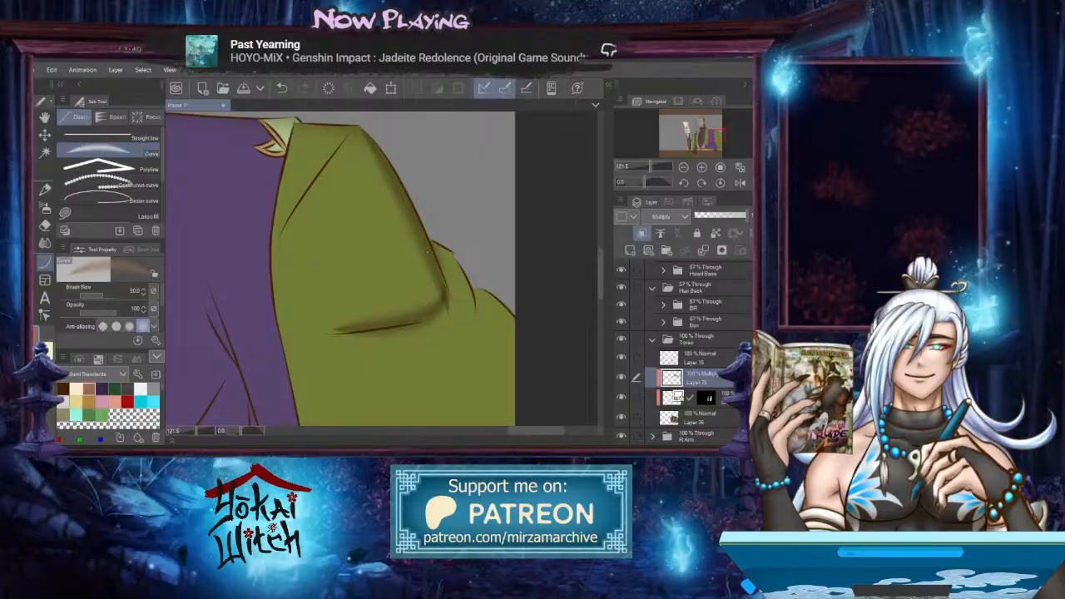
drag(428, 250, 370, 324)
click(456, 250)
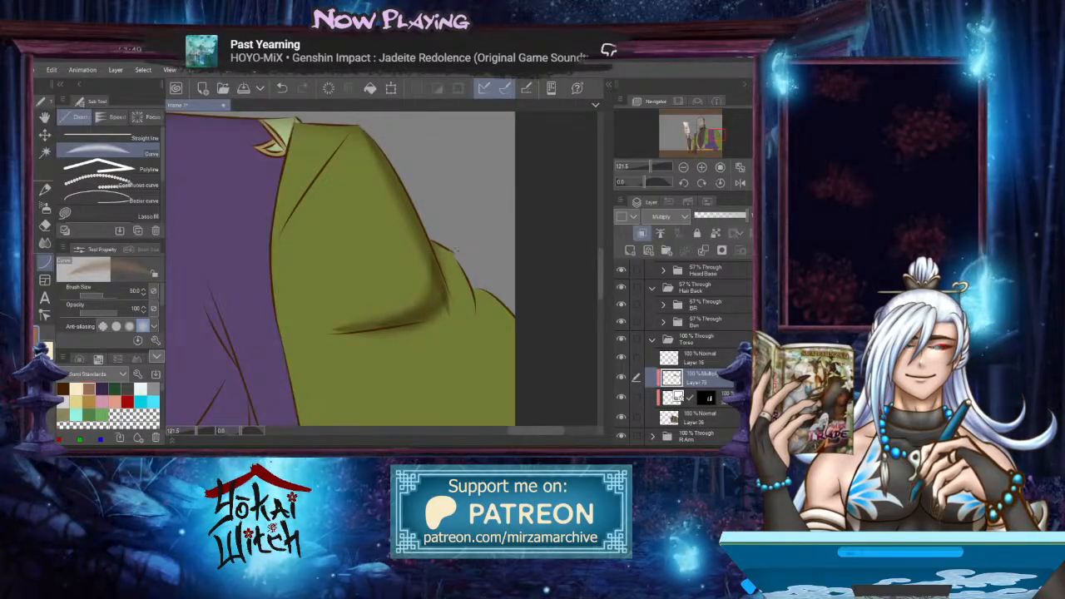
Add curved shadows along the small folds behind the elbow of the green sleeve
drag(429, 238, 470, 348)
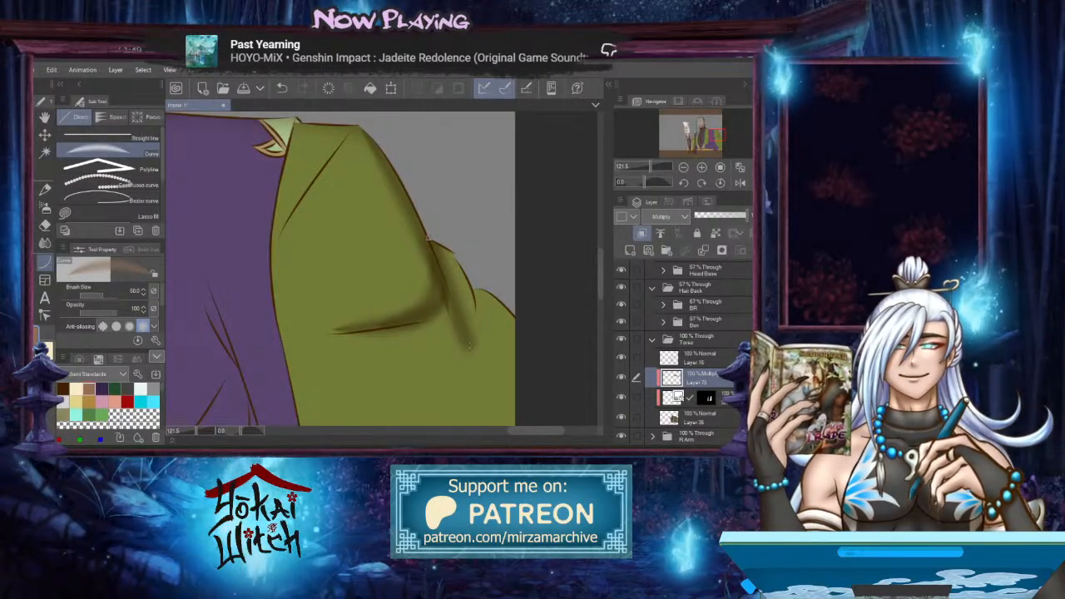
click(470, 344)
drag(466, 287, 476, 361)
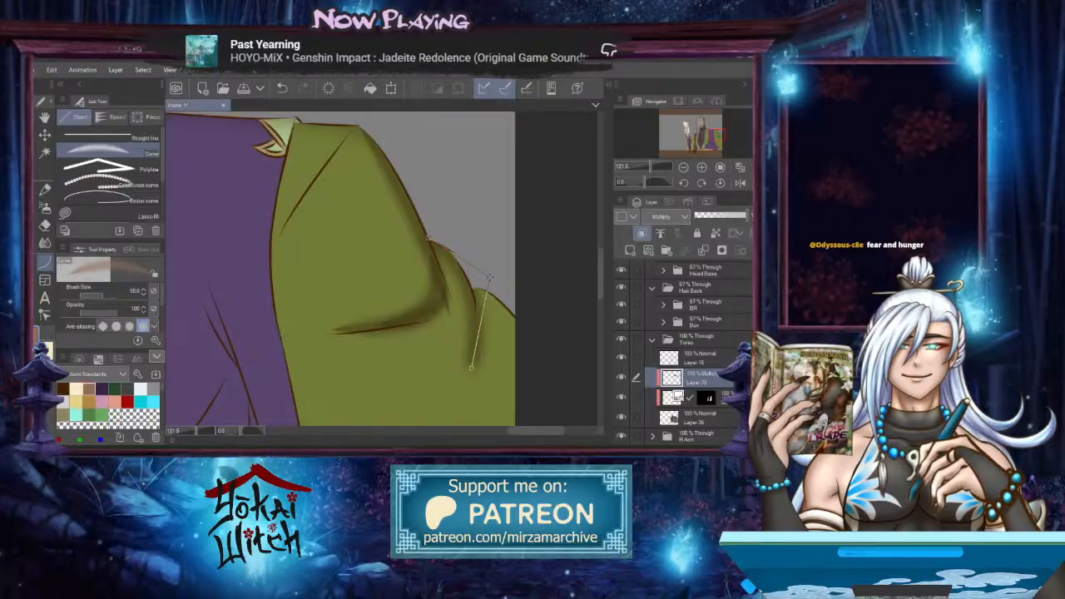
click(446, 260)
drag(425, 234, 456, 271)
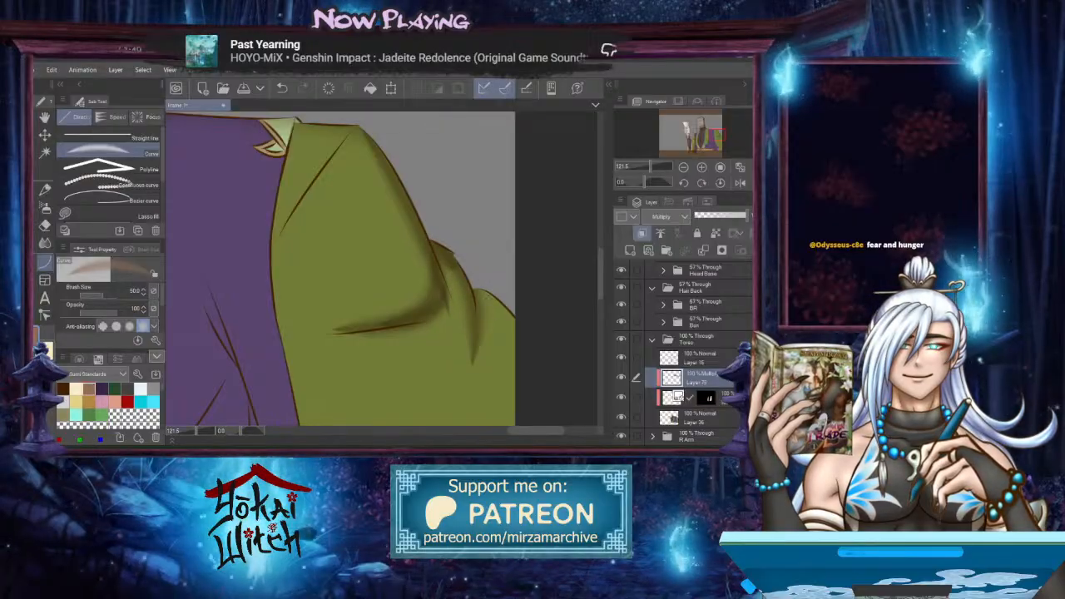
click(468, 288)
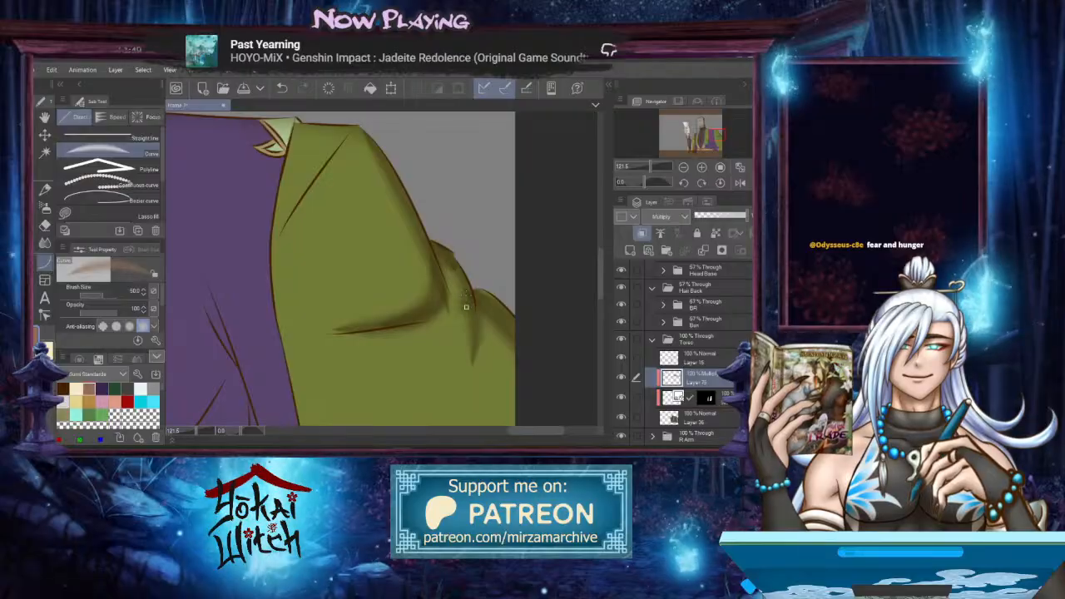
Broaden the shadow inside the green sleeve's outer edge with a curve from the shoulder to the elbow crease
scroll(404, 245, up, 2)
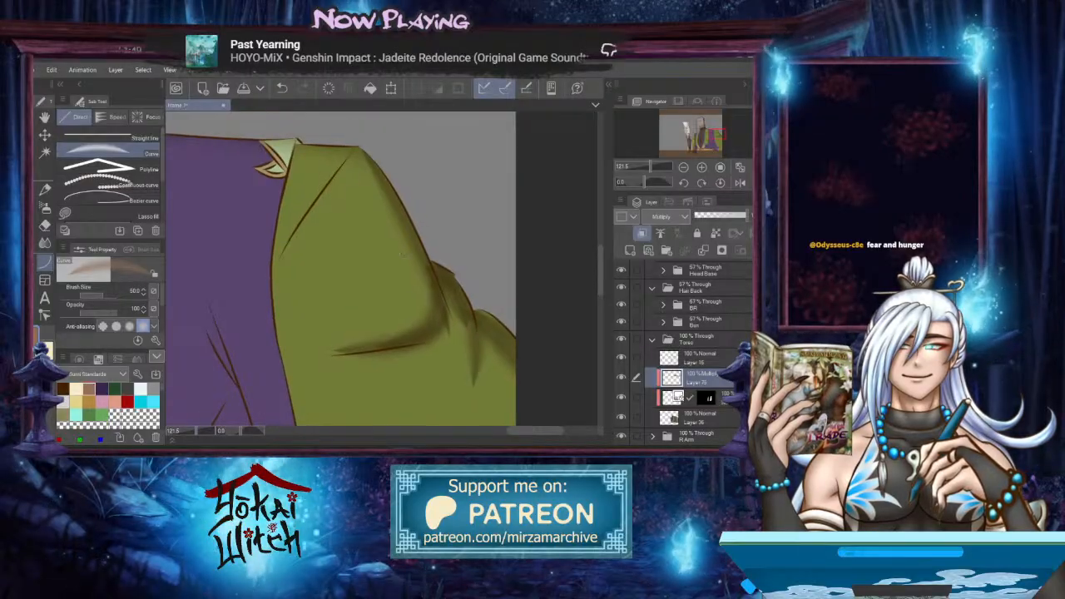
drag(360, 151, 431, 335)
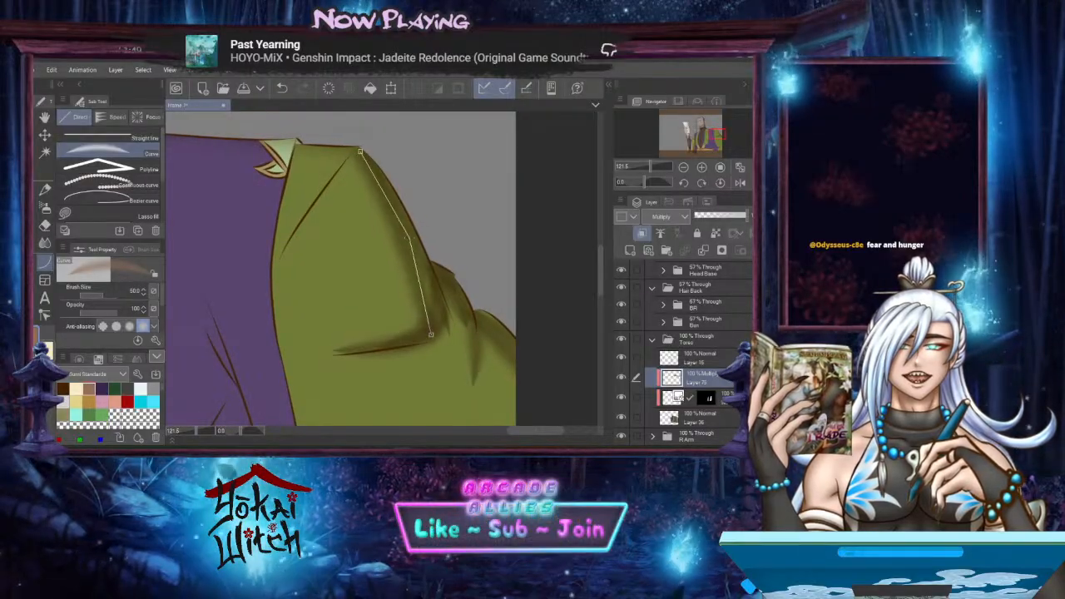
click(424, 275)
scroll(433, 287, down, 3)
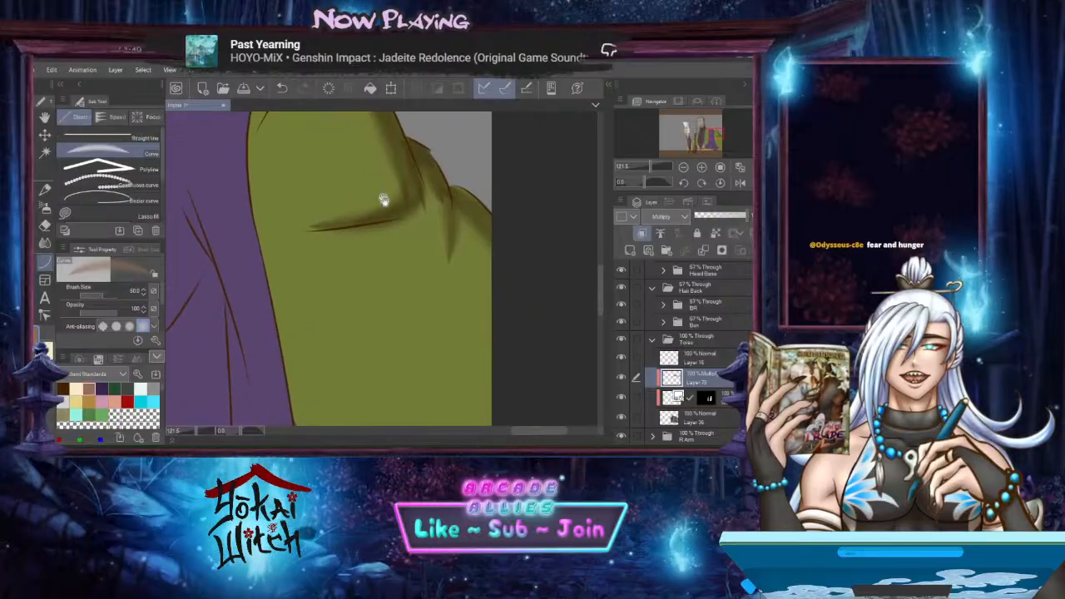
Shade the green sleeve's inner edge along the purple robe with curved strokes from the shoulder ornament downward
drag(371, 229, 435, 292)
drag(345, 189, 376, 284)
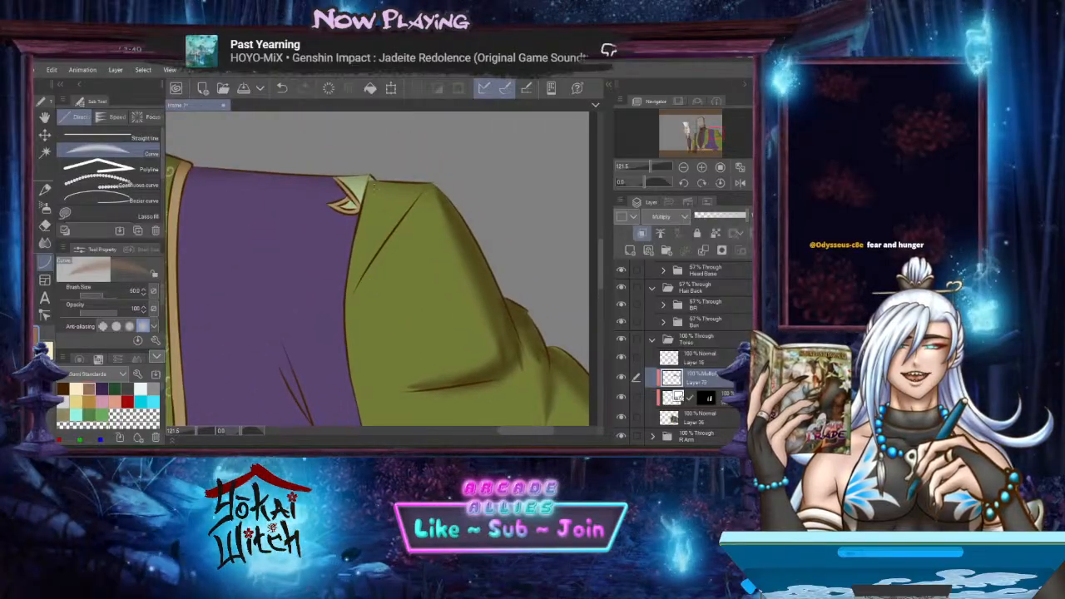
mouse_move(367, 180)
mouse_down()
mouse_move(371, 378)
mouse_move(357, 374)
mouse_up()
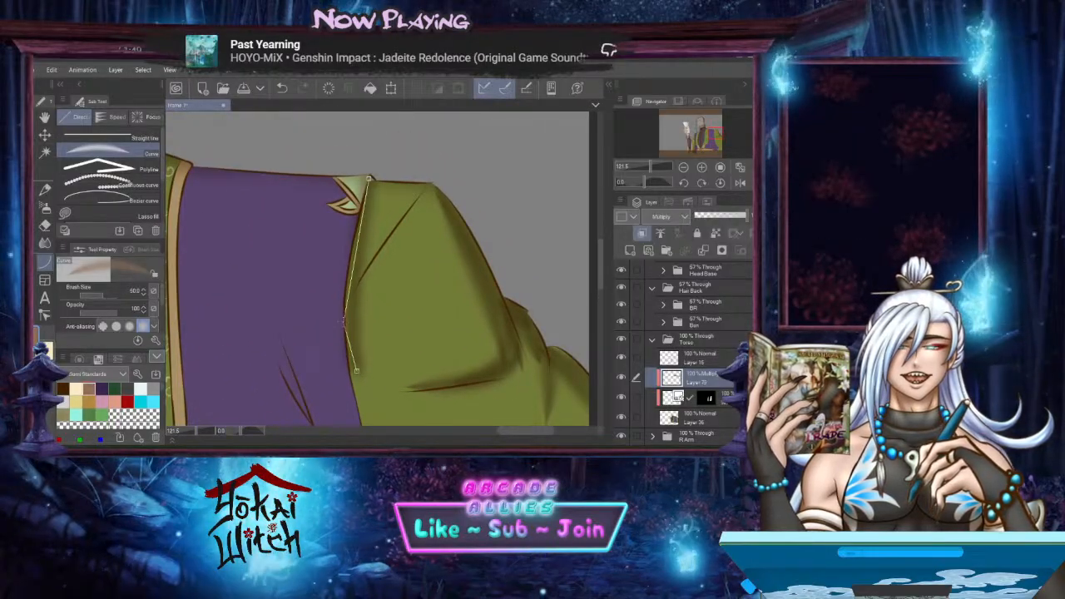
click(341, 323)
scroll(350, 335, down, 4)
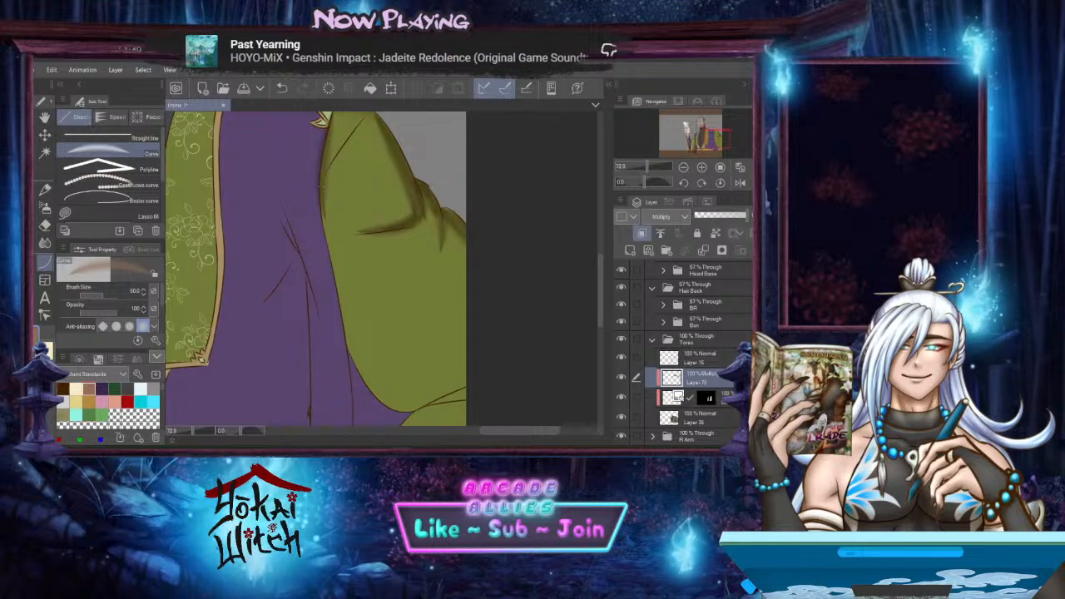
mouse_move(323, 187)
mouse_down()
mouse_move(350, 366)
mouse_move(331, 269)
mouse_move(341, 292)
mouse_up()
click(350, 381)
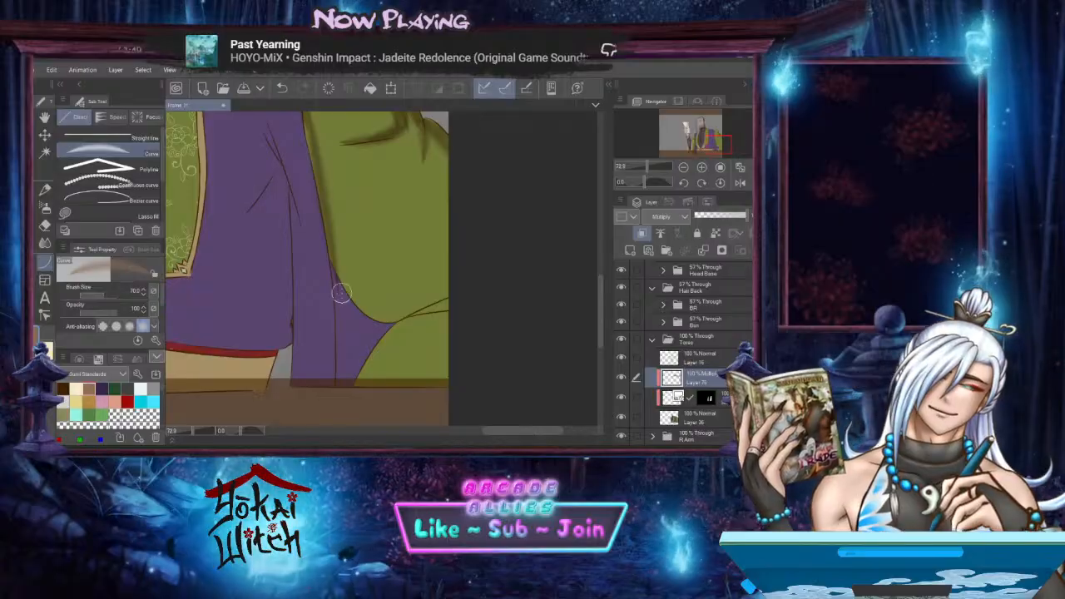
Shade the rounded underside of the green sleeve and the green fabric just below it with size 120 curves
drag(334, 256, 459, 335)
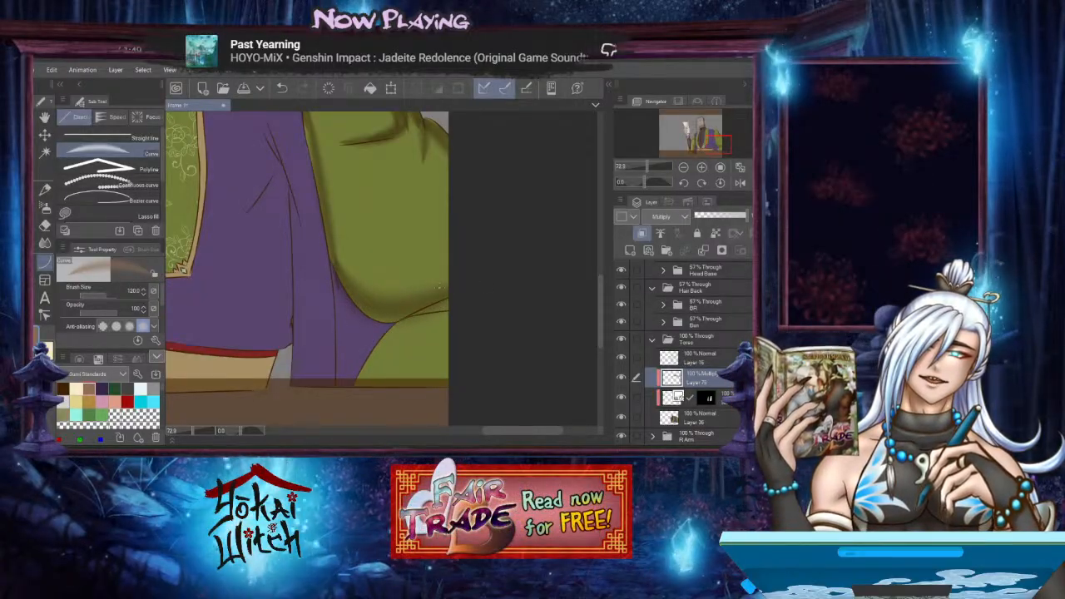
drag(436, 288, 324, 211)
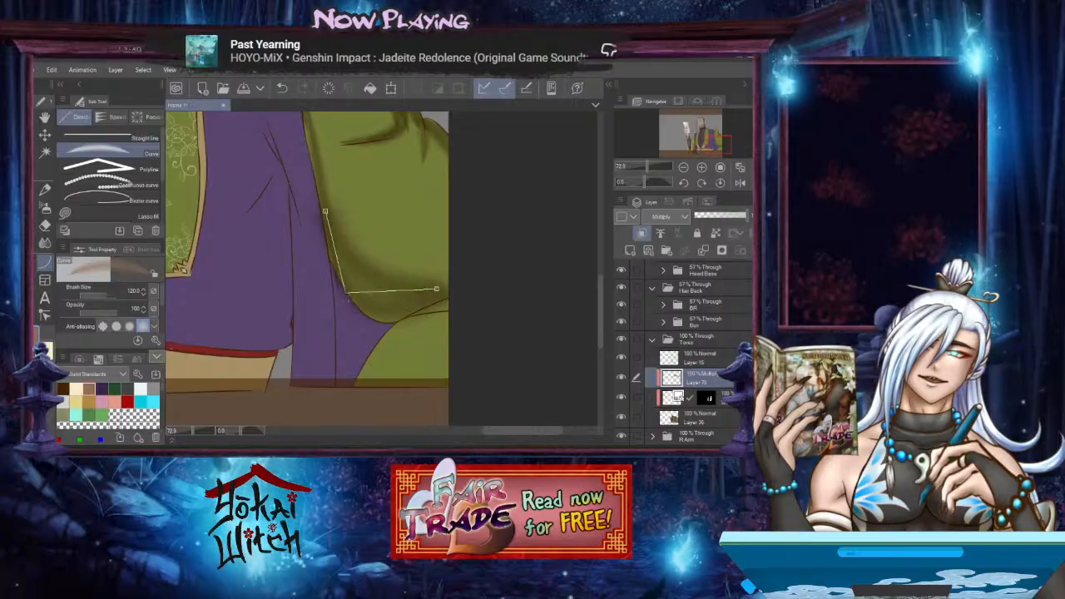
click(342, 321)
drag(370, 330, 477, 322)
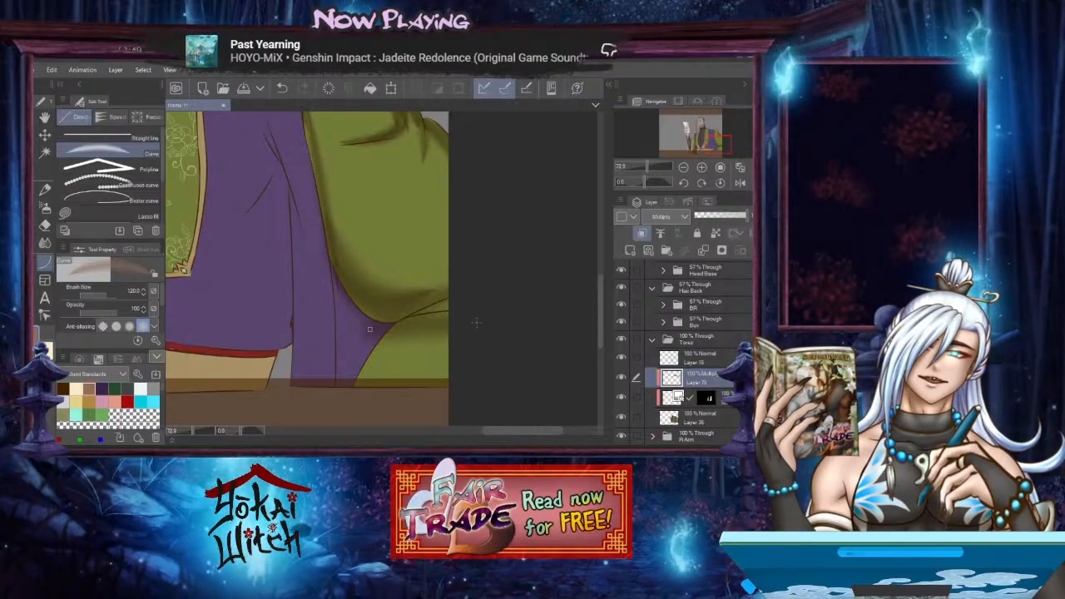
click(349, 321)
Darken the purple cloth under the hanging green sleeve along its fold line, and shade the adjoining lower green fabric
click(338, 350)
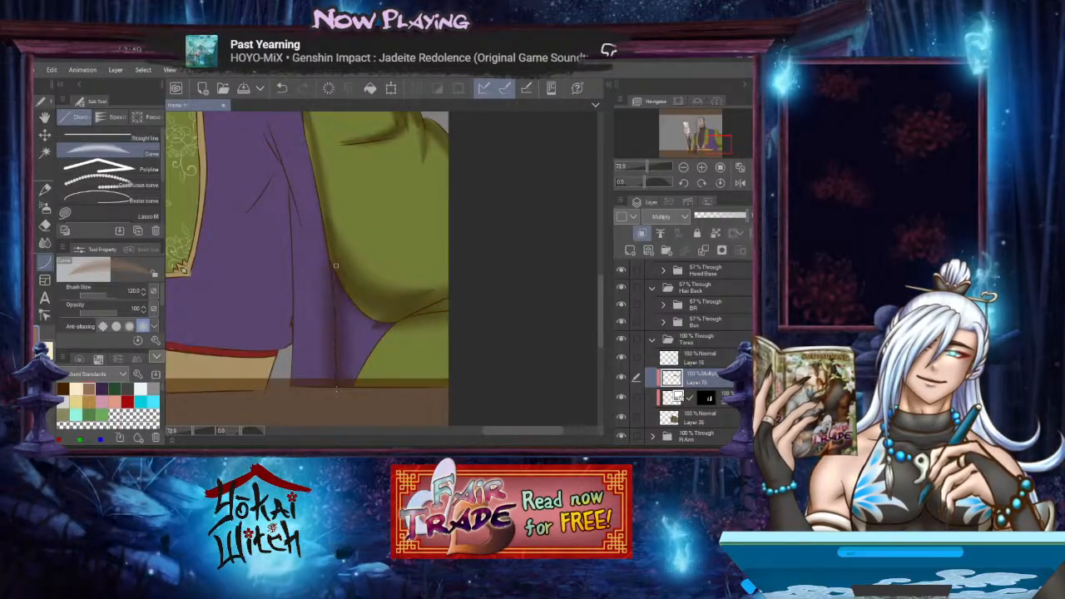
drag(335, 261, 338, 416)
click(339, 357)
drag(353, 301, 348, 391)
click(350, 349)
drag(376, 319, 353, 360)
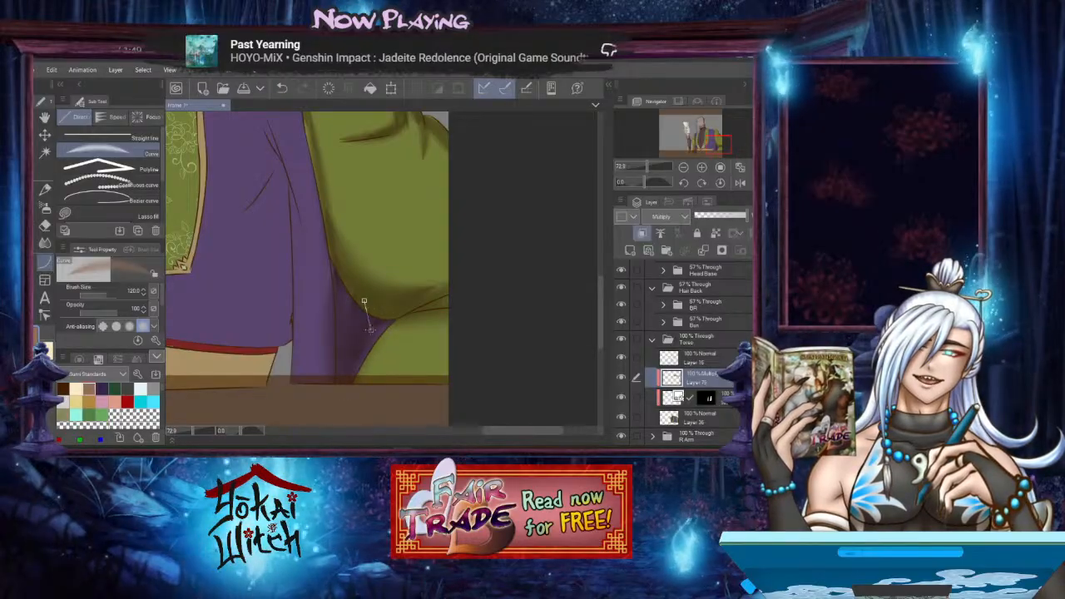
click(372, 341)
drag(401, 310, 336, 416)
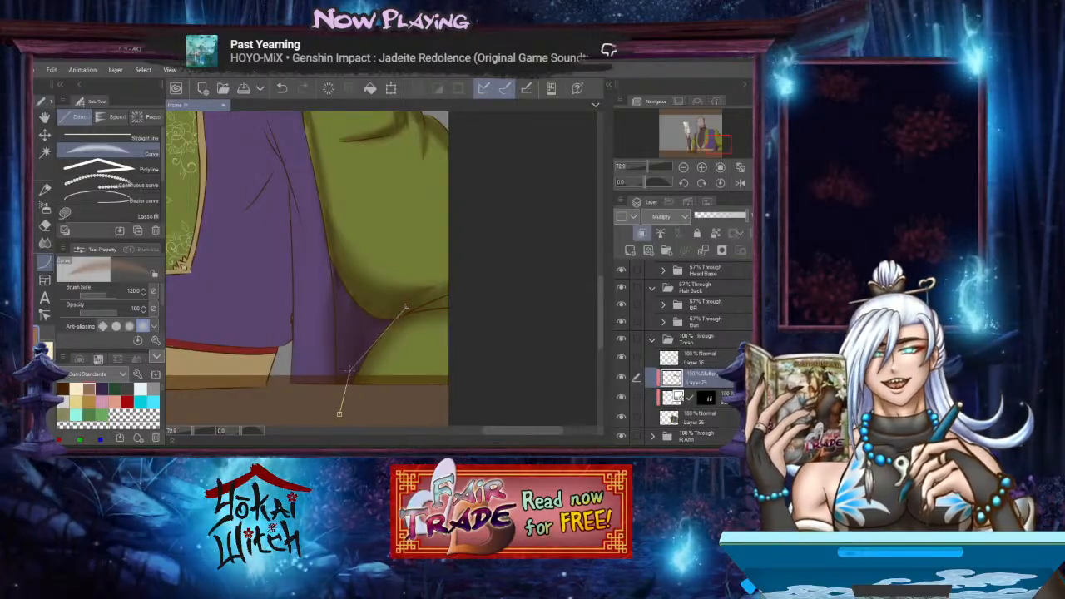
click(372, 350)
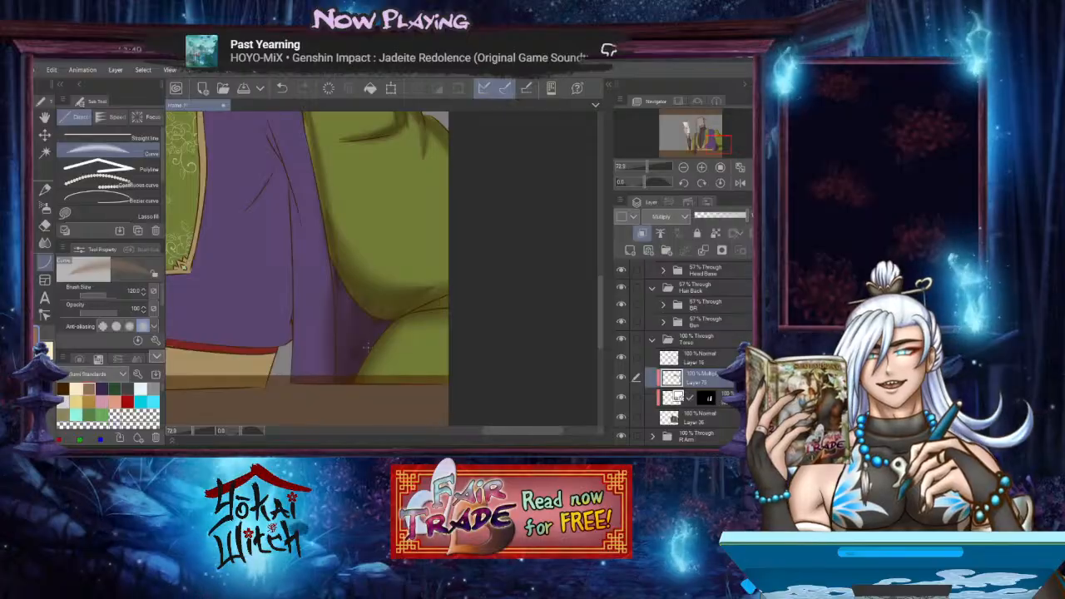
drag(365, 340, 456, 331)
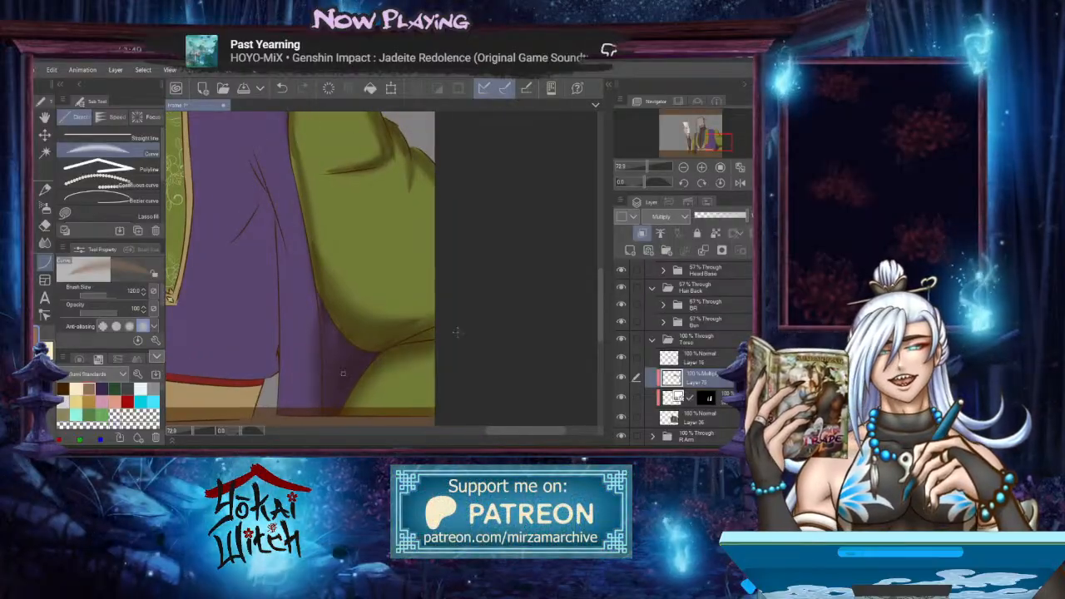
click(402, 342)
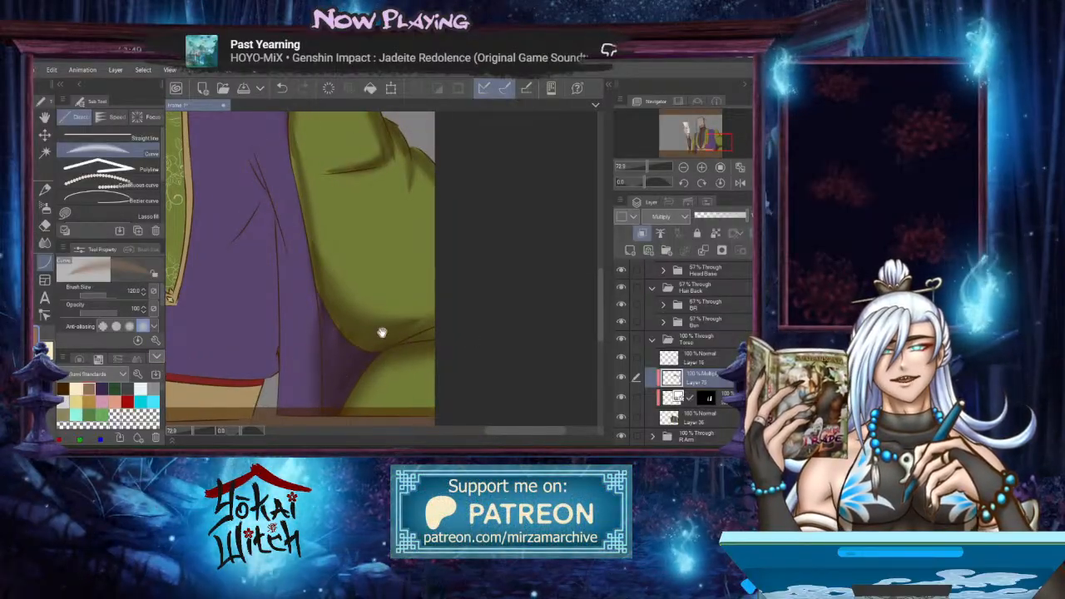
Shade the long vertical fold and the diagonal crease in the purple robe beside the green sleeve
drag(375, 316, 418, 321)
drag(345, 337, 423, 354)
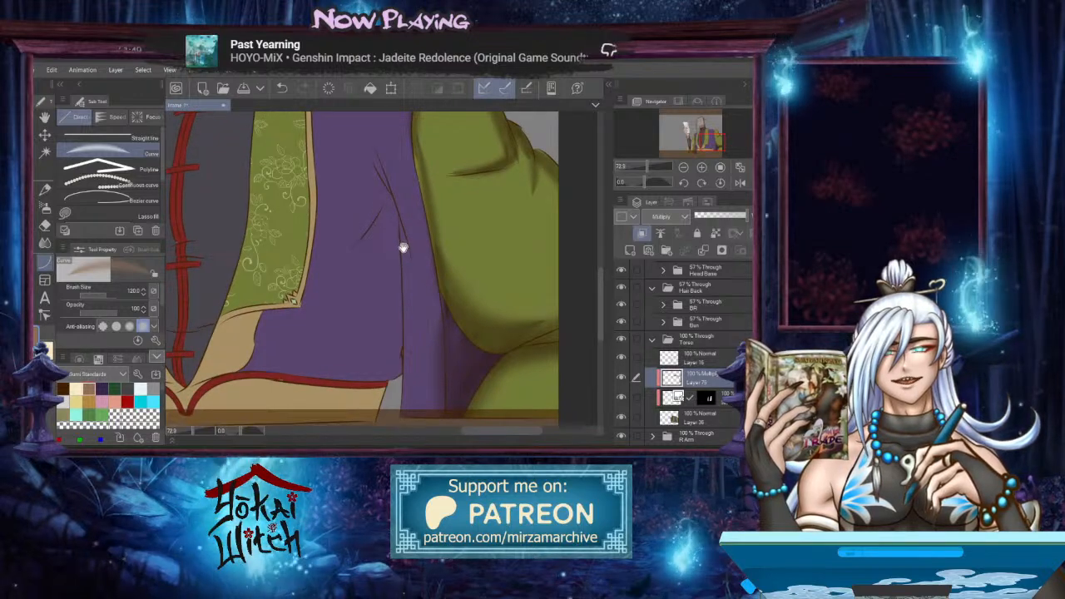
drag(404, 247, 404, 290)
mouse_move(371, 209)
mouse_down()
mouse_move(322, 299)
mouse_move(394, 279)
mouse_move(407, 288)
mouse_move(382, 346)
mouse_move(392, 391)
mouse_up()
click(401, 275)
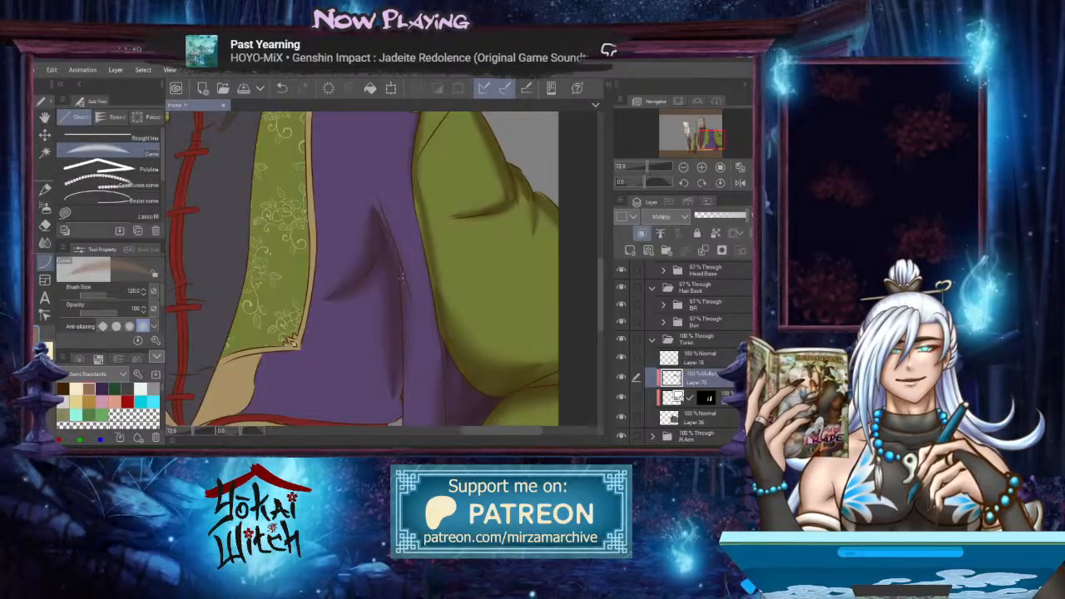
Add curved shadows along the purple robe's bottom hem, just above the red trim
drag(394, 319, 209, 369)
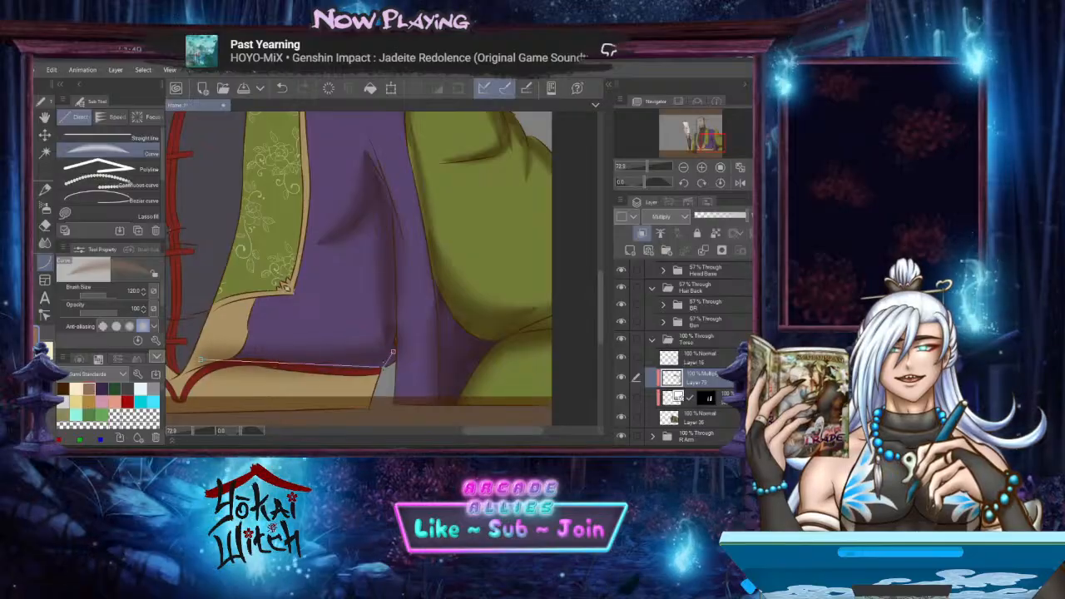
click(293, 370)
drag(325, 370, 318, 332)
click(251, 346)
click(368, 359)
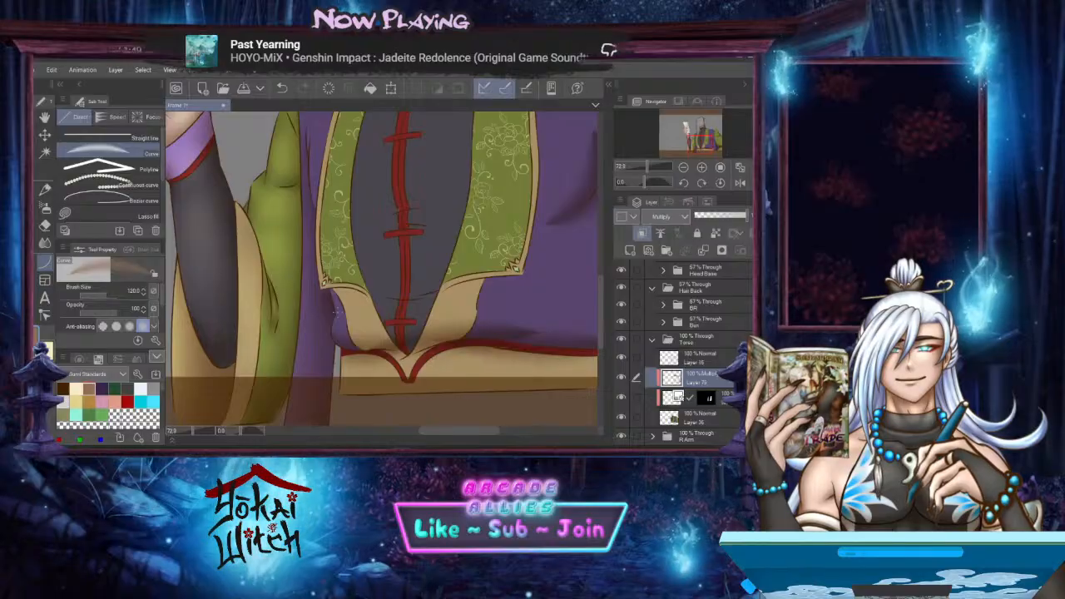
Deepen the curved shadows in the purple robe's lower outer corner, along its side edge and above the hem
mouse_move(463, 308)
mouse_down()
mouse_move(357, 295)
mouse_move(382, 283)
mouse_up()
mouse_move(427, 325)
mouse_down()
mouse_move(380, 314)
mouse_move(324, 346)
mouse_up()
drag(455, 301, 431, 364)
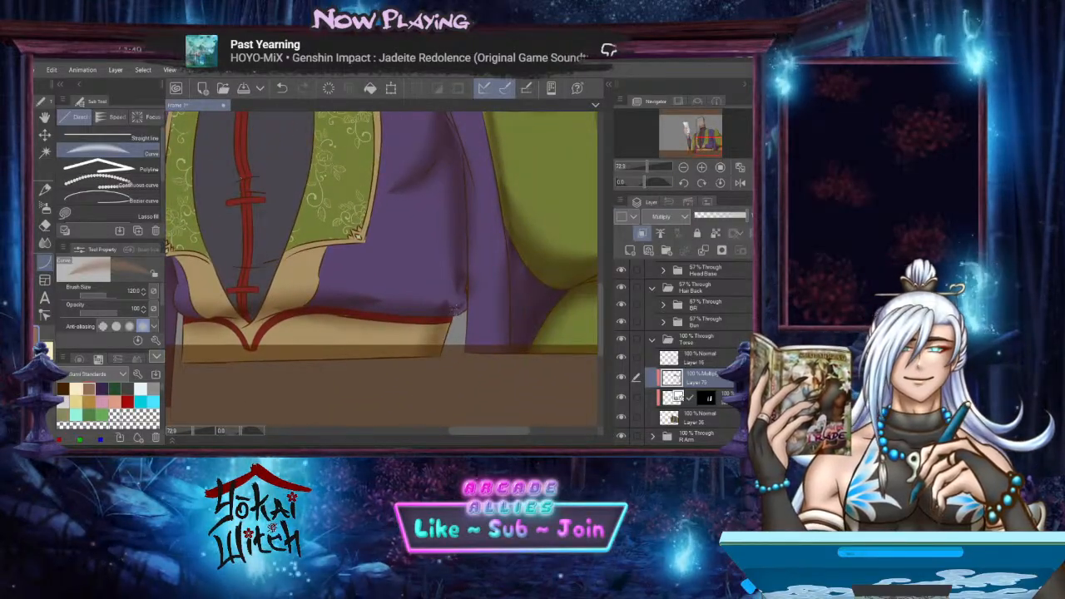
click(426, 366)
click(433, 322)
mouse_move(437, 323)
mouse_down()
mouse_move(413, 374)
mouse_move(392, 356)
mouse_move(436, 318)
mouse_up()
click(448, 377)
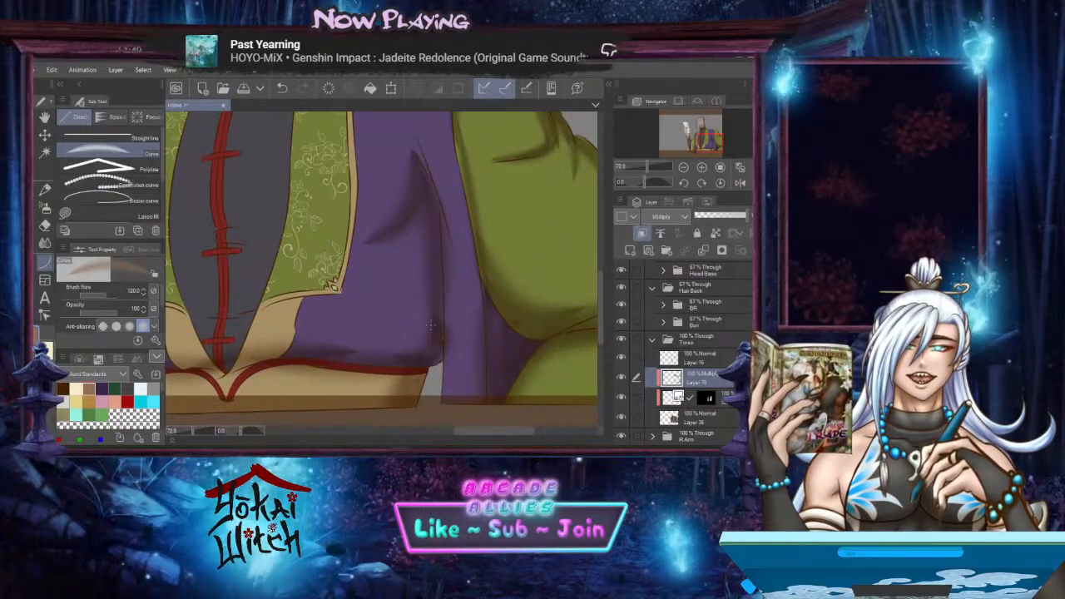
mouse_move(386, 355)
mouse_down()
mouse_move(421, 348)
mouse_move(429, 258)
mouse_up()
click(448, 361)
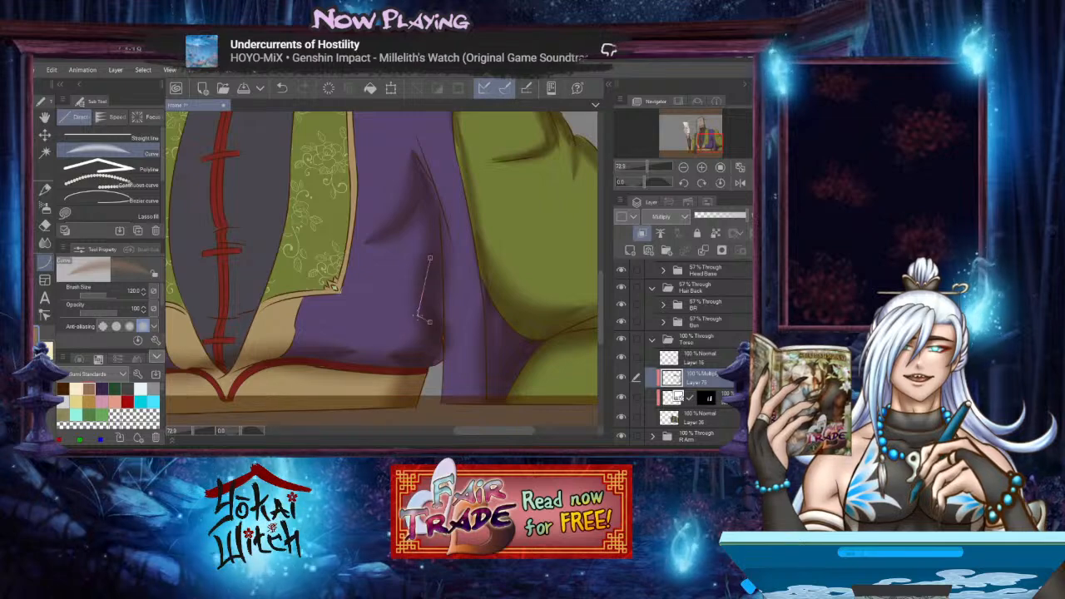
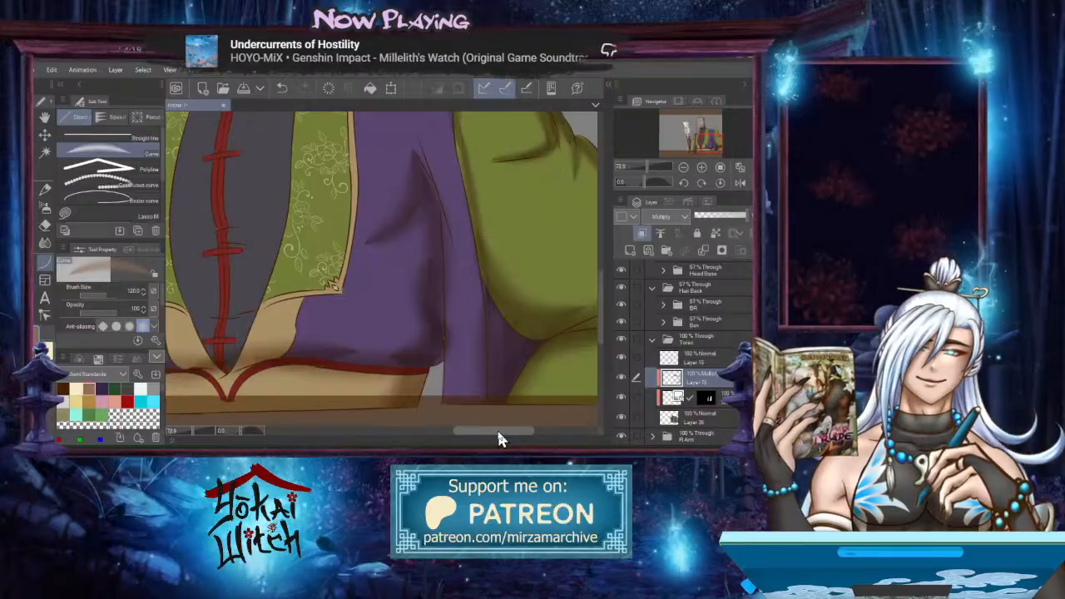
drag(380, 340, 439, 324)
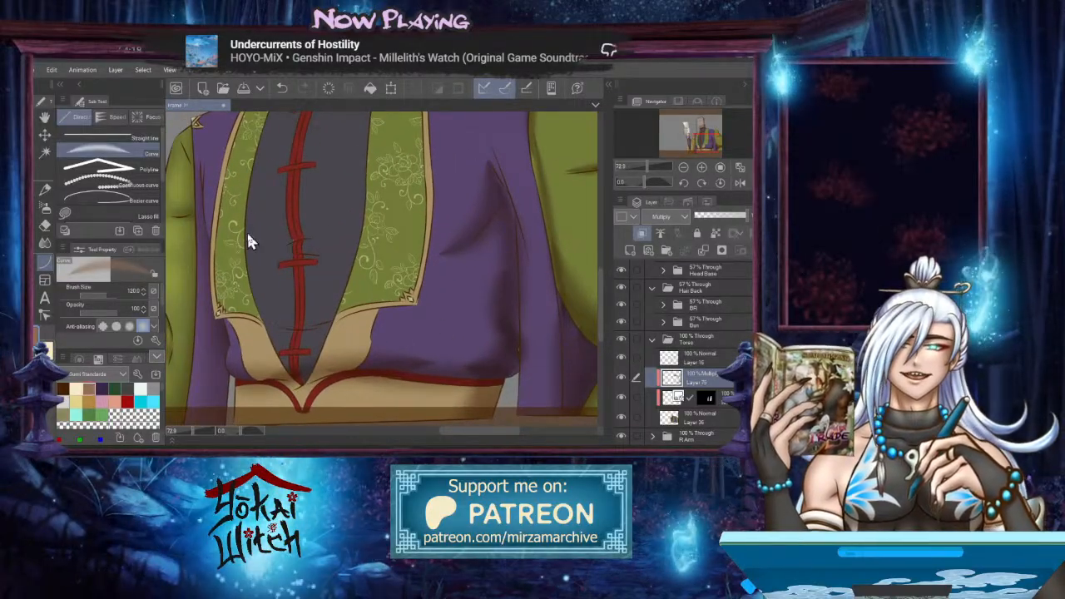
Shade the waist crease across the dark inner shirt and the fold lower down near the last red clasp
mouse_move(229, 238)
mouse_down()
mouse_move(371, 236)
mouse_move(350, 242)
mouse_move(388, 267)
mouse_up()
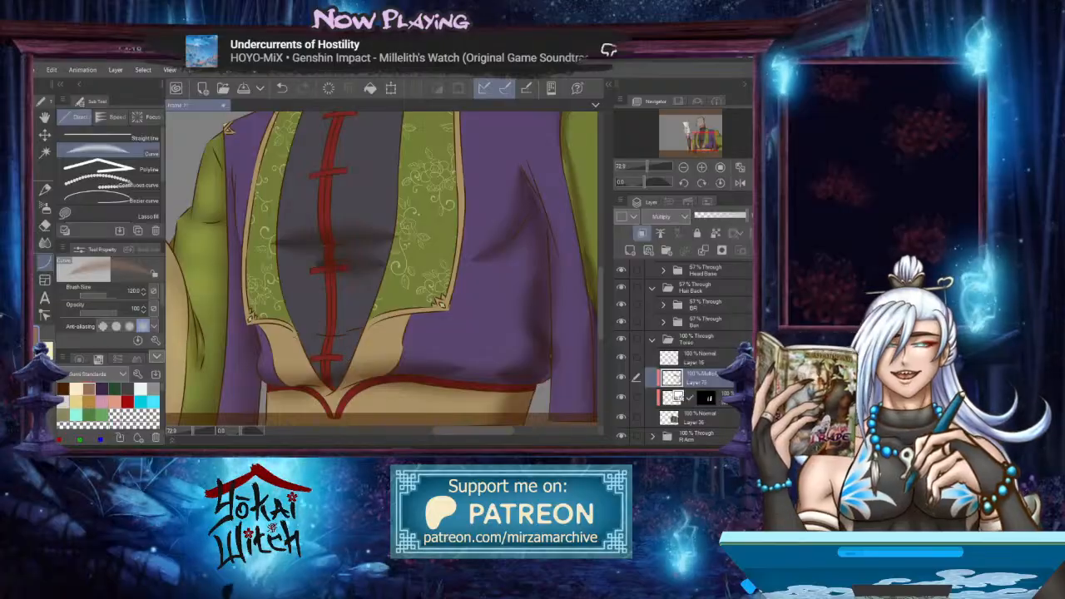
drag(292, 323, 375, 319)
click(334, 340)
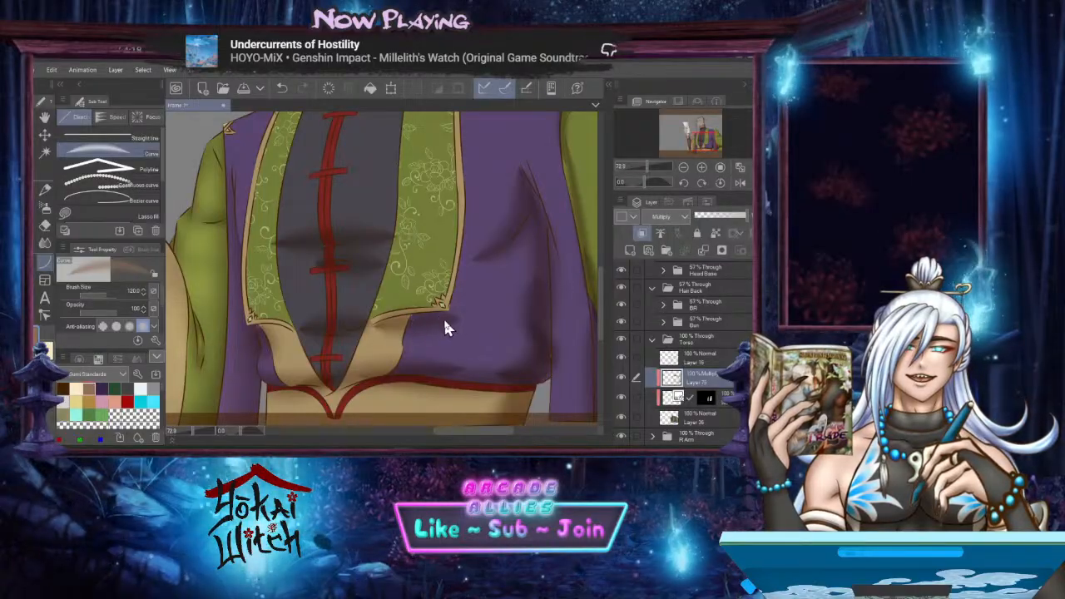
Undo the last shadow stroke and shade beneath the wide green lapel's bottom edge with a smaller curve brush
key(ctrl+z)
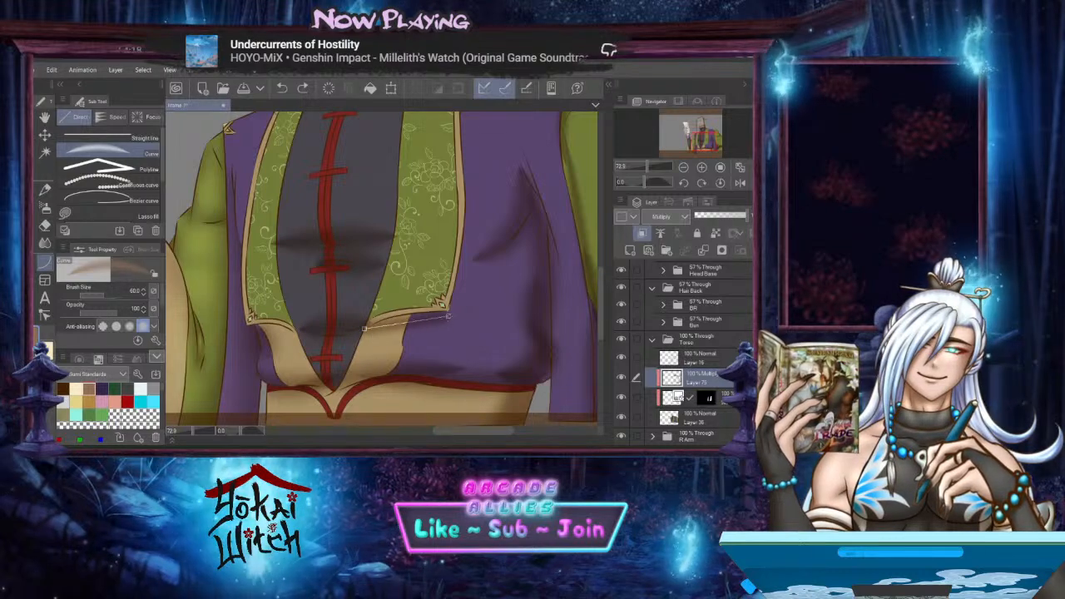
click(401, 313)
mouse_move(442, 303)
mouse_down()
mouse_move(422, 356)
mouse_move(434, 362)
mouse_move(440, 231)
mouse_move(433, 407)
mouse_move(434, 216)
mouse_move(430, 247)
mouse_move(406, 252)
mouse_move(418, 219)
mouse_move(447, 205)
mouse_move(379, 221)
mouse_up()
click(452, 293)
Shade the curved folds around the base of the dark shirt's high collar
click(416, 239)
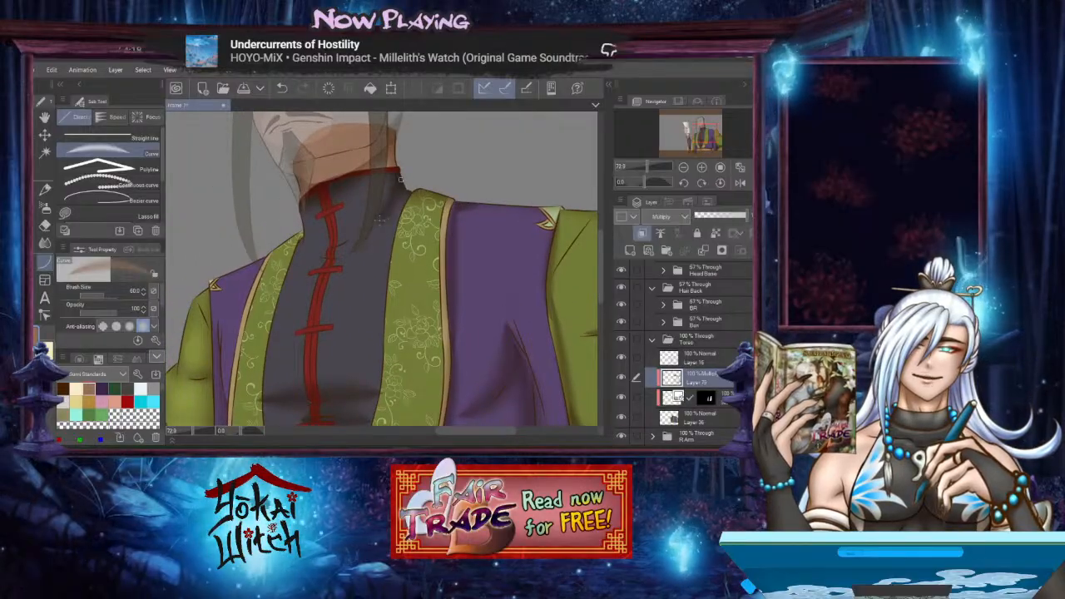
drag(300, 250, 370, 226)
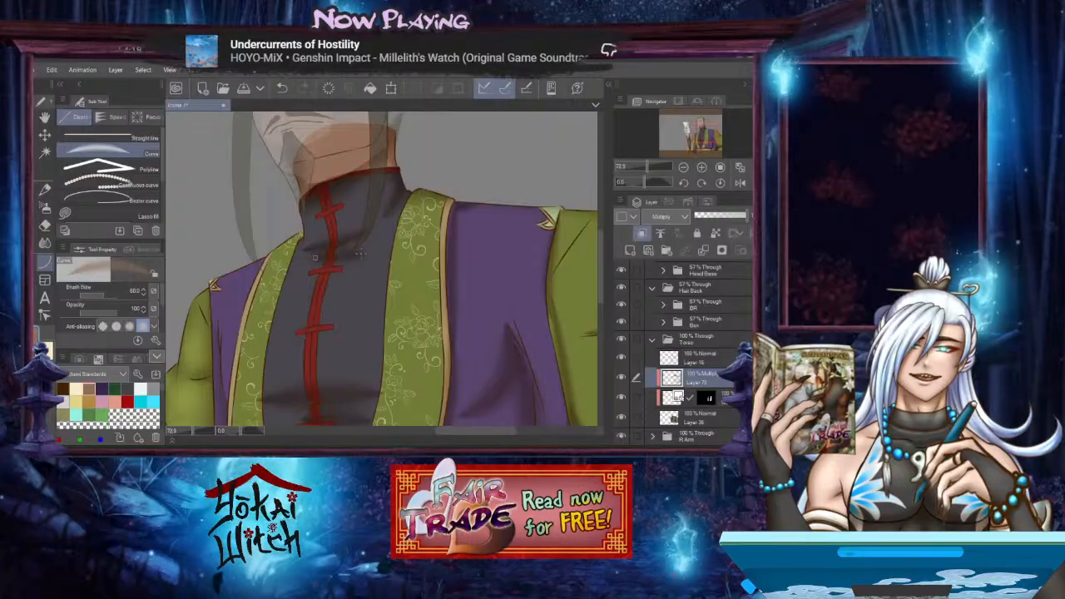
click(338, 262)
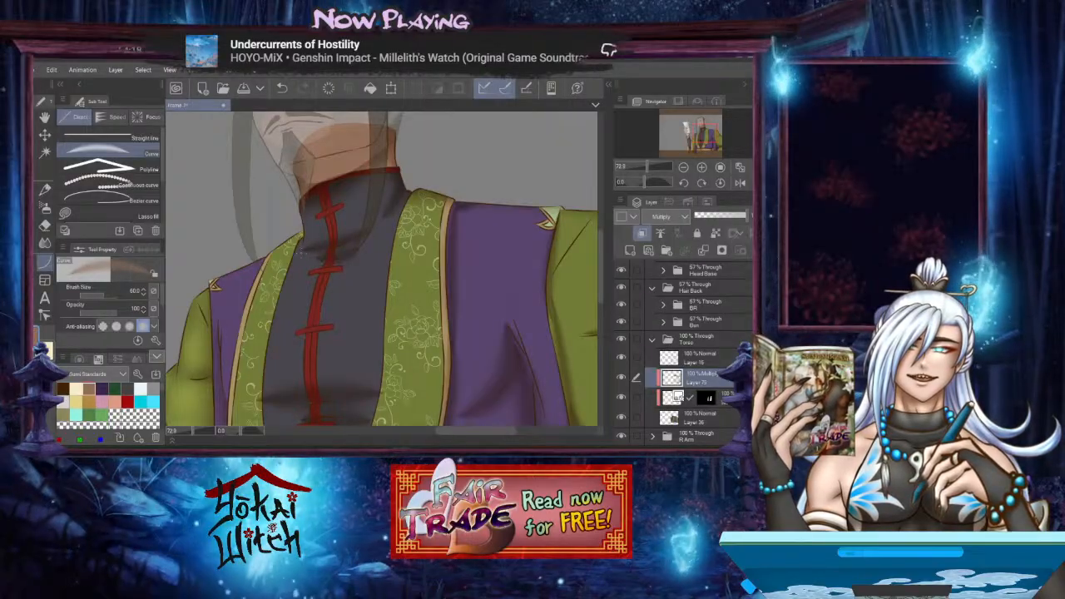
Shade the dark shirt along the inner edge of the narrower green lapel, from the collar to the waist point
drag(302, 232, 267, 406)
click(258, 363)
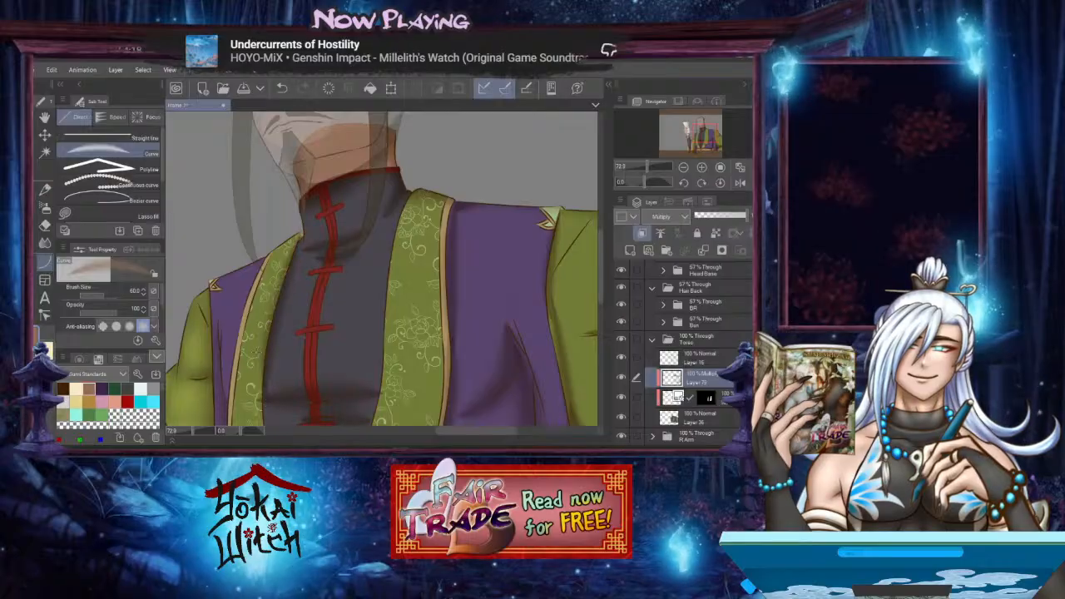
drag(257, 364, 255, 291)
mouse_move(257, 340)
mouse_down()
mouse_move(253, 283)
mouse_move(281, 406)
mouse_move(293, 404)
mouse_up()
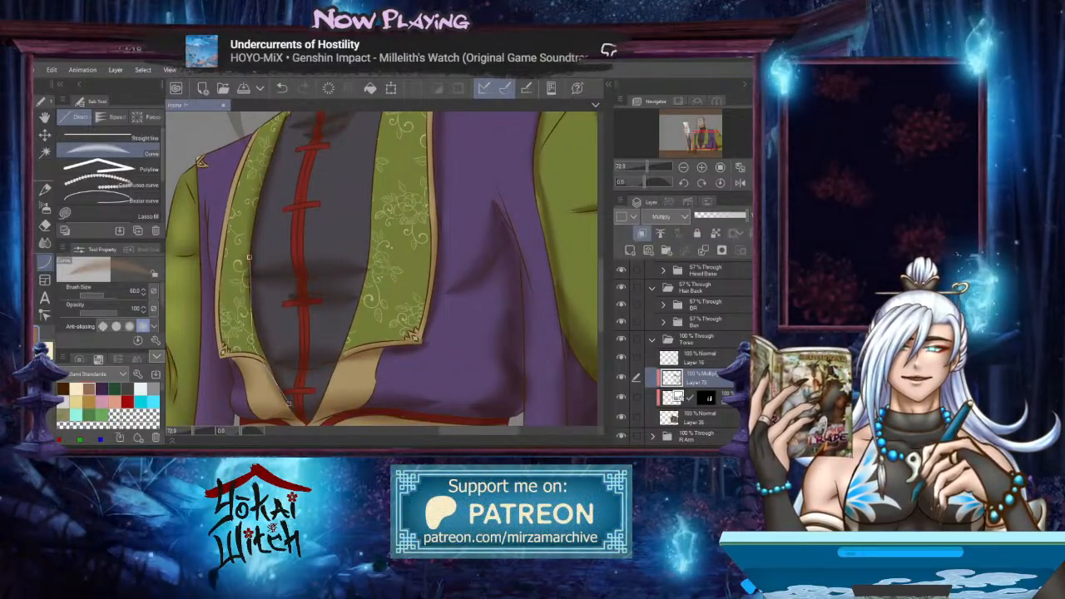
click(242, 333)
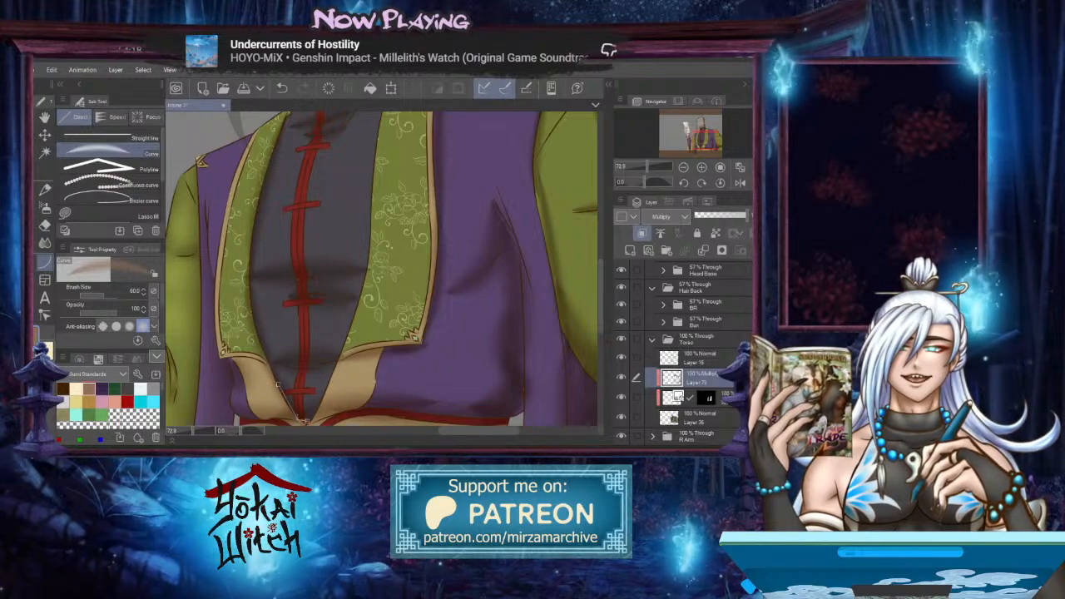
Shade the dark shirt along the inner edge of the wider green lapel, from the waist point up to the collar
drag(314, 426, 351, 271)
click(344, 361)
click(361, 340)
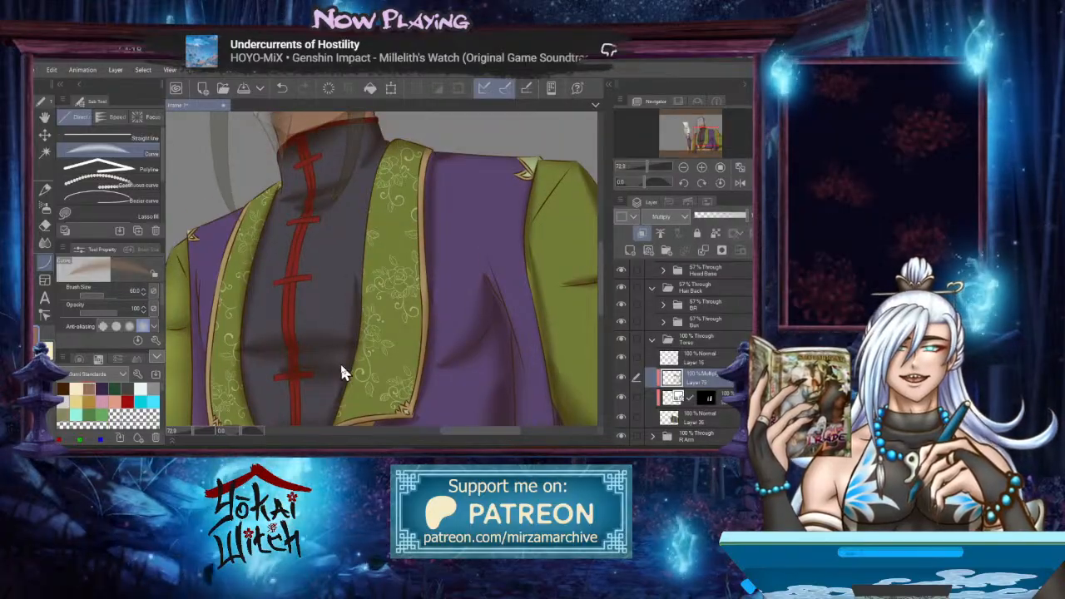
drag(359, 300, 386, 145)
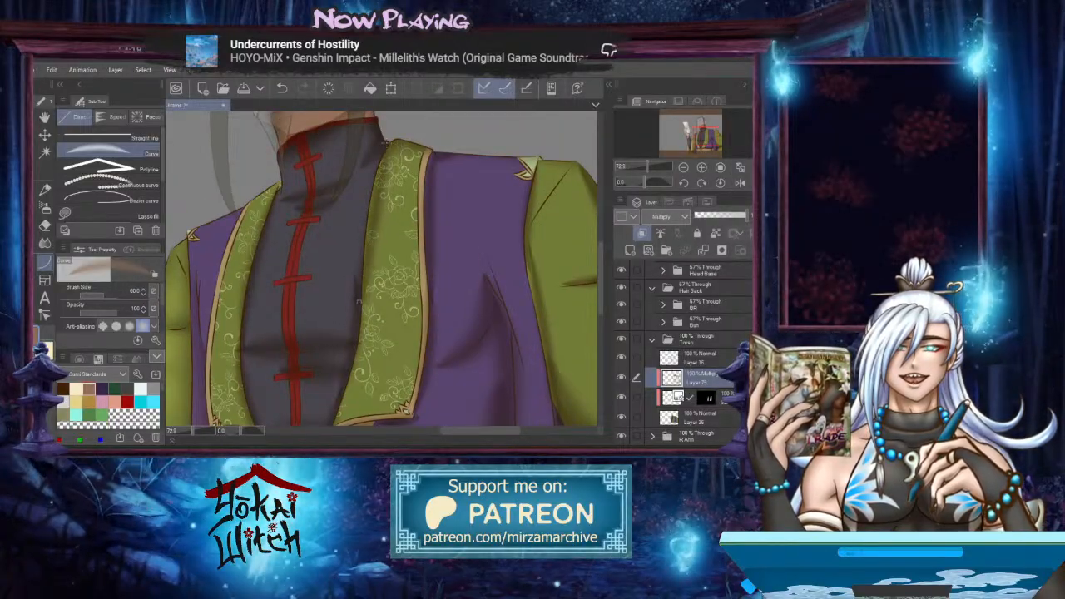
click(356, 213)
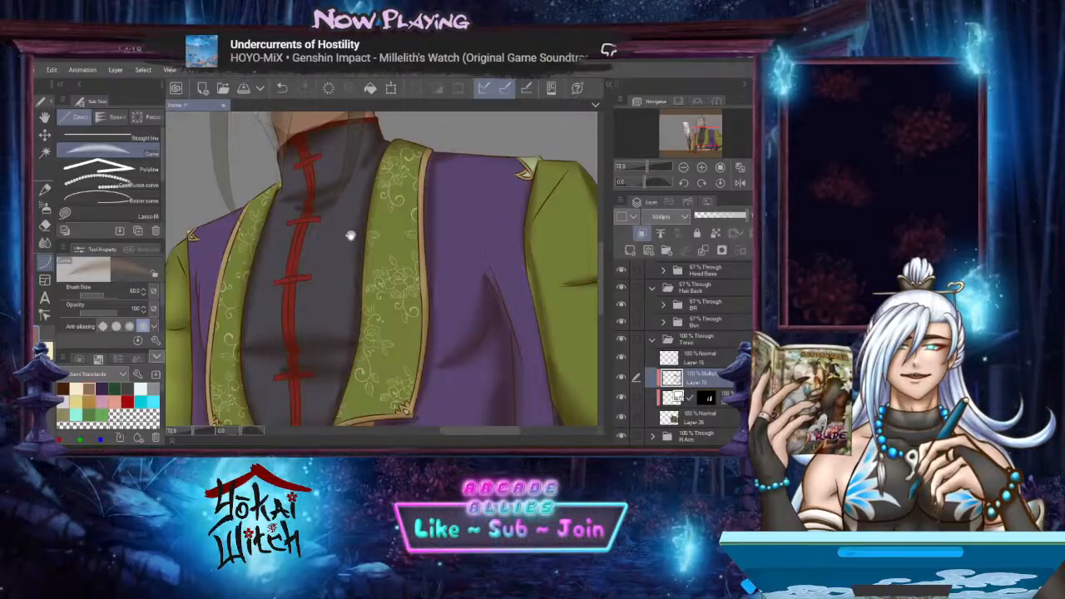
Shade the purple robe beside the narrower green lapel, and add a shadow where that lapel's top meets the collar
drag(352, 235, 399, 185)
drag(291, 263, 300, 254)
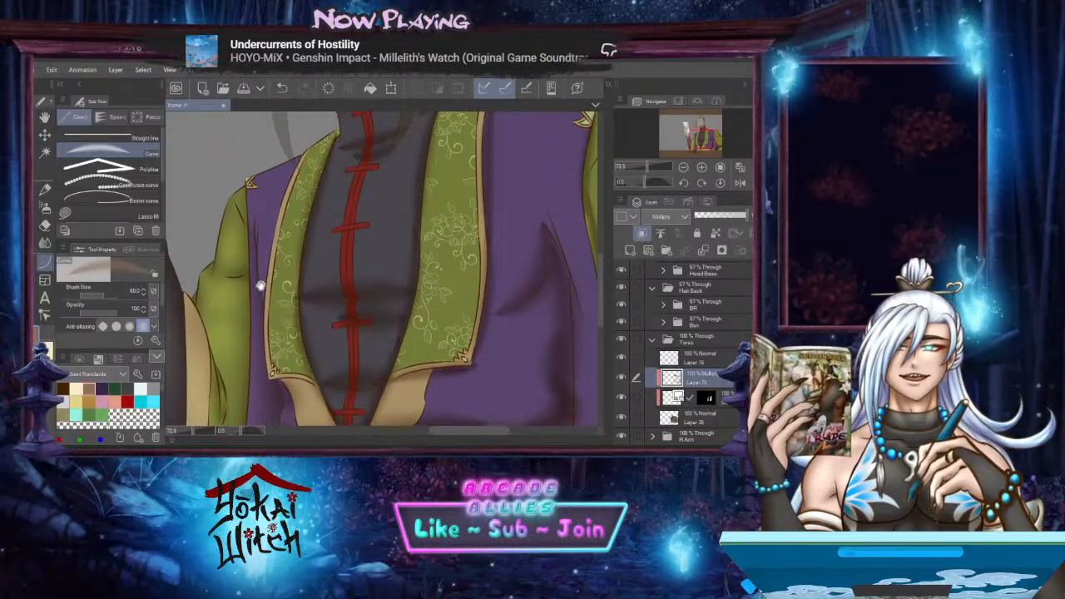
drag(264, 296, 253, 196)
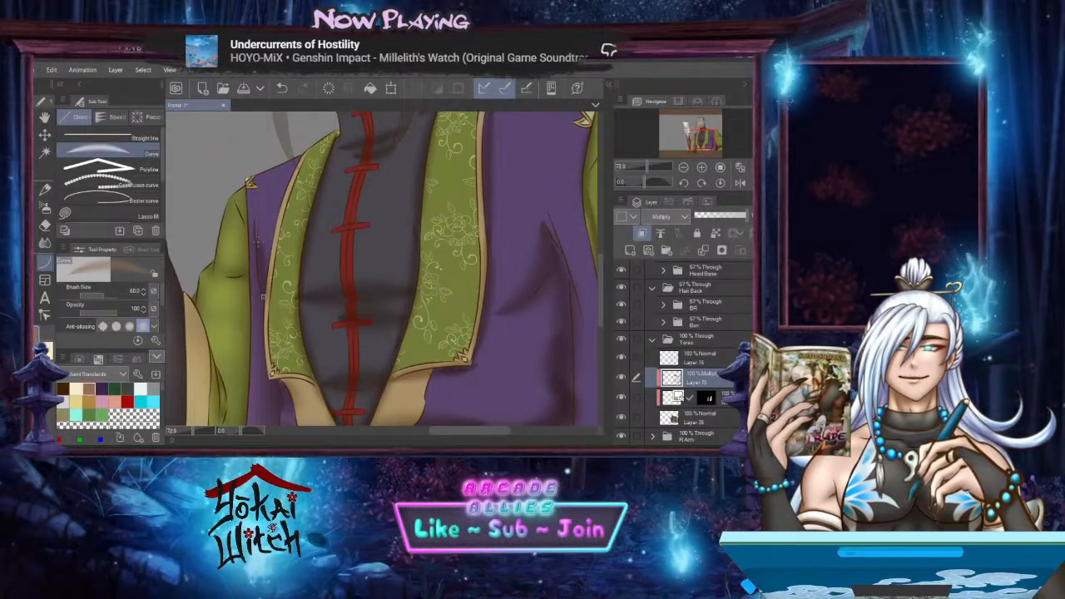
click(261, 293)
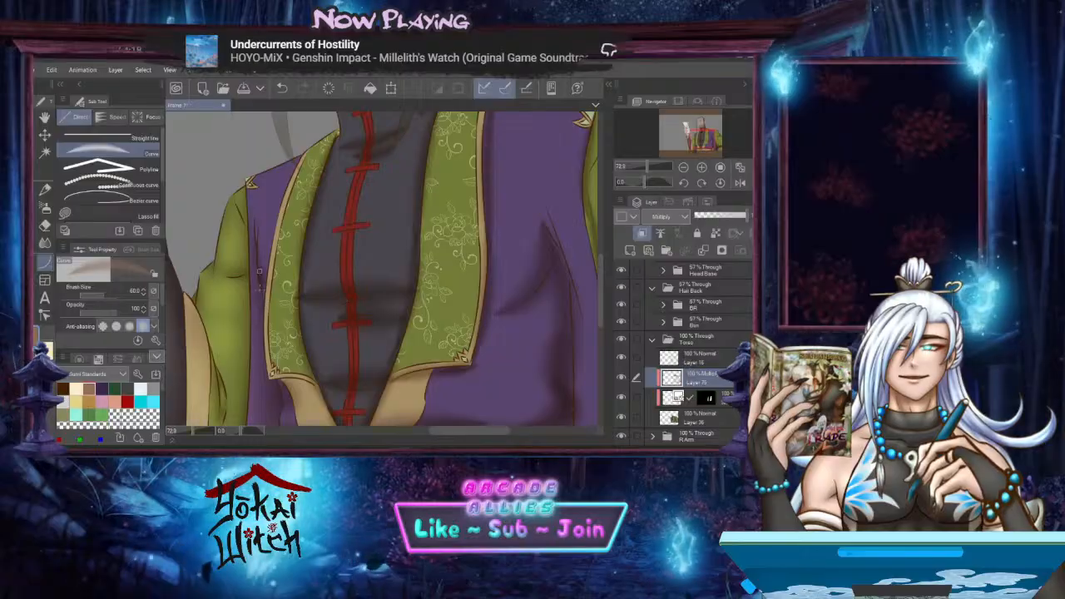
drag(255, 297, 245, 333)
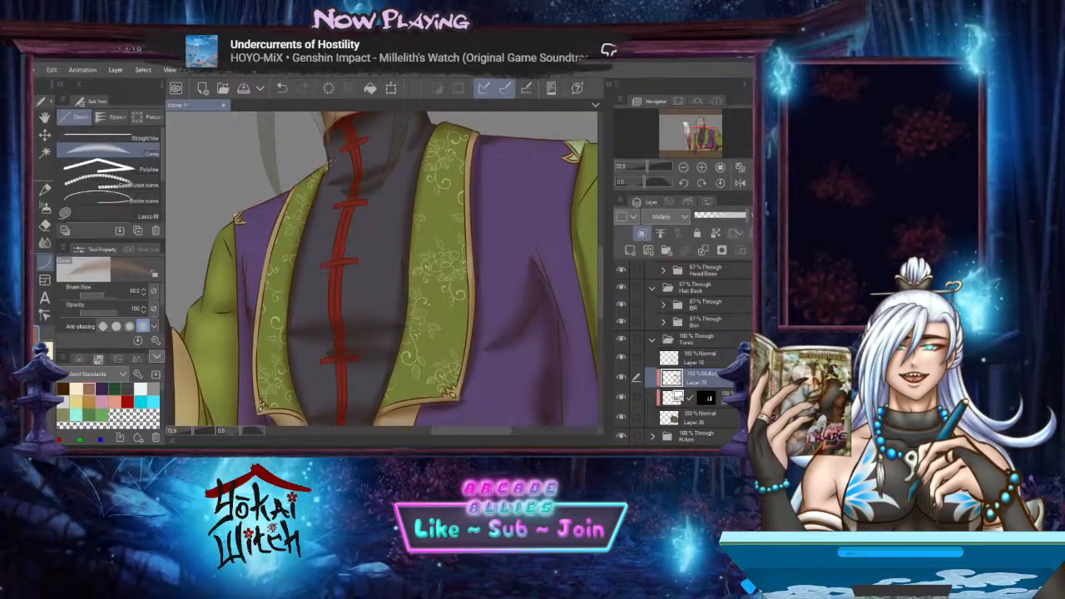
mouse_move(337, 169)
mouse_down()
mouse_move(304, 218)
mouse_move(309, 165)
mouse_up()
click(318, 190)
Shade the purple robe along the wider lapel's outer edge and deepen the long vertical fold beside the green sleeve
drag(397, 275, 340, 244)
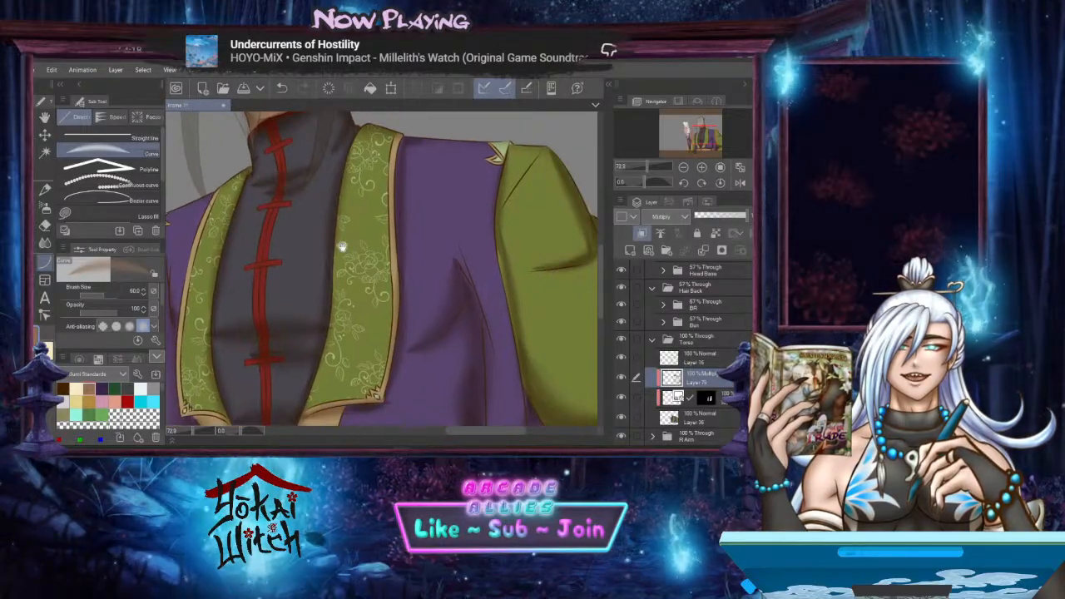
drag(396, 296, 330, 255)
mouse_move(392, 187)
mouse_down()
mouse_move(443, 333)
mouse_move(418, 225)
mouse_up()
click(430, 305)
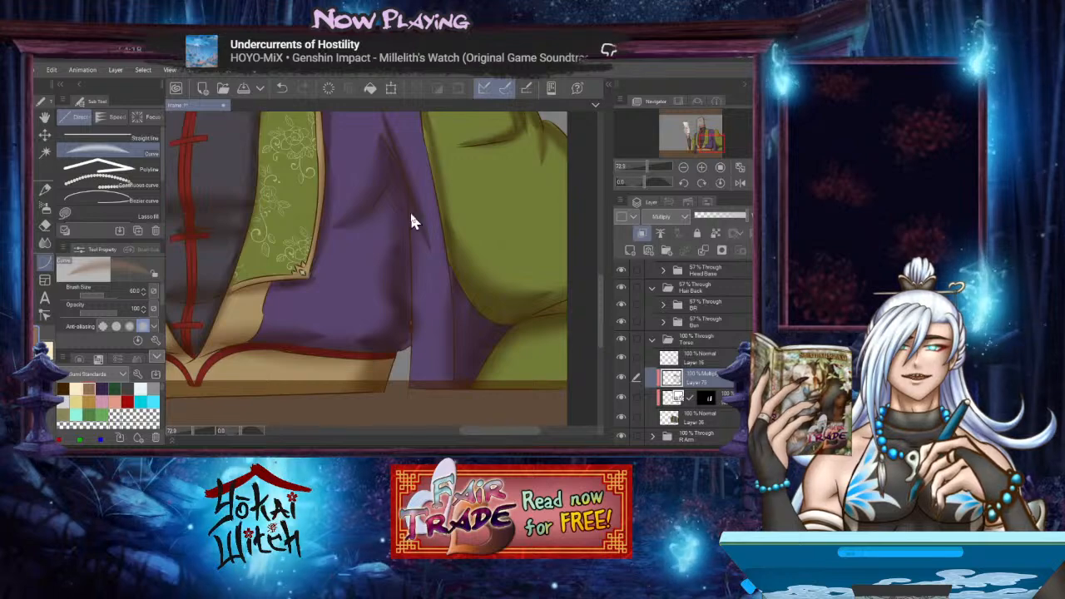
click(412, 351)
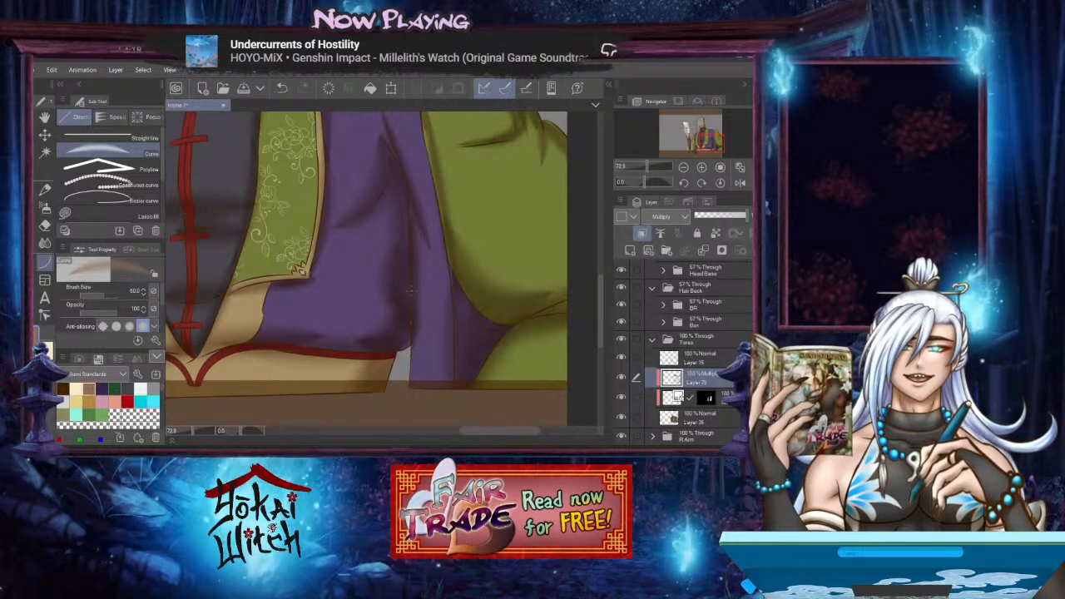
Shade the beige cloth beneath the red trim and around the point where the trim meets at the centre
drag(391, 375, 446, 386)
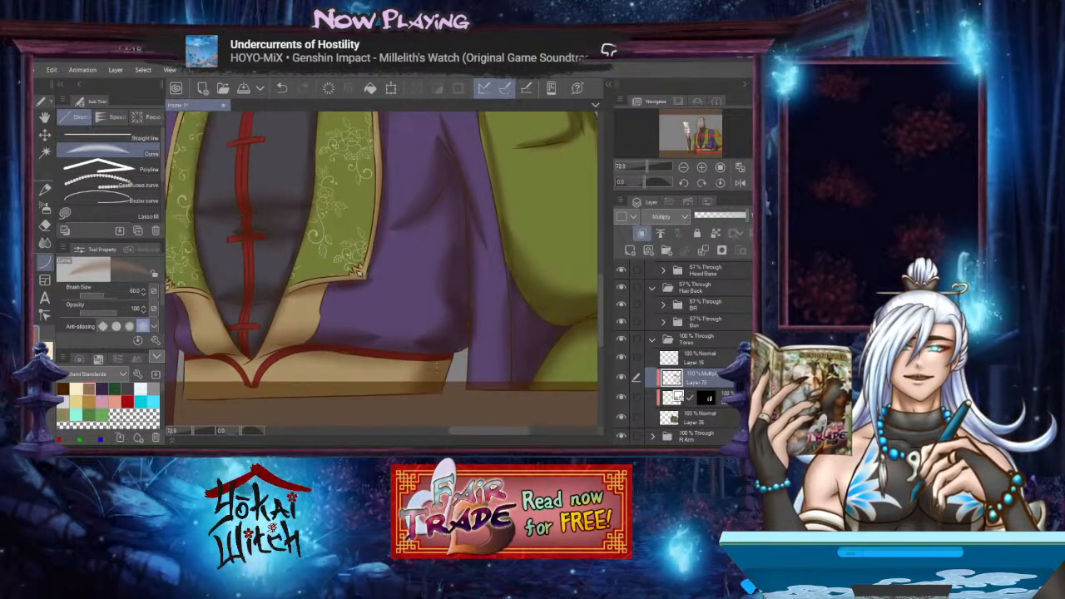
drag(241, 367, 332, 362)
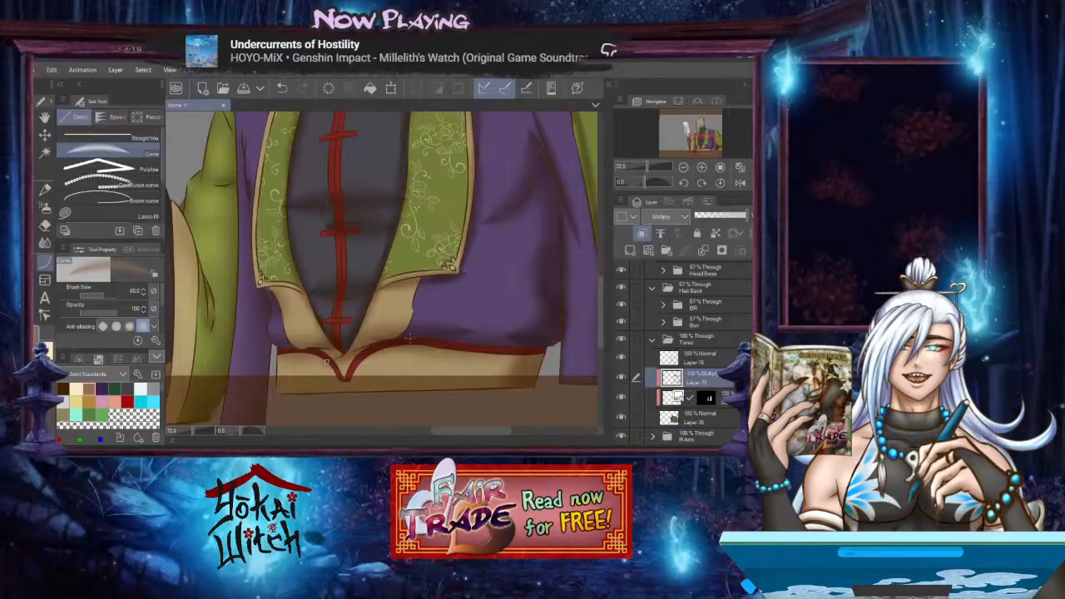
scroll(327, 346, up, 4)
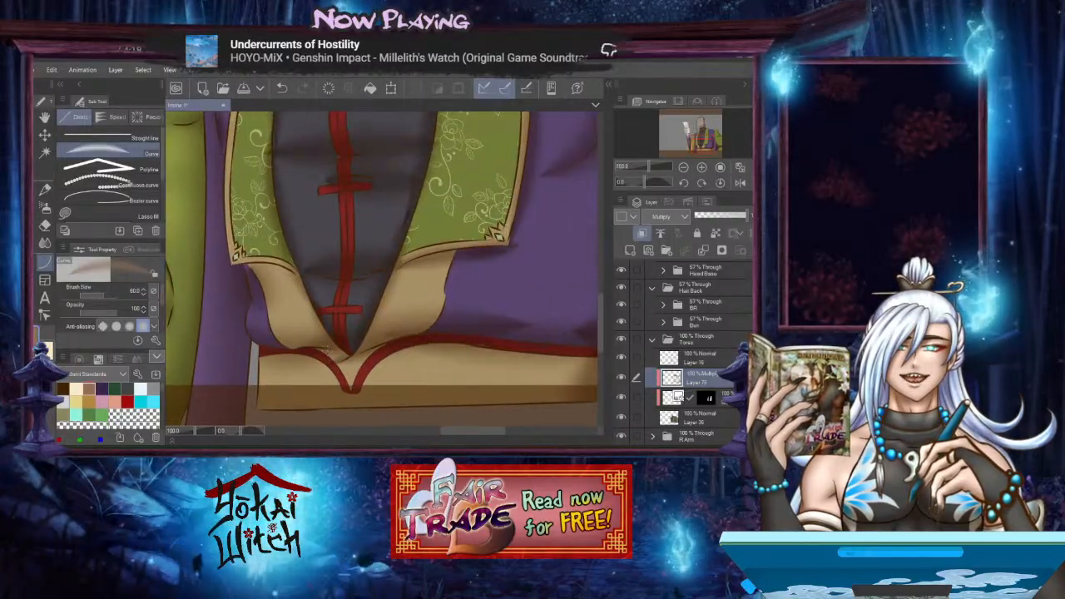
scroll(362, 366, up, 2)
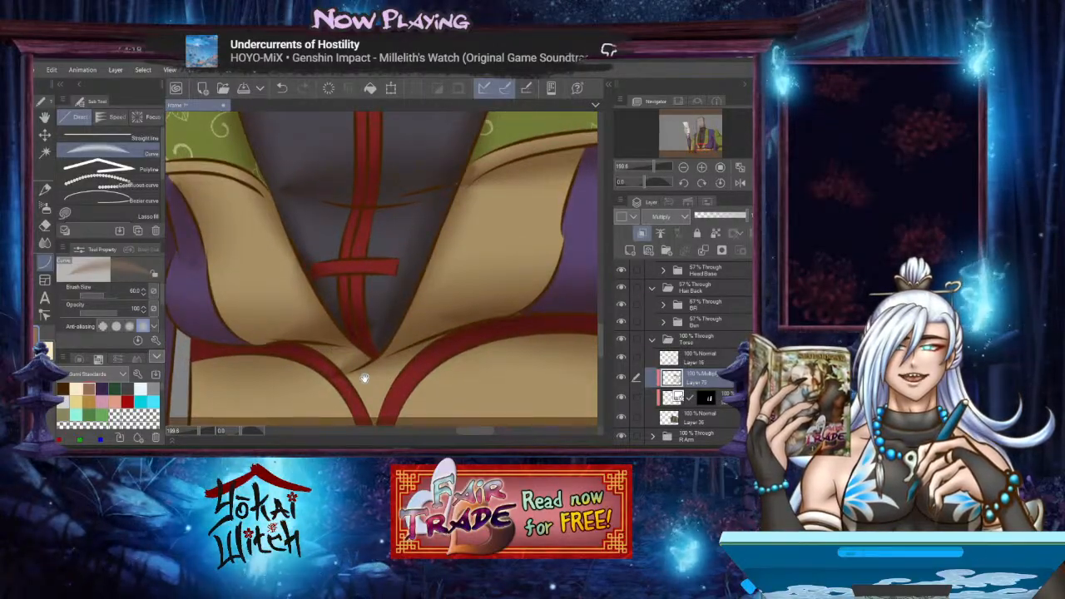
scroll(328, 341, down, 2)
drag(341, 399, 260, 300)
click(260, 300)
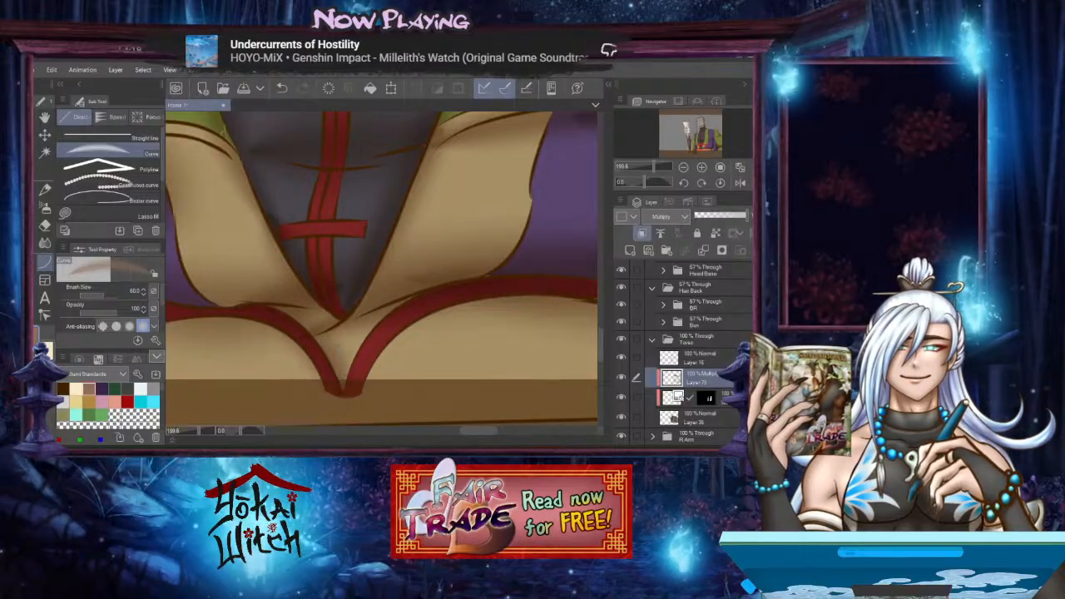
drag(385, 318, 397, 340)
Add curved shadows along the large green sleeve's lower fold and down the outer edge of its upper arm
drag(508, 312, 525, 312)
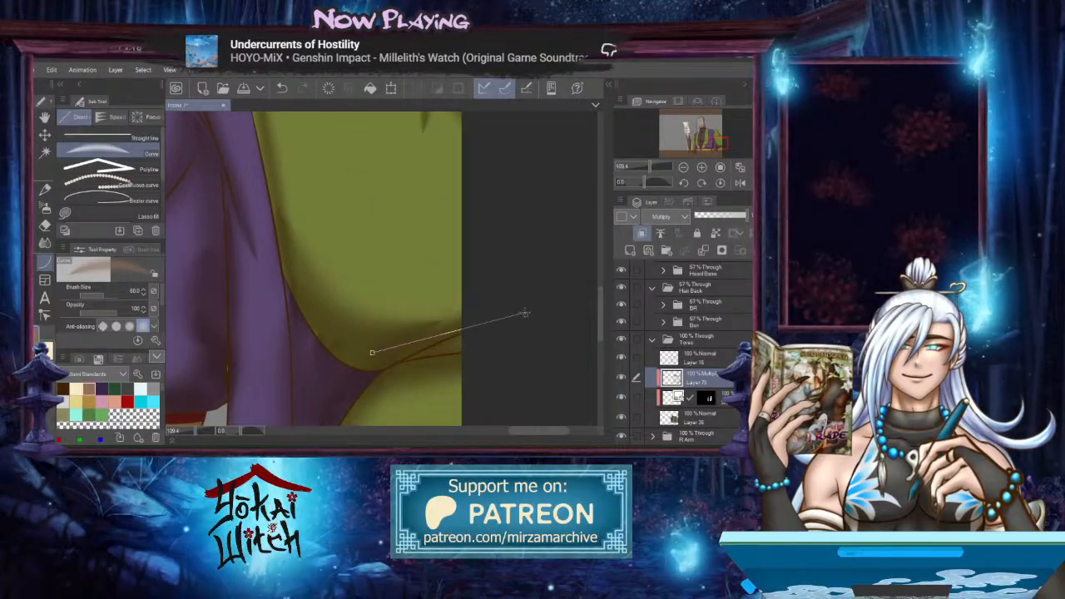
click(524, 311)
drag(447, 265, 442, 336)
drag(436, 235, 470, 362)
drag(452, 292, 462, 300)
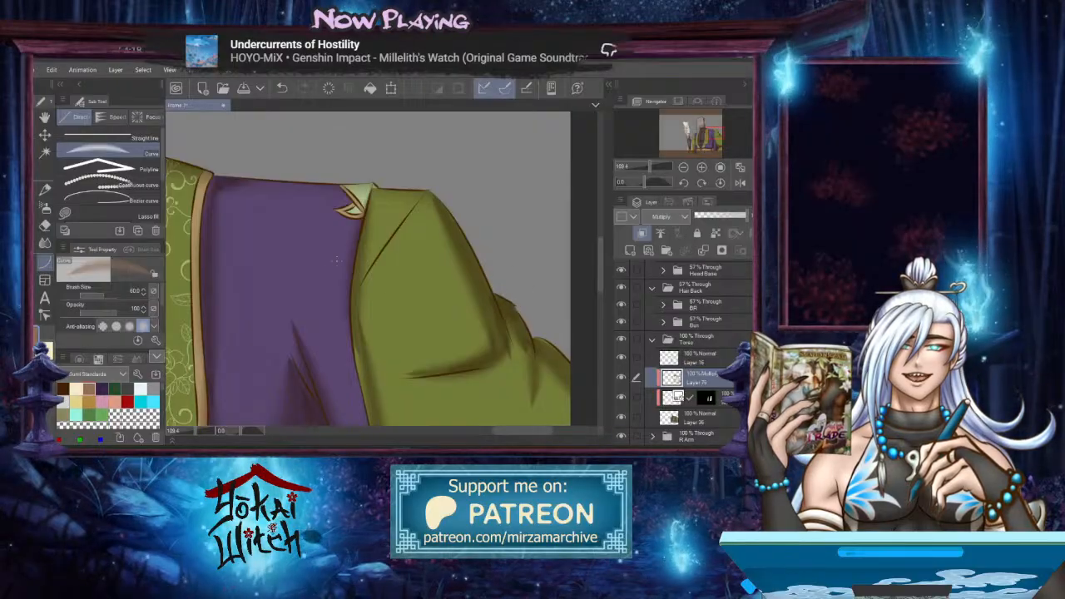
Soften the shadows on the large green sleeve's outer edge and elbow folds with the Blur tool at size 120
click(46, 243)
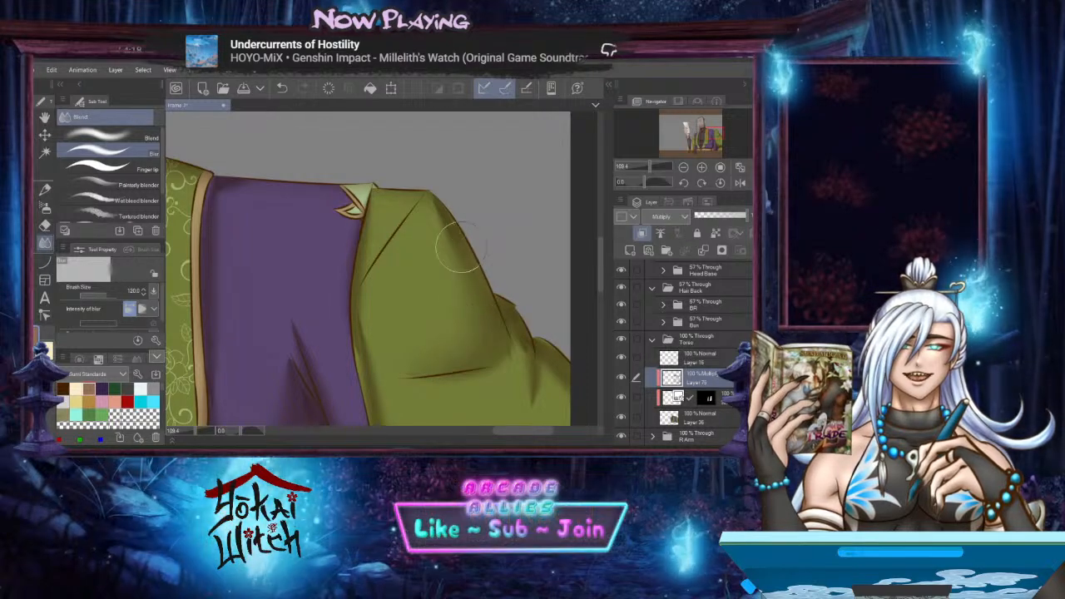
drag(524, 358, 530, 401)
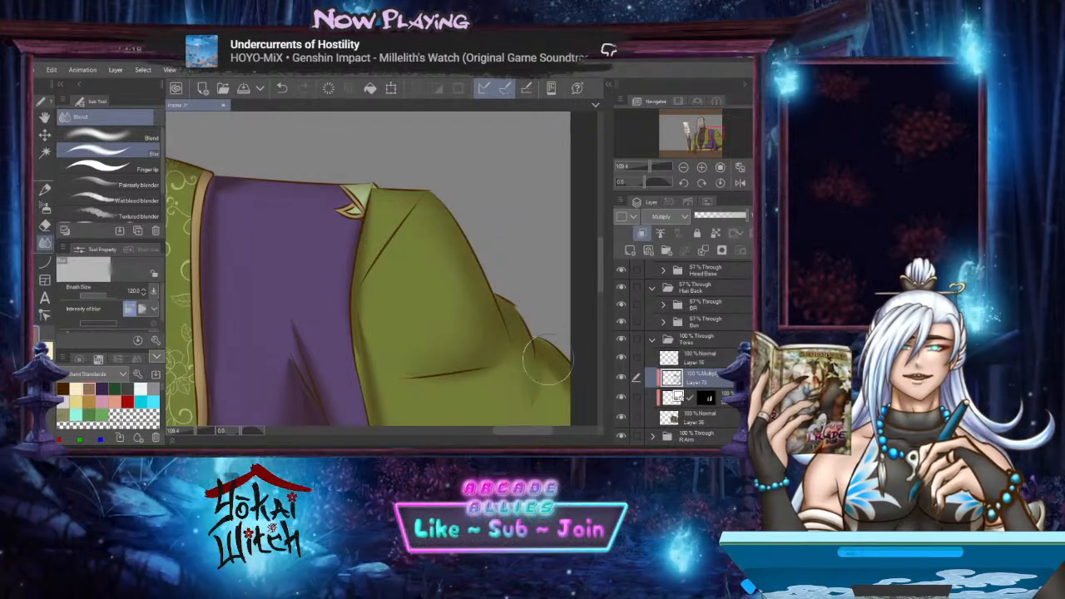
mouse_move(517, 342)
mouse_down()
mouse_move(535, 299)
mouse_move(501, 307)
mouse_up()
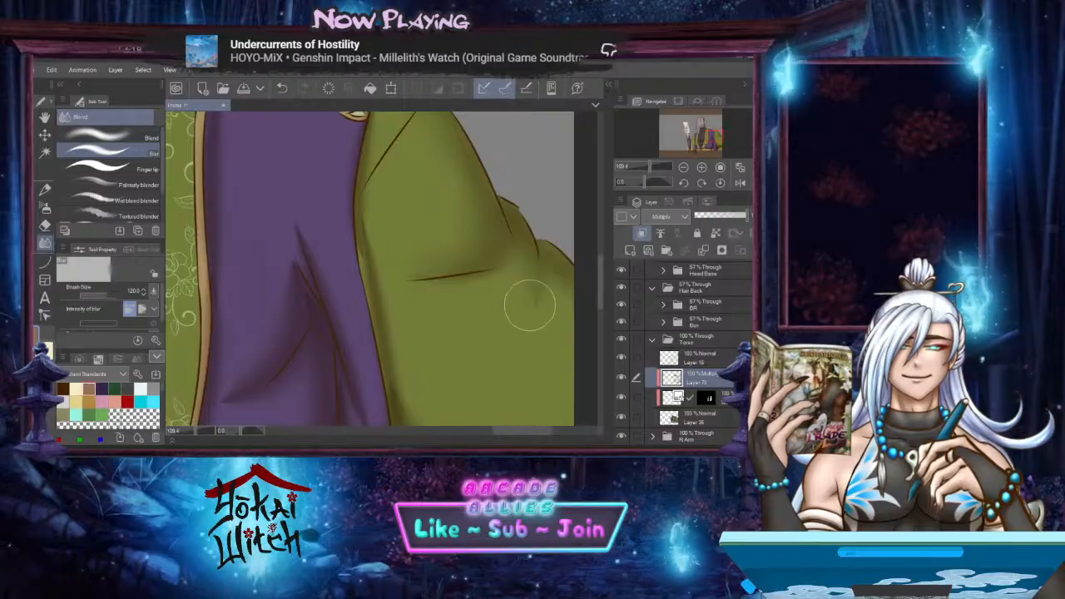
scroll(535, 311, down, 6)
scroll(523, 321, down, 2)
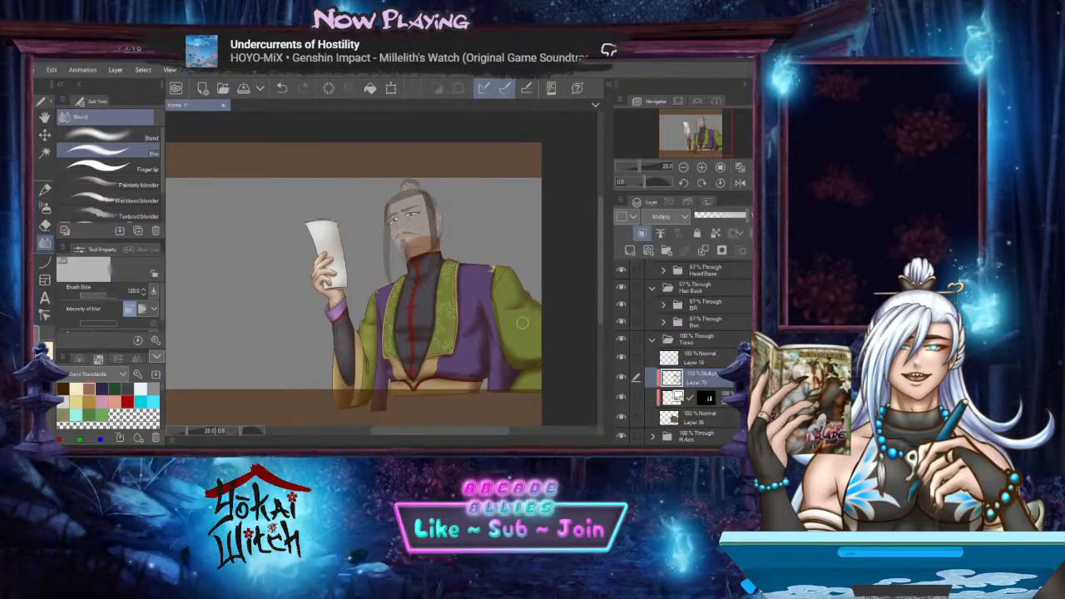
Soften the shadows on the large green sleeve's lower fold, the beige cloth's end and the robe fold beside the sleeve with the Blur tool
scroll(522, 322, down, 1)
scroll(522, 322, up, 1)
scroll(523, 322, down, 1)
scroll(523, 322, up, 2)
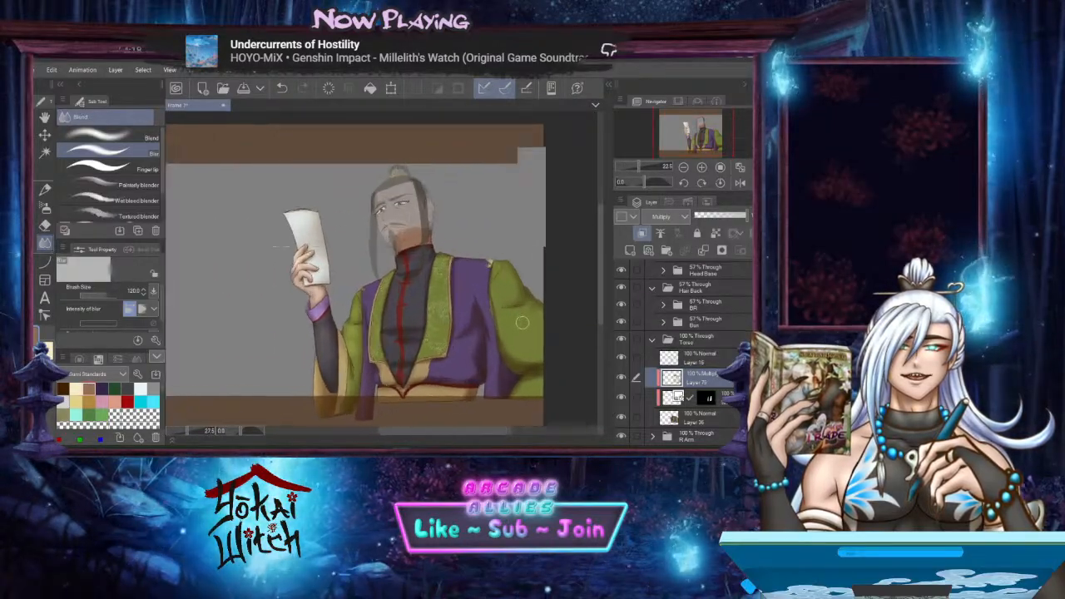
scroll(523, 322, up, 7)
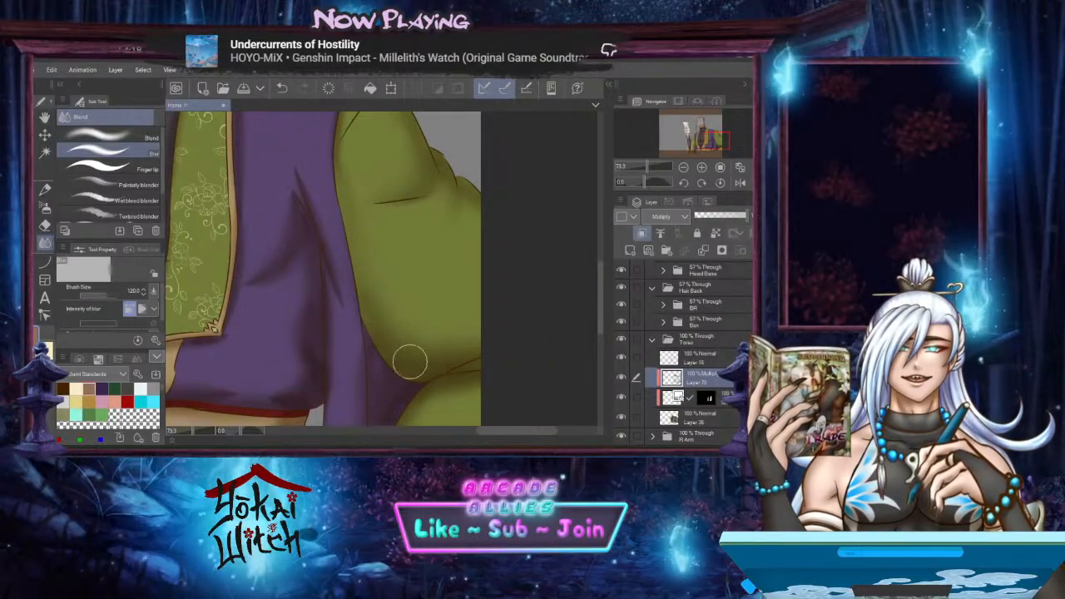
drag(425, 348, 398, 255)
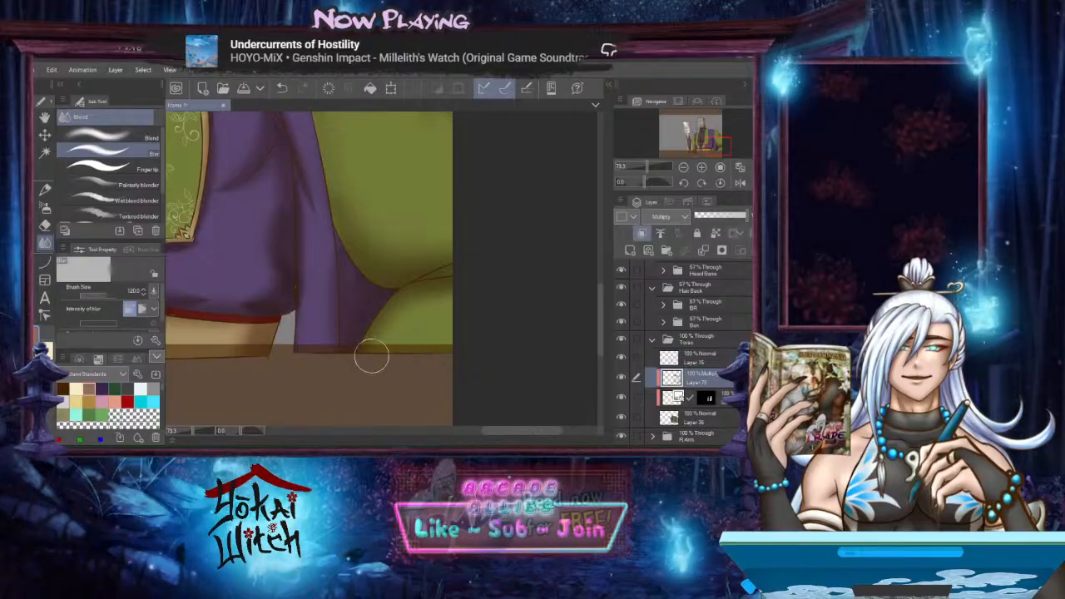
drag(372, 320, 419, 347)
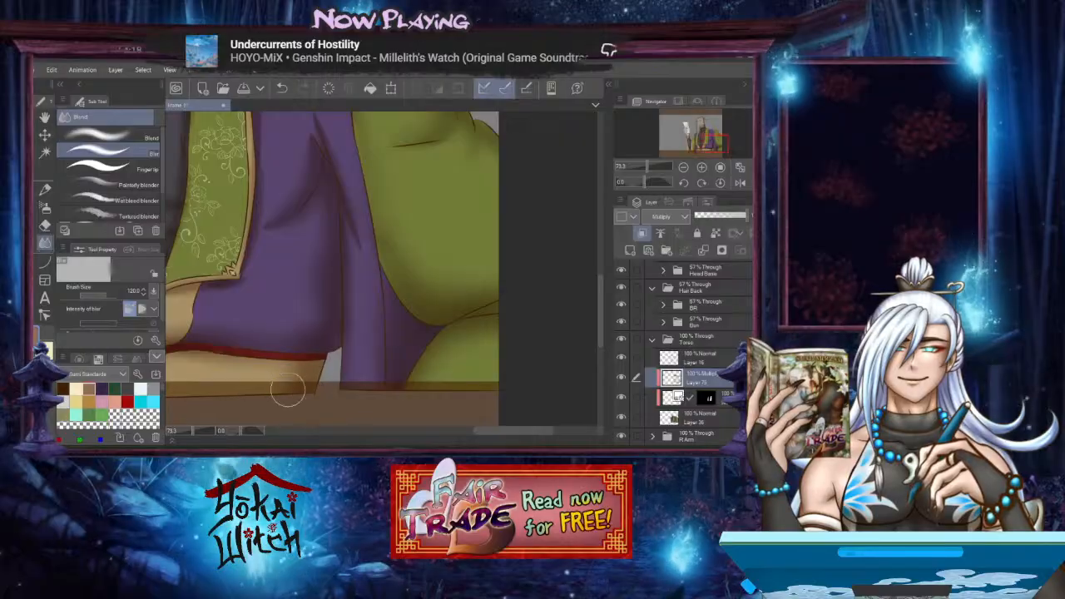
drag(317, 235, 333, 297)
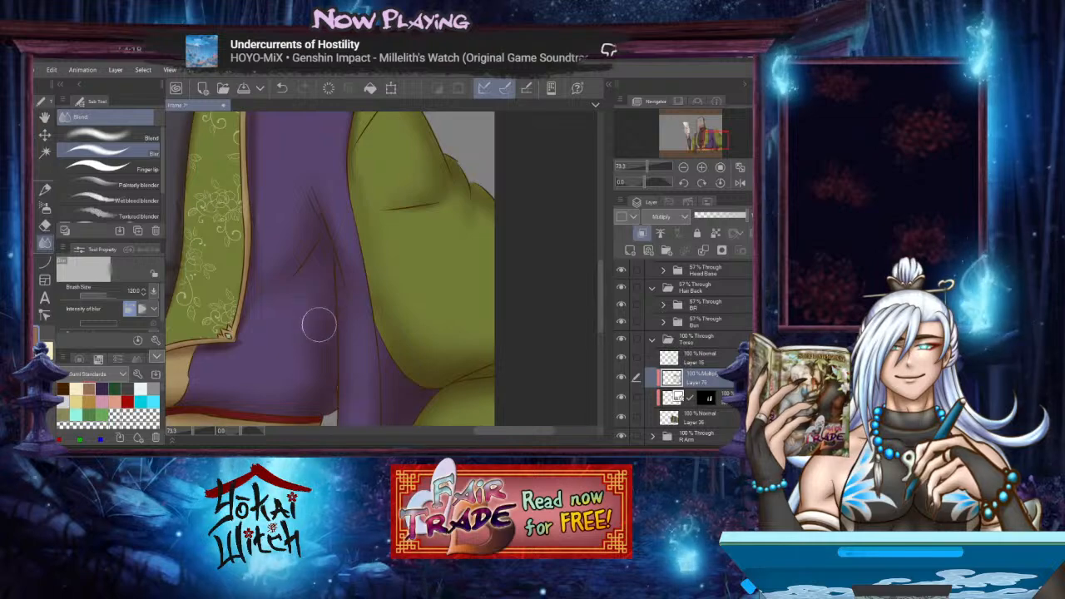
Blur the purple robe's shadow along the wider lapel's outer edge up to the shoulder, and soften the dark collar's shadows
drag(303, 323, 383, 318)
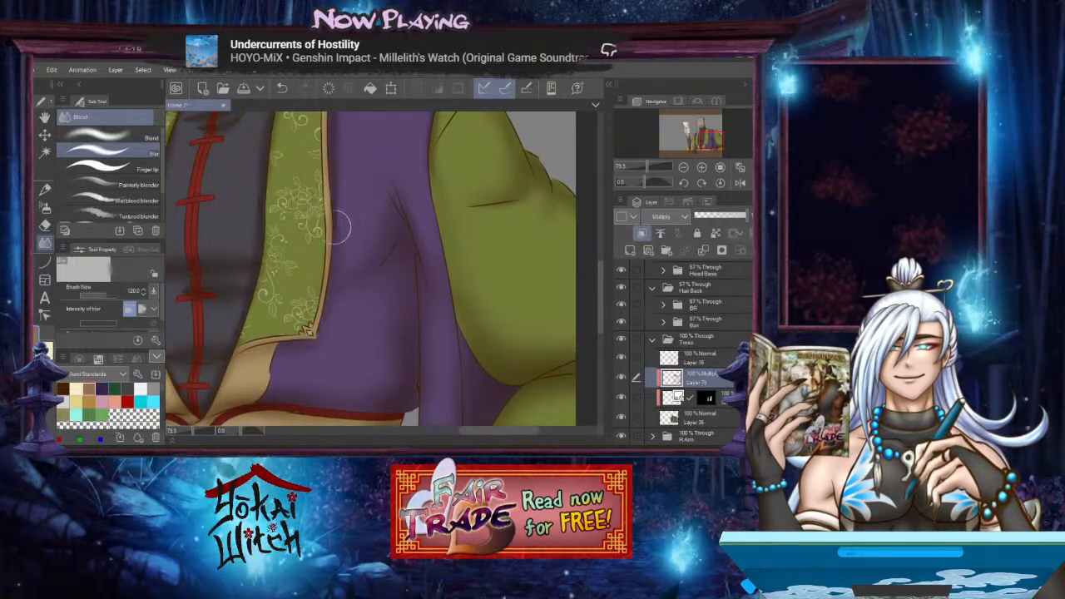
drag(337, 237, 324, 370)
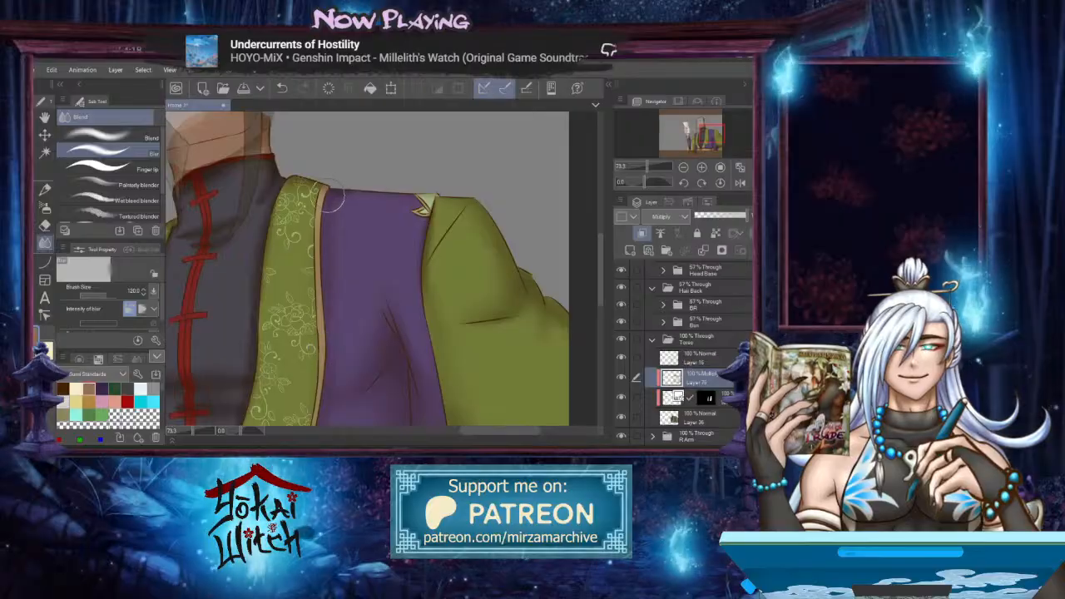
drag(332, 192, 411, 240)
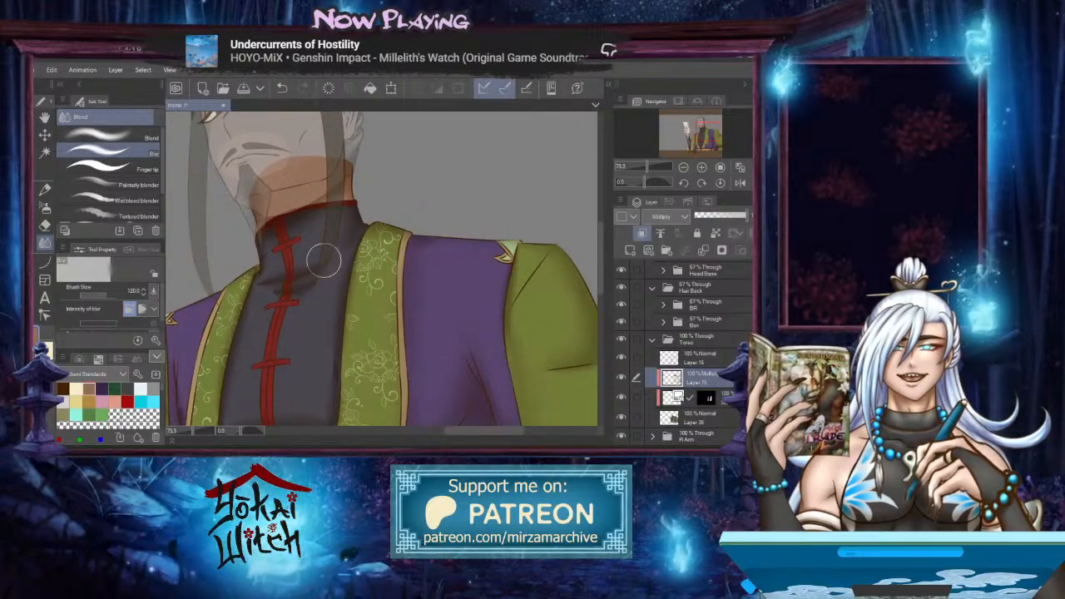
drag(338, 290, 320, 196)
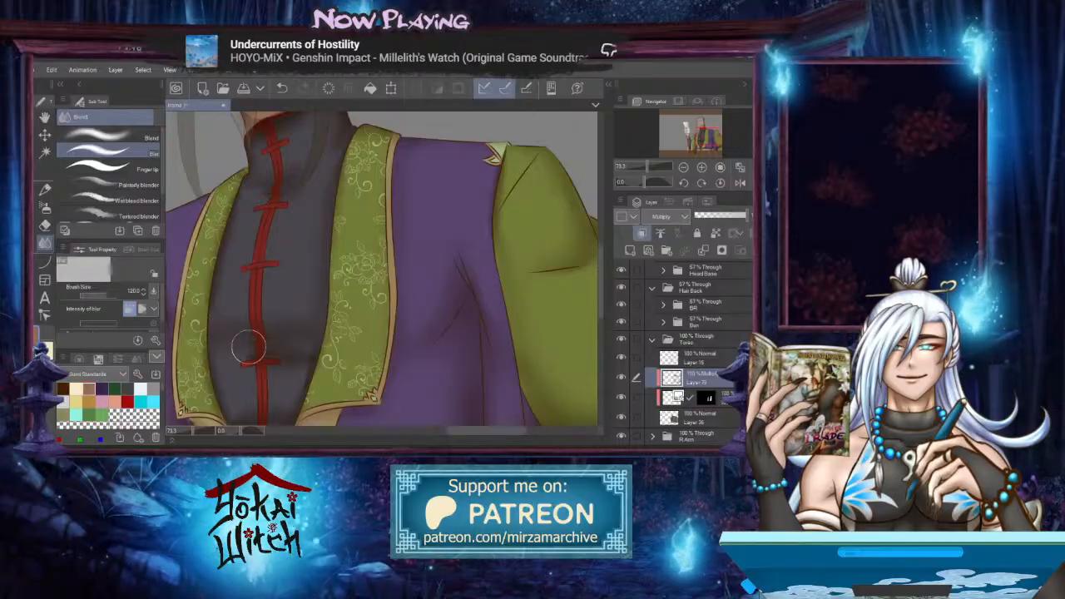
Blend the shadows on the lower dark shirt, around the beige cloth, at the collar's base and along the purple robe's vertical fold
drag(295, 359, 304, 329)
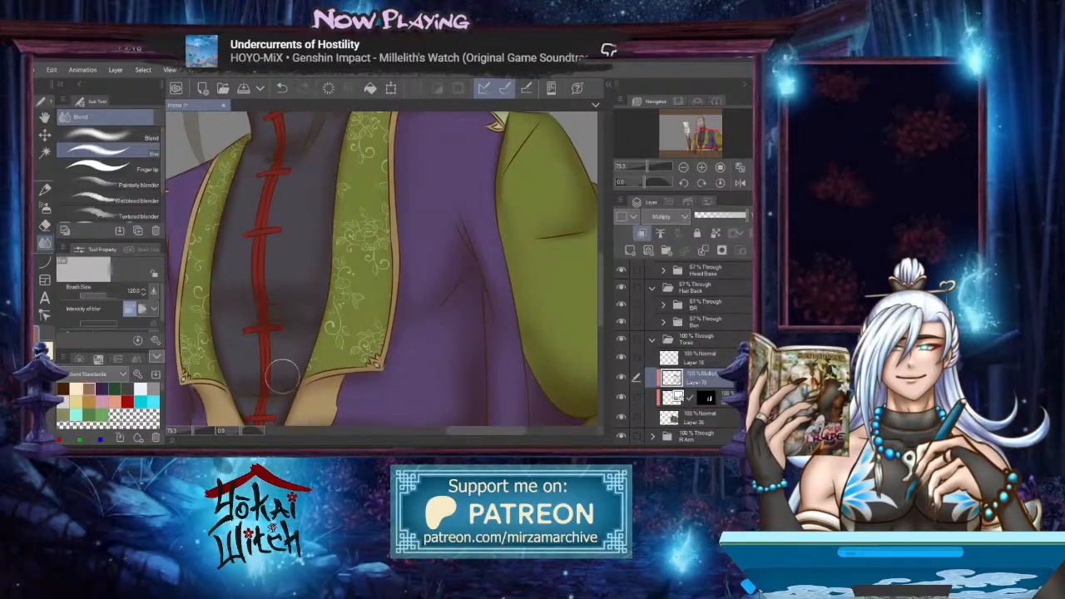
drag(298, 371, 306, 303)
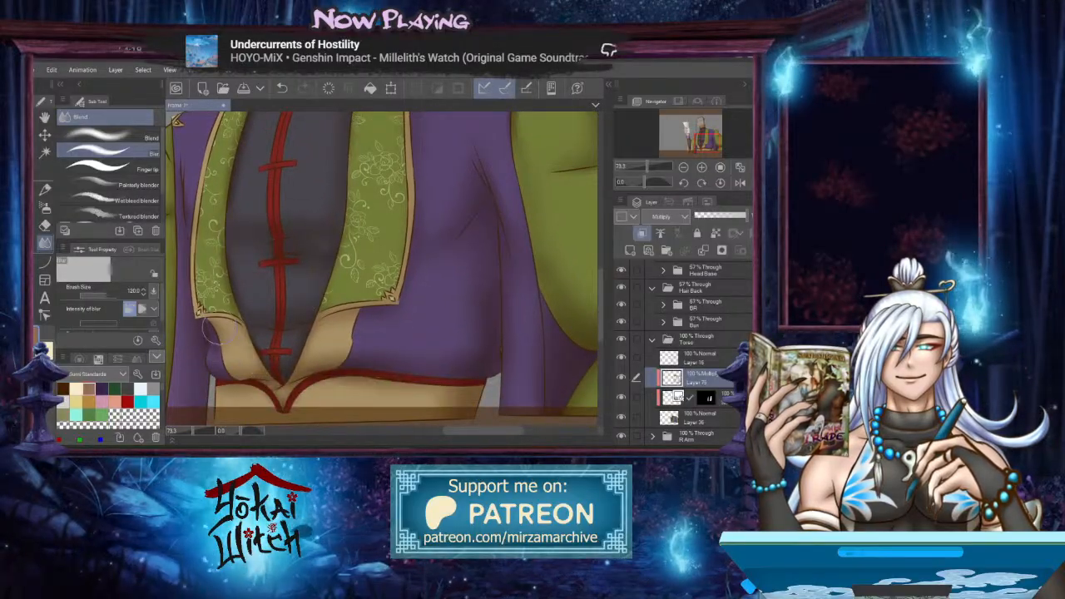
drag(212, 324, 278, 335)
drag(259, 298, 249, 414)
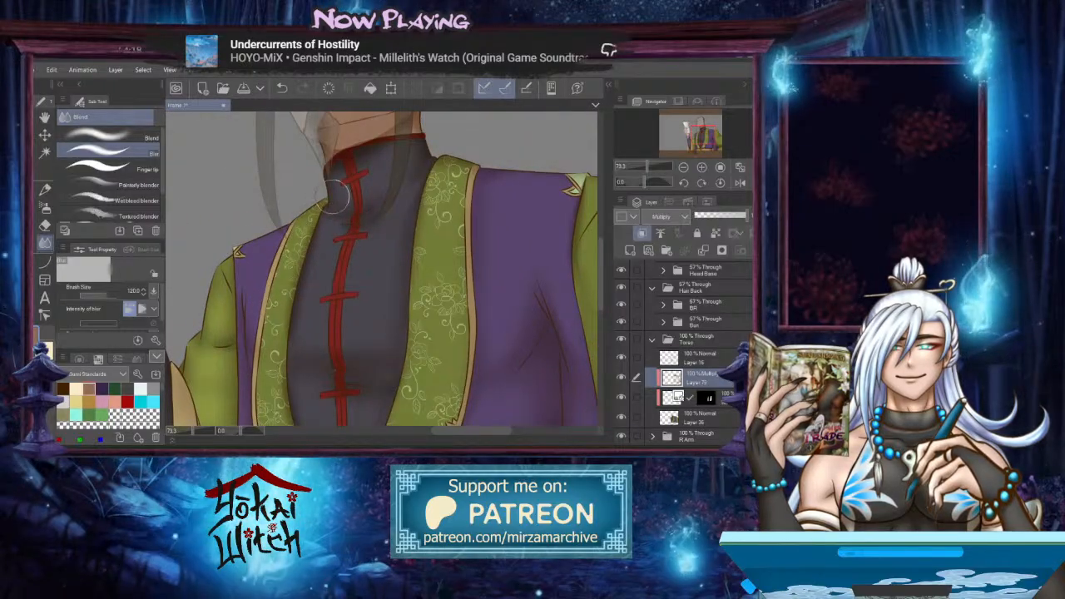
drag(327, 208, 311, 229)
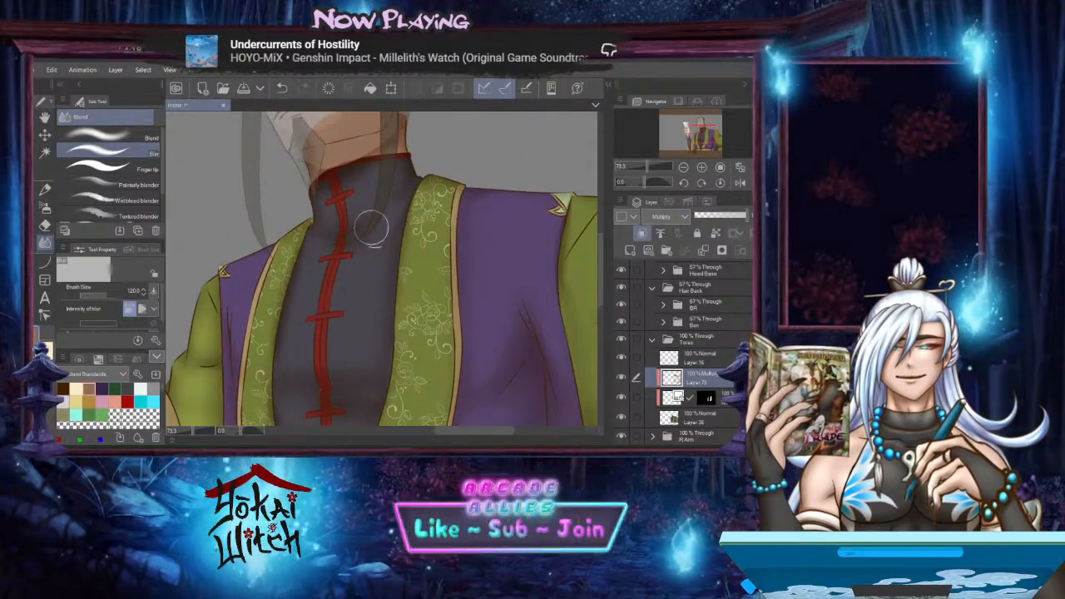
mouse_move(380, 272)
mouse_down()
mouse_move(357, 188)
mouse_move(314, 180)
mouse_up()
drag(364, 219, 342, 207)
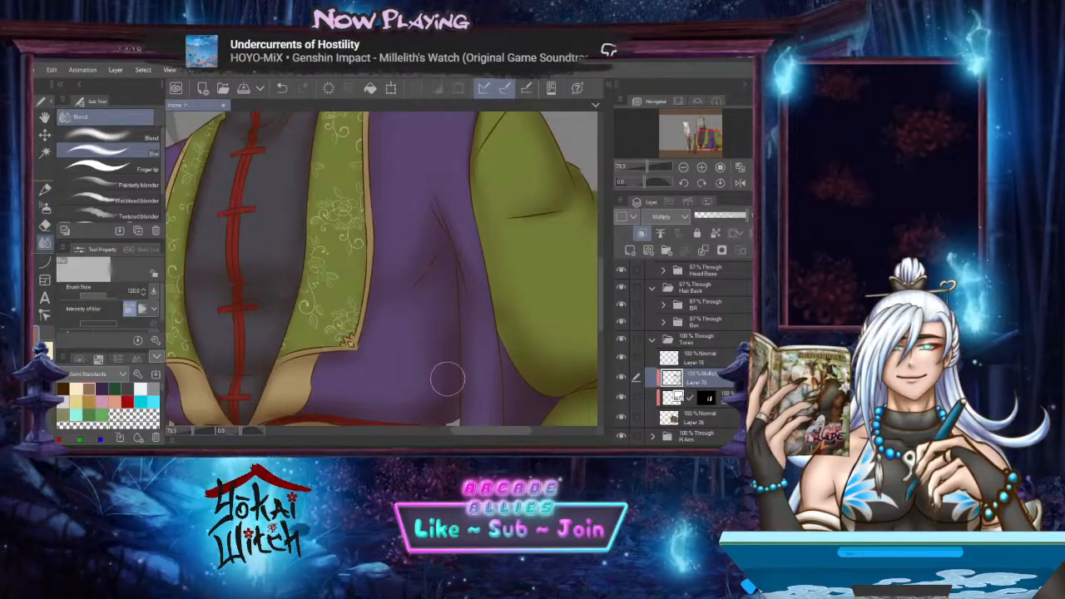
drag(448, 329, 433, 324)
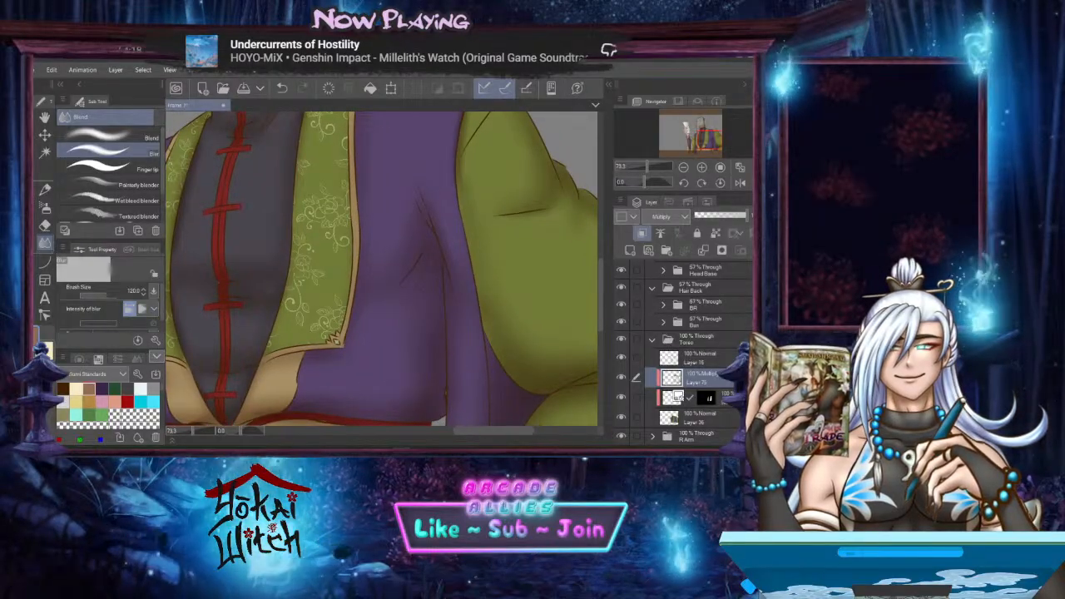
Select the Soft airbrush and add a new clipped layer in Overlay mode above the torso's Multiply shading layer
click(42, 205)
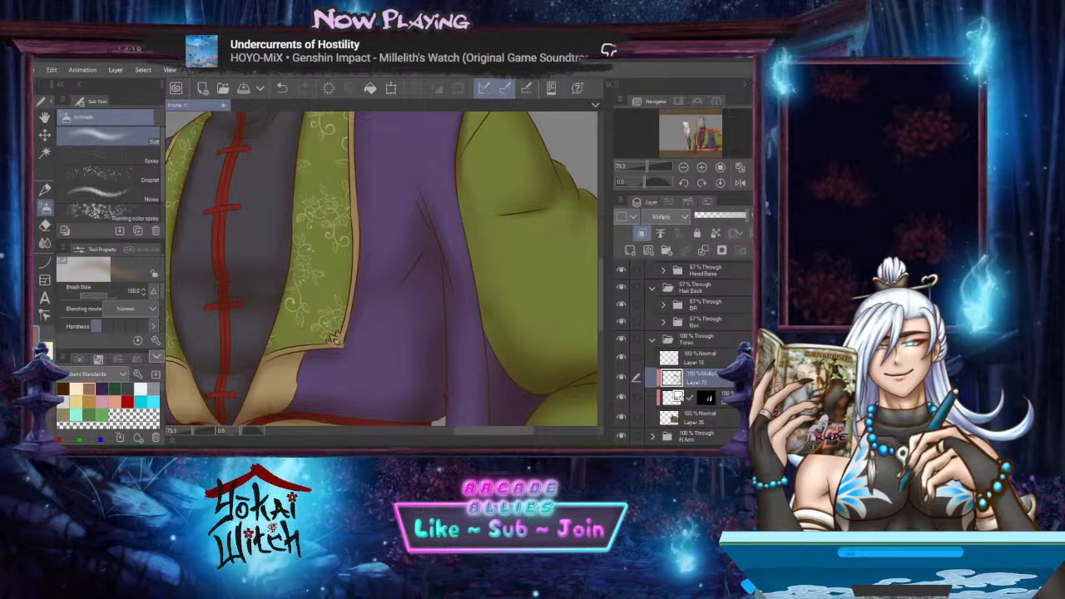
drag(302, 331, 283, 287)
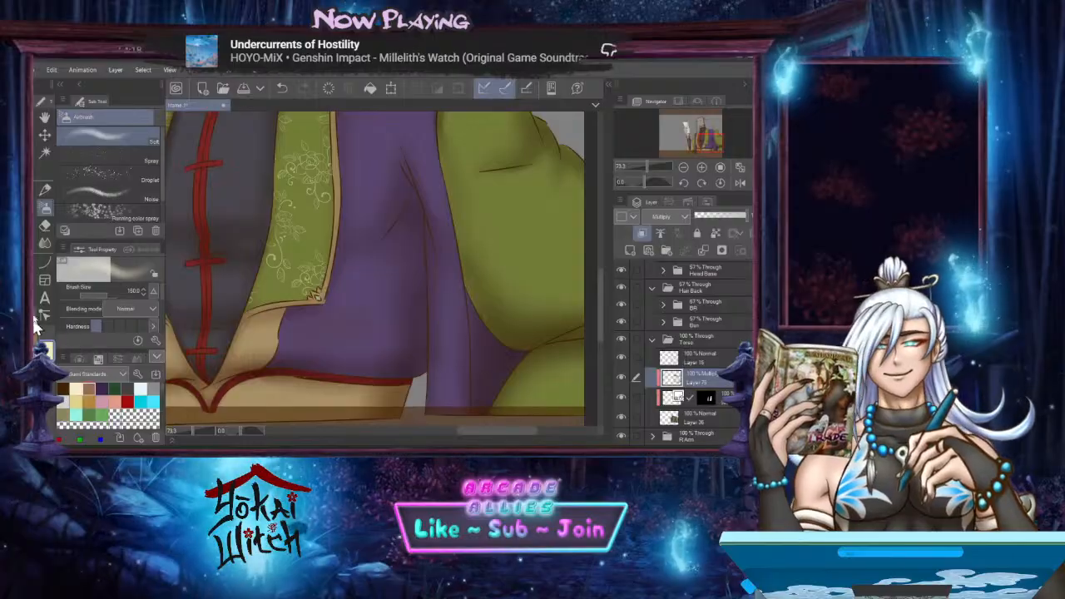
click(44, 242)
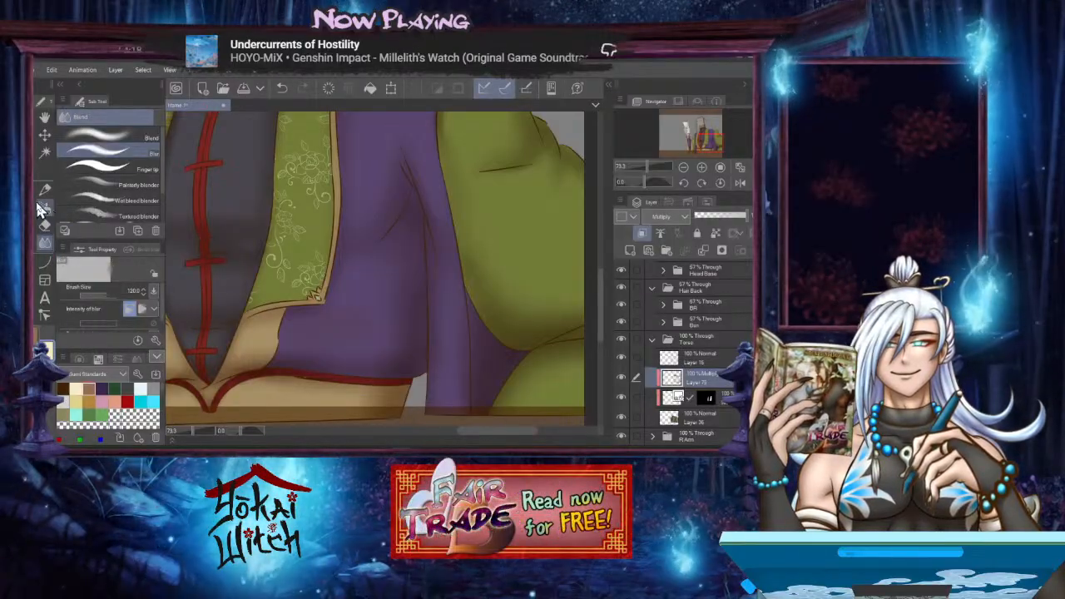
click(44, 208)
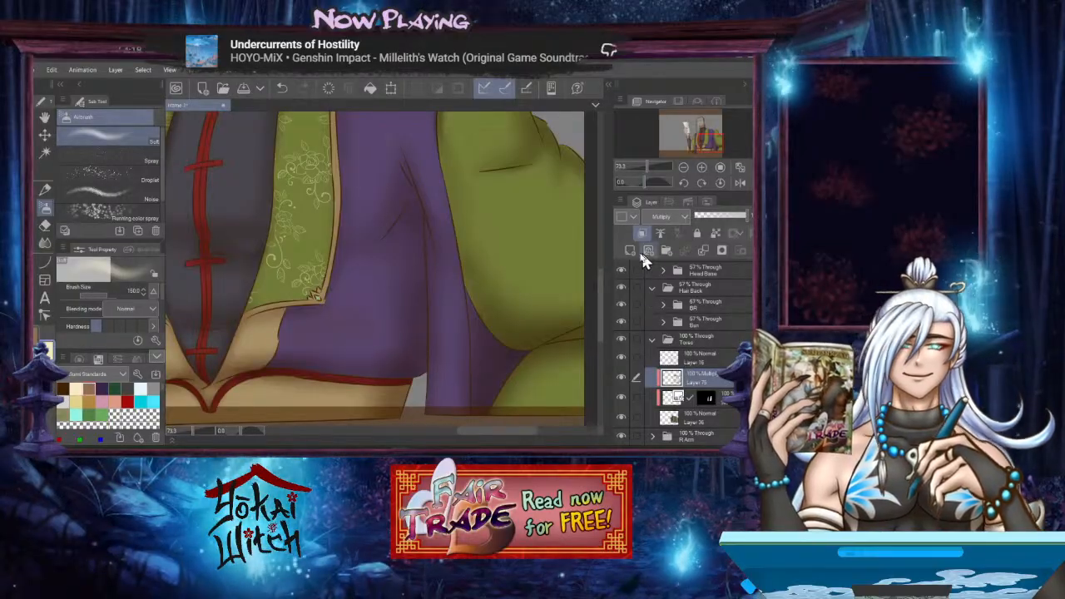
click(647, 252)
click(678, 218)
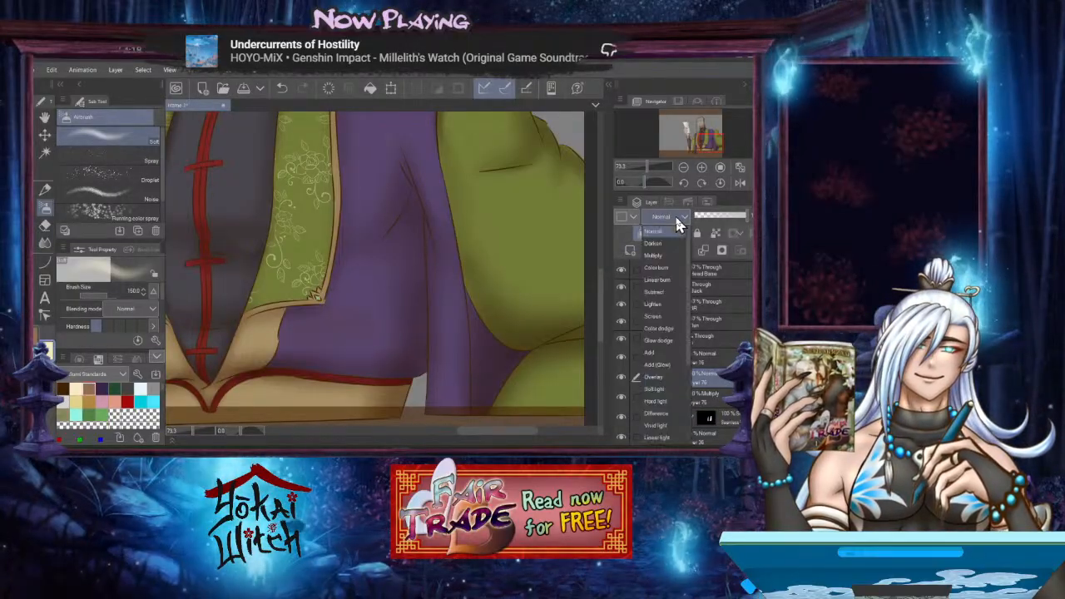
click(661, 381)
Airbrush soft highlights onto the purple robe beside the wider lapel and down the middle of that green lapel
drag(369, 341, 347, 429)
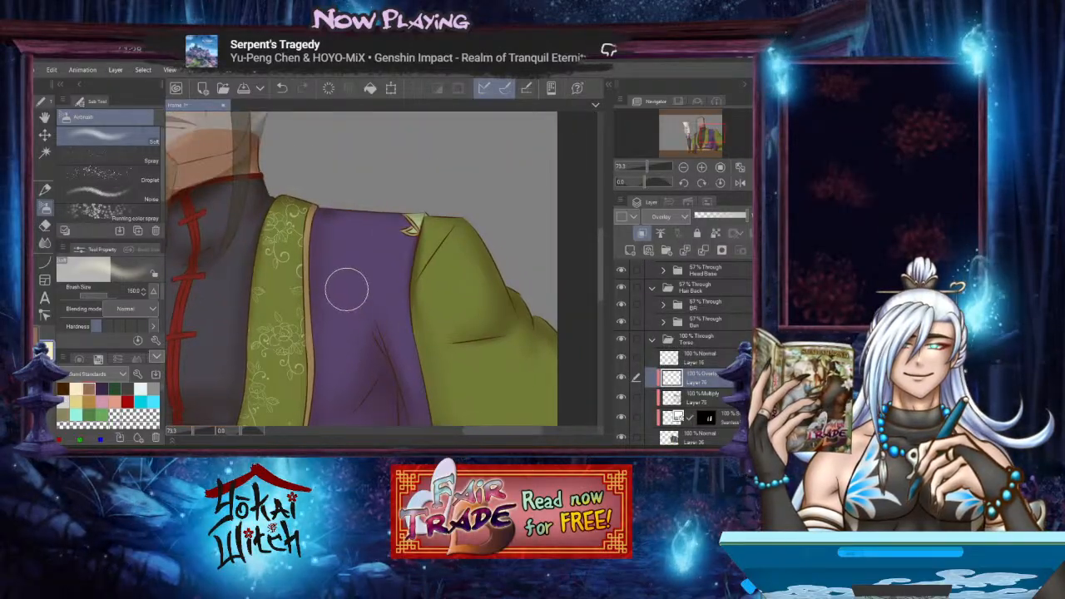
mouse_move(346, 288)
mouse_down()
mouse_move(360, 238)
mouse_move(364, 272)
mouse_move(427, 214)
mouse_up()
drag(360, 191, 341, 311)
mouse_move(214, 265)
mouse_down()
mouse_move(313, 224)
mouse_move(276, 233)
mouse_move(262, 205)
mouse_up()
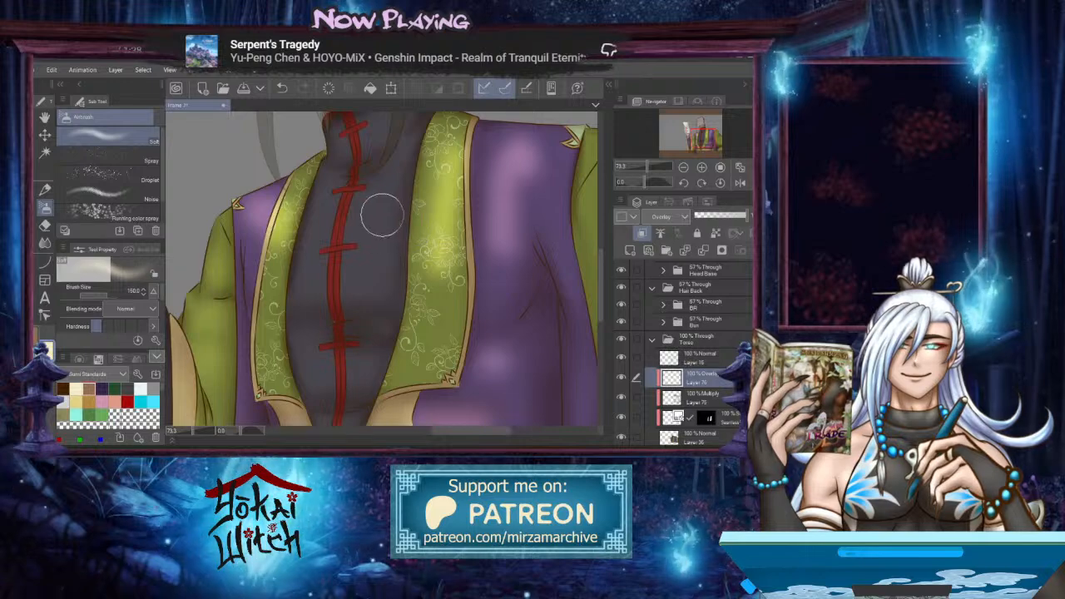
Airbrush soft highlights onto the dark shirt's chest and lower area, on both sides of the red fastenings
drag(382, 215, 386, 212)
drag(317, 229, 309, 238)
drag(331, 309, 302, 222)
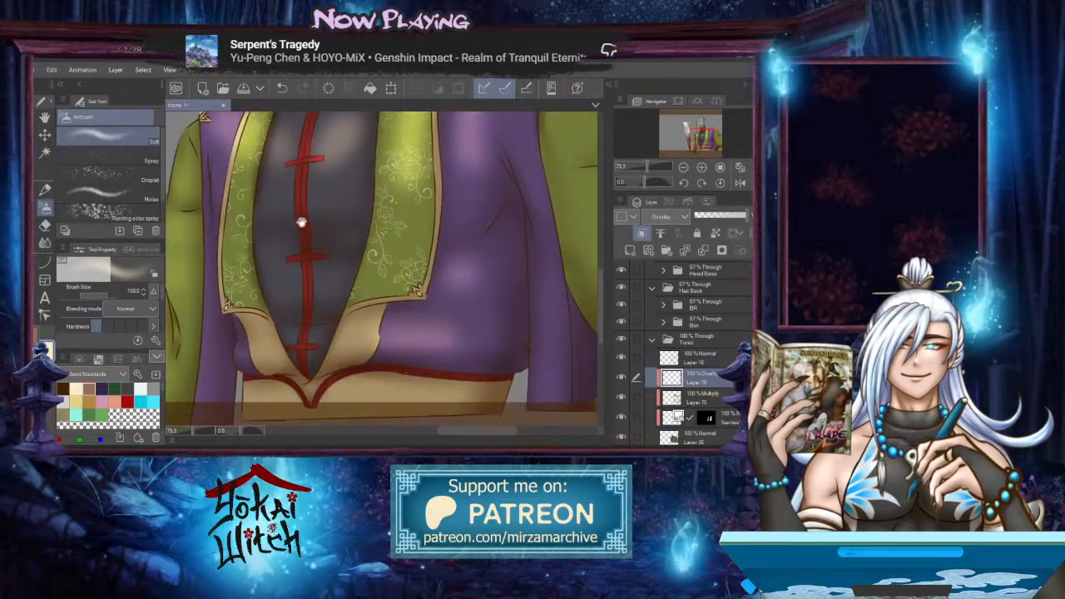
drag(287, 275, 312, 293)
drag(310, 297, 307, 279)
drag(300, 318, 263, 333)
Add soft airbrushed highlights to the beige cloth beneath the red trim
mouse_move(345, 325)
mouse_down()
mouse_move(364, 321)
mouse_move(385, 252)
mouse_up()
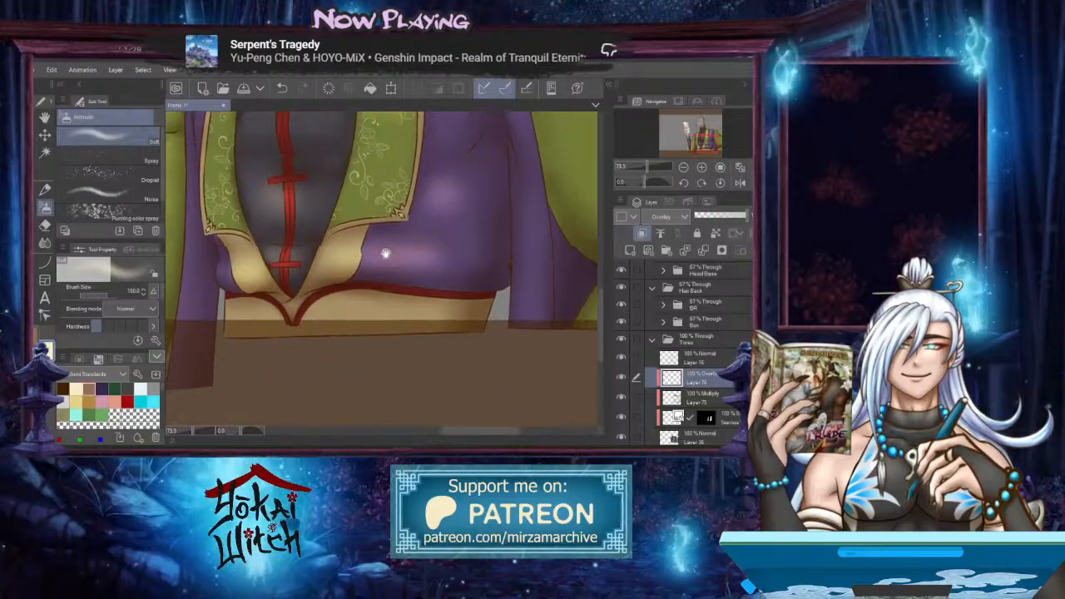
mouse_move(458, 261)
mouse_down()
mouse_move(411, 302)
mouse_move(428, 288)
mouse_up()
mouse_move(356, 342)
mouse_down()
mouse_move(316, 349)
mouse_move(342, 342)
mouse_move(352, 351)
mouse_up()
drag(285, 351, 226, 399)
Airbrush bright highlights onto the large green sleeve's upper arm, elbow and lower fold, and onto the purple robe strip beside it
drag(447, 259, 382, 328)
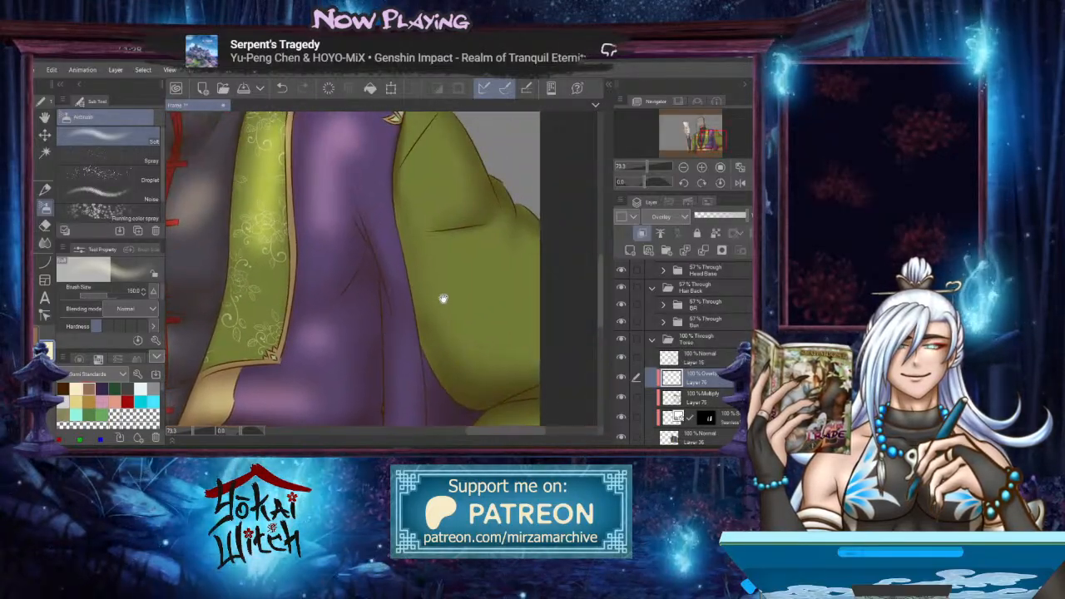
drag(441, 300, 418, 328)
mouse_move(422, 285)
mouse_down()
mouse_move(481, 270)
mouse_move(516, 297)
mouse_move(431, 342)
mouse_move(506, 351)
mouse_move(485, 344)
mouse_move(497, 320)
mouse_up()
mouse_move(437, 238)
mouse_down()
mouse_move(406, 205)
mouse_move(421, 211)
mouse_up()
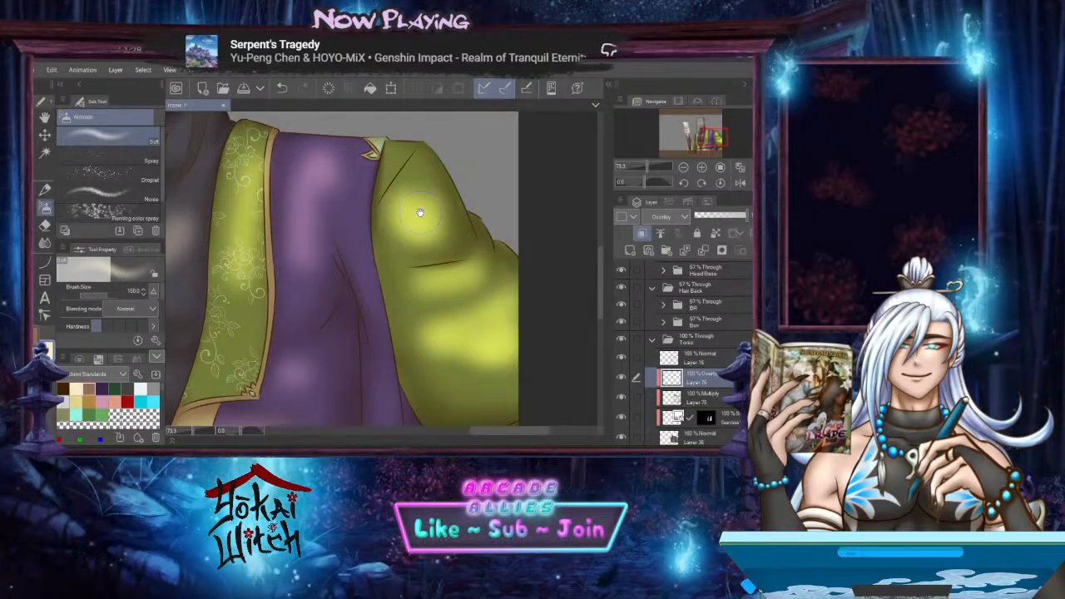
mouse_move(458, 290)
mouse_down()
mouse_move(394, 183)
mouse_move(395, 113)
mouse_move(423, 325)
mouse_move(414, 295)
mouse_up()
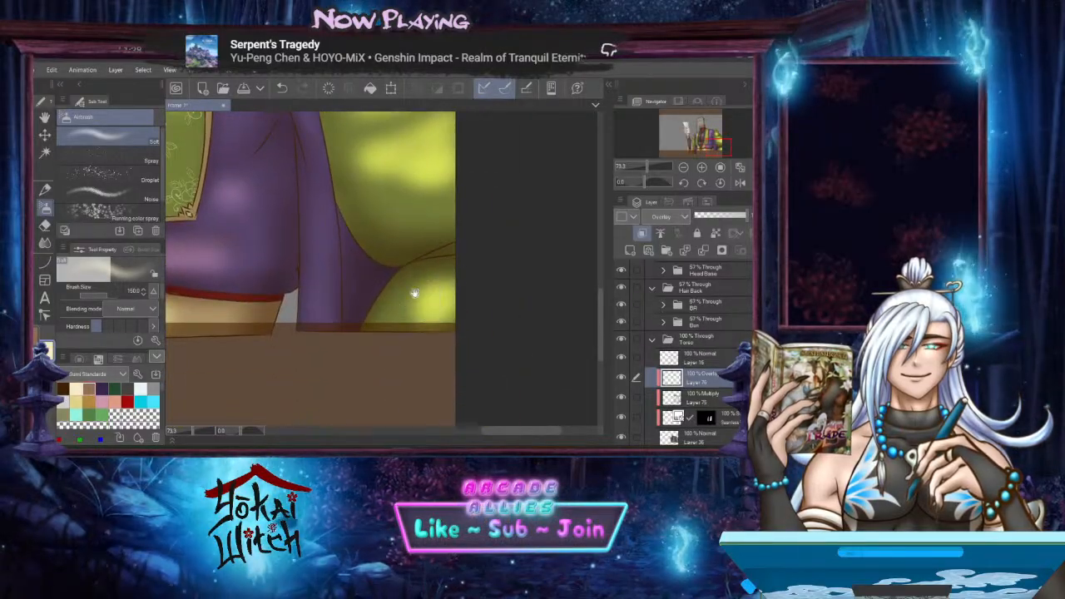
mouse_move(326, 275)
mouse_down()
mouse_move(359, 317)
mouse_move(358, 341)
mouse_up()
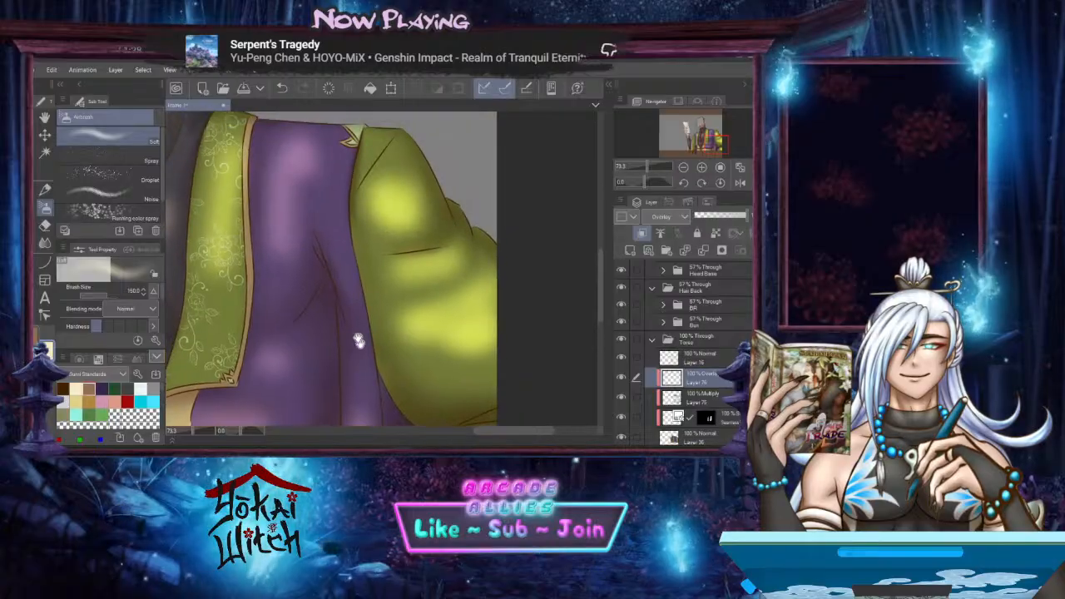
drag(348, 274, 345, 286)
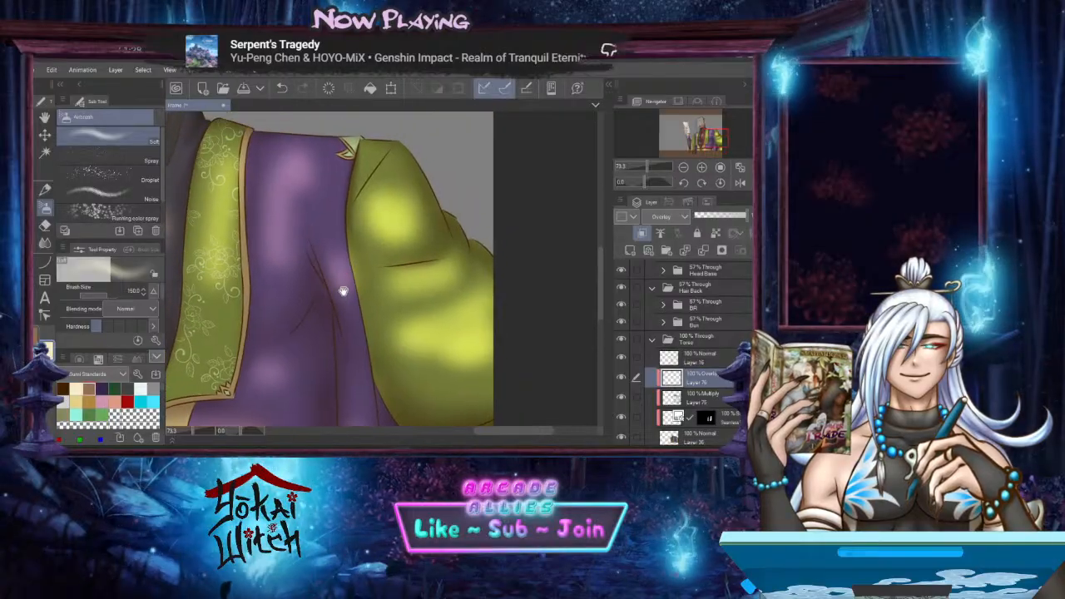
Enlarge the Blur brush and blend the highlights on the large green sleeve's upper arm and elbow into the cloth
click(45, 242)
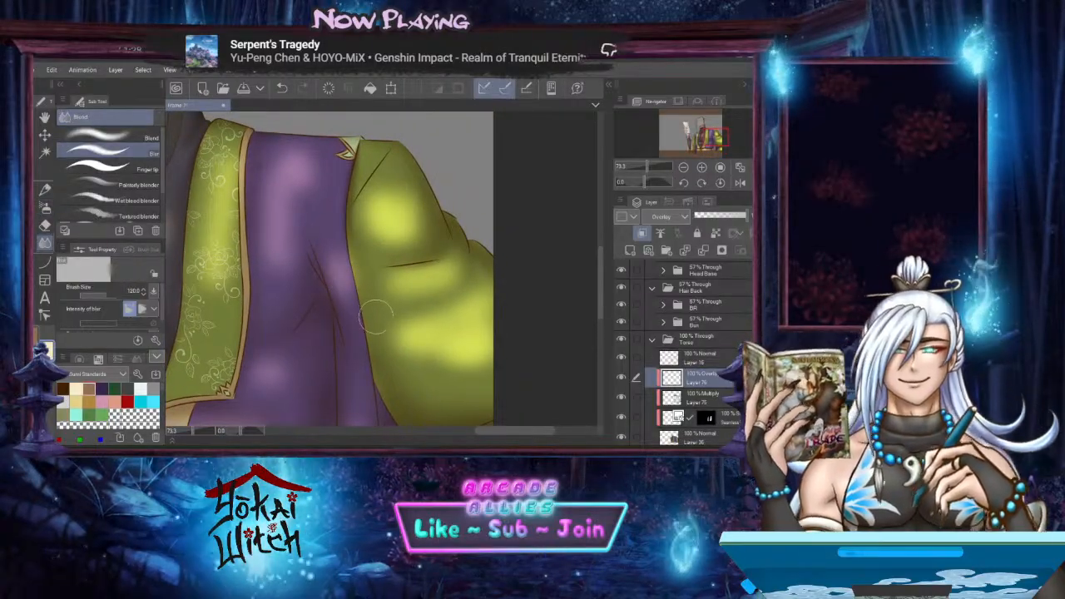
key(bracketright)
key(bracketright)
mouse_move(379, 224)
mouse_down()
mouse_move(389, 218)
mouse_move(381, 205)
mouse_move(420, 252)
mouse_move(455, 266)
mouse_up()
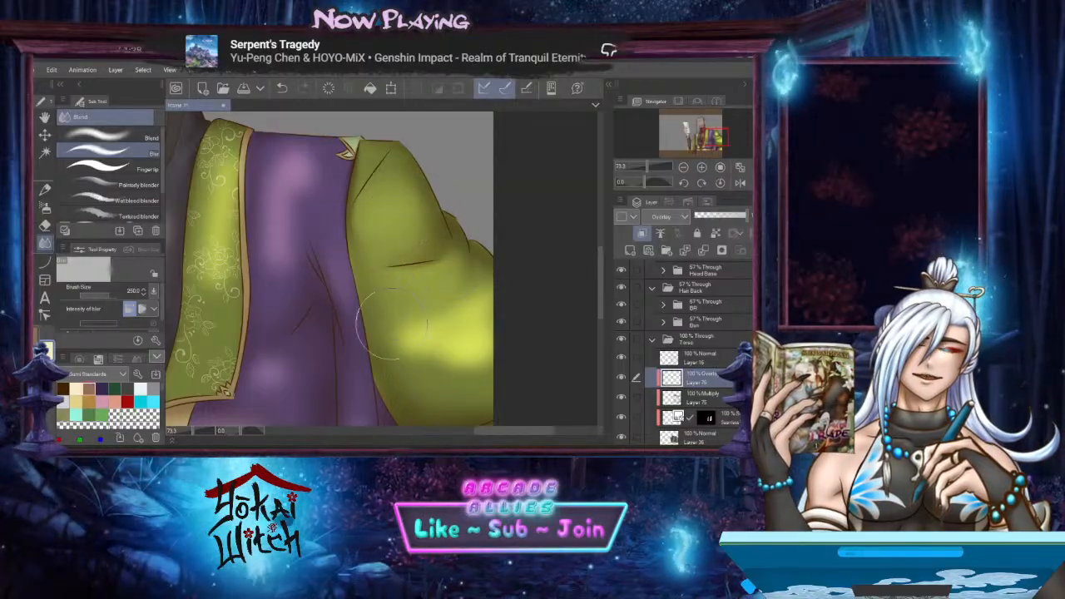
mouse_move(393, 322)
mouse_down()
mouse_move(520, 315)
mouse_move(438, 334)
mouse_move(476, 343)
mouse_move(474, 363)
mouse_move(424, 376)
mouse_move(471, 377)
mouse_up()
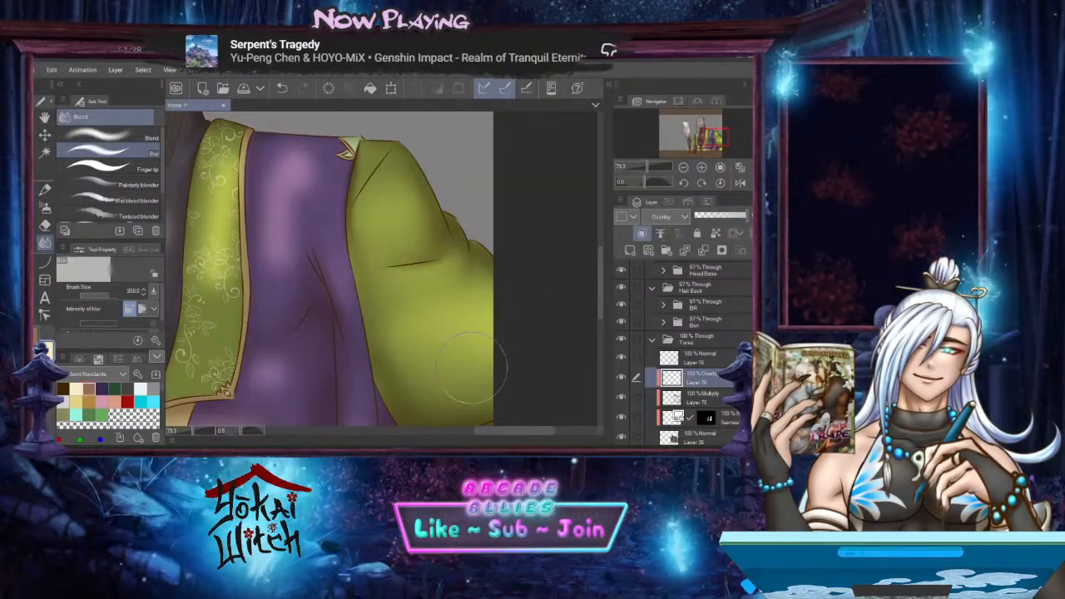
drag(368, 339, 466, 352)
Blend the highlights on the purple robe's chest, lower panel and hanging strip with the enlarged Blur brush
drag(373, 263, 397, 155)
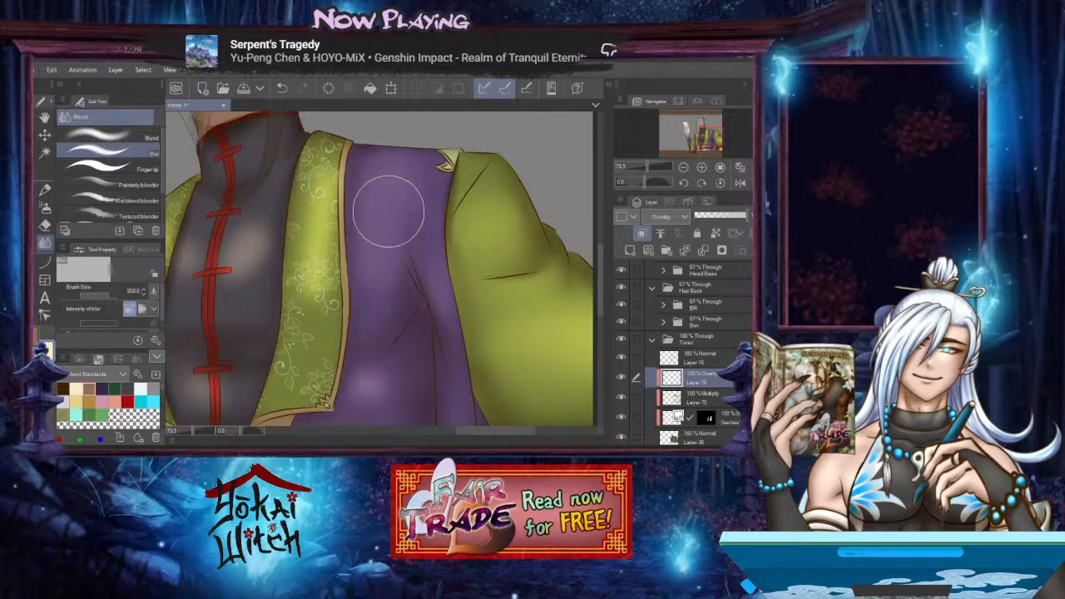
drag(394, 273, 390, 170)
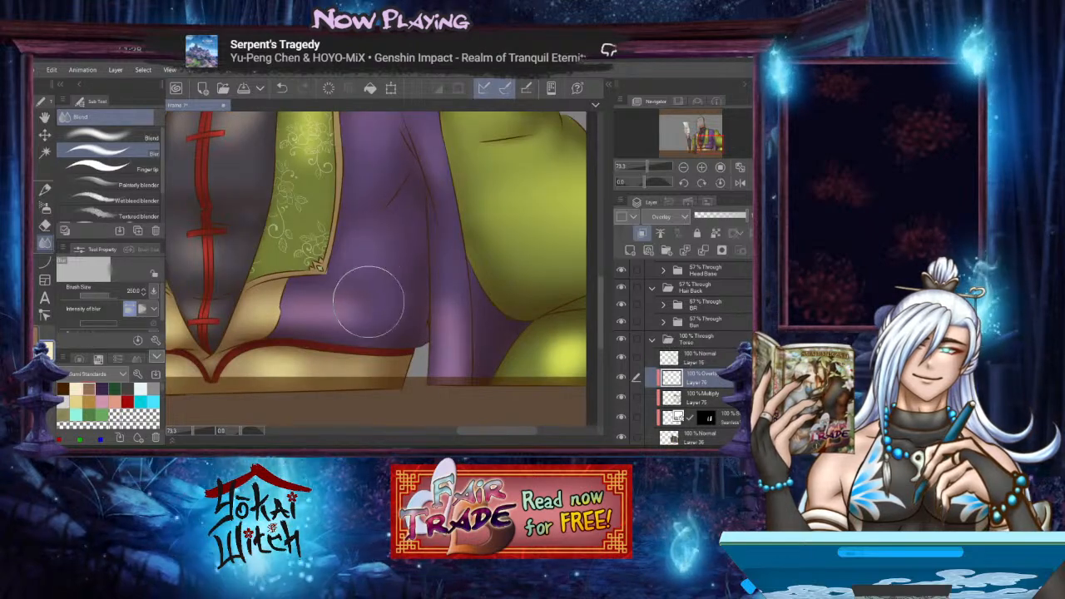
drag(423, 317, 389, 298)
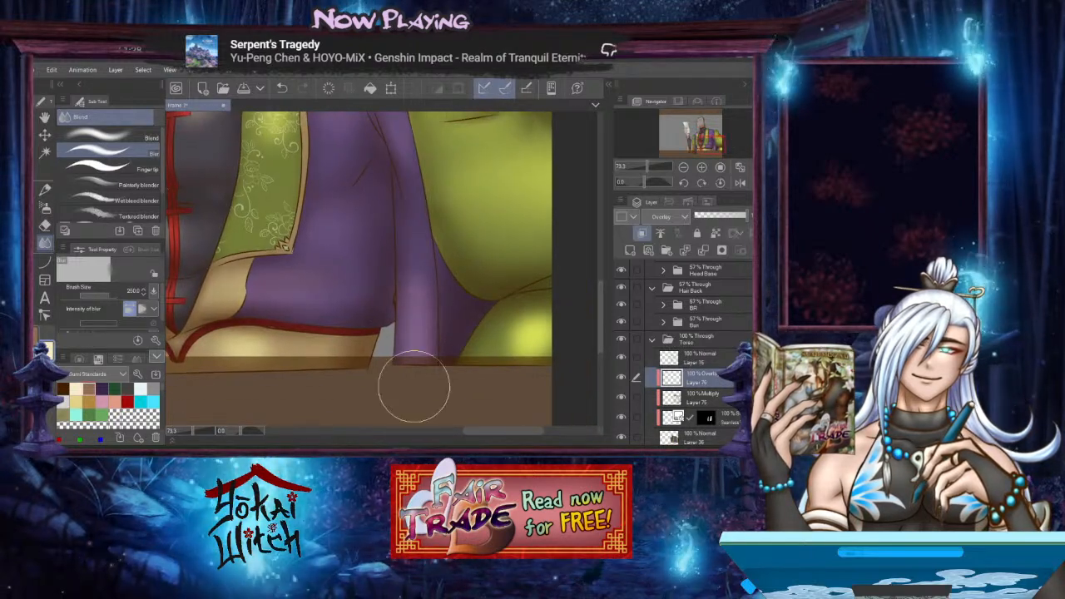
Blend the highlight on the lower fold of the large green sleeve into the cloth with the Blur brush
drag(552, 316, 471, 308)
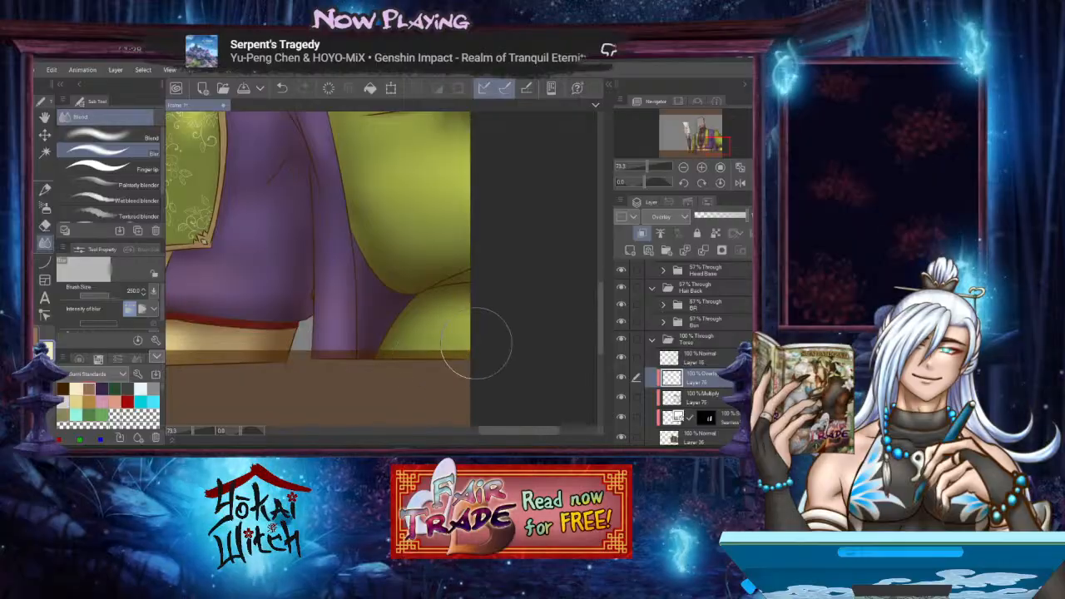
drag(364, 331, 506, 347)
drag(386, 376, 476, 342)
drag(383, 353, 451, 376)
drag(358, 318, 333, 400)
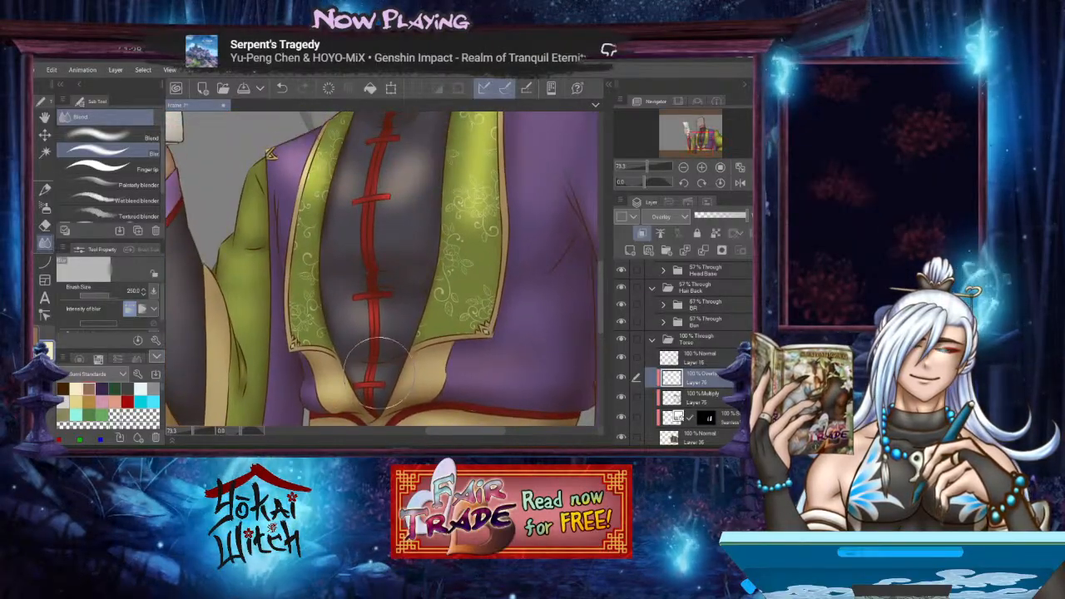
Blur the highlights on the dark shirt's chest and lower point and along the narrow green lapel
drag(382, 321, 367, 379)
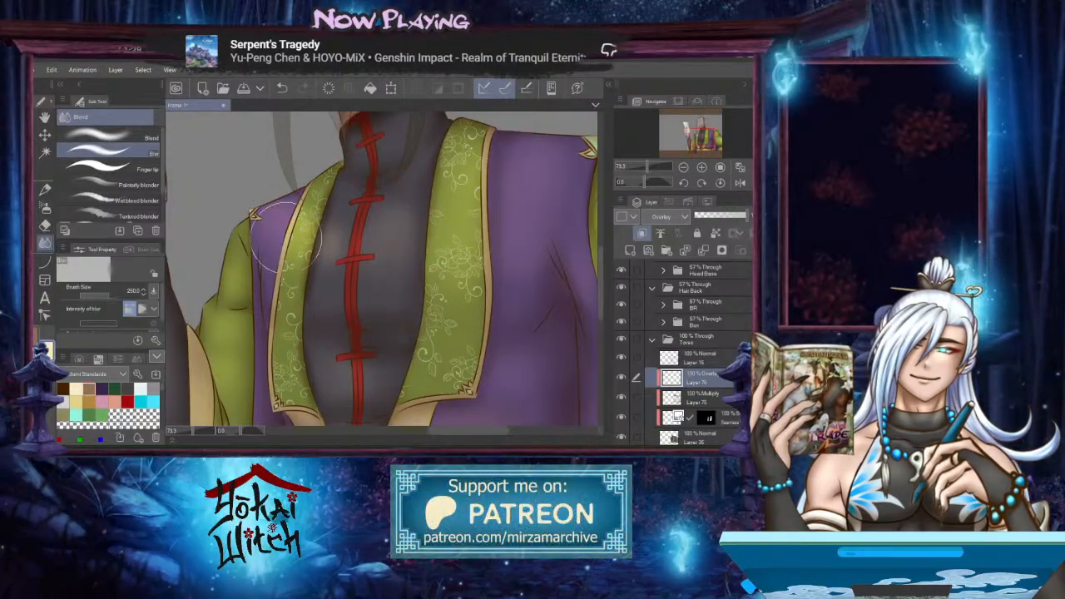
drag(333, 258, 286, 341)
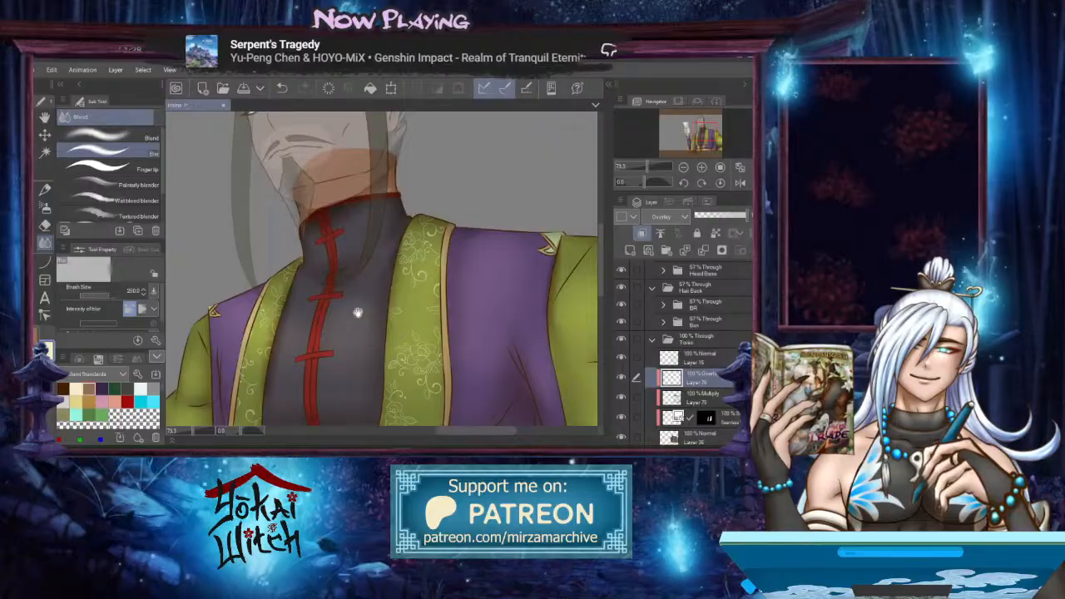
drag(352, 308, 391, 264)
scroll(340, 310, up, 3)
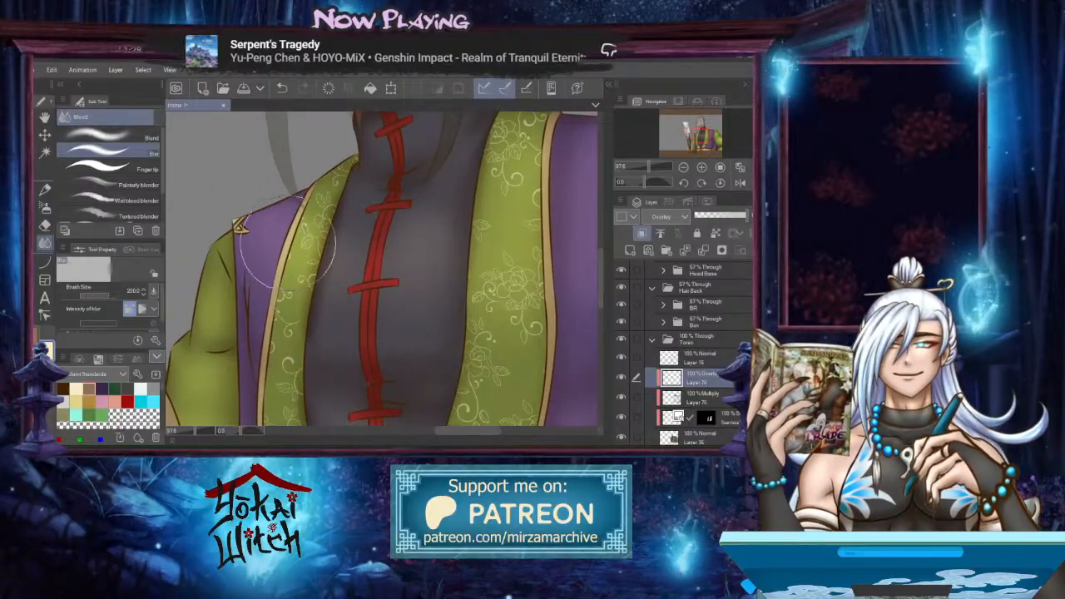
Add a soft highlight curve to the dark collar beside the red closure and blend it with the Blur brush
click(45, 262)
drag(406, 179, 373, 275)
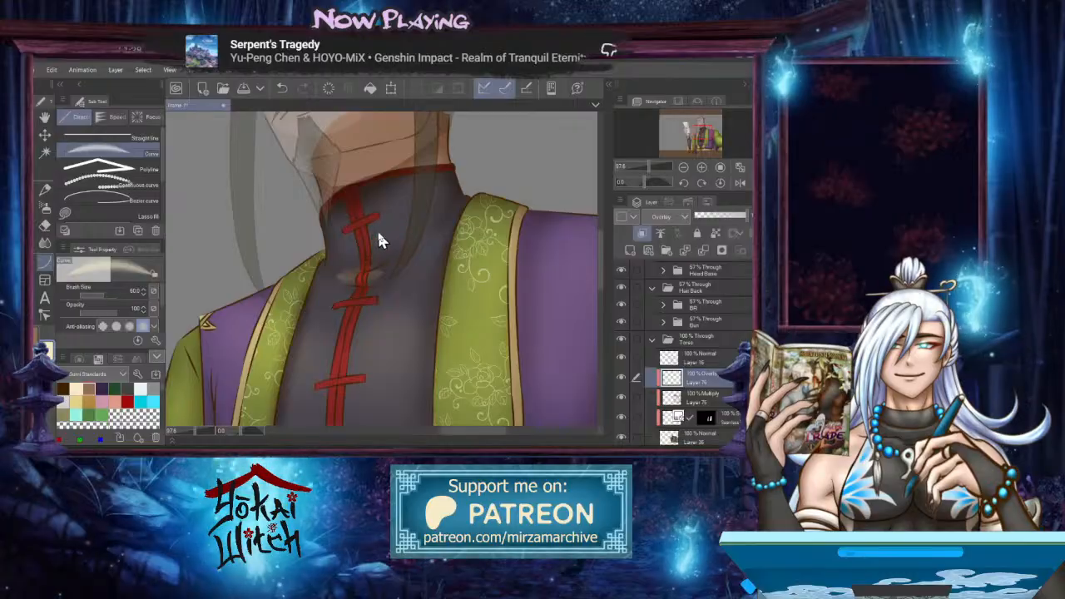
drag(383, 222, 392, 201)
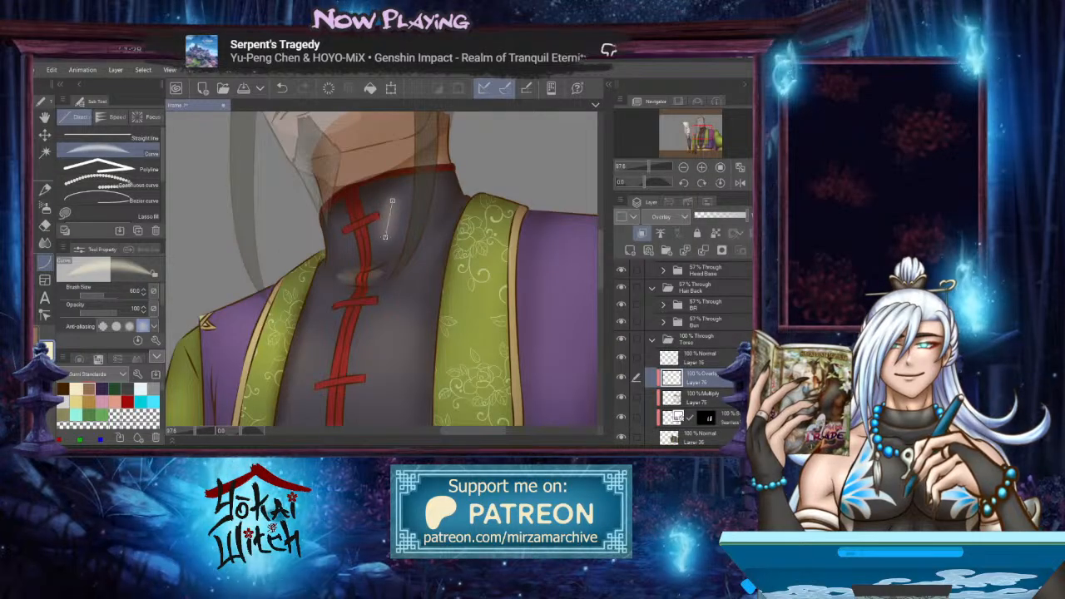
click(45, 243)
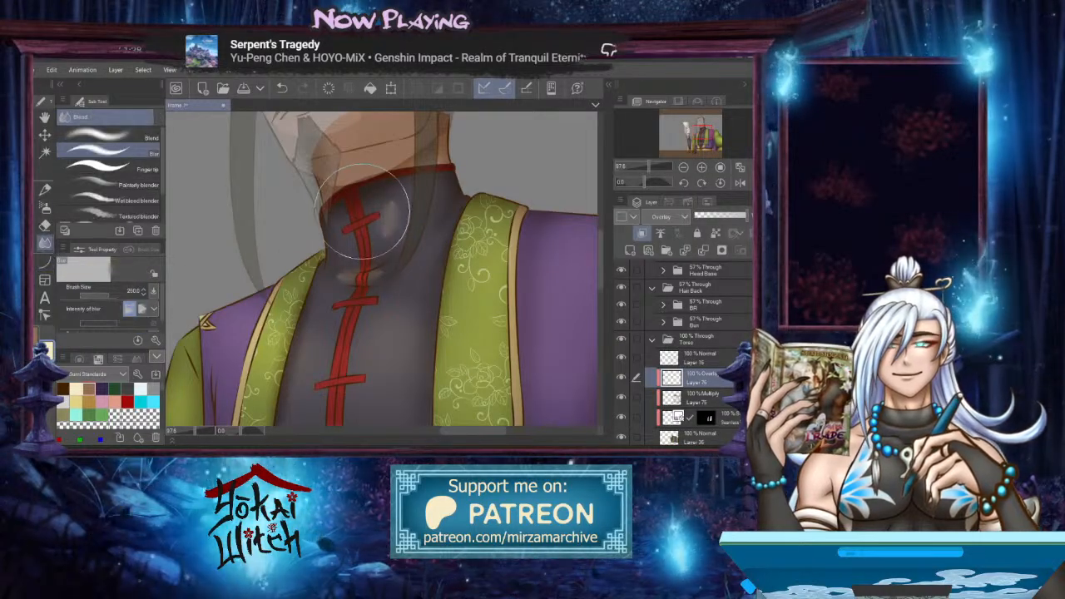
mouse_move(366, 224)
mouse_down()
mouse_move(359, 250)
mouse_move(398, 220)
mouse_move(373, 265)
mouse_move(339, 272)
mouse_move(353, 285)
mouse_move(328, 277)
mouse_move(422, 266)
mouse_up()
Soften the highlights on the dark shirt's midsection and on the narrow green lapel beside the purple shoulder
scroll(434, 283, down, 3)
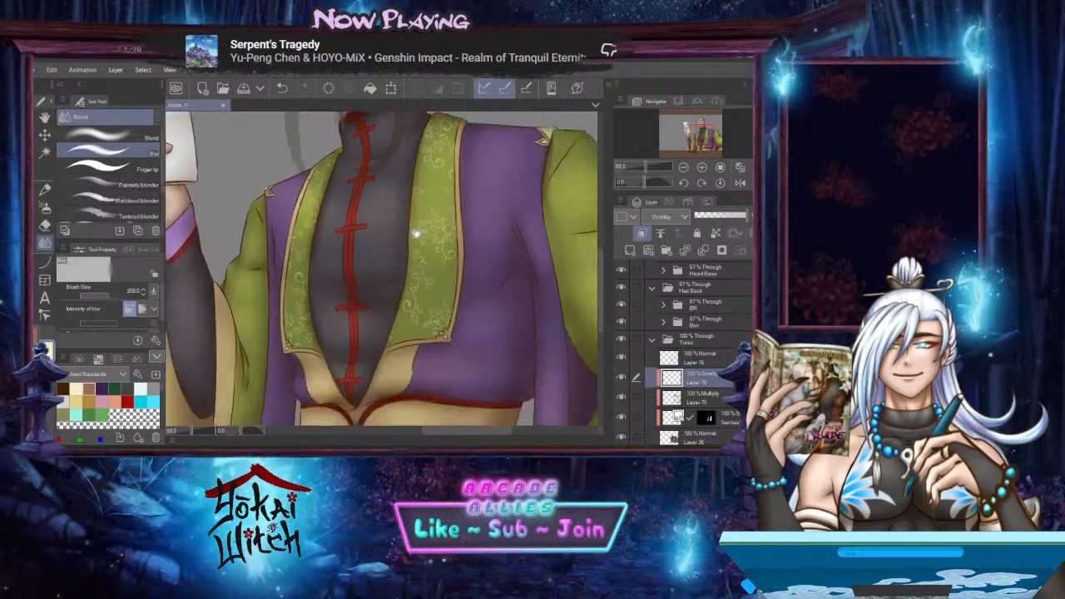
scroll(409, 273, up, 1)
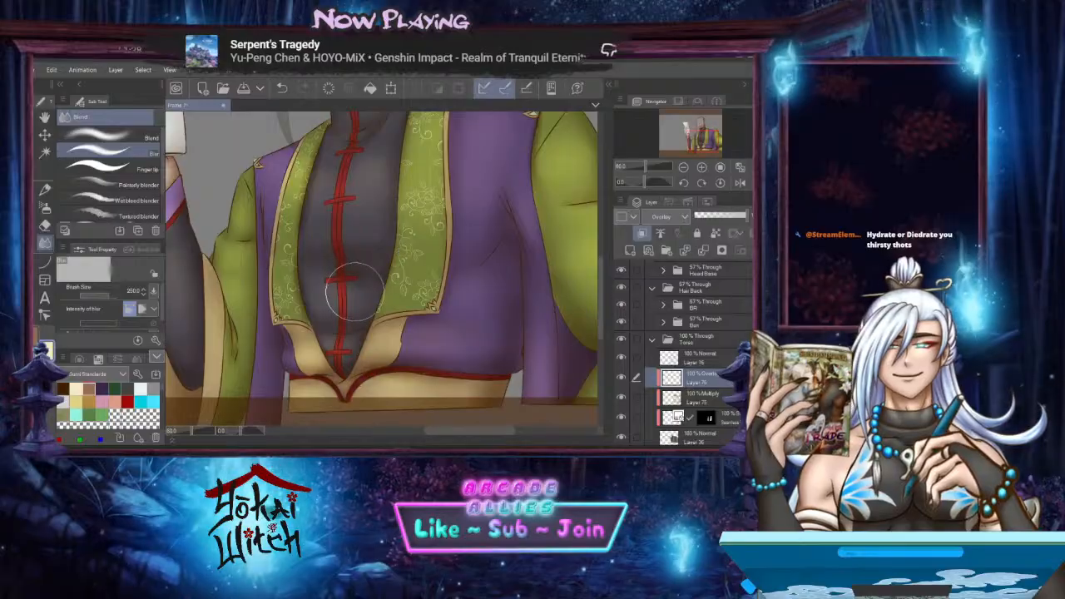
scroll(355, 285, up, 2)
mouse_move(356, 286)
mouse_down()
mouse_move(385, 268)
mouse_move(297, 233)
mouse_up()
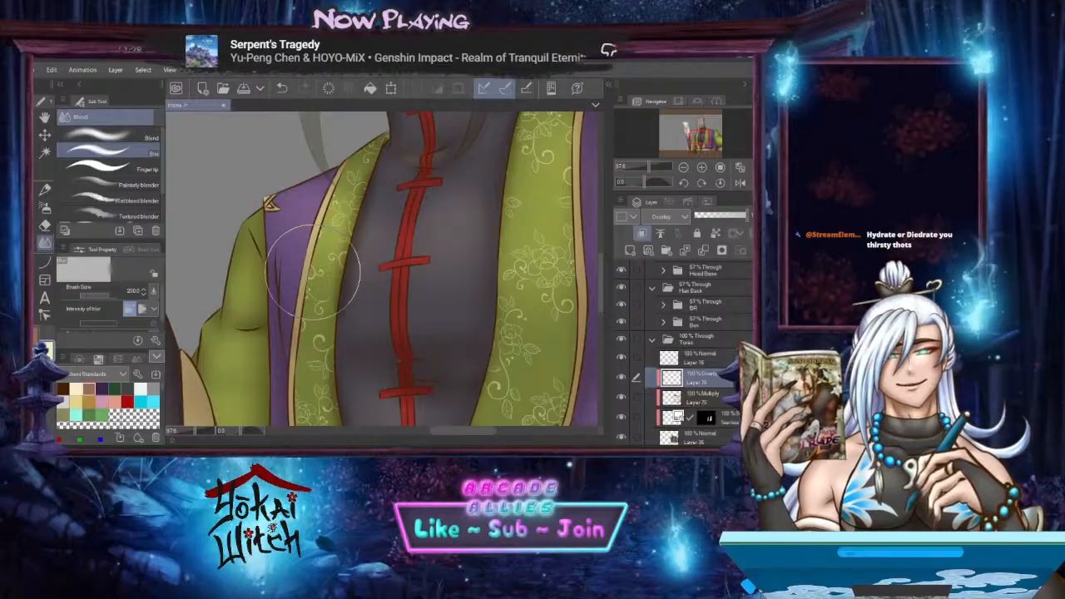
mouse_move(314, 268)
mouse_down()
mouse_move(287, 242)
mouse_move(331, 280)
mouse_move(347, 247)
mouse_up()
Blur the highlights on the purple robe's hanging strip and shoulder and on the beige cloth below the narrow lapel
scroll(341, 250, down, 5)
drag(448, 297, 328, 297)
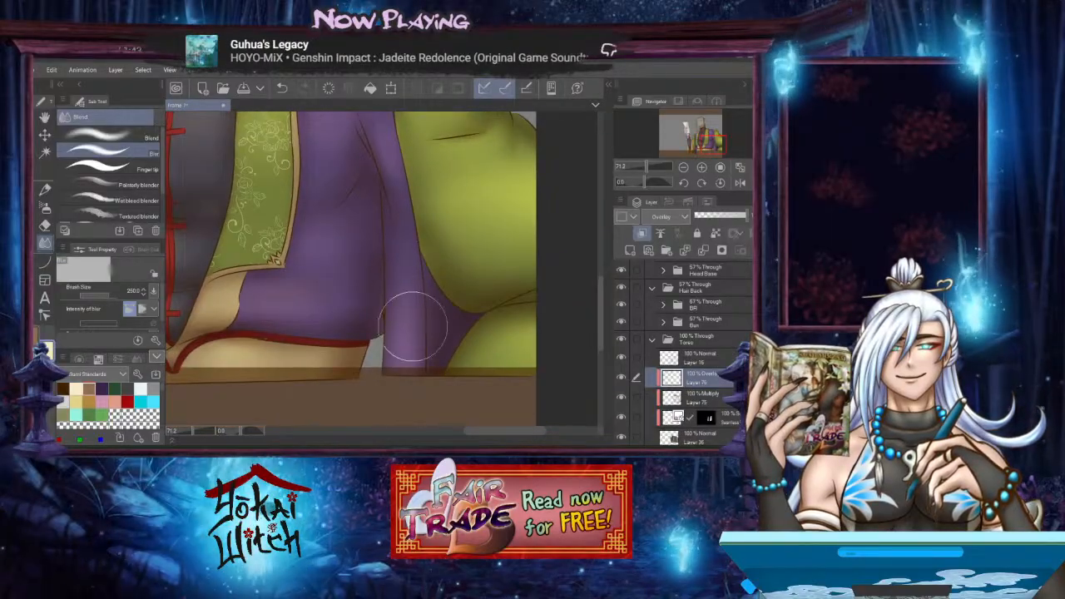
drag(408, 352, 439, 310)
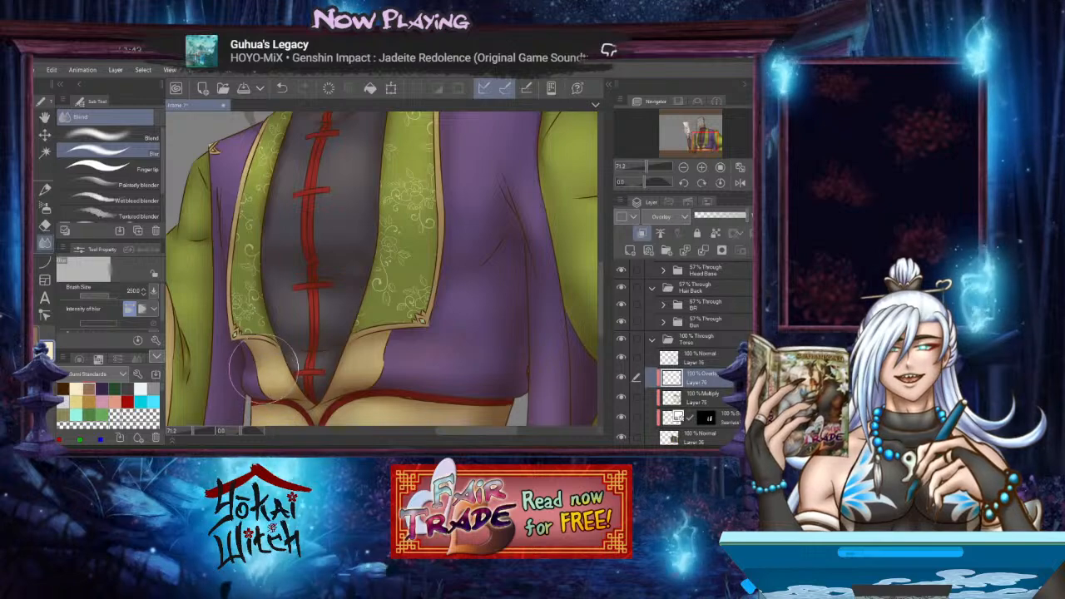
drag(283, 329, 282, 366)
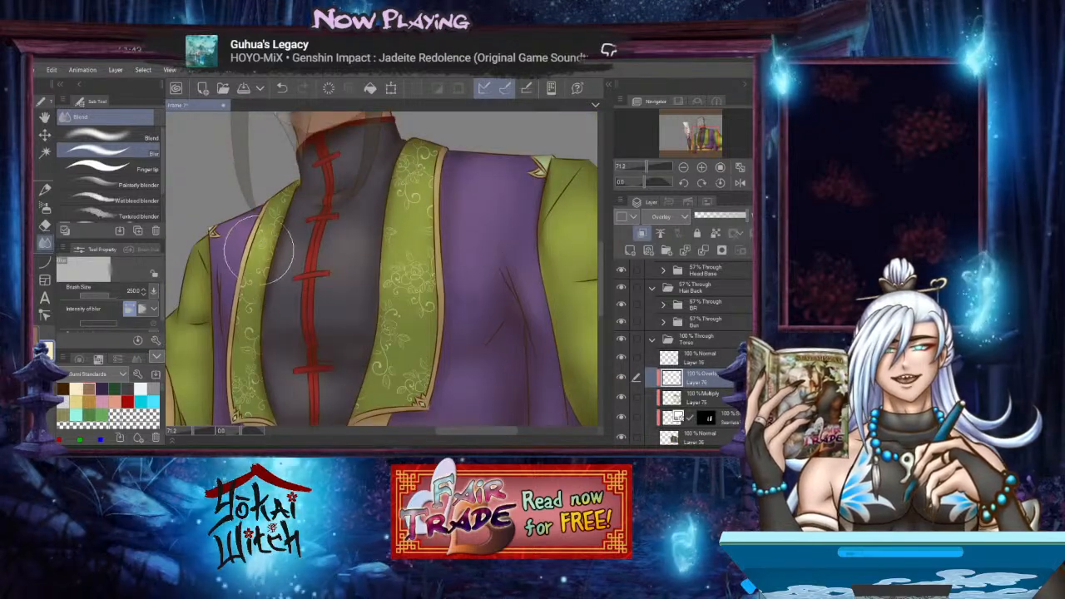
drag(285, 281, 429, 276)
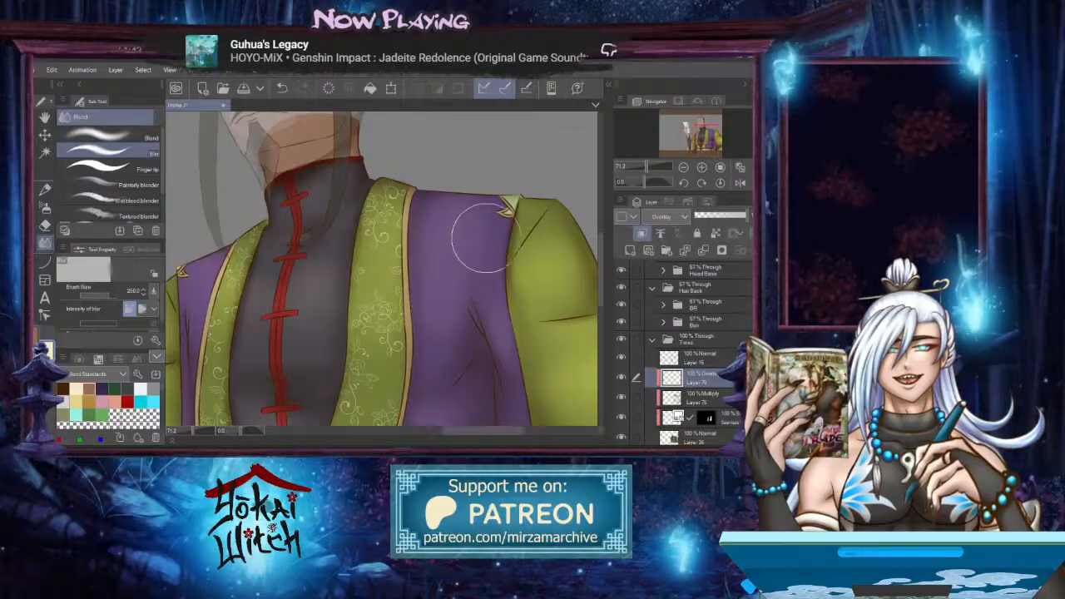
drag(490, 232, 493, 217)
Smooth the remaining highlights on the dark shirt and around the lower corner of the wide green lapel
drag(365, 256, 435, 232)
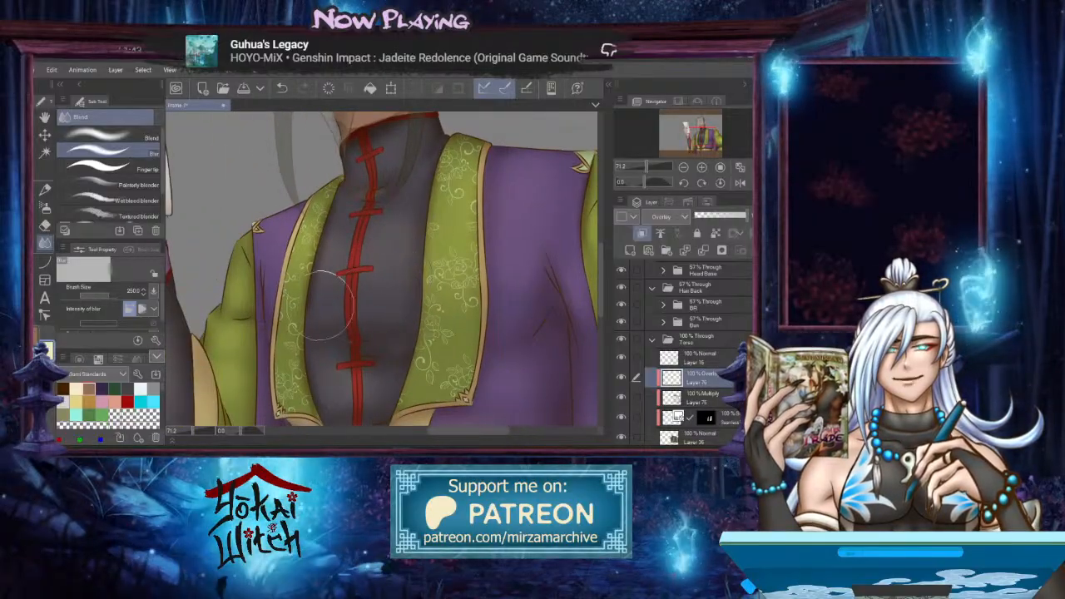
mouse_move(361, 269)
mouse_down()
mouse_move(305, 207)
mouse_move(340, 226)
mouse_up()
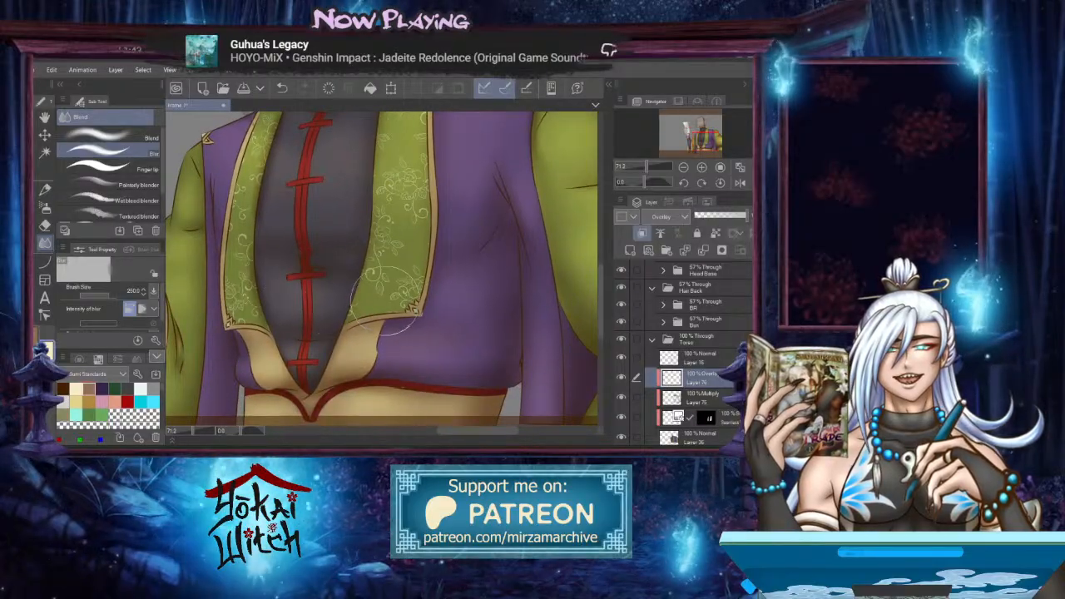
mouse_move(416, 321)
mouse_down()
mouse_move(392, 313)
mouse_move(338, 352)
mouse_up()
drag(408, 317, 432, 329)
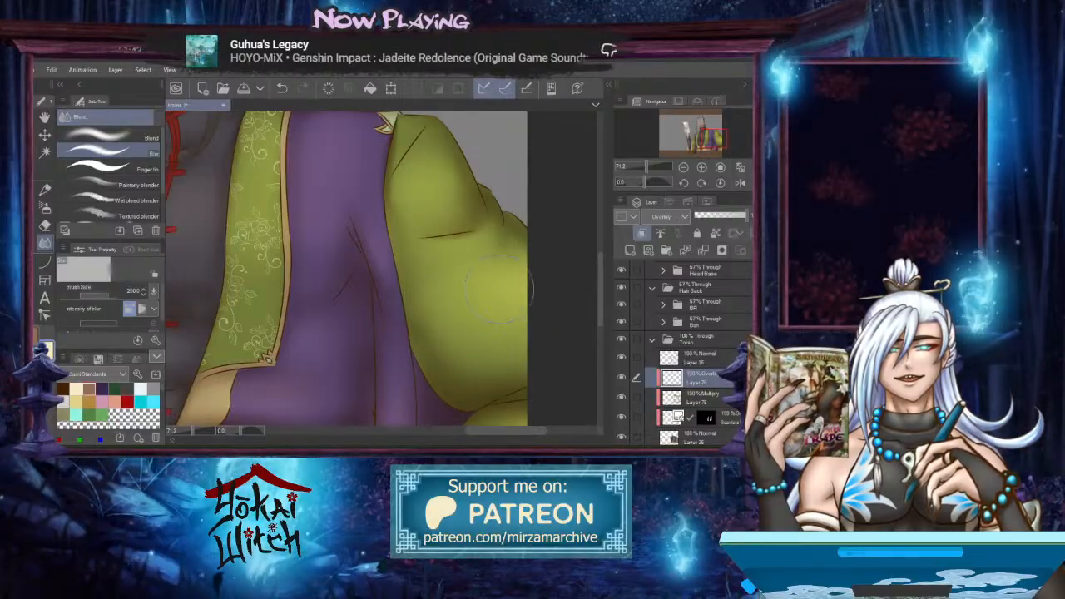
Blend the bright elbow highlight on the large green sleeve near the canvas edge
drag(491, 312, 518, 349)
drag(472, 258, 530, 338)
drag(465, 321, 502, 311)
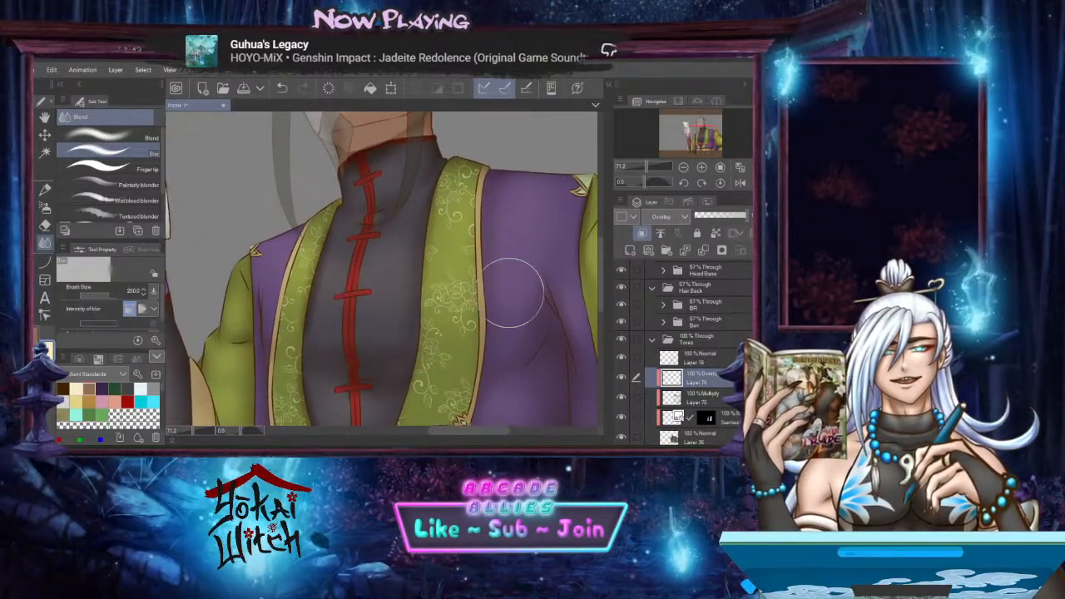
Collapse the Torso folder and raise the Hair Back and Bun folders to 100% opacity
click(652, 341)
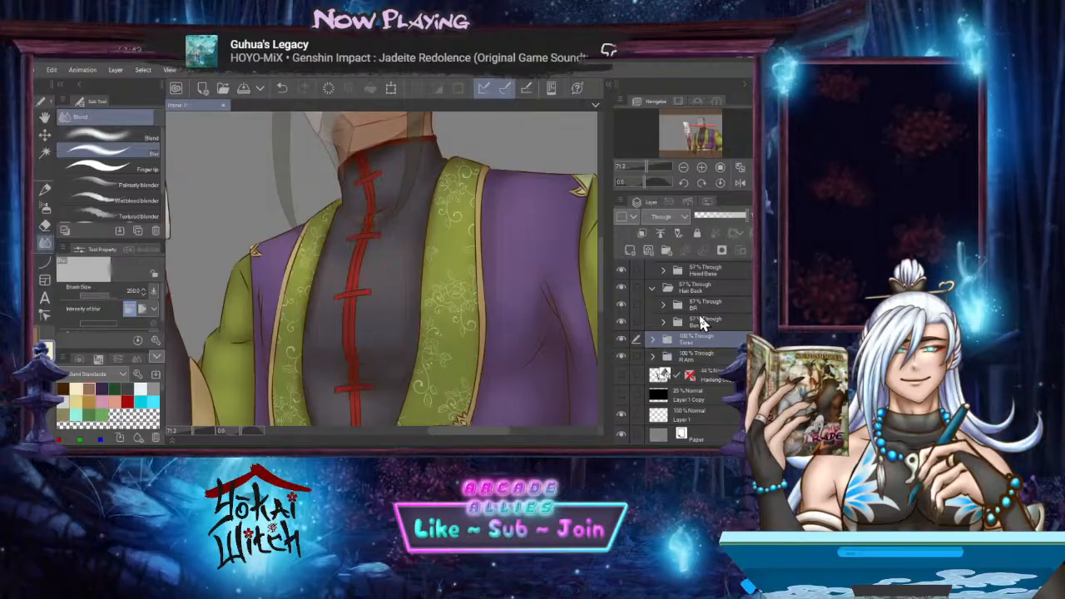
click(700, 320)
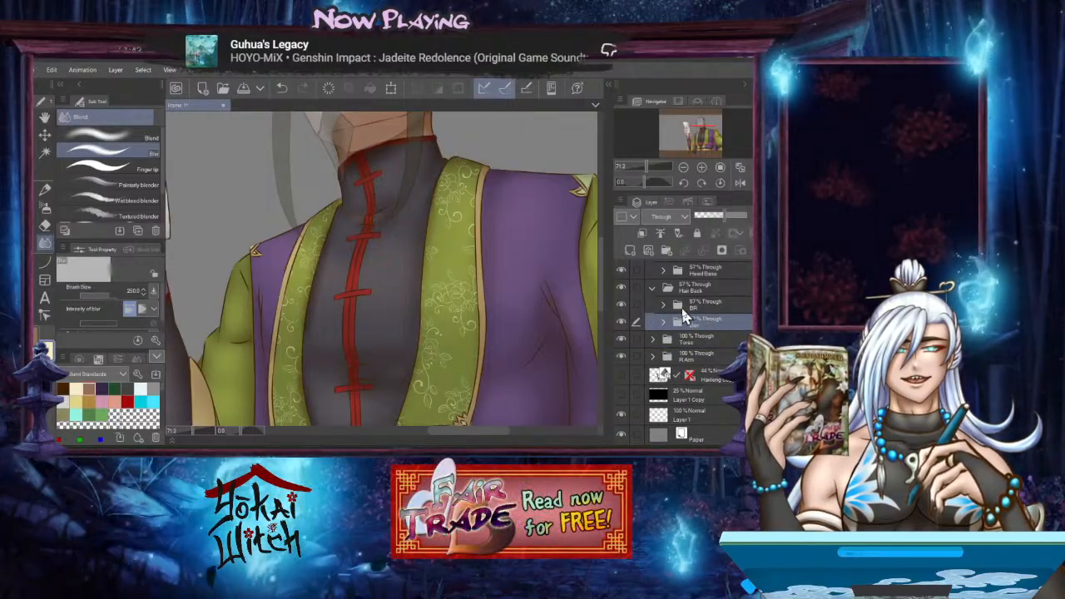
click(689, 289)
scroll(692, 316, up, 3)
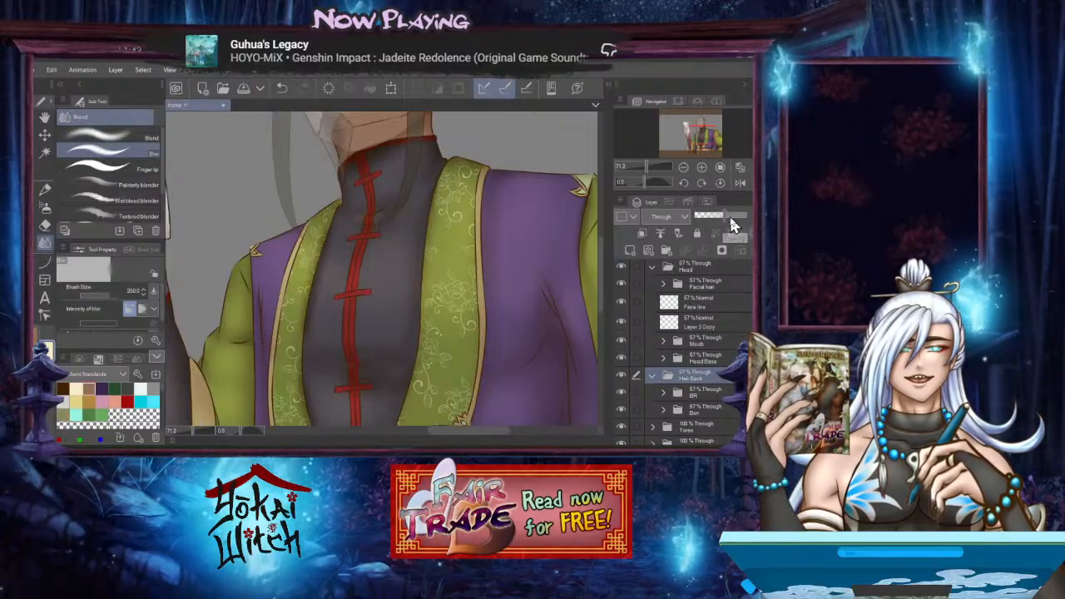
drag(722, 216, 749, 216)
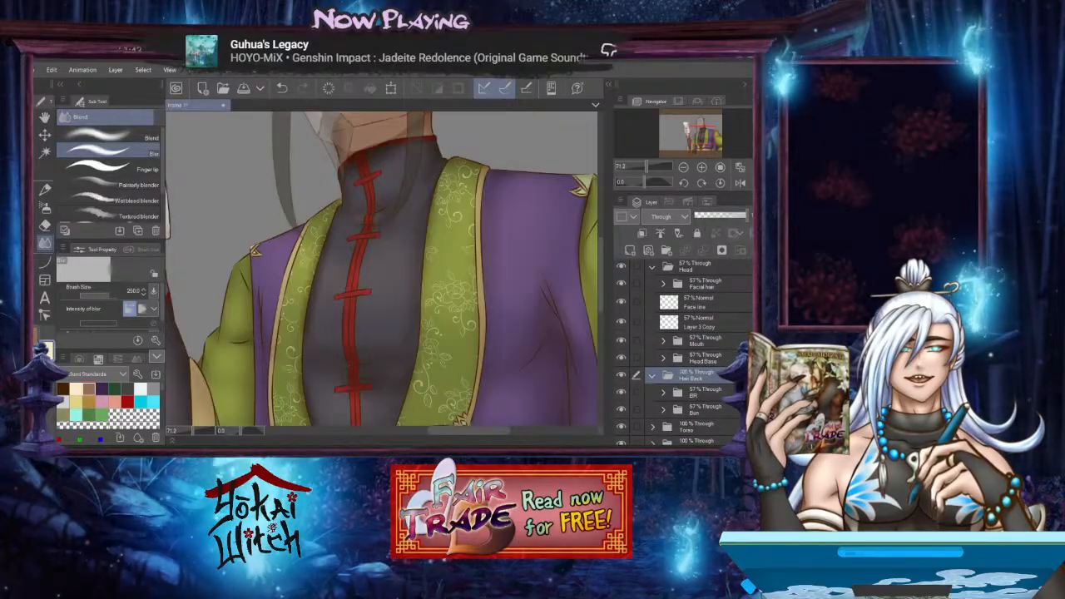
click(712, 411)
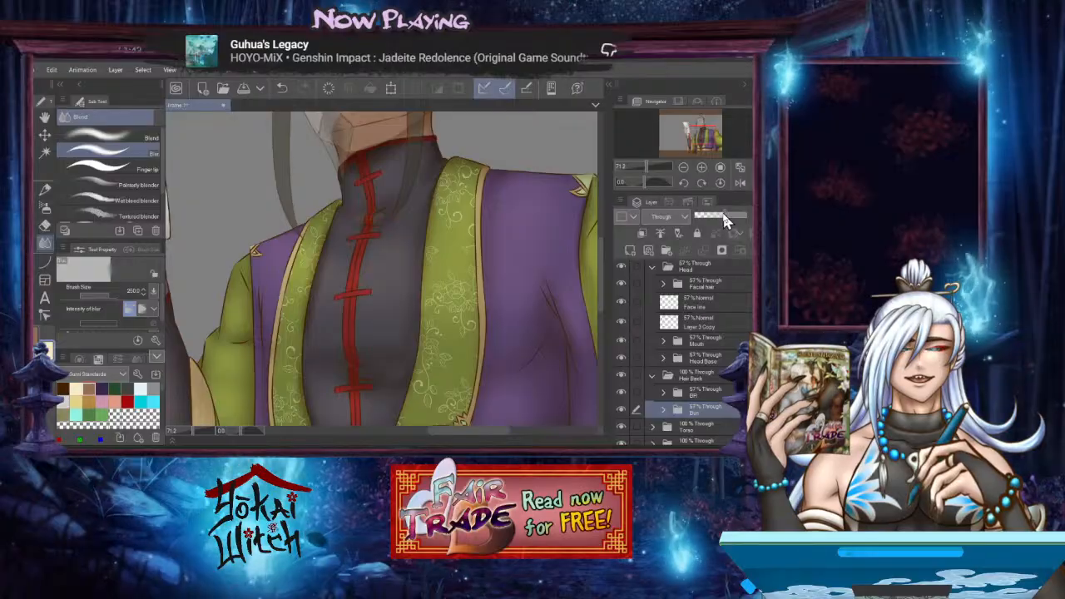
drag(722, 216, 746, 216)
Add a new layer above the base colour layer in the Bun folder, clipped to it and set to Multiply
scroll(493, 209, up, 10)
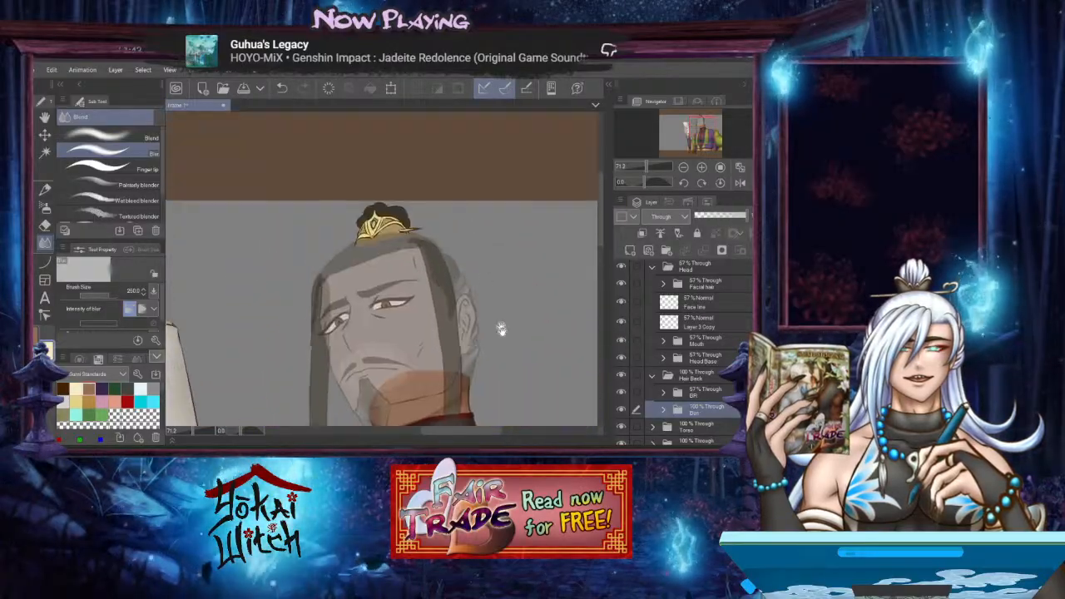
scroll(386, 232, up, 4)
drag(424, 305, 335, 181)
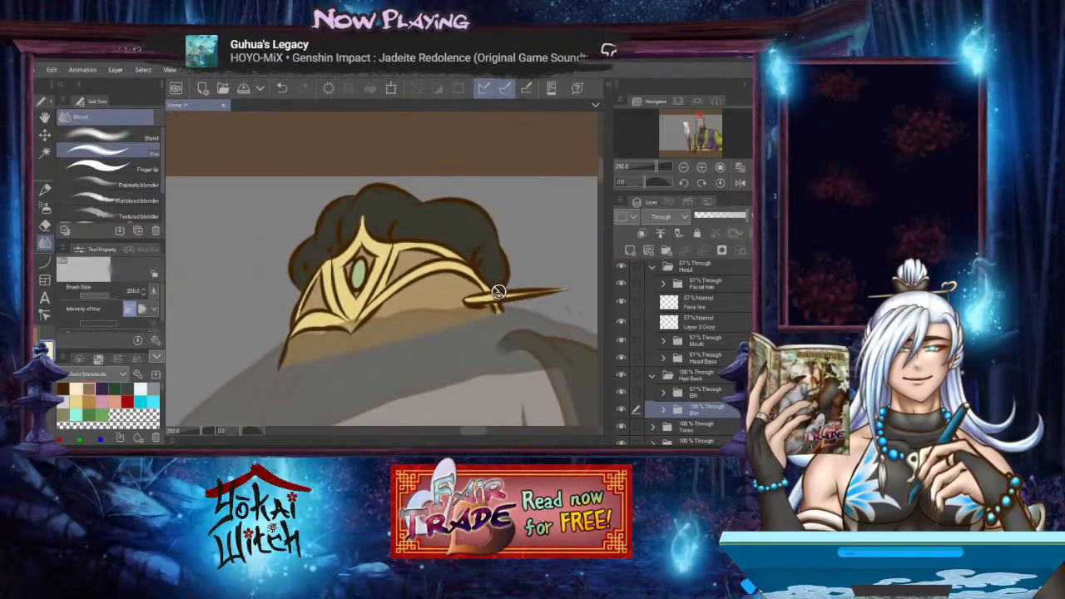
click(663, 408)
scroll(709, 408, down, 3)
click(713, 396)
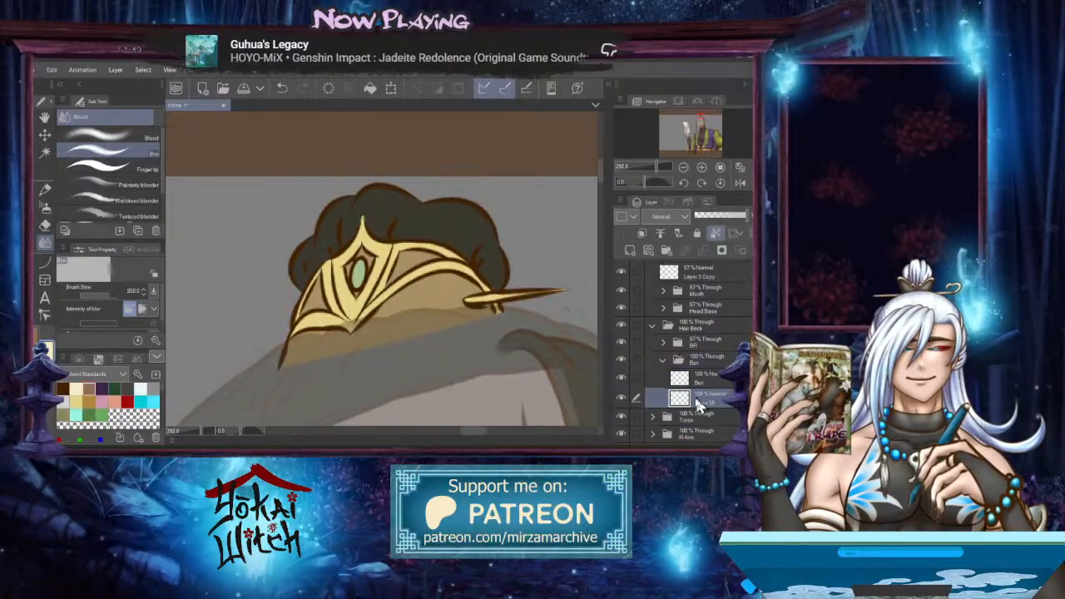
click(622, 396)
click(622, 396)
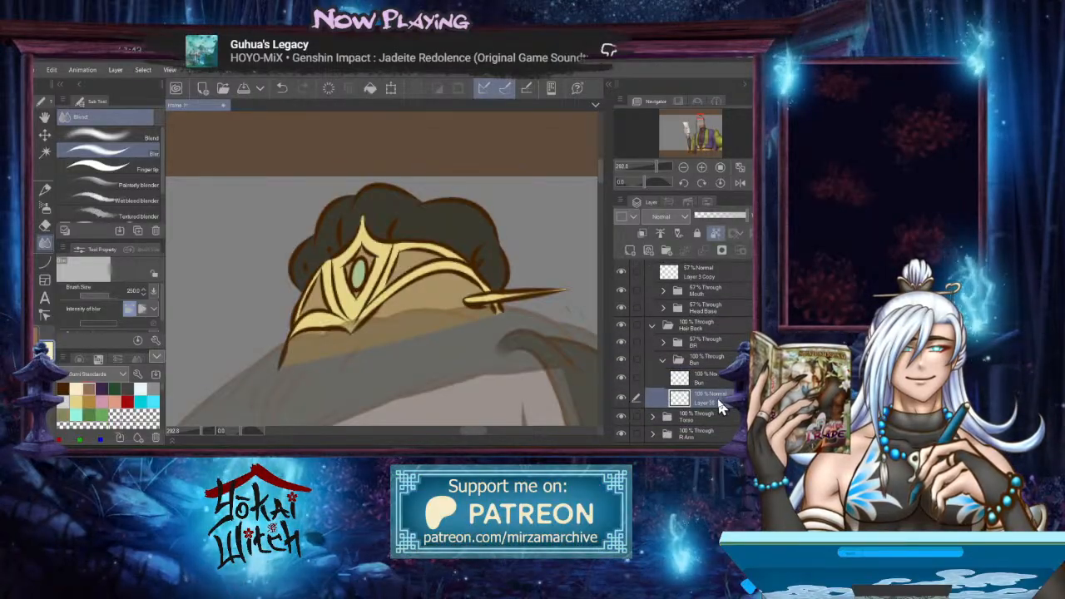
click(630, 250)
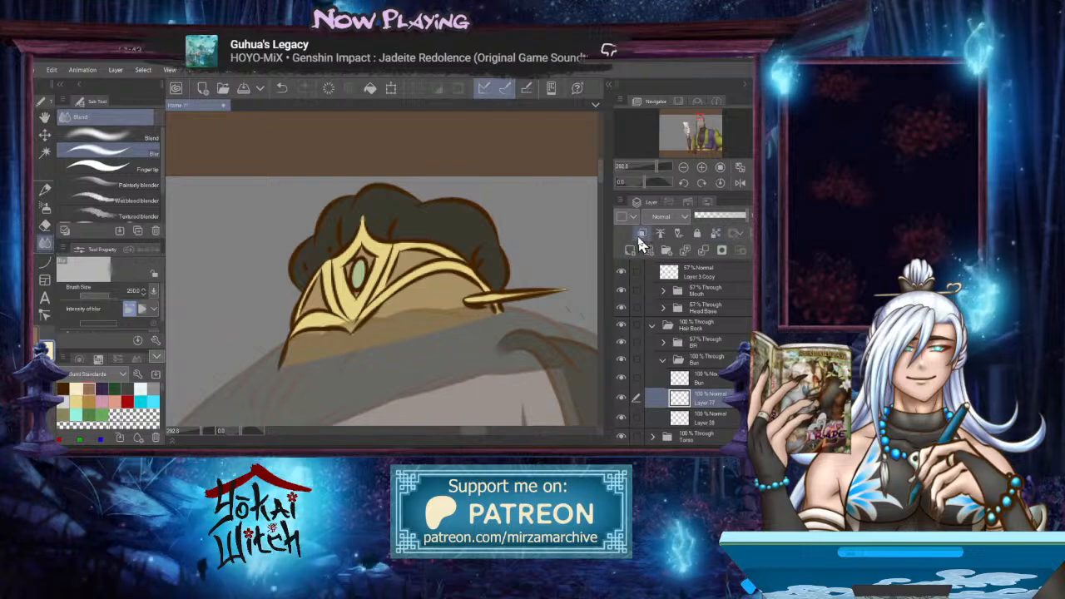
click(676, 219)
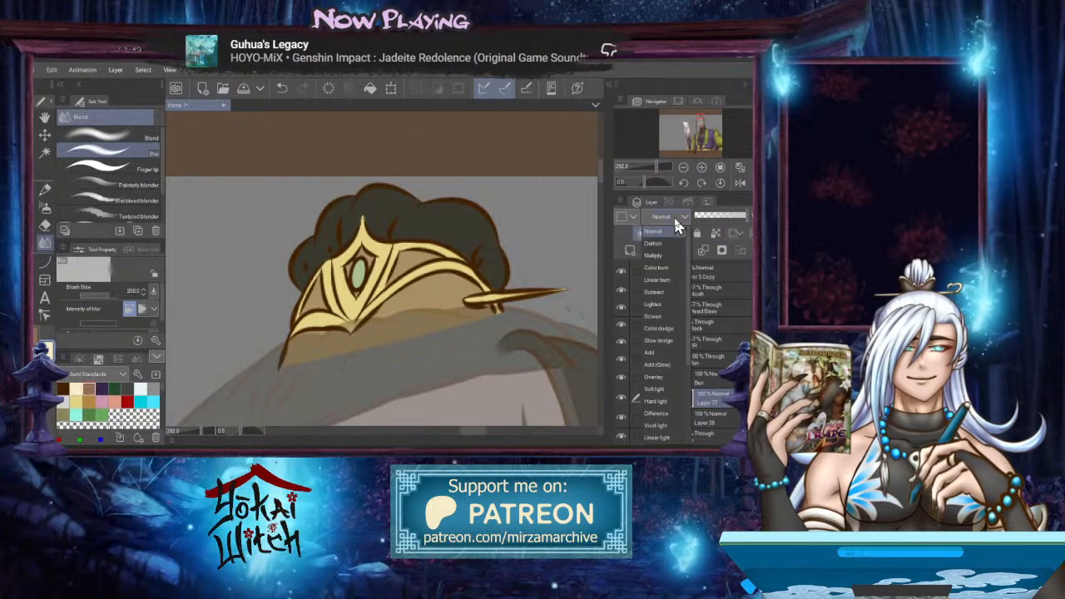
click(665, 257)
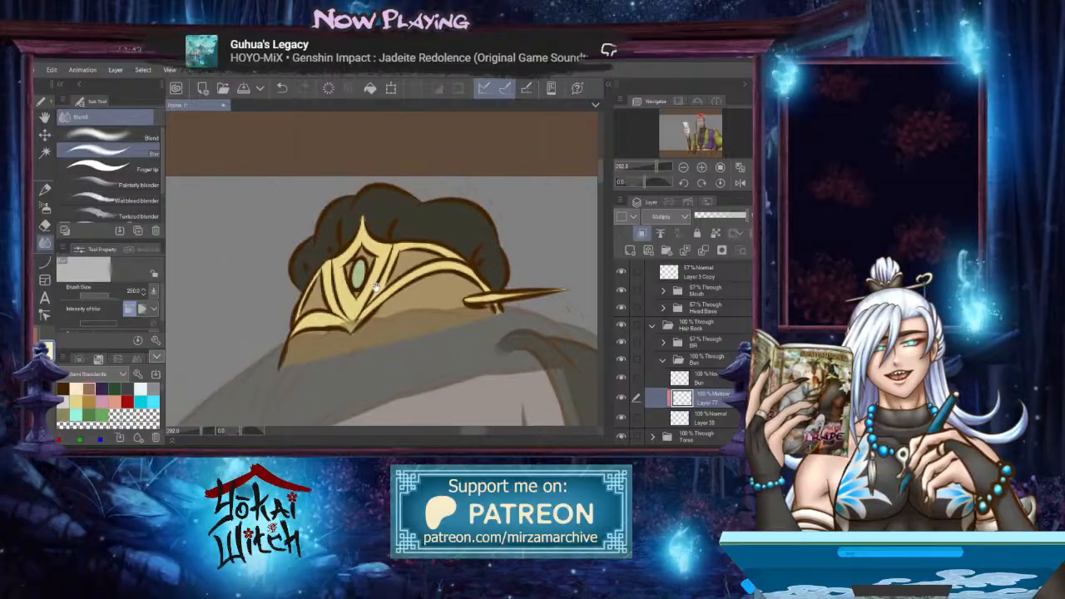
Shade the hair bun's outer lobe on the hairpin side with brown Curve strokes at brush size 60
drag(376, 289, 354, 278)
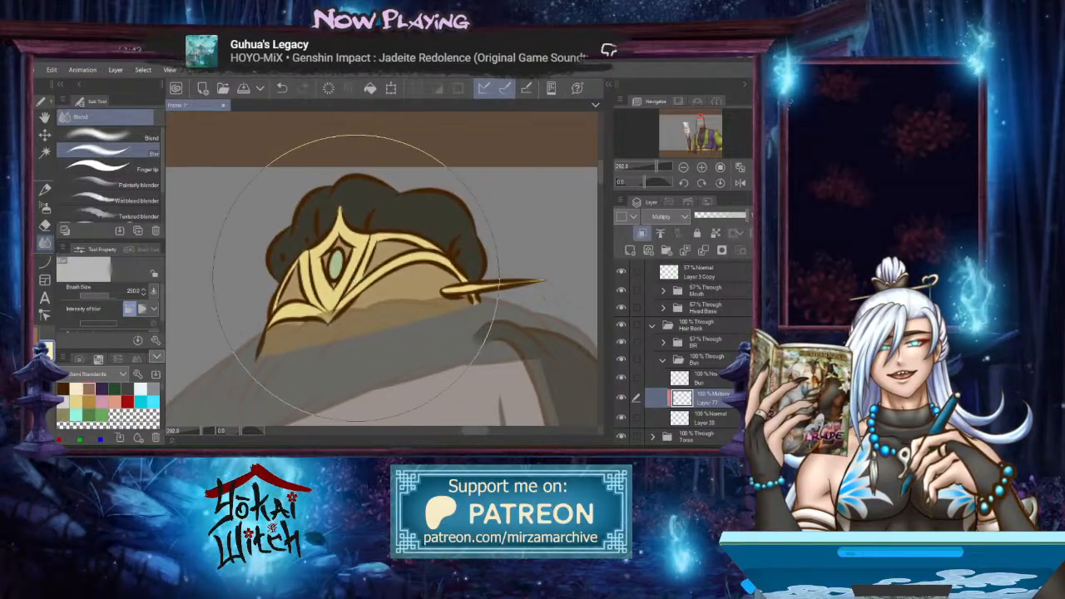
click(46, 262)
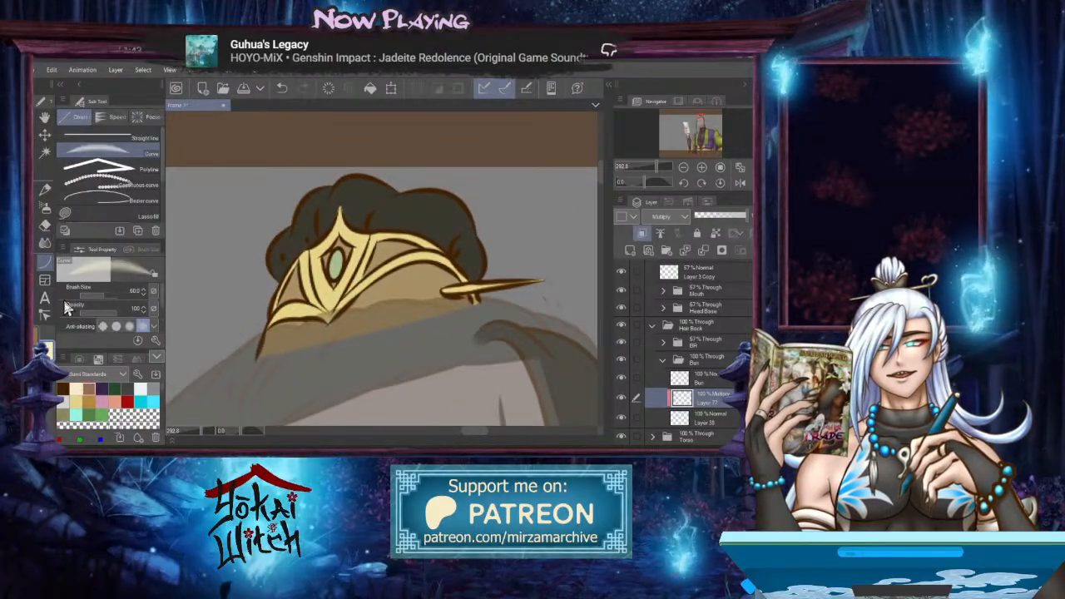
click(68, 384)
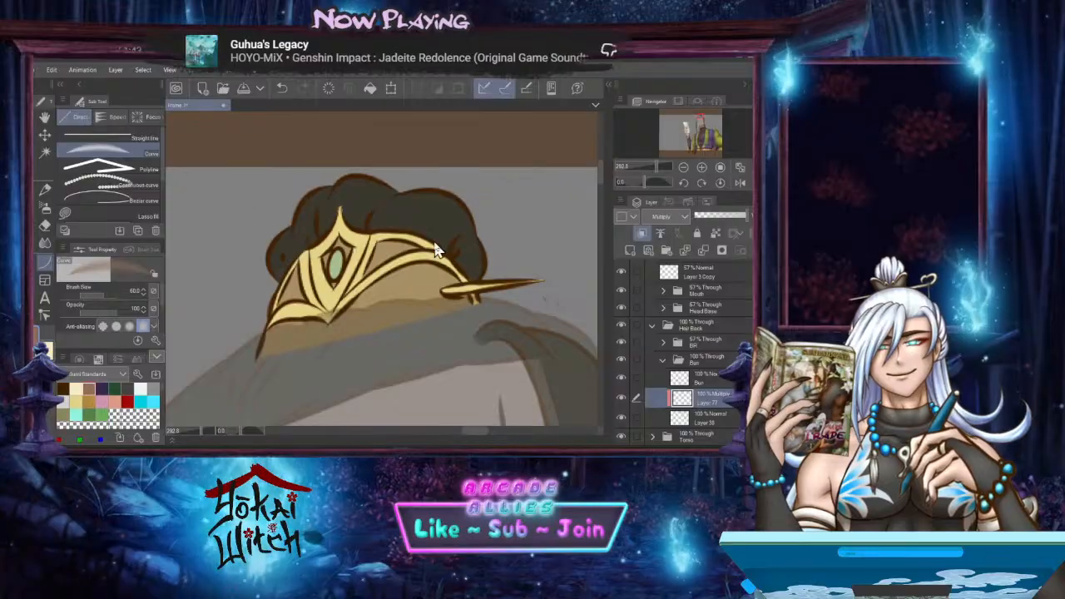
drag(451, 250, 458, 239)
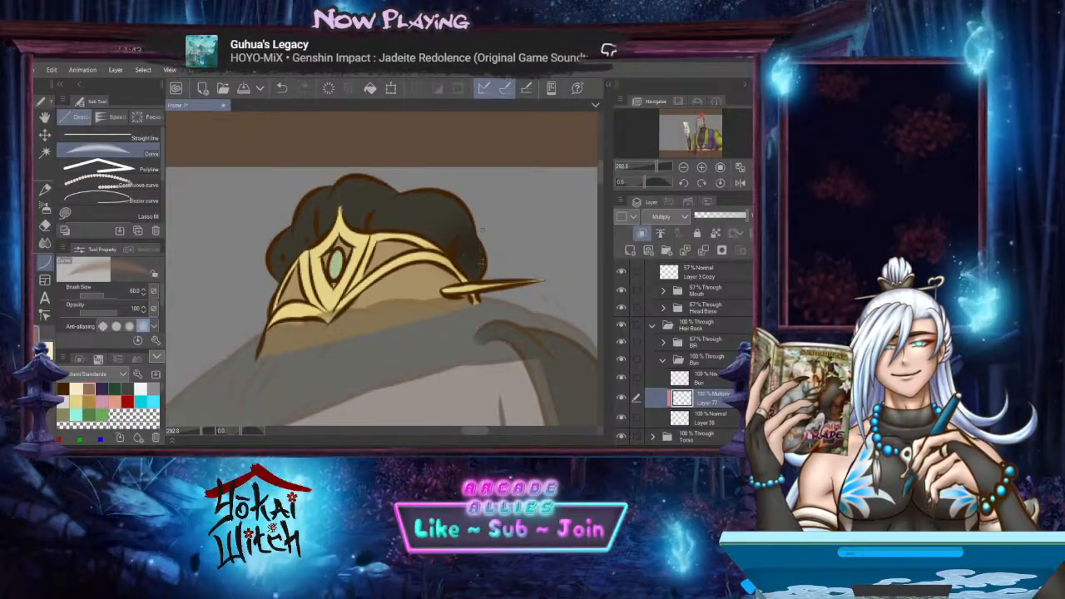
Darken the lower part of the gold bun ornament, from beneath the hairpin to its far corner, with broad brown curves
mouse_move(431, 296)
mouse_down()
mouse_move(484, 288)
mouse_move(513, 302)
mouse_up()
key(ctrl+z)
key(ctrl+z)
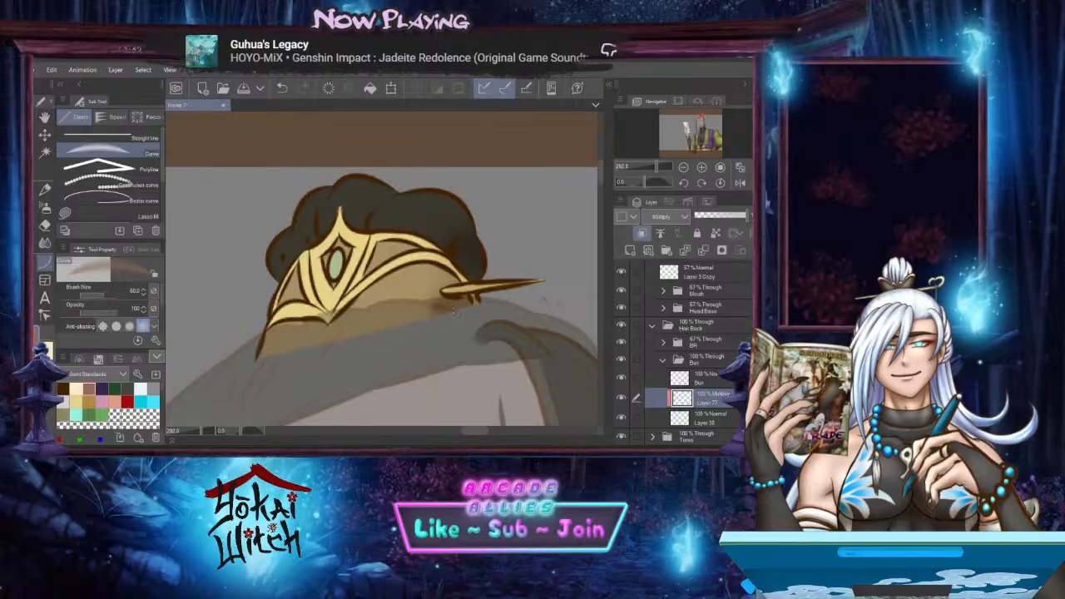
click(375, 333)
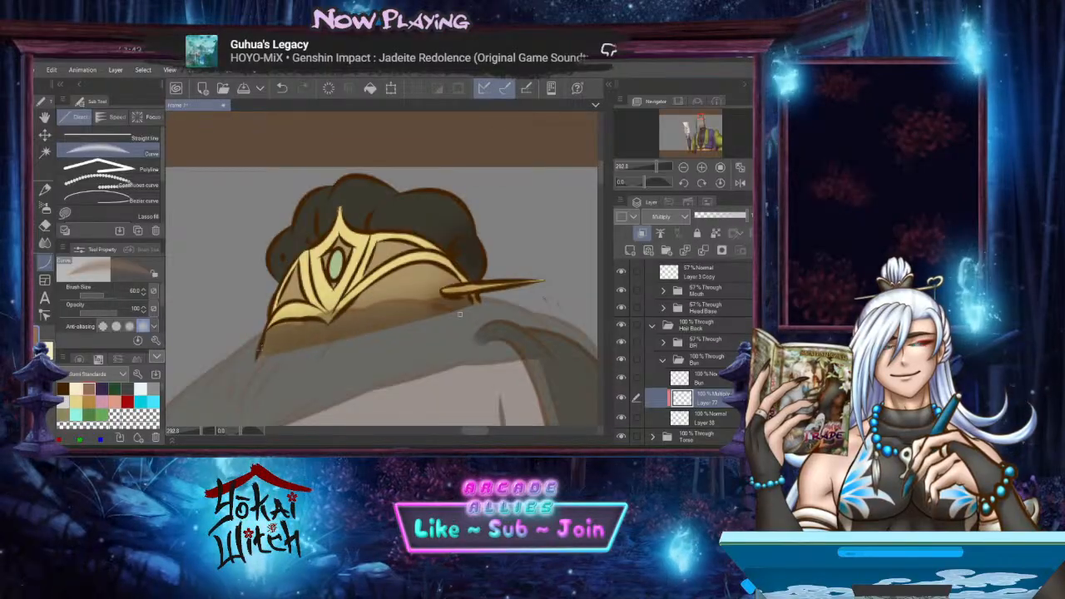
drag(259, 326, 459, 313)
click(374, 328)
mouse_move(259, 324)
mouse_down()
mouse_move(453, 298)
mouse_move(420, 315)
mouse_move(248, 348)
mouse_up()
click(374, 320)
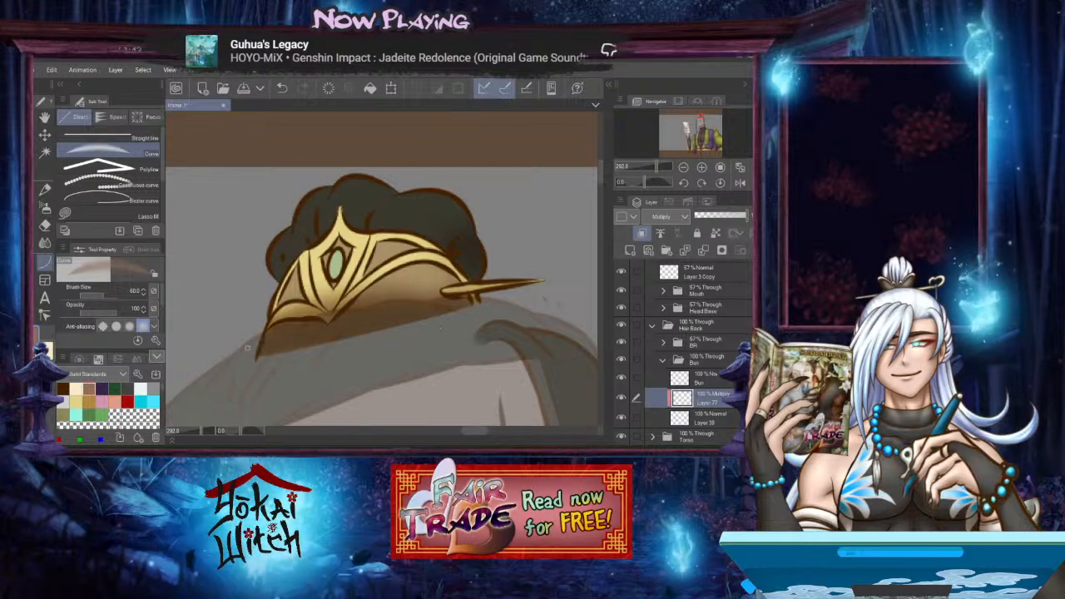
click(342, 306)
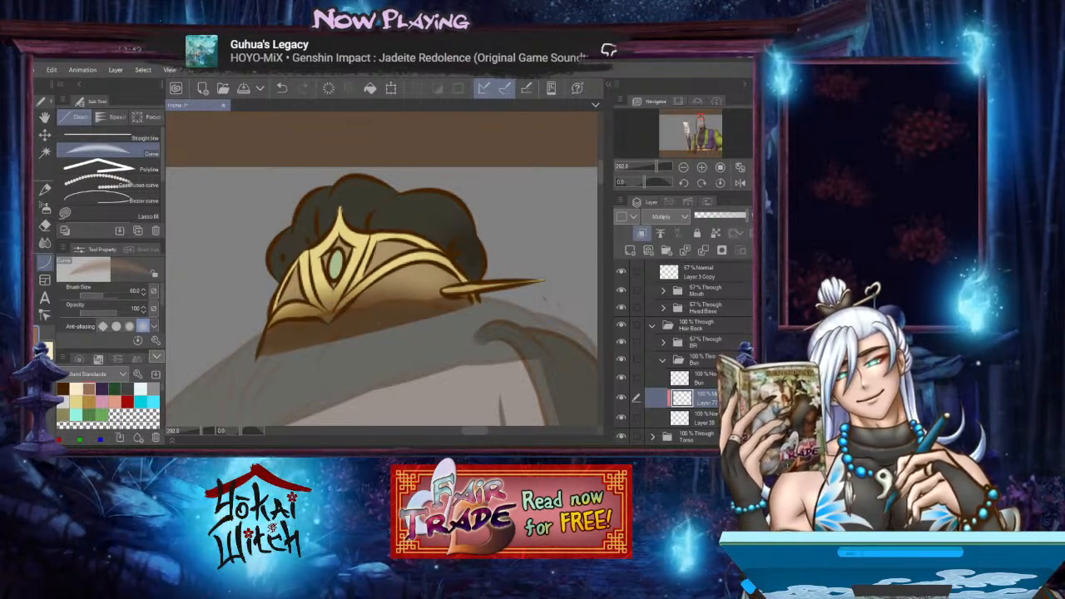
Reduce the curve brush size to 15 and shade the creases between the bun's lobes on the side opposite the hairpin
key(bracketleft)
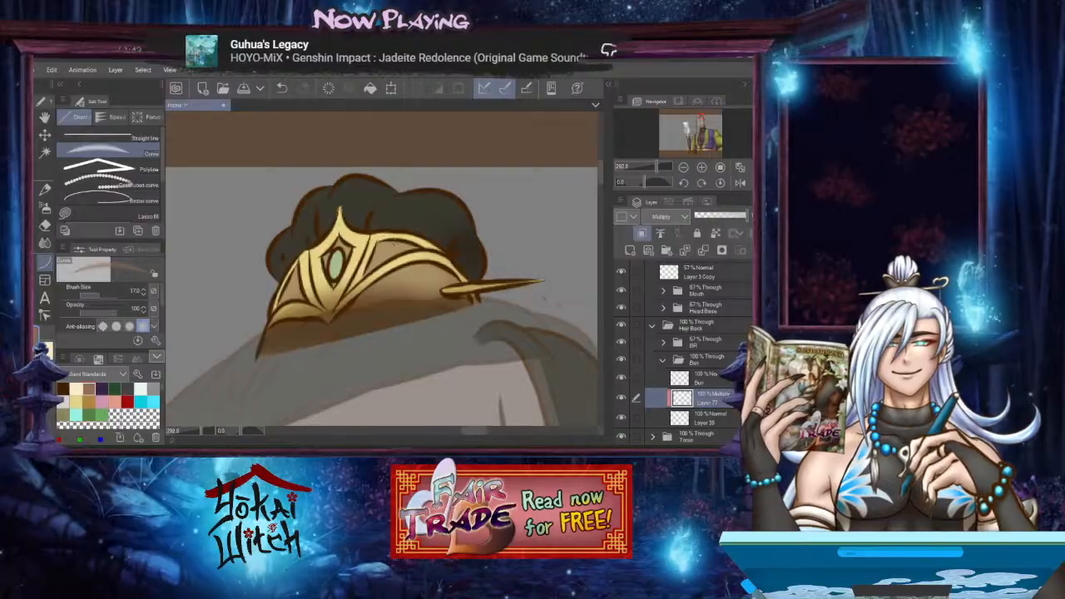
key(bracketleft)
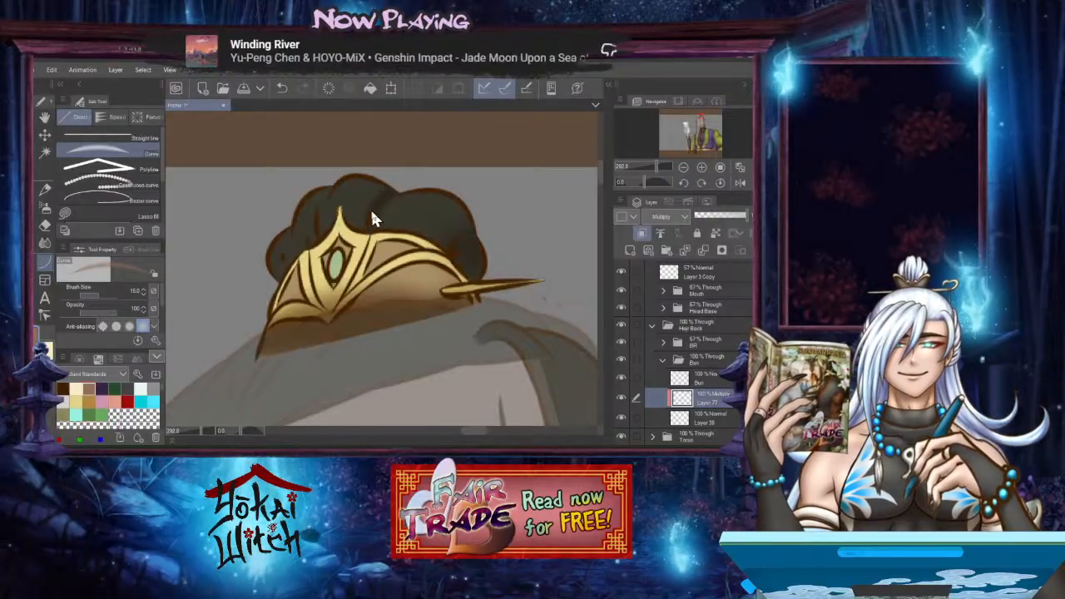
drag(321, 234, 317, 191)
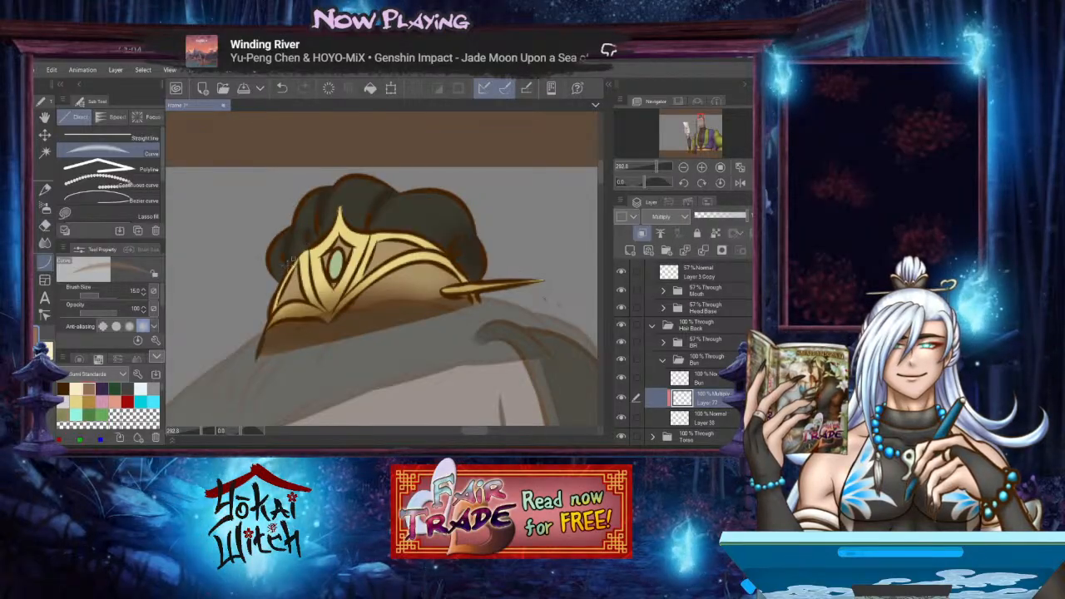
drag(272, 282, 290, 256)
click(364, 161)
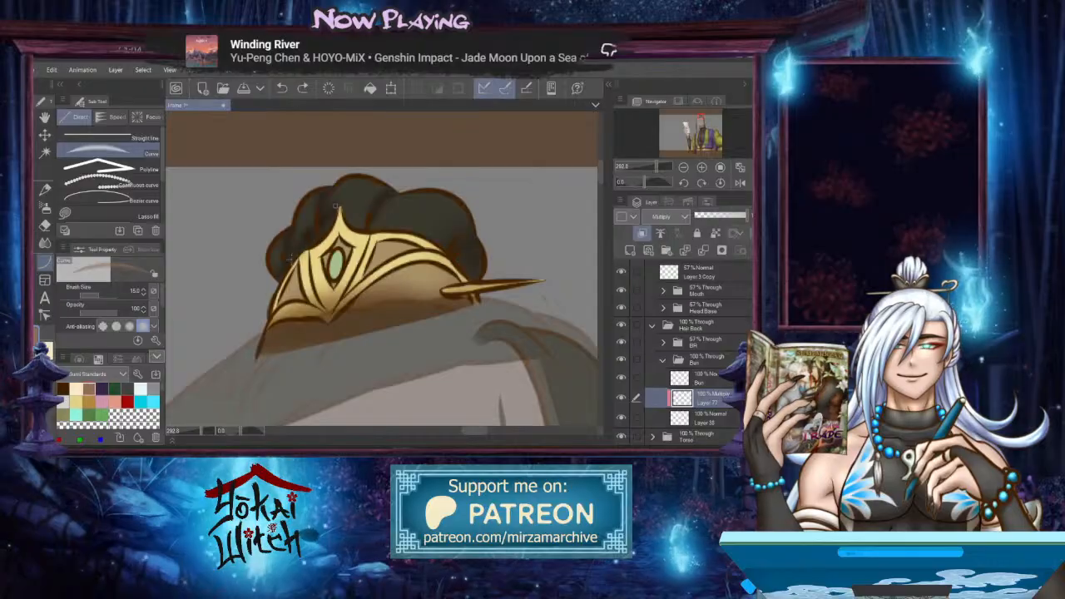
Add thin curved shadows from the ornament's pointed tip along its upper gold band to the hairpin
click(334, 228)
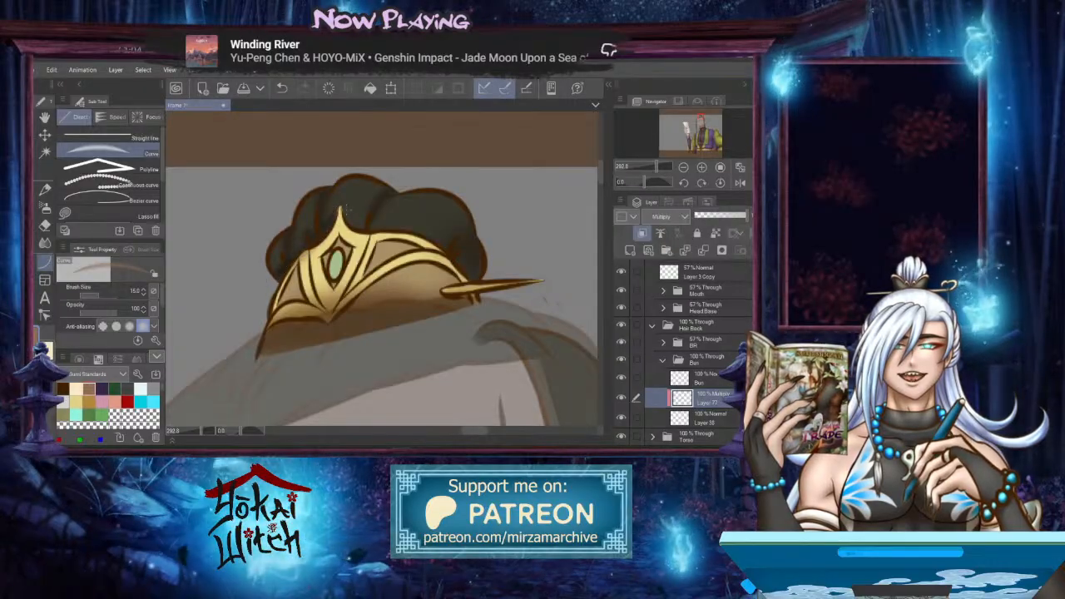
drag(346, 209, 391, 236)
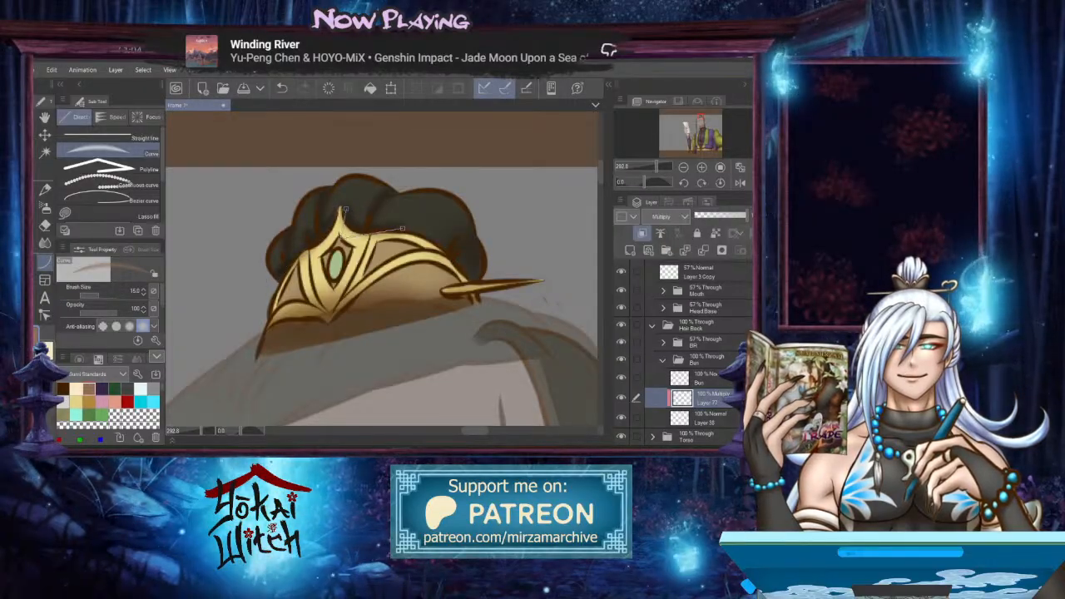
click(358, 237)
mouse_move(368, 232)
mouse_down()
mouse_move(455, 264)
mouse_move(471, 286)
mouse_up()
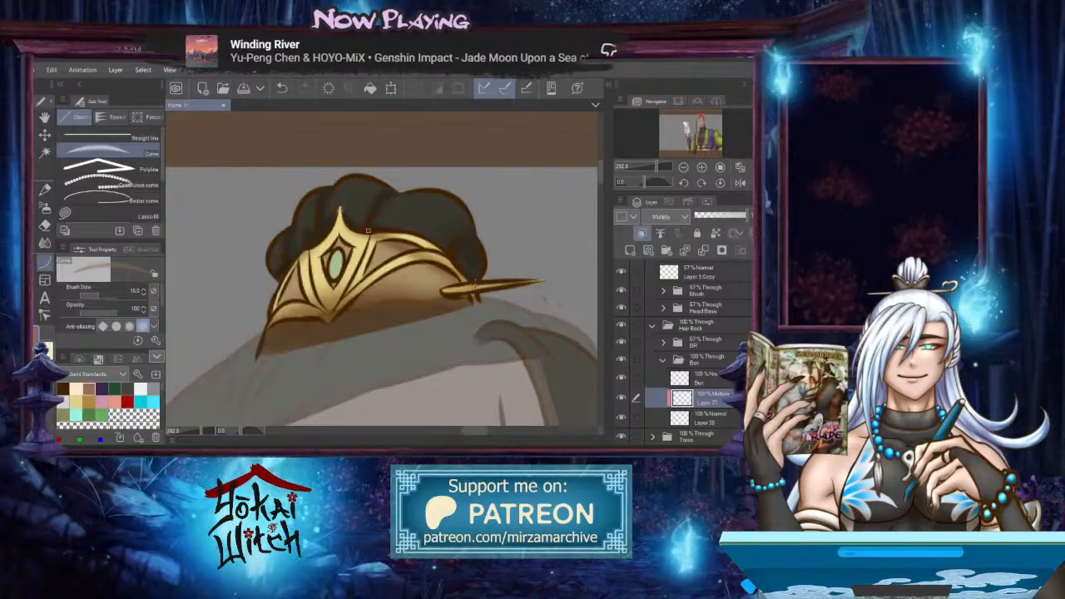
click(445, 238)
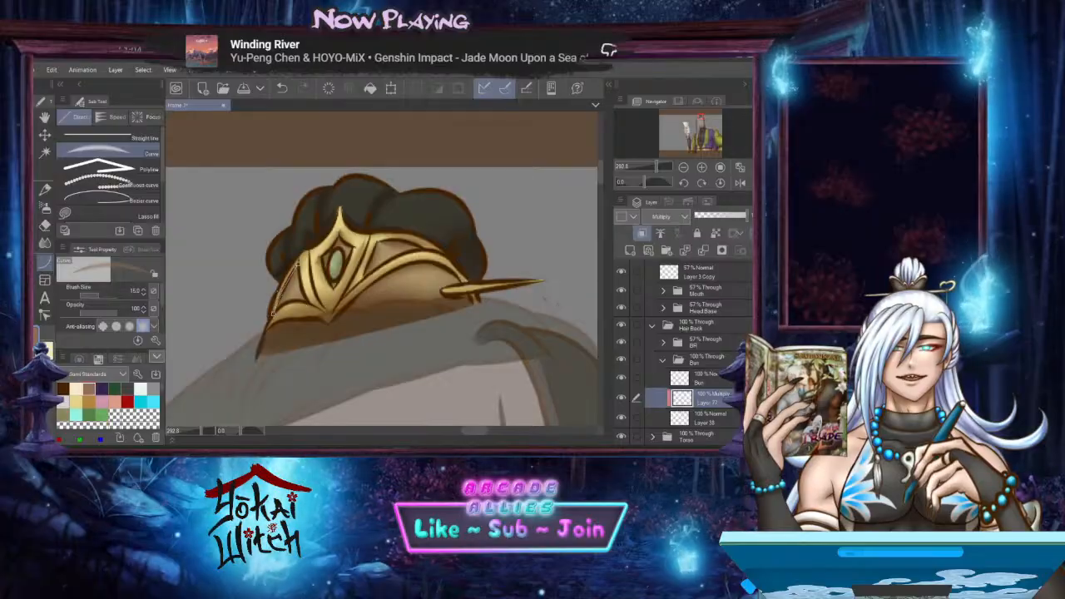
Soften the shadows on the gold ornament around the gem and lower corner with the Blur tool, reducing its brush size to 20
drag(430, 302, 396, 284)
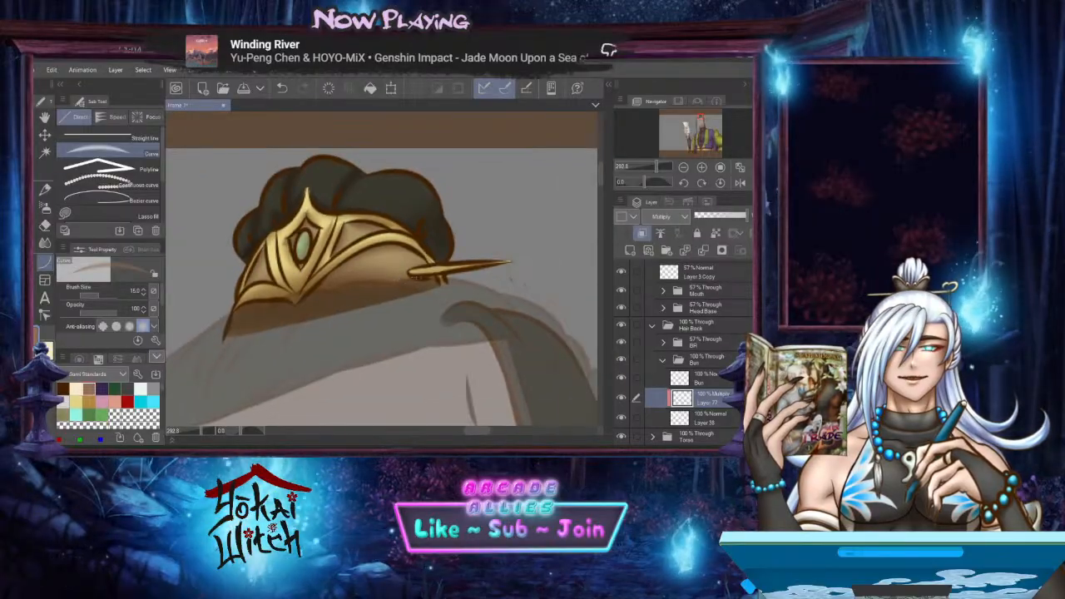
drag(319, 264, 379, 264)
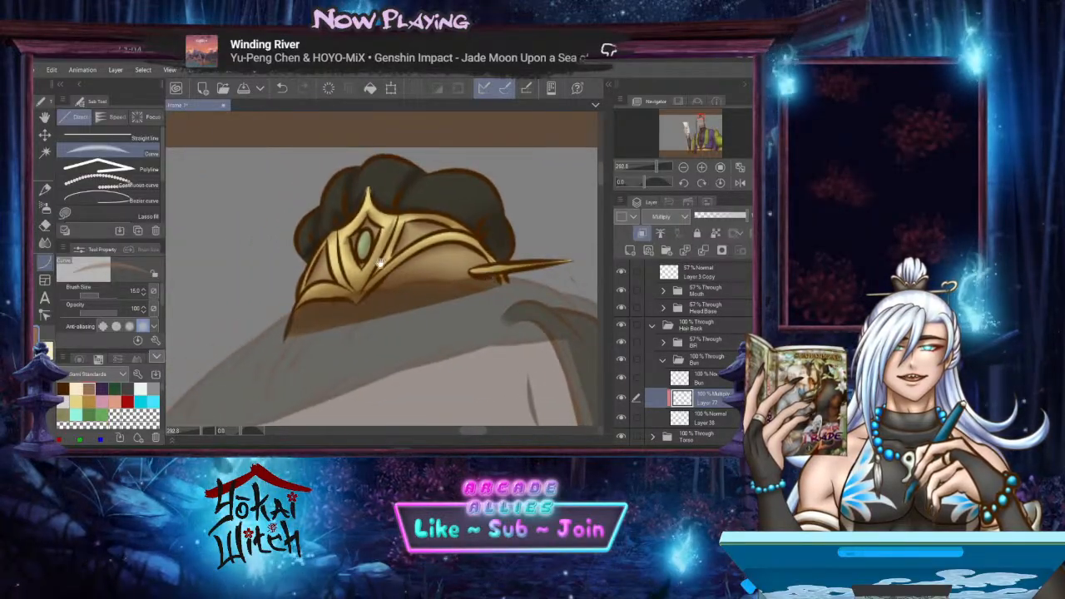
click(45, 248)
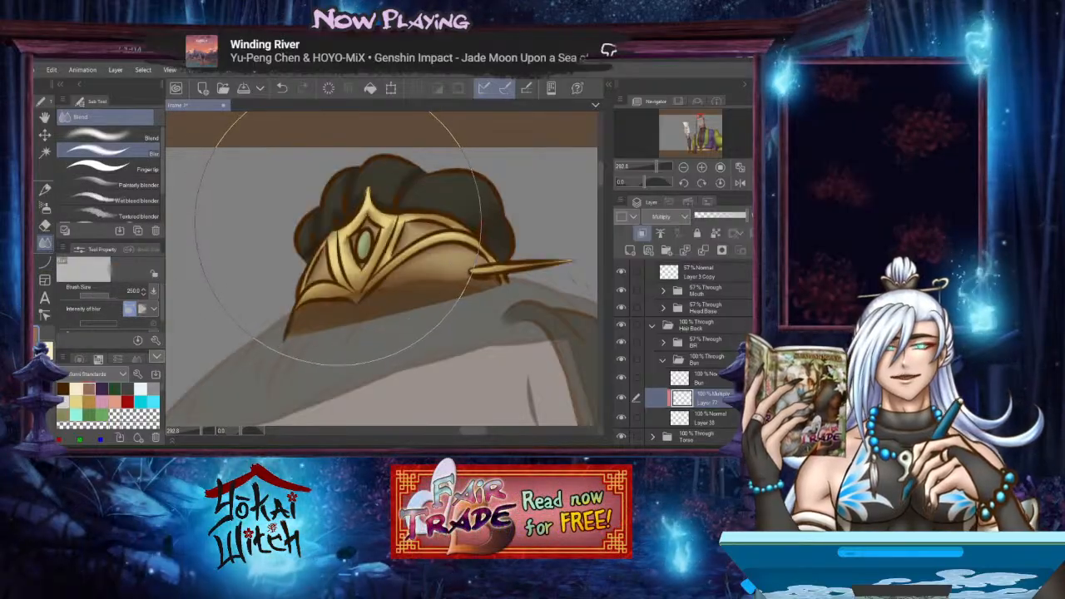
key(bracketleft)
key(bracketleft)
key(bracketleft)
key(bracketleft)
key(bracketleft)
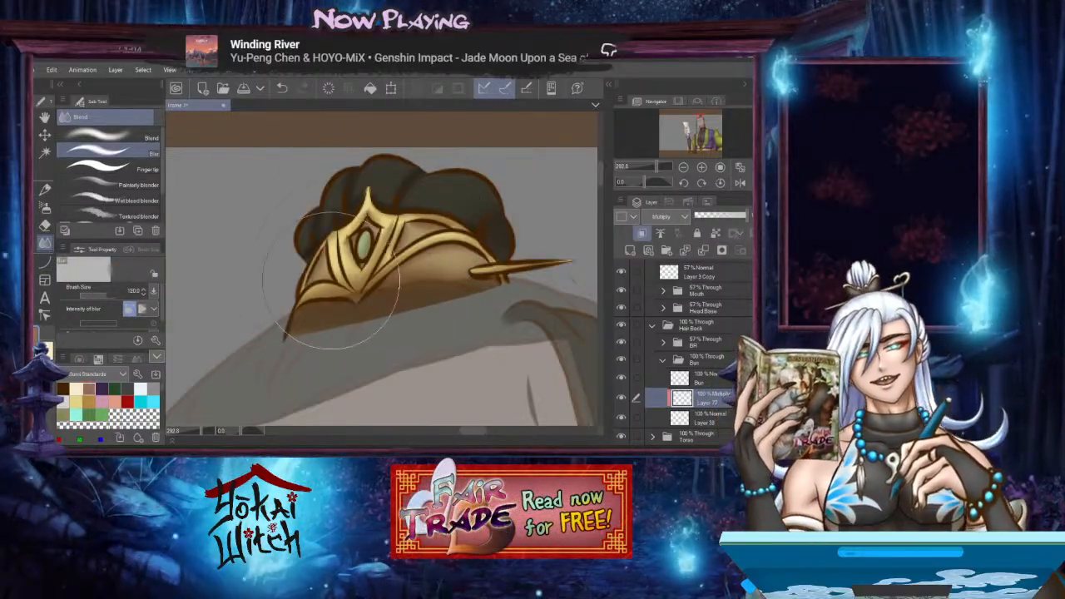
drag(365, 268, 341, 278)
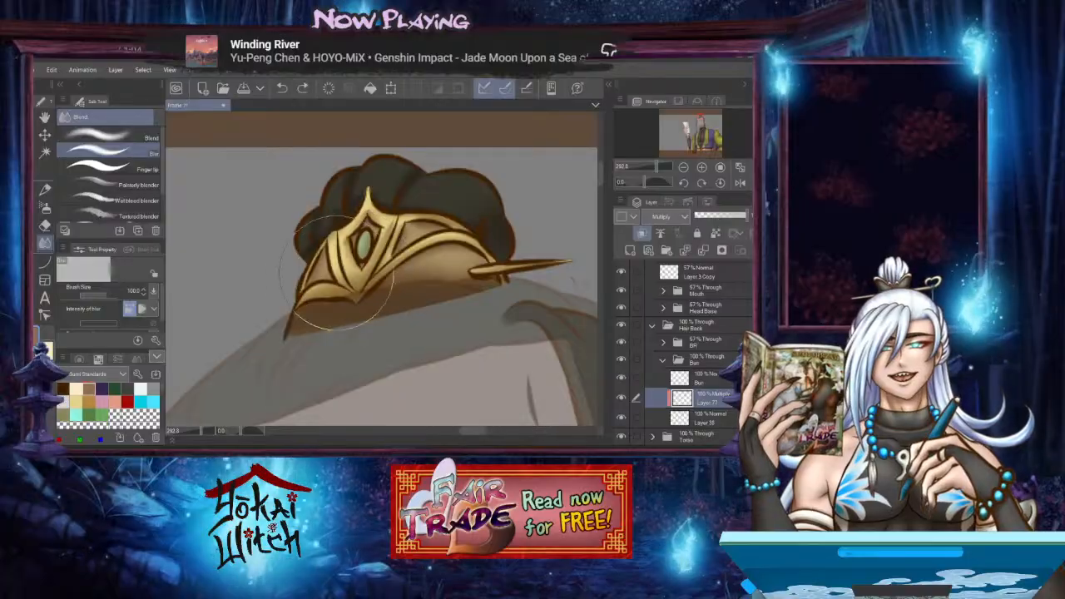
key(ctrl+z)
key(bracketleft)
key(bracketleft)
key(bracketleft)
key(bracketleft)
key(bracketleft)
key(bracketleft)
key(bracketleft)
key(bracketleft)
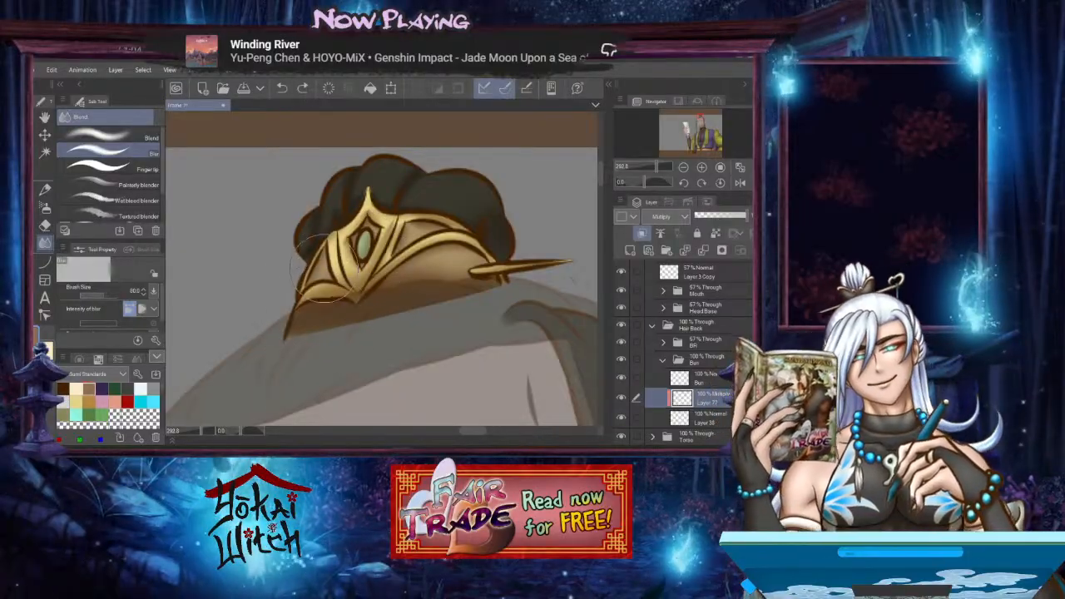
drag(314, 256, 333, 261)
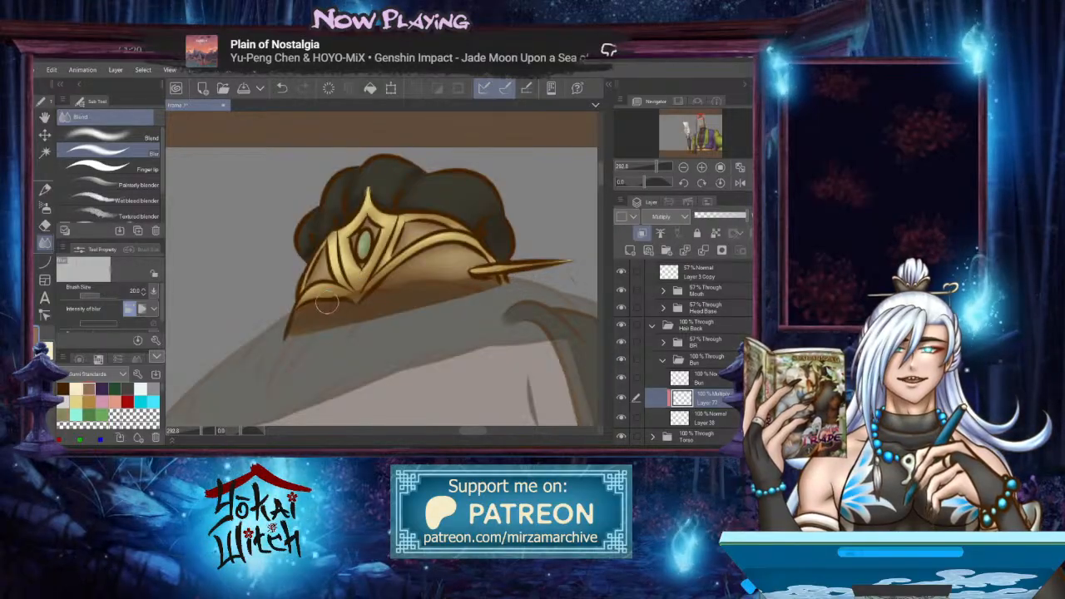
Add a new layer above the bun's Multiply layer, clipped to the layer below and set to Add (Glow)
click(631, 250)
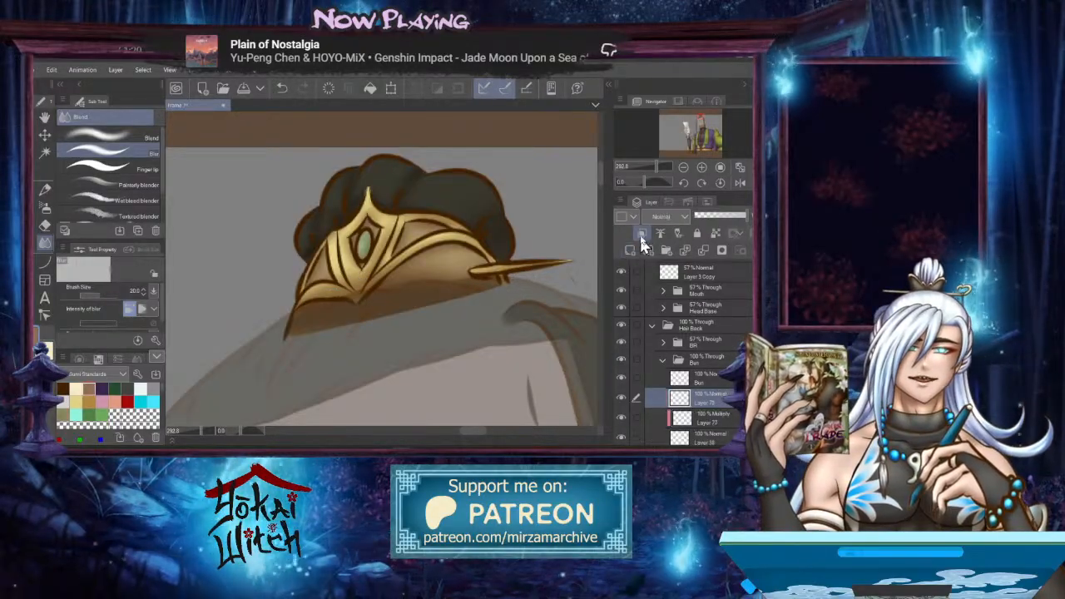
click(672, 218)
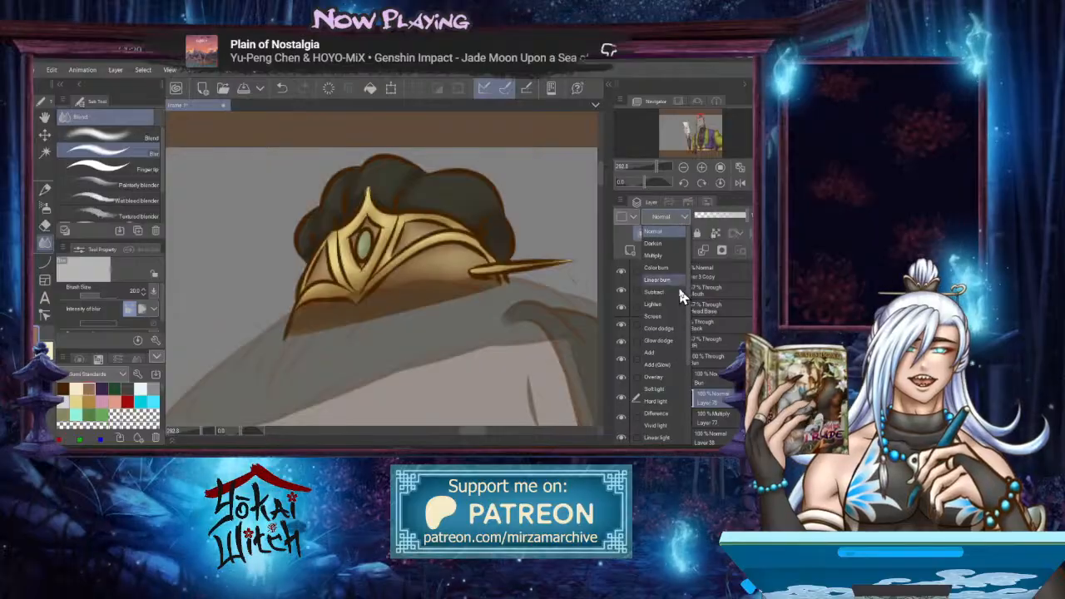
click(676, 363)
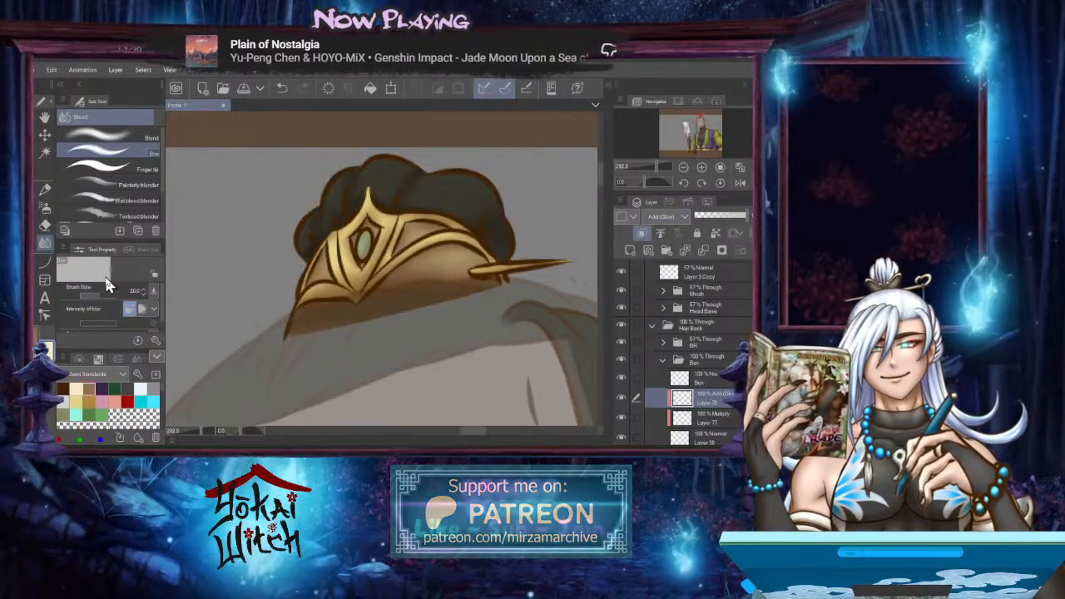
Paint fine glowing highlights on the ornament's gold bands and around its gem with Curve strokes at brush size 10
click(45, 263)
scroll(324, 230, up, 1)
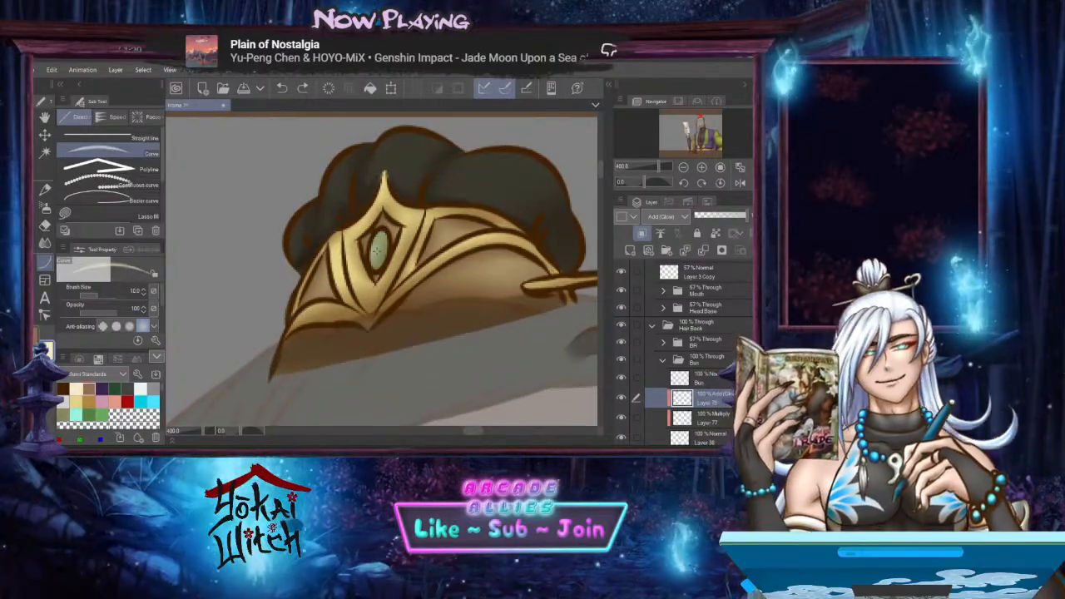
mouse_move(371, 238)
mouse_down()
mouse_move(375, 254)
mouse_move(388, 206)
mouse_move(398, 211)
mouse_up()
key(ctrl+z)
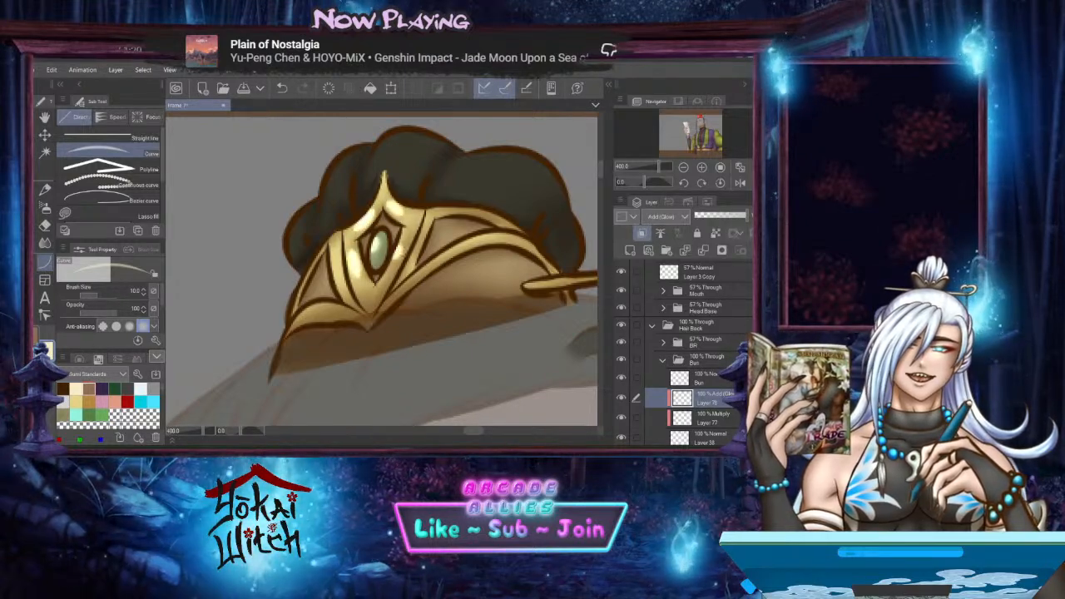
drag(453, 218, 472, 212)
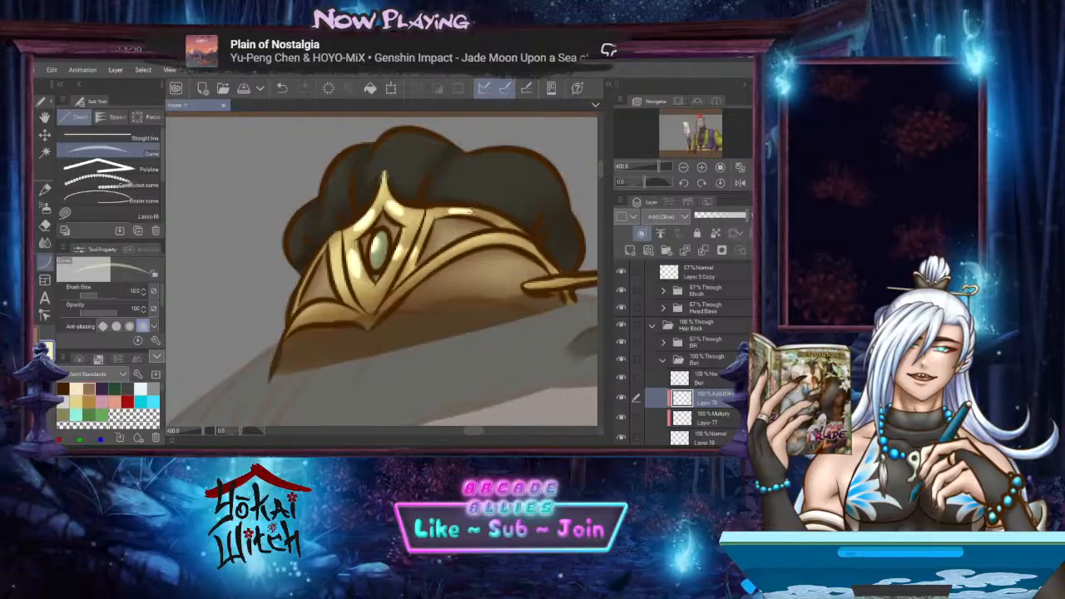
drag(404, 282, 480, 241)
click(453, 251)
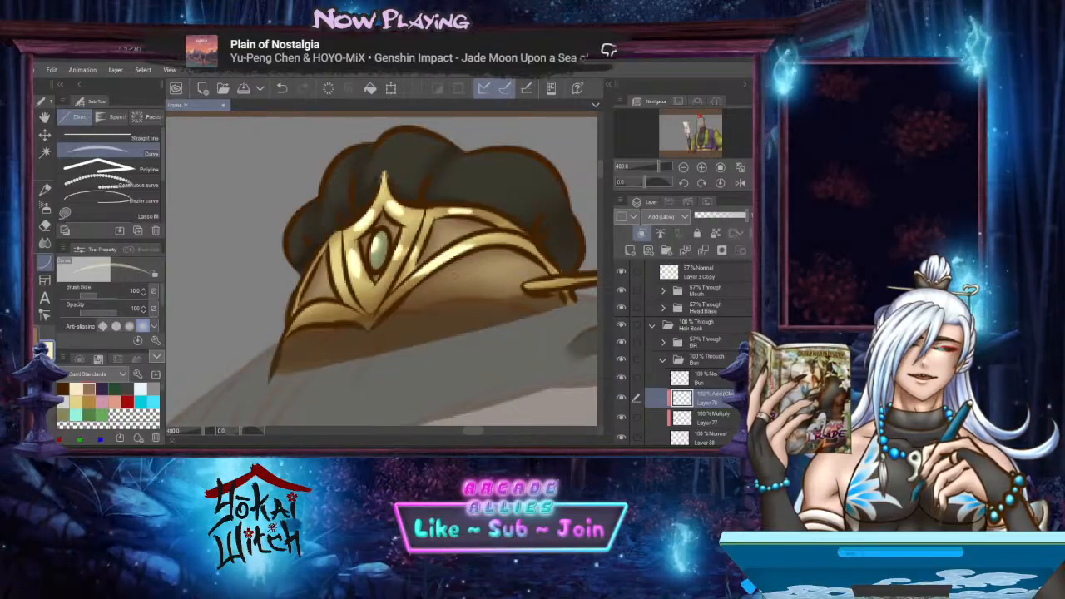
Add glossy curved highlights to the domed brown panels between the ornament's gold bands
drag(450, 276, 489, 259)
click(466, 249)
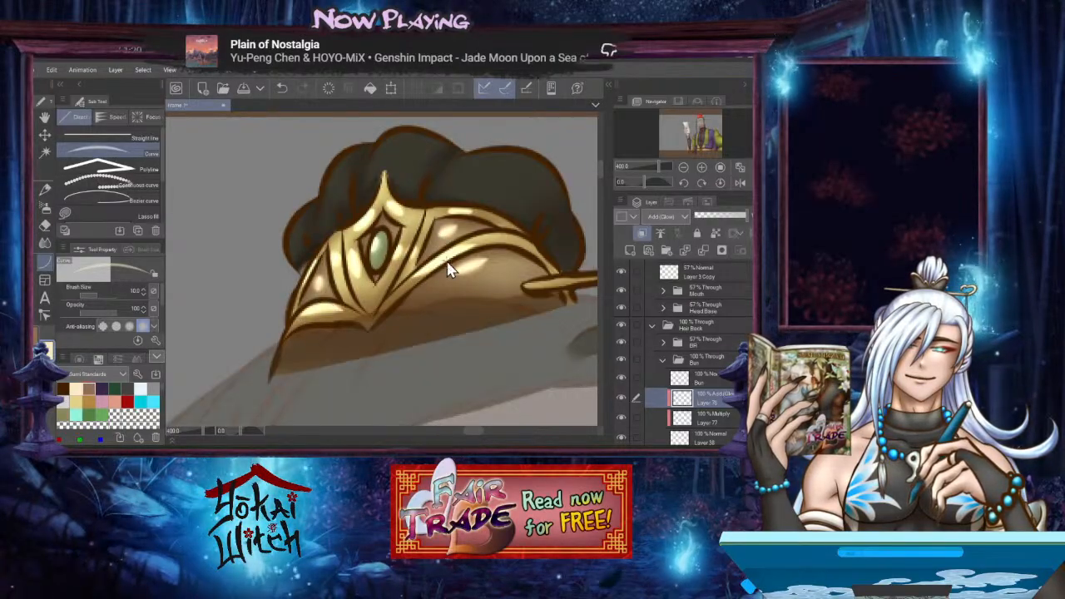
drag(506, 276, 502, 309)
click(511, 292)
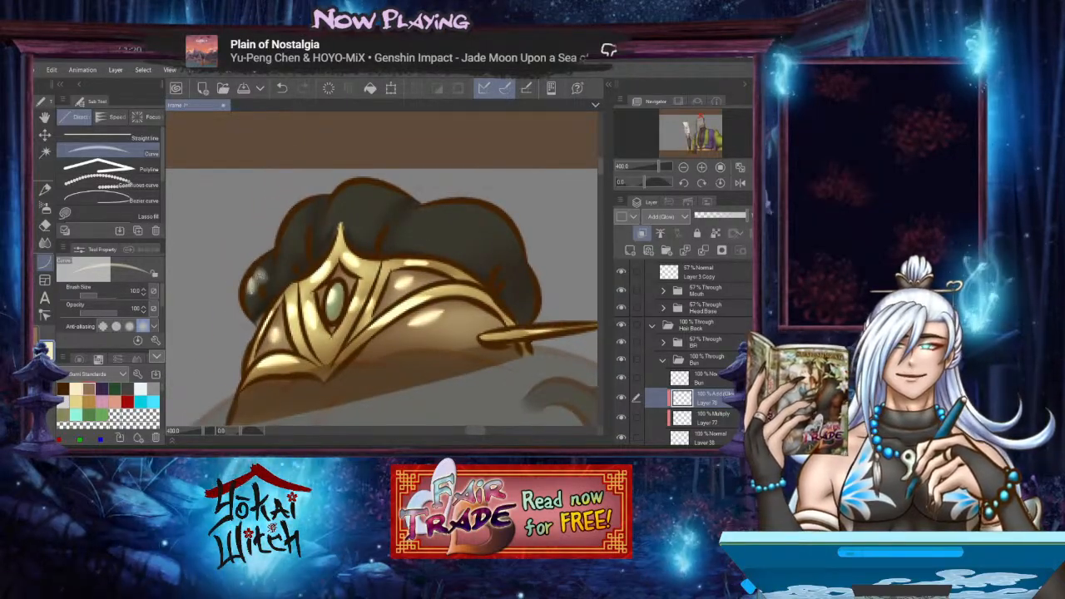
Paint glossy curved highlights across the dark hair bun's lobes with Curve strokes on the Add (Glow) layer
drag(293, 221, 286, 270)
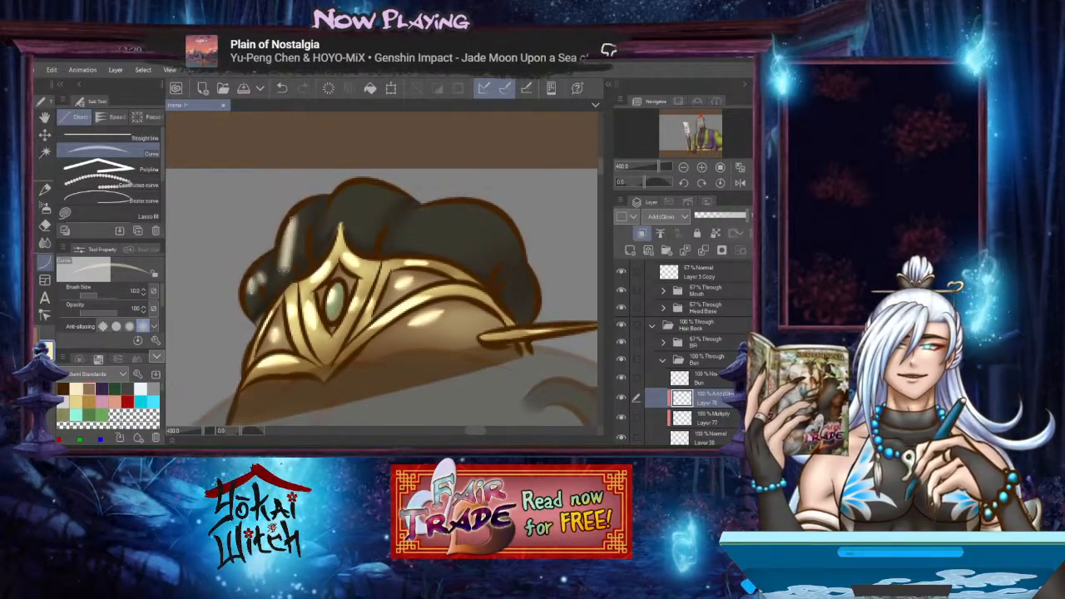
click(297, 243)
drag(334, 202, 319, 249)
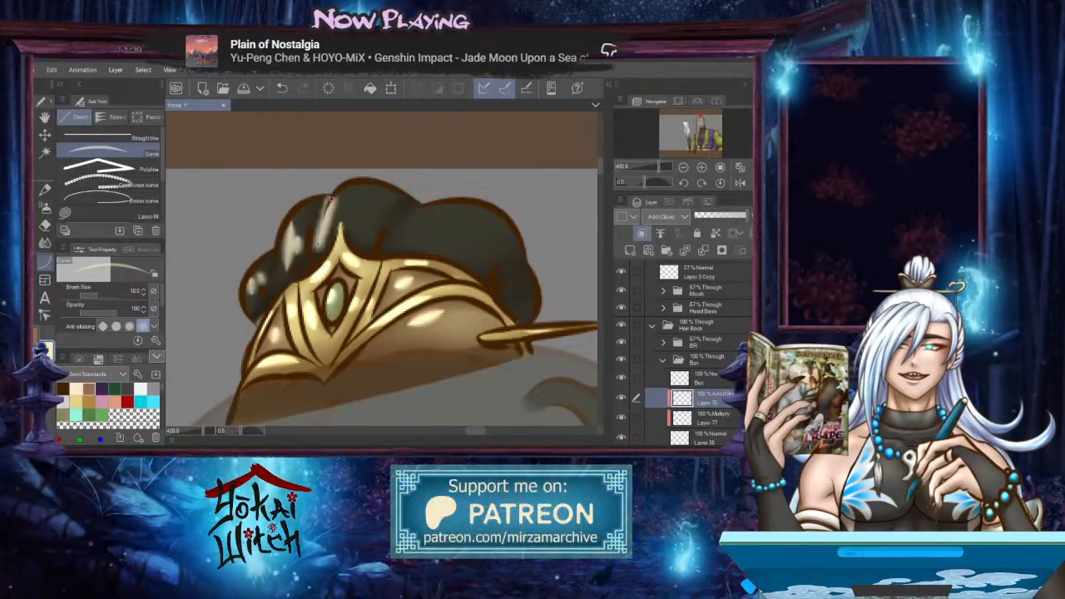
click(322, 226)
drag(361, 195, 349, 239)
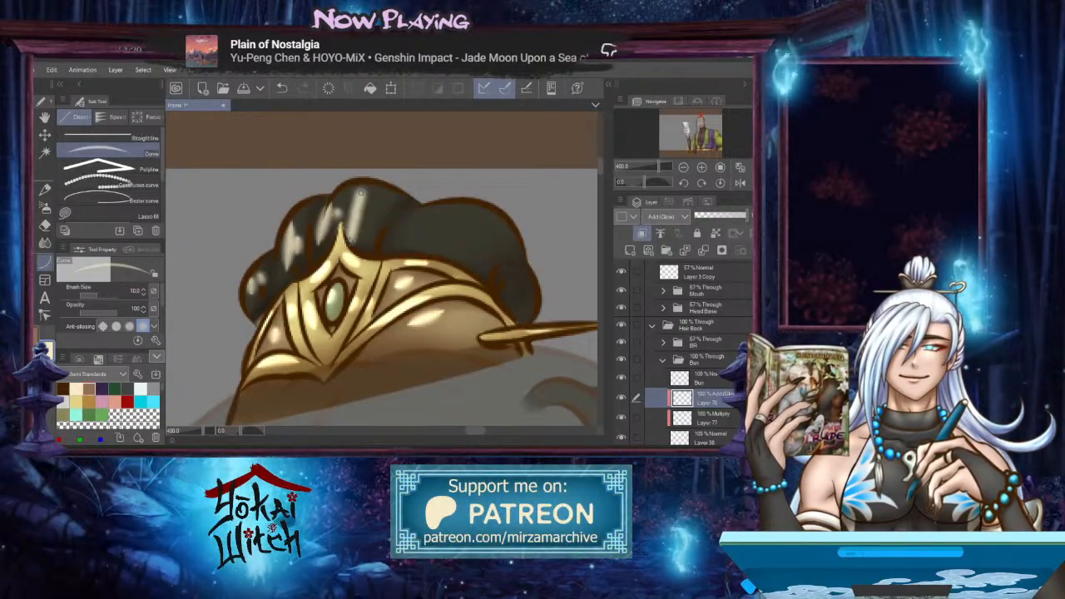
click(352, 218)
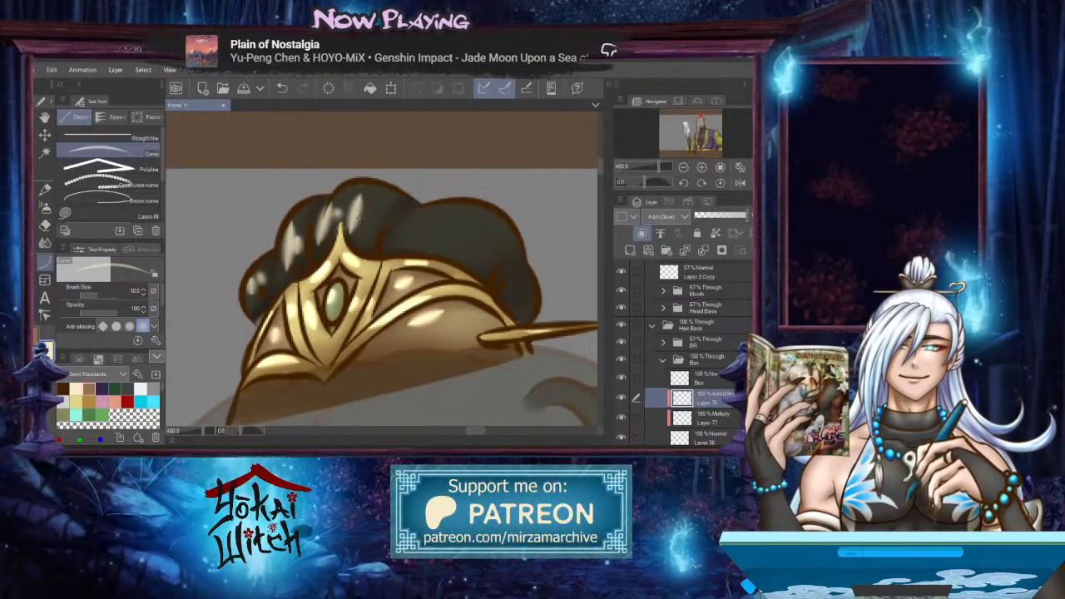
drag(432, 213, 407, 243)
click(416, 226)
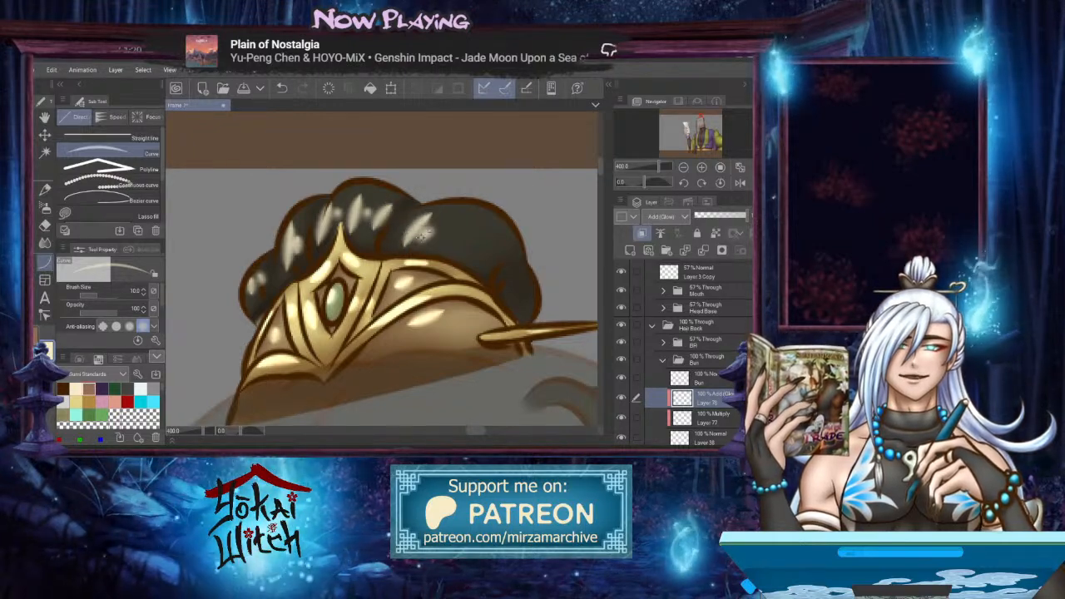
drag(460, 220, 442, 241)
click(449, 231)
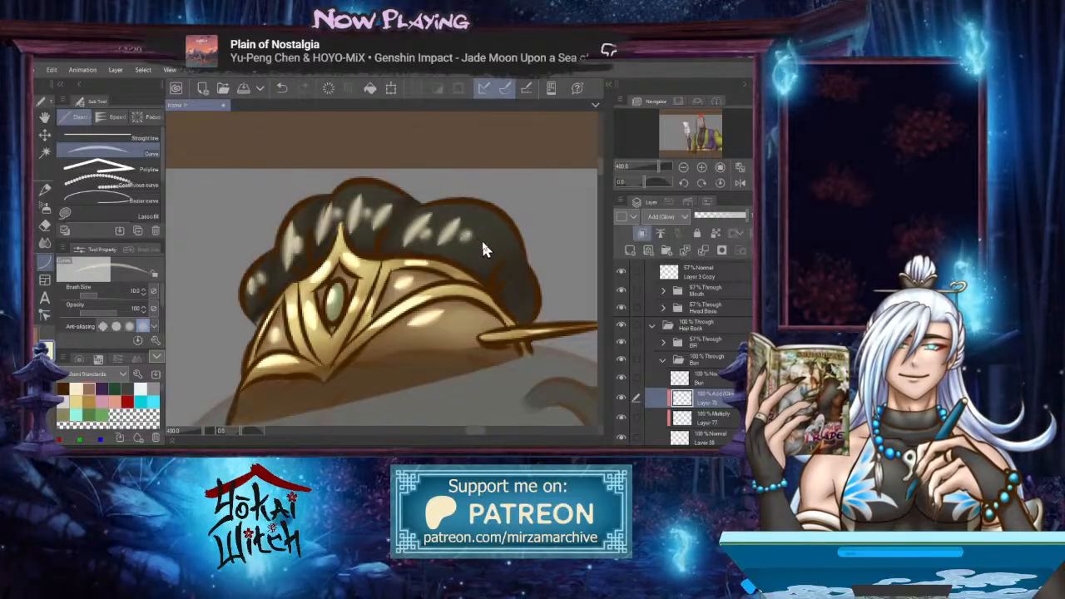
Soften the highlights on the ornament and hair lobes with the Blur tool at brush size 15
click(45, 242)
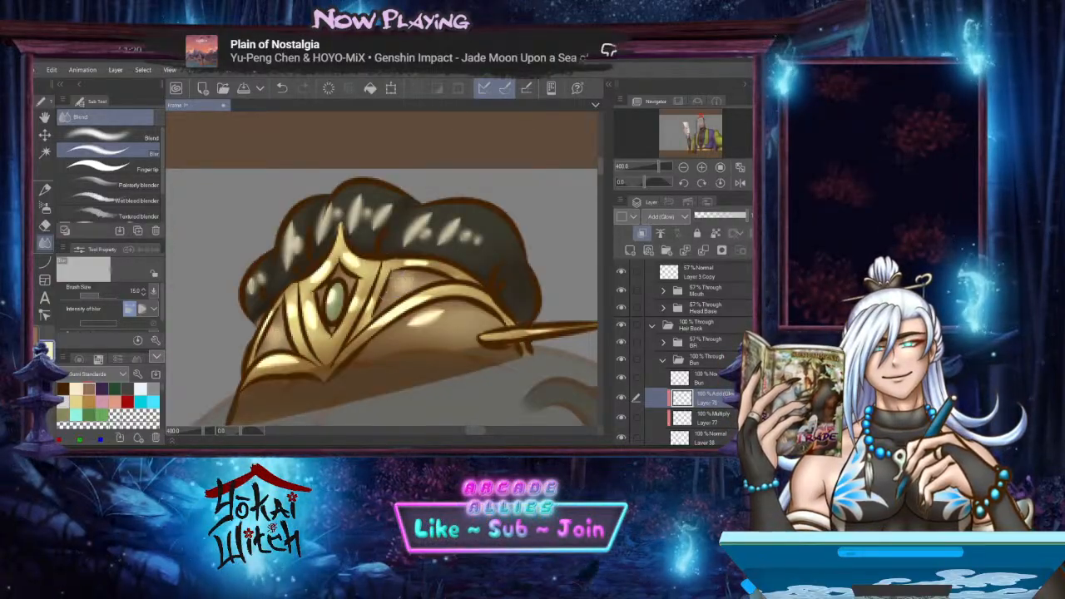
mouse_move(441, 315)
mouse_down()
mouse_move(416, 322)
mouse_move(425, 331)
mouse_up()
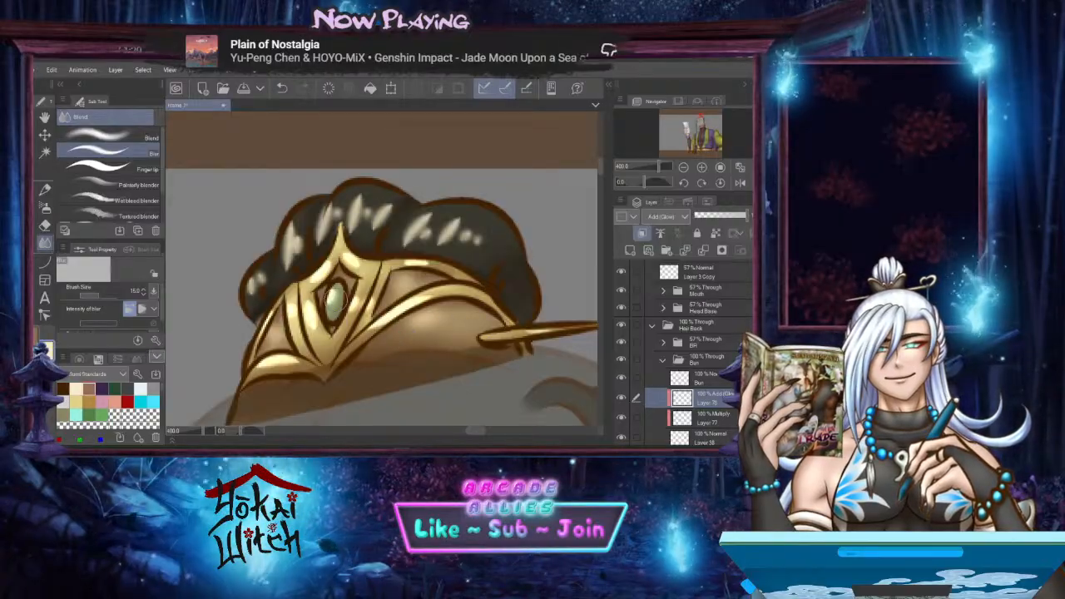
drag(334, 297, 304, 310)
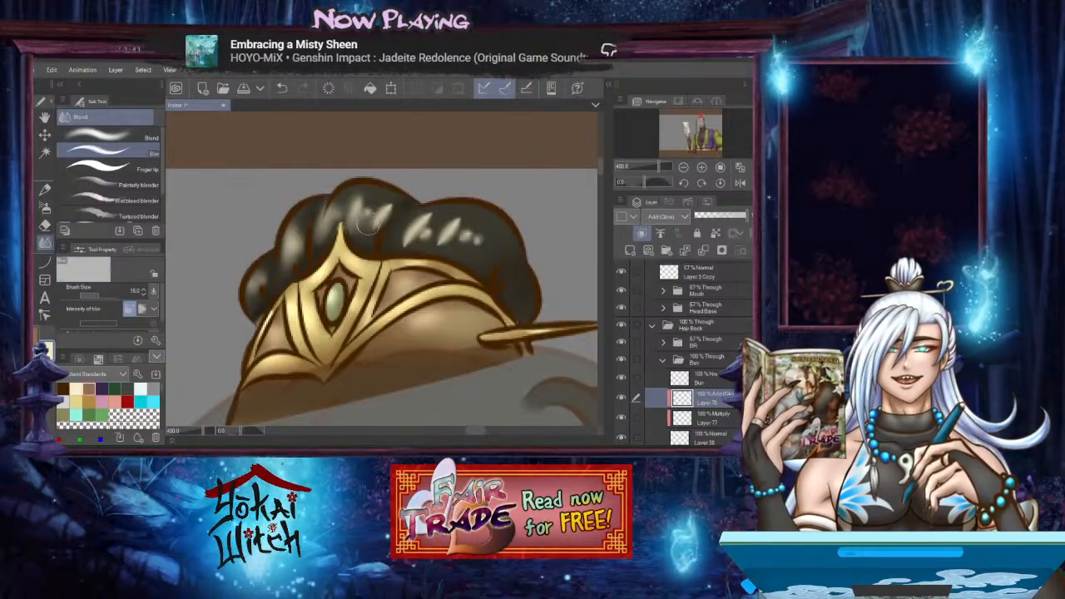
mouse_move(394, 208)
mouse_down()
mouse_move(381, 236)
mouse_move(405, 200)
mouse_move(374, 207)
mouse_move(361, 194)
mouse_move(415, 202)
mouse_move(407, 224)
mouse_move(358, 238)
mouse_move(421, 244)
mouse_move(401, 245)
mouse_move(427, 240)
mouse_move(421, 210)
mouse_move(409, 233)
mouse_move(438, 208)
mouse_move(430, 226)
mouse_move(471, 212)
mouse_move(452, 226)
mouse_move(481, 237)
mouse_move(449, 245)
mouse_move(491, 258)
mouse_up()
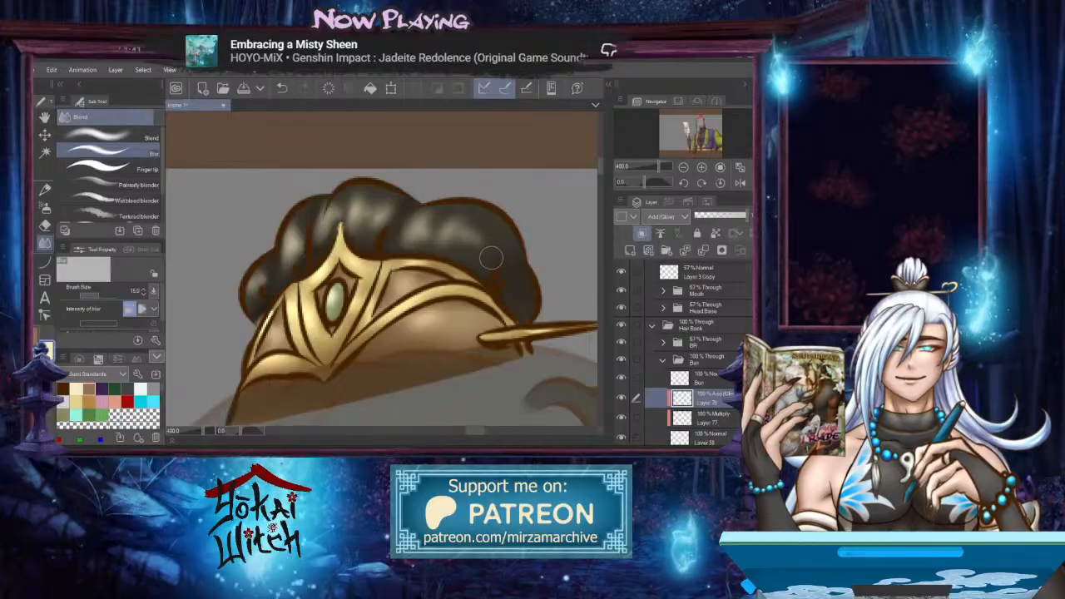
mouse_move(297, 254)
mouse_down()
mouse_move(289, 238)
mouse_move(283, 259)
mouse_move(298, 215)
mouse_up()
scroll(323, 209, down, 6)
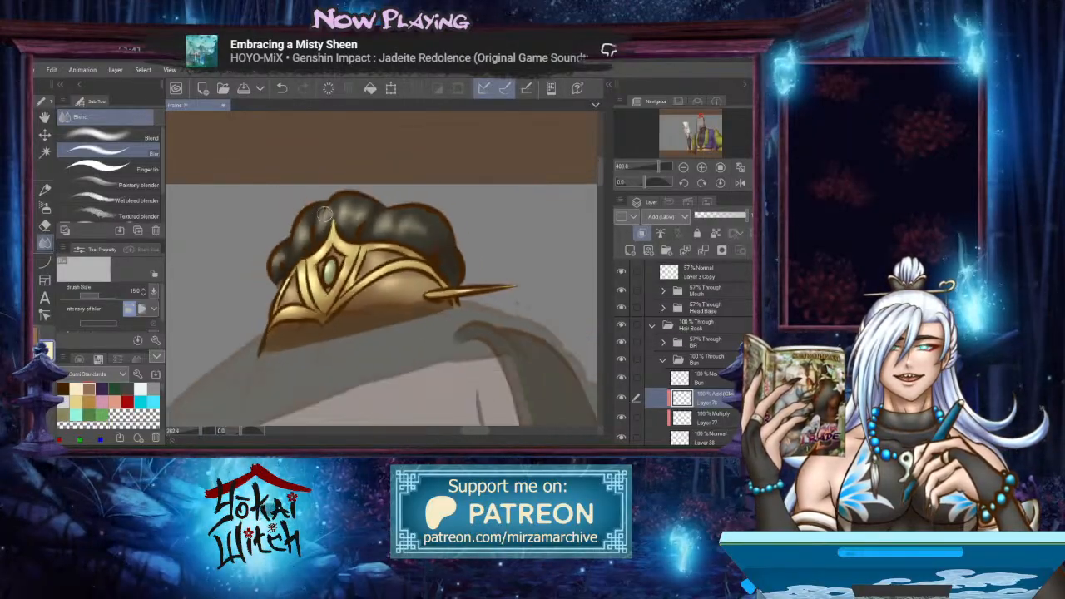
Blend the highlight on the large domed brown panel, raising the blur brush to 25 and returning it to 15
scroll(331, 229, up, 5)
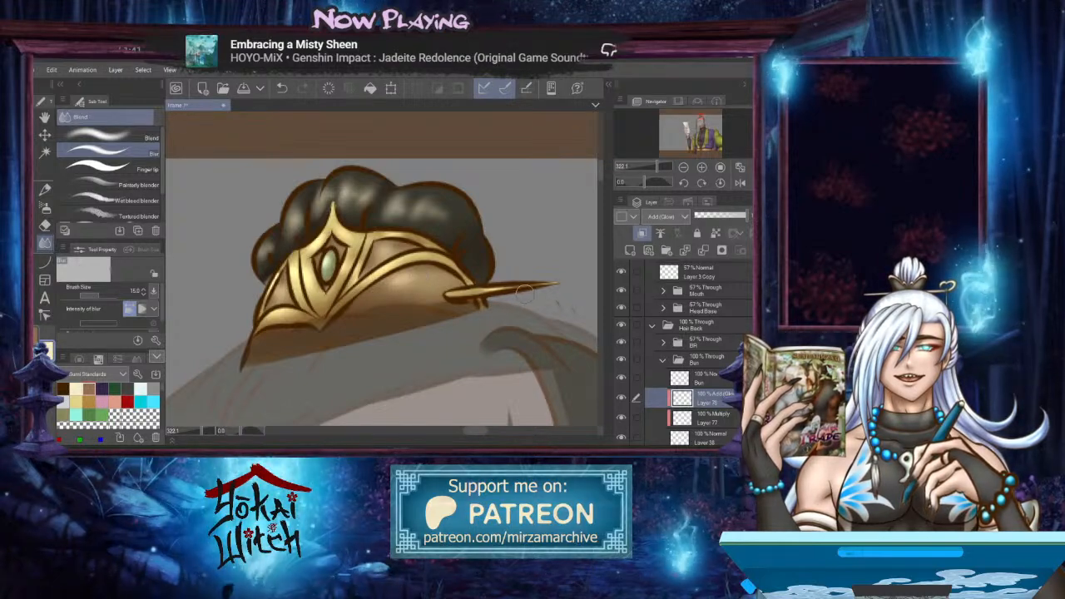
scroll(532, 290, down, 2)
scroll(533, 290, up, 3)
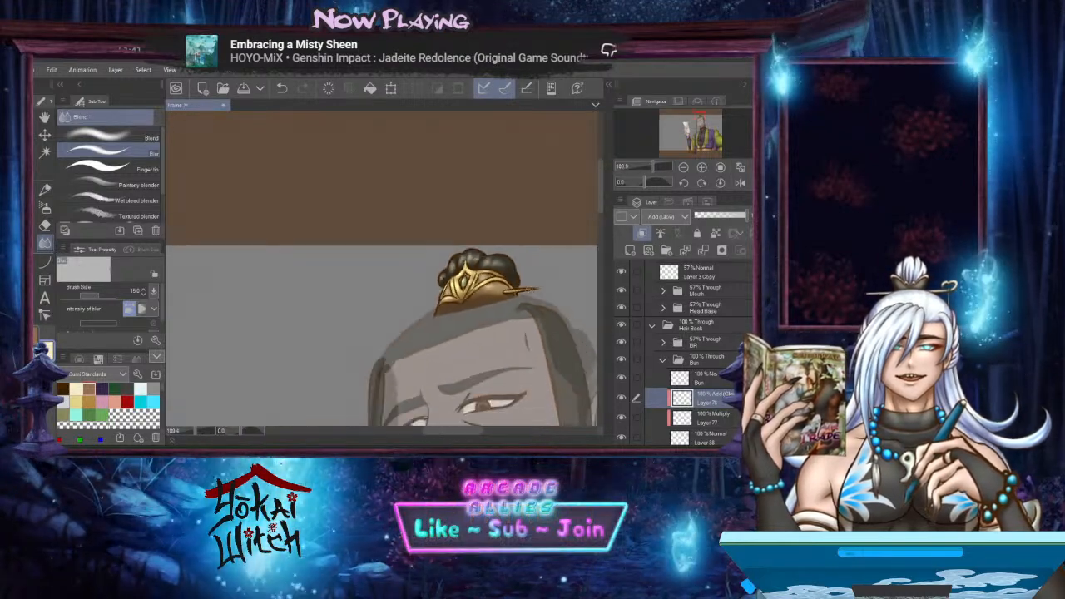
scroll(499, 292, down, 2)
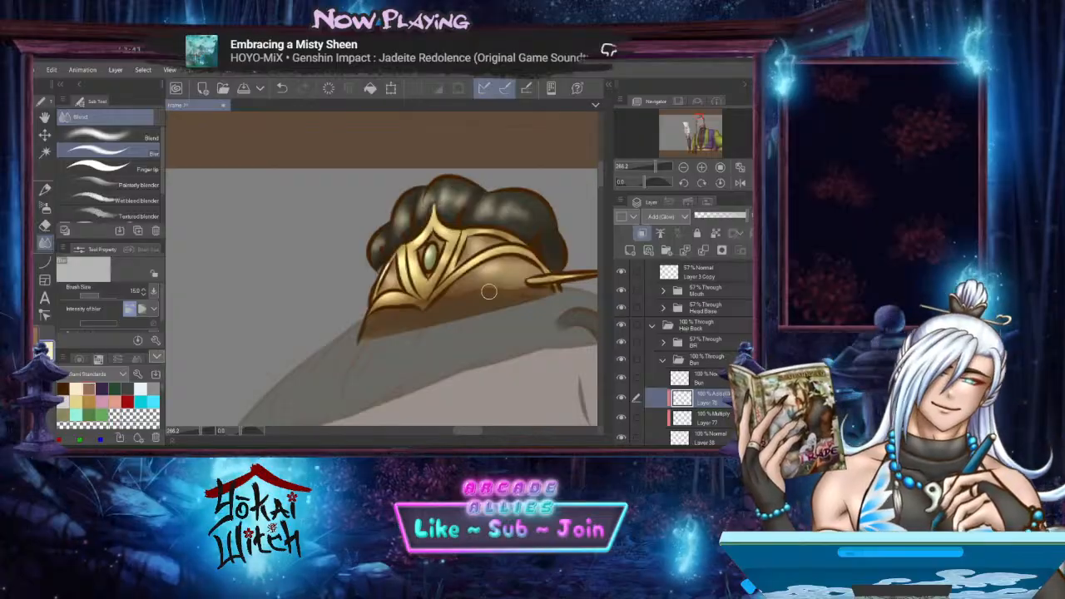
key(])
key(])
key(])
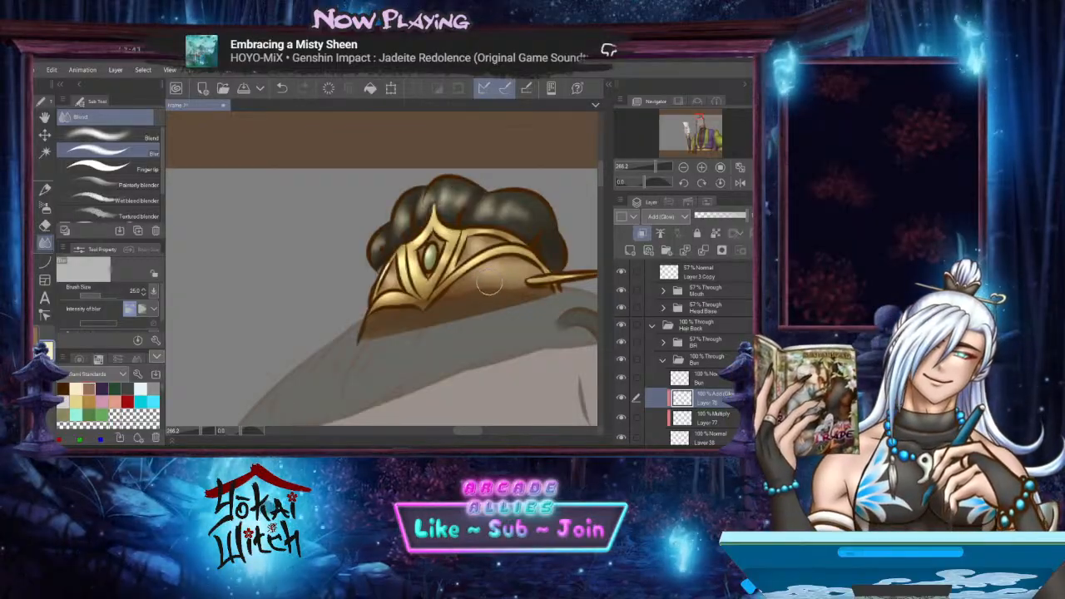
key([)
key([)
key([)
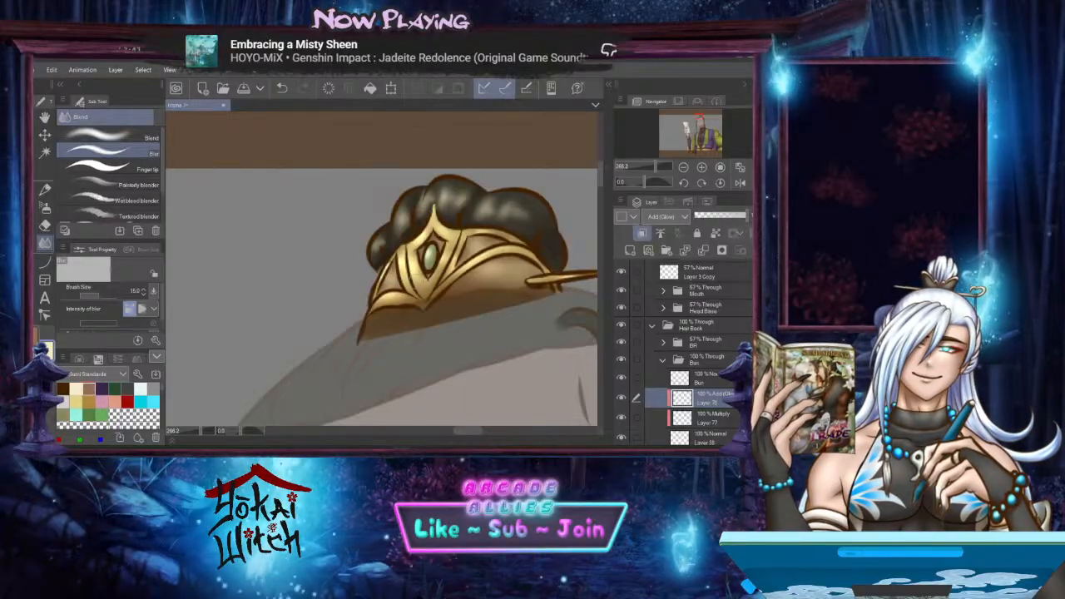
scroll(420, 258, up, 2)
scroll(454, 273, down, 3)
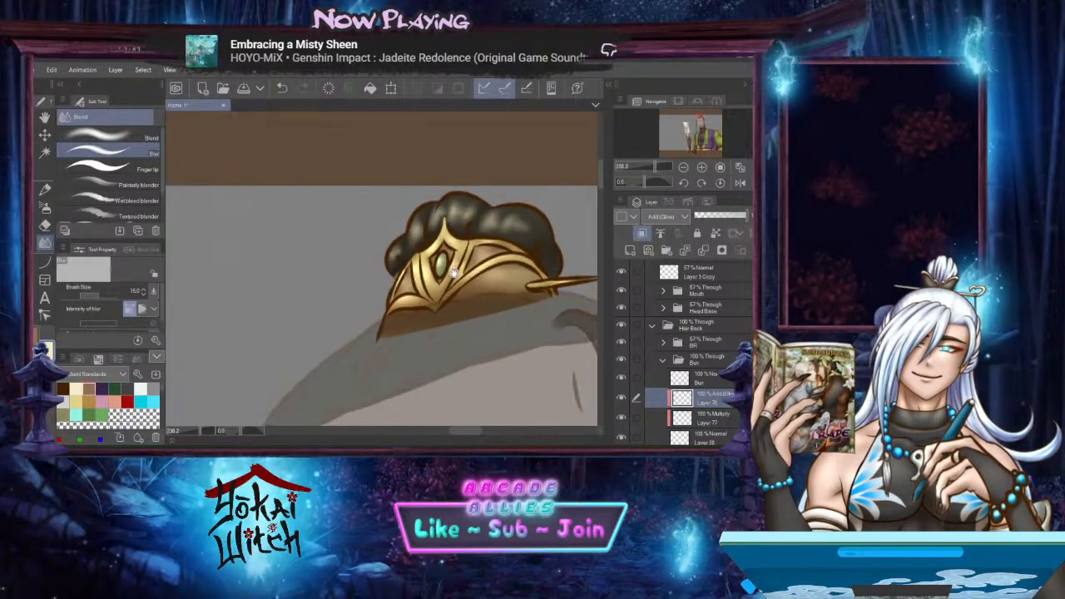
Further blend the highlights on the bun's front lobes and around the ornament's pointed tip with the Blur tool
drag(454, 272, 417, 284)
scroll(363, 264, up, 3)
scroll(364, 264, up, 1)
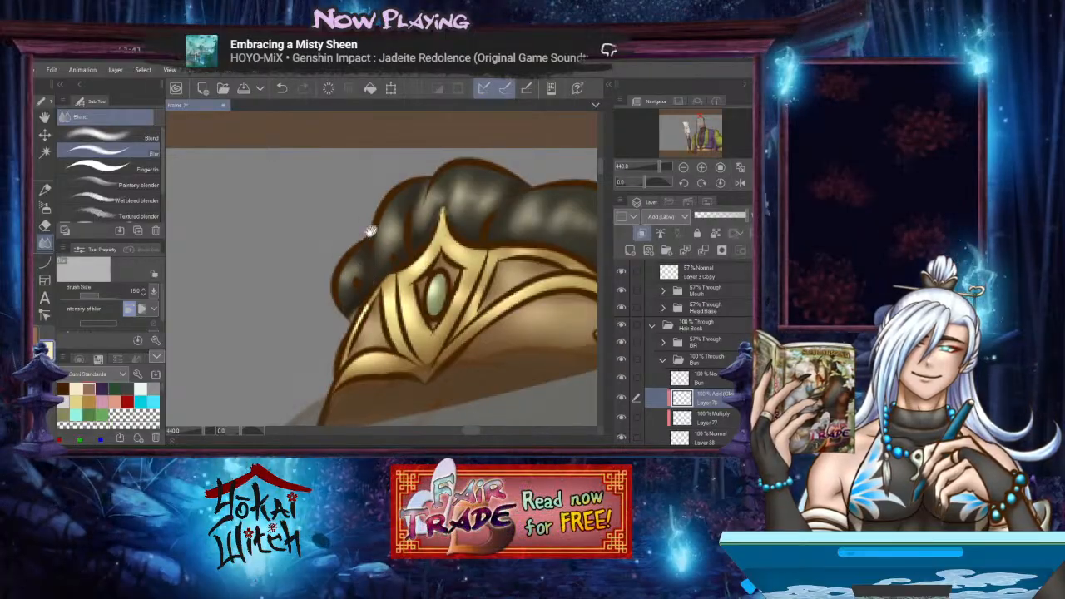
mouse_move(430, 225)
mouse_down()
mouse_move(367, 246)
mouse_move(449, 219)
mouse_up()
scroll(381, 235, down, 3)
scroll(380, 235, up, 1)
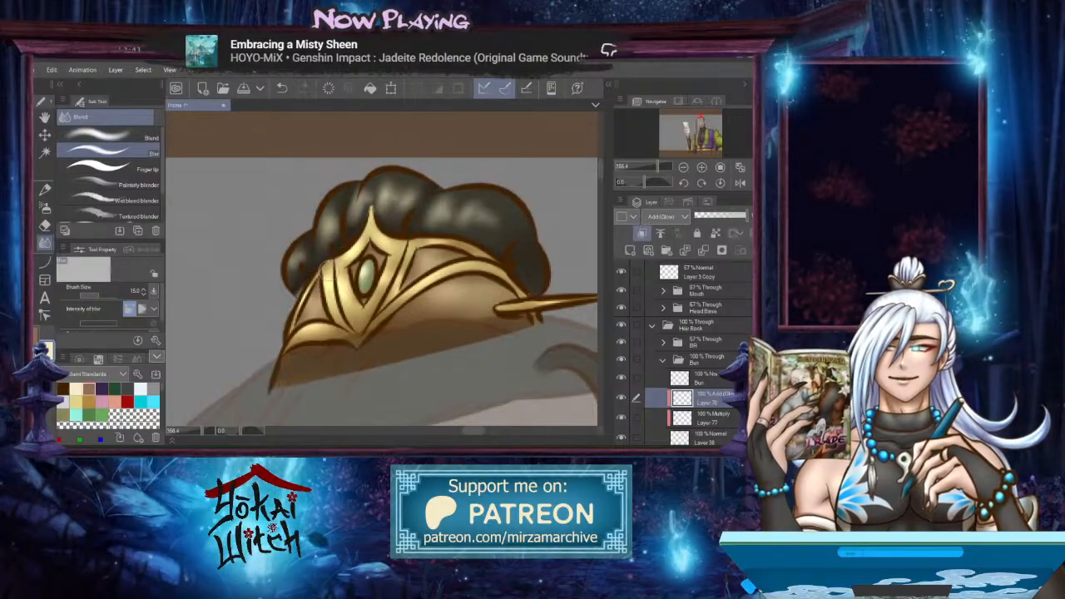
Smooth the highlights on the ornament's gold bands, brown panels and the base of the hairpin with the Blur tool
drag(360, 292, 302, 310)
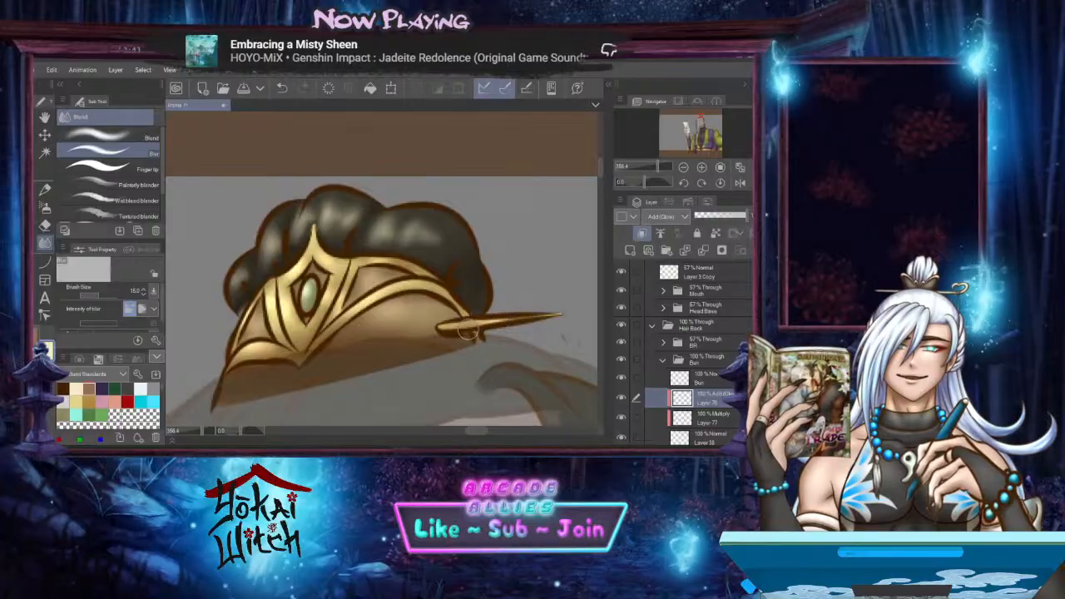
drag(473, 329, 529, 329)
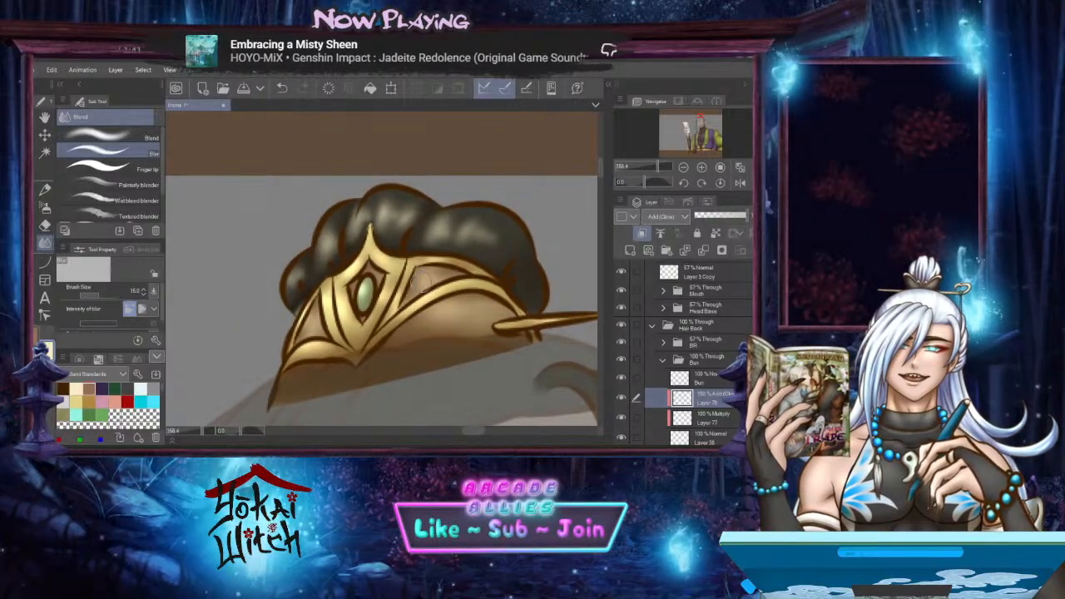
mouse_move(416, 288)
mouse_down()
mouse_move(441, 287)
mouse_move(385, 287)
mouse_up()
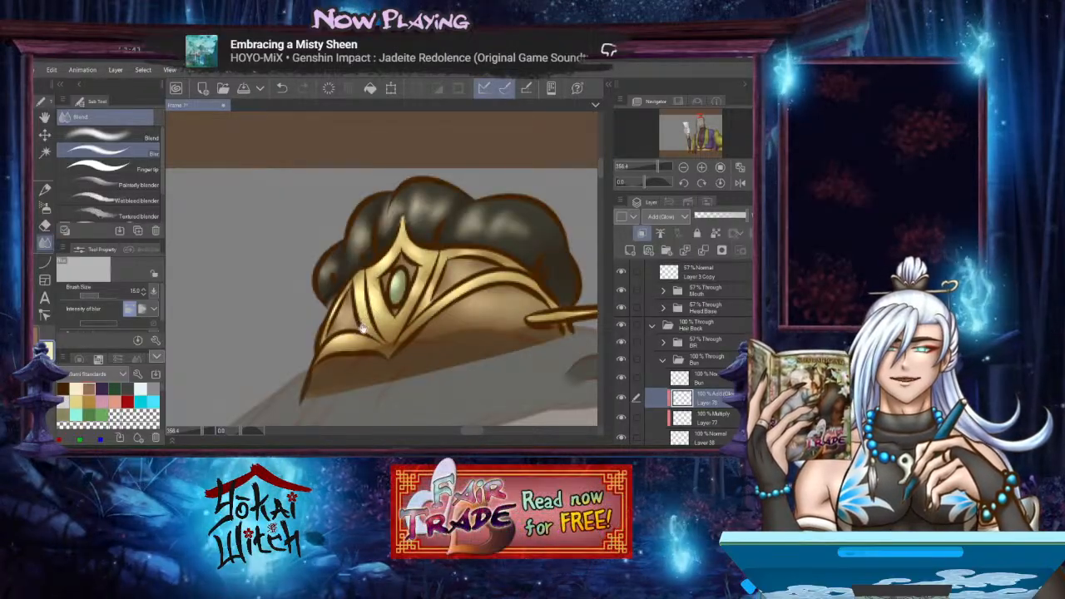
drag(362, 327, 354, 334)
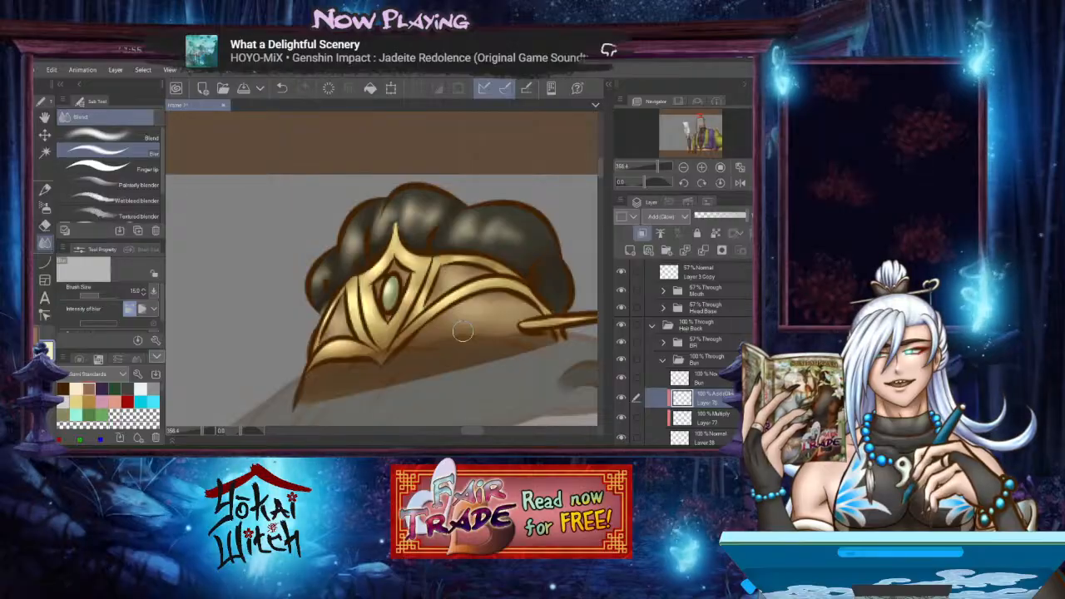
drag(422, 310, 391, 319)
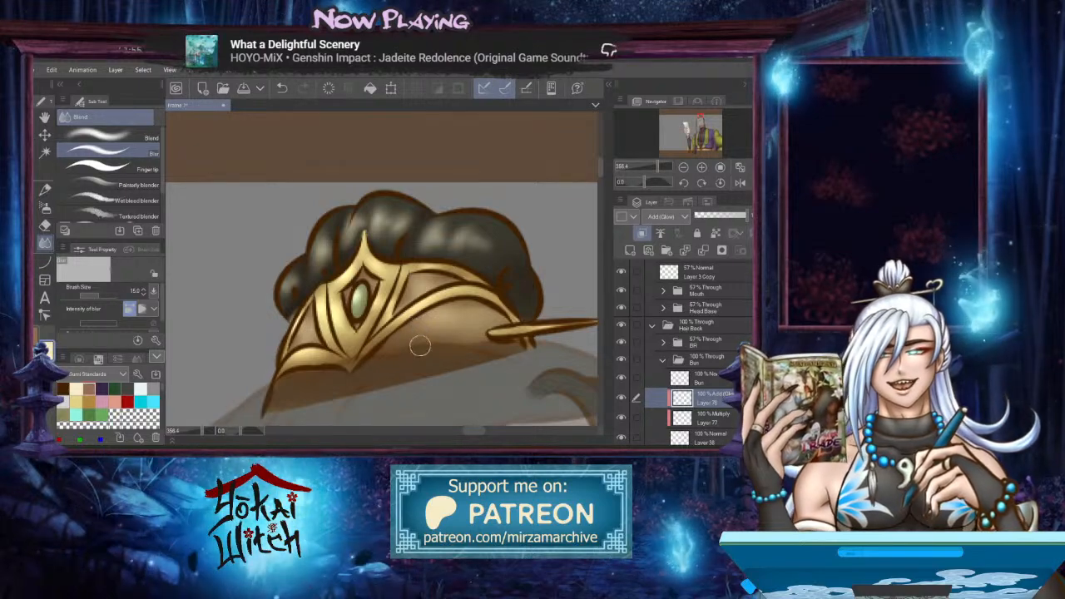
drag(445, 316, 418, 342)
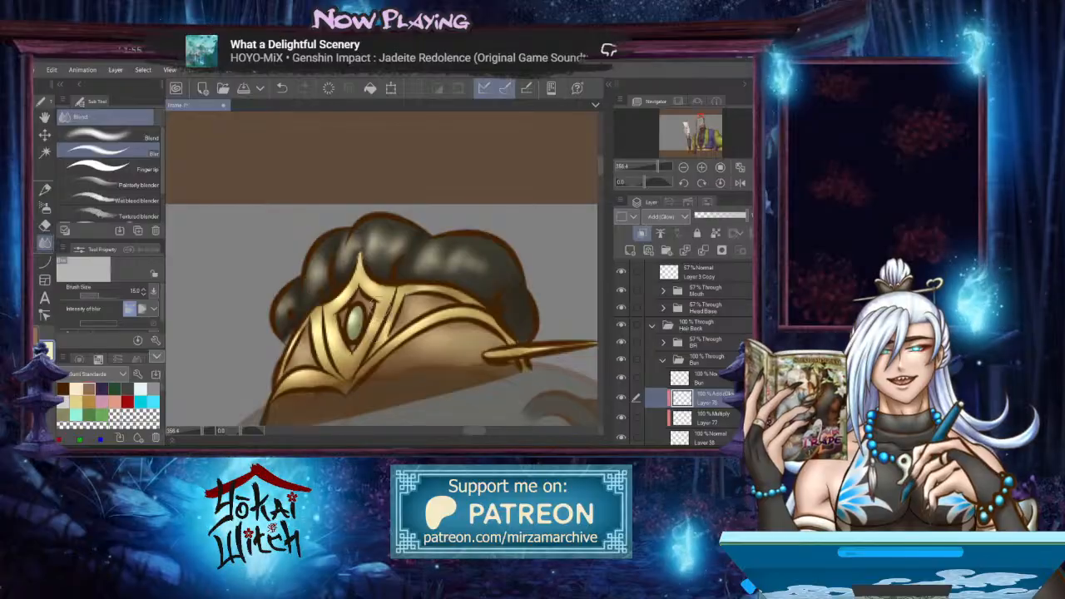
Refine the soft highlights on the bun's left and middle hair lobes with the Blur tool
drag(356, 320, 385, 312)
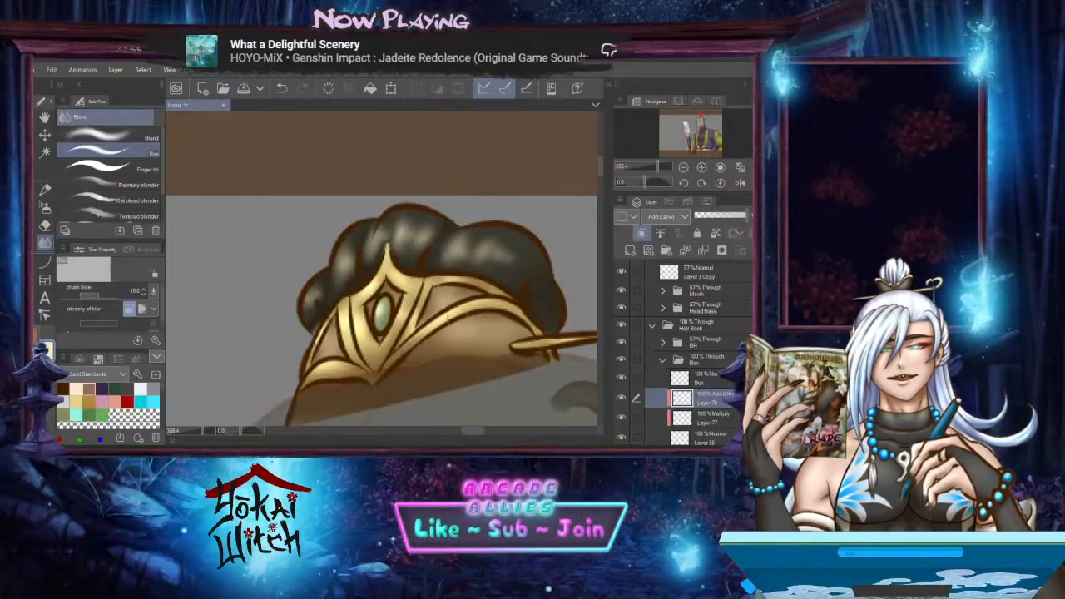
drag(451, 291, 454, 309)
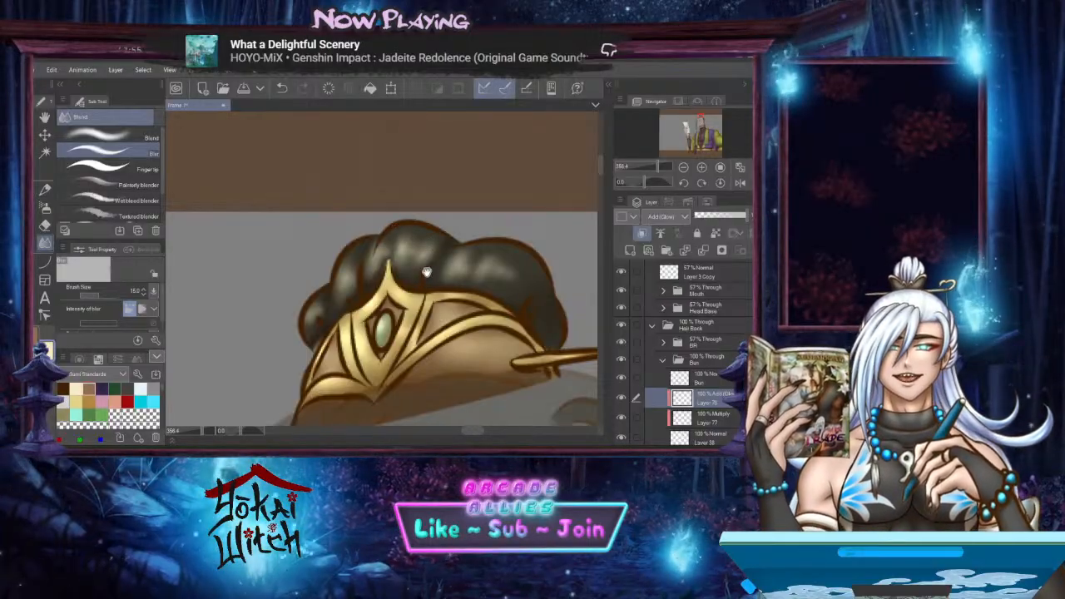
drag(423, 279, 411, 258)
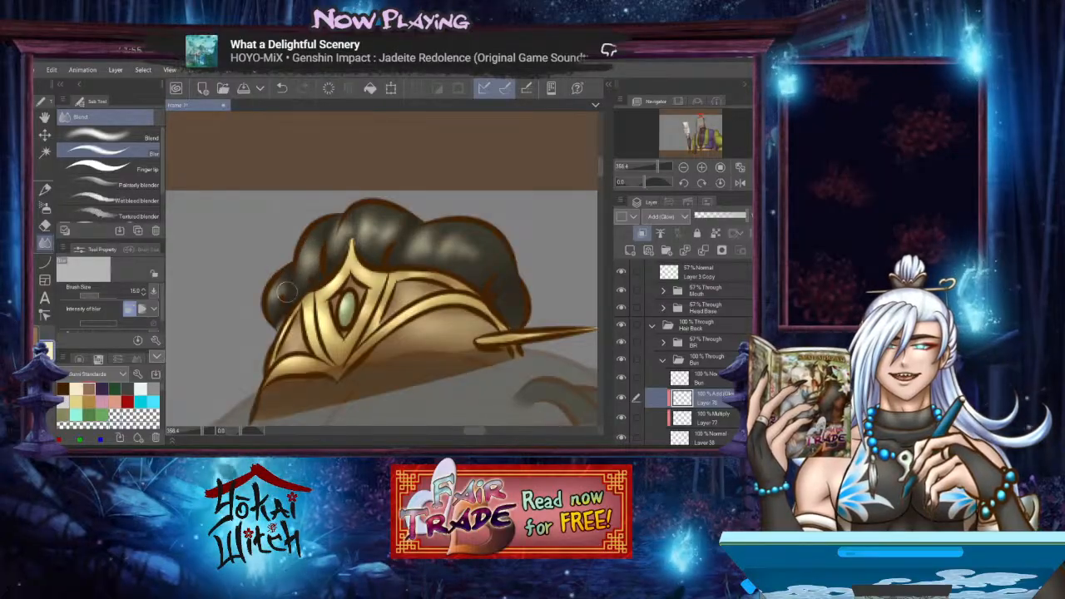
drag(443, 245, 409, 263)
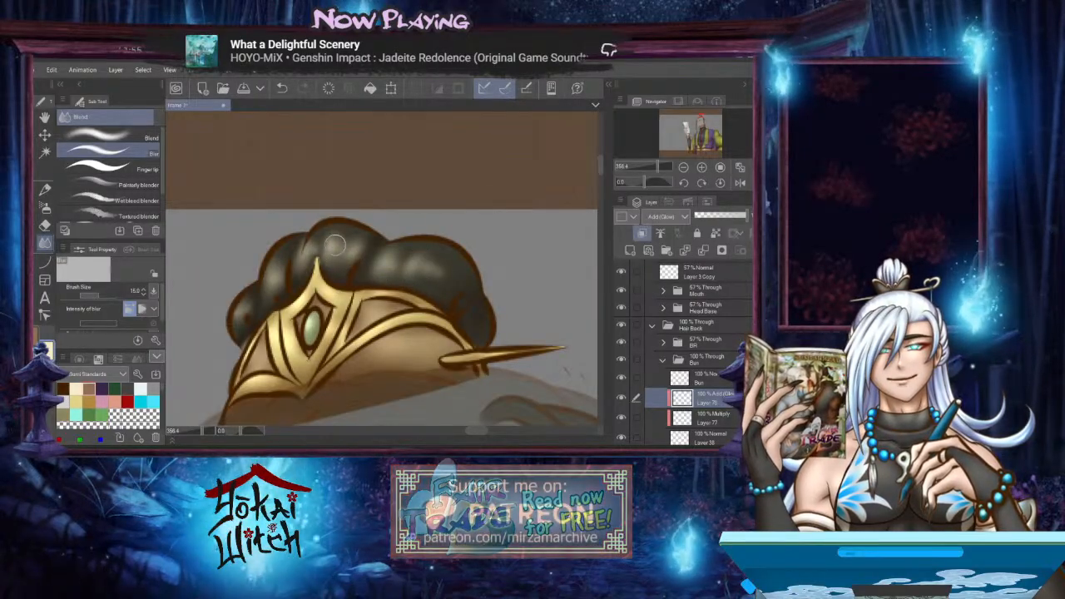
drag(349, 262, 340, 233)
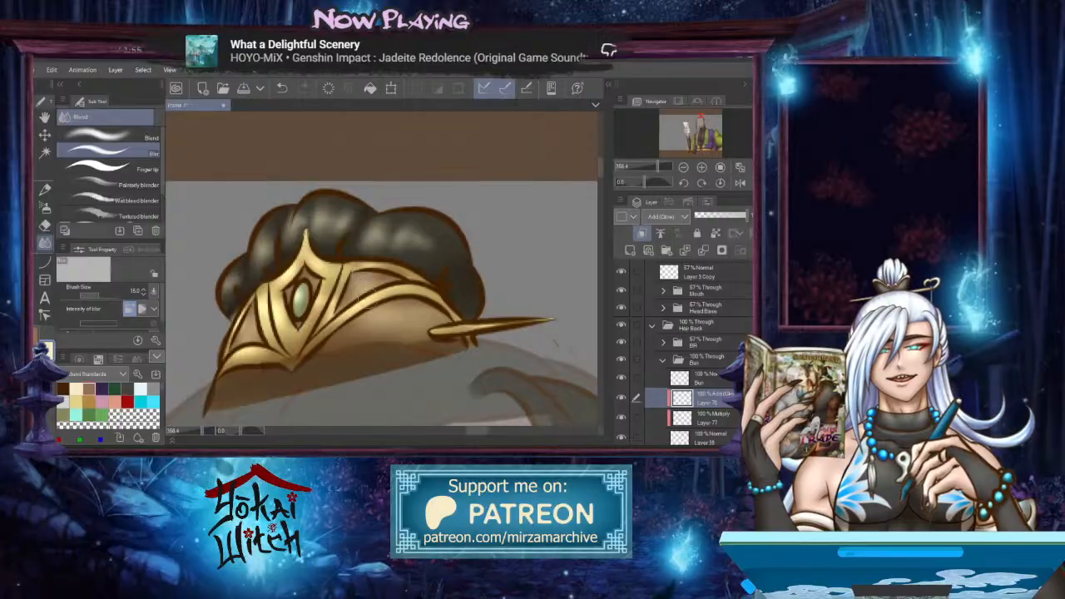
drag(370, 296, 399, 248)
mouse_move(416, 286)
mouse_down()
mouse_move(342, 284)
mouse_move(430, 275)
mouse_up()
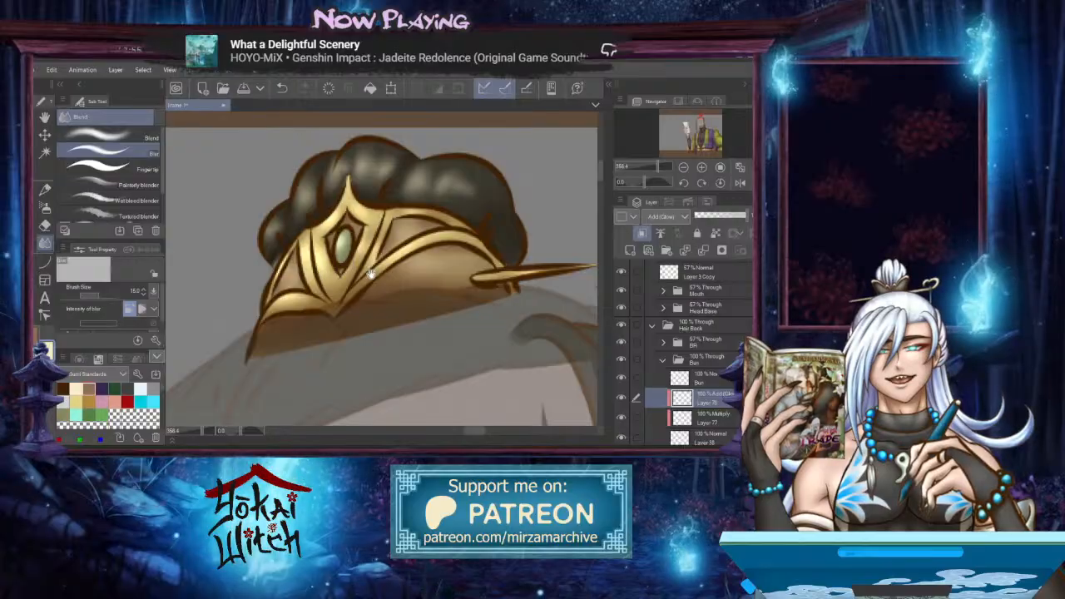
drag(376, 274, 290, 283)
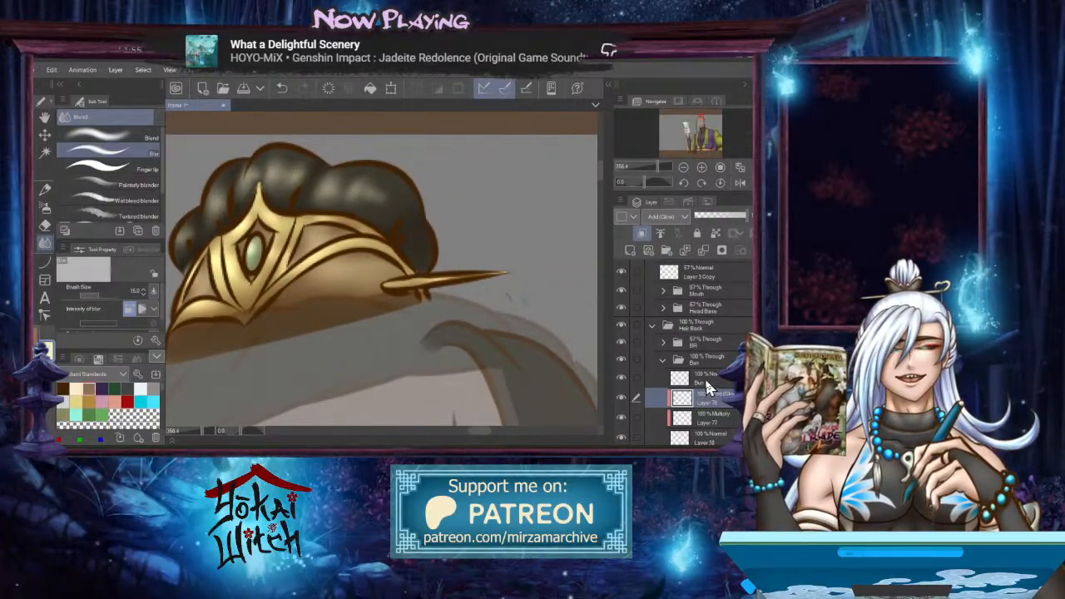
Switch to the Hard eraser and collapse the Bun layer folder
click(657, 384)
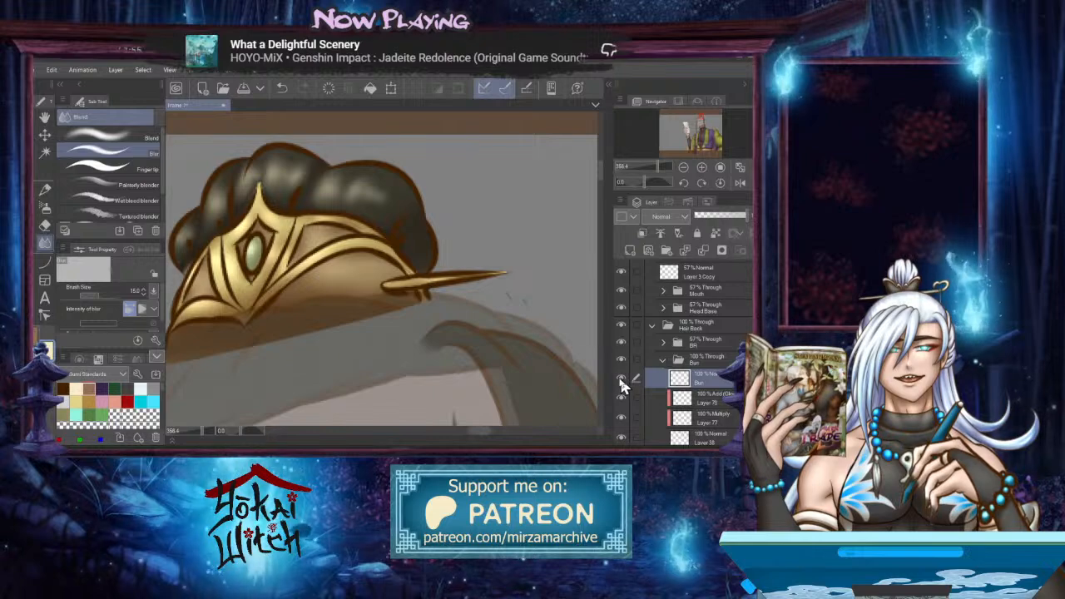
key(e)
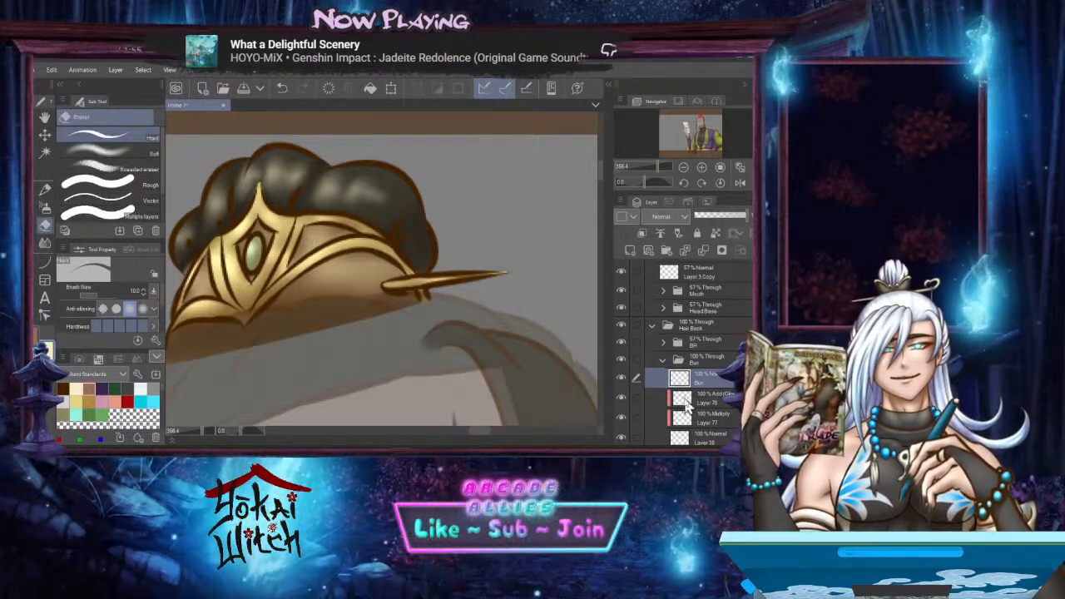
click(663, 361)
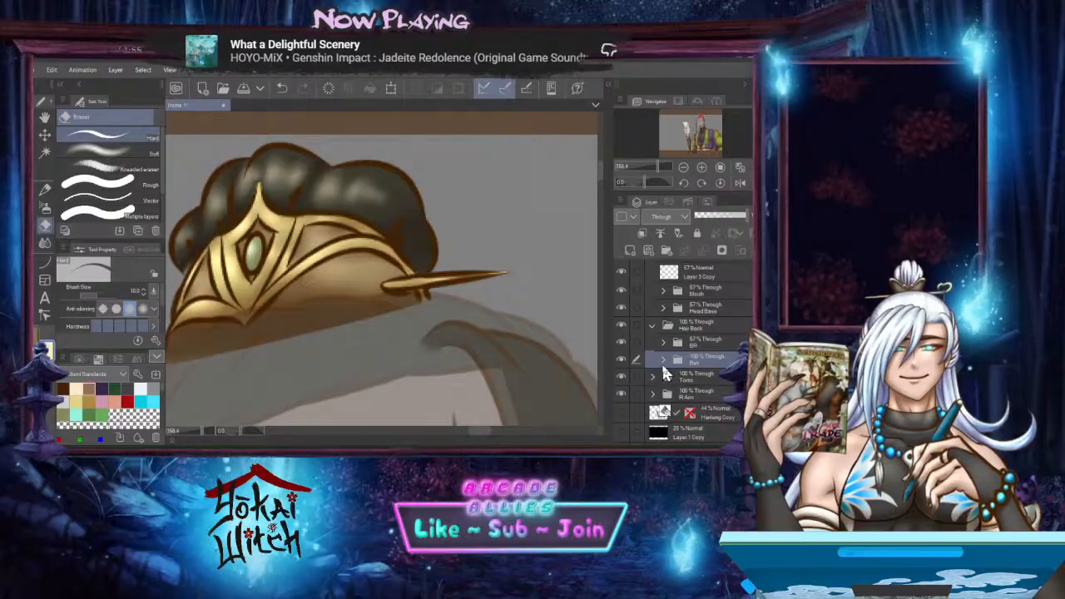
Raise the opacity of the BR layer folder in the Hair Back group to 100%
scroll(670, 372, up, 1)
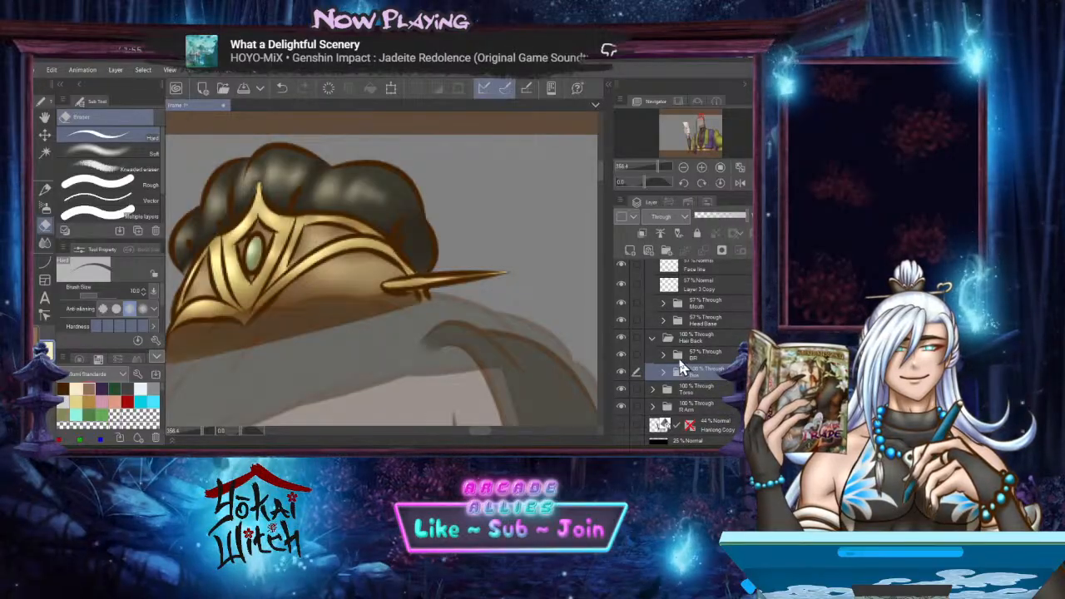
click(699, 353)
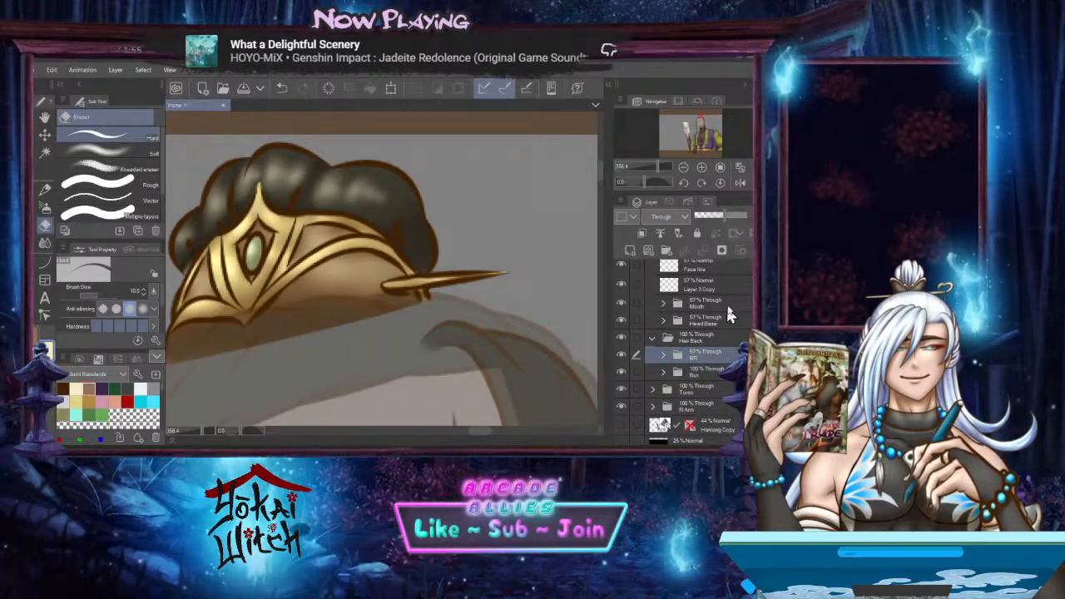
drag(723, 217, 747, 216)
Add a new clipped layer in Multiply mode above the base color layer in the BR folder
scroll(441, 356, down, 7)
drag(438, 361, 491, 191)
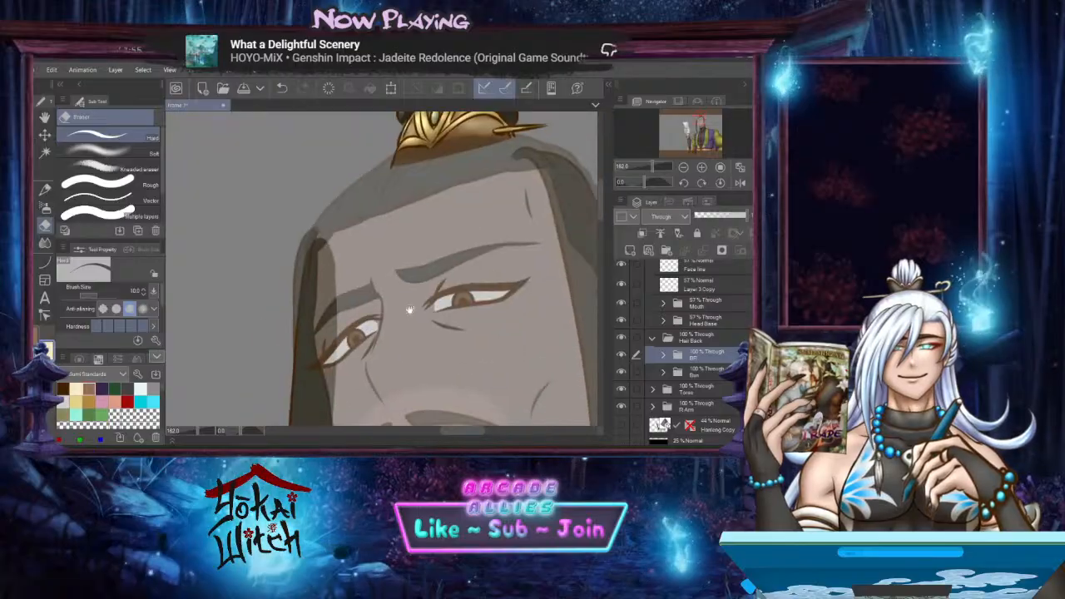
scroll(358, 302, up, 4)
drag(353, 301, 475, 208)
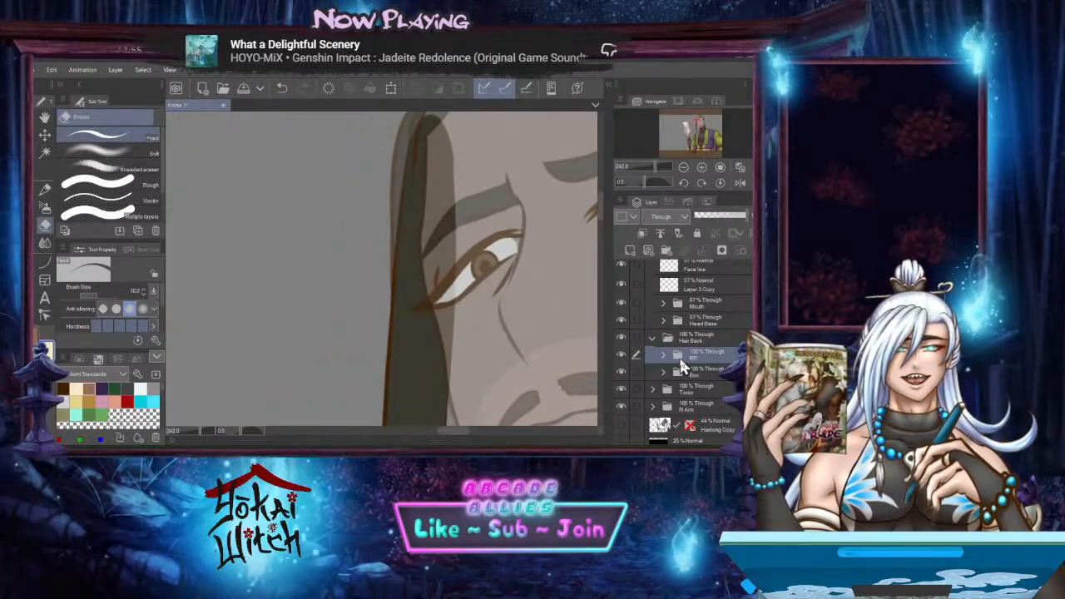
click(665, 358)
click(675, 397)
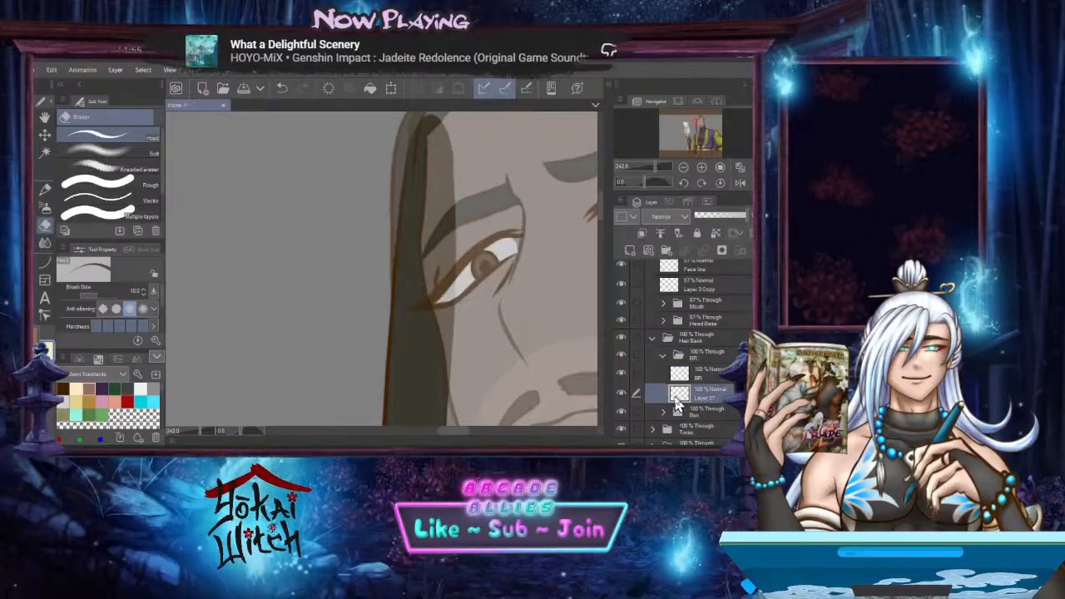
click(630, 252)
click(666, 217)
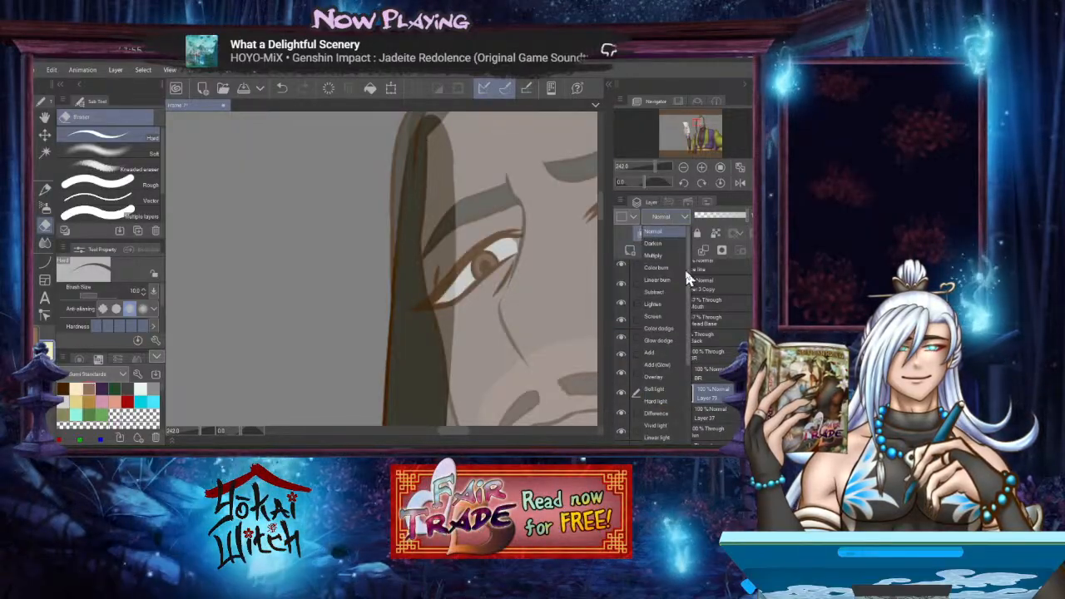
click(663, 256)
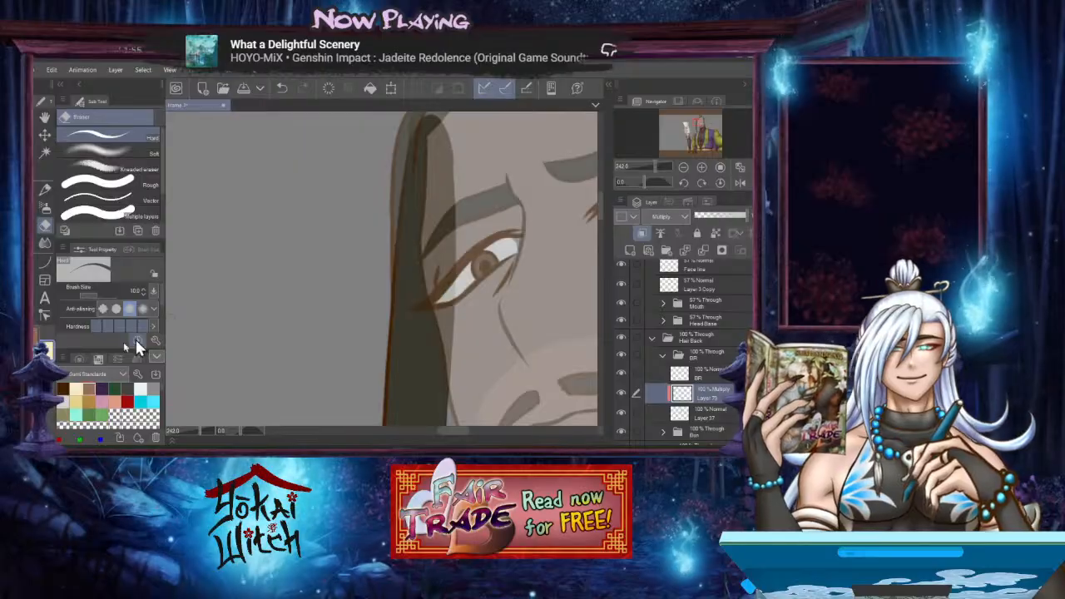
Shade the long hair lock beside the face down to its tip on the Multiply layer with the Soft airbrush
click(45, 207)
mouse_move(433, 200)
mouse_down()
mouse_move(464, 216)
mouse_move(485, 258)
mouse_move(507, 208)
mouse_move(493, 345)
mouse_move(474, 248)
mouse_move(486, 257)
mouse_move(475, 329)
mouse_move(474, 247)
mouse_up()
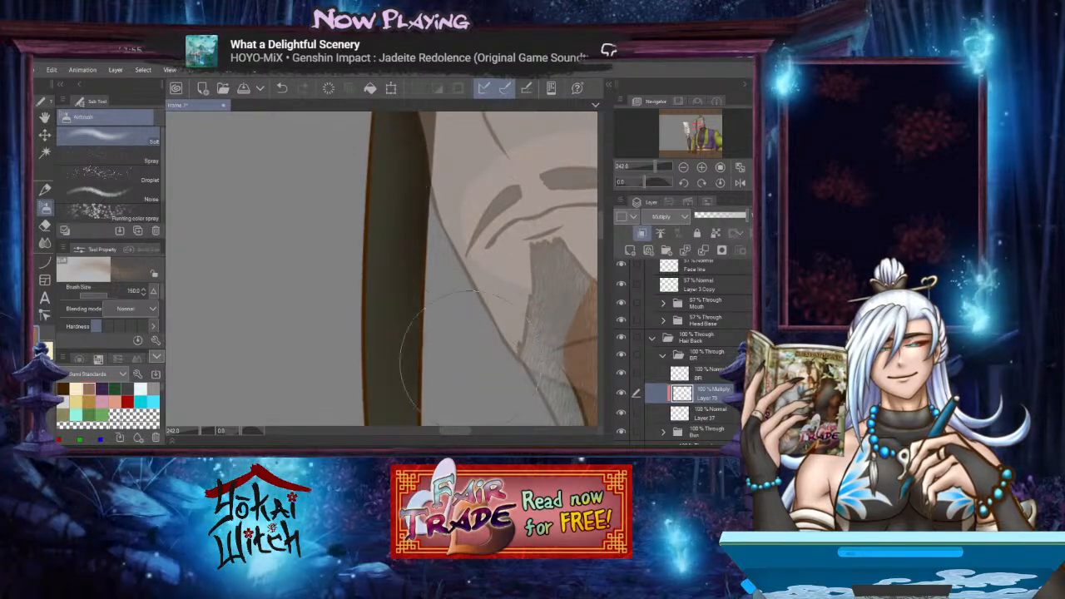
drag(469, 388, 433, 246)
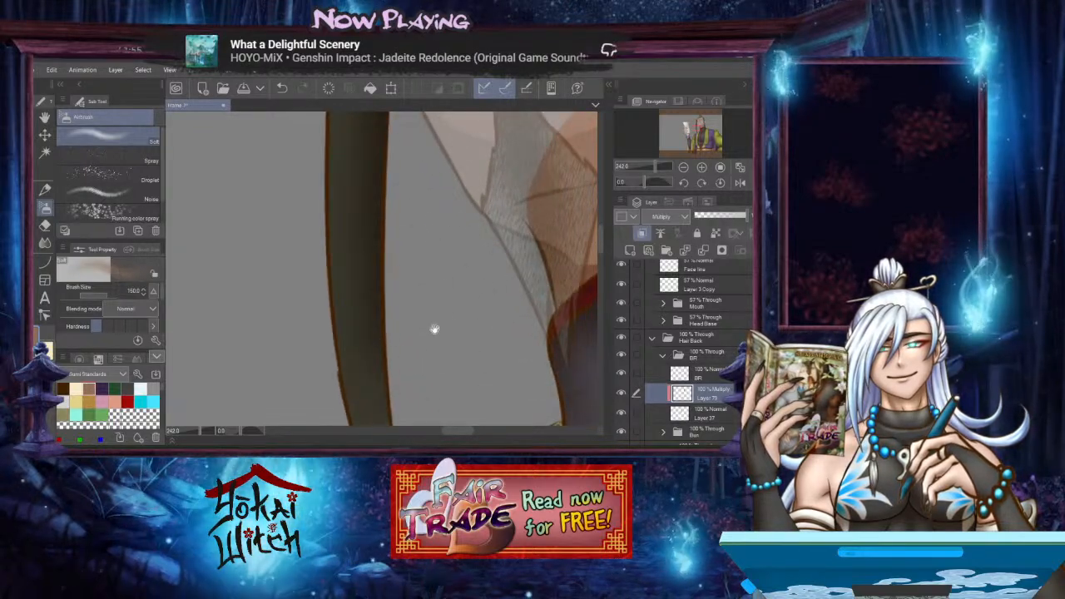
drag(435, 328, 411, 219)
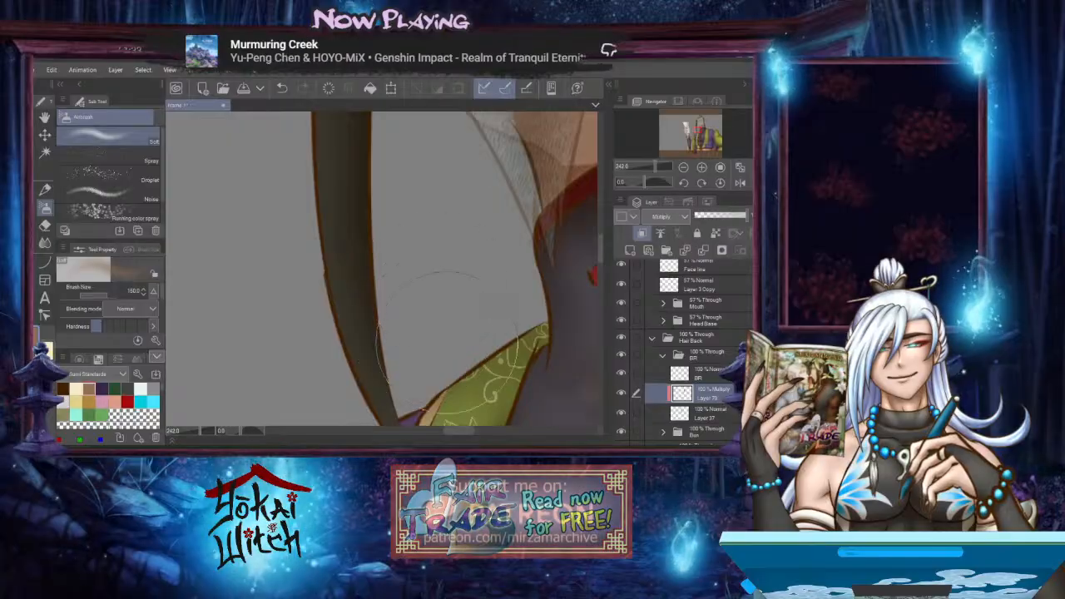
drag(447, 342, 488, 264)
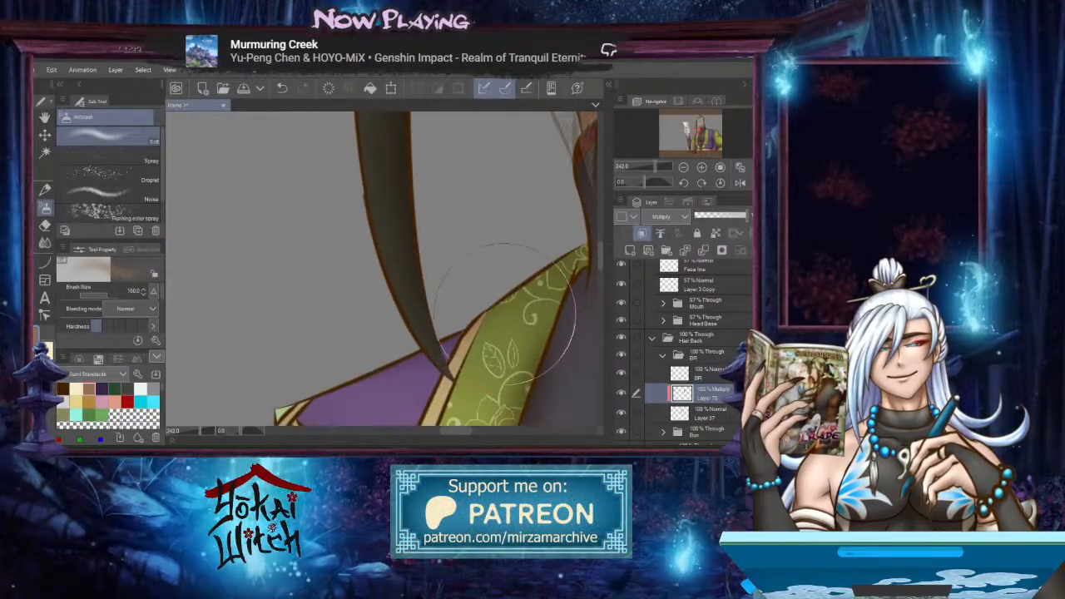
mouse_move(541, 332)
mouse_down()
mouse_move(468, 349)
mouse_move(479, 338)
mouse_move(473, 304)
mouse_move(483, 369)
mouse_move(510, 325)
mouse_move(513, 148)
mouse_up()
mouse_move(522, 300)
mouse_down()
mouse_move(523, 240)
mouse_move(522, 328)
mouse_move(521, 200)
mouse_up()
drag(513, 320, 507, 211)
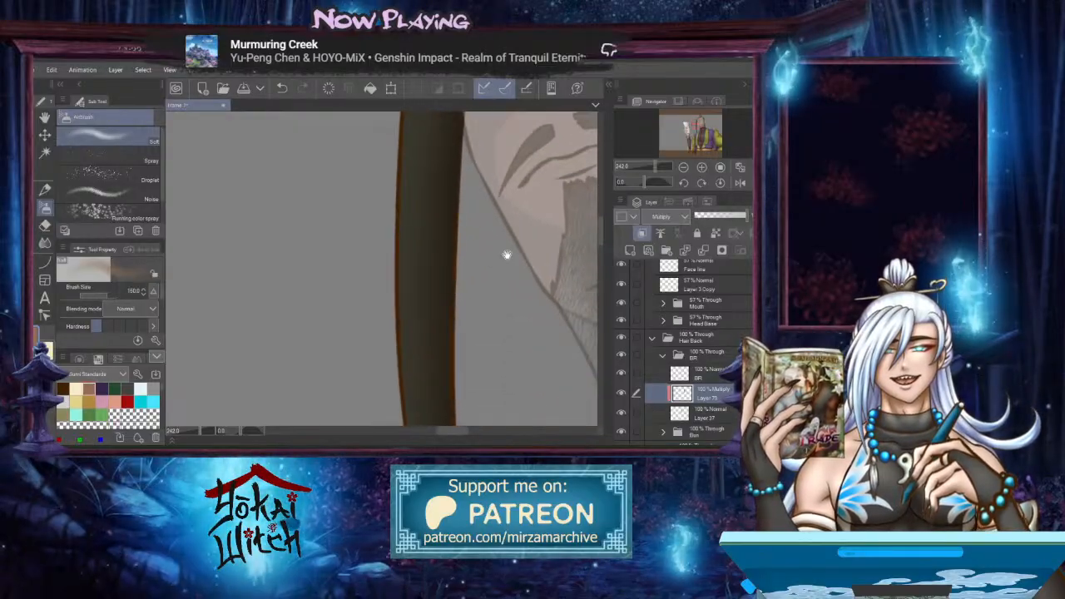
mouse_move(503, 293)
mouse_down()
mouse_move(498, 202)
mouse_move(500, 241)
mouse_up()
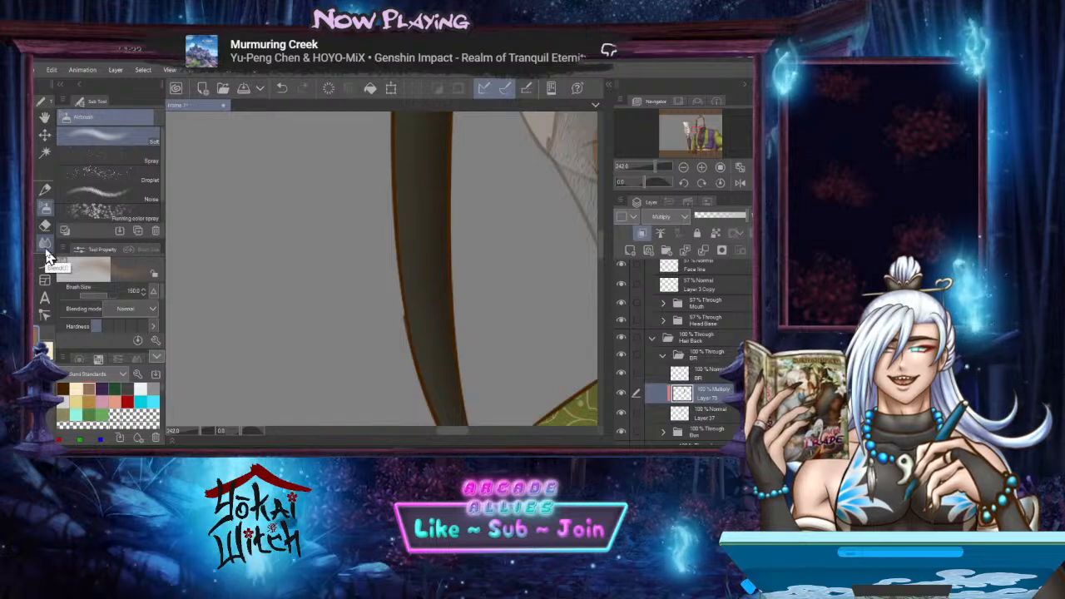
Smooth the hair lock's shading from its lower part up to the temple with an enlarged Blur tool
click(46, 252)
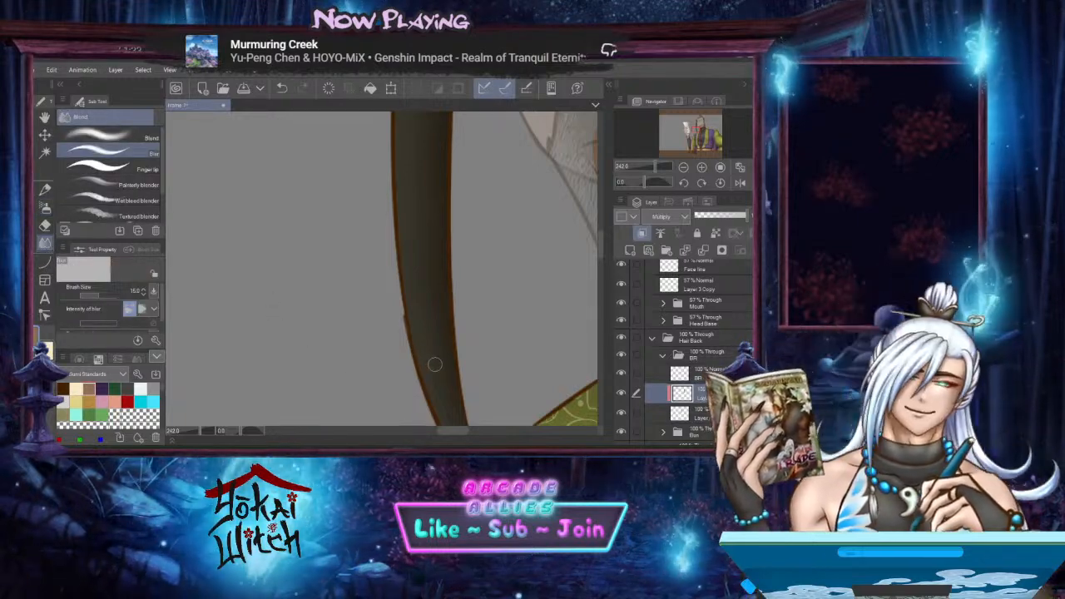
key(])
key(])
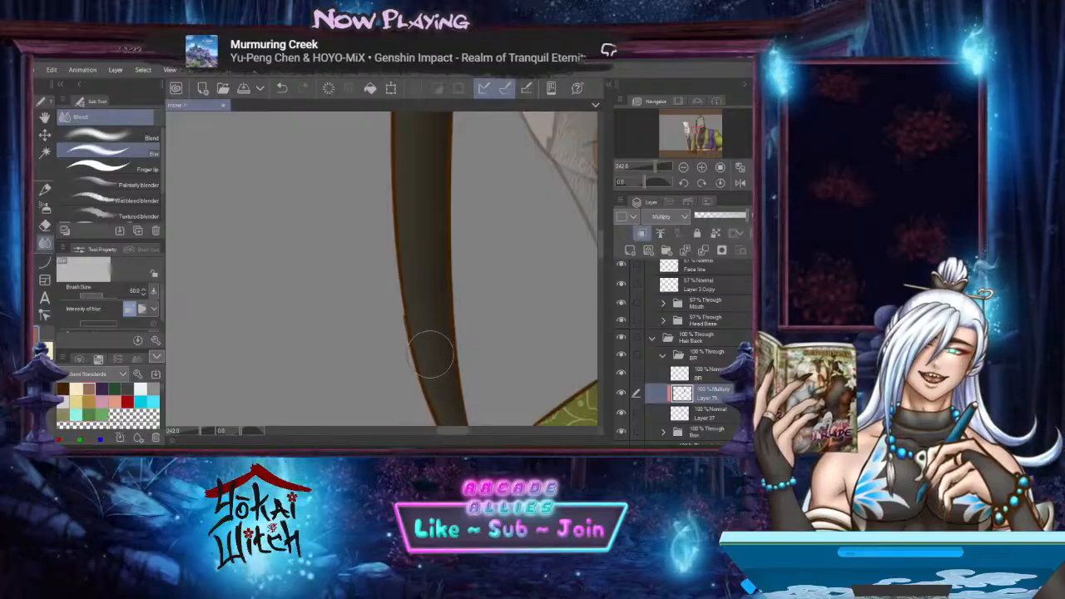
drag(422, 357, 394, 280)
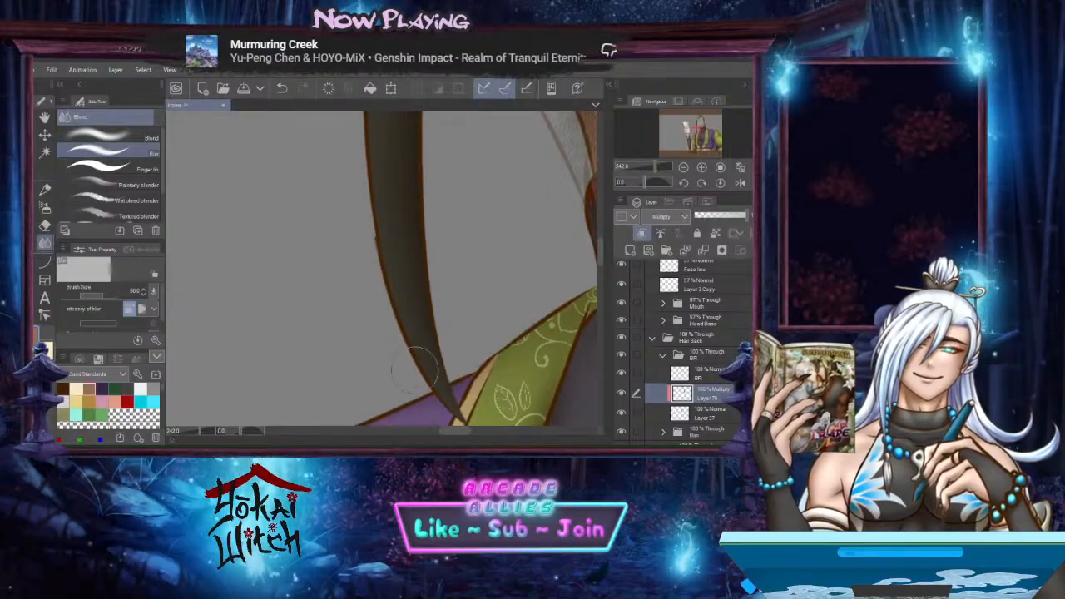
drag(392, 187, 392, 374)
drag(397, 225, 386, 362)
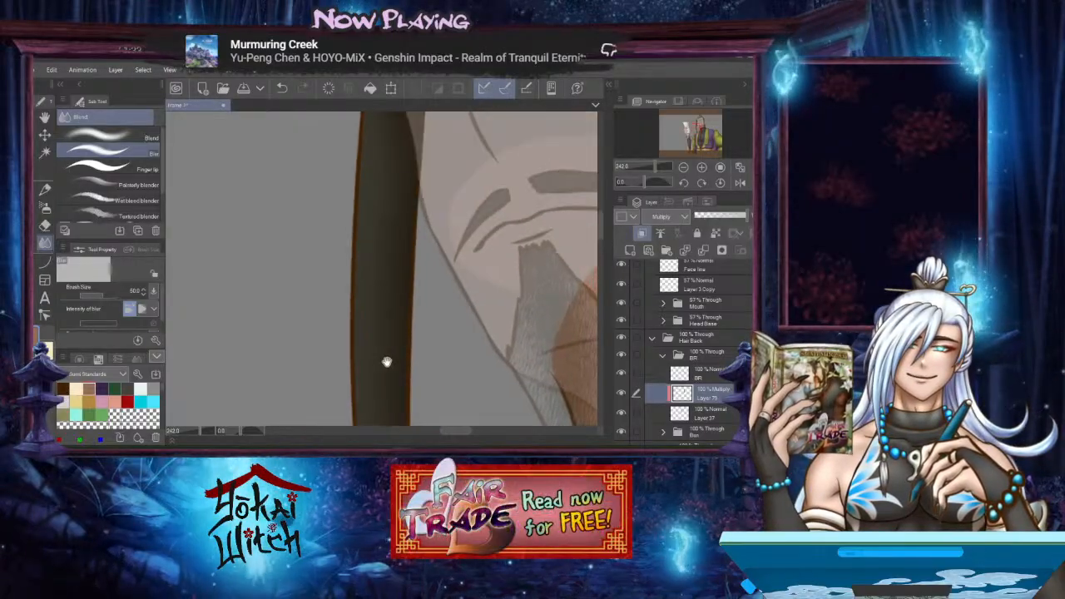
drag(402, 200, 398, 359)
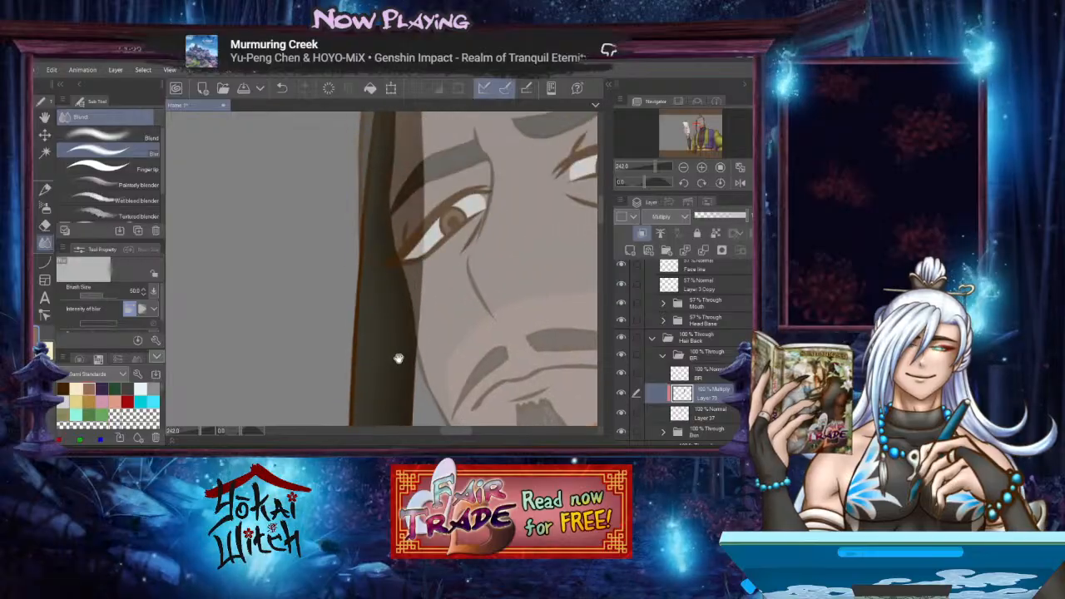
drag(395, 317, 399, 354)
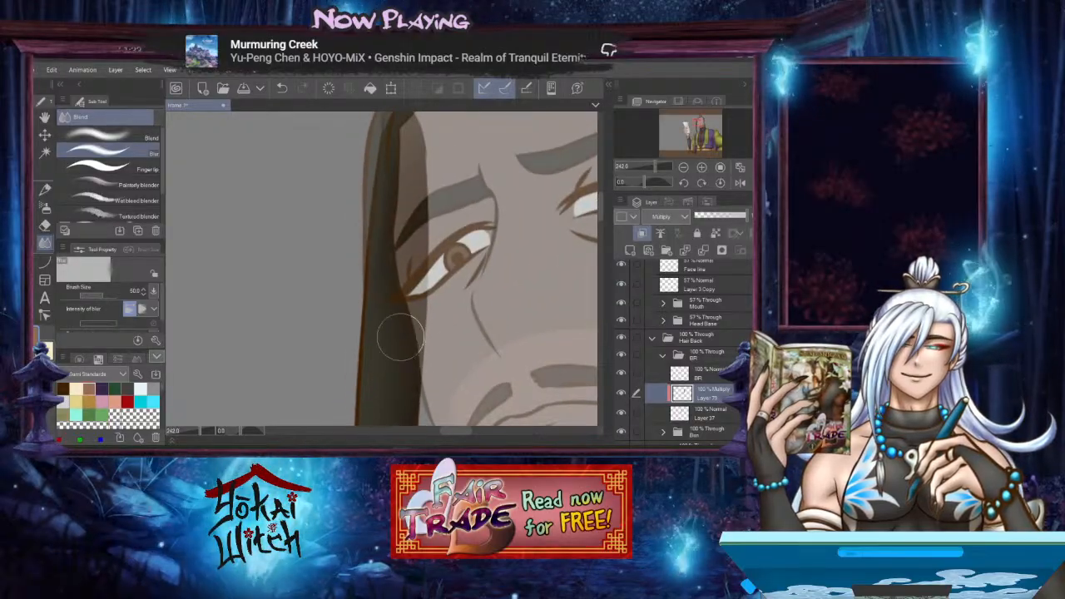
drag(397, 278, 426, 349)
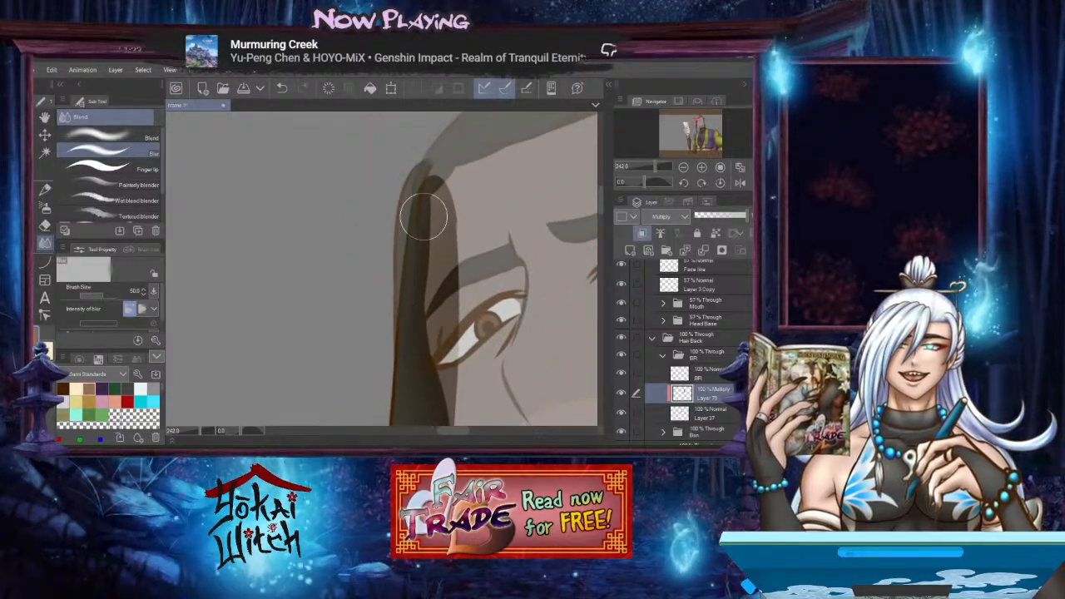
Blur the remaining shading on the hair lock from beside the eye down to its pointed tip
drag(419, 295, 409, 248)
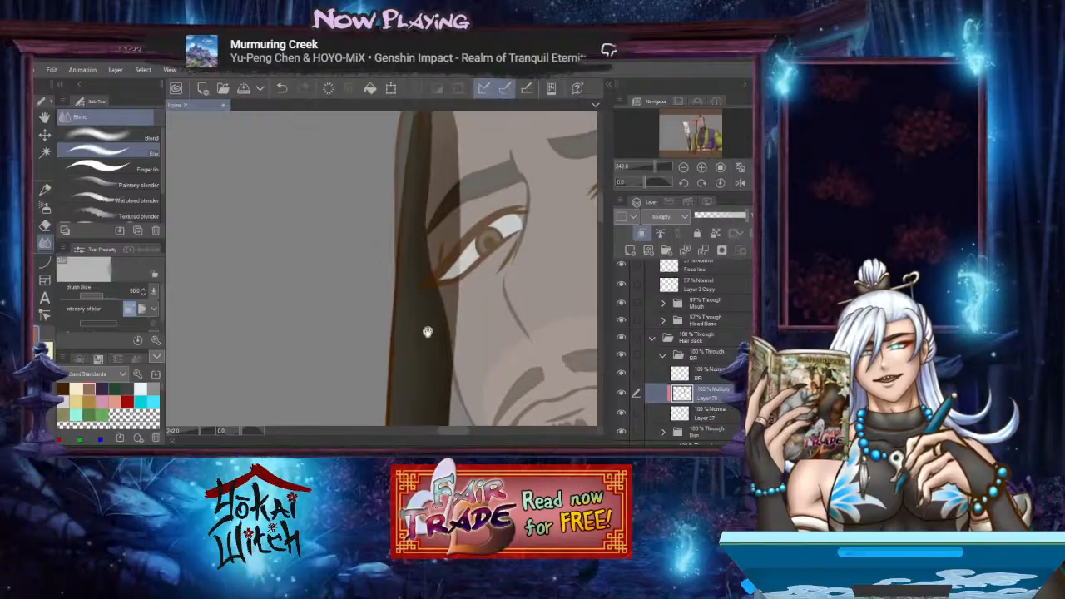
mouse_move(427, 332)
mouse_down()
mouse_move(430, 292)
mouse_move(466, 248)
mouse_move(461, 308)
mouse_move(446, 313)
mouse_up()
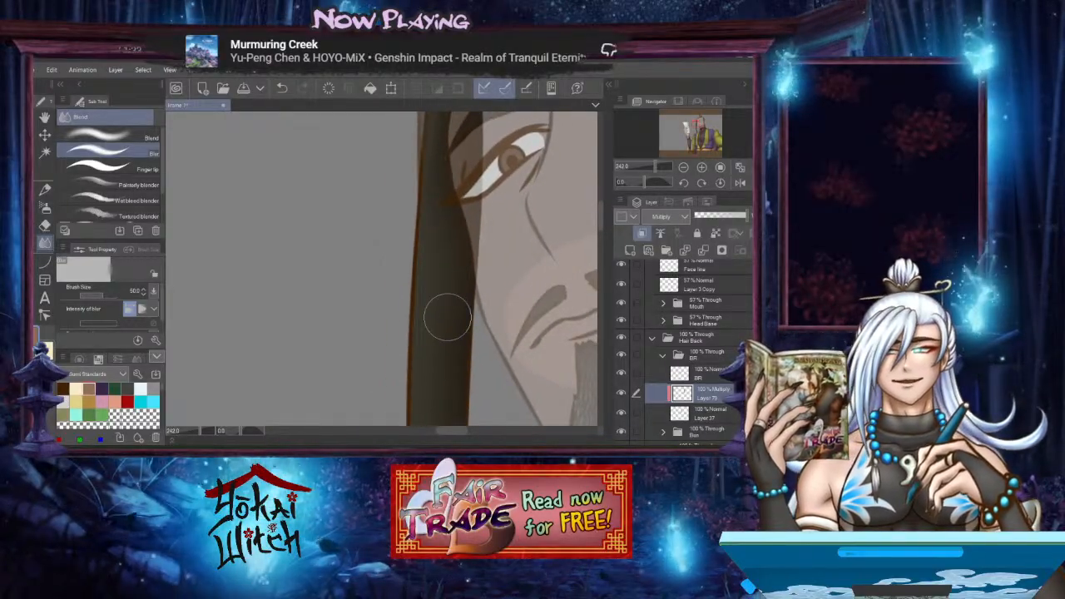
mouse_move(445, 350)
mouse_down()
mouse_move(427, 341)
mouse_move(419, 240)
mouse_up()
mouse_move(427, 357)
mouse_down()
mouse_move(431, 334)
mouse_move(381, 238)
mouse_up()
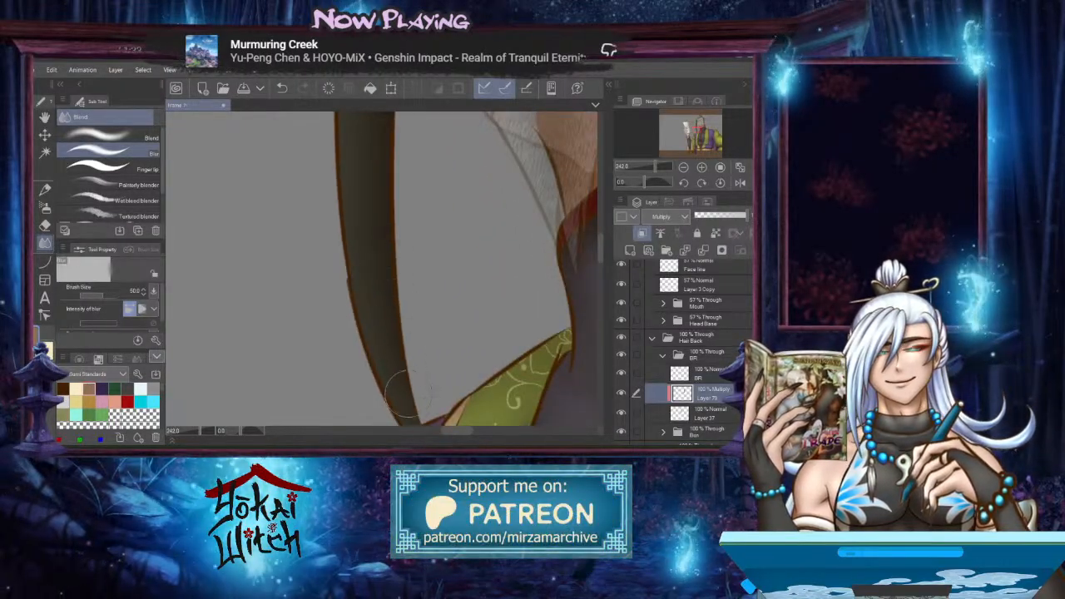
mouse_move(404, 378)
mouse_down()
mouse_move(388, 317)
mouse_move(403, 361)
mouse_up()
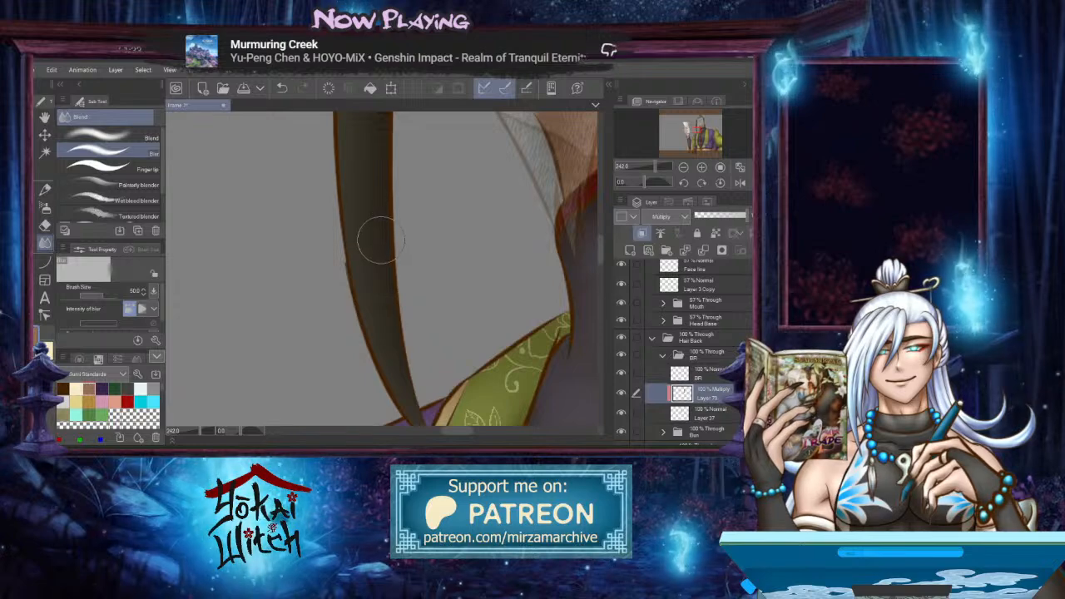
mouse_move(381, 230)
mouse_down()
mouse_move(379, 292)
mouse_move(428, 250)
mouse_move(416, 230)
mouse_up()
mouse_move(415, 304)
mouse_down()
mouse_move(416, 268)
mouse_move(412, 280)
mouse_up()
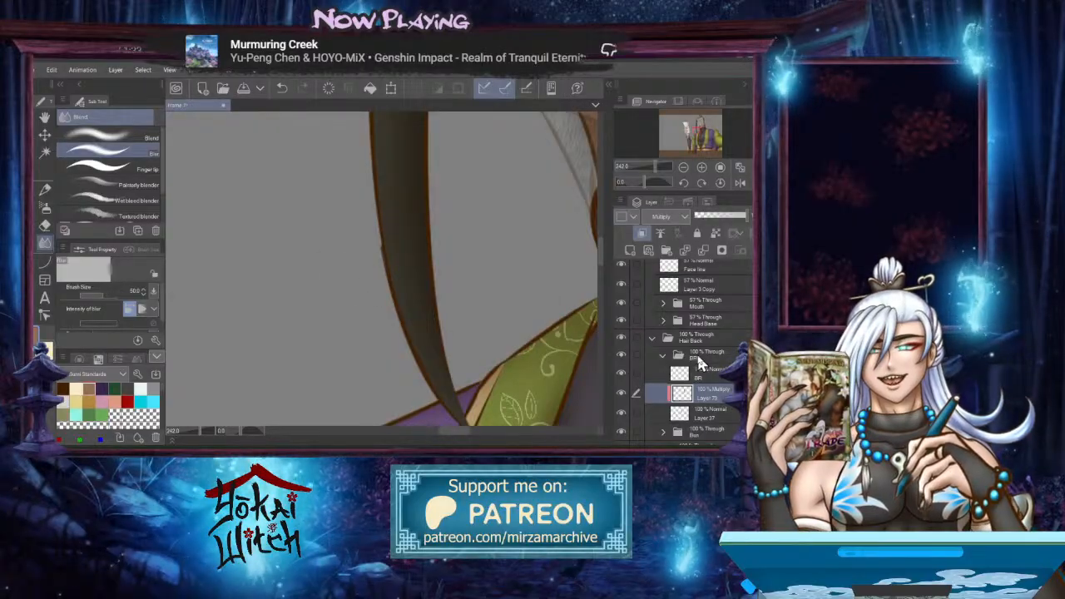
Clean up the small bump on the lock's outer edge on the base color layer with the G-pen in transparent color
click(709, 413)
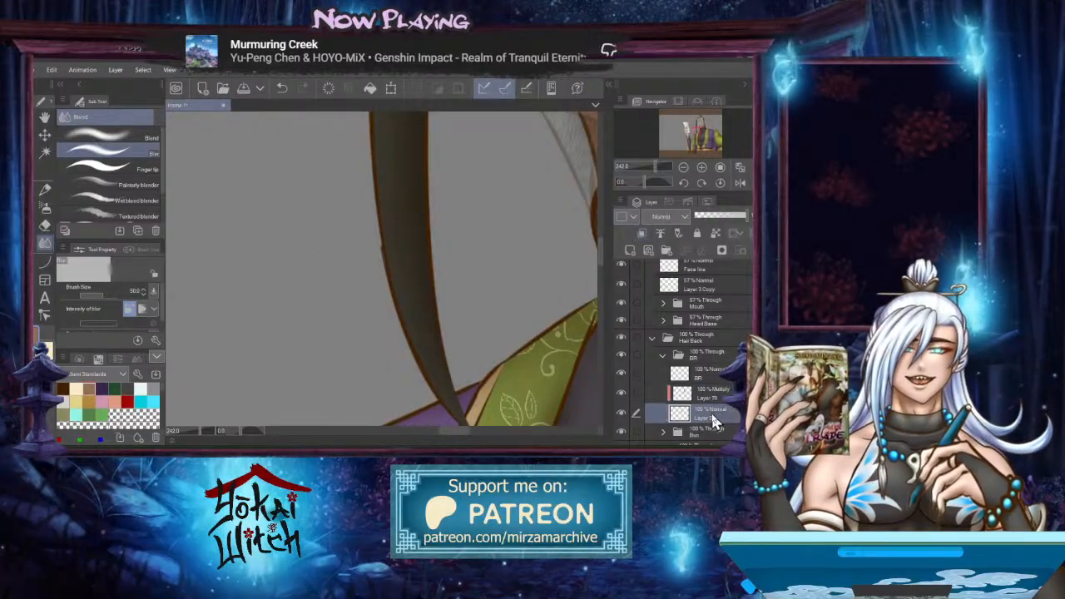
click(45, 263)
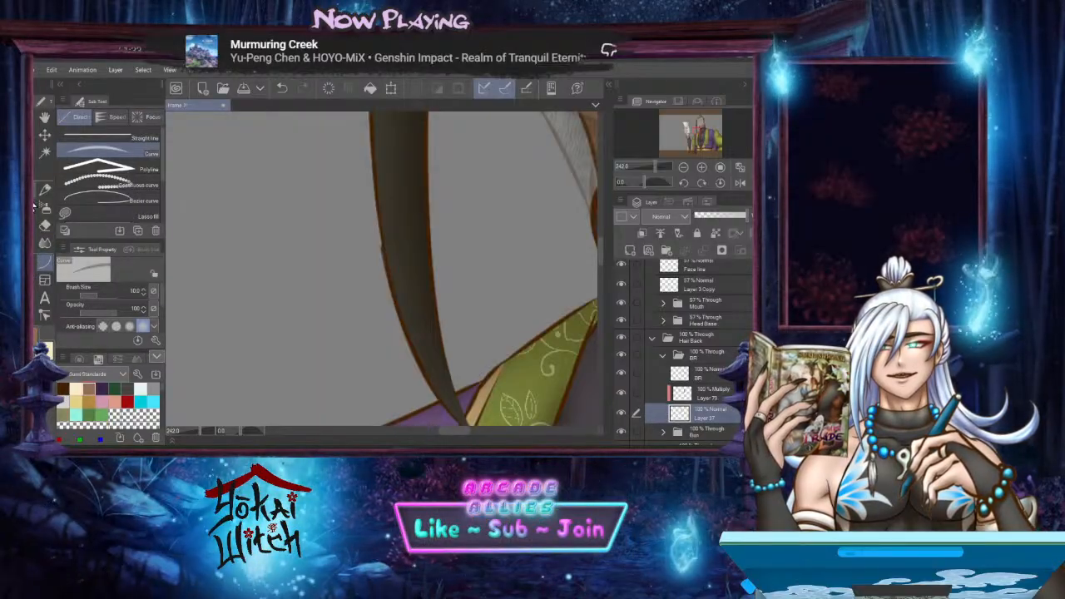
click(45, 190)
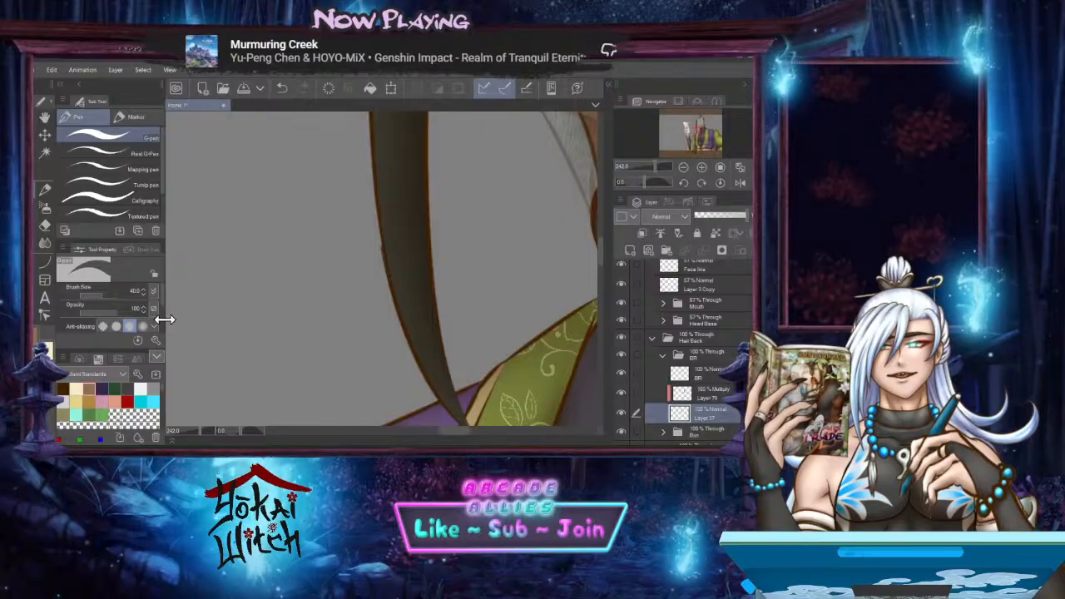
scroll(379, 245, up, 2)
click(356, 250)
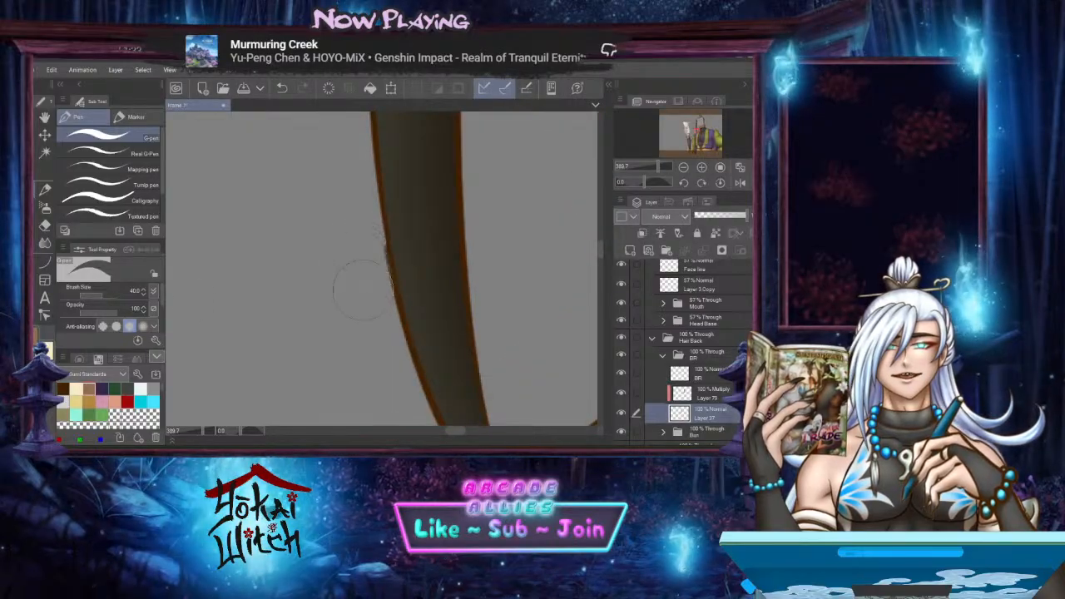
shift+click(374, 341)
scroll(356, 256, down, 3)
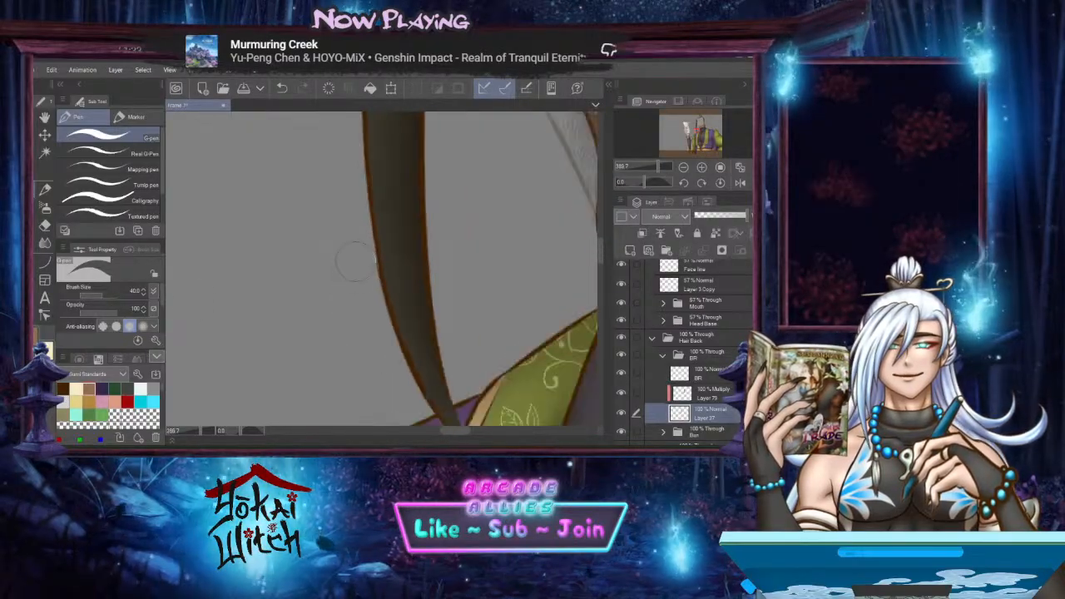
mouse_move(352, 252)
mouse_down()
mouse_move(373, 304)
mouse_move(392, 333)
mouse_move(400, 328)
mouse_up()
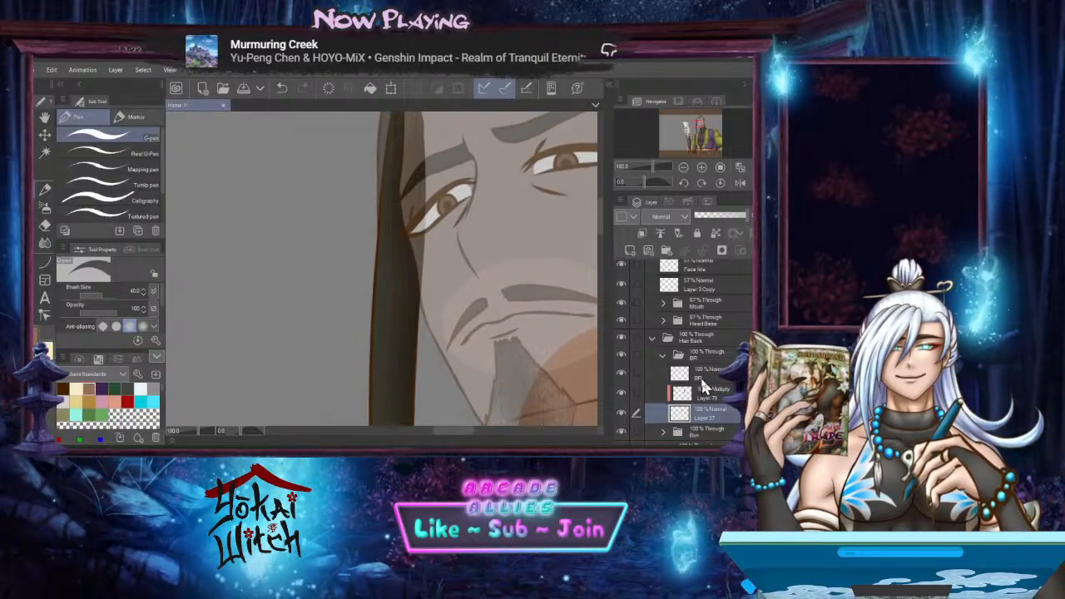
Add a clipped Overlay layer above the lock's Multiply layer and switch the G-pen to the cream color
click(704, 391)
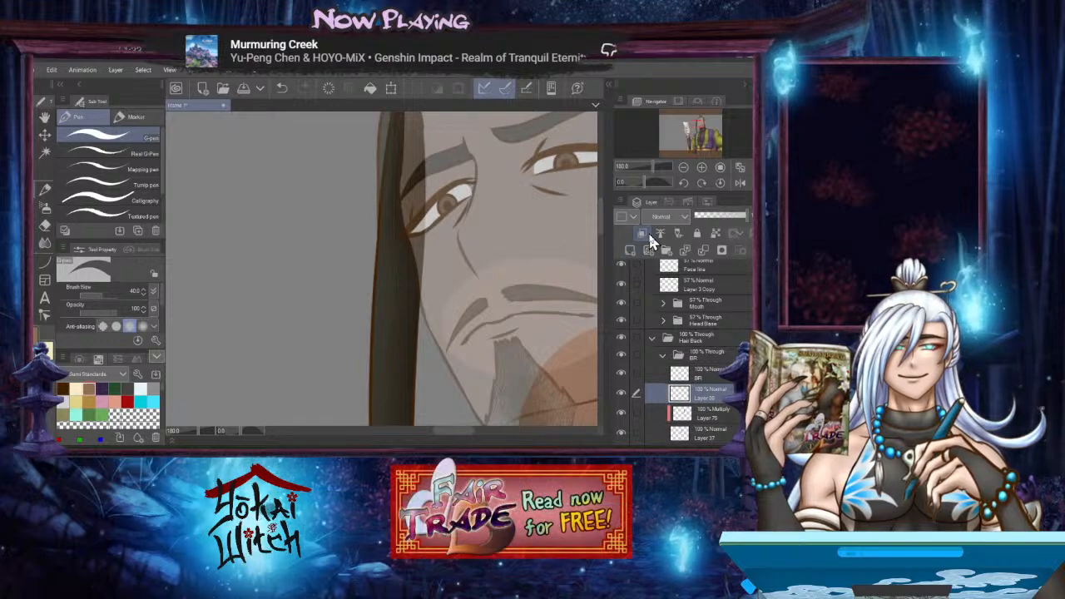
click(631, 250)
click(662, 222)
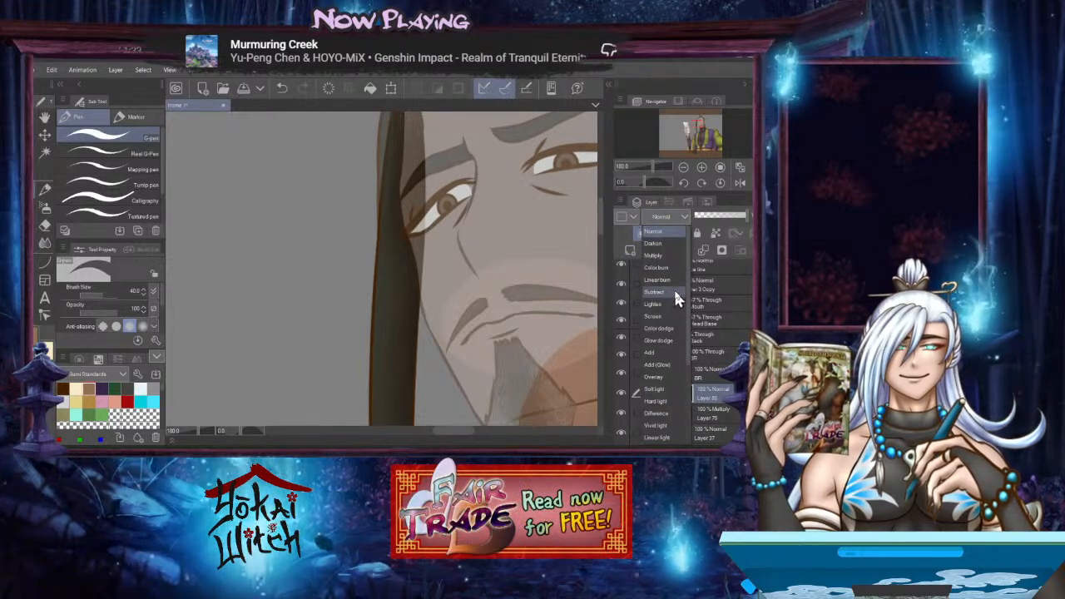
click(673, 376)
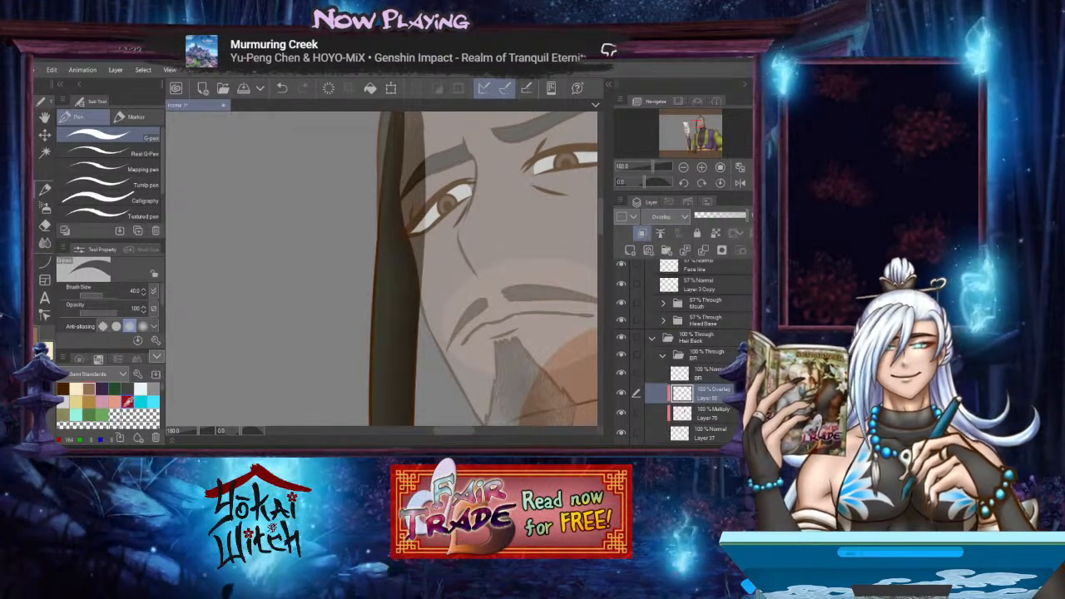
key(x)
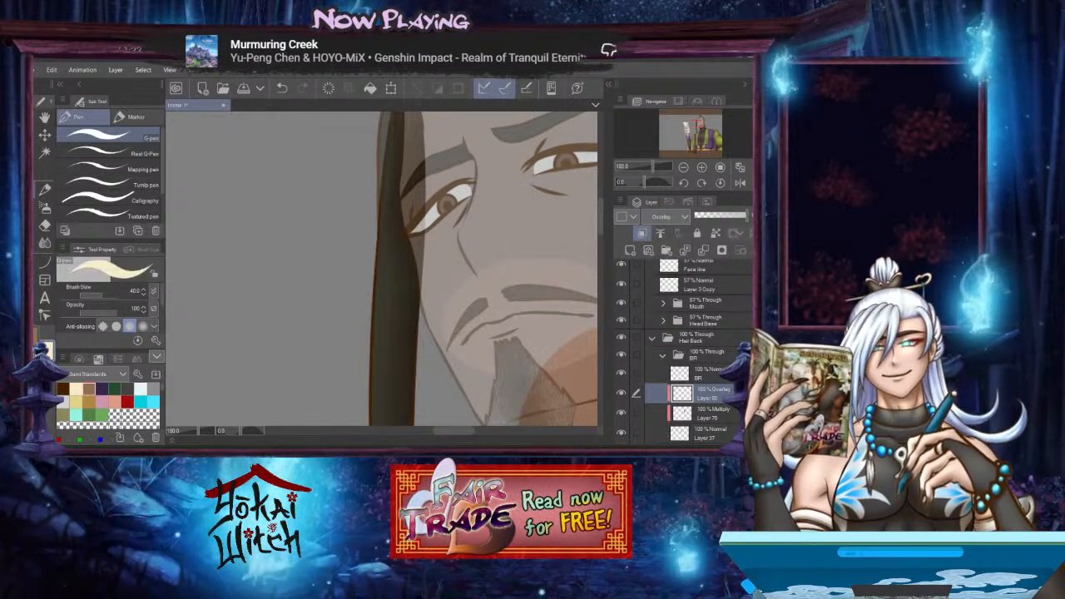
Draw thin cream highlight strands along the hair lock beside the cheek with the Curve tool at size 10
click(45, 260)
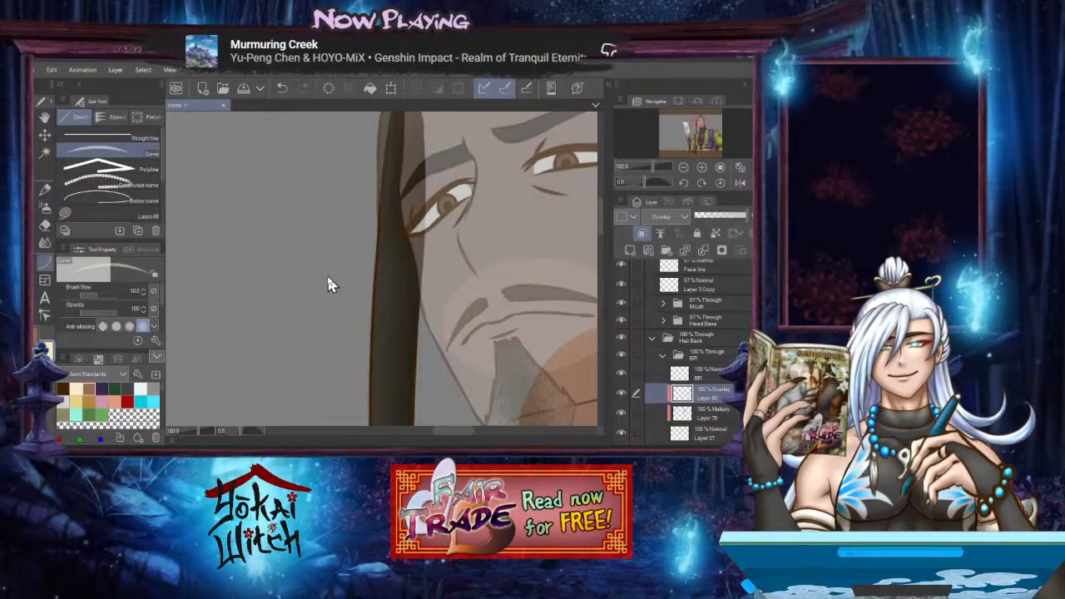
drag(390, 242, 384, 396)
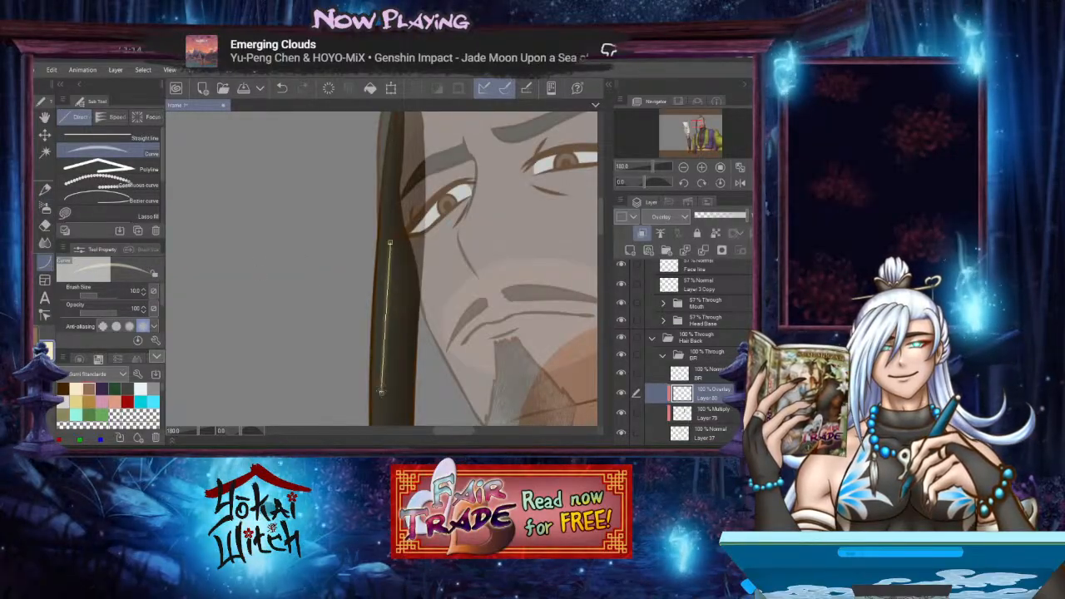
click(389, 314)
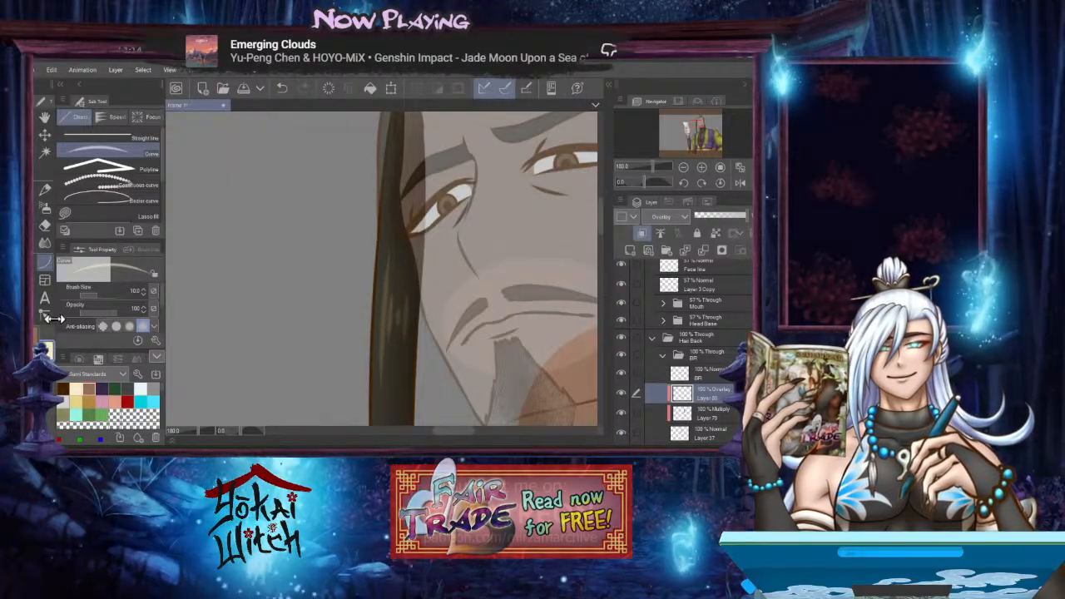
Soften the cream highlight strands on the hair lock with the Blur tool
click(44, 242)
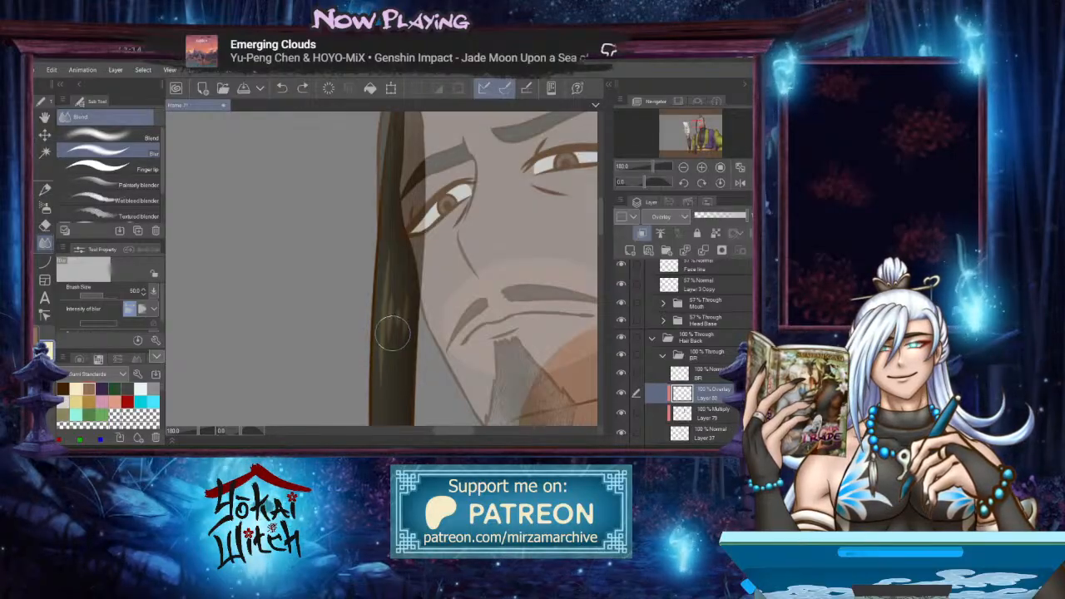
mouse_move(394, 333)
mouse_down()
mouse_move(386, 366)
mouse_move(387, 343)
mouse_move(379, 401)
mouse_up()
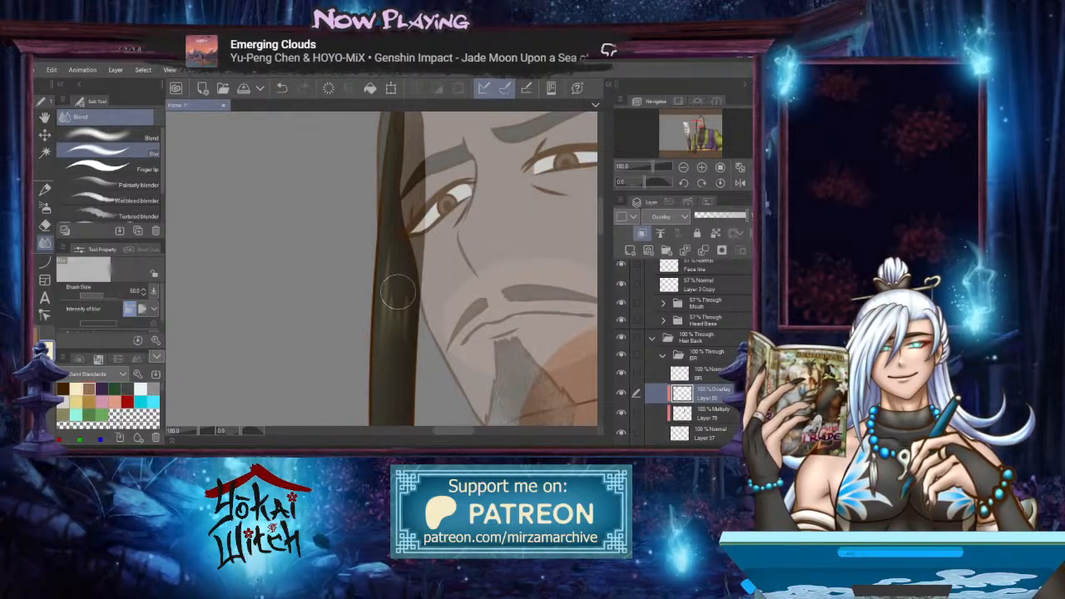
drag(398, 291, 382, 263)
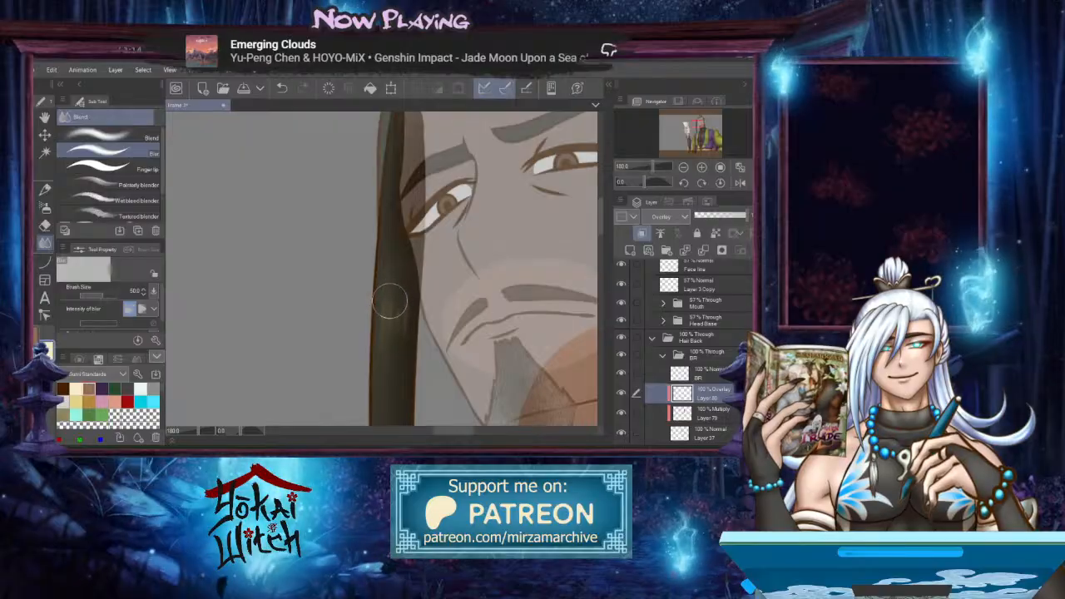
Change the highlight layer's blending mode to Add (Glow) and blur the brightened strands into a soft shine
scroll(416, 287, up, 3)
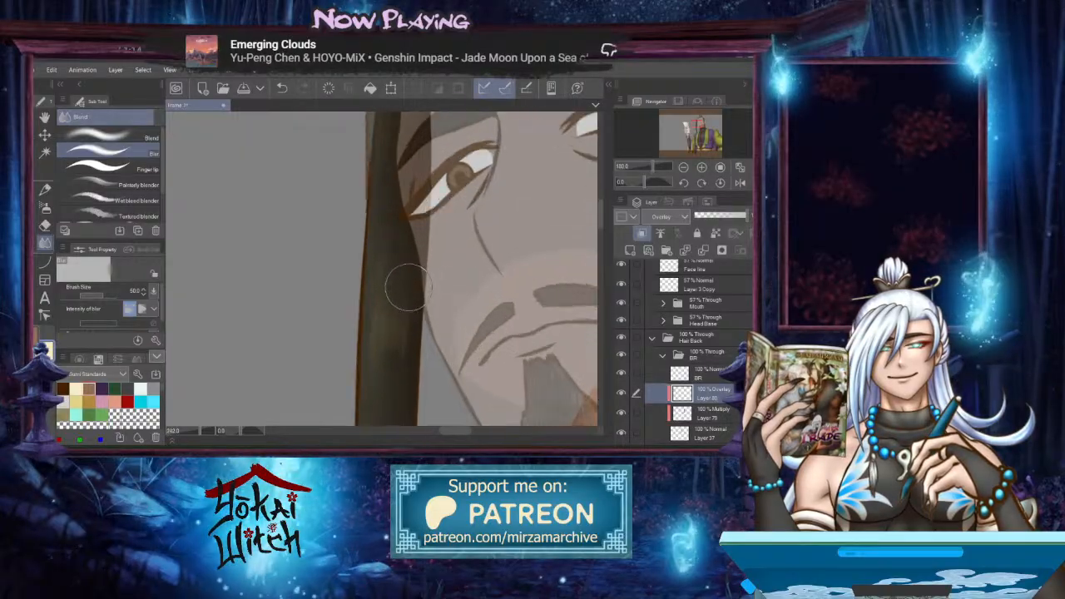
click(665, 217)
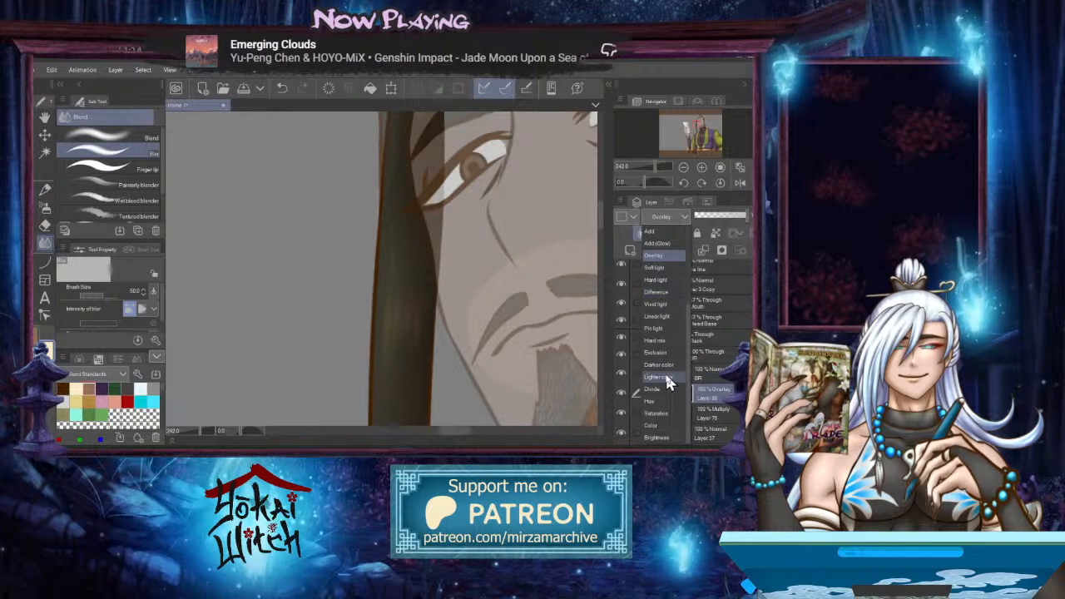
click(665, 242)
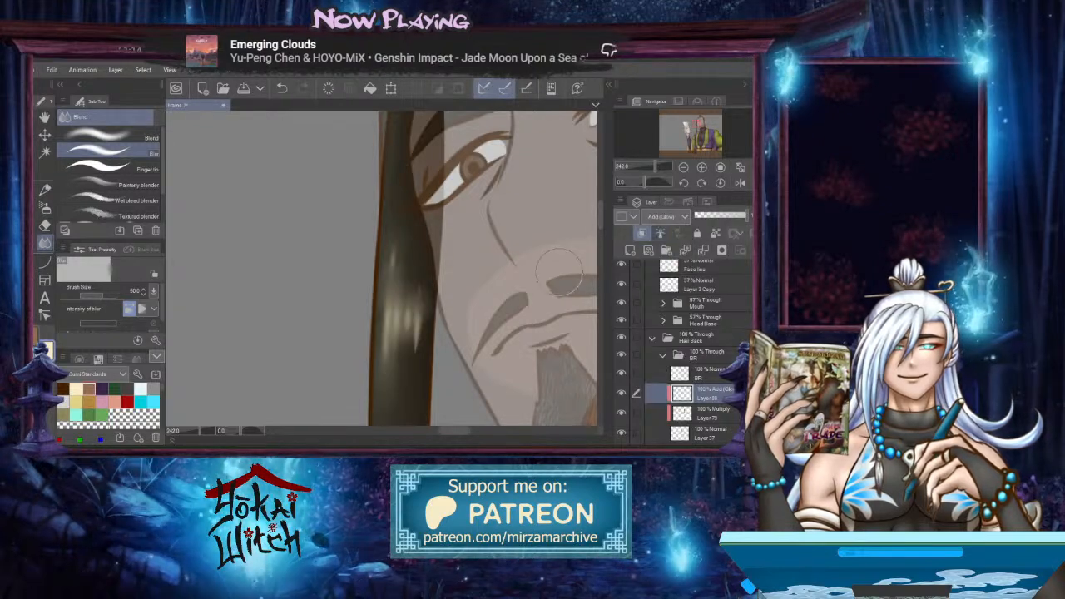
mouse_move(389, 337)
mouse_down()
mouse_move(404, 326)
mouse_move(374, 321)
mouse_move(375, 300)
mouse_move(377, 328)
mouse_move(394, 284)
mouse_move(394, 233)
mouse_up()
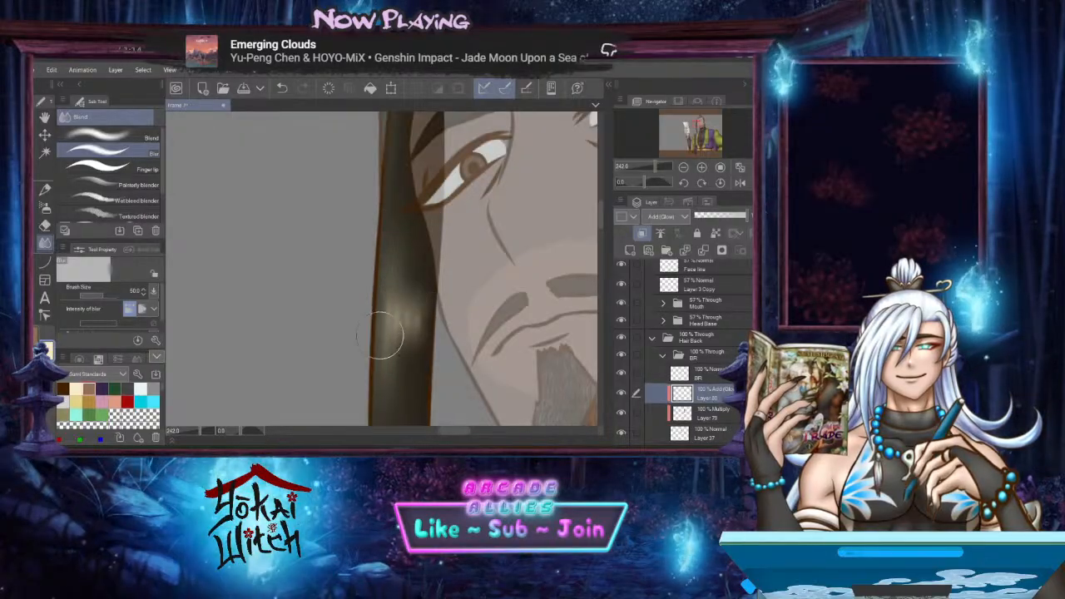
mouse_move(381, 335)
mouse_down()
mouse_move(411, 335)
mouse_move(419, 359)
mouse_move(422, 302)
mouse_move(434, 316)
mouse_move(427, 337)
mouse_move(436, 281)
mouse_move(427, 323)
mouse_move(416, 282)
mouse_move(430, 397)
mouse_up()
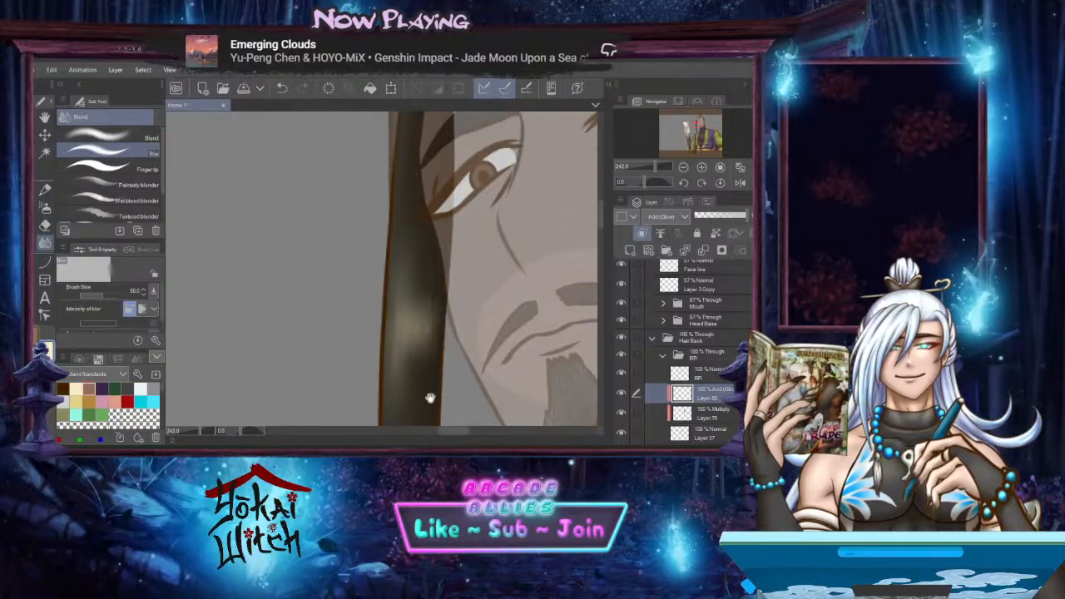
Smooth the lower part of the hair lock's glow highlight with the Blend tool
click(134, 135)
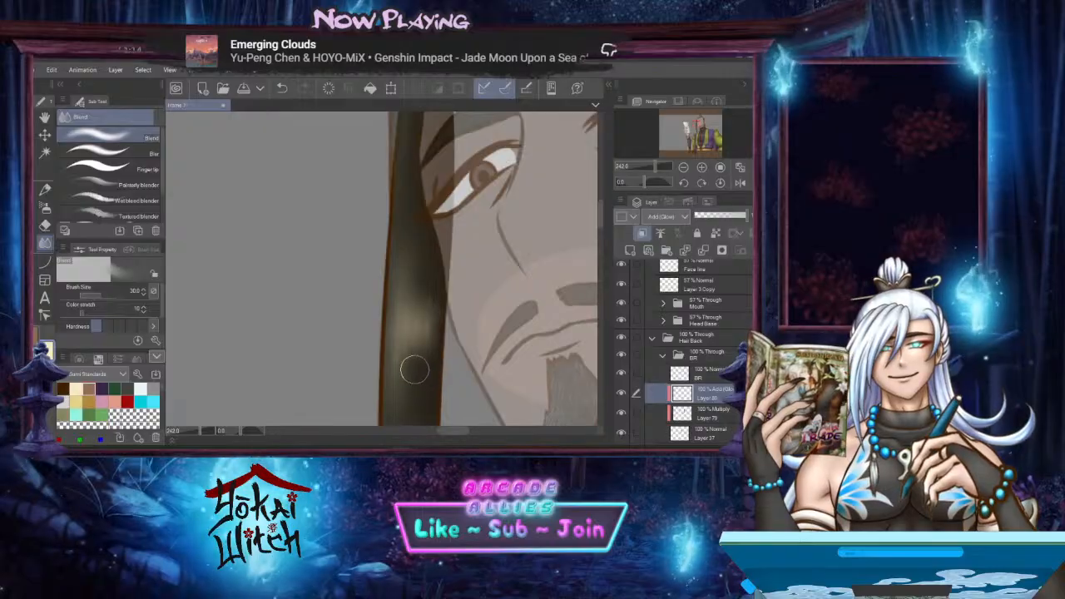
mouse_move(414, 369)
mouse_down()
mouse_move(419, 314)
mouse_move(426, 369)
mouse_up()
key(ctrl+z)
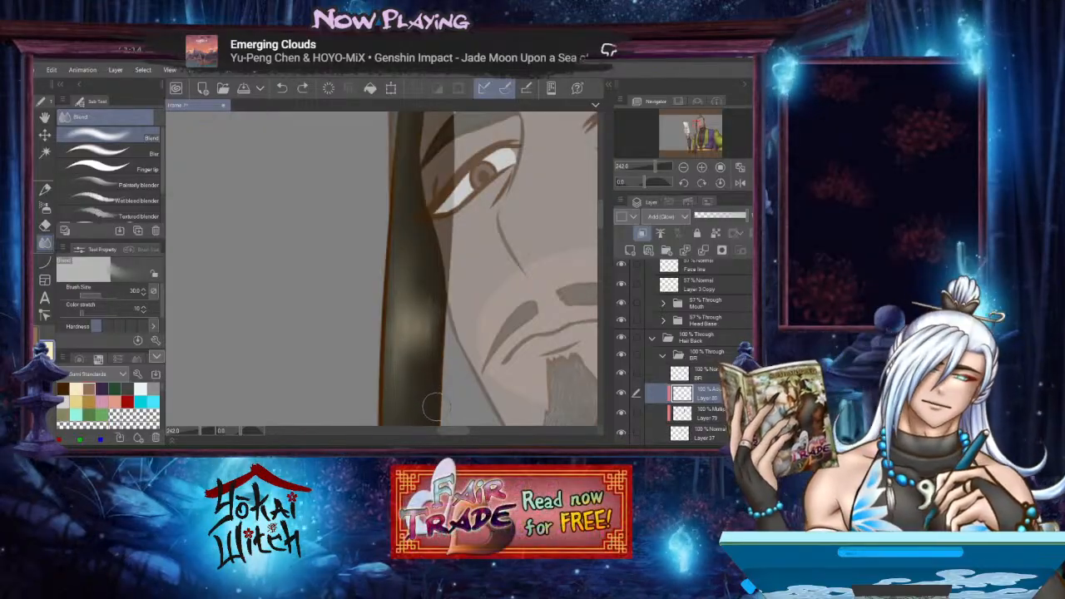
drag(431, 335, 427, 408)
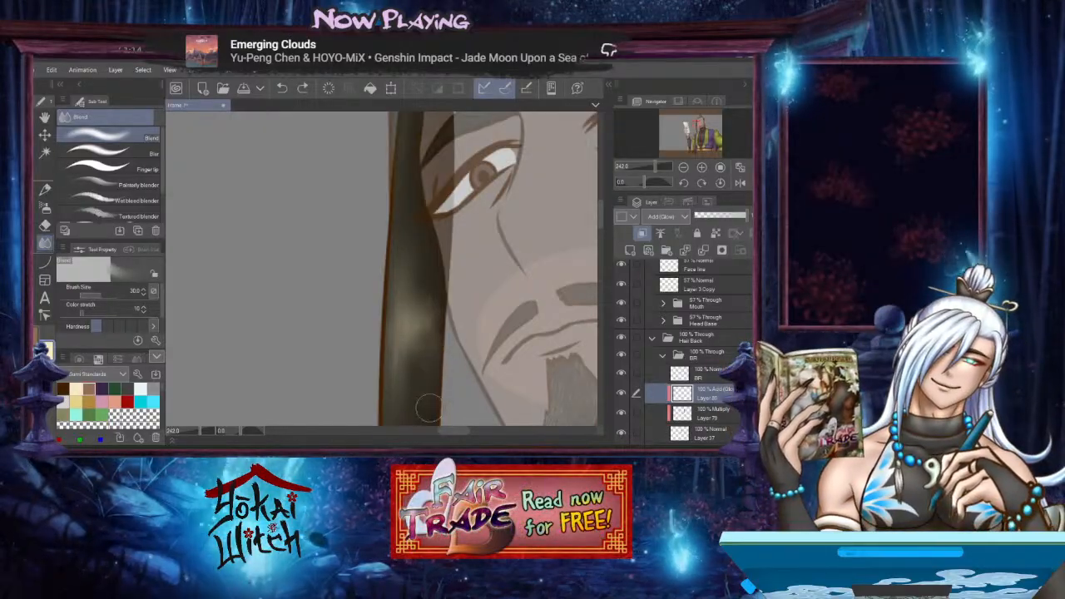
drag(422, 337, 423, 399)
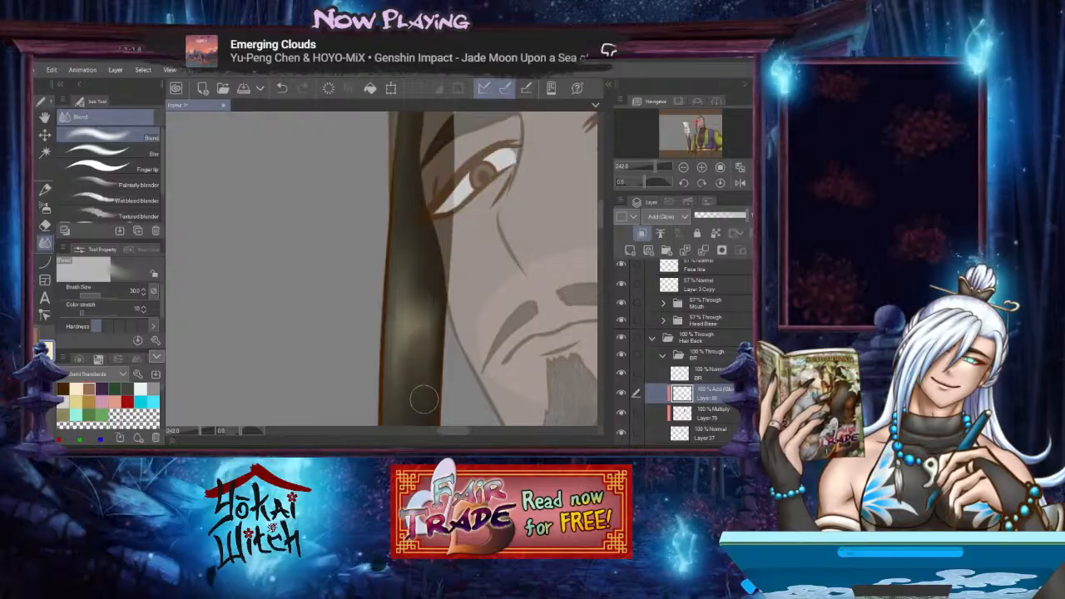
scroll(447, 387, down, 2)
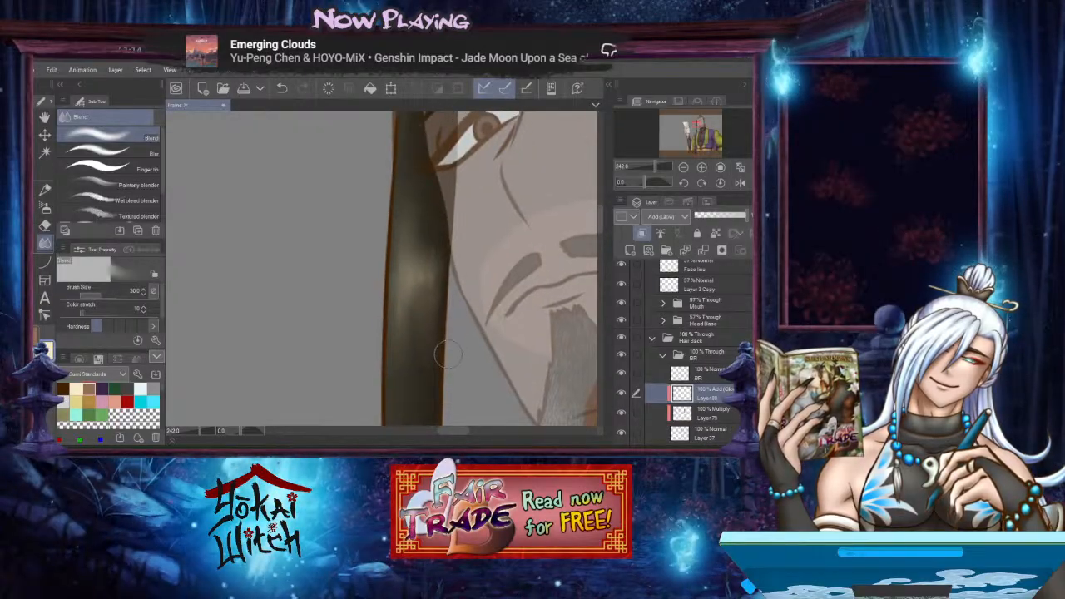
scroll(446, 342, down, 3)
scroll(451, 345, up, 2)
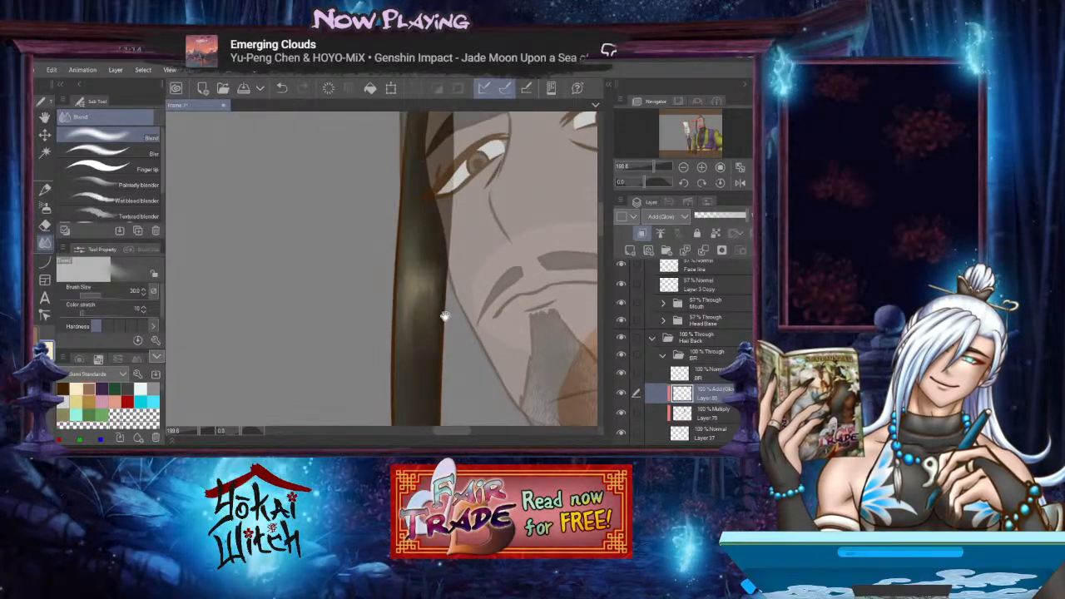
scroll(471, 382, down, 1)
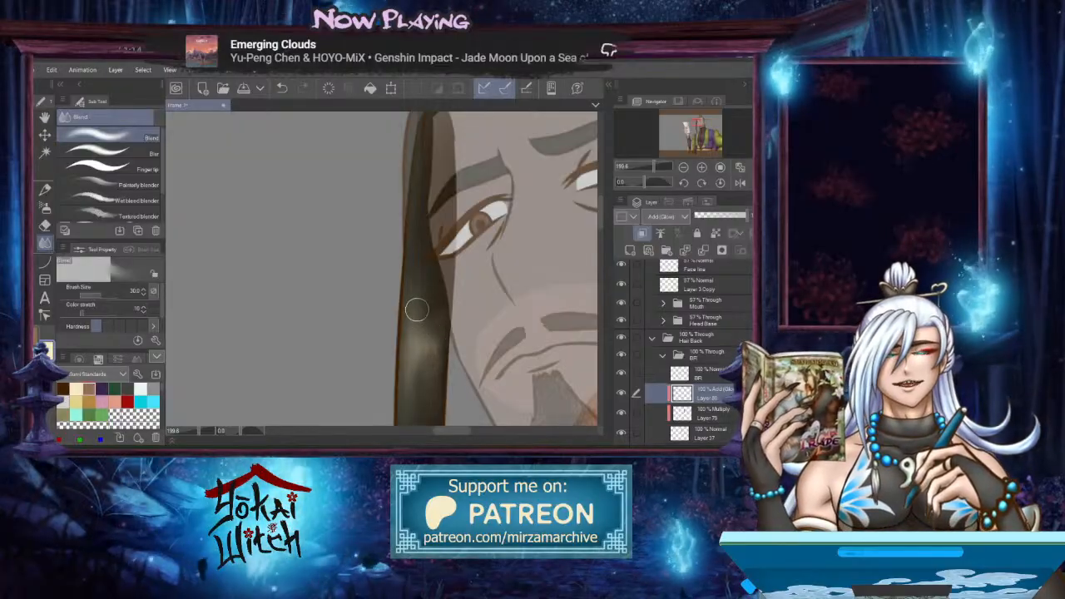
drag(423, 338, 400, 279)
scroll(403, 285, down, 1)
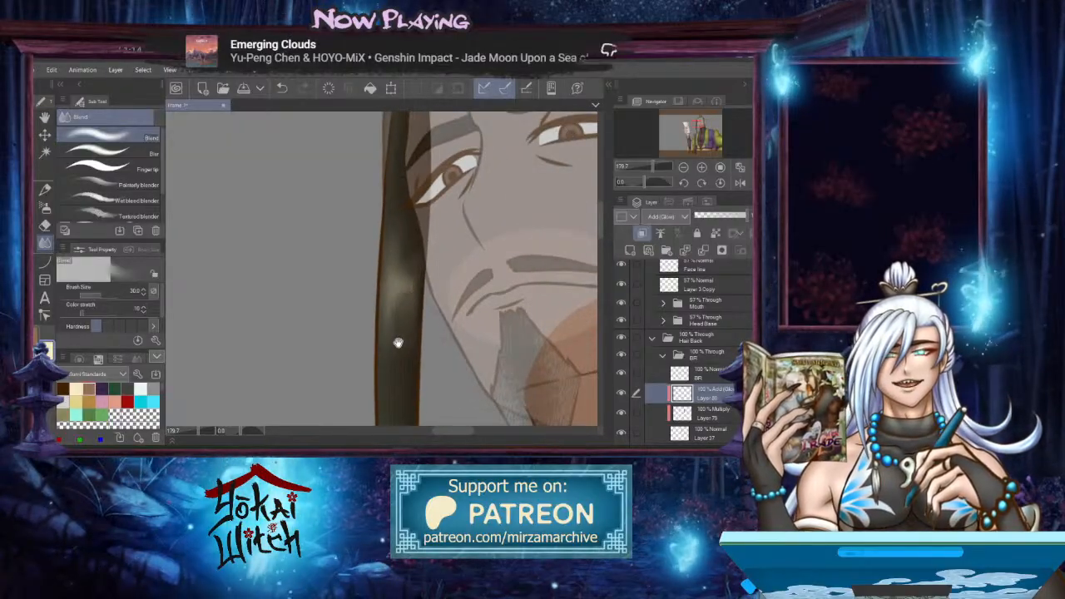
drag(399, 342, 399, 394)
scroll(369, 266, up, 5)
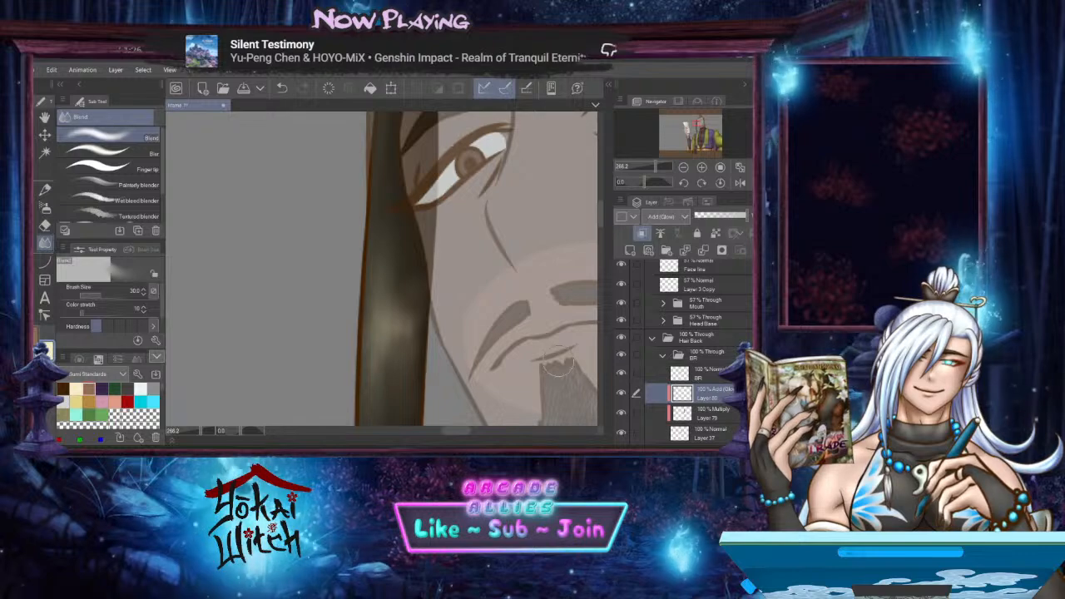
drag(493, 356, 464, 247)
scroll(491, 292, down, 4)
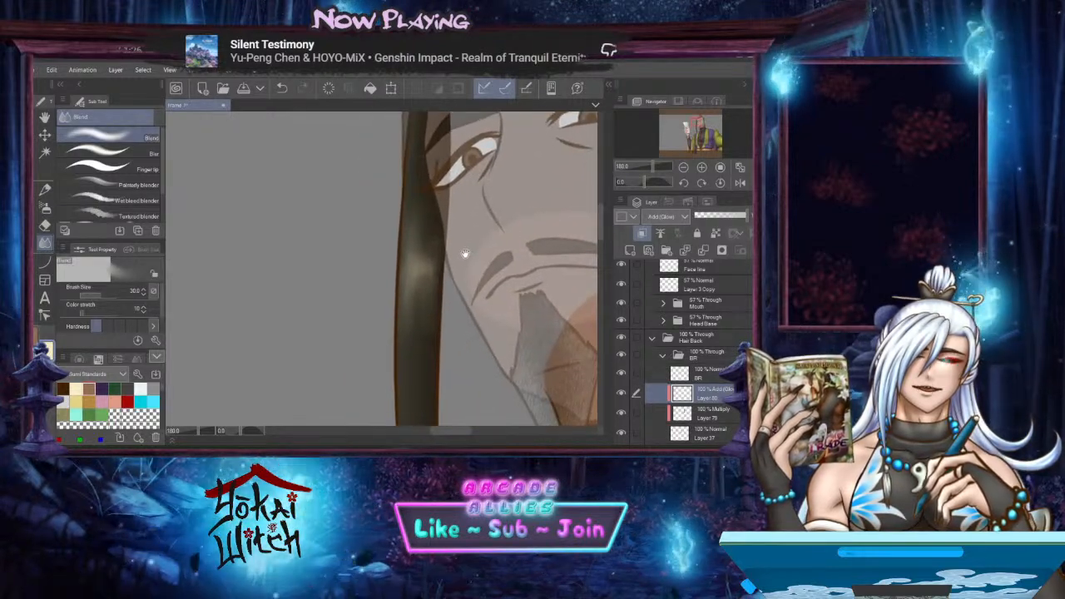
Collapse the BR and Hair Back folders, expand the Head Base folder and set its opacity to 100%
click(663, 356)
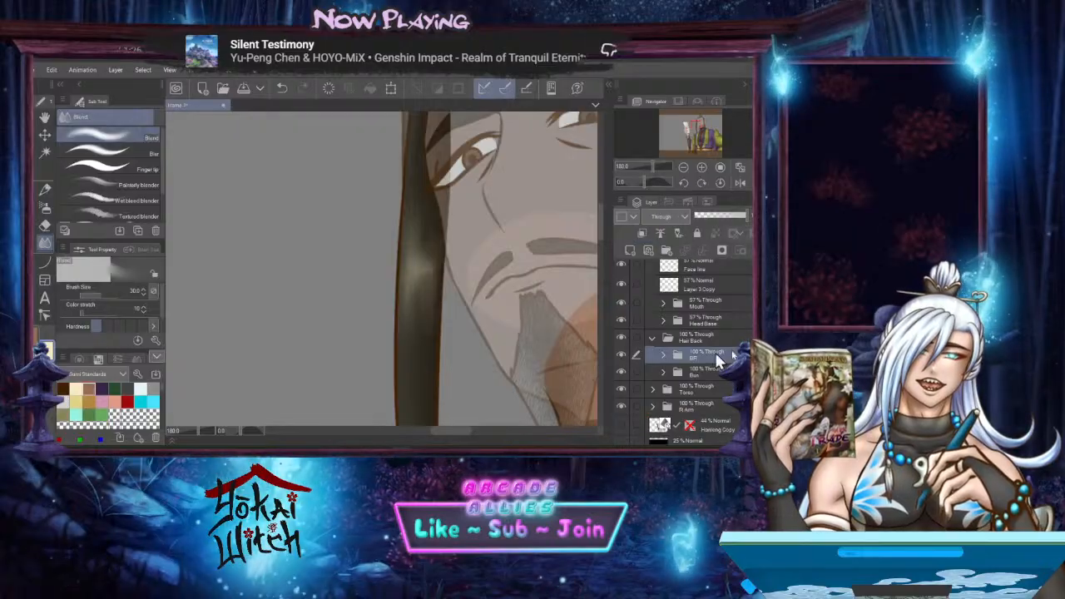
click(652, 336)
click(690, 330)
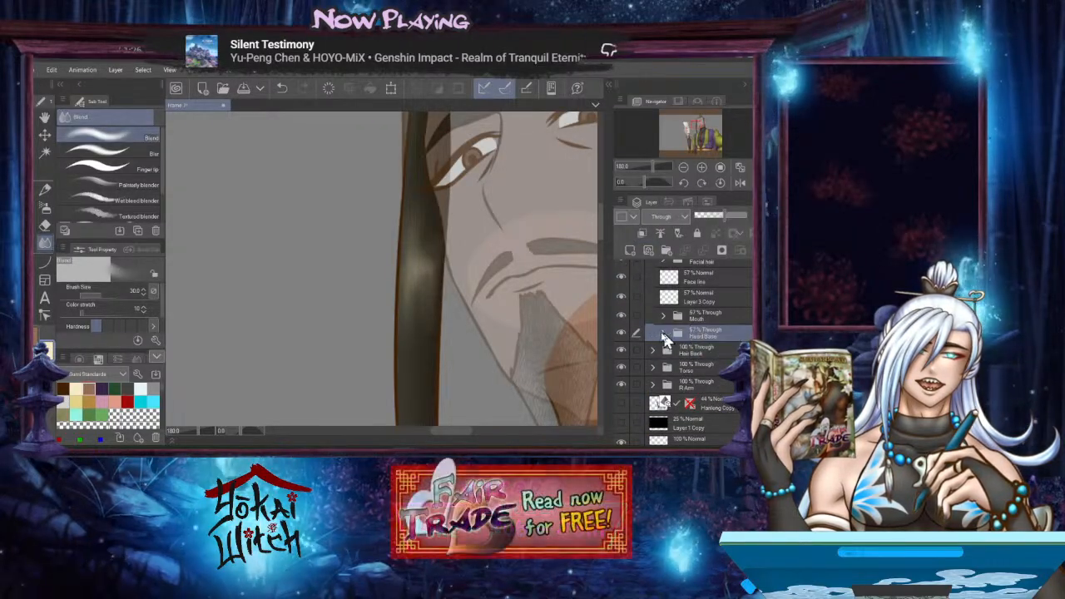
click(663, 333)
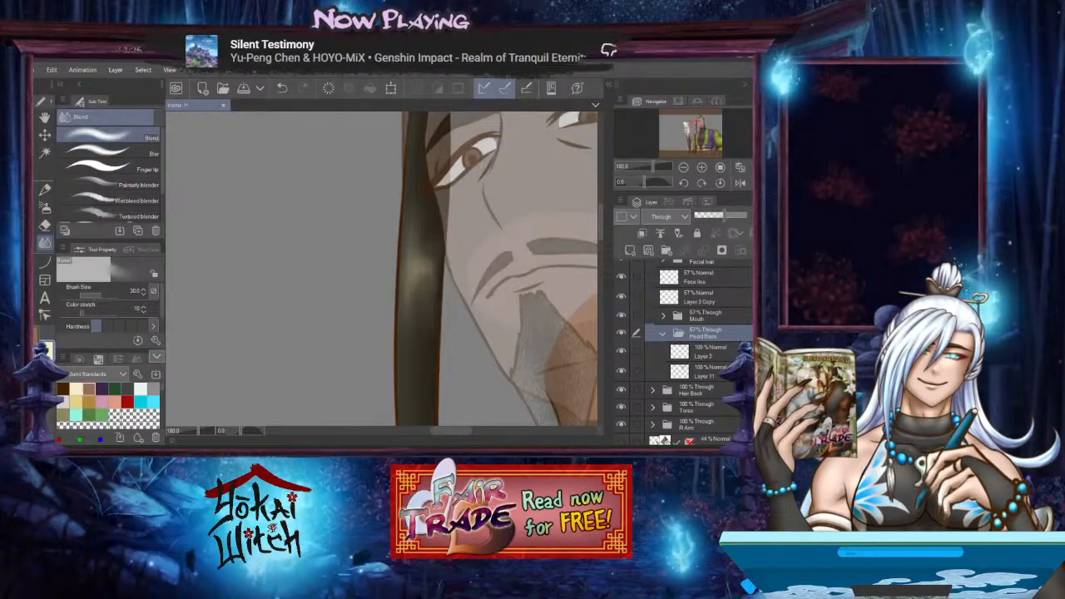
click(746, 216)
Set the opacity of the parent Head folder to 100%
scroll(706, 341, up, 1)
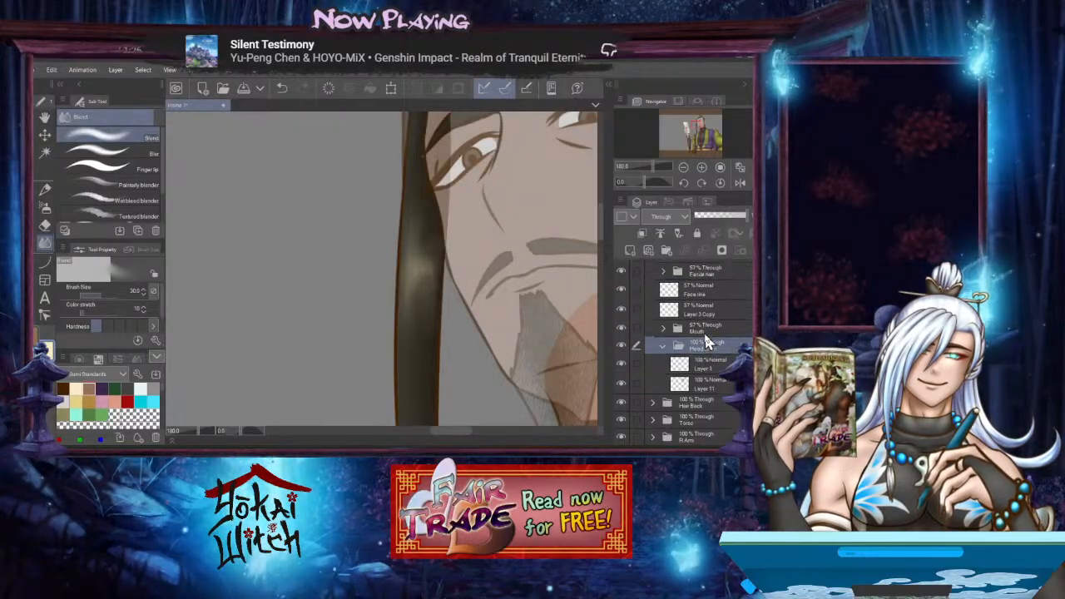
scroll(704, 333, up, 3)
click(691, 305)
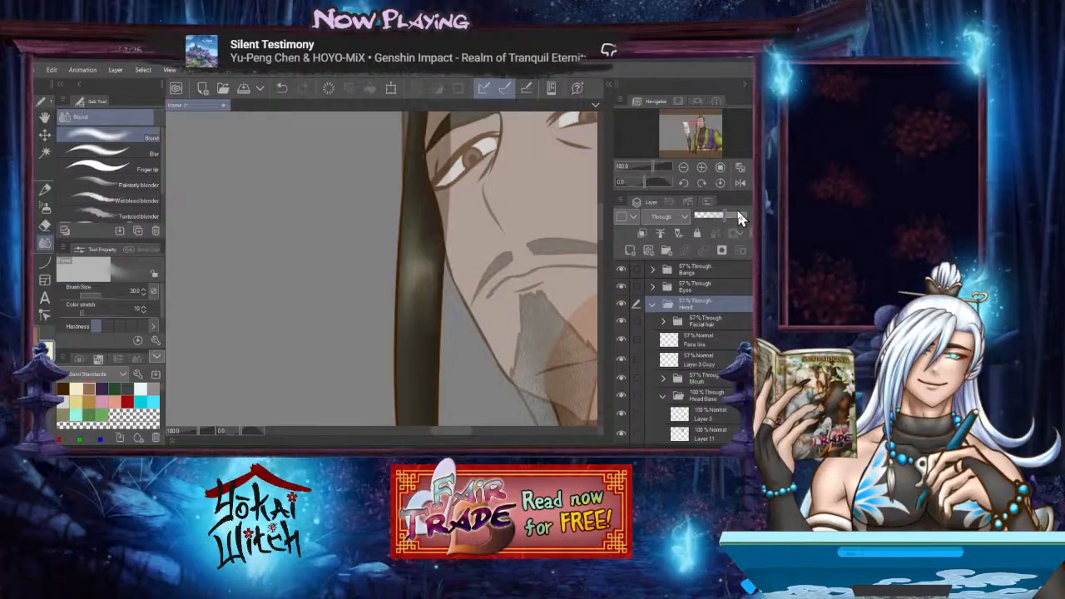
click(743, 216)
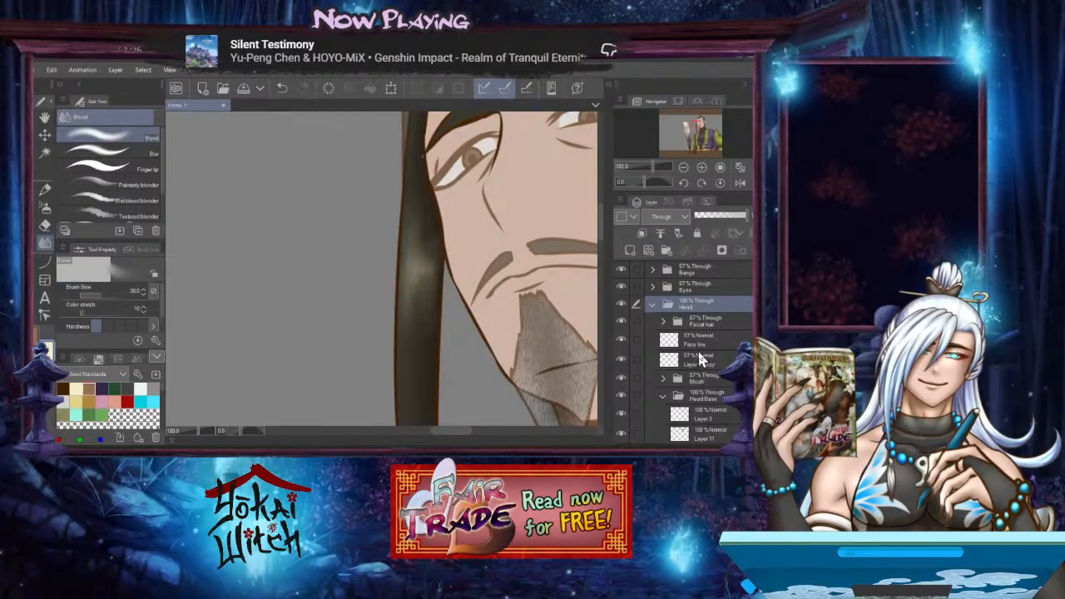
Select Layer 11 in the Head Base folder and enlarge the Hard eraser for working on the neck
scroll(511, 321, down, 2)
drag(492, 323, 418, 291)
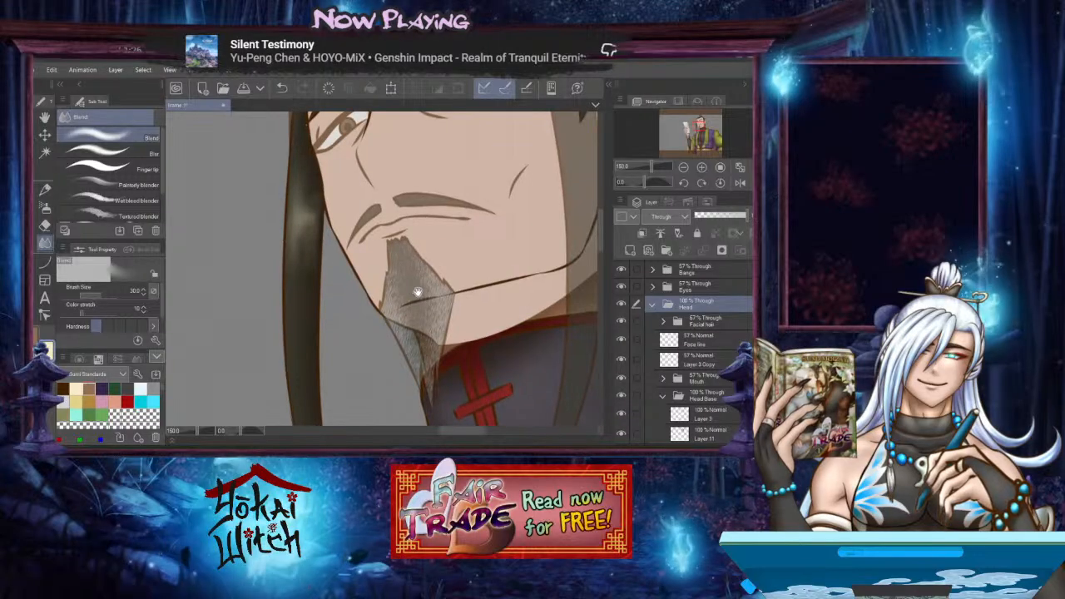
scroll(701, 430, down, 1)
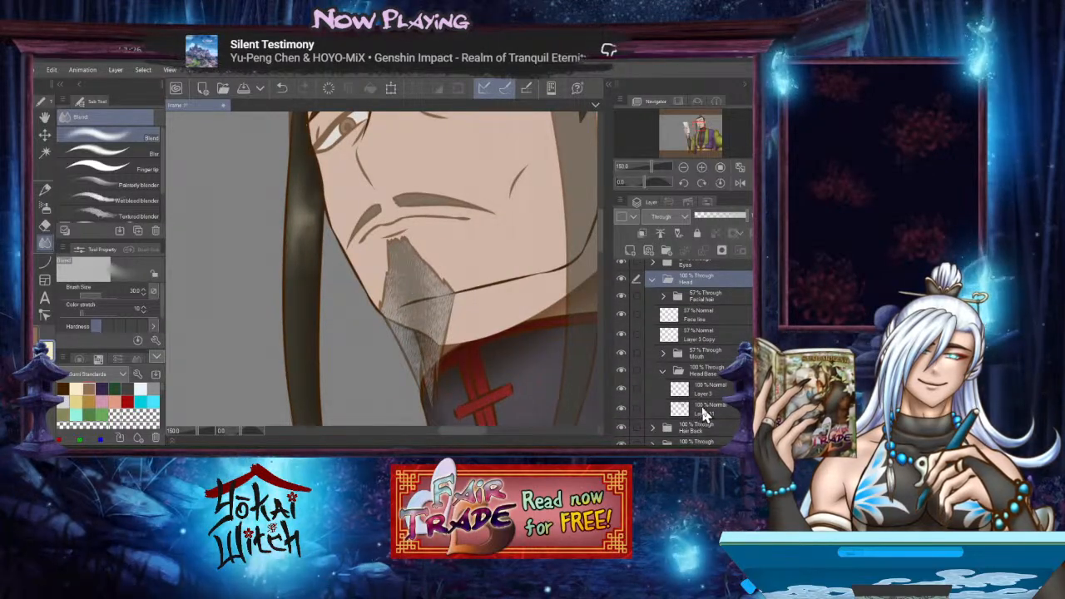
click(705, 408)
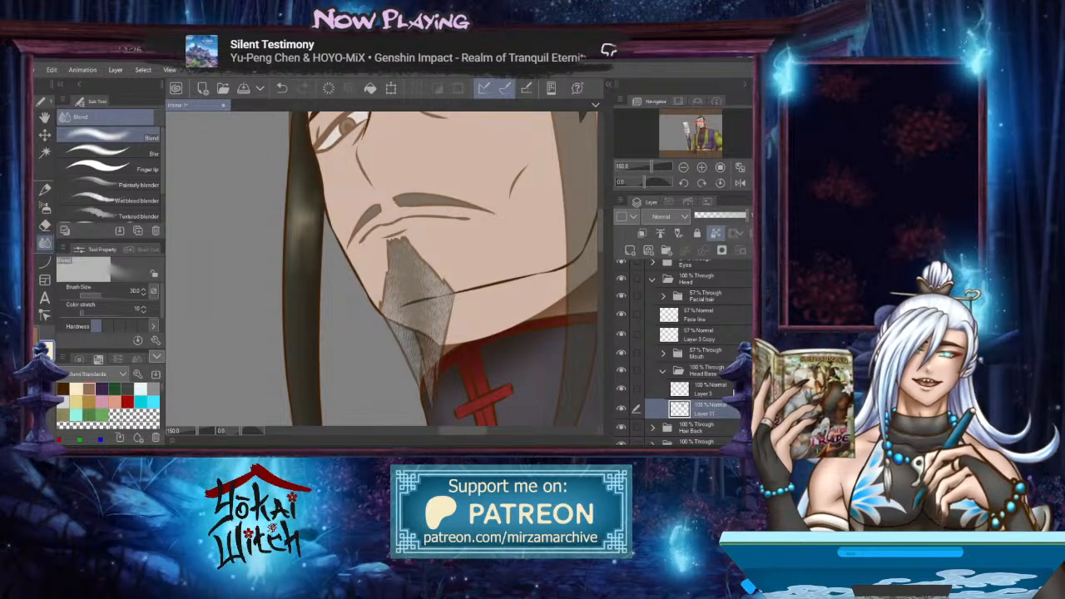
key(e)
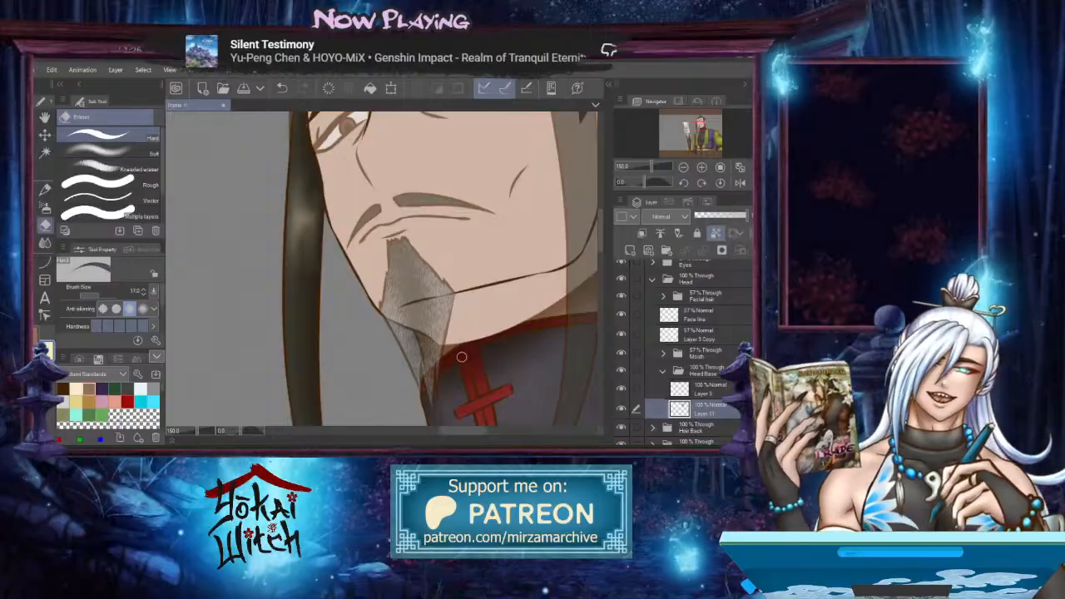
key(])
key(])
key(])
key(])
key(])
key(])
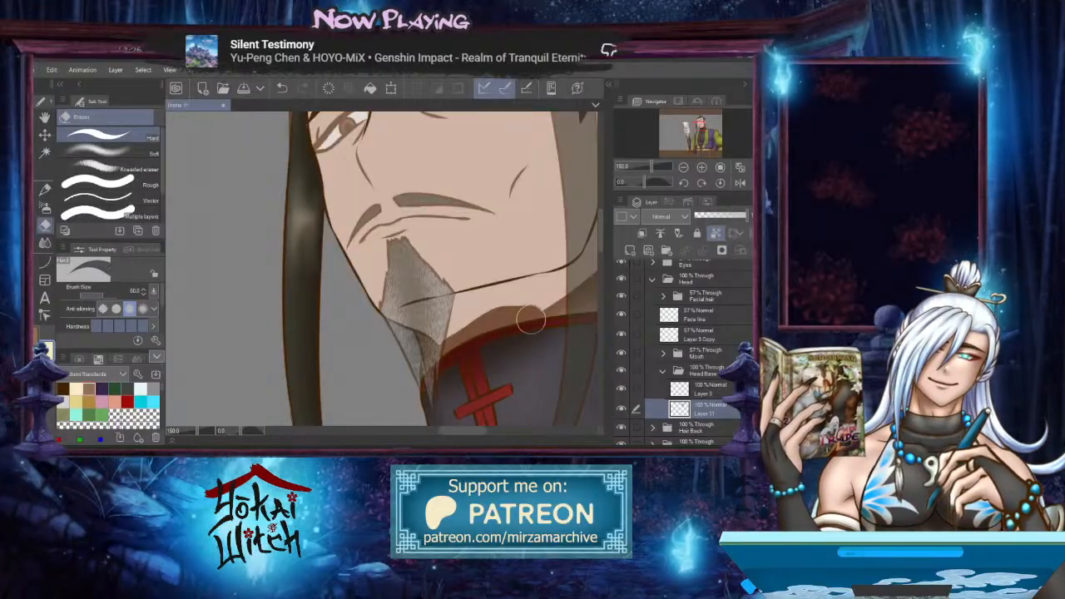
Redo the Hard eraser strokes across the neck above the collar to form a dark shadow band under the jaw
key(ctrl+z)
mouse_move(446, 359)
mouse_down()
mouse_move(509, 318)
mouse_move(550, 316)
mouse_up()
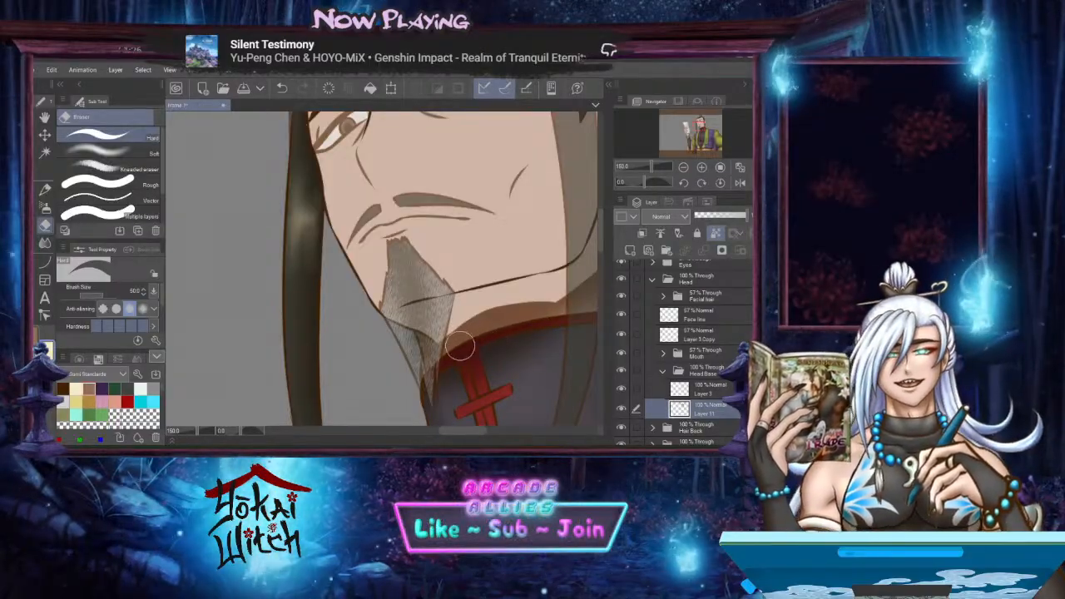
key(ctrl+z)
drag(433, 361, 565, 321)
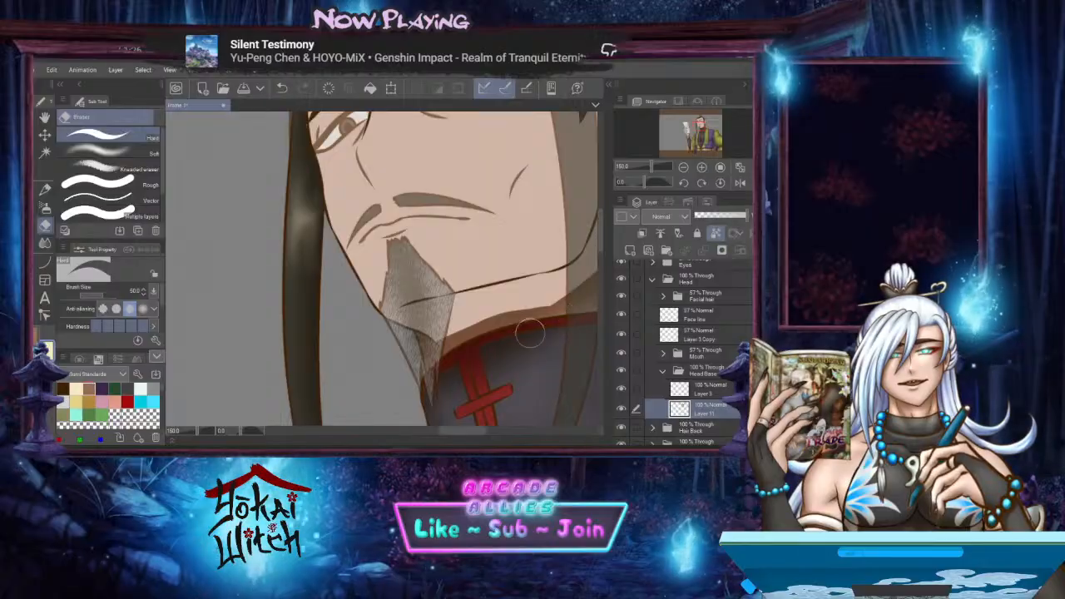
key(ctrl+z)
mouse_move(435, 361)
mouse_down()
mouse_move(578, 310)
mouse_move(466, 345)
mouse_up()
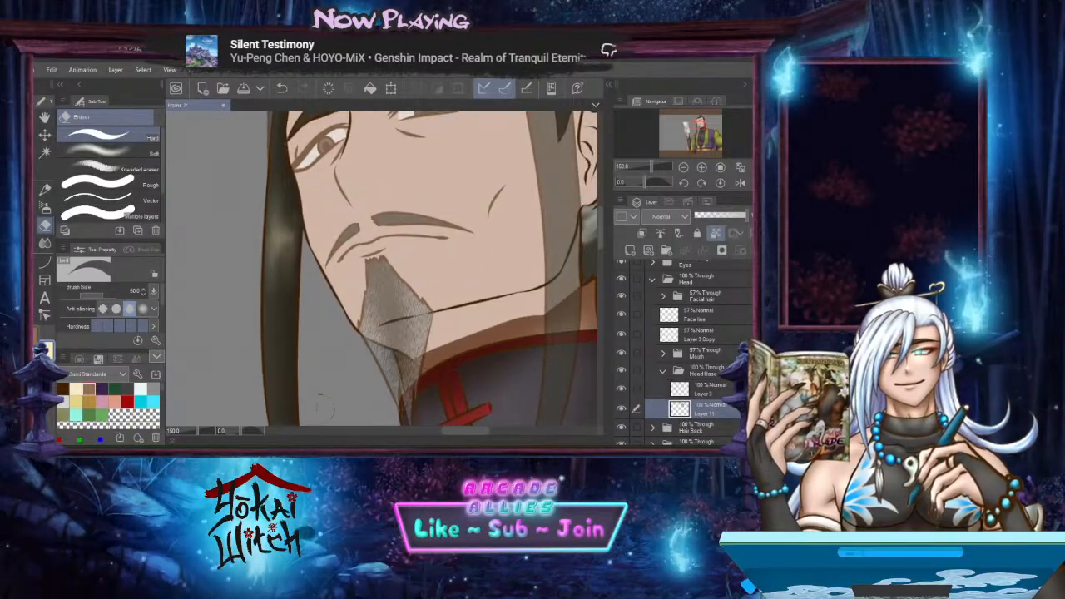
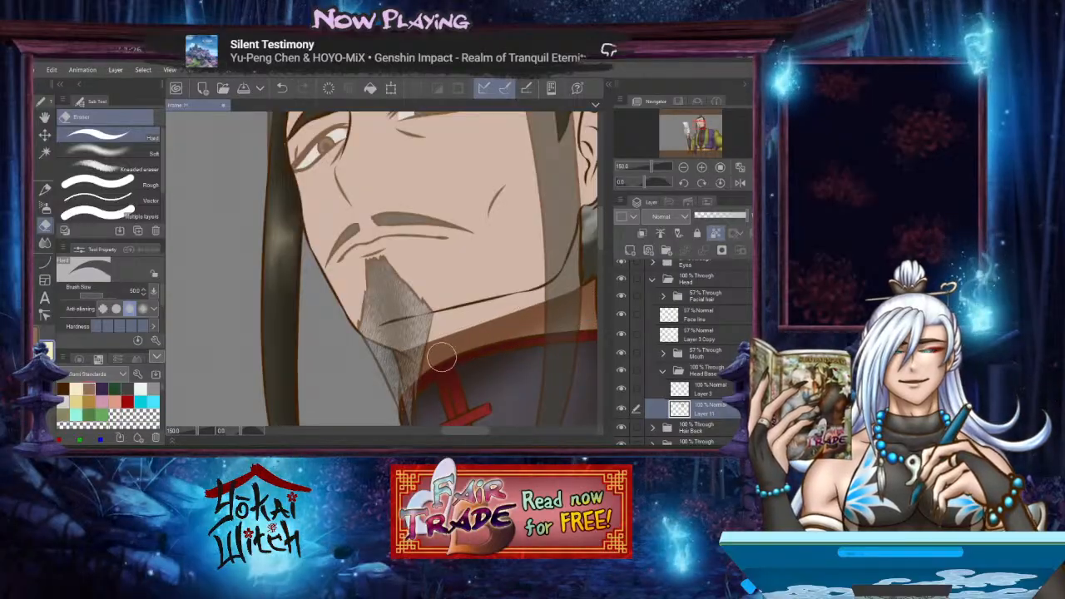
Soften the neck shadow's upper edge with the Blur tool, from the goatee across to the hair below the ear
scroll(440, 355, up, 2)
scroll(439, 355, up, 3)
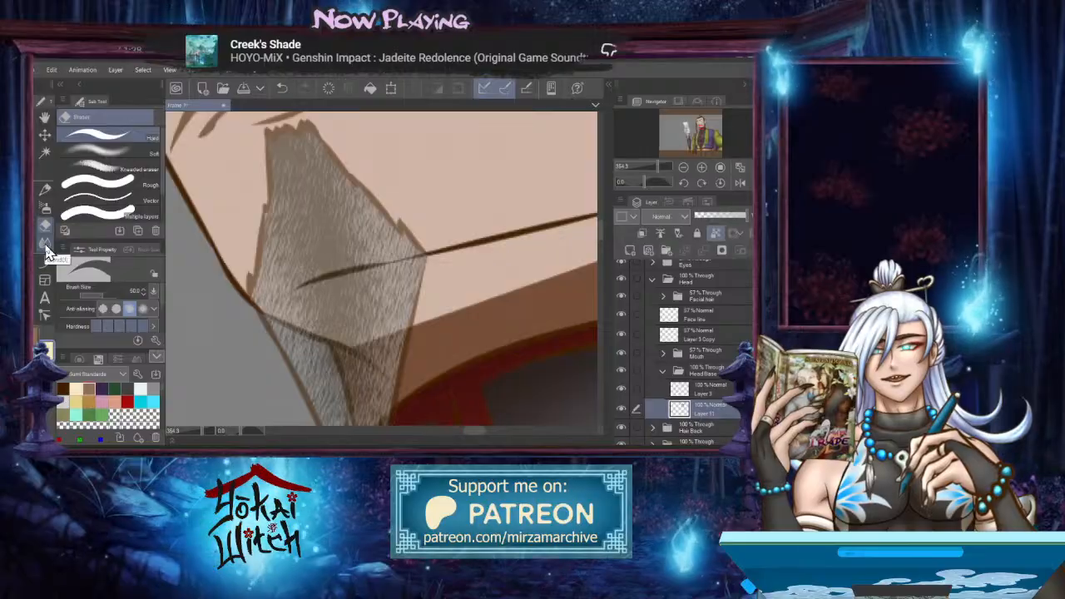
click(46, 245)
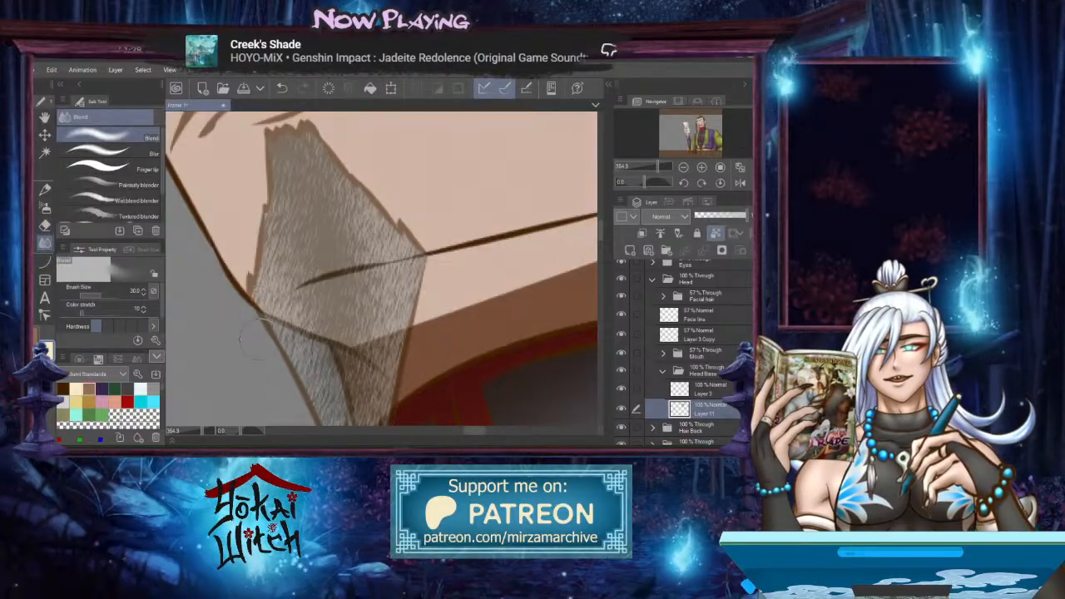
click(130, 149)
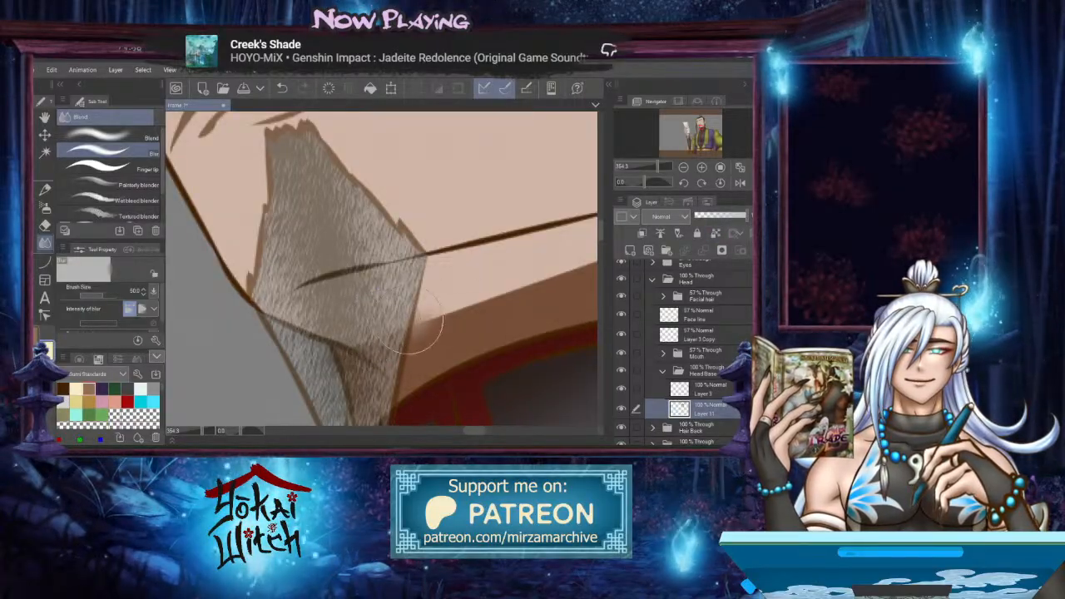
drag(409, 319, 552, 275)
drag(533, 283, 400, 319)
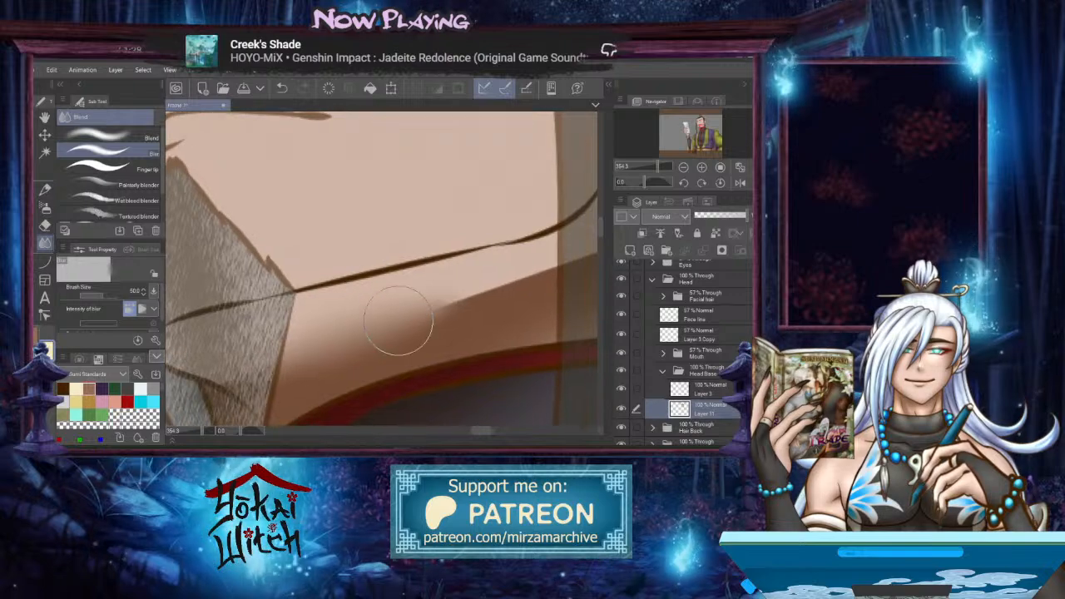
drag(499, 285, 369, 316)
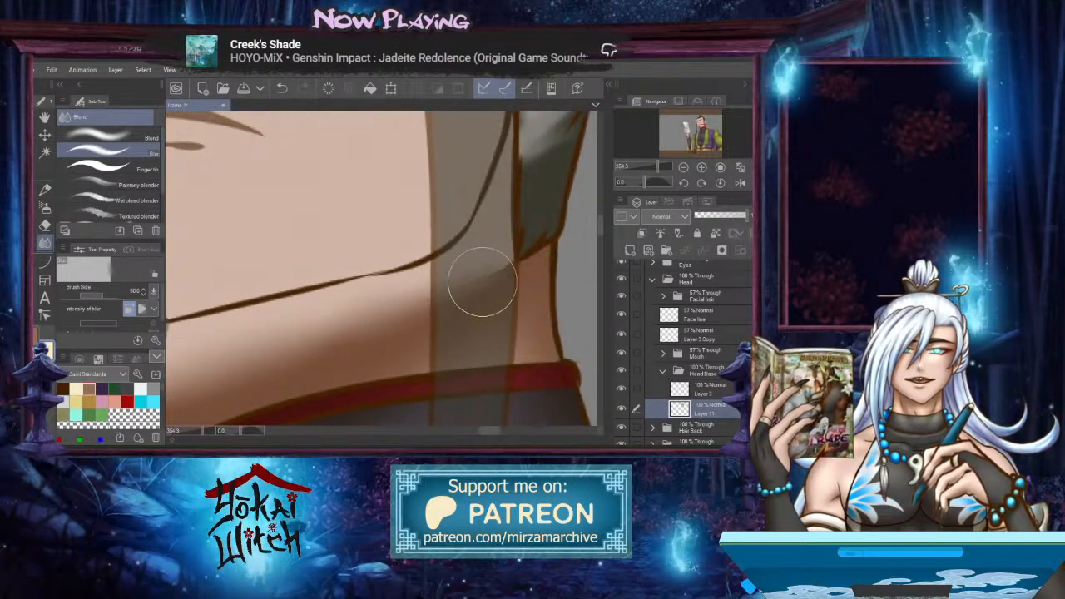
mouse_move(482, 282)
mouse_down()
mouse_move(477, 269)
mouse_move(491, 283)
mouse_move(327, 328)
mouse_move(428, 278)
mouse_up()
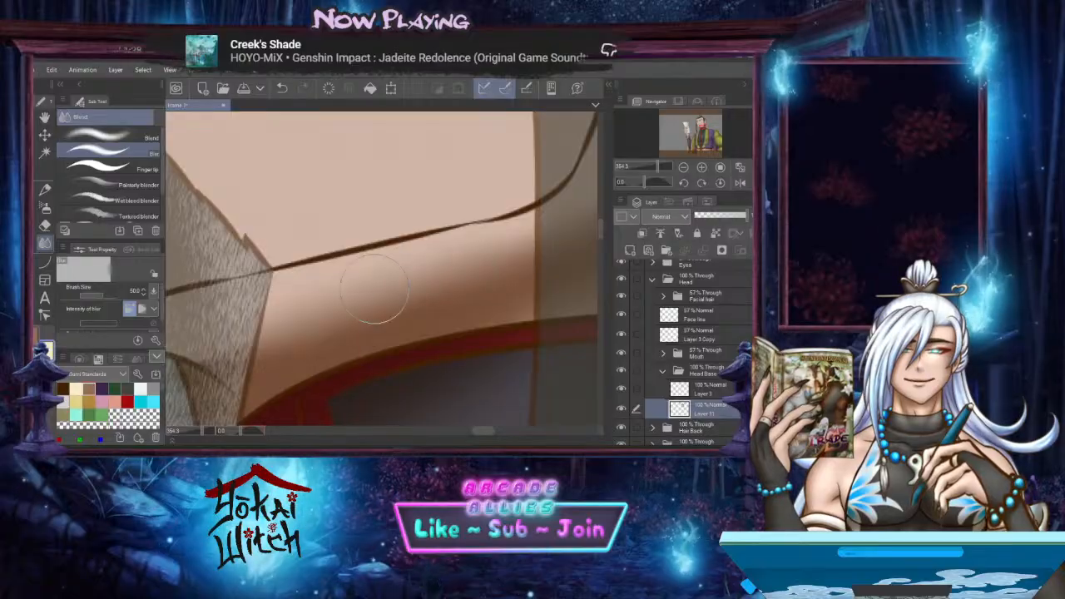
drag(321, 314, 380, 286)
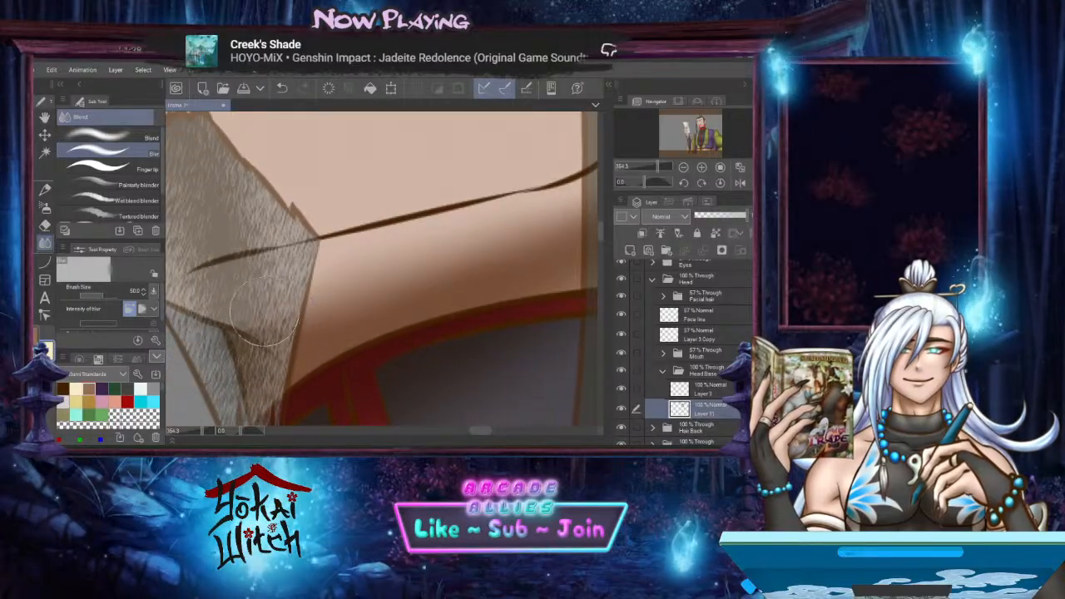
scroll(331, 316, down, 4)
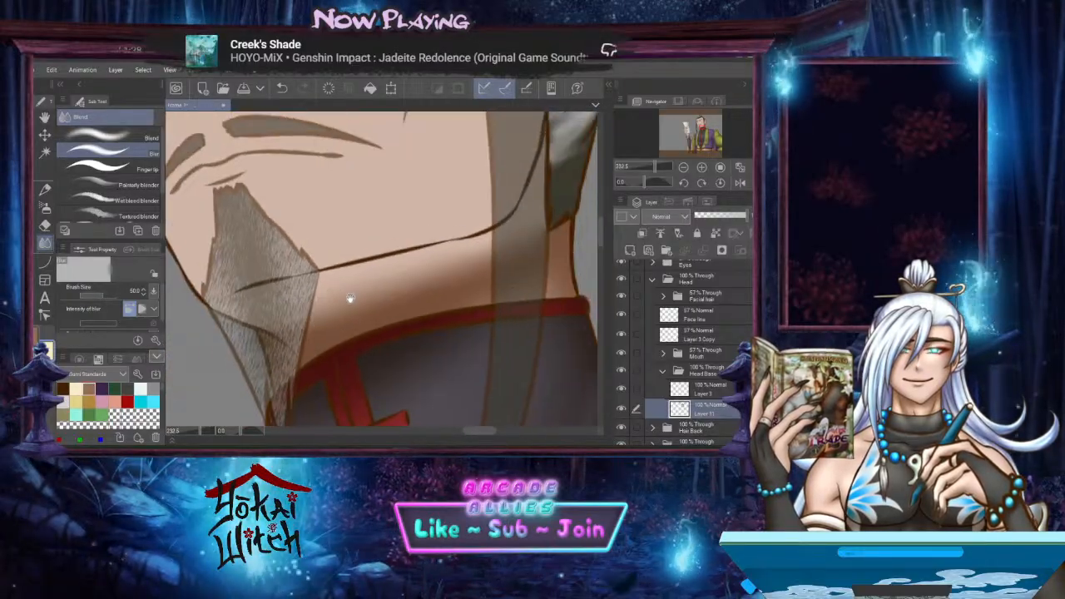
Set the new clipped layer above Layer 11 to Multiply and shade the jawline in brown with the Soft airbrush
click(663, 219)
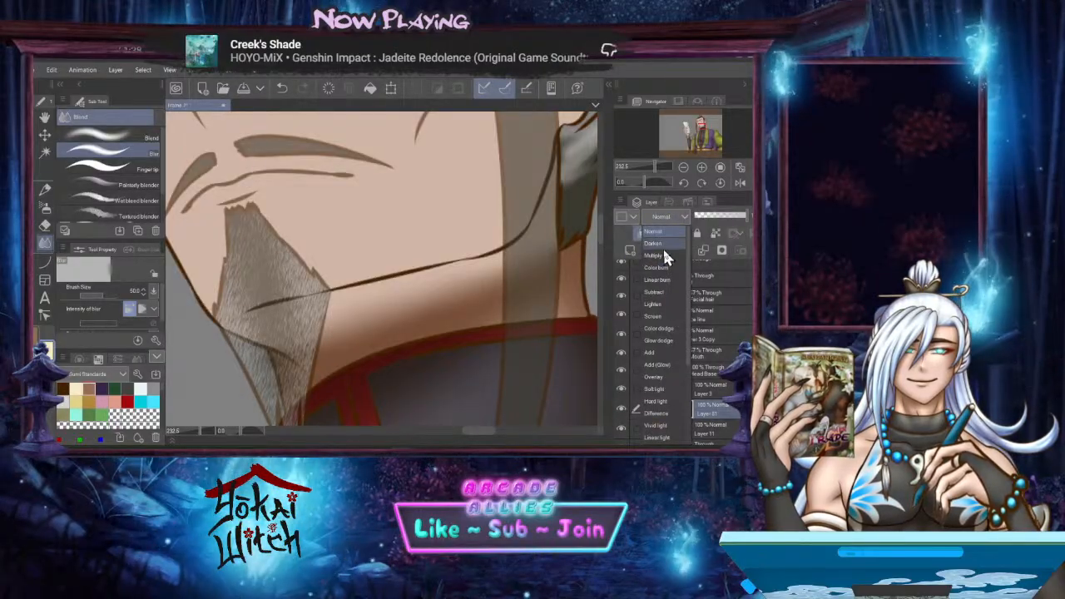
click(654, 255)
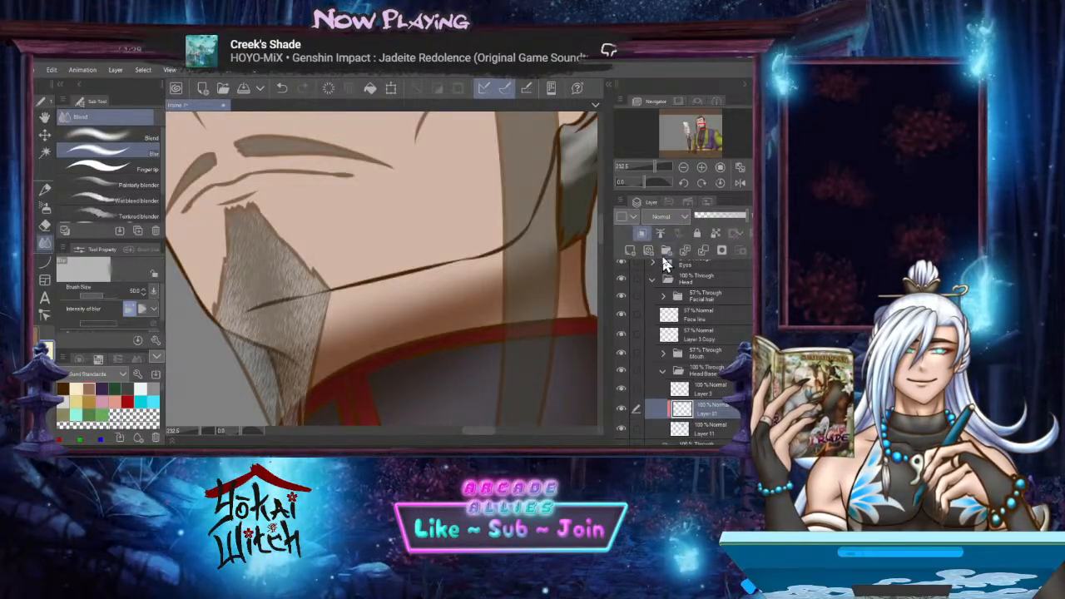
click(45, 207)
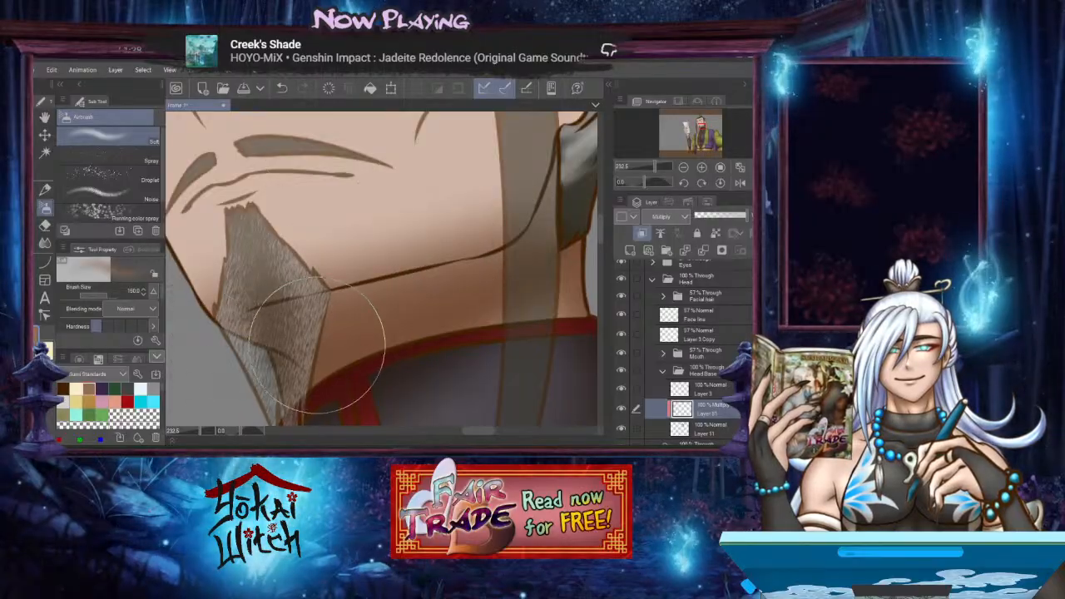
drag(515, 299, 469, 386)
mouse_move(404, 366)
mouse_down()
mouse_move(506, 268)
mouse_move(528, 266)
mouse_move(533, 289)
mouse_up()
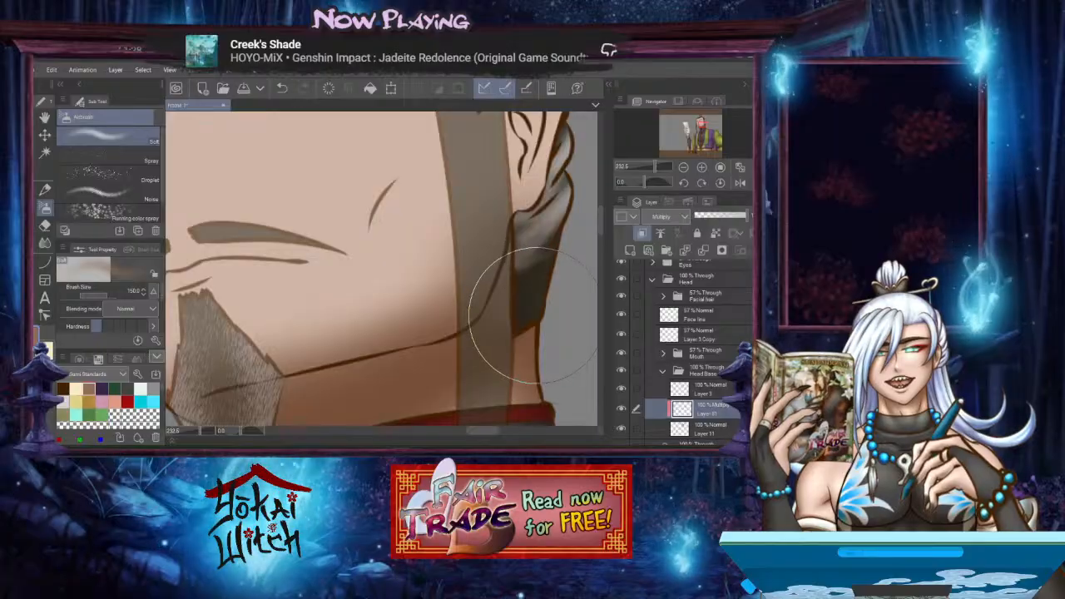
Airbrush soft brown shadow around the jaw and cheek edge, and darken the earlobe and the hair tuft below it
drag(540, 315, 534, 341)
drag(505, 294, 530, 314)
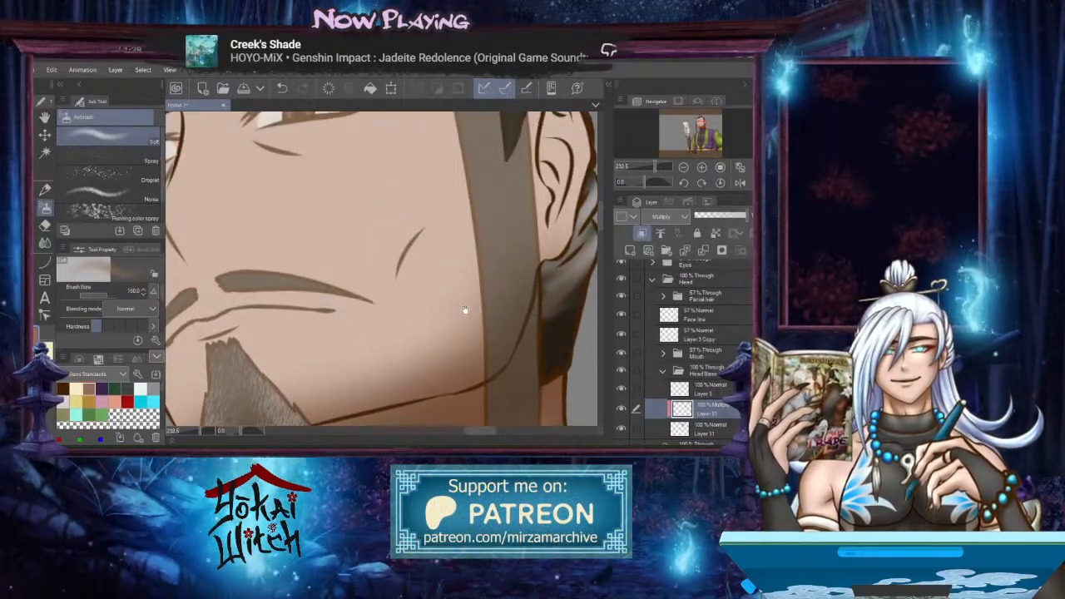
drag(464, 310, 491, 302)
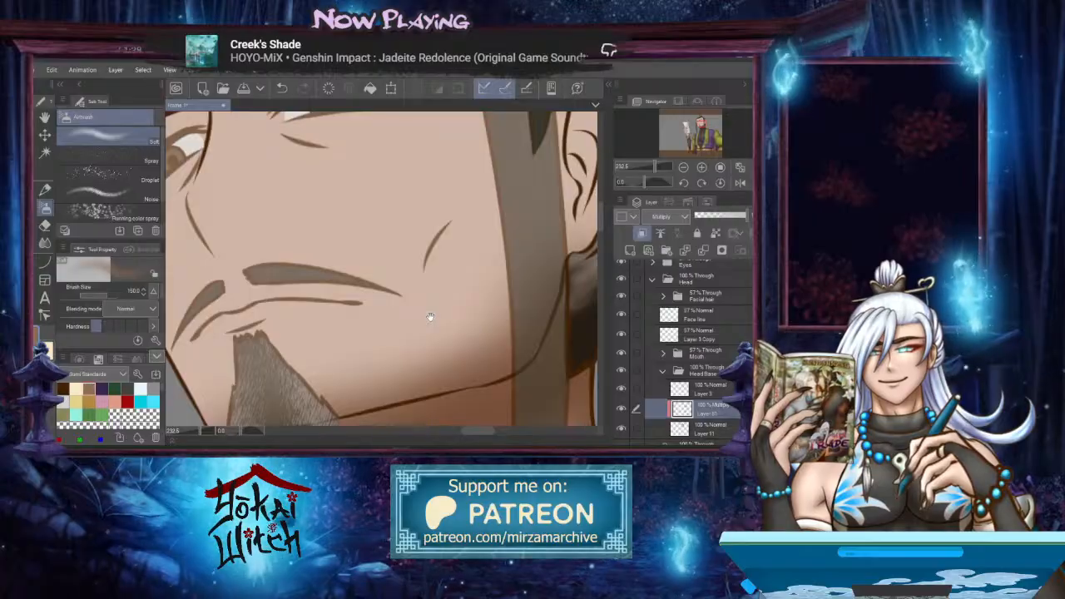
drag(428, 317, 498, 281)
drag(415, 338, 465, 290)
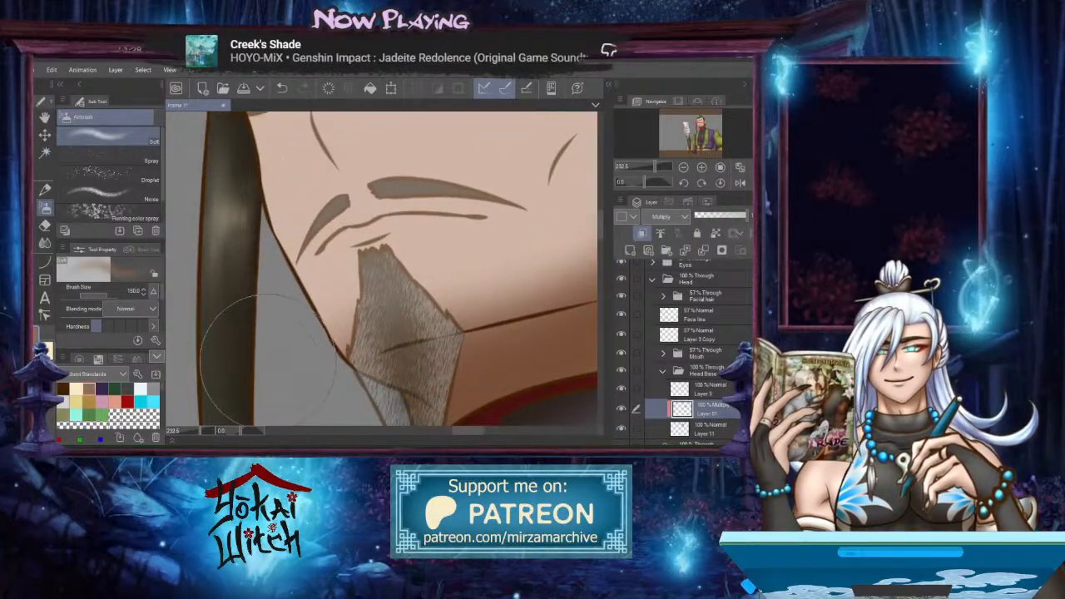
mouse_move(258, 251)
mouse_down()
mouse_move(280, 314)
mouse_move(261, 381)
mouse_up()
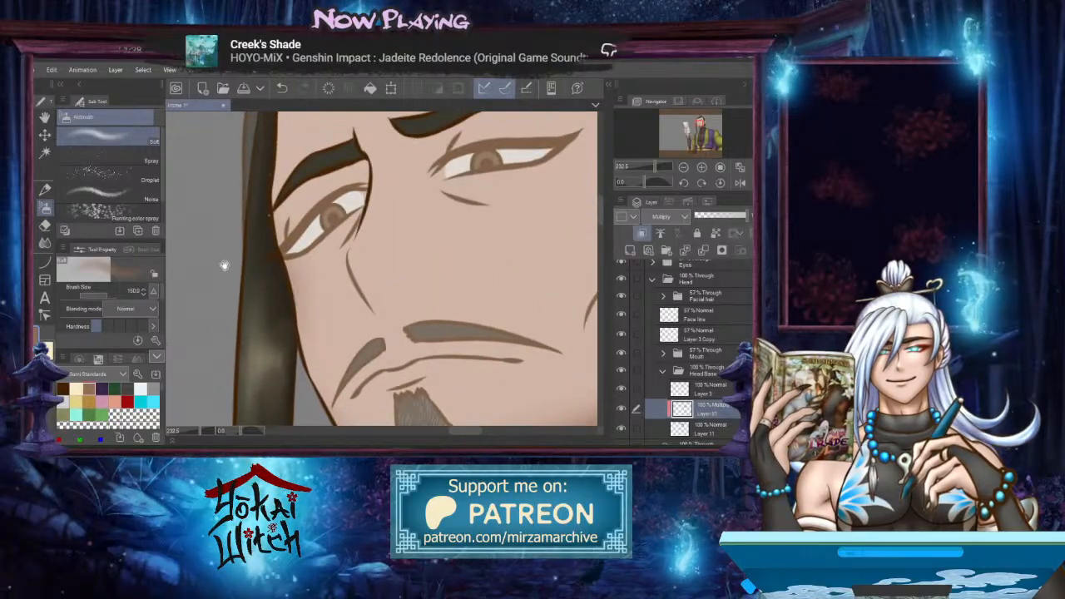
drag(238, 279, 237, 391)
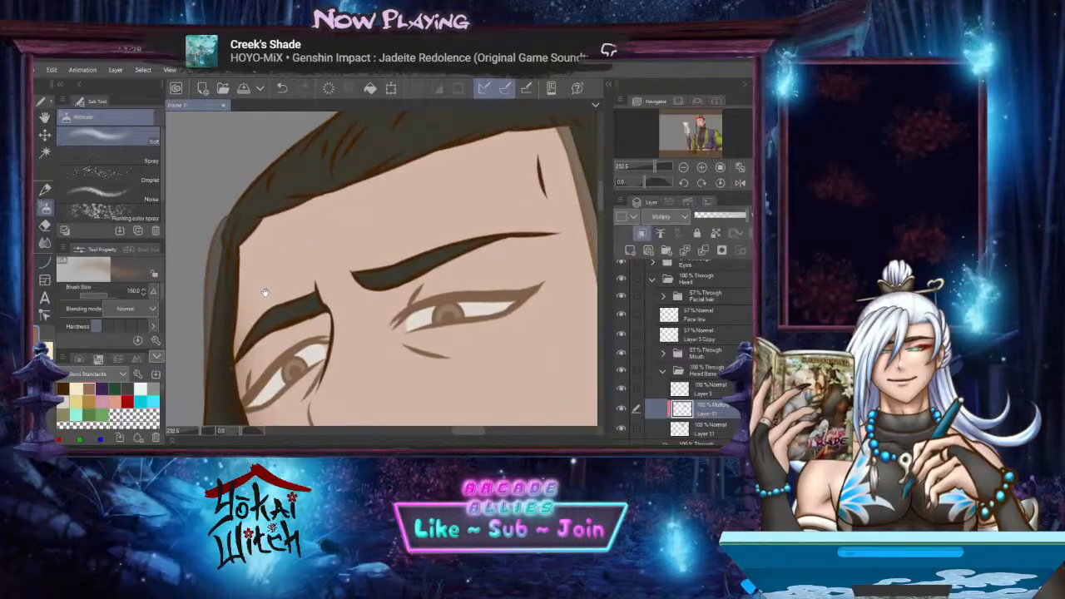
drag(466, 250, 175, 308)
drag(329, 284, 324, 210)
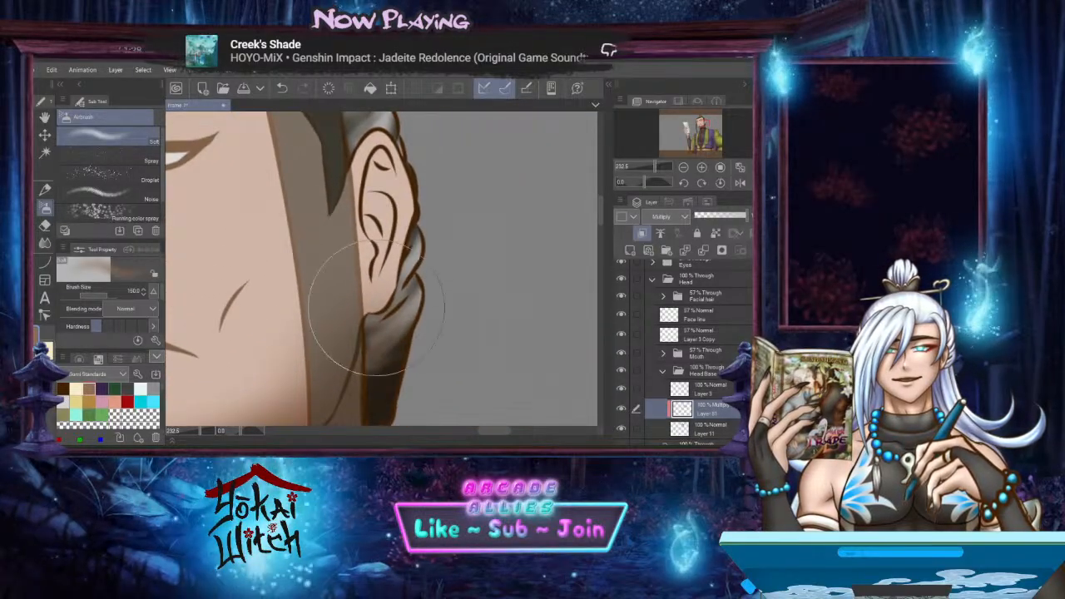
mouse_move(378, 310)
mouse_down()
mouse_move(379, 386)
mouse_move(431, 301)
mouse_up()
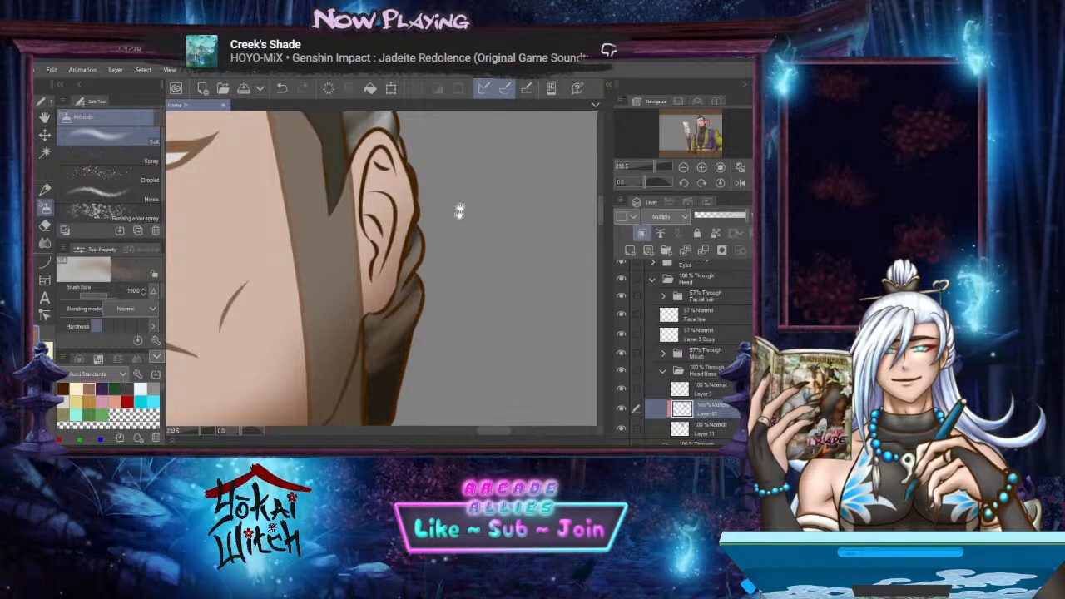
Switch to the Curve tool at brush size 17 and draw brown shadow curves inside the ear's upper fold and inner ridges
scroll(441, 220, up, 4)
drag(441, 233, 533, 258)
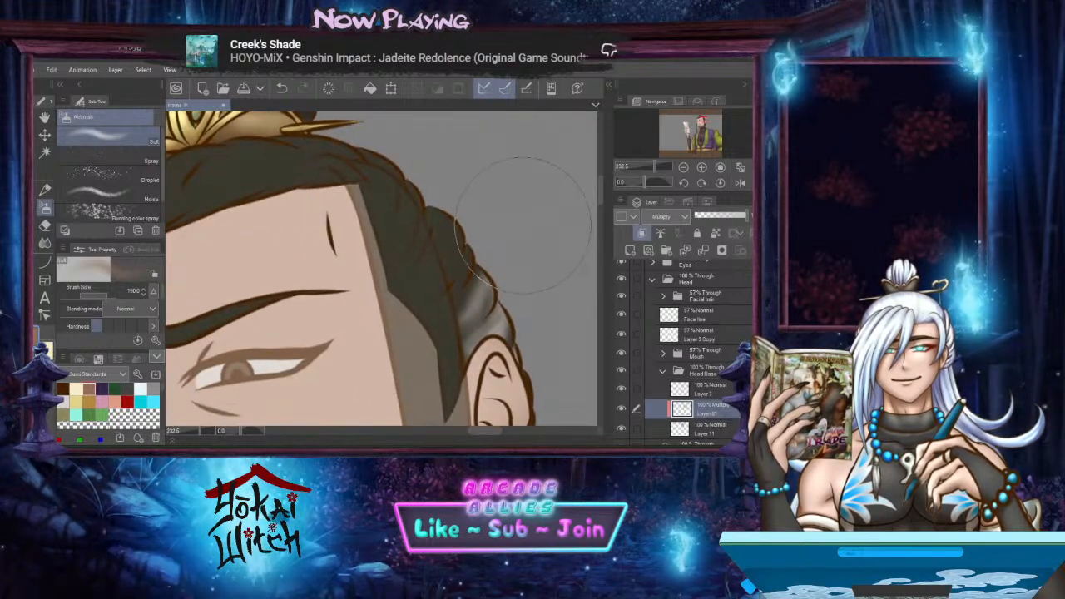
mouse_move(447, 189)
mouse_down()
mouse_move(516, 280)
mouse_move(416, 208)
mouse_move(399, 220)
mouse_move(408, 200)
mouse_up()
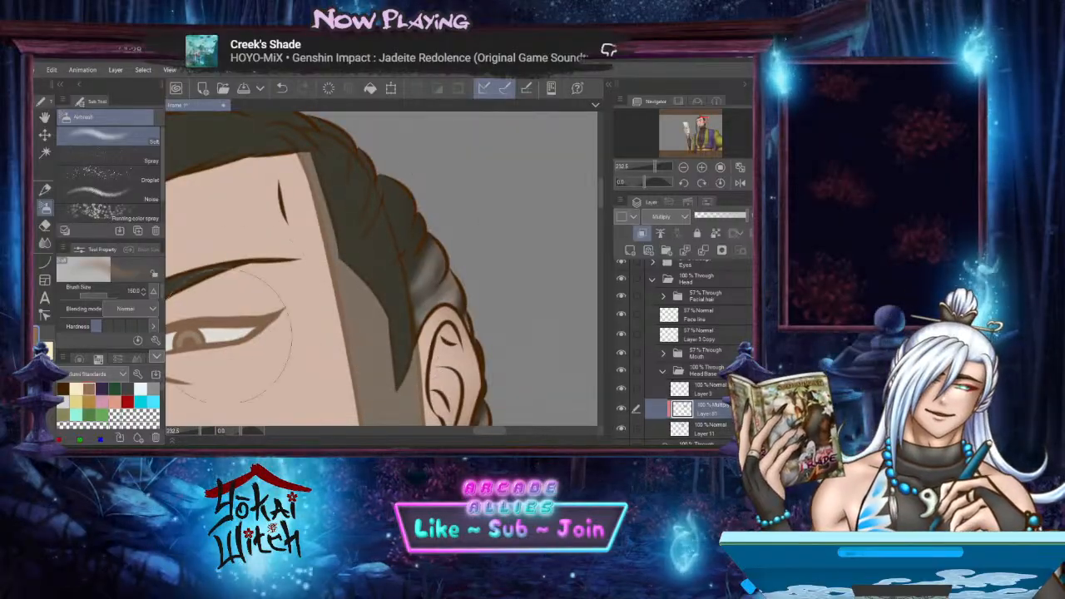
click(46, 262)
scroll(406, 250, up, 2)
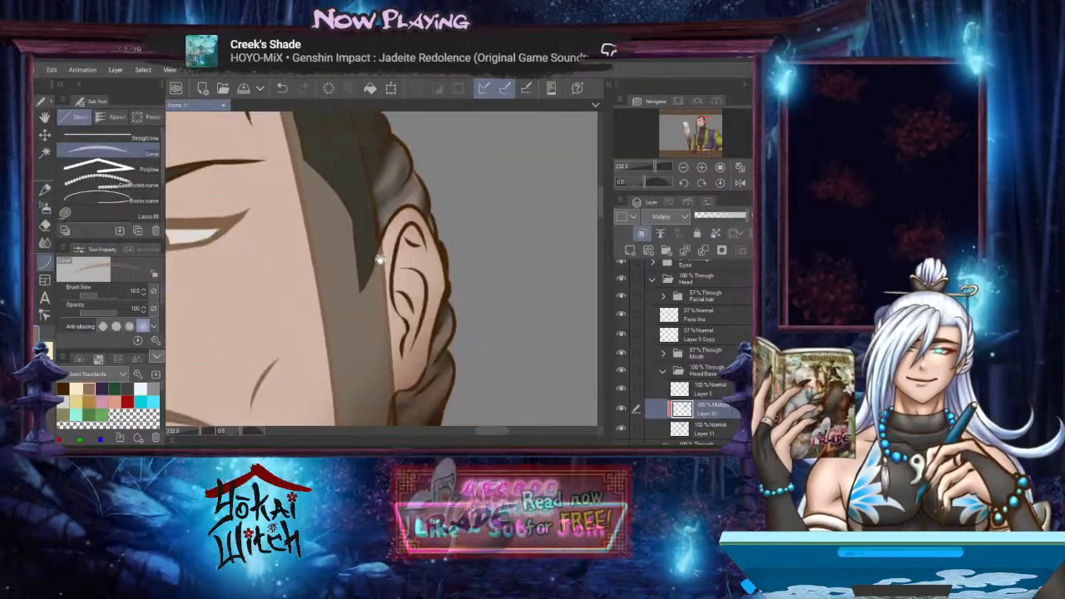
click(410, 198)
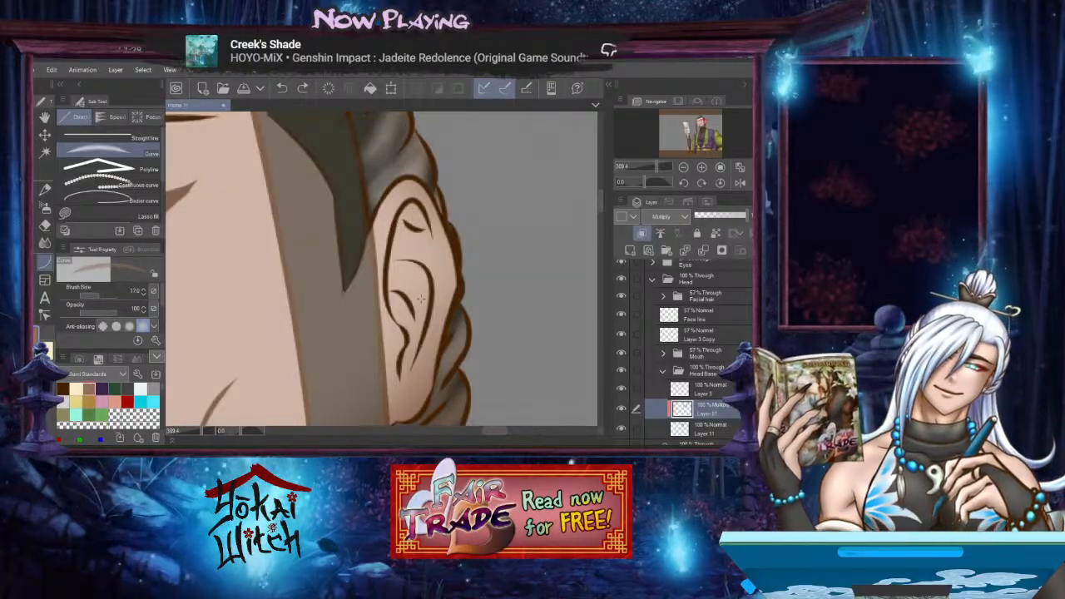
click(410, 193)
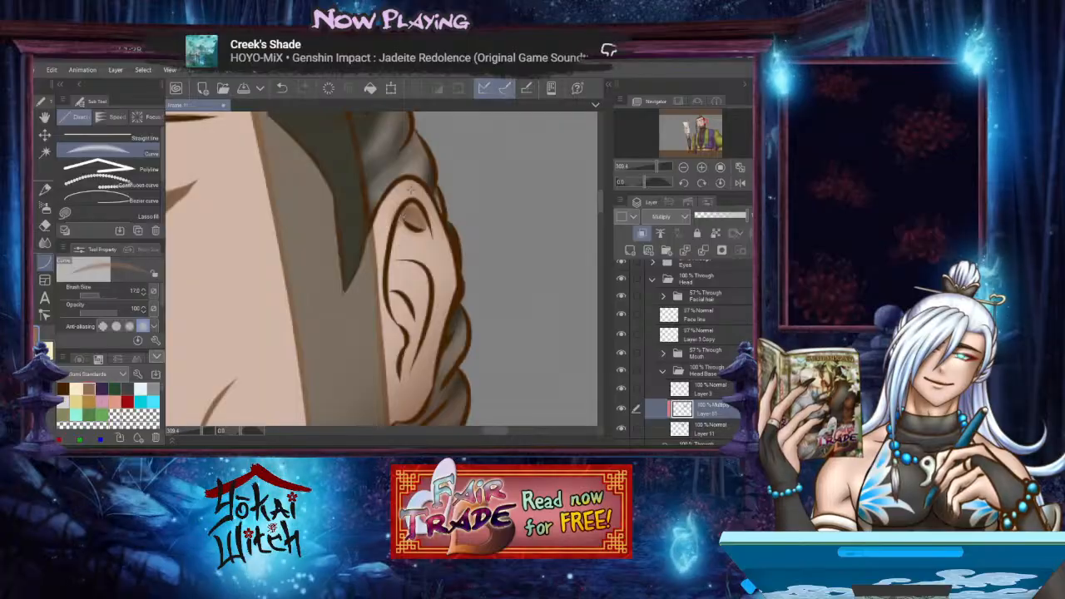
drag(403, 217, 394, 326)
click(381, 269)
mouse_move(389, 265)
mouse_down()
mouse_move(413, 266)
mouse_move(406, 371)
mouse_up()
click(450, 255)
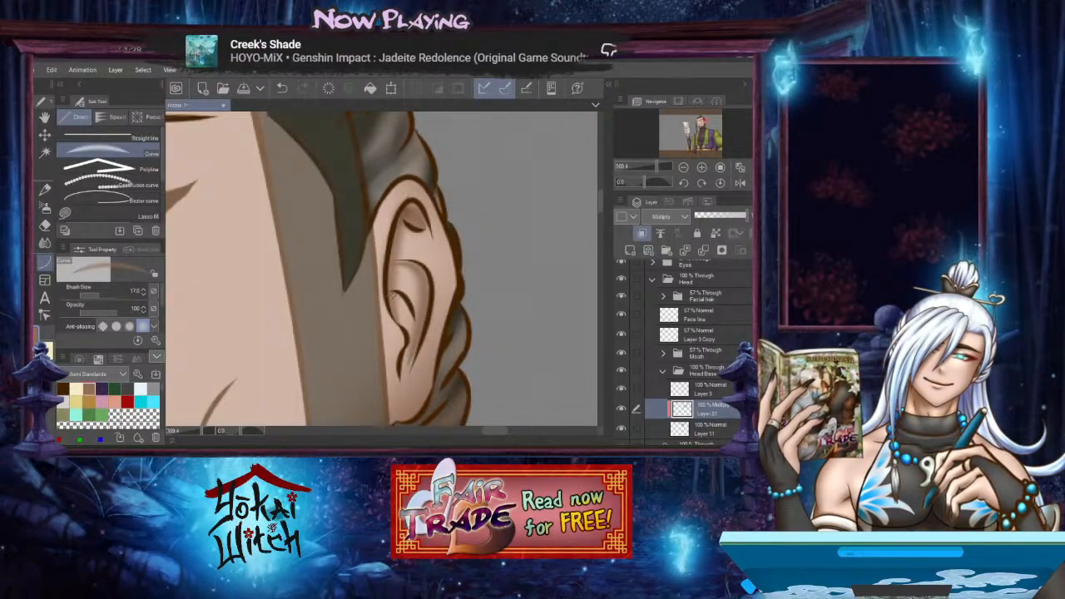
Add curved shadow strokes in the ear's lower hollow, on the lobe and along its outer rim
drag(395, 295, 360, 403)
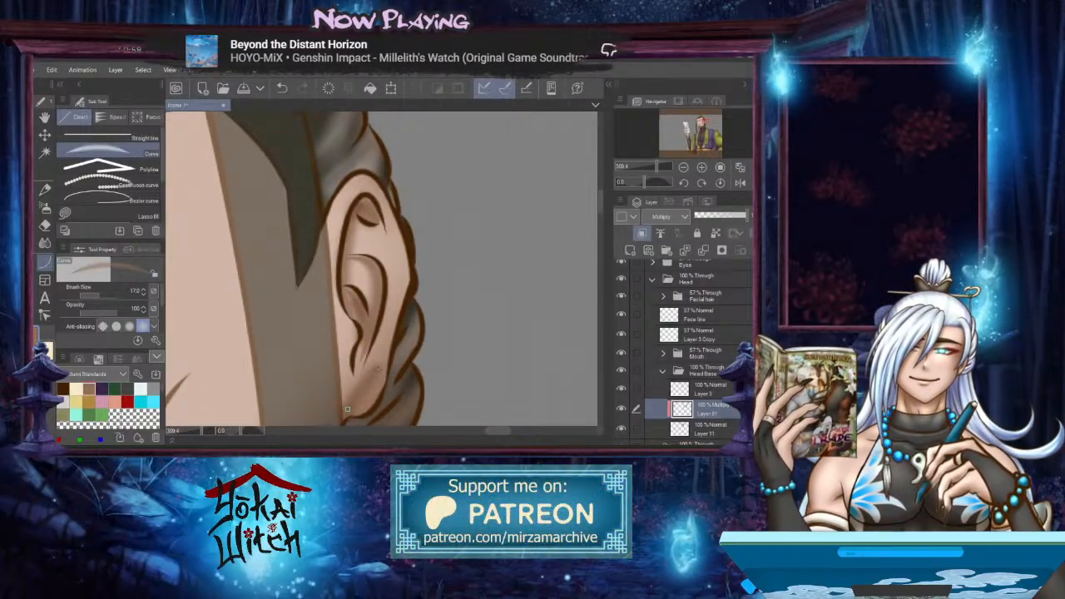
mouse_move(347, 409)
mouse_down()
mouse_move(379, 372)
mouse_move(416, 257)
mouse_up()
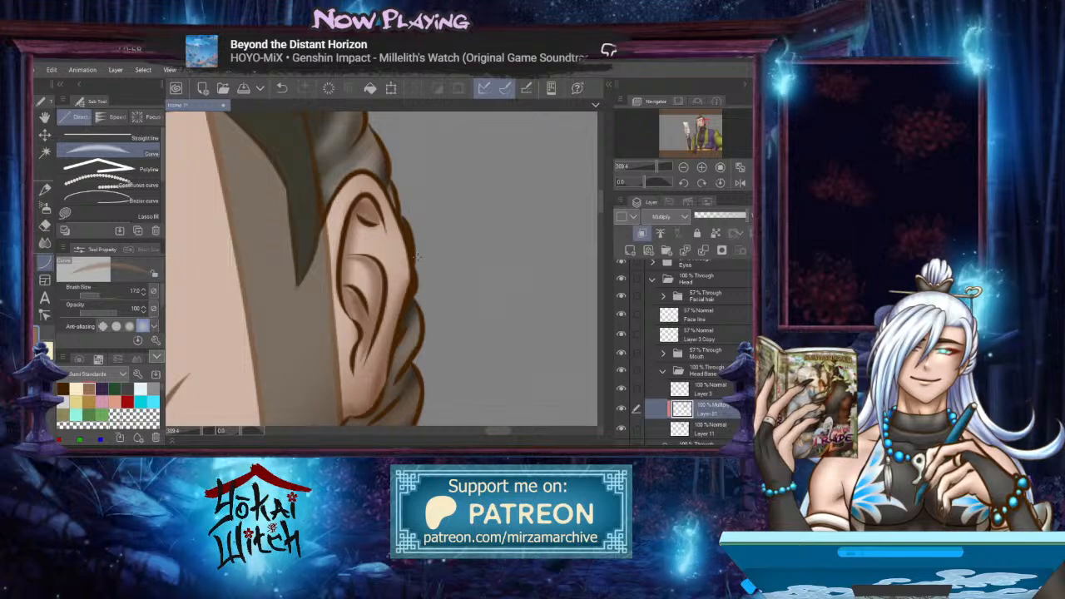
click(405, 280)
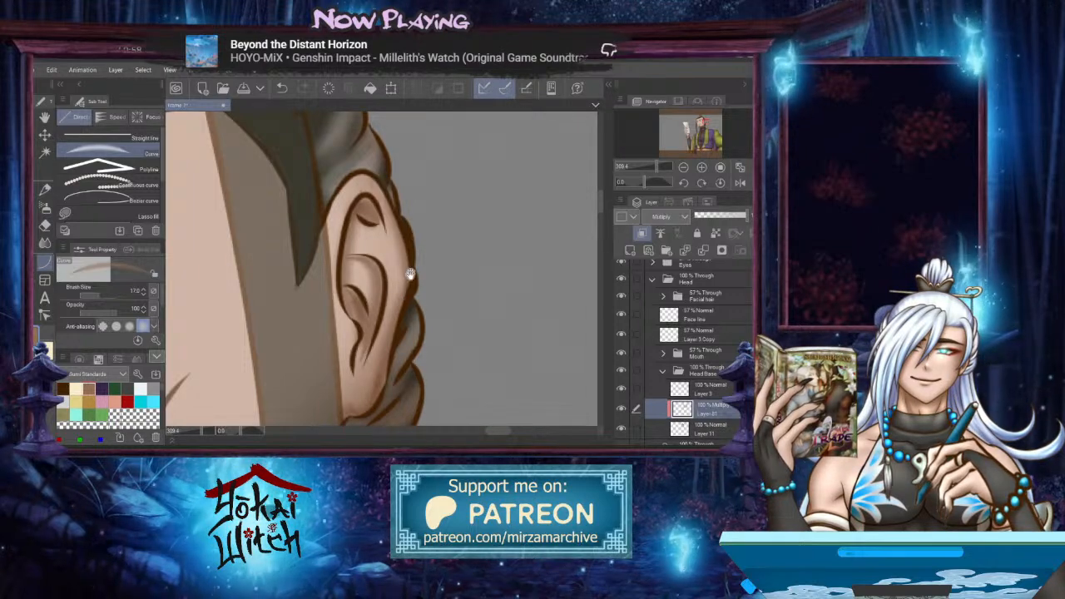
Shade the braid strands behind the ear and the dark hair tuft below it with curved strokes
drag(404, 280, 407, 229)
click(418, 231)
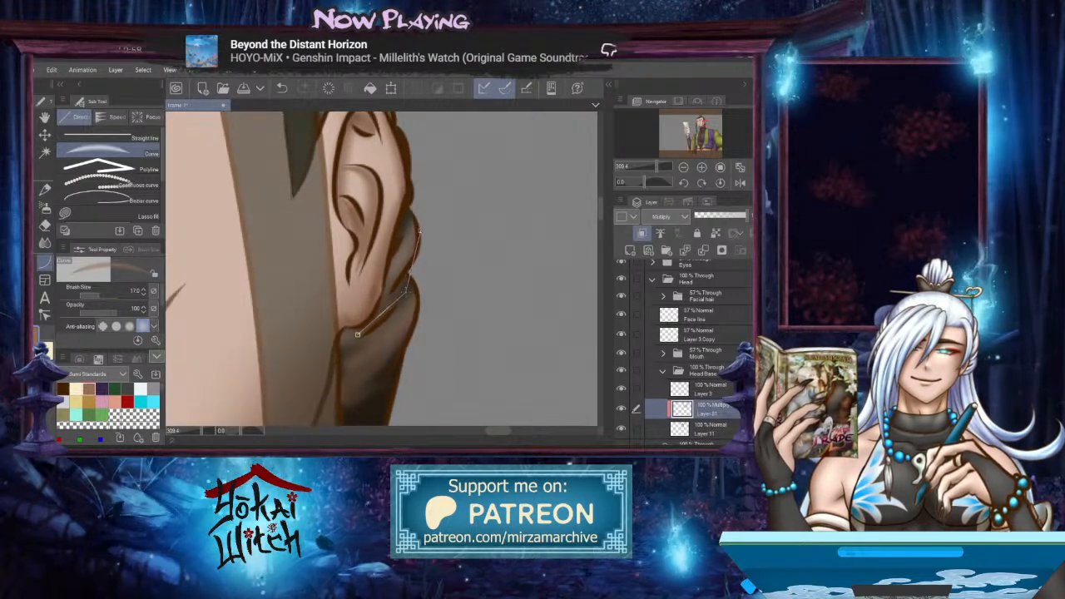
click(401, 289)
mouse_move(370, 325)
mouse_down()
mouse_move(384, 247)
mouse_move(388, 286)
mouse_up()
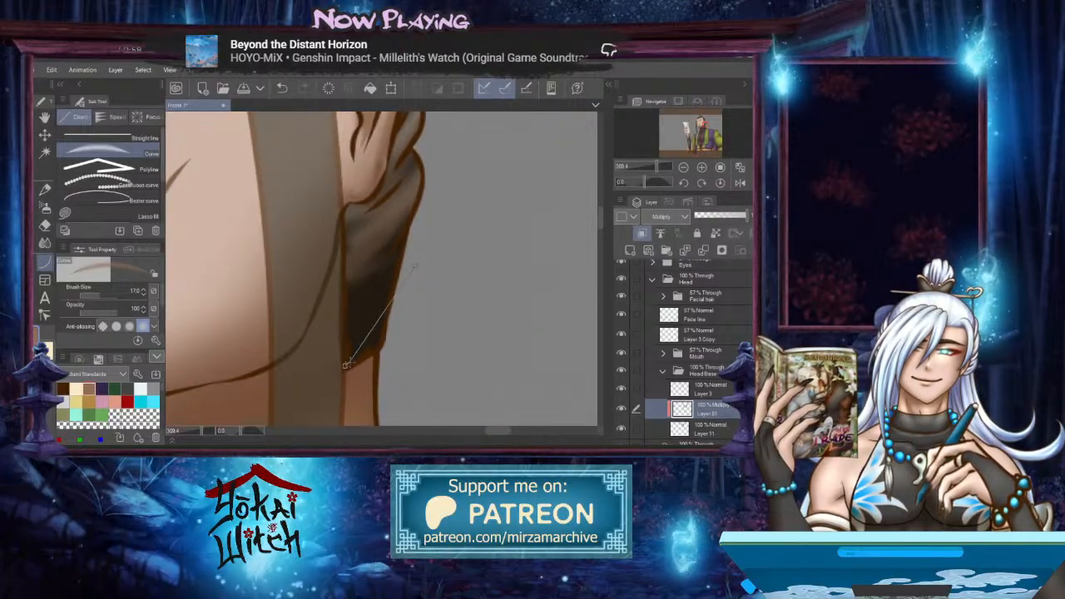
click(362, 305)
Draw curved shadows where the braid segments meet just above the ear
drag(371, 228, 368, 329)
drag(358, 241, 361, 335)
mouse_move(316, 229)
mouse_down()
mouse_move(341, 328)
mouse_move(376, 224)
mouse_move(389, 255)
mouse_move(348, 303)
mouse_up()
click(383, 281)
click(373, 297)
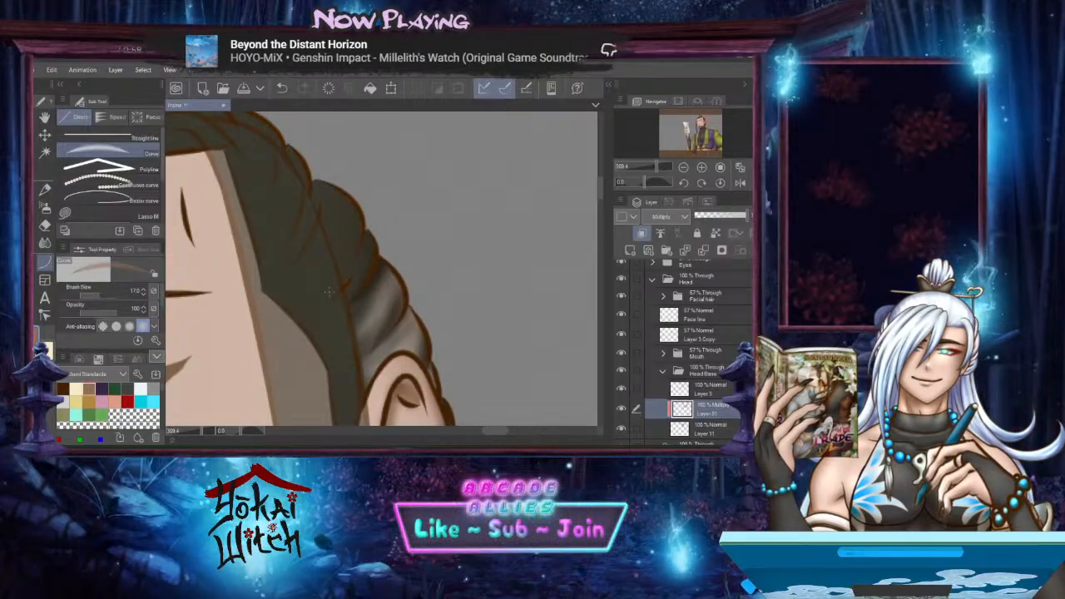
scroll(362, 259, up, 6)
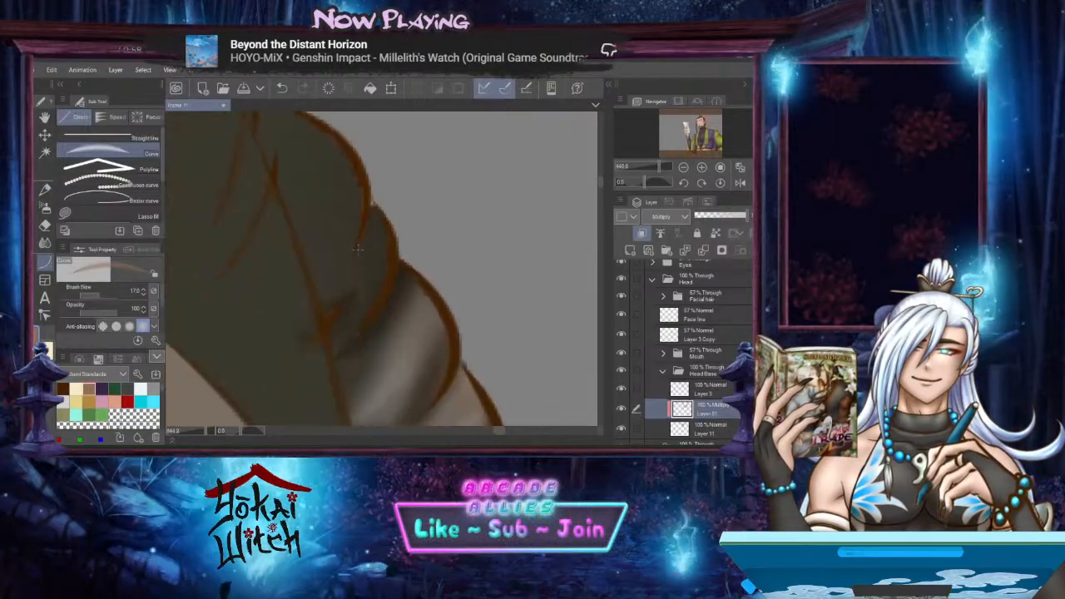
scroll(357, 250, down, 6)
mouse_move(357, 248)
mouse_down()
mouse_move(381, 297)
mouse_move(376, 238)
mouse_move(413, 268)
mouse_up()
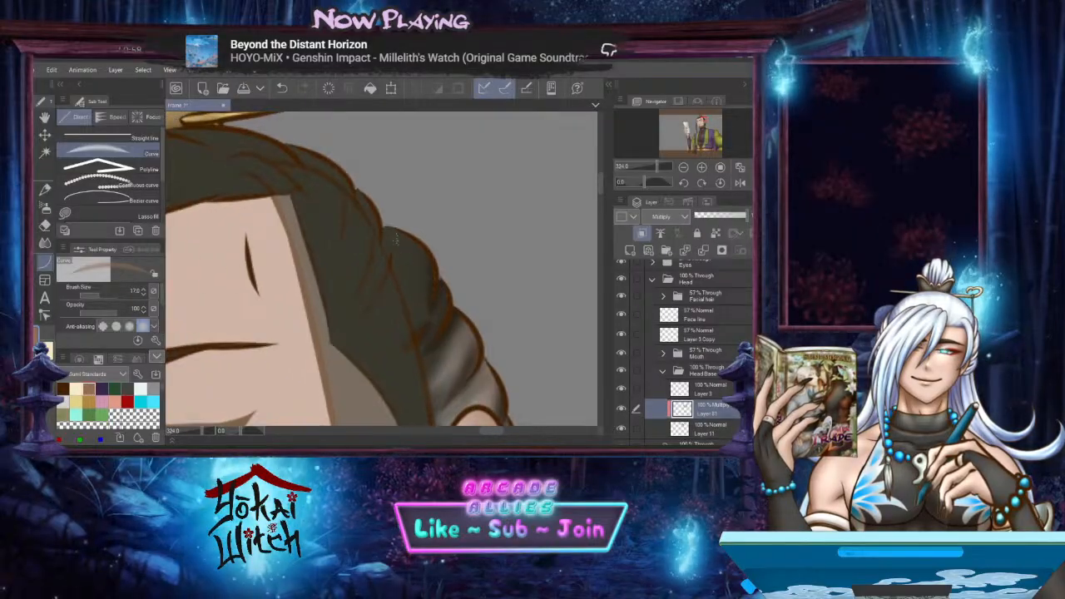
Add curved shadow strokes to the swept-back hair at the temple and along the upper braid segments
drag(342, 344, 336, 359)
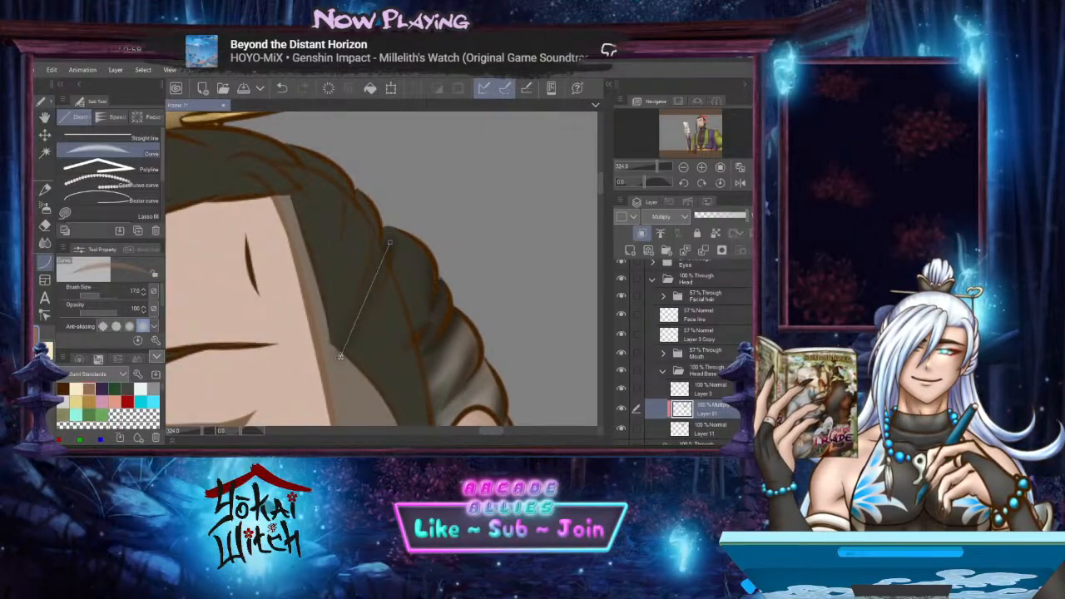
click(374, 328)
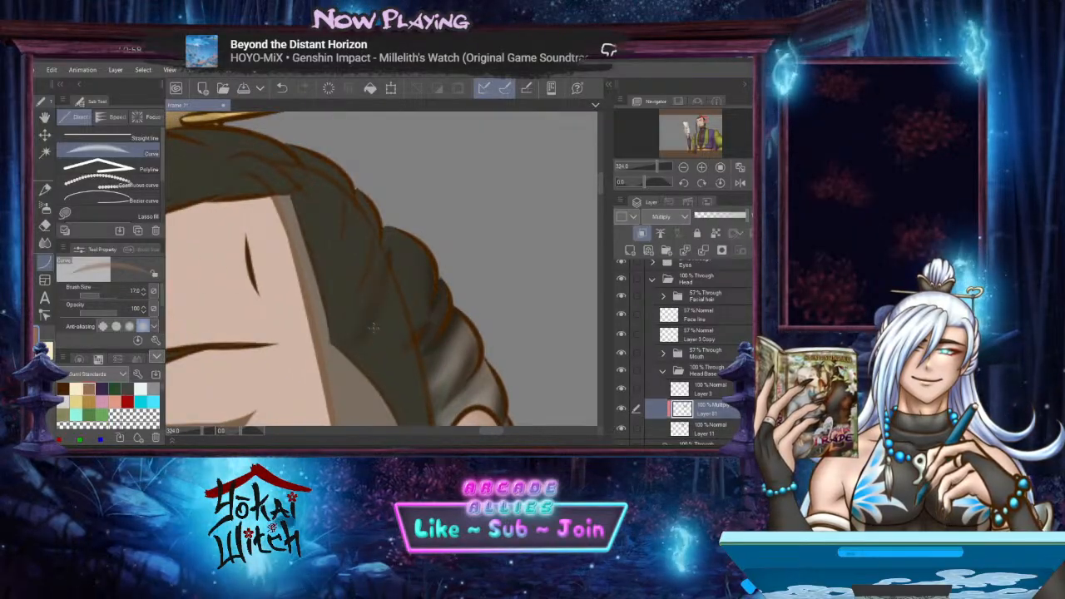
click(375, 245)
mouse_move(374, 247)
mouse_down()
mouse_move(369, 285)
mouse_move(371, 252)
mouse_move(369, 266)
mouse_move(393, 273)
mouse_up()
click(422, 265)
click(373, 194)
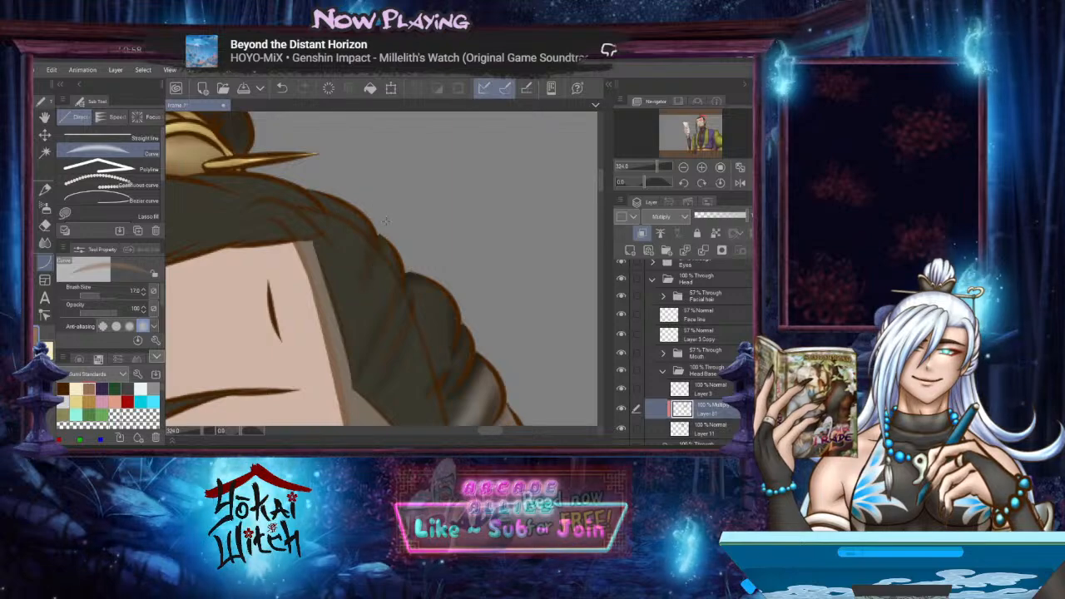
mouse_move(374, 225)
mouse_down()
mouse_move(389, 237)
mouse_move(364, 264)
mouse_move(391, 272)
mouse_up()
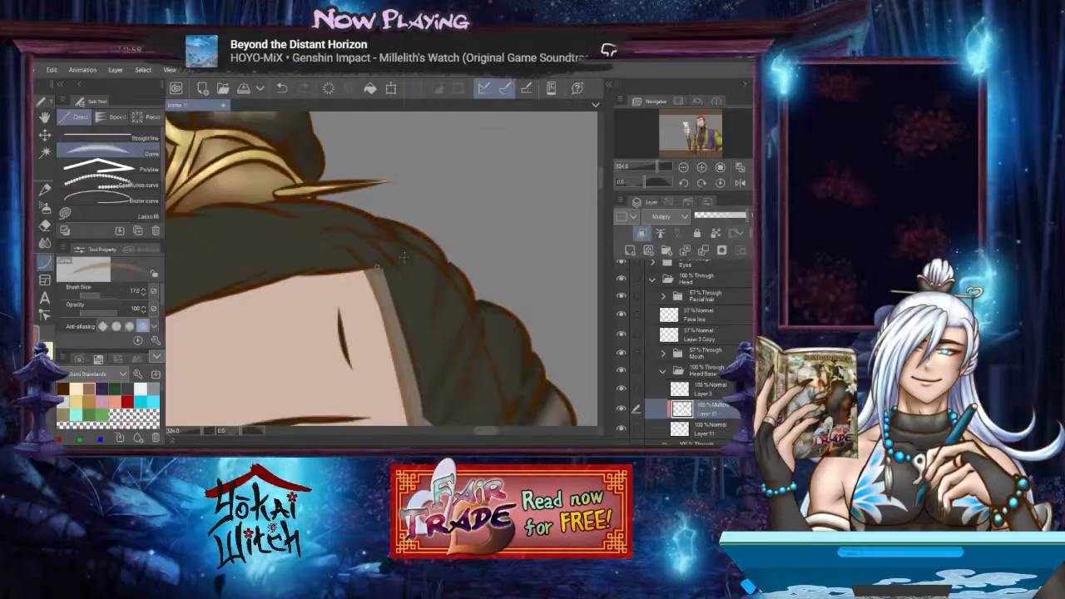
Draw curved brown shadows along the hairline below the gold crown, onto the forehead skin
drag(354, 263, 460, 272)
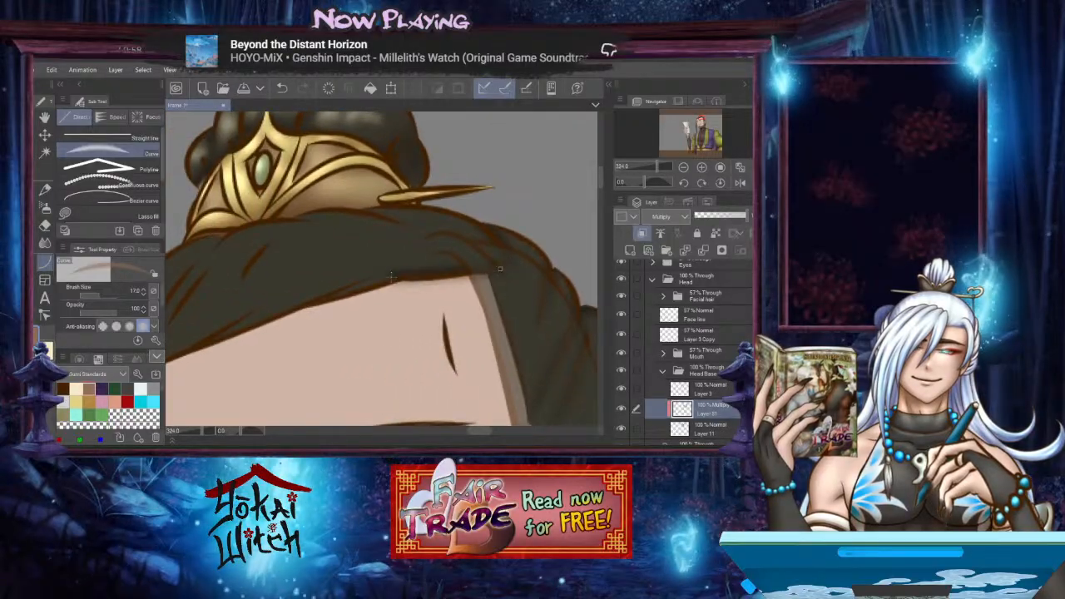
drag(307, 306, 425, 268)
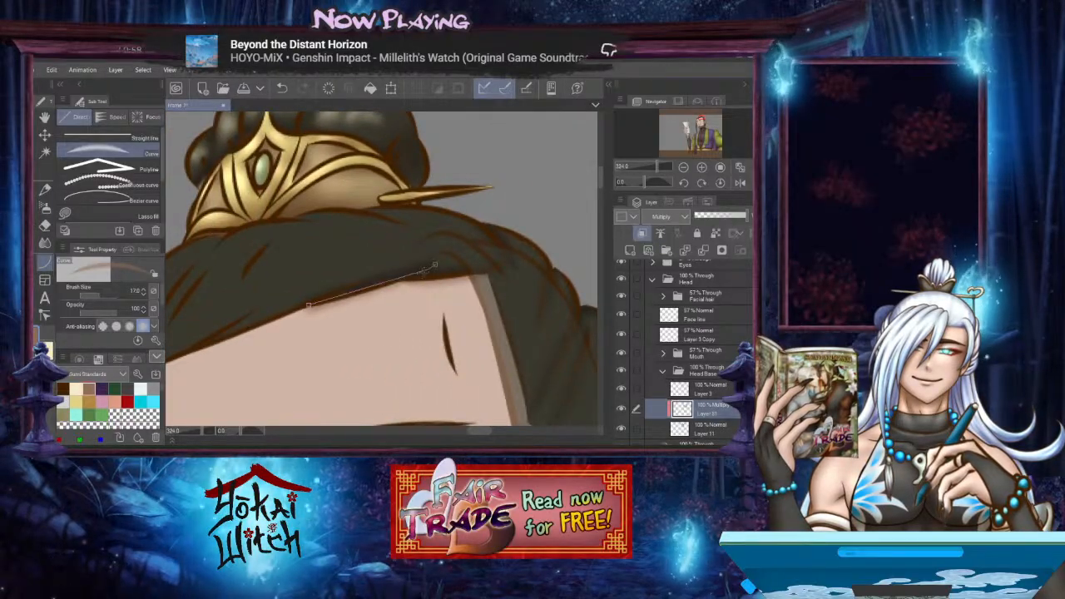
click(391, 290)
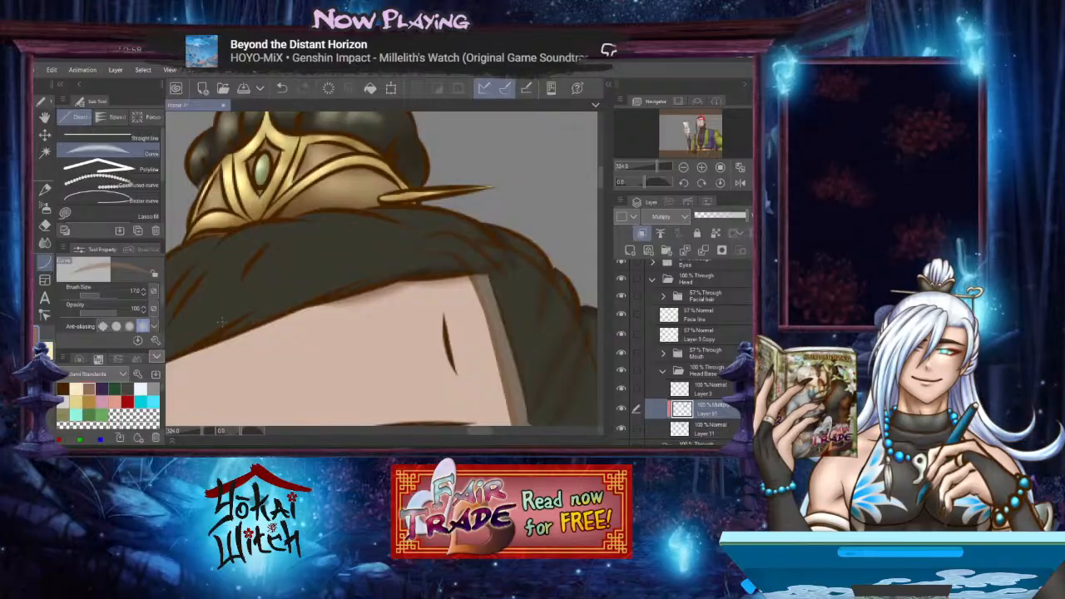
drag(193, 351, 372, 276)
click(331, 289)
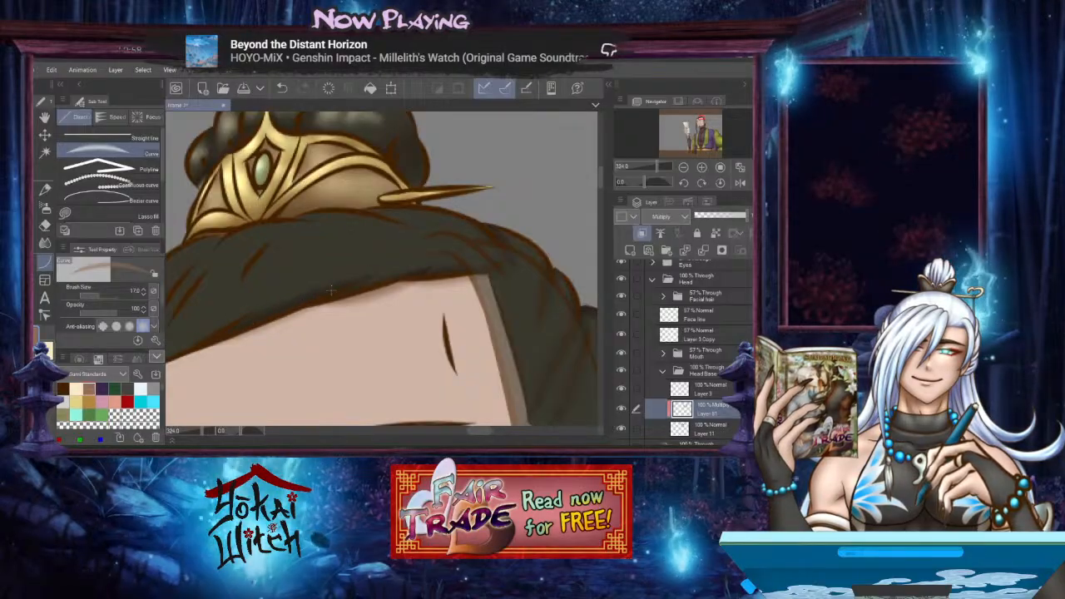
drag(199, 350, 350, 300)
click(291, 311)
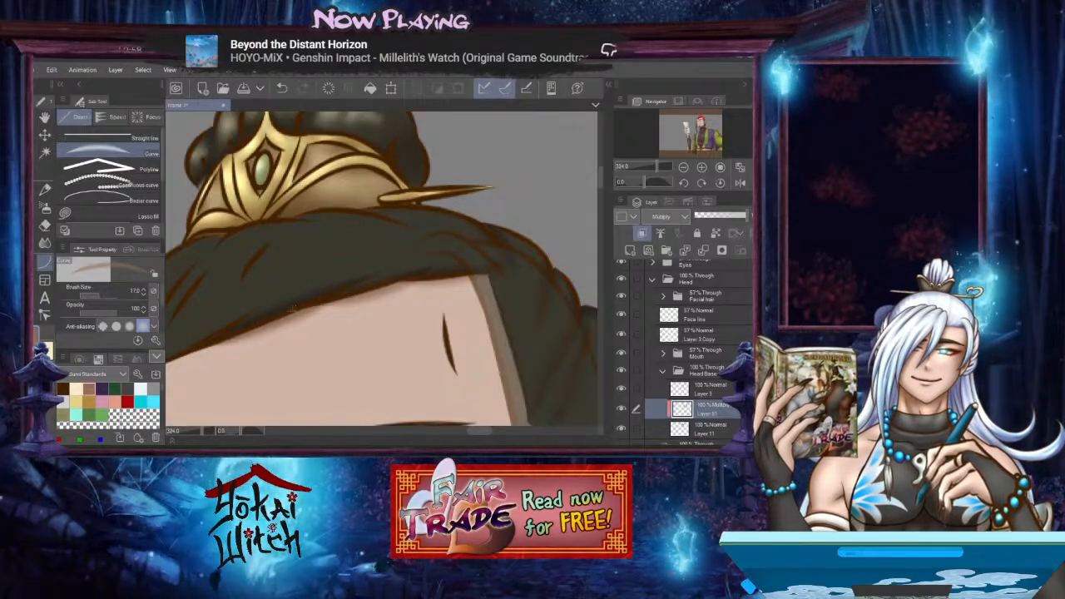
drag(242, 332, 486, 278)
click(382, 284)
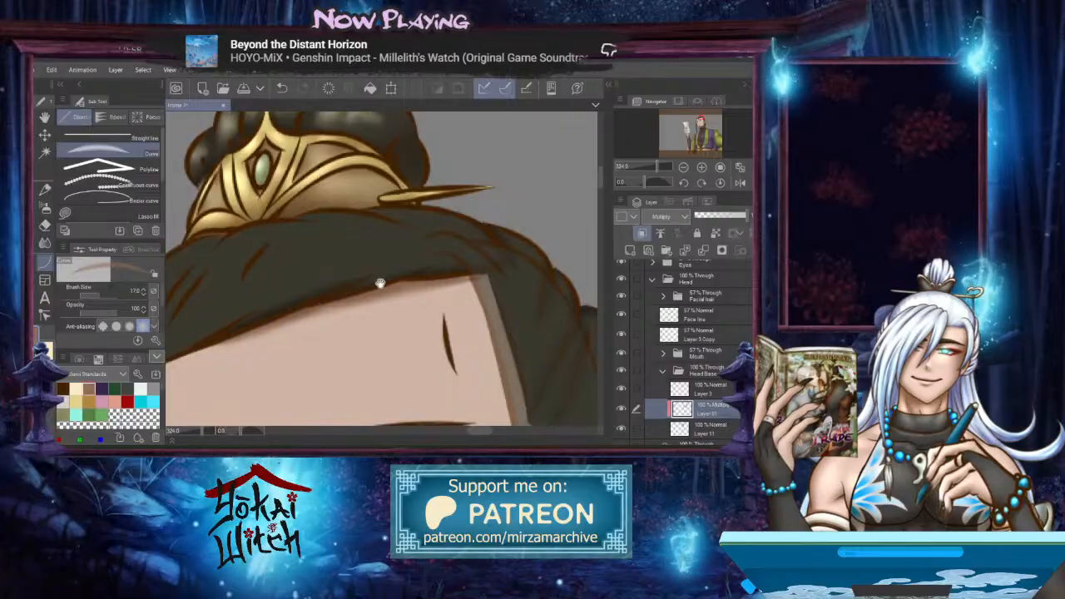
Extend the curved hairline shadow across the forehead to the far temple corner and darken the hair's lower edge there
drag(270, 316, 481, 271)
drag(347, 317, 505, 228)
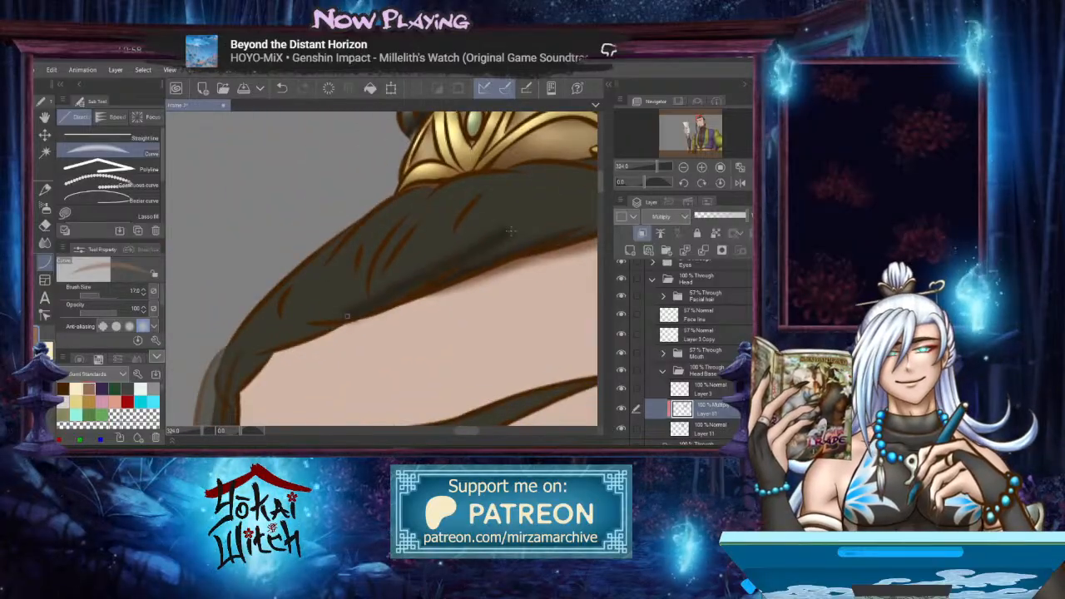
click(389, 316)
drag(424, 284, 278, 324)
click(335, 331)
click(279, 351)
click(256, 370)
drag(247, 360, 441, 249)
click(293, 308)
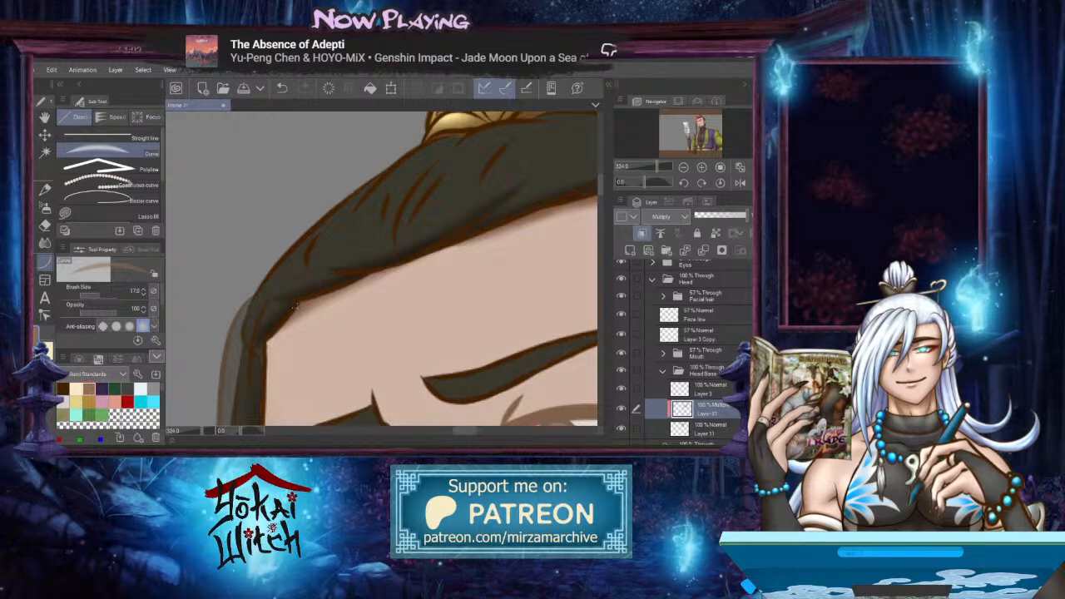
Shade the far temple corner beside the side lock and reinforce the forehead shadow under the hair with curved strokes
drag(298, 309, 261, 376)
click(268, 334)
mouse_move(289, 318)
mouse_down()
mouse_move(224, 344)
mouse_move(423, 252)
mouse_move(354, 304)
mouse_up()
click(402, 268)
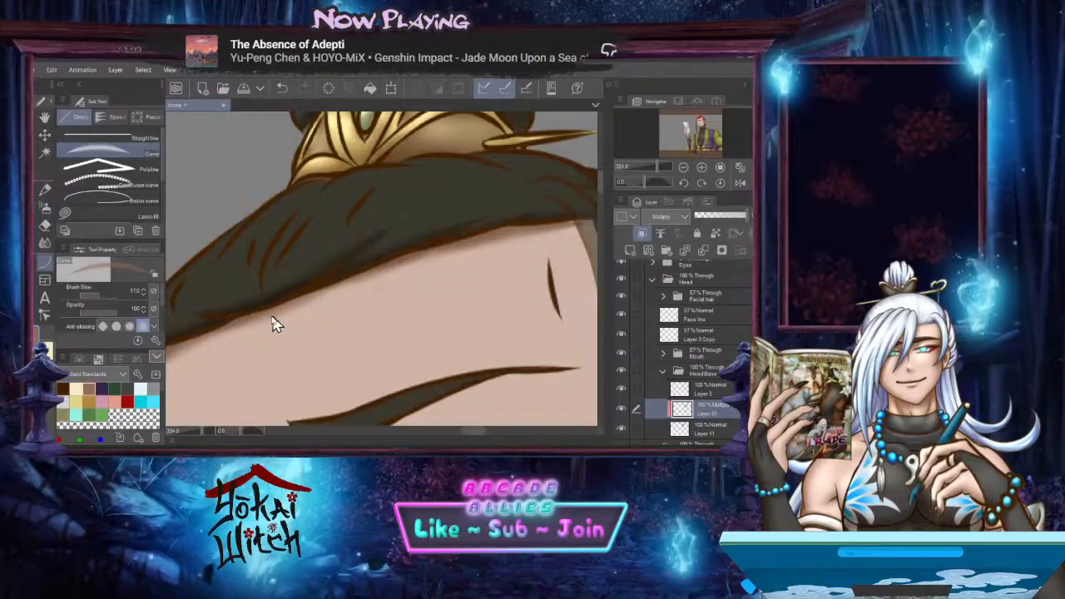
drag(264, 319, 530, 268)
click(407, 263)
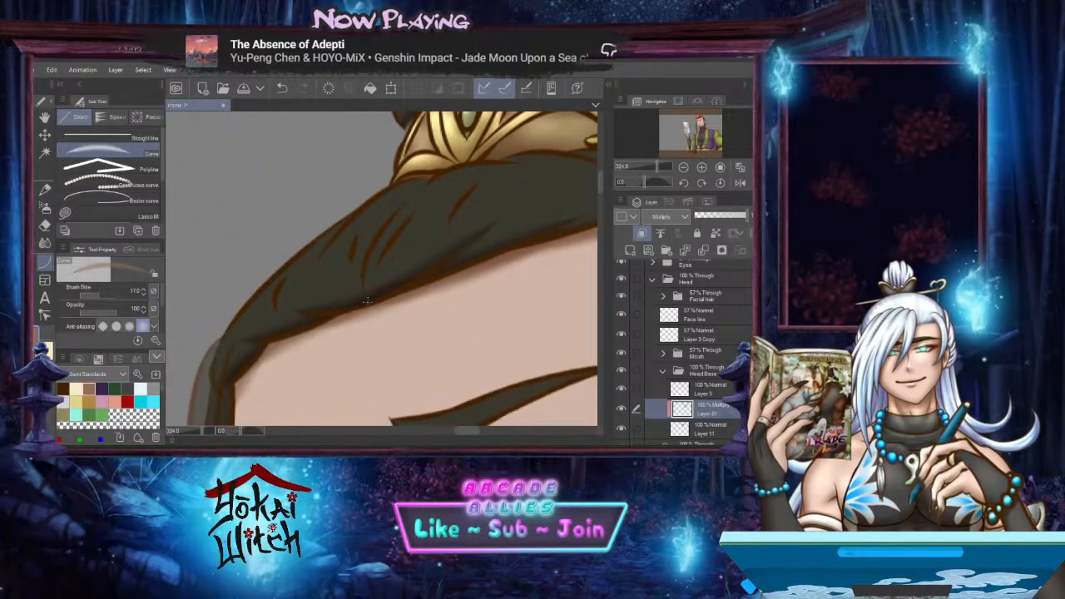
Add curved shadow strokes to the swept-back hair above the forehead and along its upper edge beneath the gold crown and hairpin
drag(366, 301, 404, 206)
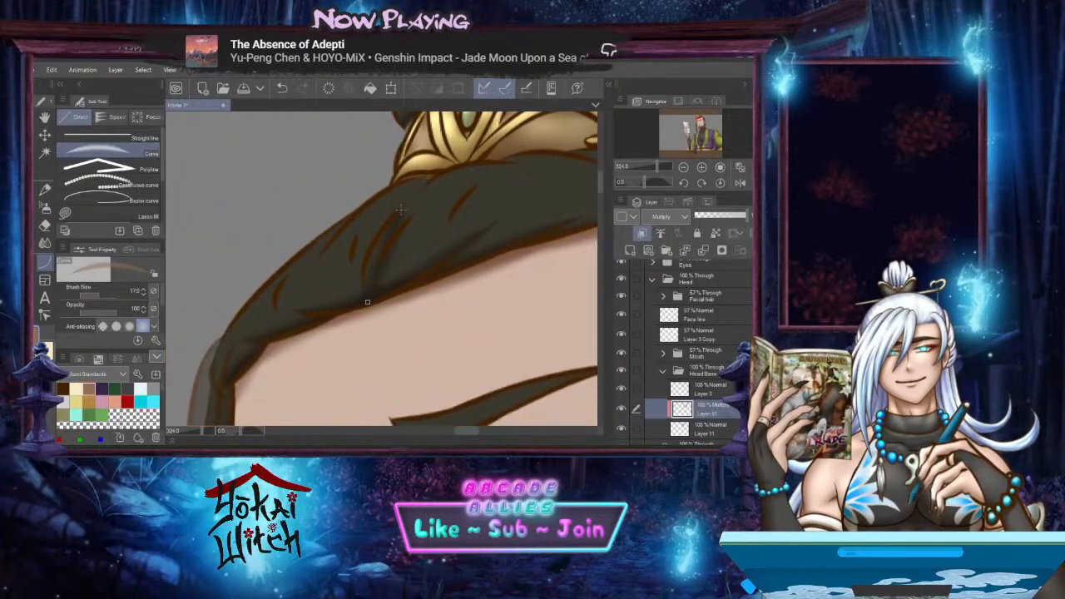
click(378, 263)
drag(380, 265, 417, 208)
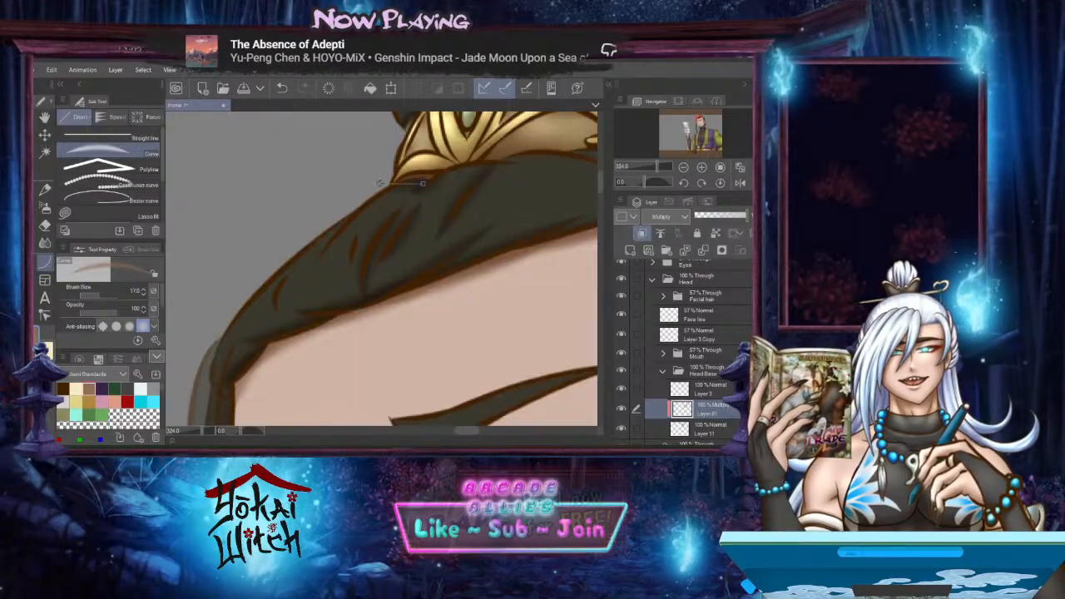
drag(407, 179, 391, 208)
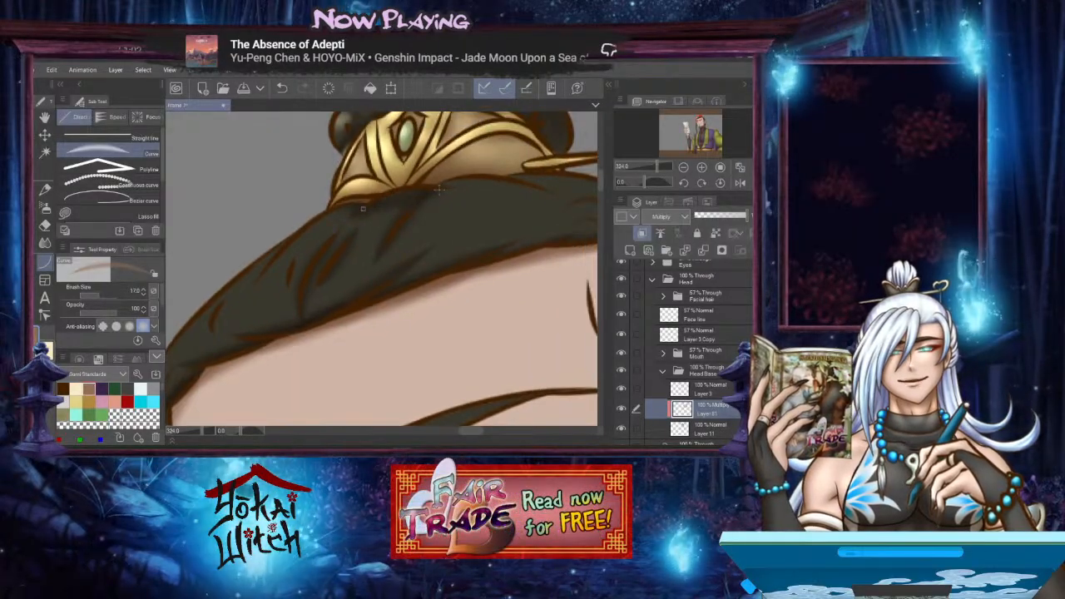
drag(412, 200, 570, 229)
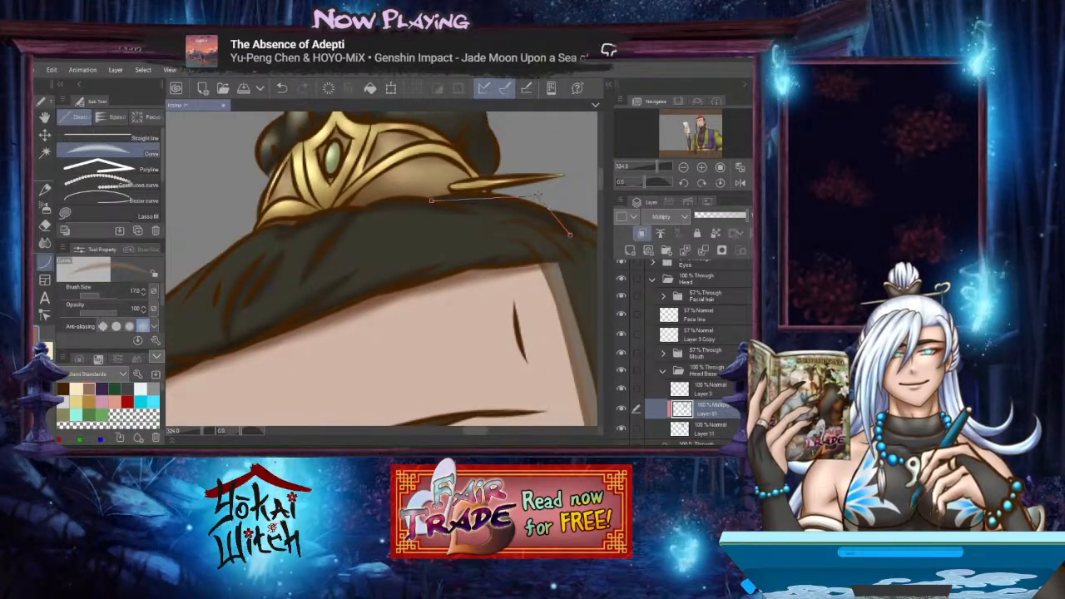
click(510, 196)
Draw curved shadow strokes along the hair's outer edge and strands at the far temple, up toward the crown
drag(510, 205, 439, 257)
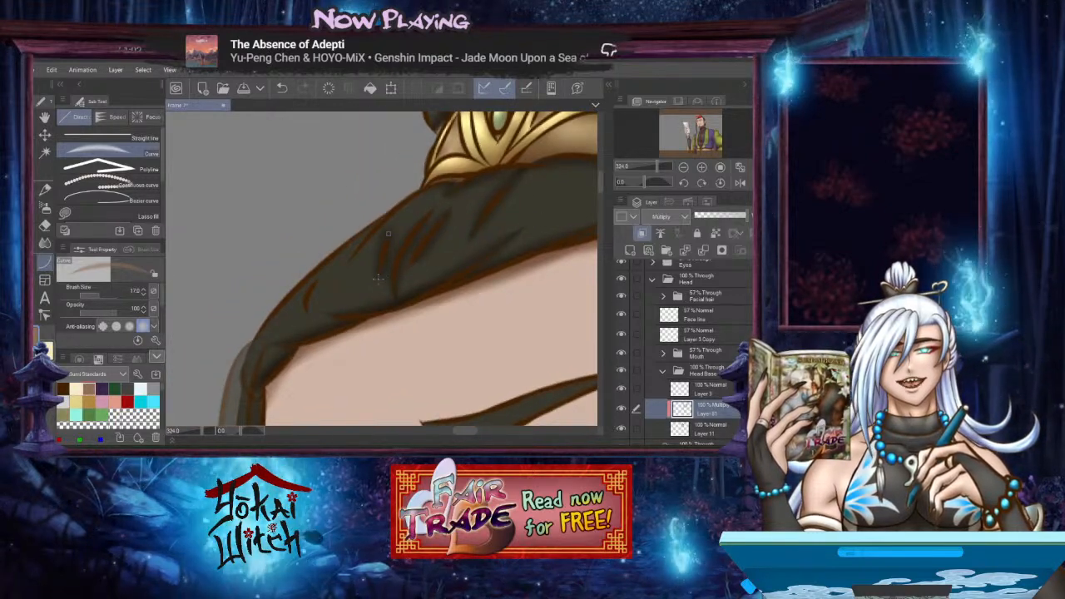
mouse_move(342, 267)
mouse_down()
mouse_move(395, 218)
mouse_move(406, 191)
mouse_move(340, 260)
mouse_up()
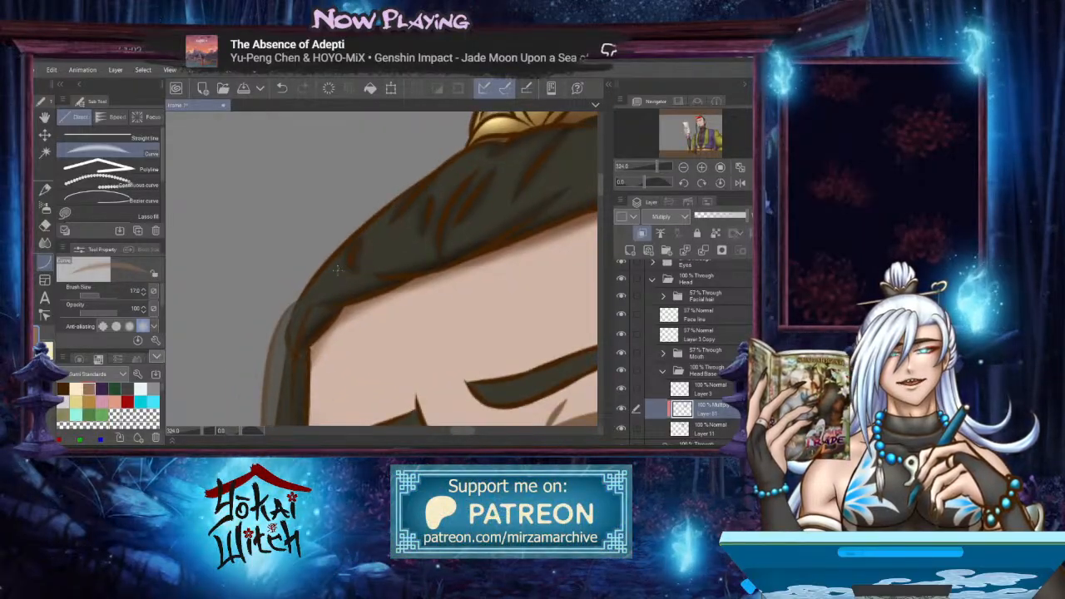
drag(348, 272, 386, 242)
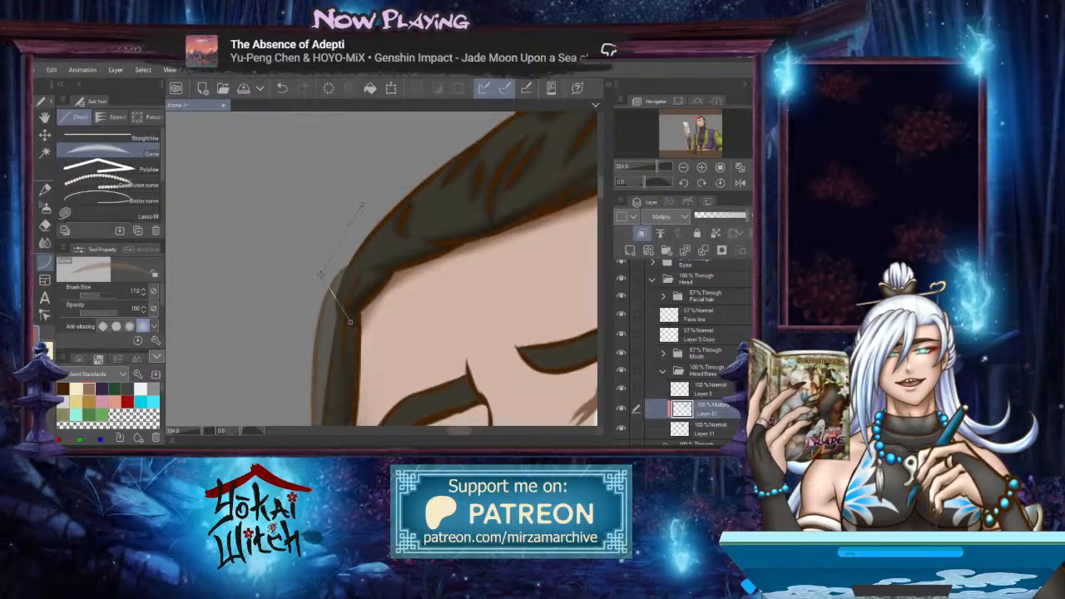
drag(367, 280, 344, 261)
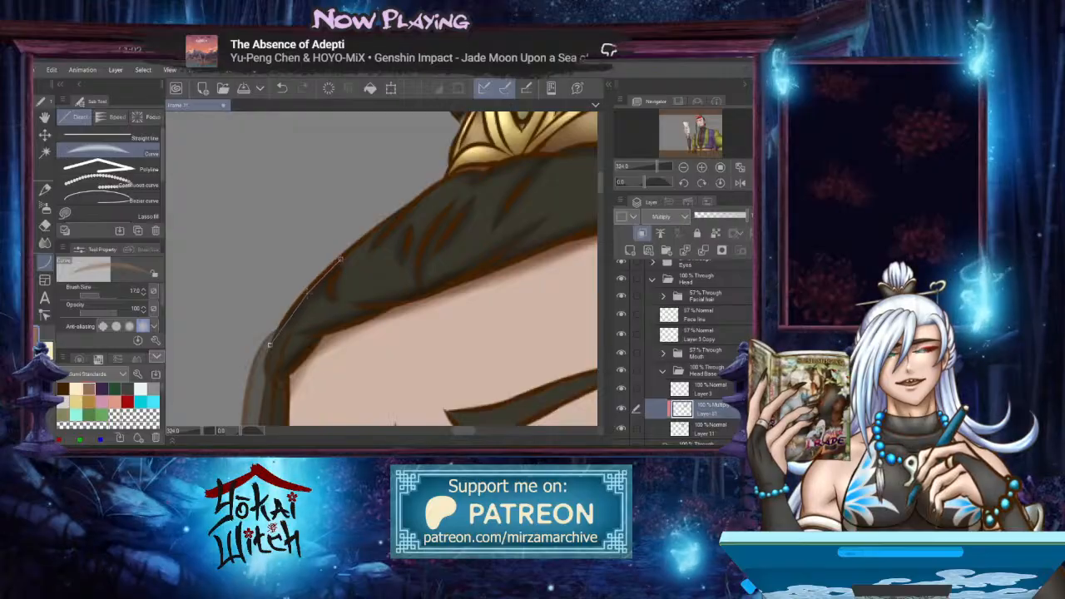
click(314, 287)
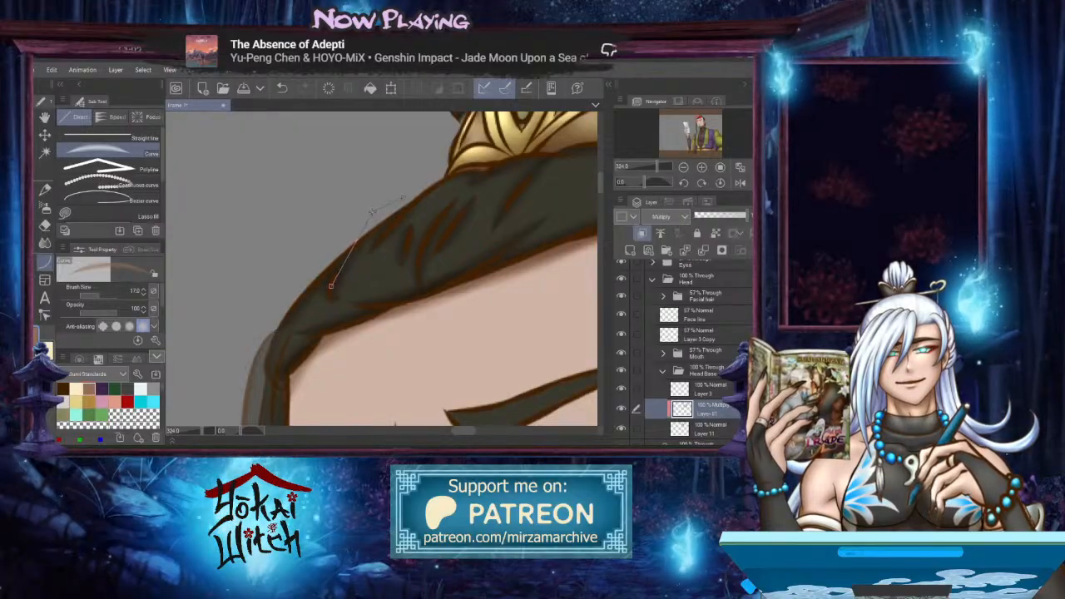
drag(403, 210, 375, 178)
click(425, 225)
Shade the skin beside the short vertical forehead crease near the ear-side temple with curved strokes, redrawing the first attempt
scroll(376, 200, down, 2)
scroll(381, 209, up, 1)
drag(362, 242, 407, 181)
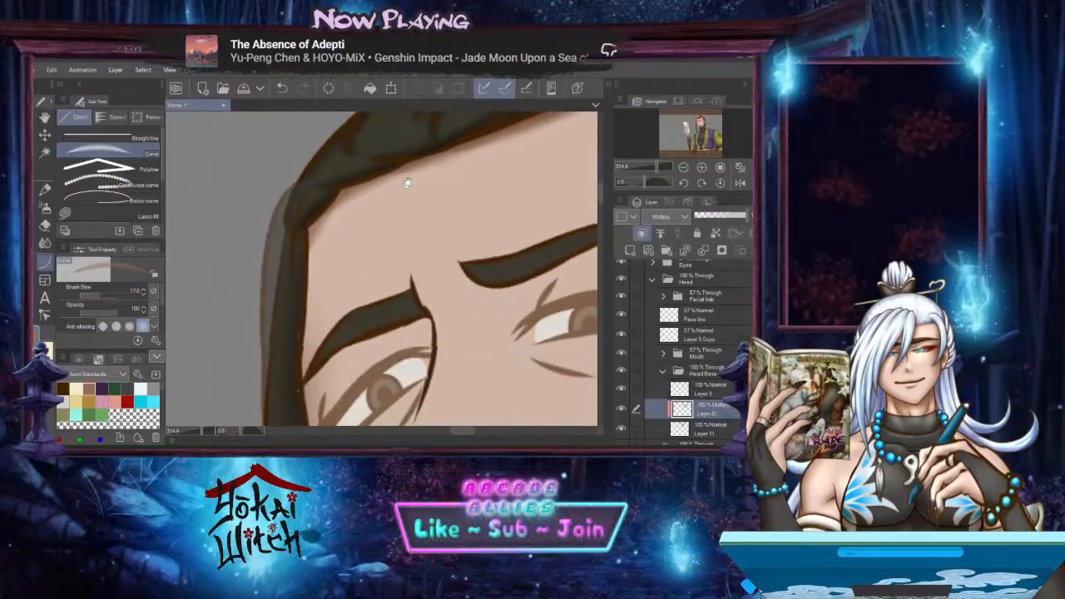
scroll(390, 206, down, 1)
scroll(345, 227, up, 2)
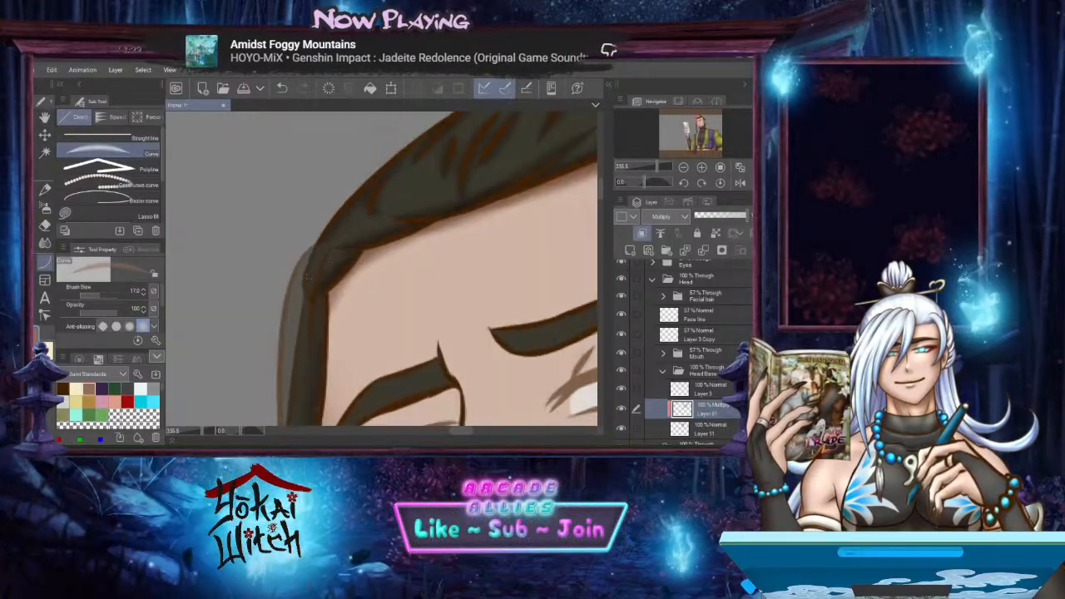
drag(370, 341, 271, 257)
scroll(275, 275, down, 3)
drag(395, 290, 300, 356)
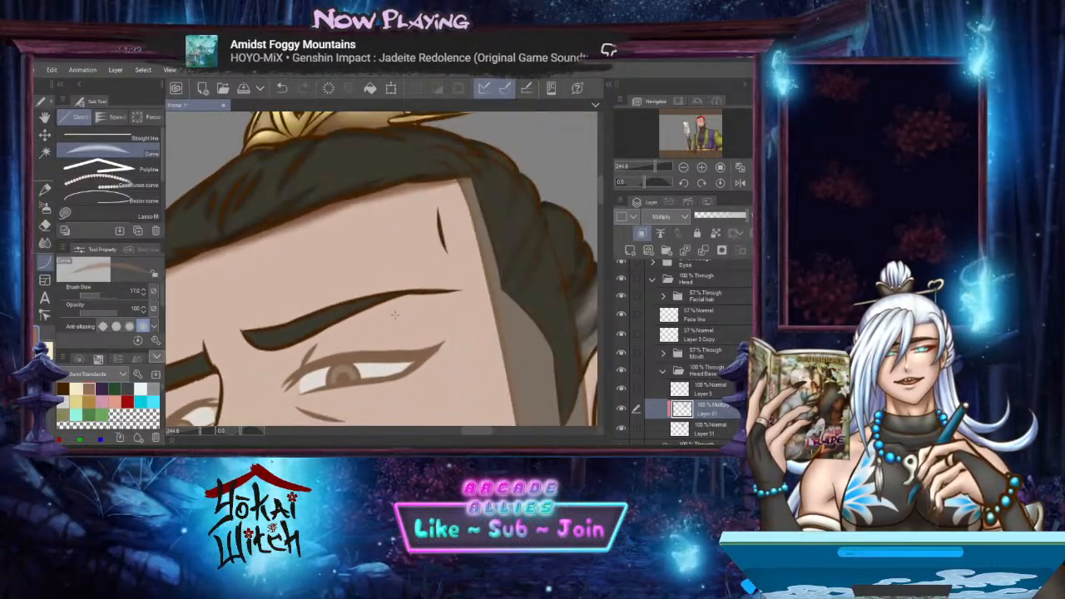
drag(441, 199, 457, 274)
click(452, 242)
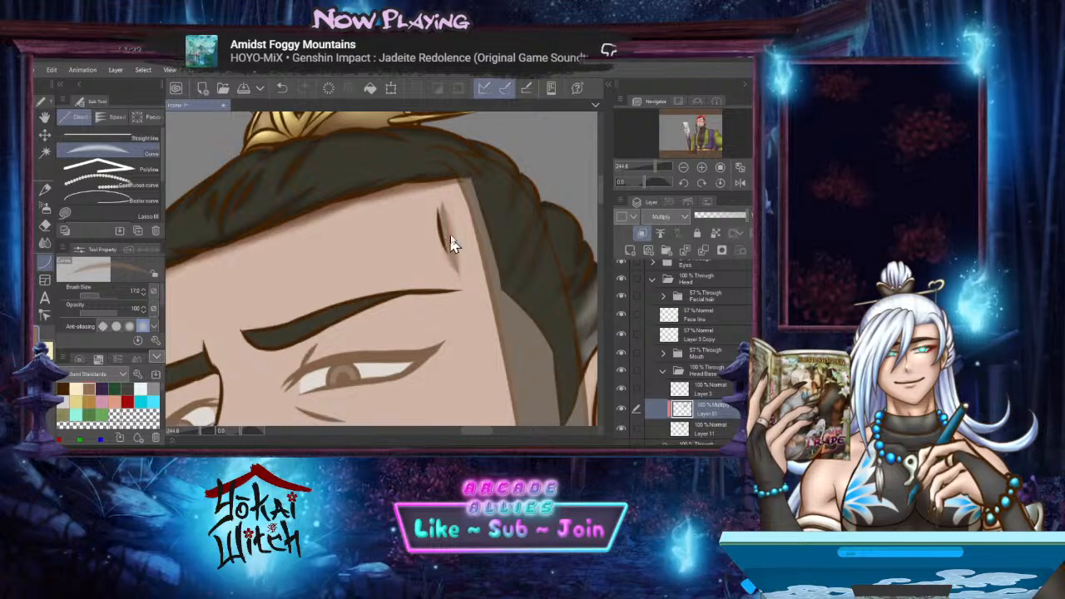
key(ctrl+z)
mouse_move(446, 198)
mouse_down()
mouse_move(468, 283)
mouse_move(455, 259)
mouse_up()
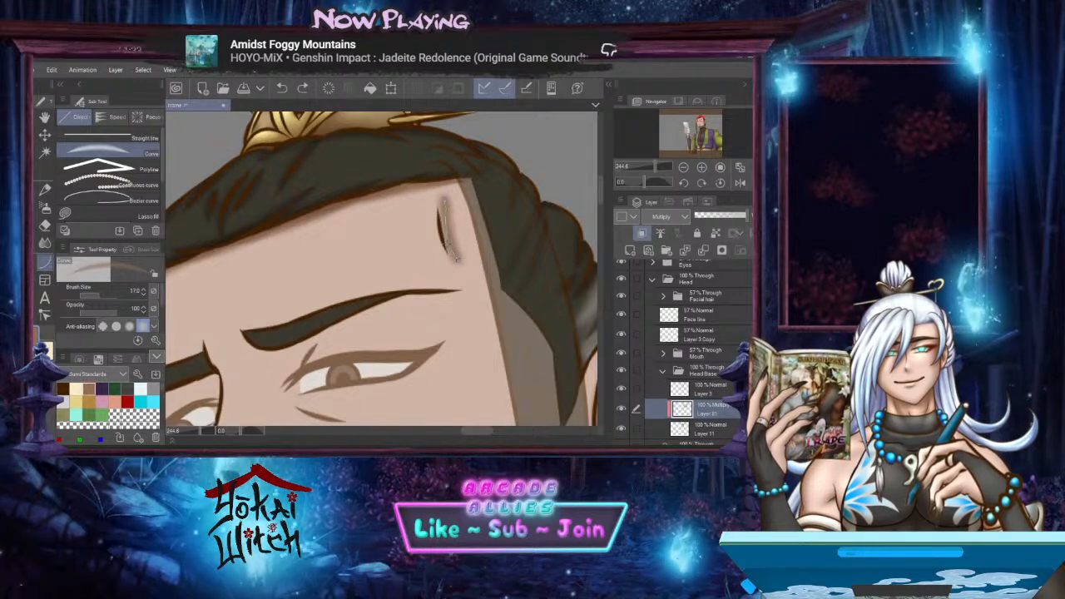
click(437, 237)
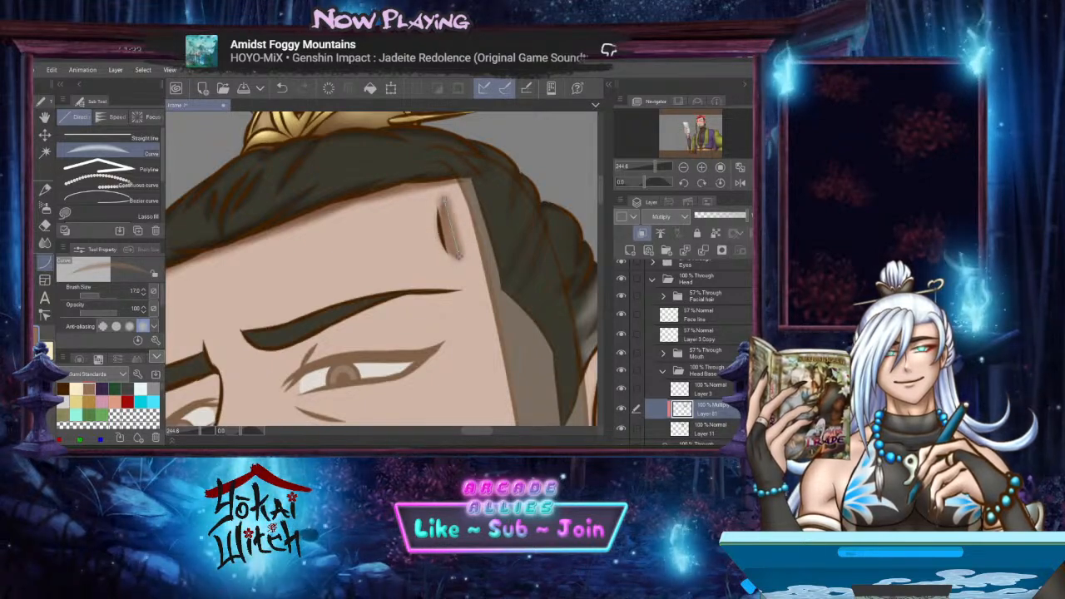
Add curved shadow strokes along the pointed side hair between the temple and the ear
drag(466, 275, 408, 231)
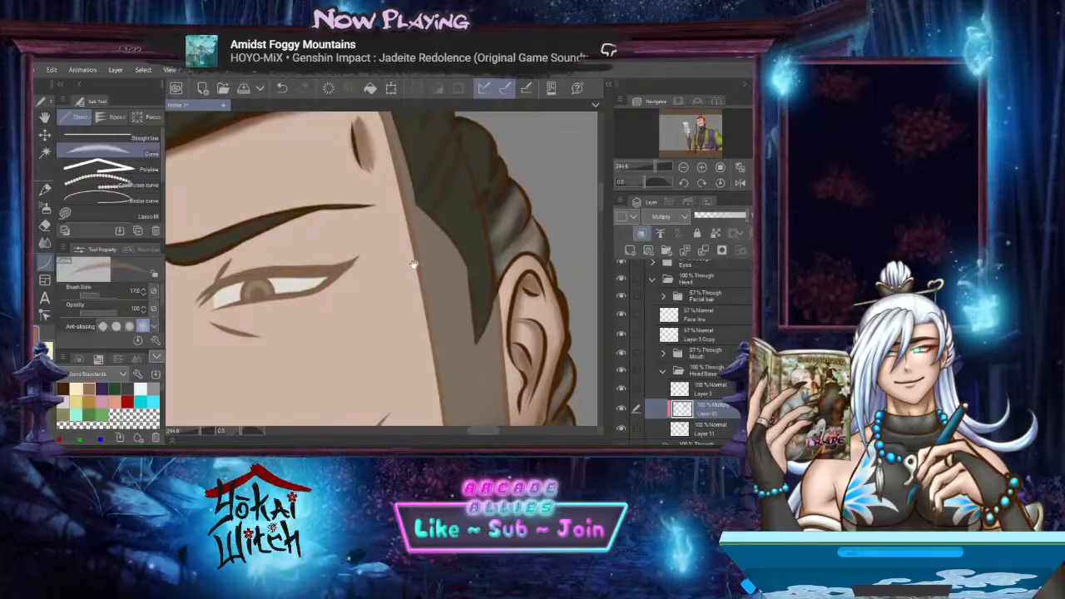
drag(418, 277, 366, 233)
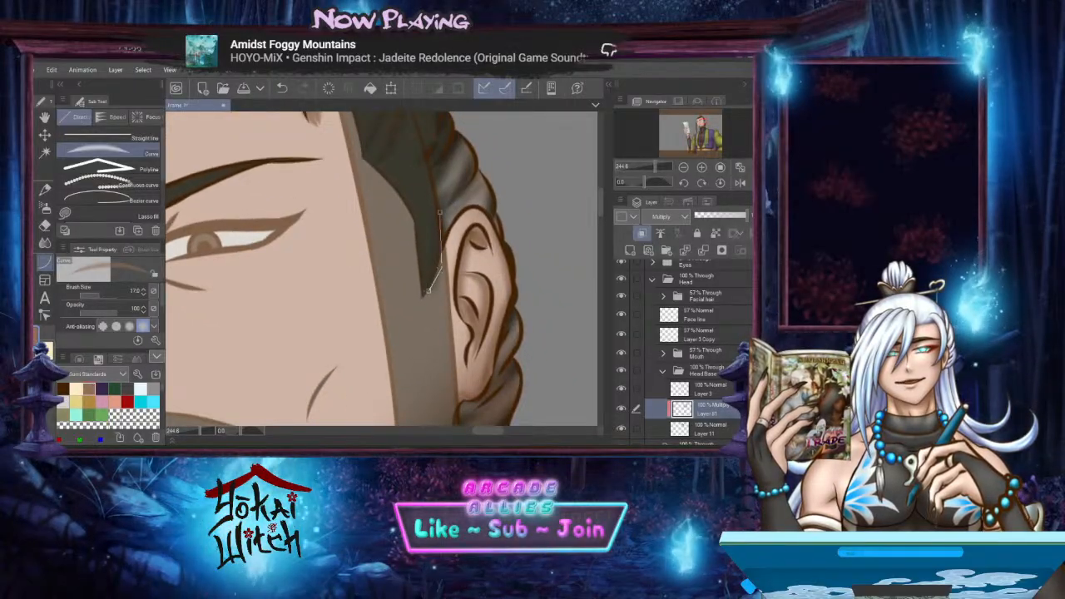
click(441, 268)
drag(428, 231, 453, 140)
Soften the shadow beside the vertical forehead crease with the Blur blending tool
drag(449, 295, 358, 169)
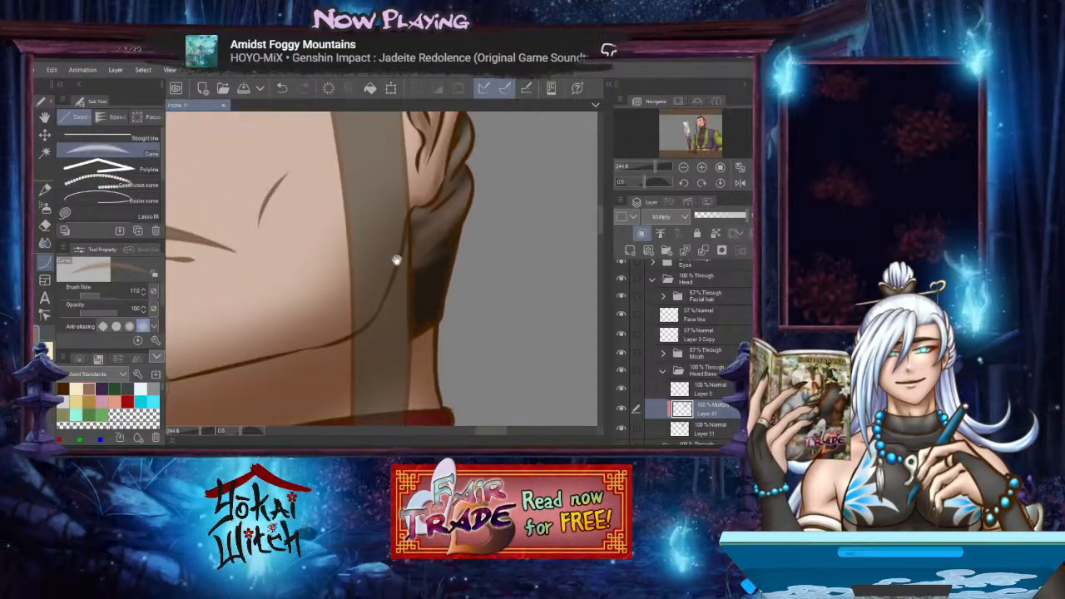
drag(397, 260, 612, 297)
drag(439, 249, 490, 378)
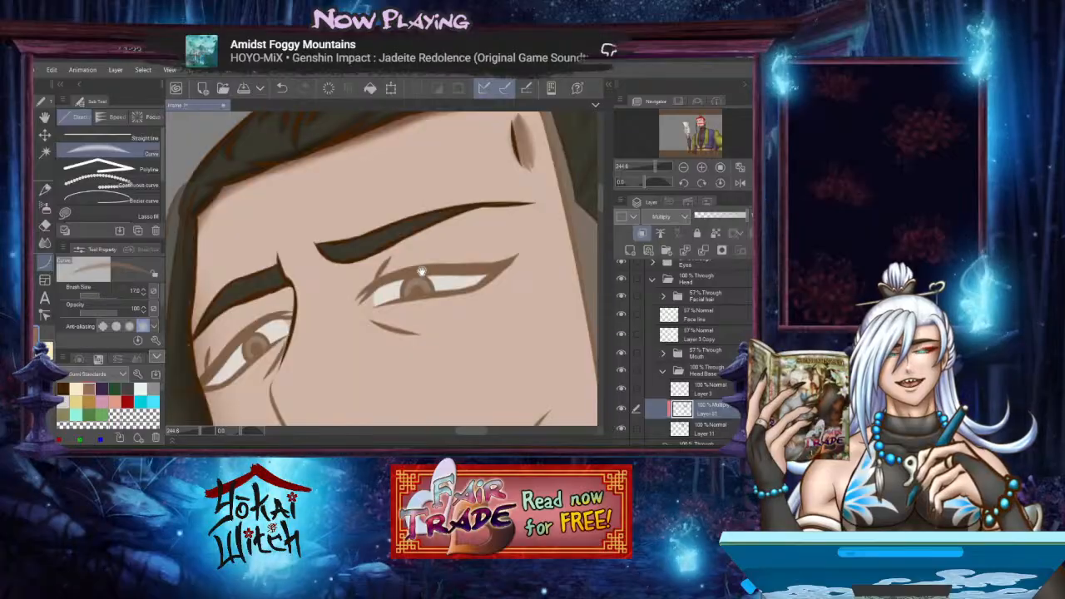
drag(422, 272, 419, 322)
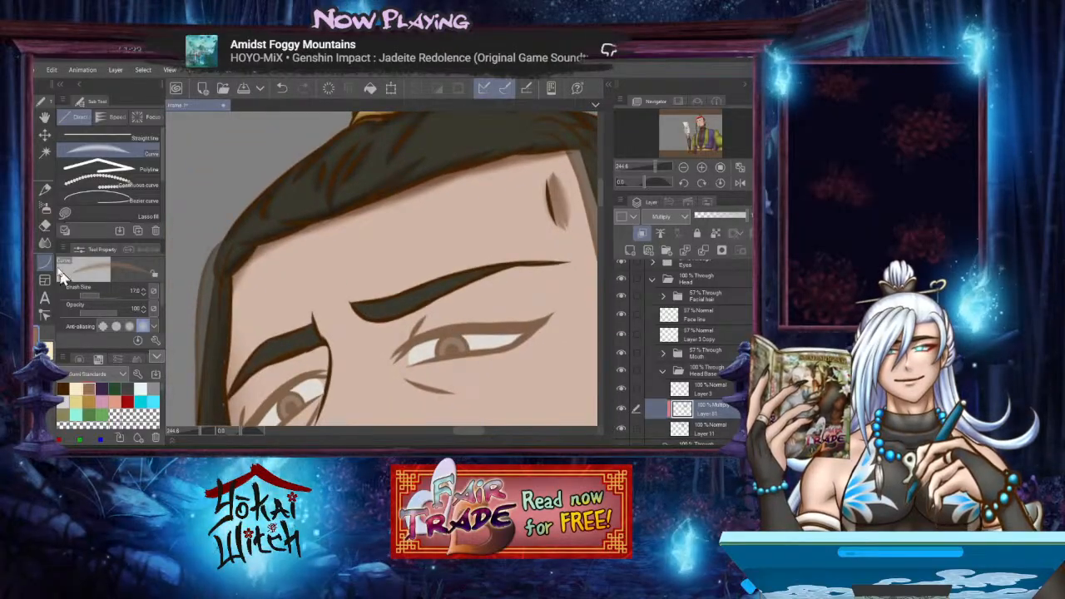
click(45, 243)
mouse_move(384, 247)
mouse_down()
mouse_move(358, 279)
mouse_move(338, 279)
mouse_up()
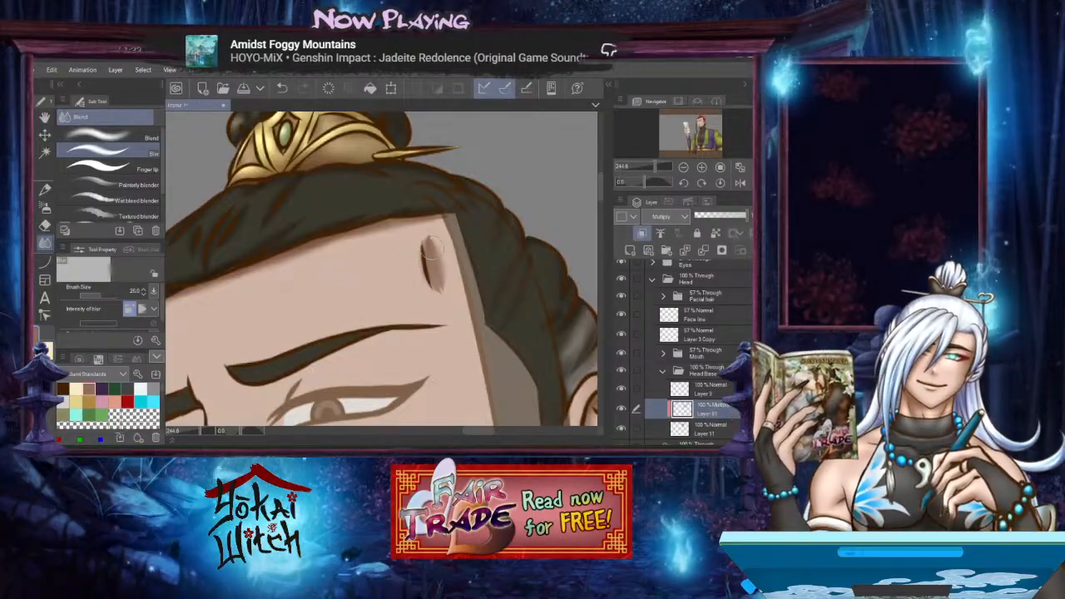
mouse_move(429, 250)
mouse_down()
mouse_move(443, 289)
mouse_move(441, 249)
mouse_move(451, 310)
mouse_move(428, 239)
mouse_move(434, 268)
mouse_up()
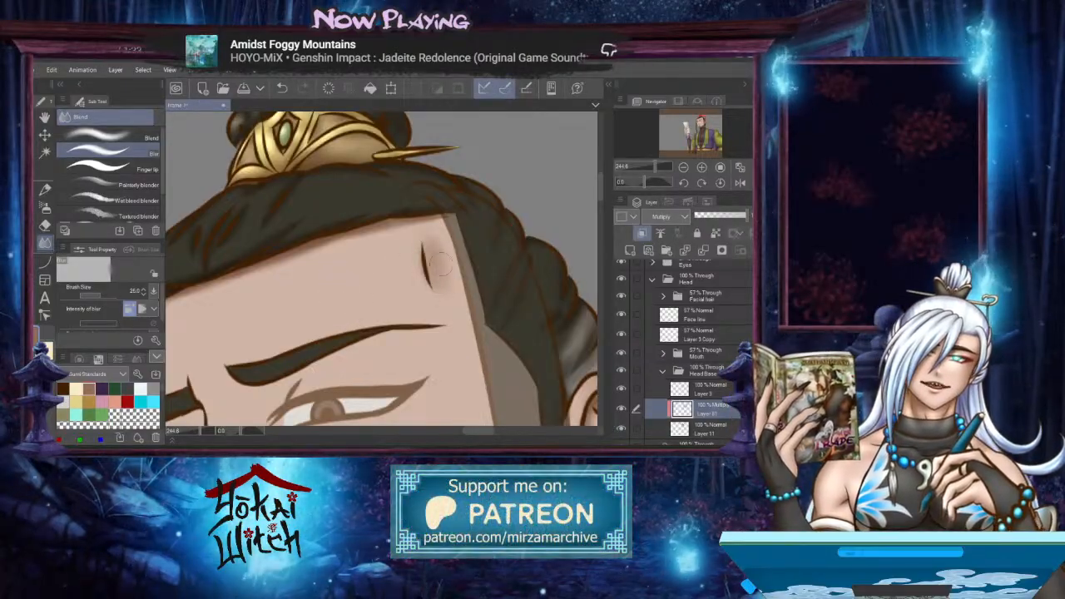
Blur the forehead shadow along the hairline toward the far temple corner and soften the hair strokes there
mouse_move(357, 226)
mouse_down()
mouse_move(389, 226)
mouse_move(335, 245)
mouse_move(338, 262)
mouse_move(416, 233)
mouse_up()
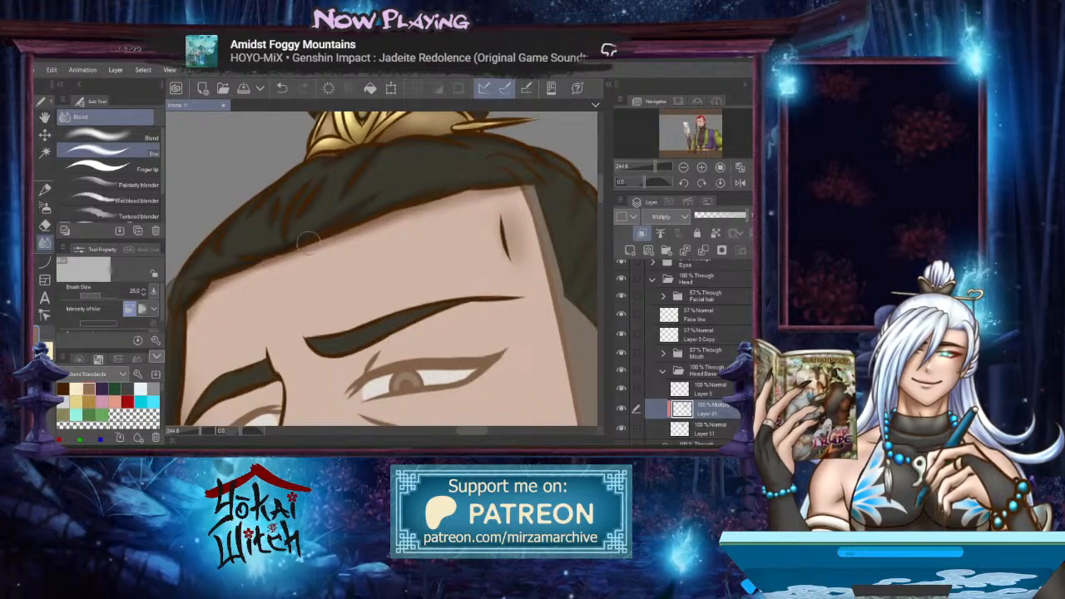
mouse_move(336, 221)
mouse_down()
mouse_move(468, 206)
mouse_move(486, 218)
mouse_up()
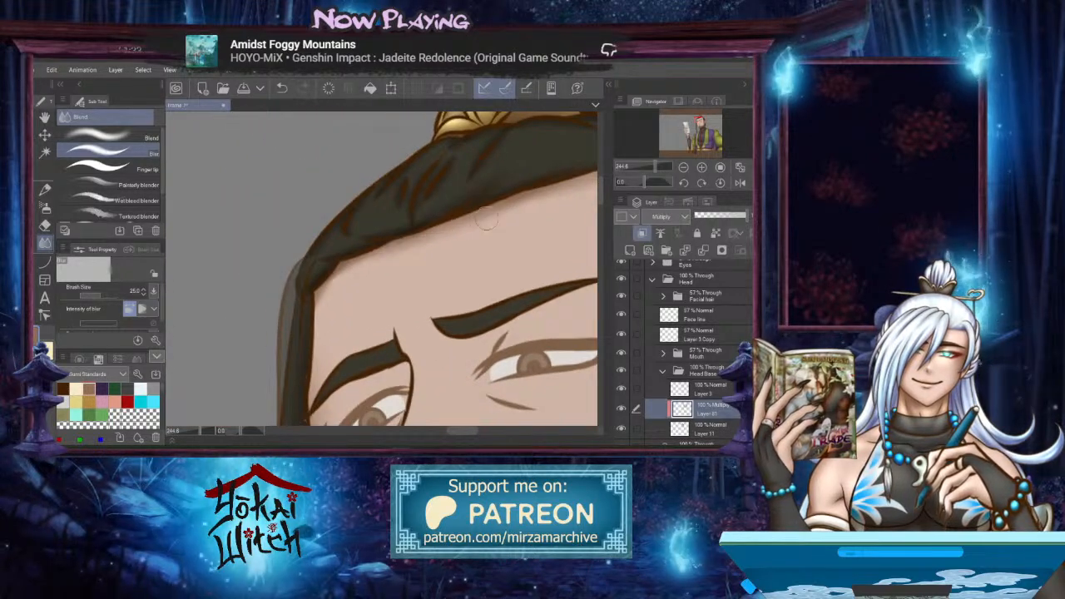
drag(348, 272, 331, 277)
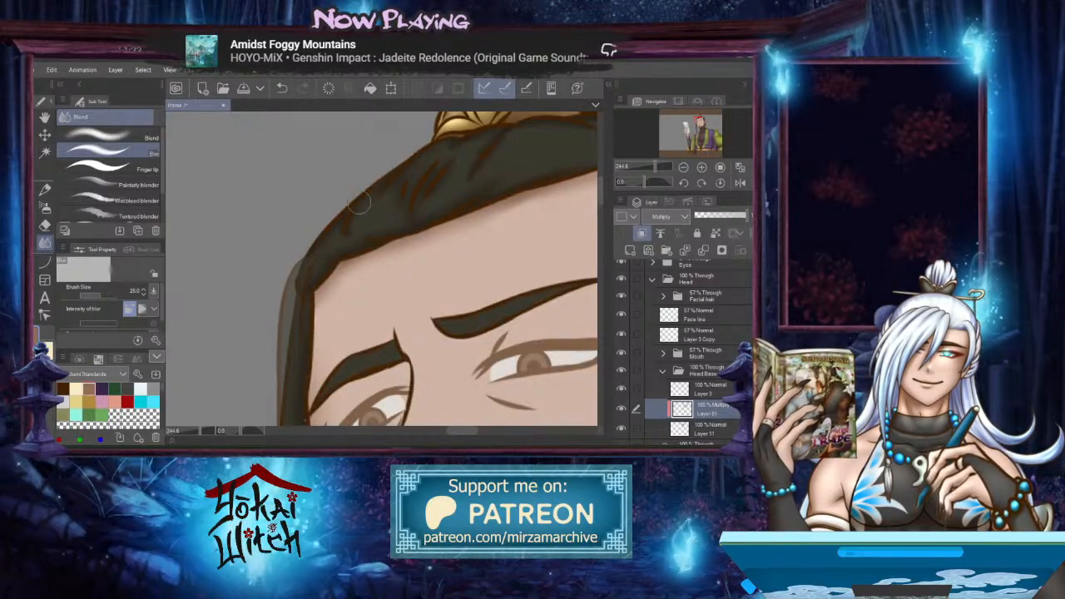
mouse_move(389, 221)
mouse_down()
mouse_move(354, 260)
mouse_move(234, 321)
mouse_up()
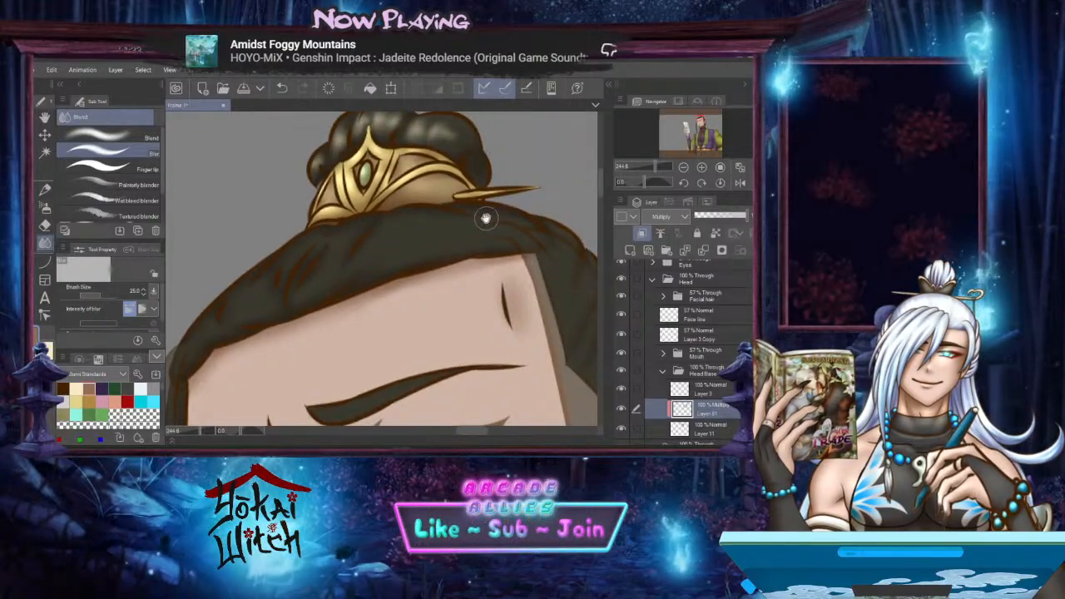
Blur the shadow strokes in the hair beside the near temple, along the upper braid and around the ear
drag(486, 218, 374, 224)
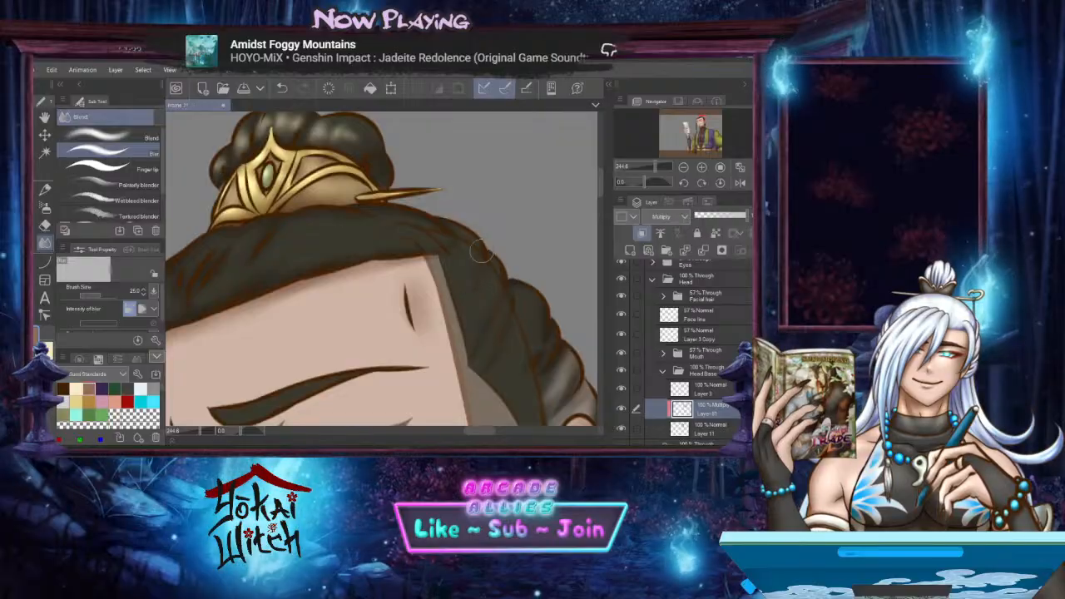
drag(476, 356, 464, 297)
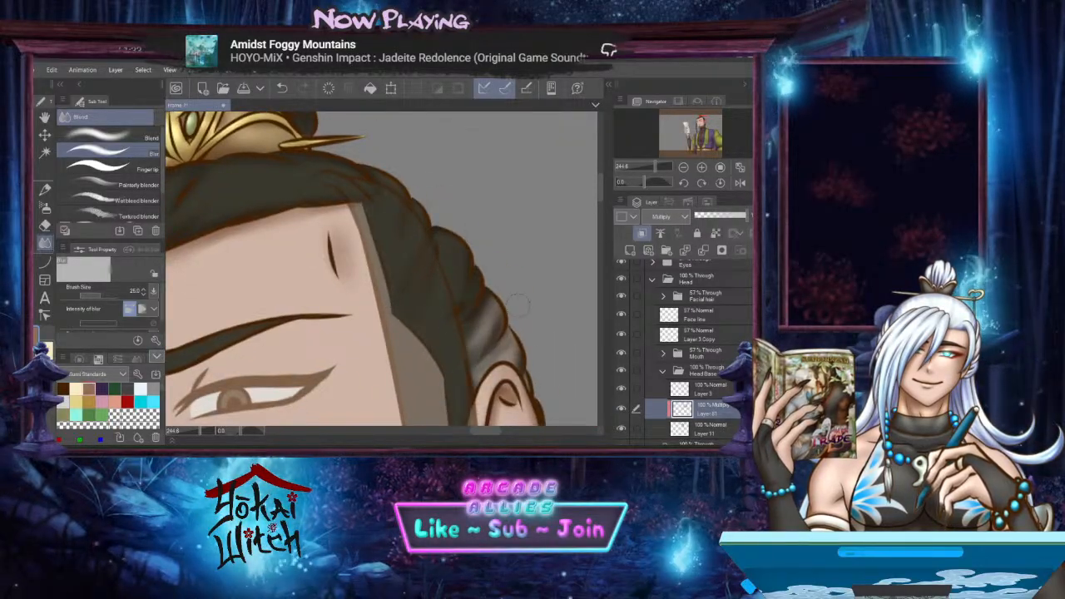
mouse_move(497, 328)
mouse_down()
mouse_move(483, 306)
mouse_move(476, 316)
mouse_move(465, 309)
mouse_up()
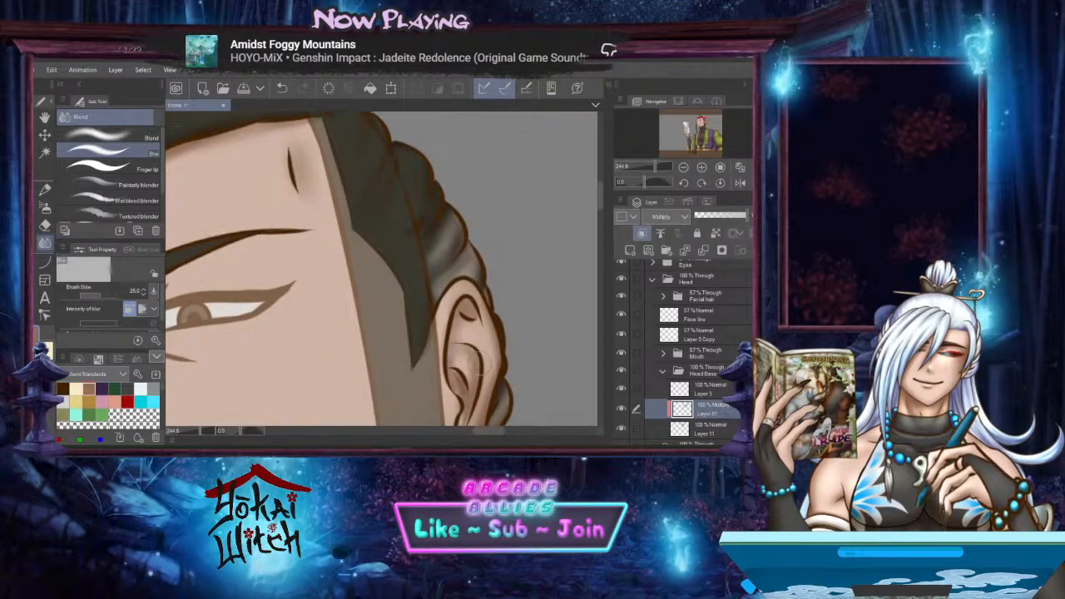
drag(460, 382, 448, 332)
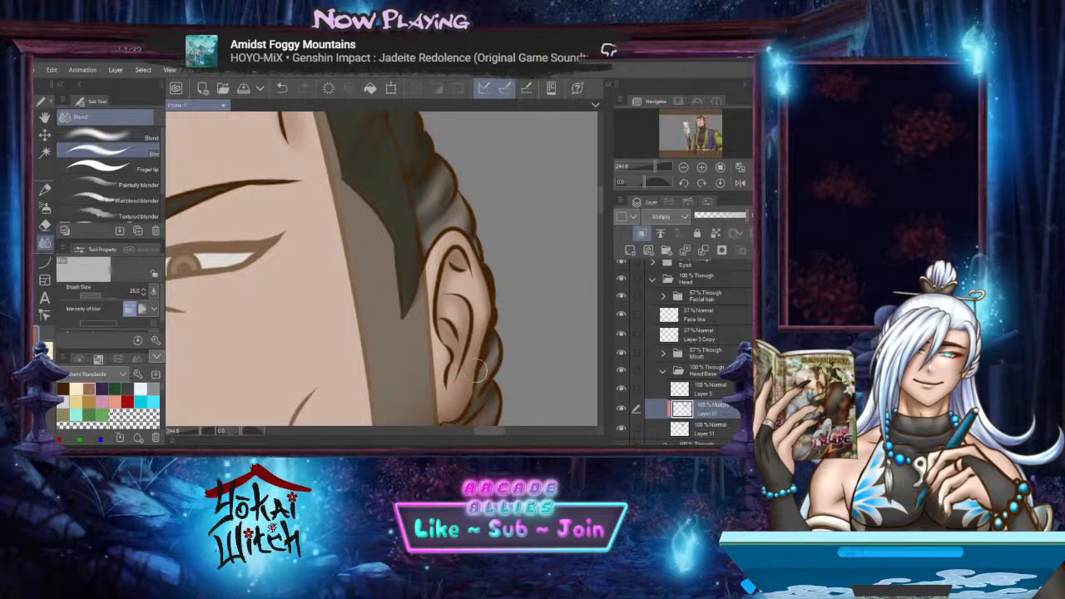
drag(478, 372, 470, 406)
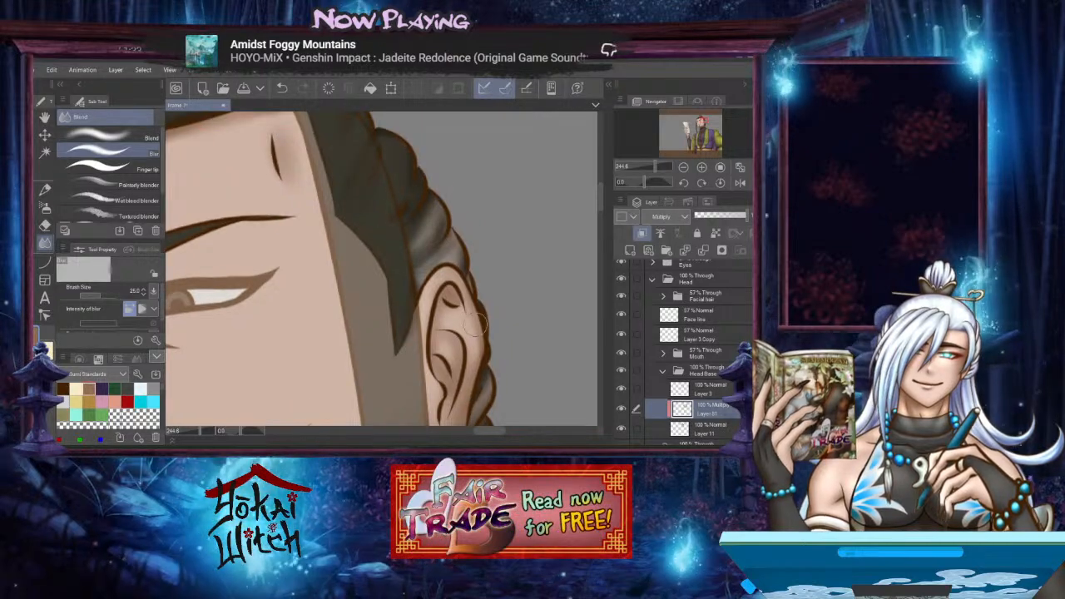
Increase the Blur brush size to 70 and soften the shadow along the jawline toward the goatee
scroll(474, 324, down, 5)
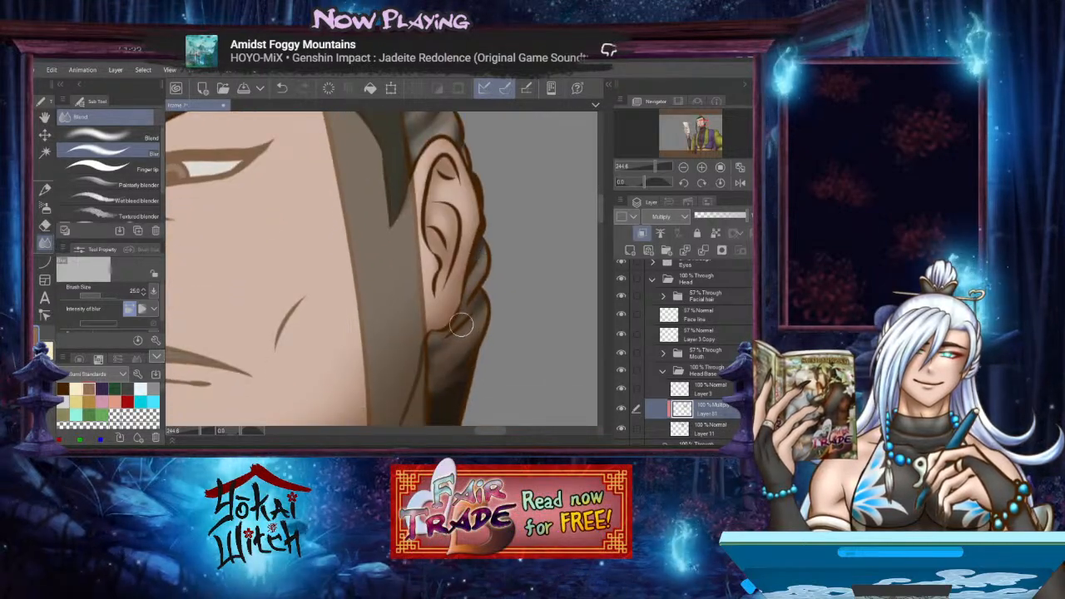
scroll(462, 324, down, 5)
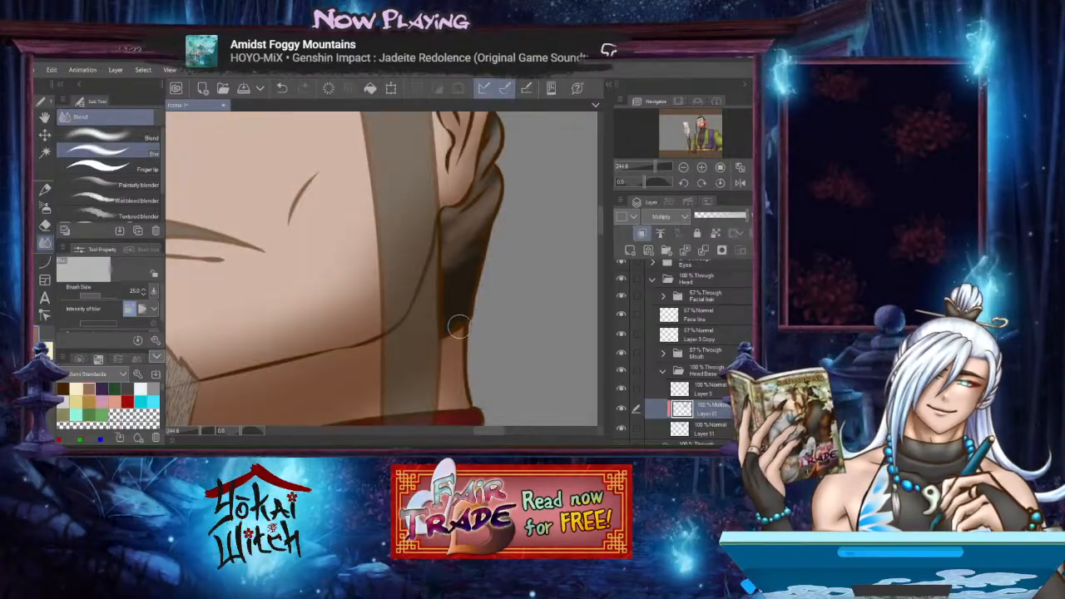
key(])
key(])
key(])
key(])
key(])
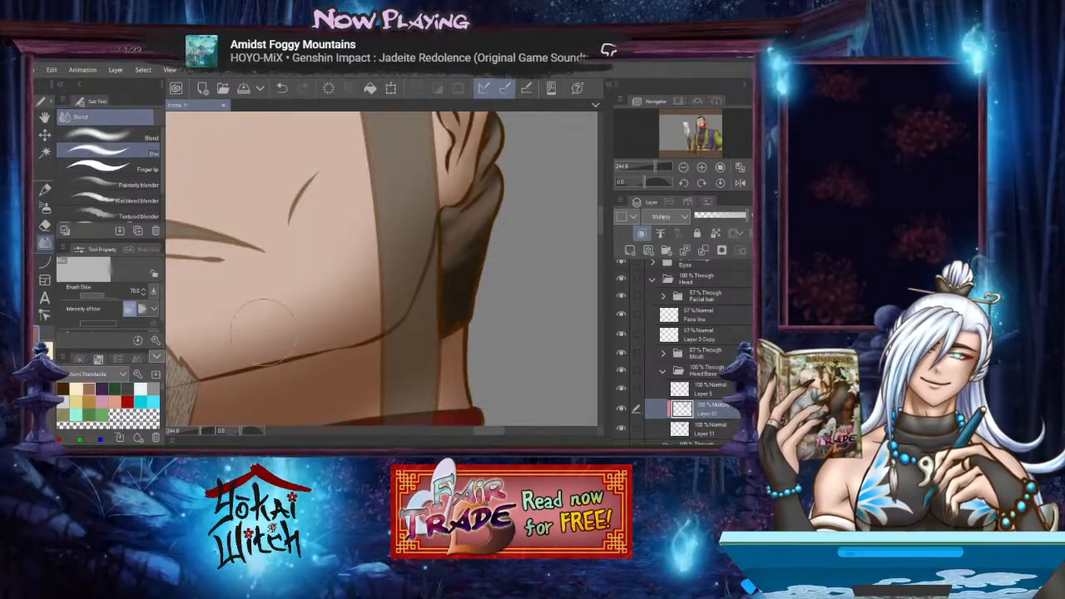
mouse_move(263, 329)
mouse_down()
mouse_move(367, 277)
mouse_move(382, 287)
mouse_up()
drag(266, 312, 359, 368)
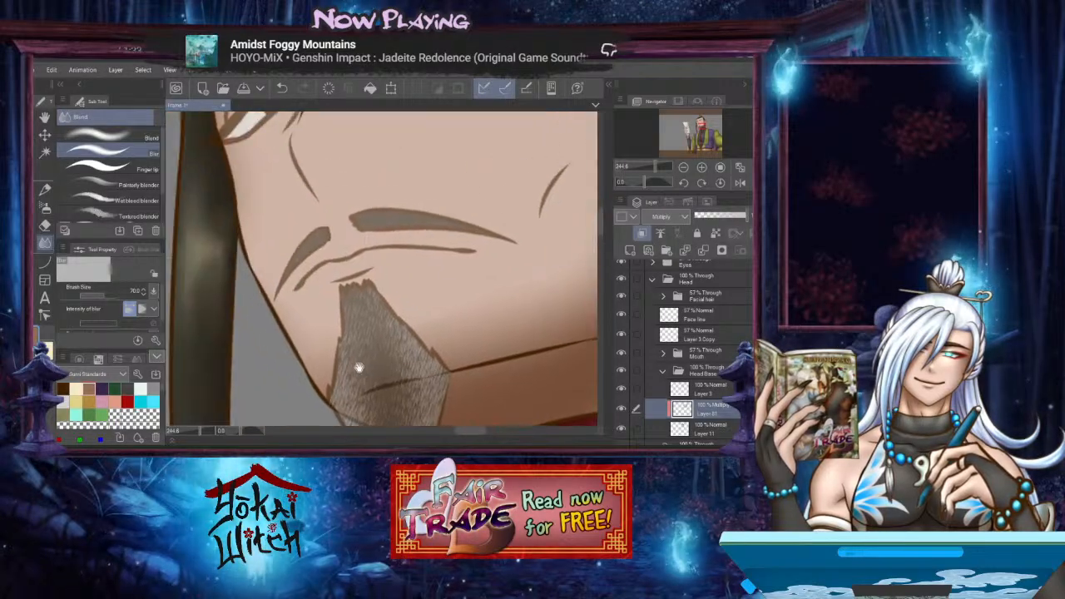
Reduce the Blur brush size to 30 over the hair strokes above the forehead
drag(356, 320, 347, 384)
drag(371, 295, 393, 367)
mouse_move(316, 288)
mouse_down()
mouse_move(357, 309)
mouse_move(343, 381)
mouse_up()
drag(329, 298, 315, 373)
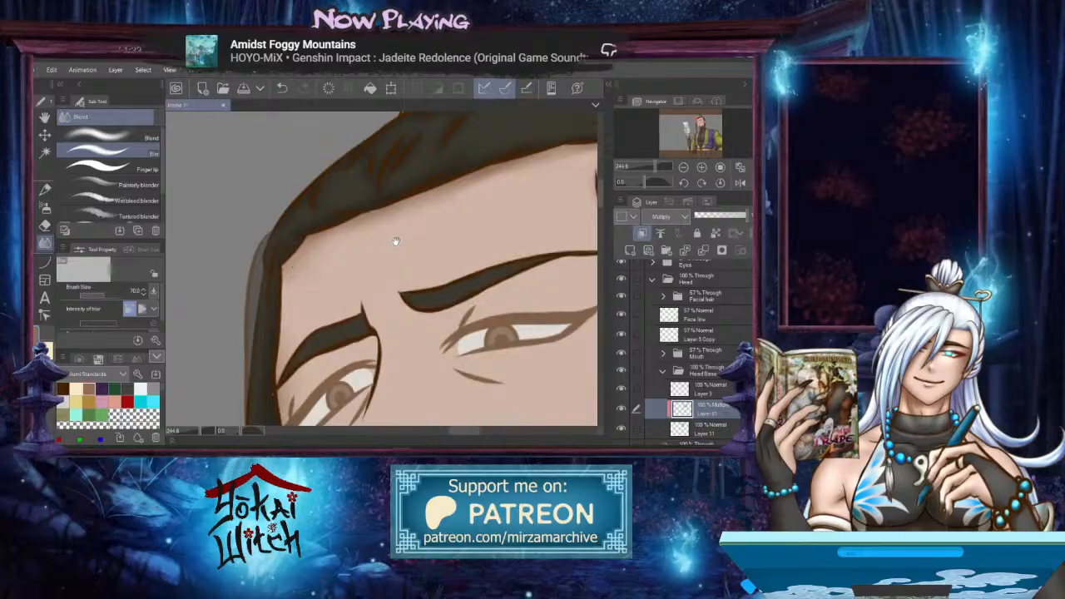
drag(339, 225, 411, 260)
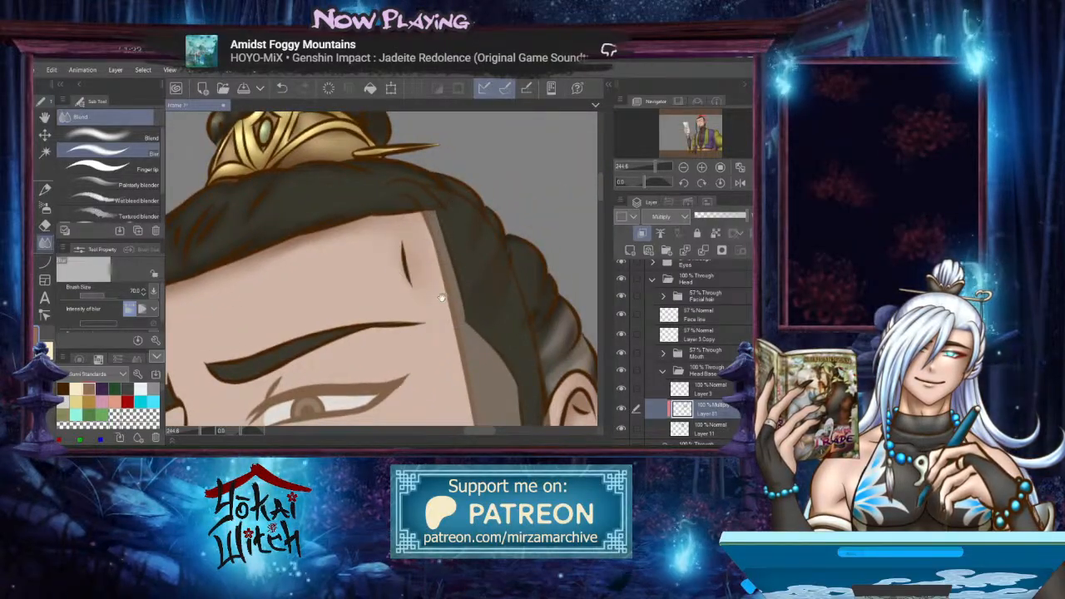
drag(384, 304, 471, 339)
mouse_move(429, 312)
mouse_down()
mouse_move(441, 359)
mouse_move(369, 197)
mouse_move(413, 321)
mouse_up()
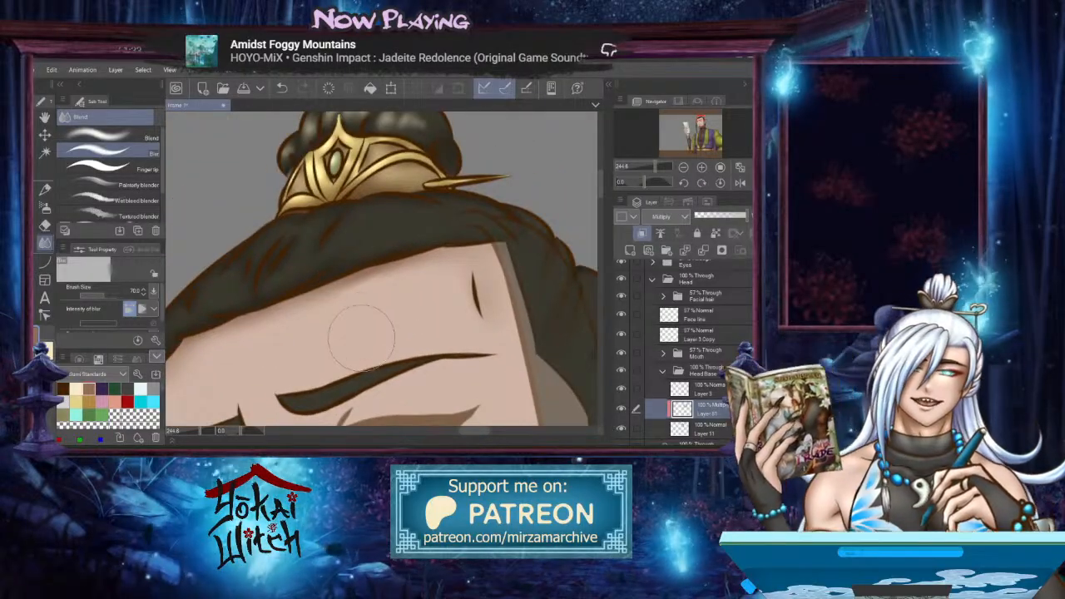
key(bracketleft)
key(bracketleft)
key(bracketleft)
key(bracketleft)
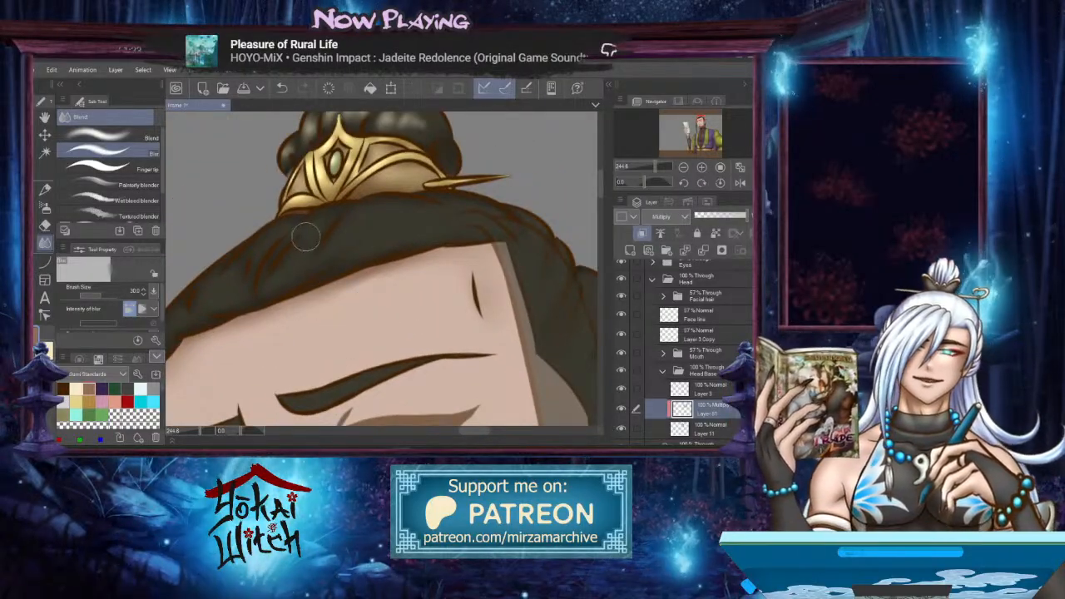
mouse_move(326, 272)
mouse_down()
mouse_move(332, 309)
mouse_move(418, 182)
mouse_up()
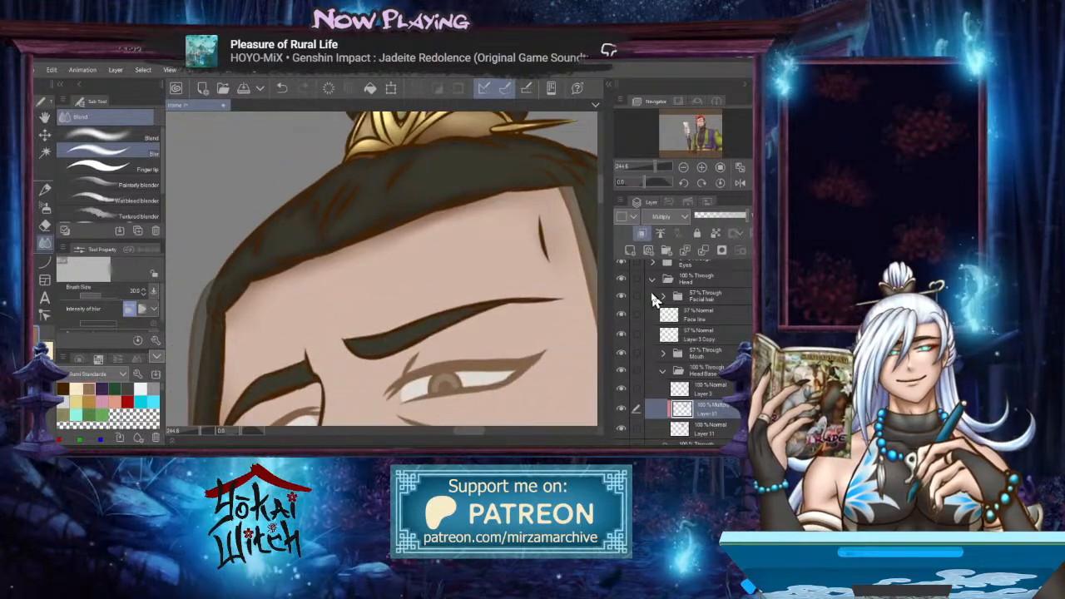
Add a new layer above the Multiply shadow layer and set its blending mode to Add (Glow)
click(630, 250)
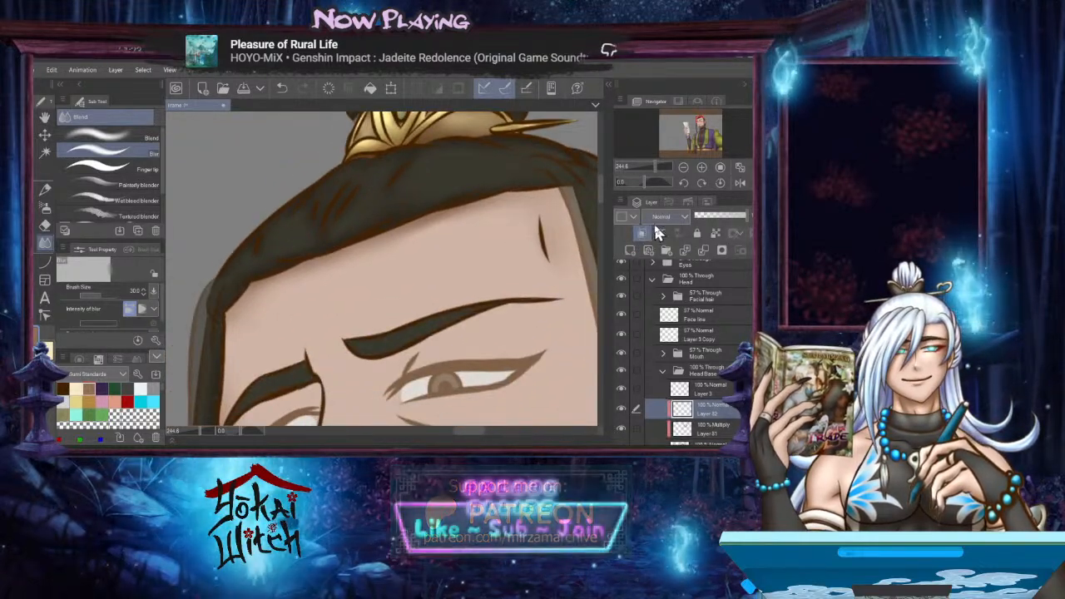
click(658, 216)
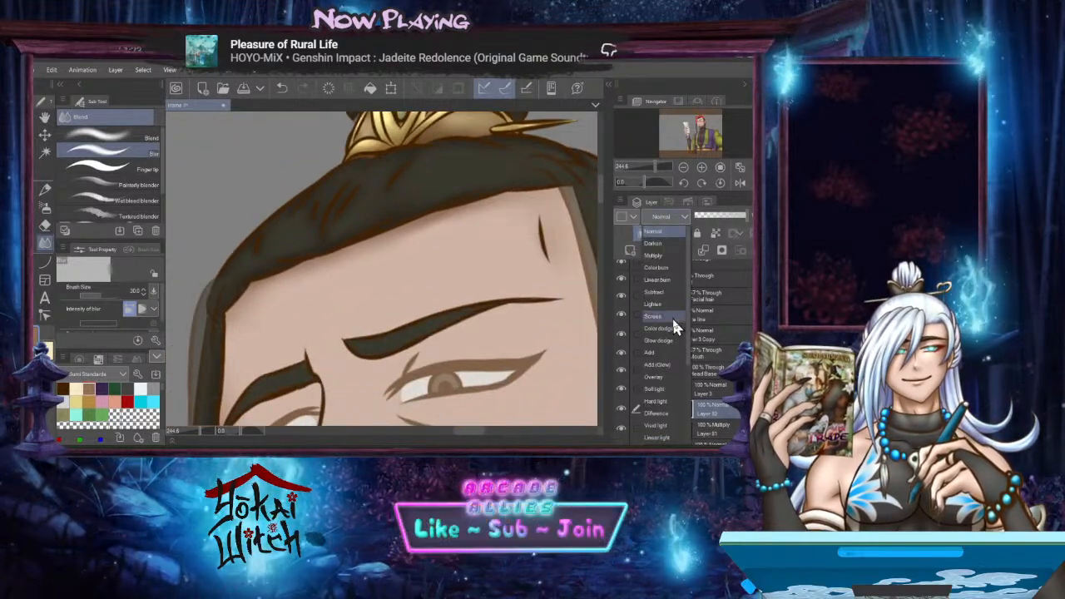
click(664, 366)
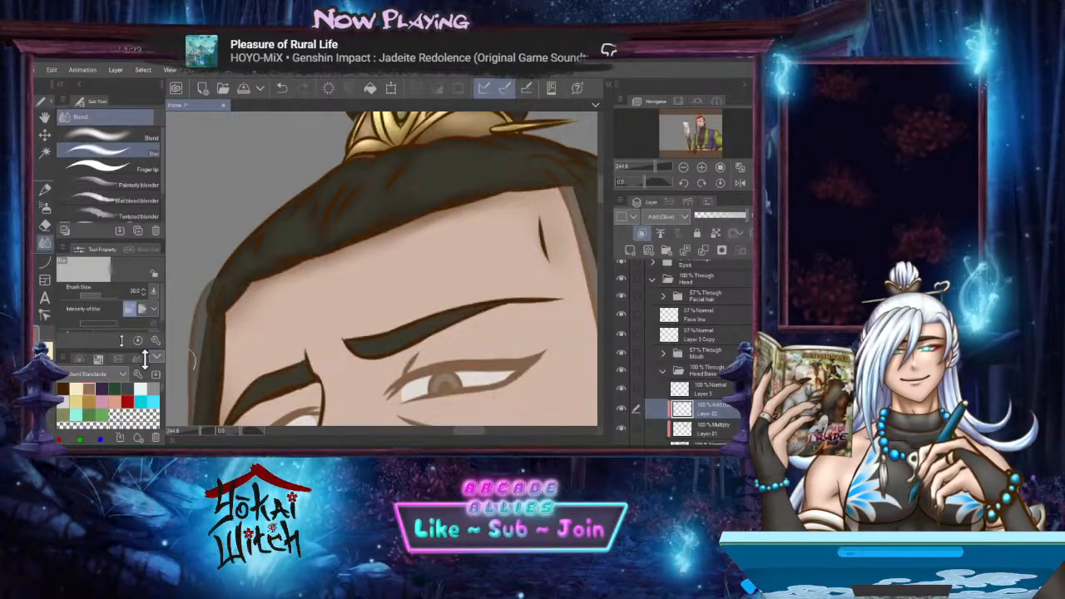
Draw short highlights across the front hair with the Curve tool, then lock transparent pixels and fill them pale yellow
click(45, 260)
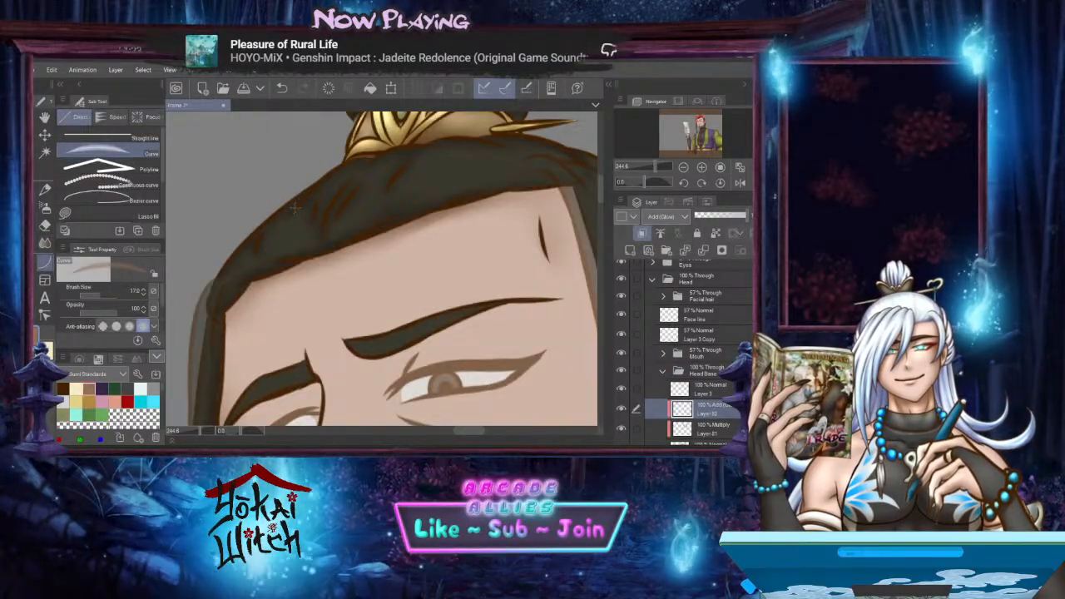
mouse_move(298, 201)
mouse_down()
mouse_move(271, 239)
mouse_move(295, 218)
mouse_up()
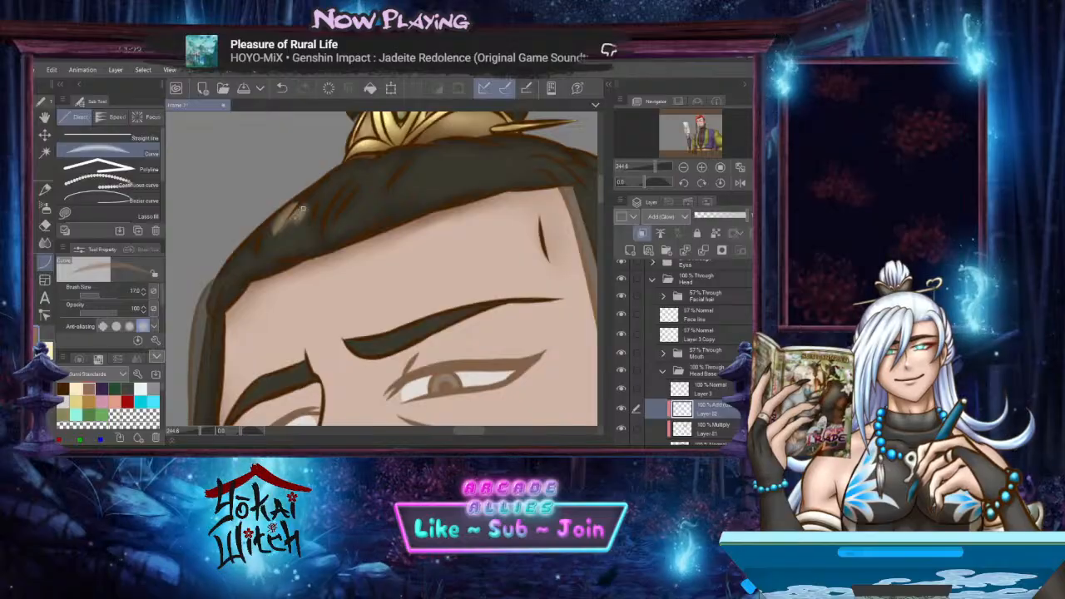
mouse_move(331, 185)
mouse_down()
mouse_move(307, 222)
mouse_move(339, 190)
mouse_move(346, 197)
mouse_up()
click(322, 205)
drag(385, 167, 365, 203)
click(367, 192)
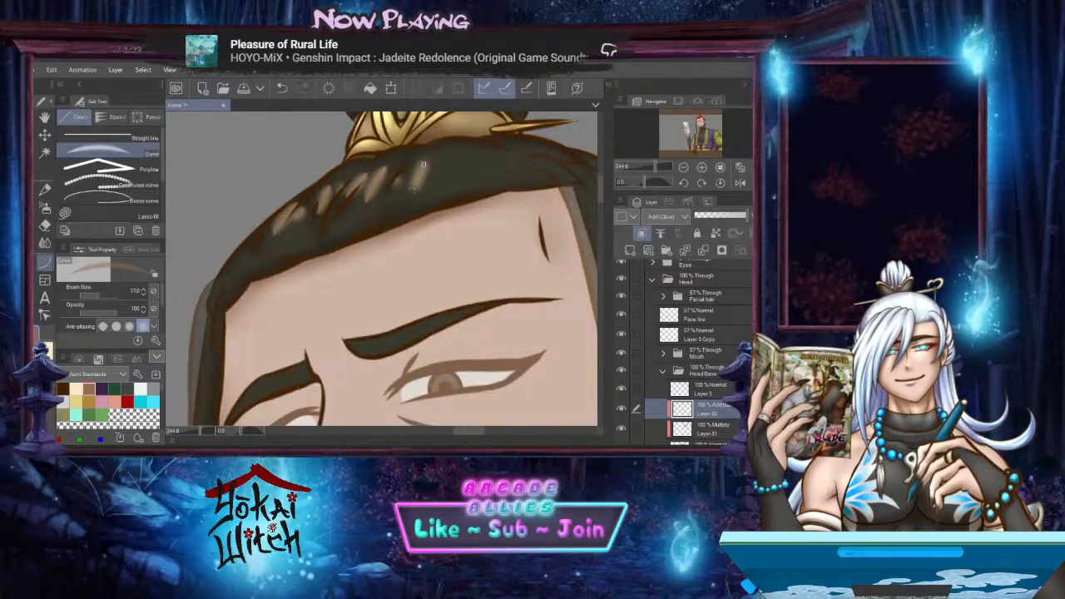
click(718, 234)
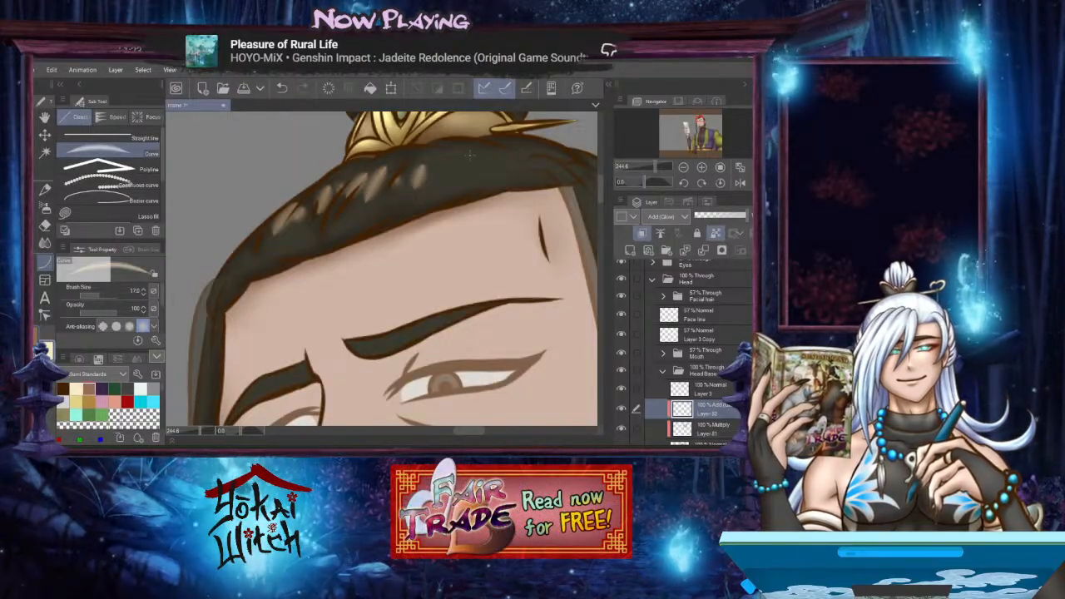
click(371, 89)
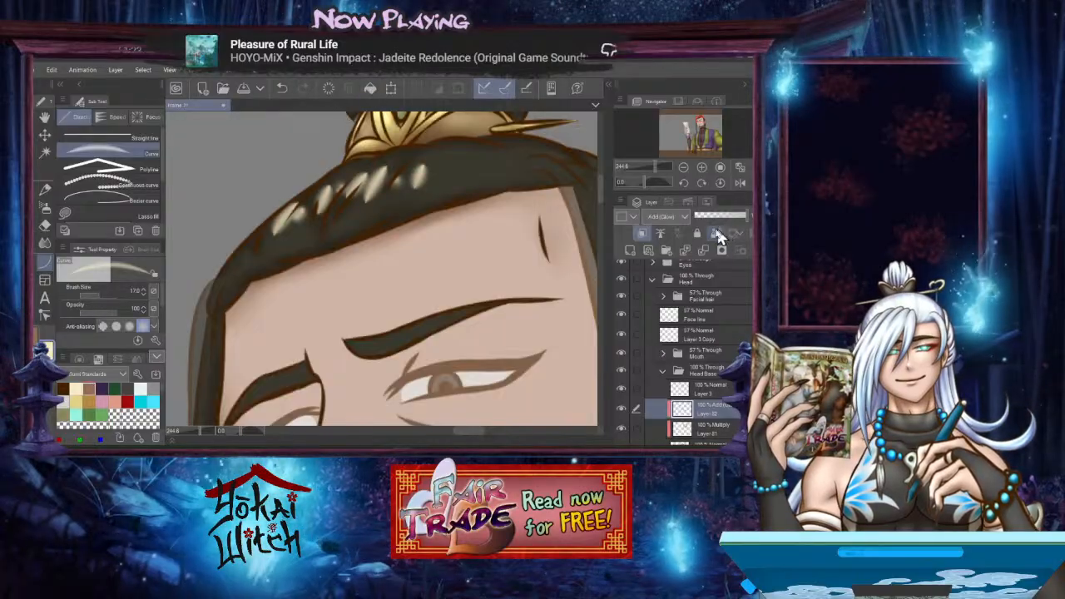
Extend the row of pale yellow Curve highlights along the front hair beneath the gold hairpiece
mouse_move(464, 153)
mouse_down()
mouse_move(452, 178)
mouse_move(451, 156)
mouse_move(437, 162)
mouse_move(450, 159)
mouse_up()
click(456, 169)
click(429, 155)
click(447, 154)
Draw pale yellow Curve highlights on each segment of the side braid above the ear
drag(517, 181, 373, 194)
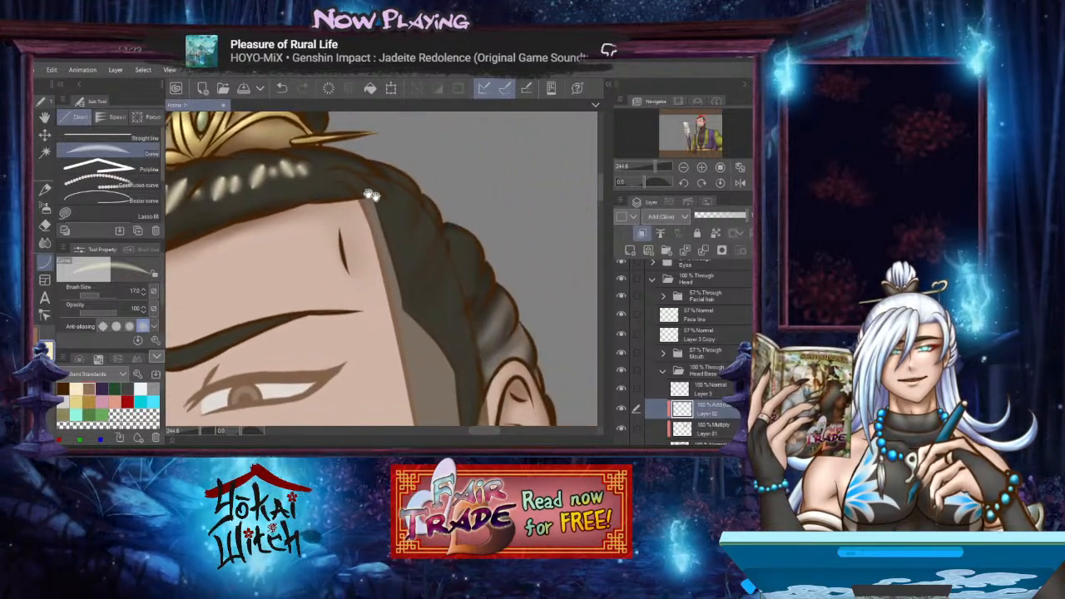
mouse_move(466, 245)
mouse_down()
mouse_move(463, 270)
mouse_move(486, 292)
mouse_move(489, 332)
mouse_up()
click(464, 259)
click(486, 285)
click(495, 317)
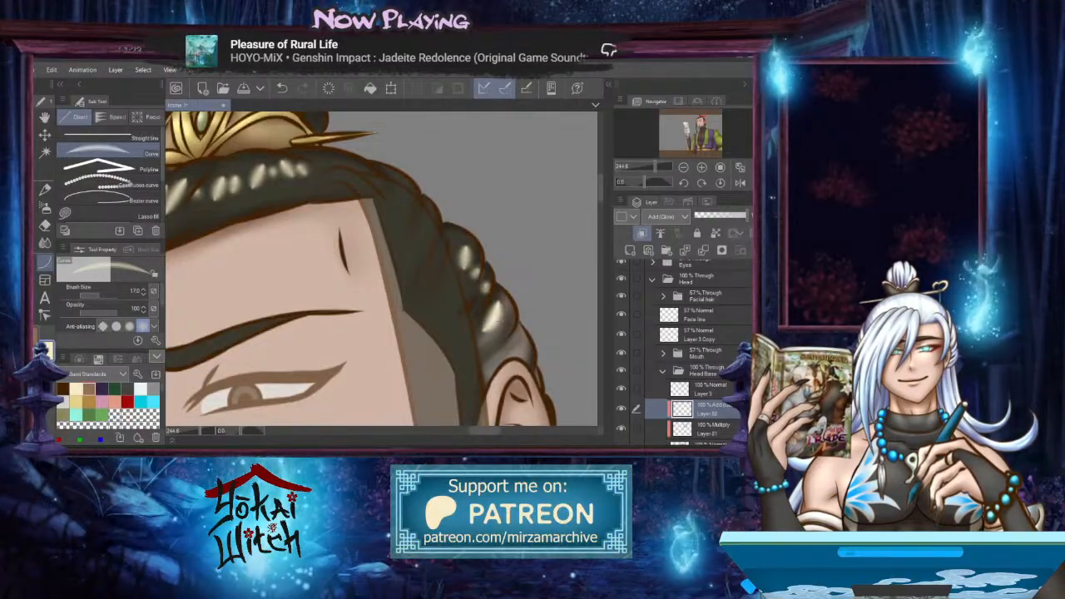
click(513, 344)
Paint a glowing highlight on the forehead above the inner eyebrows with the Soft airbrush at size 70
drag(465, 292, 522, 338)
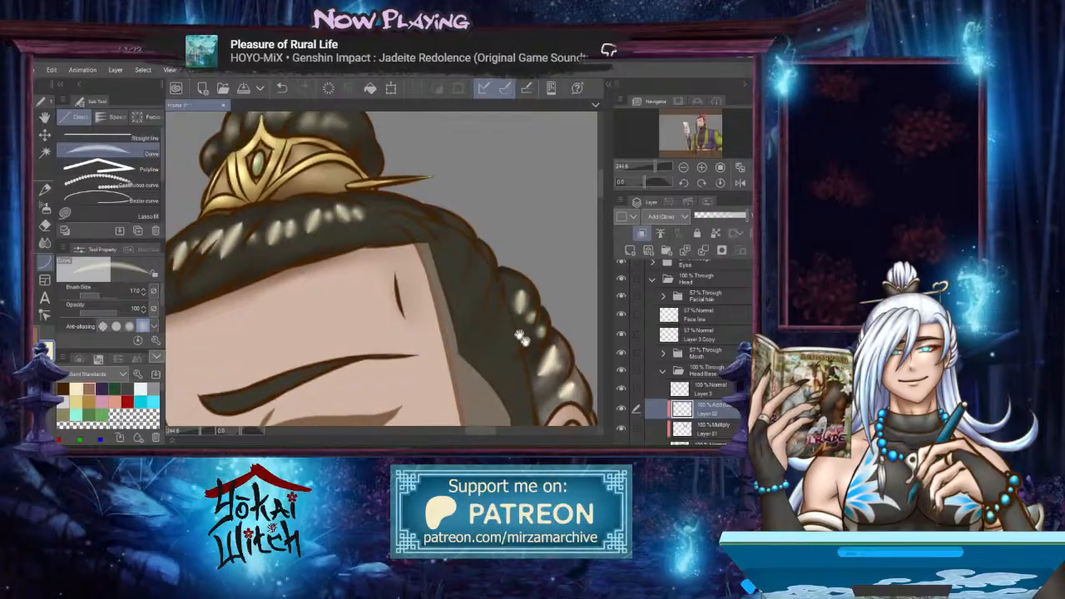
drag(405, 268, 471, 304)
drag(350, 348, 374, 170)
drag(285, 254, 330, 264)
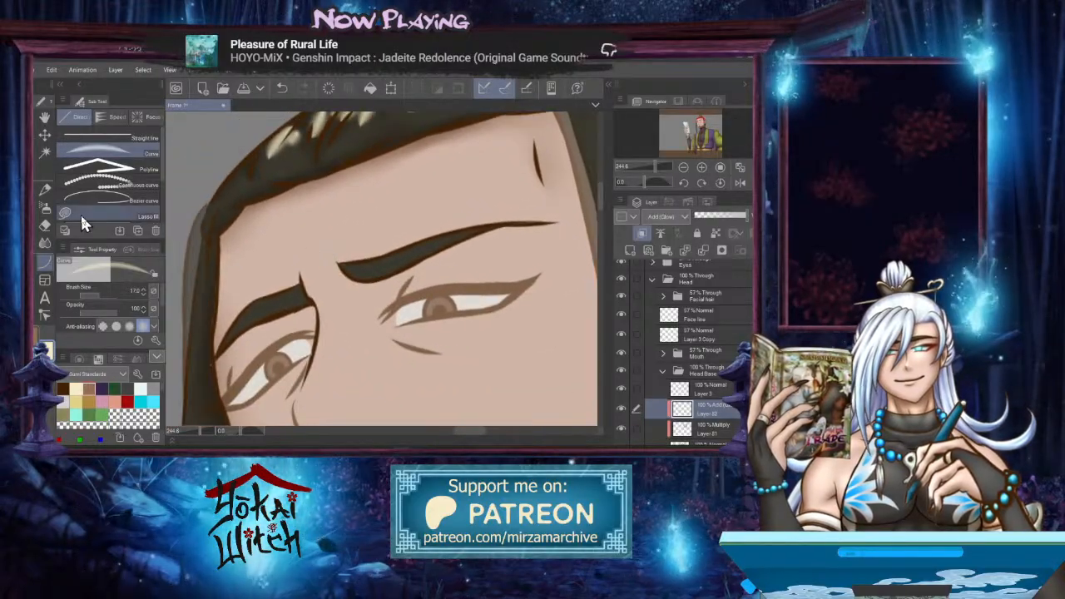
click(47, 243)
click(45, 208)
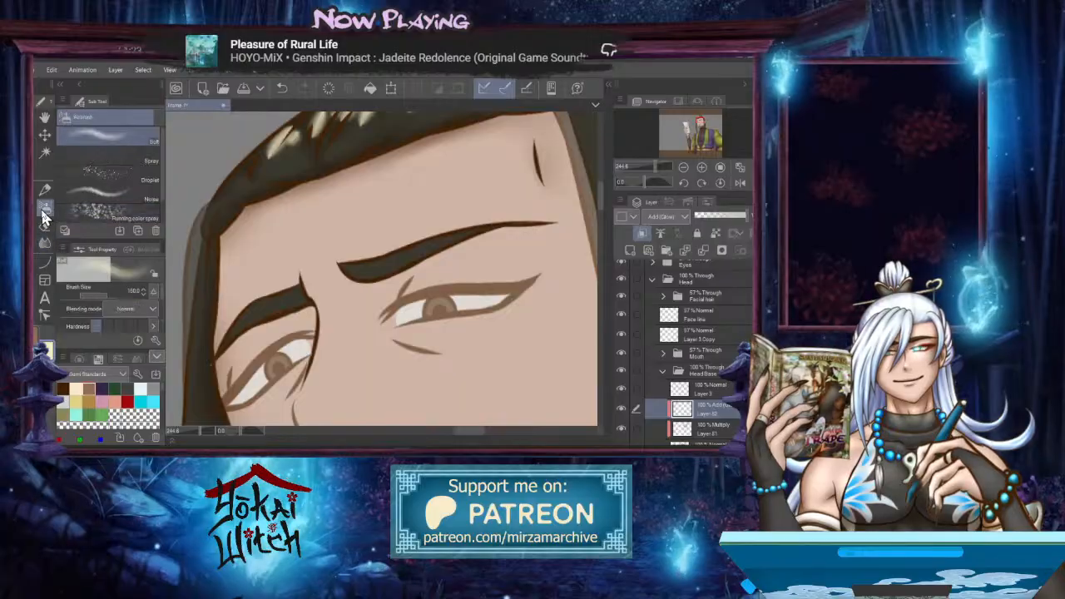
key(bracketleft)
key(bracketleft)
key(bracketleft)
key(bracketleft)
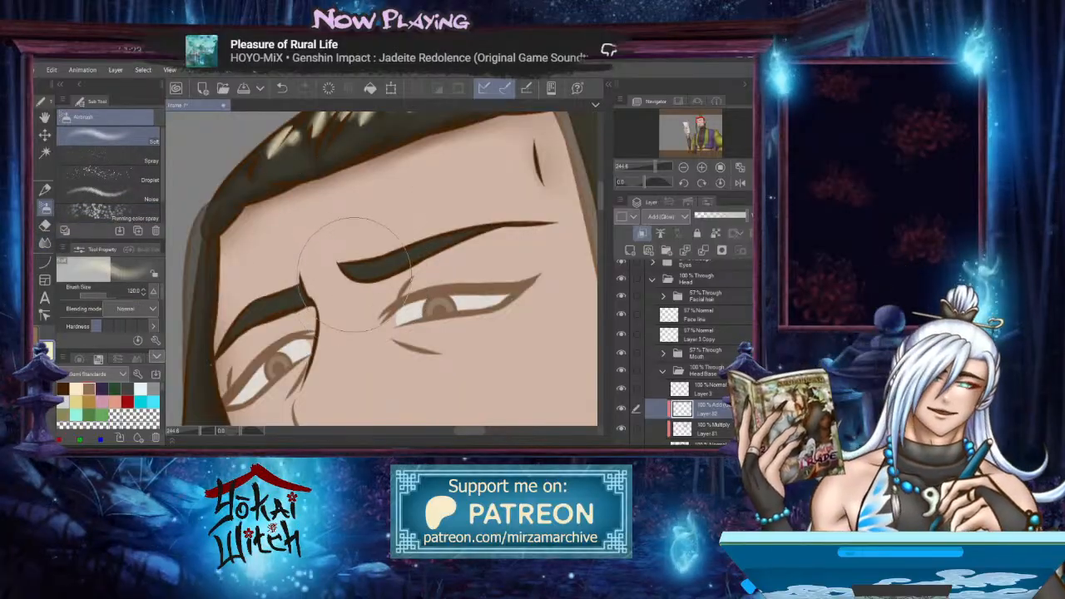
drag(282, 247, 330, 230)
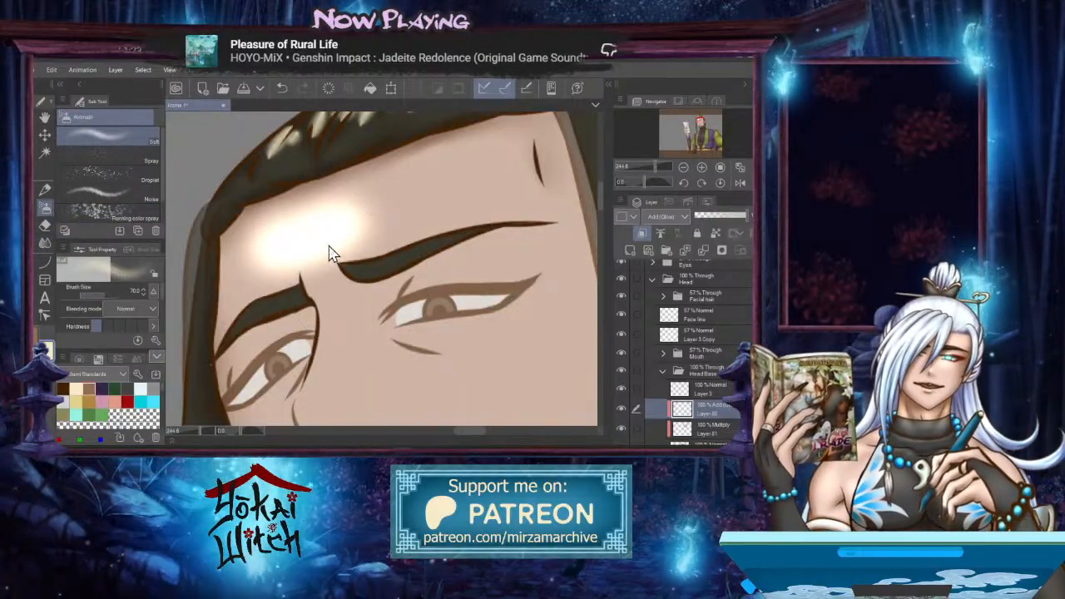
Increase the Blur brush size to 80 and blend the bright forehead highlight smoothly into the skin
click(45, 242)
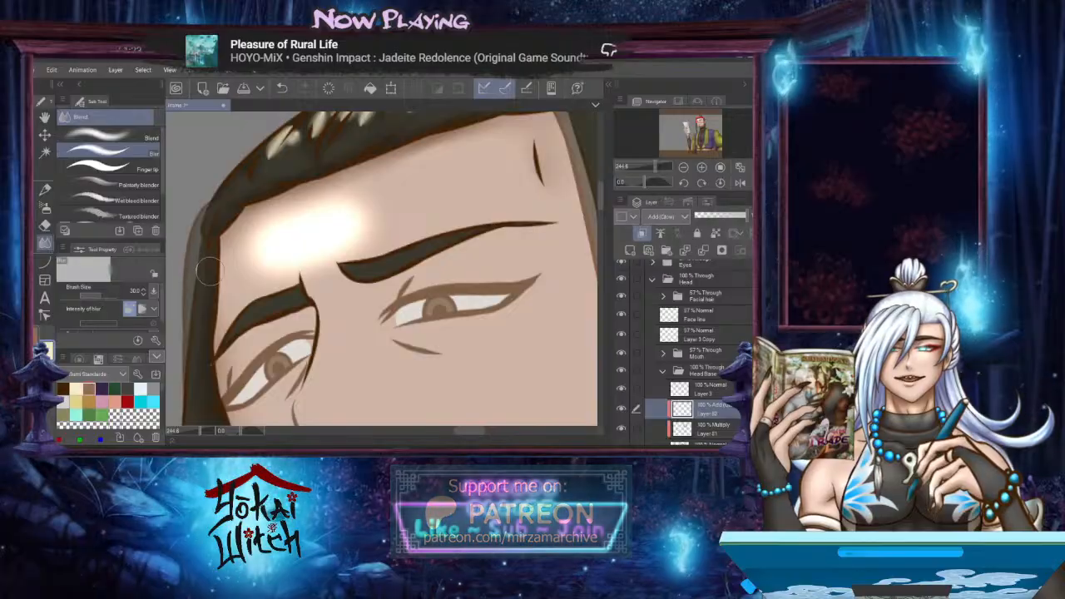
drag(308, 335, 223, 176)
drag(297, 316, 314, 245)
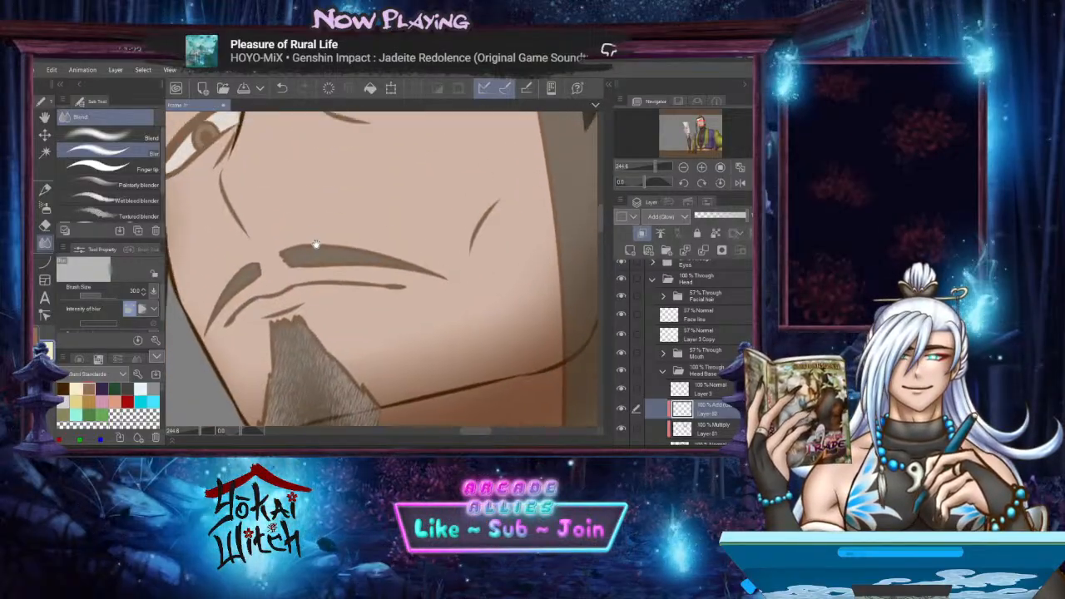
mouse_move(286, 152)
mouse_down()
mouse_move(350, 250)
mouse_move(376, 328)
mouse_move(380, 280)
mouse_up()
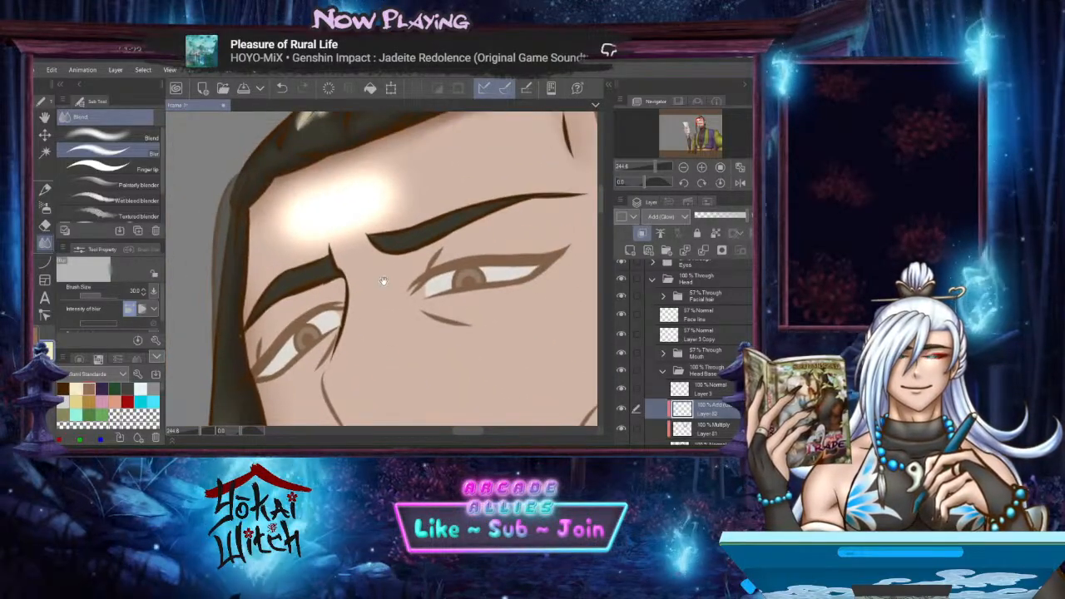
key(bracketright)
key(bracketright)
key(bracketright)
key(bracketright)
key(bracketright)
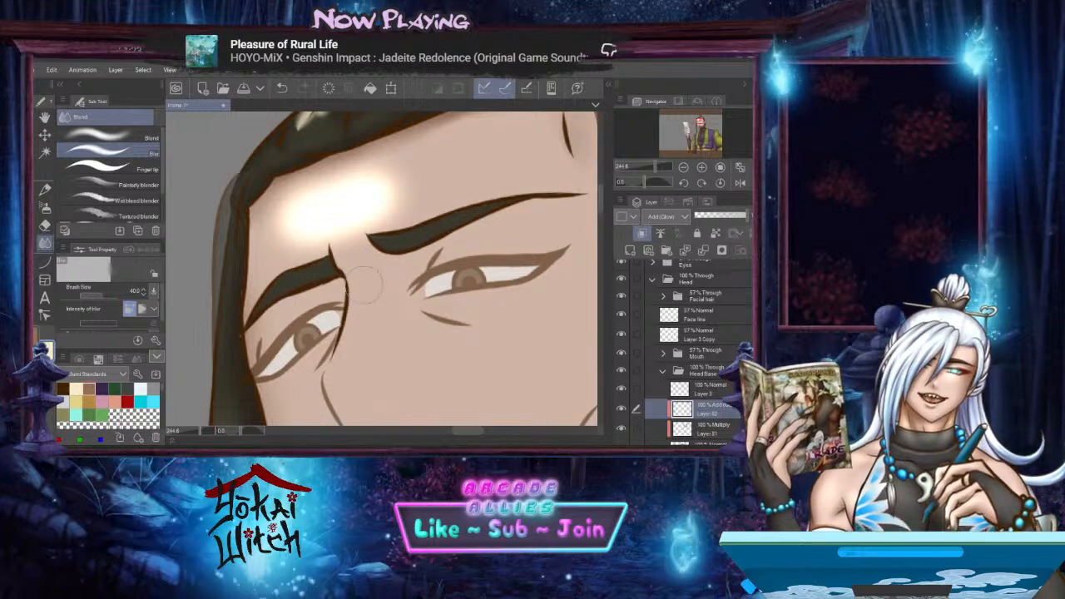
mouse_move(248, 248)
mouse_down()
mouse_move(357, 196)
mouse_move(349, 204)
mouse_move(410, 190)
mouse_move(348, 215)
mouse_move(391, 175)
mouse_move(348, 250)
mouse_up()
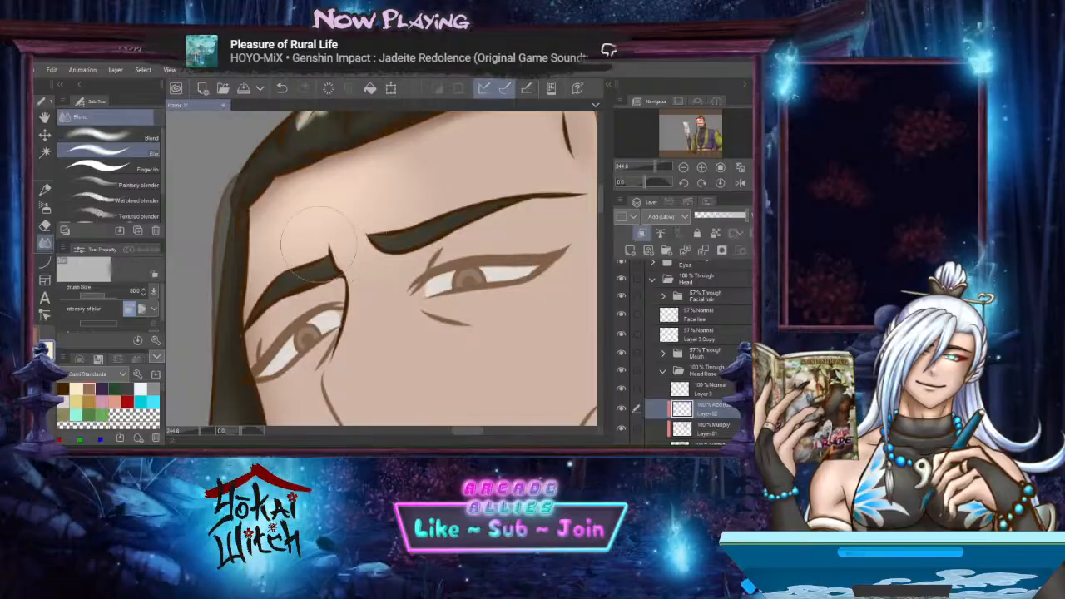
Draw a curved highlight along the nose bridge with the Curve tool and blend it into the skin with Blur
mouse_move(389, 249)
mouse_down()
mouse_move(369, 215)
mouse_move(393, 331)
mouse_move(354, 273)
mouse_move(362, 270)
mouse_move(338, 201)
mouse_move(376, 244)
mouse_up()
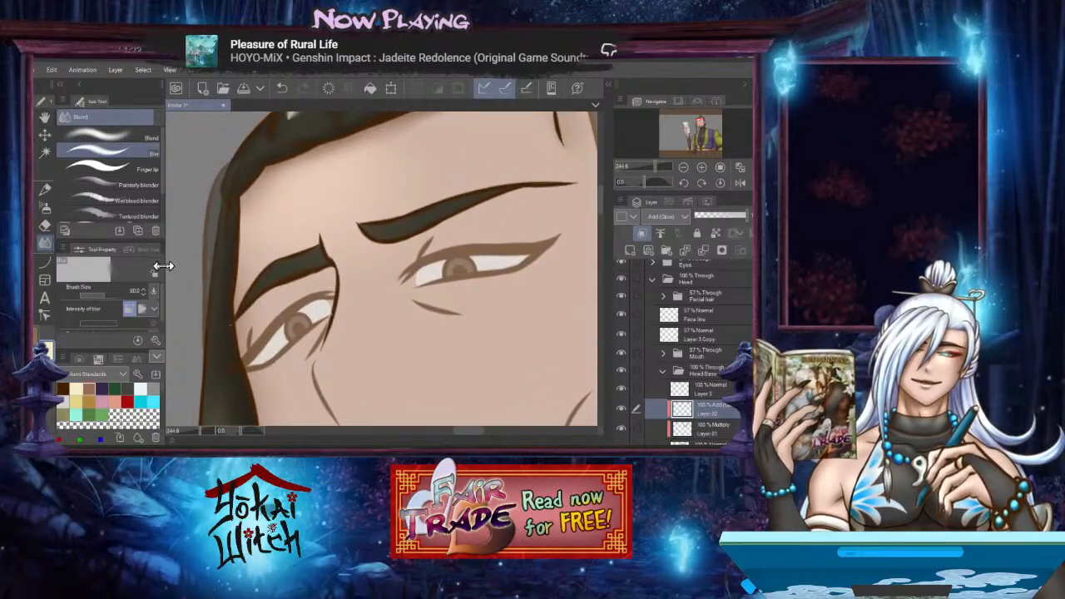
click(45, 261)
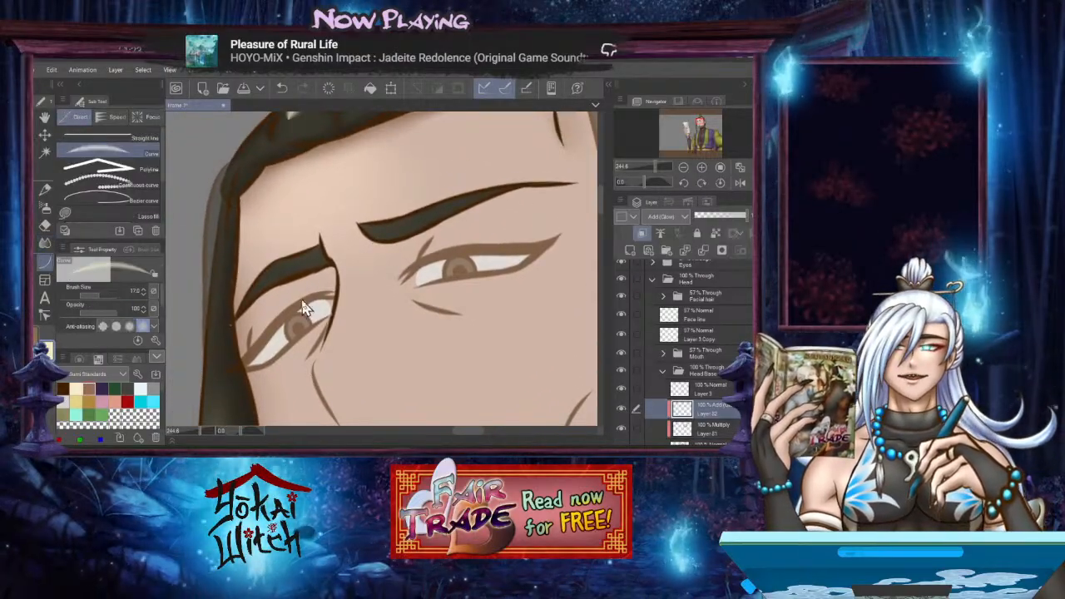
drag(353, 308, 347, 252)
click(353, 289)
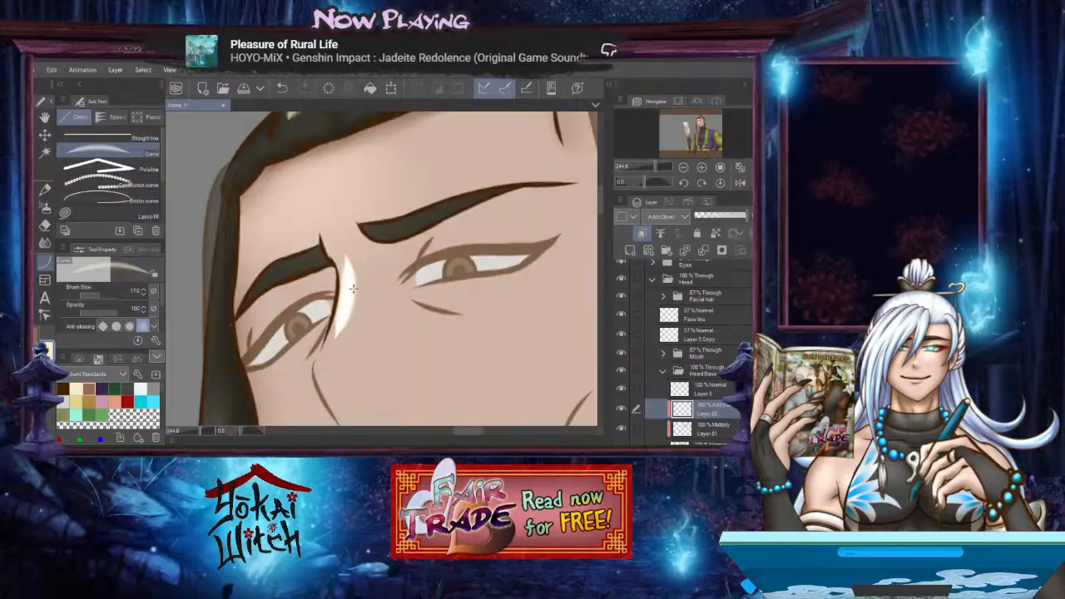
click(45, 242)
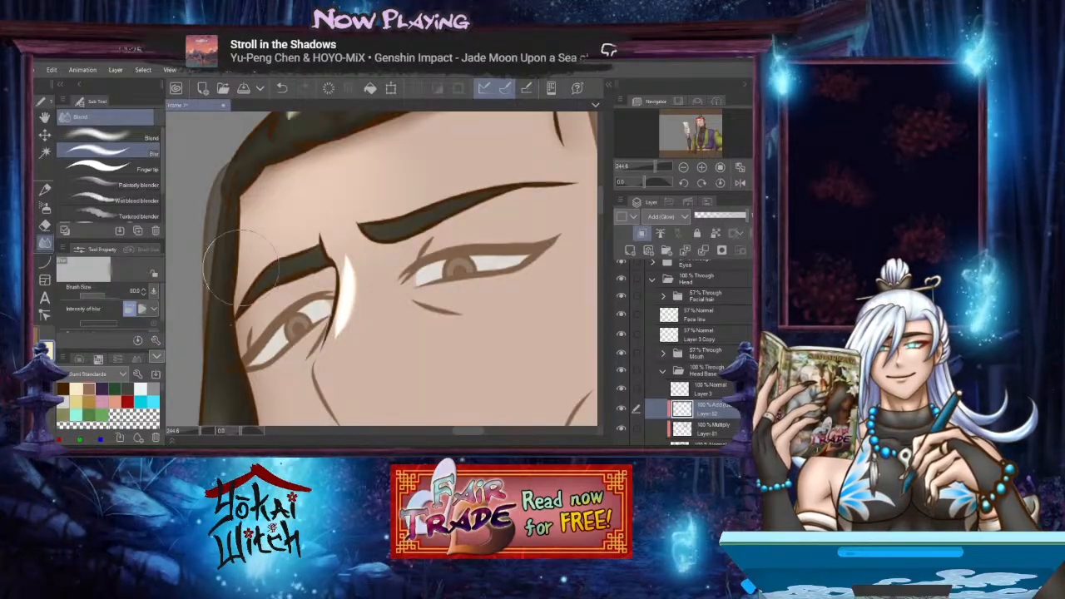
mouse_move(333, 323)
mouse_down()
mouse_move(349, 273)
mouse_move(358, 345)
mouse_move(408, 316)
mouse_move(350, 239)
mouse_move(395, 255)
mouse_move(411, 314)
mouse_move(381, 276)
mouse_move(376, 285)
mouse_move(418, 281)
mouse_up()
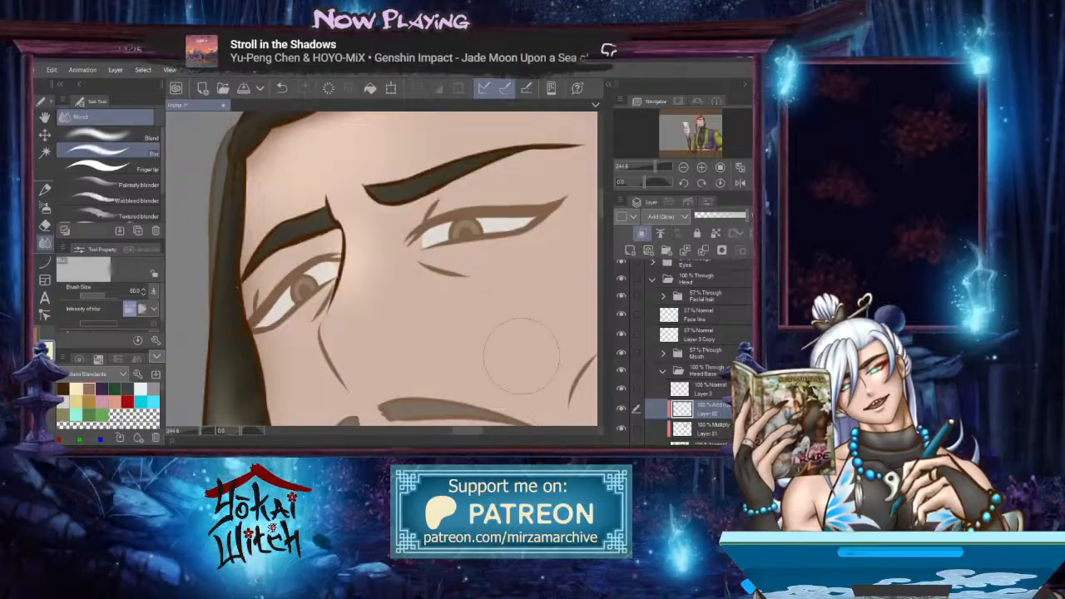
Switch to the Soft airbrush and make the Multiply shading layer in the Head Base folder active
drag(459, 359, 442, 306)
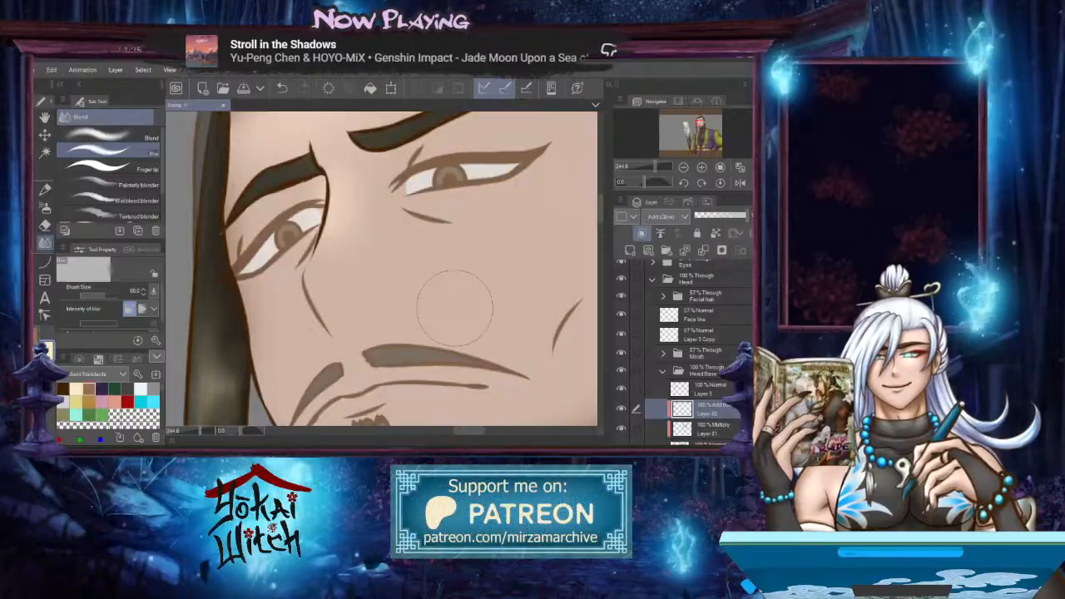
drag(437, 307, 397, 229)
mouse_move(431, 322)
mouse_down()
mouse_move(388, 254)
mouse_move(402, 271)
mouse_move(403, 260)
mouse_up()
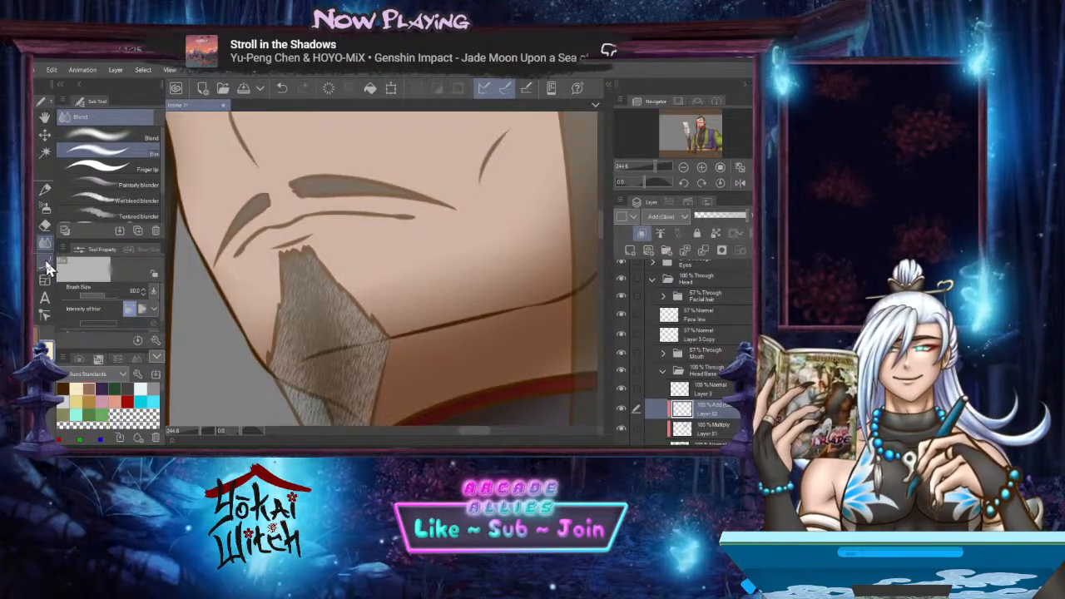
click(44, 207)
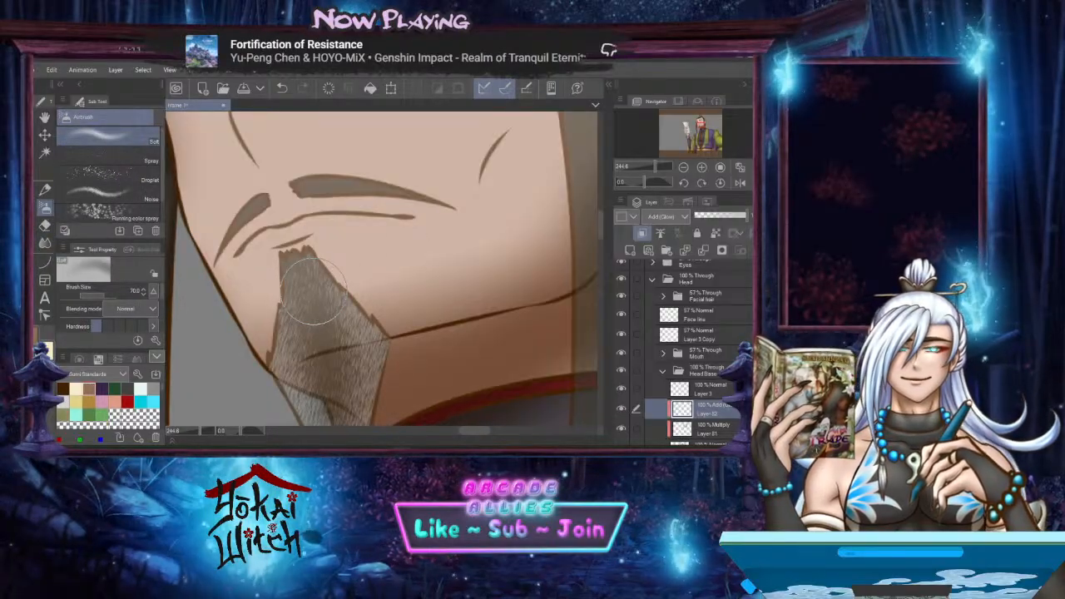
click(699, 428)
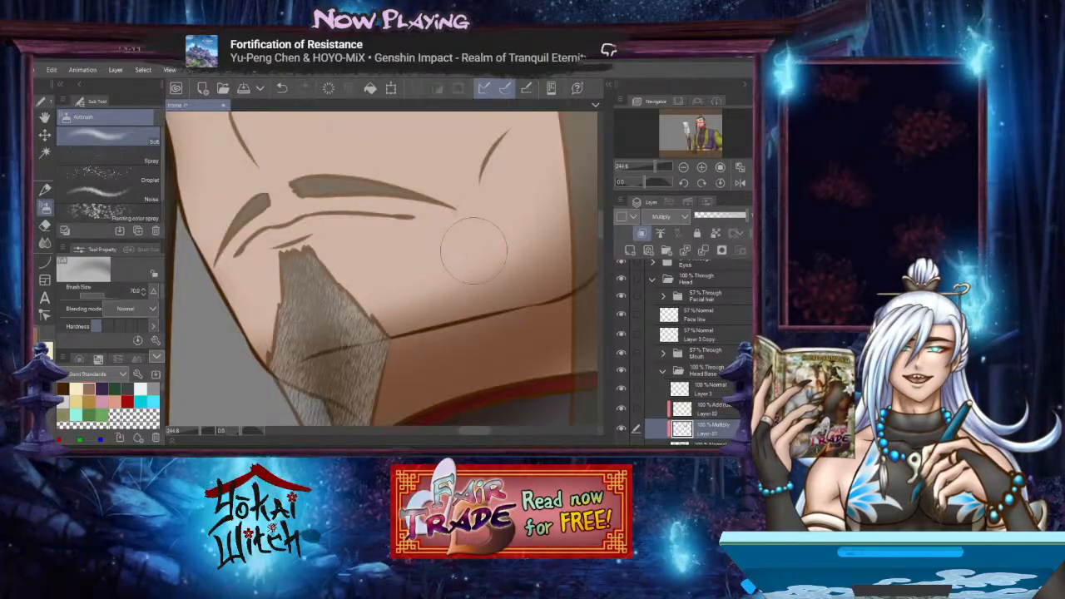
mouse_move(474, 233)
mouse_down()
mouse_move(409, 290)
mouse_move(487, 241)
mouse_up()
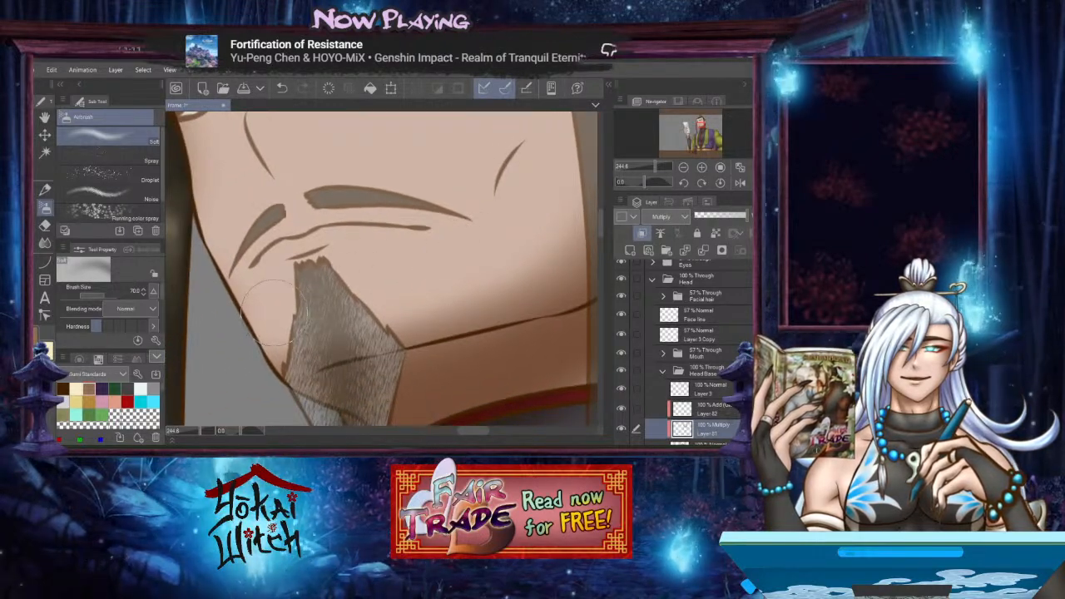
drag(296, 292, 325, 301)
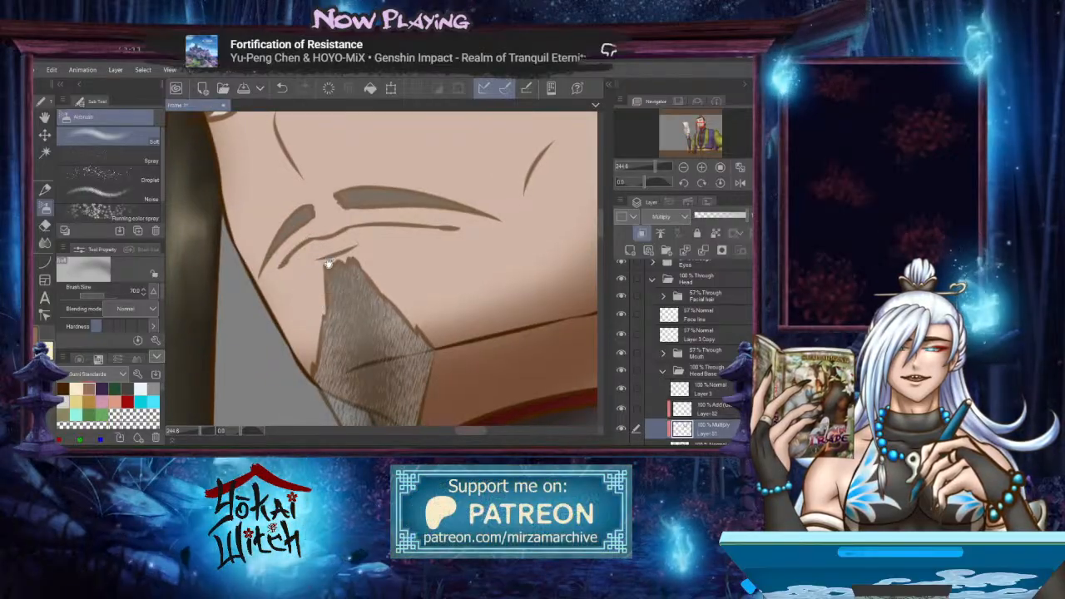
mouse_move(328, 261)
mouse_down()
mouse_move(324, 324)
mouse_move(323, 296)
mouse_up()
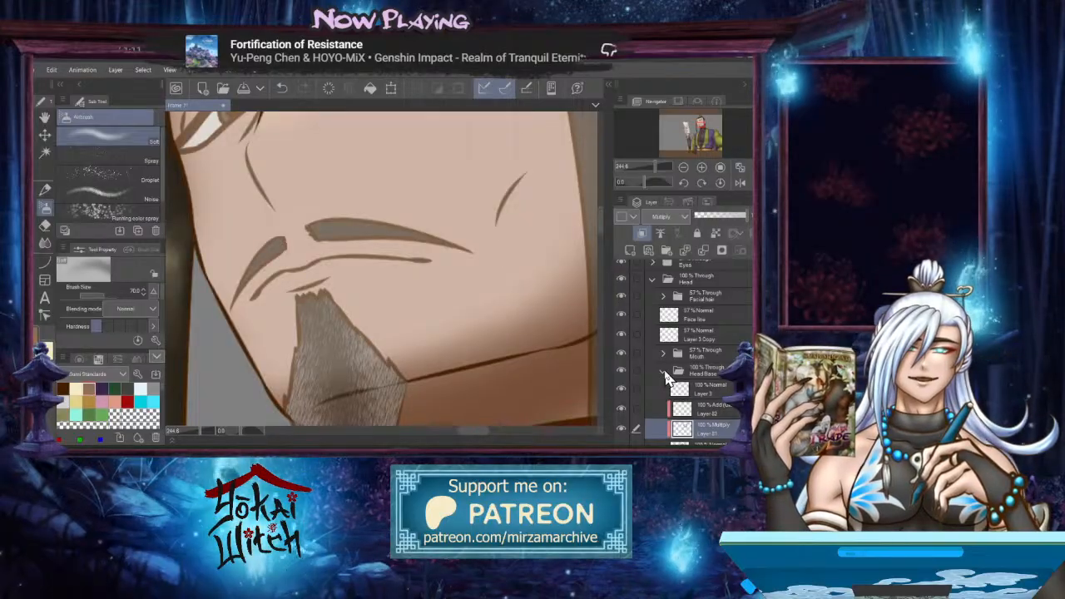
Create a new raster layer, set its blending mode to Multiply and place it directly above the Mouth folder
click(664, 371)
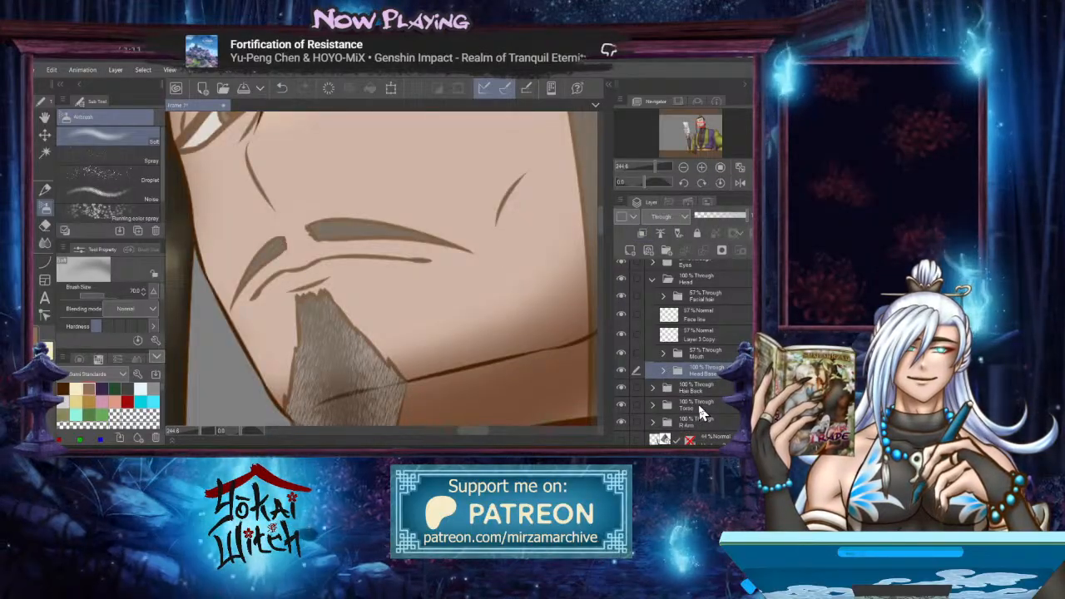
click(658, 372)
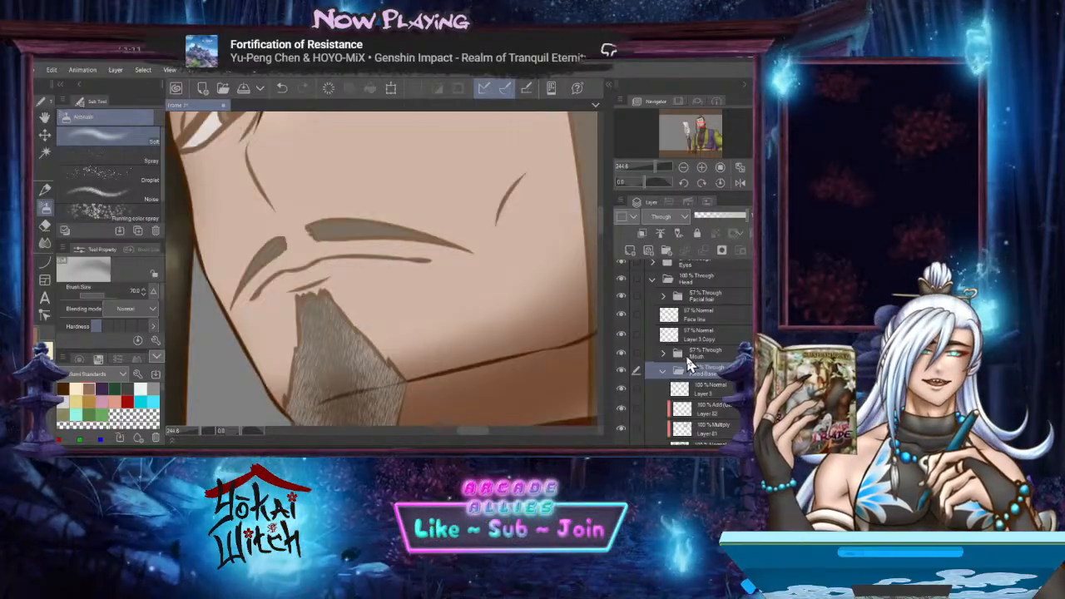
click(684, 353)
click(664, 357)
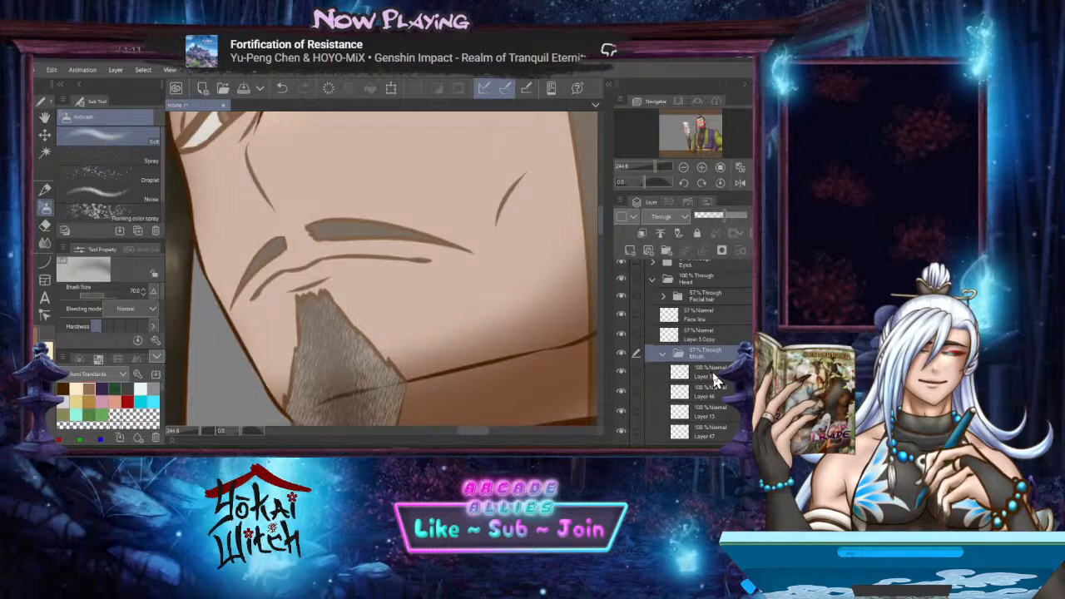
click(713, 375)
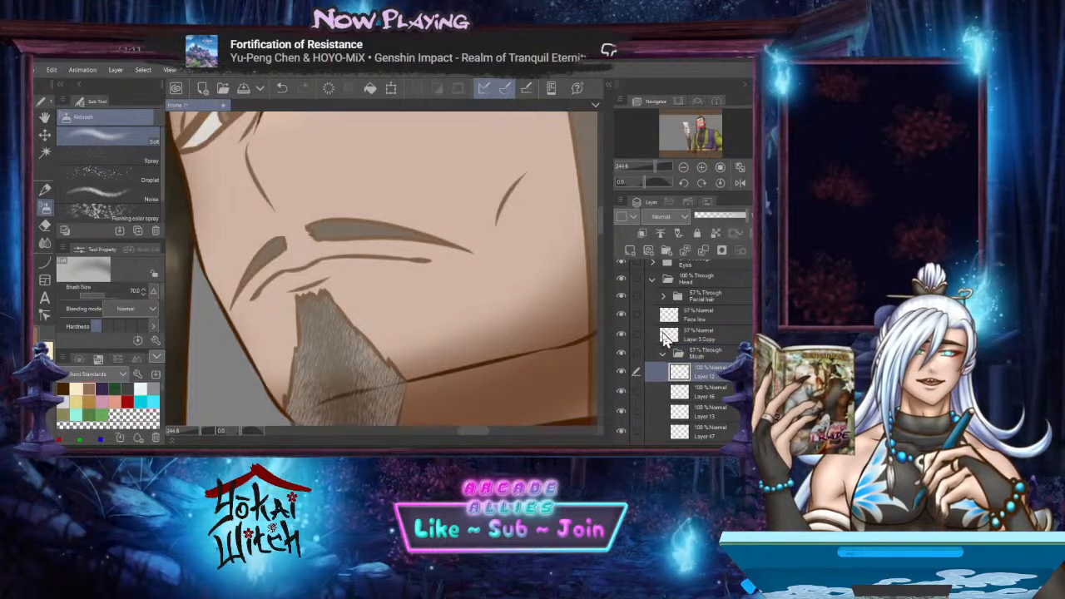
click(633, 250)
click(677, 218)
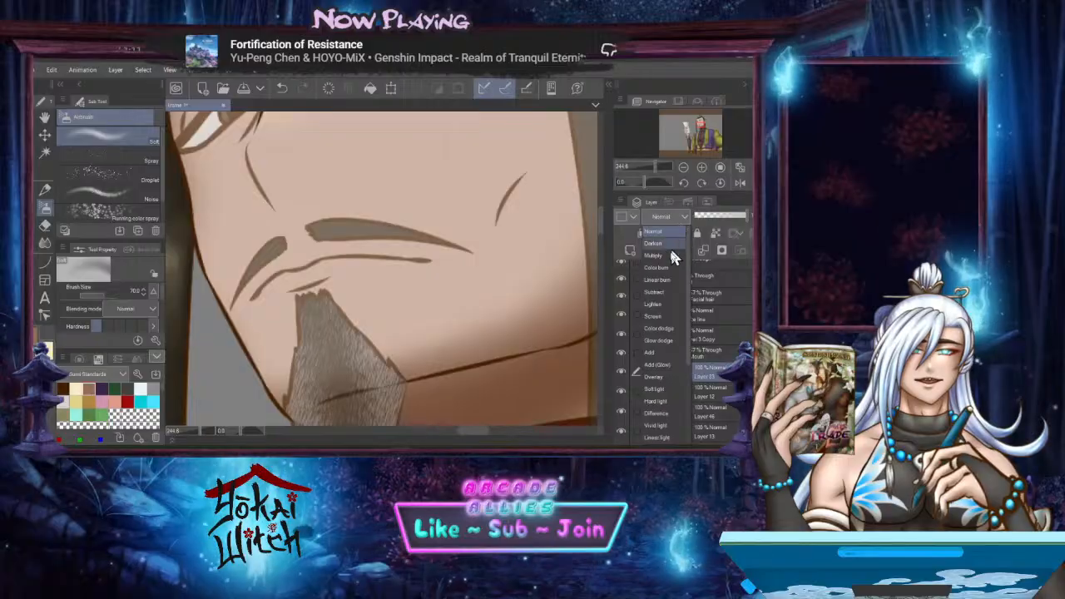
click(670, 249)
drag(486, 246, 476, 306)
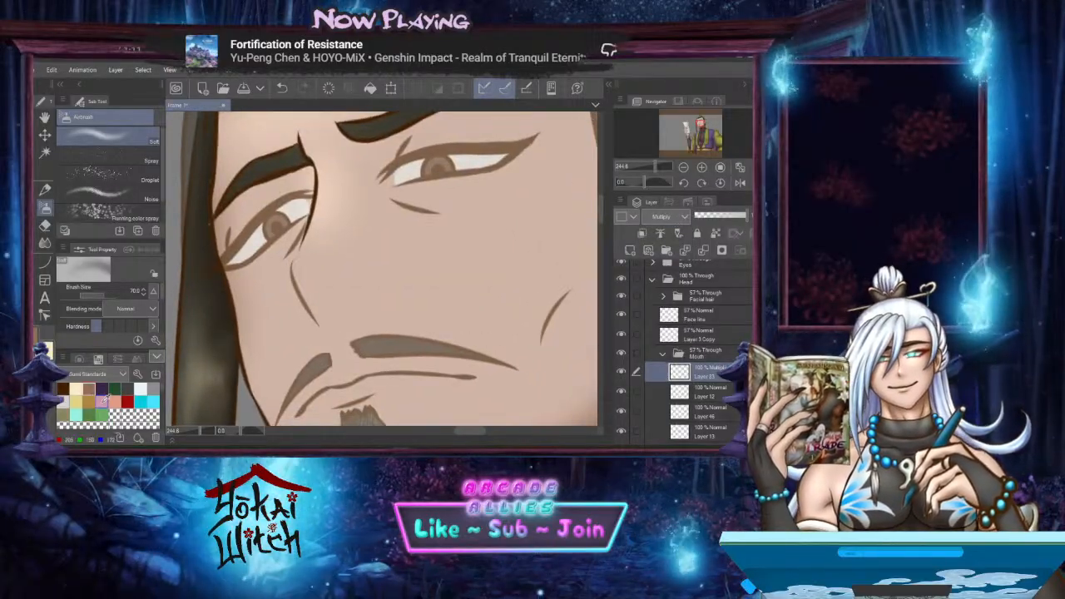
drag(690, 372, 721, 353)
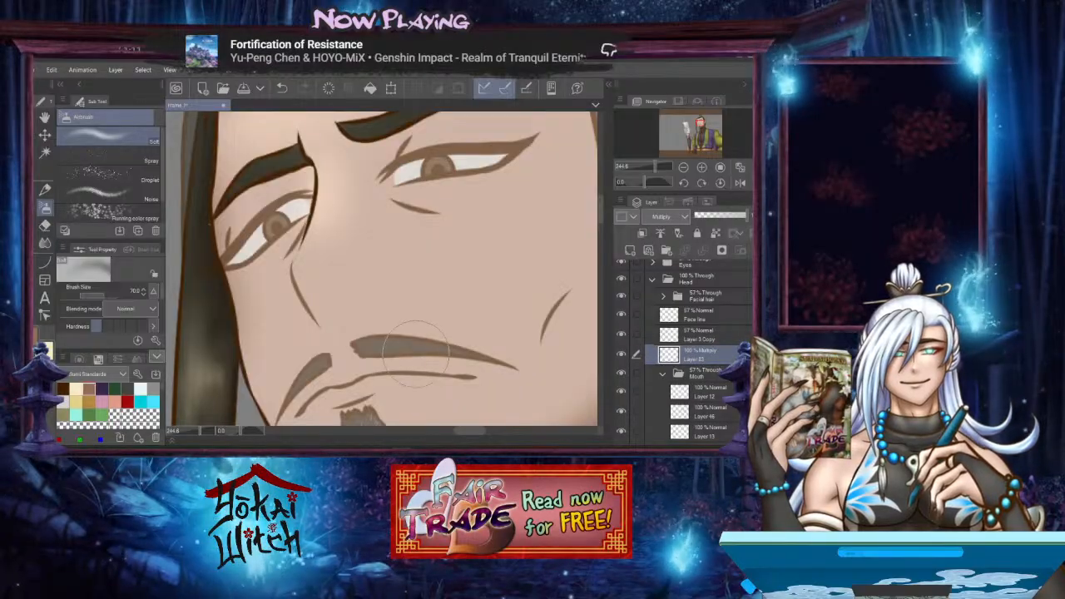
Paint soft pink blush across both cheeks below the eyes with the Soft airbrush at size 70
click(104, 388)
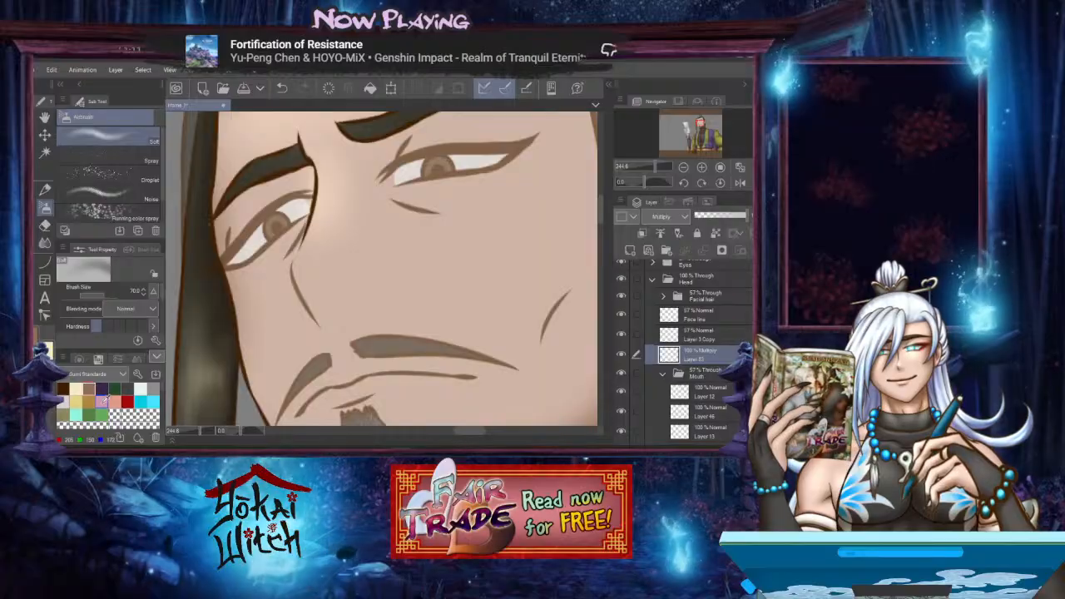
click(89, 389)
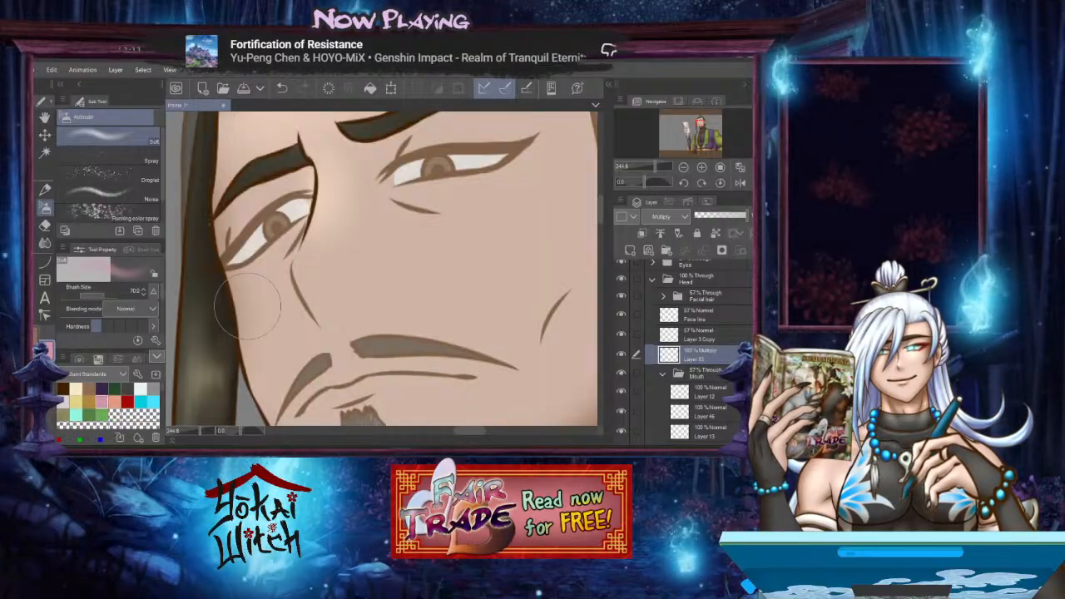
mouse_move(459, 238)
mouse_down()
mouse_move(510, 213)
mouse_move(537, 226)
mouse_up()
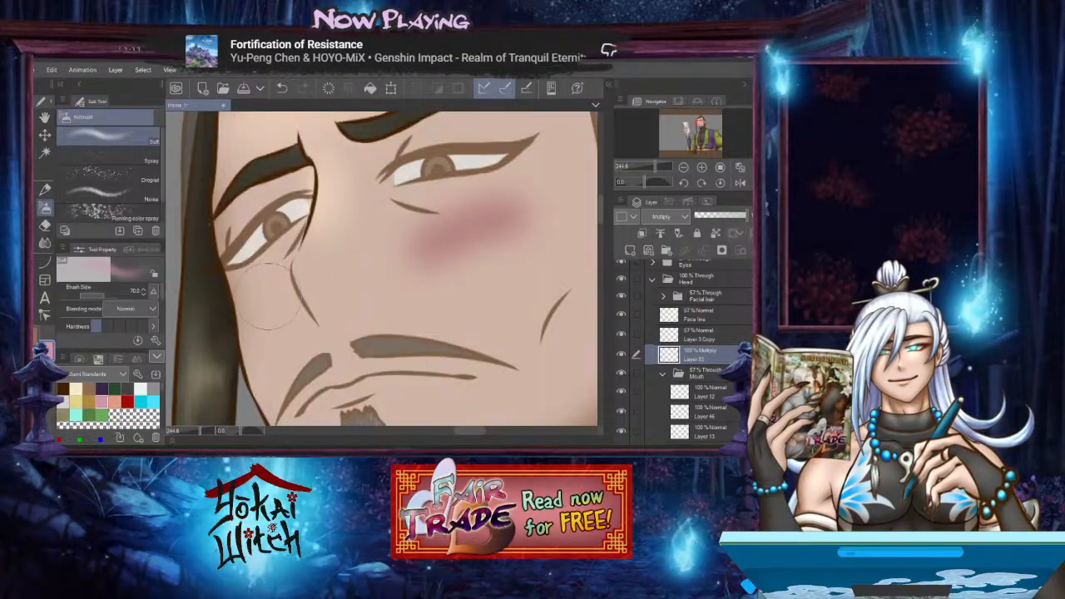
drag(264, 283, 247, 296)
drag(466, 225, 451, 233)
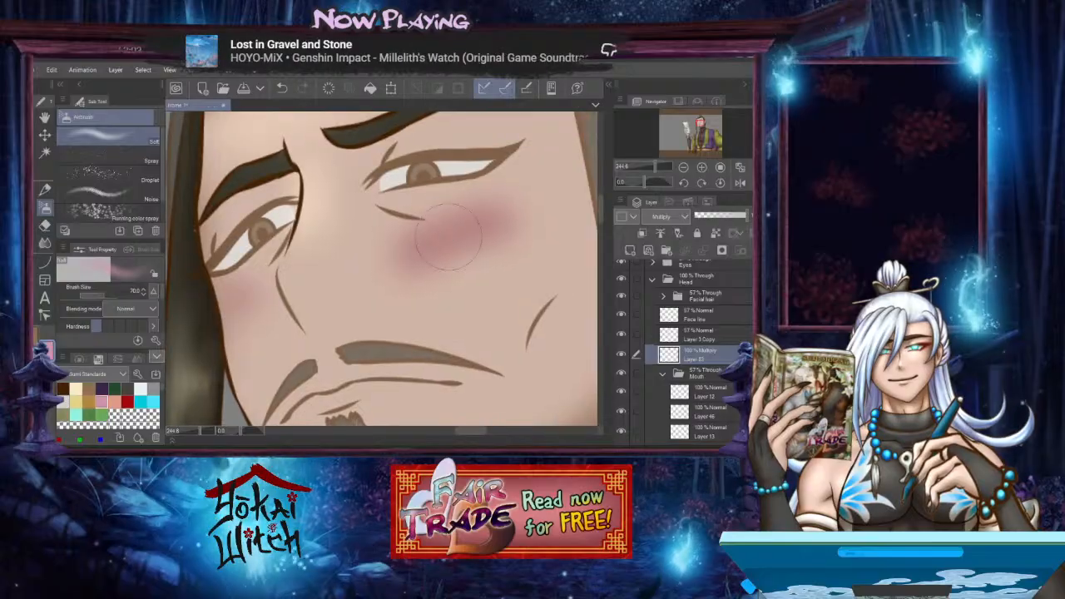
Blend the pink blush on both cheeks softly into the skin with the Blur brush at size 80
click(45, 243)
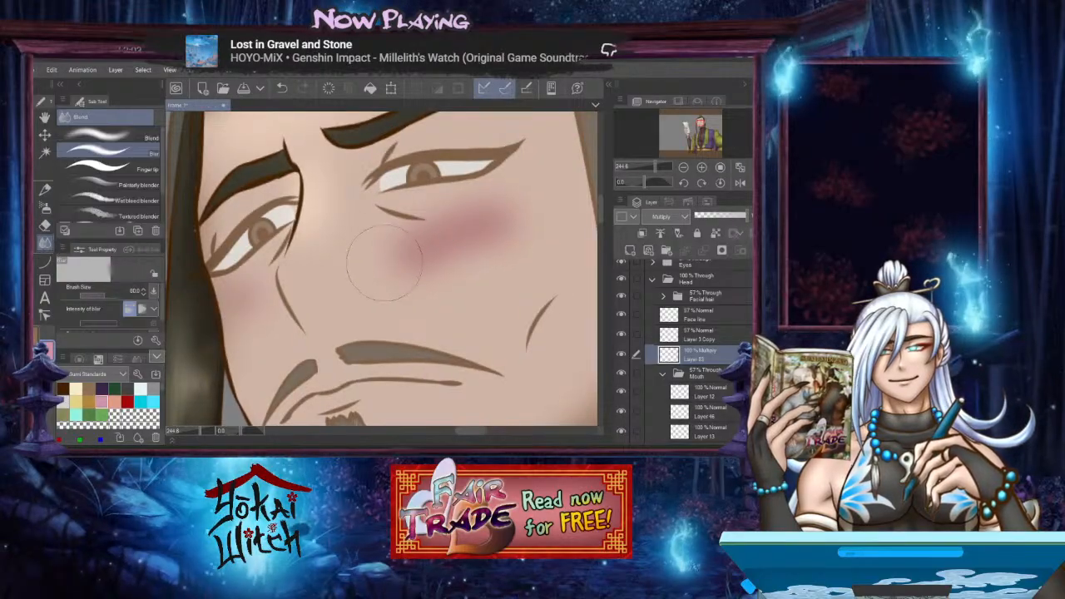
mouse_move(499, 229)
mouse_down()
mouse_move(358, 246)
mouse_move(465, 238)
mouse_up()
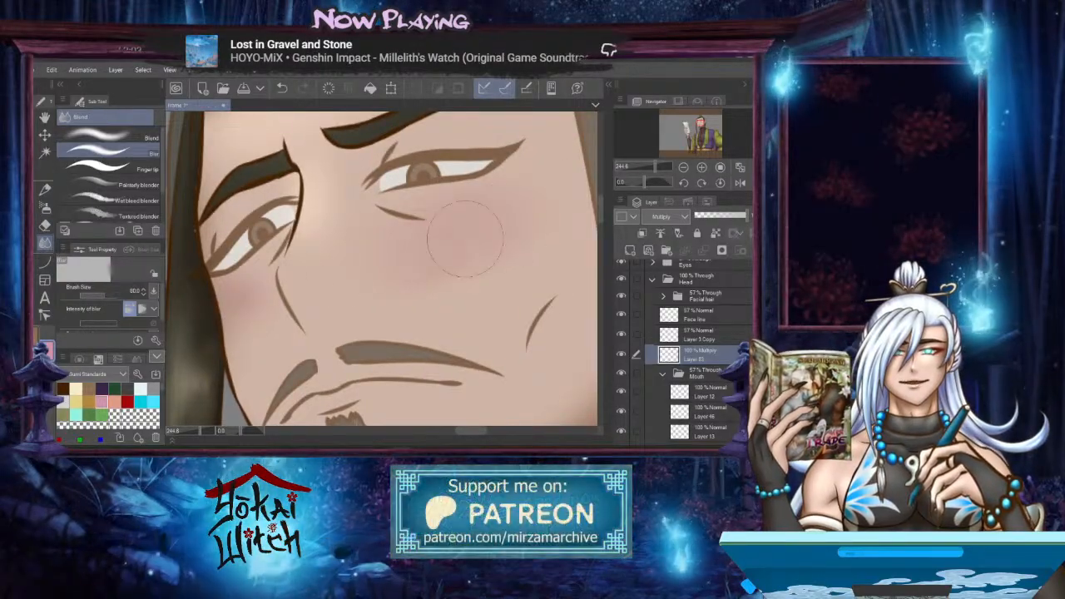
mouse_move(266, 320)
mouse_down()
mouse_move(238, 316)
mouse_move(268, 303)
mouse_up()
drag(339, 298, 308, 308)
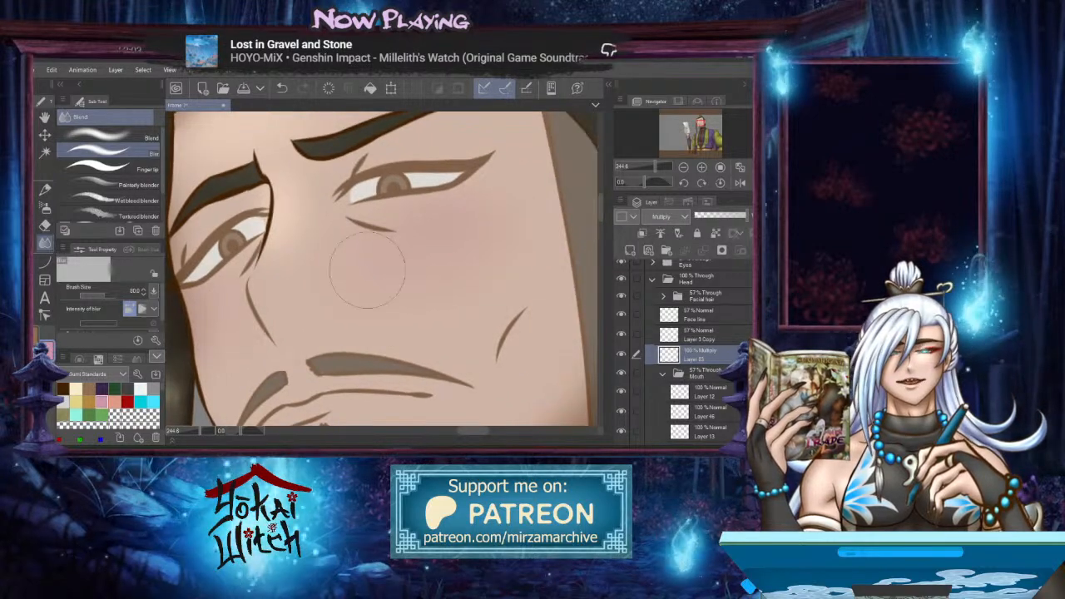
drag(399, 307, 456, 303)
drag(370, 264, 258, 258)
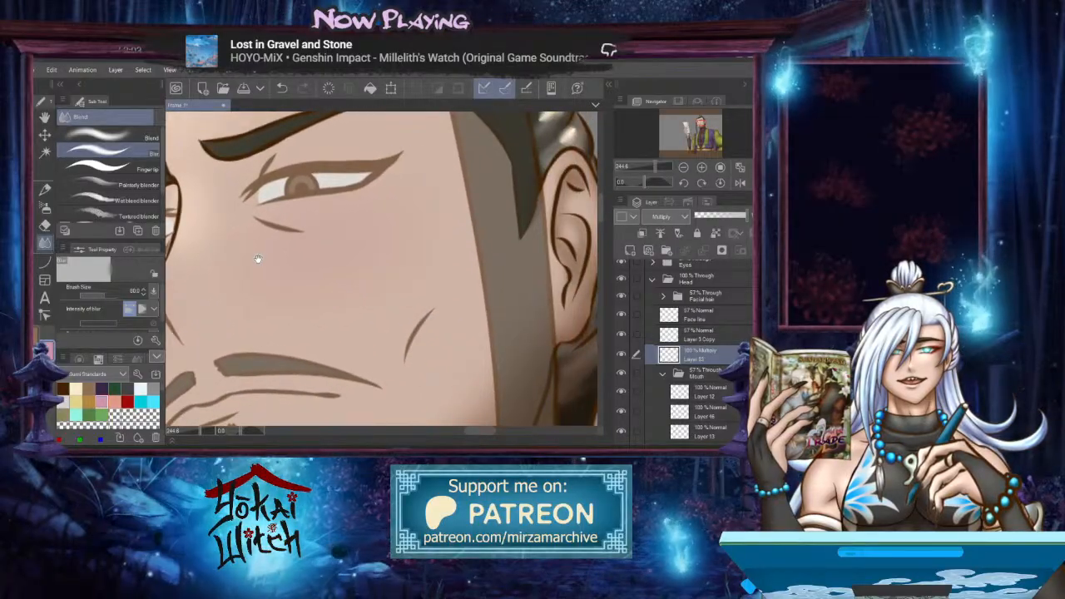
click(46, 210)
drag(476, 250, 442, 268)
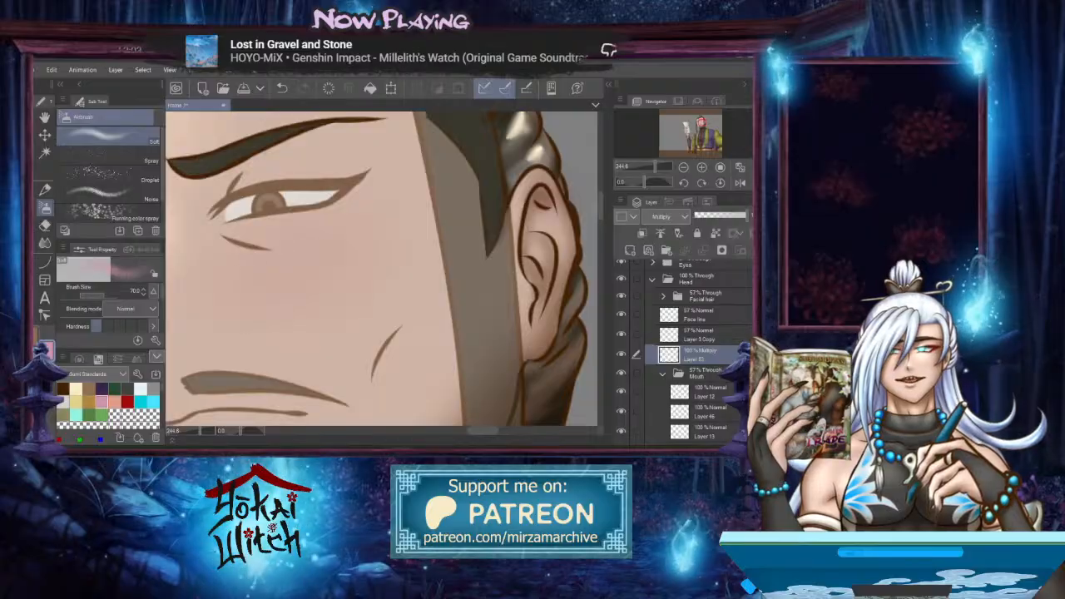
click(46, 242)
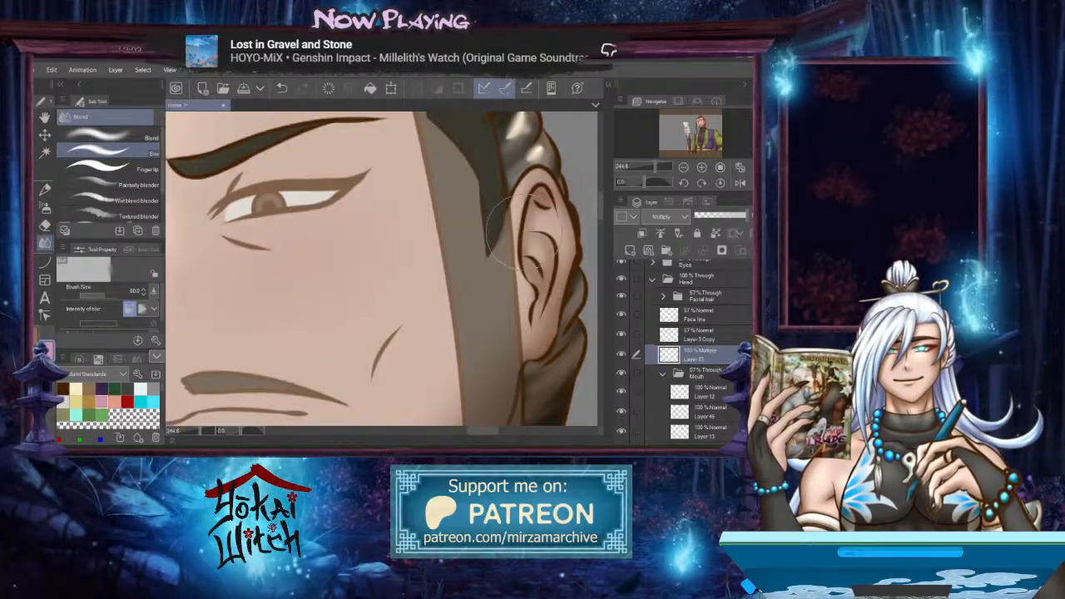
drag(416, 261, 492, 271)
drag(387, 282, 494, 280)
scroll(416, 270, down, 3)
drag(416, 269, 423, 272)
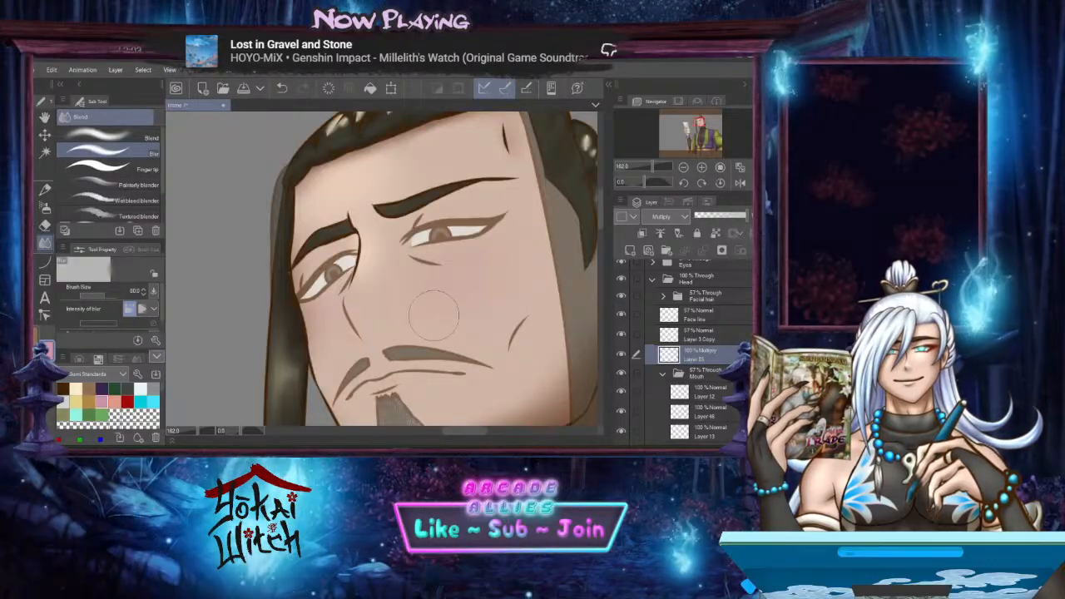
scroll(396, 284, up, 1)
scroll(396, 285, up, 1)
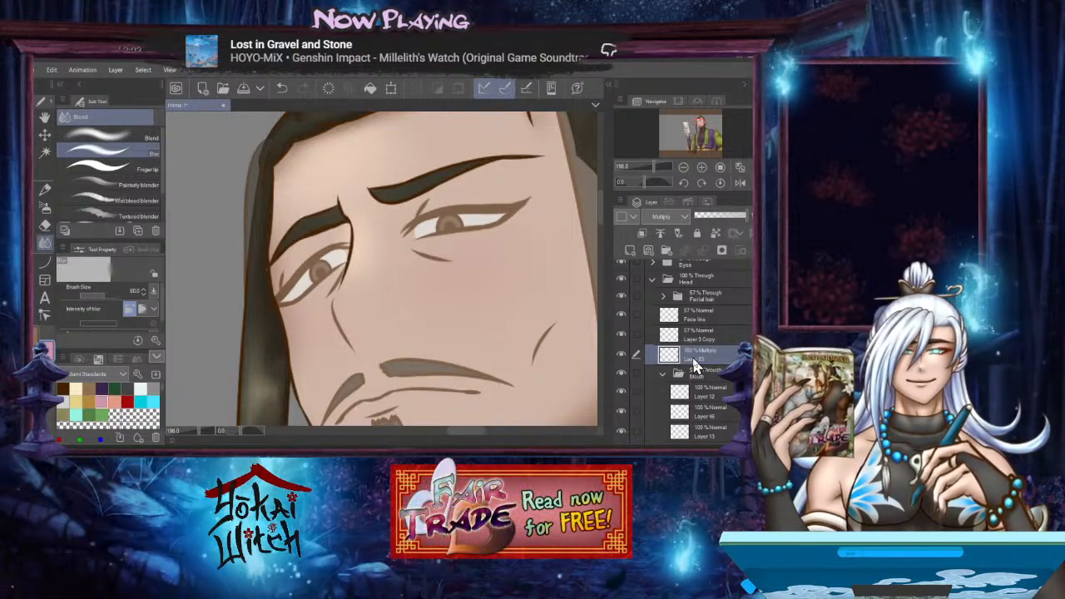
Add a new layer above the Multiply blush layer and set its blending mode to Add (Glow)
click(630, 251)
click(668, 218)
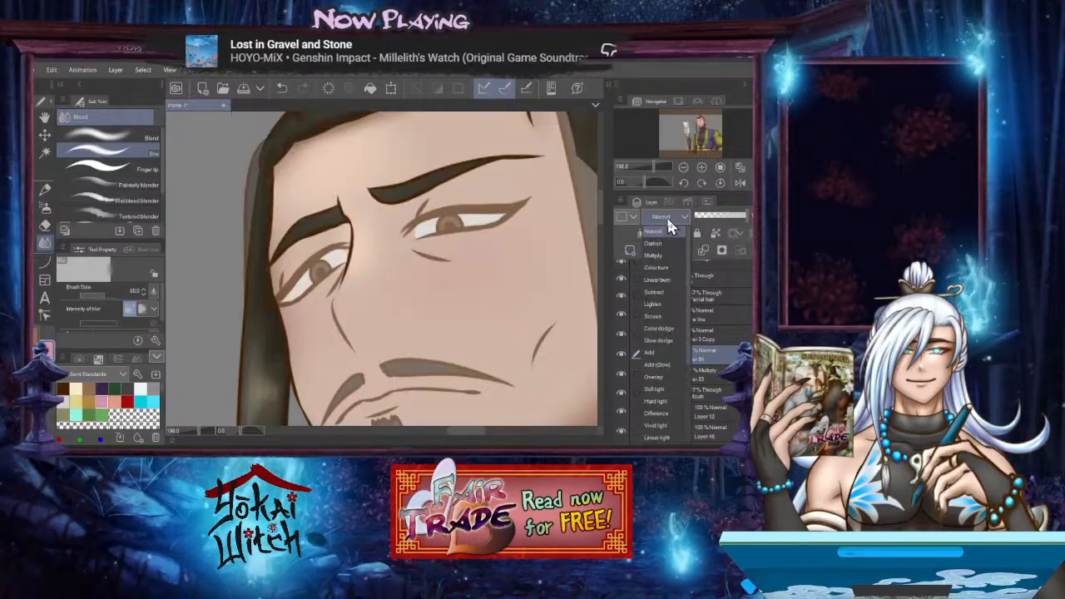
click(668, 363)
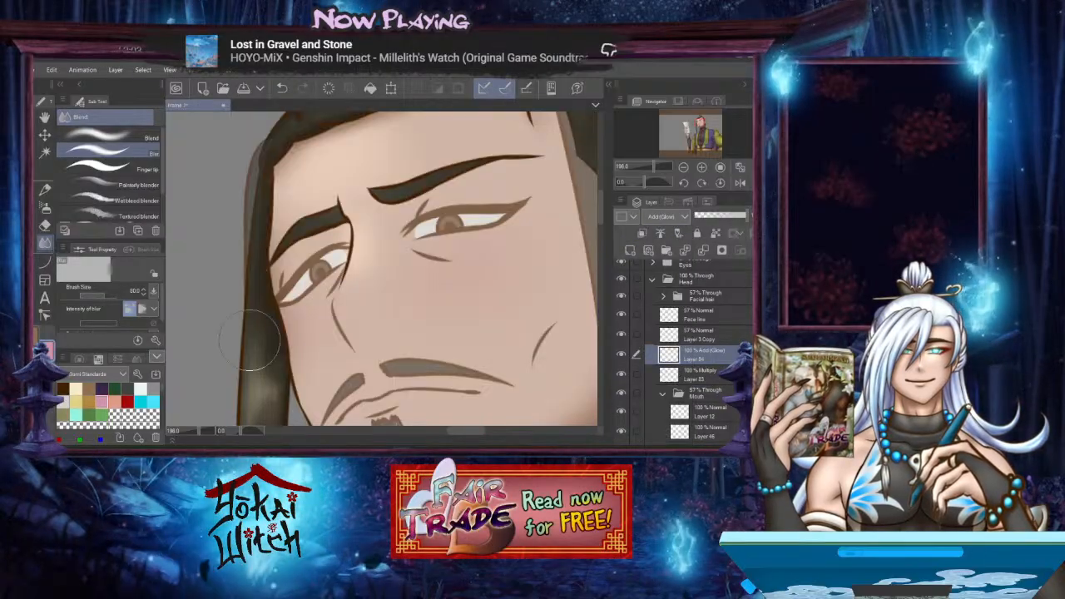
Dab a pale yellow glow spot on each cheek just below the eye with the Soft airbrush at size 70
click(77, 388)
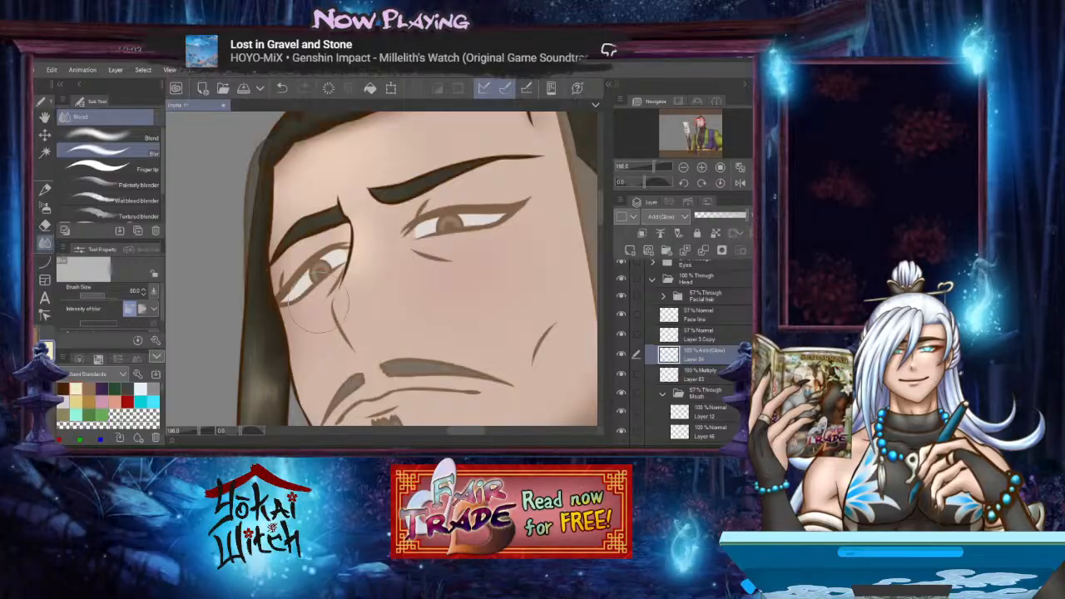
click(45, 207)
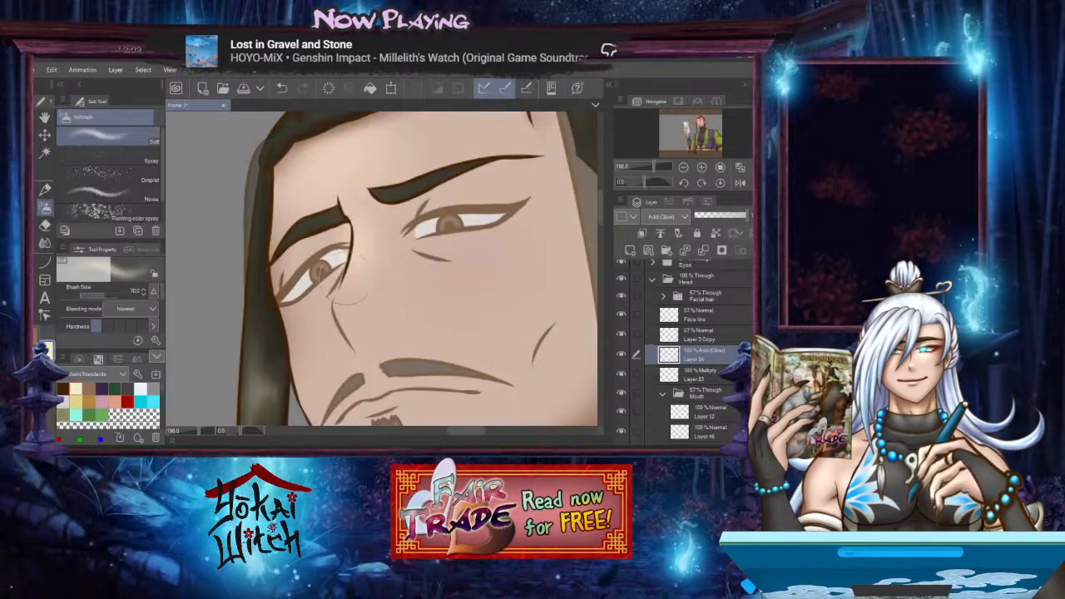
click(426, 274)
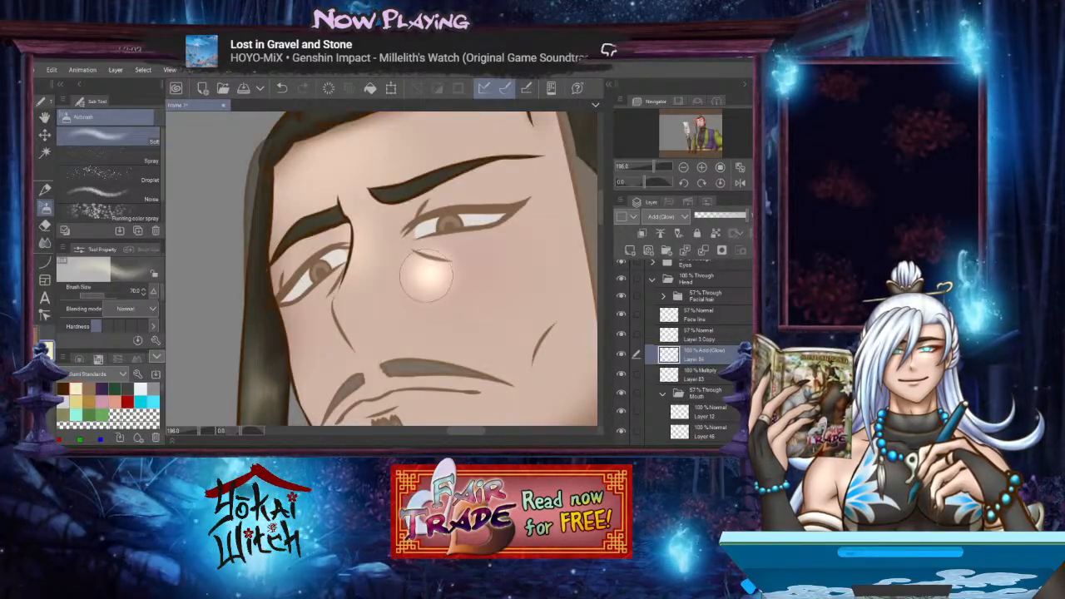
click(310, 321)
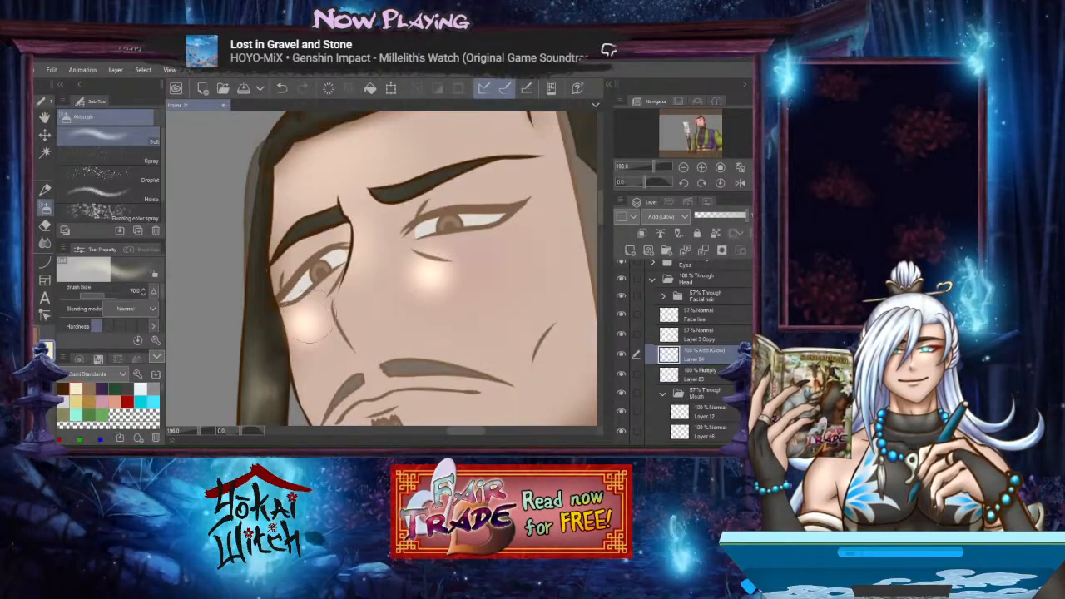
Blend the glow spots on both cheeks smoothly into the blush with the Blur brush at size 80
click(46, 243)
drag(300, 331, 326, 317)
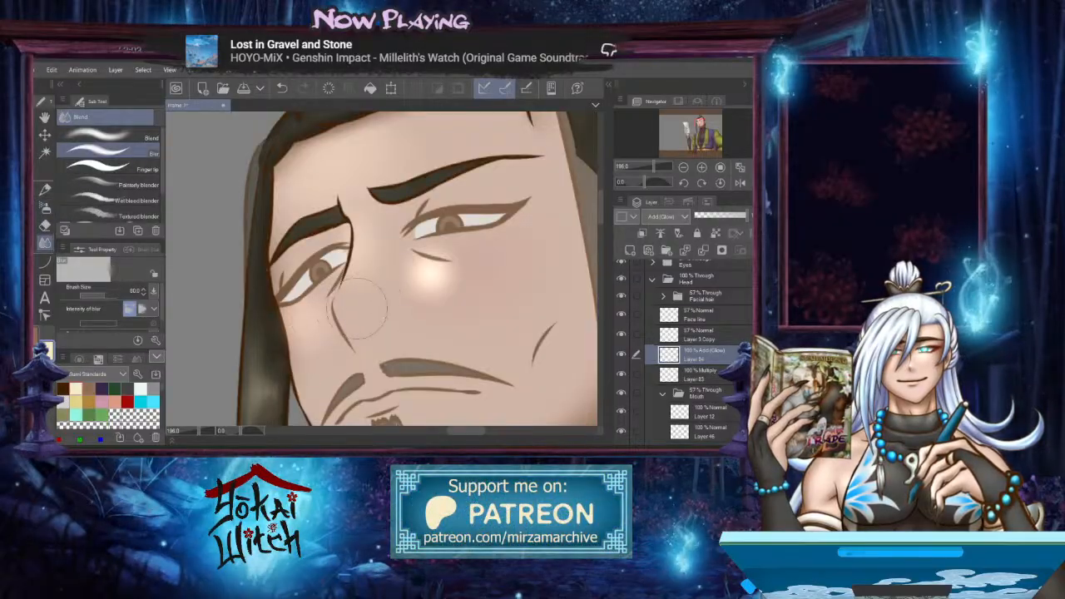
mouse_move(426, 268)
mouse_down()
mouse_move(452, 270)
mouse_move(473, 282)
mouse_move(446, 306)
mouse_move(517, 279)
mouse_move(481, 272)
mouse_move(424, 310)
mouse_move(429, 277)
mouse_move(357, 295)
mouse_move(467, 307)
mouse_move(503, 283)
mouse_move(484, 310)
mouse_move(508, 278)
mouse_move(488, 252)
mouse_up()
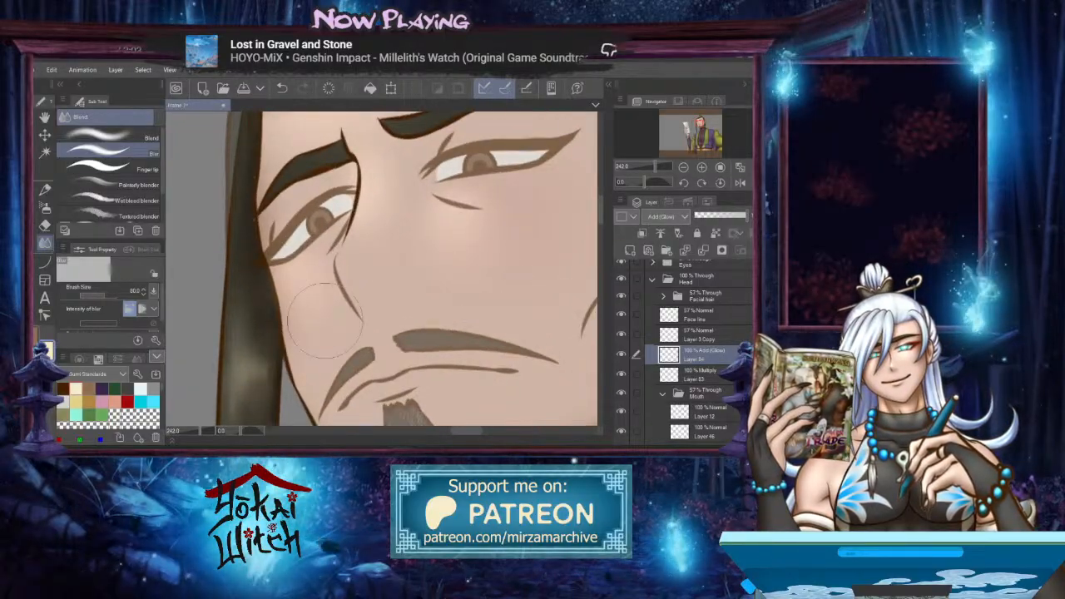
mouse_move(480, 277)
mouse_down()
mouse_move(436, 310)
mouse_move(459, 330)
mouse_up()
scroll(440, 308, down, 2)
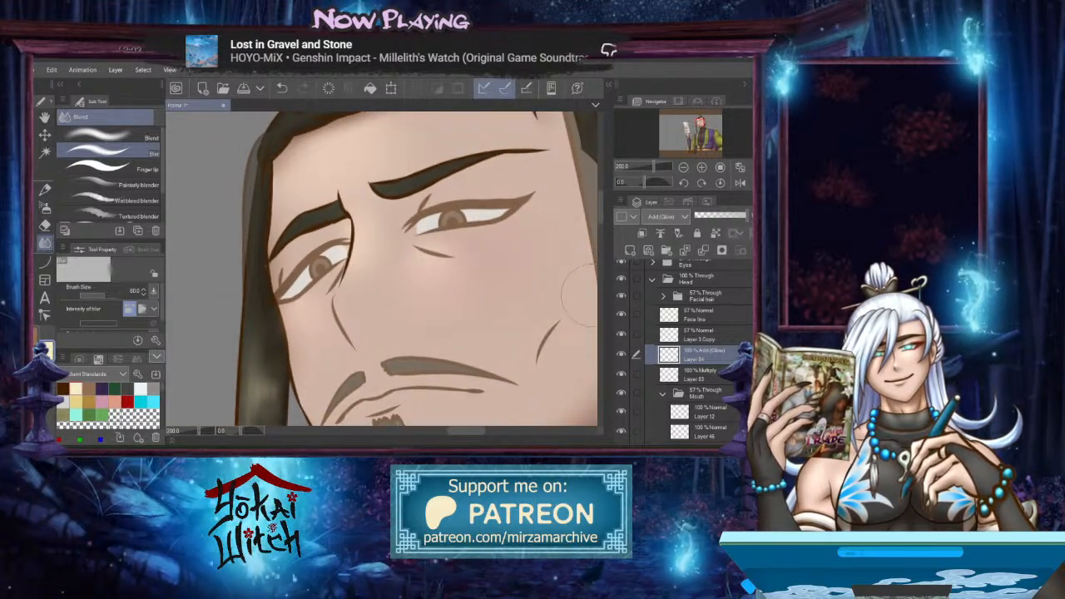
Raise the opacity of the Mouth folder to 100%
scroll(711, 389, down, 3)
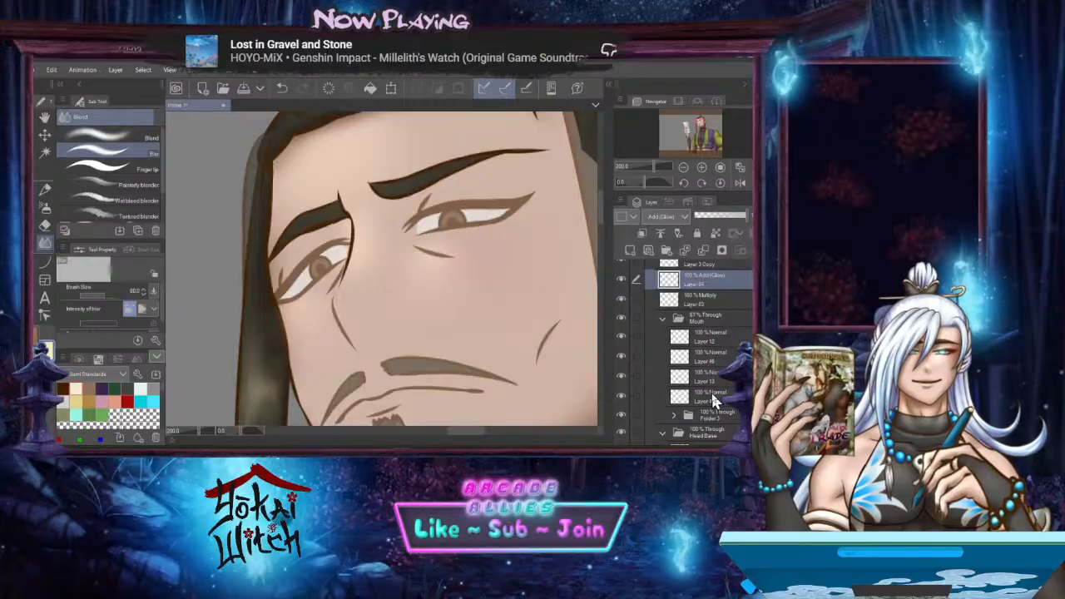
click(712, 395)
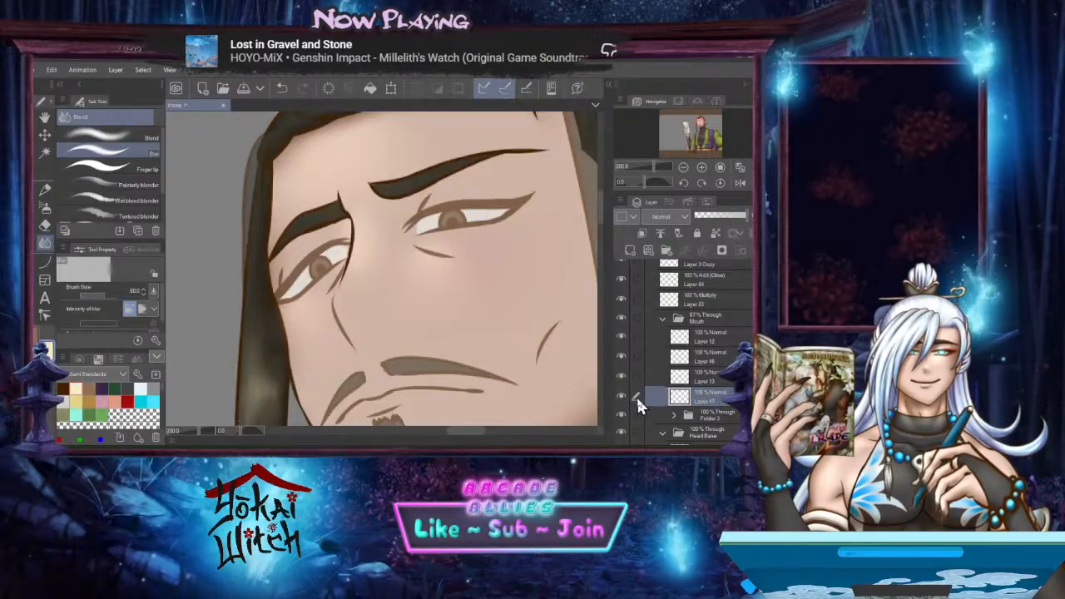
click(691, 325)
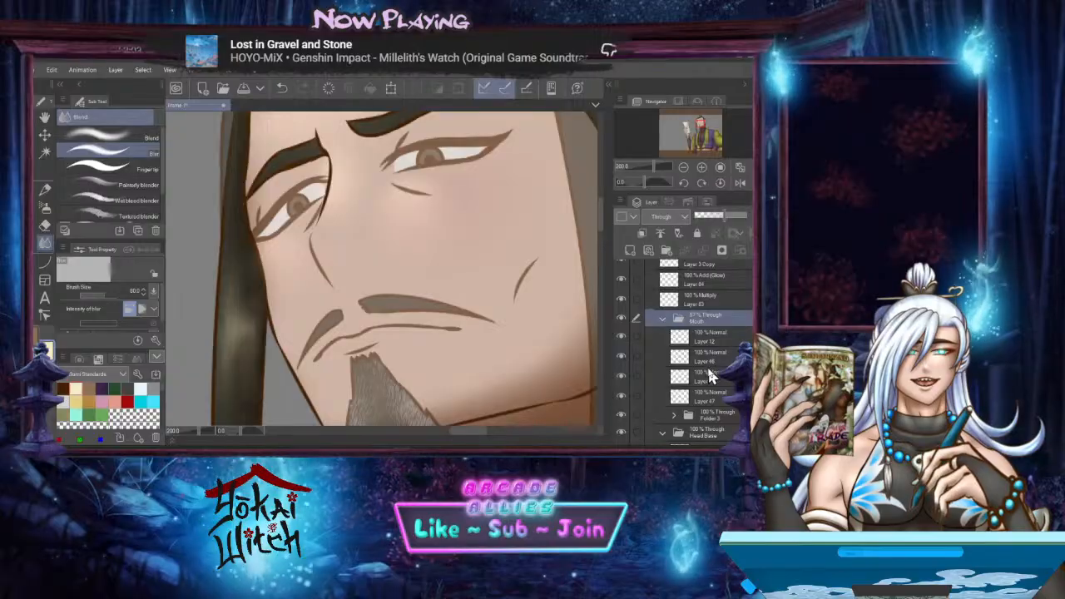
scroll(710, 377, down, 1)
drag(723, 216, 749, 216)
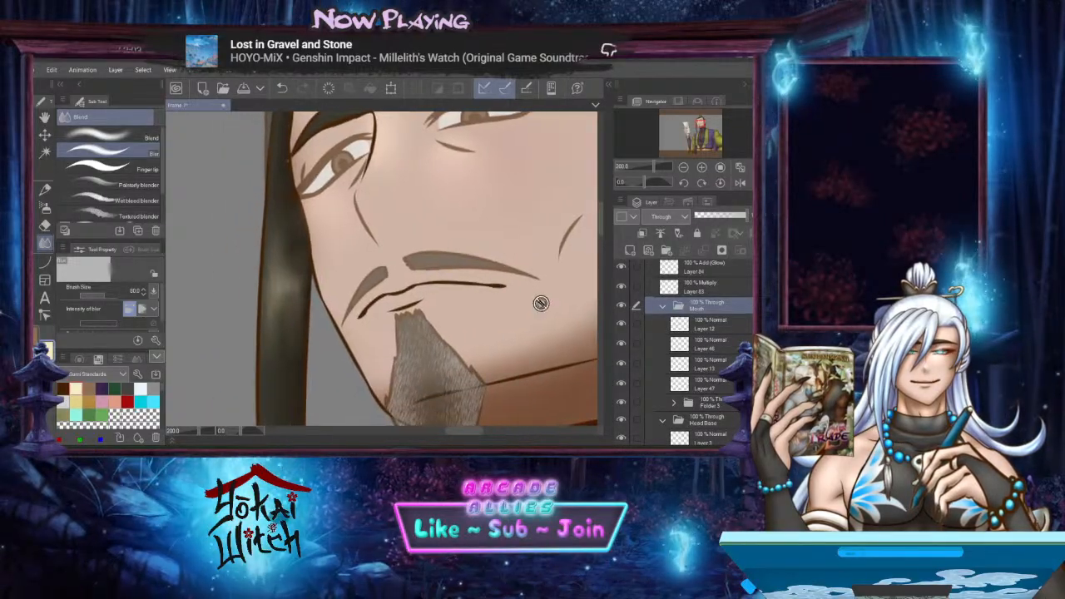
Examine the contents and outline of Folder 3 inside the Mouth folder to identify the mouth artwork it holds
click(700, 406)
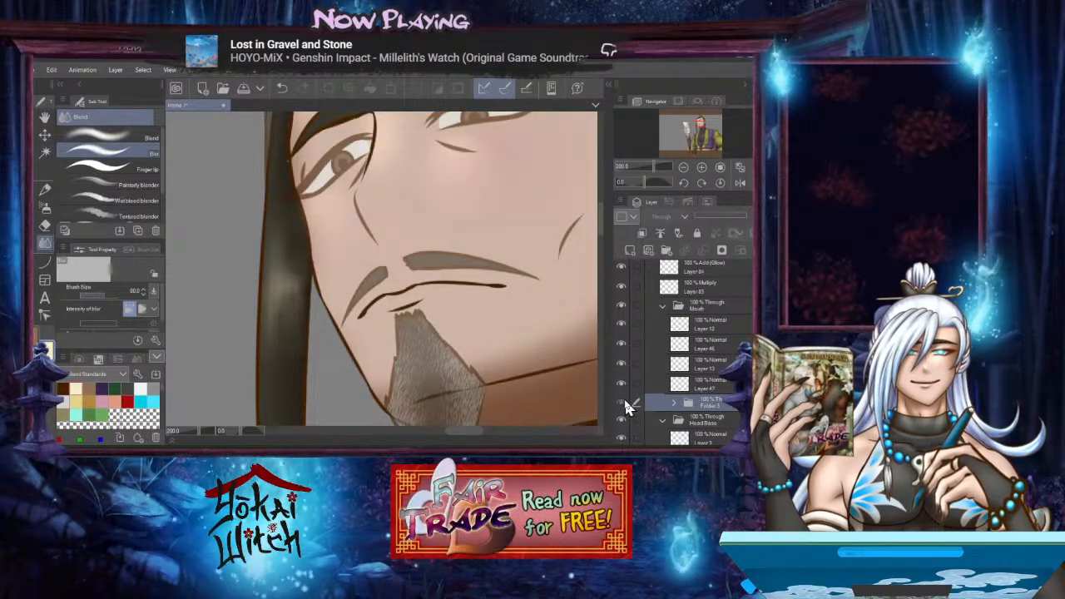
click(674, 402)
scroll(735, 408, down, 3)
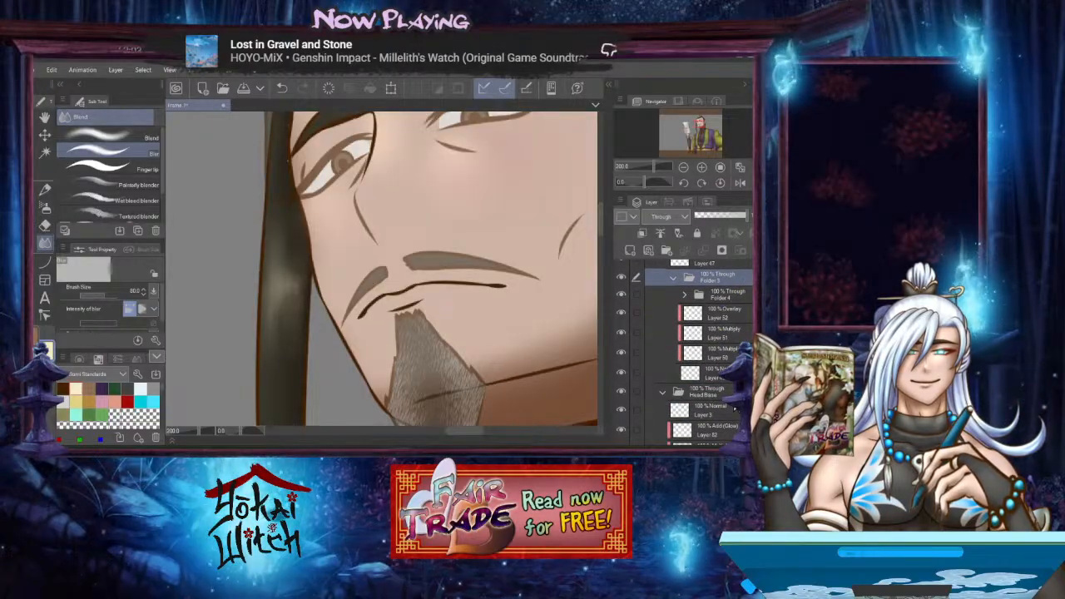
scroll(733, 408, up, 2)
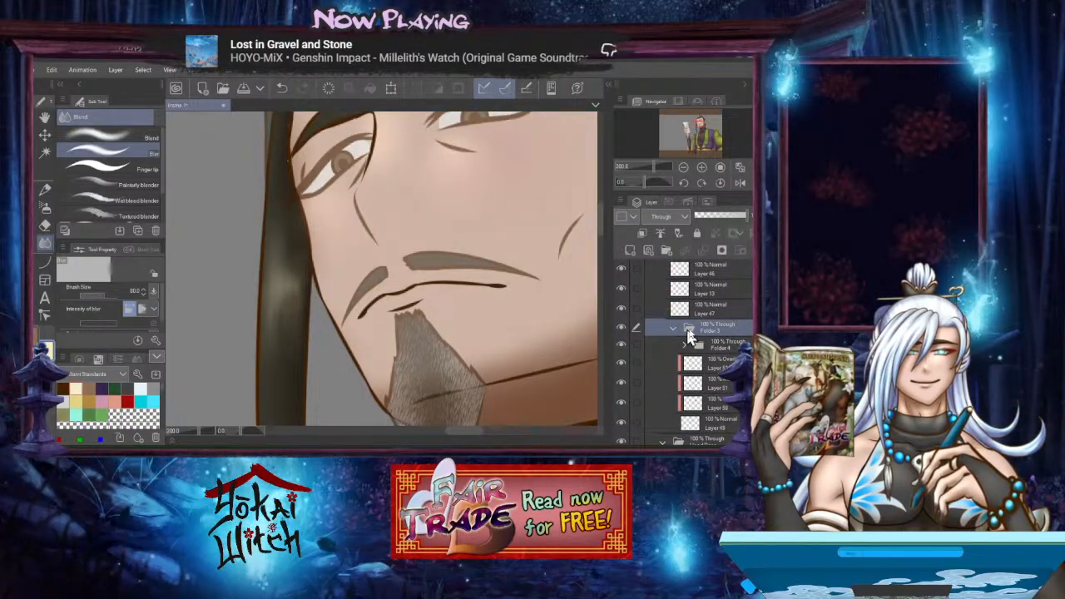
ctrl+click(689, 332)
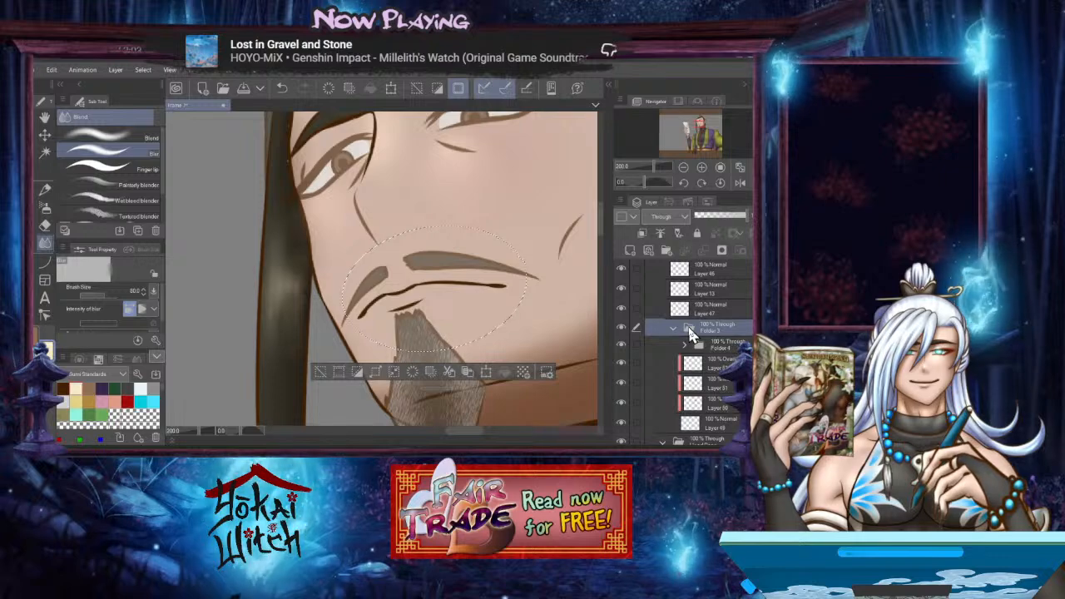
key(ctrl+d)
scroll(676, 344, up, 1)
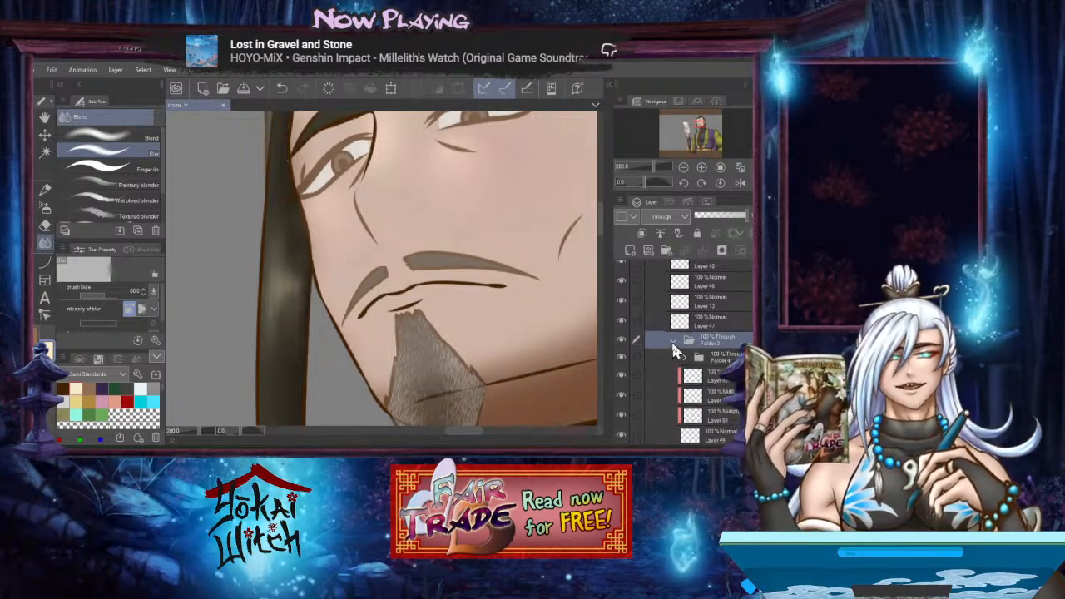
click(673, 343)
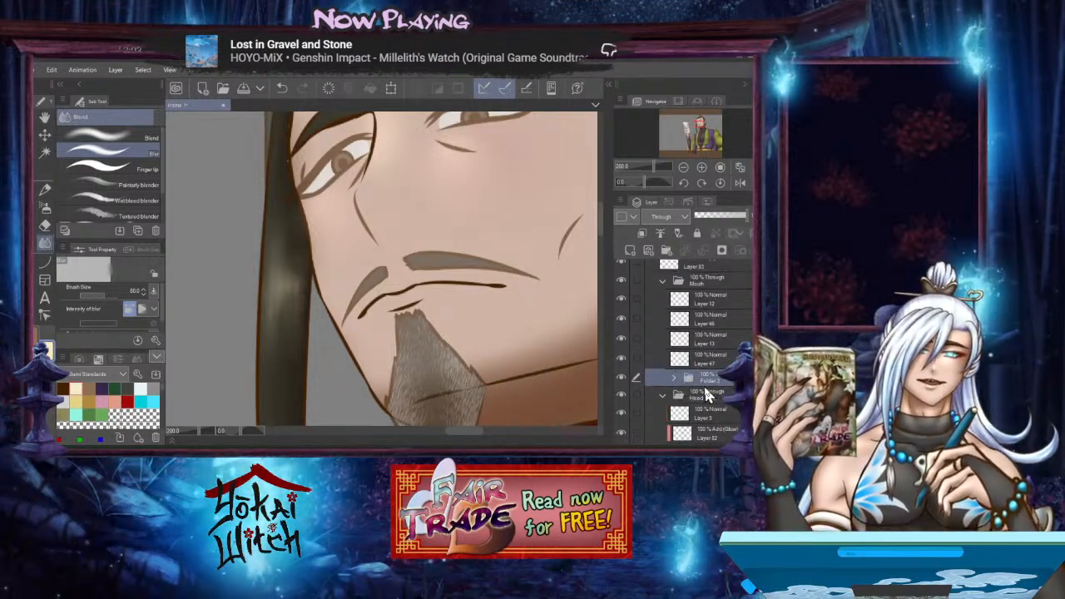
scroll(699, 376, up, 1)
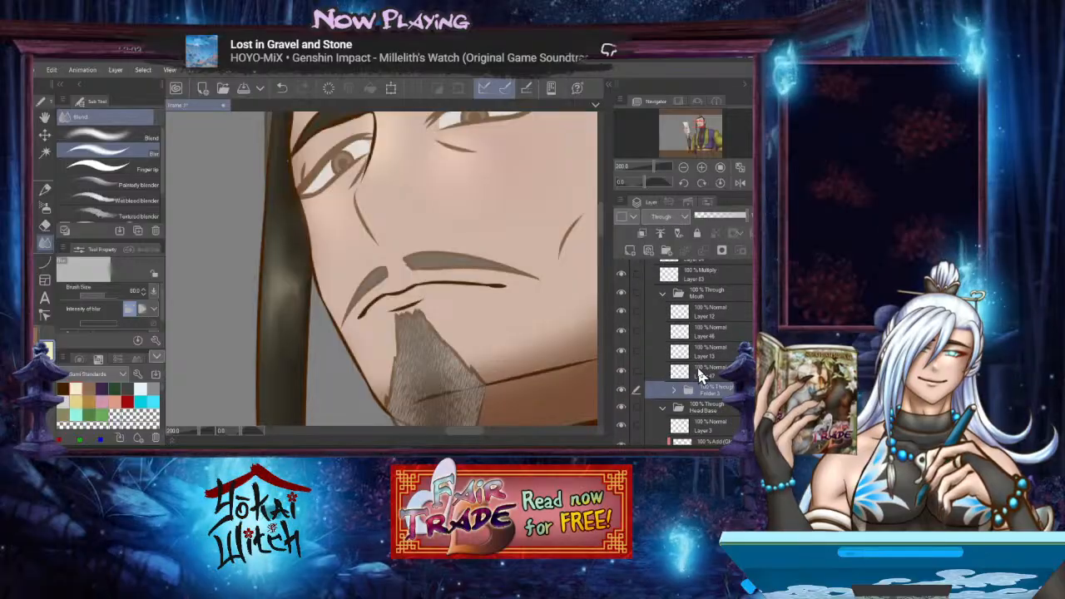
scroll(699, 376, down, 2)
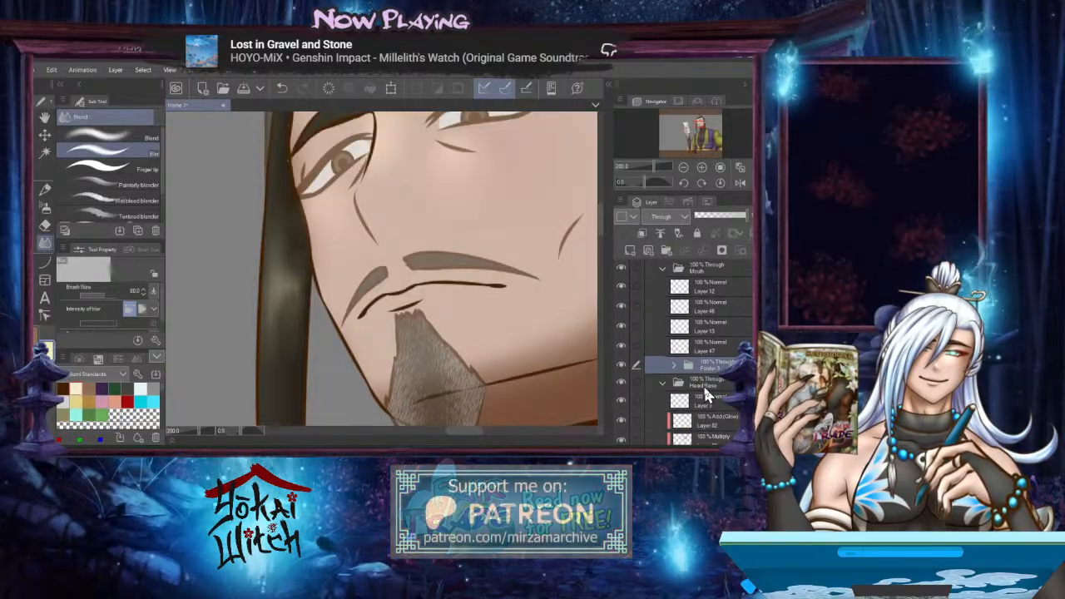
scroll(704, 386, up, 3)
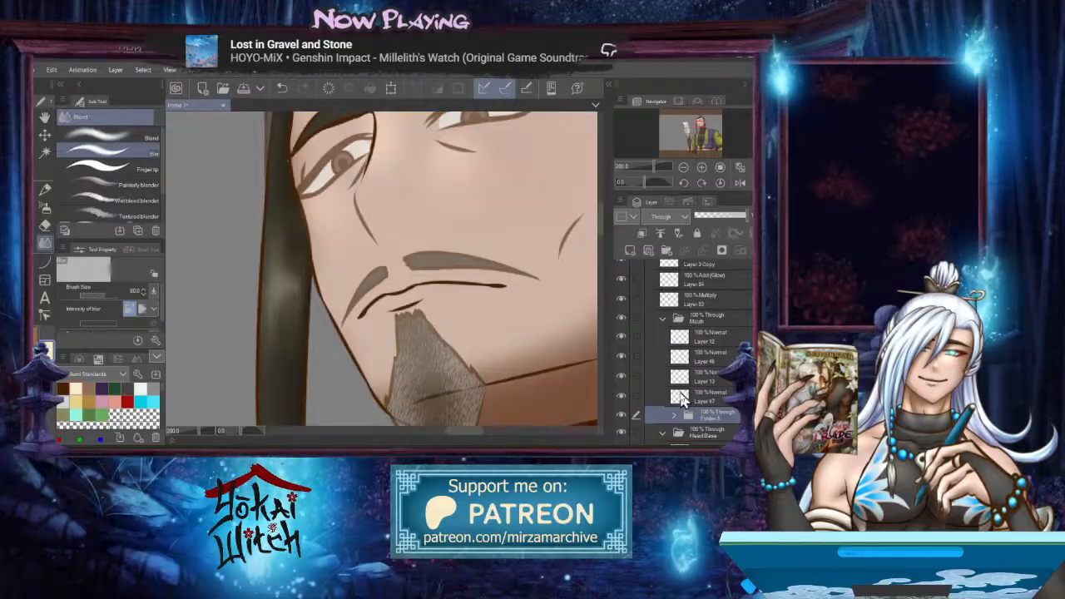
Hide and show the Mouth folder and its individual layers to check what each contributes to the closed mouth
click(622, 319)
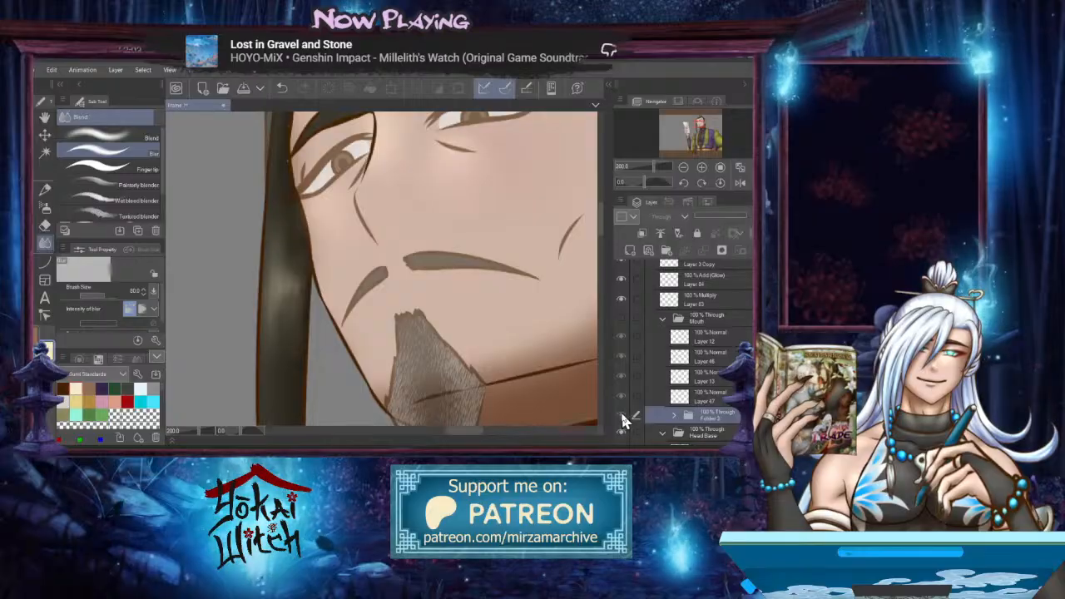
click(622, 317)
scroll(703, 386, down, 2)
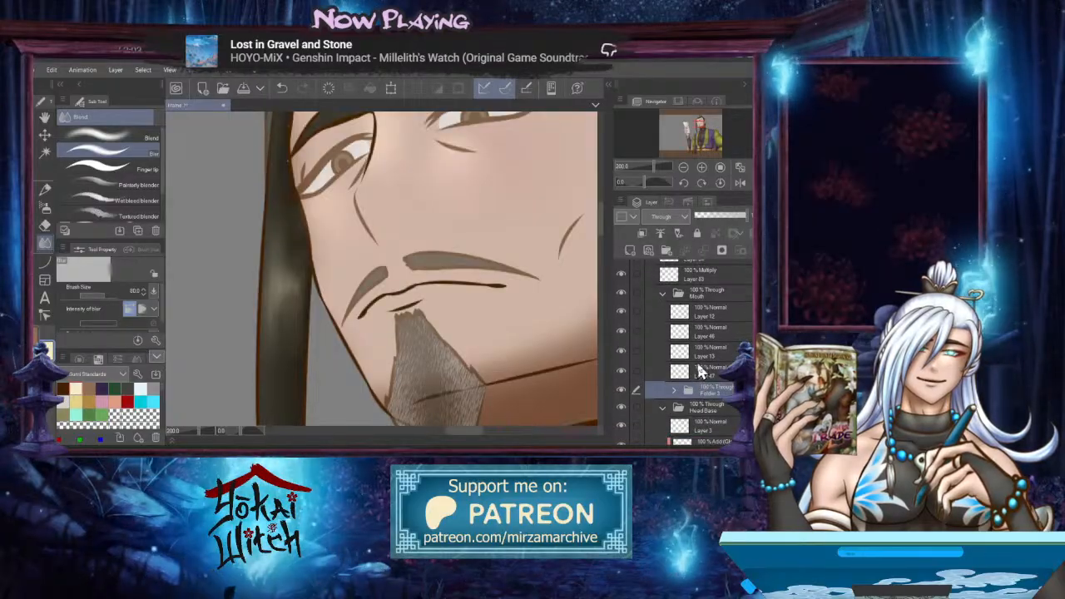
drag(621, 370, 620, 333)
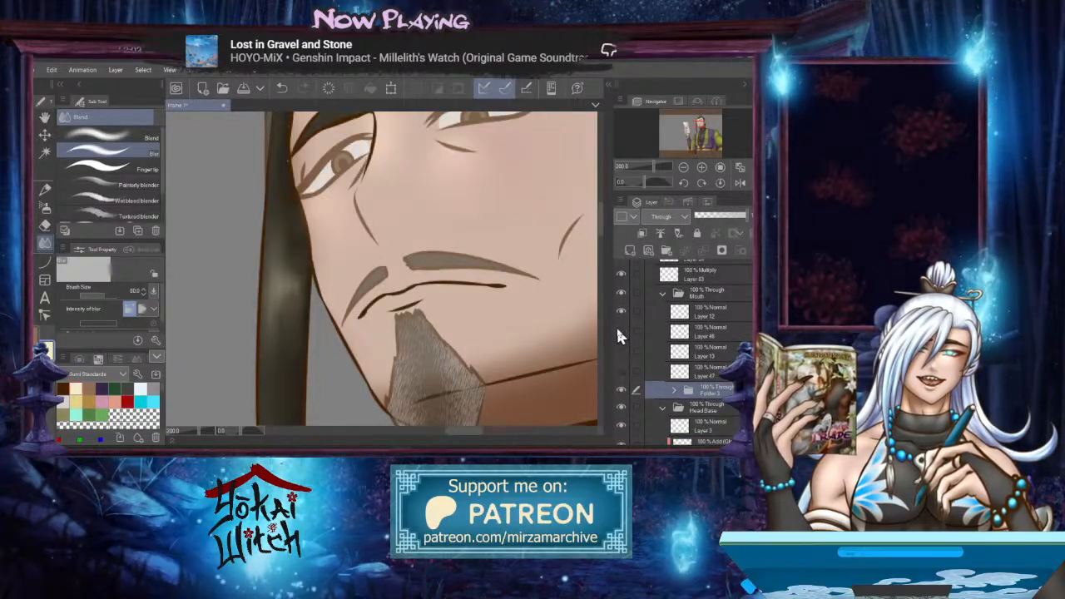
click(620, 311)
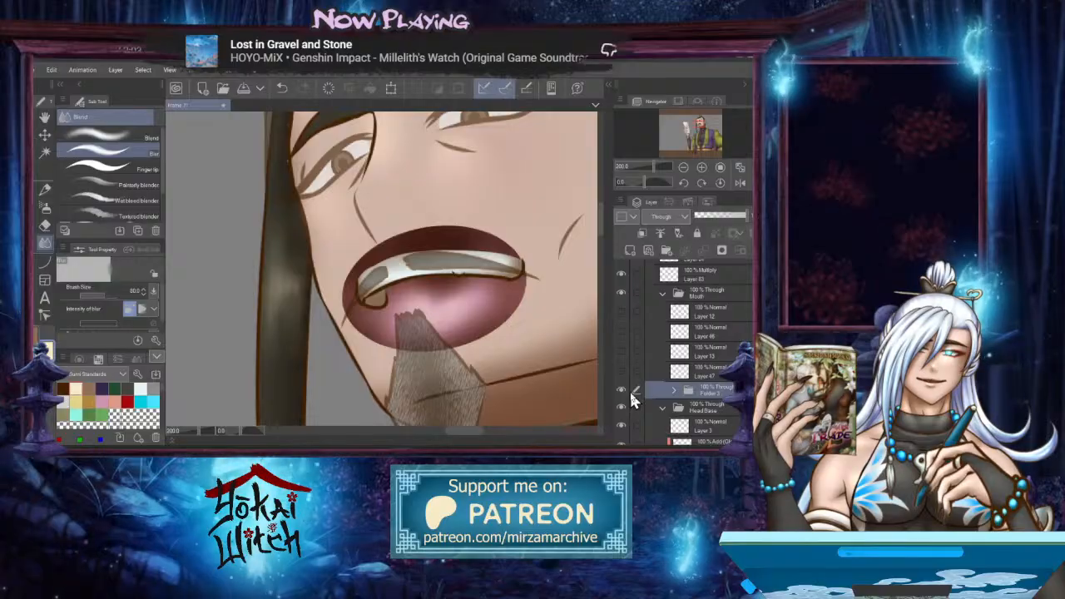
drag(625, 369, 621, 314)
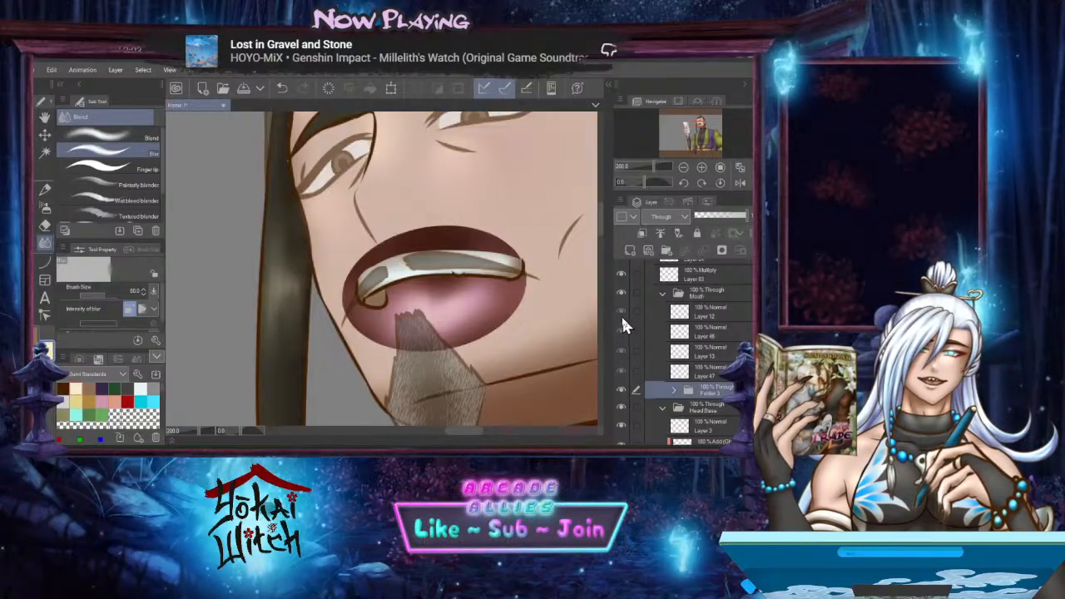
click(703, 369)
click(622, 370)
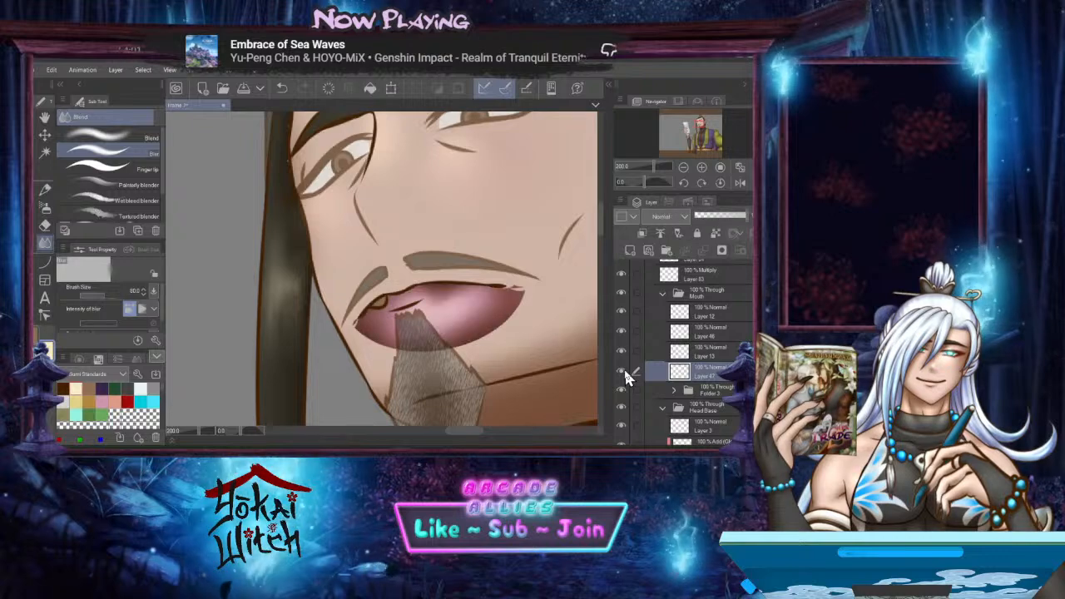
click(622, 370)
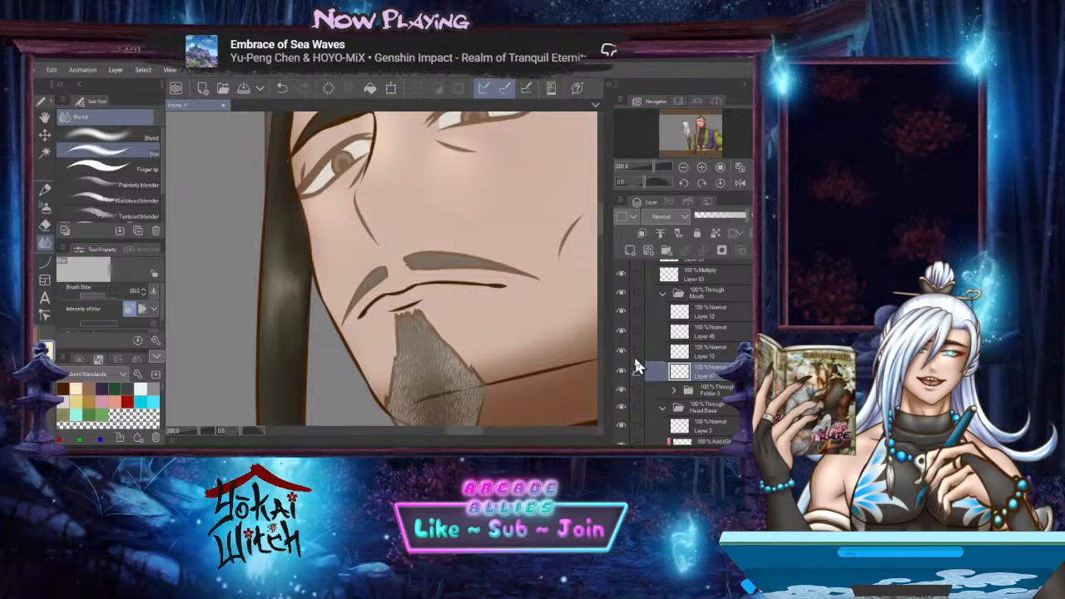
Add a new layer clipped to Layer 47 and set its blending mode to Multiply
click(631, 251)
click(661, 216)
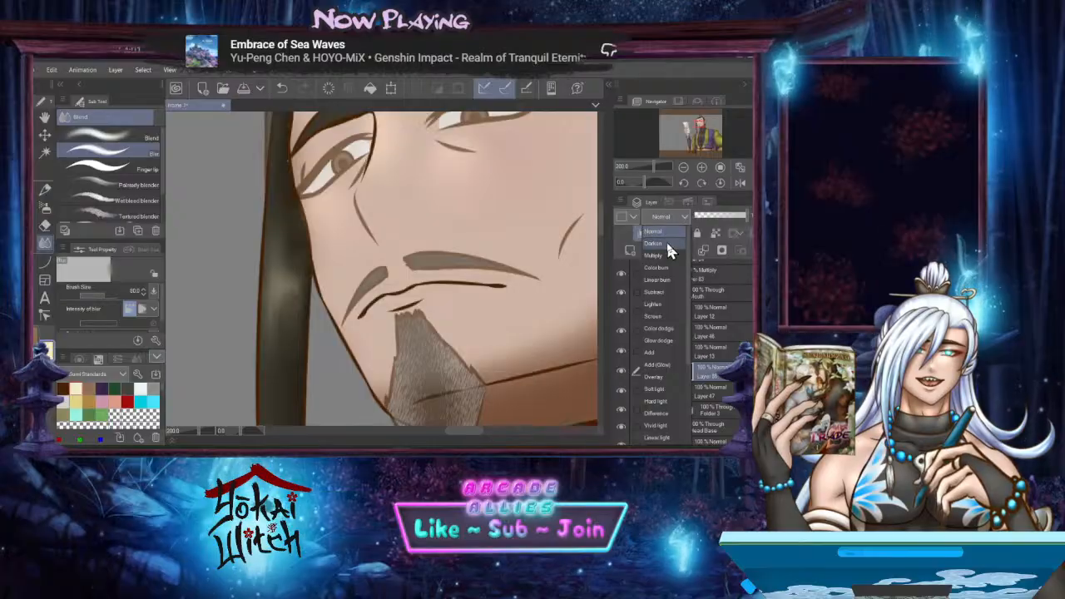
click(666, 239)
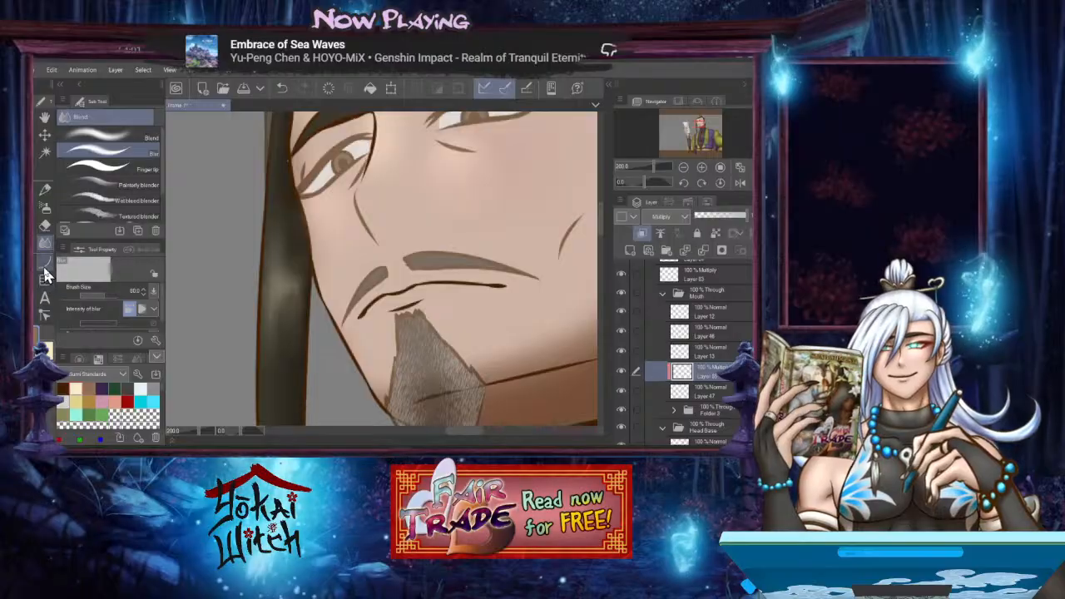
Draw soft curved shadow strokes above and below the short lower-lip line with the Curve tool at size 17
click(45, 266)
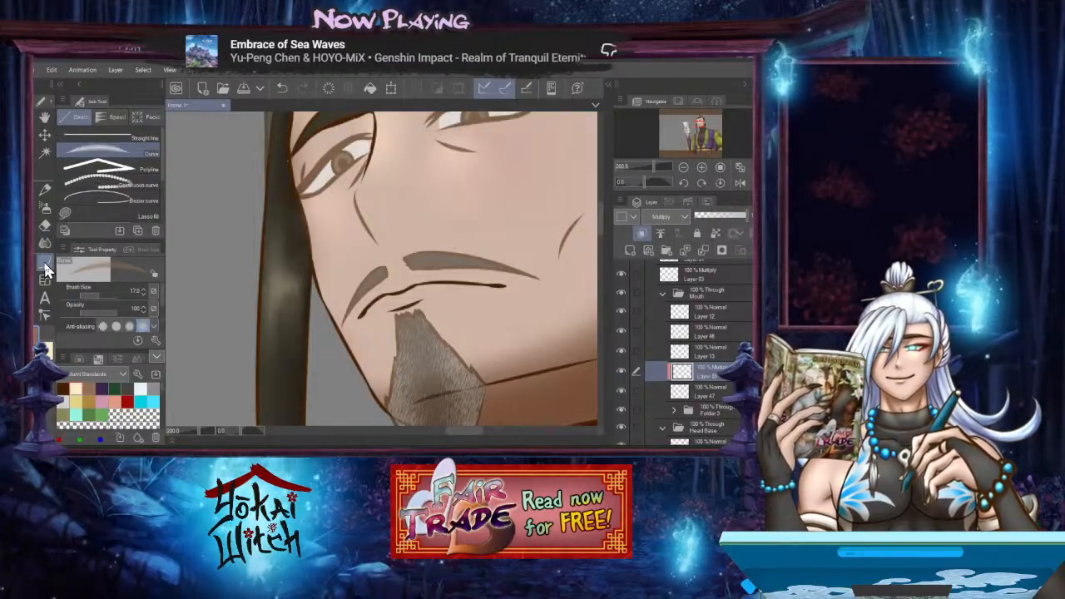
scroll(385, 314, up, 5)
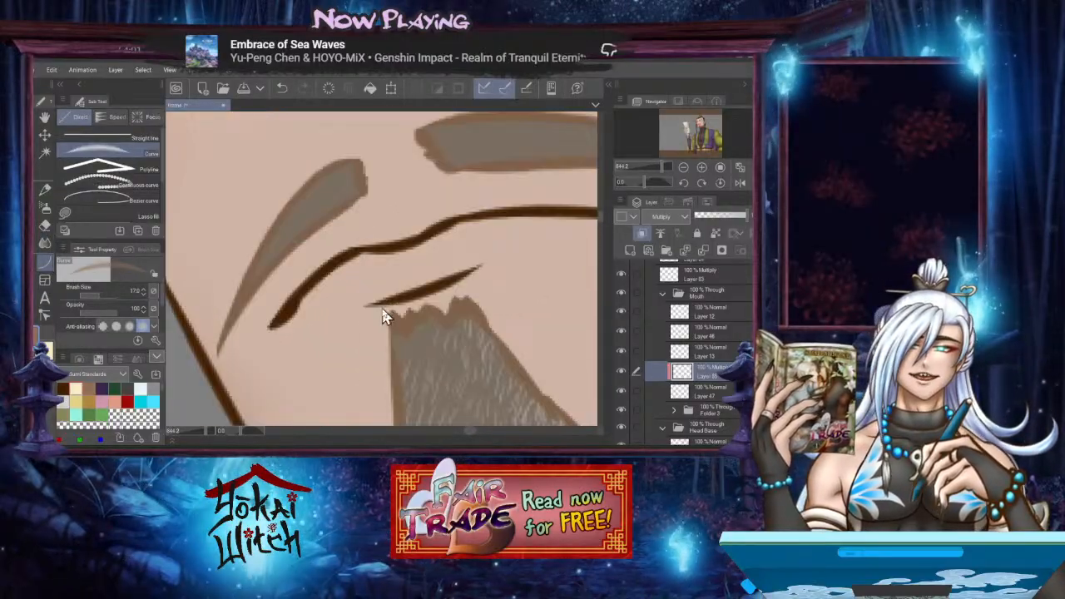
drag(371, 306, 481, 269)
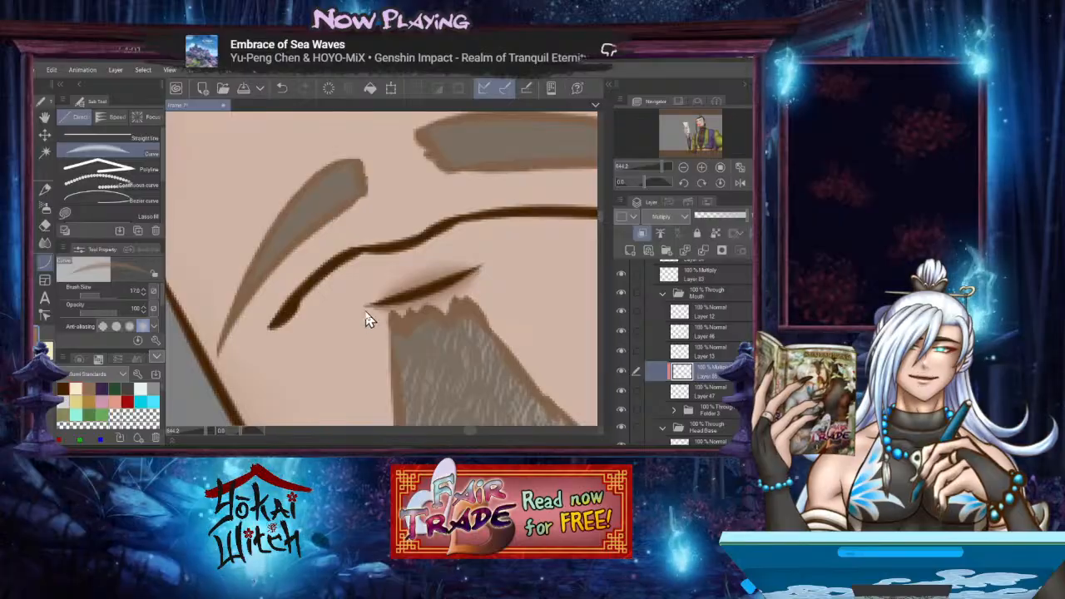
drag(361, 312, 486, 267)
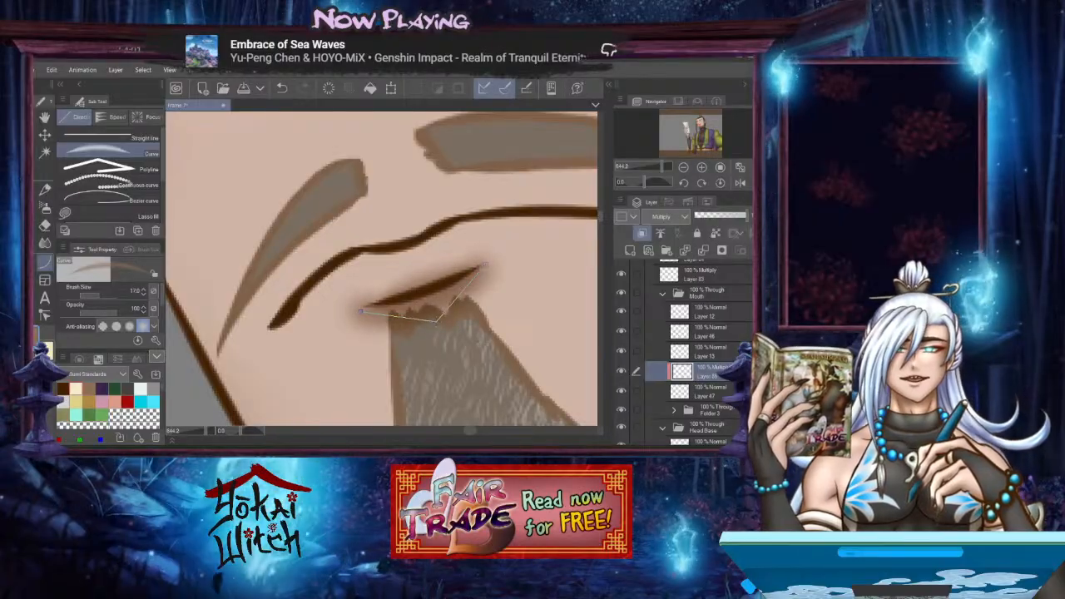
click(434, 320)
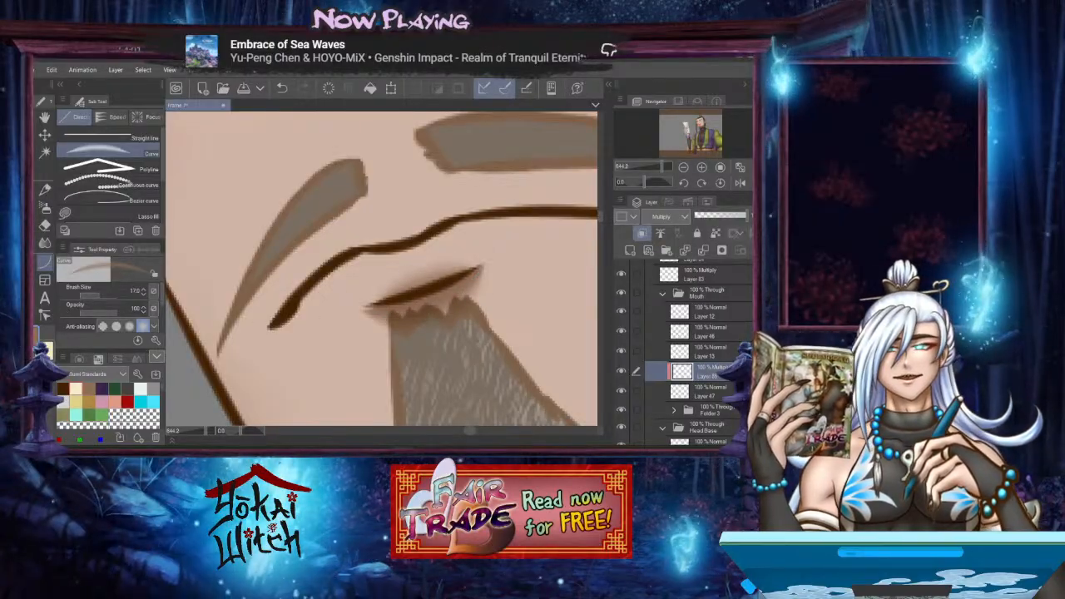
Blend the shadow around the lower-lip line softly into the skin with the Blur brush at size 25
click(45, 248)
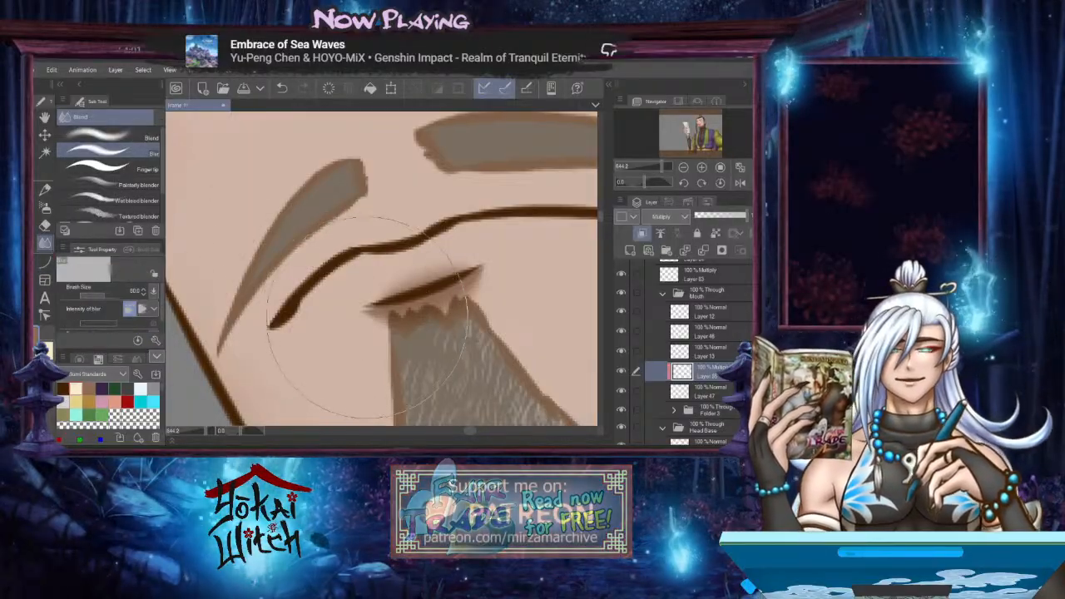
key(bracketleft)
key(bracketleft)
key(bracketleft)
key(bracketleft)
key(bracketleft)
key(bracketleft)
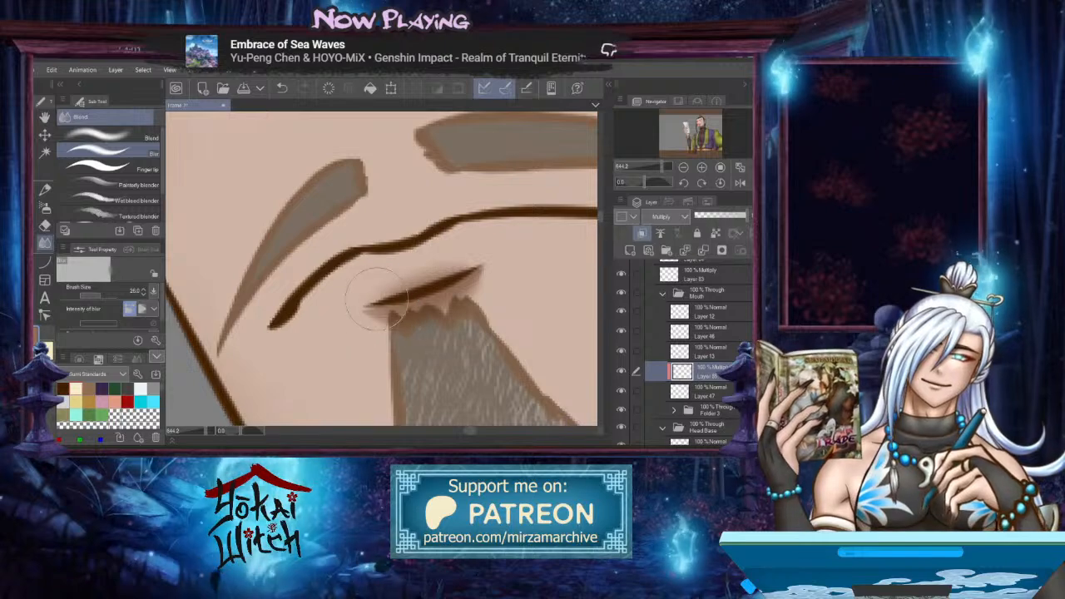
mouse_move(377, 298)
mouse_down()
mouse_move(505, 261)
mouse_move(316, 316)
mouse_up()
scroll(416, 283, down, 2)
drag(416, 282, 315, 318)
mouse_move(394, 285)
mouse_down()
mouse_move(361, 295)
mouse_move(452, 274)
mouse_up()
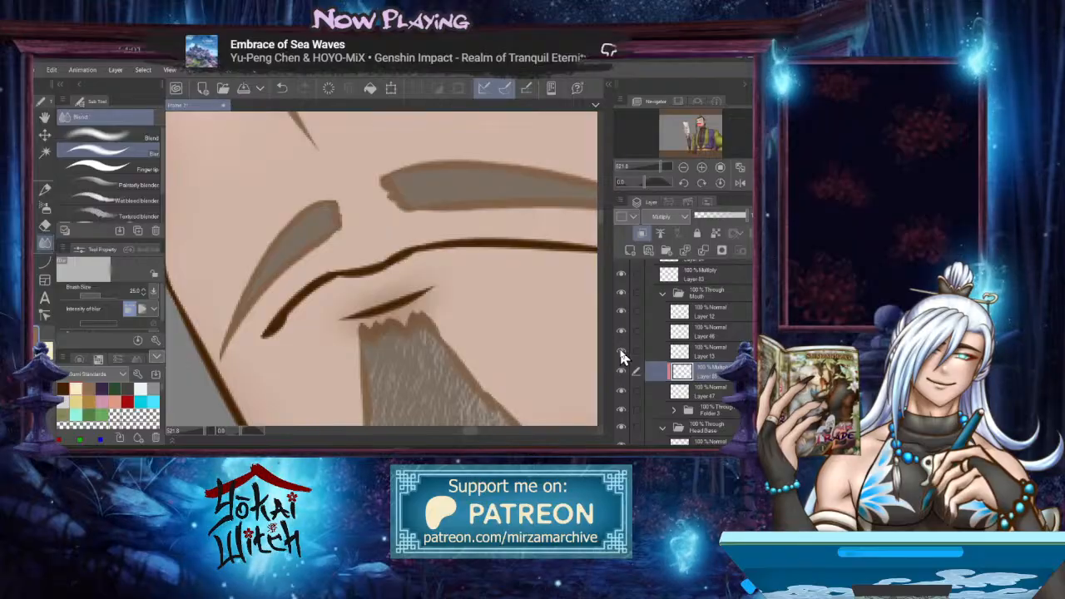
Add another clipped layer directly below the lip shadow layer and set its blending mode to Multiply
click(630, 249)
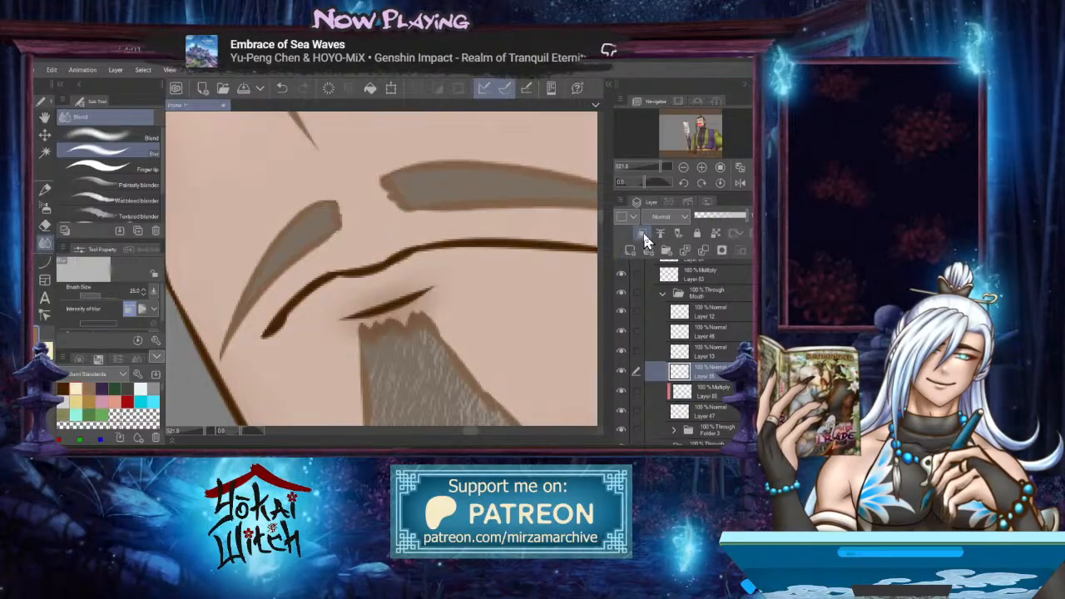
click(642, 235)
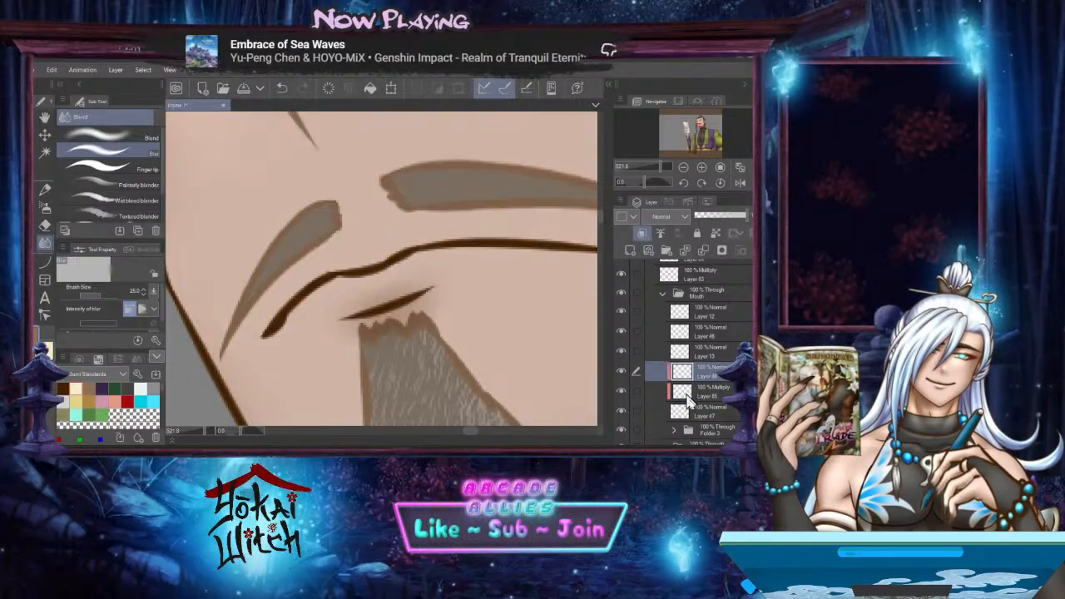
drag(701, 377, 702, 401)
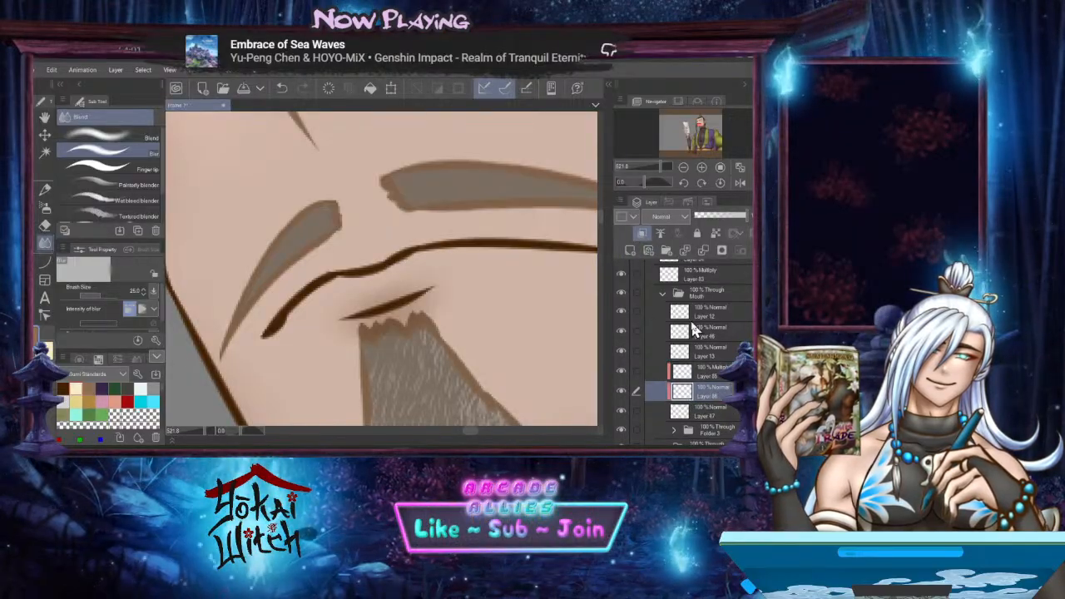
click(683, 216)
click(665, 256)
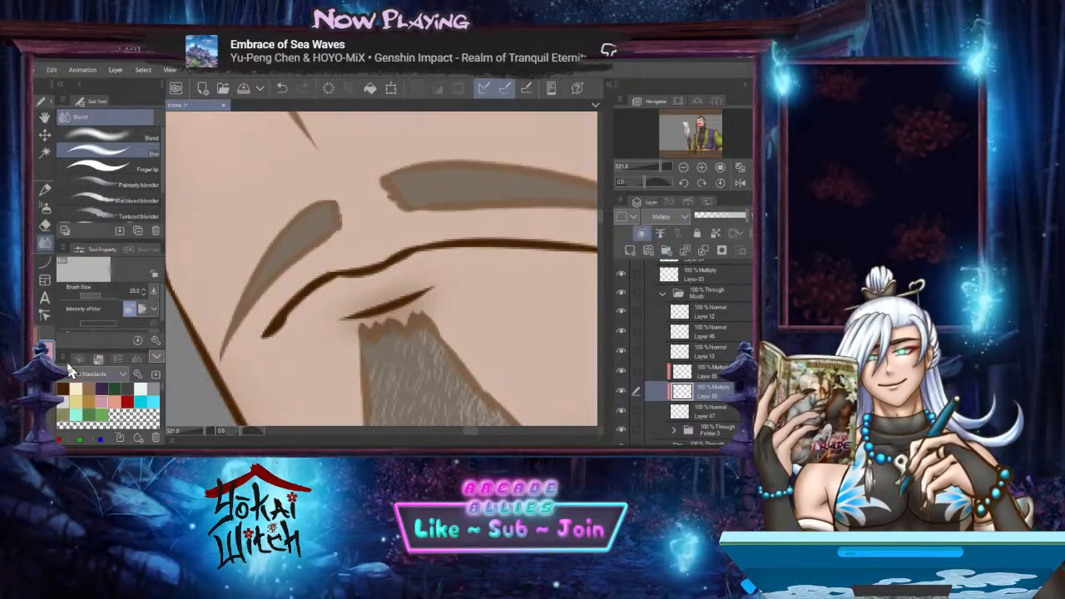
Airbrush a soft pink tint over the lower lip at size 70 and blend it with the Blur brush
click(46, 208)
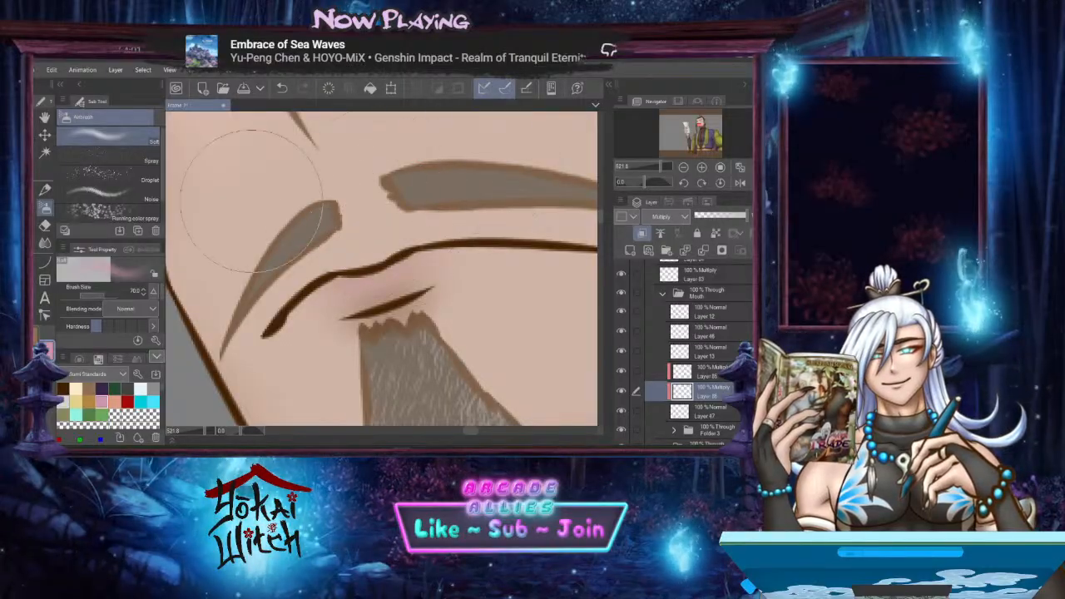
click(45, 242)
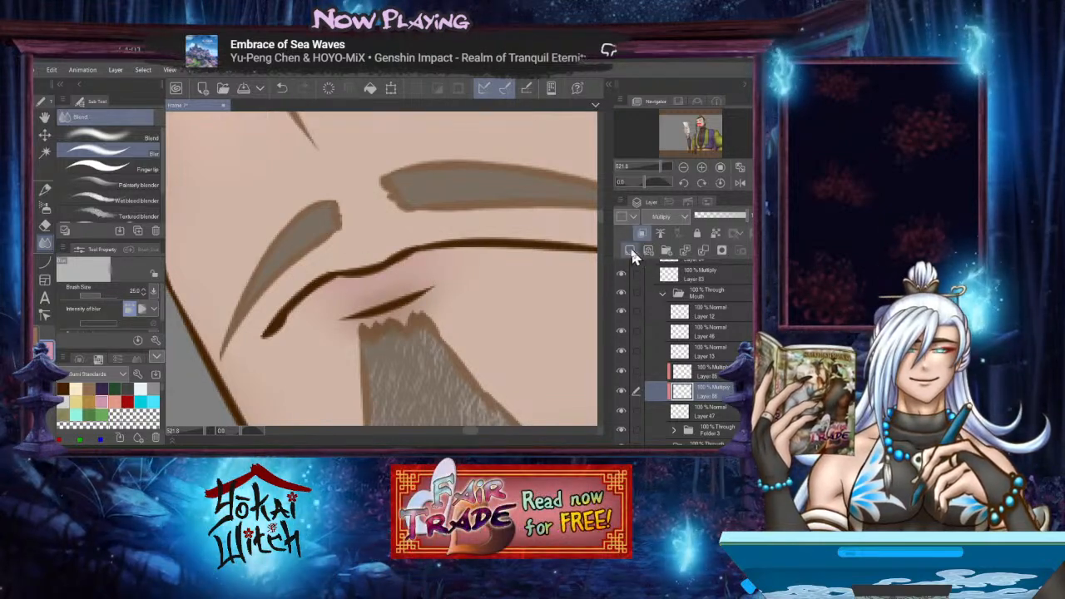
Add a new clipped layer between the two Multiply lip layers and set its blending mode to Add (Glow)
click(687, 374)
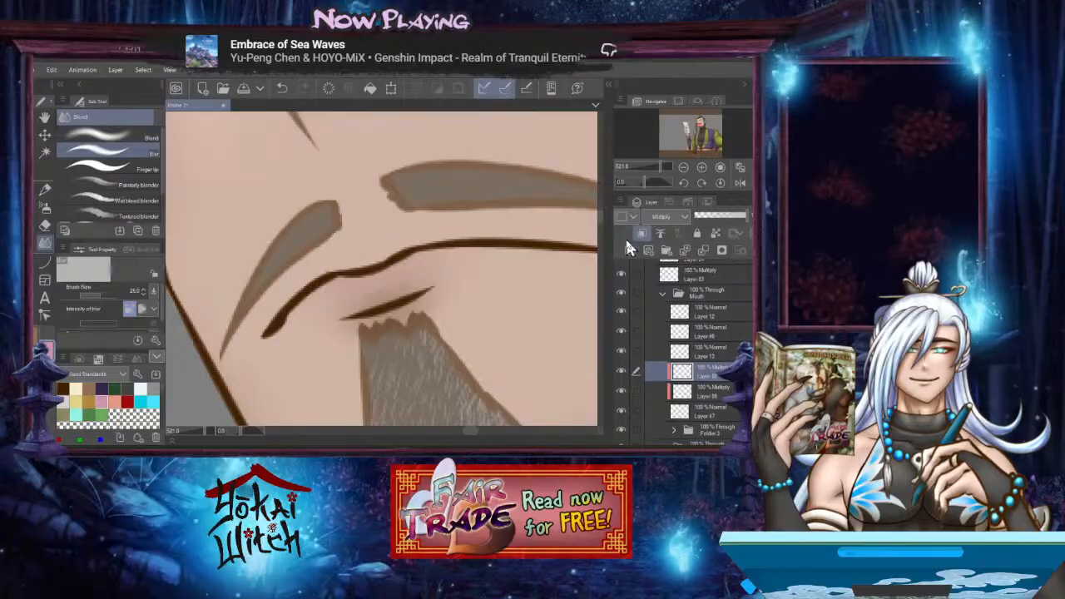
click(635, 250)
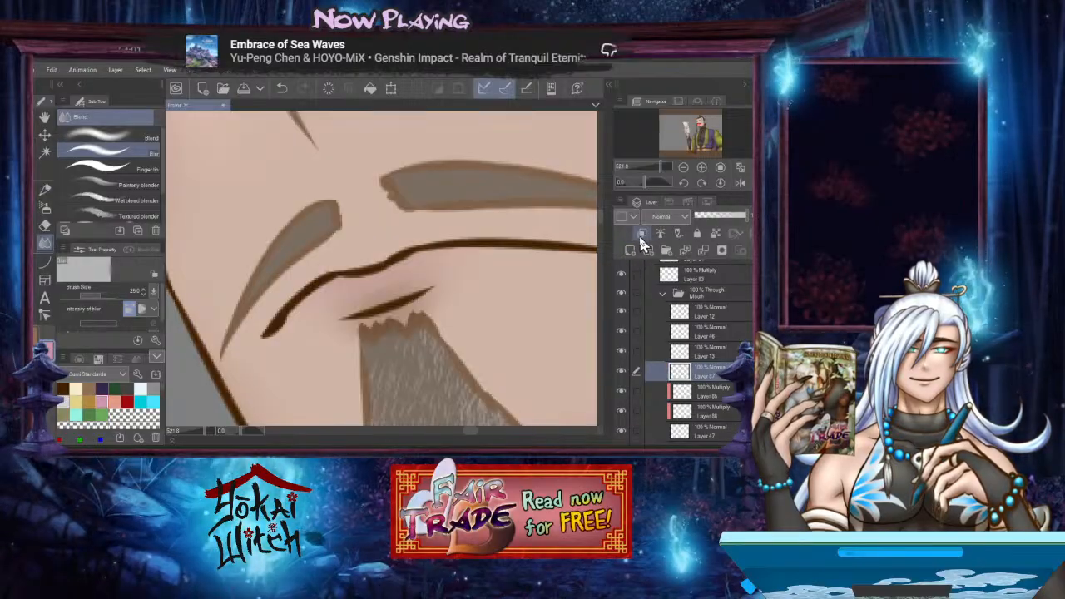
drag(703, 376, 714, 397)
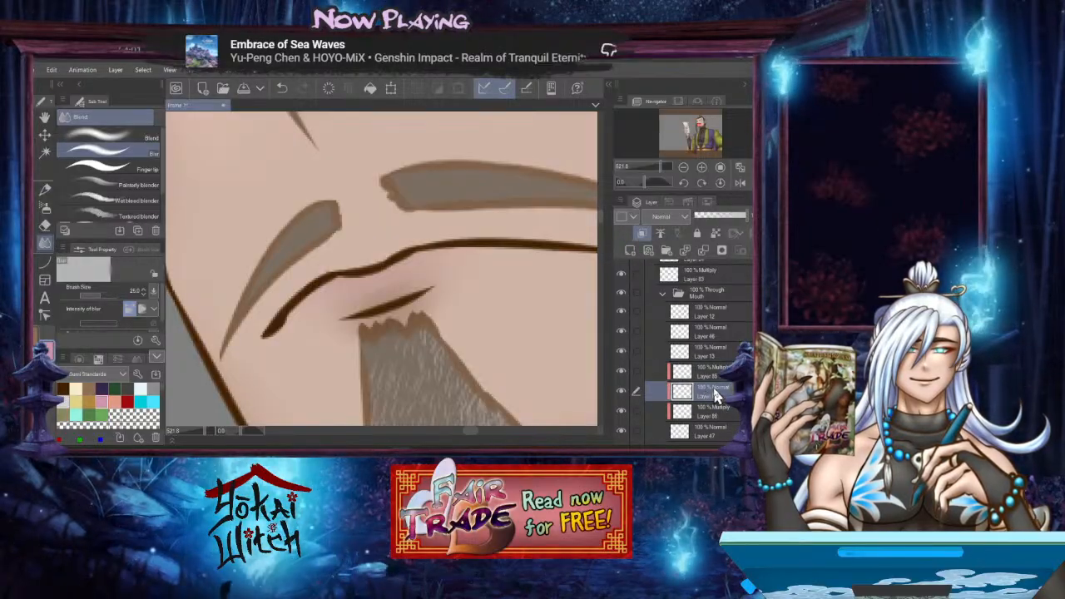
click(677, 226)
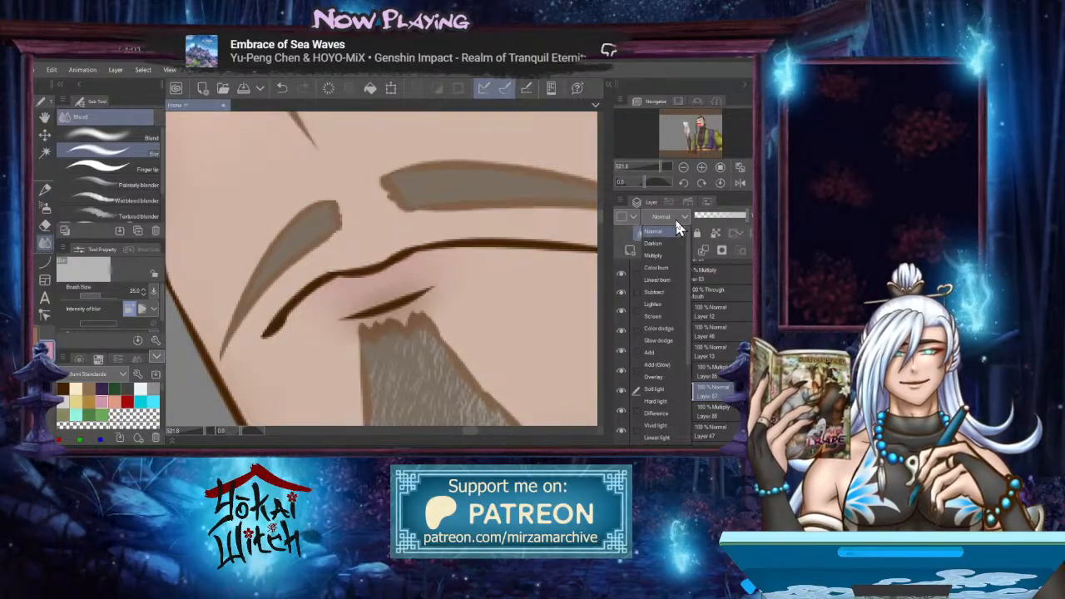
click(675, 221)
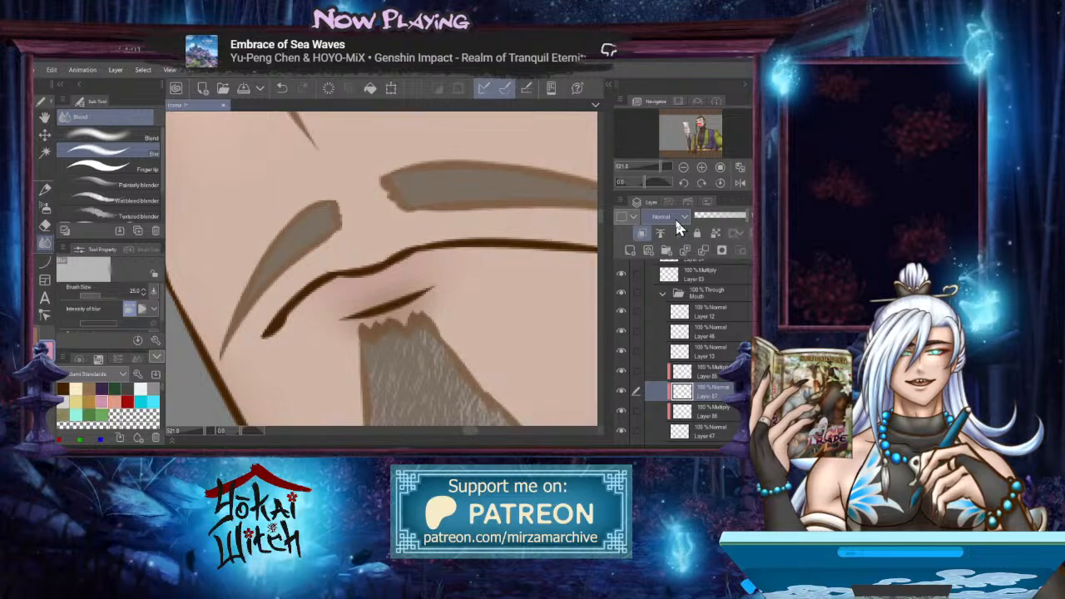
click(676, 220)
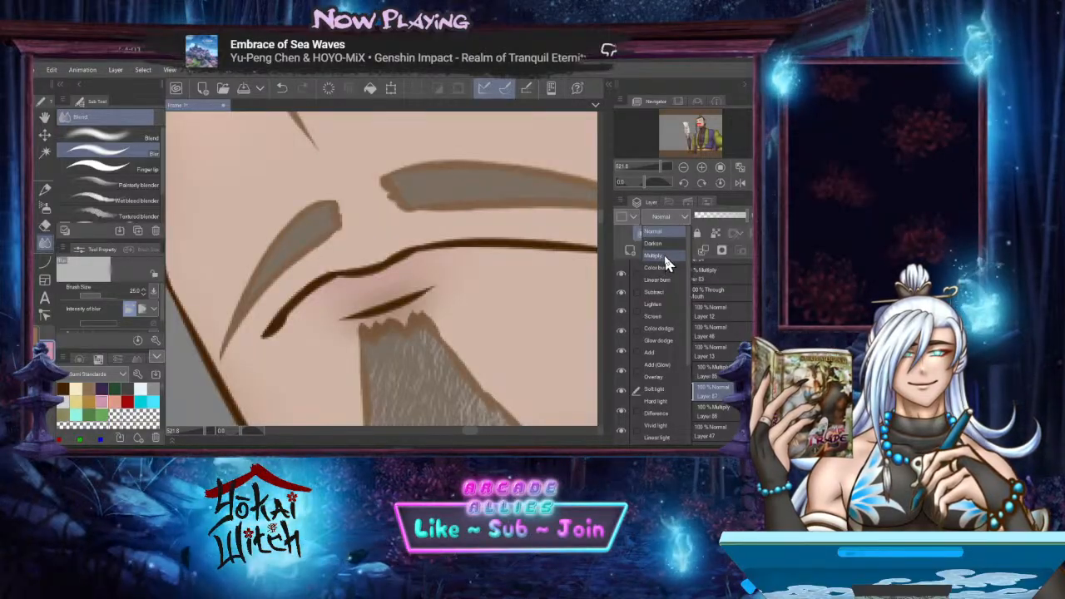
click(660, 366)
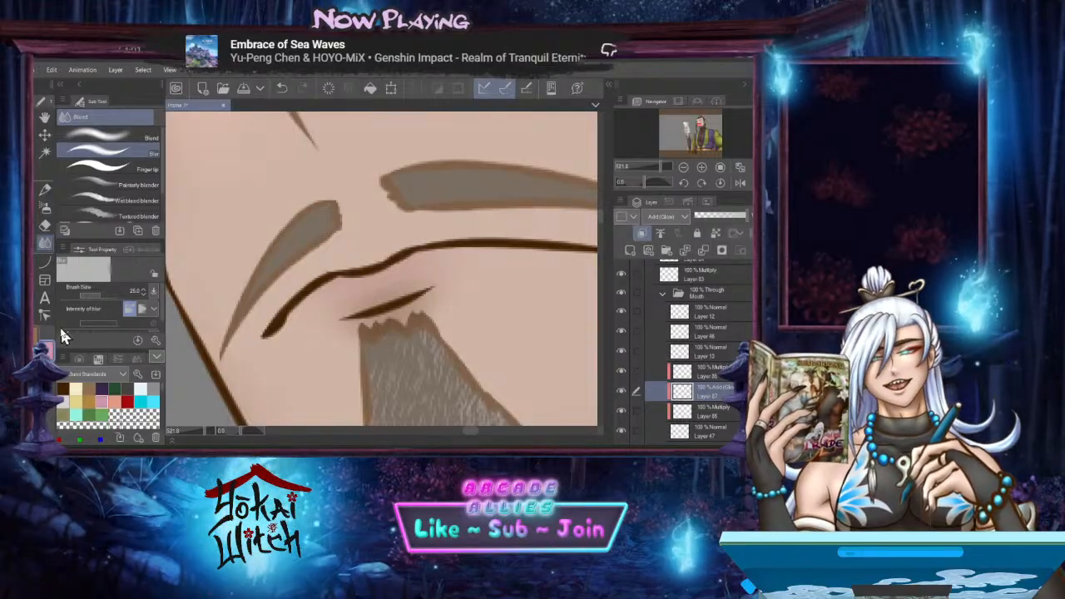
Airbrush a soft pale highlight on the lower lip just under the mouth line at size 25 and blur it
click(44, 207)
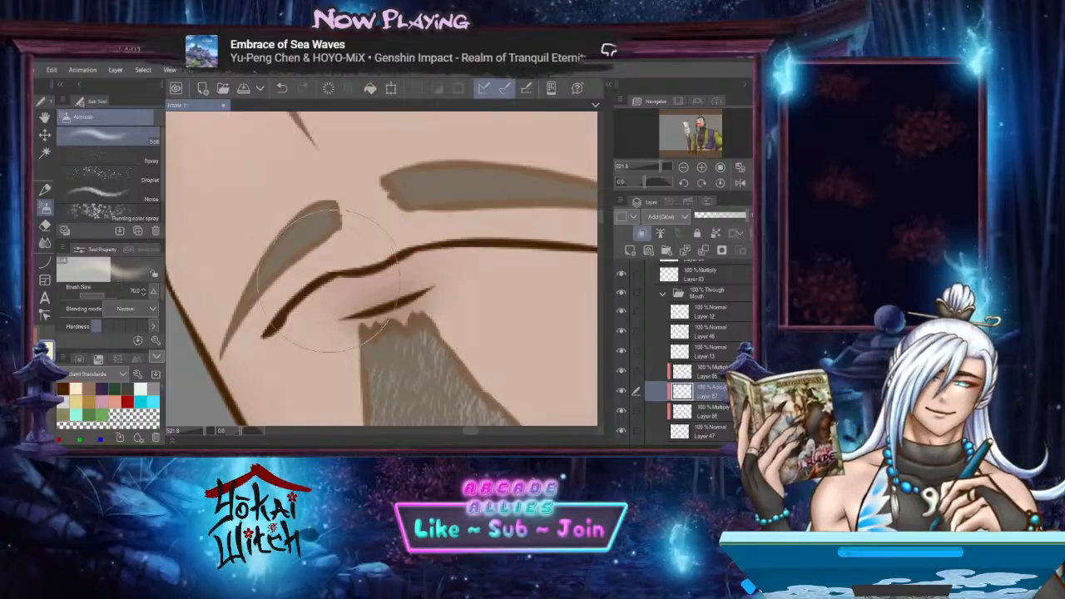
key(bracketleft)
key(bracketleft)
key(bracketleft)
key(bracketleft)
key(bracketleft)
drag(366, 252, 376, 249)
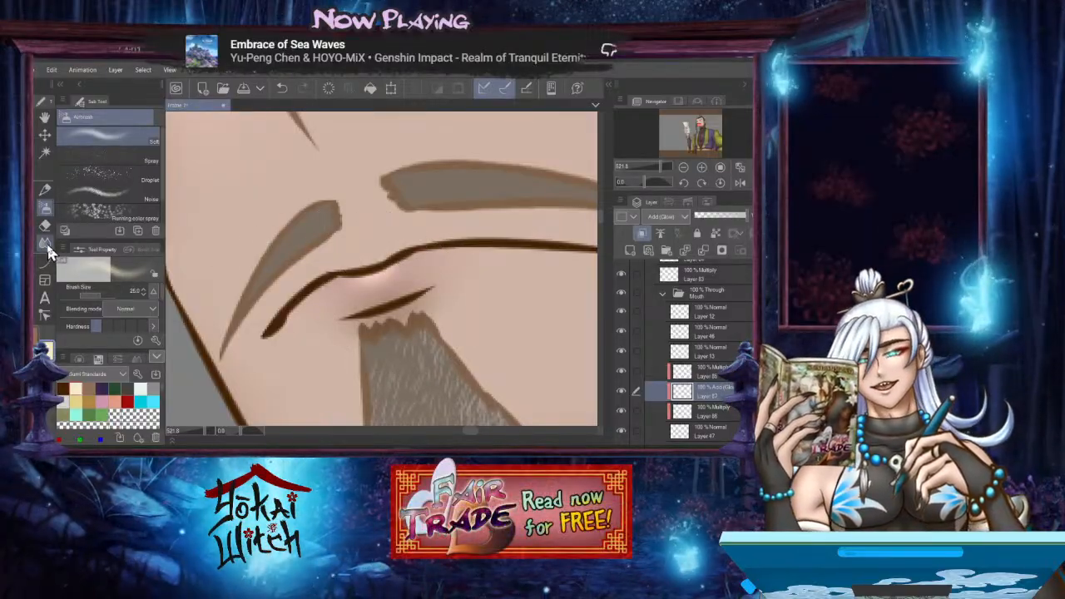
click(45, 243)
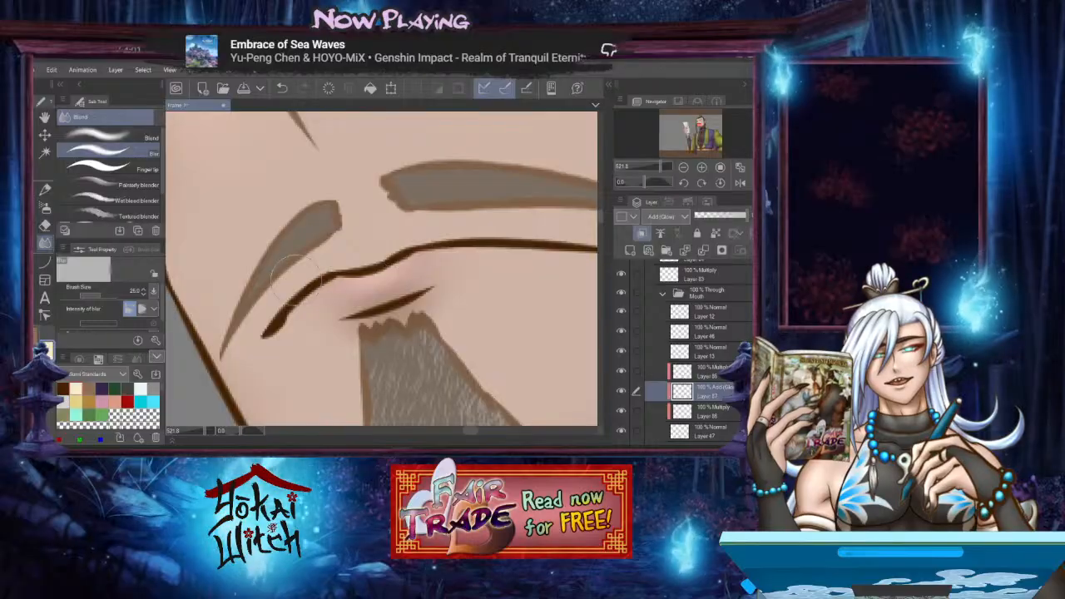
Draw small bright highlight strokes just below the dip of the mouth line with the Curve tool at size 4
click(46, 263)
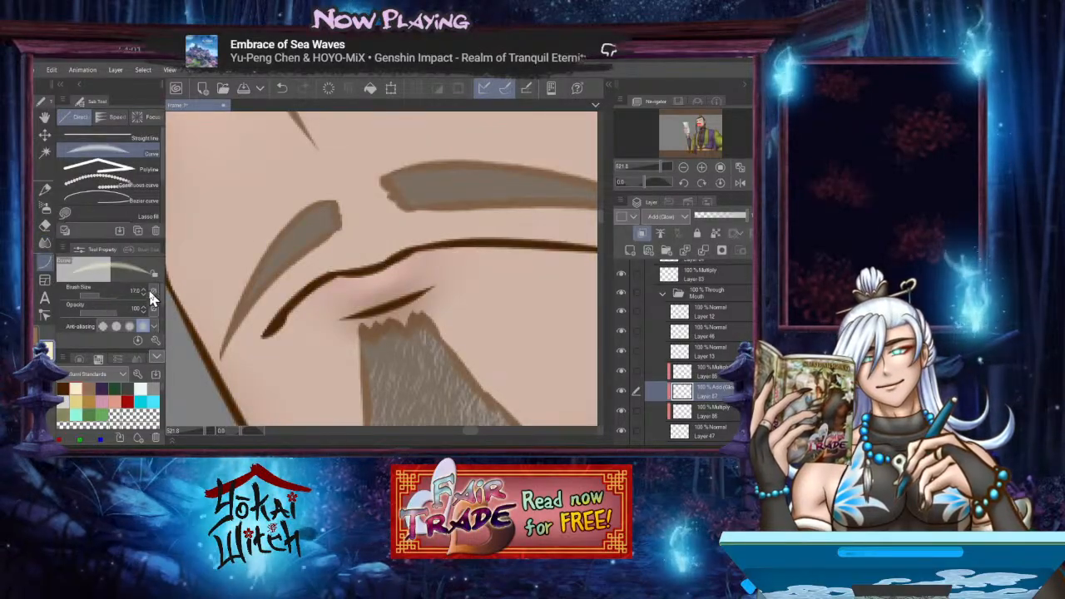
scroll(426, 282, up, 2)
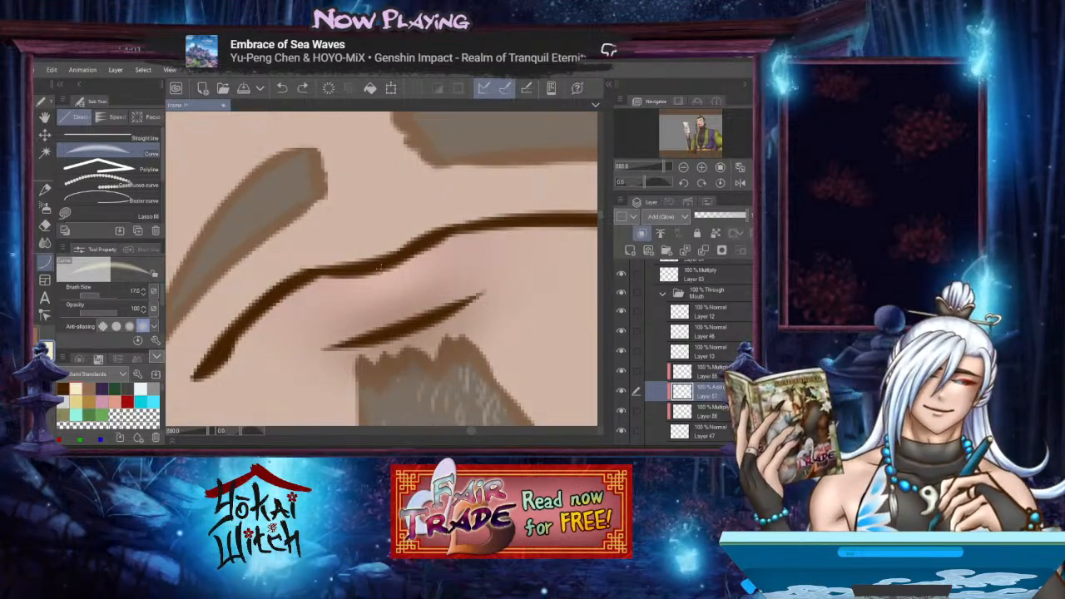
key([)
key([)
key([)
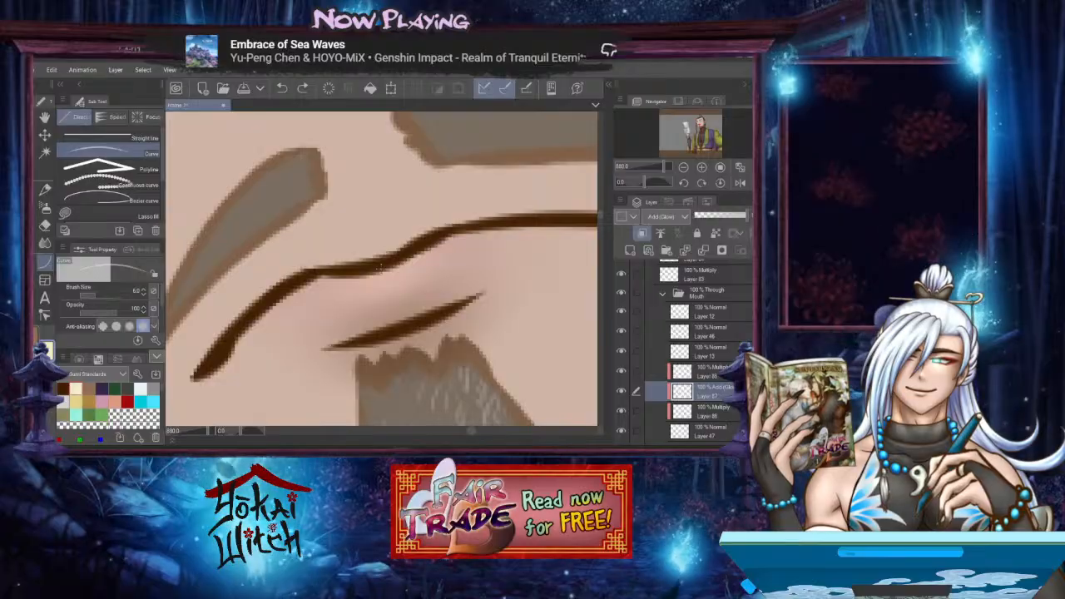
key([)
key([)
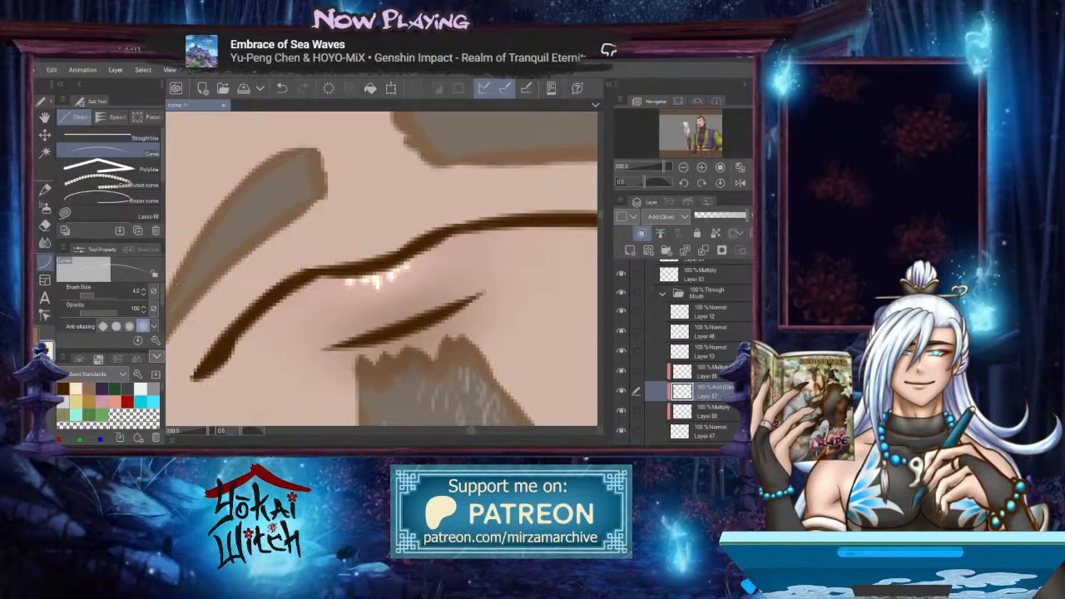
Try to reshape the small lip highlight strokes with the Liquify tool at size 20
click(45, 242)
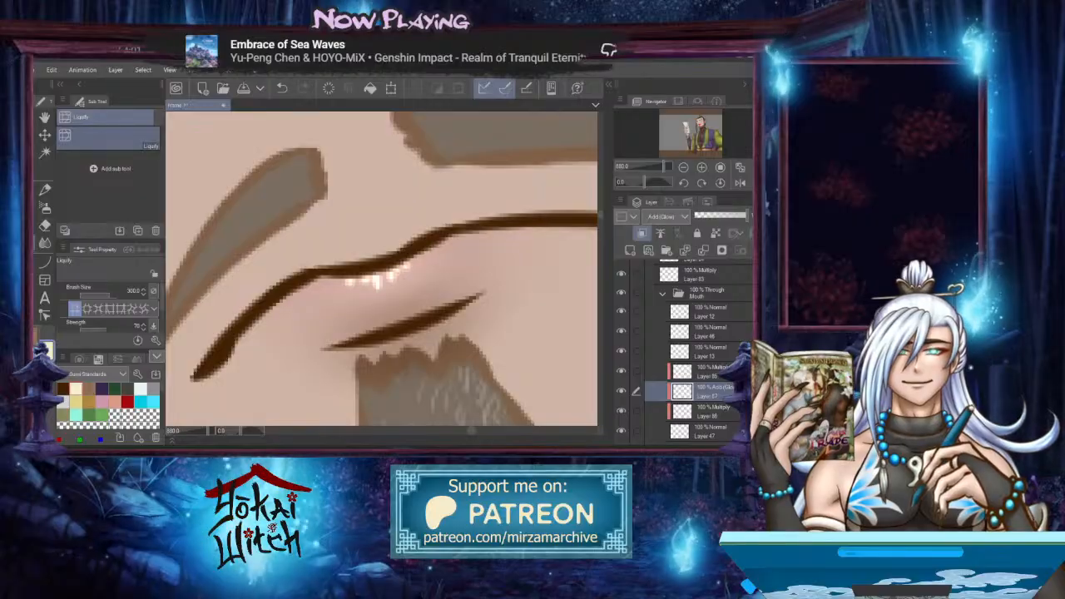
key(bracketleft)
key(bracketleft)
key(bracketleft)
key(bracketleft)
key(bracketleft)
key(bracketleft)
key(bracketleft)
key(bracketleft)
key(bracketleft)
key(bracketleft)
key(bracketleft)
key(bracketleft)
key(bracketleft)
key(bracketleft)
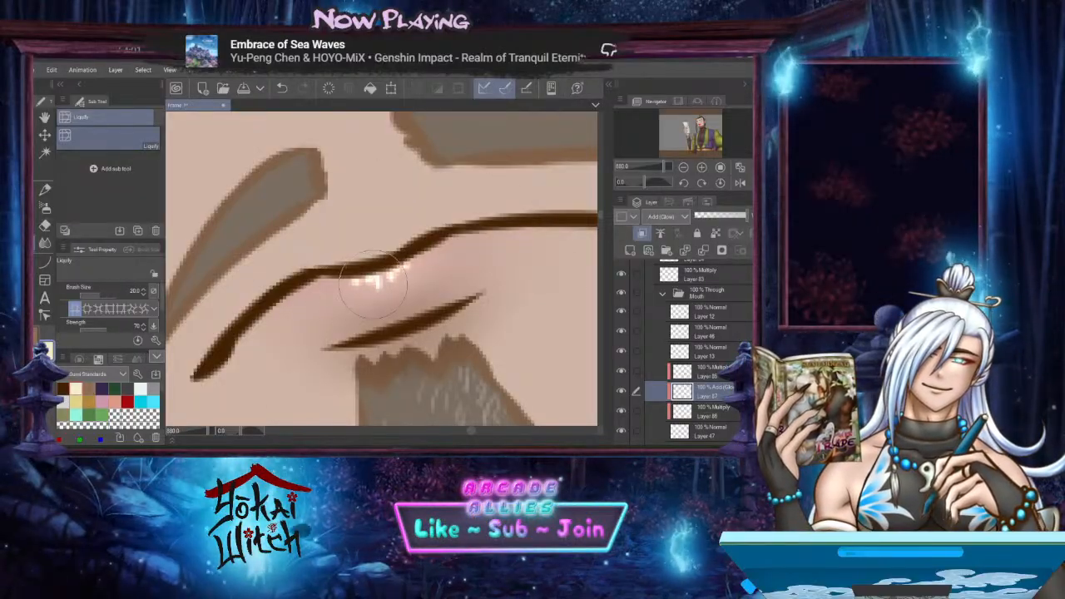
key(ctrl+z)
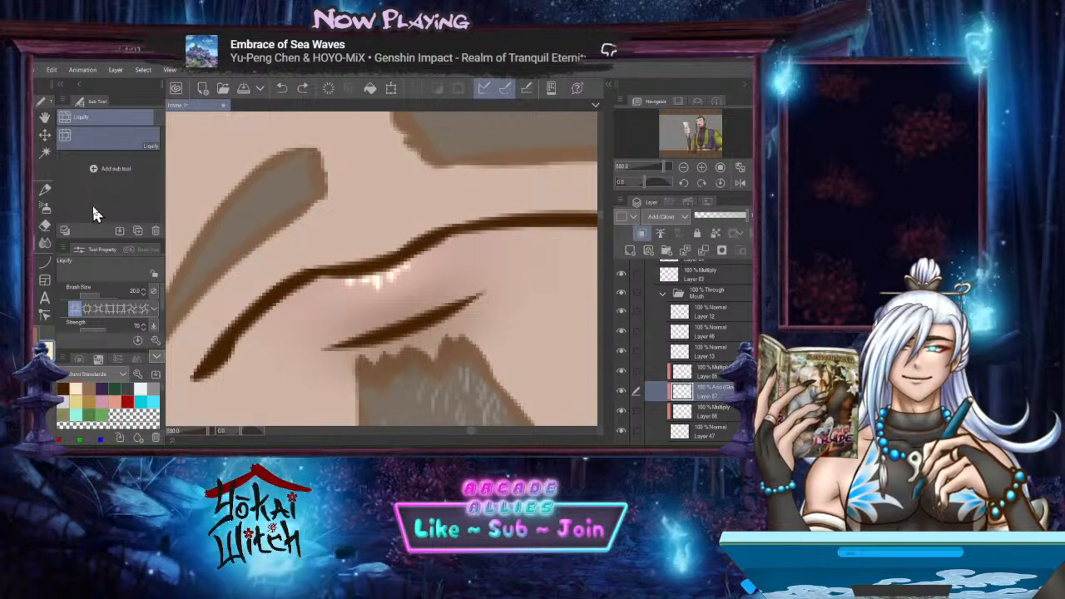
Soften the lip highlight strokes into the lower lip with the Blur brush at size 25
click(44, 244)
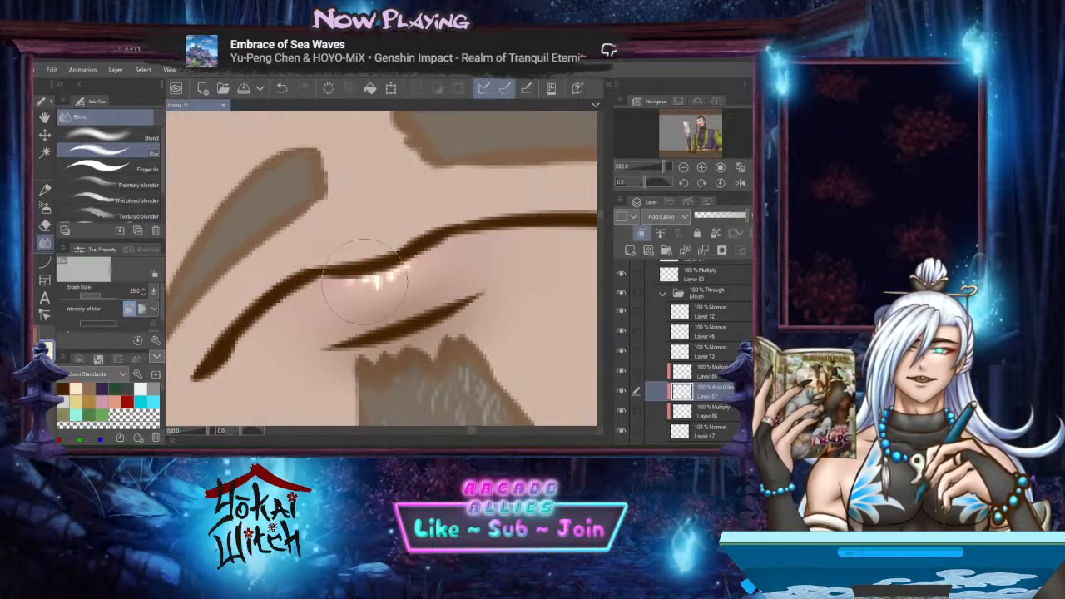
drag(365, 283, 416, 249)
scroll(358, 305, down, 3)
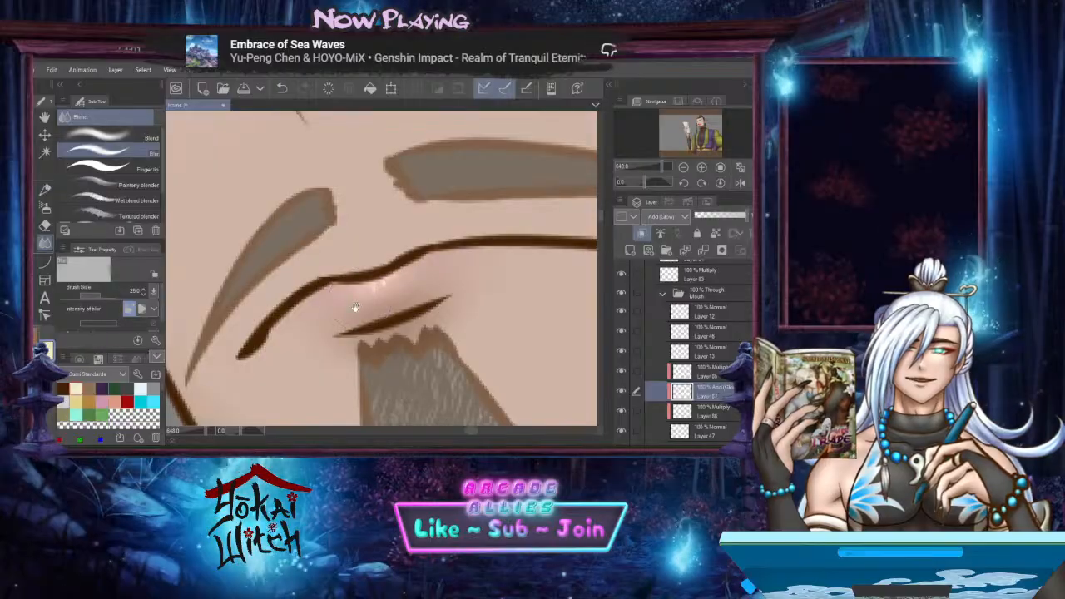
scroll(355, 308, down, 3)
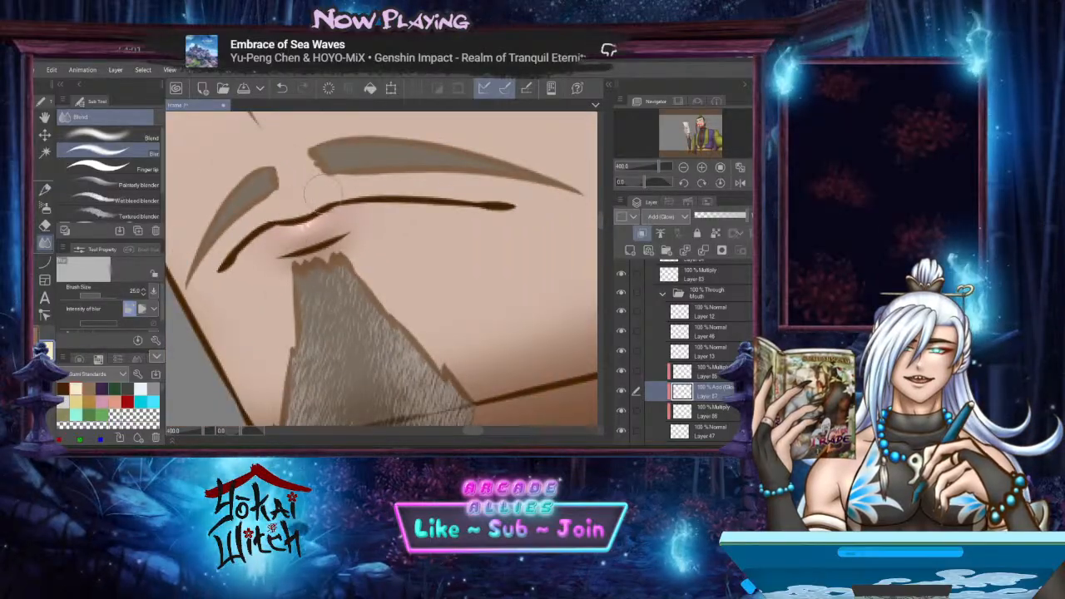
scroll(322, 191, down, 4)
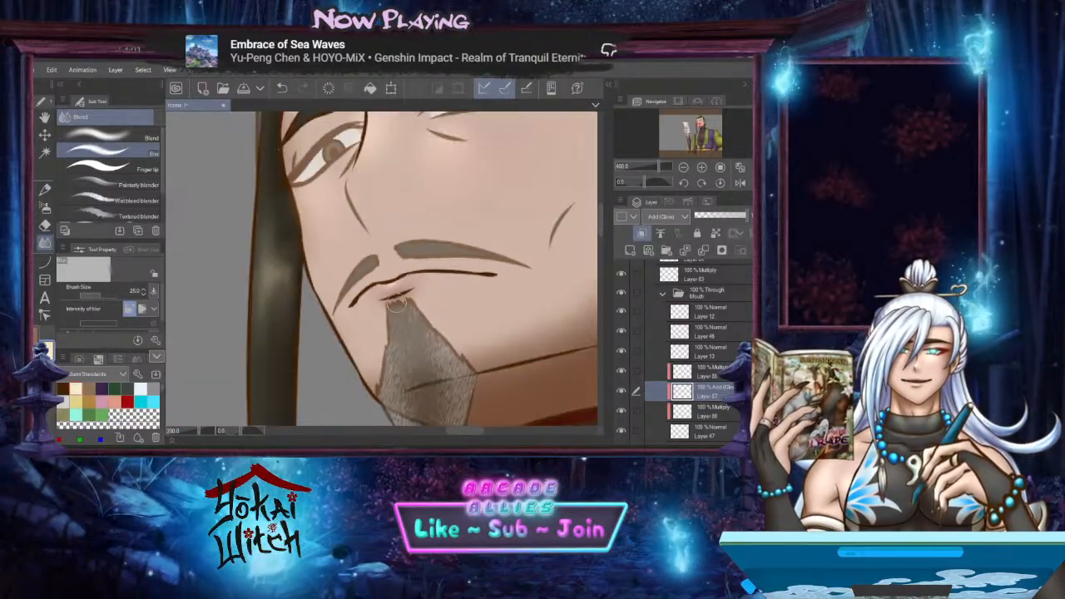
scroll(395, 304, up, 2)
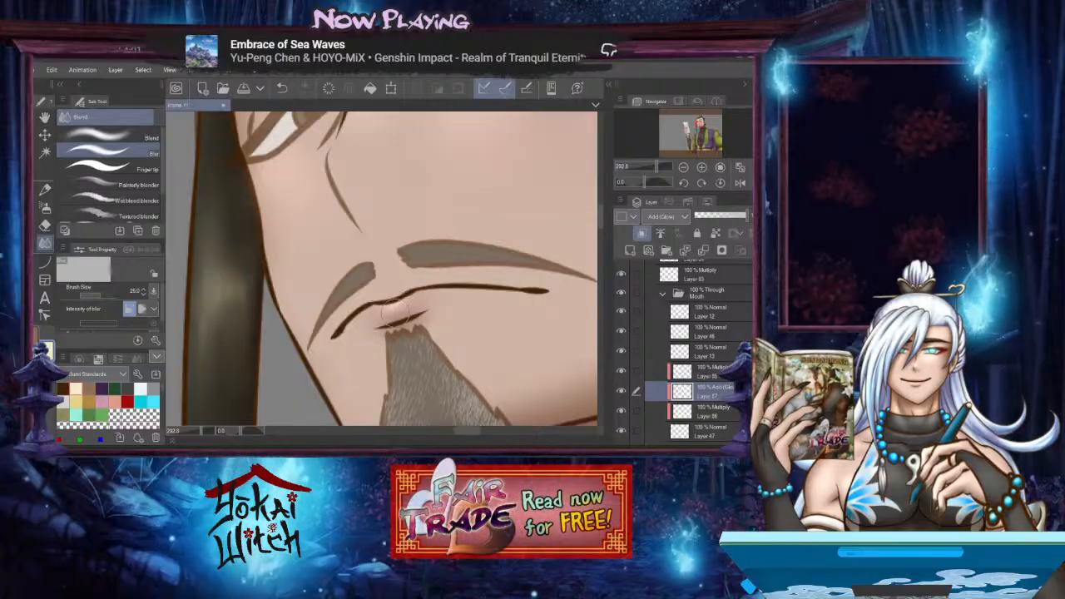
drag(392, 309, 405, 344)
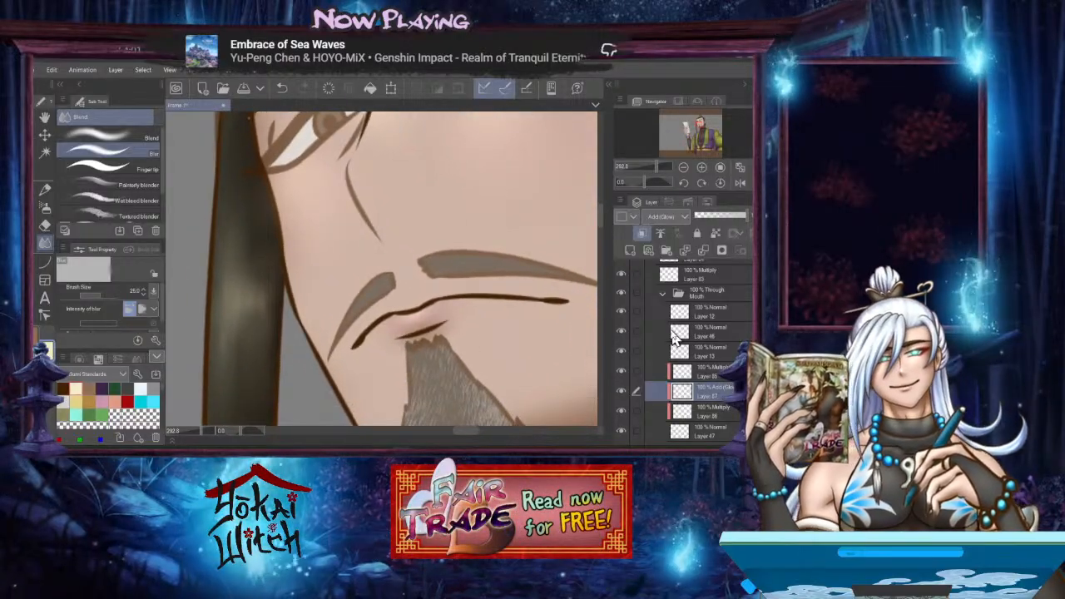
Add a new layer clipped to Layer 46 in the Mouth folder and set its blending mode to Multiply
scroll(701, 382, up, 1)
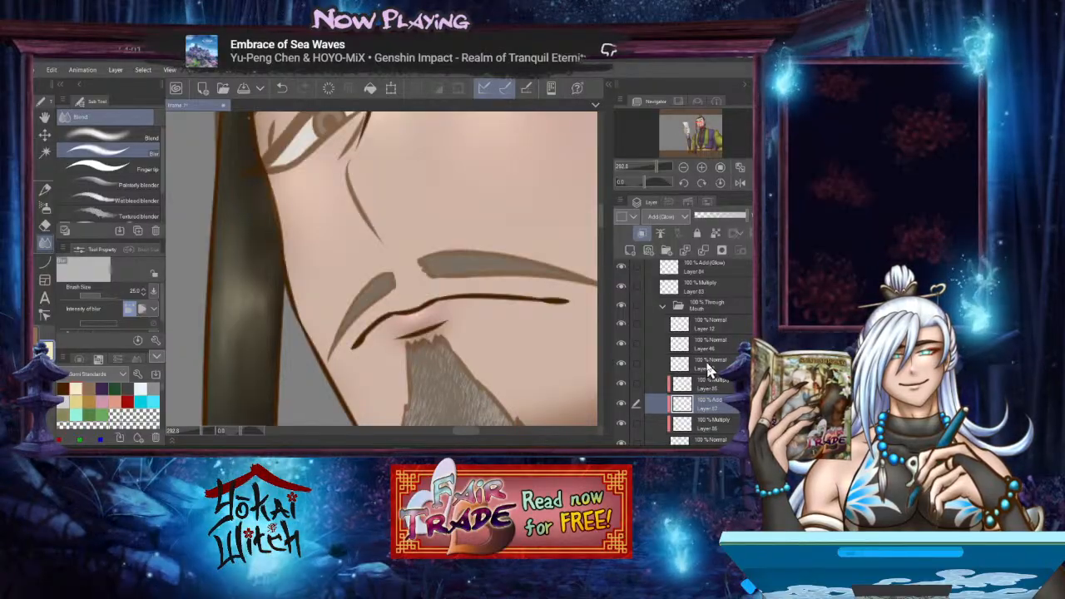
click(699, 366)
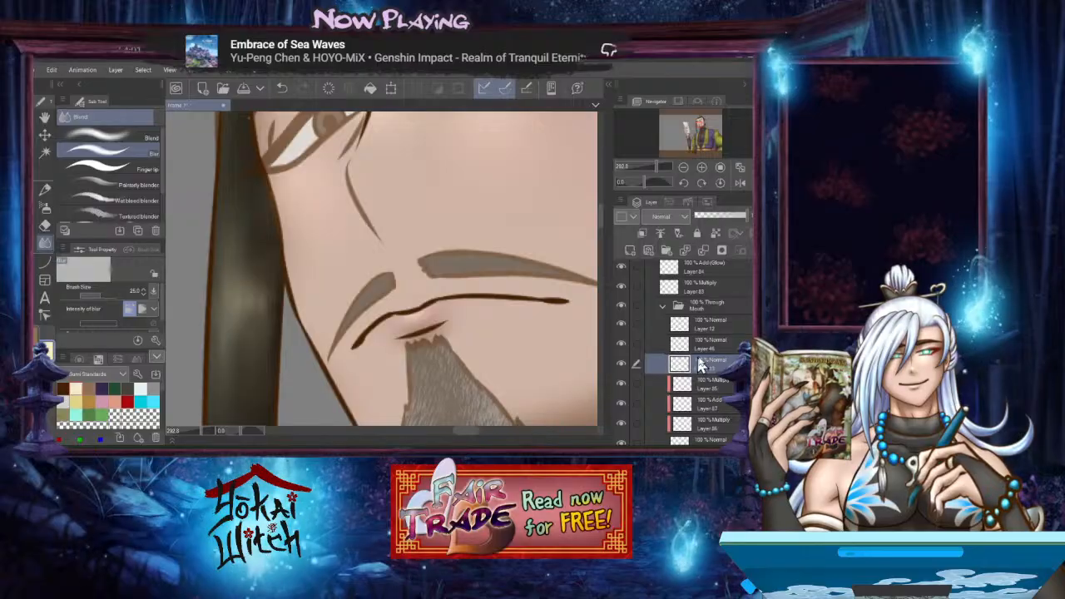
click(708, 341)
click(622, 343)
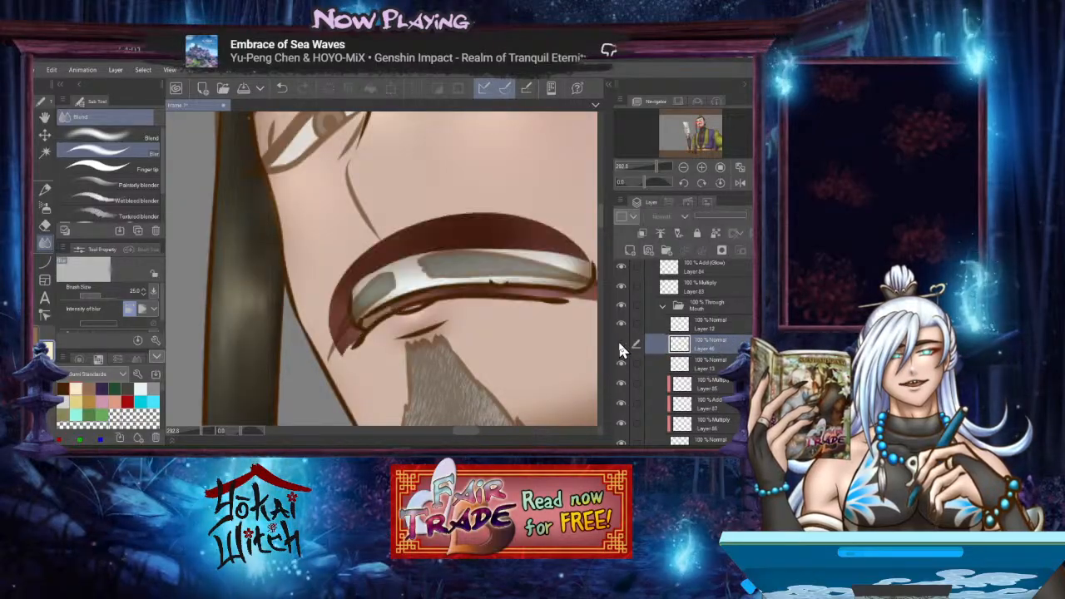
click(621, 344)
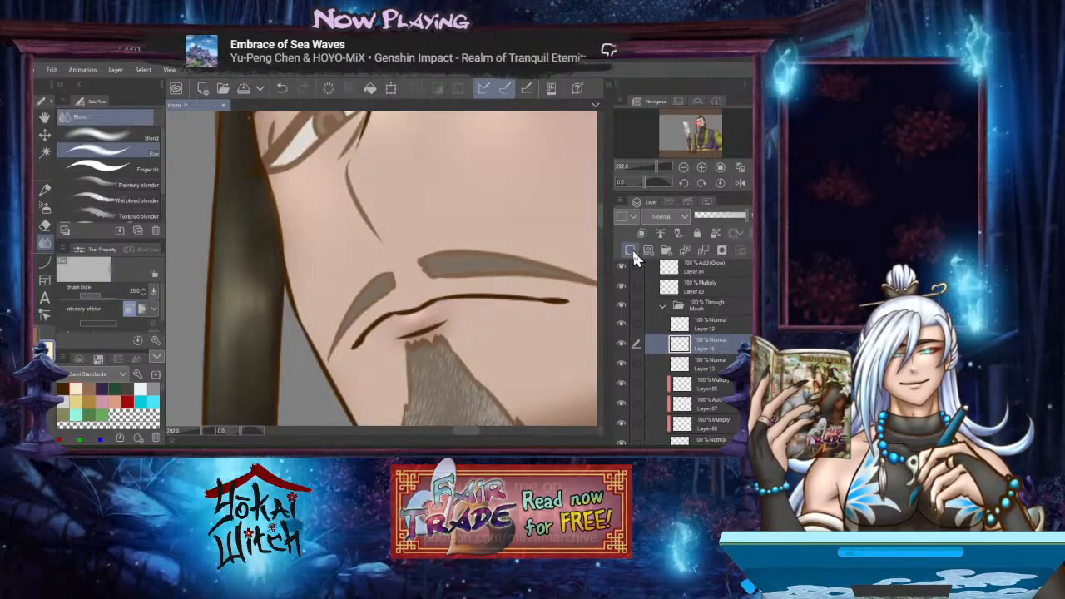
click(630, 249)
click(666, 218)
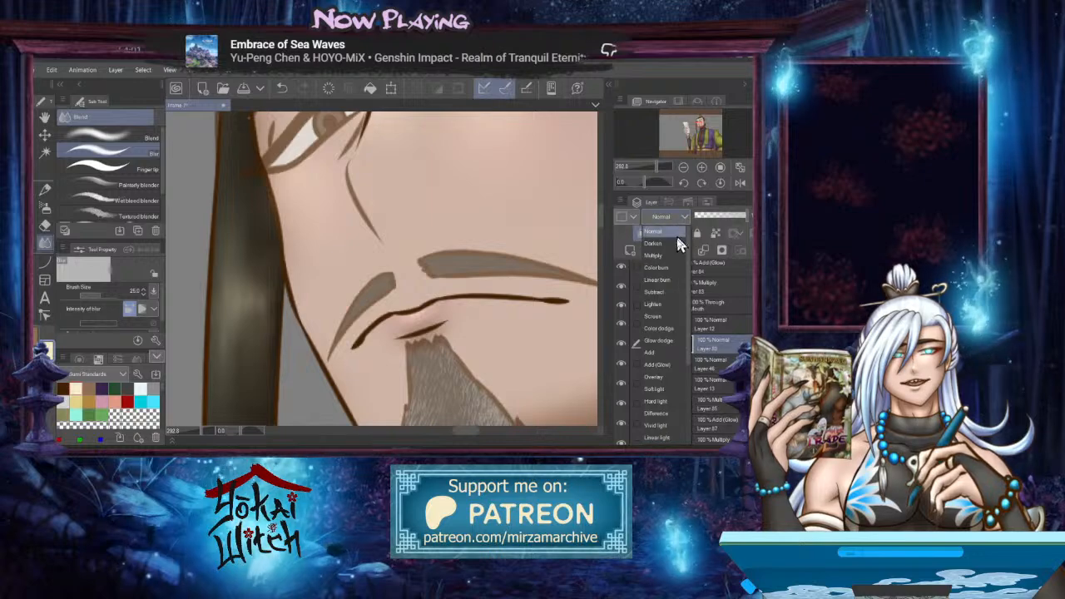
click(663, 255)
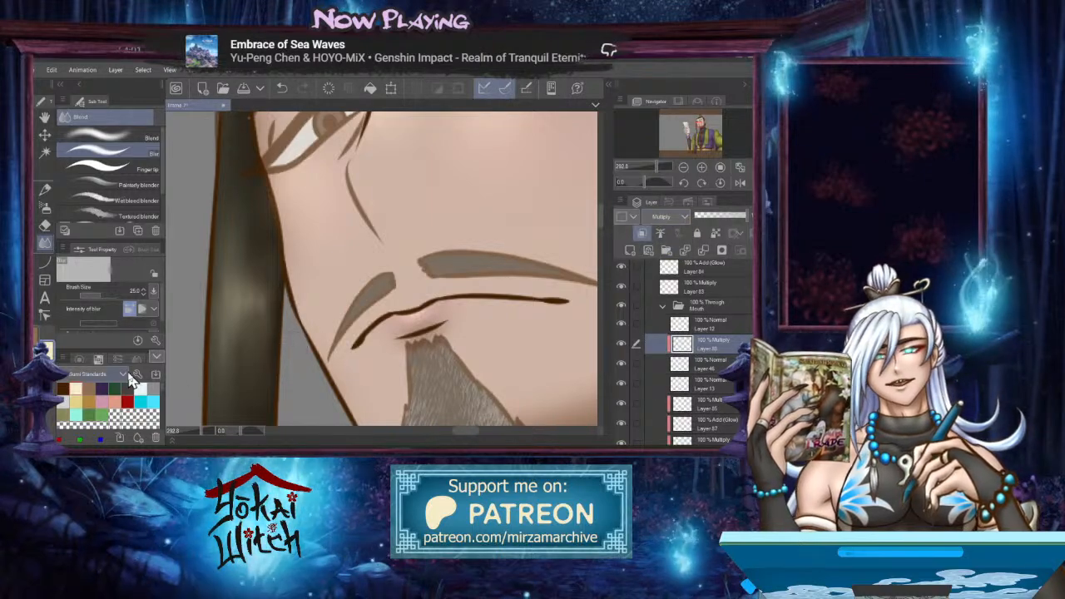
Draw a short curved shadow stroke along the upper side of the mouth line's thick outer corner with the Curve tool at size 4
click(47, 264)
scroll(353, 355, up, 6)
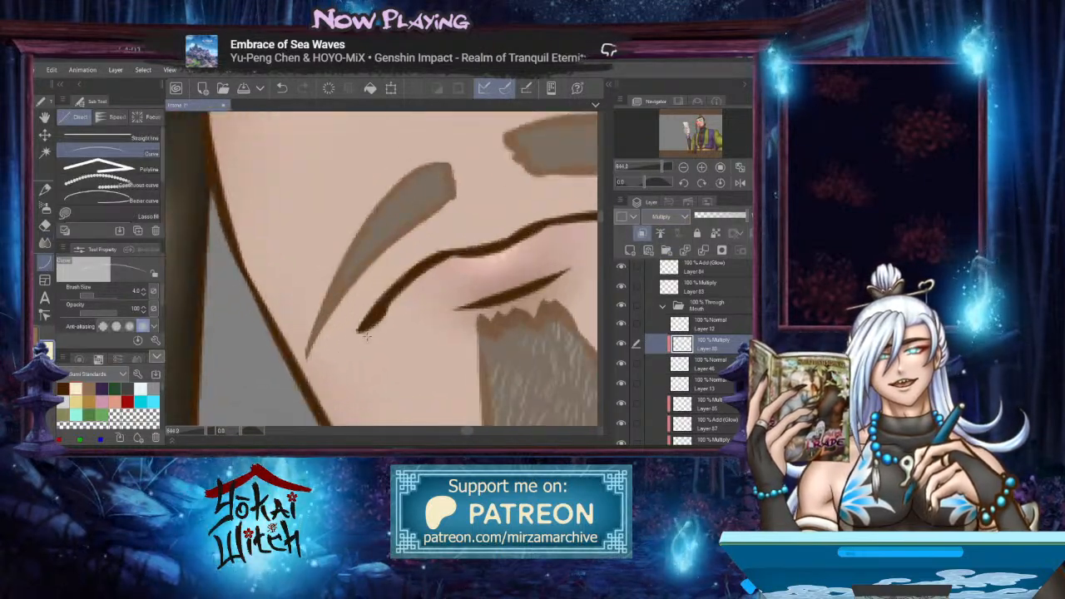
mouse_move(358, 329)
mouse_down()
mouse_move(398, 282)
mouse_move(348, 334)
mouse_move(356, 331)
mouse_up()
click(361, 305)
Draw a curved shadow stroke along the upper side of the mouth line's thick outer corner with the Curve tool at size 10
key(bracketright)
key(bracketright)
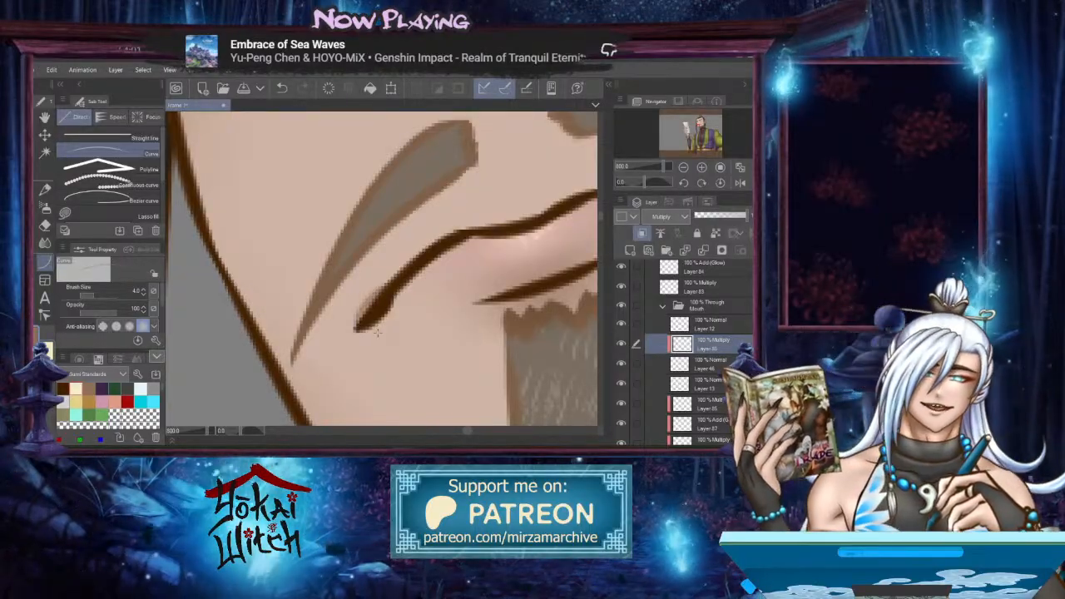
key(bracketright)
key(bracketright)
key(bracketright)
drag(394, 277, 352, 333)
click(361, 301)
drag(428, 264, 349, 319)
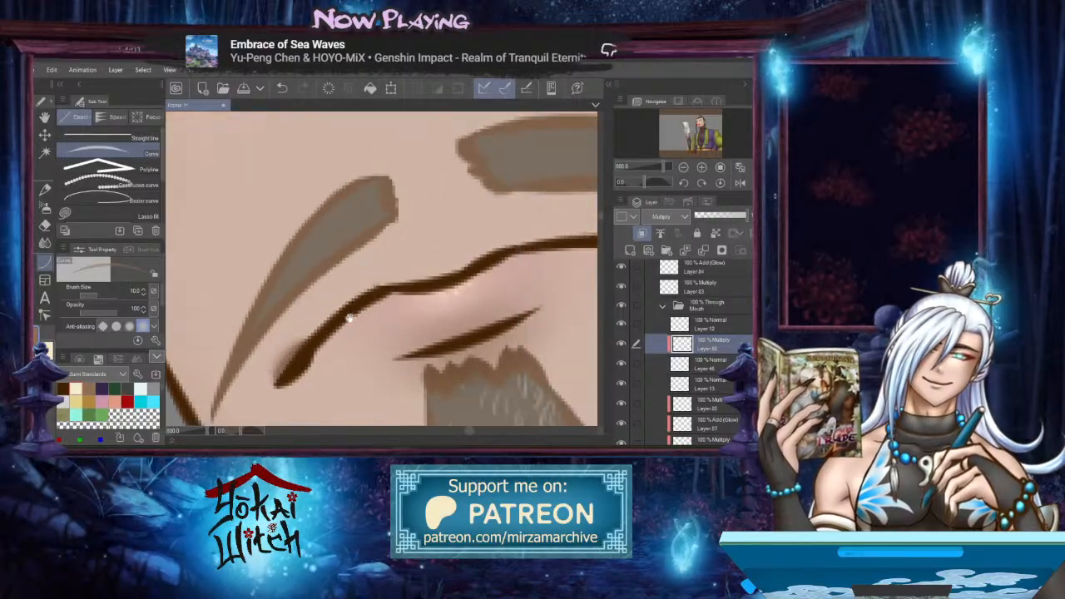
Draw curved shadow strokes above the lip's central dip and along the mouth line's far end with the Curve tool at size 10
drag(389, 289, 493, 252)
click(469, 261)
drag(588, 251, 369, 302)
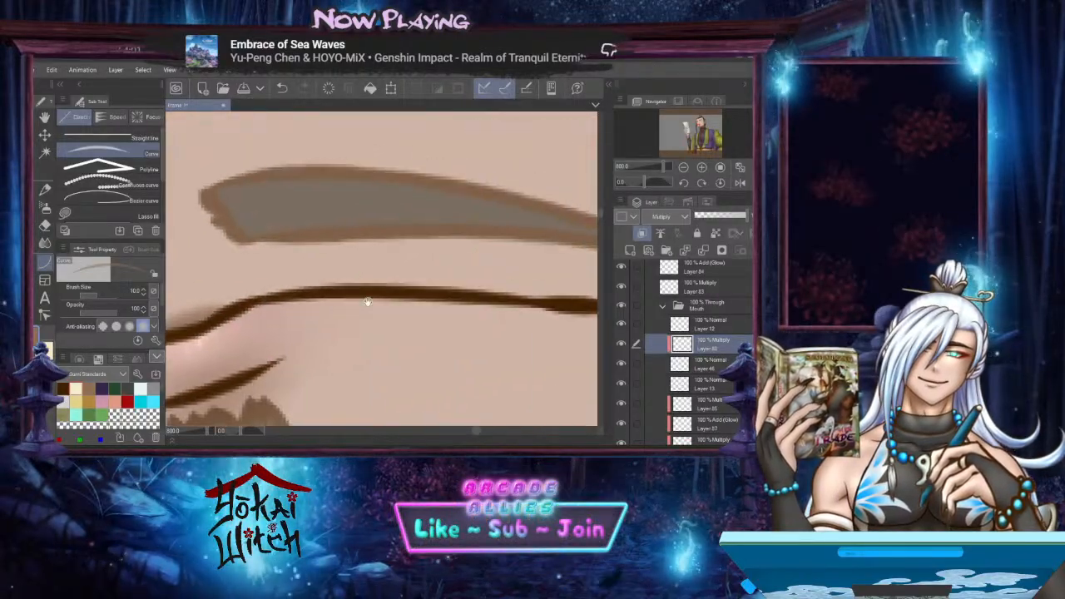
mouse_move(589, 304)
mouse_down()
mouse_move(409, 306)
mouse_move(306, 293)
mouse_move(426, 300)
mouse_up()
click(381, 298)
click(394, 296)
drag(355, 295, 450, 298)
scroll(441, 298, down, 3)
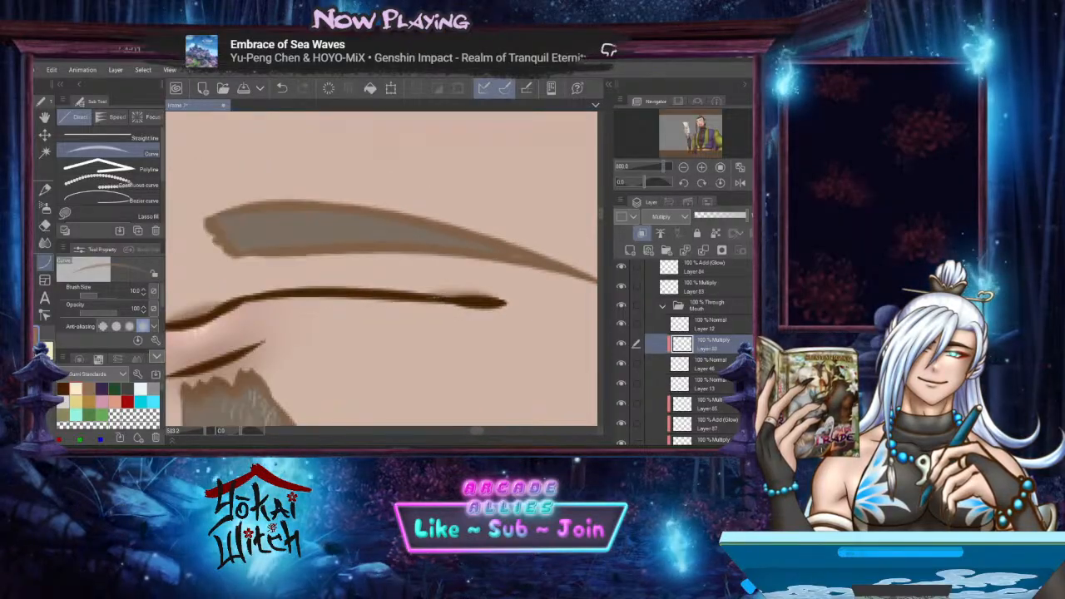
Soften the shadow strokes along the mouth line with the Blur brush at size 25
click(45, 241)
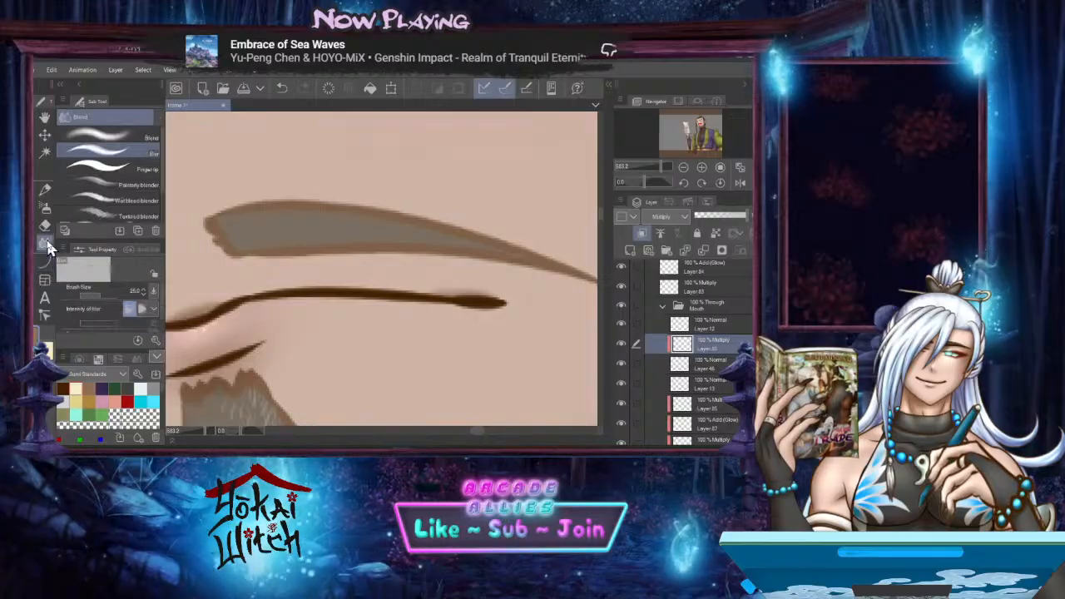
mouse_move(449, 277)
mouse_down()
mouse_move(488, 280)
mouse_move(436, 295)
mouse_up()
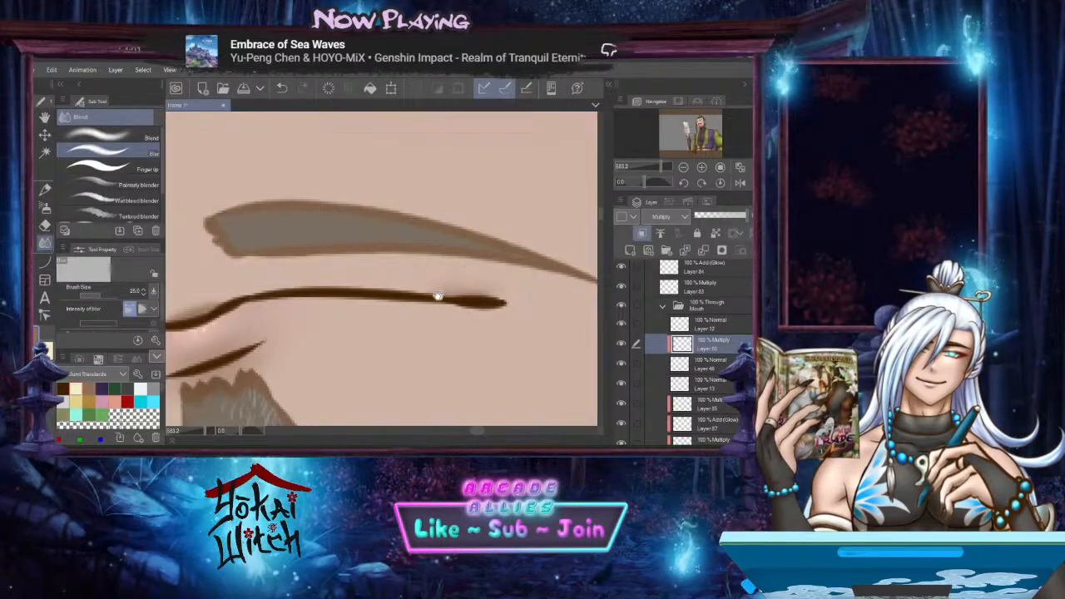
drag(283, 302, 466, 306)
mouse_move(391, 303)
mouse_down()
mouse_move(328, 334)
mouse_move(366, 323)
mouse_move(341, 329)
mouse_move(411, 340)
mouse_move(333, 363)
mouse_move(337, 315)
mouse_up()
drag(464, 302, 485, 293)
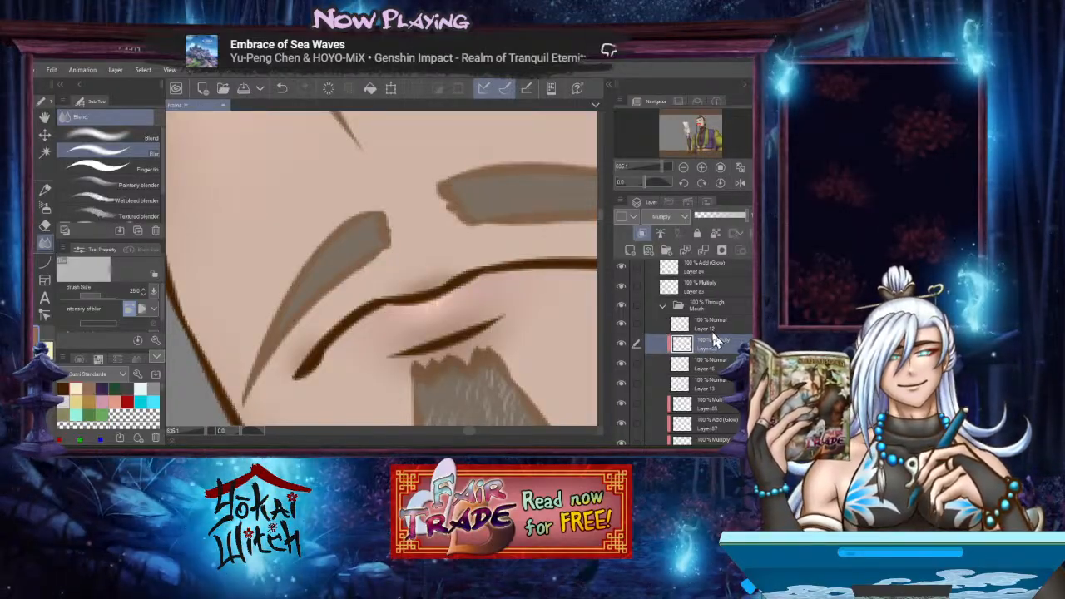
Collapse the Mouth folder and set the Facial hair folder's opacity to 100%
scroll(483, 287, down, 1)
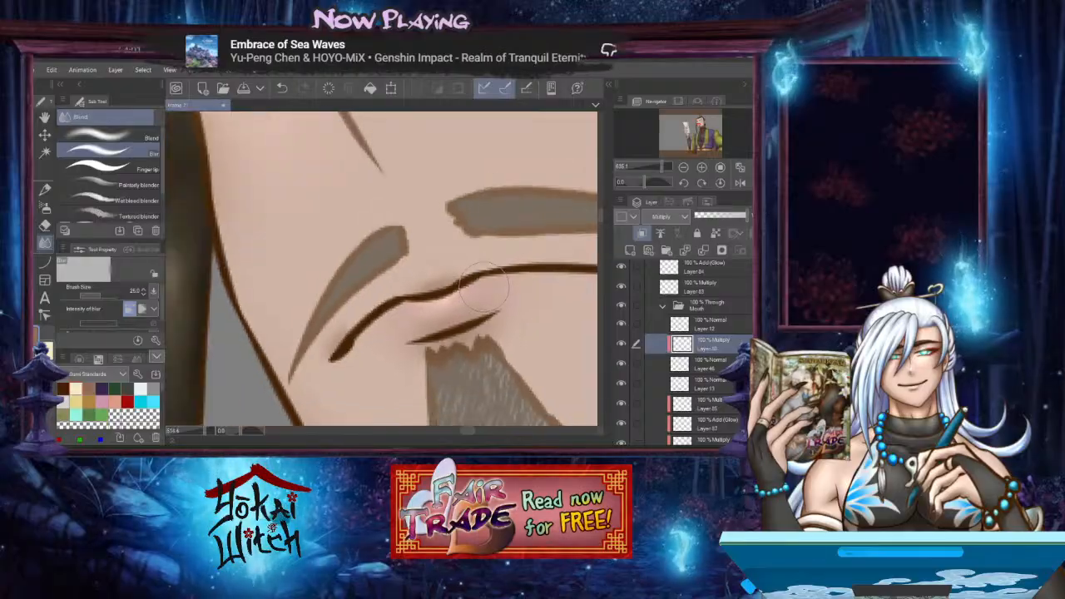
scroll(484, 287, down, 3)
drag(485, 290, 435, 350)
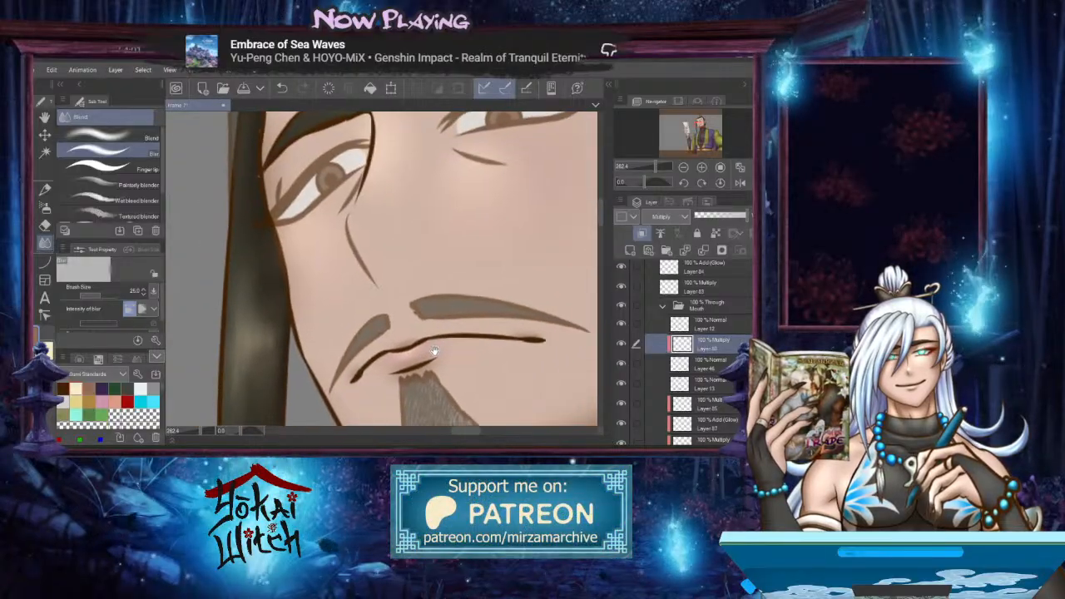
scroll(434, 351, up, 1)
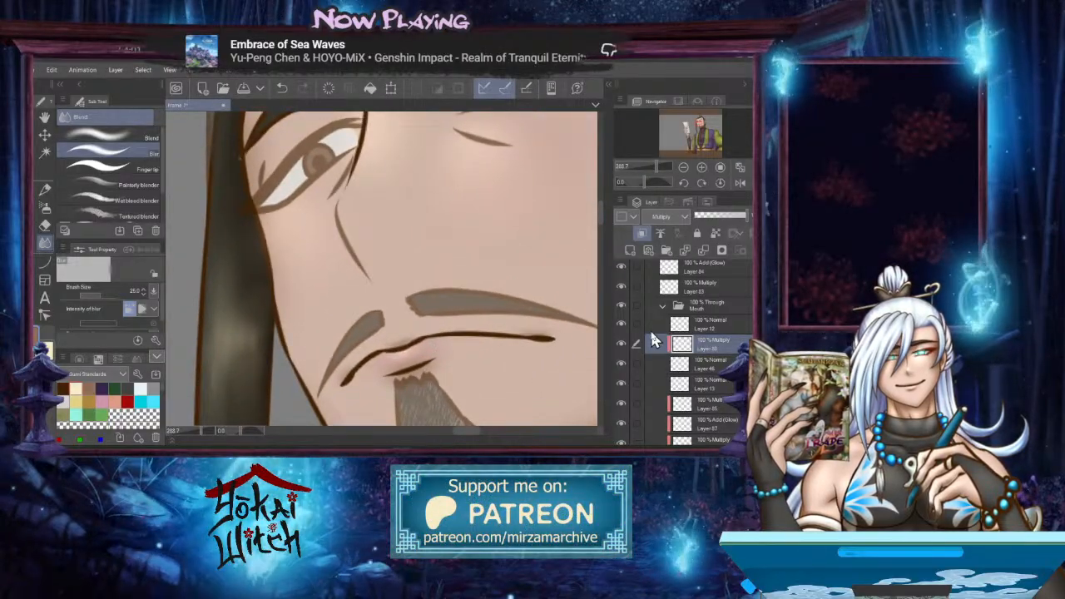
click(663, 307)
scroll(678, 348, up, 2)
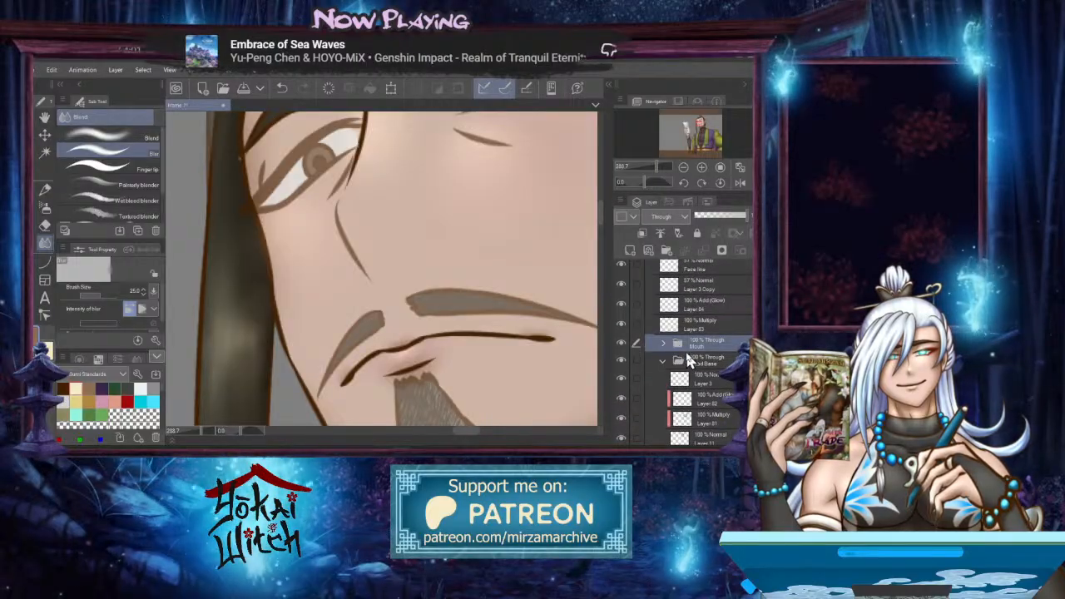
scroll(687, 359, up, 2)
click(702, 282)
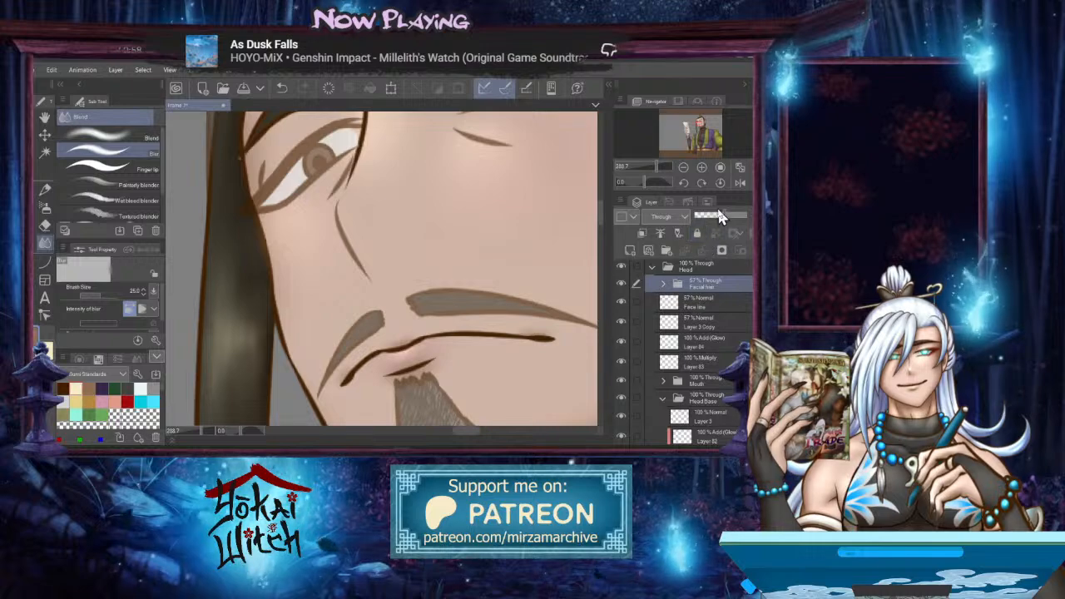
drag(726, 215, 748, 215)
Set the opacity of Layer 3 Copy, which holds the nose line, to 100%
scroll(408, 323, down, 5)
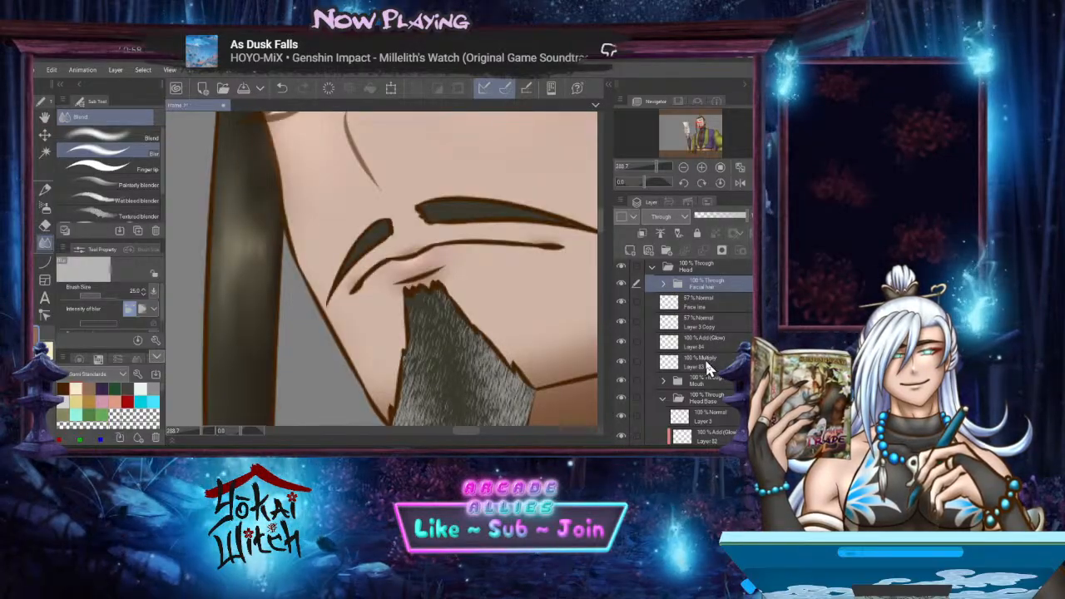
click(703, 365)
drag(498, 298, 384, 396)
scroll(366, 362, down, 3)
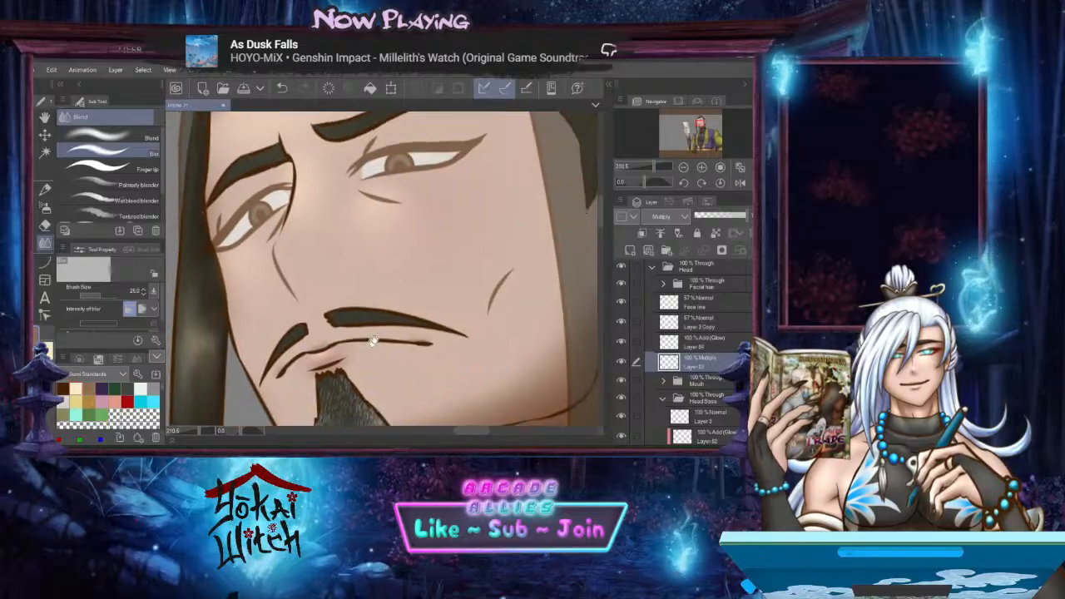
drag(374, 340, 394, 326)
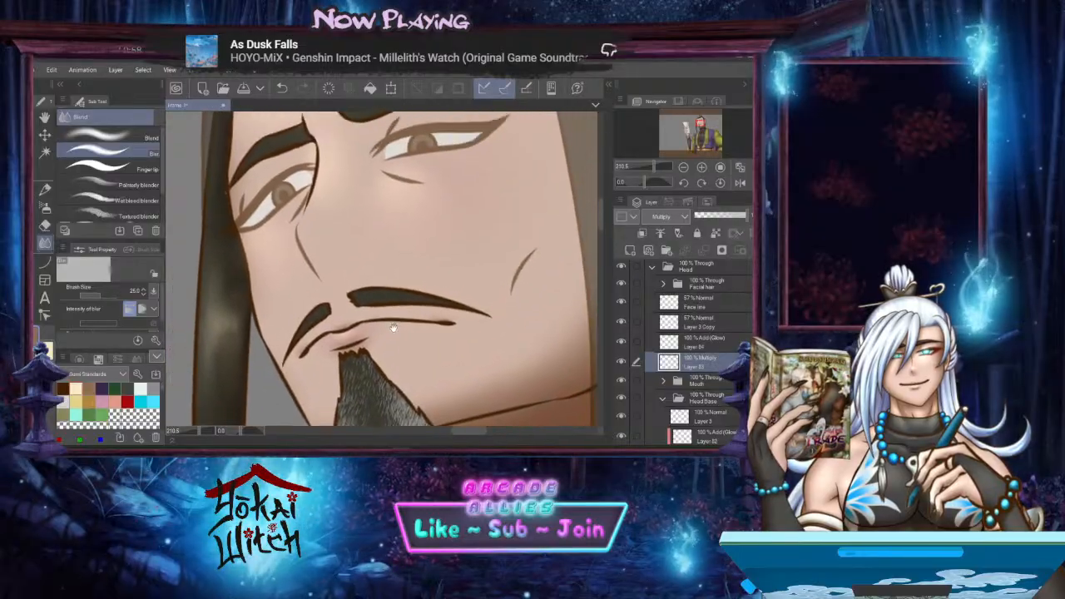
click(712, 342)
click(703, 322)
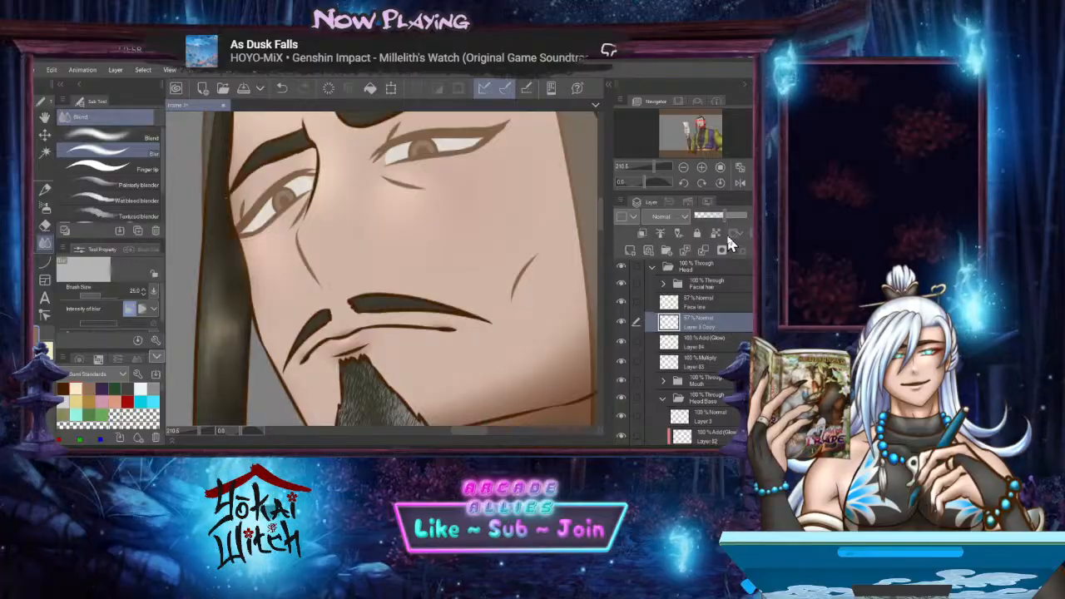
drag(725, 216, 752, 216)
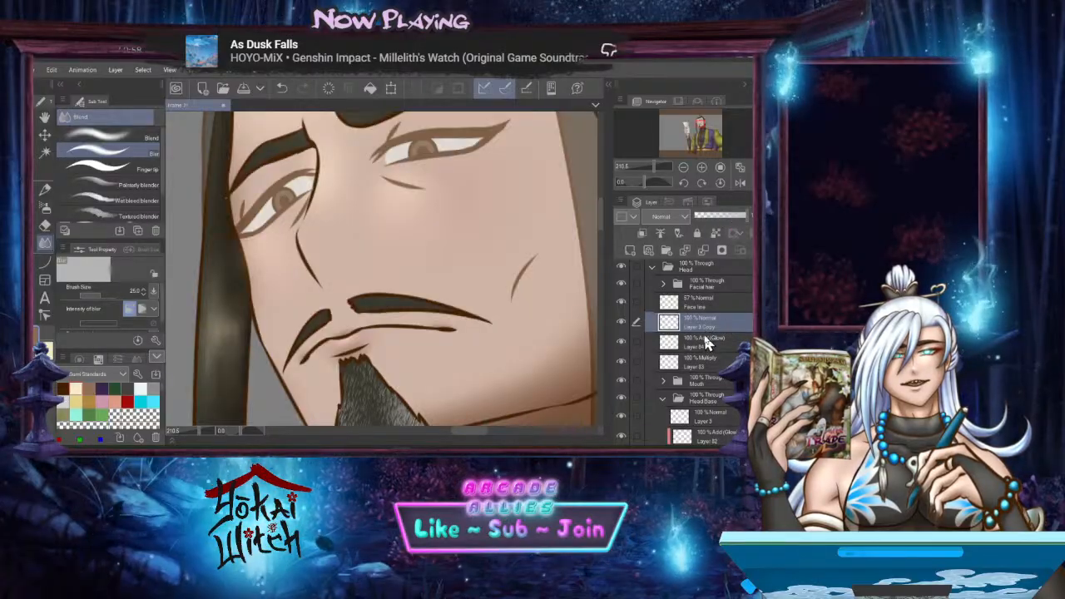
Add a Multiply layer directly beneath the nose line layer and shade the nose tip with the Soft airbrush at size 25
click(703, 340)
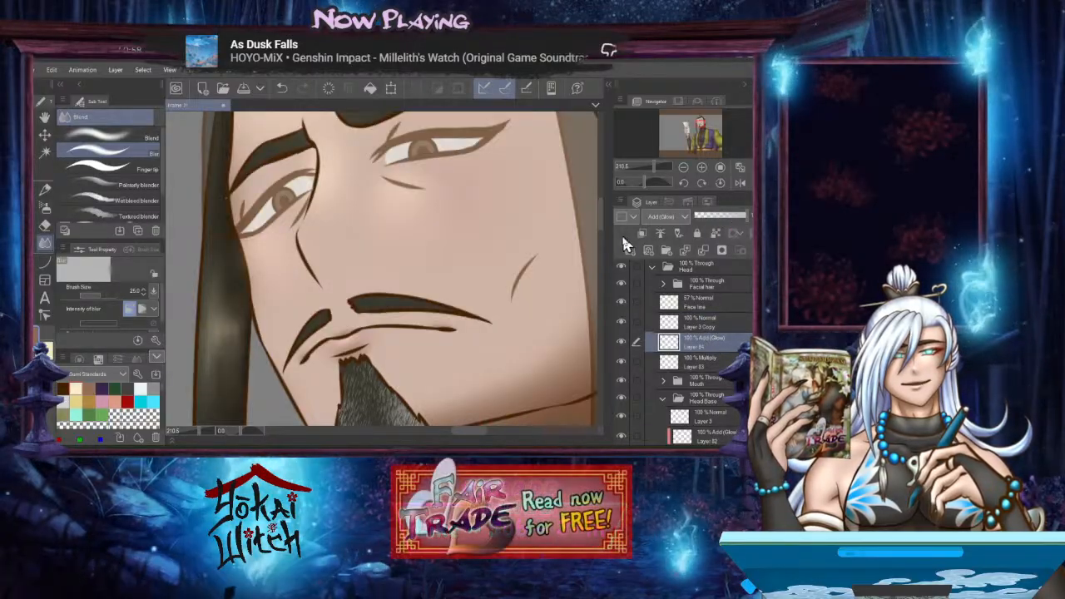
click(675, 215)
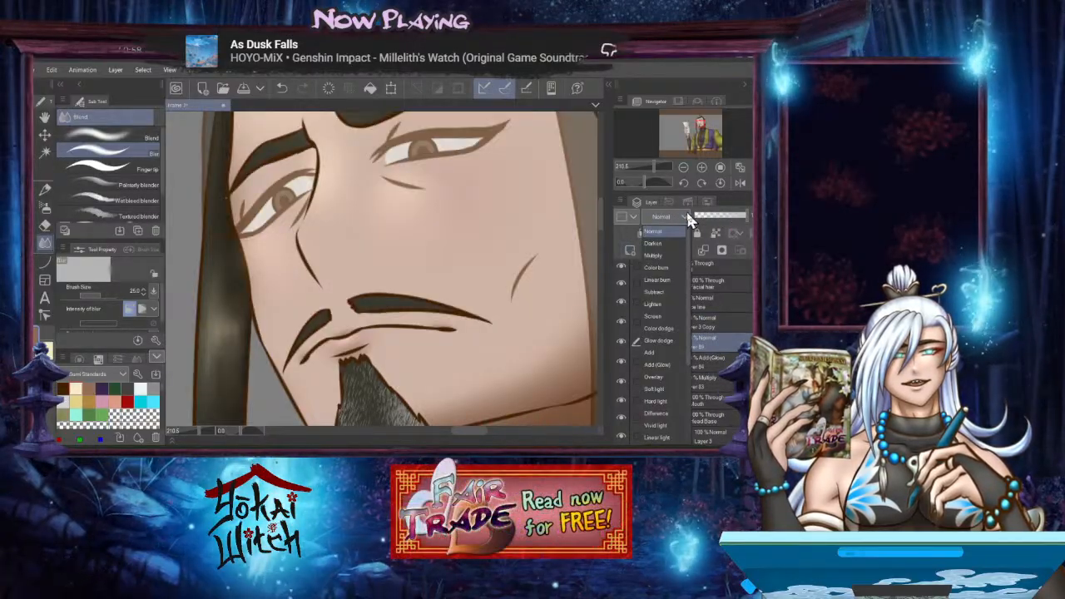
click(657, 257)
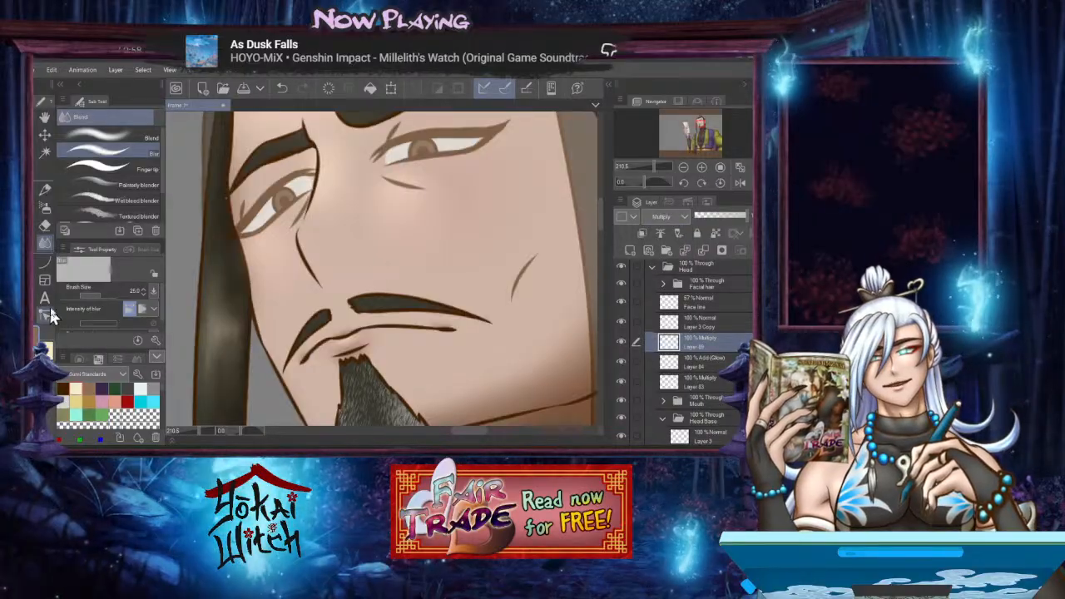
click(45, 208)
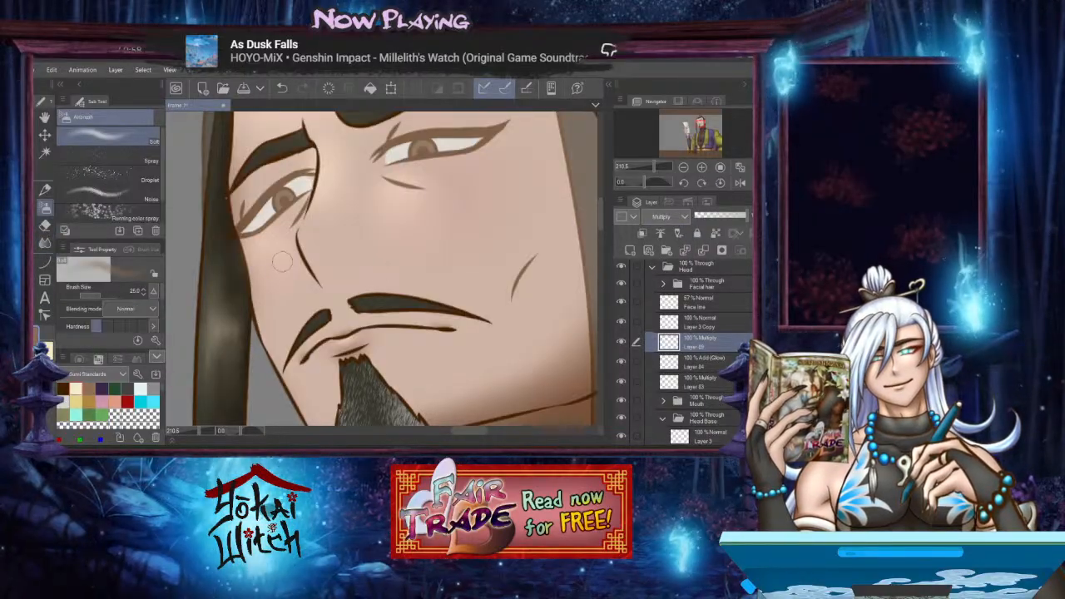
mouse_move(302, 239)
mouse_down()
mouse_move(363, 266)
mouse_move(319, 281)
mouse_move(347, 273)
mouse_move(324, 288)
mouse_move(297, 277)
mouse_up()
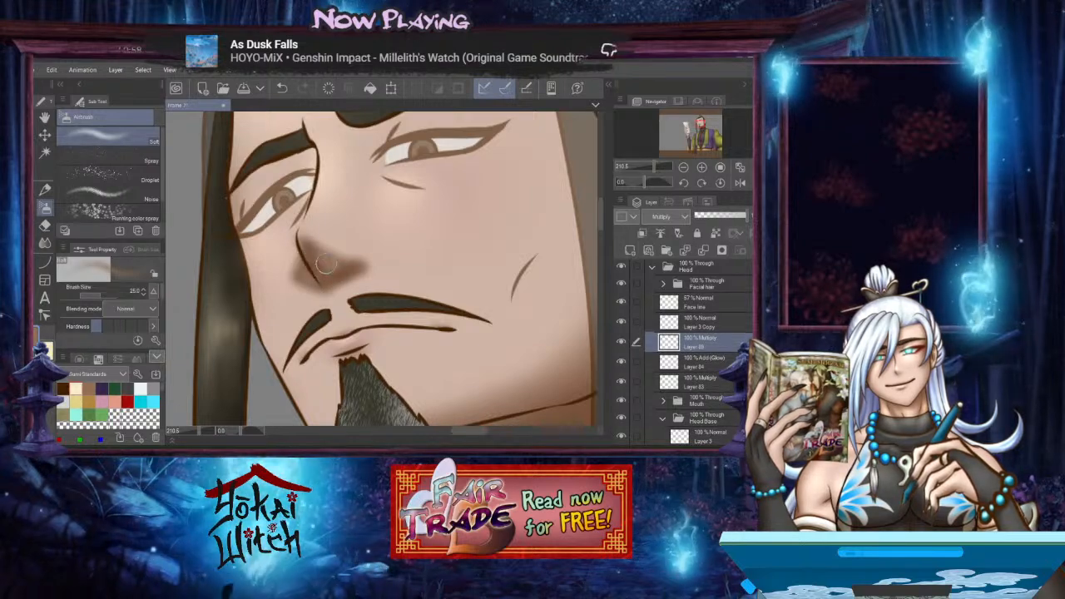
Blend the nose shadow into the skin with the Blur brush at size 50
click(45, 242)
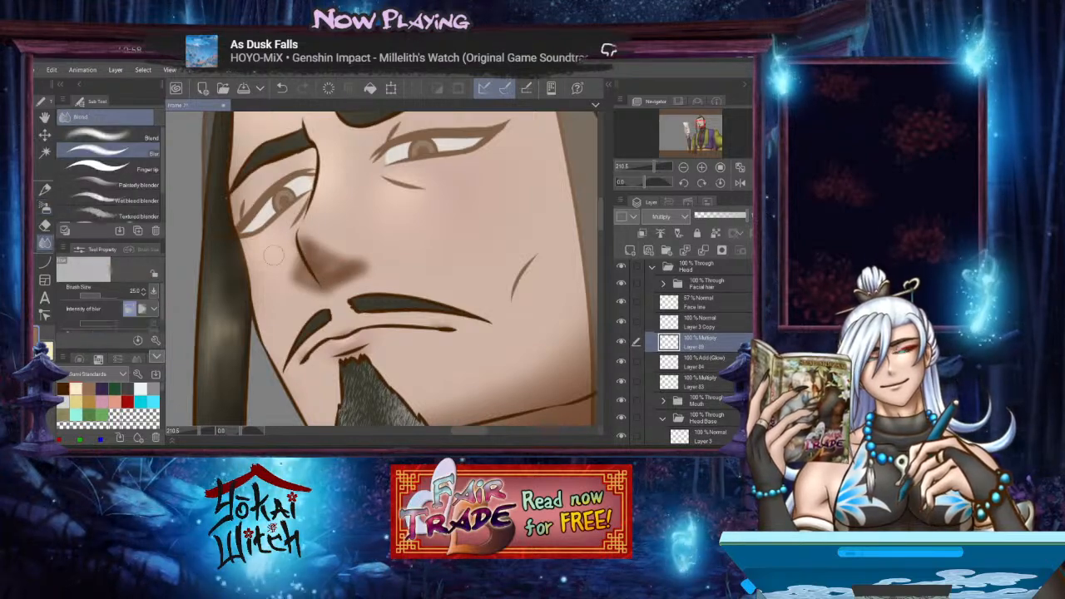
key(bracketright)
key(bracketright)
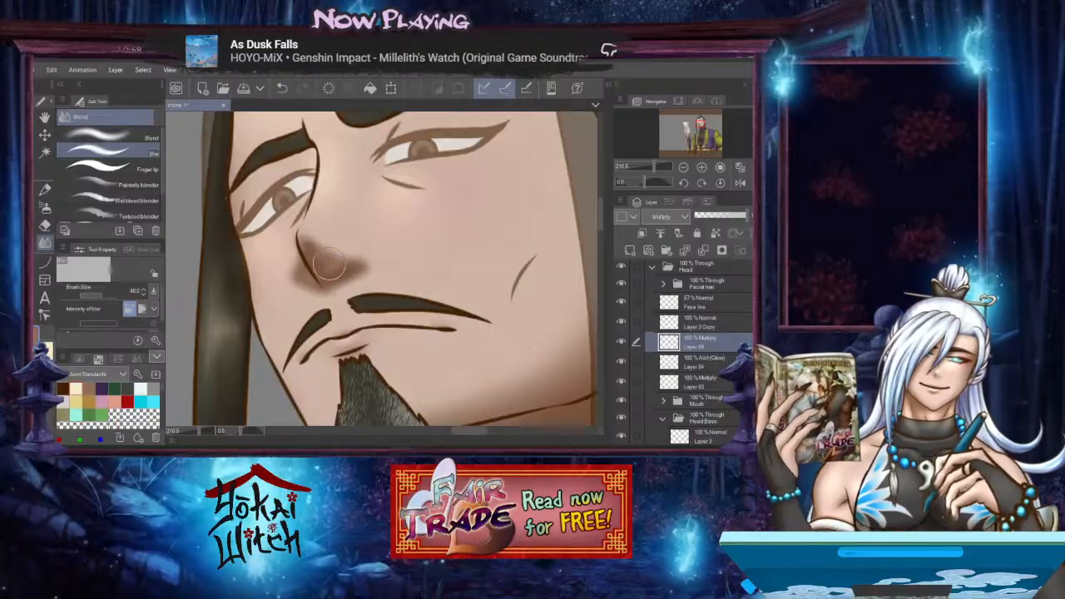
key(bracketright)
mouse_move(323, 250)
mouse_down()
mouse_move(292, 233)
mouse_move(385, 270)
mouse_move(336, 279)
mouse_move(317, 254)
mouse_move(296, 260)
mouse_move(313, 285)
mouse_move(302, 285)
mouse_move(342, 279)
mouse_move(401, 231)
mouse_move(346, 273)
mouse_move(307, 243)
mouse_up()
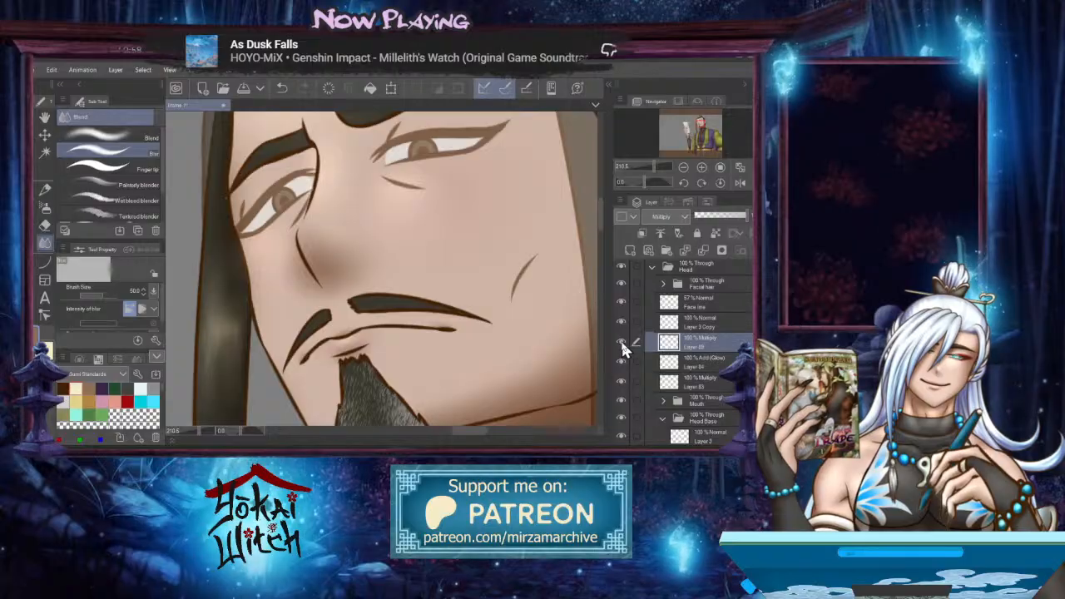
Group the nose line layer and its Multiply shadow layer in a new folder named Nose
ctrl+click(715, 324)
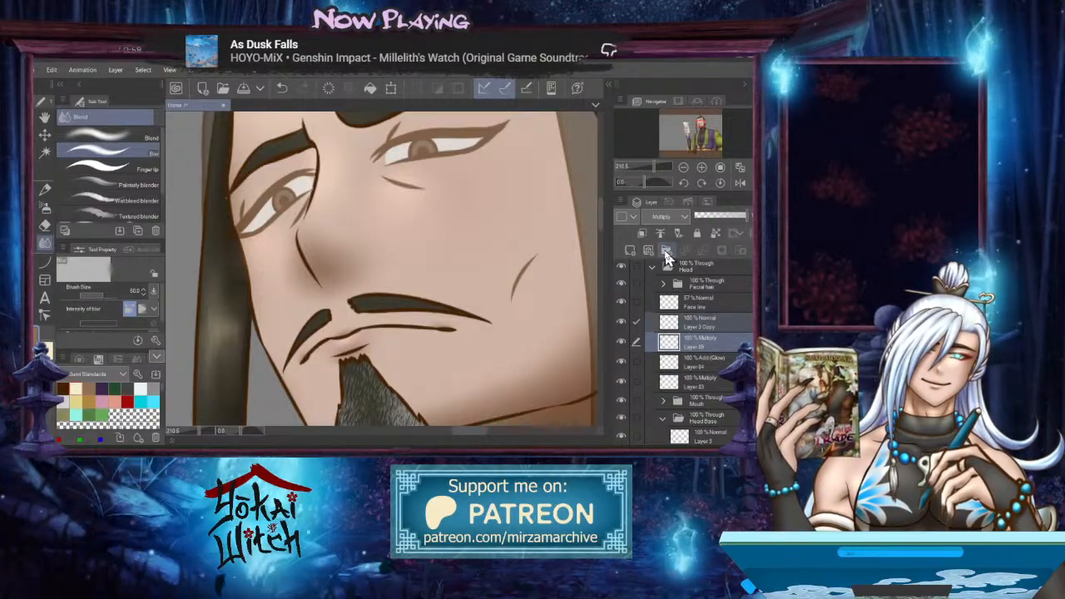
click(666, 252)
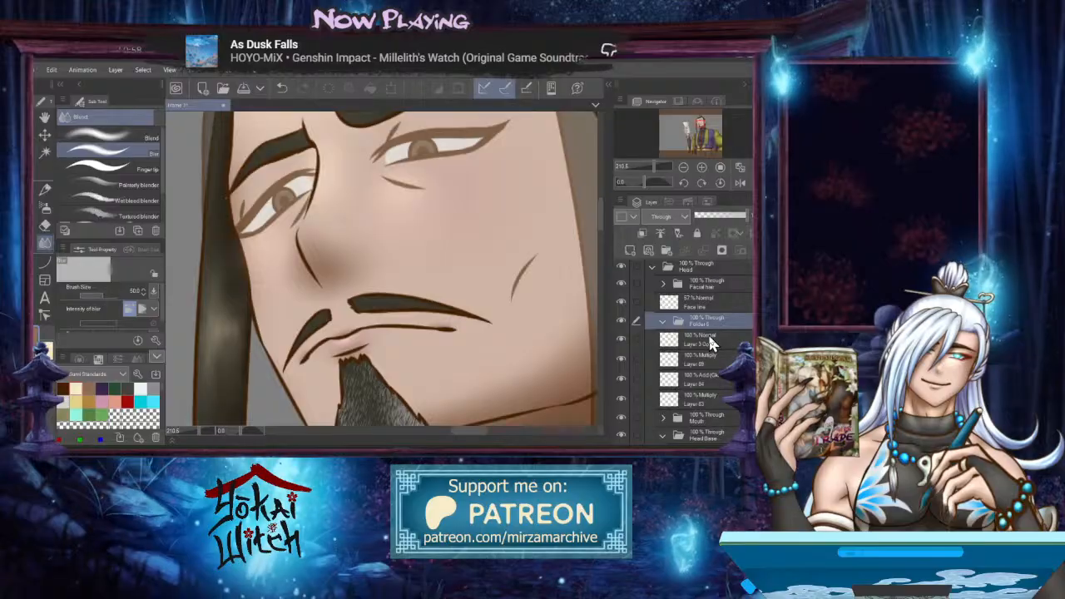
click(709, 337)
ctrl+click(708, 357)
drag(708, 339, 703, 323)
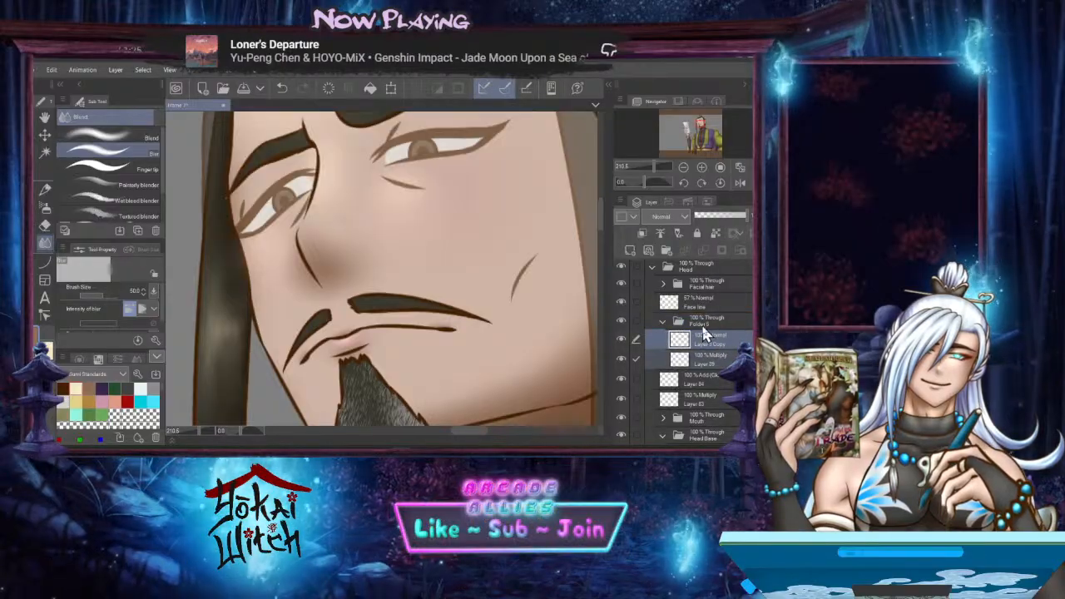
double_click(702, 324)
text(Nos)
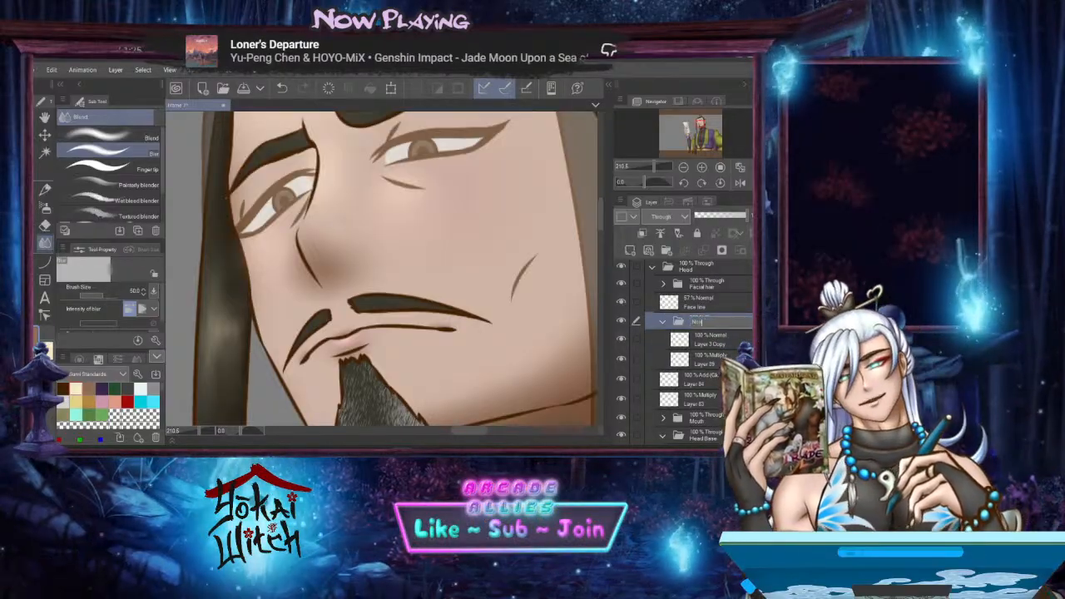
text(e)
key(Return)
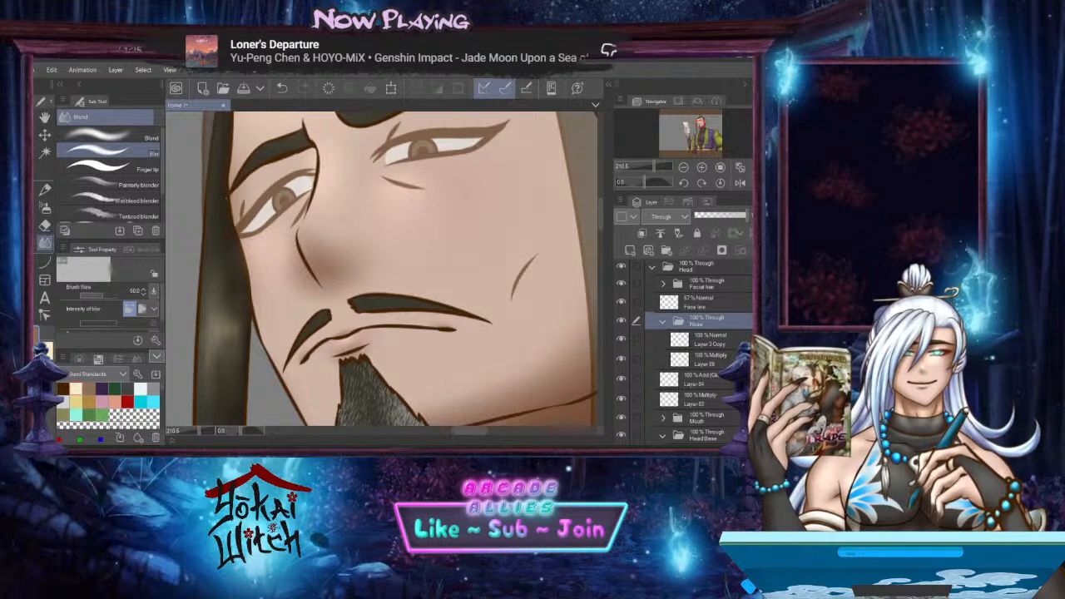
Collapse the Nose folder and group the Add (Glow) and Multiply layers beneath it in a new folder named Cheeks
click(663, 321)
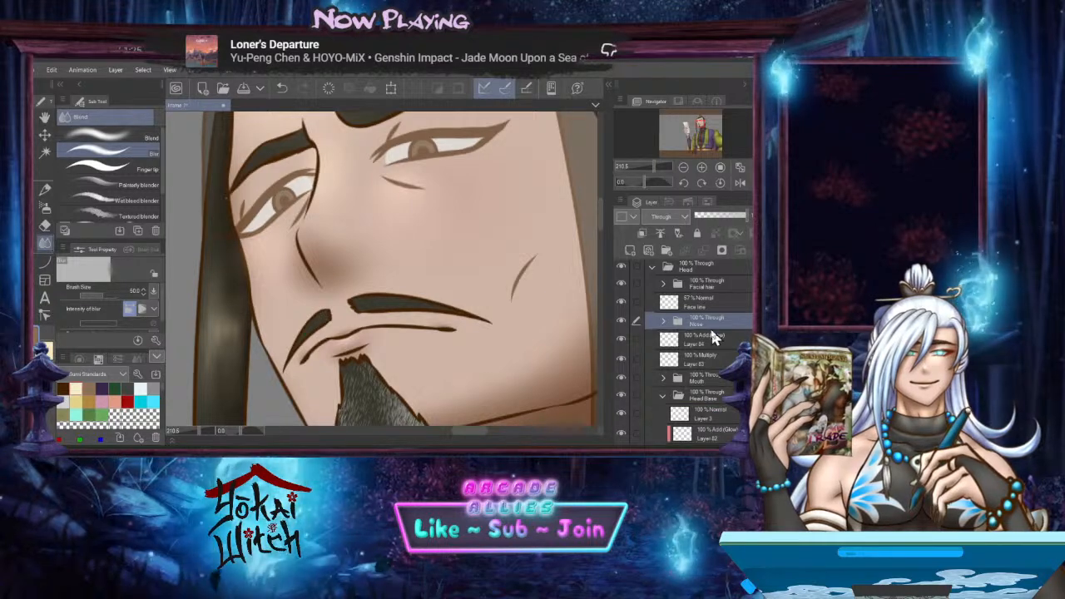
click(708, 339)
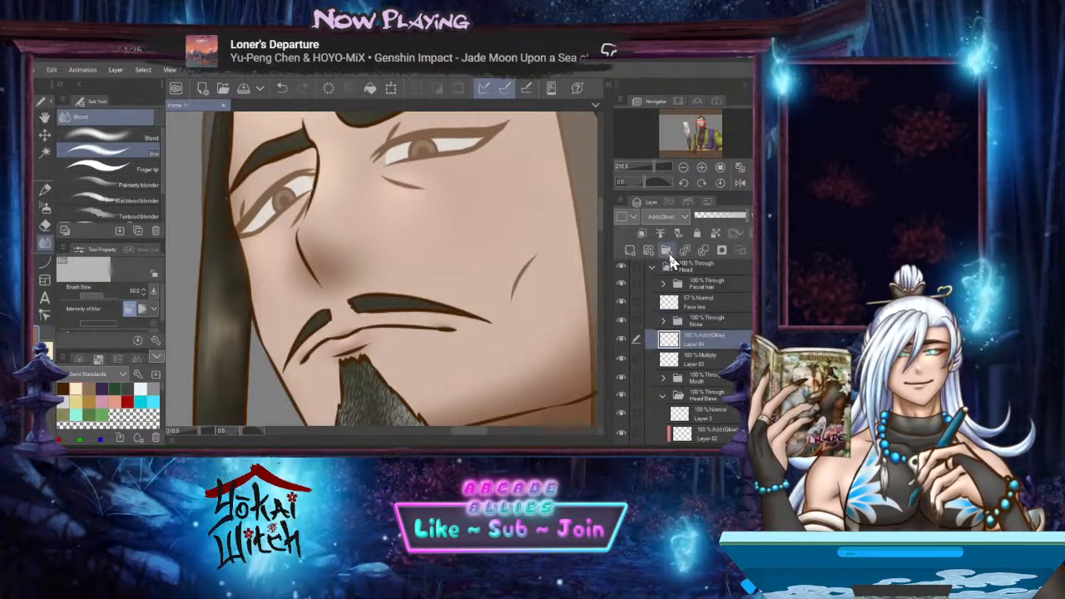
click(667, 252)
ctrl+click(713, 368)
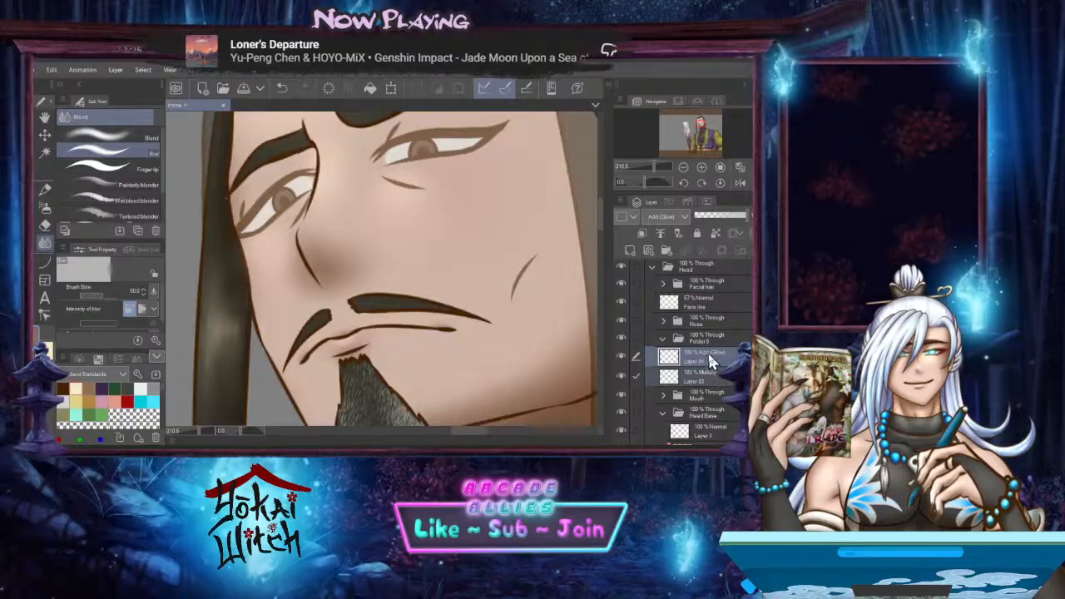
drag(709, 353, 704, 337)
click(723, 339)
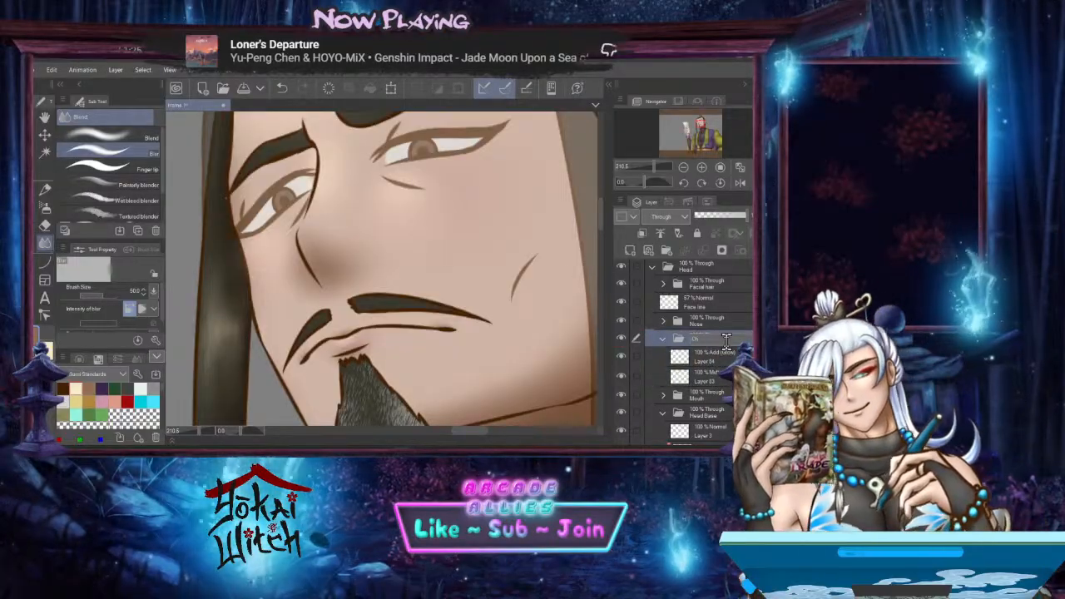
text(Chest)
key(Return)
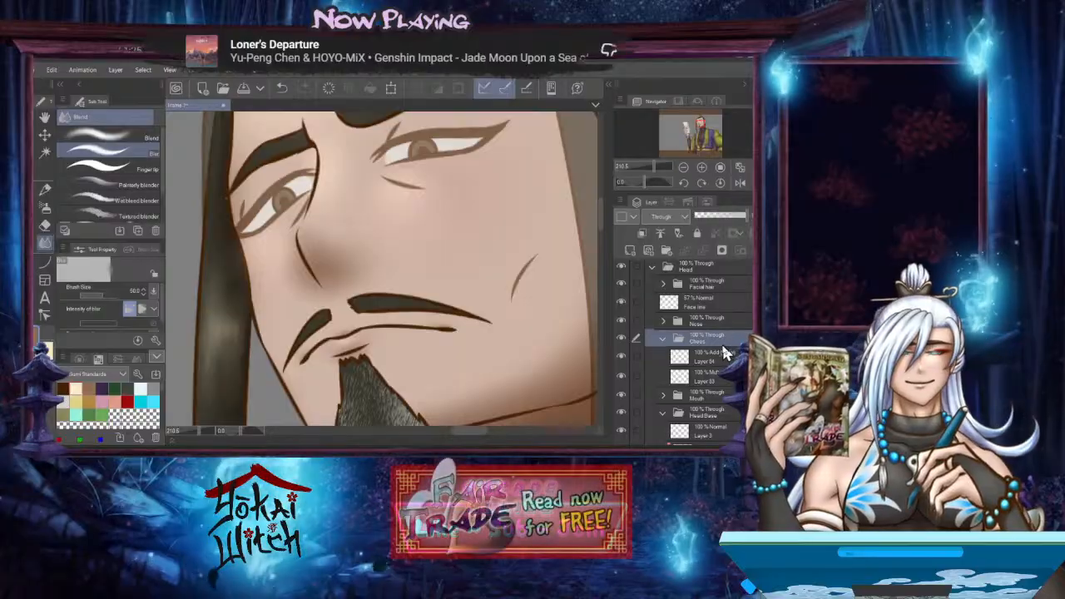
Name the new folder Cheeks and move the Face line layer into it, above the Add (Glow) layer
double_click(712, 339)
text(Cheeks)
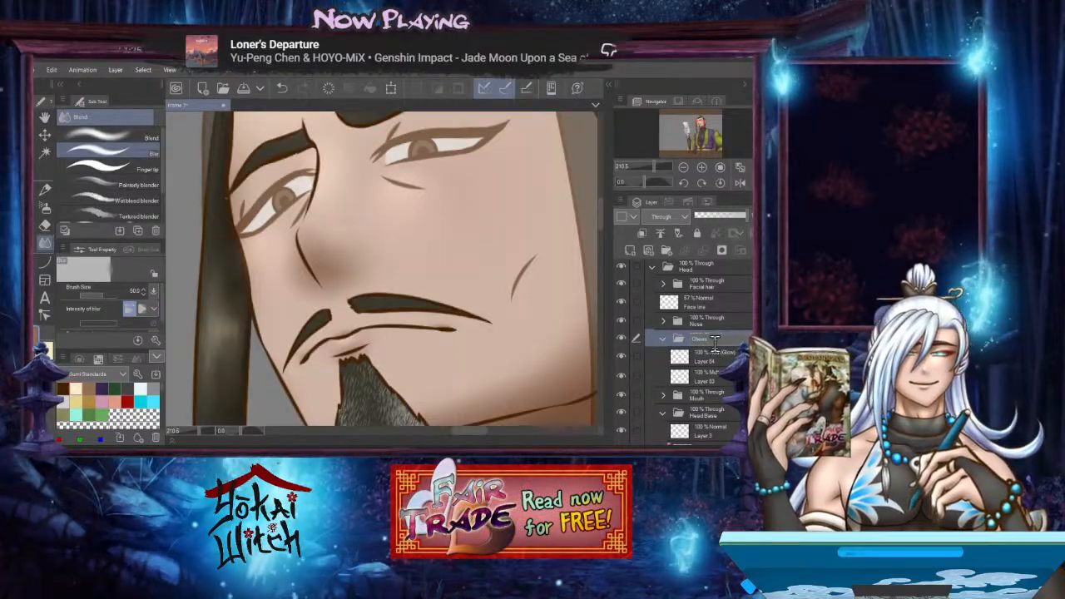
key(Return)
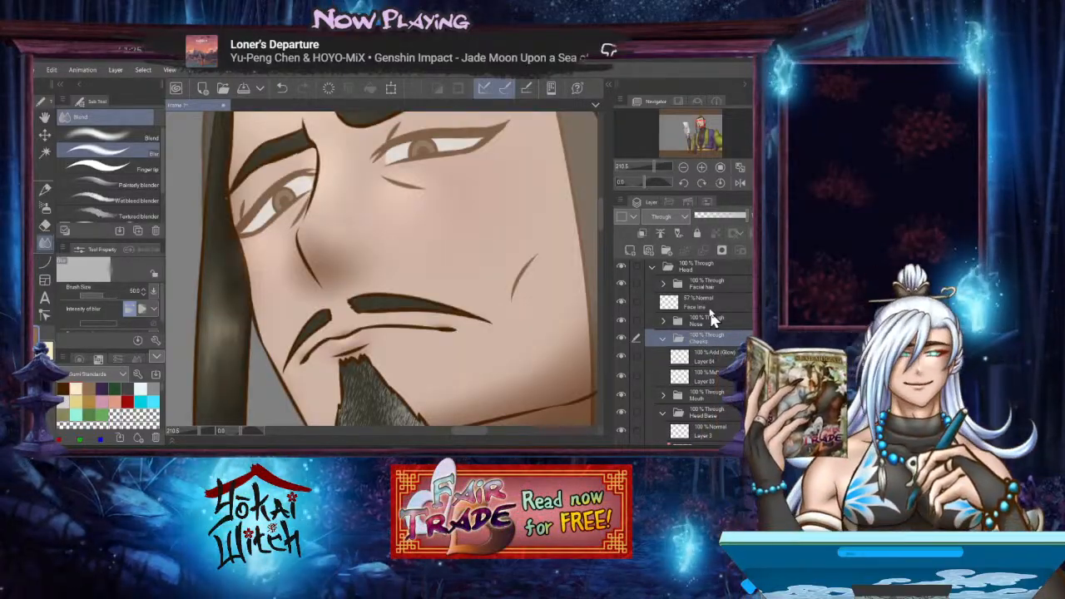
mouse_move(694, 300)
mouse_down()
mouse_move(708, 306)
mouse_move(708, 336)
mouse_up()
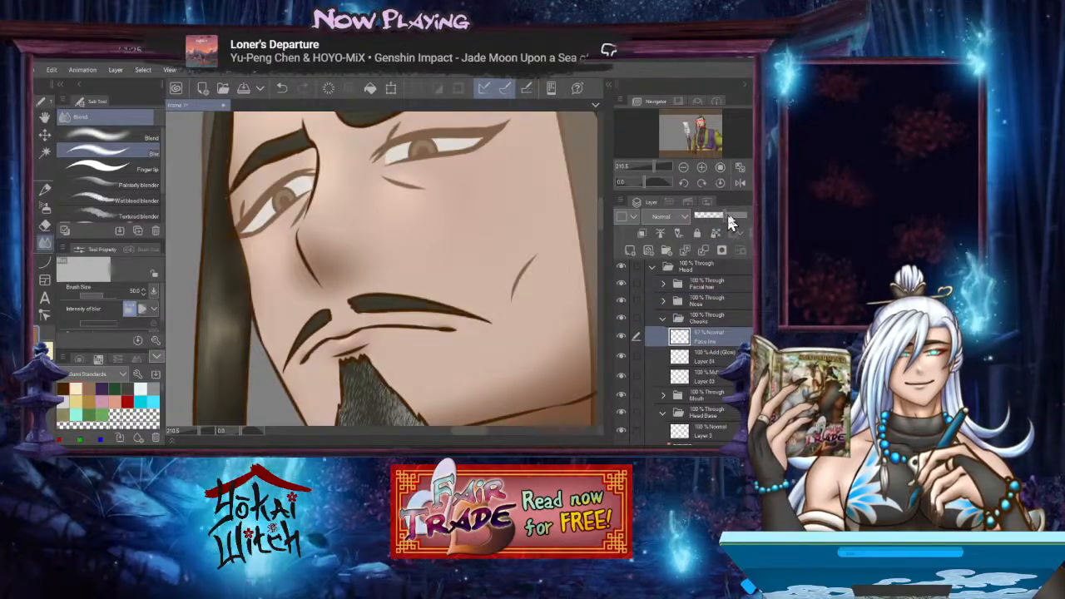
Set the Face line layer's opacity to 100% and add a Multiply layer directly beneath it
drag(729, 221, 752, 219)
click(721, 358)
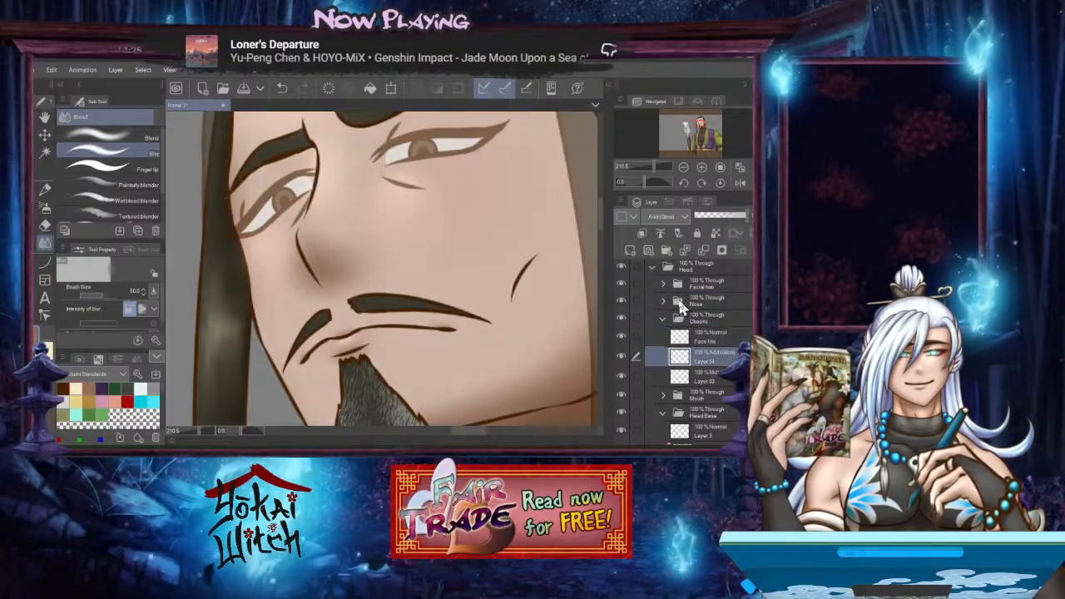
click(632, 250)
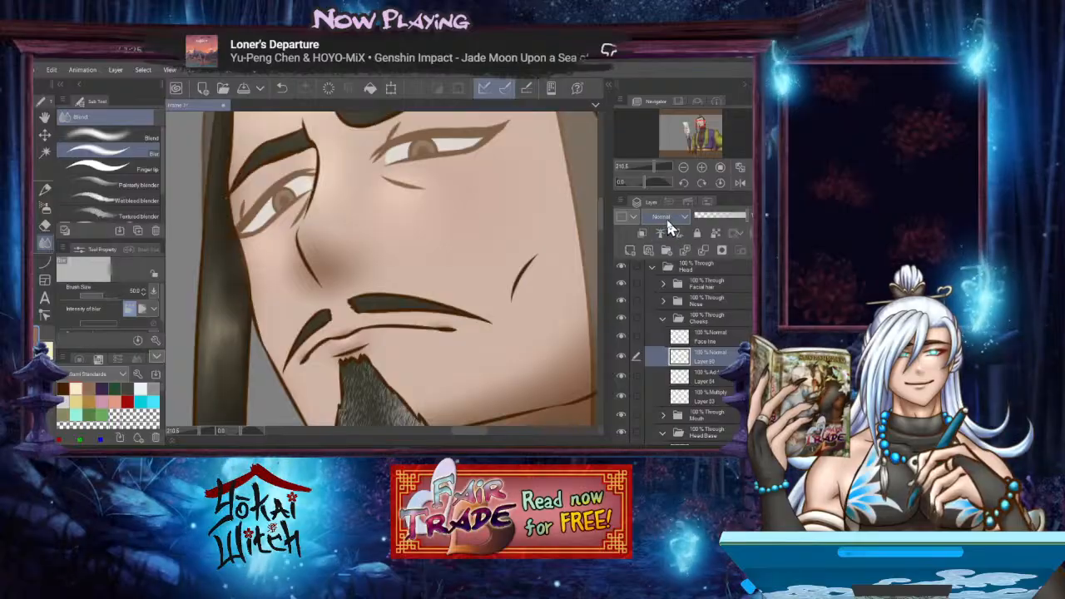
click(666, 220)
click(659, 251)
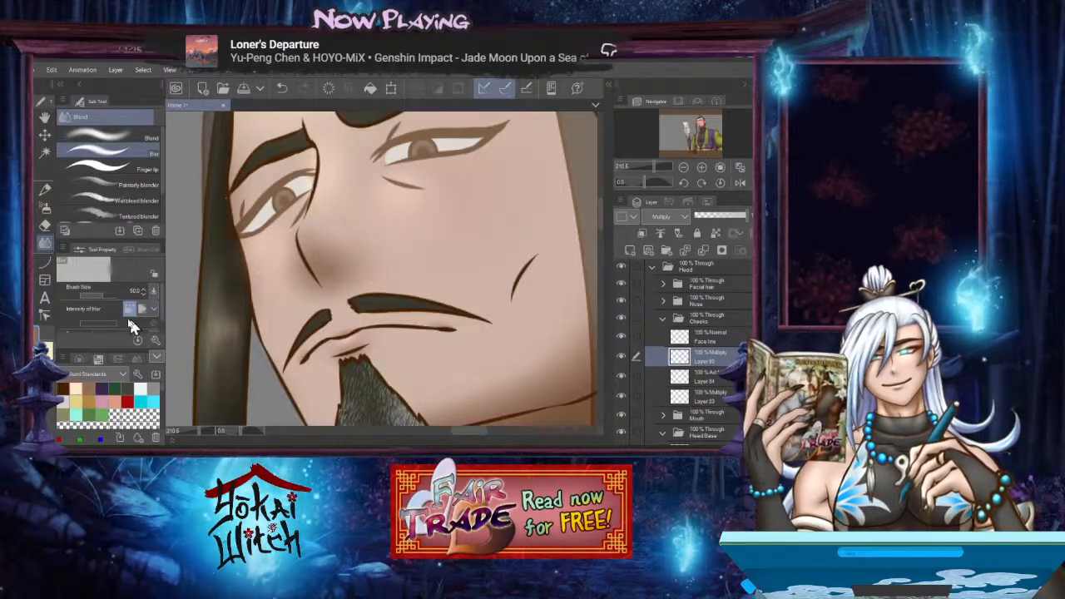
Shade along the full length of the cheek crease with the Curve tool at size 30
click(45, 260)
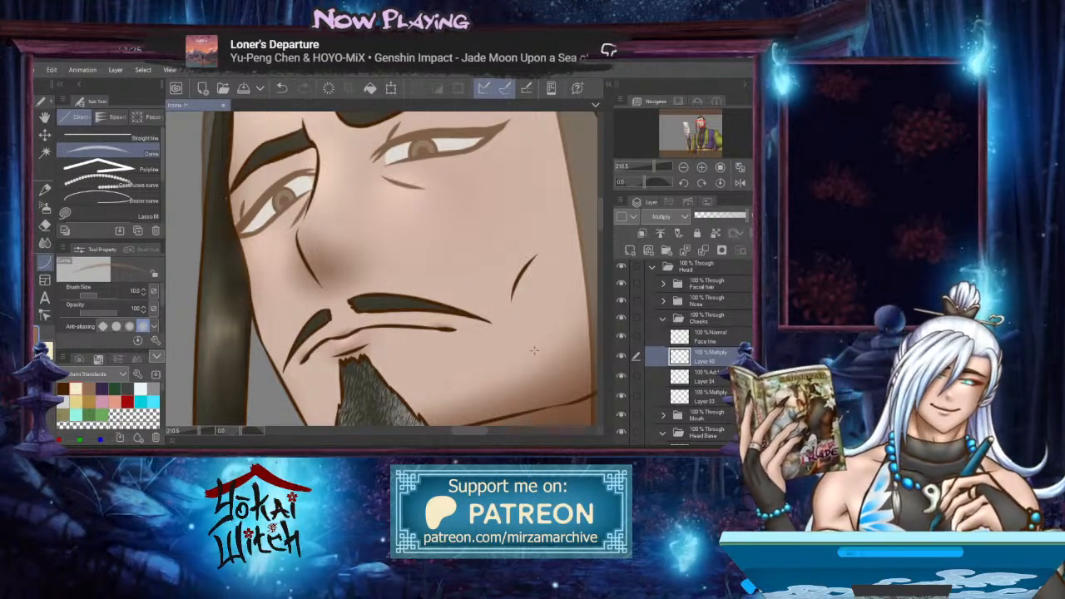
drag(548, 249, 512, 318)
click(508, 282)
drag(550, 245, 513, 287)
key(ctrl+z)
drag(556, 233, 537, 251)
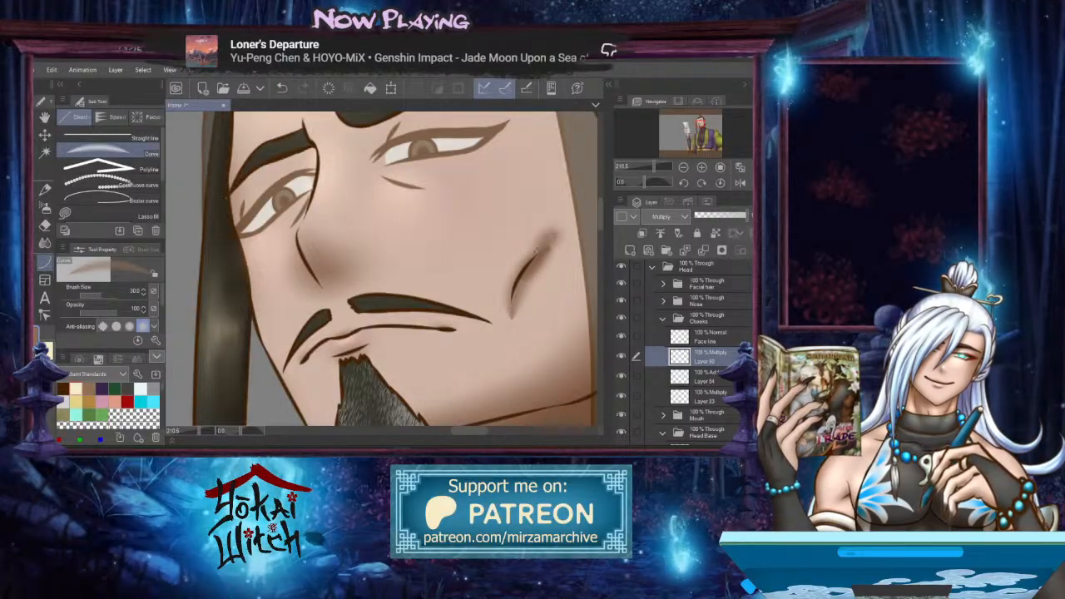
key(ctrl+z)
drag(526, 290, 510, 334)
key(ctrl+z)
drag(522, 271, 506, 332)
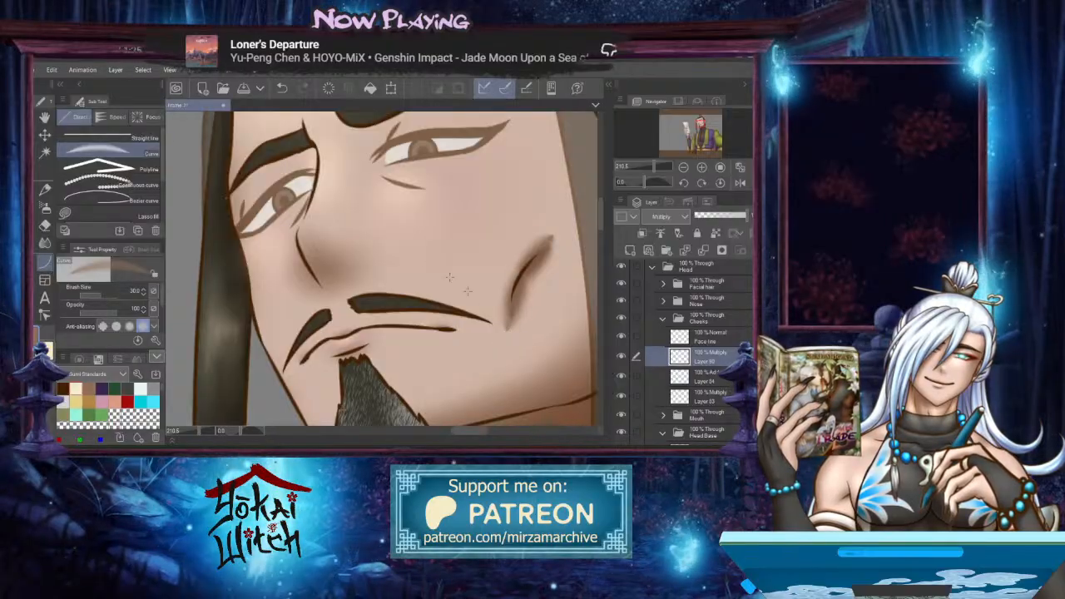
Soften the cheek crease shadow into the surrounding skin with the Blur brush
key(j)
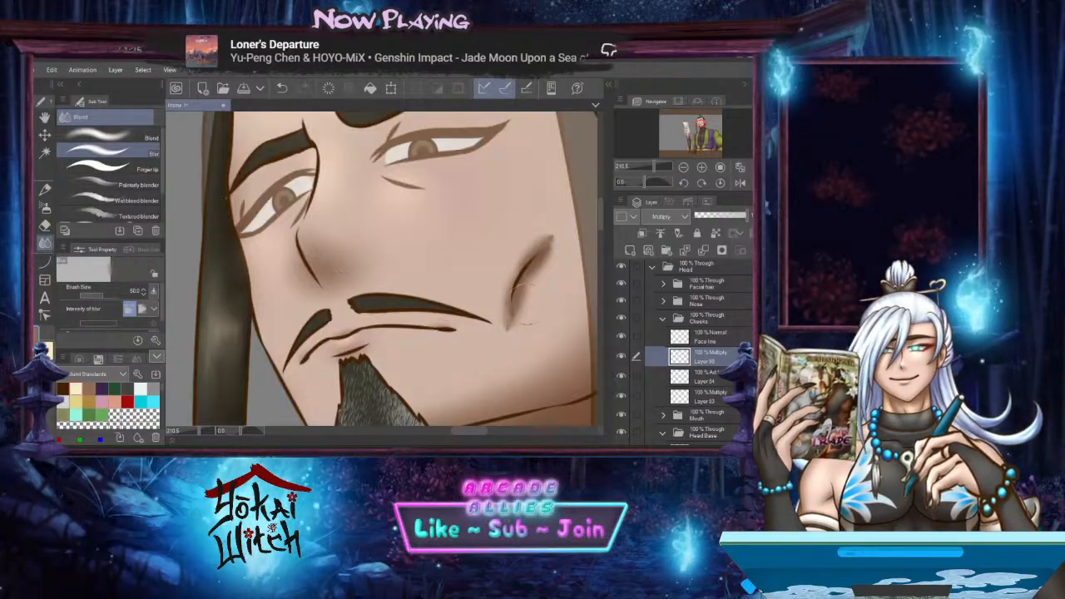
mouse_move(519, 322)
mouse_down()
mouse_move(553, 253)
mouse_move(515, 320)
mouse_up()
drag(549, 246, 509, 314)
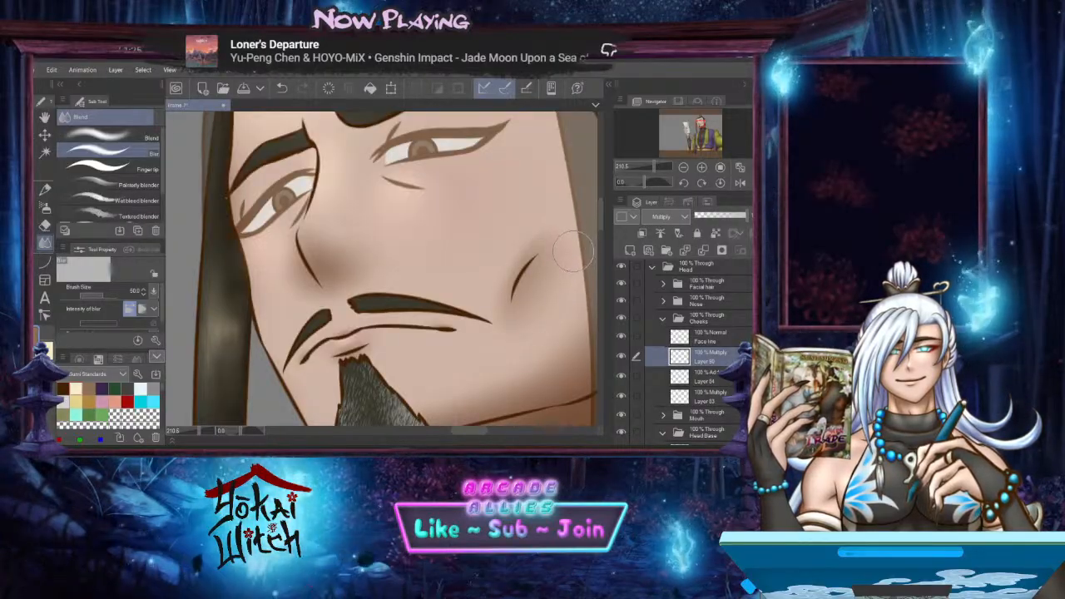
scroll(574, 249, up, 1)
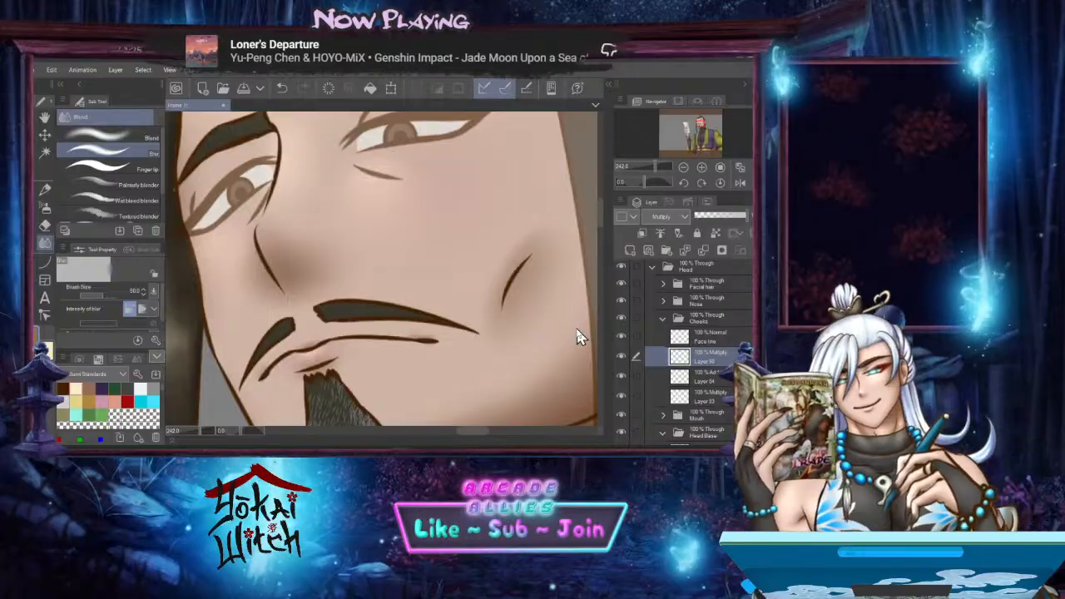
key(ctrl+t)
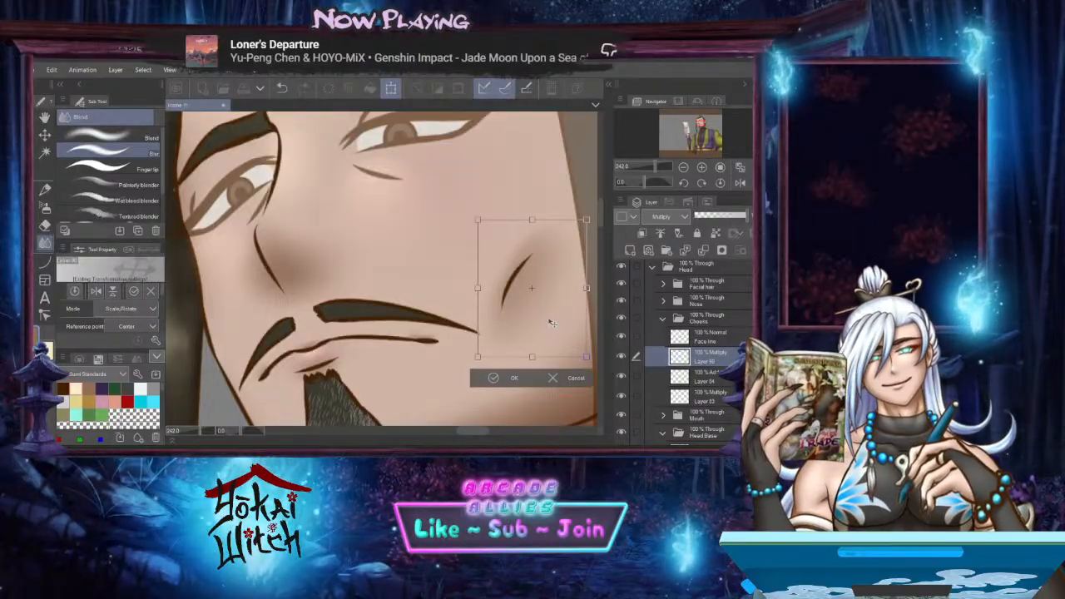
click(501, 378)
scroll(504, 327, down, 4)
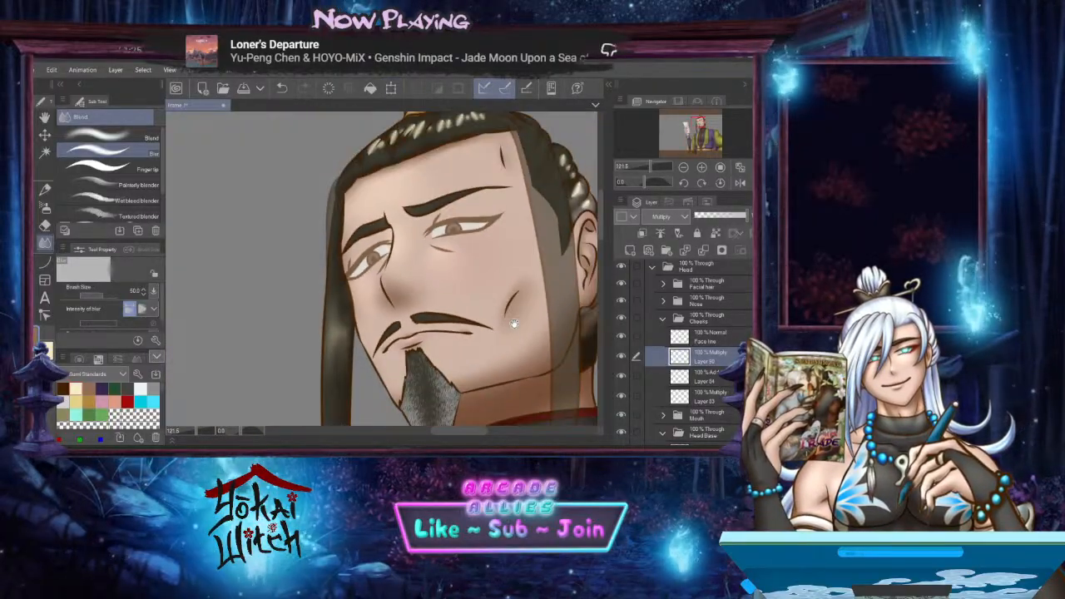
scroll(503, 326, up, 4)
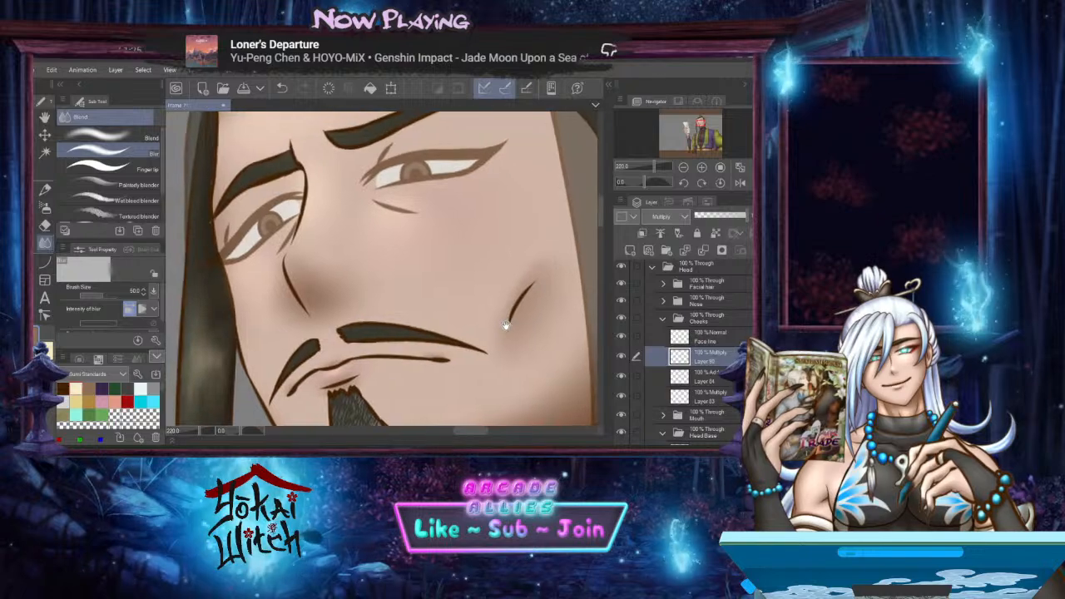
drag(442, 326, 462, 311)
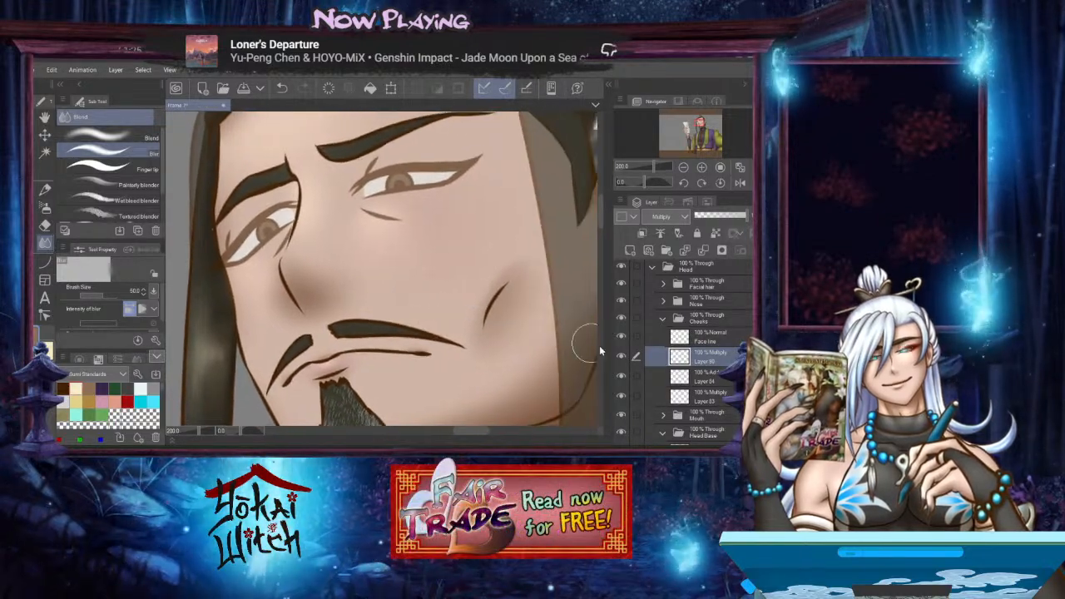
Collapse the Cheeks folder and expand the Facial hair folder
click(662, 320)
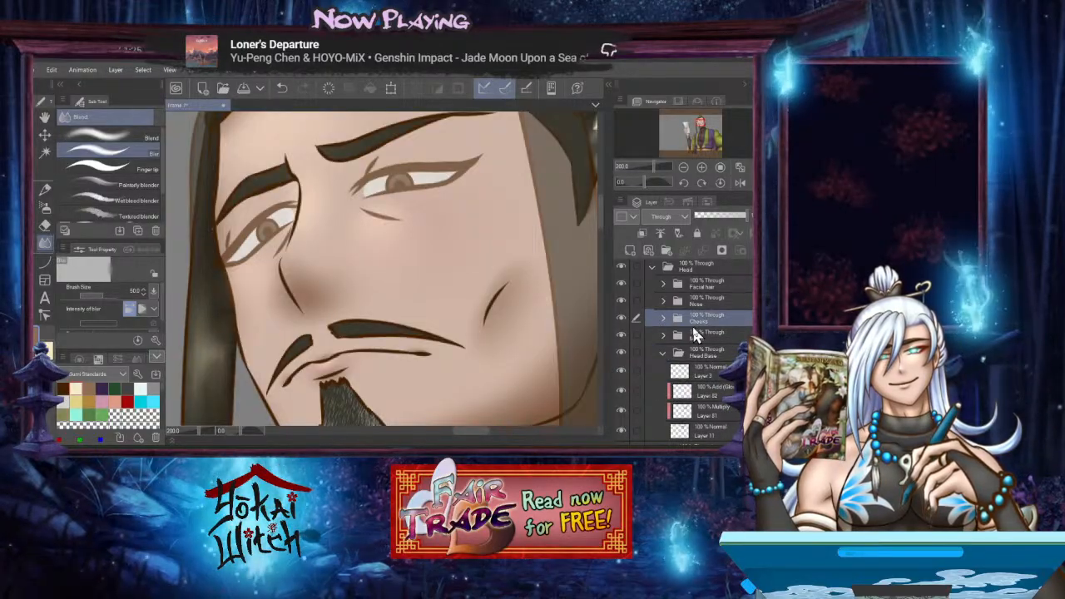
scroll(696, 327, up, 1)
scroll(696, 328, up, 1)
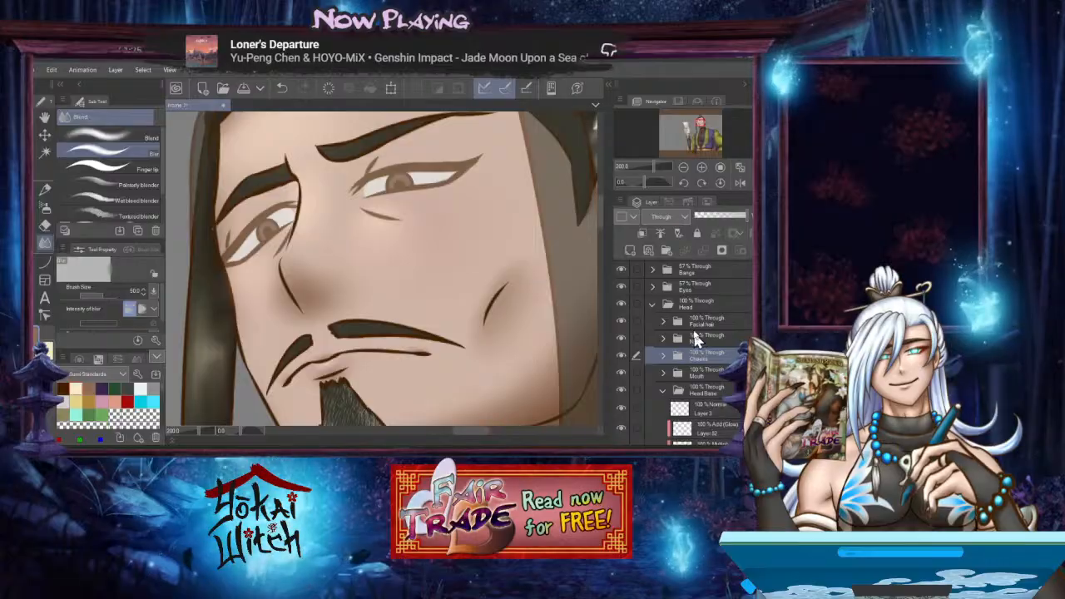
click(687, 324)
click(663, 322)
scroll(703, 370, down, 2)
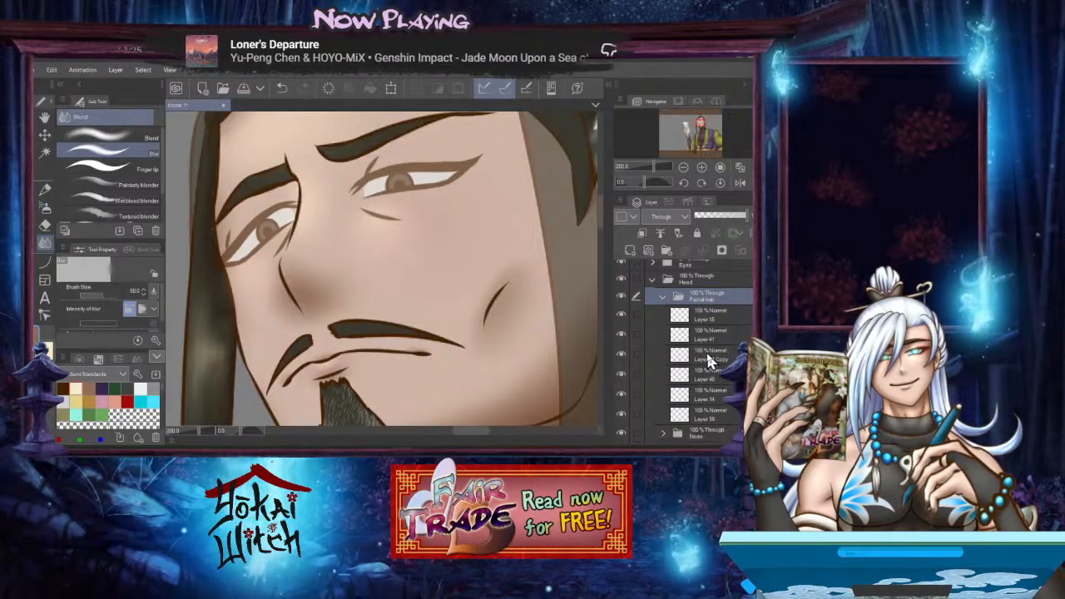
Add a Multiply layer clipped to the lowest layer in the Facial hair folder
click(701, 391)
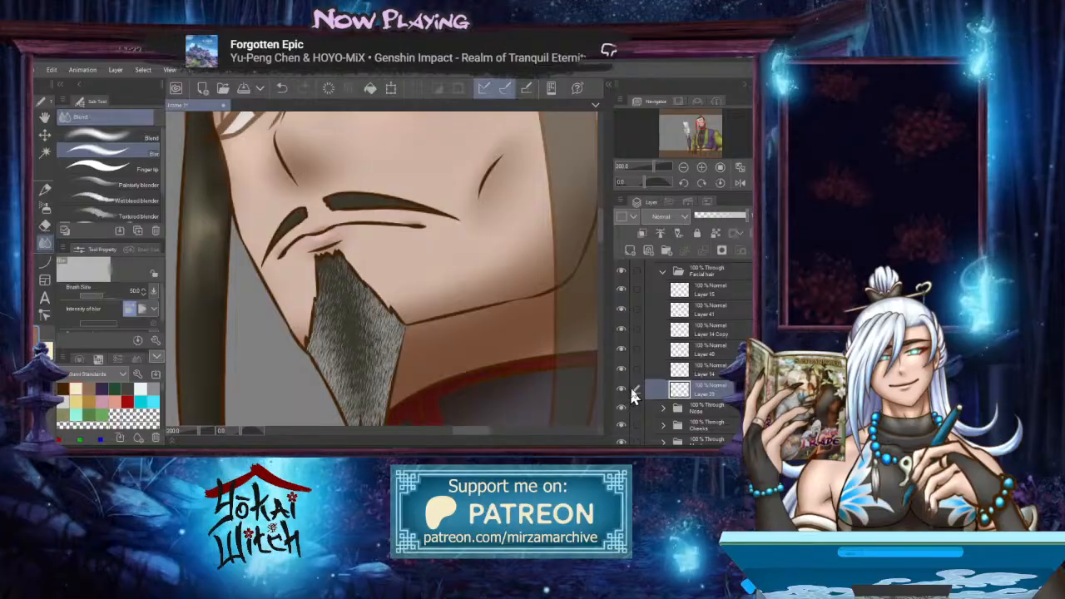
click(630, 251)
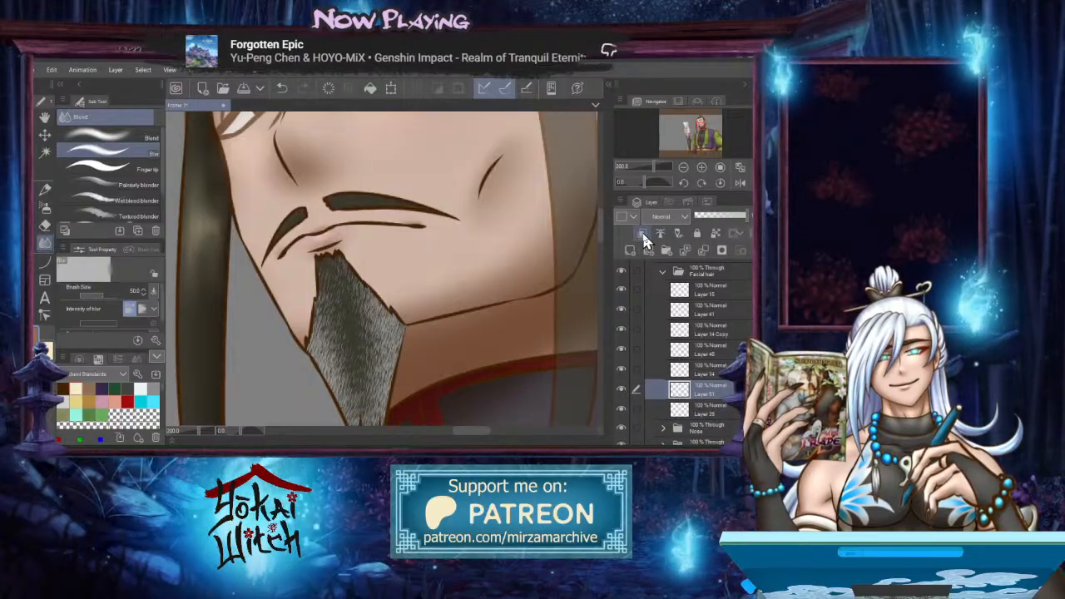
click(658, 215)
click(653, 255)
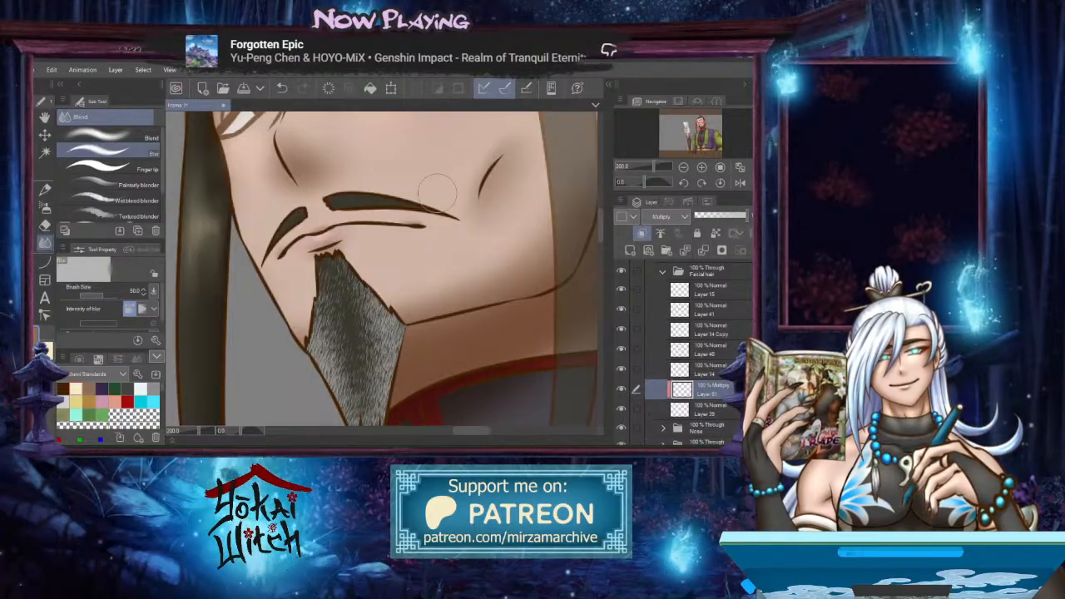
Shade the lower edge of the longer moustache half with the Curve tool at size 30 and blend it with the Blur brush
scroll(333, 233, up, 5)
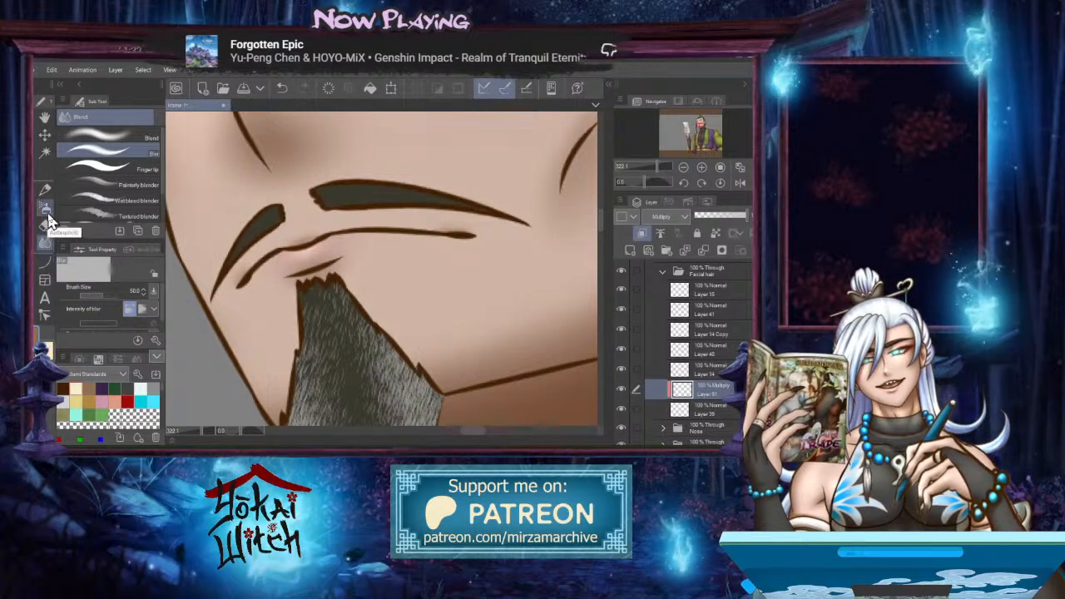
click(46, 262)
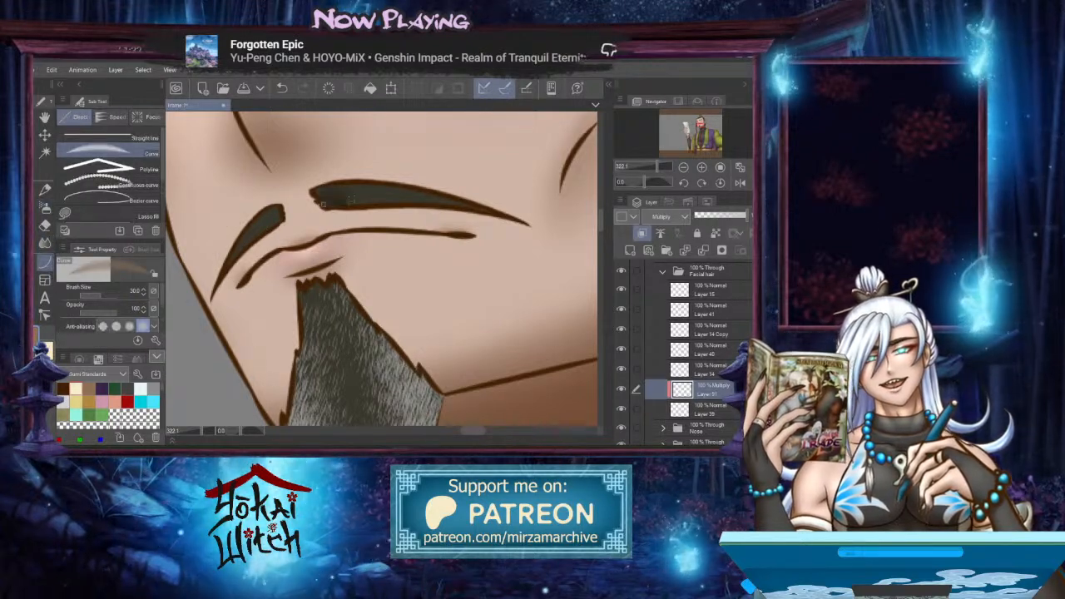
drag(321, 203, 504, 221)
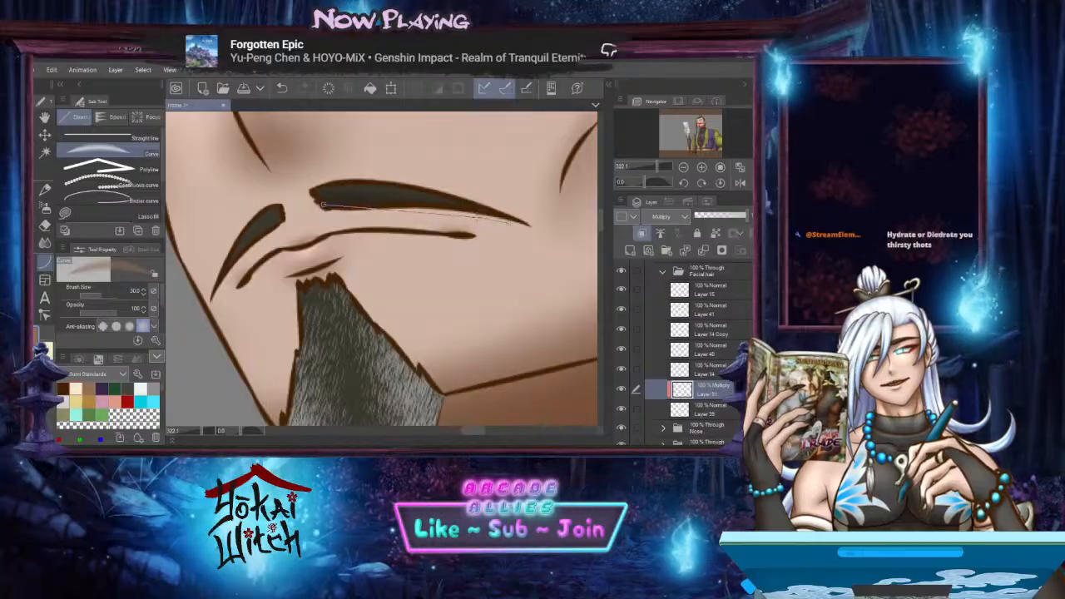
click(398, 203)
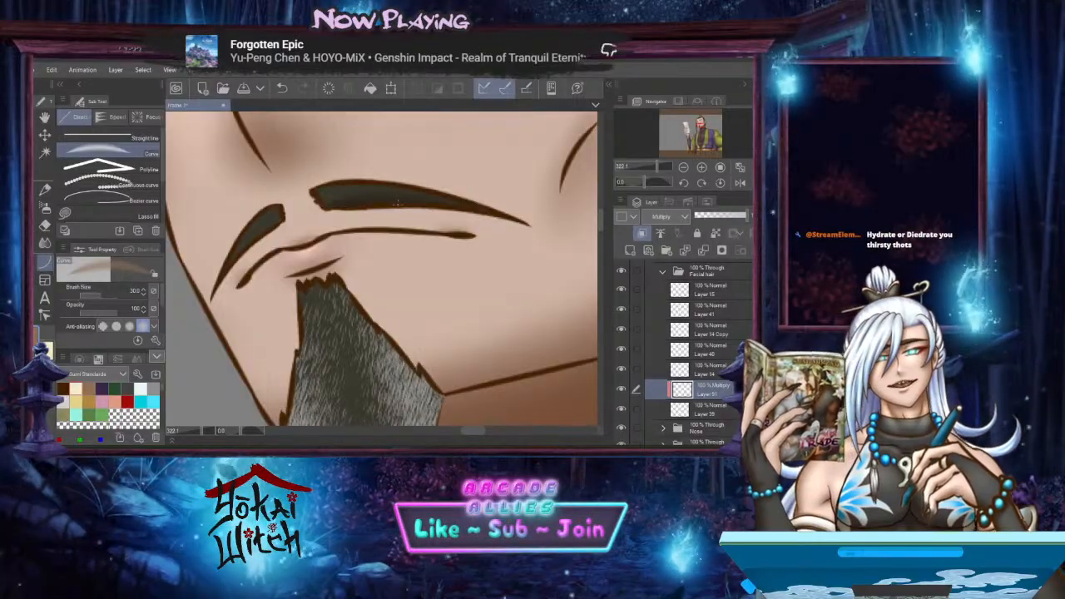
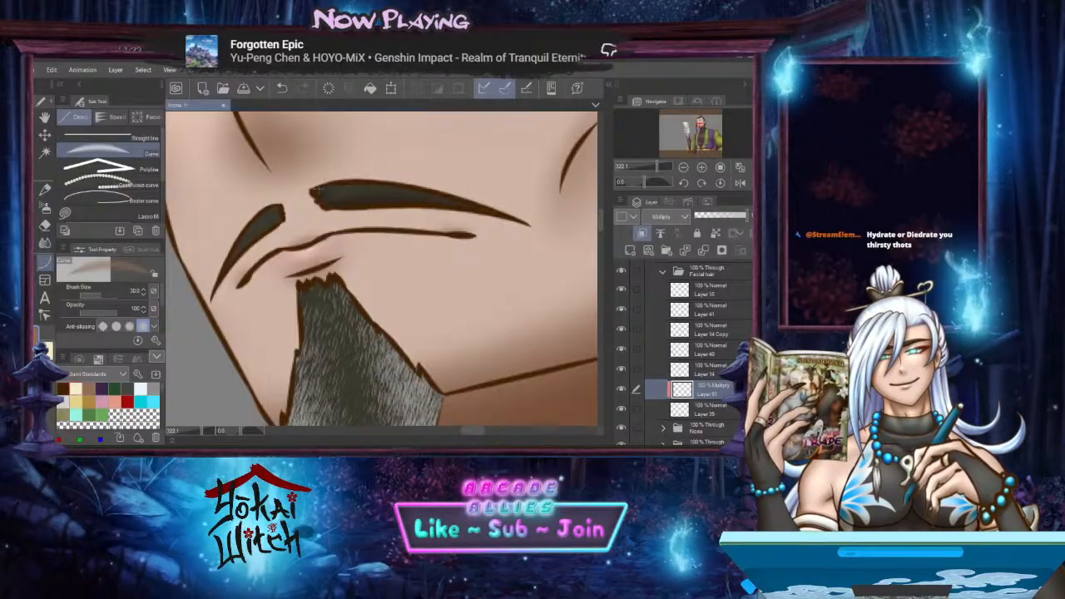
drag(370, 201, 402, 217)
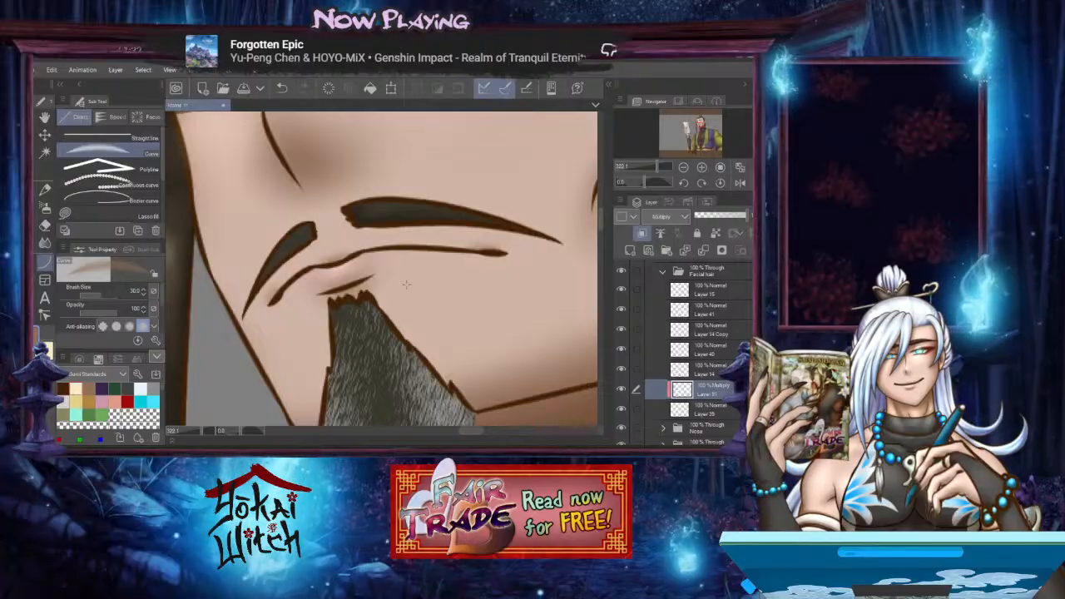
scroll(520, 285, up, 2)
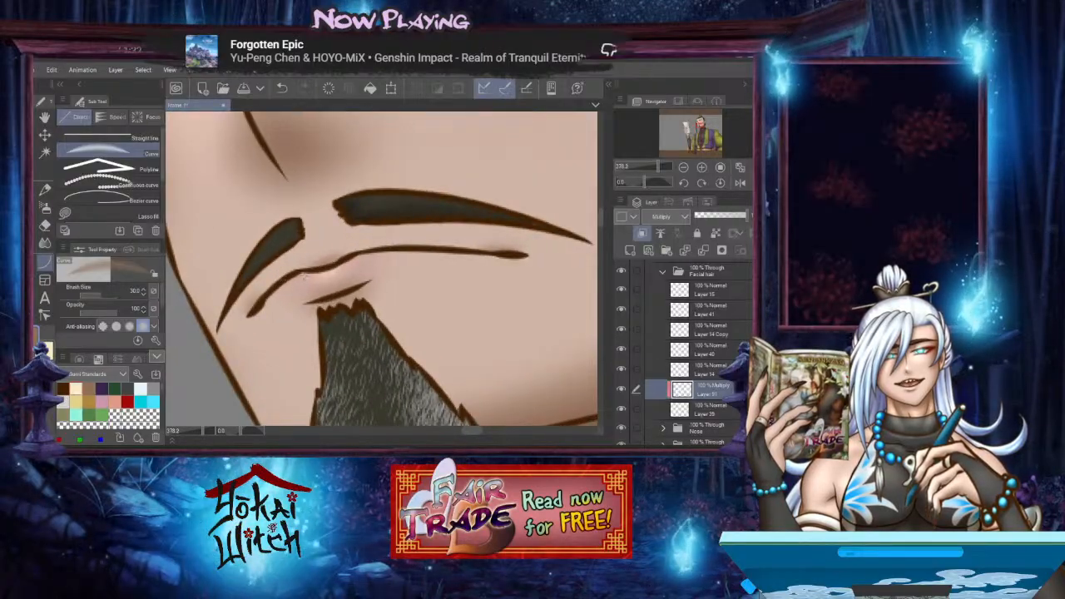
click(45, 242)
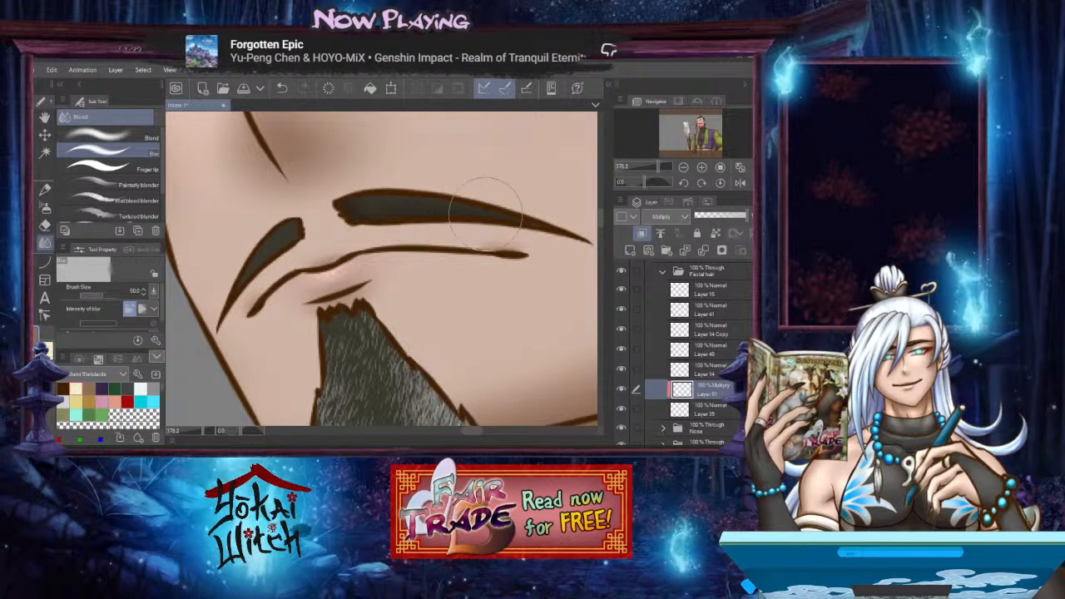
mouse_move(370, 221)
mouse_down()
mouse_move(357, 262)
mouse_move(410, 240)
mouse_up()
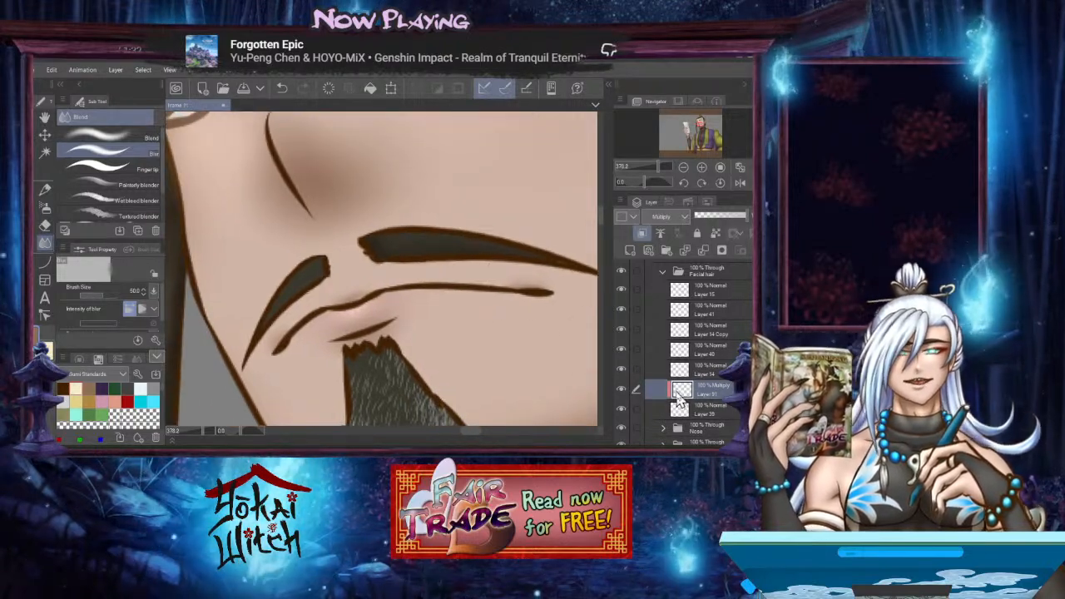
Add a Multiply layer clipped to Layer 40, the shorter moustache half, in the Facial hair folder
click(655, 372)
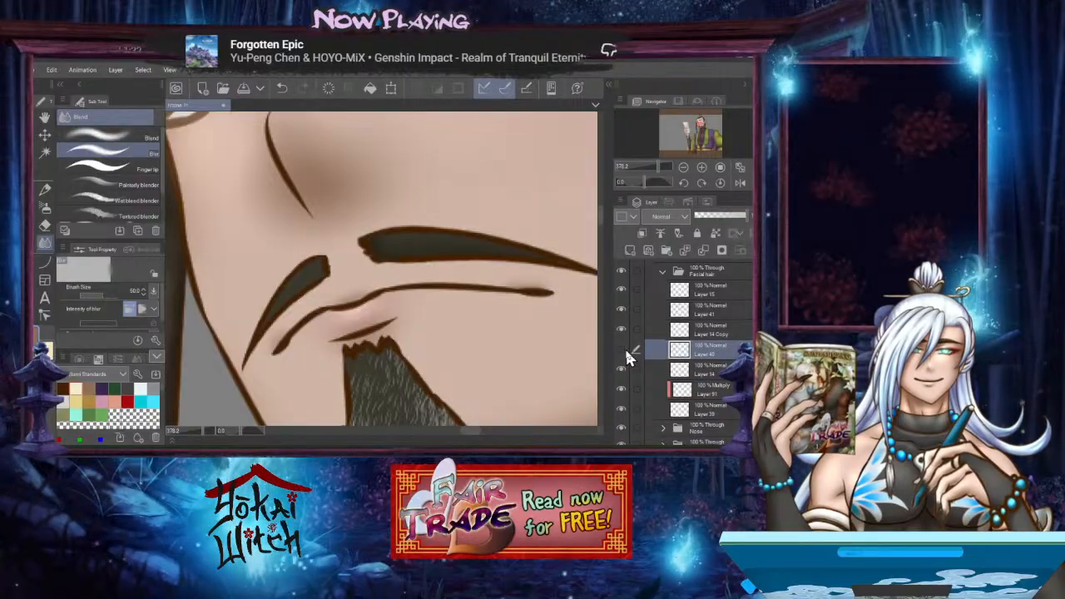
click(630, 349)
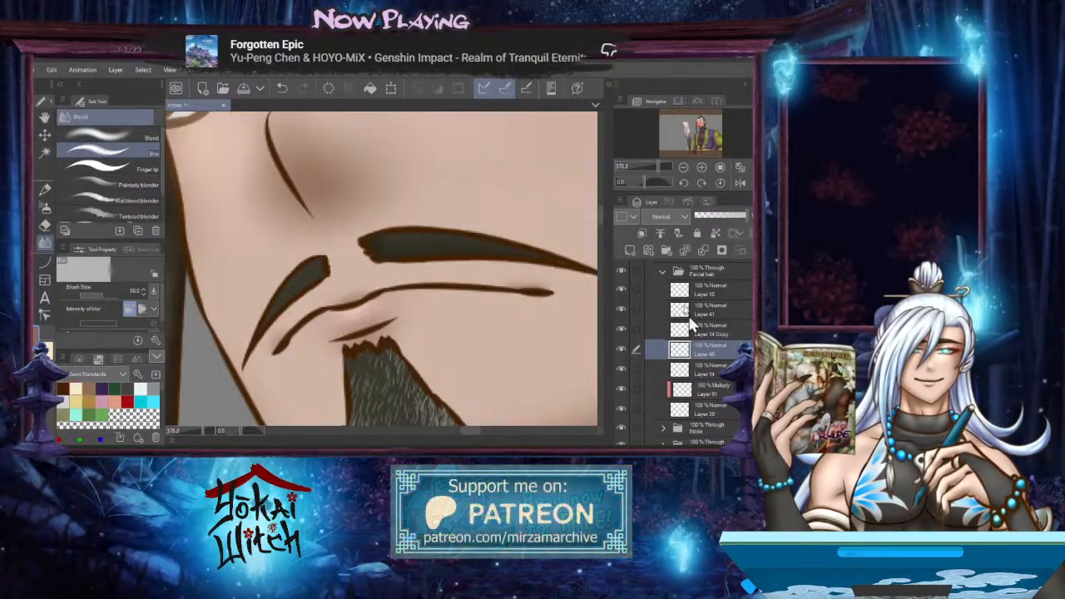
click(632, 248)
click(665, 218)
click(654, 255)
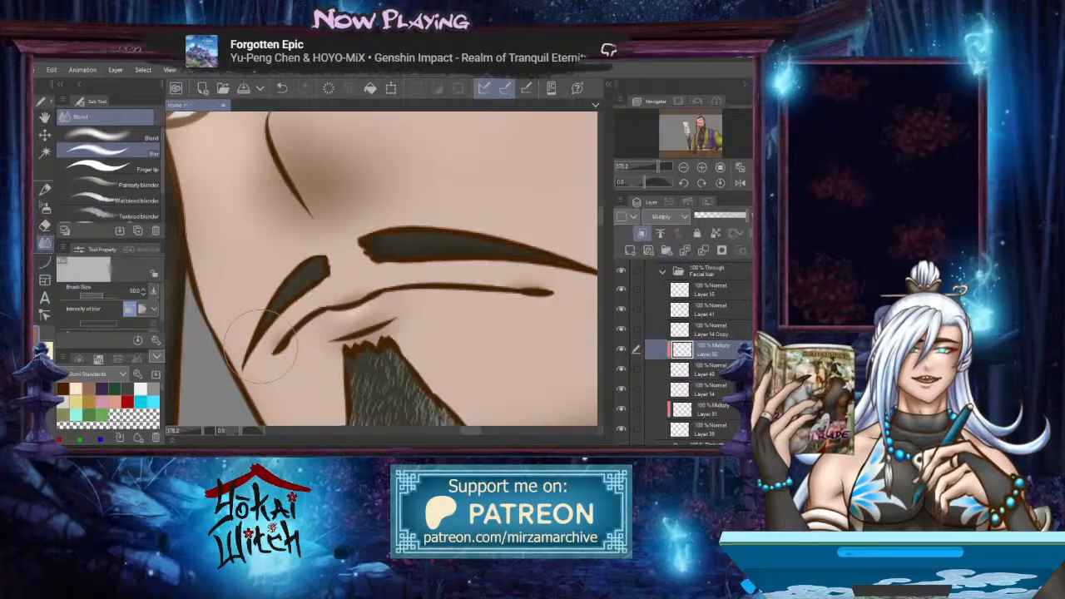
Shade the lower edge of the shorter moustache half with the Curve tool at size 30
click(44, 260)
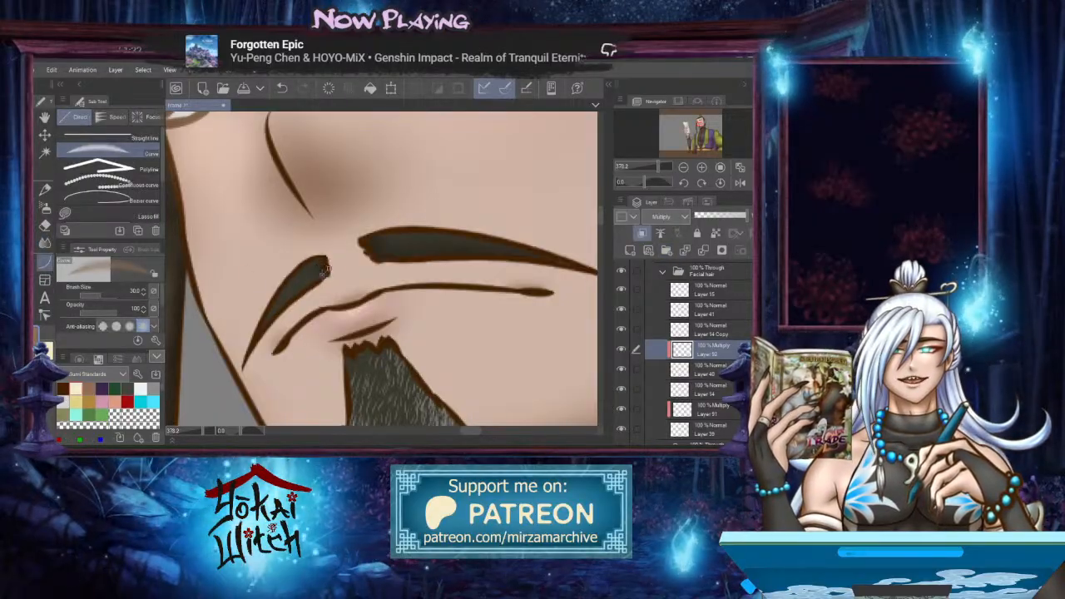
drag(326, 268, 272, 337)
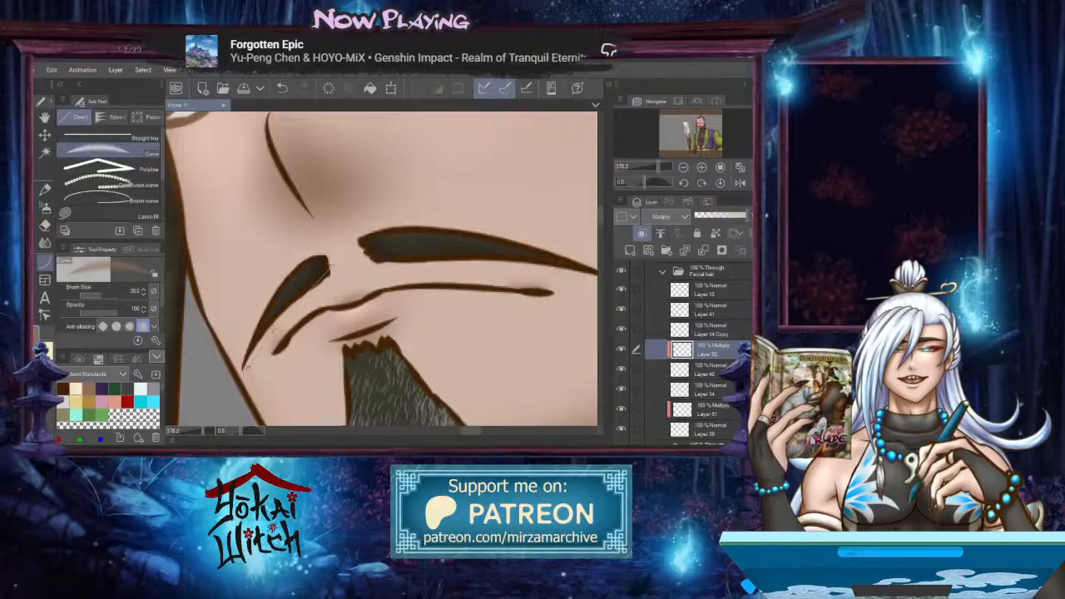
click(273, 329)
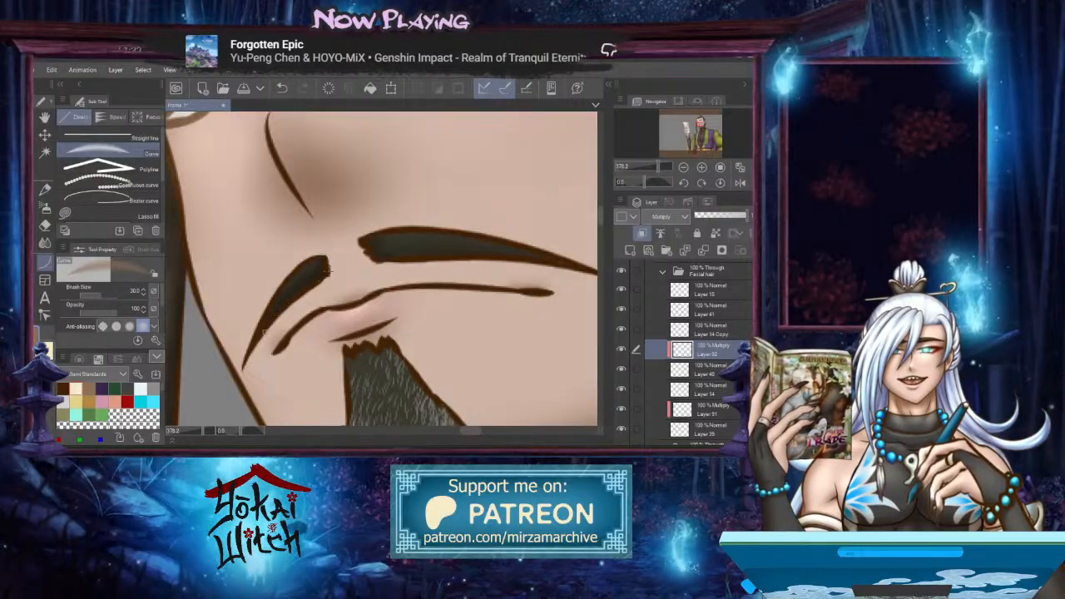
drag(327, 269, 416, 288)
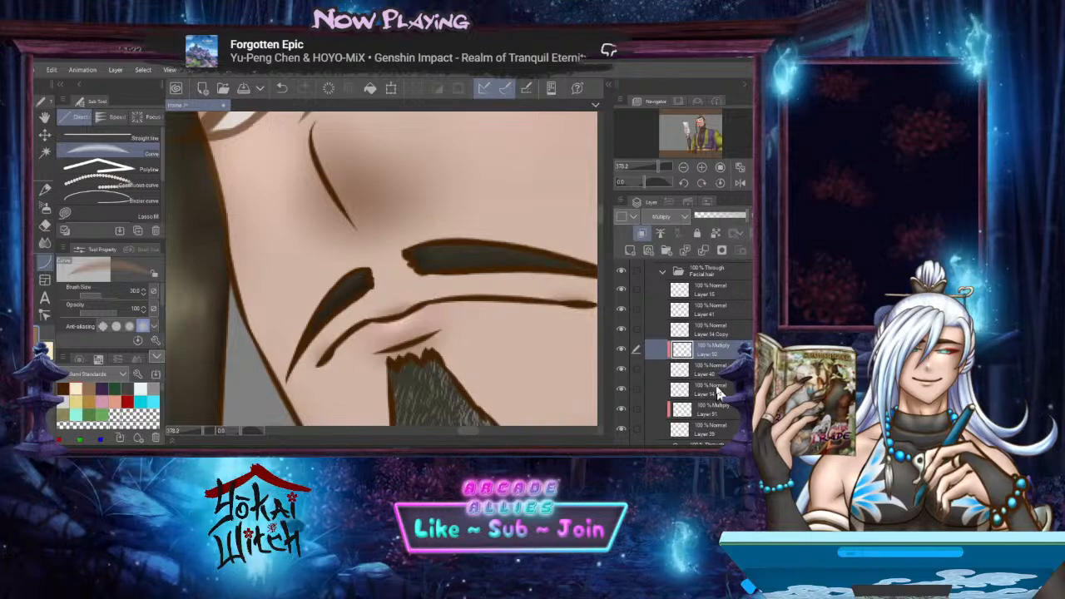
Add an unclipped Multiply layer directly above Layer 14, beneath the shorter moustache half's layer
scroll(717, 391, down, 2)
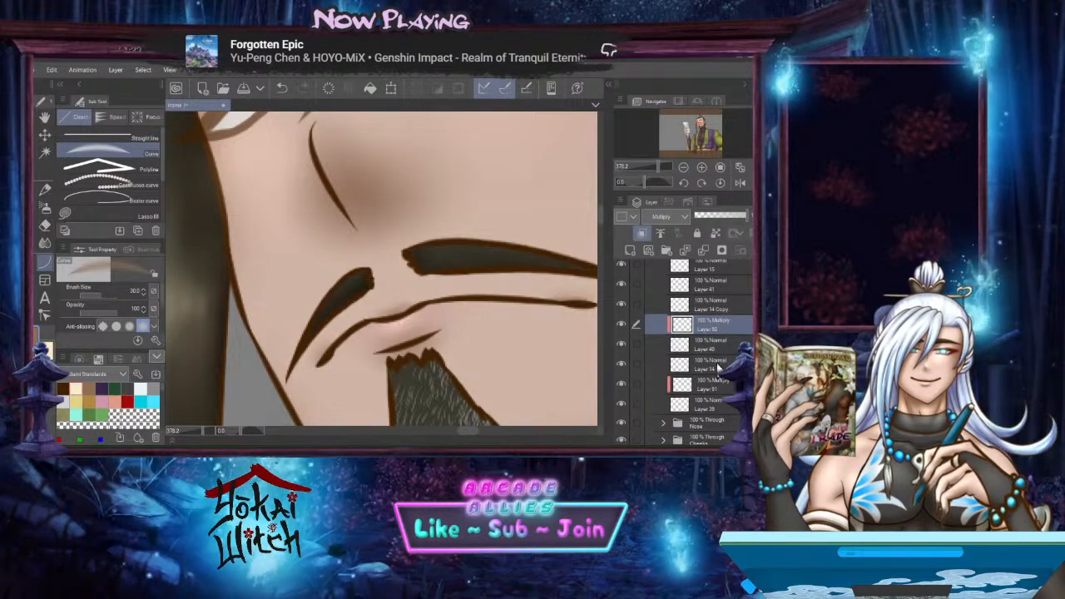
click(720, 363)
click(630, 258)
click(667, 216)
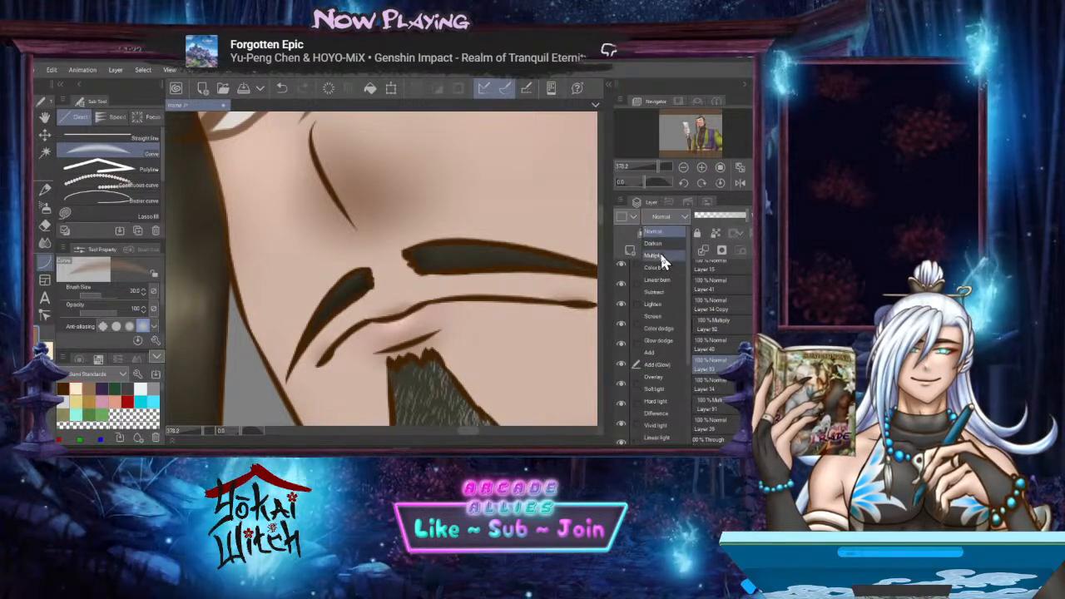
click(659, 251)
drag(372, 287, 289, 380)
click(303, 322)
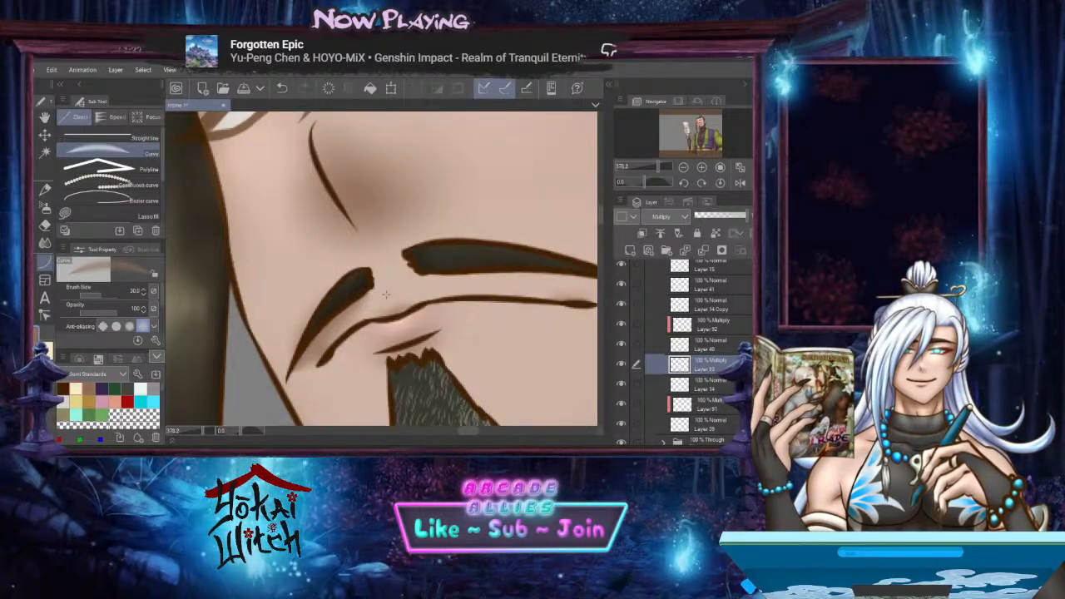
key(ctrl+z)
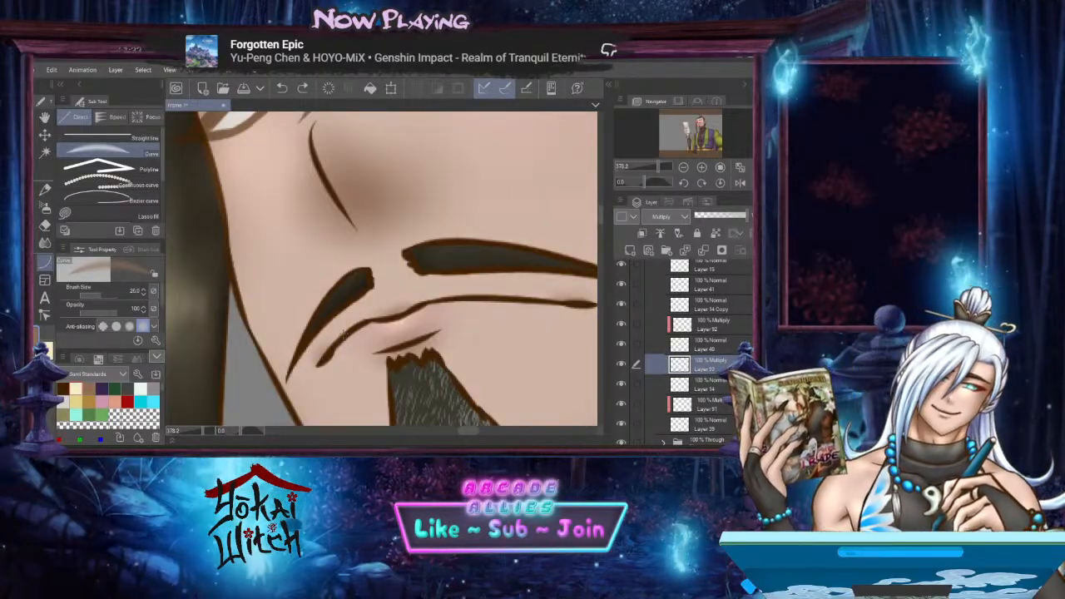
Reduce the Curve tool to size 8 and draw a cast shadow on the skin along the shorter moustache half's lower edge
key(bracketleft)
key(bracketleft)
key(bracketleft)
key(bracketleft)
key(bracketleft)
key(bracketleft)
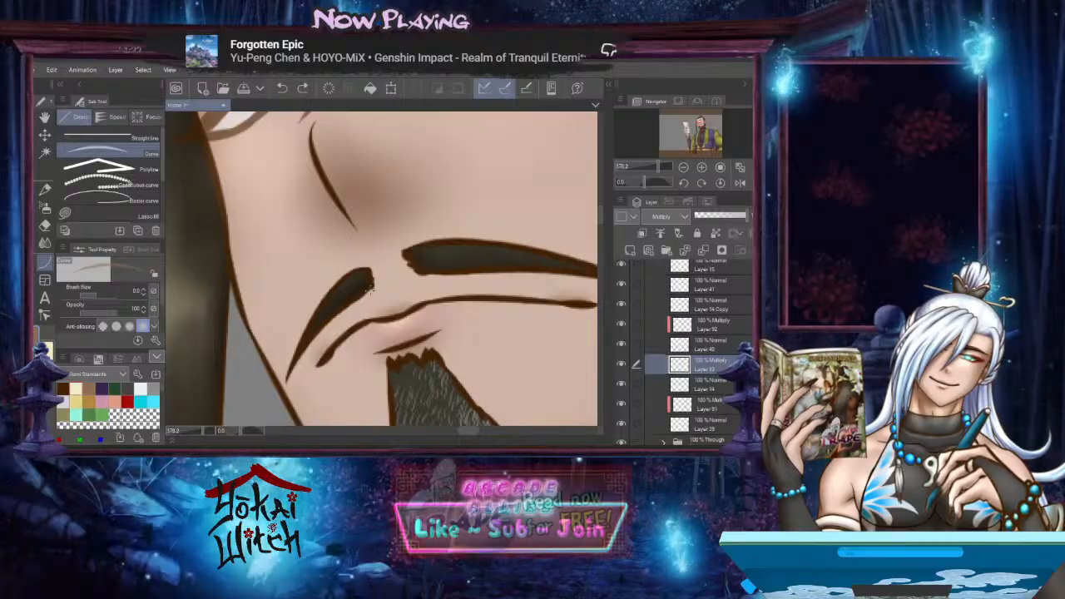
drag(373, 286, 288, 380)
click(316, 321)
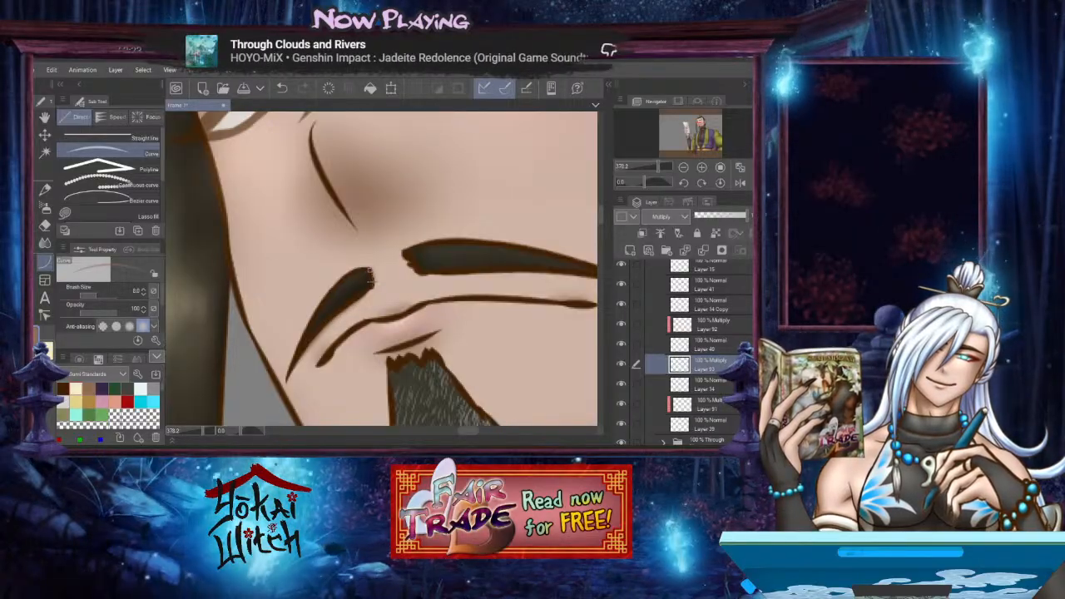
Soften the shorter moustache half's cast shadow with the Blur brush reduced to size 17
click(45, 242)
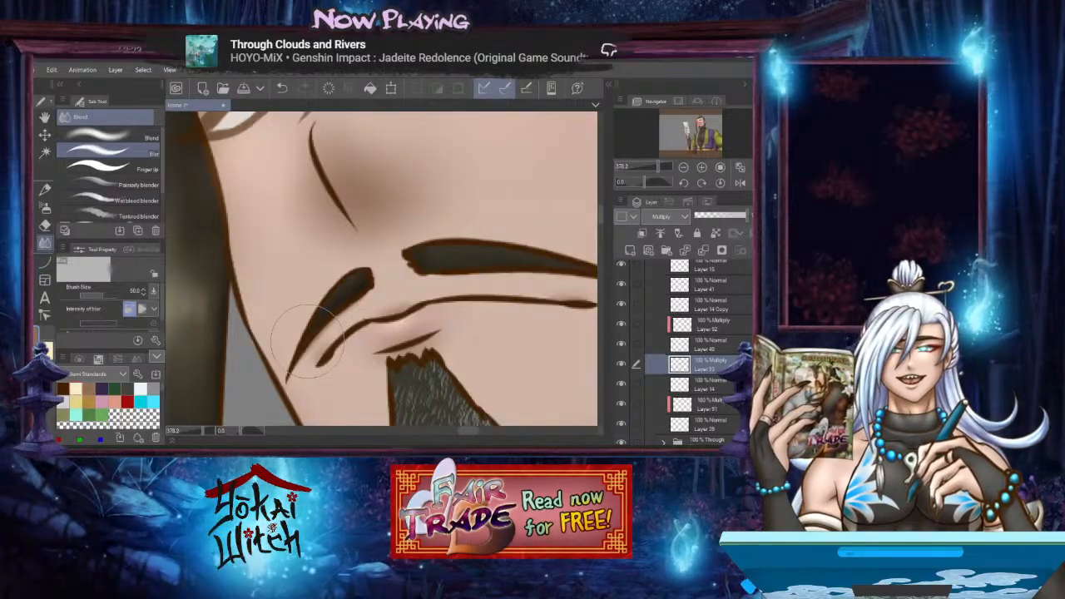
key(bracketleft)
key(bracketleft)
key(bracketleft)
key(bracketleft)
key(bracketleft)
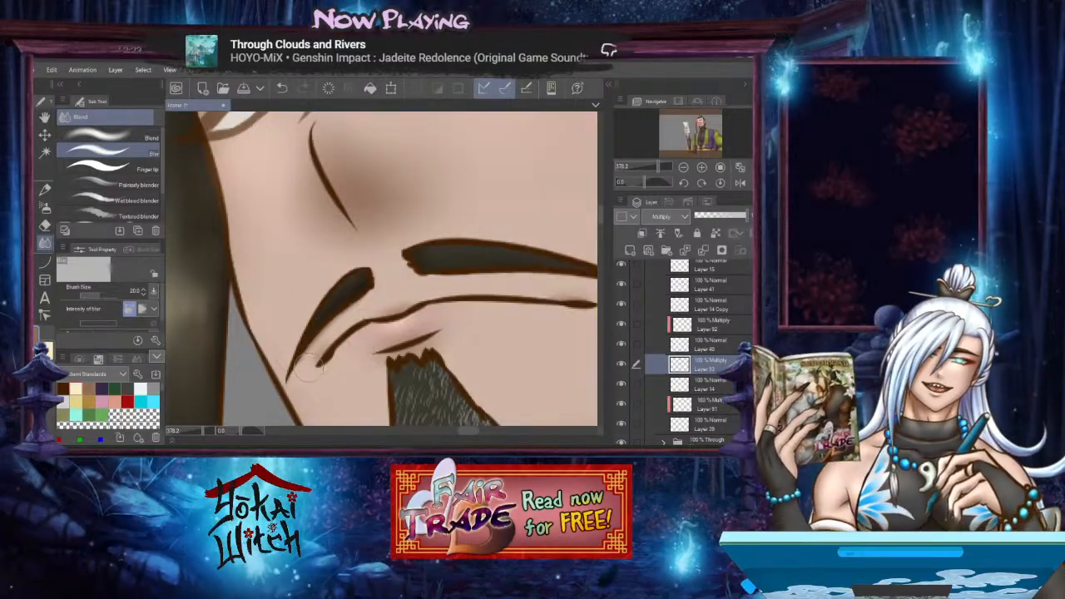
mouse_move(353, 295)
mouse_down()
mouse_move(325, 325)
mouse_move(369, 276)
mouse_up()
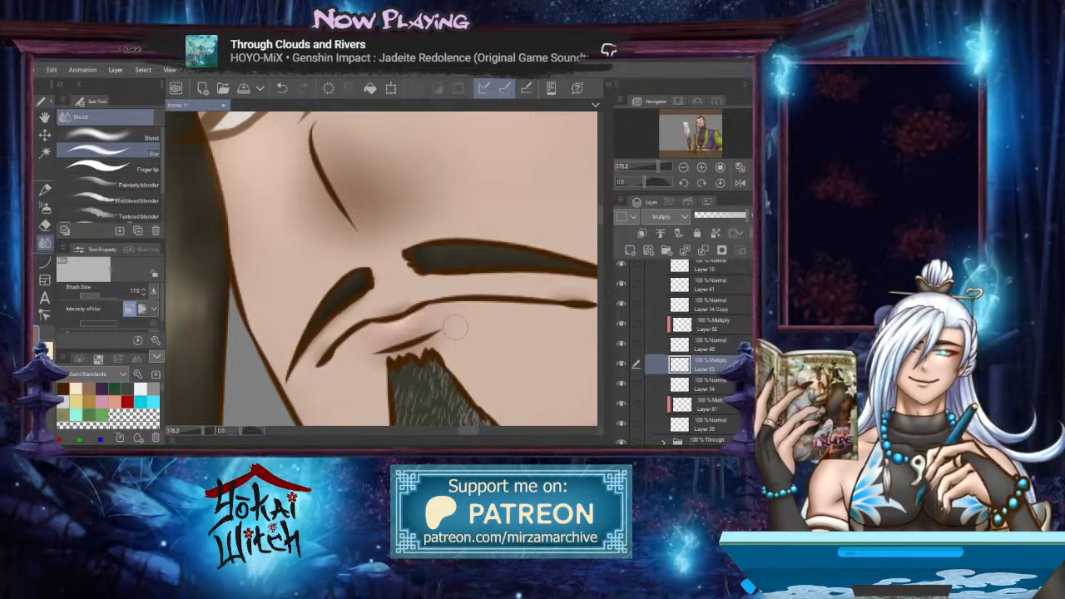
Add a Multiply layer and place it unclipped beneath the lowest layer of the Facial hair folder
scroll(707, 371, down, 1)
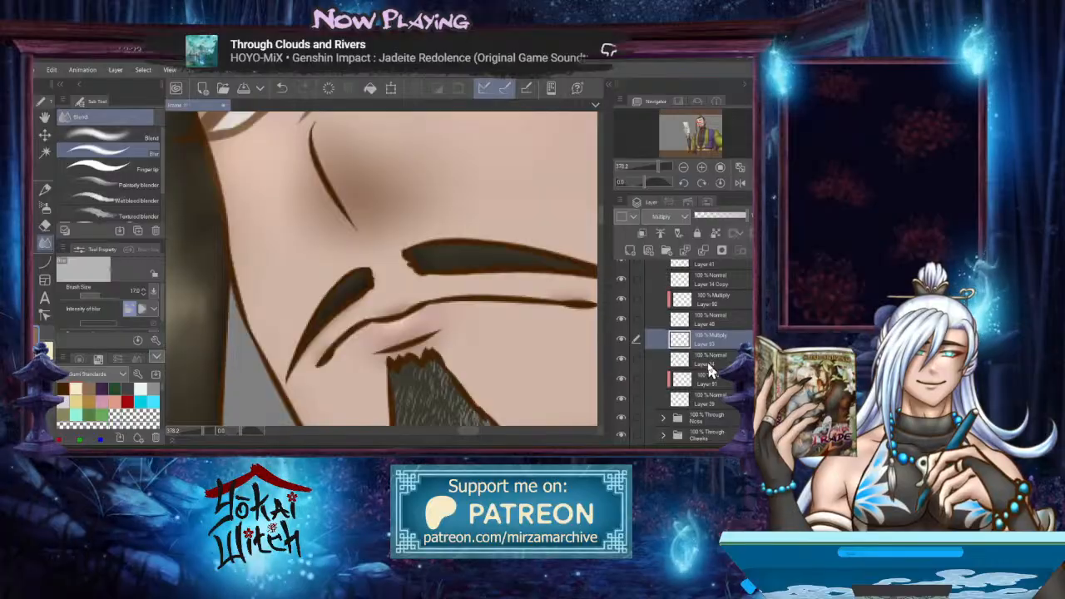
click(708, 403)
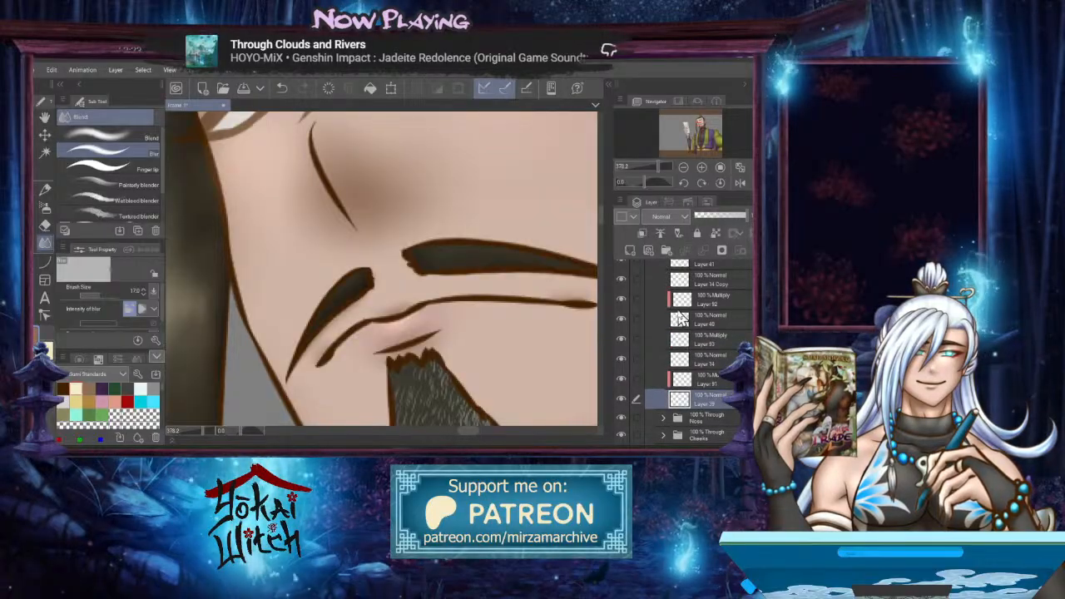
click(649, 250)
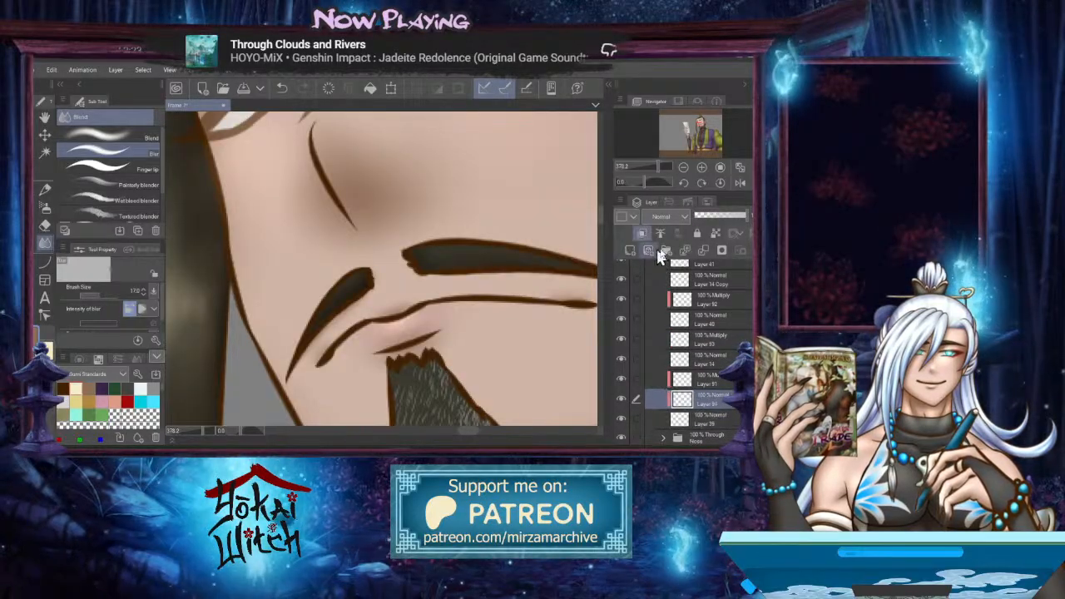
click(662, 217)
click(663, 253)
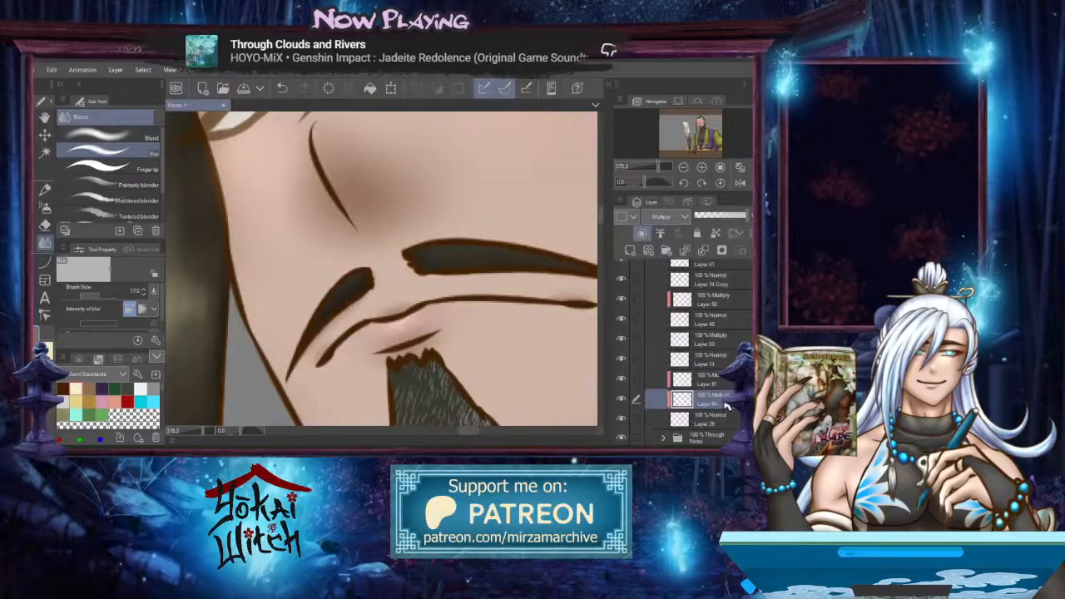
drag(715, 416, 714, 428)
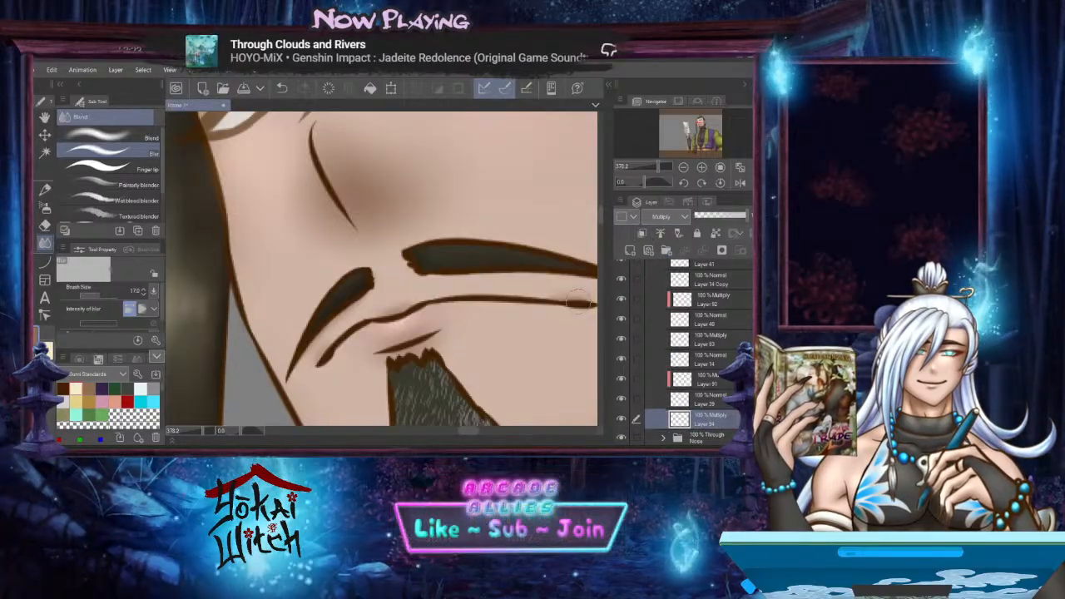
Draw a cast shadow under the longer moustache half with the Curve tool at size 8 and soften it with the Blur brush
click(47, 263)
drag(290, 273, 225, 280)
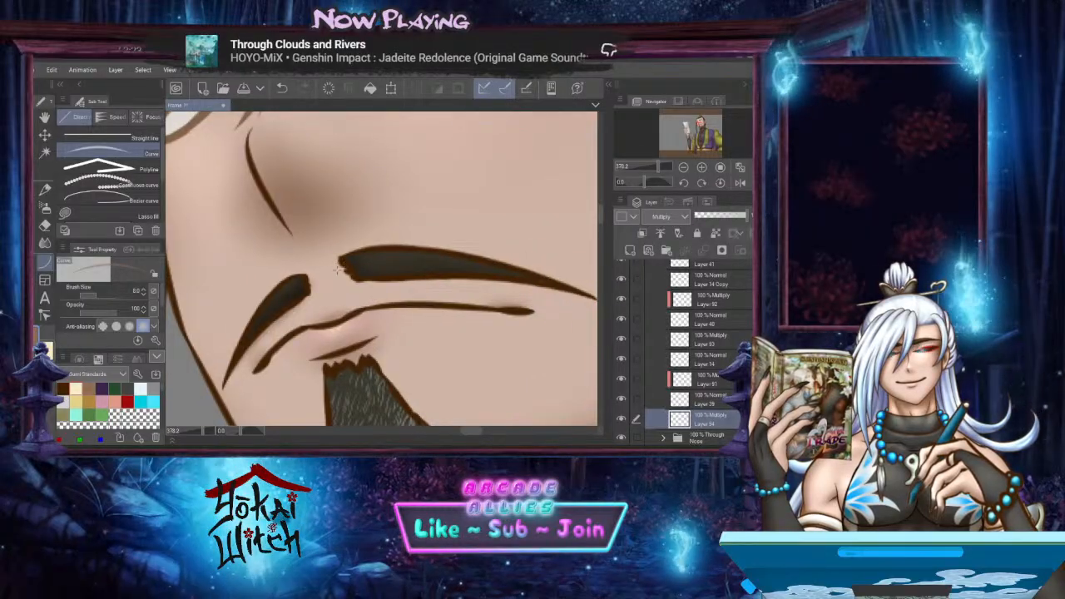
key(ctrl+z)
drag(338, 261, 592, 302)
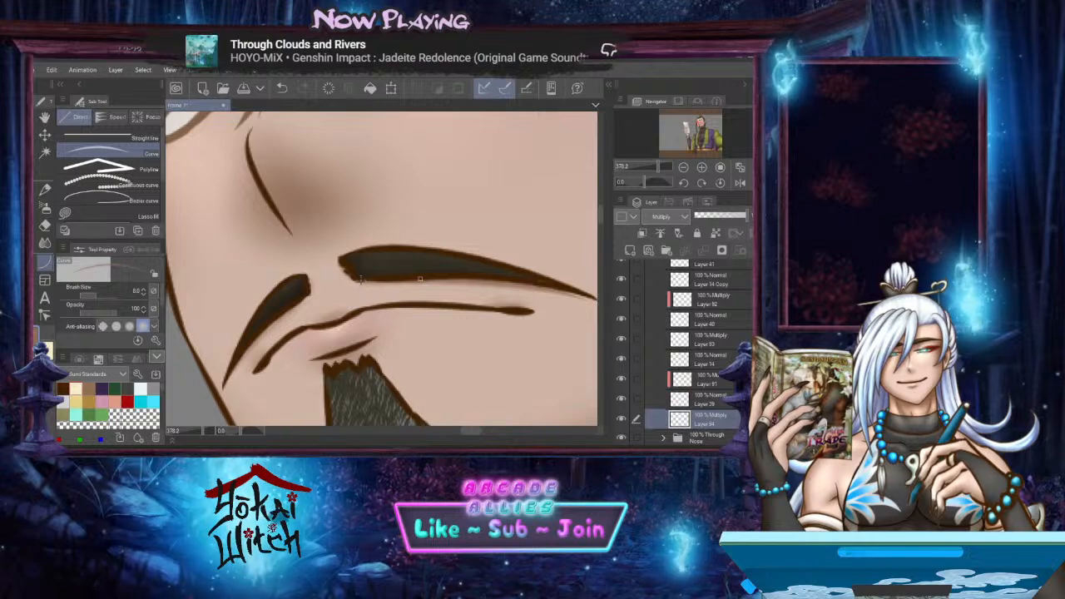
drag(377, 281, 442, 279)
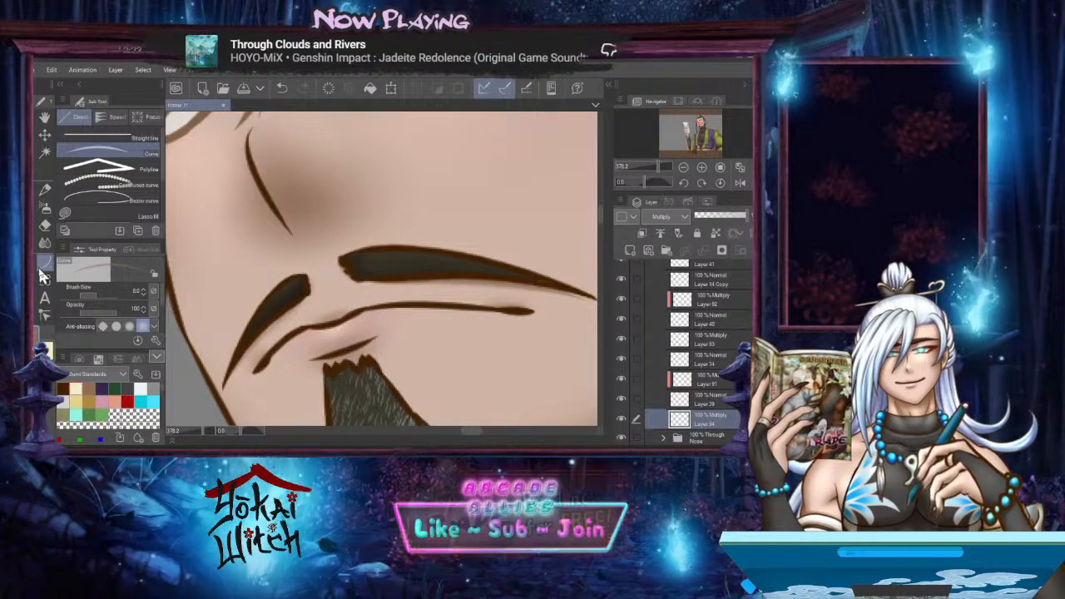
click(45, 241)
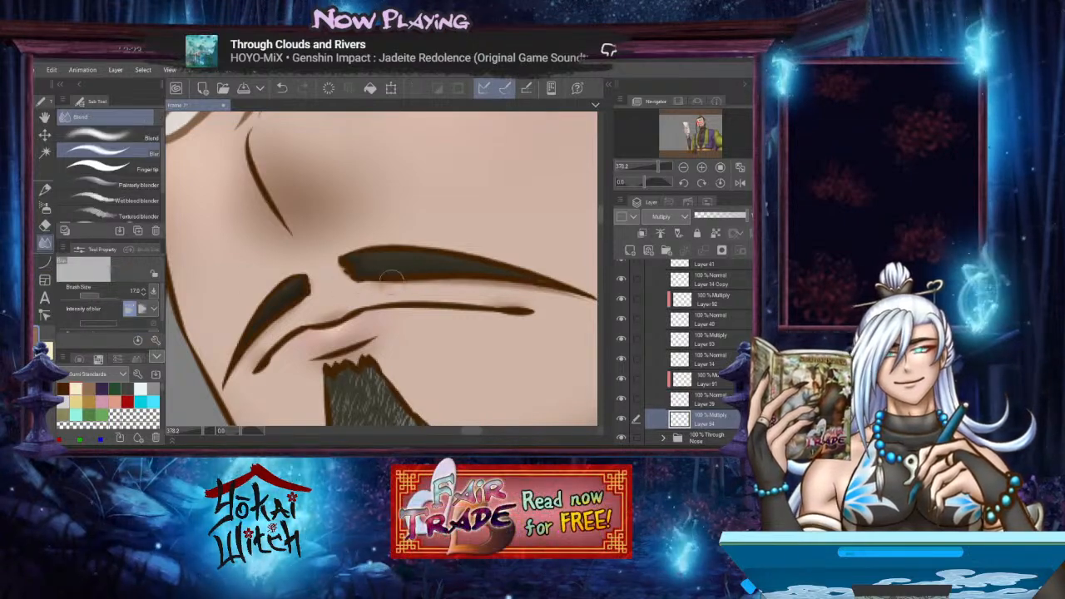
drag(392, 281, 549, 287)
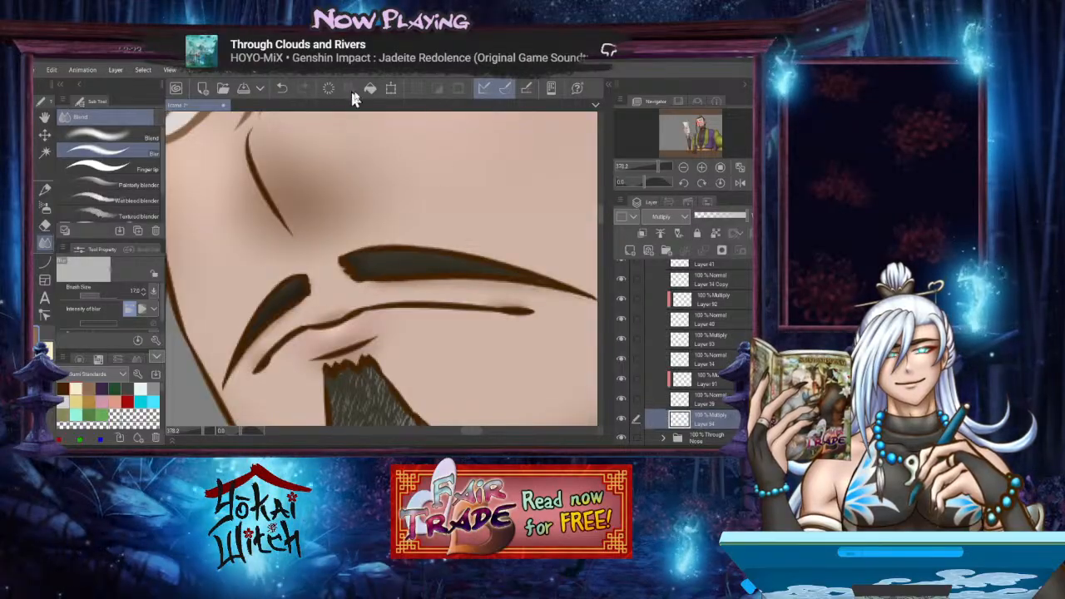
Nudge the longer moustache half's cast shadow slightly up and to the left with a Scale/Rotate transform
click(391, 89)
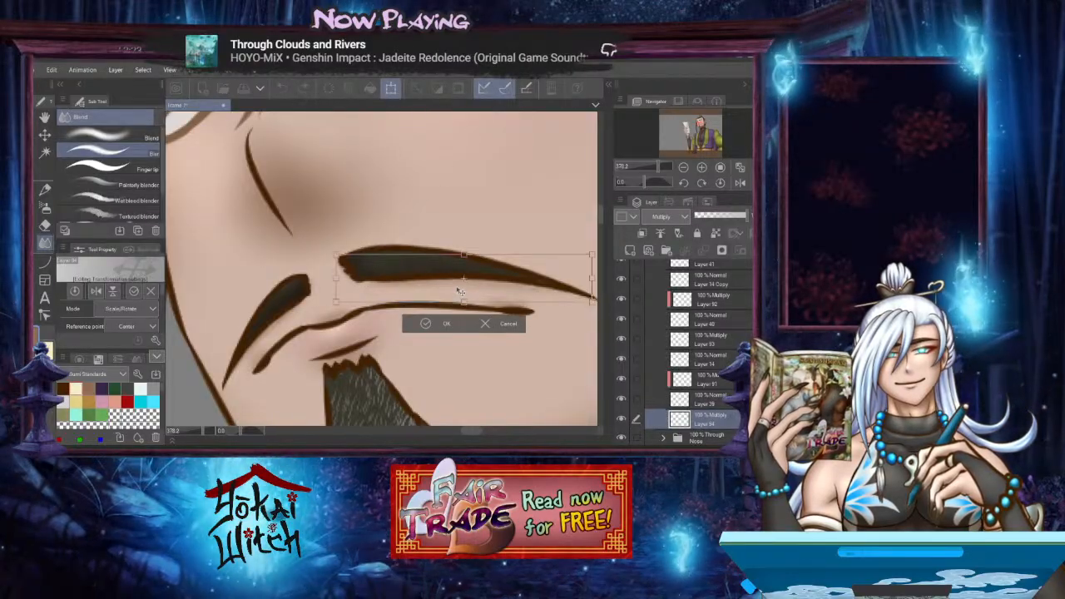
drag(461, 283, 430, 294)
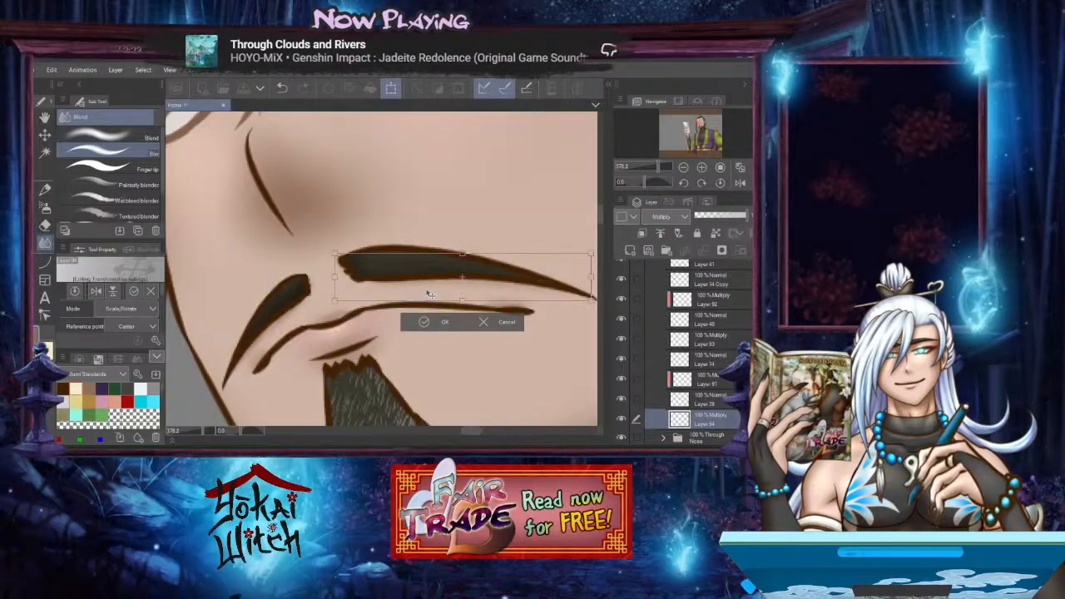
click(441, 323)
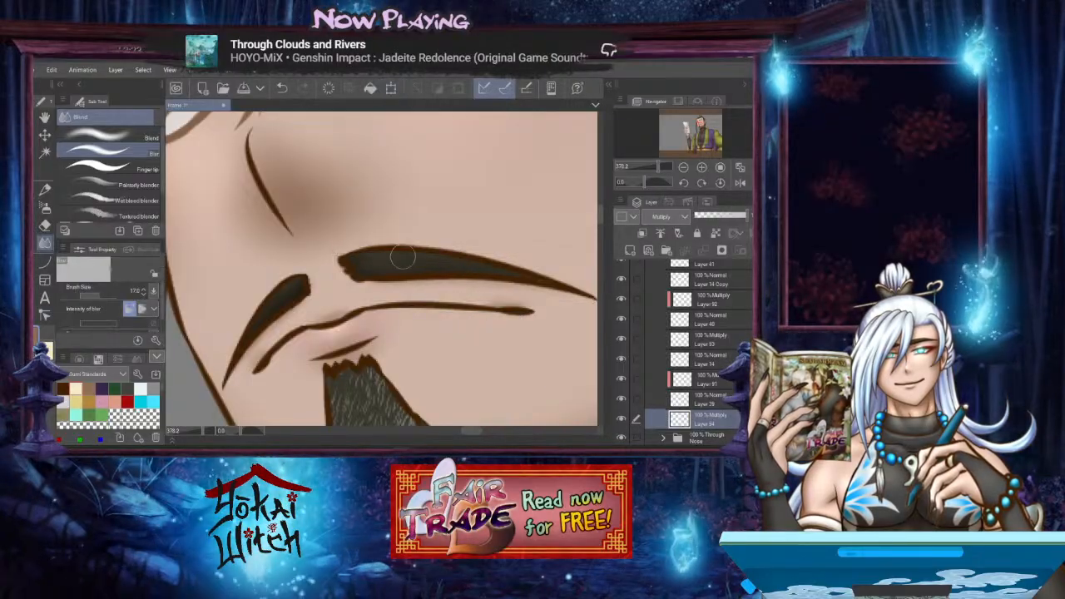
Add a Multiply layer clipped to Layer 41 in the Facial hair folder
scroll(408, 259, down, 2)
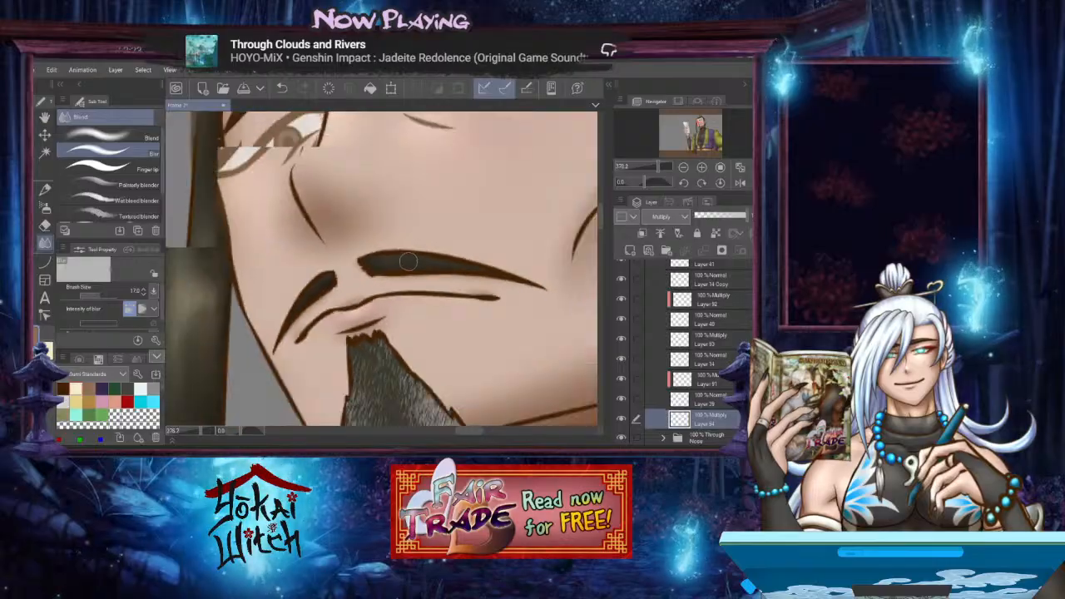
drag(409, 259, 478, 237)
scroll(480, 244, down, 2)
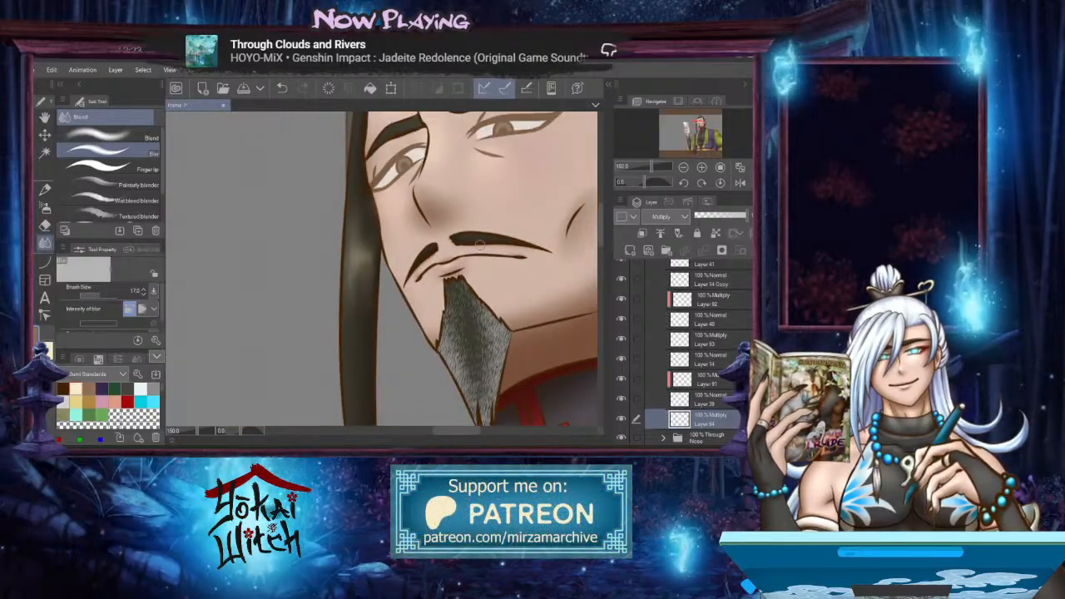
scroll(479, 245, up, 4)
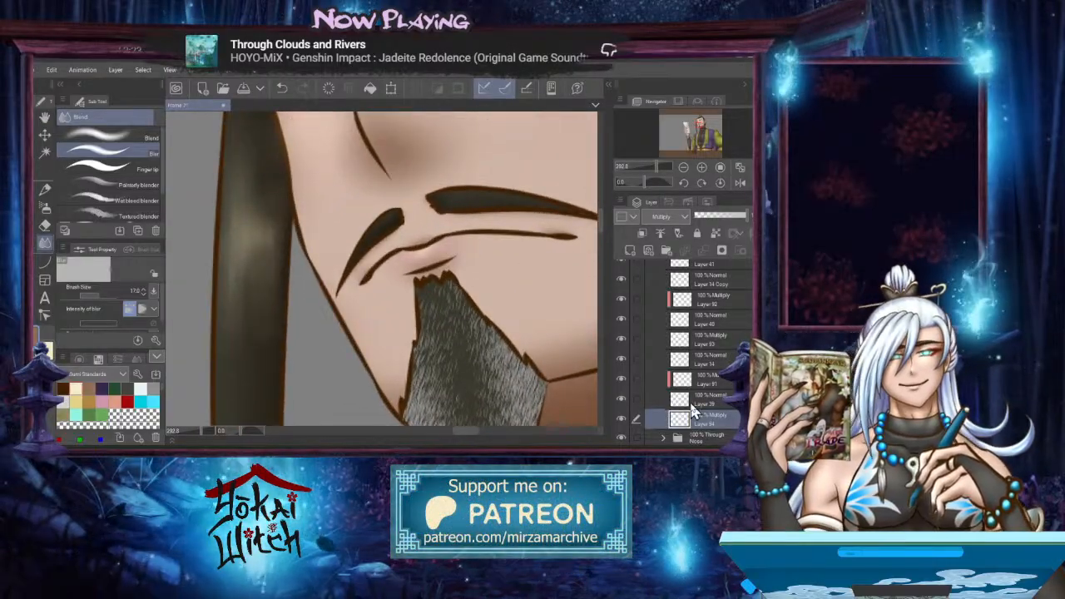
scroll(707, 388, up, 3)
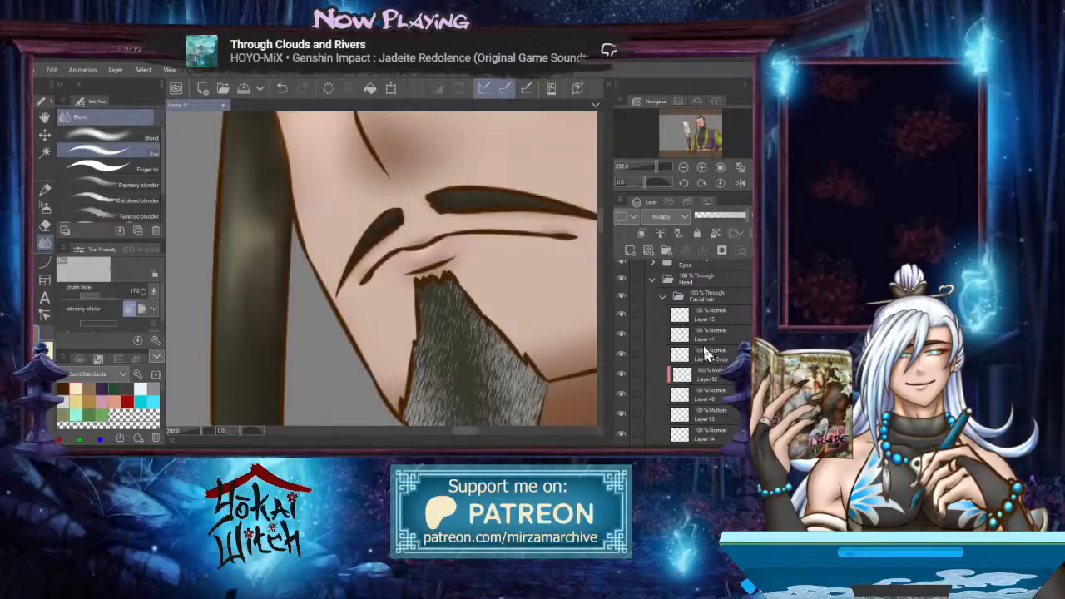
click(654, 337)
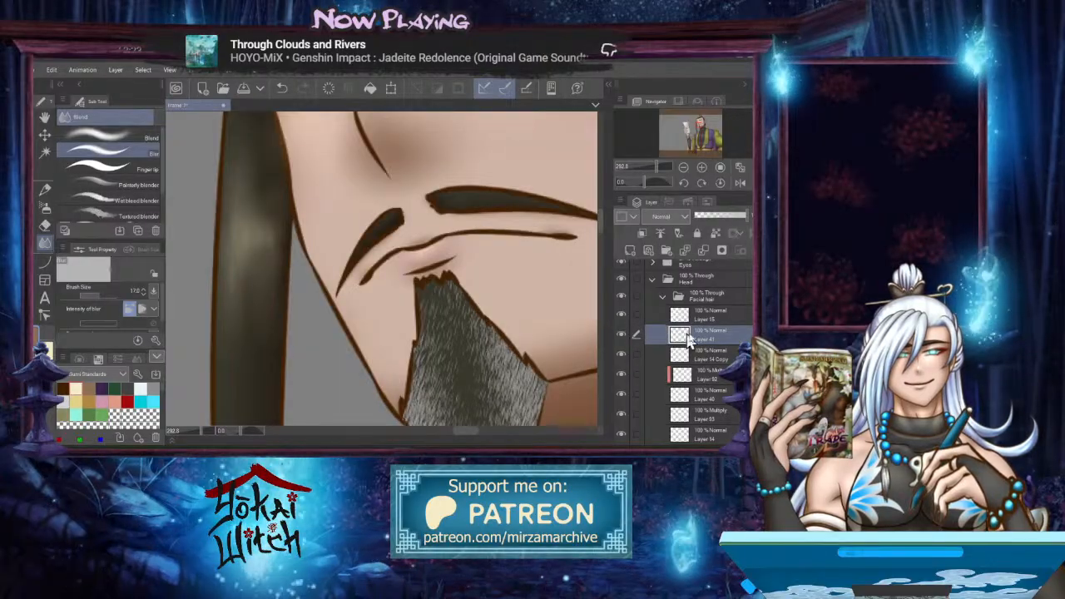
click(661, 217)
click(662, 254)
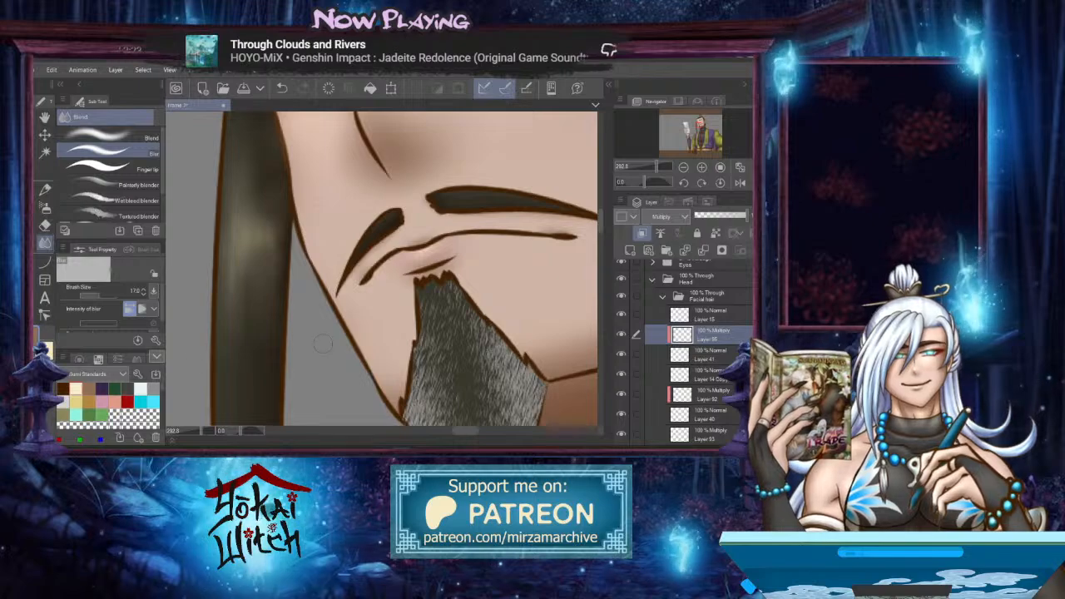
Shade the goatee's neck-side edge on the clipped Multiply layer with the Soft airbrush at size 70
click(46, 209)
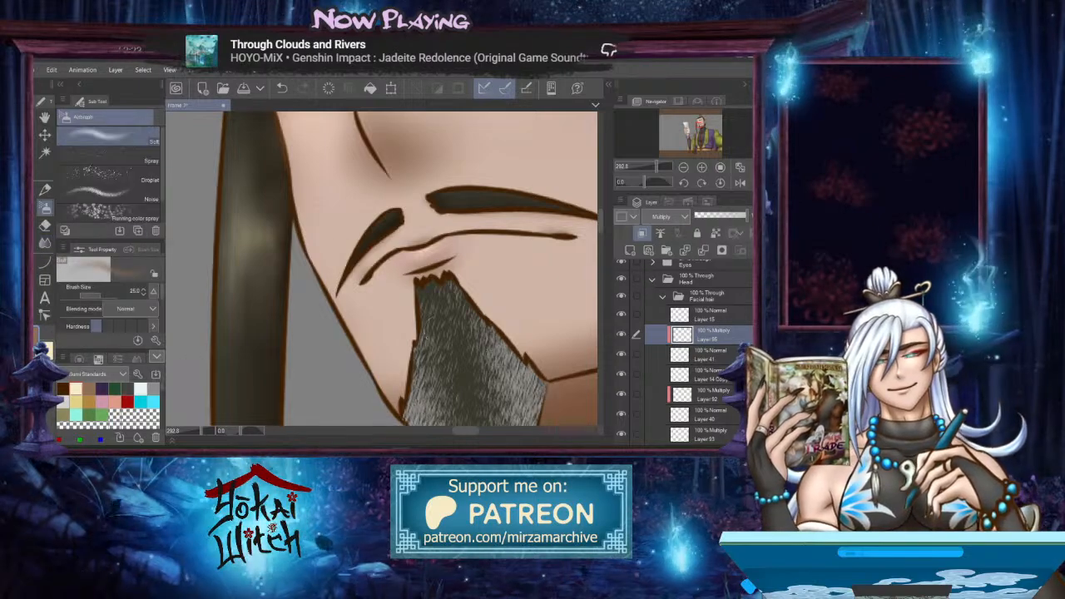
mouse_move(533, 326)
mouse_down()
mouse_move(485, 261)
mouse_move(475, 265)
mouse_up()
drag(494, 301, 447, 232)
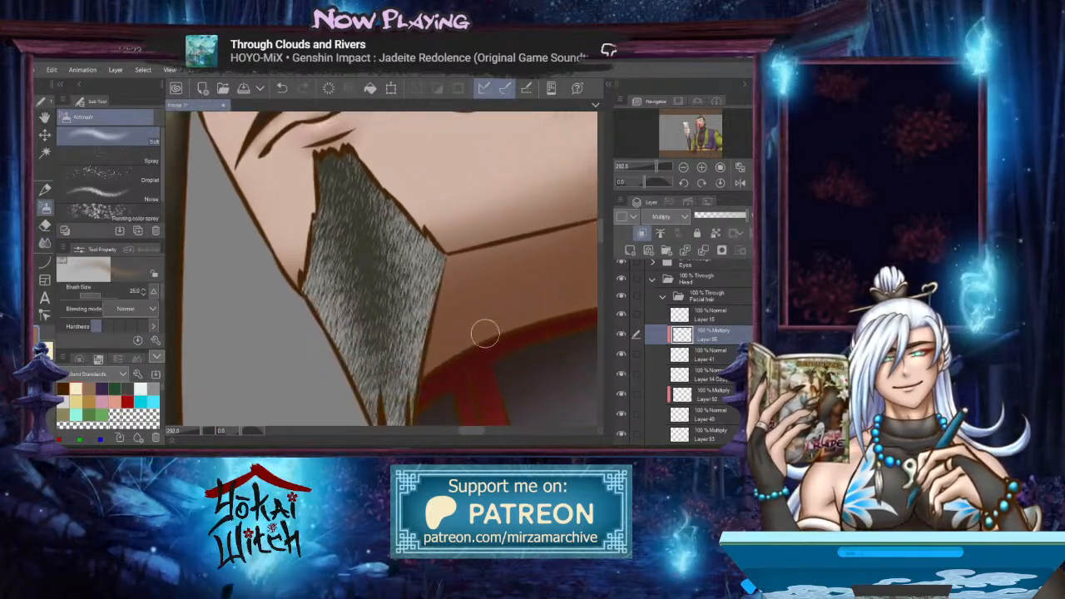
key(])
key(])
key(])
key(])
key(])
key(])
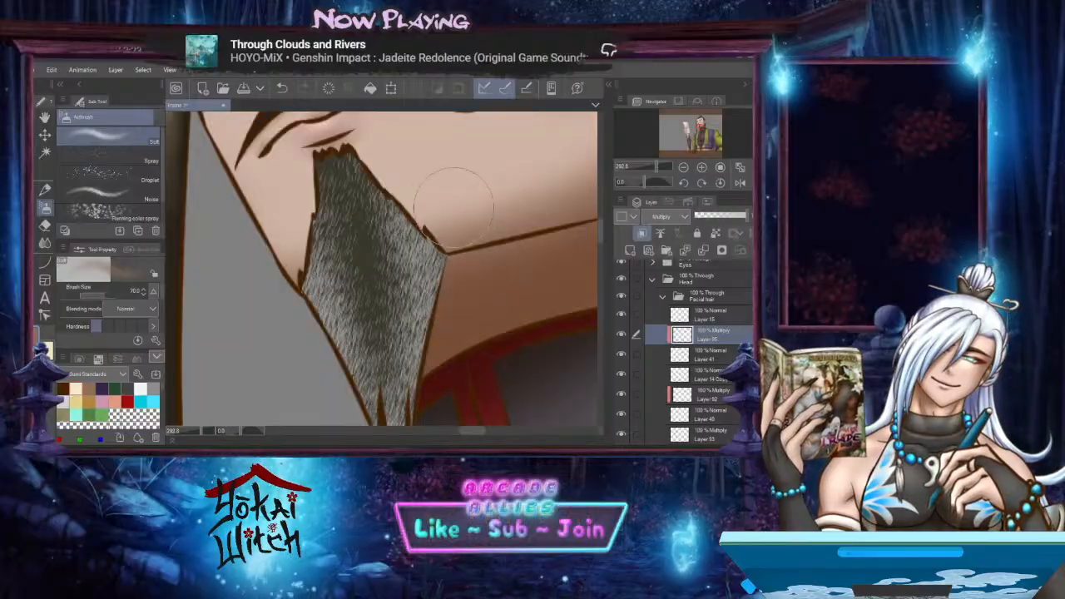
drag(469, 313, 454, 253)
mouse_move(453, 206)
mouse_down()
mouse_move(456, 242)
mouse_move(461, 224)
mouse_move(442, 321)
mouse_up()
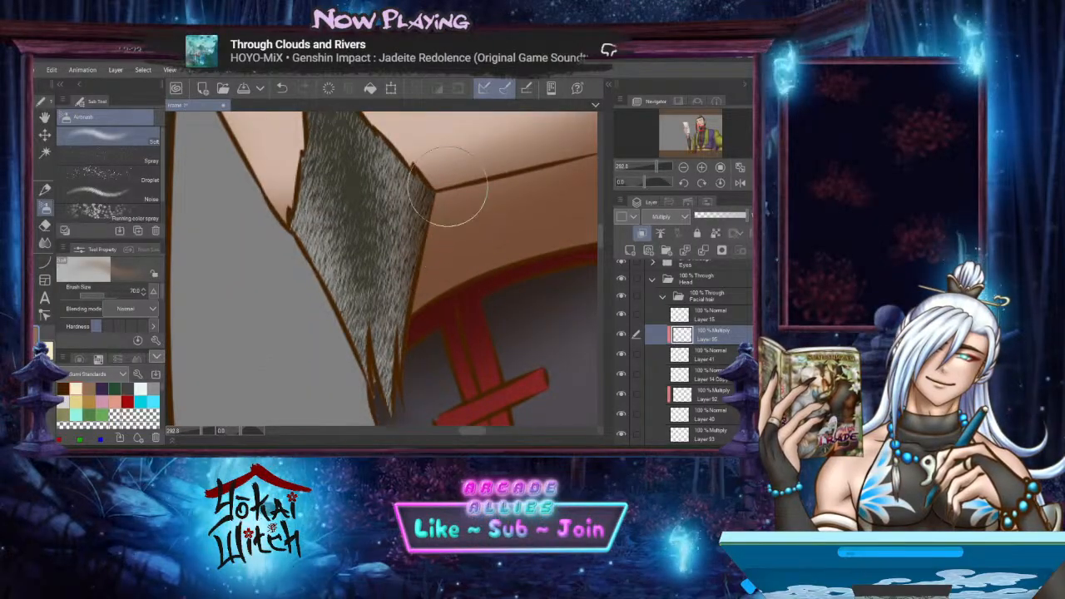
mouse_move(451, 191)
mouse_down()
mouse_move(463, 244)
mouse_move(484, 247)
mouse_up()
drag(459, 317, 468, 270)
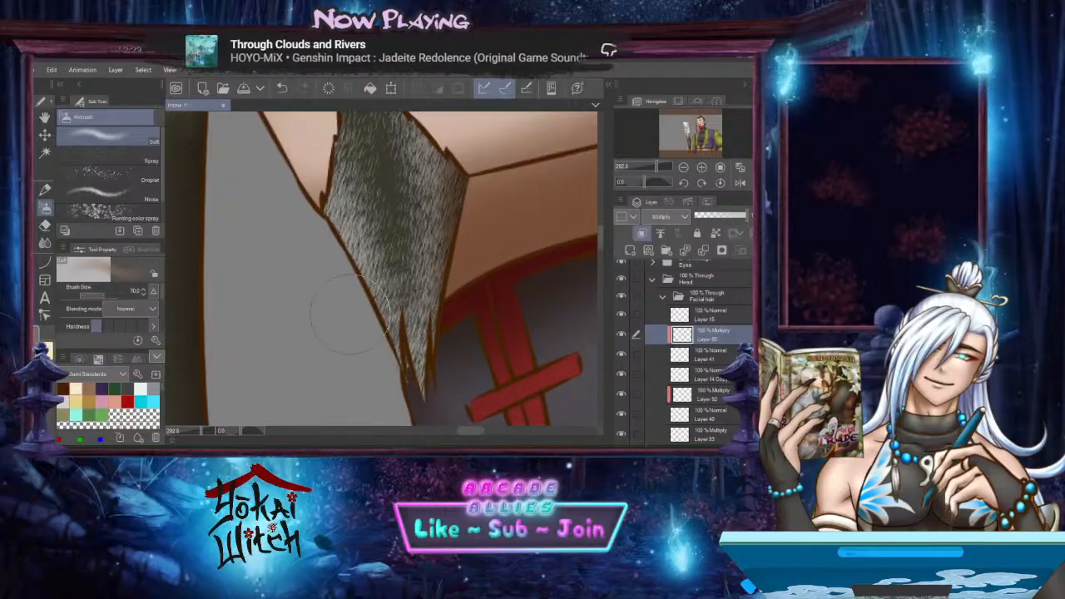
Touch up the strands at the goatee's tip on Layer 41 with the Curve tool at size 8
click(45, 261)
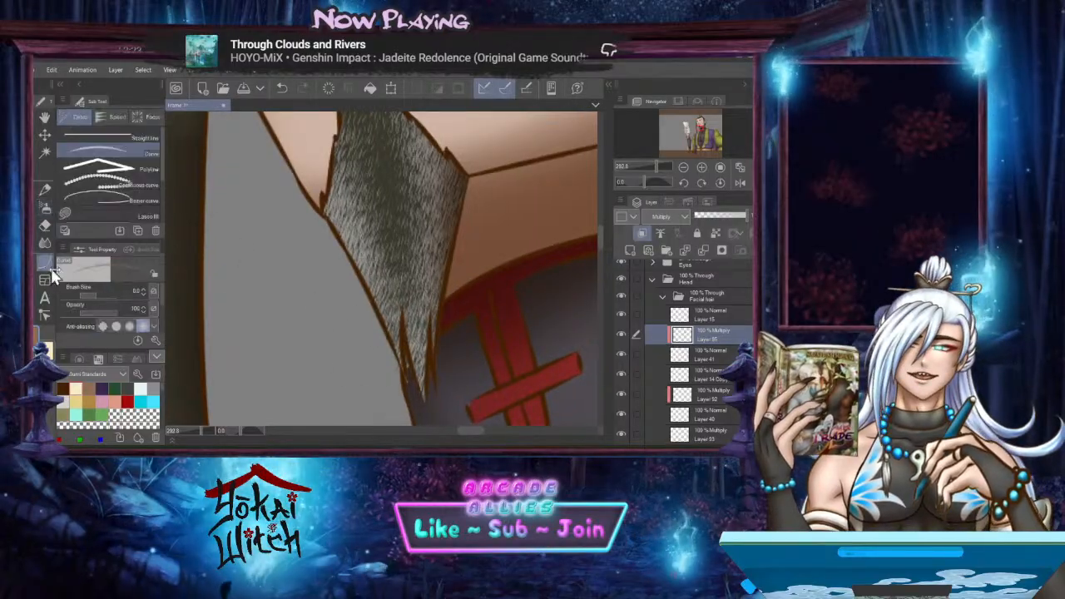
scroll(704, 366, down, 5)
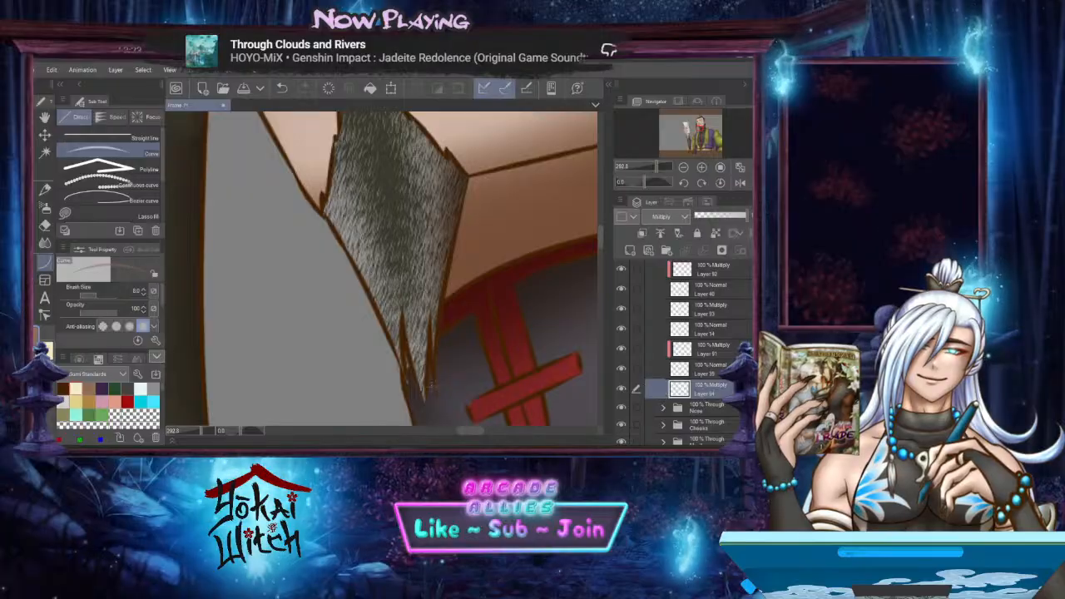
scroll(701, 358, up, 3)
scroll(701, 348, up, 3)
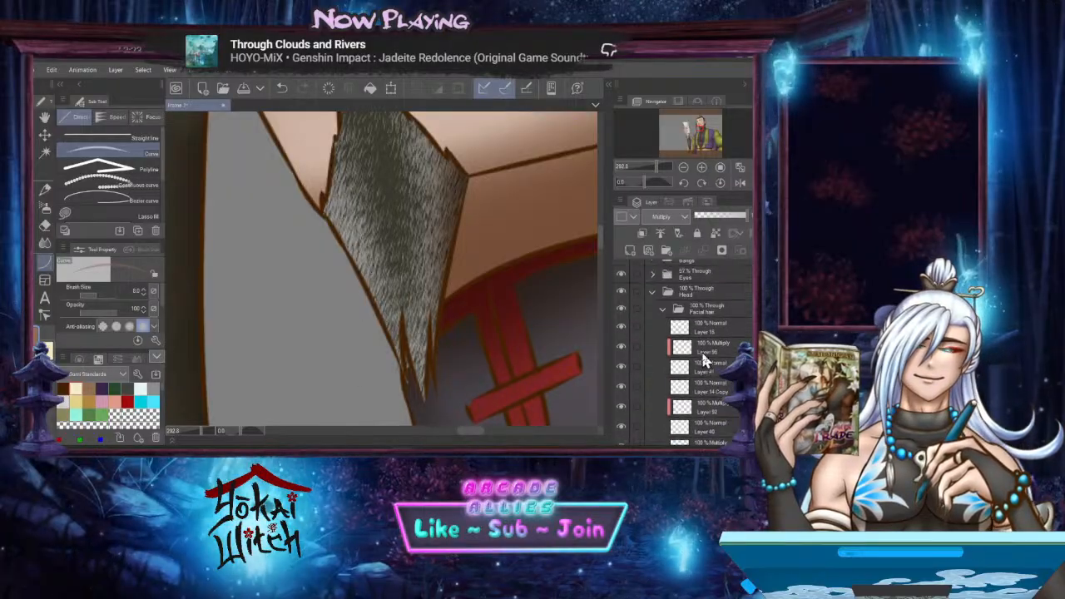
click(701, 366)
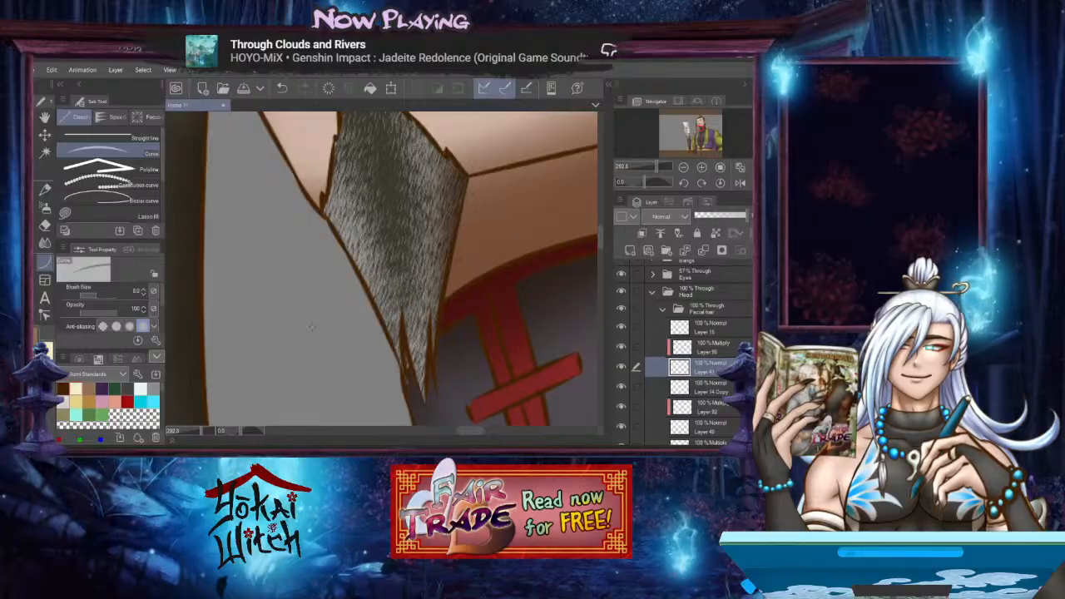
scroll(367, 363, up, 3)
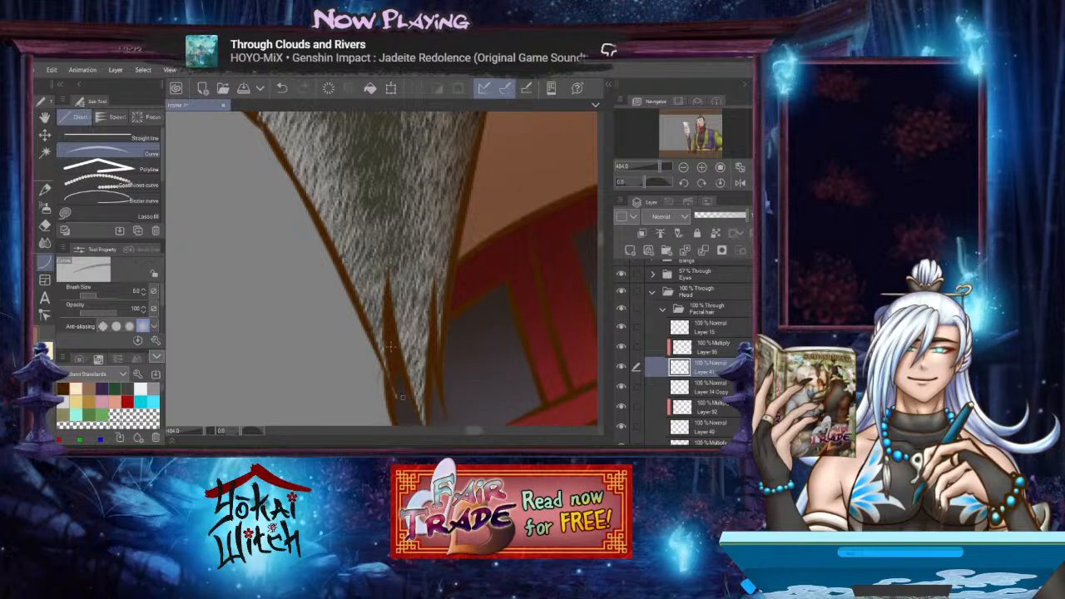
scroll(444, 357, up, 3)
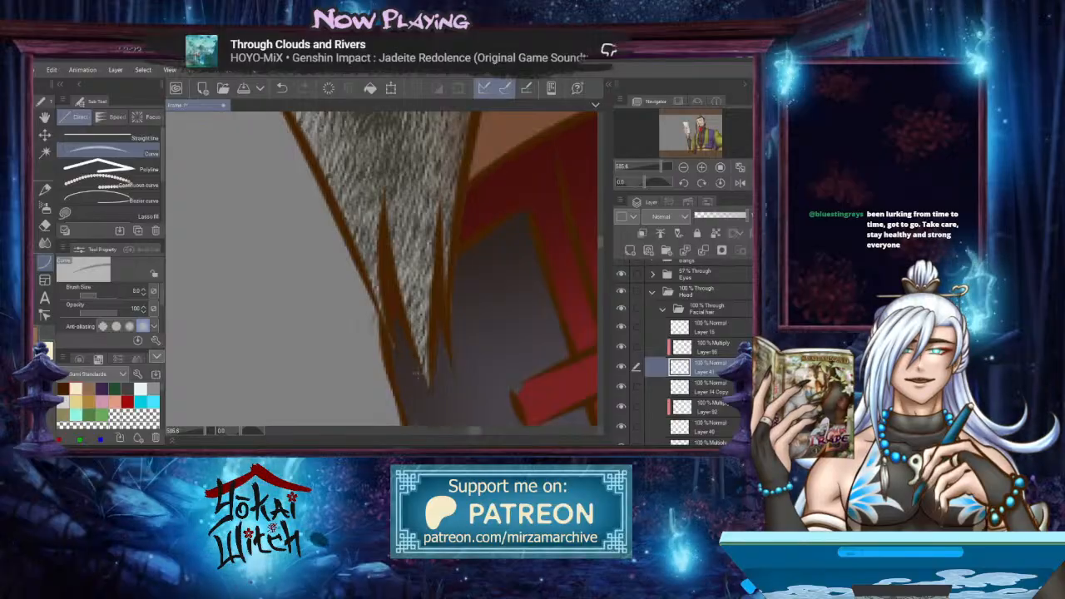
drag(416, 373, 390, 286)
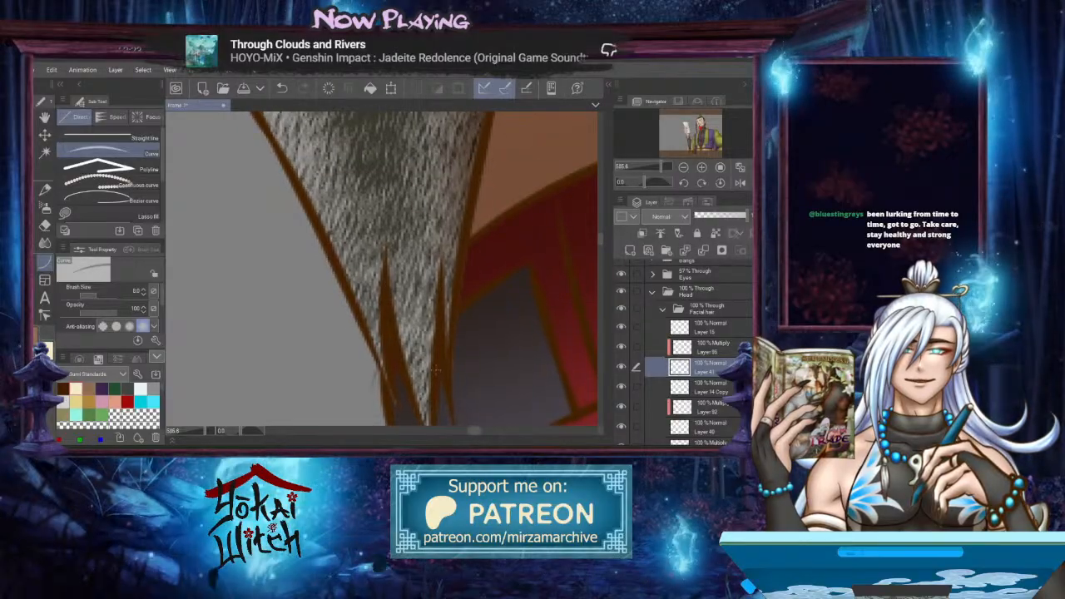
scroll(450, 364, down, 4)
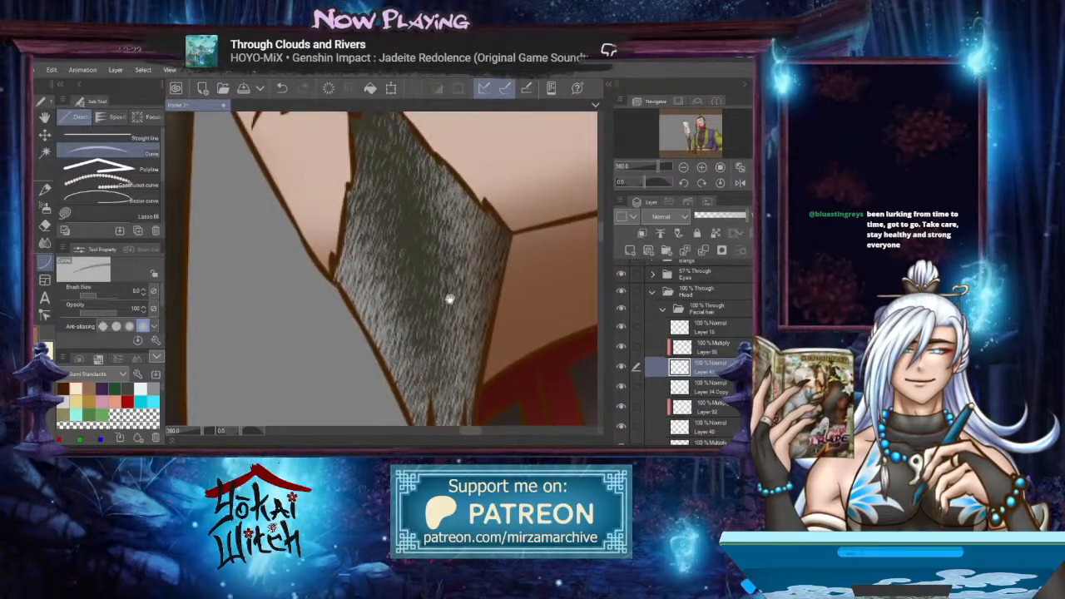
mouse_move(455, 371)
mouse_down()
mouse_move(439, 241)
mouse_move(430, 292)
mouse_up()
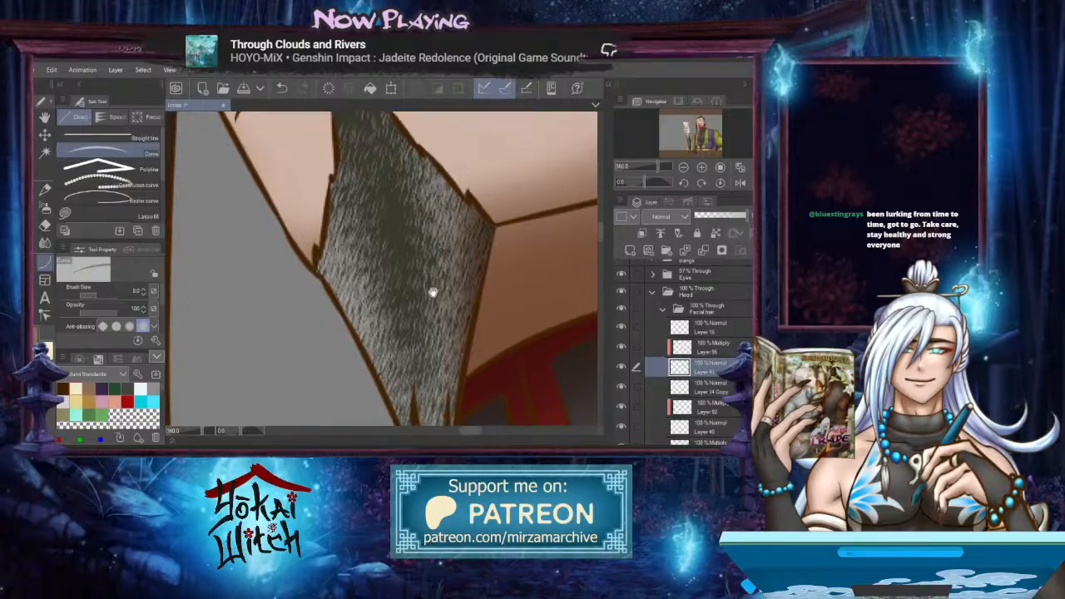
Draw shadow strands at the goatee's tip on the Multiply layer clipped to Layer 41, using the Curve tool at size 15
click(694, 346)
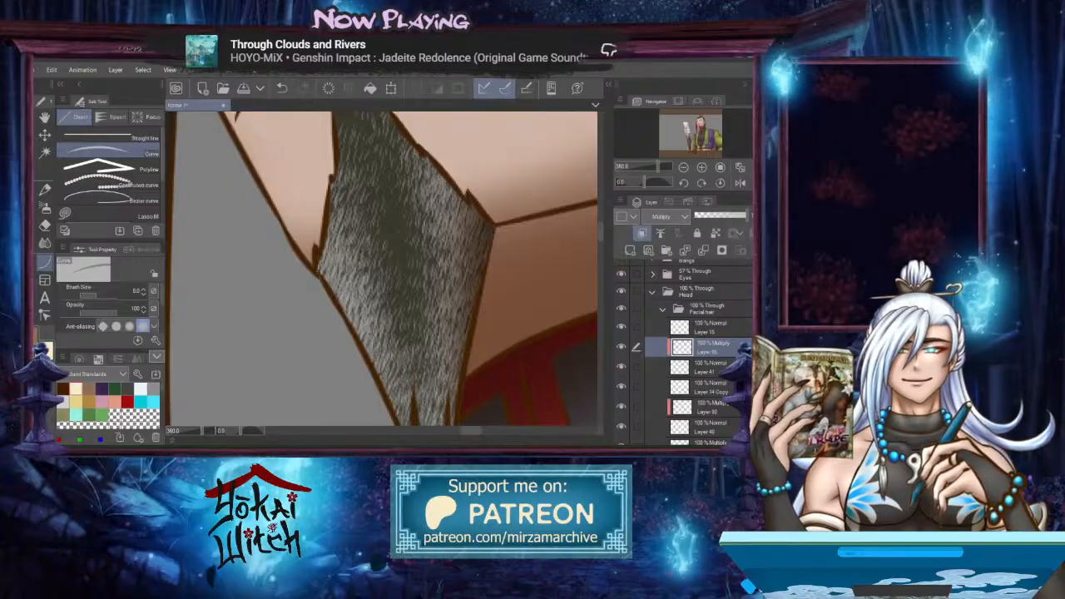
scroll(335, 352, up, 1)
drag(335, 352, 271, 233)
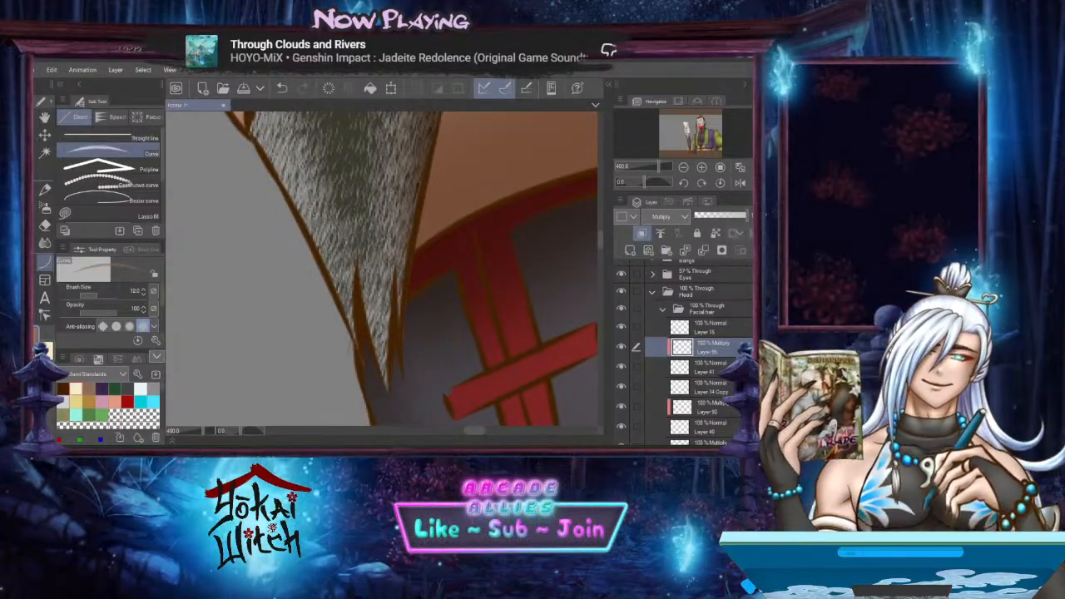
key(bracketright)
drag(369, 372, 343, 171)
click(344, 171)
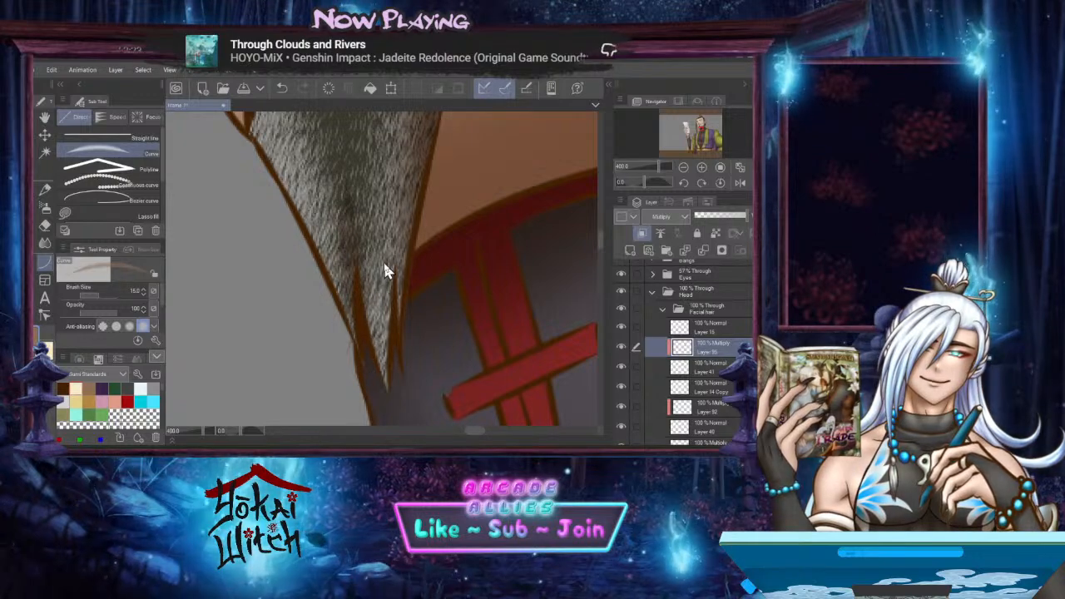
drag(391, 371, 424, 240)
click(396, 323)
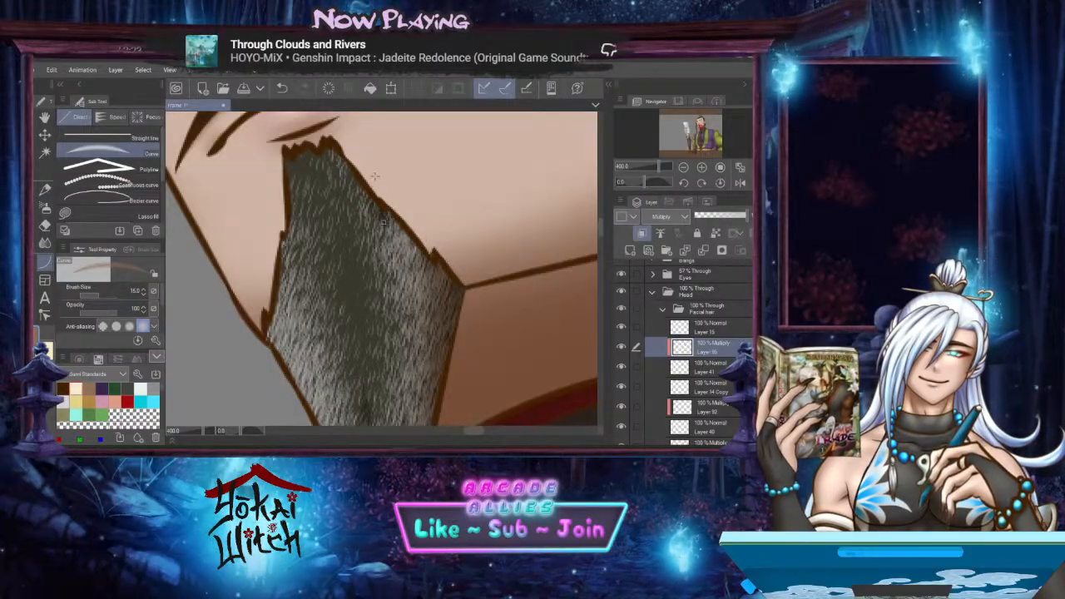
Draw curved shadow strokes along the goatee's upper edges below the lip and down its outer side at size 15
mouse_move(339, 168)
mouse_down()
mouse_move(389, 225)
mouse_move(348, 212)
mouse_up()
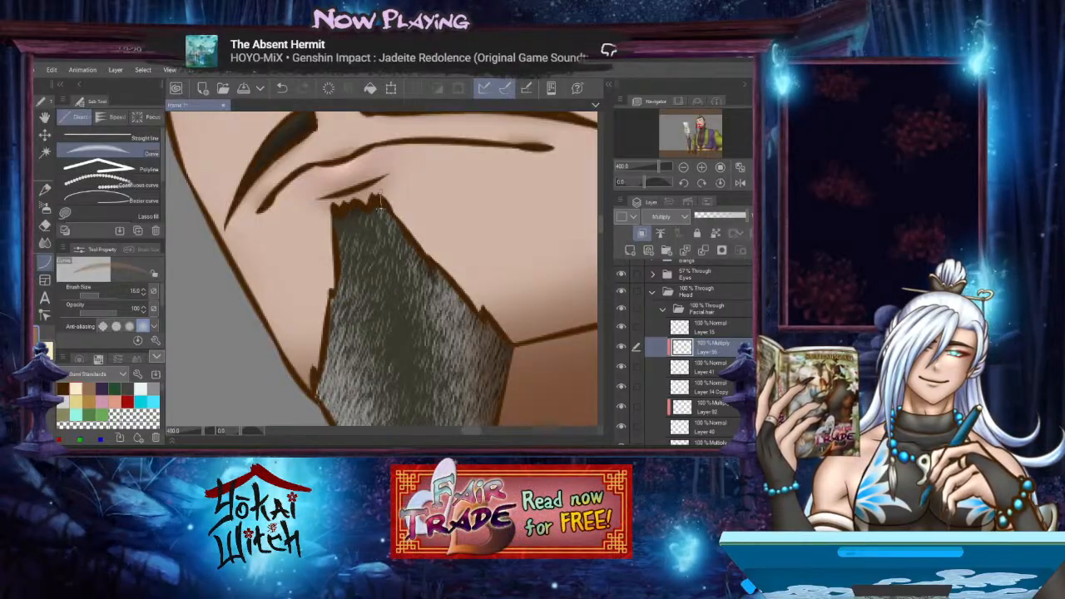
drag(384, 233, 402, 187)
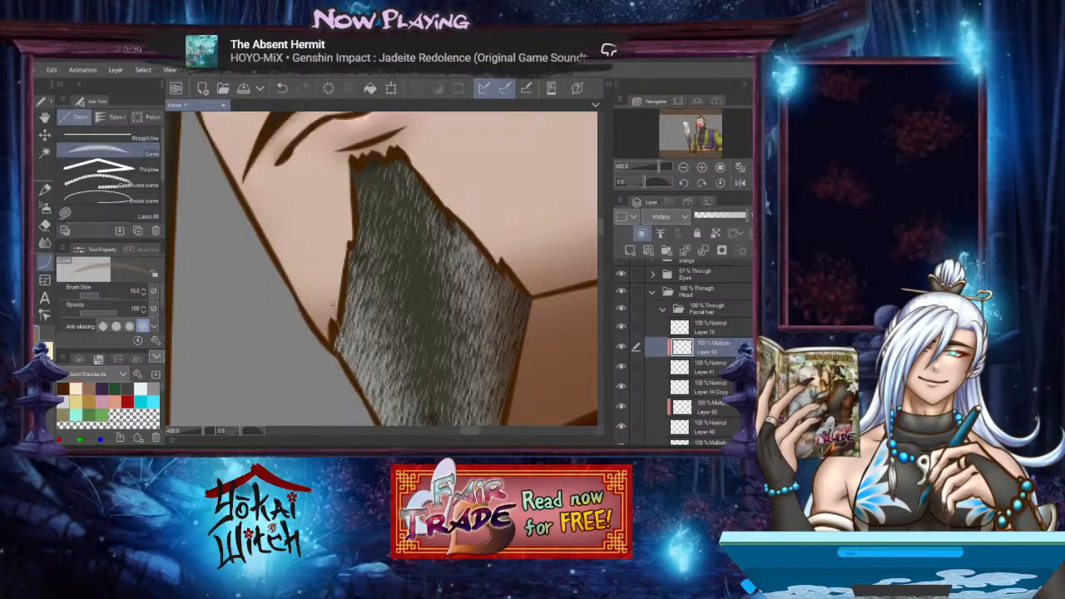
mouse_move(355, 241)
mouse_down()
mouse_move(361, 288)
mouse_move(322, 210)
mouse_up()
click(360, 268)
drag(363, 283, 353, 226)
drag(375, 308, 366, 276)
Draw long curved shadow strokes down the middle of the goatee toward the gaps between its tip strands
drag(357, 204, 395, 371)
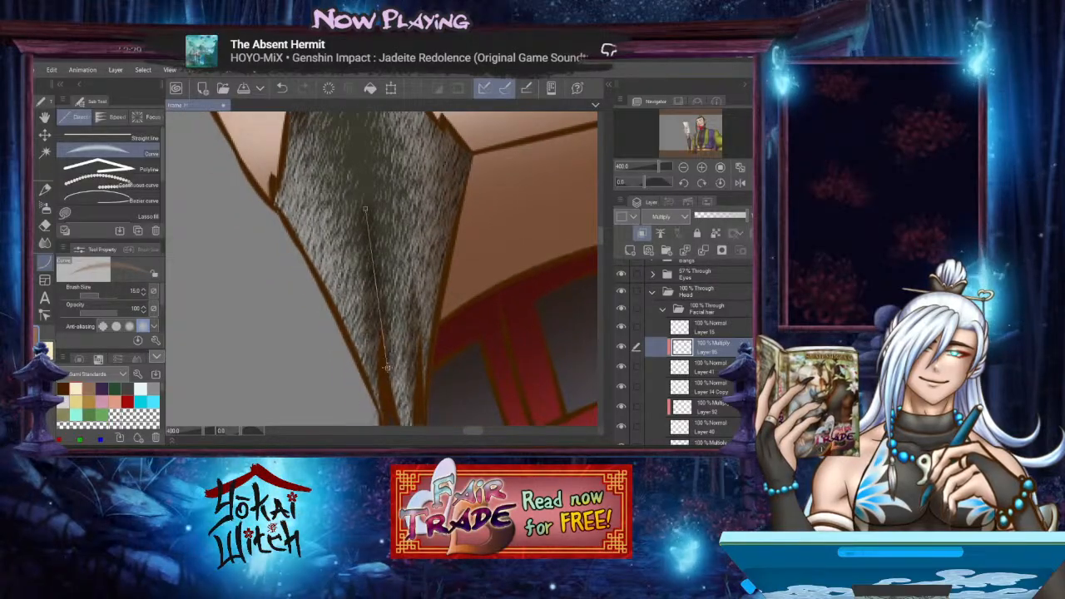
click(386, 365)
scroll(385, 364, down, 3)
drag(377, 297, 364, 316)
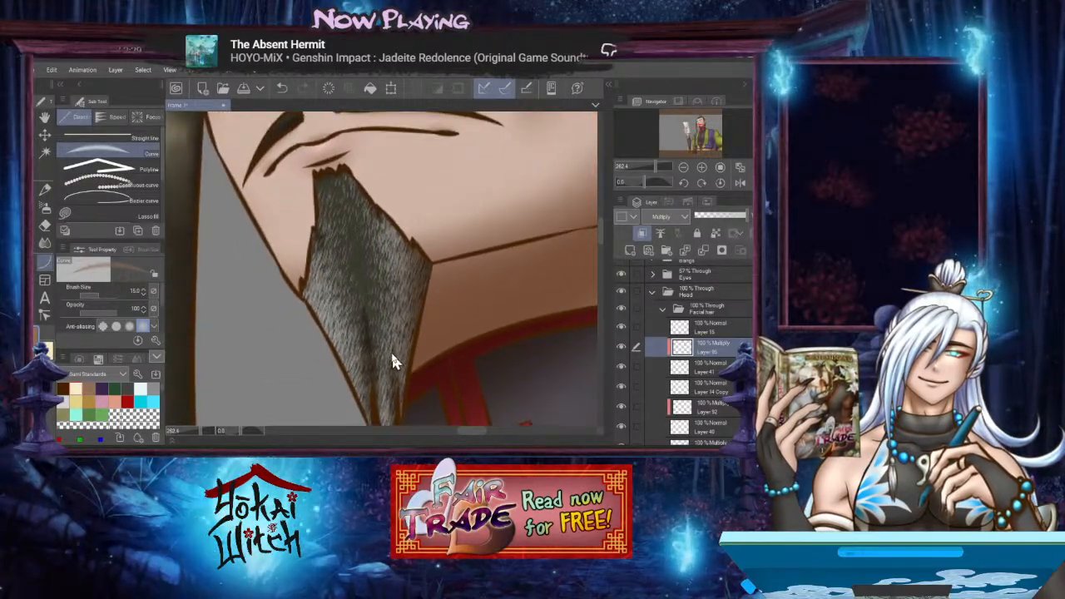
drag(391, 383, 395, 416)
drag(384, 267, 394, 360)
scroll(389, 317, down, 5)
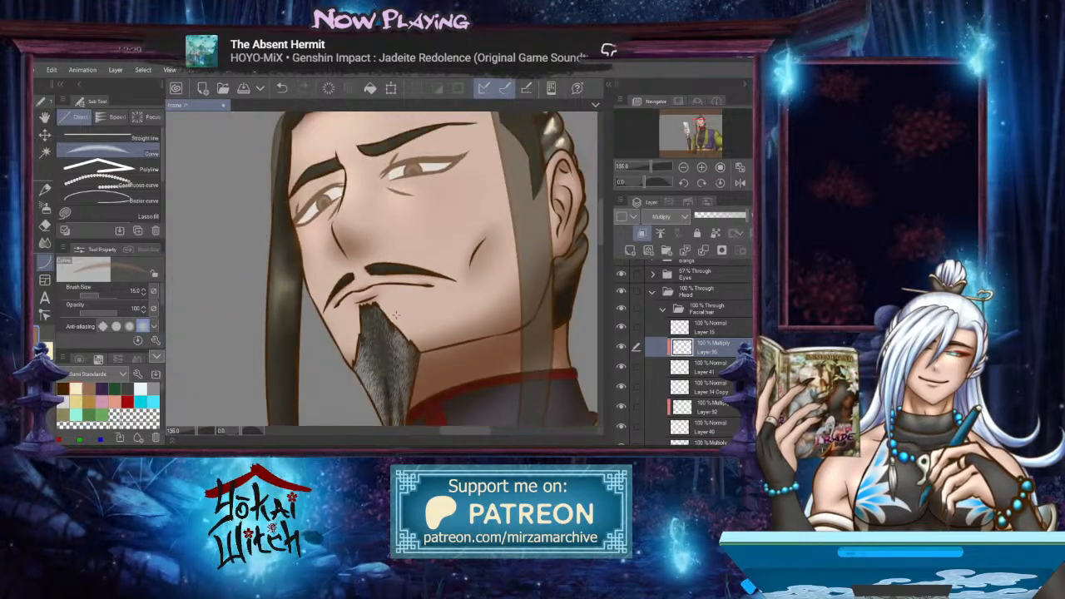
Soften the goatee's shadow strokes with the Blur brush at size 17
scroll(324, 331, up, 3)
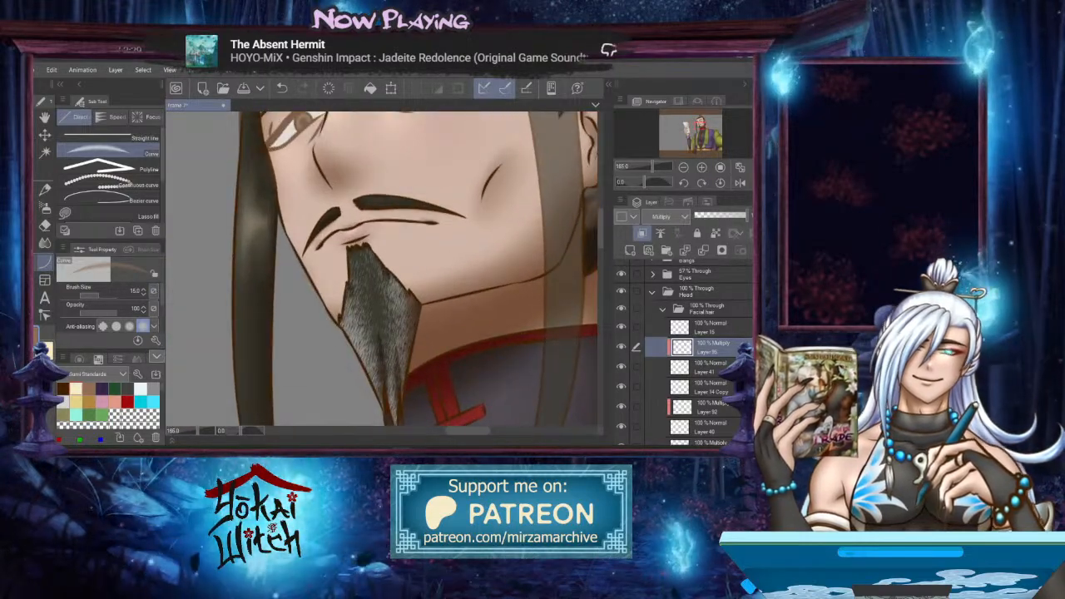
key(j)
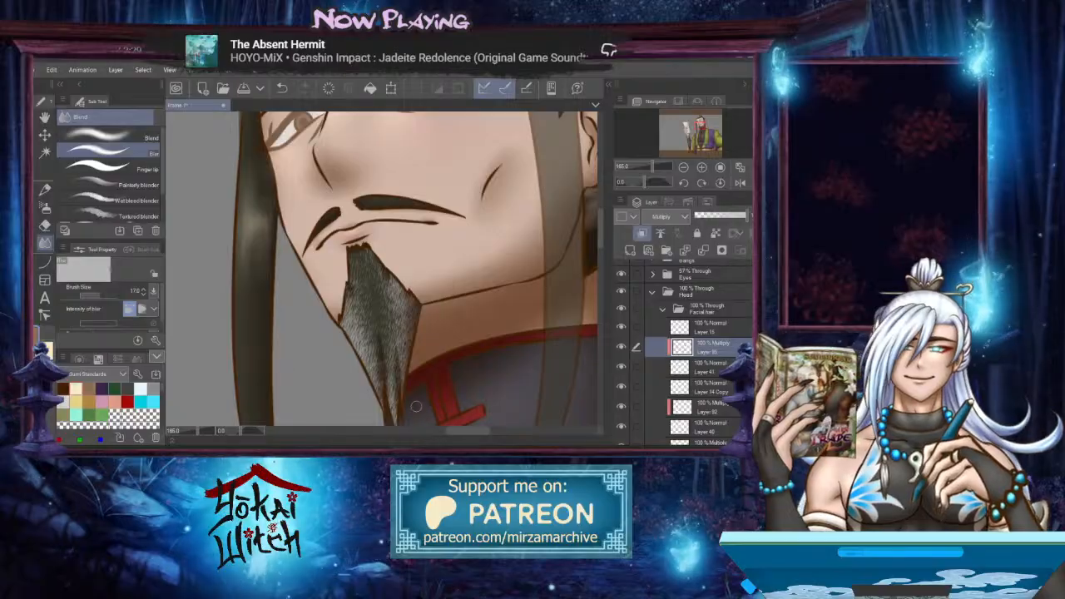
scroll(390, 368, up, 2)
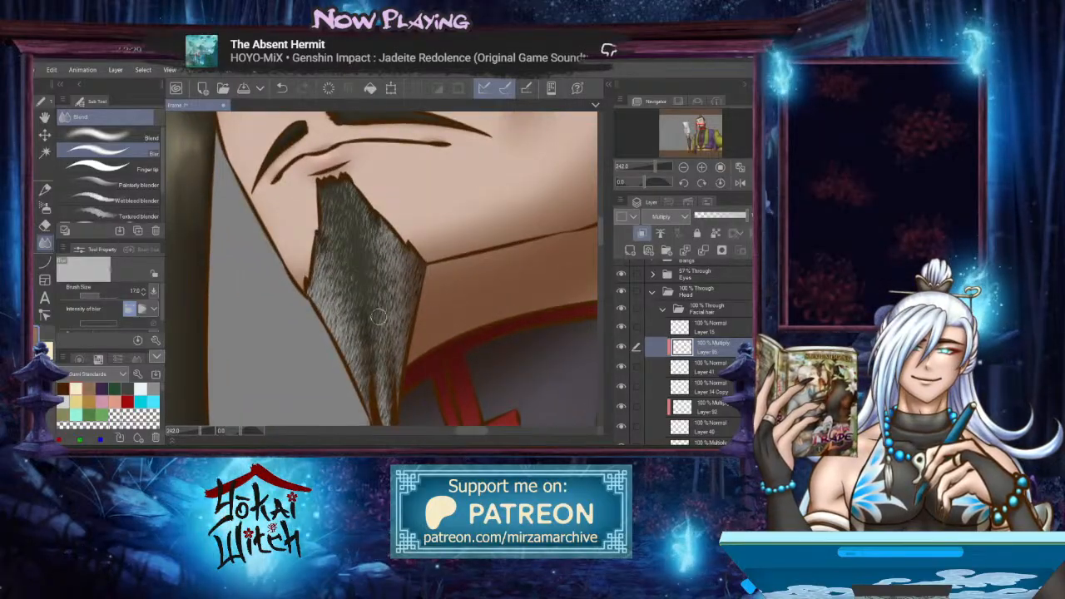
drag(376, 317, 391, 370)
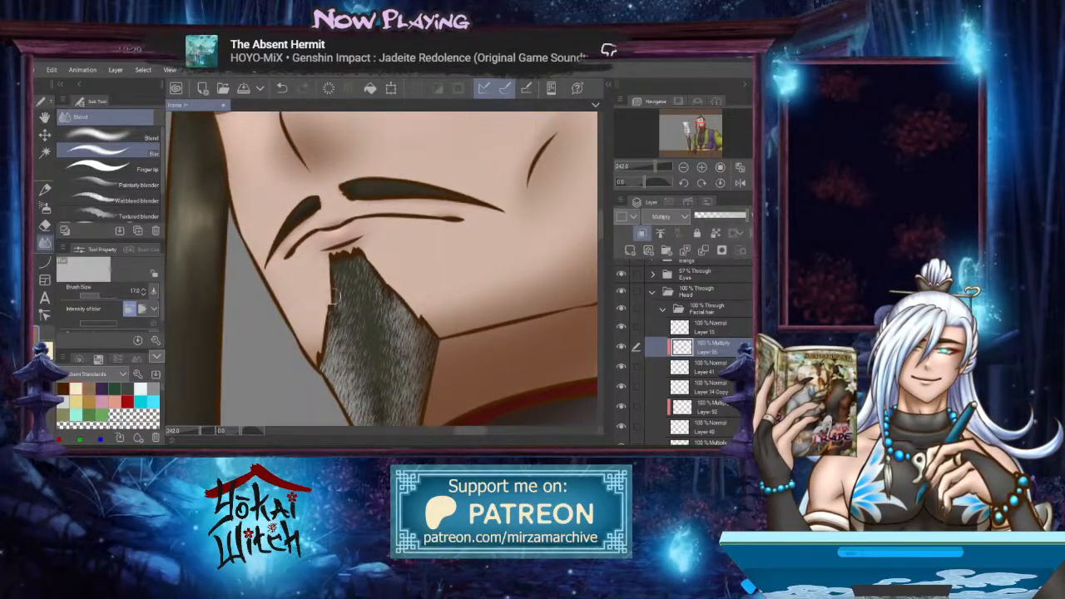
drag(360, 261, 344, 157)
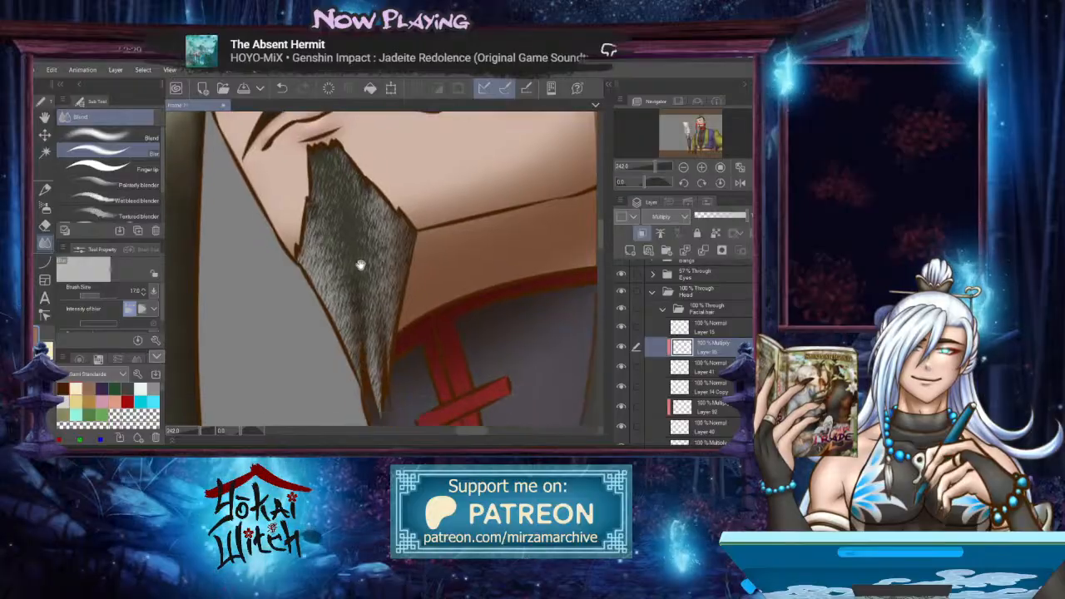
scroll(399, 283, down, 5)
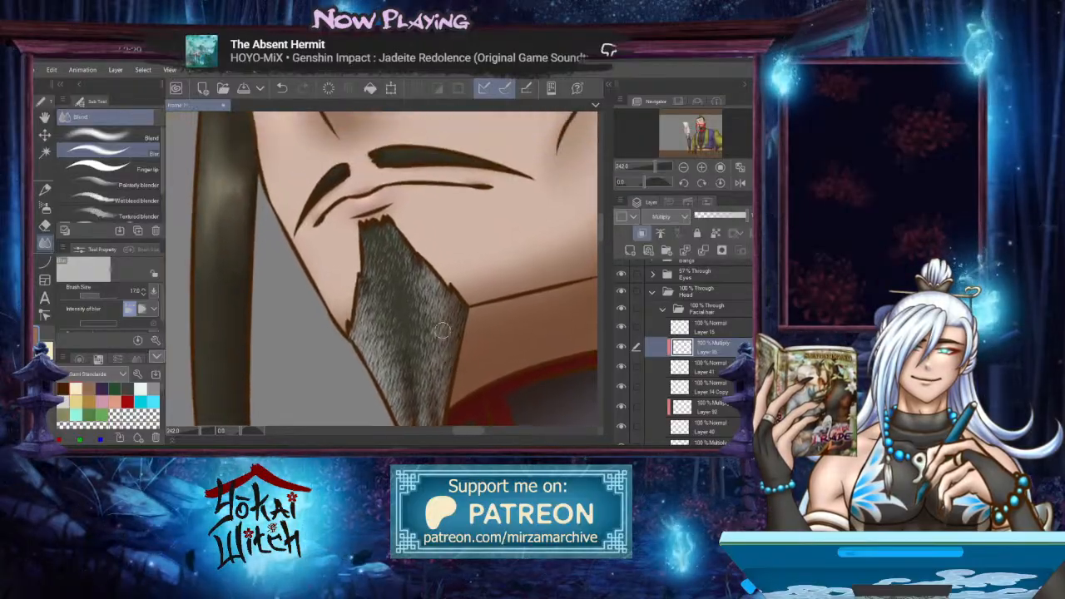
scroll(432, 317, up, 3)
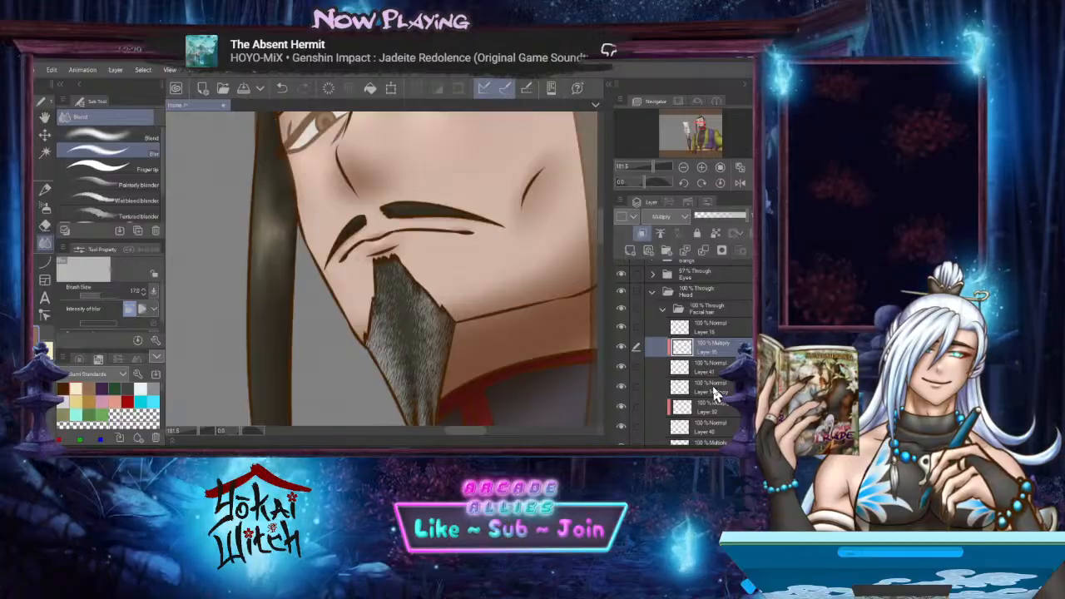
Add a Multiply layer between Layer 41 and Layer 14 Copy in the Facial hair folder
click(712, 385)
click(668, 221)
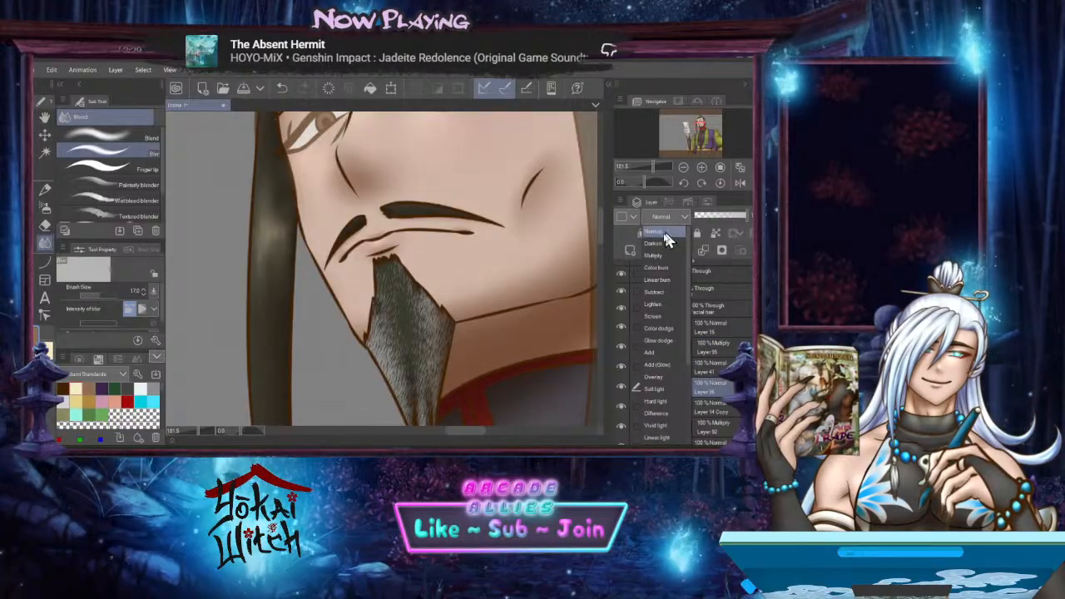
click(654, 254)
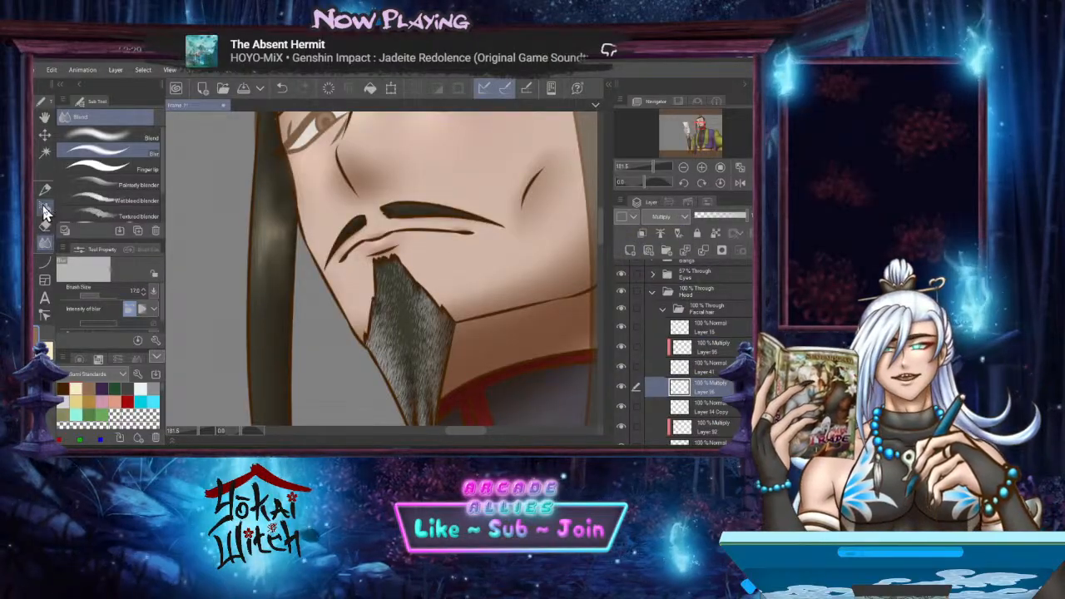
Airbrush a soft shadow beneath the goatee on the new Multiply layer with the Soft airbrush at size 70
click(44, 208)
scroll(412, 320, up, 1)
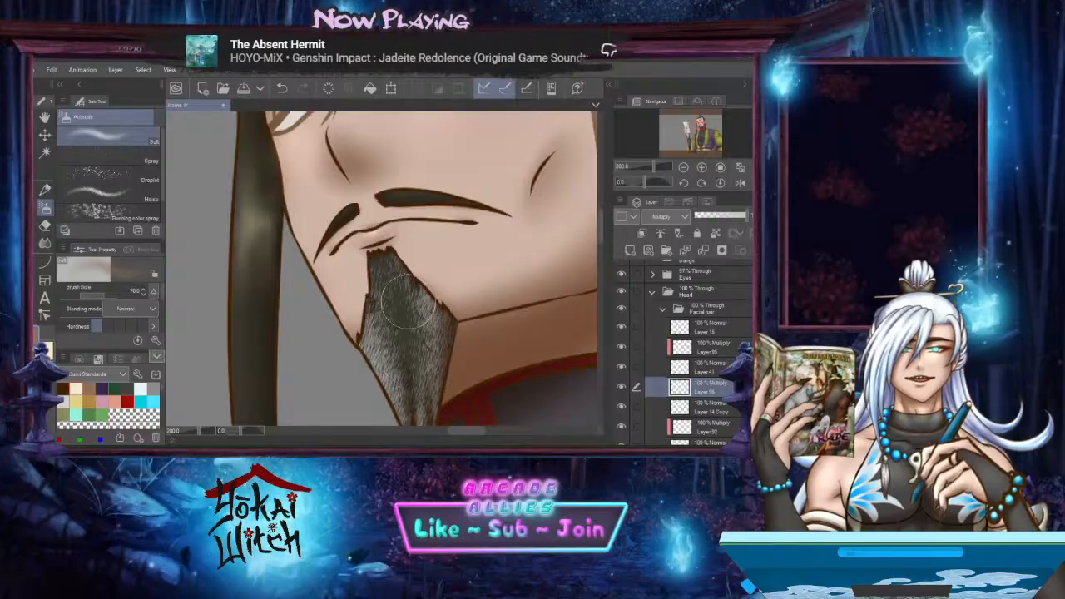
mouse_move(409, 302)
mouse_down()
mouse_move(392, 287)
mouse_move(404, 295)
mouse_move(381, 343)
mouse_move(397, 283)
mouse_move(412, 320)
mouse_move(432, 329)
mouse_move(420, 324)
mouse_up()
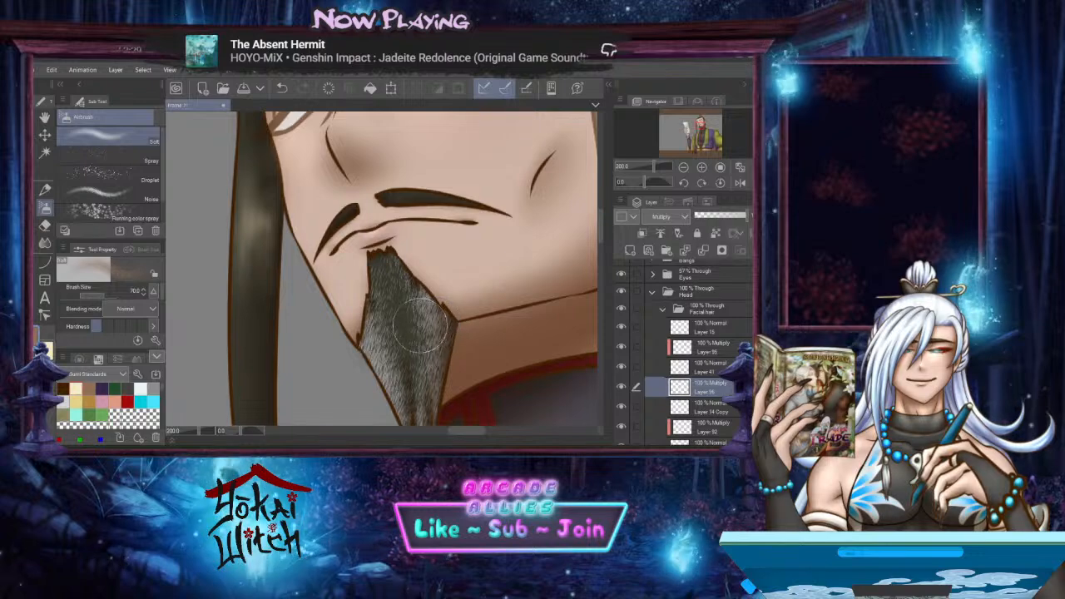
scroll(420, 329, down, 5)
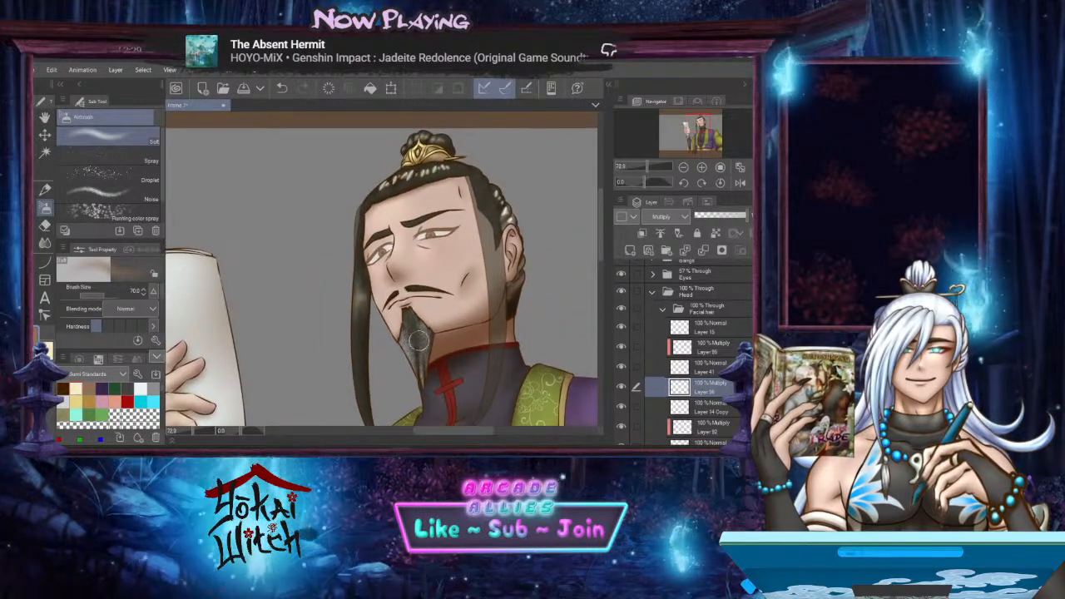
Collapse the Facial hair folder and move the Eyes and Bangs folders into the Head folder, above Facial hair
scroll(418, 340, up, 4)
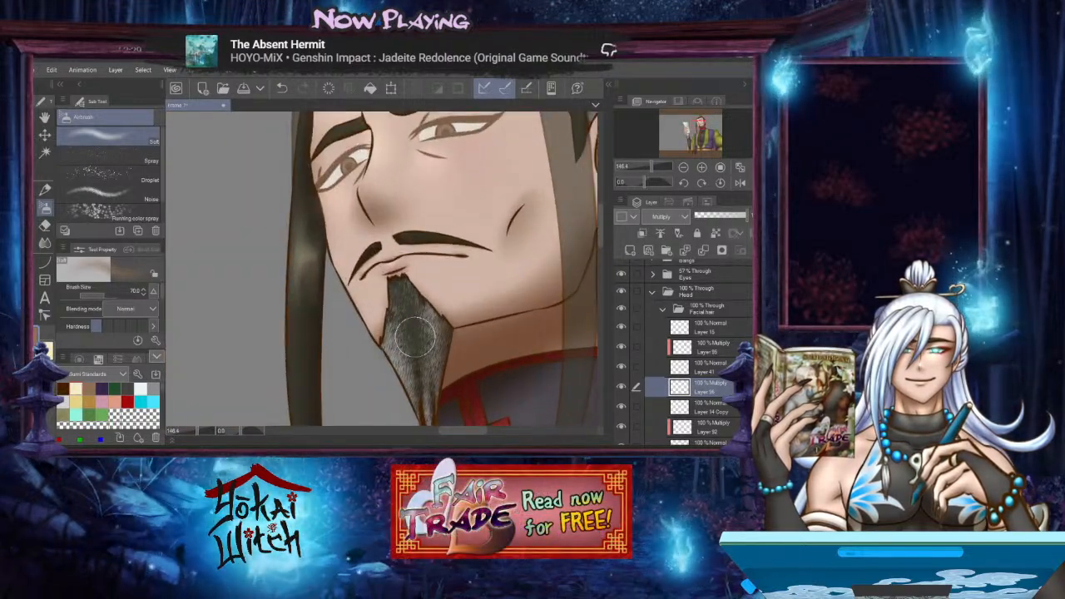
drag(418, 334, 424, 387)
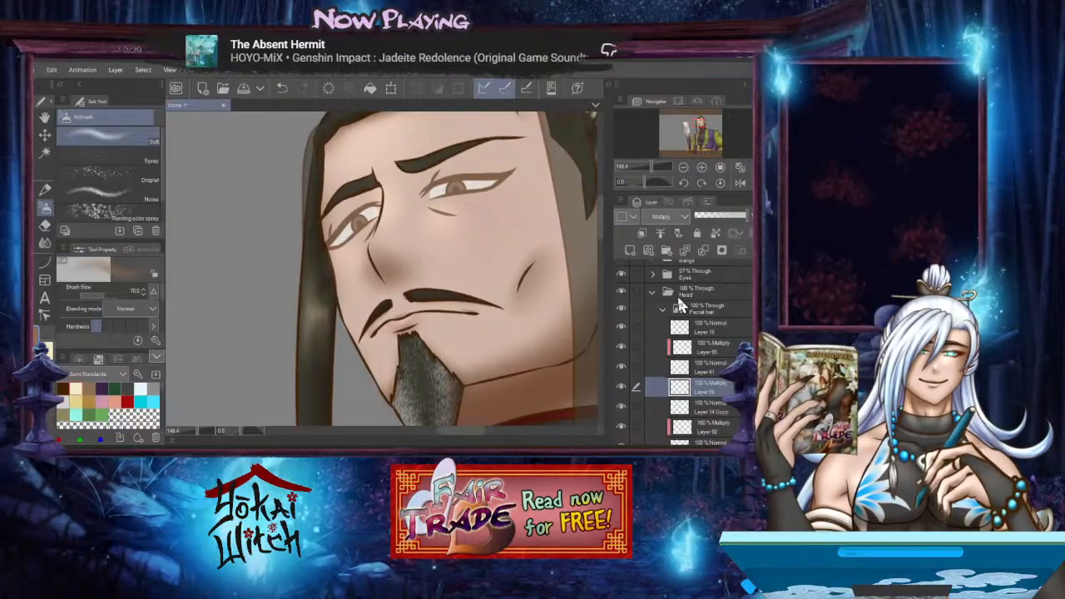
click(664, 311)
scroll(664, 320, up, 2)
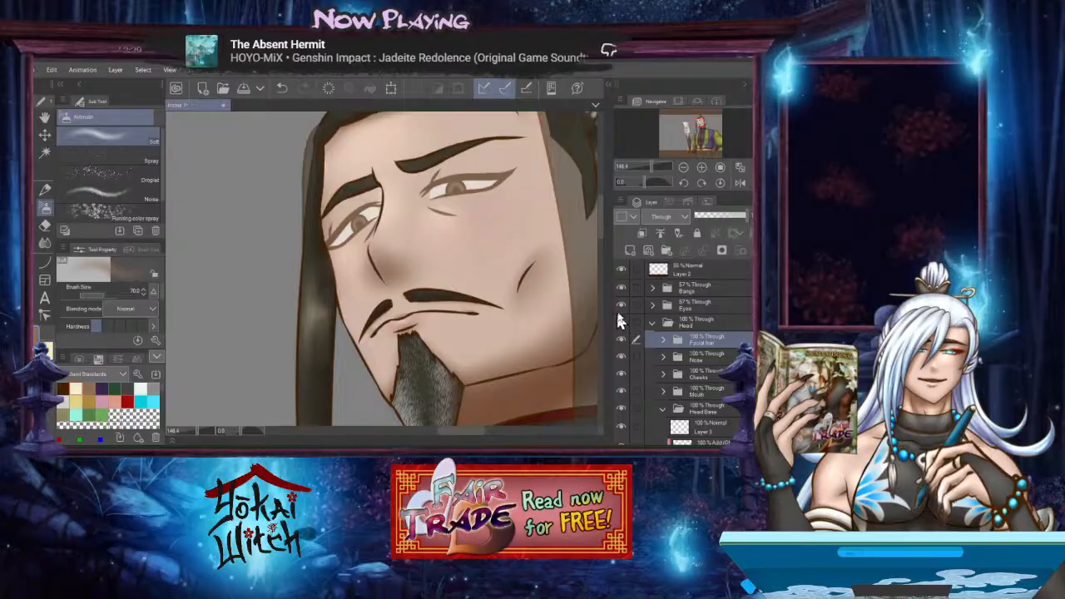
click(687, 309)
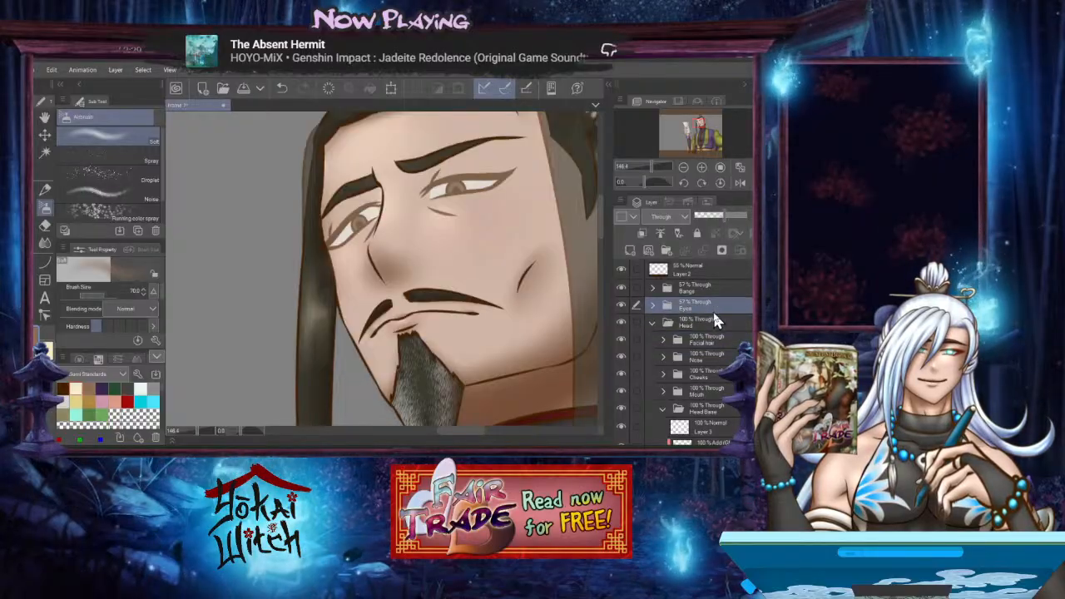
drag(707, 308, 706, 340)
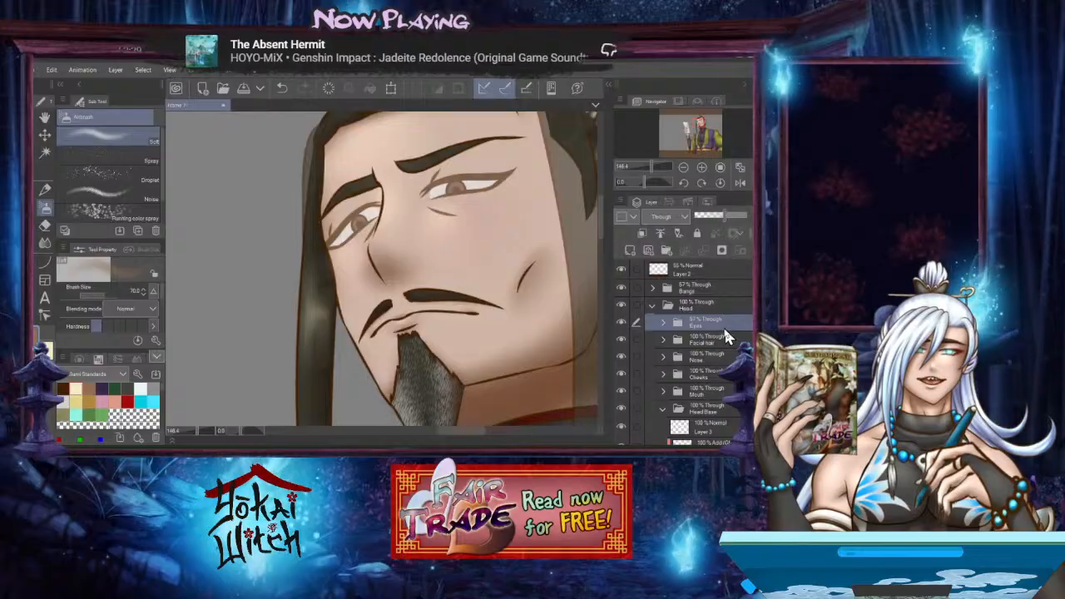
drag(700, 284, 712, 313)
Set the Eyes folder's opacity to 100%
click(706, 319)
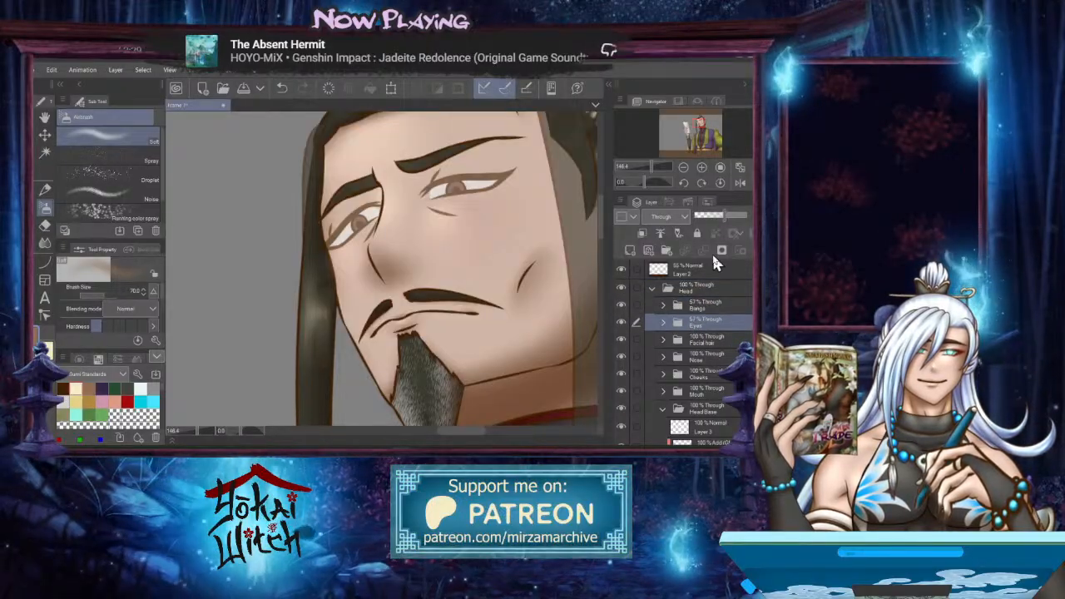
drag(725, 213, 749, 215)
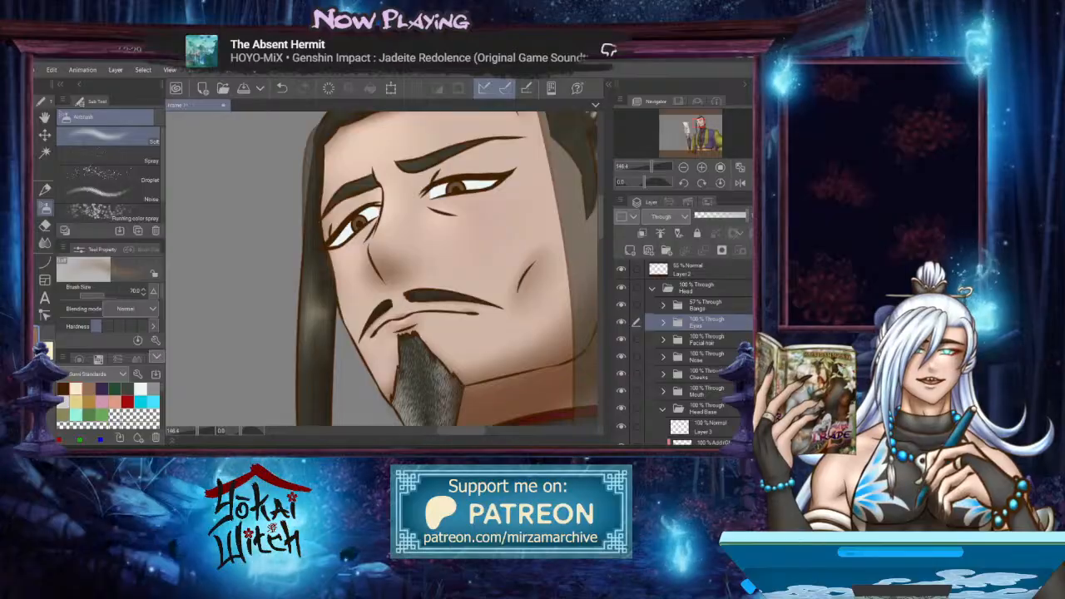
scroll(402, 172, up, 5)
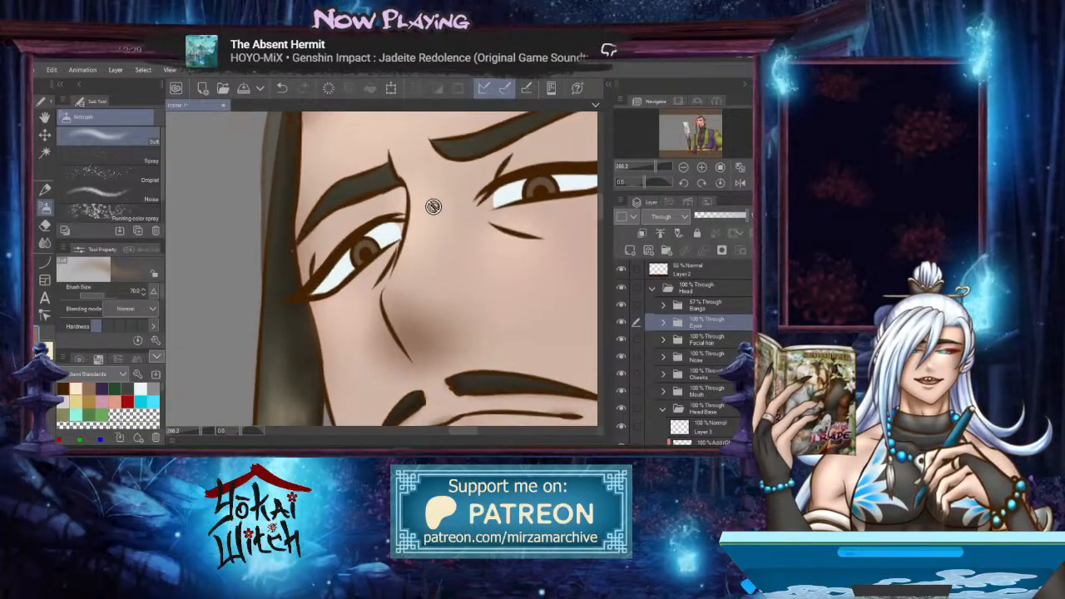
Expand the Eyes and R Eye folders and add a Multiply layer between Layer 6 and Layer 4 in R Eye
click(663, 322)
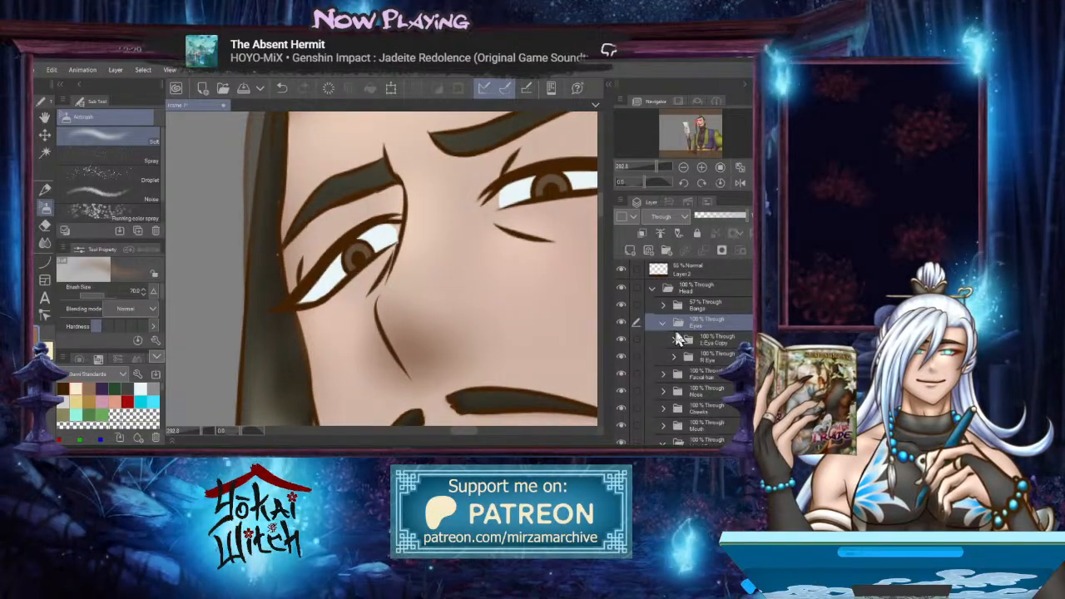
click(710, 356)
click(674, 356)
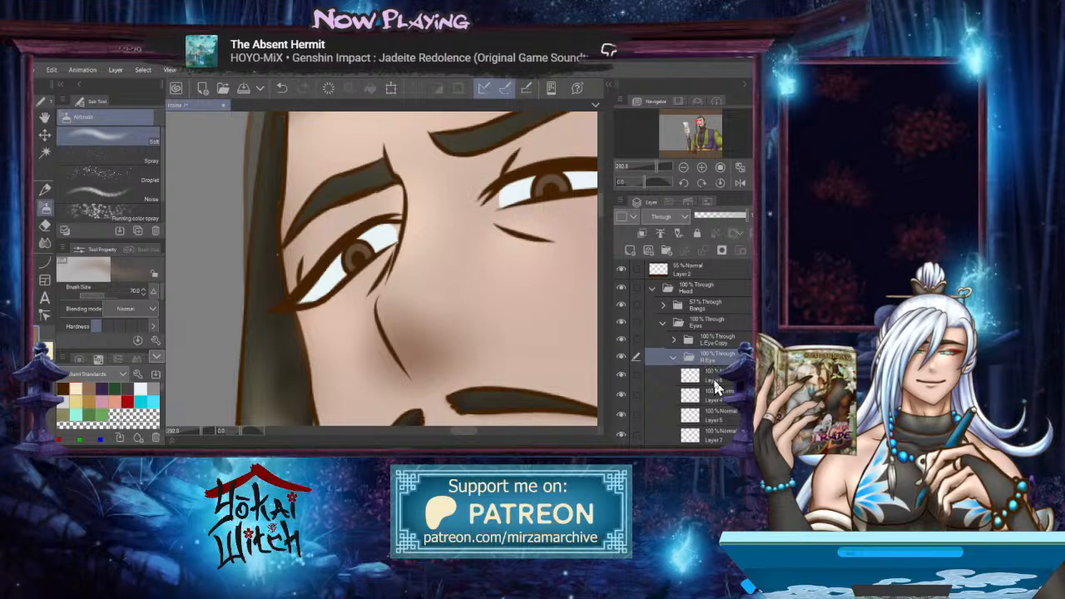
scroll(713, 382, down, 4)
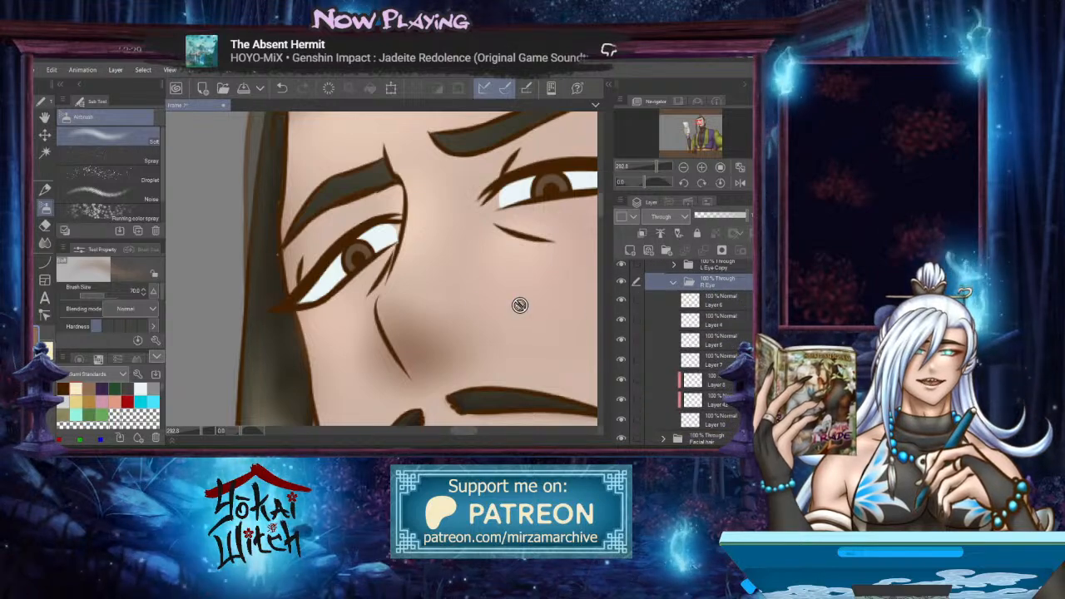
scroll(520, 304, down, 2)
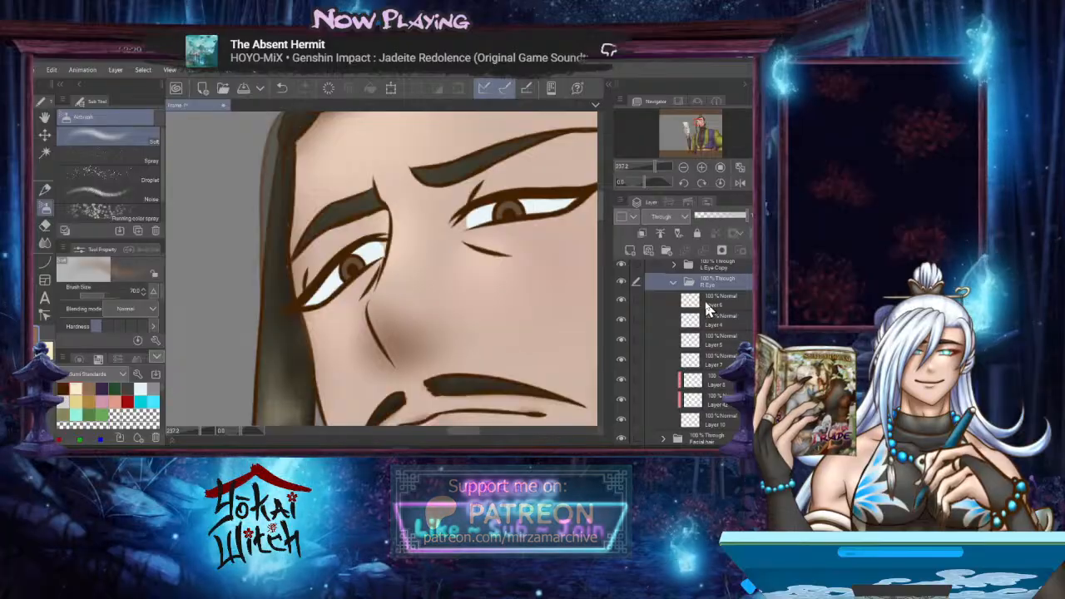
click(642, 234)
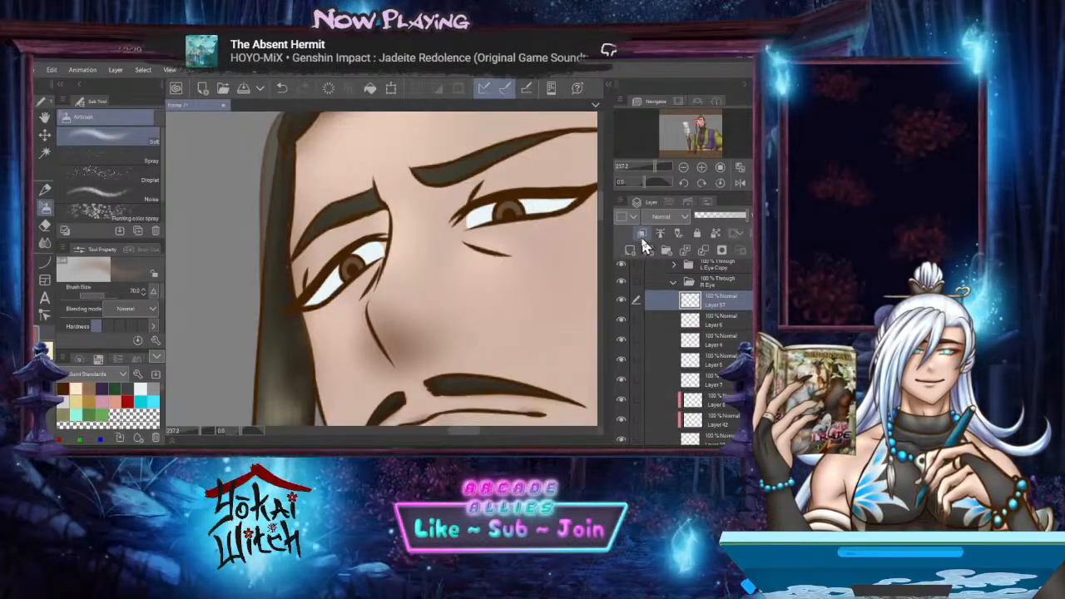
drag(711, 299, 713, 334)
click(670, 220)
click(665, 257)
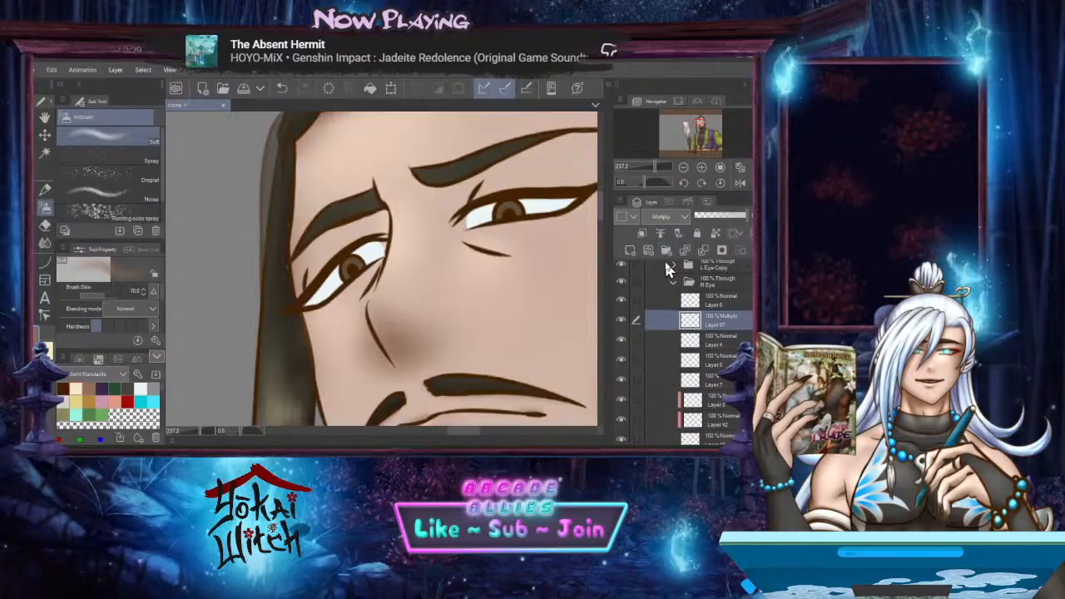
Draw curved shadow strokes on the eyelid above the outer corner of the character's right eye with the Curve tool at size 15
click(45, 260)
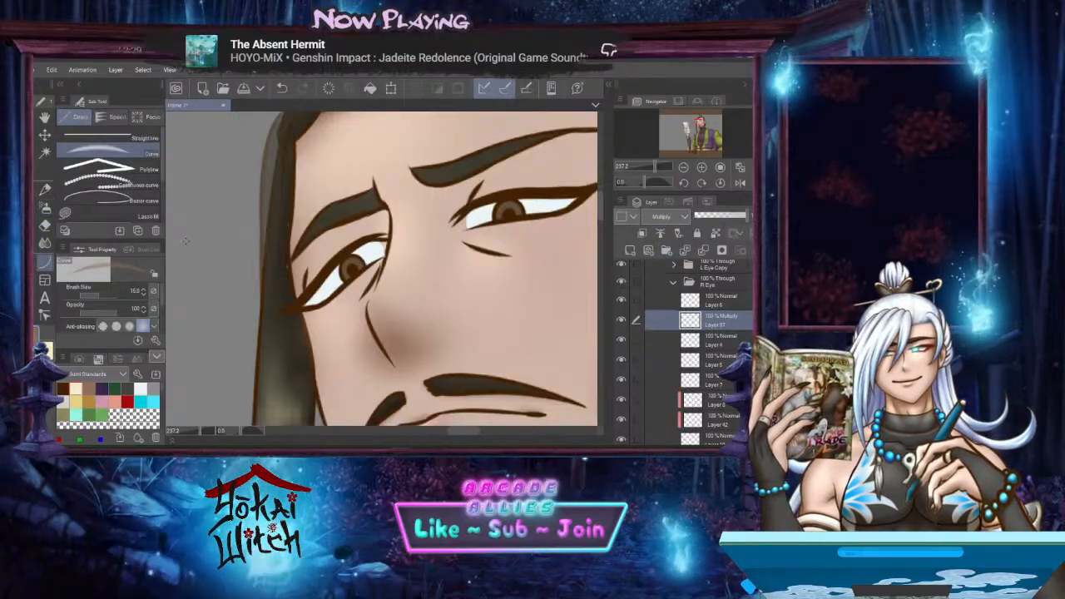
scroll(291, 269, up, 2)
click(303, 264)
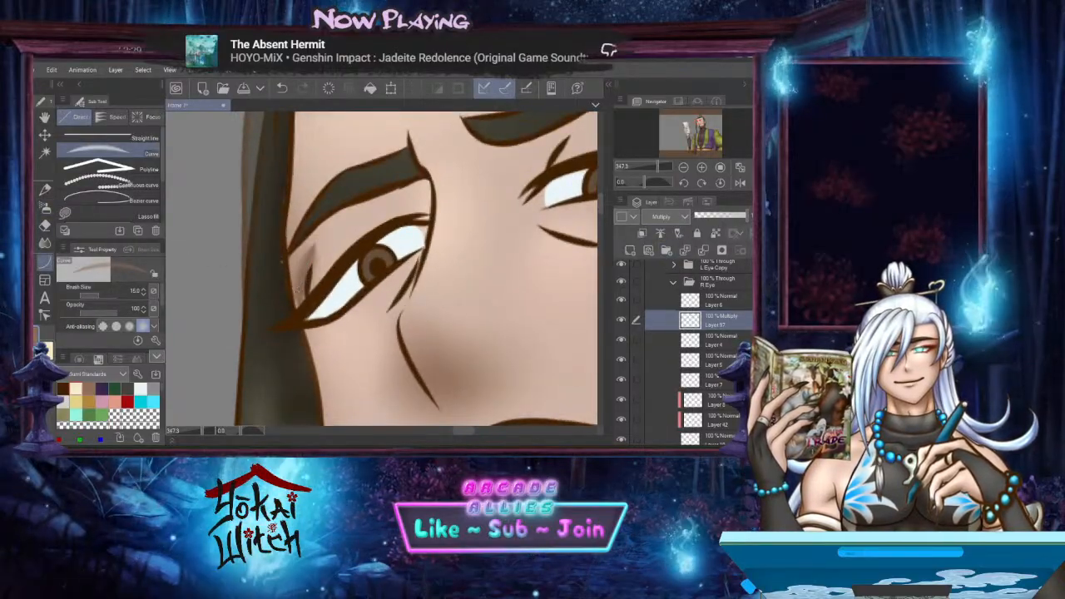
drag(298, 294, 328, 231)
click(325, 247)
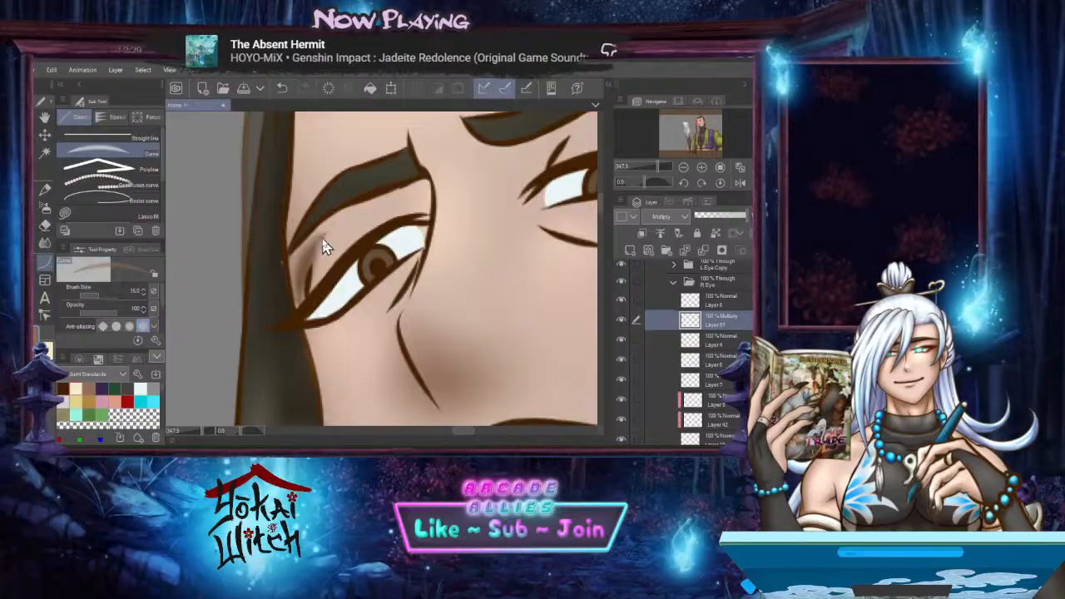
Soften the shadow strokes on the right eye's outer eyelid with the Blur brush at size 17
click(46, 243)
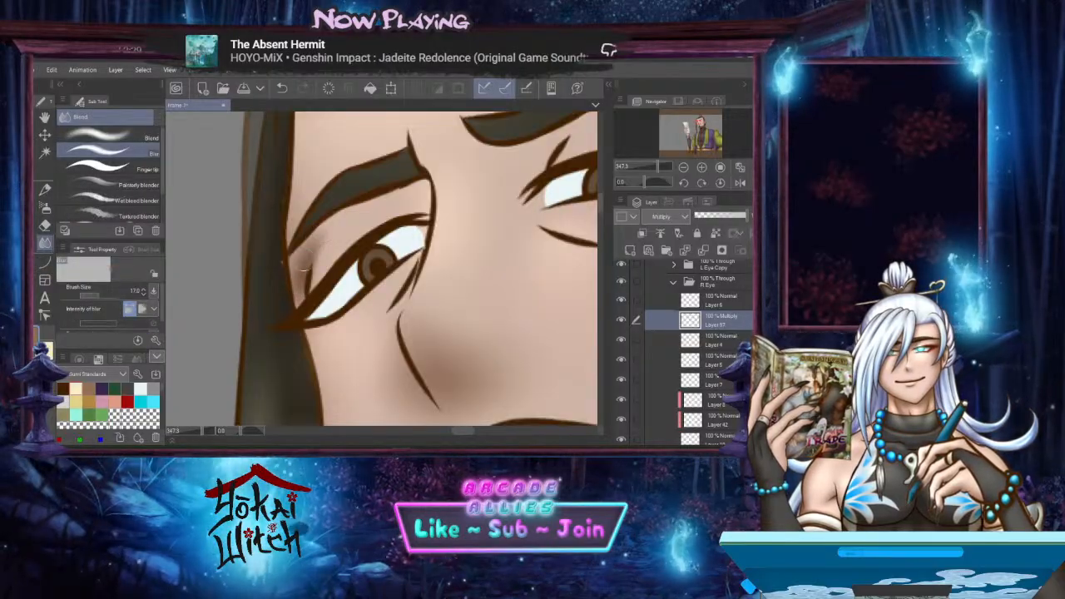
drag(349, 253, 285, 285)
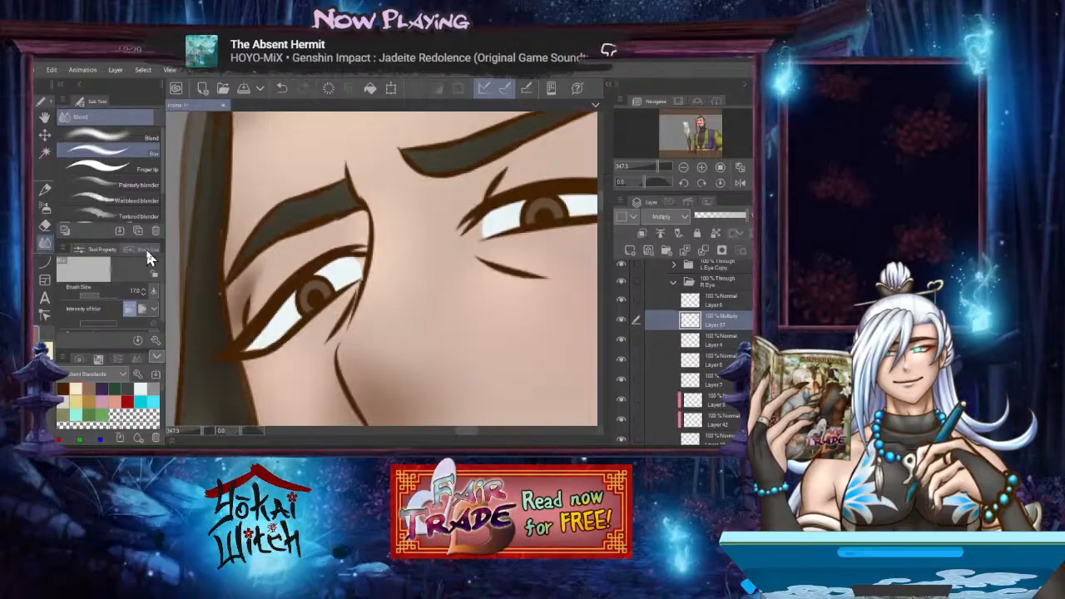
Switch back to the Curve tool at size 15 to continue shading around the eyes
click(45, 261)
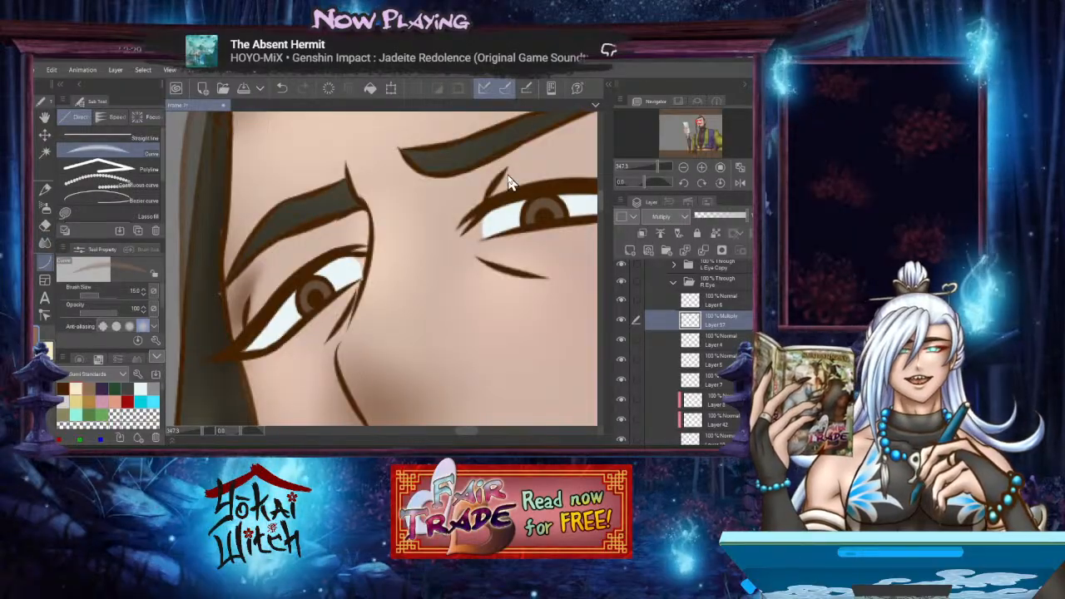
Check which part of the eye each layer in the R Eye folder holds by toggling layer visibility
drag(421, 300, 495, 270)
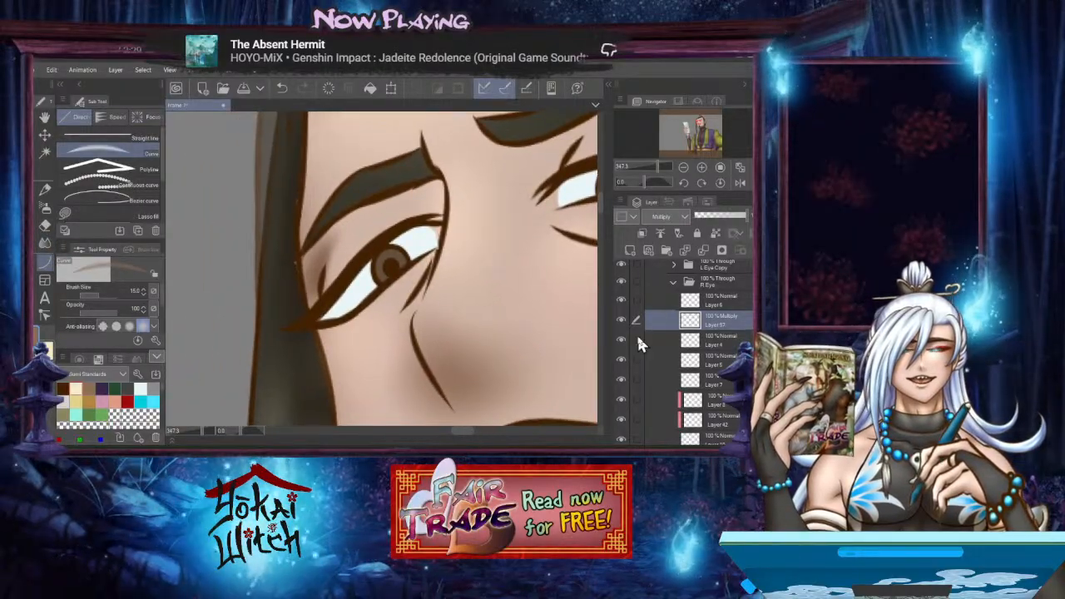
click(687, 366)
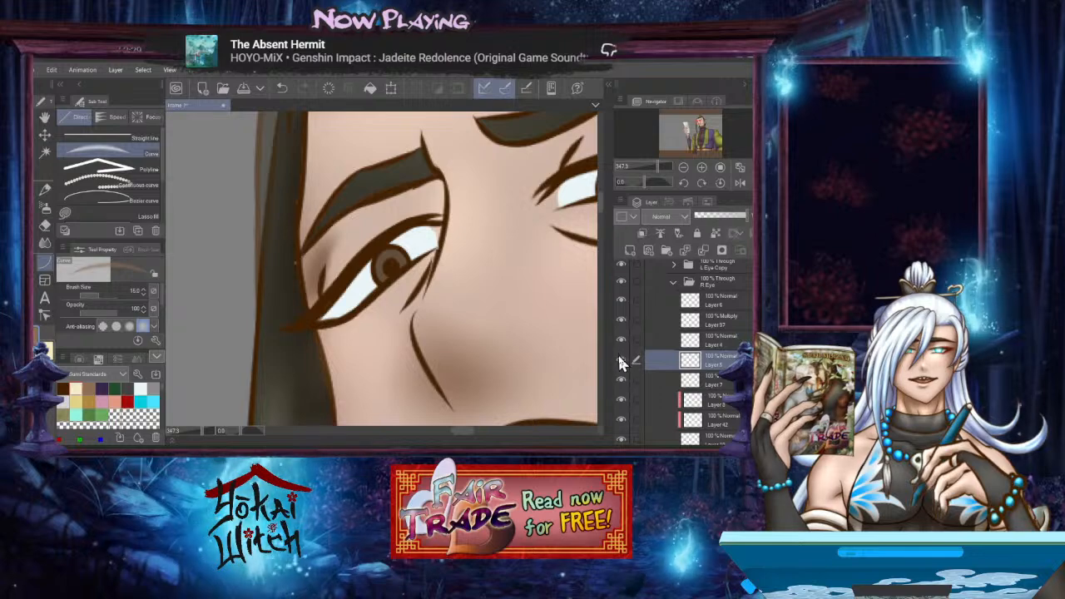
click(621, 356)
click(621, 357)
click(621, 338)
click(620, 339)
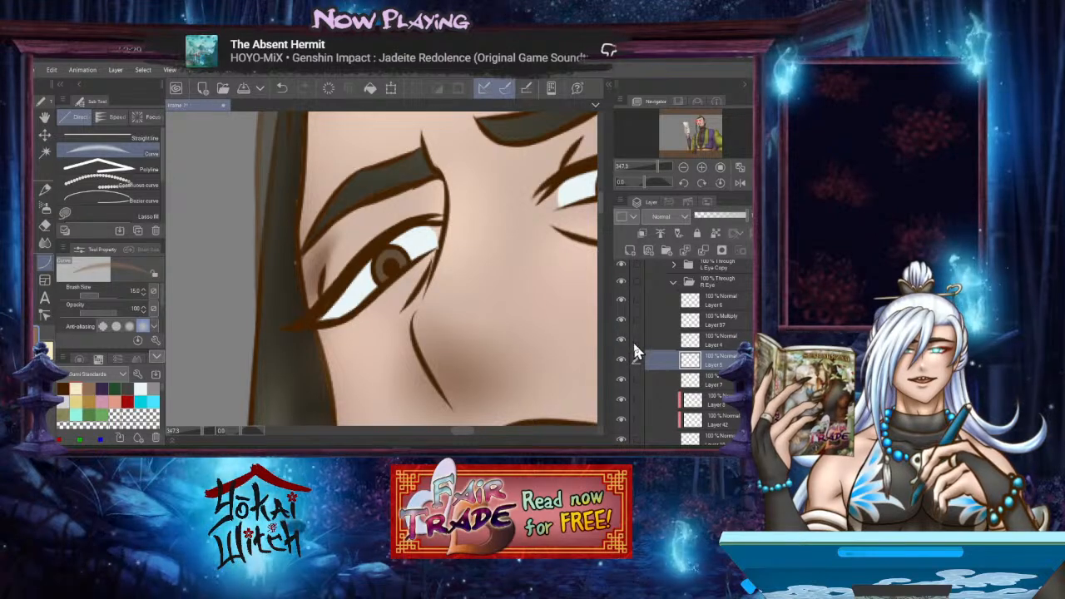
scroll(684, 356, down, 2)
click(622, 357)
click(622, 356)
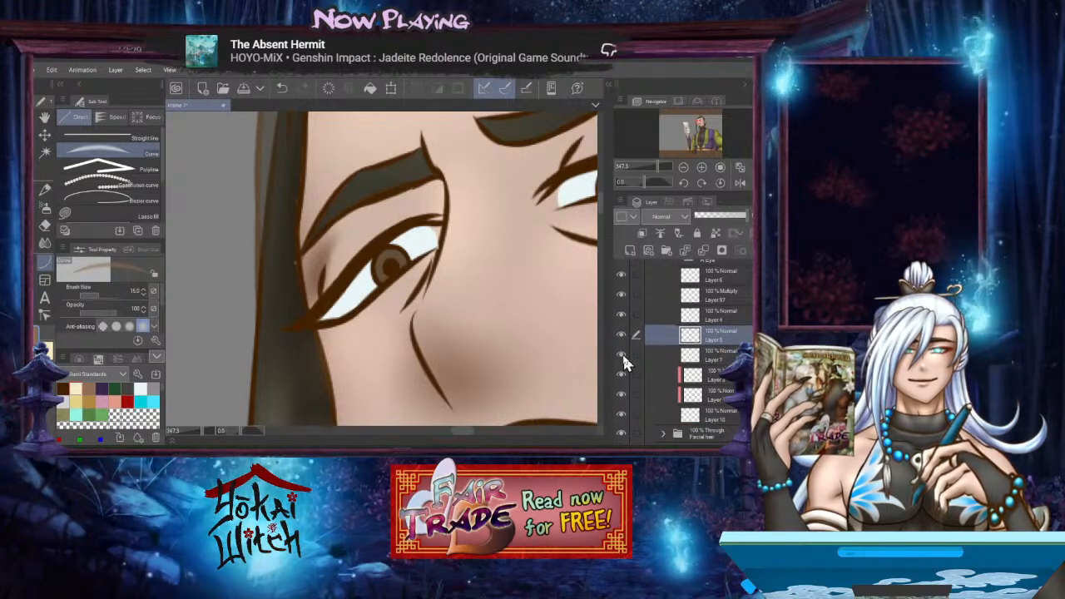
Check the contents of Layer 7 and move it above Layer 4 in the R Eye folder
click(711, 366)
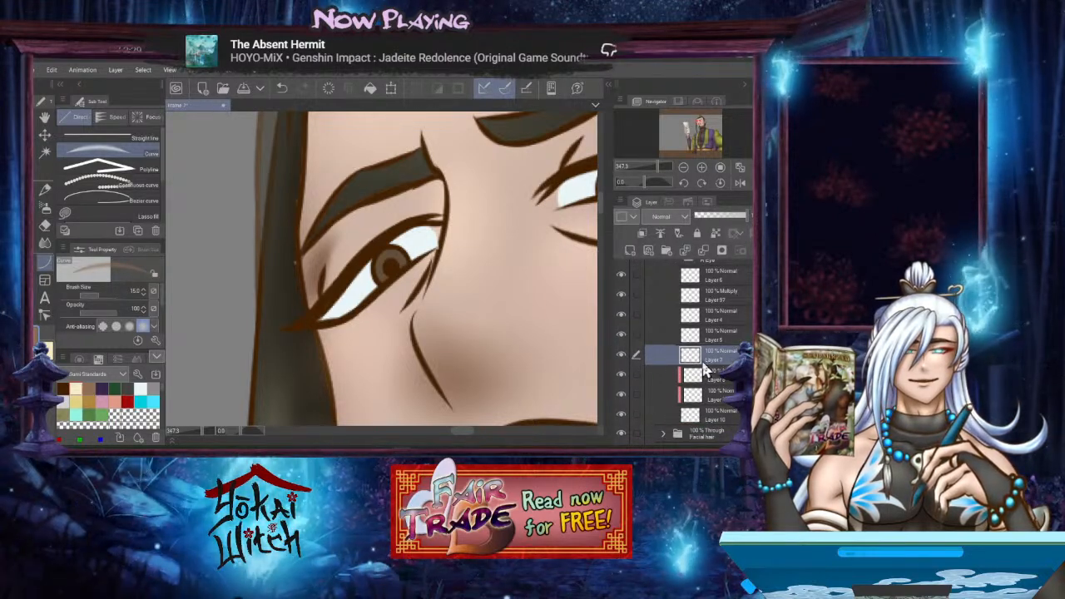
click(622, 356)
click(623, 357)
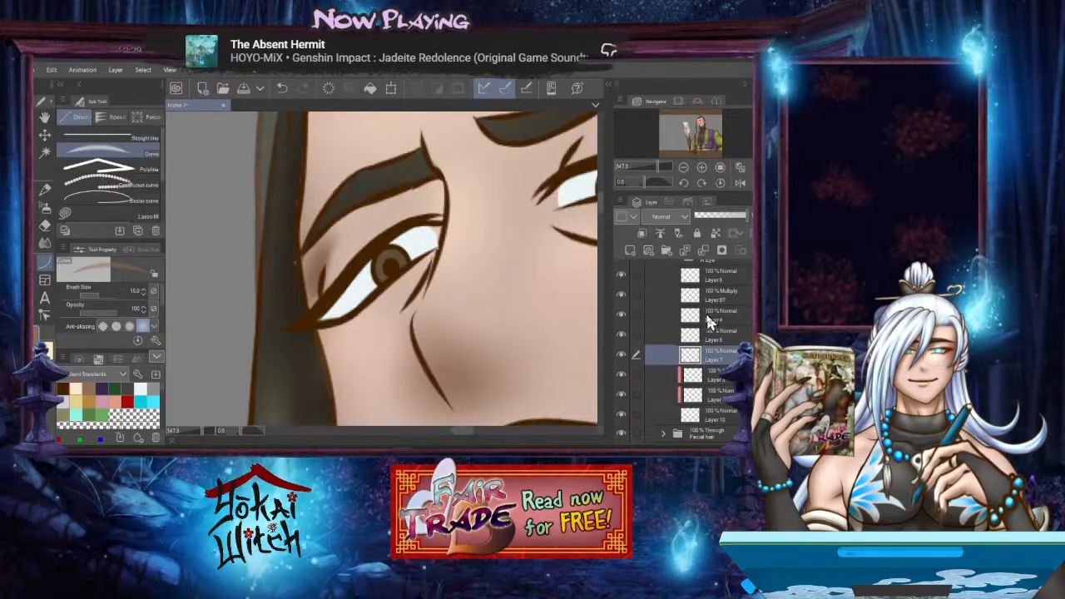
drag(712, 354, 712, 316)
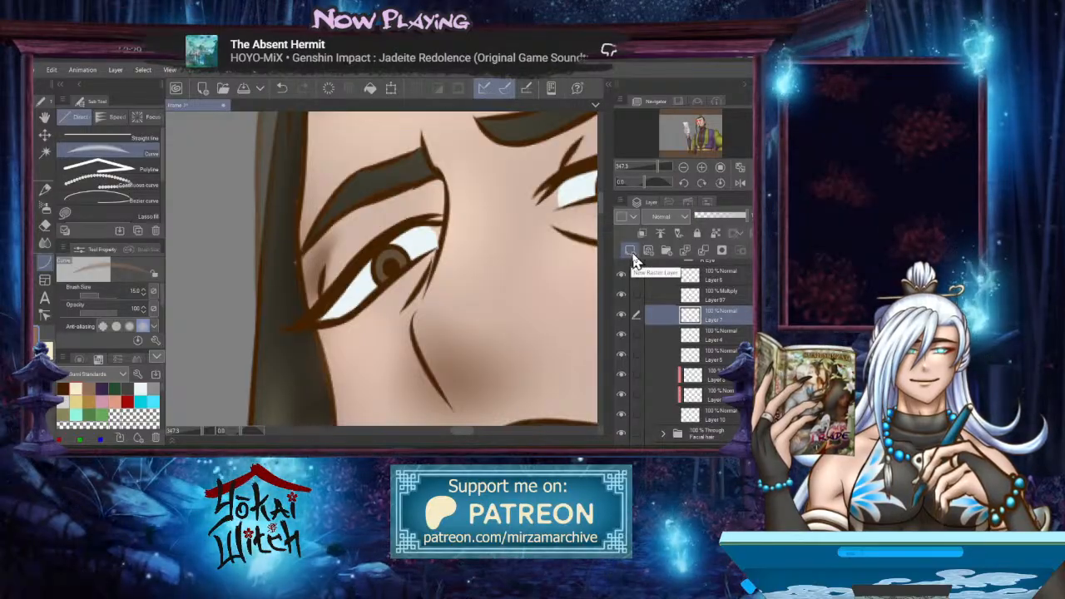
Add a new raster layer directly above Layer 4 and set its blending mode to Multiply
click(707, 335)
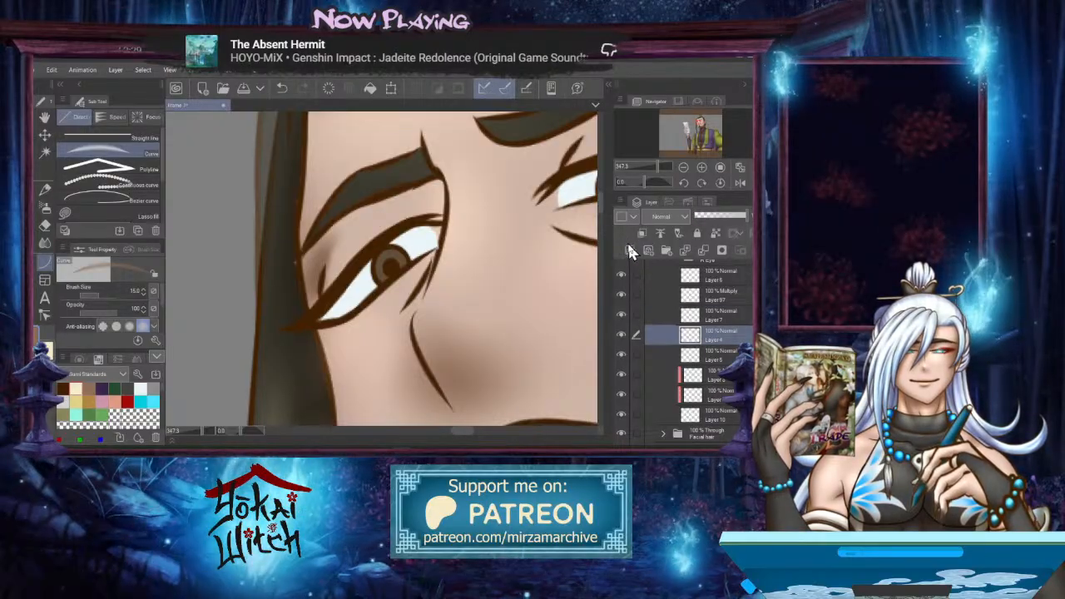
click(630, 250)
click(661, 216)
click(663, 256)
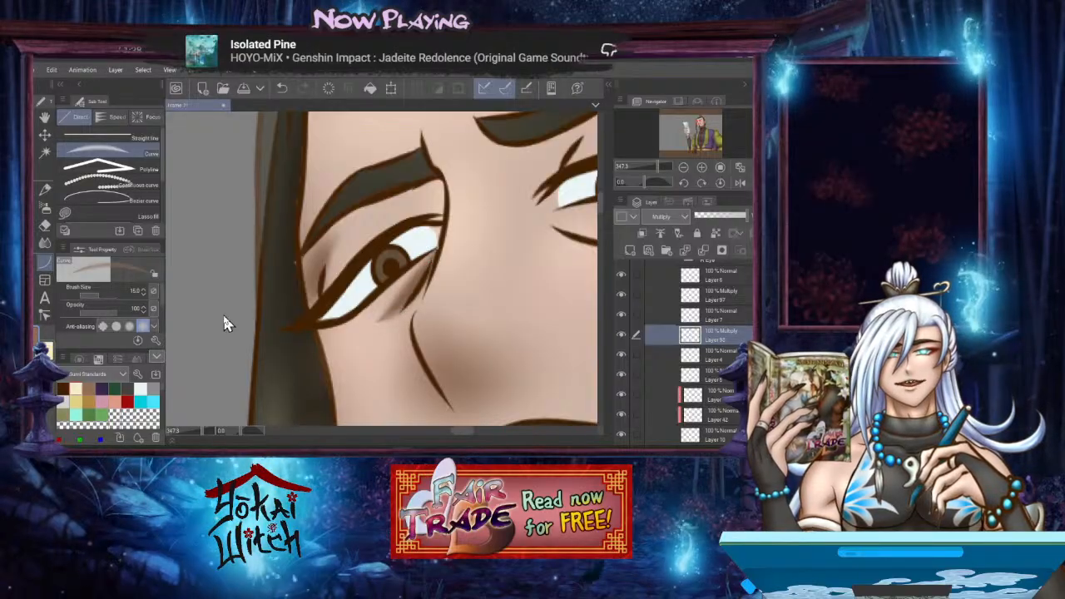
Blur the shading under the inner corner of the eye and the eyelid shading on their Multiply layers
click(46, 246)
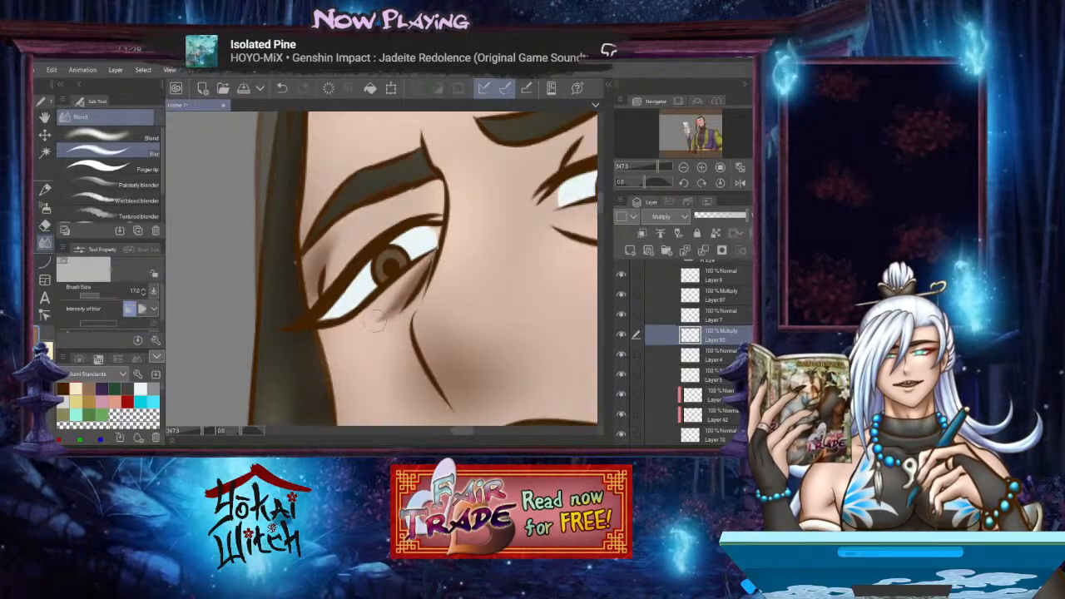
mouse_move(406, 291)
mouse_down()
mouse_move(370, 331)
mouse_move(428, 261)
mouse_move(396, 293)
mouse_up()
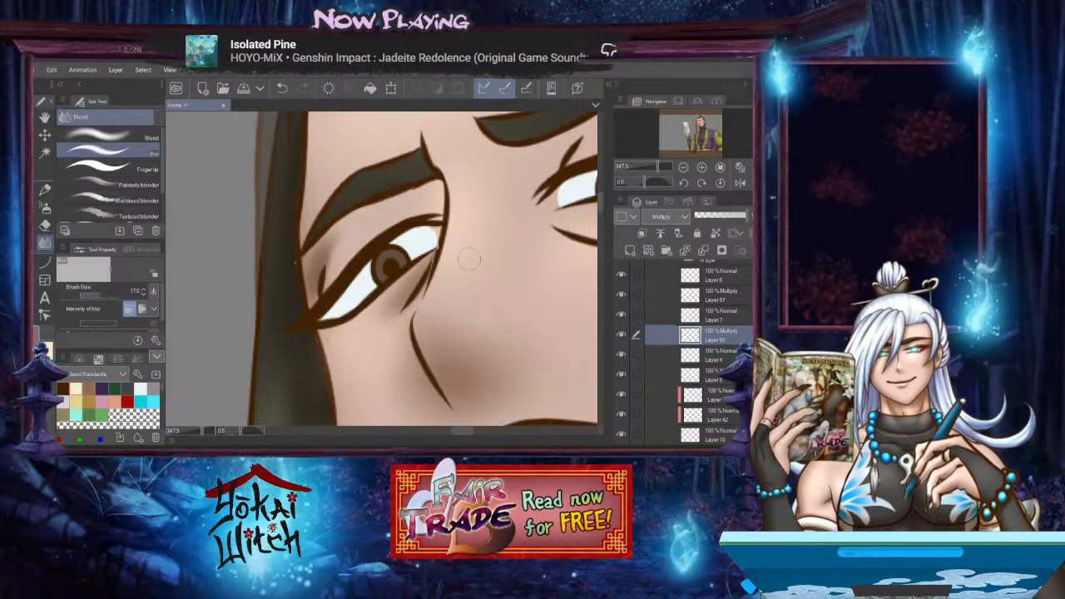
click(731, 299)
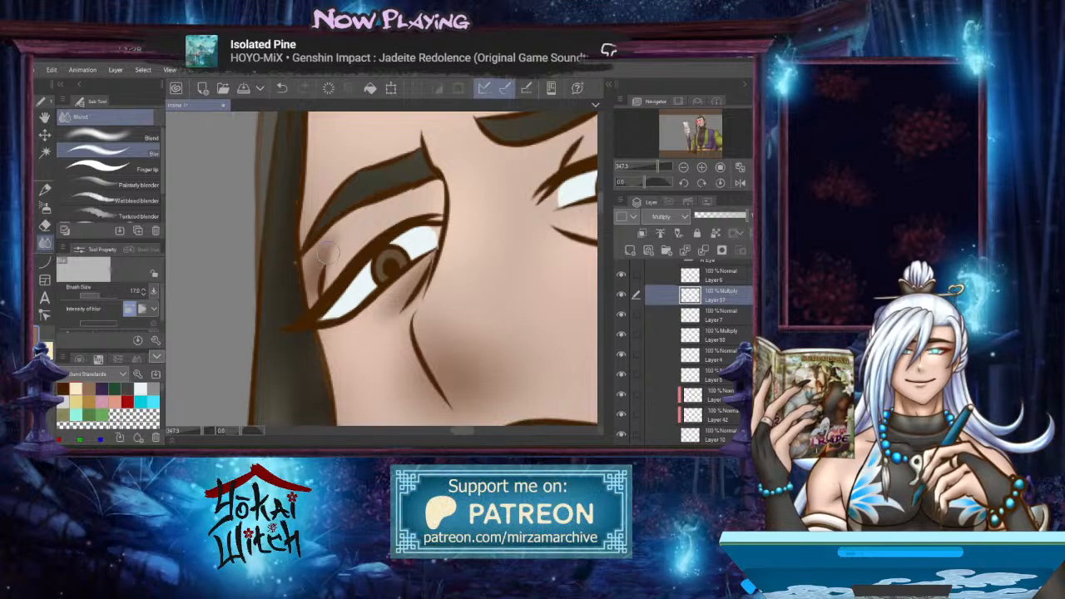
drag(315, 281, 316, 300)
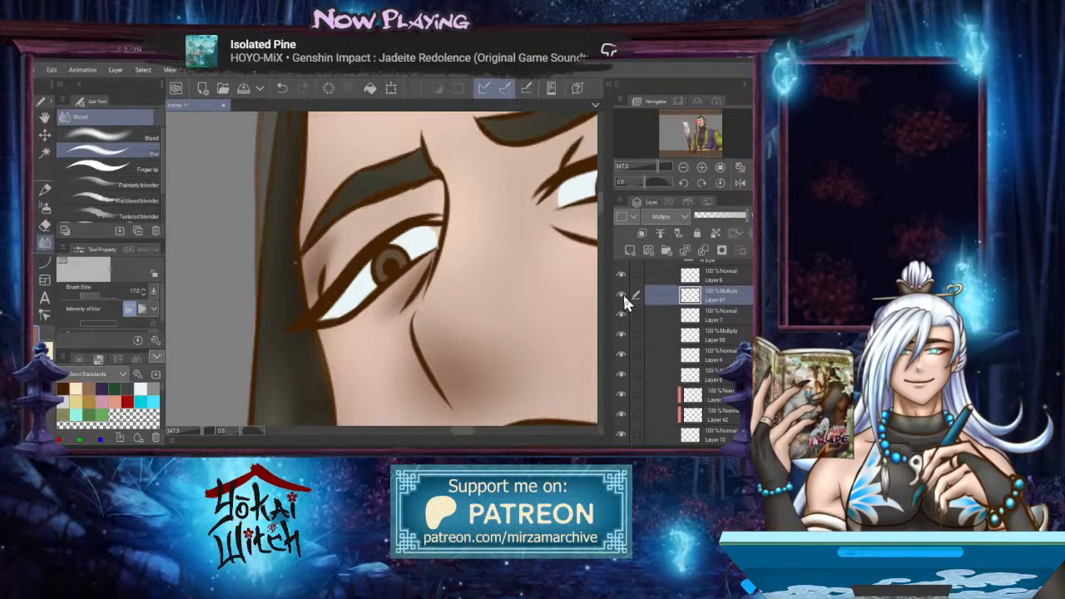
Identify the upper lash layer in the R Eye folder and rename it Lash Upper
scroll(704, 312, up, 1)
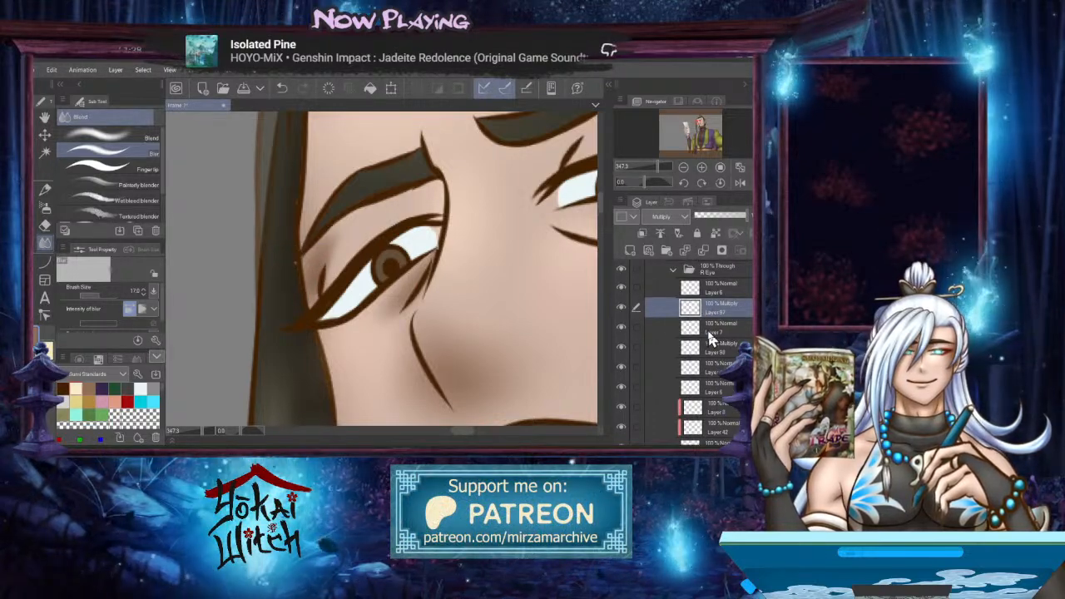
click(666, 333)
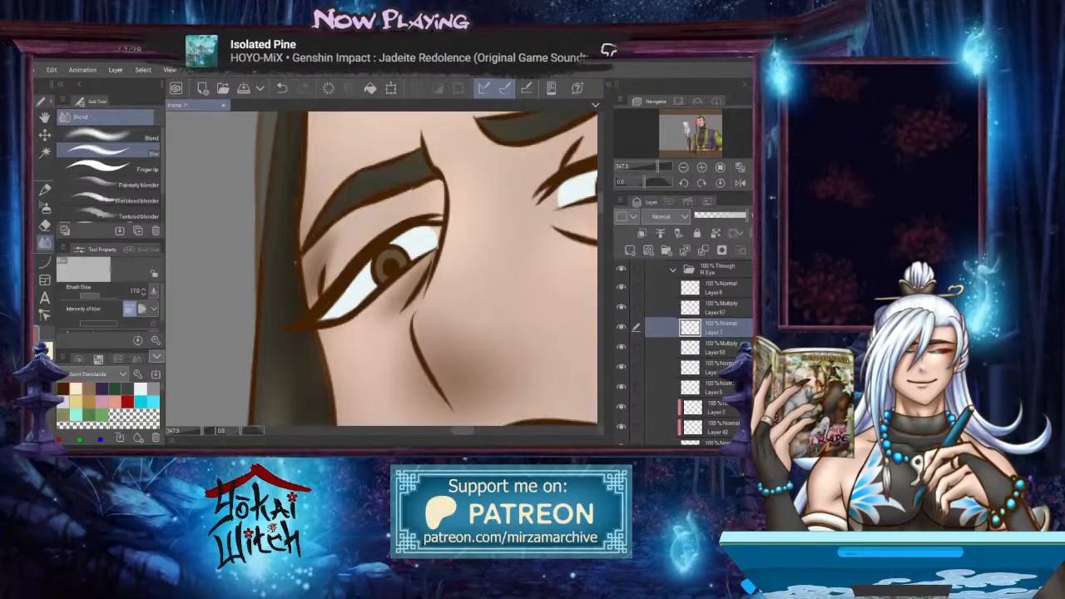
click(666, 367)
click(622, 370)
click(623, 370)
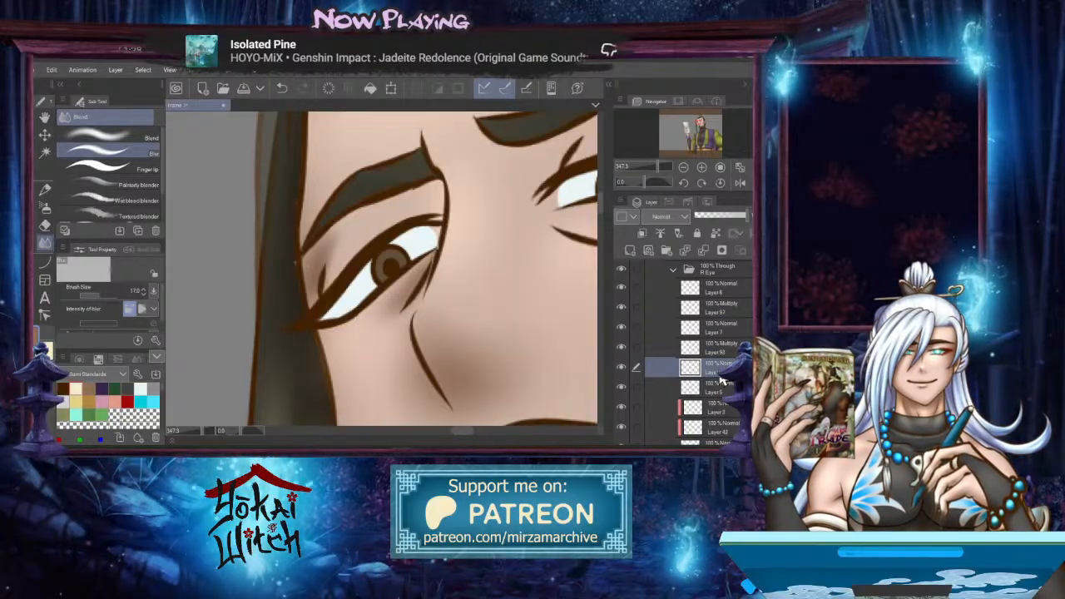
scroll(720, 372, down, 2)
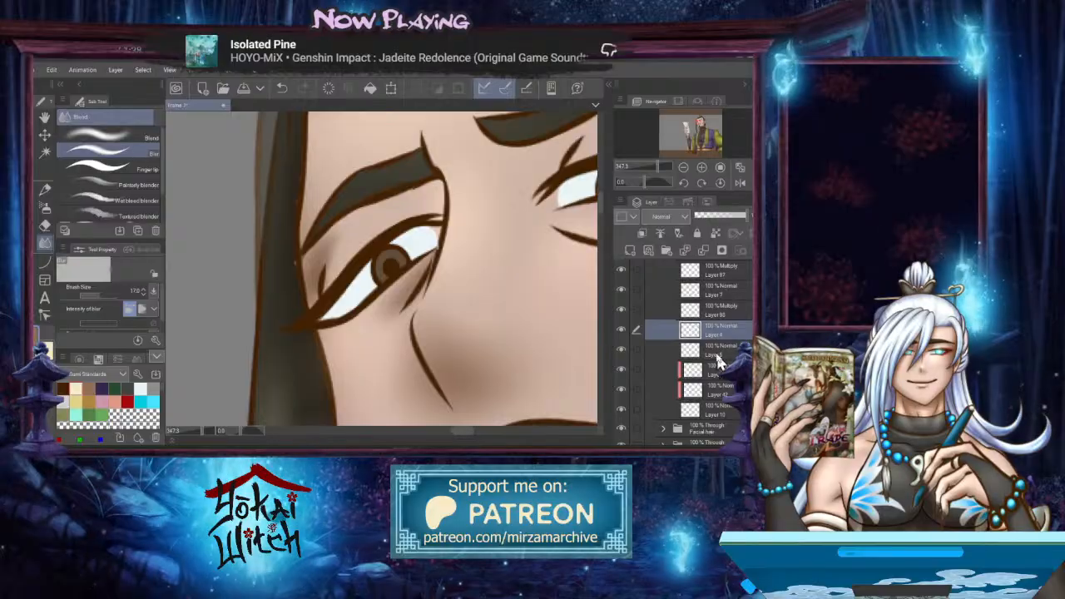
double_click(717, 335)
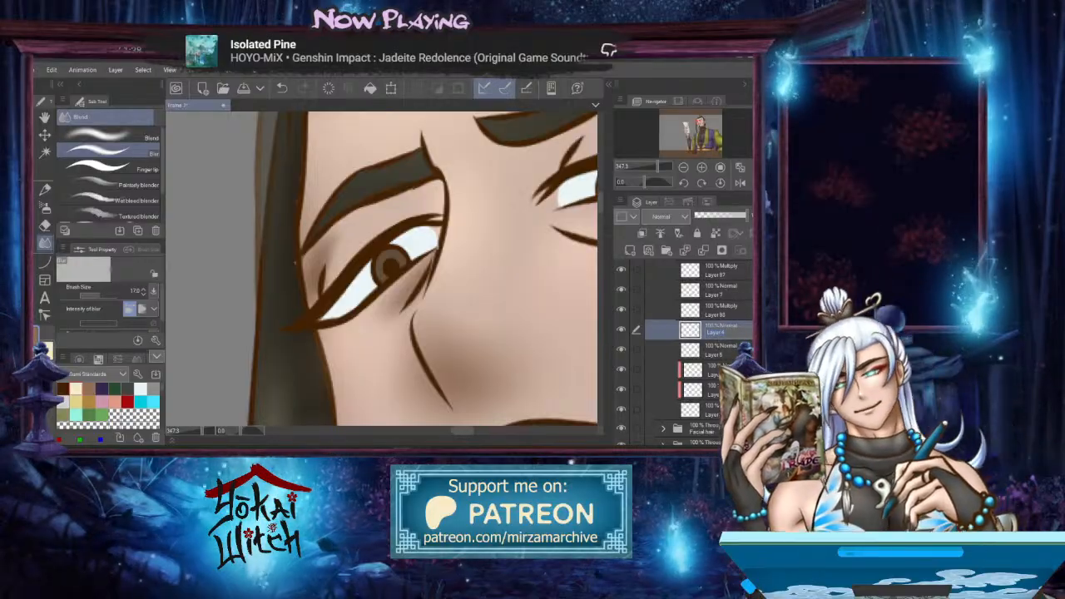
text(Lash Lip)
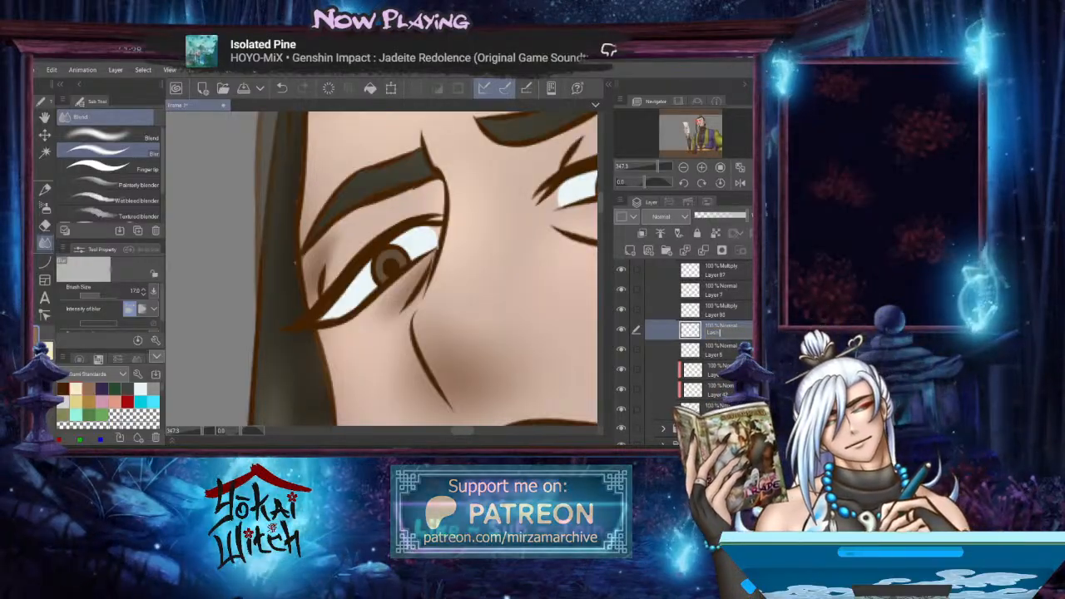
text(er)
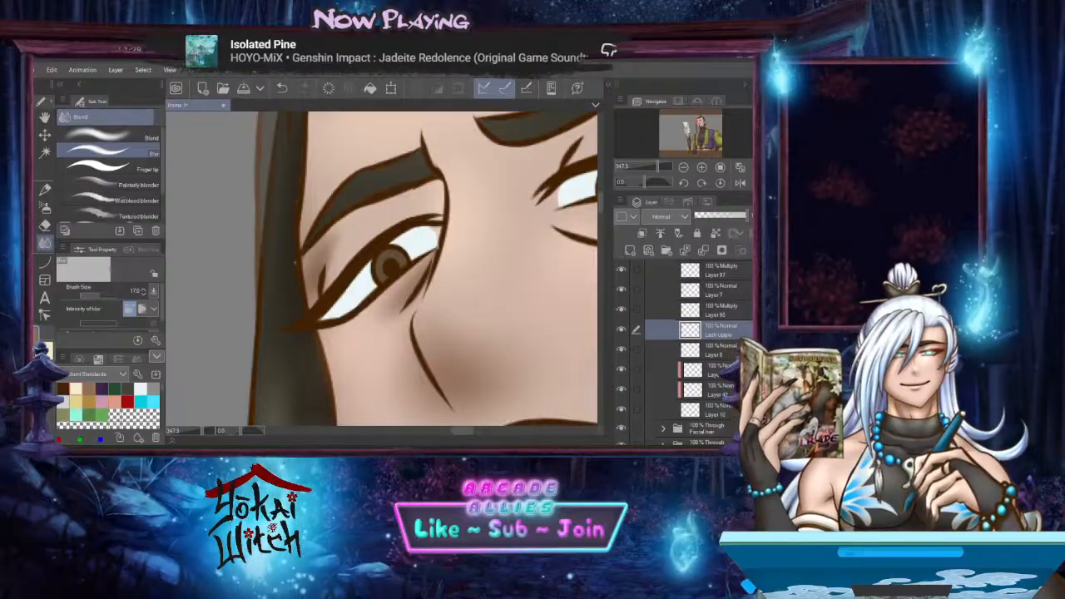
Rename the layer directly below Lash Upper as Lash Lower
double_click(717, 353)
text(L)
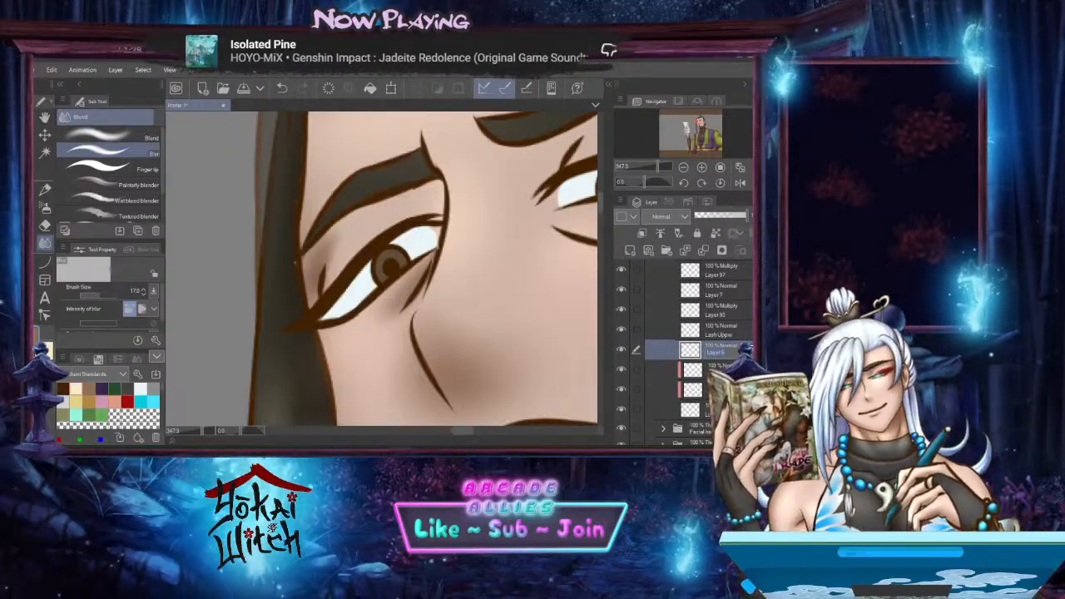
text(ash L)
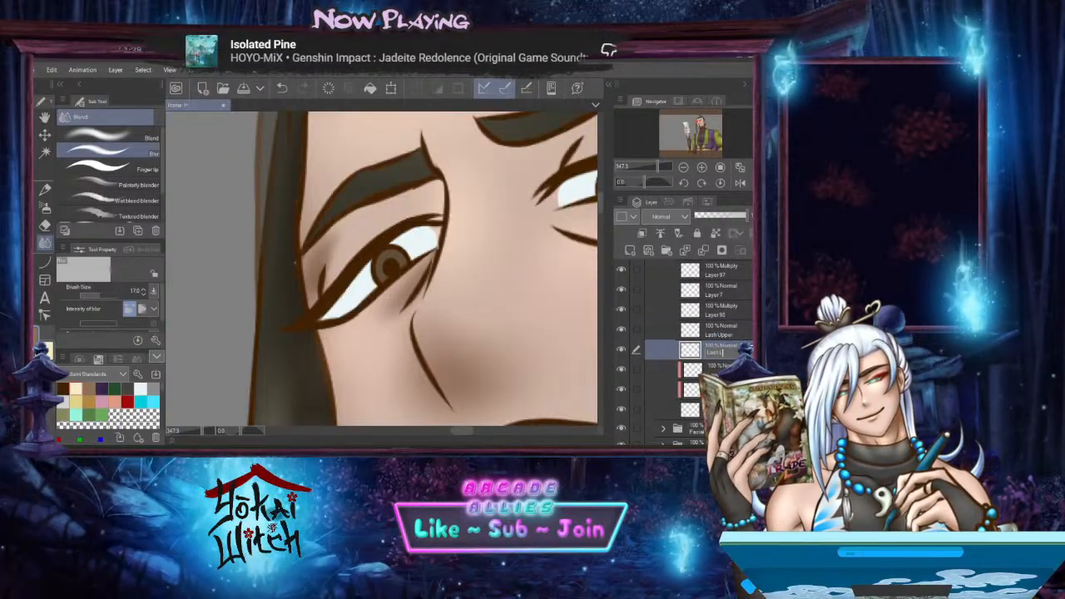
text(ower)
key(Return)
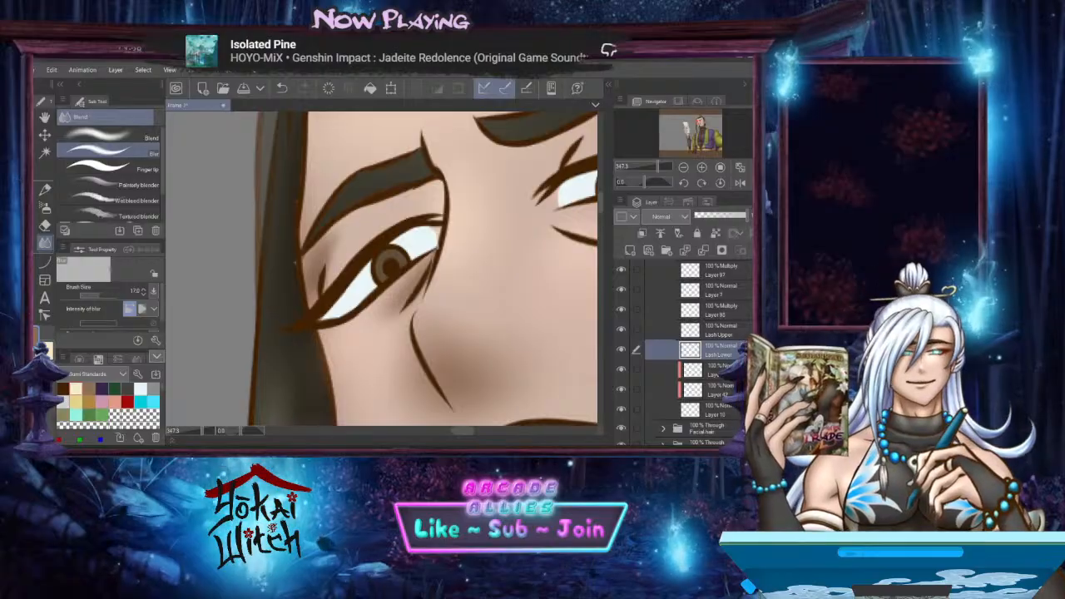
Rename Layer 7 and the Multiply shading layer directly below it as Eye Wrinkle
scroll(728, 333, up, 2)
click(722, 350)
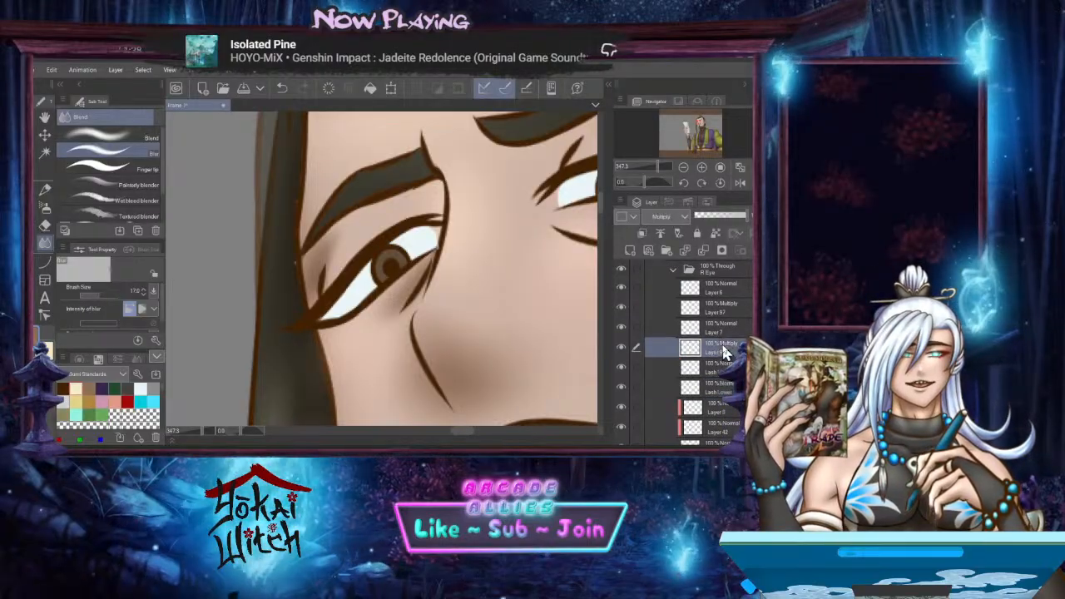
click(718, 327)
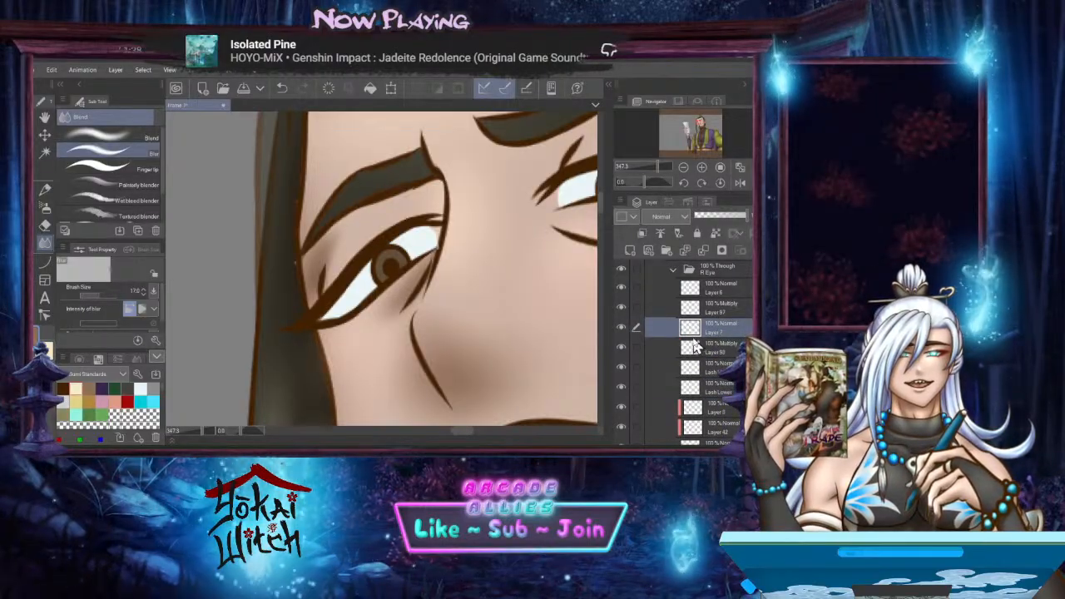
double_click(716, 330)
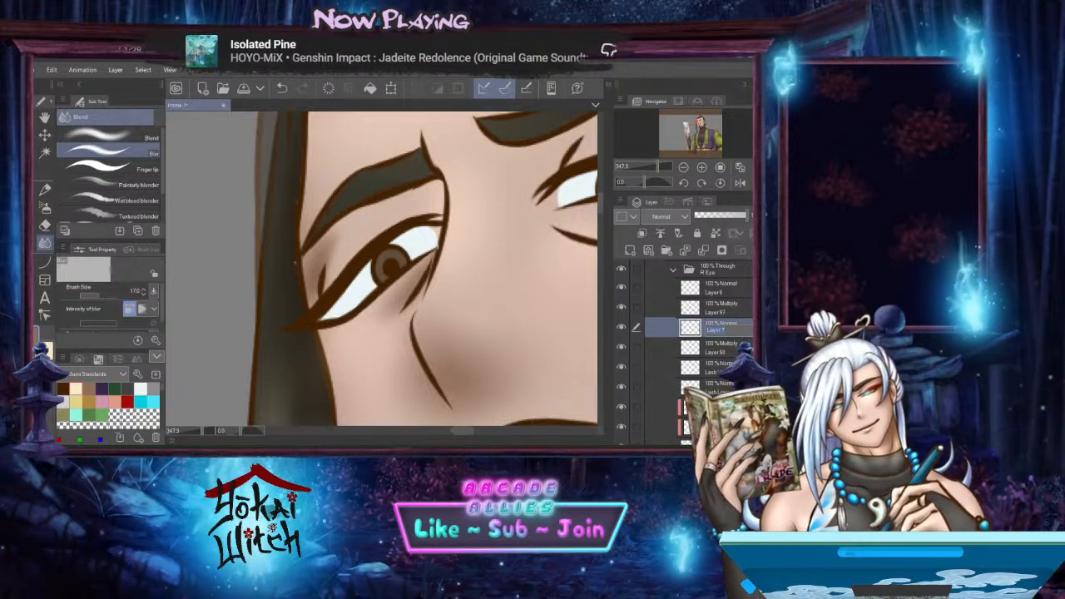
text(Eye)
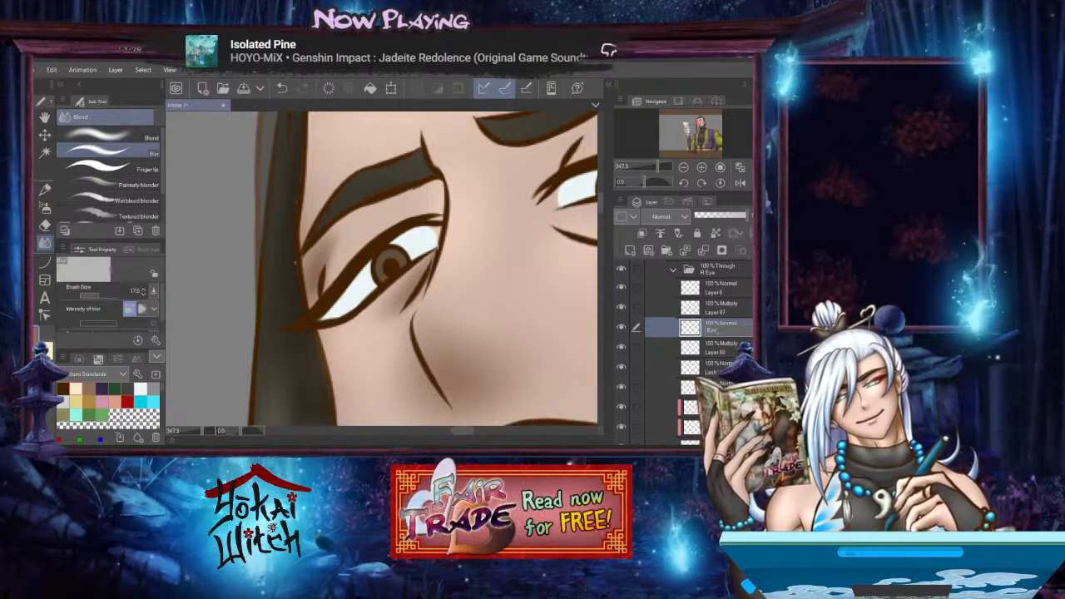
text( Wh)
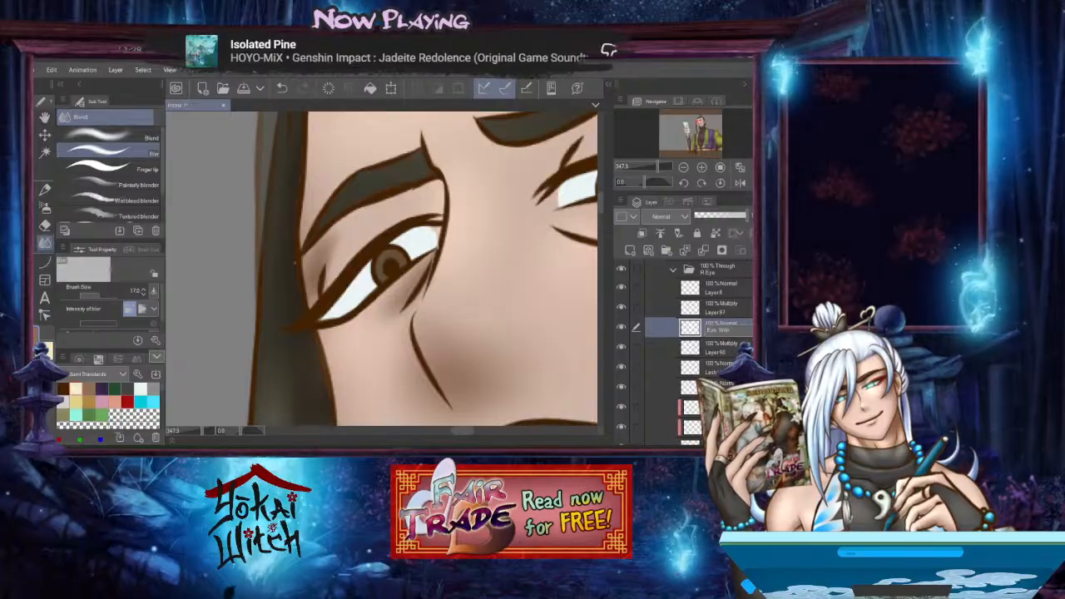
text(inkle)
key(Return)
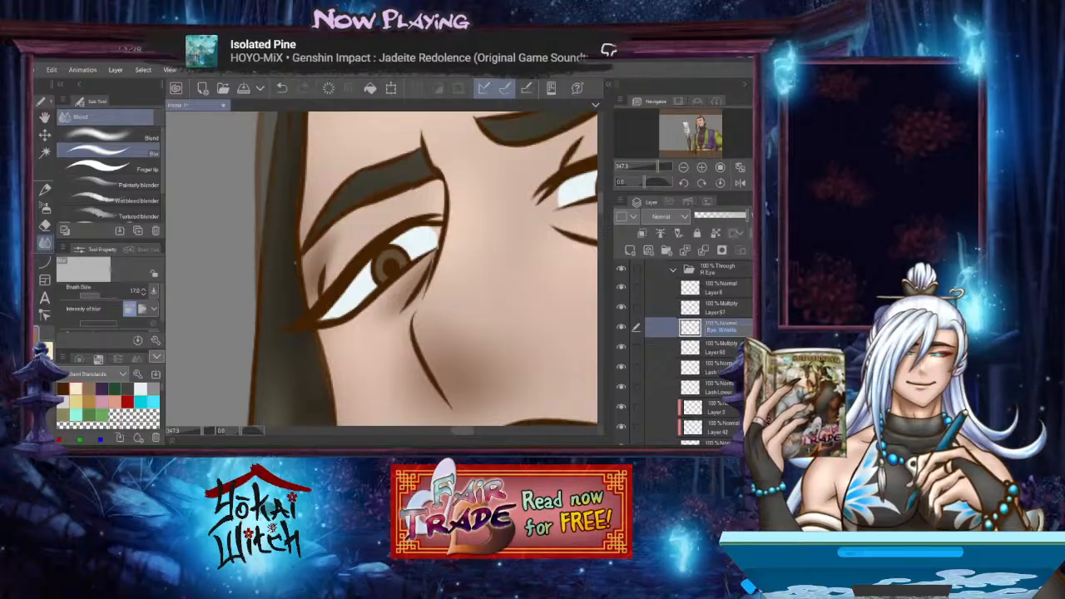
click(736, 346)
text(Eye Wrinkle)
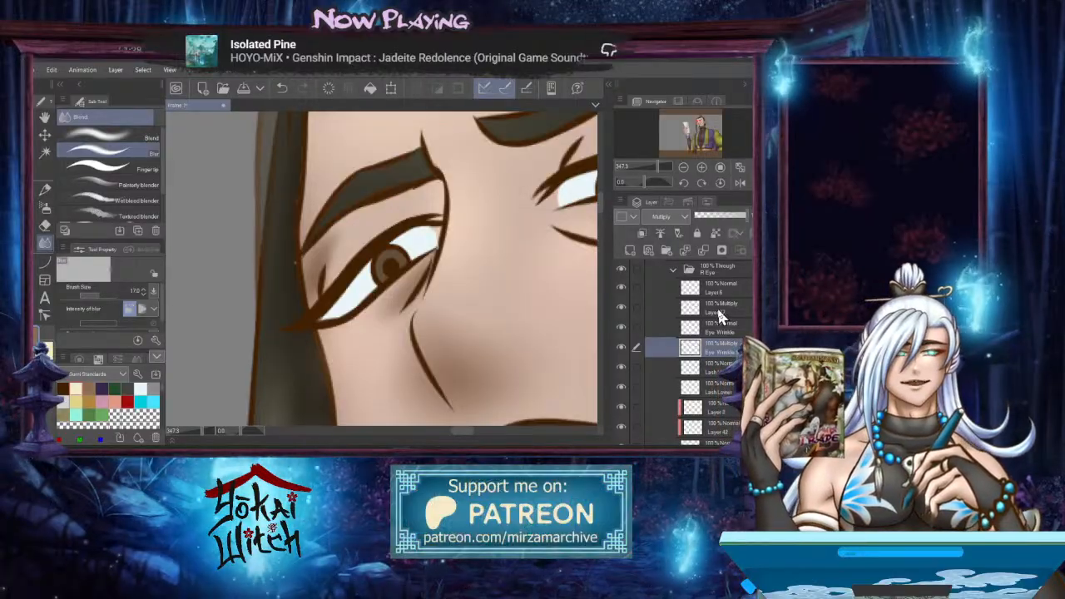
Rename the top layer of the R Eye folder as Lid and the Multiply layer directly below it as Lid Shade
click(717, 308)
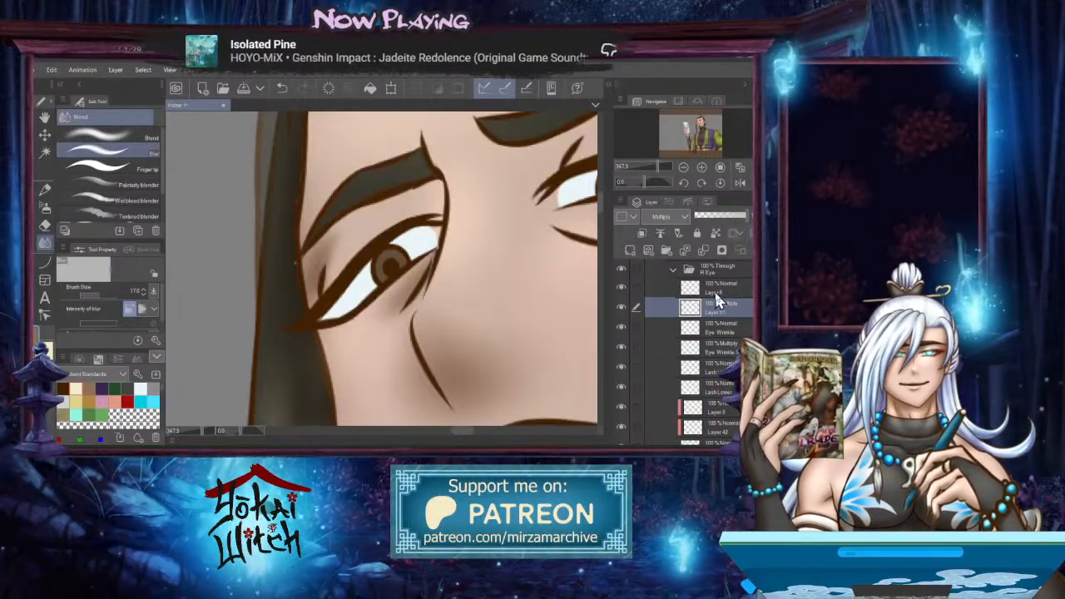
click(714, 288)
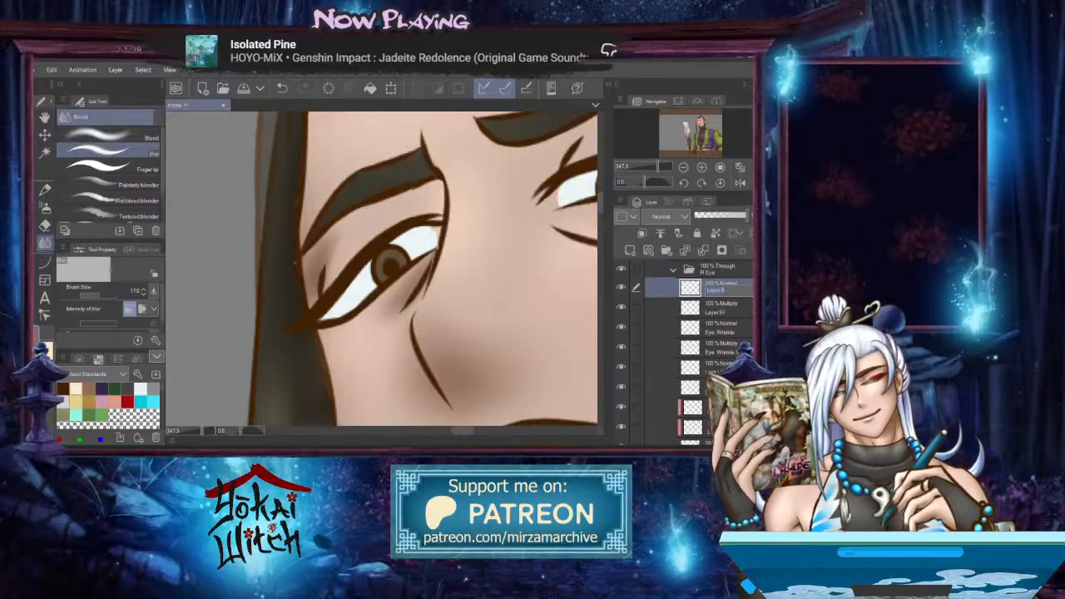
text(Lid)
key(Return)
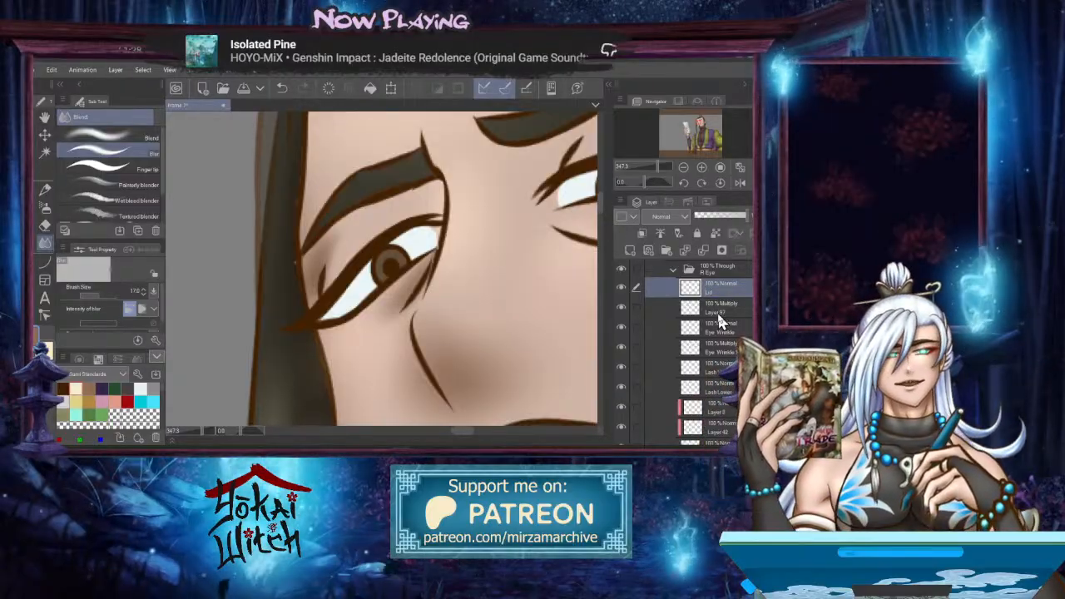
click(716, 308)
text(Lid)
key(Return)
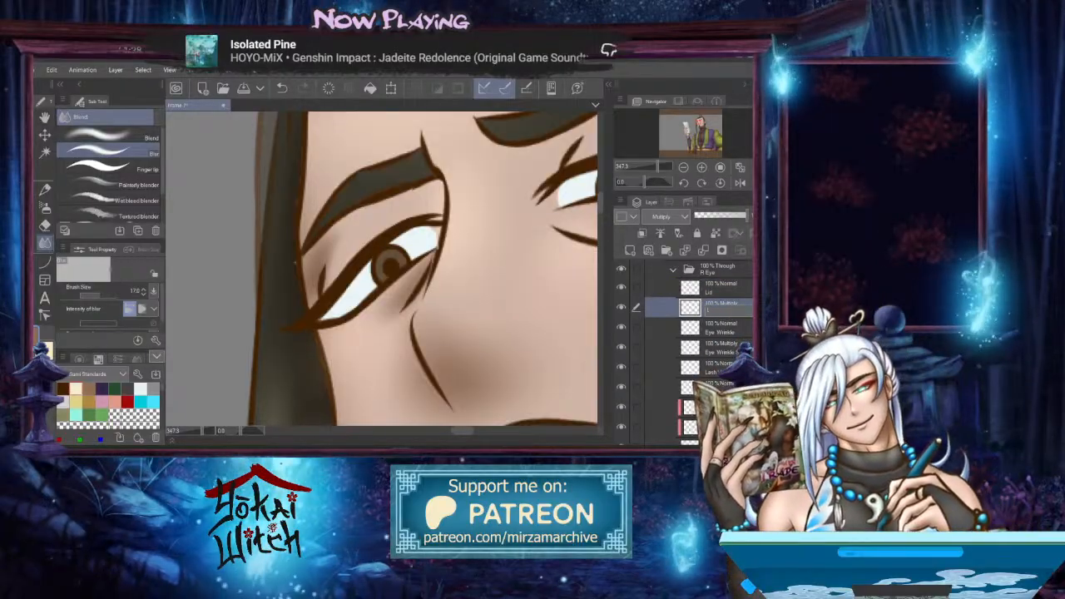
text(Shade)
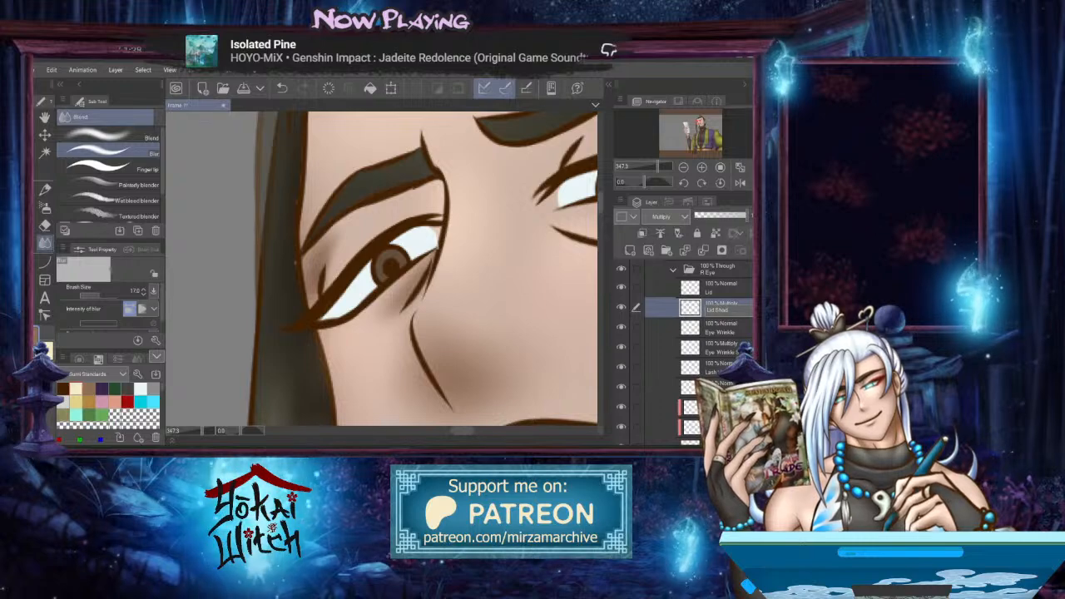
key(Return)
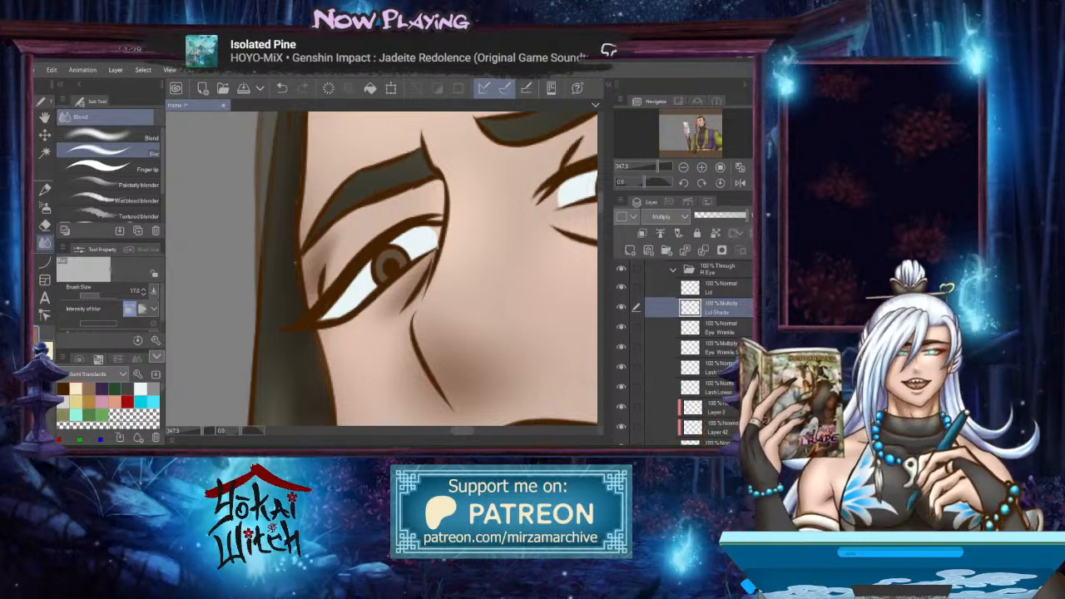
Load the iris on Layer 42 as a selection and add a new raster layer above it
scroll(719, 360, down, 3)
click(717, 360)
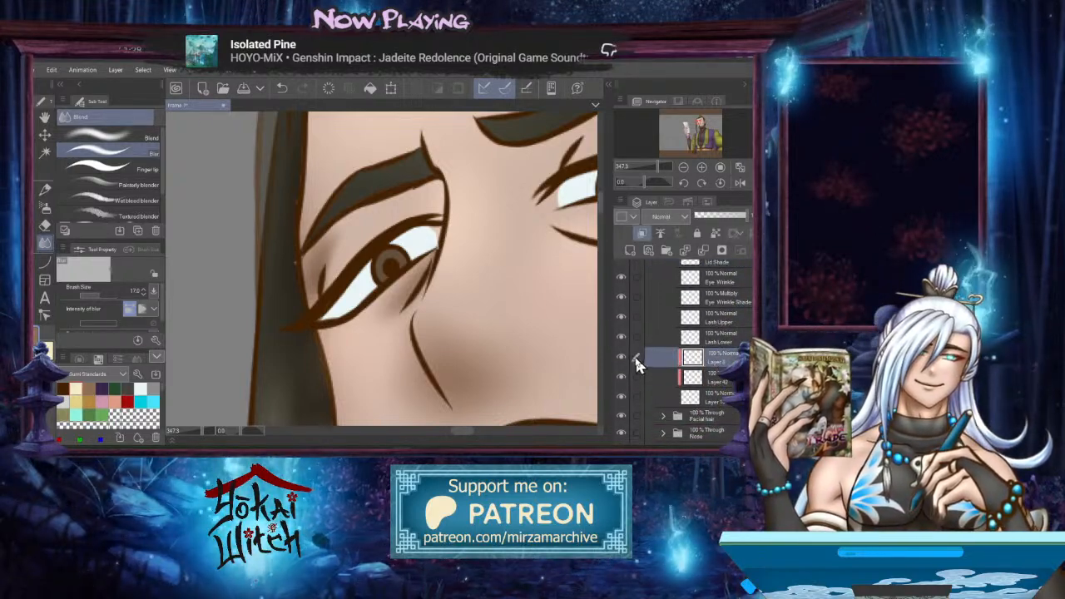
click(732, 381)
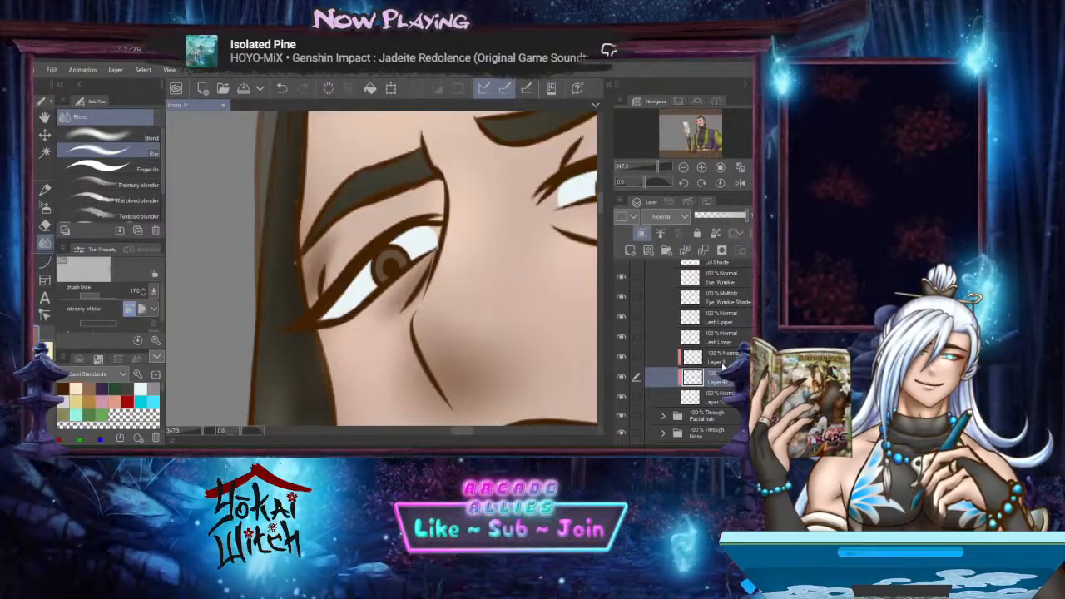
click(729, 359)
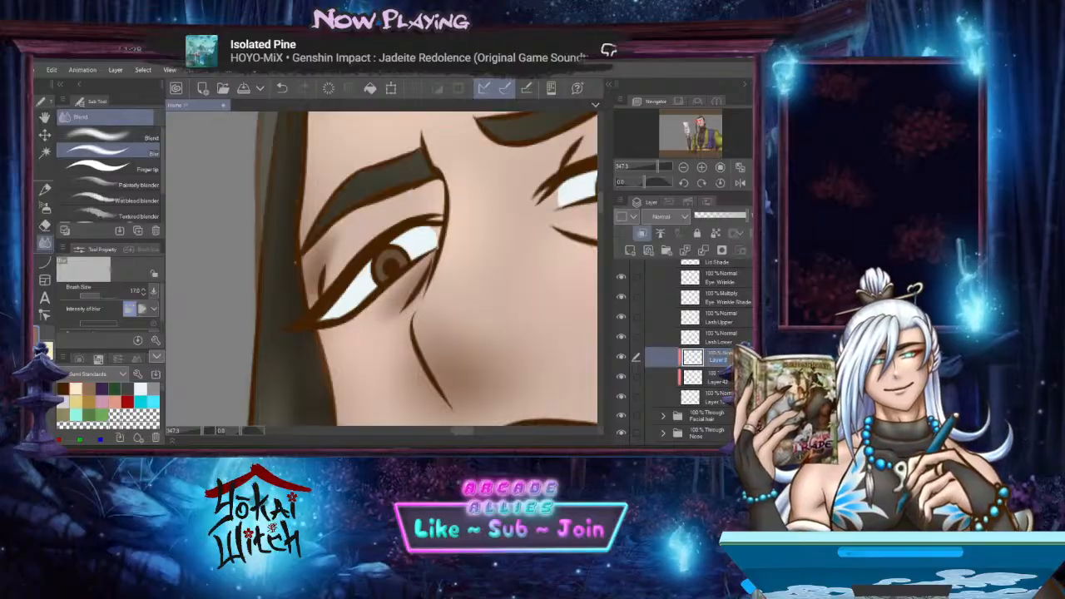
click(728, 383)
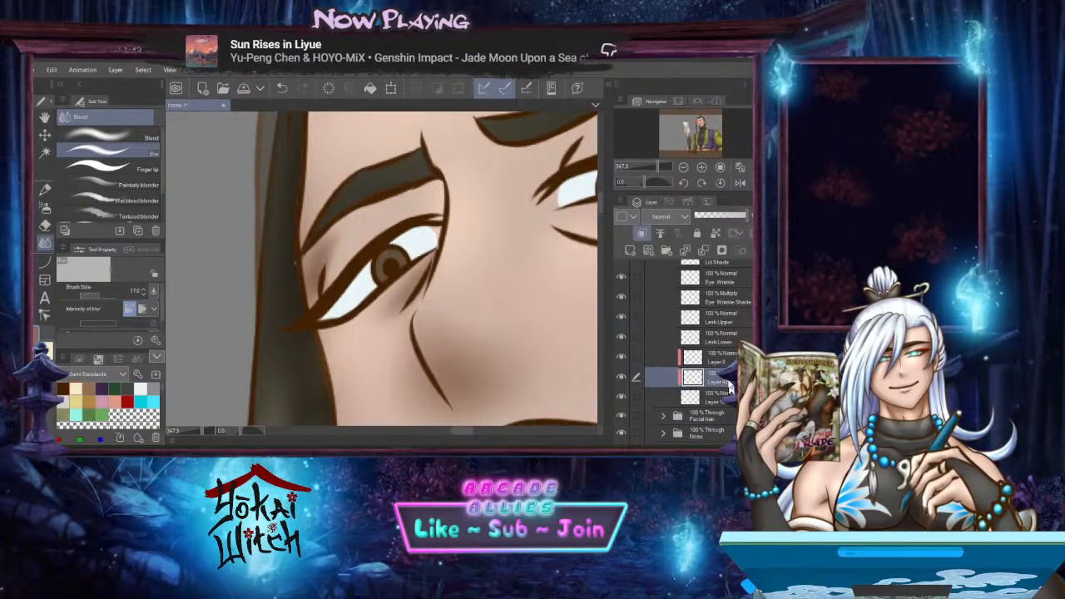
ctrl+click(693, 380)
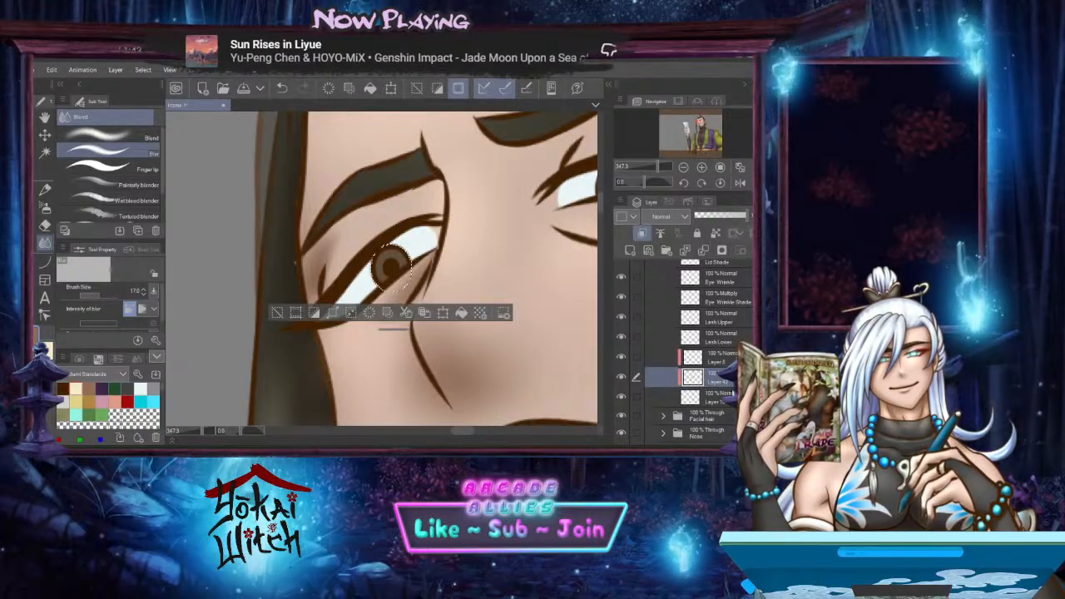
click(632, 256)
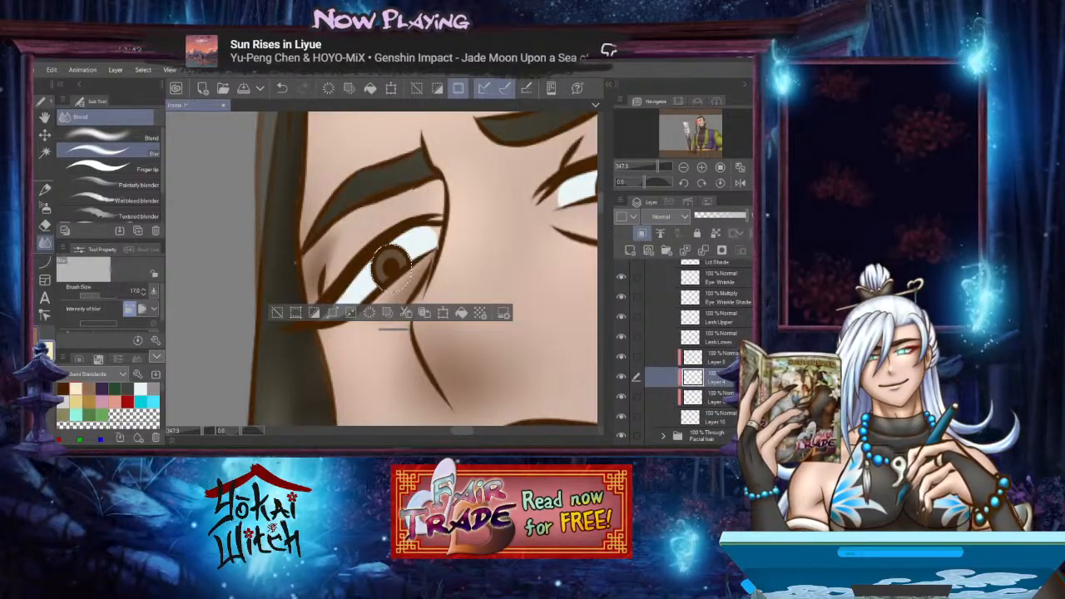
Paint a soft light highlight around the iris with a reduced Soft airbrush and smooth it with the Blur tool
click(45, 207)
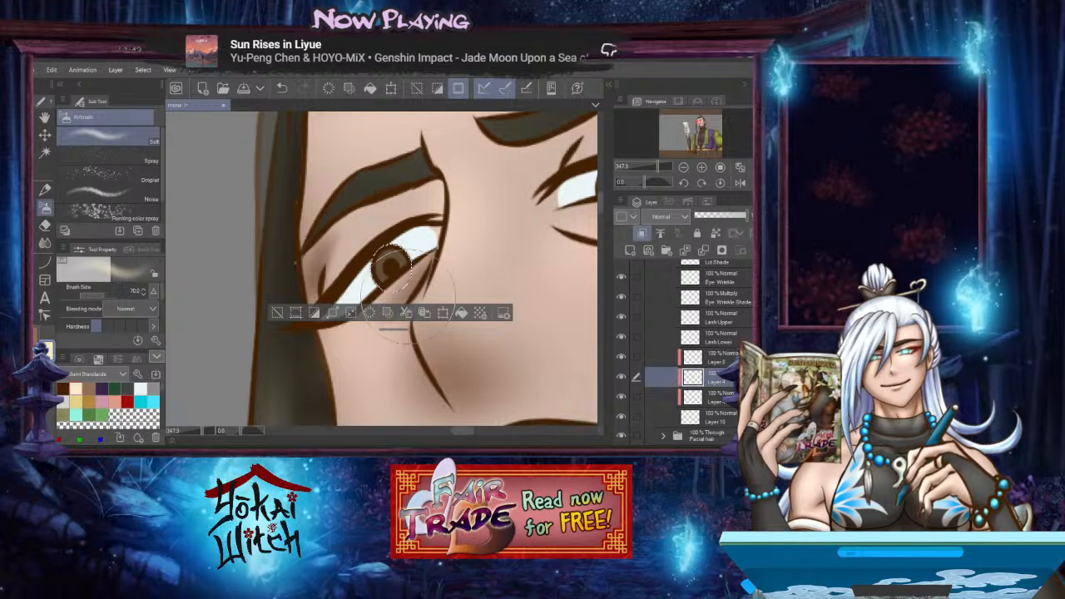
key([)
key([)
key([)
key([)
key([)
key([)
key([)
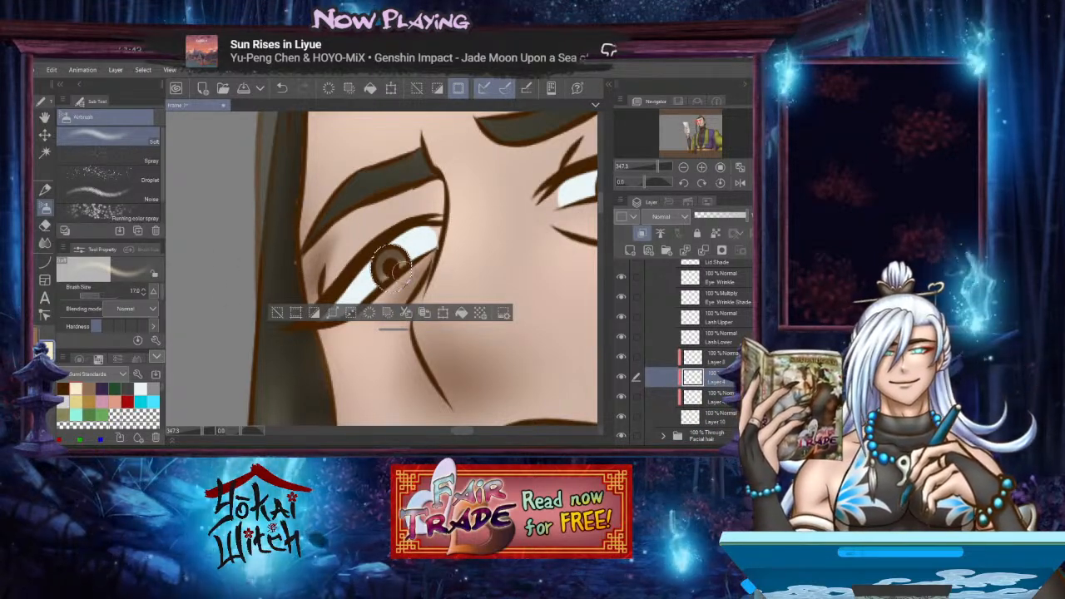
key(j)
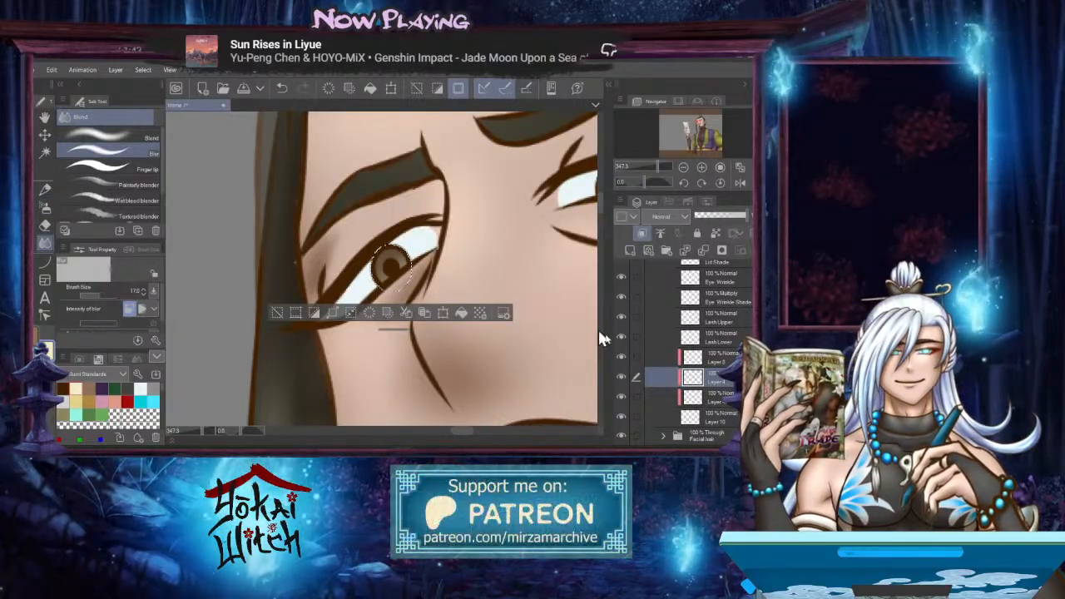
Set the iris highlight layer's blending mode to Add (Glow) and keep that layer active
click(670, 218)
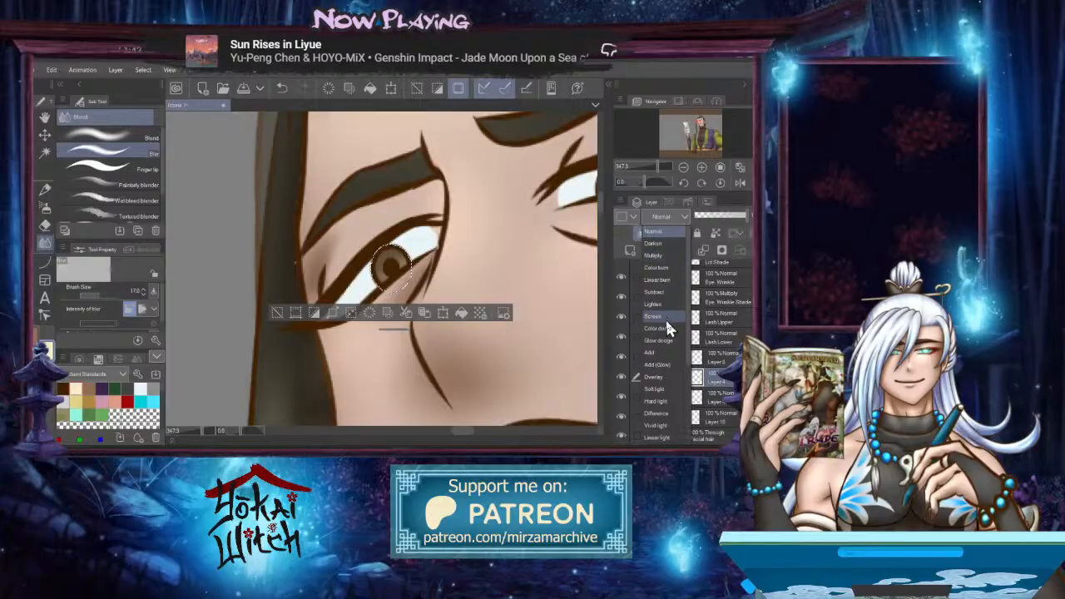
click(663, 366)
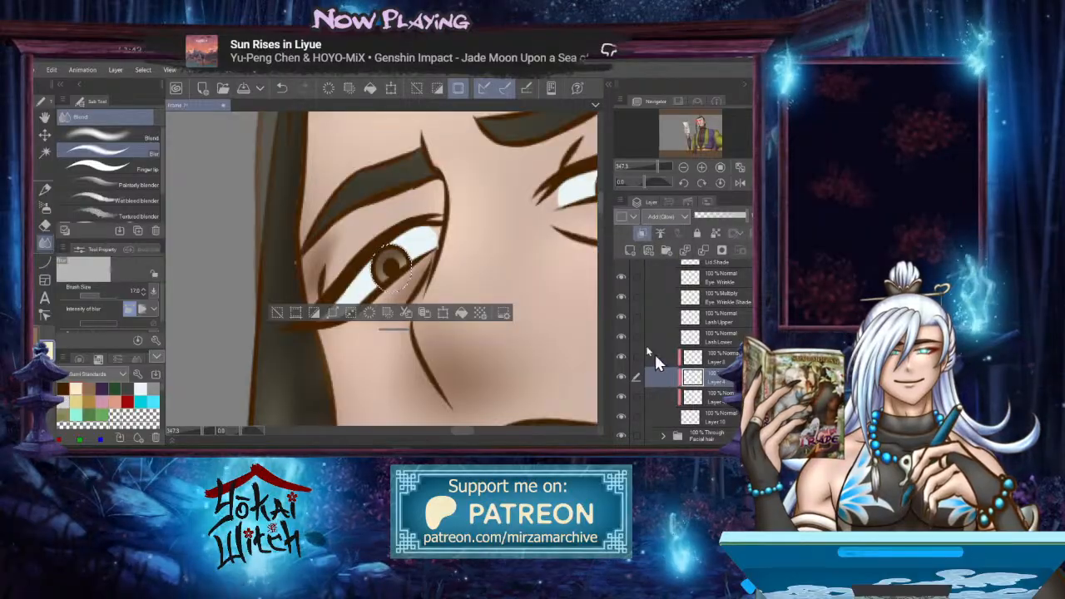
scroll(442, 285, up, 2)
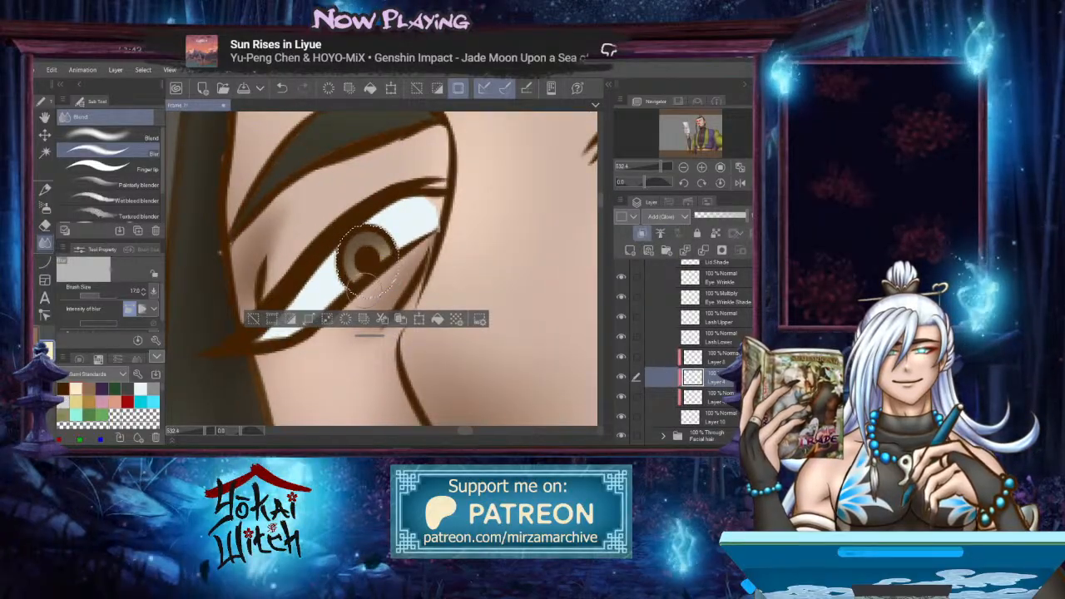
scroll(399, 273, up, 1)
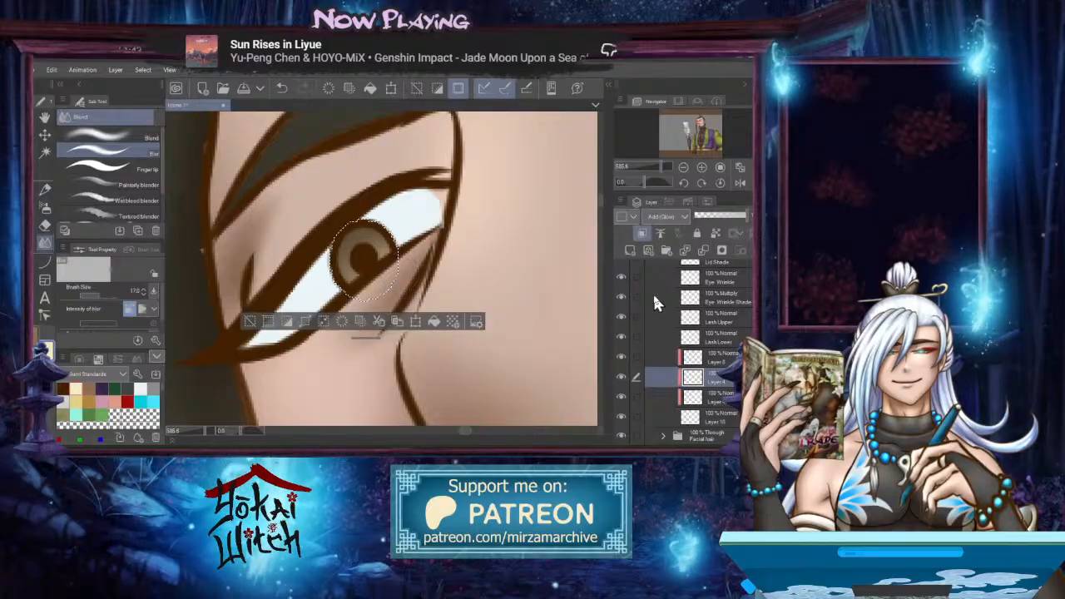
click(721, 399)
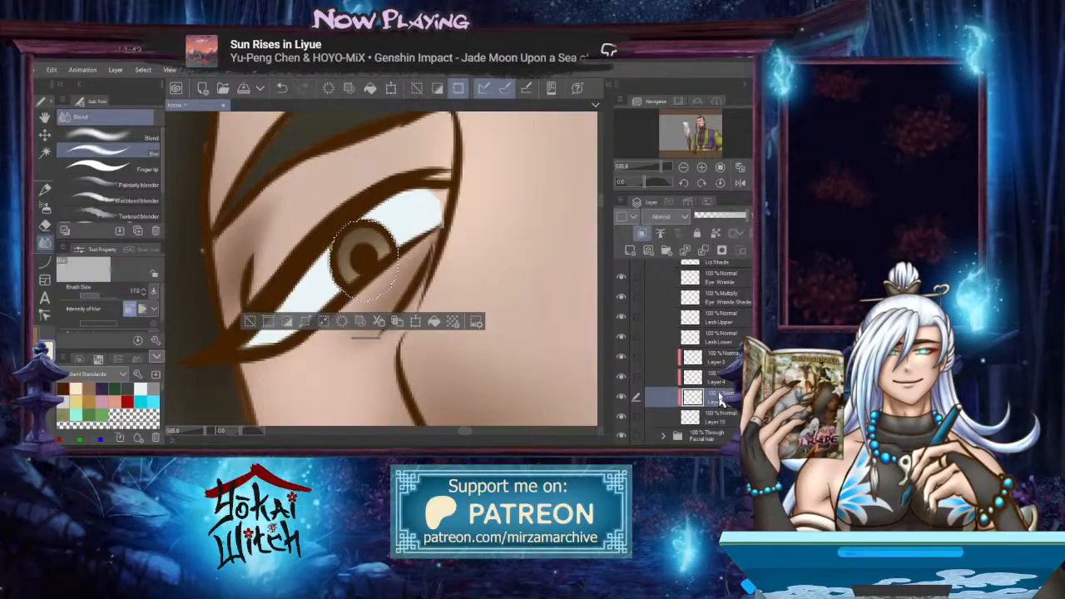
click(726, 385)
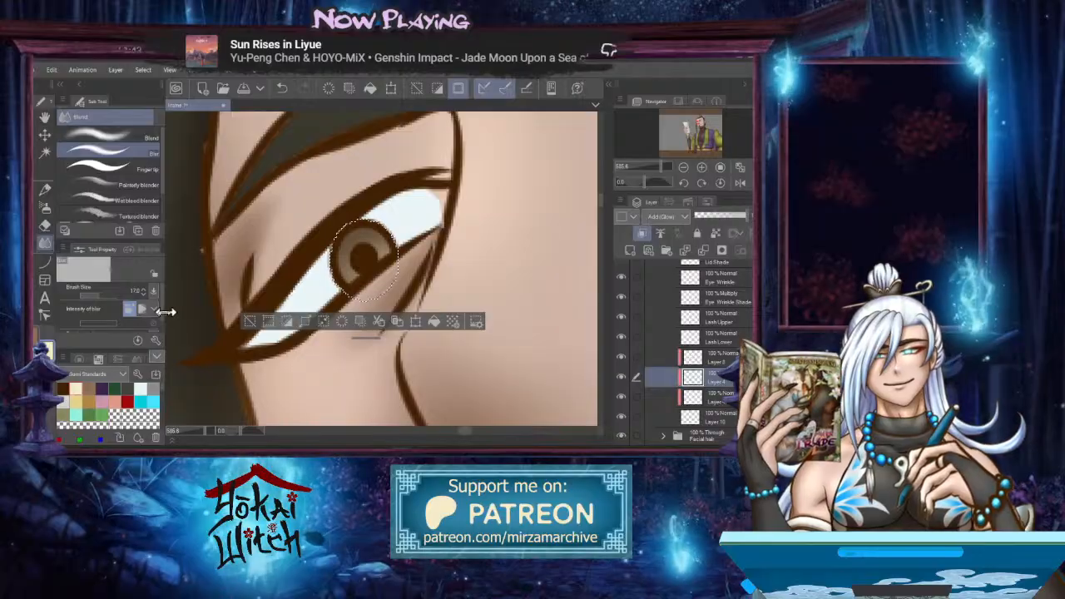
Draw small light flecks around the iris with the Curve tool at brush size 2.5 and soften them with Blur
click(45, 262)
scroll(366, 286, up, 5)
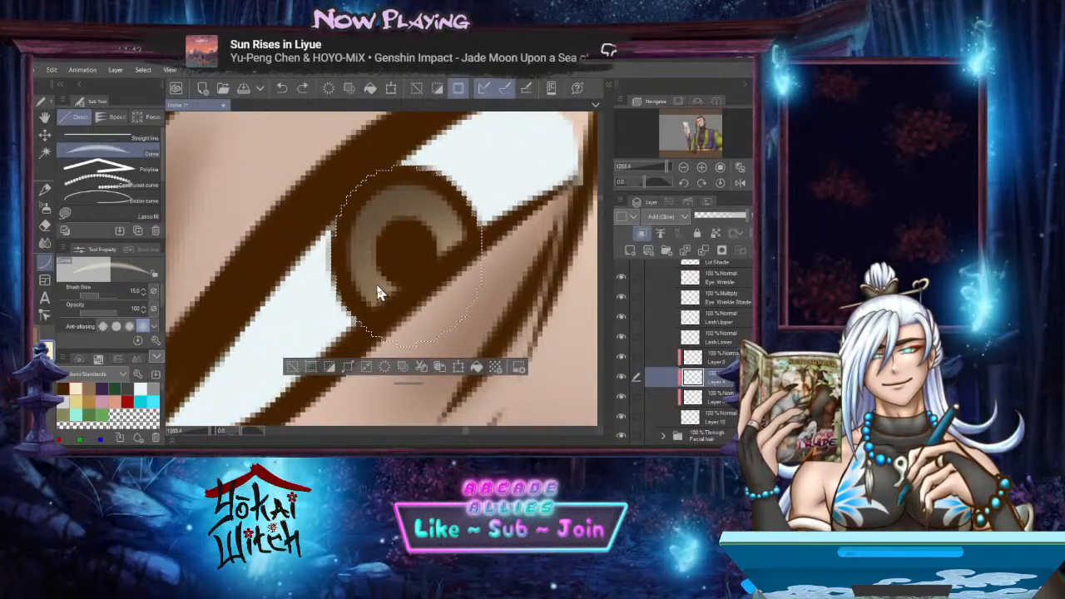
key(p)
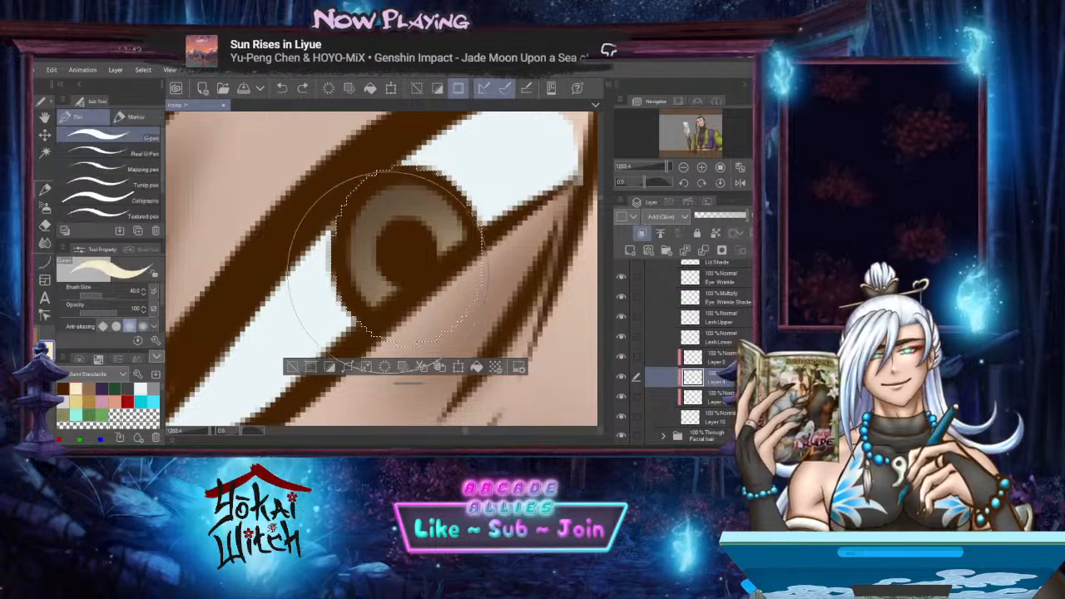
key(u)
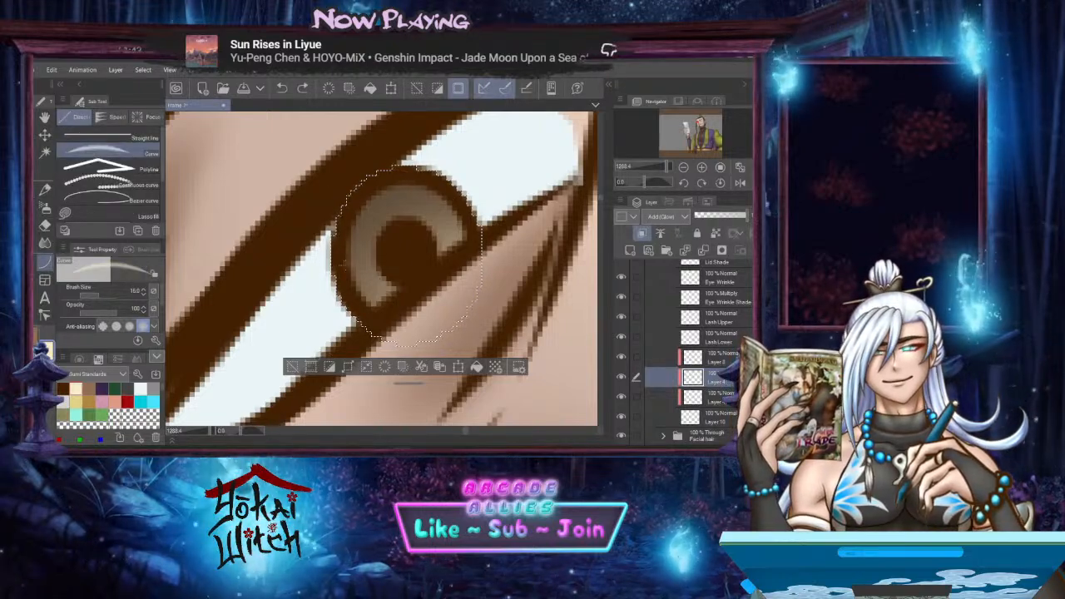
key(bracketleft)
key(bracketleft)
key(bracketleft)
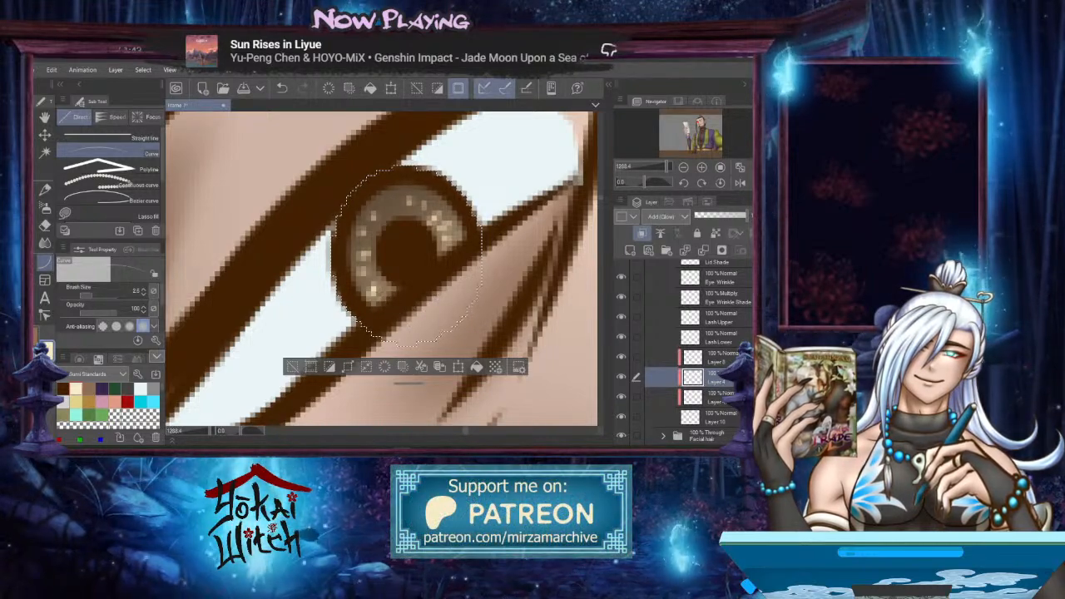
key(j)
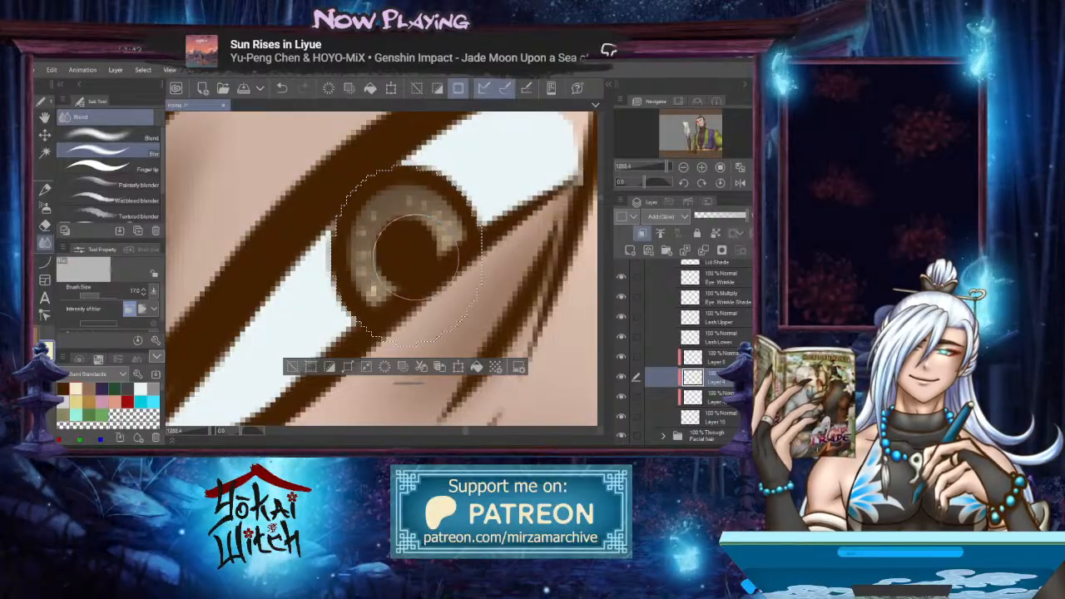
scroll(416, 256, down, 4)
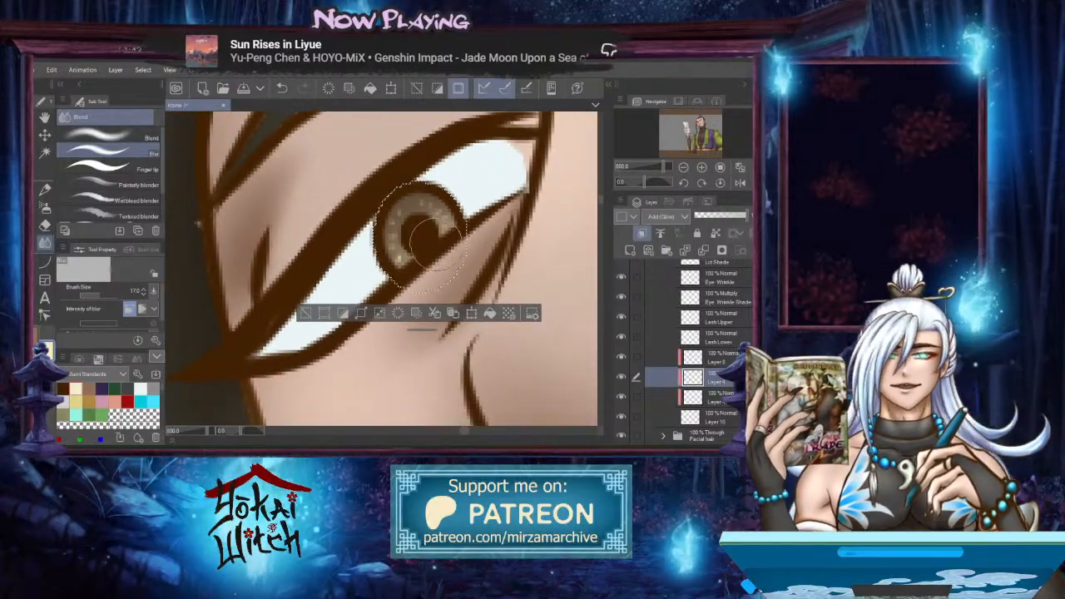
Keep the iris selection, add a new raster layer above the Add (Glow) layer, and set its blending mode to Multiply
key(ctrl+d)
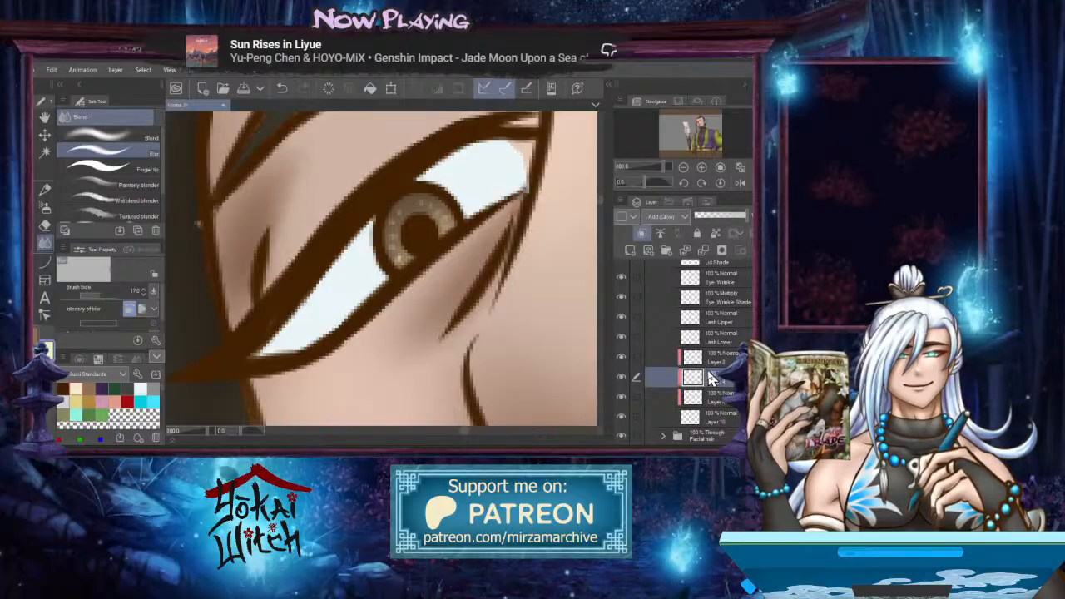
key(ctrl+z)
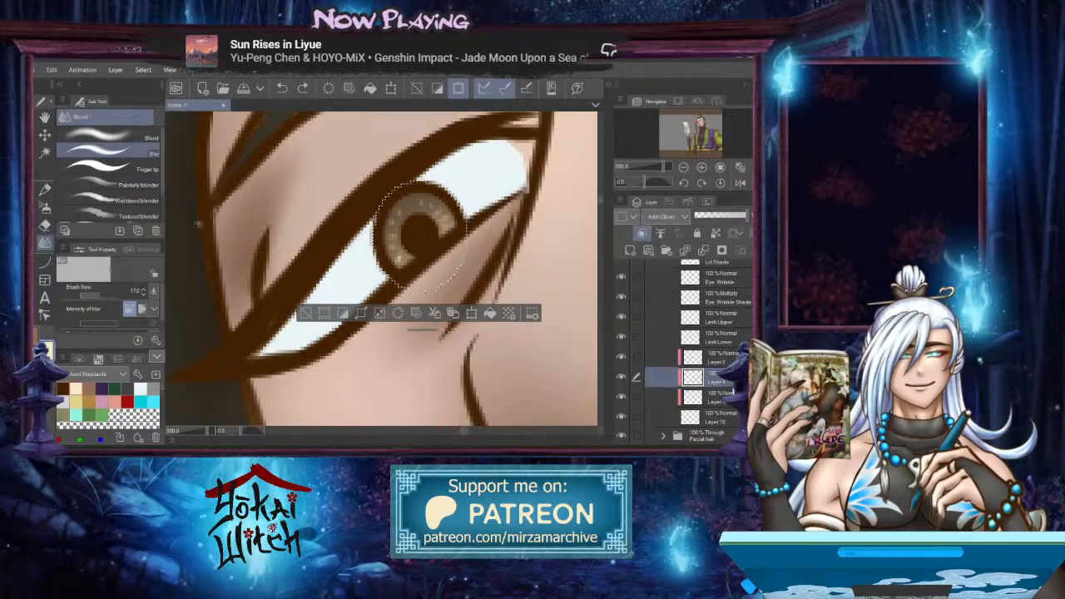
click(629, 250)
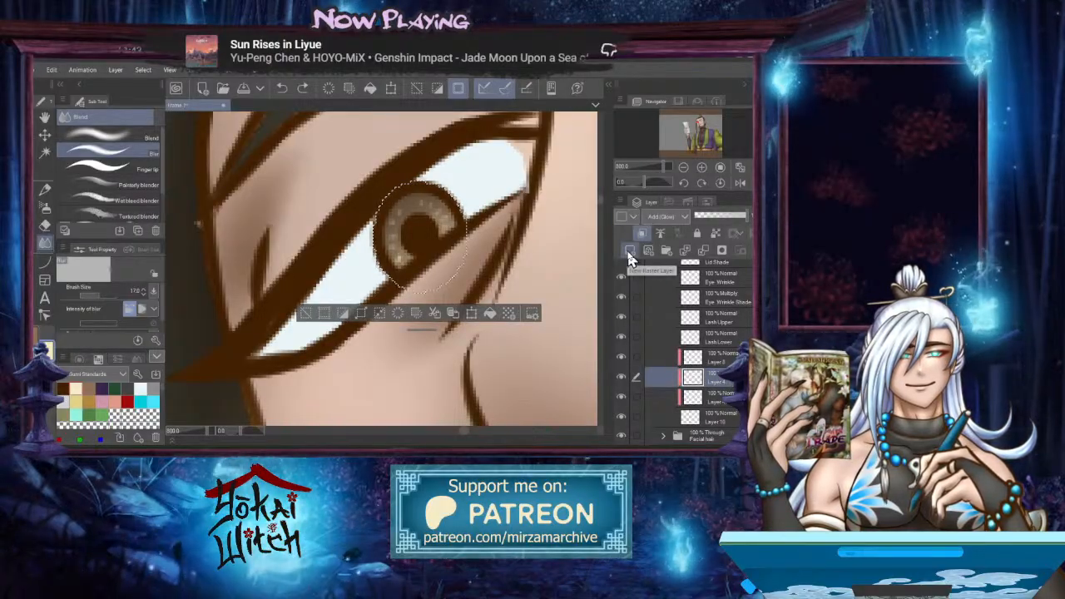
click(666, 217)
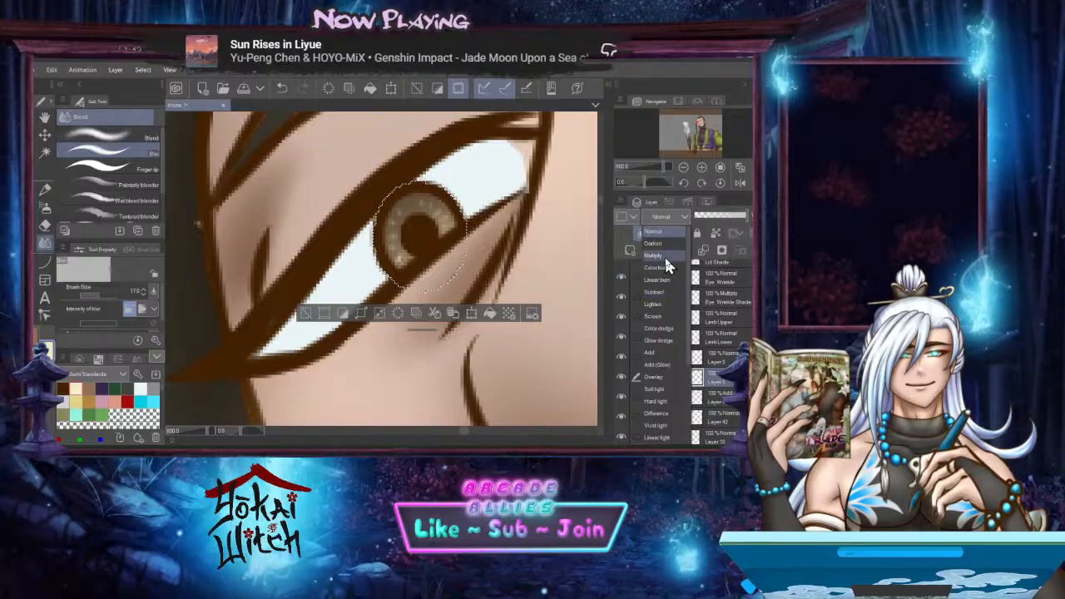
click(664, 254)
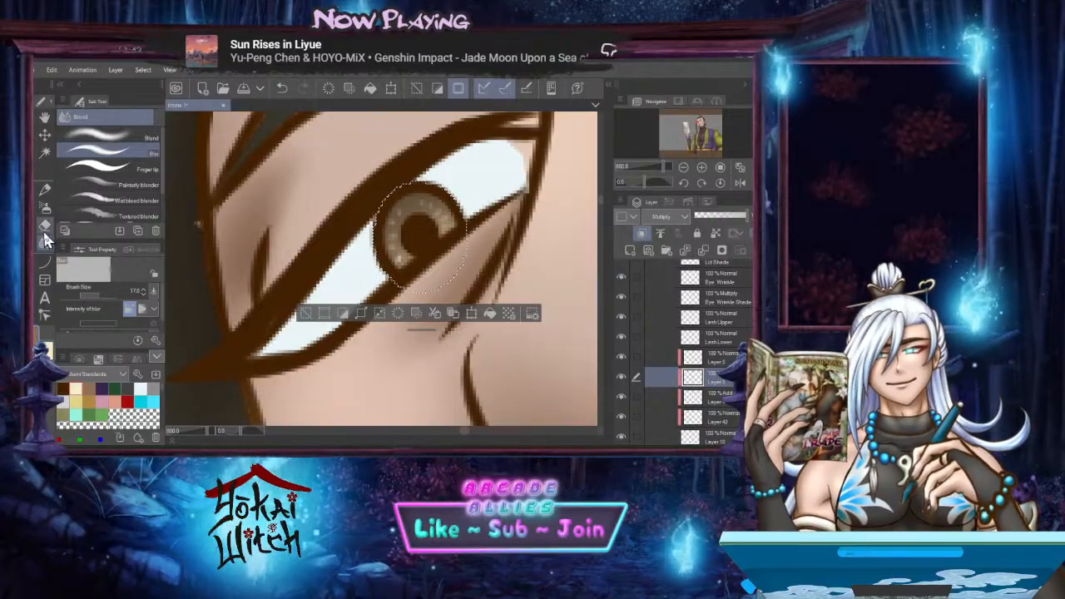
Airbrush soft shading over the upper iris, clear the selection, and make Layer 42 active
click(45, 207)
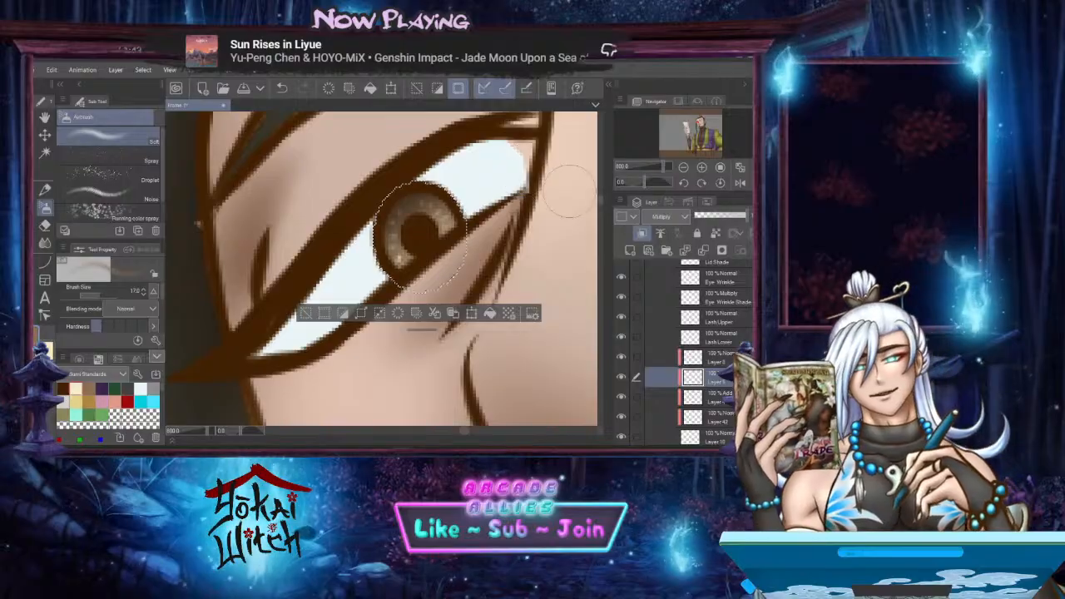
key(ctrl+d)
mouse_move(482, 250)
mouse_down()
mouse_move(506, 242)
mouse_move(529, 260)
mouse_up()
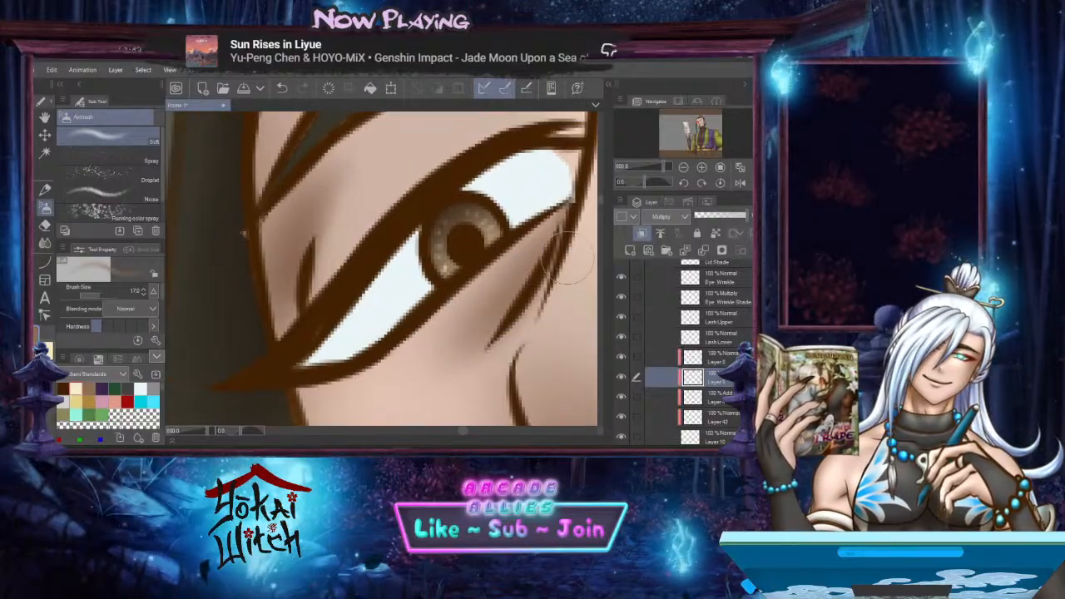
click(723, 416)
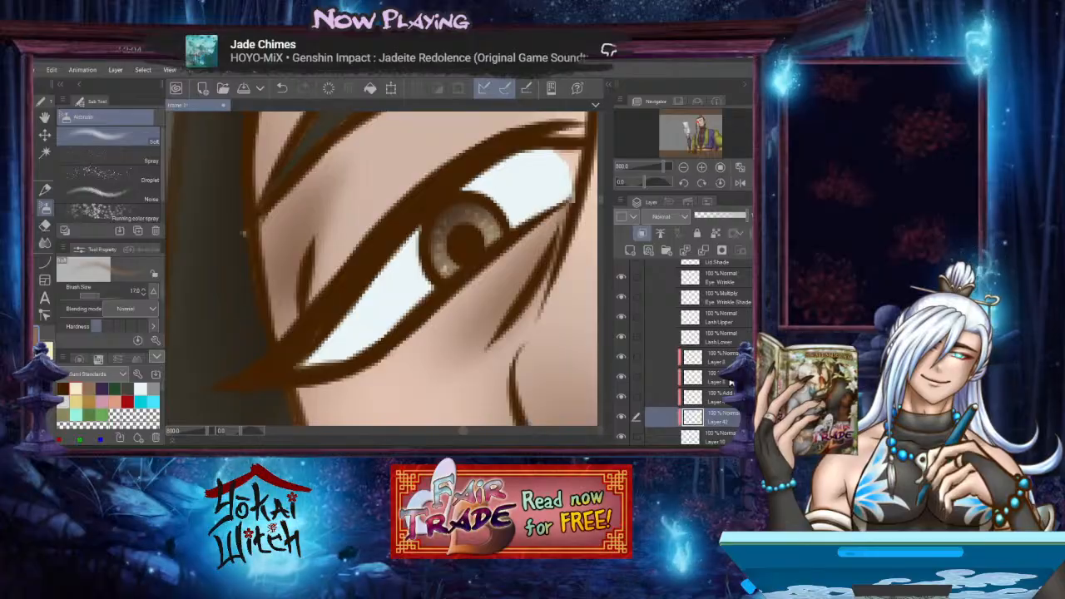
Toggle the visibility of the clipped iris layers one at a time to check what each contributes to the eye
click(621, 358)
click(621, 358)
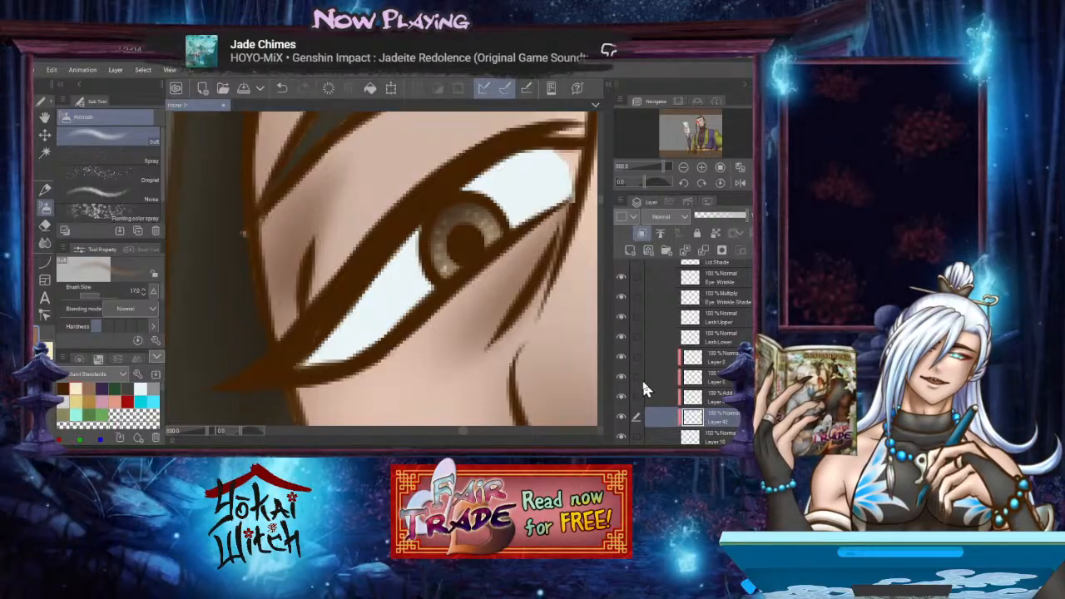
click(621, 377)
click(621, 377)
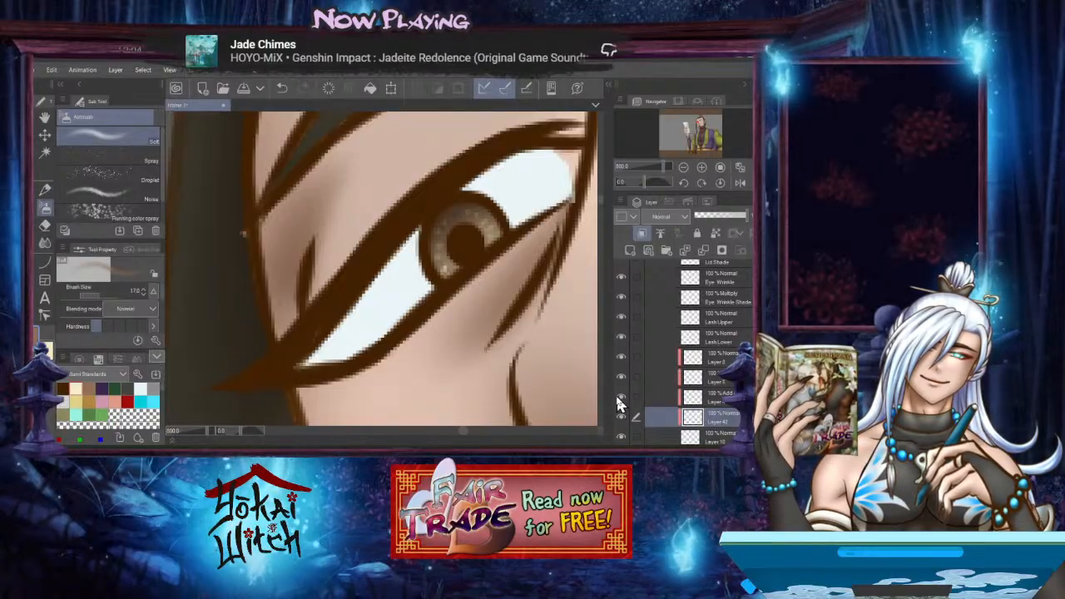
click(618, 398)
click(618, 398)
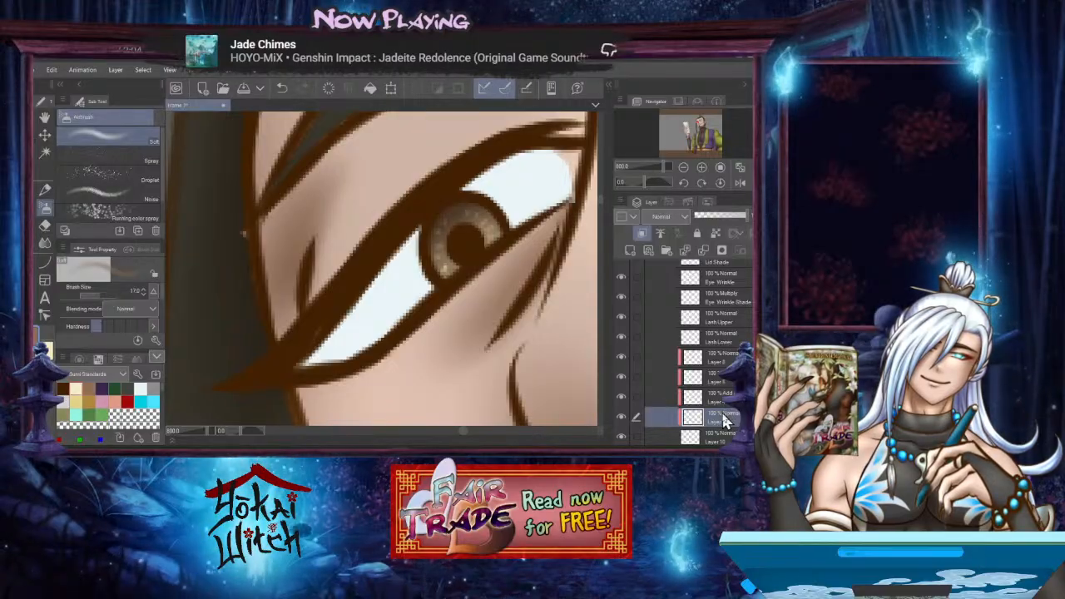
scroll(709, 422, down, 1)
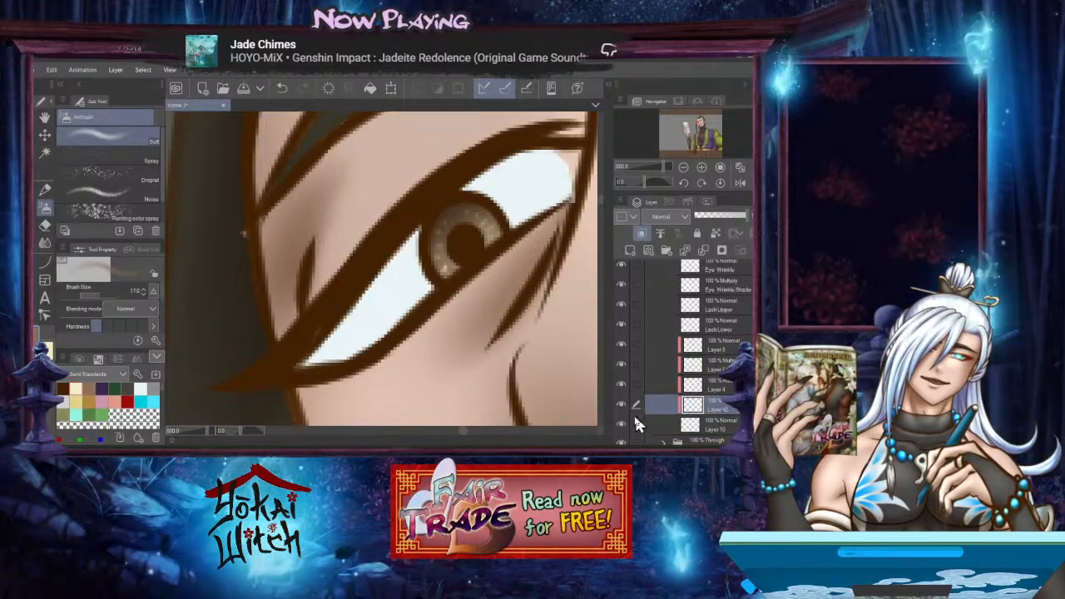
click(622, 405)
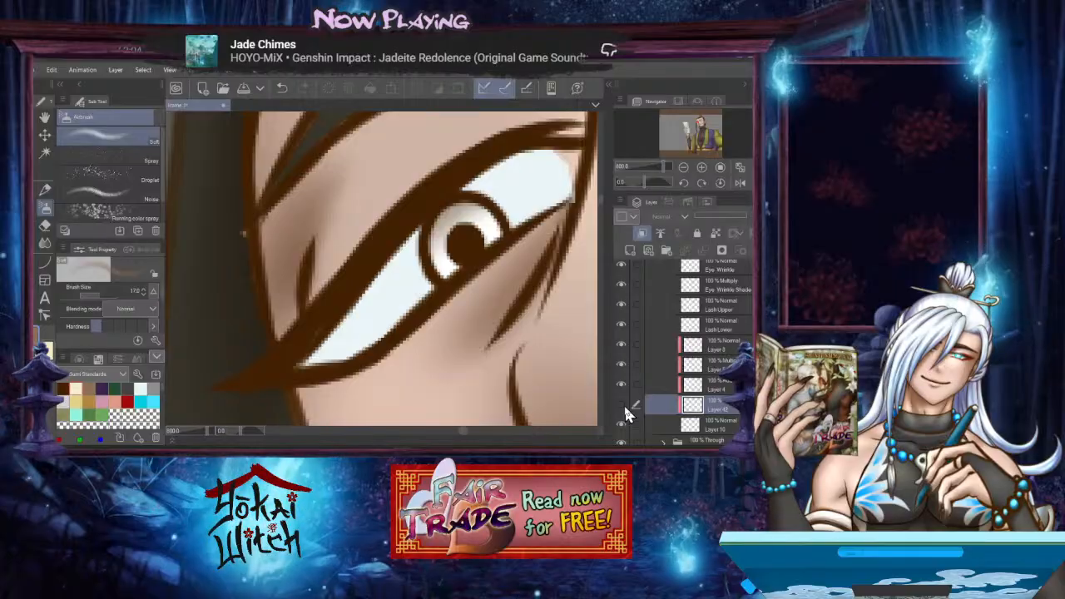
click(621, 405)
scroll(736, 414, up, 1)
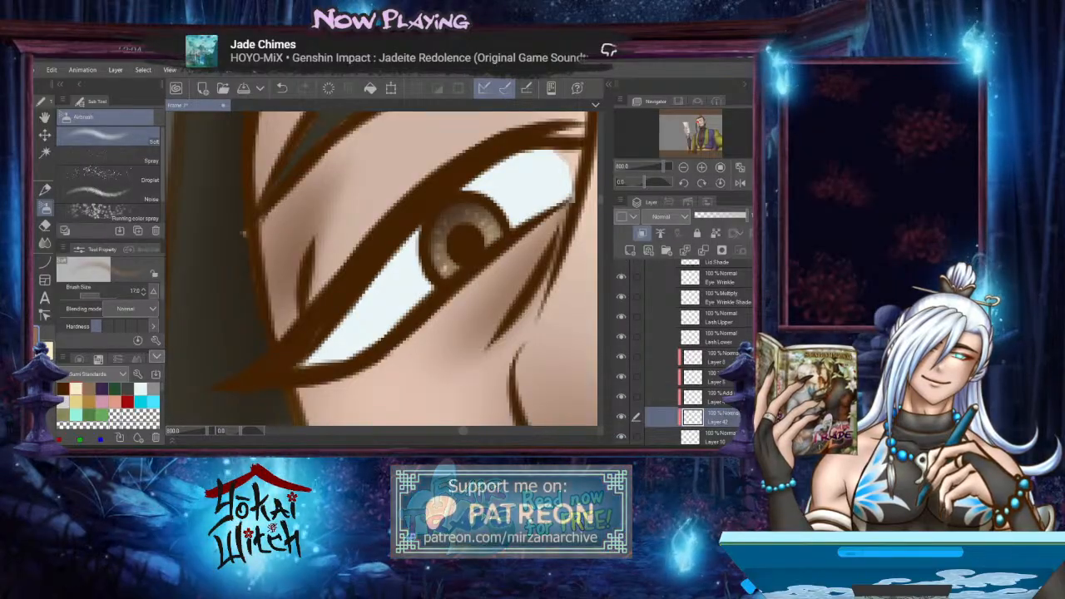
Merge the four clipped iris layers, from Layer 42 up to the one below Lash Lower, into one layer
shift+click(717, 358)
right_click(718, 358)
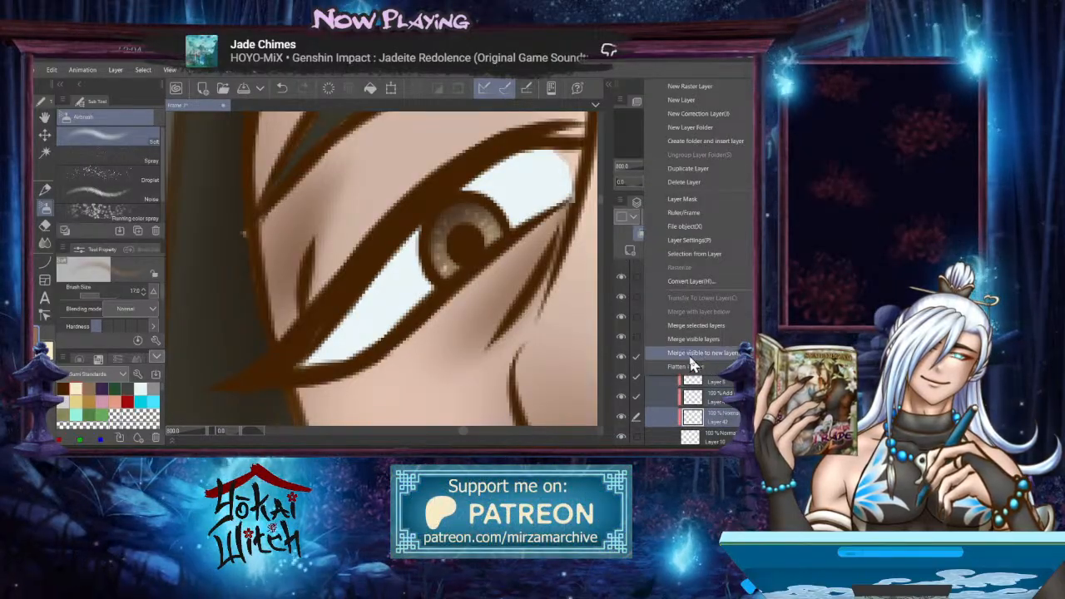
click(722, 327)
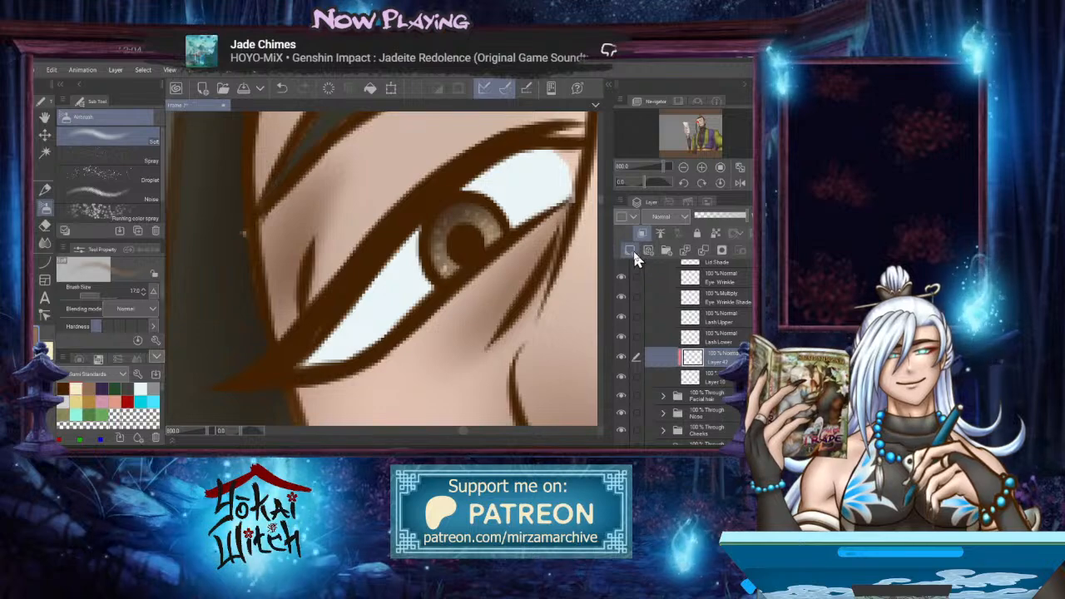
Add a clipped raster layer above the merged iris layer and set its blending mode to Multiply
click(630, 250)
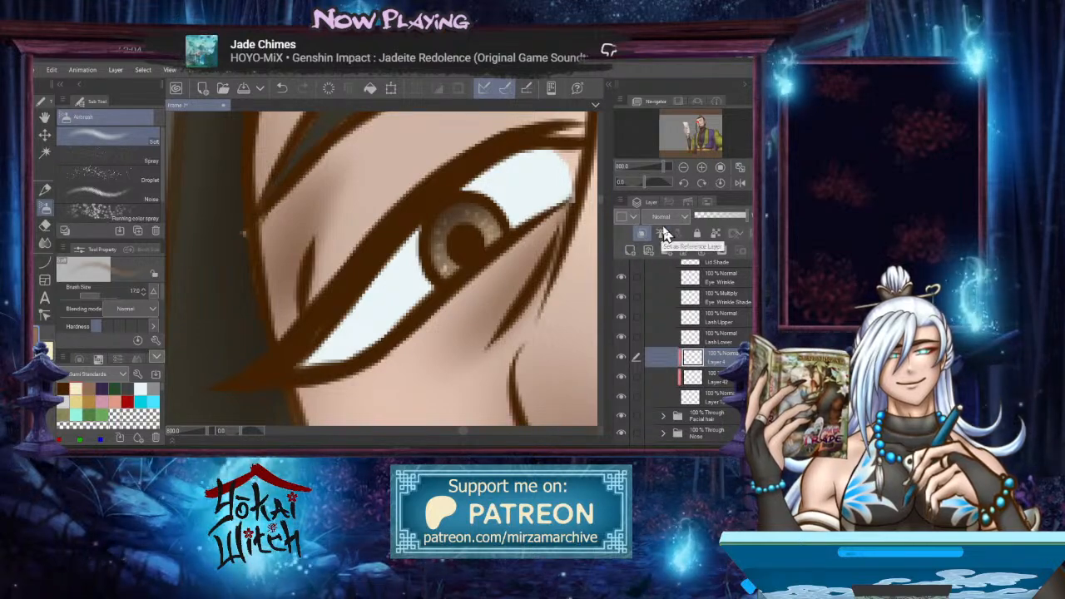
click(663, 219)
click(665, 261)
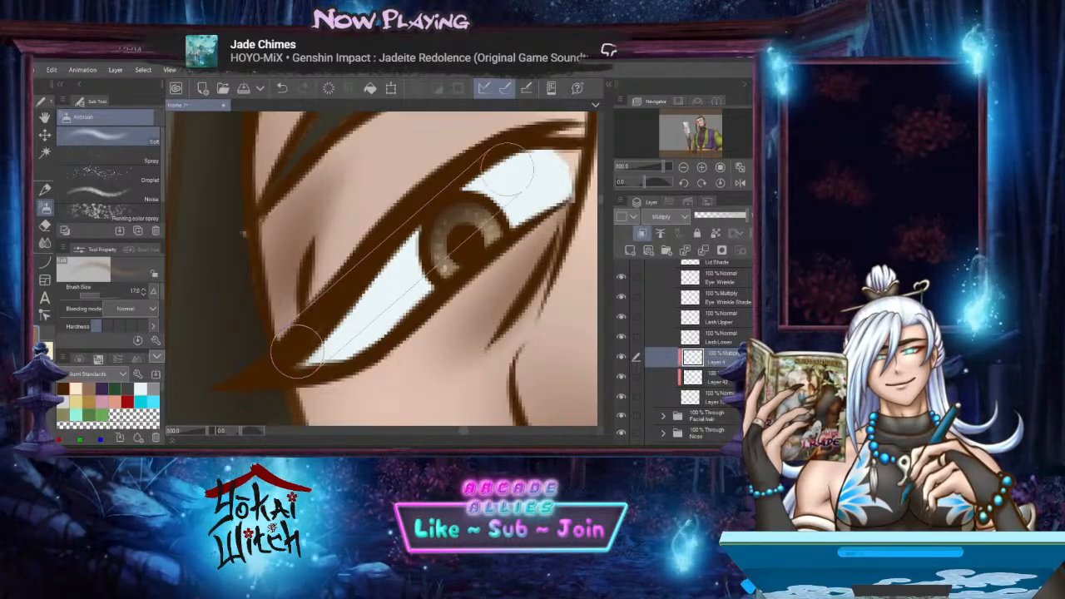
Airbrush soft shading along the upper edge of the eye white and over the iris, then choose Blur for softening it
shift+click(474, 179)
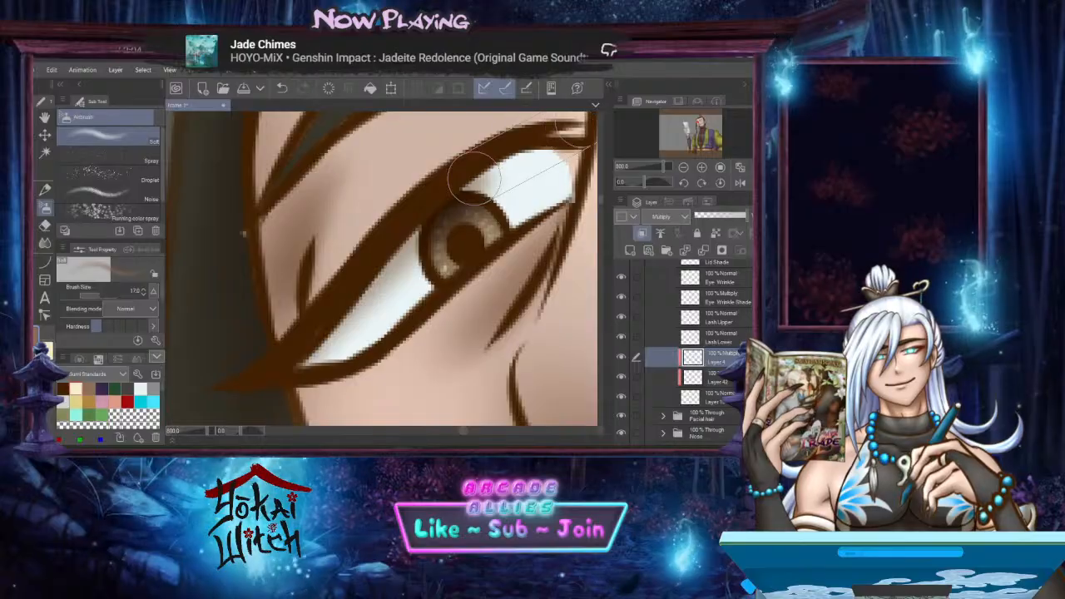
shift+click(539, 151)
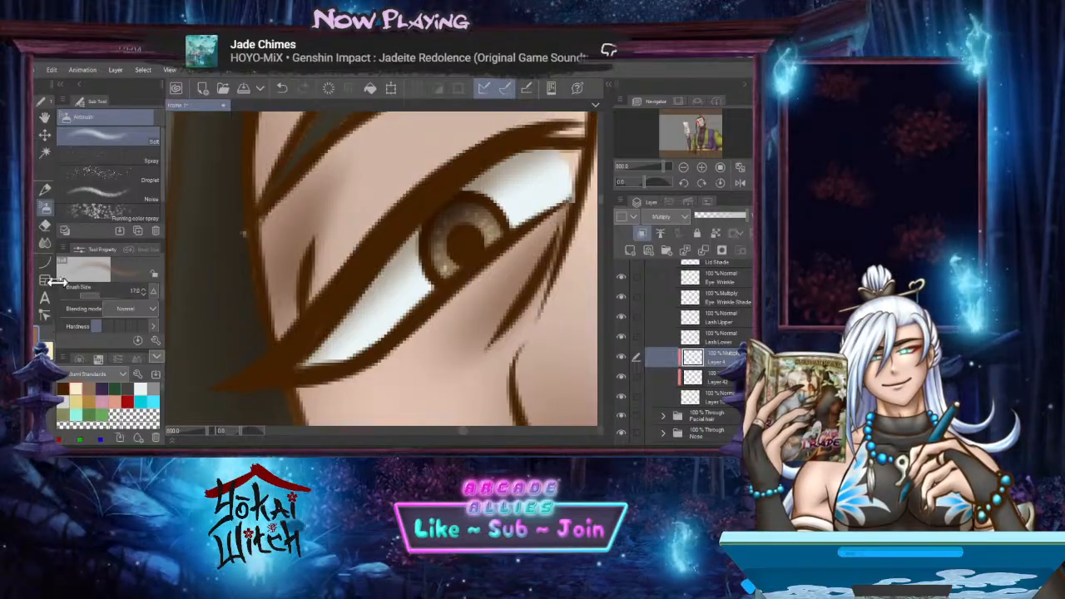
click(45, 242)
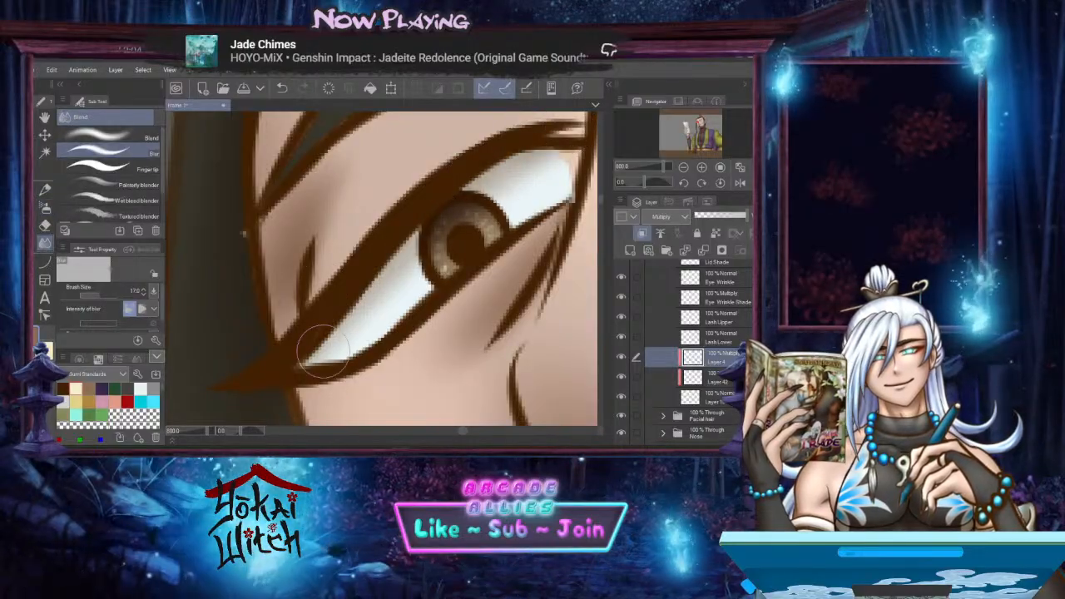
scroll(550, 170, down, 5)
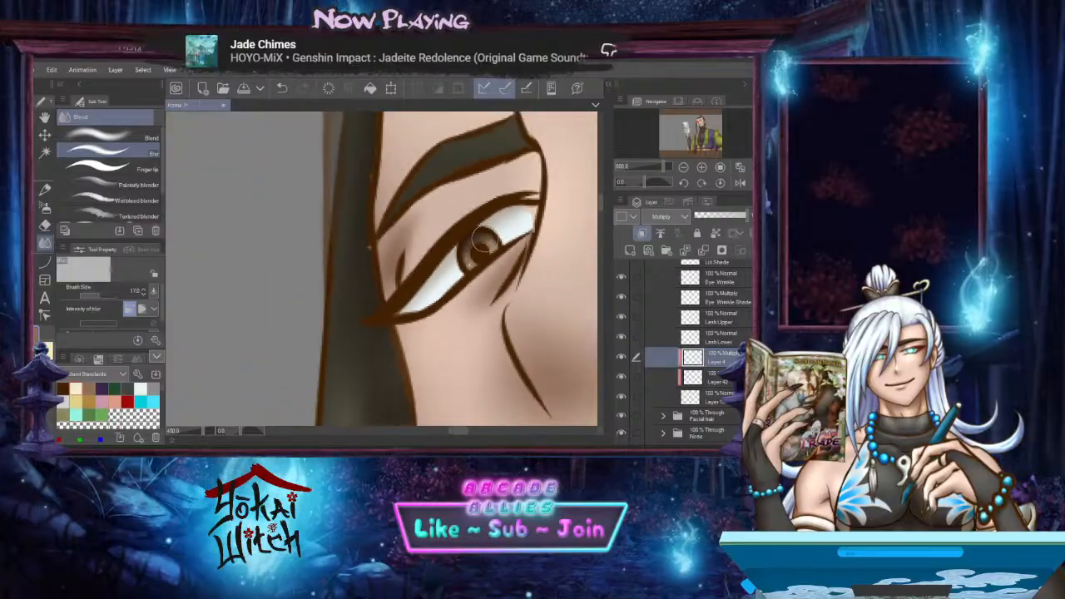
scroll(493, 230, up, 2)
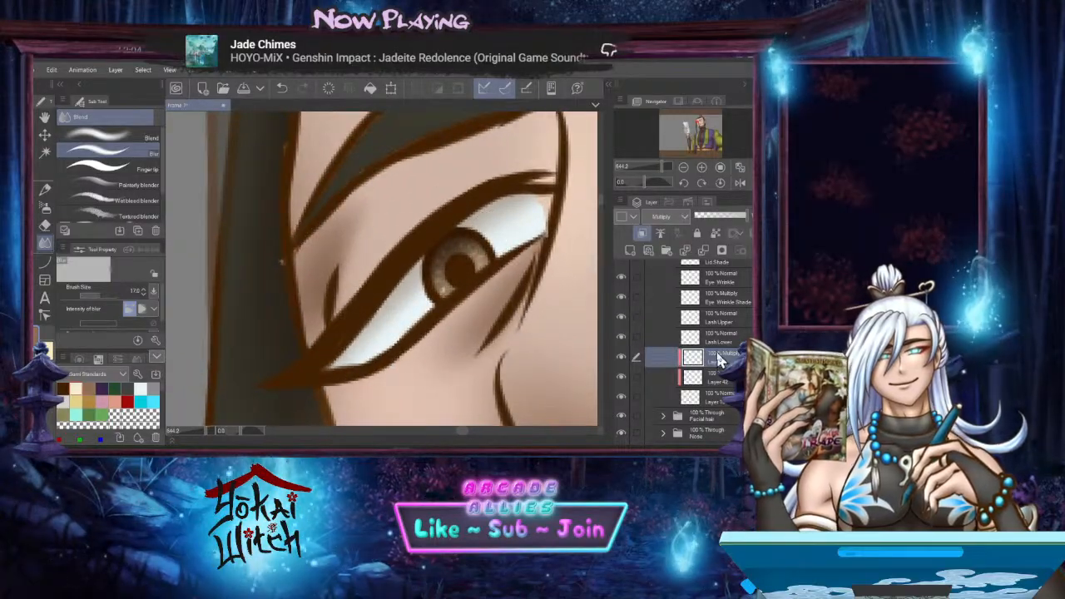
Add another clipped raster layer above the Multiply shading and set its blending mode to Add (Glow)
click(630, 250)
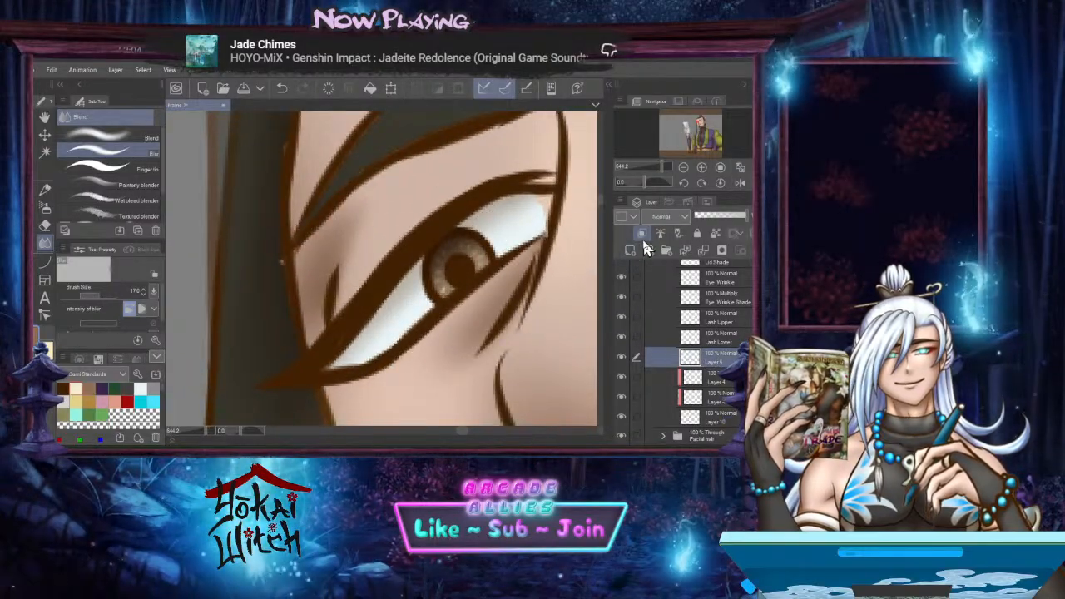
click(666, 217)
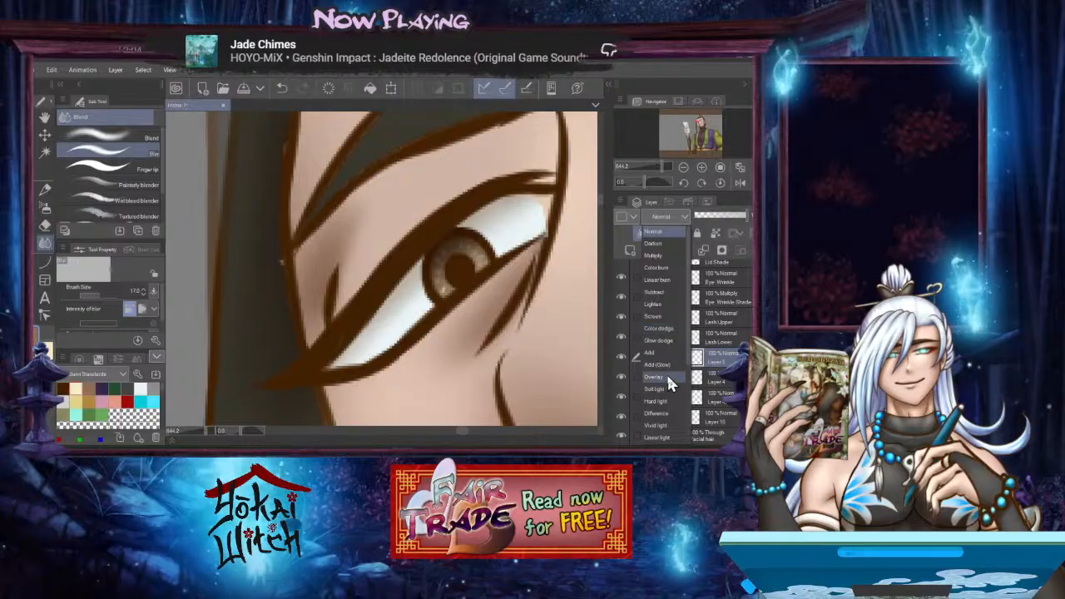
click(661, 365)
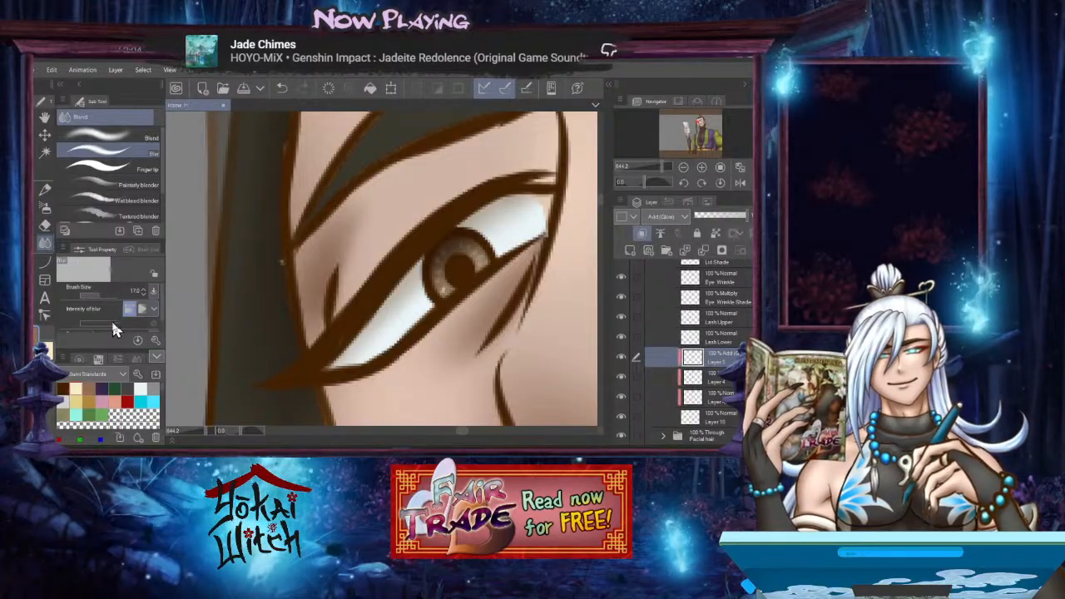
Draw short curved highlight streaks across the iris's outer edge with the Curve tool at brush size 6
click(44, 269)
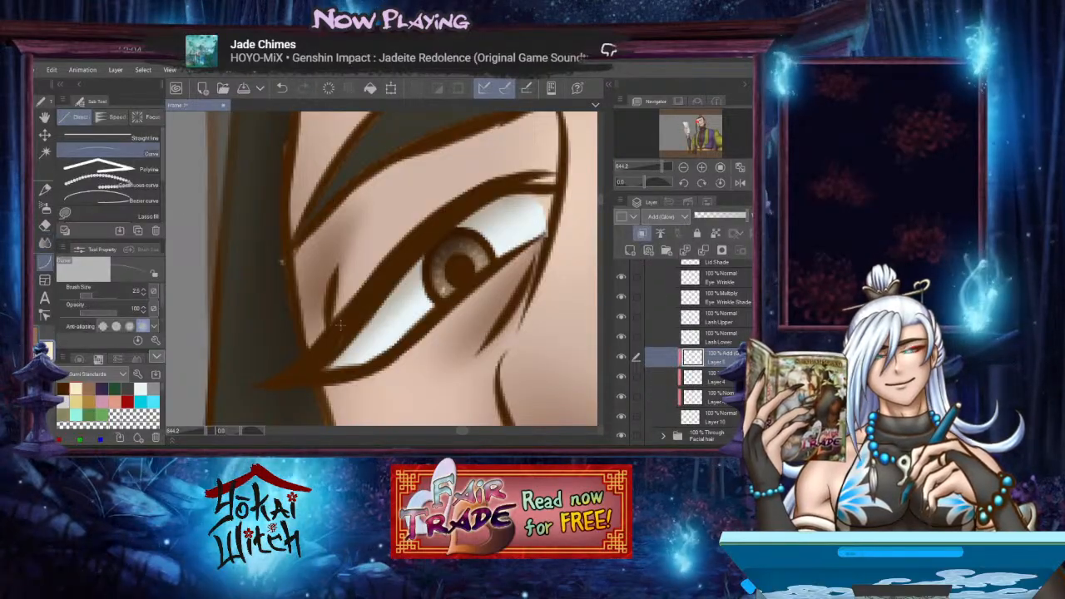
scroll(427, 285, up, 1)
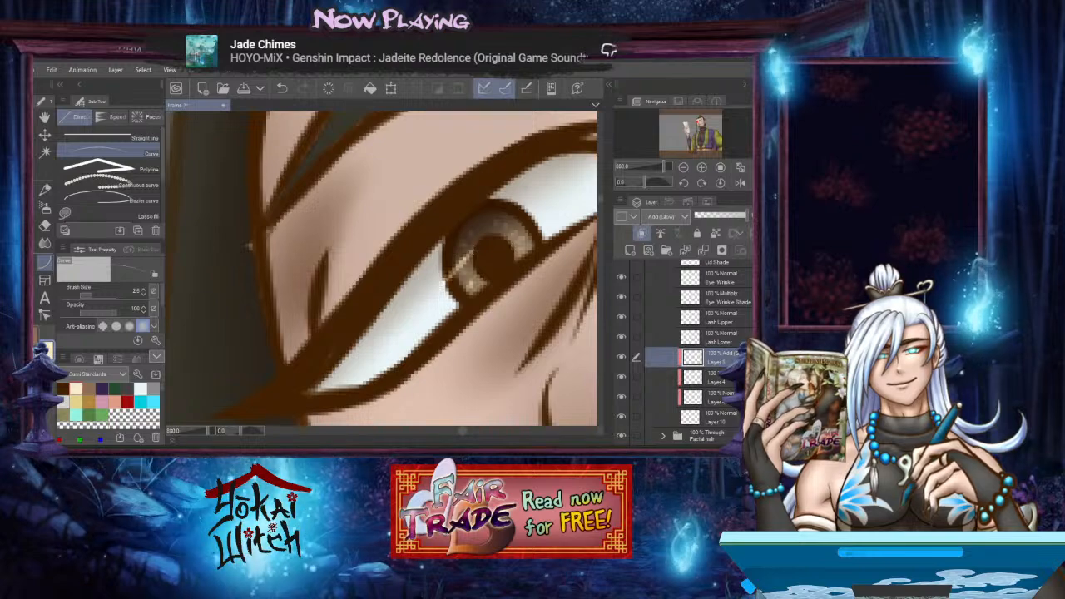
key(bracketright)
key(bracketright)
key(bracketright)
key(bracketright)
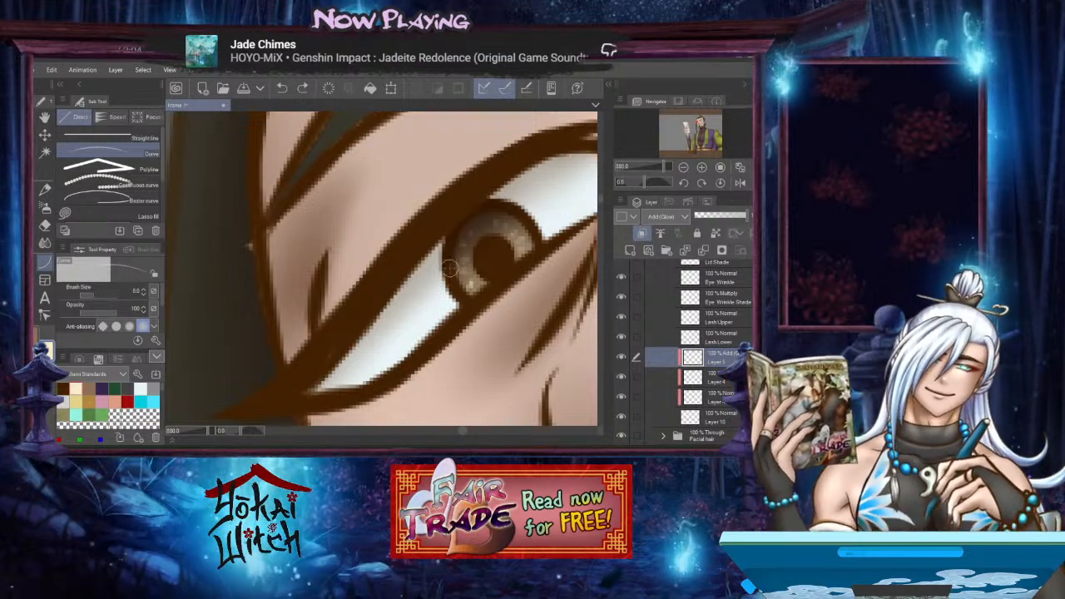
drag(474, 244, 434, 285)
click(436, 277)
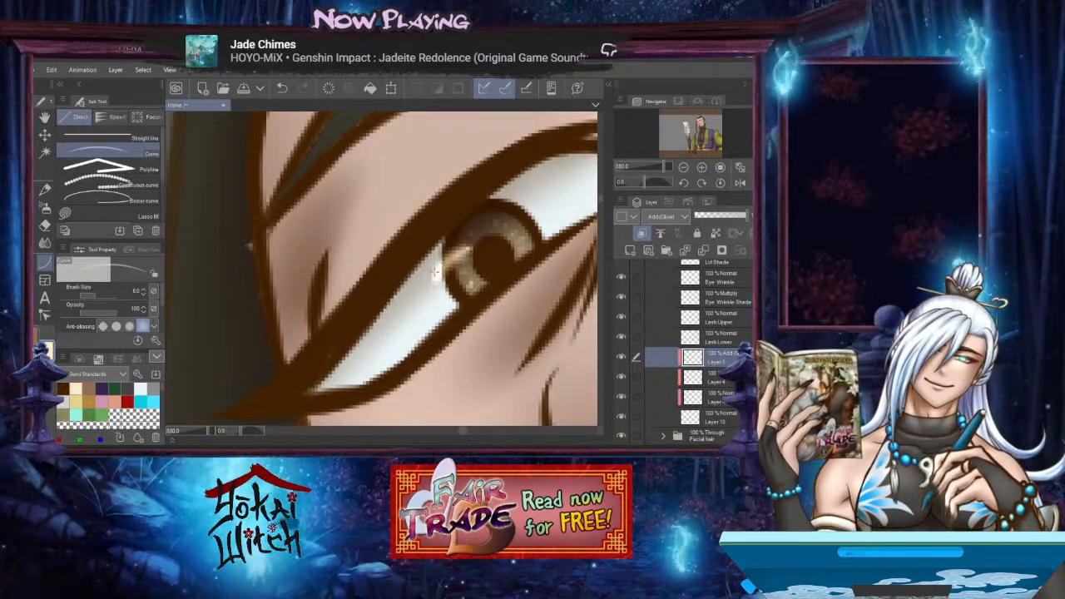
drag(472, 238, 435, 271)
click(434, 271)
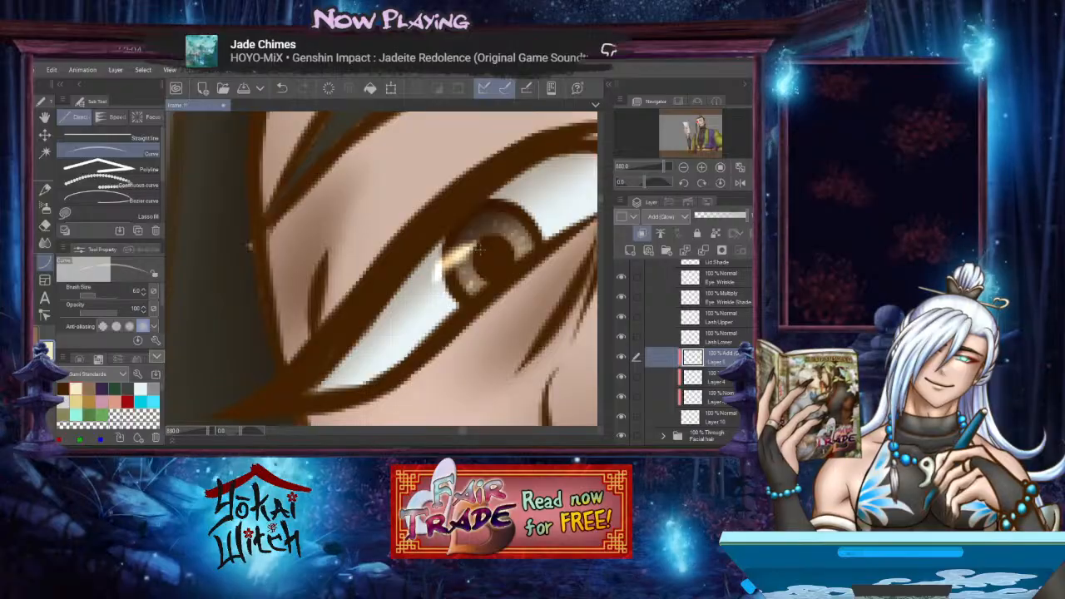
Raise the Curve brush size to 10 and draw a broader highlight streak over the same side of the iris
key(bracketright)
key(bracketright)
key(bracketright)
drag(484, 240, 431, 283)
scroll(431, 283, down, 1)
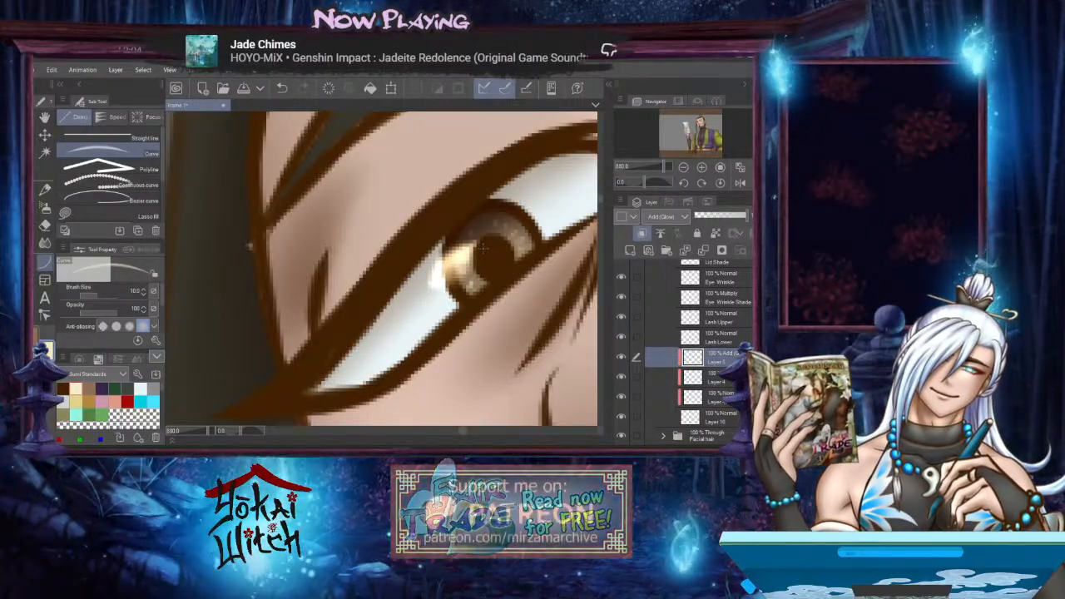
scroll(431, 284, down, 1)
scroll(410, 246, down, 2)
scroll(263, 277, up, 5)
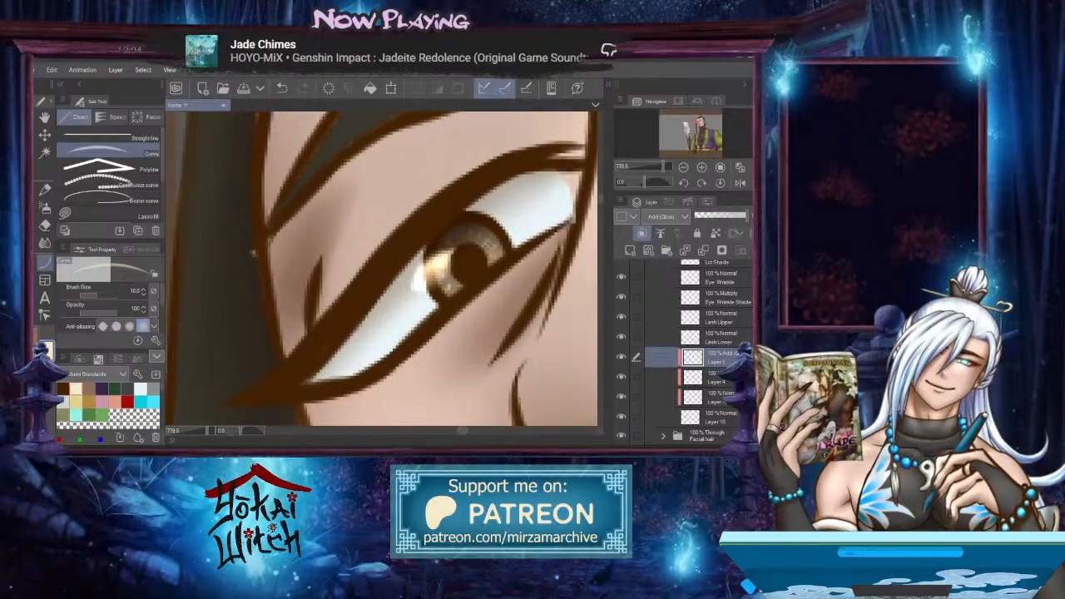
Soften the iris highlight streaks with the Blur tool at brush size 17 and check the eye against the whole face
click(45, 241)
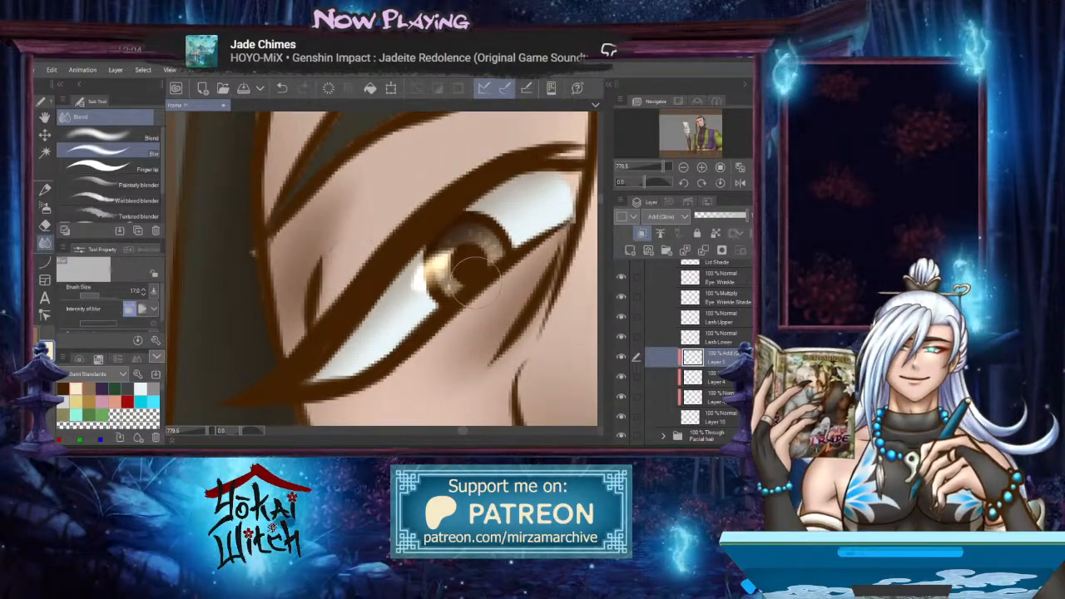
mouse_move(452, 251)
mouse_down()
mouse_move(452, 283)
mouse_move(433, 293)
mouse_move(399, 274)
mouse_up()
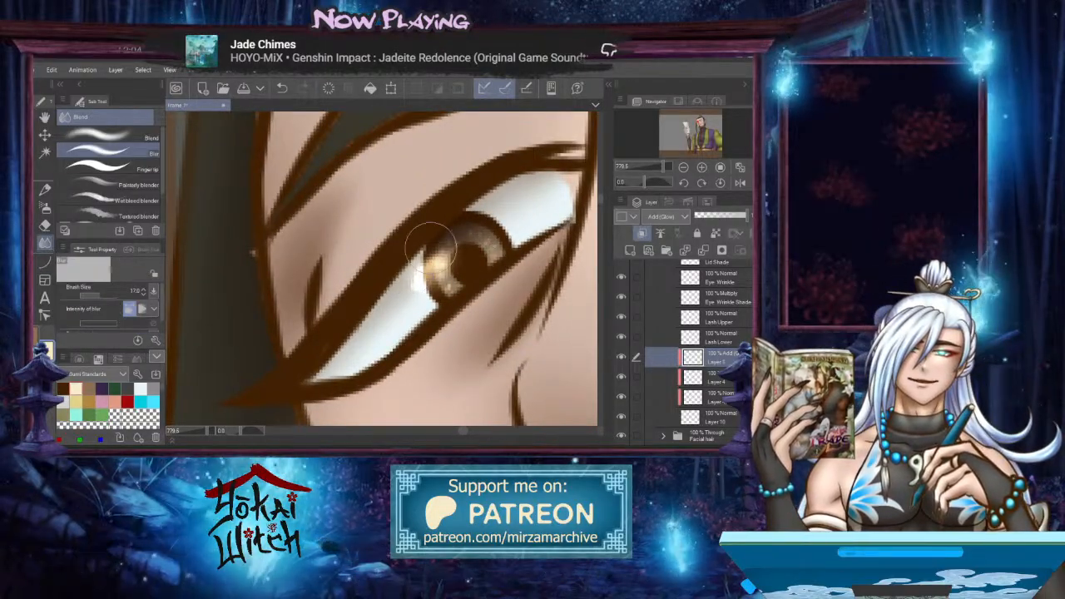
scroll(468, 243, down, 6)
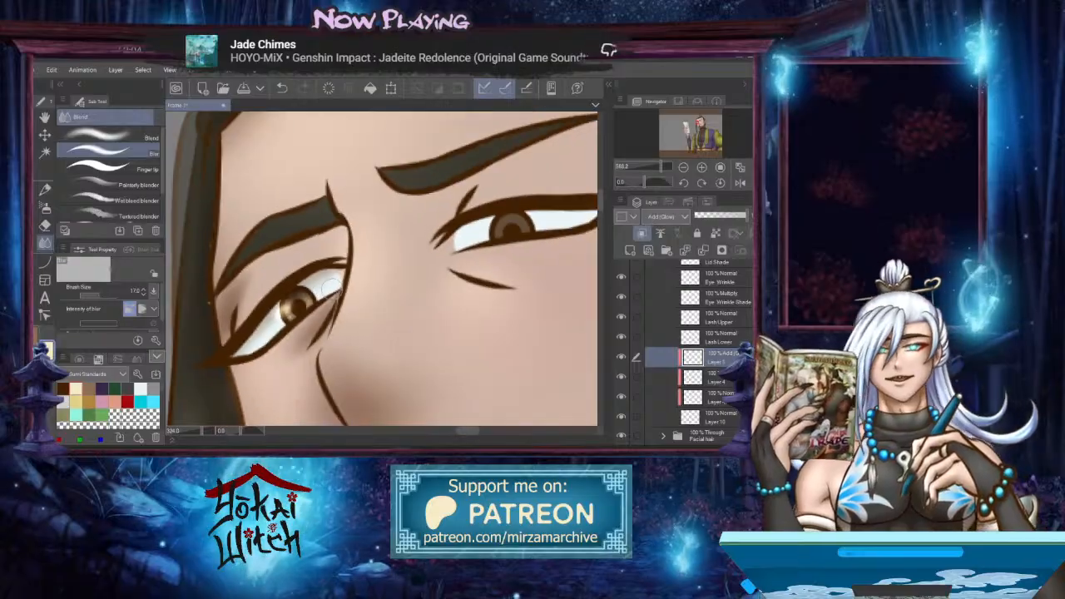
scroll(334, 286, down, 3)
drag(374, 288, 419, 288)
scroll(457, 269, up, 1)
scroll(457, 269, up, 4)
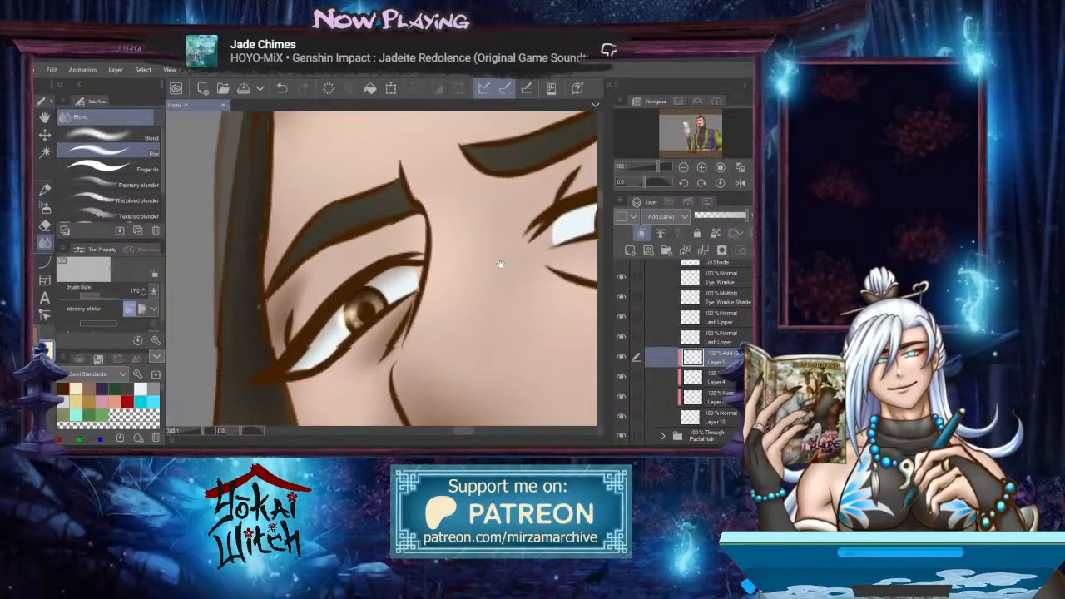
scroll(483, 250, down, 1)
scroll(482, 245, up, 2)
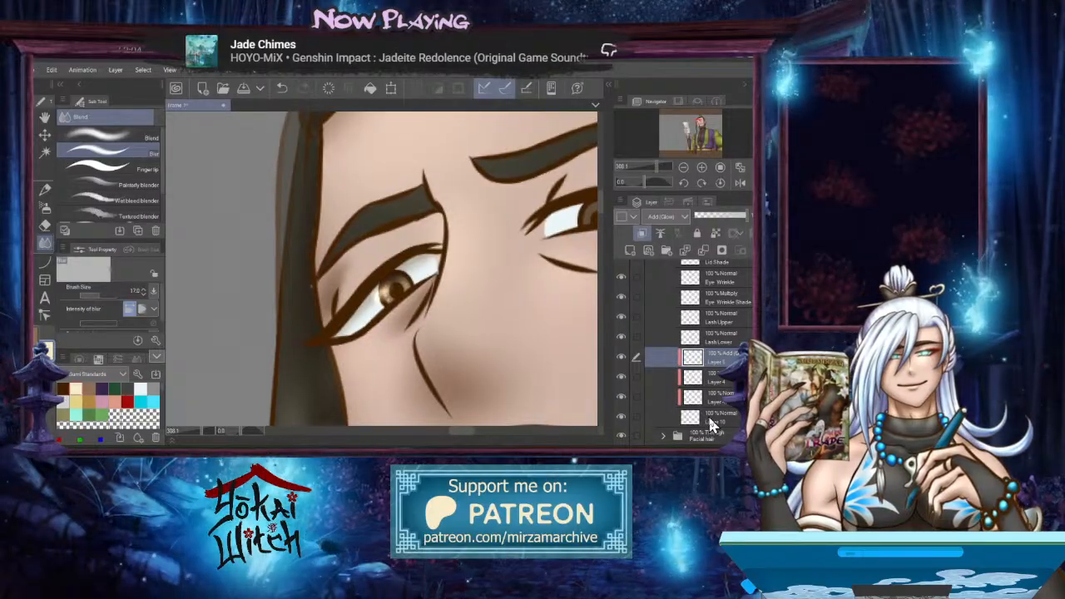
Collapse the R Eye folder, expand the L Eye Copy folder, and bring the character's other eye into view
scroll(707, 414, up, 3)
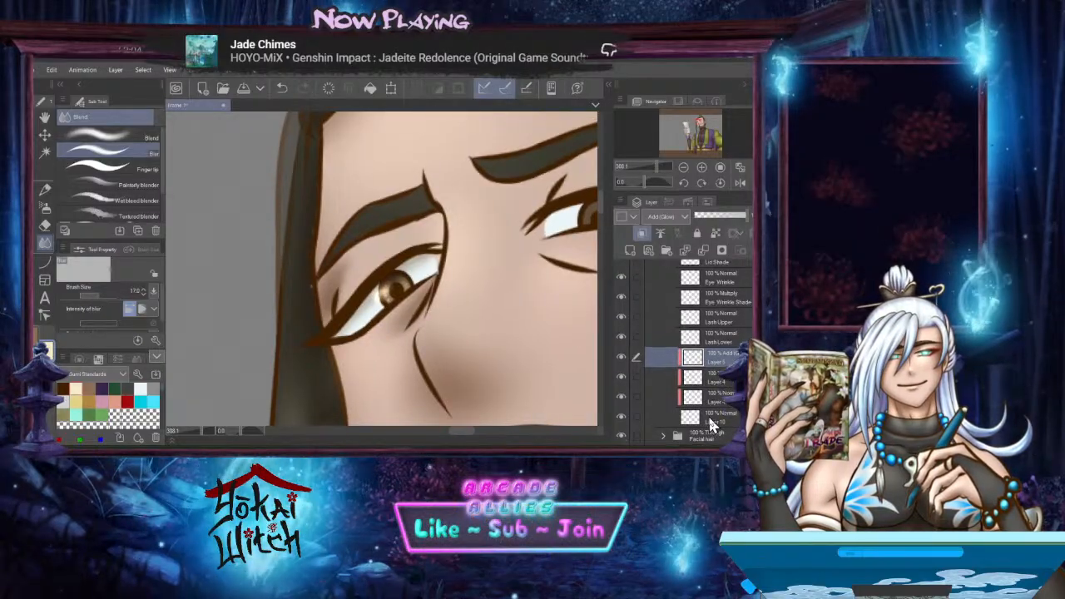
scroll(704, 407, up, 4)
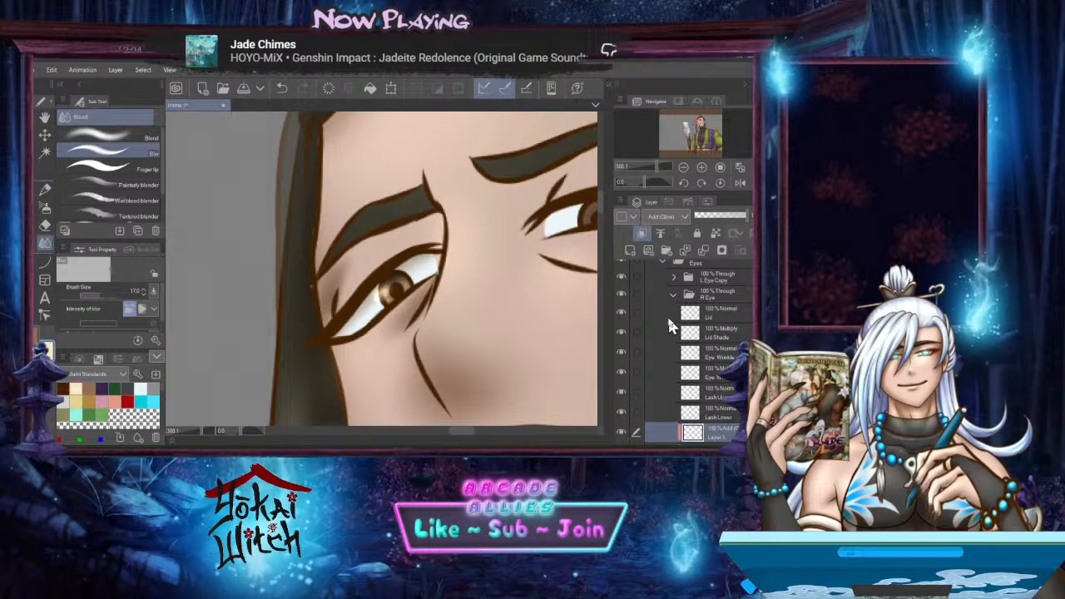
click(674, 296)
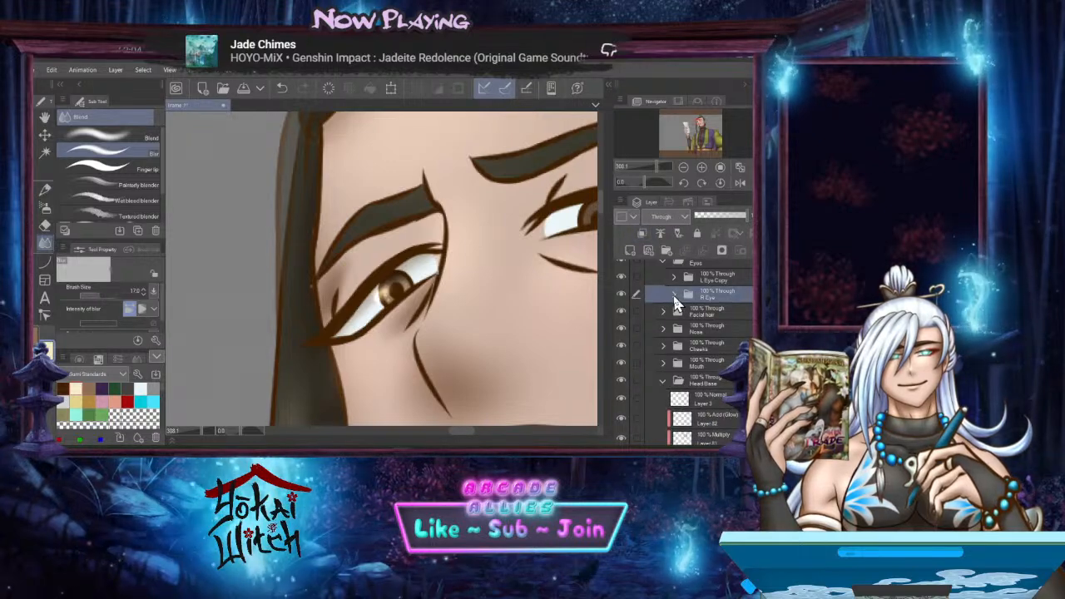
click(673, 278)
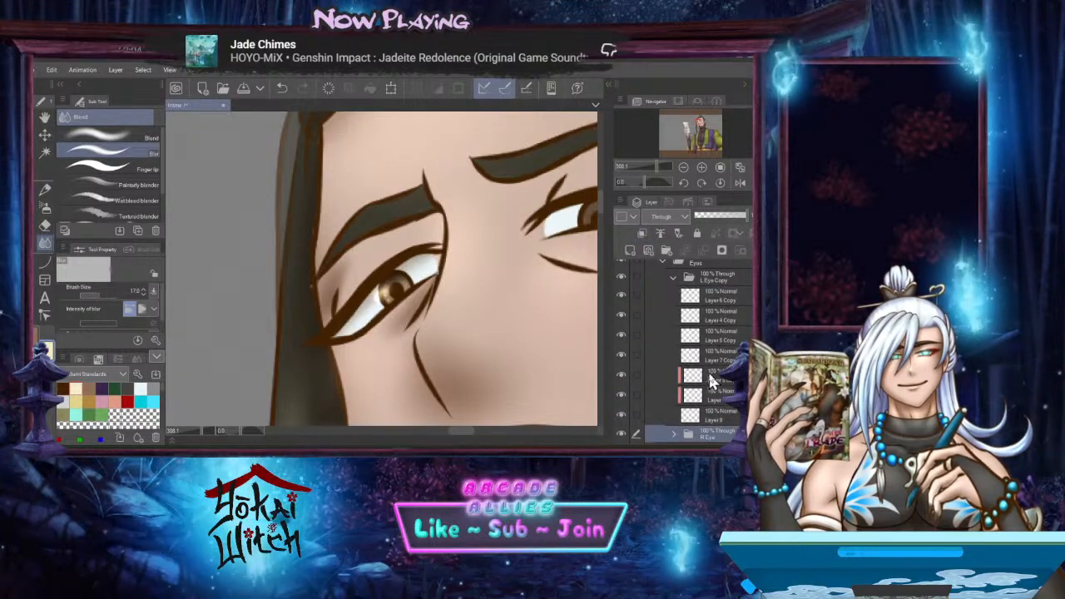
drag(480, 311, 425, 316)
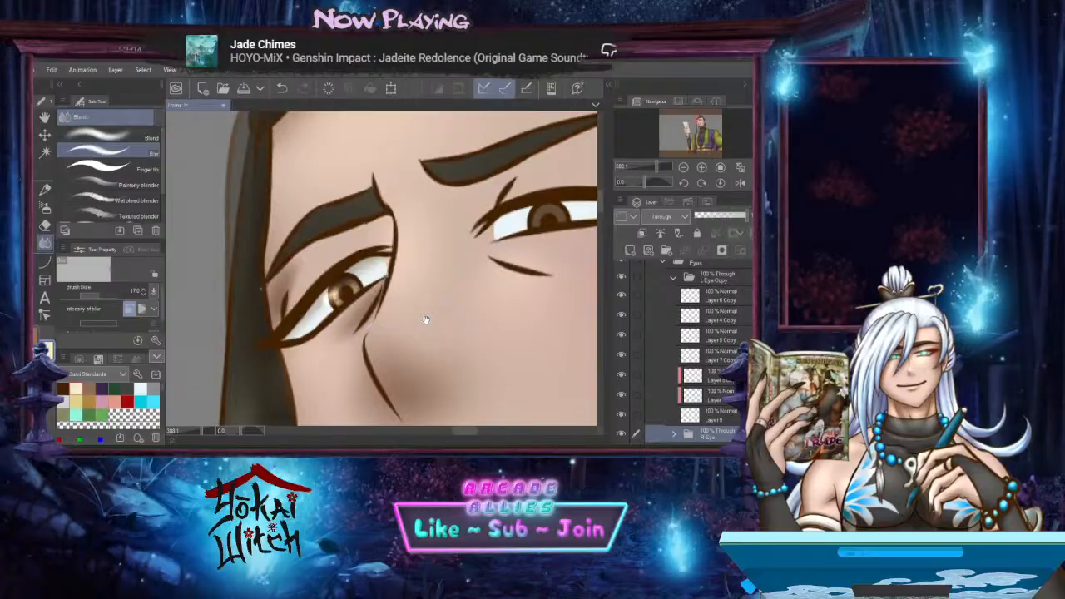
Expand the R Eye folder and rename its clipped iris base layer to Iris
scroll(713, 403, down, 2)
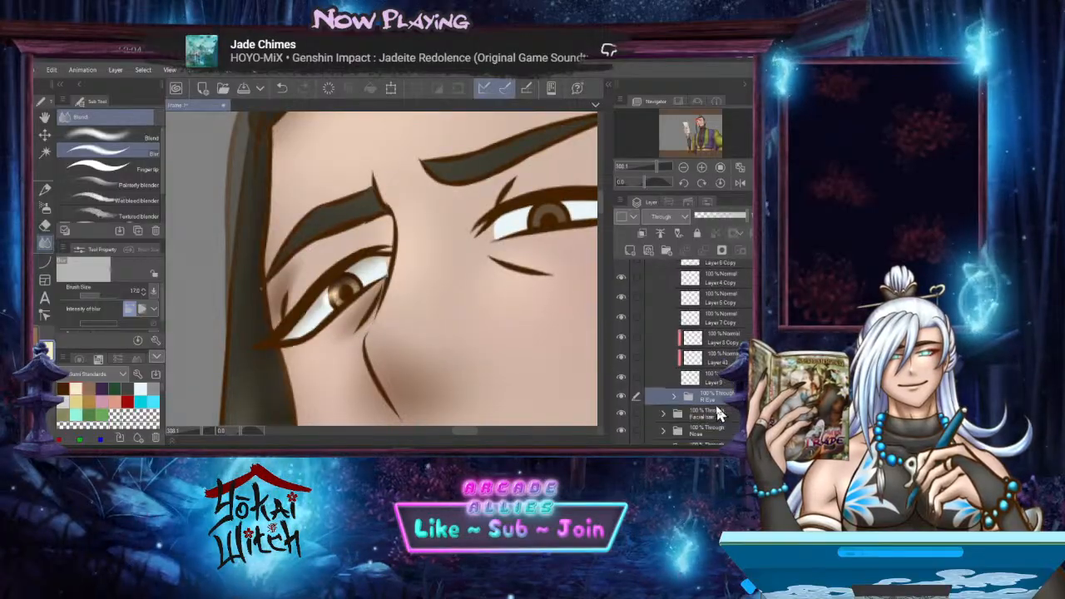
click(673, 385)
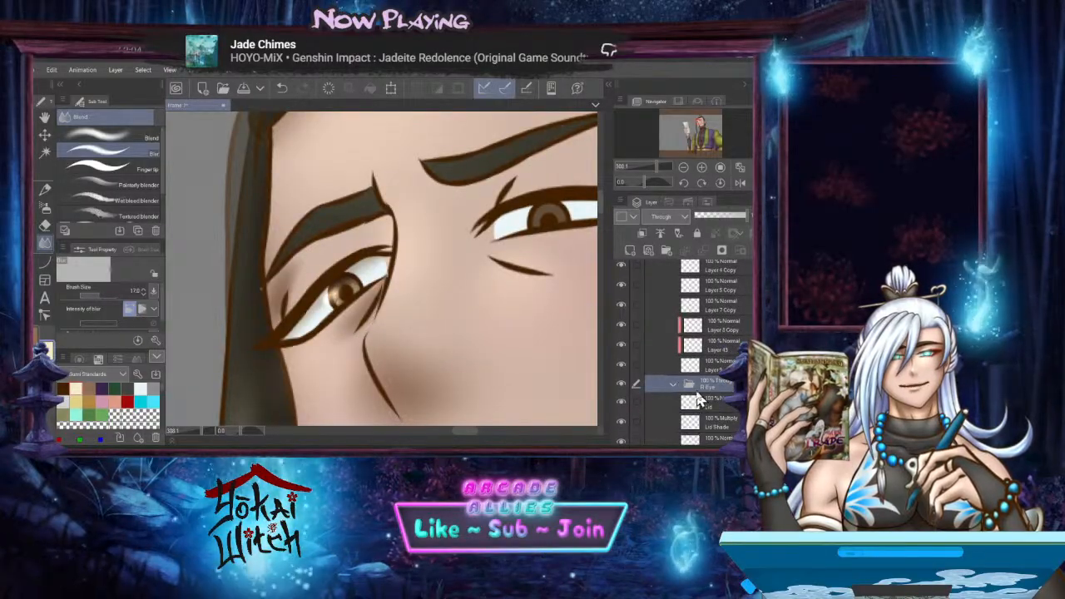
scroll(701, 388, down, 5)
scroll(702, 392, down, 1)
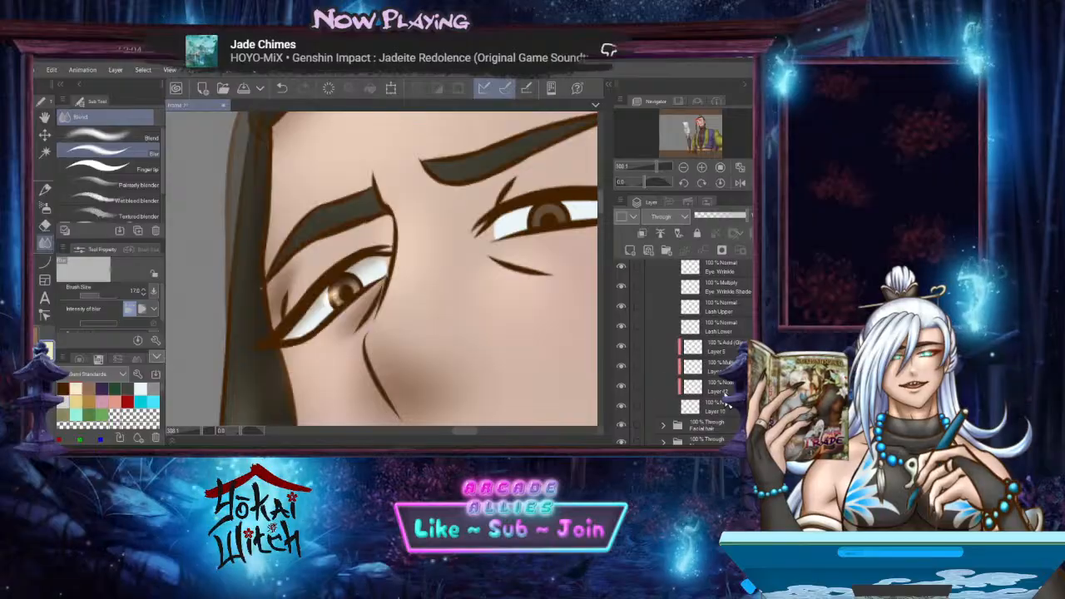
click(702, 387)
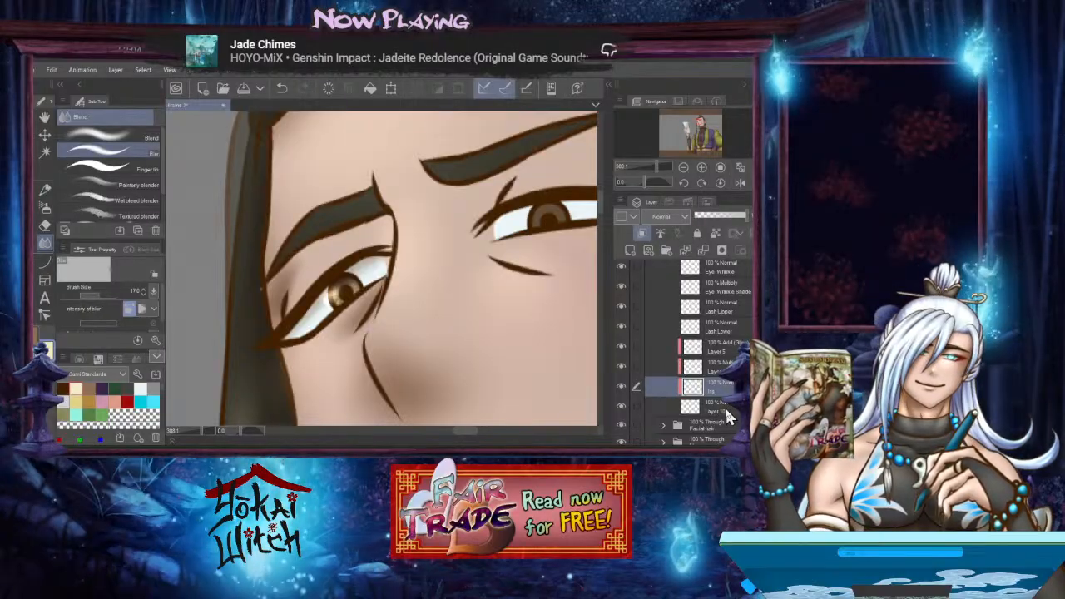
Duplicate the Iris layer and move the copy into the L Eye Copy folder, just above the clipped Layer 8 Copy
click(724, 407)
click(719, 371)
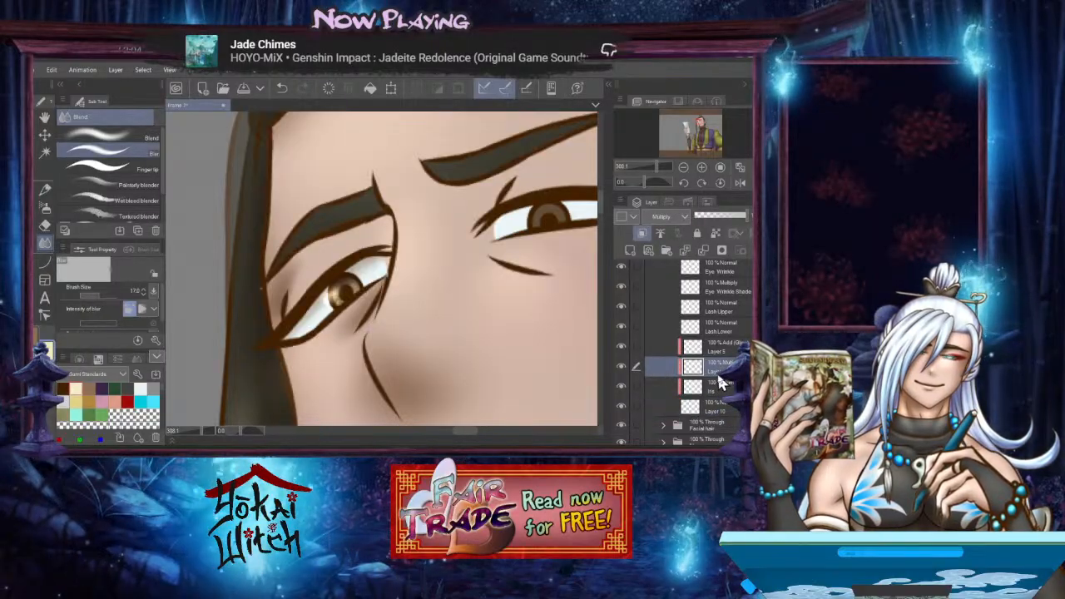
click(722, 388)
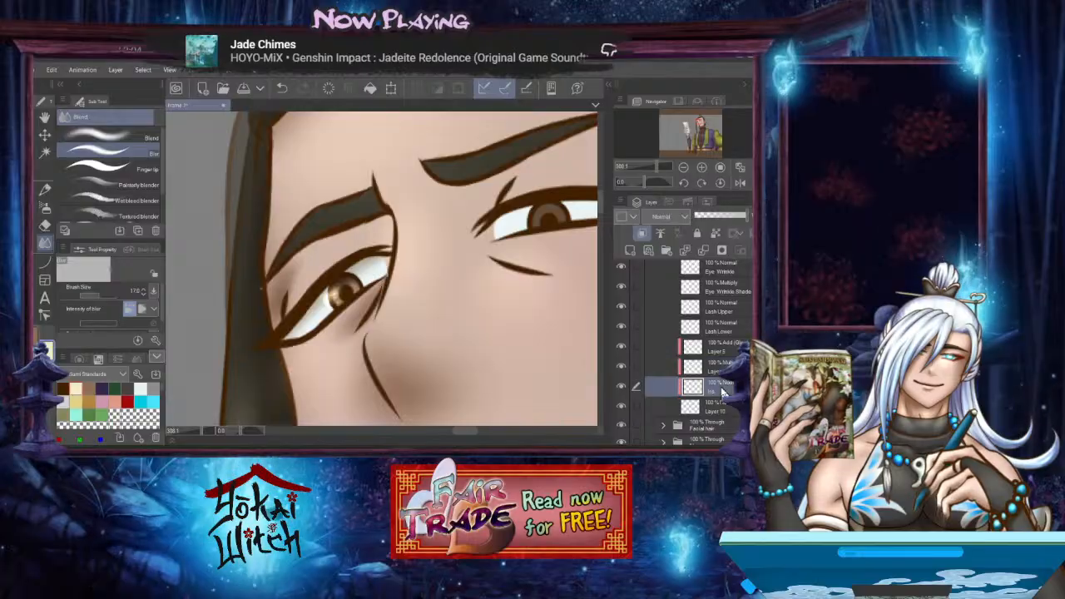
key(ctrl+c)
key(ctrl+v)
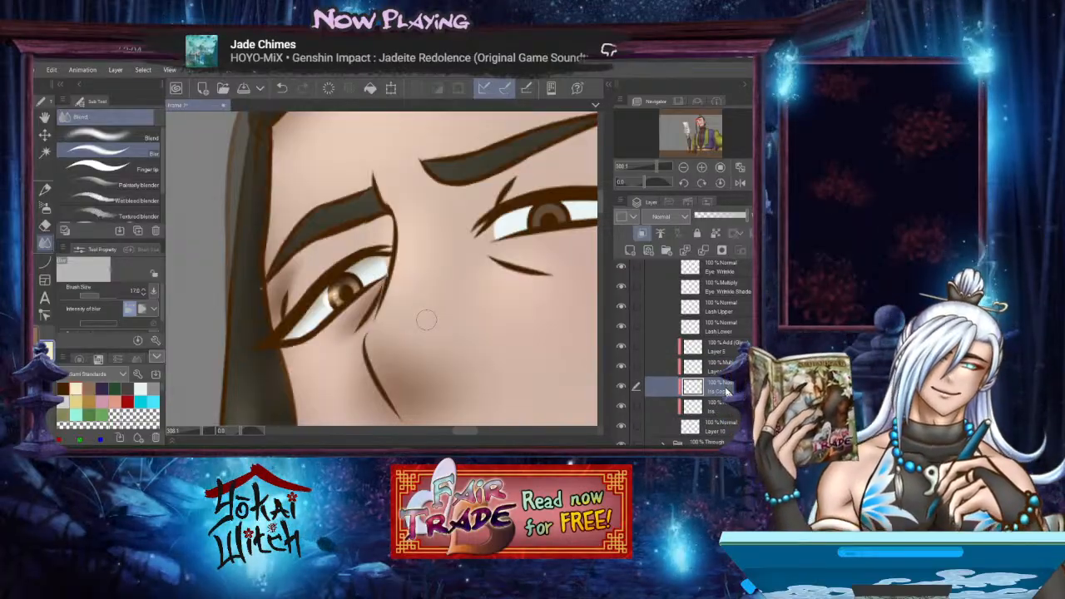
mouse_move(726, 391)
mouse_down()
mouse_move(726, 275)
mouse_move(729, 310)
mouse_up()
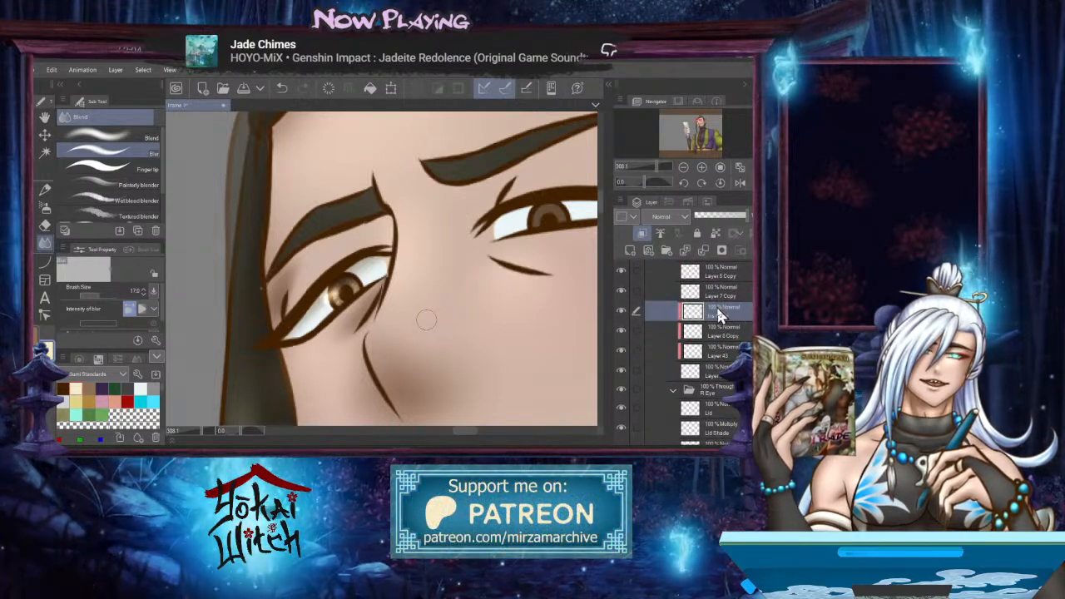
Move the copied iris onto the left eye with Scale/Rotate, covering that eye's old iris
key(ctrl+t)
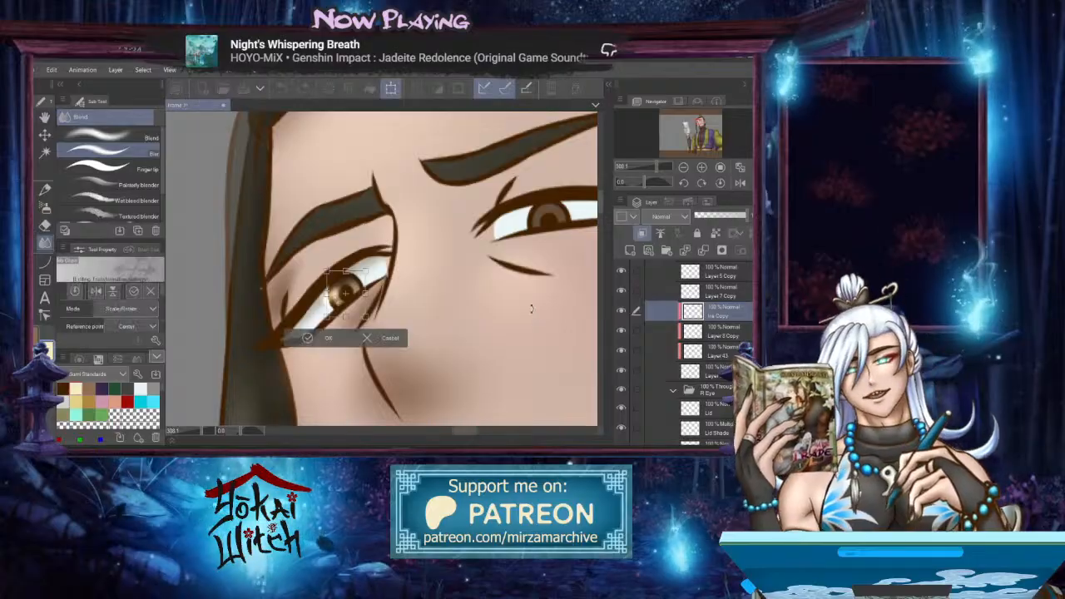
drag(360, 299, 553, 241)
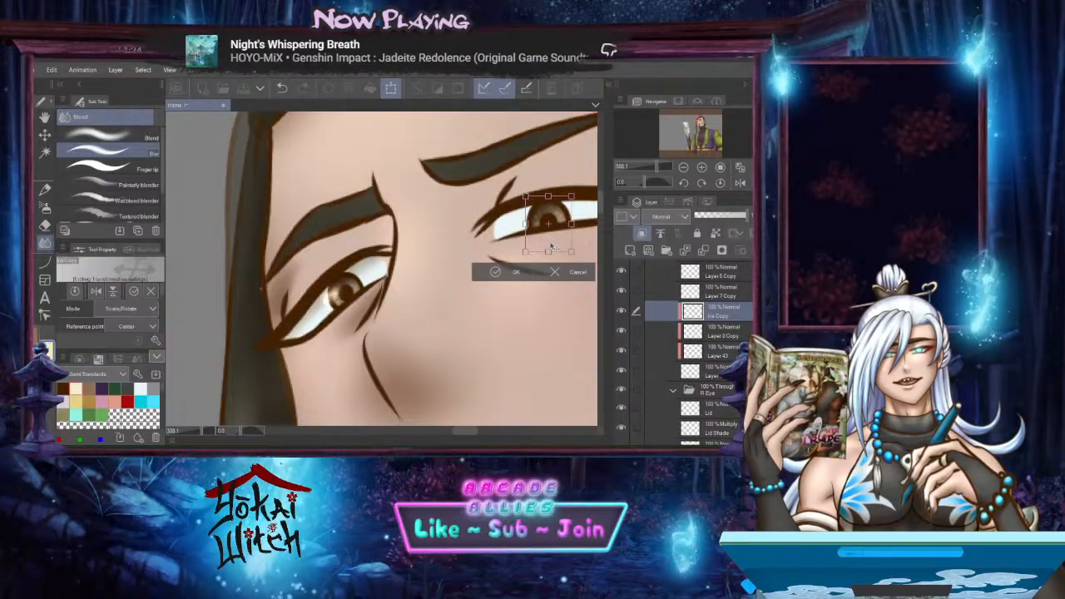
key(Return)
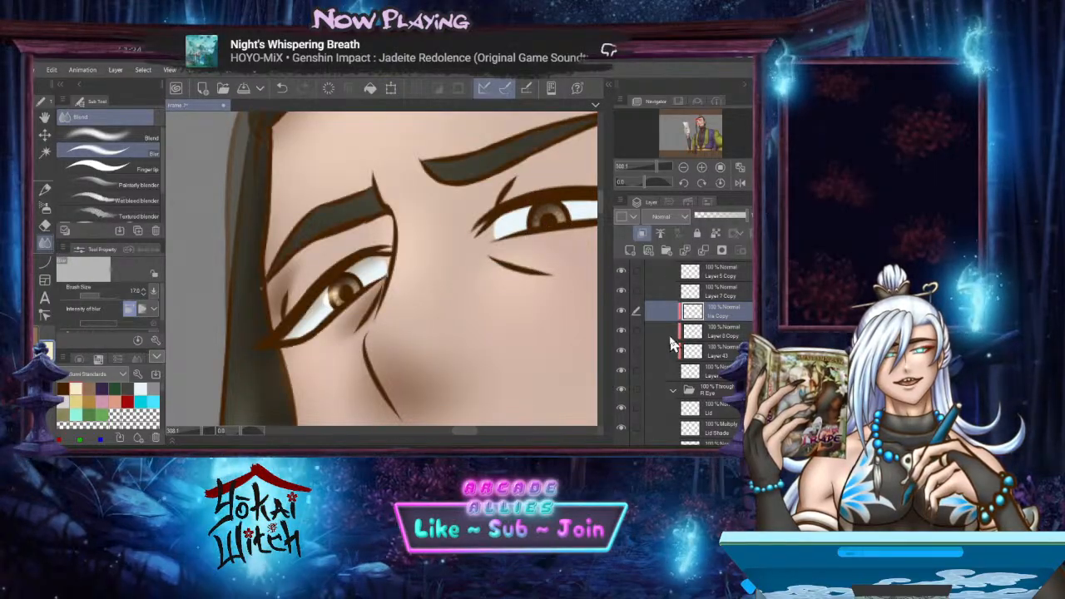
Delete the left eye's old iris layers, Layer 8 Copy and Layer 43
click(735, 336)
shift+click(732, 352)
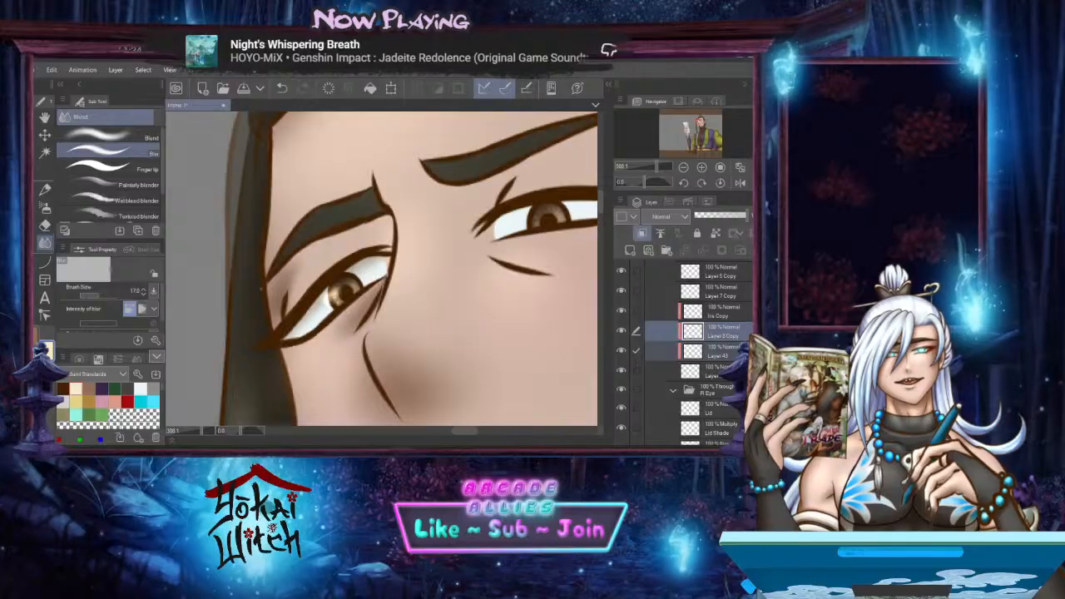
click(755, 250)
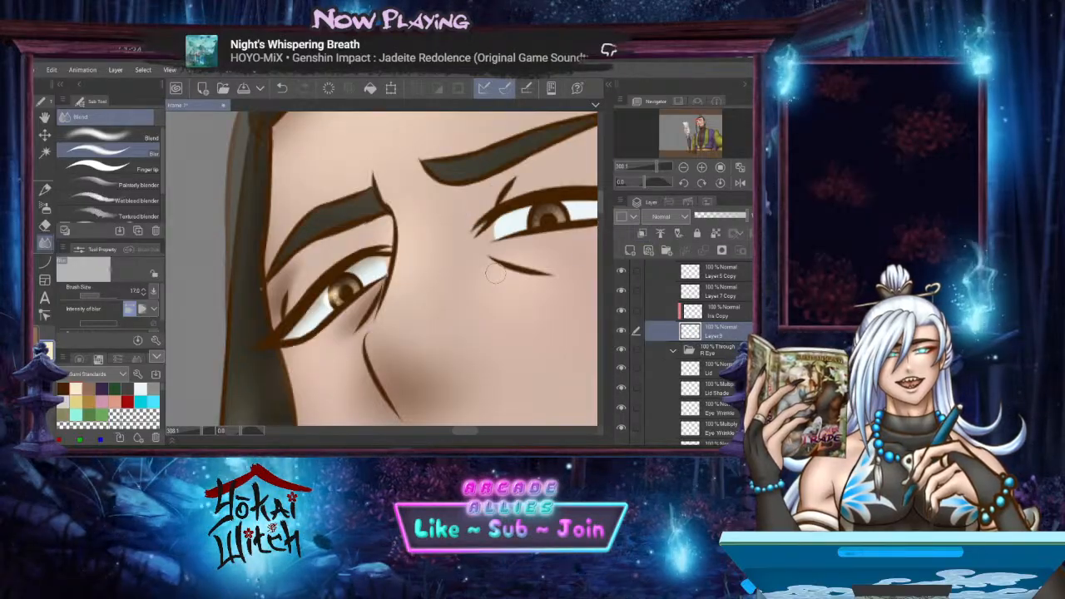
mouse_move(496, 274)
mouse_down()
mouse_move(443, 277)
mouse_move(507, 276)
mouse_move(475, 273)
mouse_move(566, 244)
mouse_up()
key(ctrl+t)
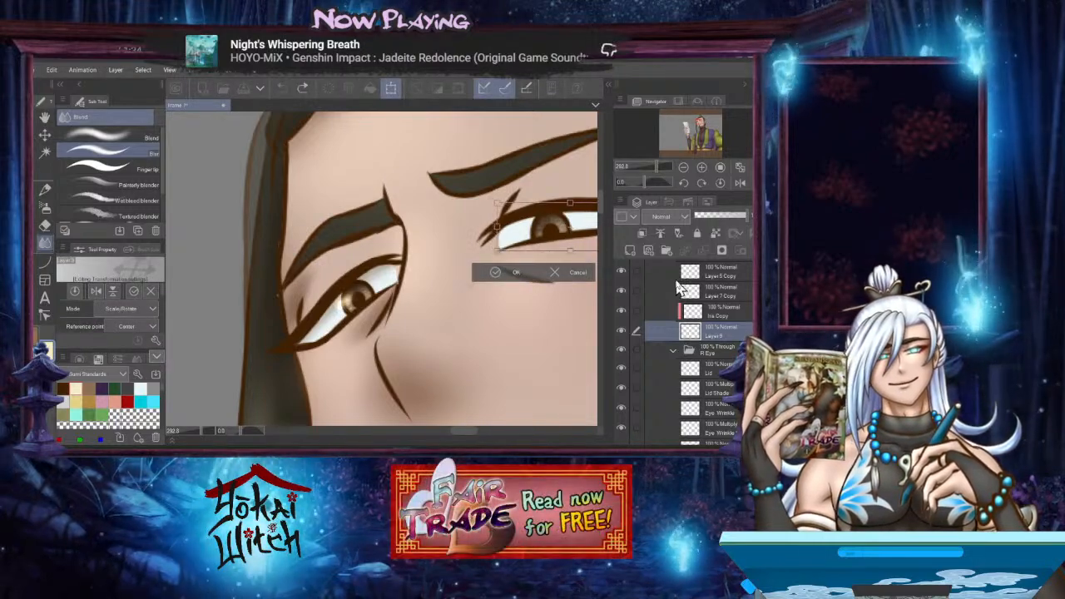
click(723, 318)
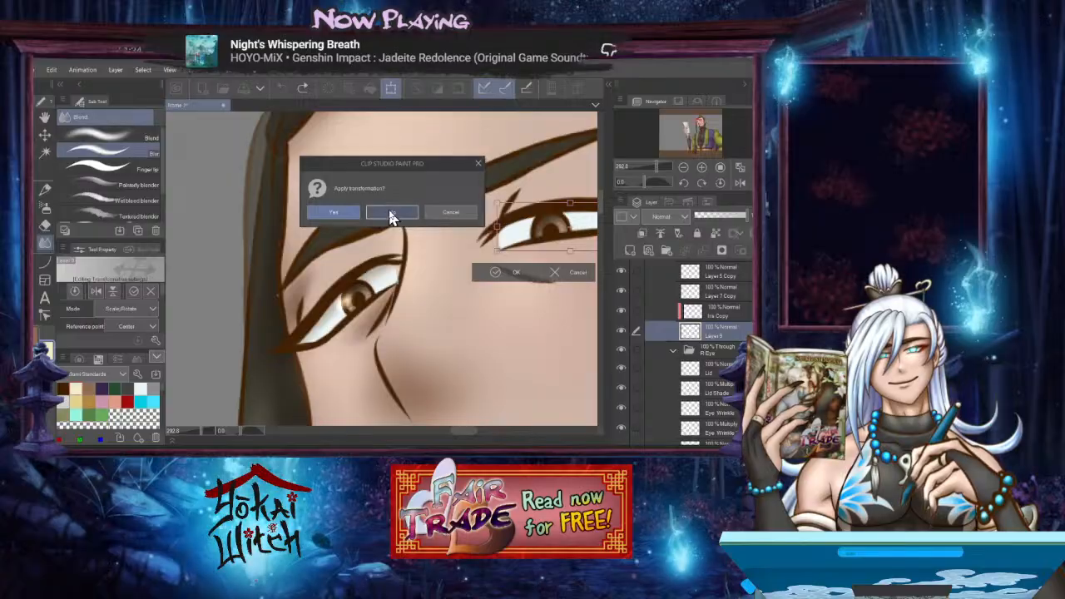
click(391, 213)
Transform the Iris Copy layer to shift the left iris slightly towards the nose
click(726, 312)
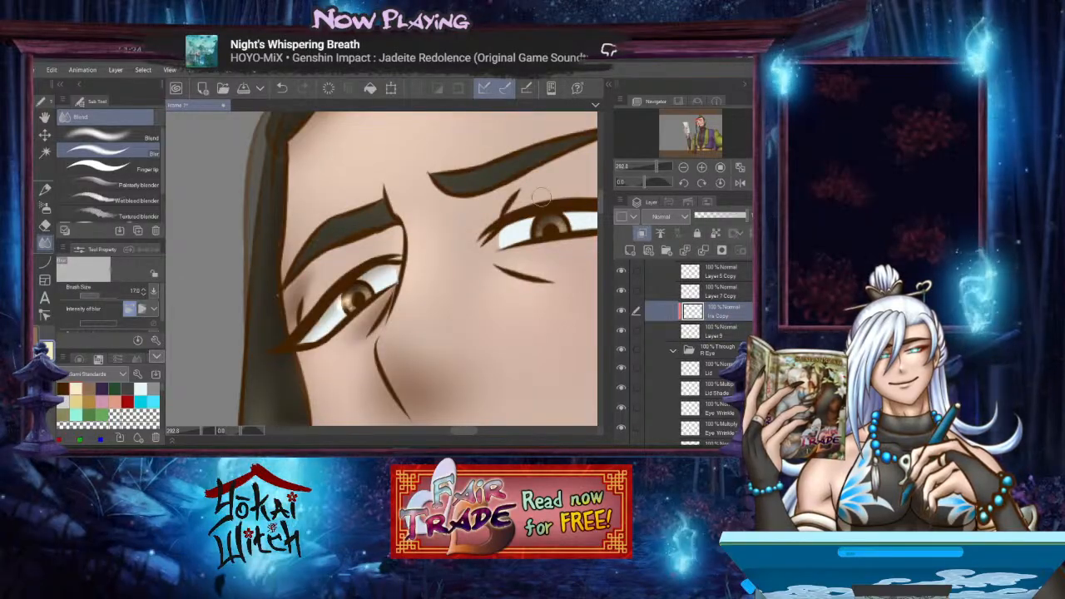
click(391, 88)
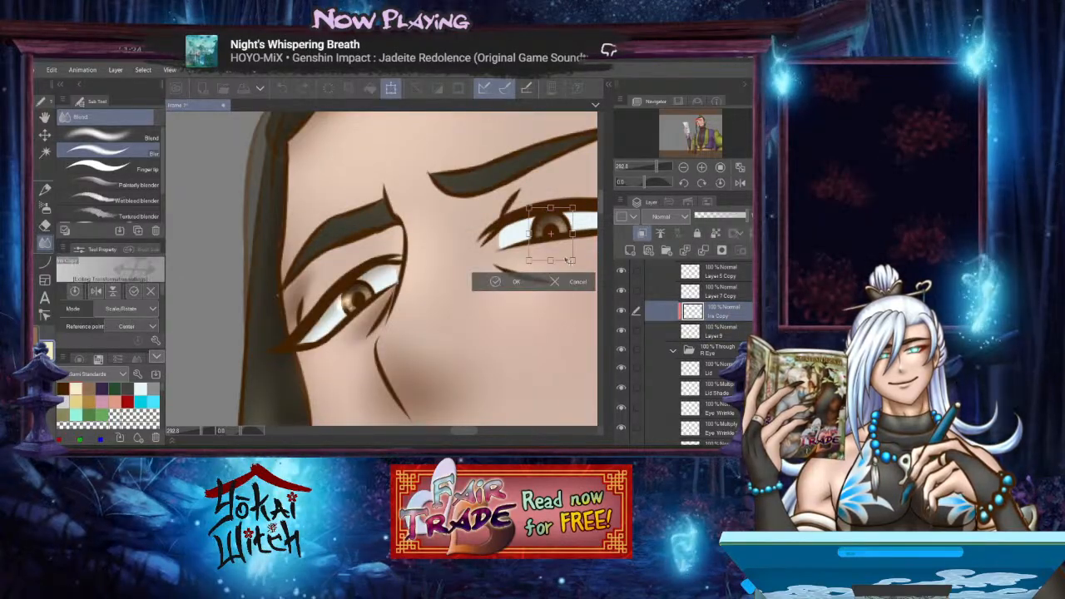
drag(562, 260, 558, 256)
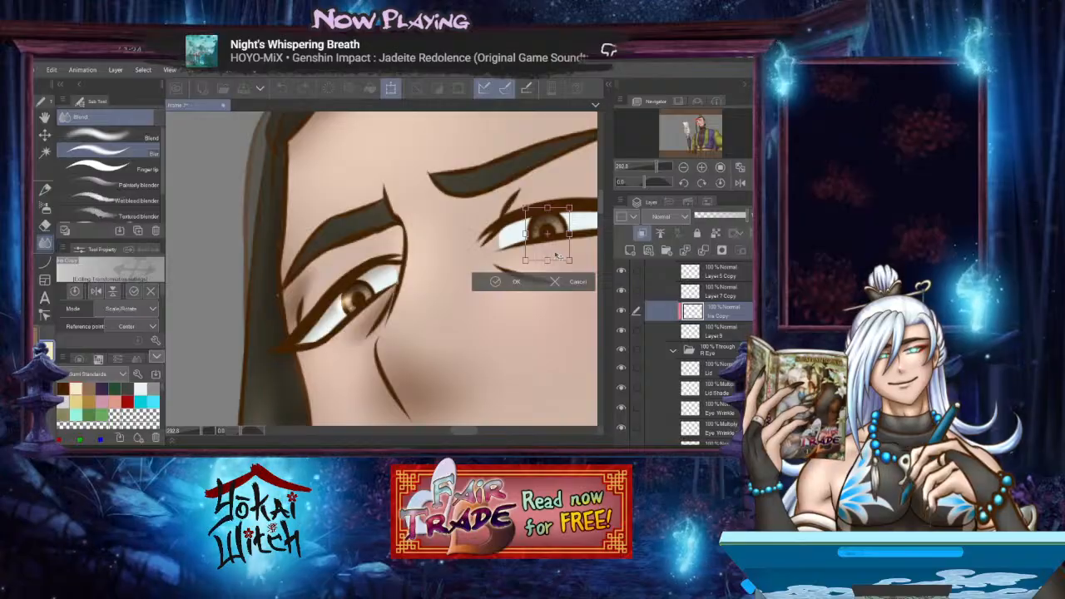
click(501, 287)
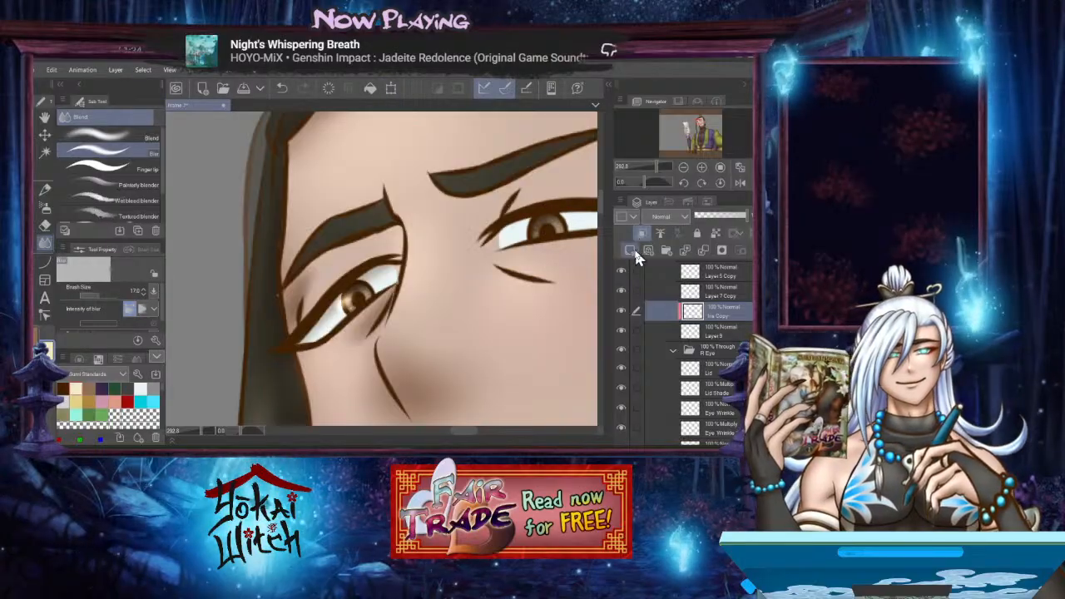
Add a layer above Iris Copy, clip it to the layer below, and set its blending mode to Add (Glow)
click(628, 249)
click(664, 219)
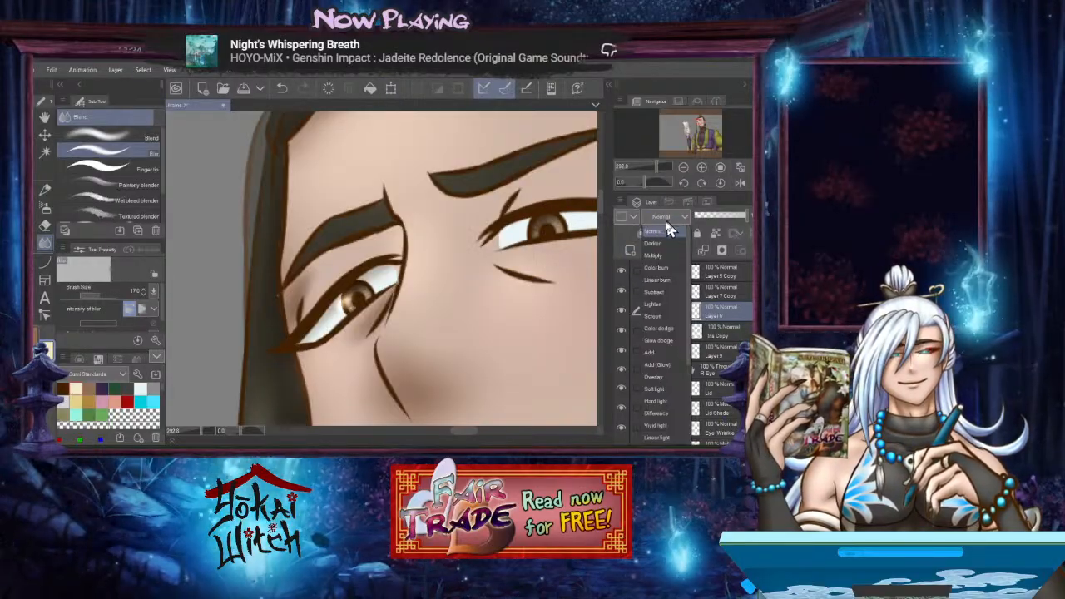
click(729, 309)
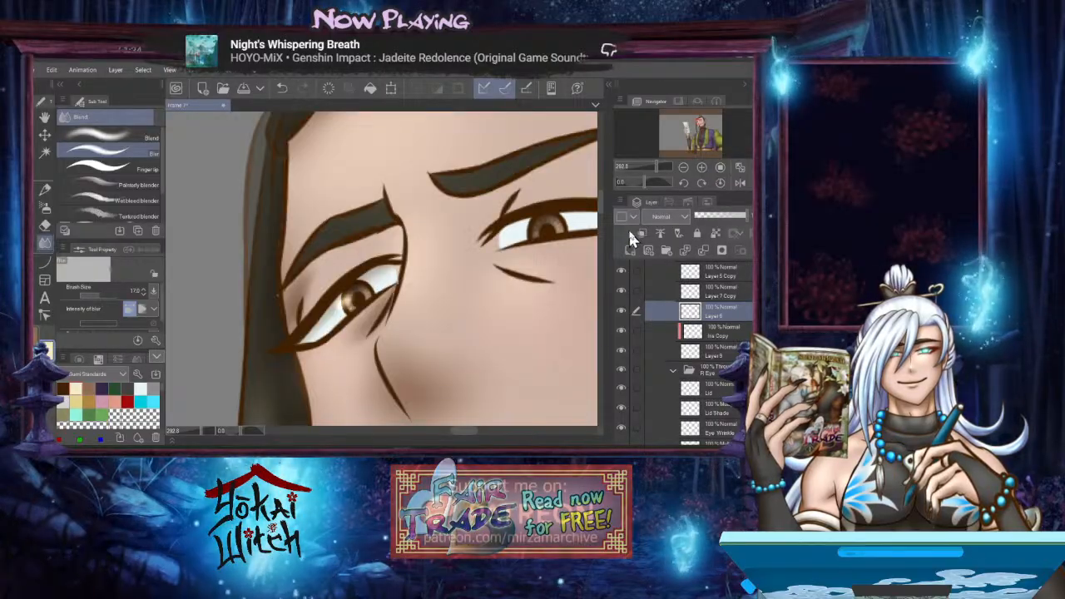
click(659, 235)
click(671, 215)
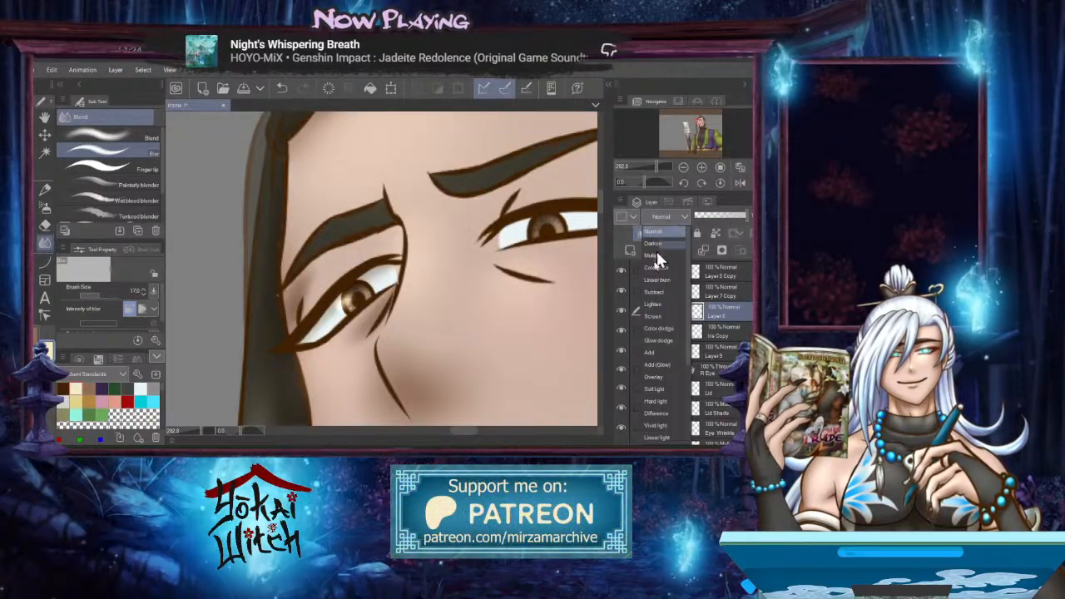
click(665, 362)
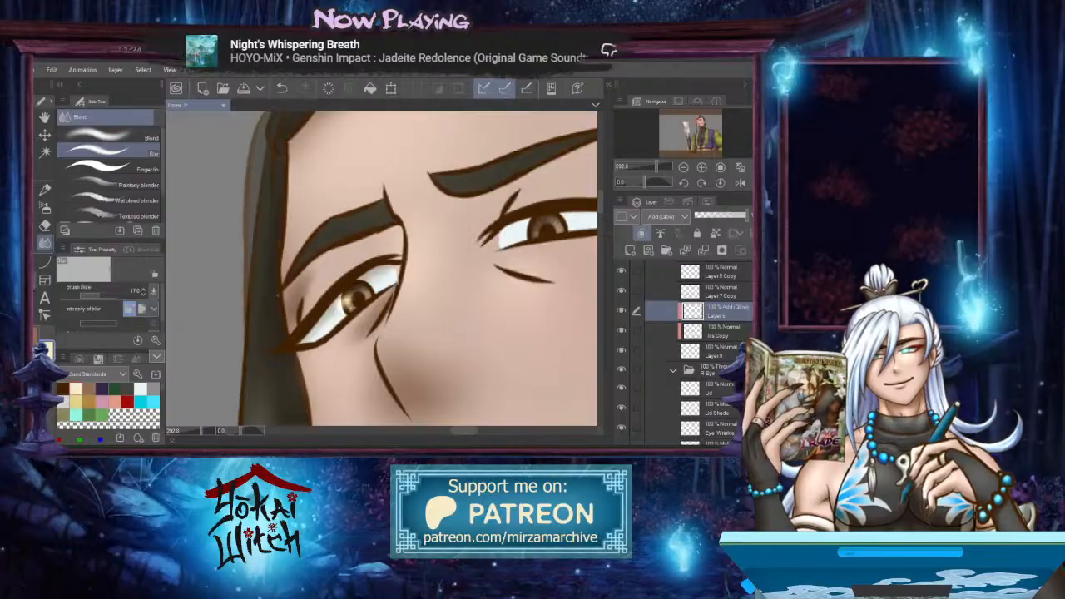
click(48, 208)
scroll(494, 258, up, 2)
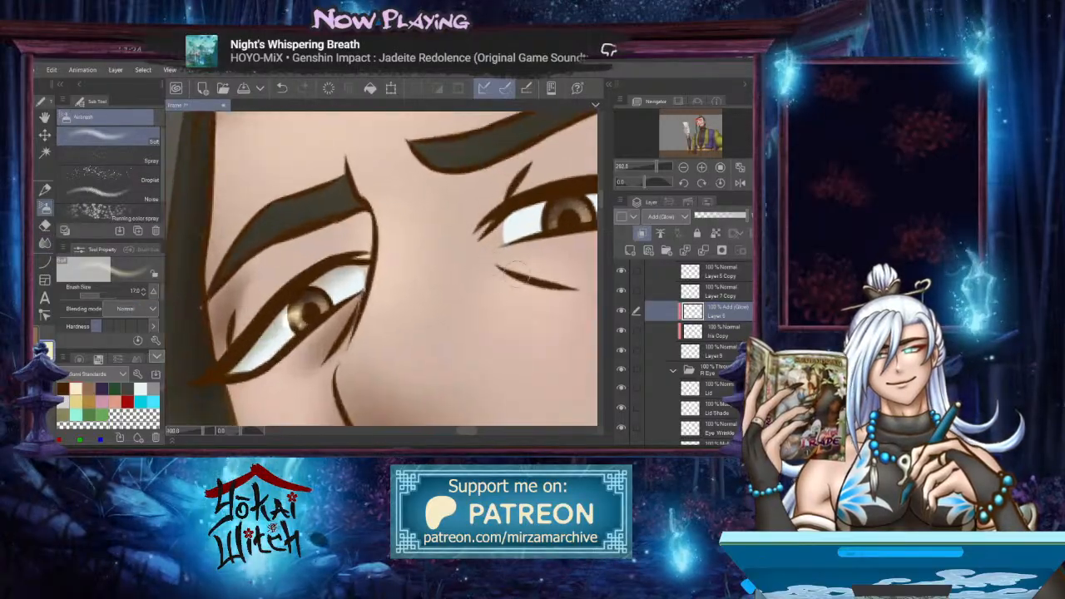
drag(548, 268, 486, 302)
mouse_move(494, 241)
mouse_down()
mouse_move(476, 242)
mouse_move(502, 240)
mouse_move(485, 244)
mouse_up()
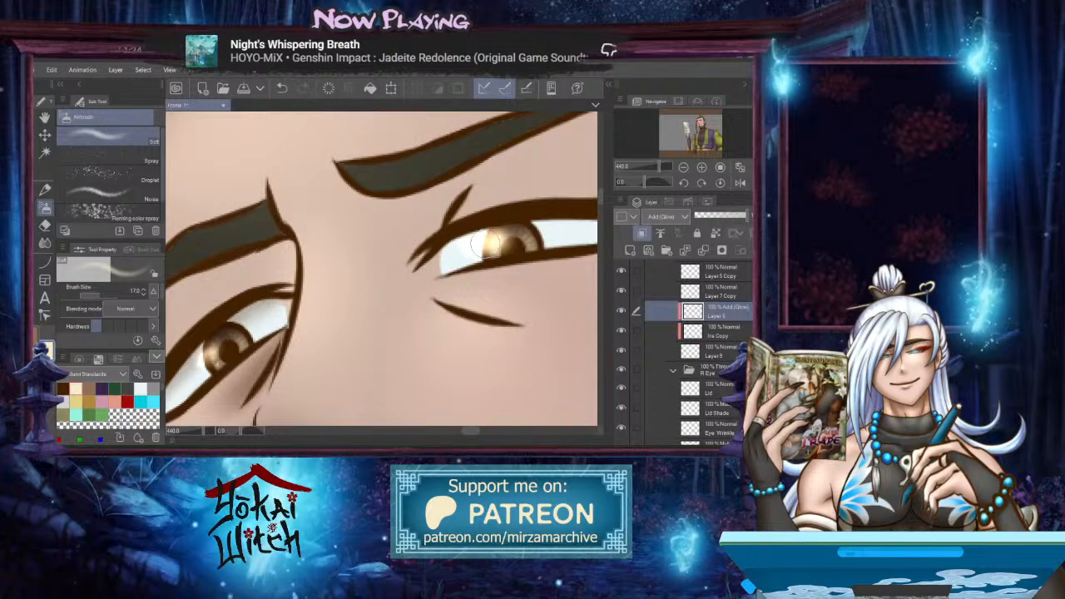
key(ctrl+z)
Draw curved highlight streaks on the nose side of the left iris with the Curve tool at brush size 10
click(45, 262)
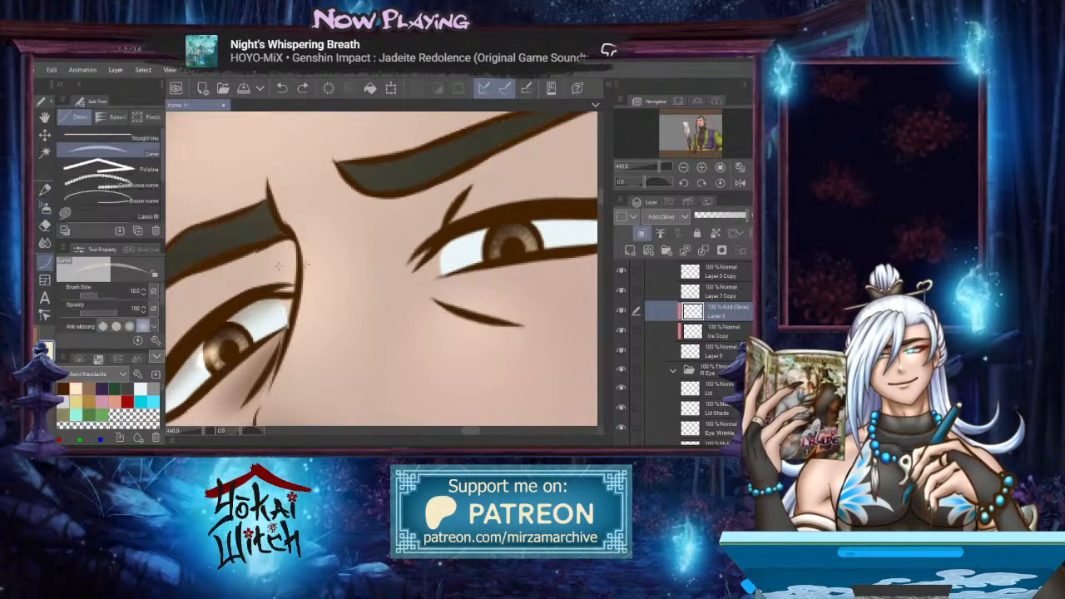
key(ctrl+y)
key(ctrl+z)
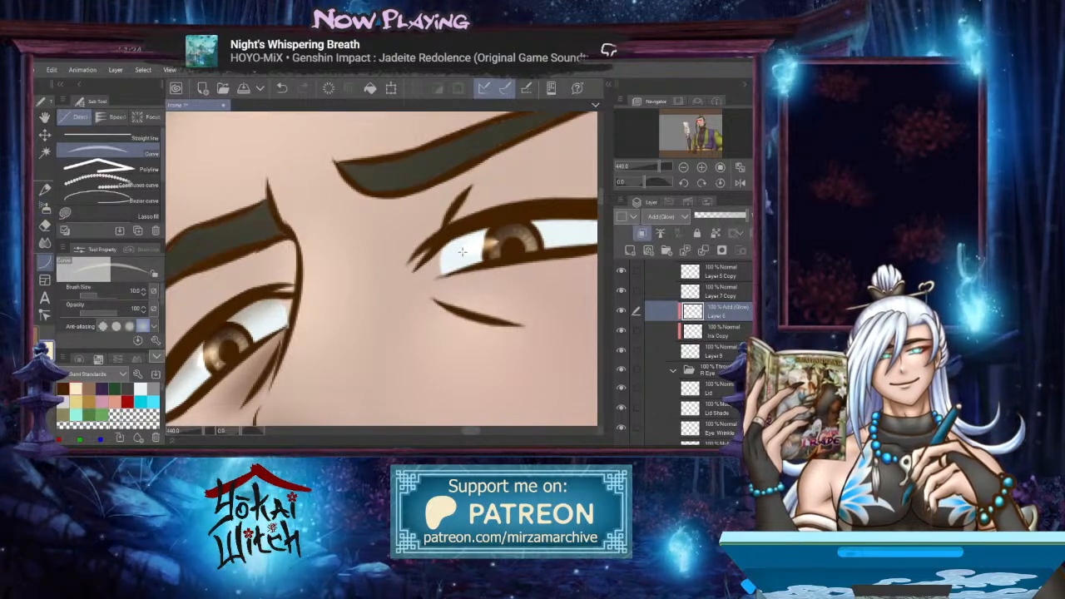
key(ctrl+y)
drag(497, 243, 485, 250)
click(489, 245)
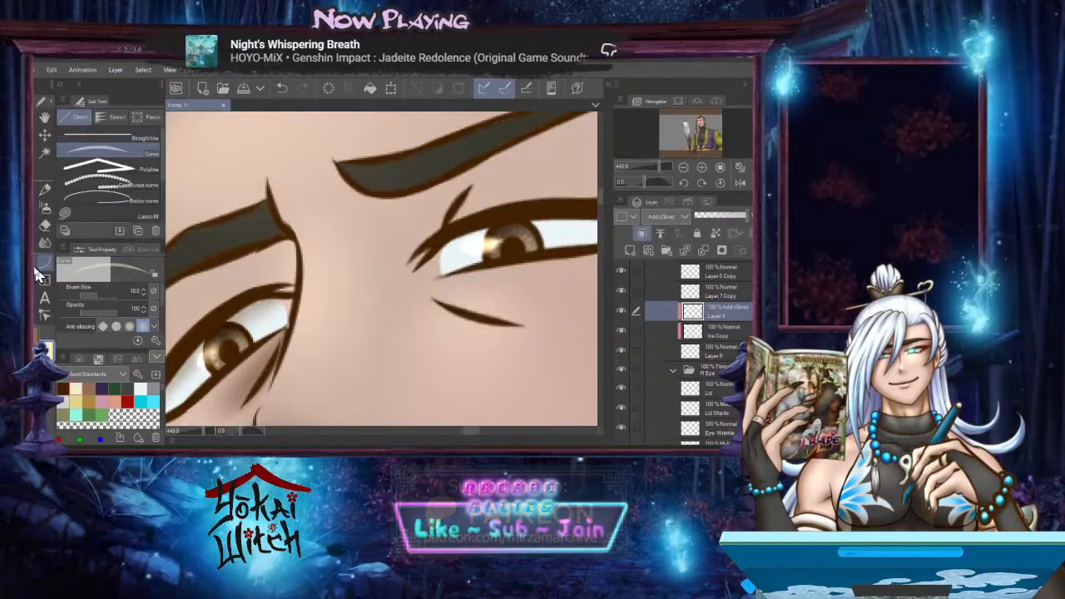
Soften the left iris's highlight streaks with the Blur tool at brush size 17 and compare both eyes
click(45, 243)
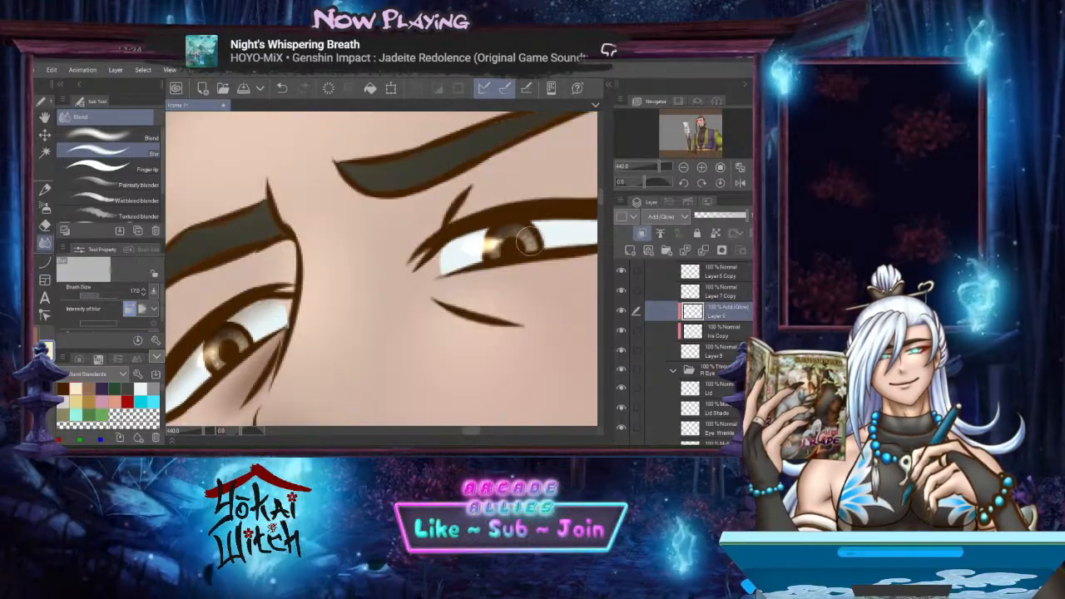
mouse_move(487, 243)
mouse_down()
mouse_move(500, 241)
mouse_move(466, 246)
mouse_up()
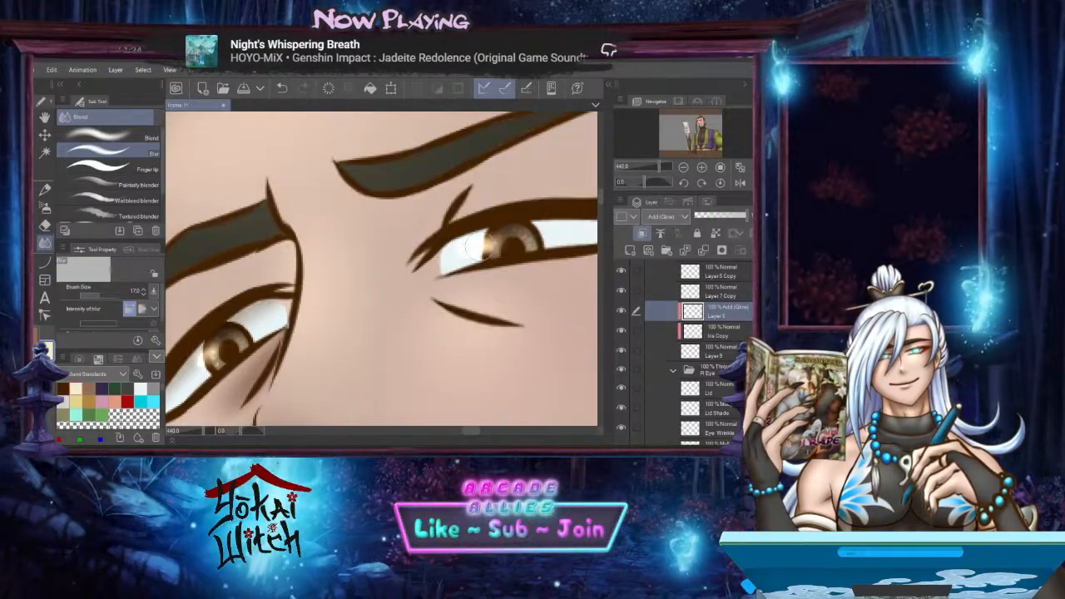
scroll(535, 255, down, 5)
scroll(509, 217, up, 3)
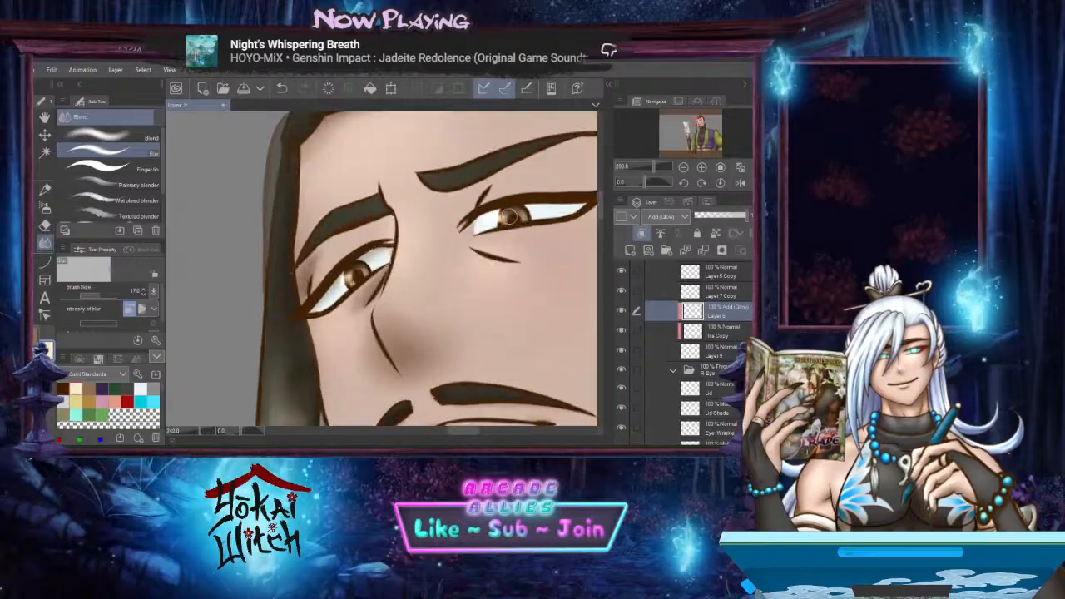
scroll(509, 216, down, 2)
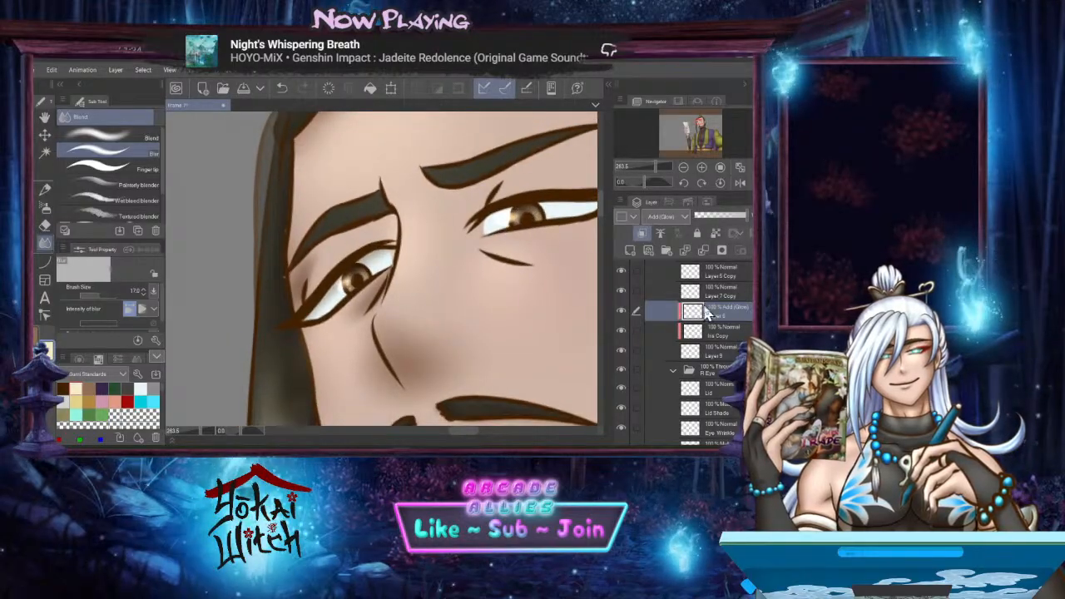
Add a clipped layer directly above Iris Copy and set its blending mode to Multiply
click(706, 328)
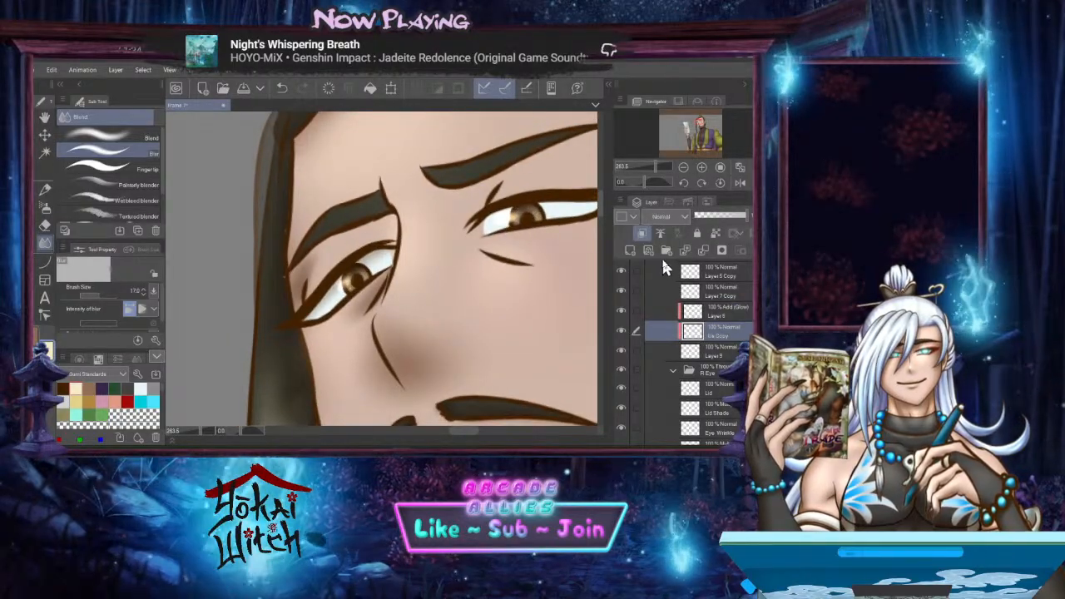
click(633, 249)
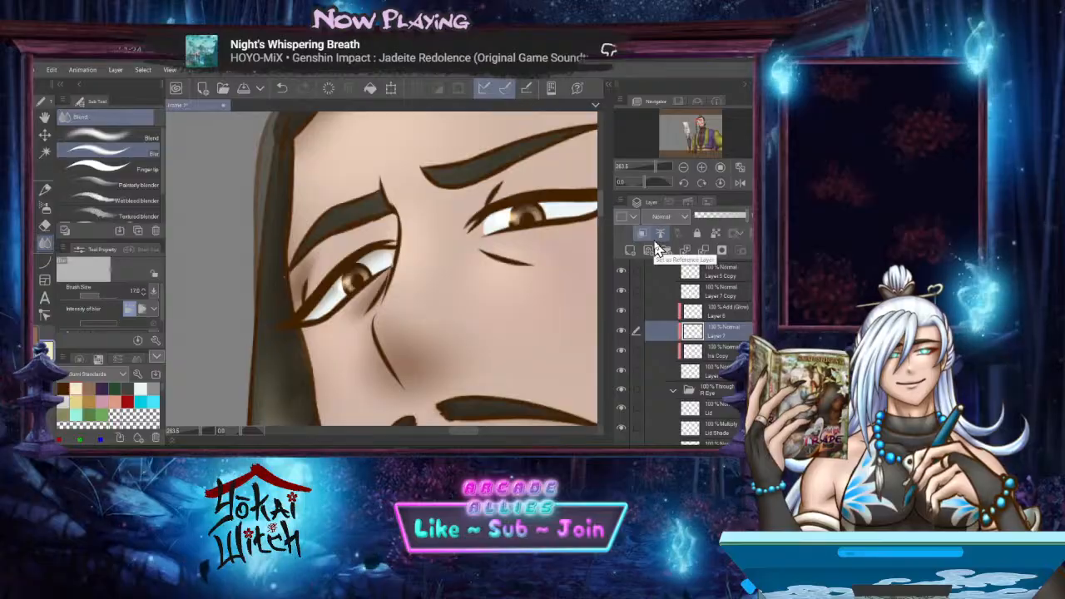
click(662, 217)
click(660, 255)
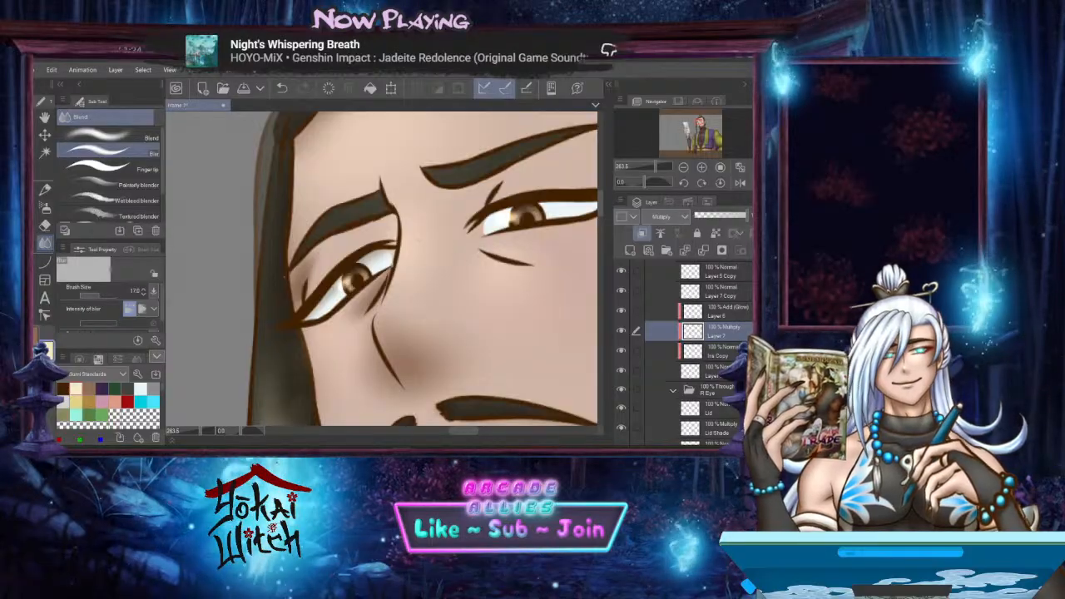
Shade the left eye beneath its upper lid with the Soft airbrush at brush size 17 and smooth the shading with Blur
click(45, 207)
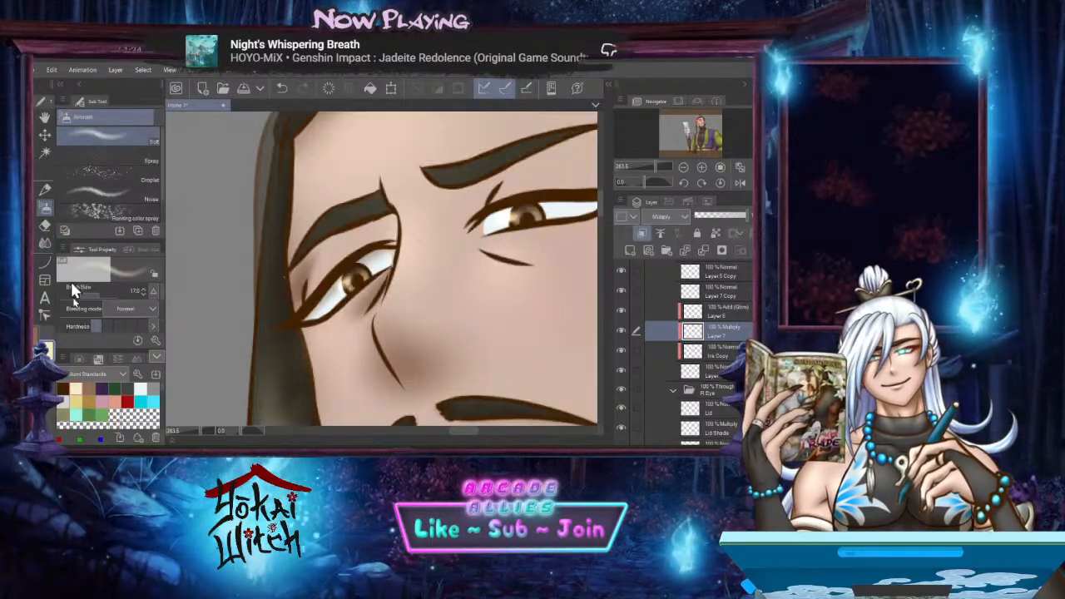
click(35, 341)
mouse_move(547, 199)
mouse_down()
mouse_move(406, 246)
mouse_move(478, 241)
mouse_move(466, 245)
mouse_up()
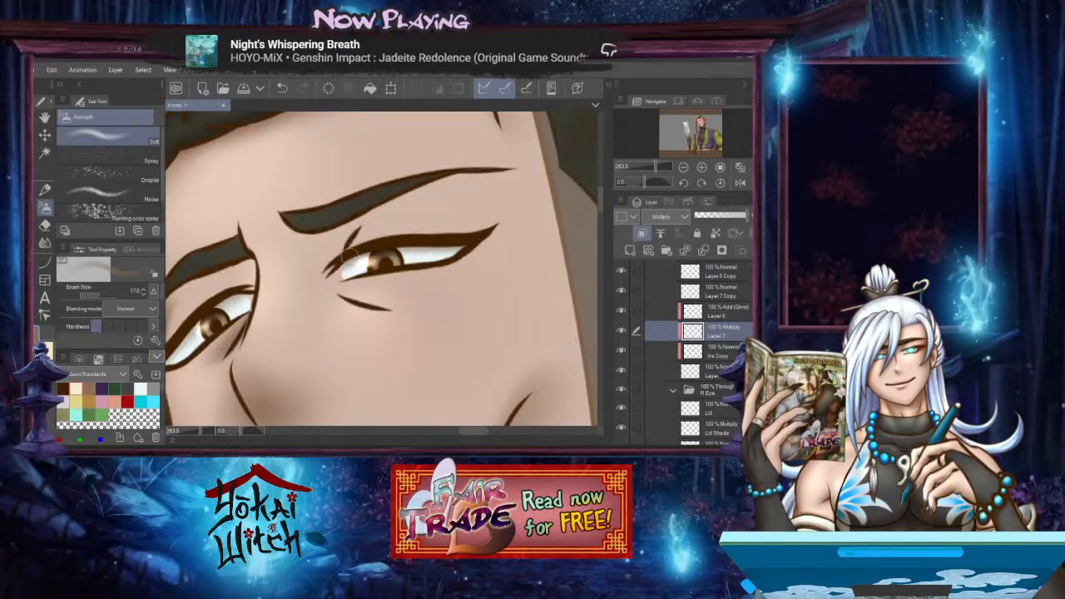
click(45, 242)
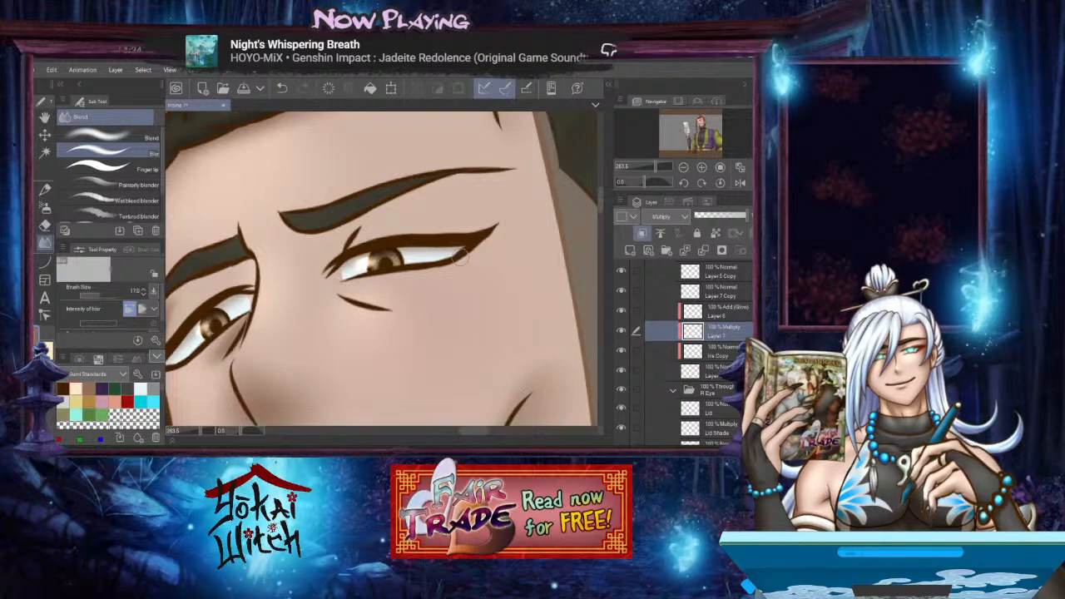
drag(391, 264, 488, 263)
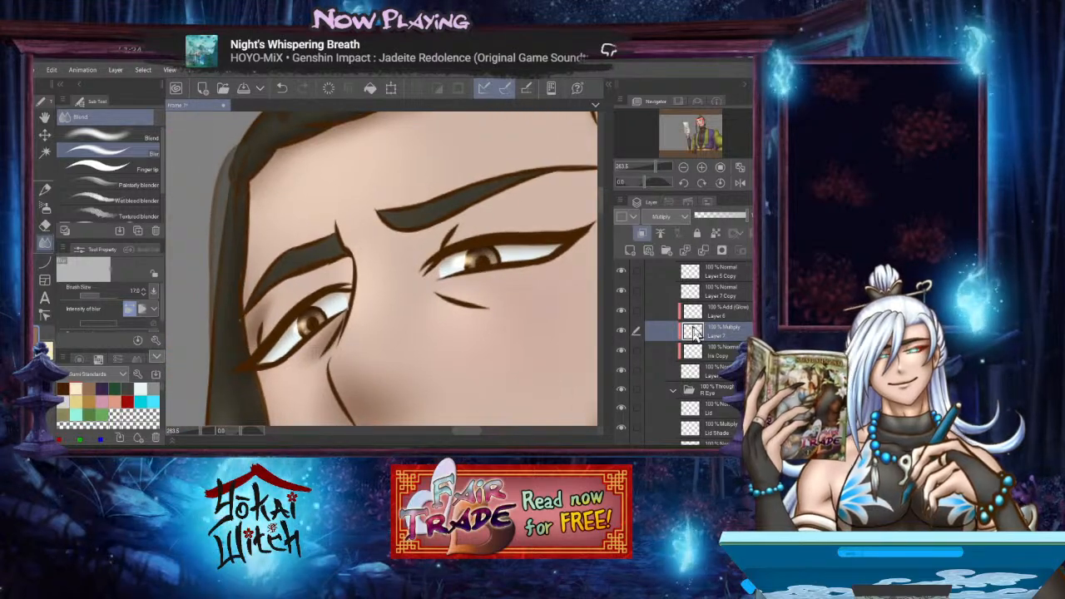
Move Layer 7 Copy up the left eye's folder to sit directly below Layer 6 Copy
scroll(709, 333, up, 2)
click(721, 347)
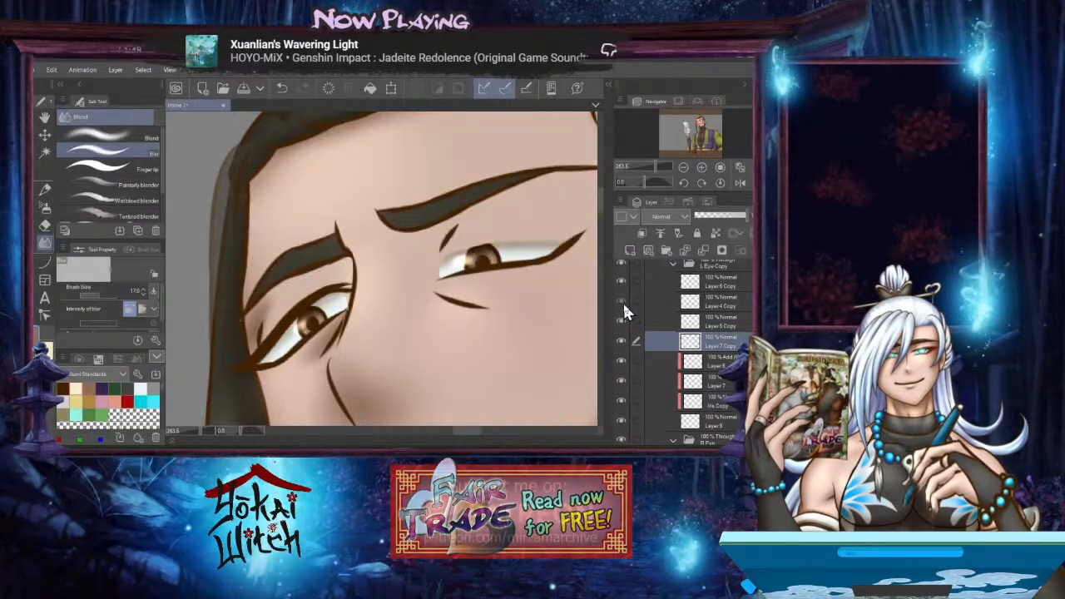
drag(721, 348, 722, 297)
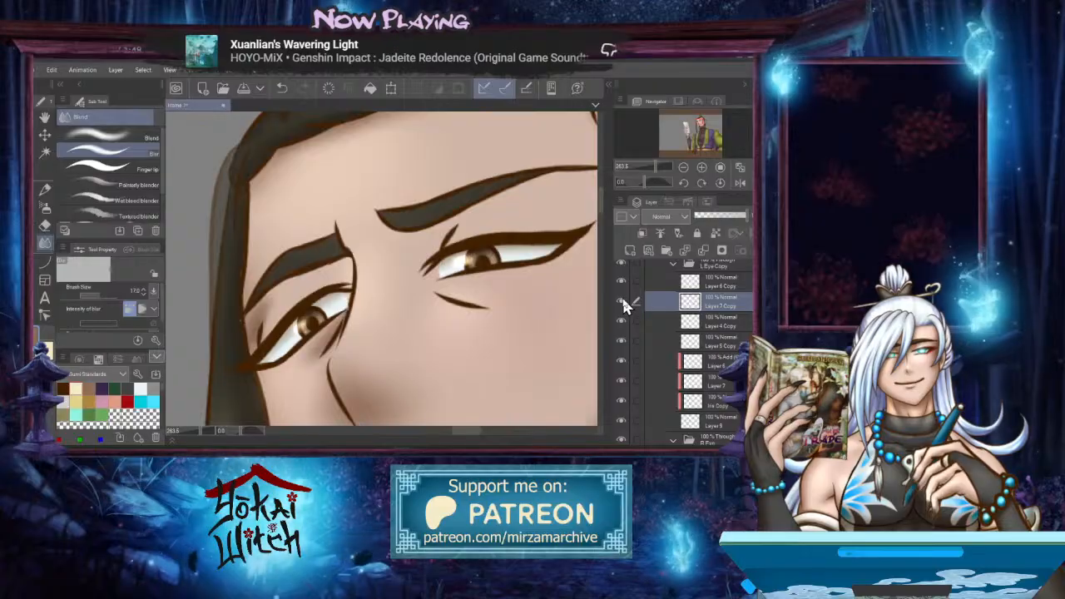
Add a layer directly below Layer 7 Copy and set its blending mode to Multiply
click(712, 323)
click(630, 250)
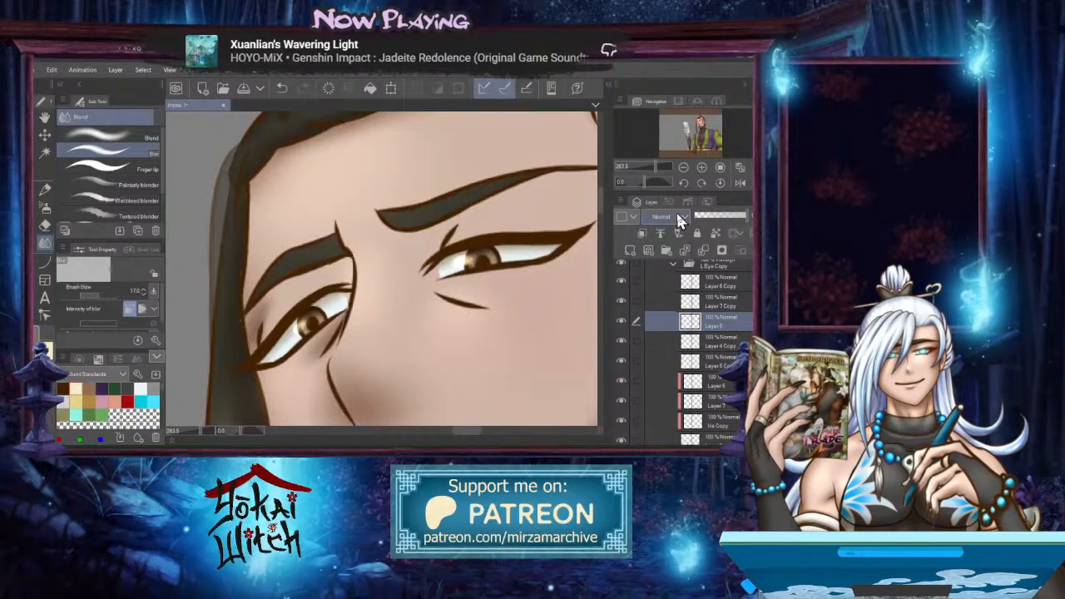
click(673, 215)
click(654, 255)
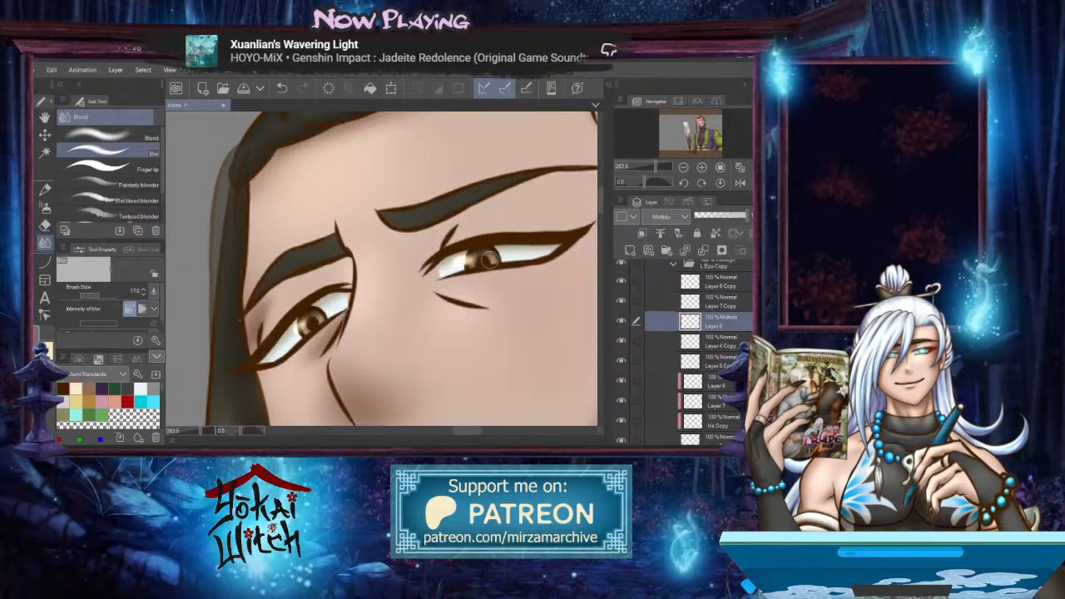
Draw curved shadow strokes along the wrinkle under the left eye with the Curve tool at brush size 15, using a sampled skin colour
click(45, 262)
alt+click(394, 310)
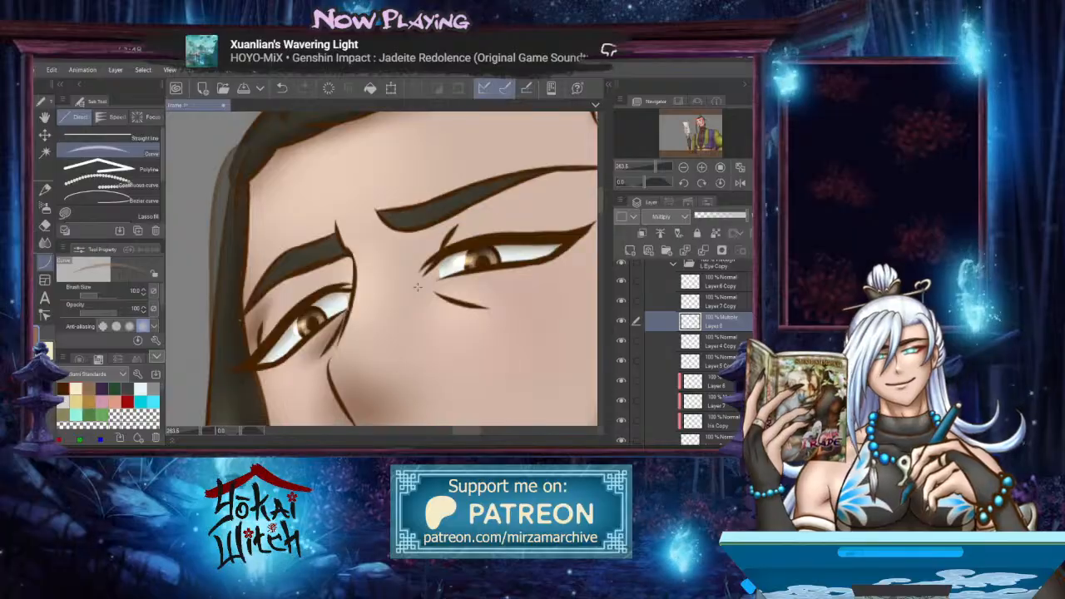
key(bracketright)
key(bracketright)
drag(432, 285, 505, 307)
click(470, 304)
drag(429, 283, 496, 307)
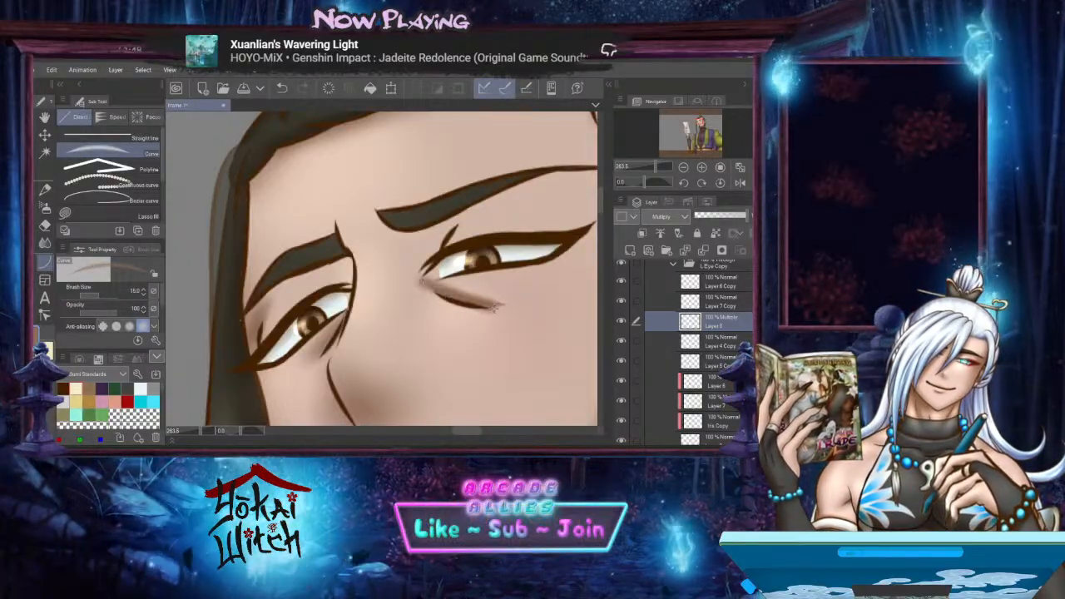
click(473, 294)
Soften the shadow along the wrinkle under the left eye with the Blur tool at brush size 17
key(j)
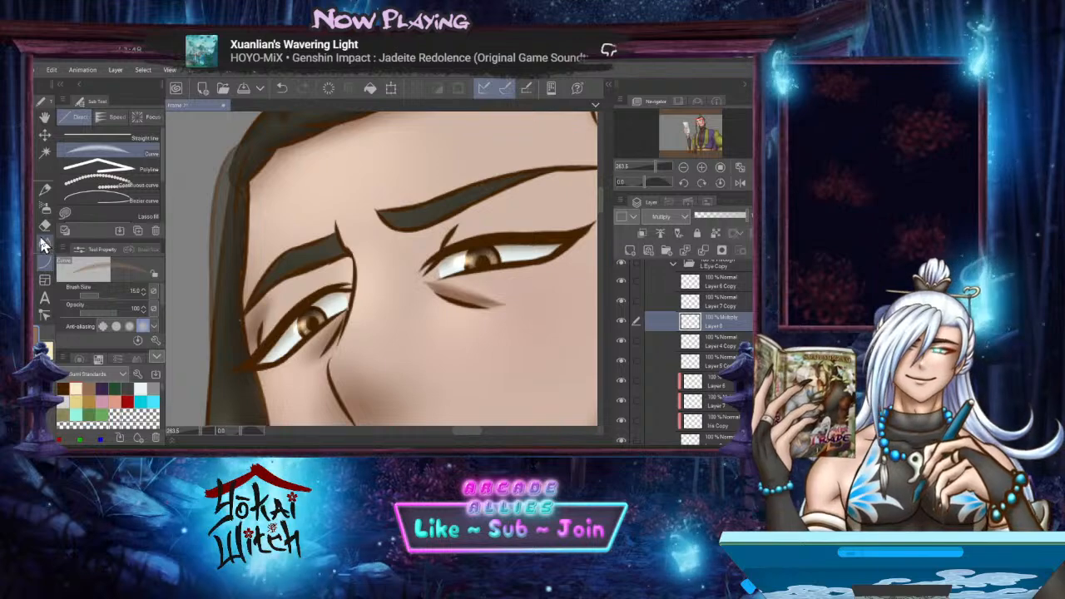
drag(410, 275, 466, 288)
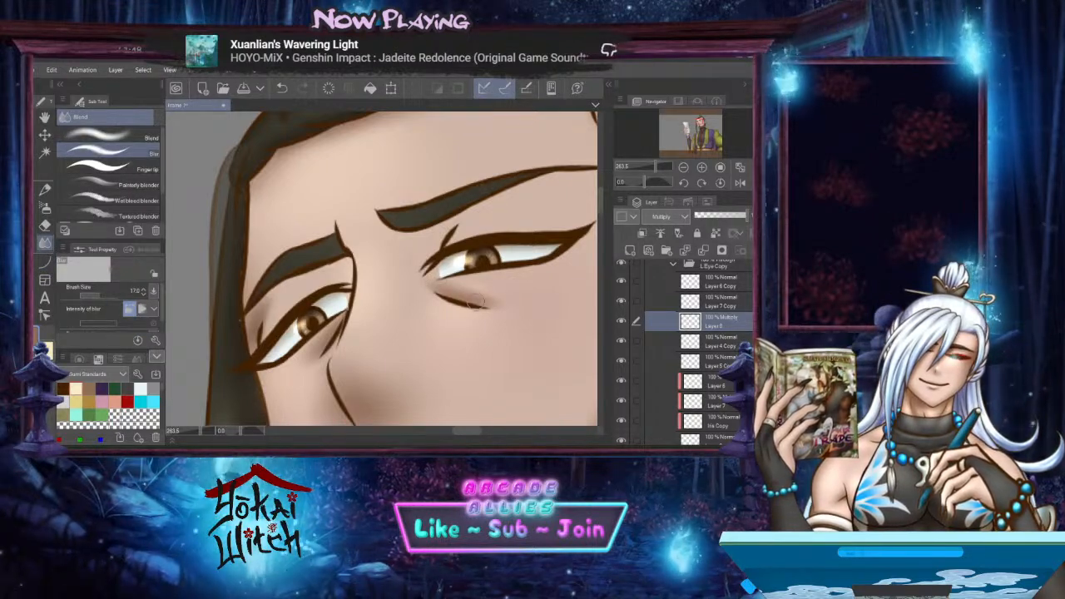
scroll(491, 299, up, 2)
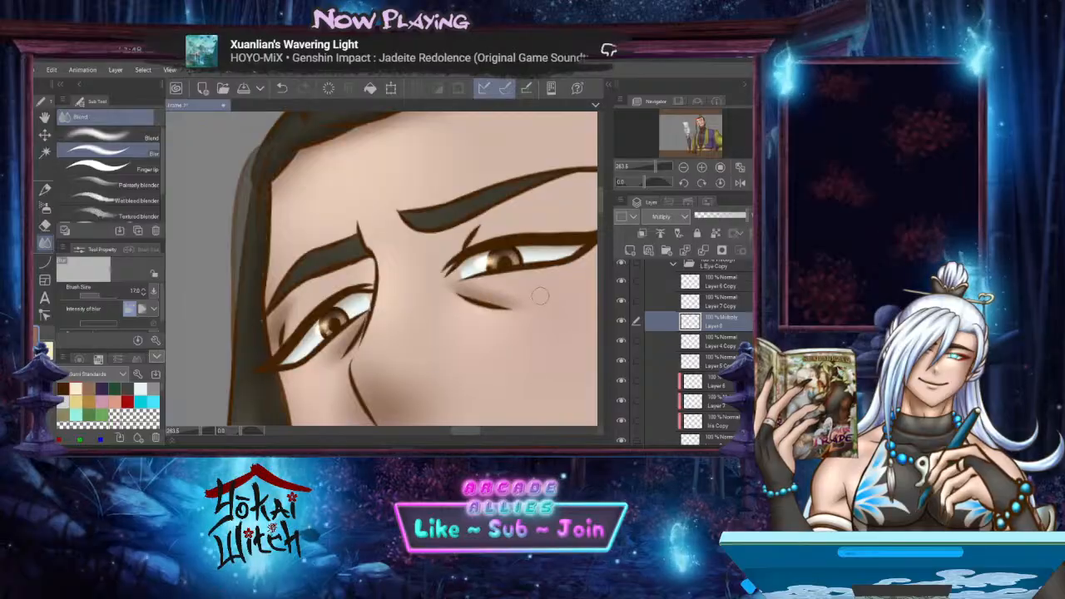
scroll(541, 296, down, 2)
drag(515, 295, 510, 297)
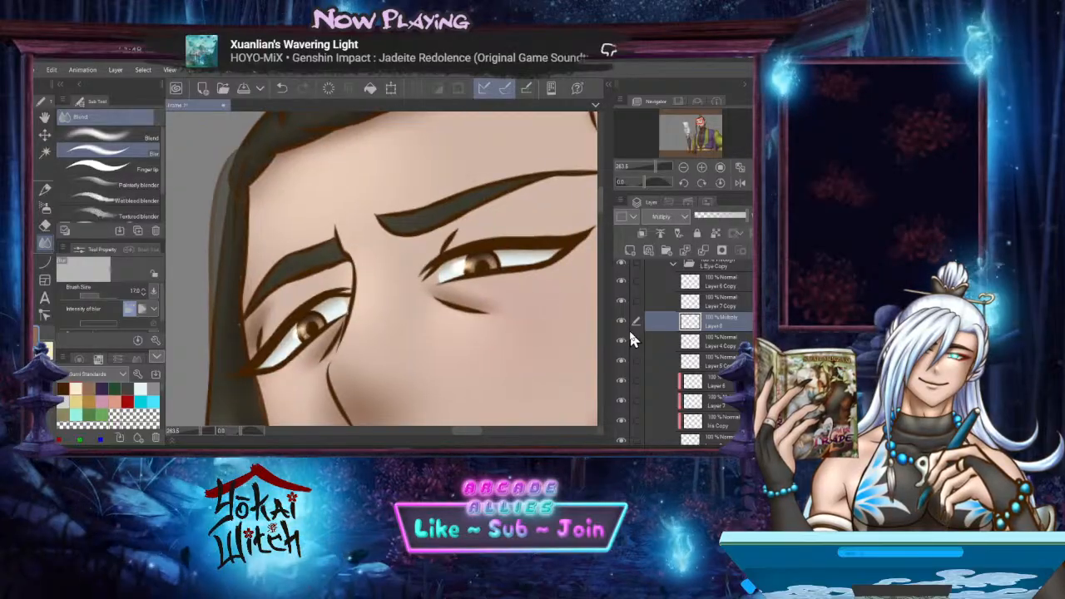
Add a layer directly below Layer 6 Copy in the left eye's folder and set its blending mode to Multiply
scroll(709, 309, up, 1)
click(711, 310)
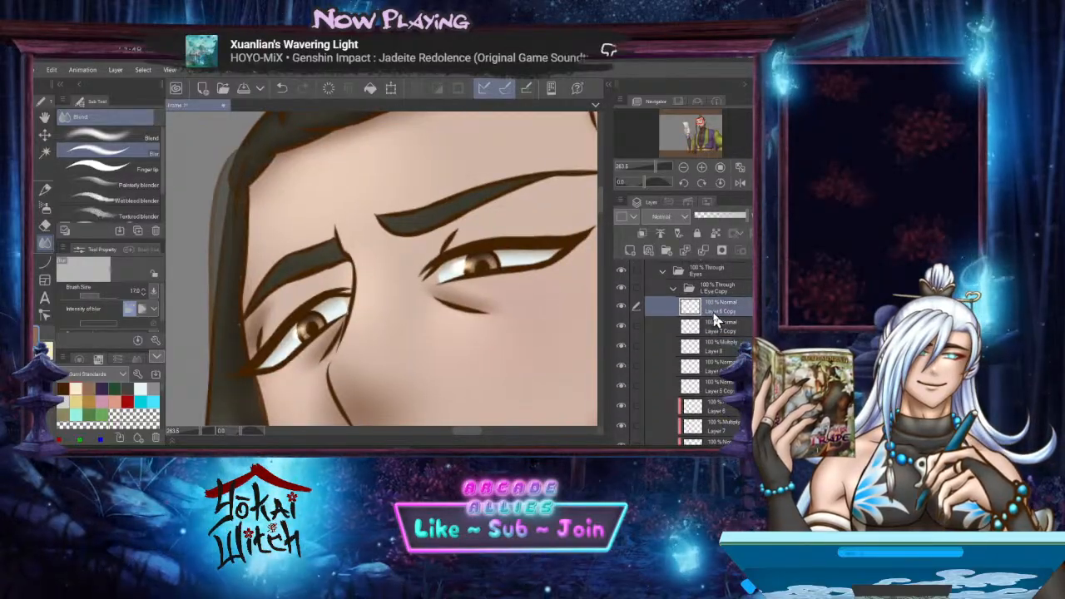
click(713, 322)
click(630, 250)
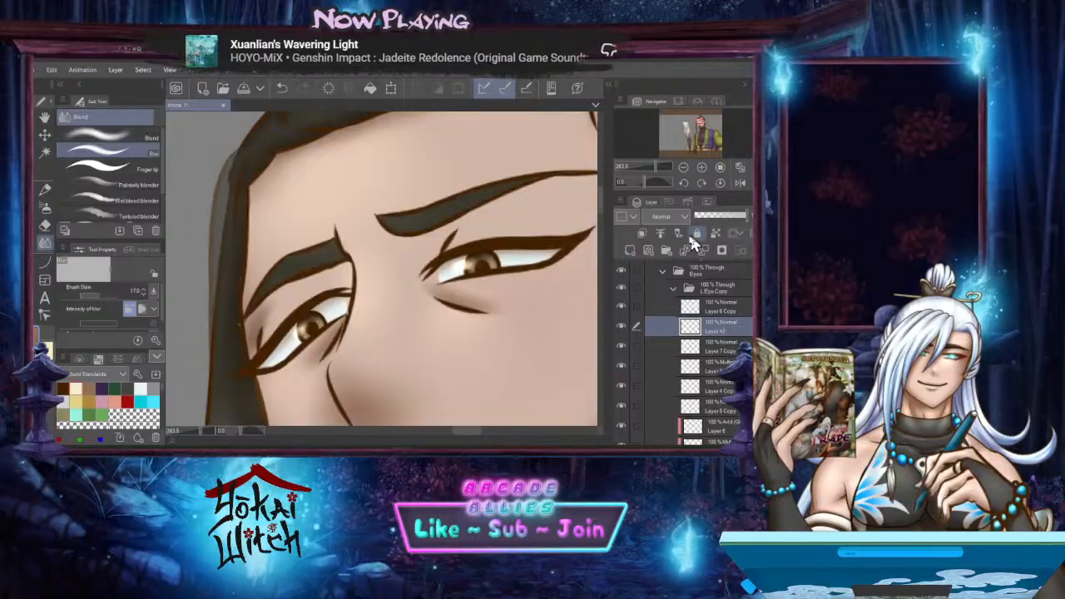
click(671, 218)
click(670, 251)
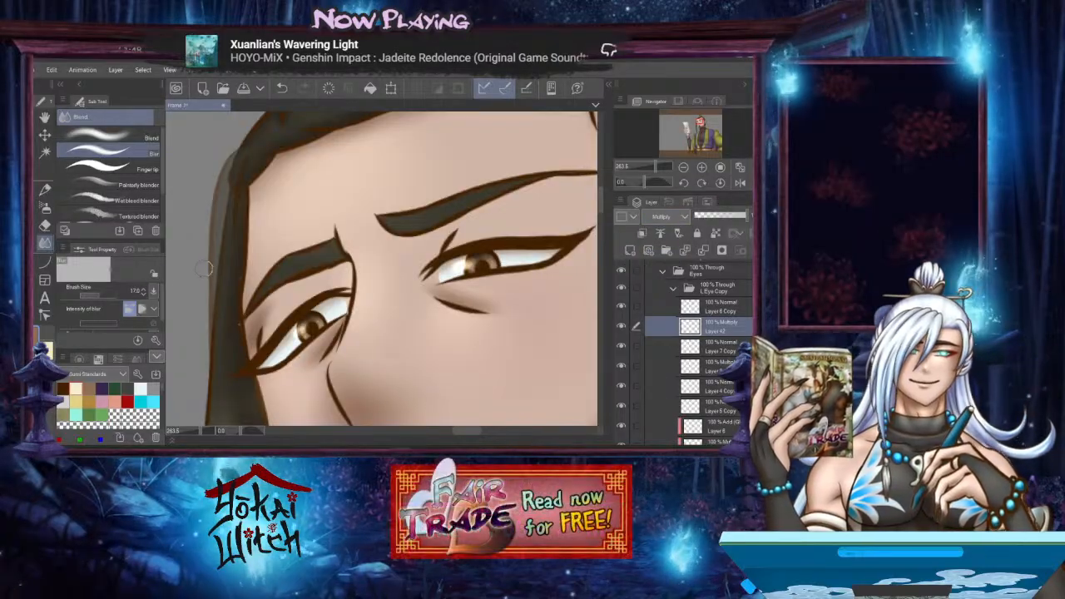
Airbrush a soft shadow between the left eye's inner corner and the eyebrow at brush size 17
click(45, 190)
click(45, 206)
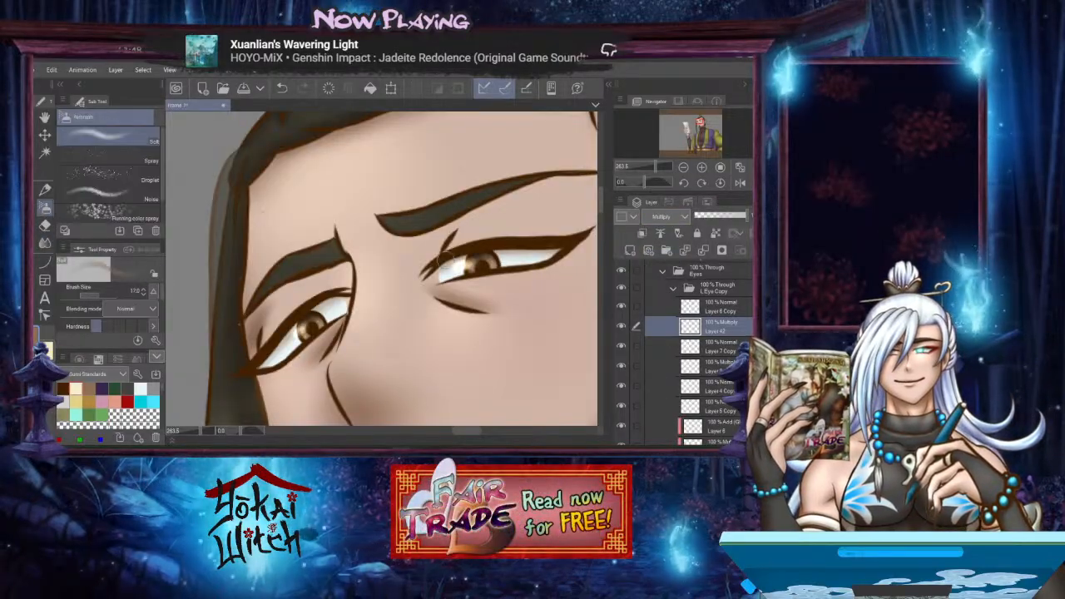
mouse_move(438, 265)
mouse_down()
mouse_move(446, 225)
mouse_move(431, 258)
mouse_move(450, 228)
mouse_move(416, 251)
mouse_move(481, 218)
mouse_move(427, 235)
mouse_up()
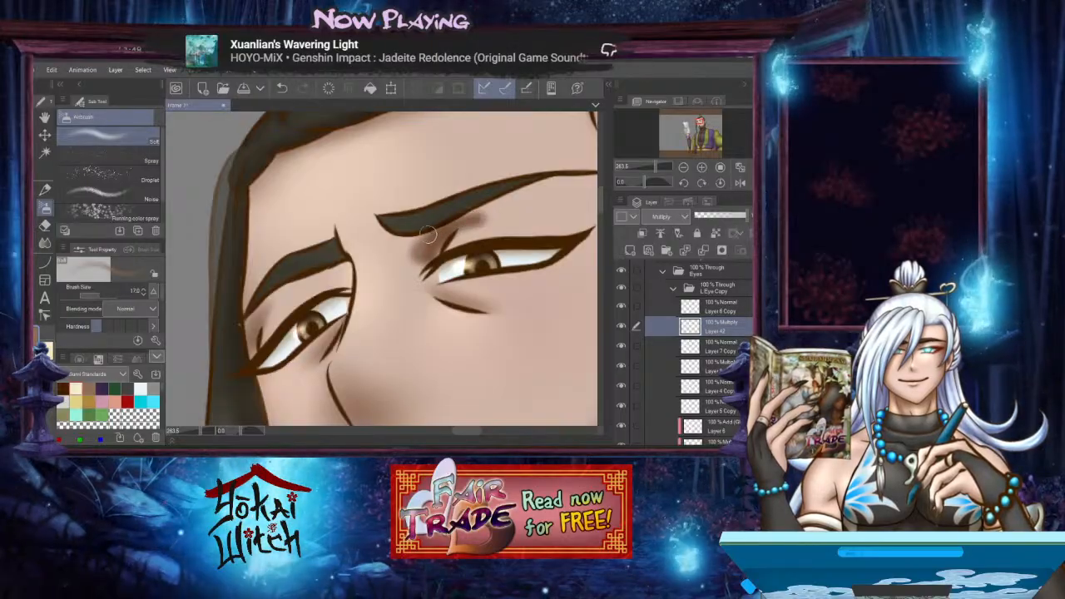
Blend the shadow between the left eye and eyebrow into the skin with the Blur tool at brush size 30
click(45, 242)
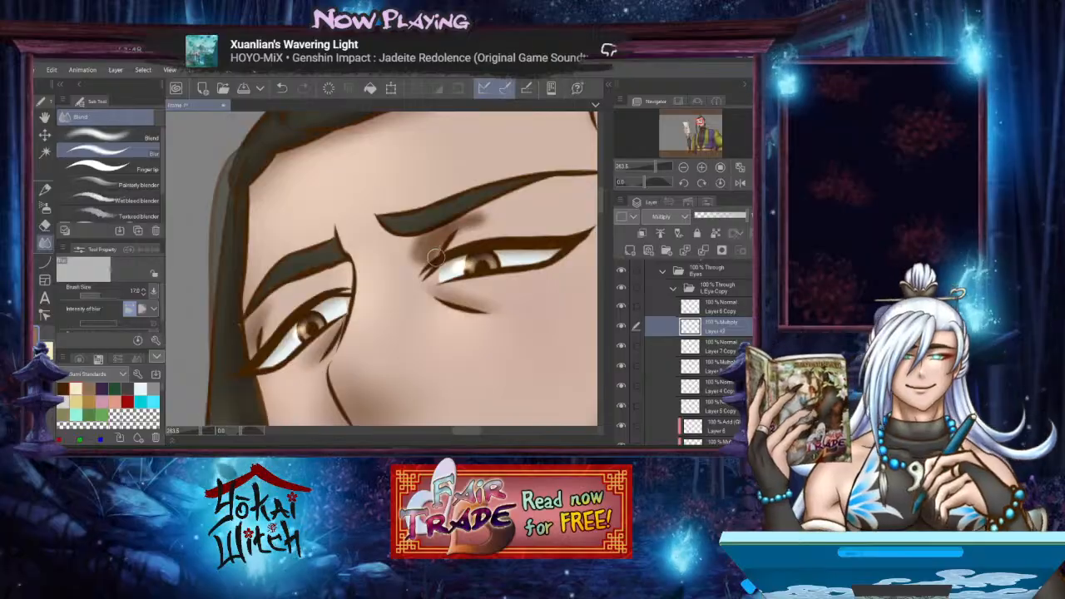
key(])
key(])
key(])
mouse_move(436, 254)
mouse_down()
mouse_move(414, 264)
mouse_move(424, 223)
mouse_move(409, 258)
mouse_up()
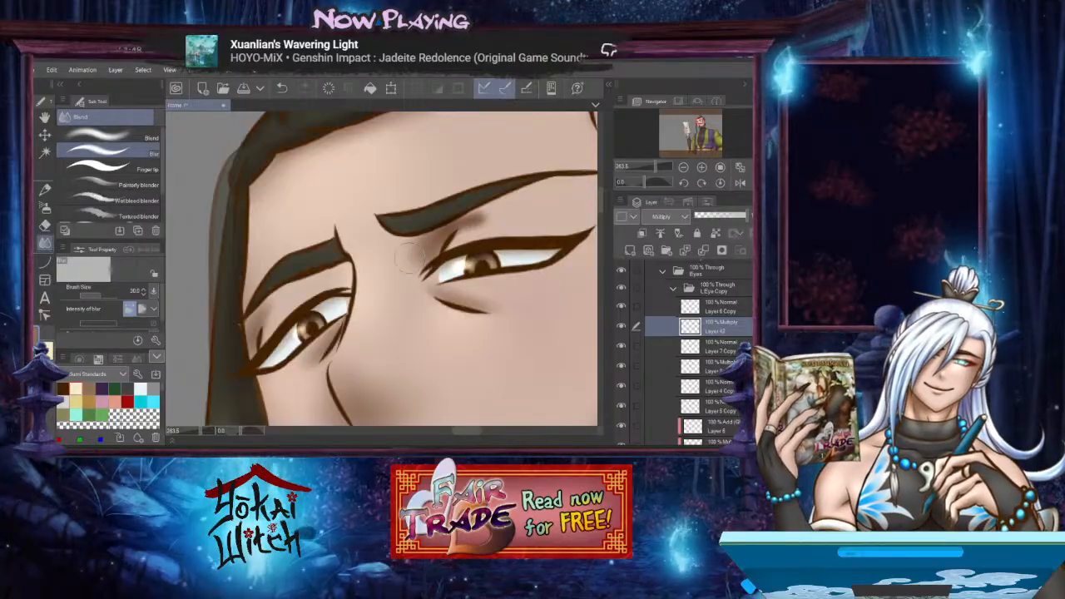
mouse_move(445, 215)
mouse_down()
mouse_move(515, 208)
mouse_move(403, 234)
mouse_move(398, 252)
mouse_move(486, 200)
mouse_move(498, 197)
mouse_move(451, 213)
mouse_move(435, 245)
mouse_move(408, 240)
mouse_up()
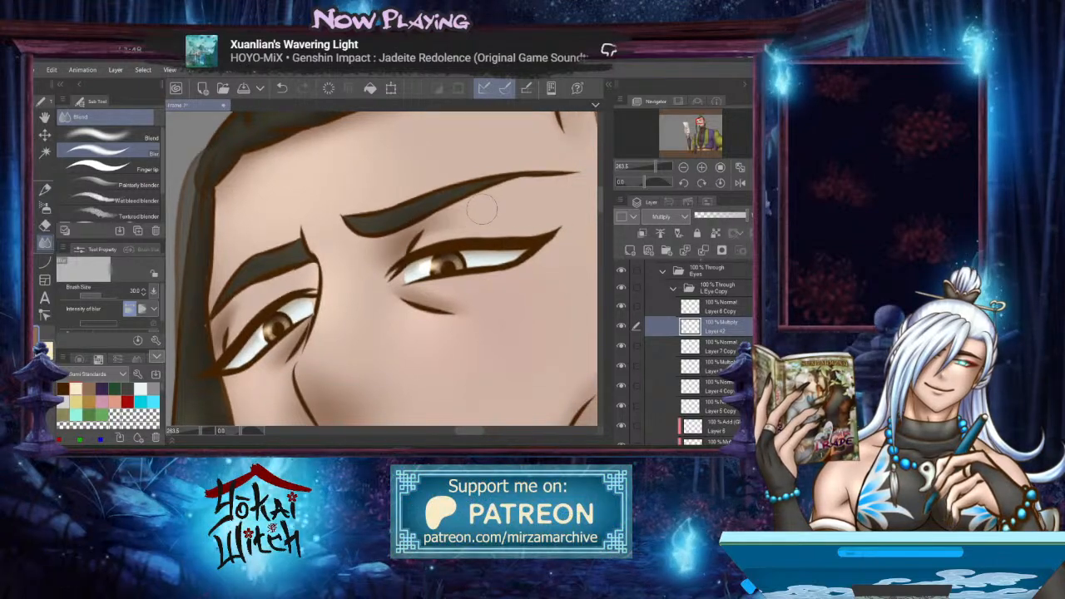
drag(456, 211, 480, 209)
scroll(424, 224, down, 4)
scroll(422, 233, up, 4)
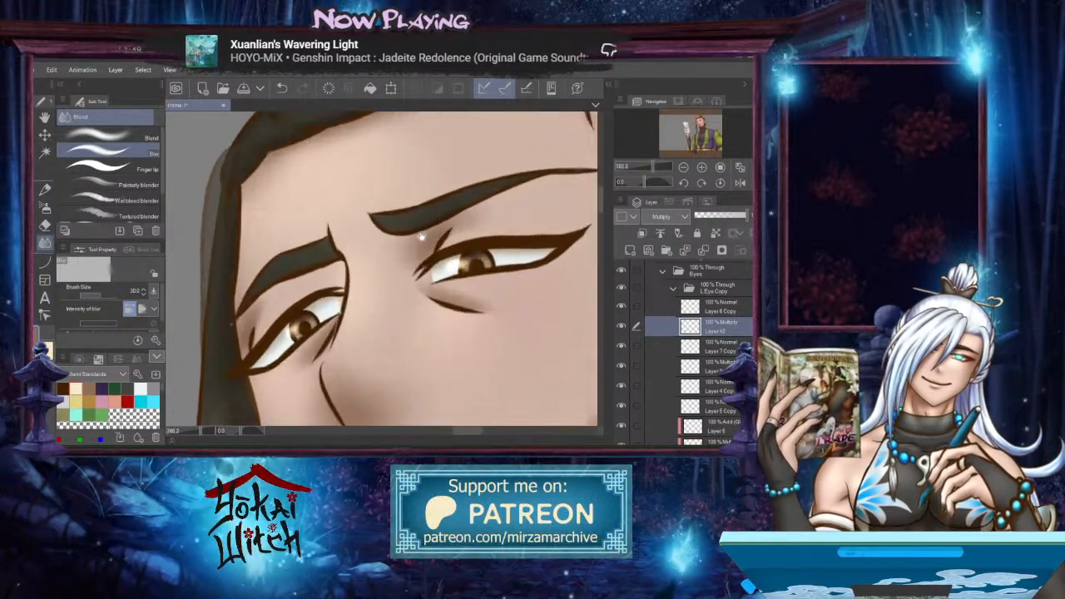
drag(422, 236, 446, 236)
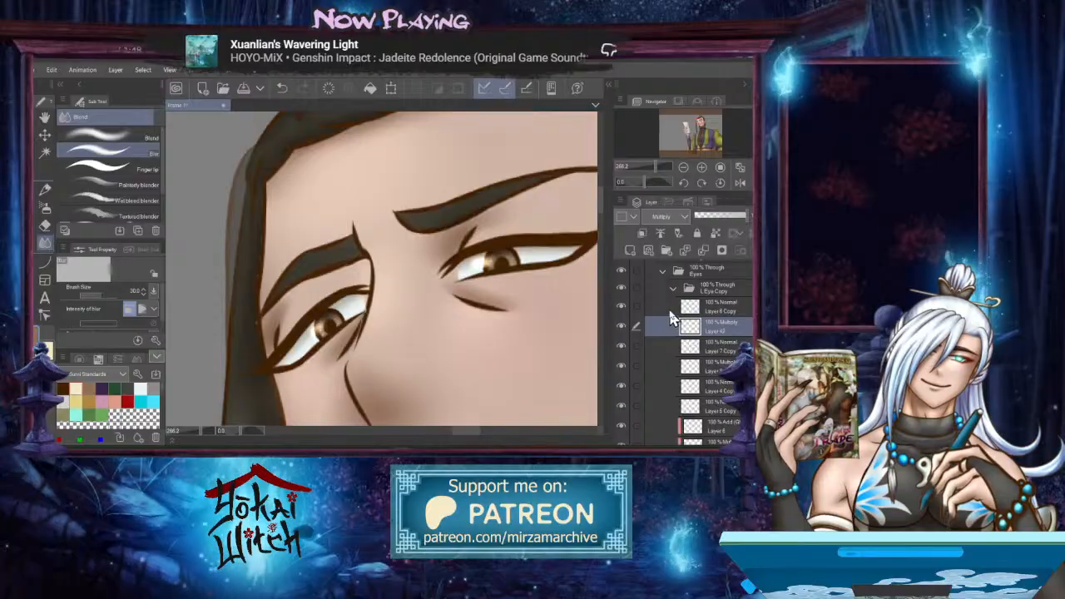
Rename Layer 6 Copy as Lid and the Multiply layer beneath it as Lid Shade
click(719, 307)
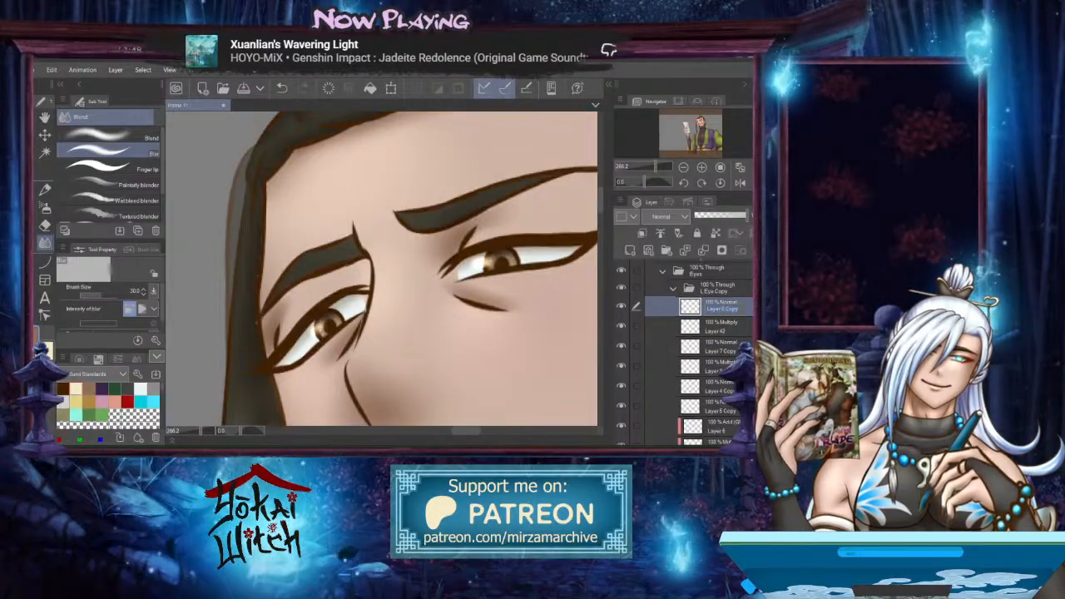
text(Lid)
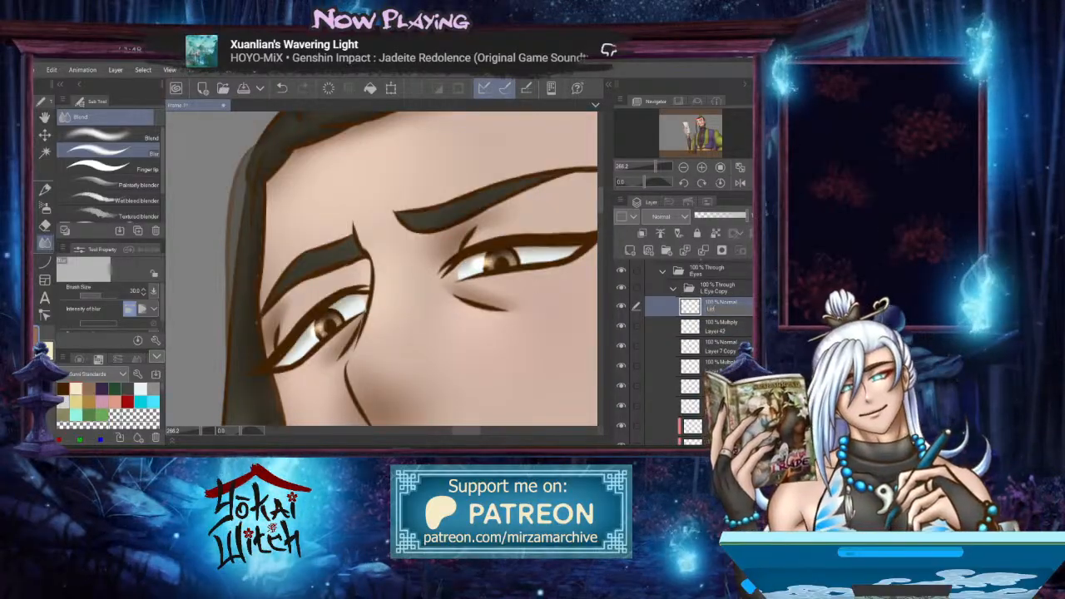
click(718, 325)
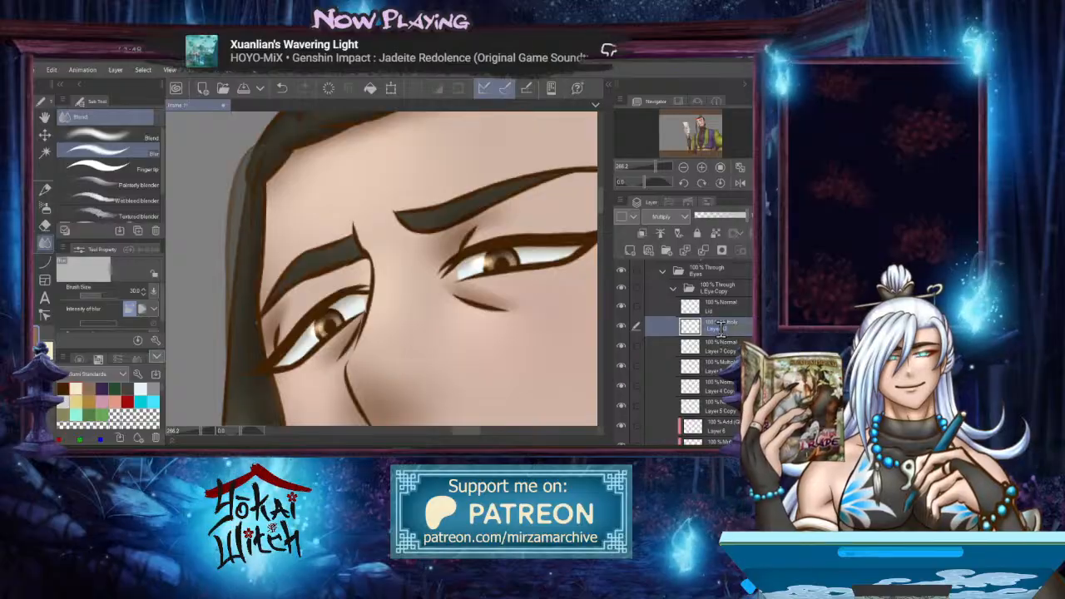
text(Li)
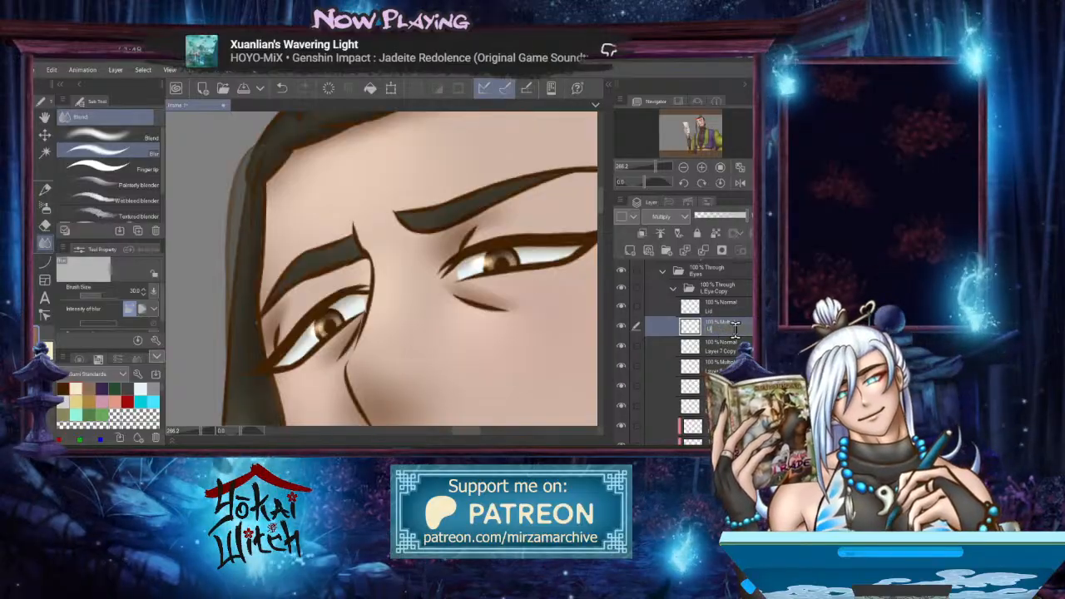
text(d Shade)
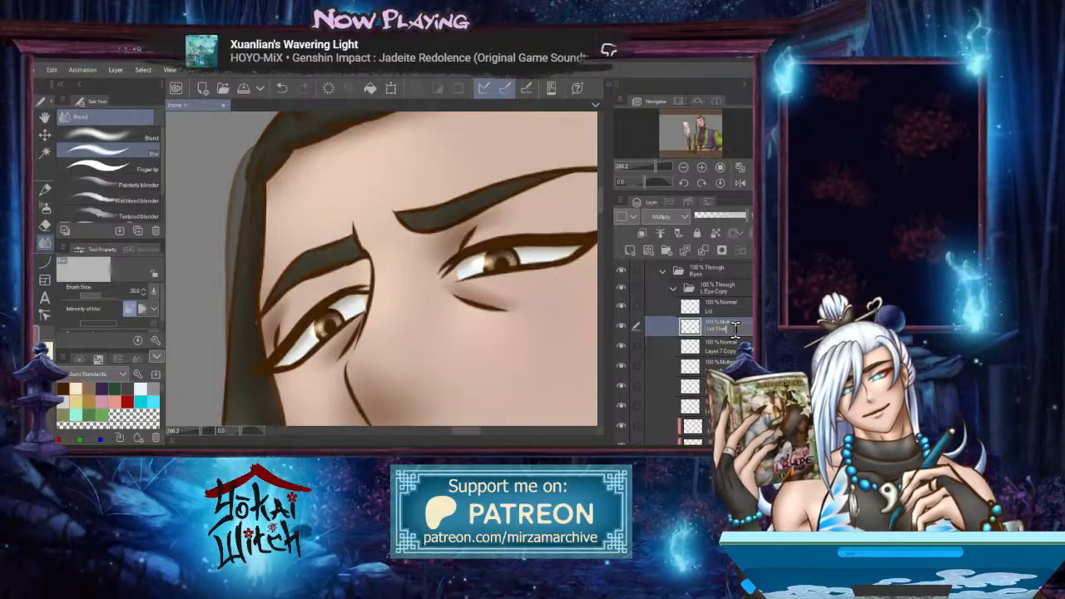
key(Return)
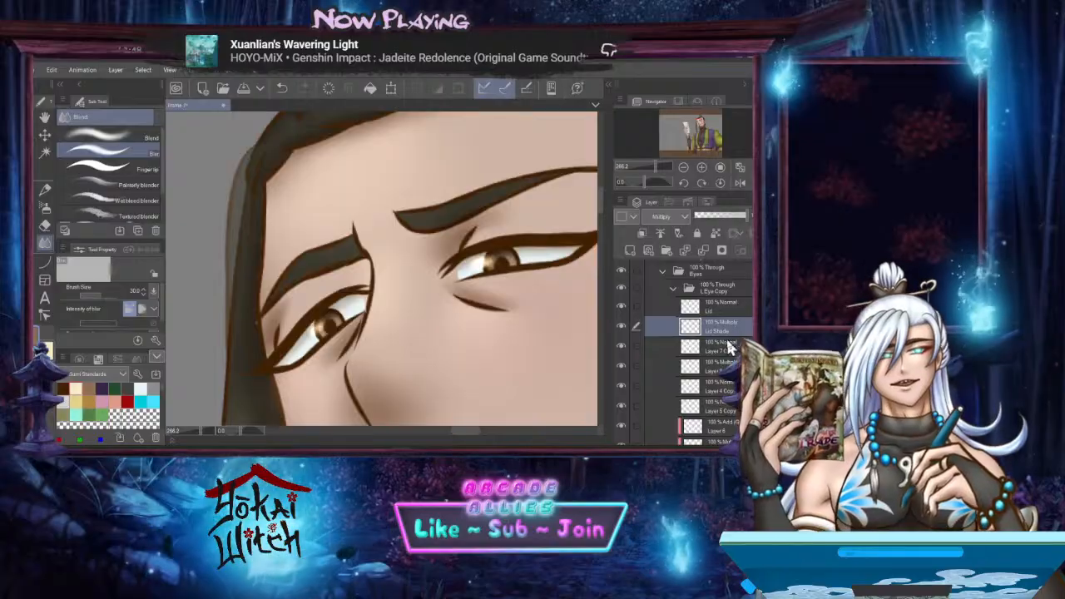
Rename Layer 7 Copy in the left eye's folder as Wrinkle and the Multiply layer beneath it as Wrinkle Shade
click(714, 347)
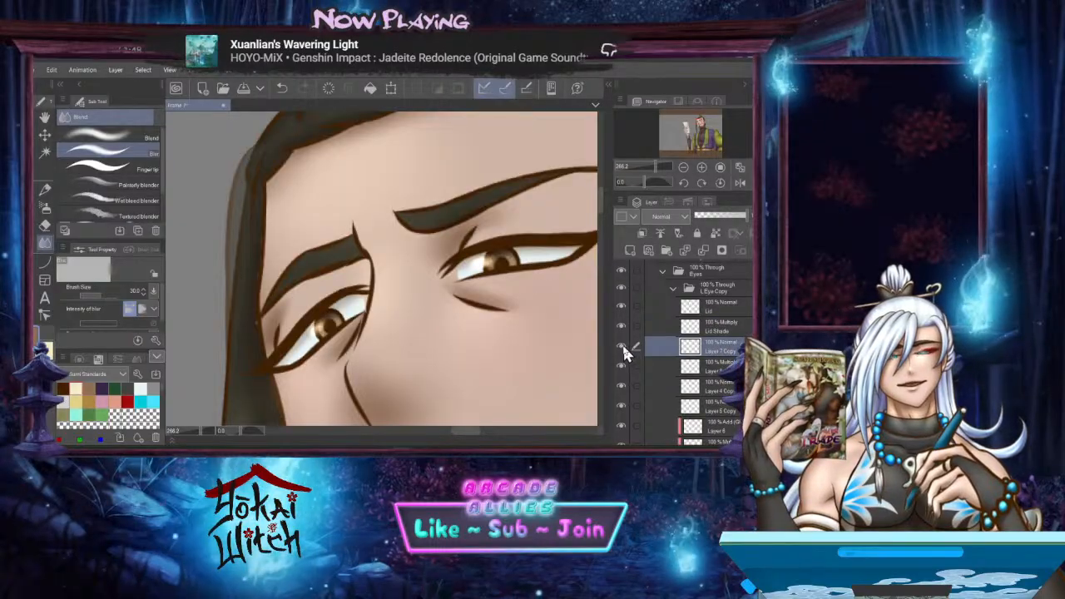
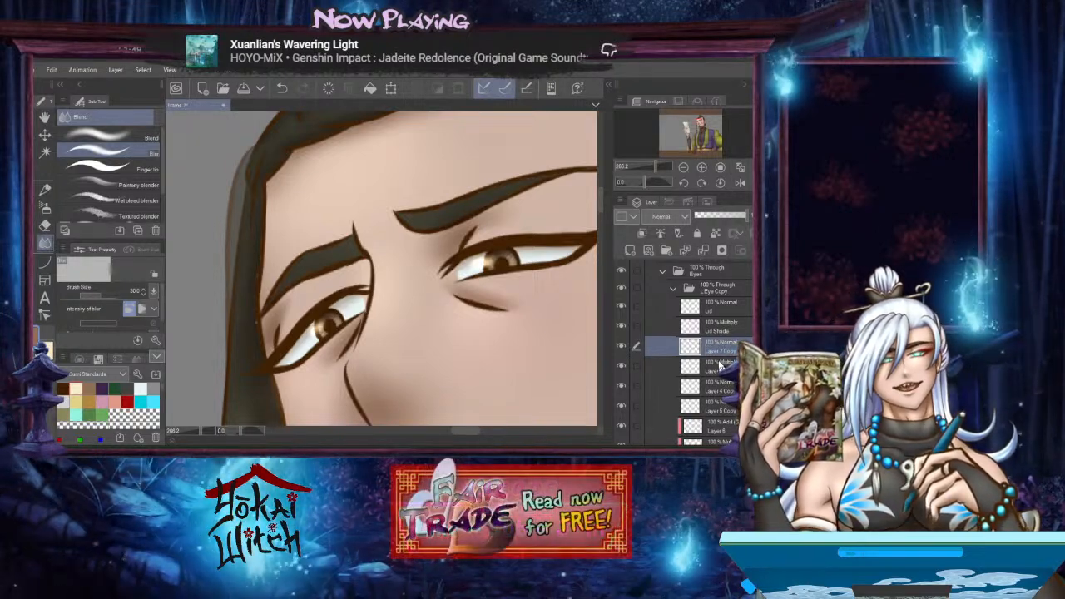
scroll(722, 363, down, 5)
scroll(722, 364, down, 1)
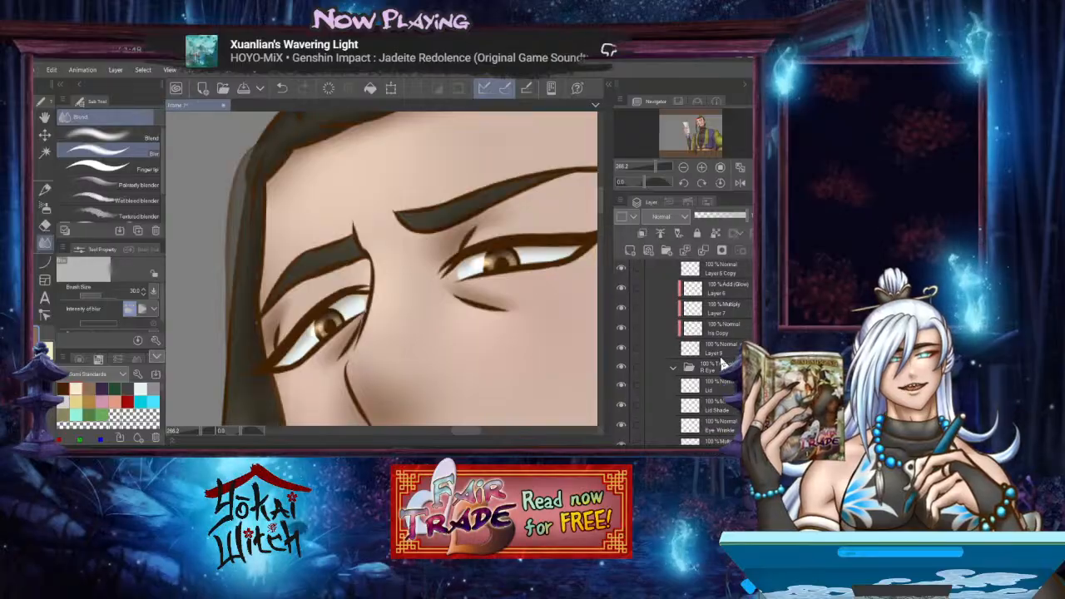
scroll(723, 364, up, 5)
click(720, 364)
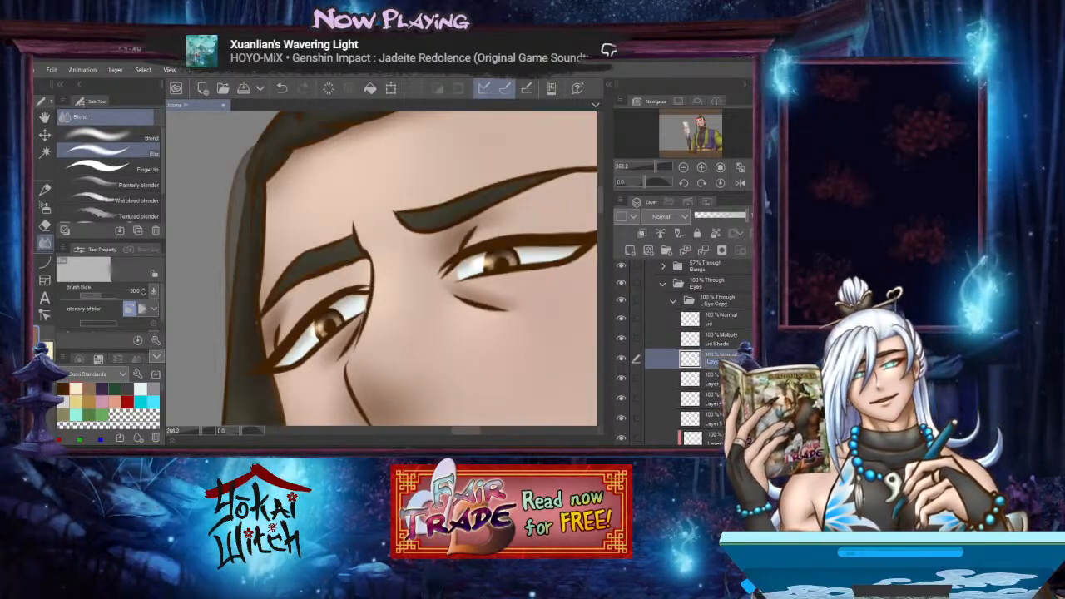
text(Wi)
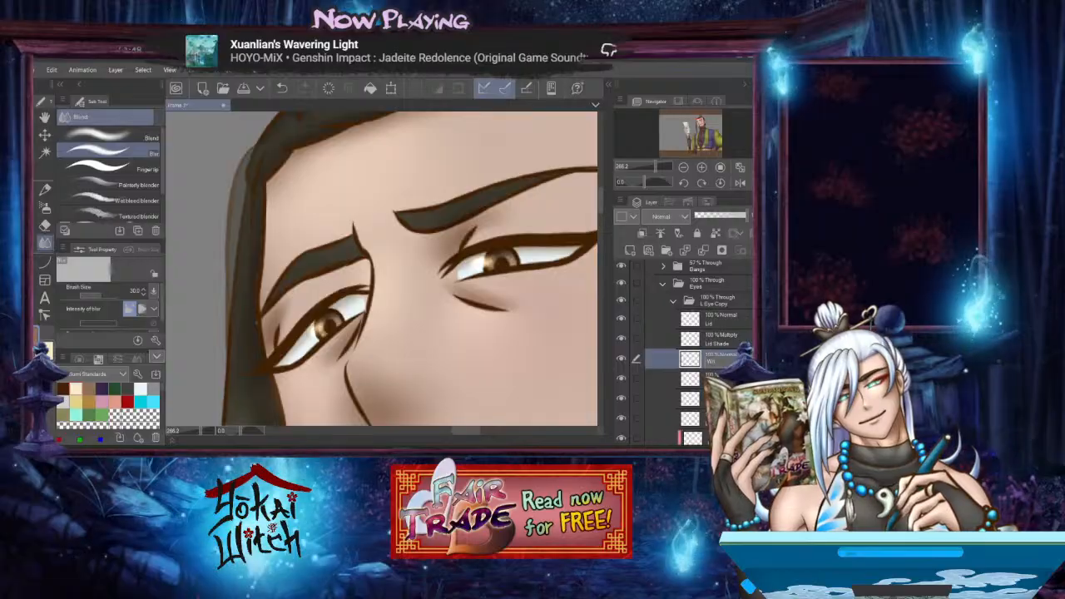
text(inkle)
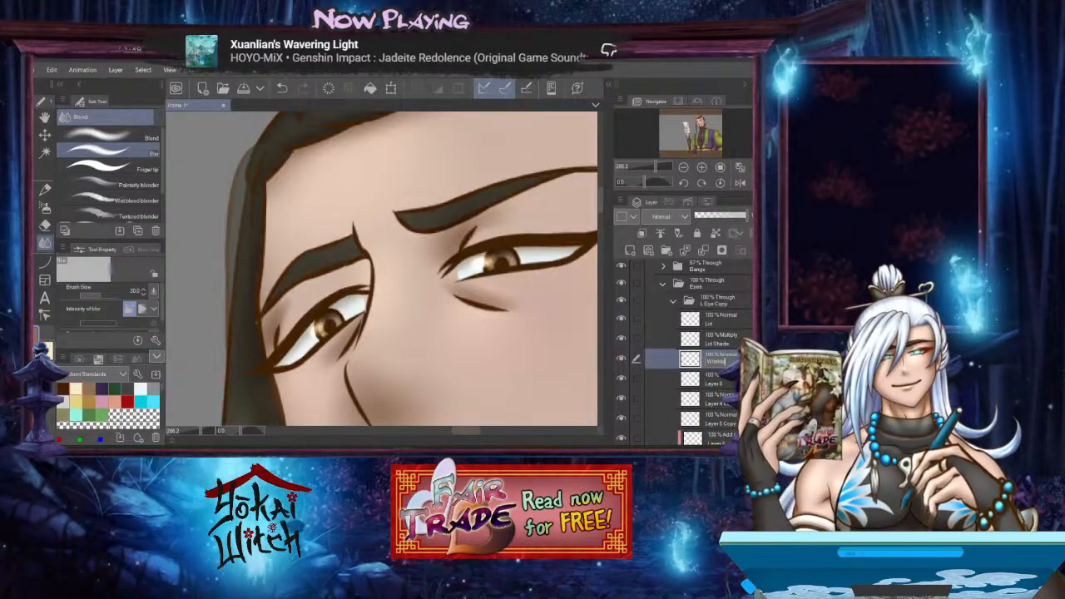
click(720, 384)
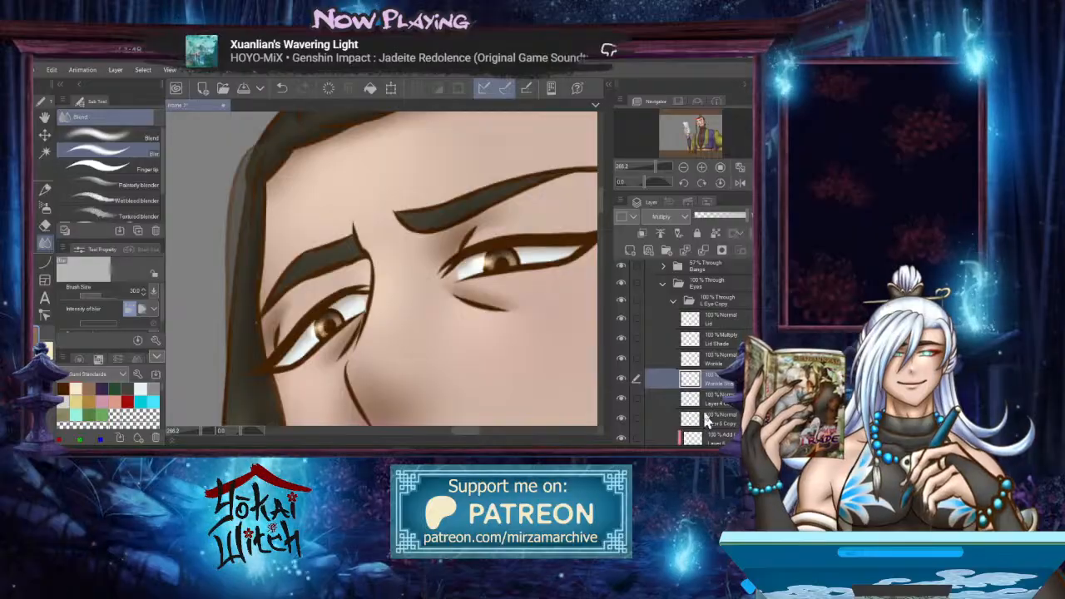
Rename the left eye's Layer 4 Copy as Lash Upper and Layer 5 Copy as Lash Lower
click(699, 403)
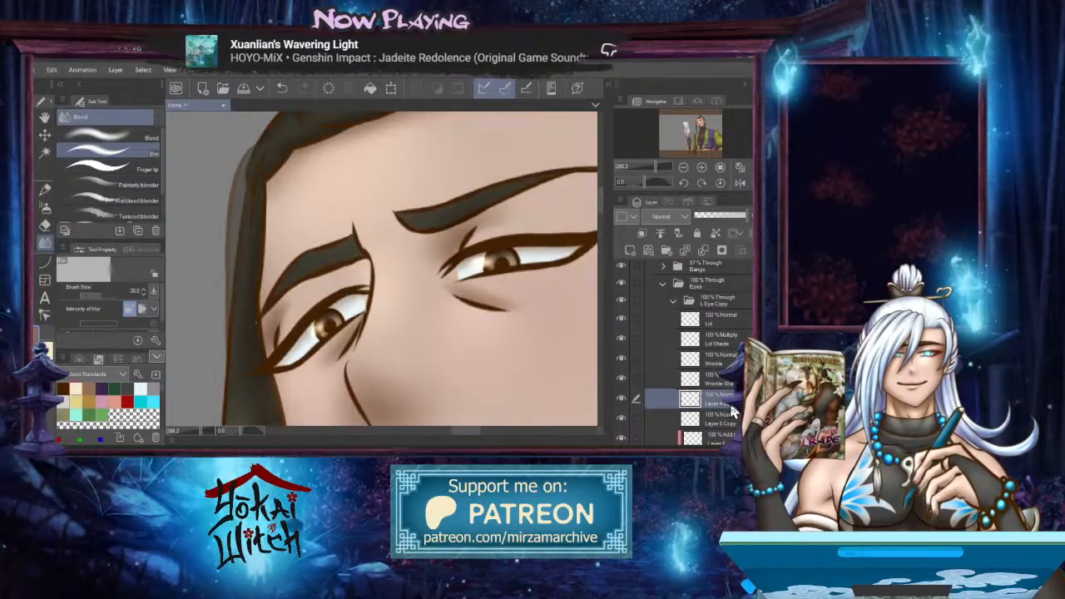
click(622, 399)
click(622, 399)
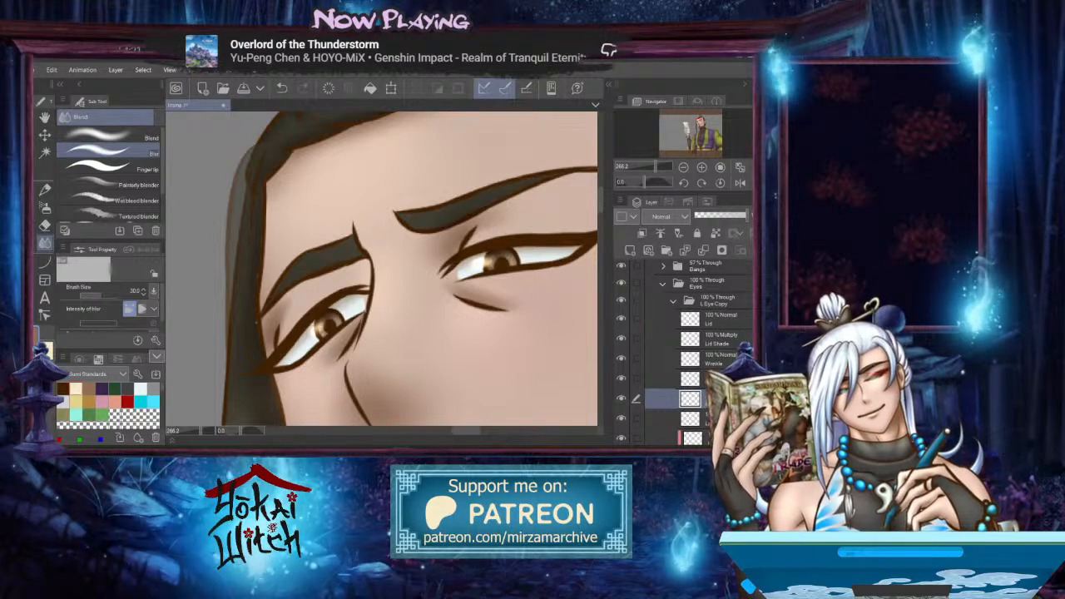
click(715, 422)
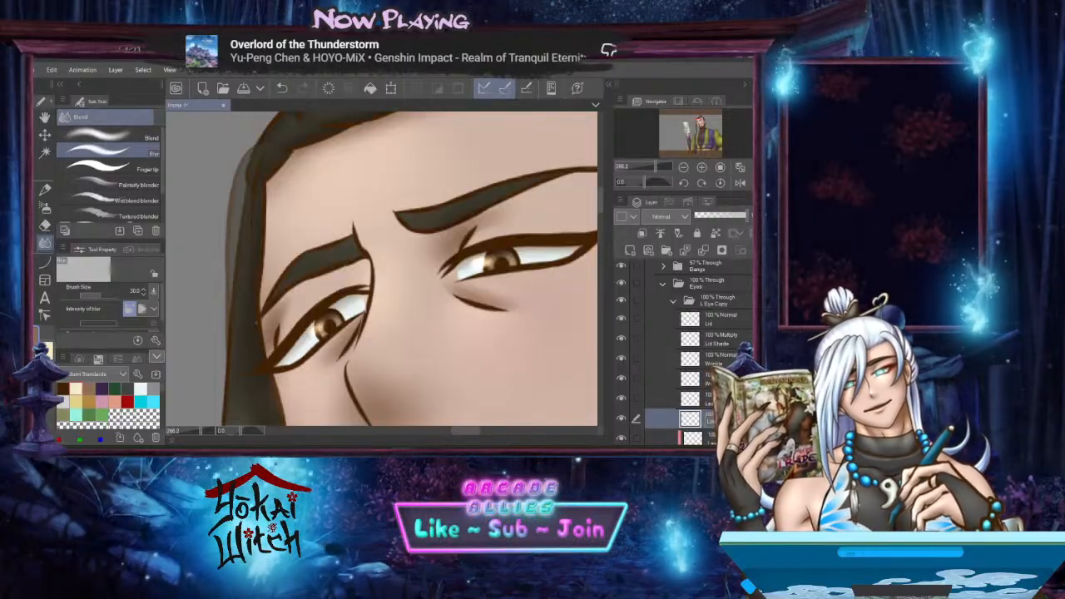
Rename the left eye's base layer Sclera, its clipped Multiply layer Eye Shade and its Add (Glow) layer Eye Light
scroll(683, 349, down, 1)
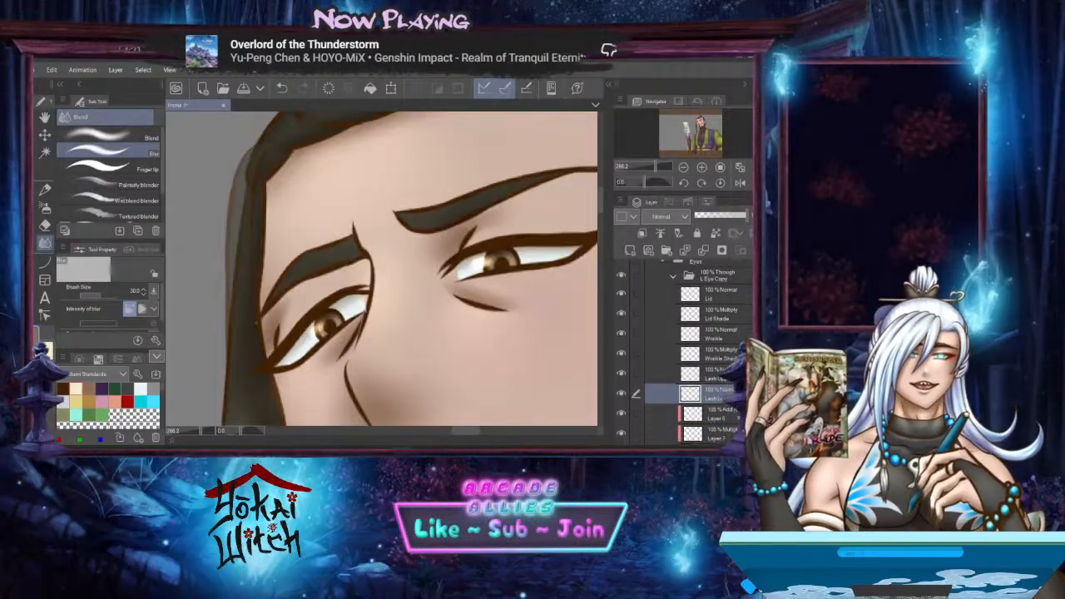
scroll(699, 349, down, 3)
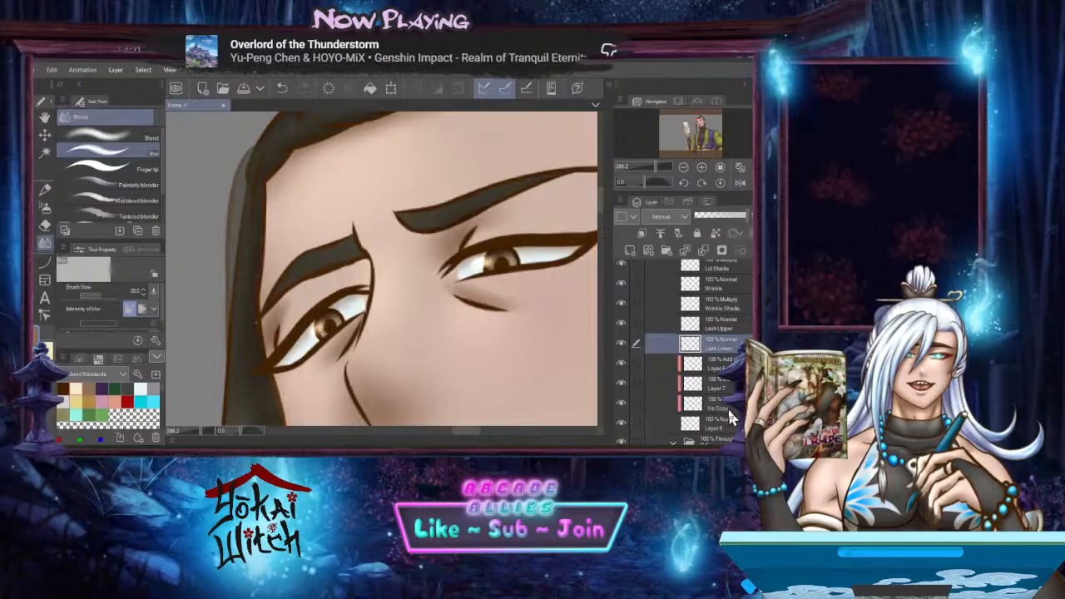
scroll(732, 411, down, 1)
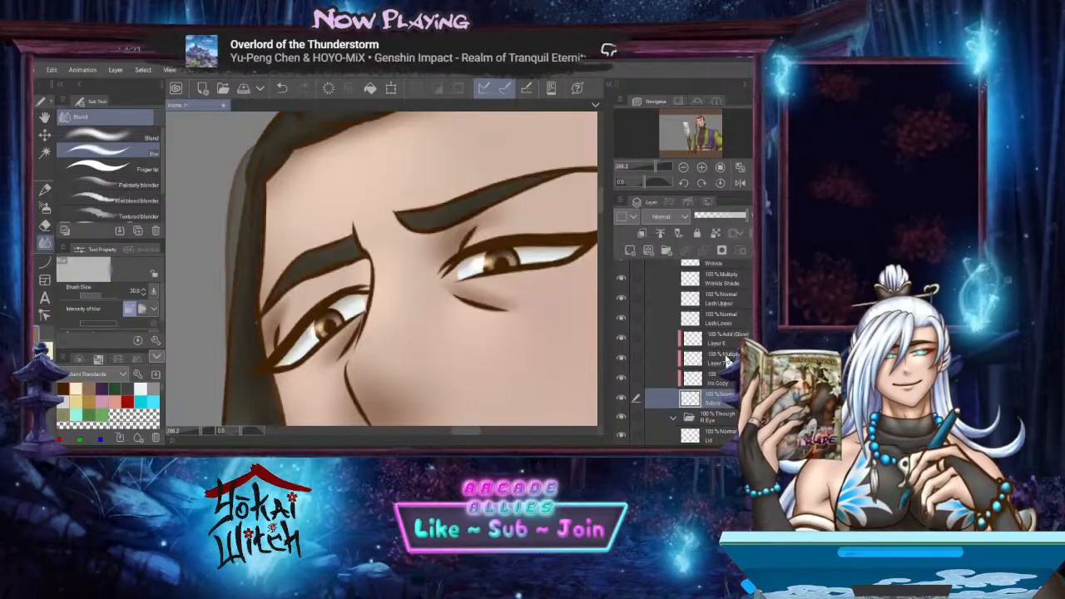
click(724, 363)
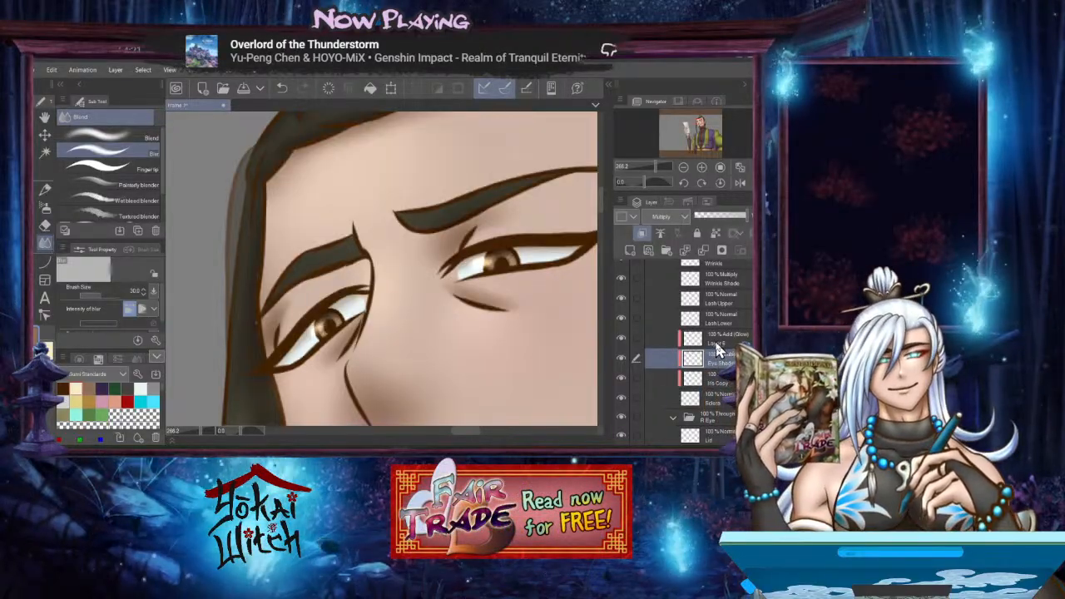
click(717, 341)
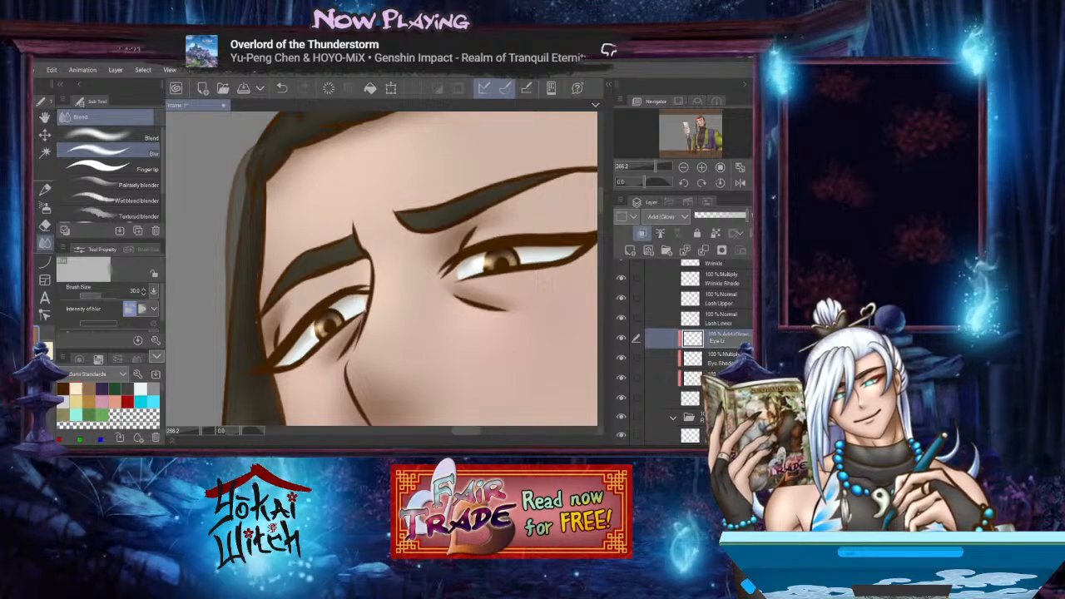
scroll(722, 391, up, 5)
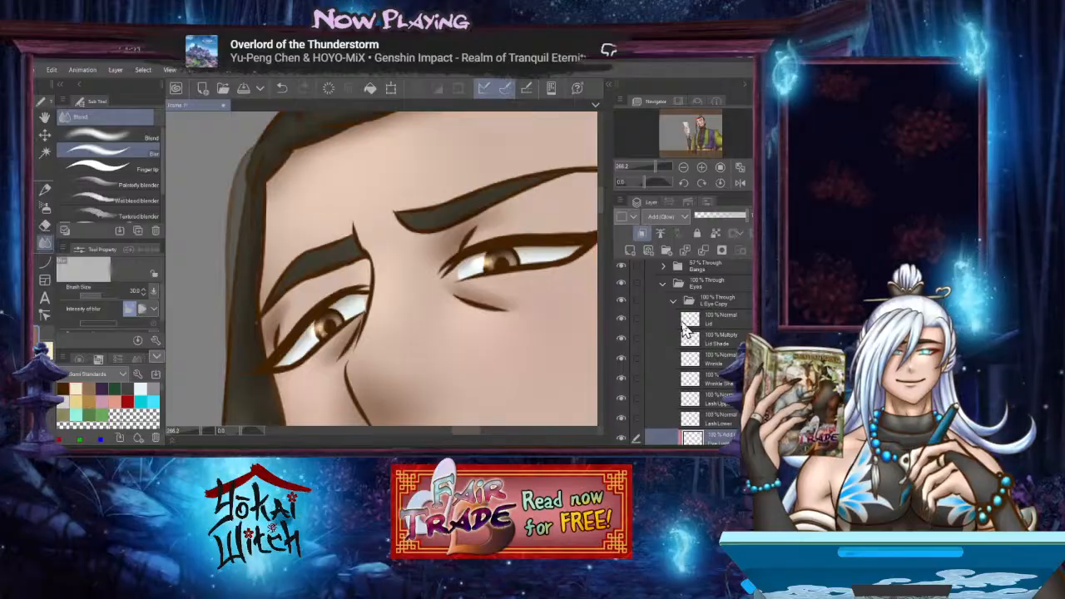
Name the R Eye folder's Add (Glow) layer Eye Light and rename its clipped Multiply layer and Layer 10 like the left eye's
click(675, 302)
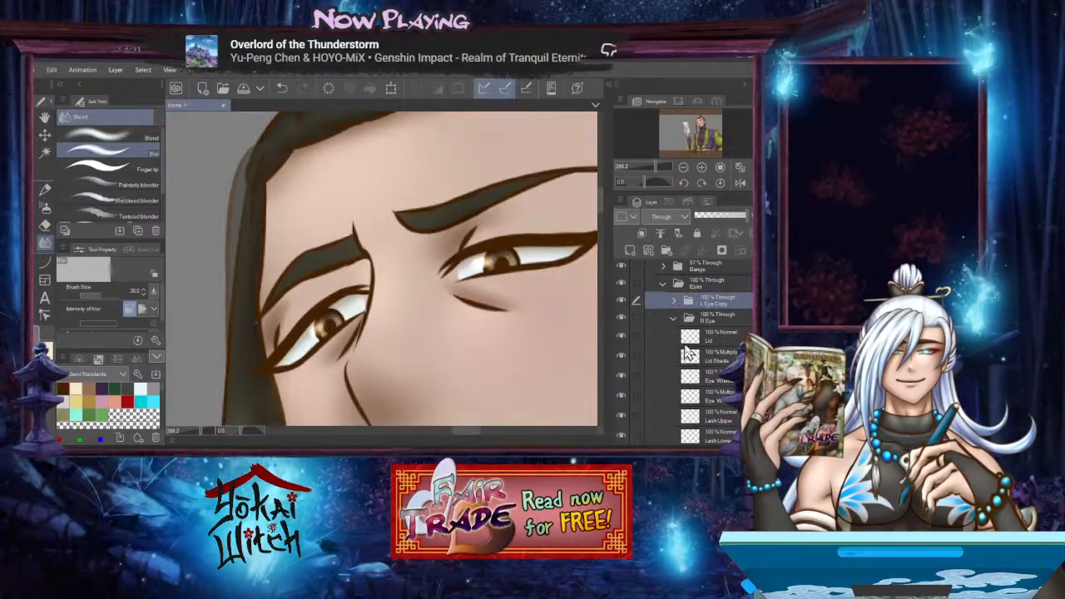
scroll(707, 364, down, 3)
click(714, 358)
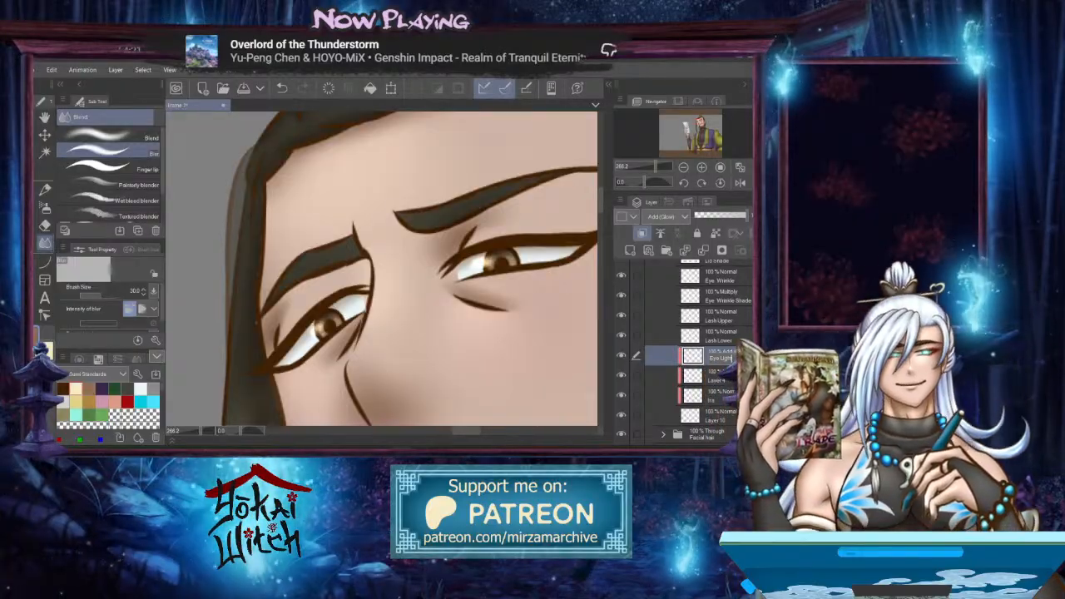
click(719, 383)
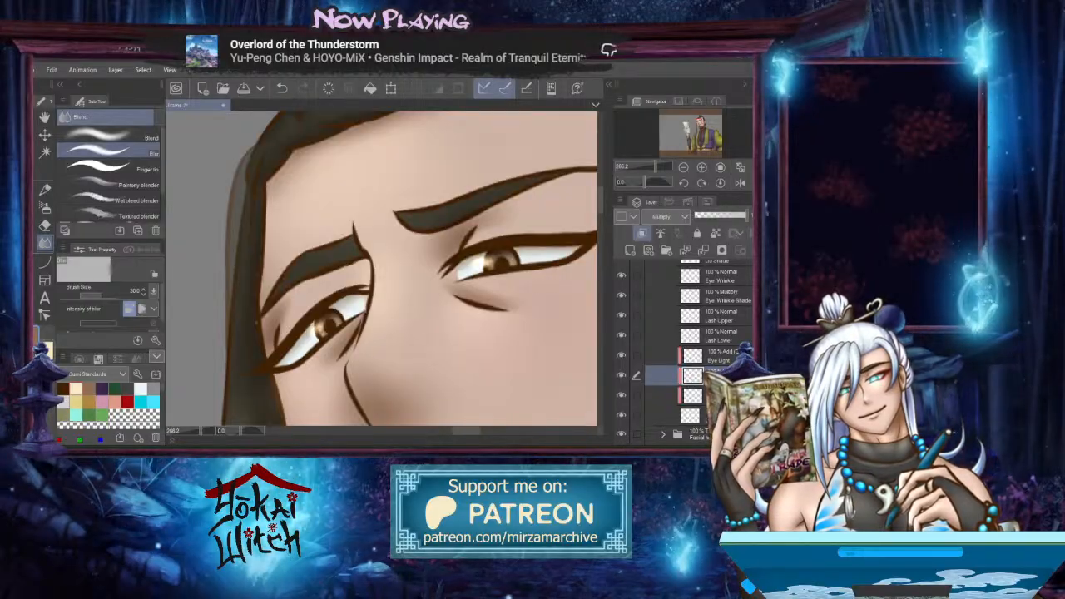
click(719, 418)
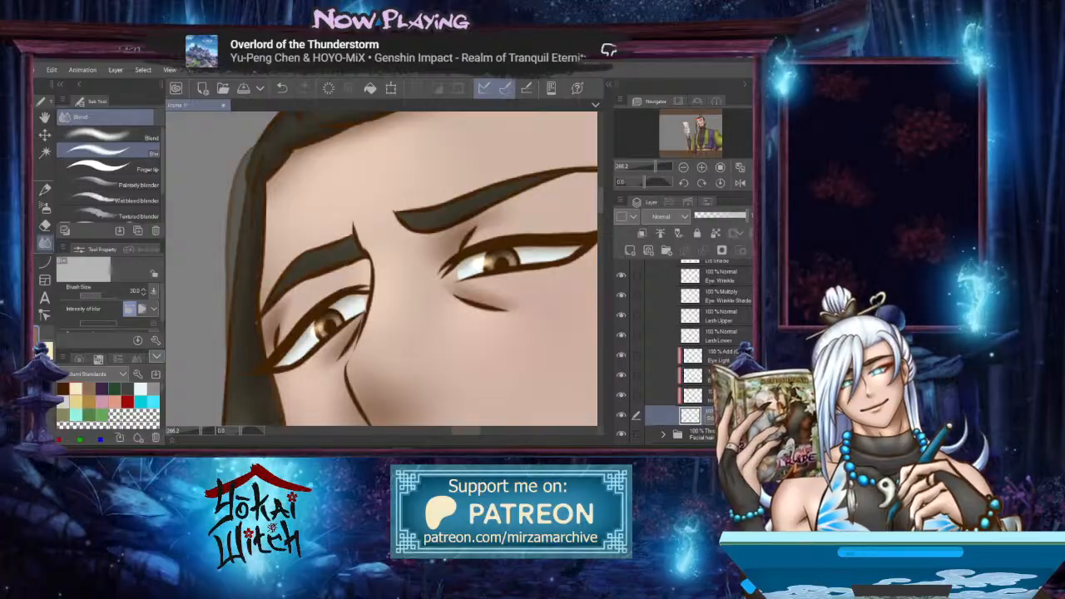
Collapse the R Eye and Eyes folders and set the Bangs folder's opacity to 100%
scroll(723, 340, up, 5)
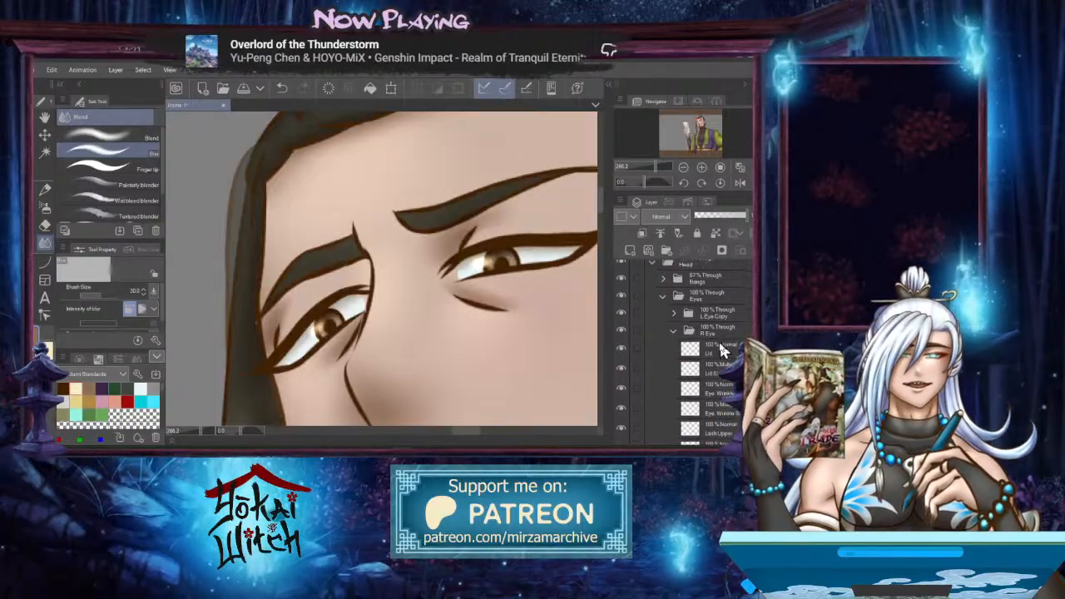
click(675, 335)
scroll(723, 340, up, 1)
scroll(687, 358, up, 1)
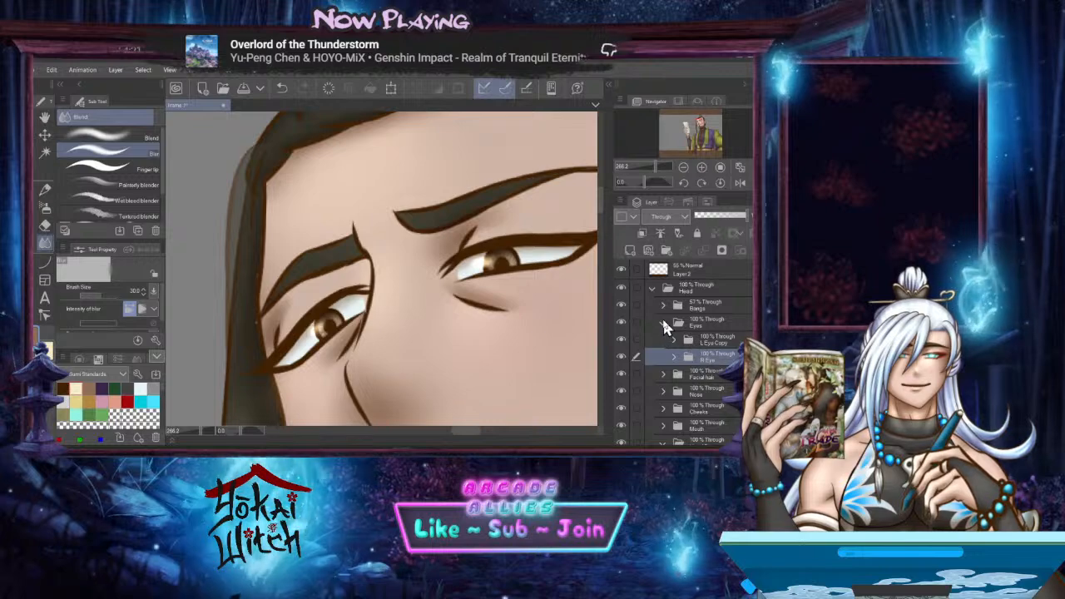
click(664, 325)
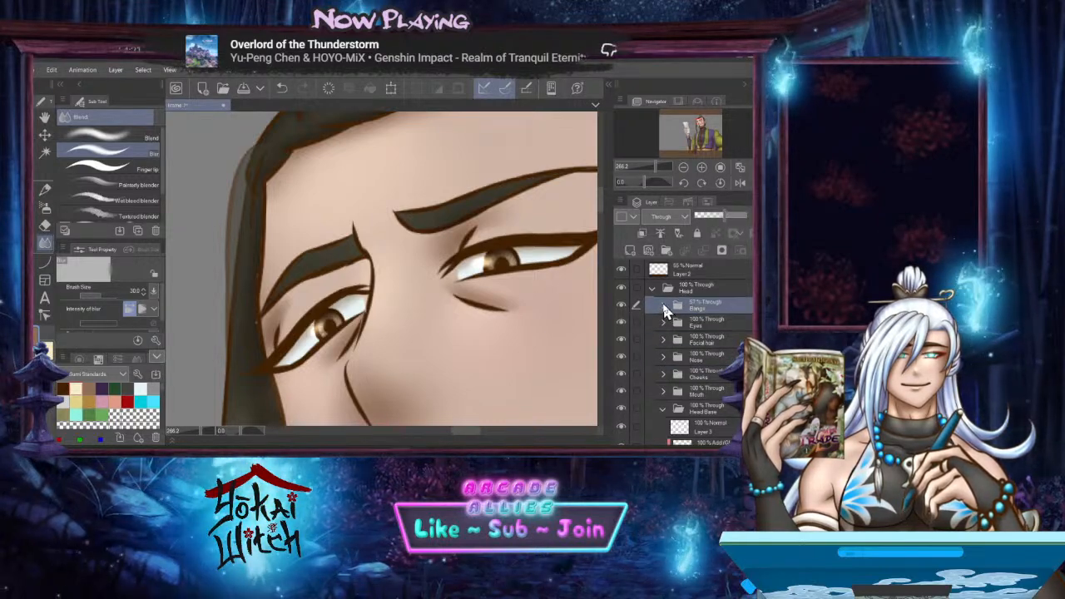
click(724, 304)
drag(723, 227, 749, 225)
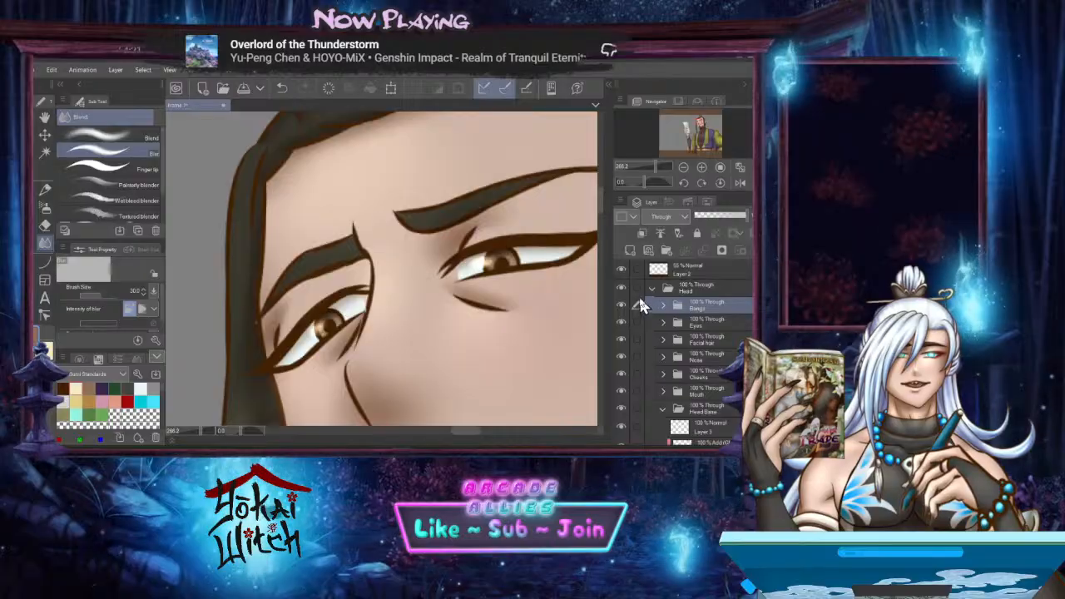
Expand the Bangs folder and rename Folder 2 inside it as Left Bangs
click(663, 306)
click(638, 340)
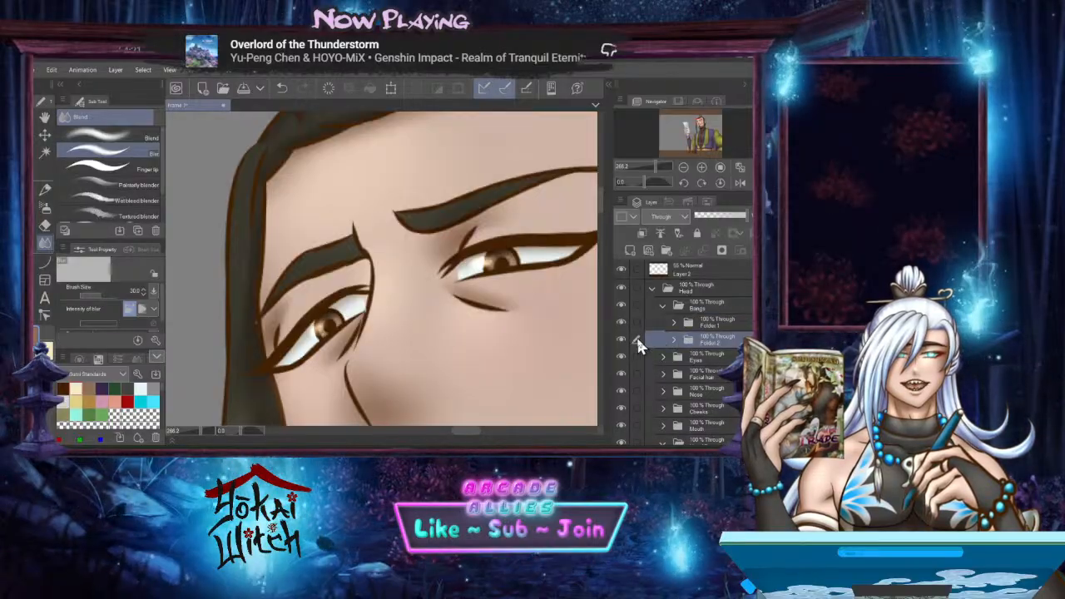
scroll(573, 328, down, 3)
drag(521, 319, 475, 298)
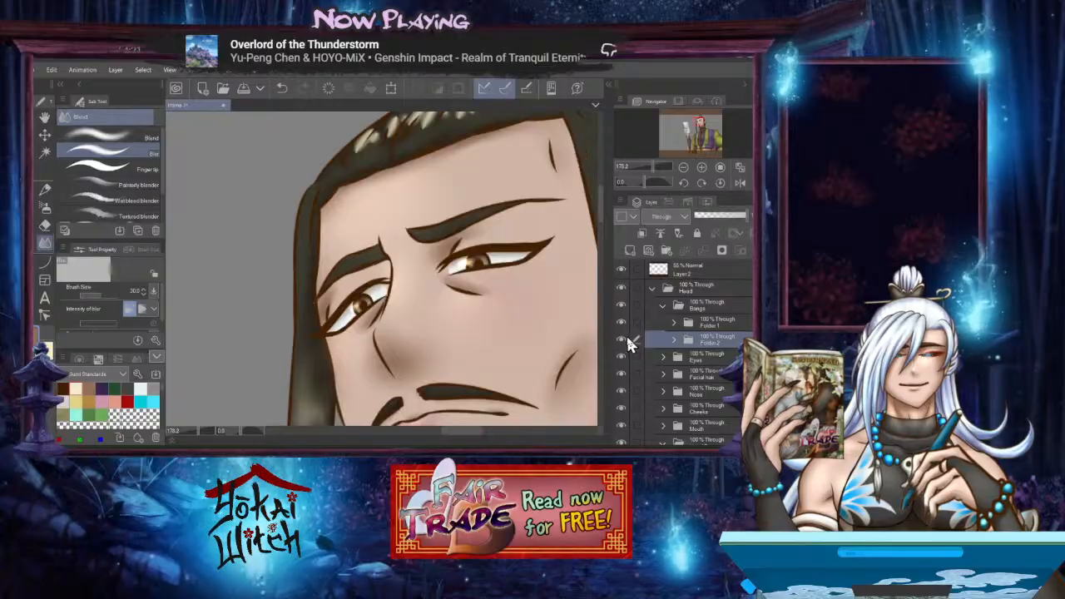
drag(554, 319, 437, 338)
scroll(426, 359, down, 1)
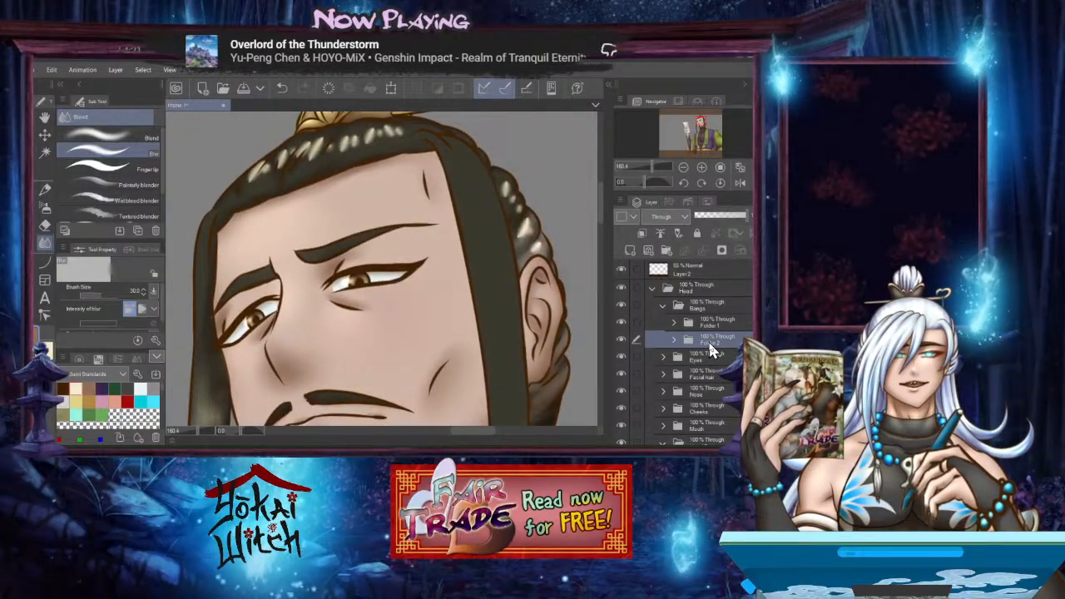
text(Lef)
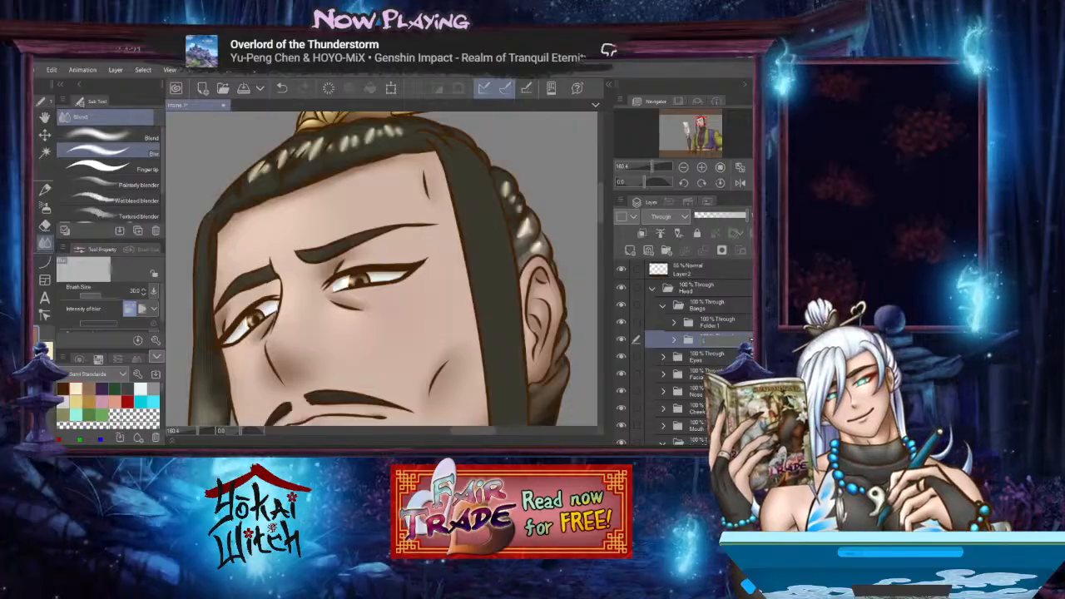
text(t Bangs)
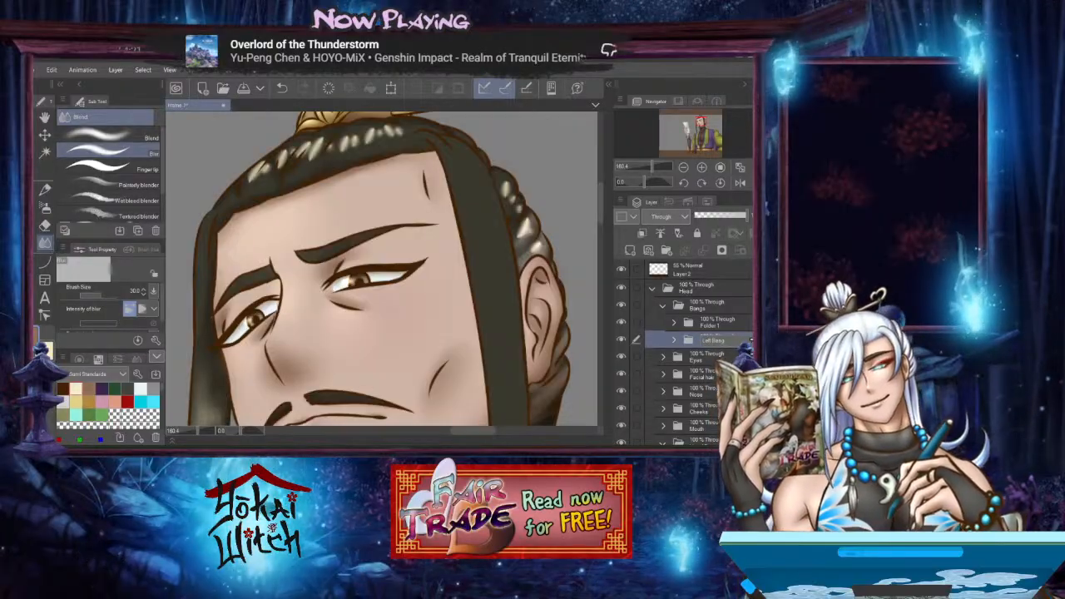
key(Return)
Rename Folder 1 in the Bangs folder as RFG Bangs and shorten the Left Bangs folder's name to L Bangs
double_click(710, 323)
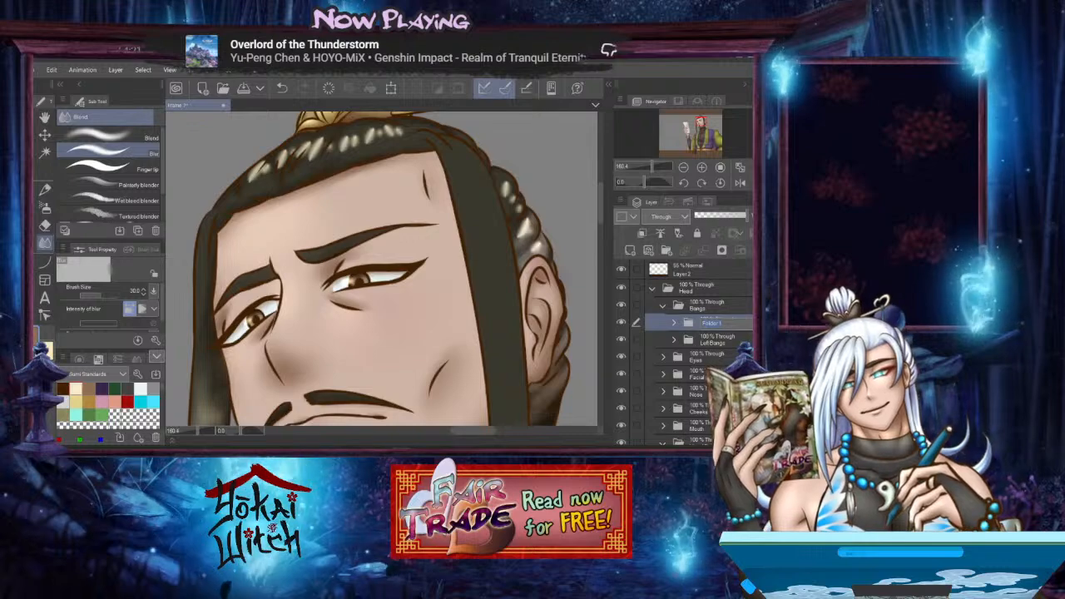
text(Ri)
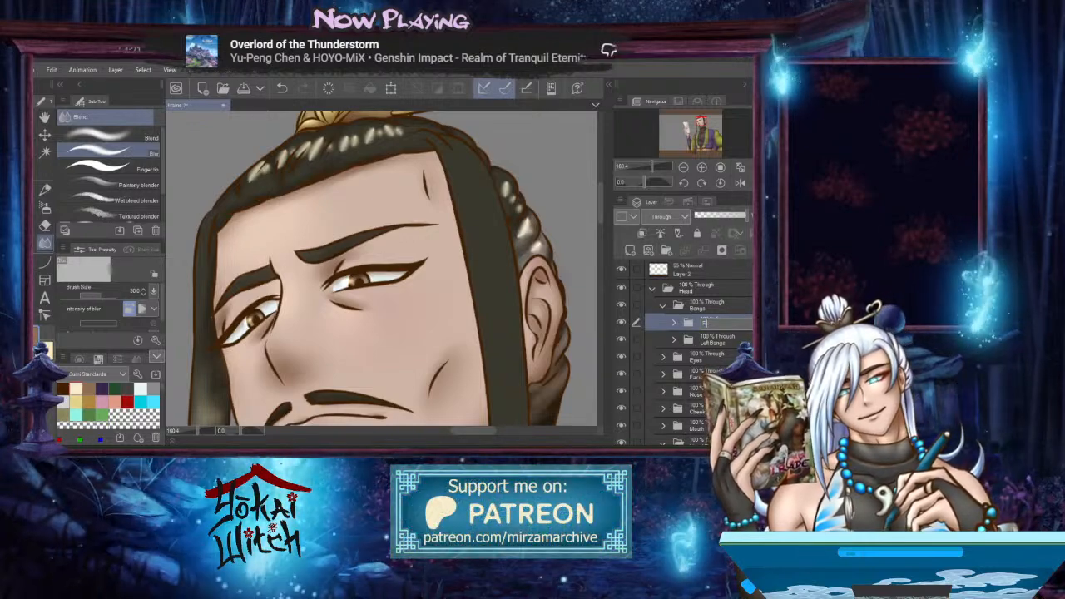
text(ght Ban)
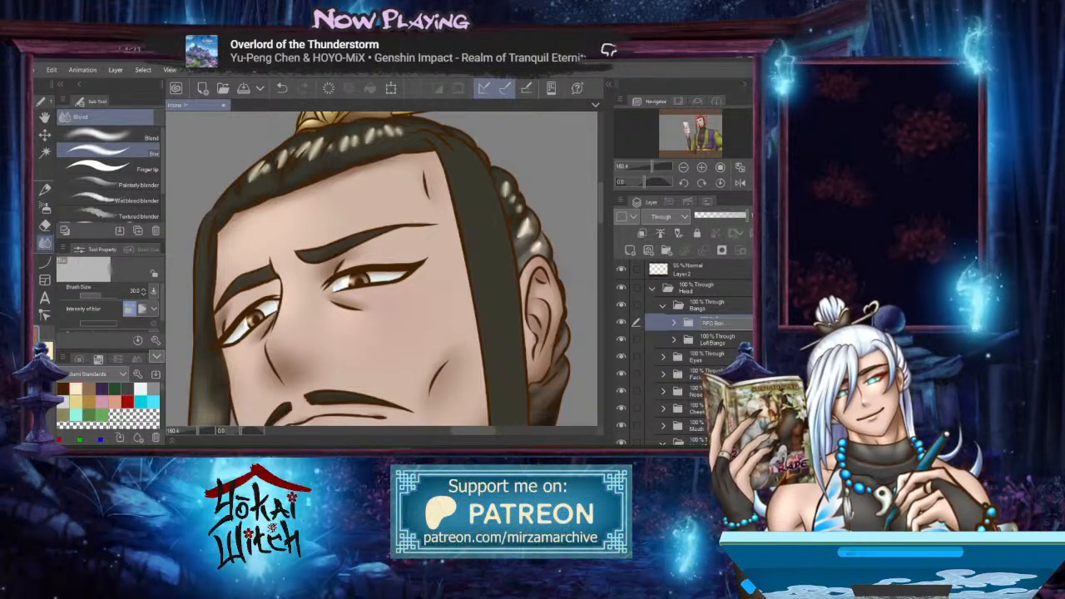
text(gs)
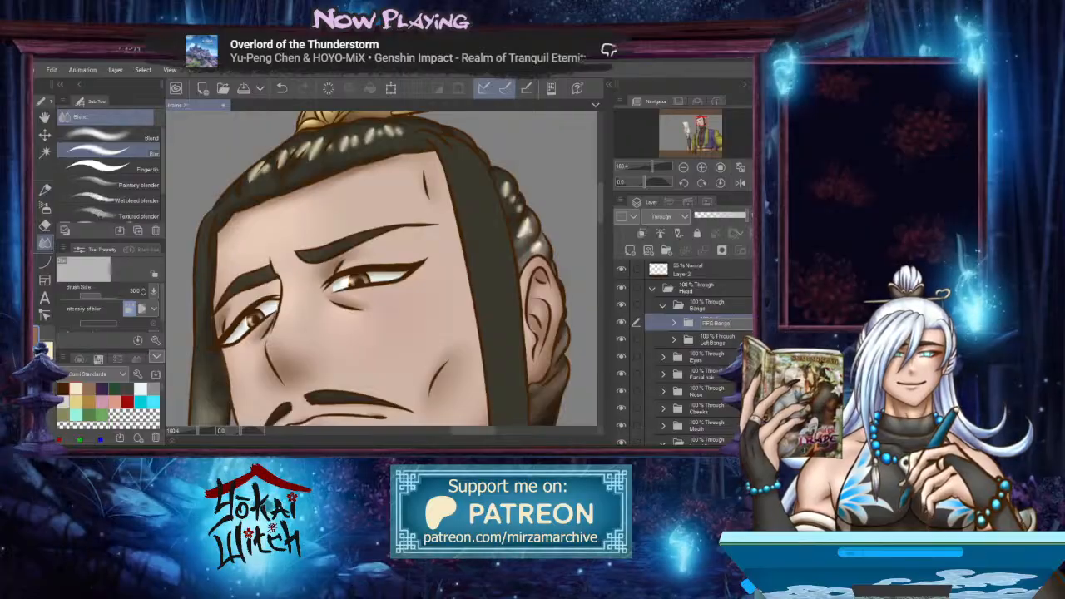
key(Return)
double_click(709, 339)
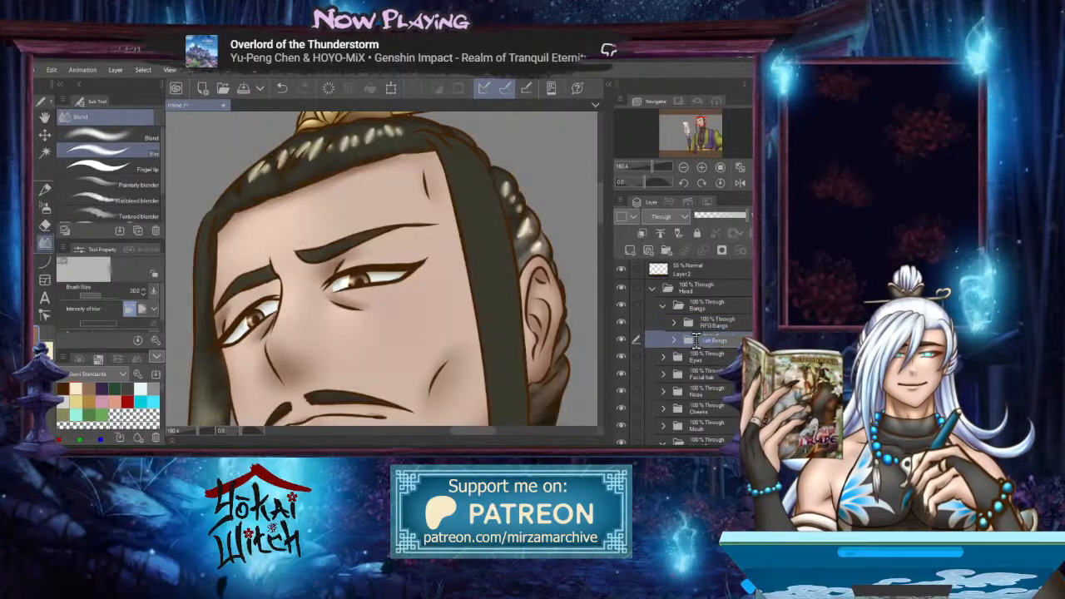
key(Return)
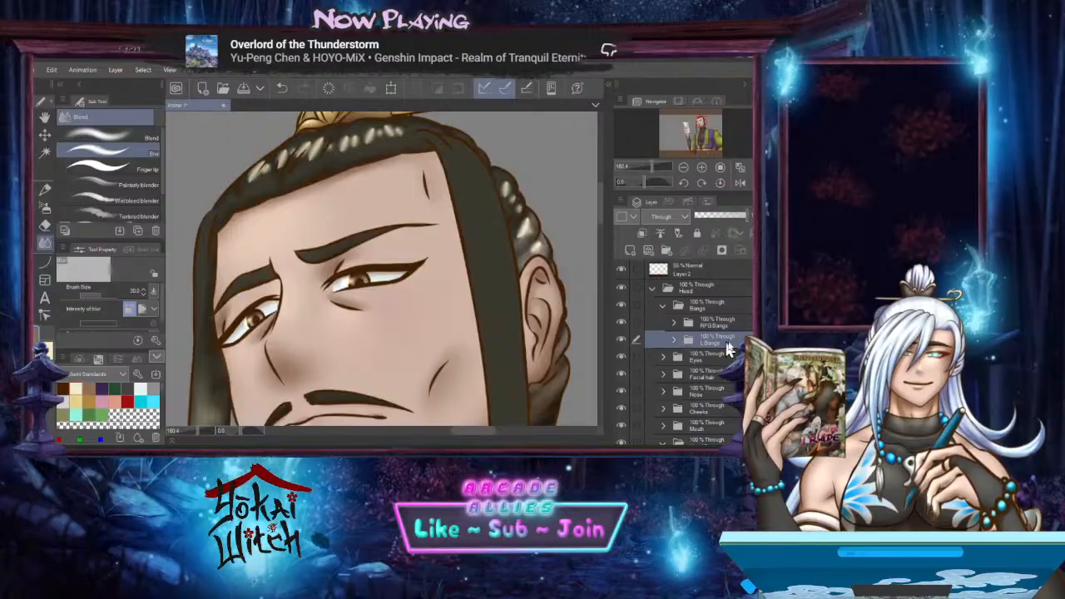
Expand the L Bangs folder and add a clipped Multiply layer above its base colour layer
click(674, 341)
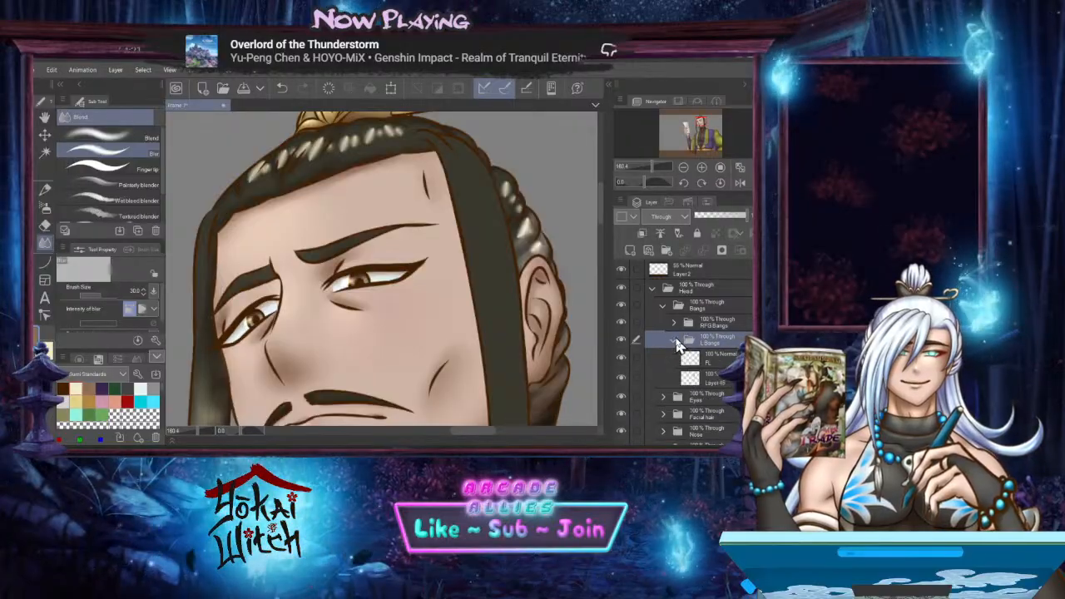
click(703, 379)
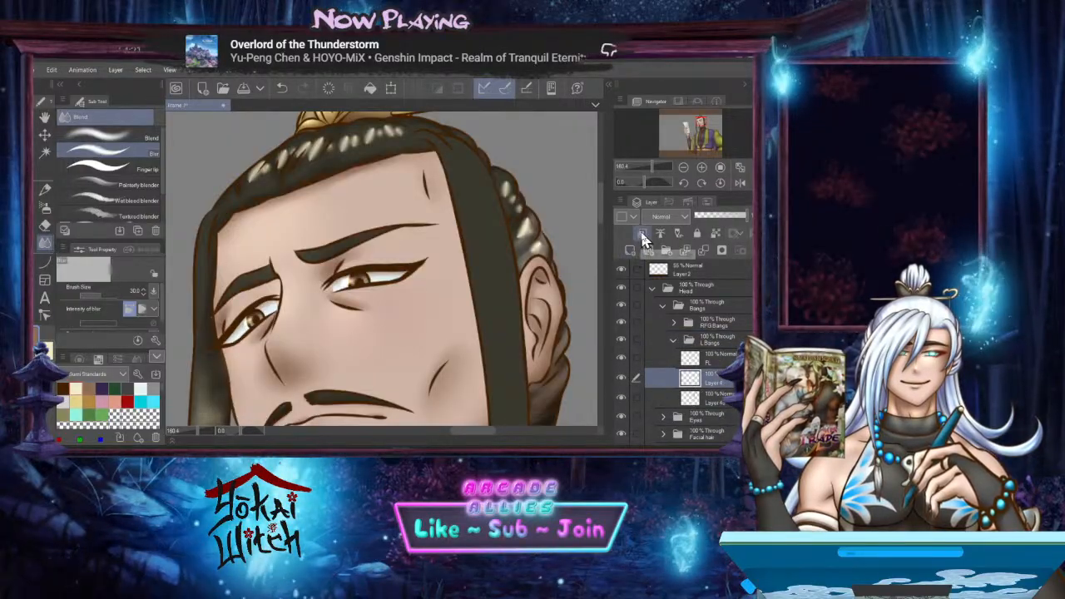
click(675, 218)
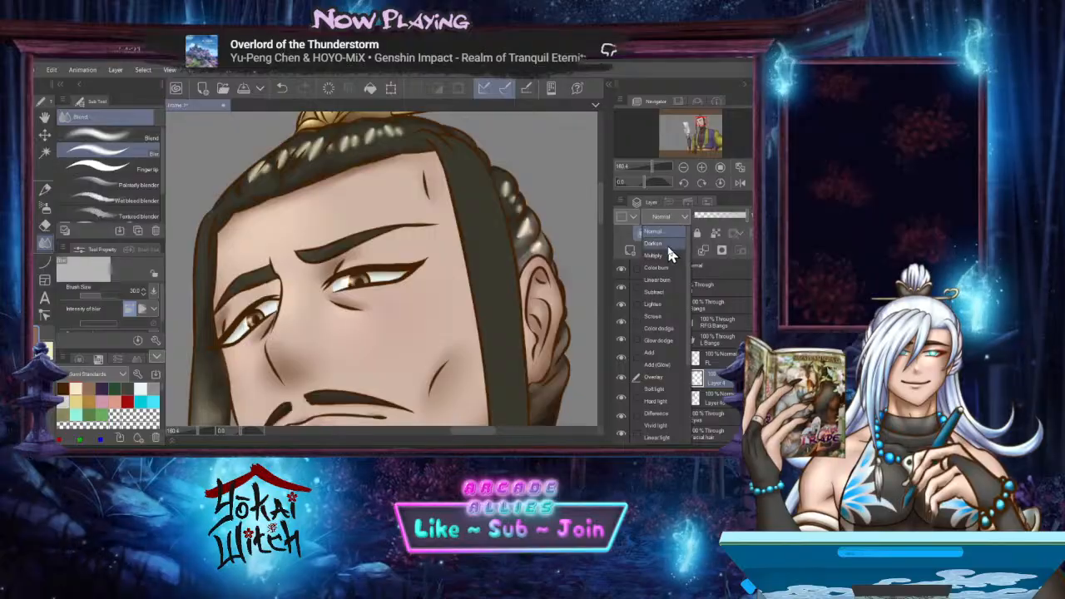
click(653, 255)
Try a Soft airbrush stroke on the left bang, undo it, and enlarge the airbrush to size 60
mouse_move(456, 241)
mouse_down()
mouse_move(472, 289)
mouse_move(453, 171)
mouse_move(466, 264)
mouse_move(437, 248)
mouse_up()
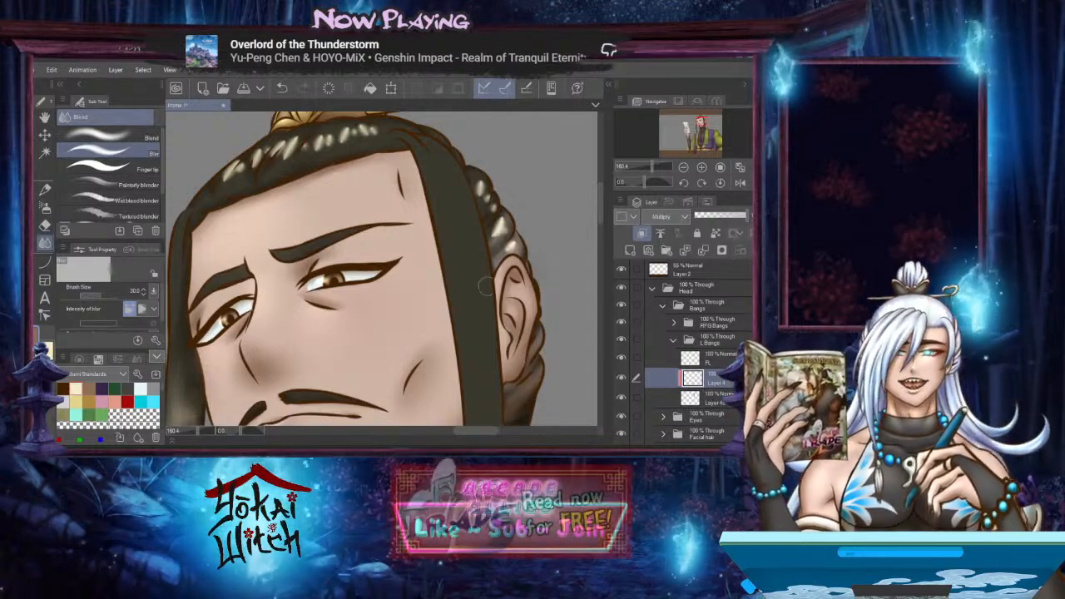
click(44, 265)
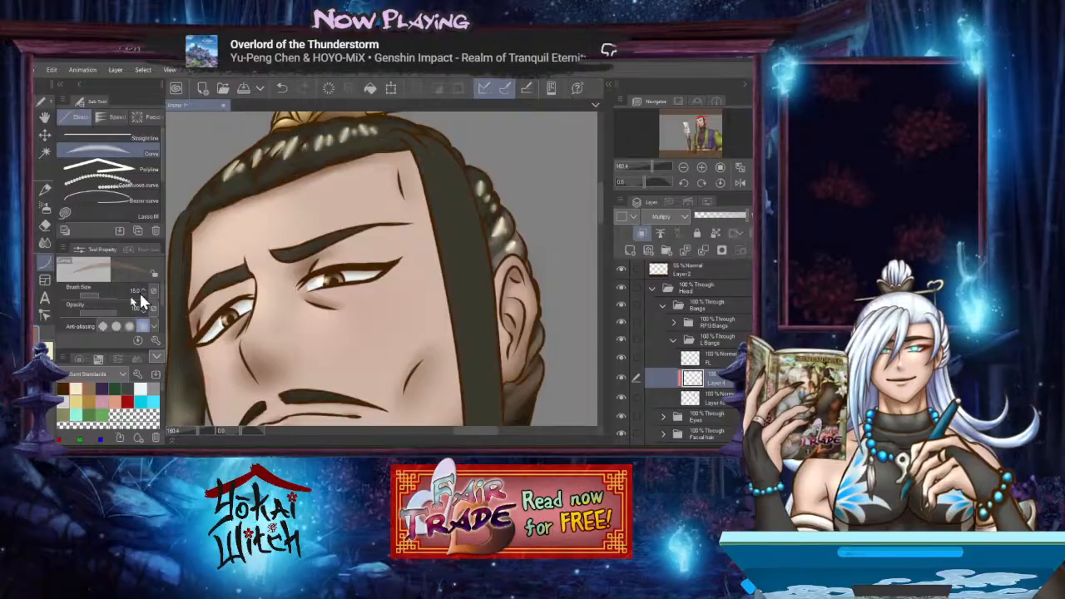
click(45, 207)
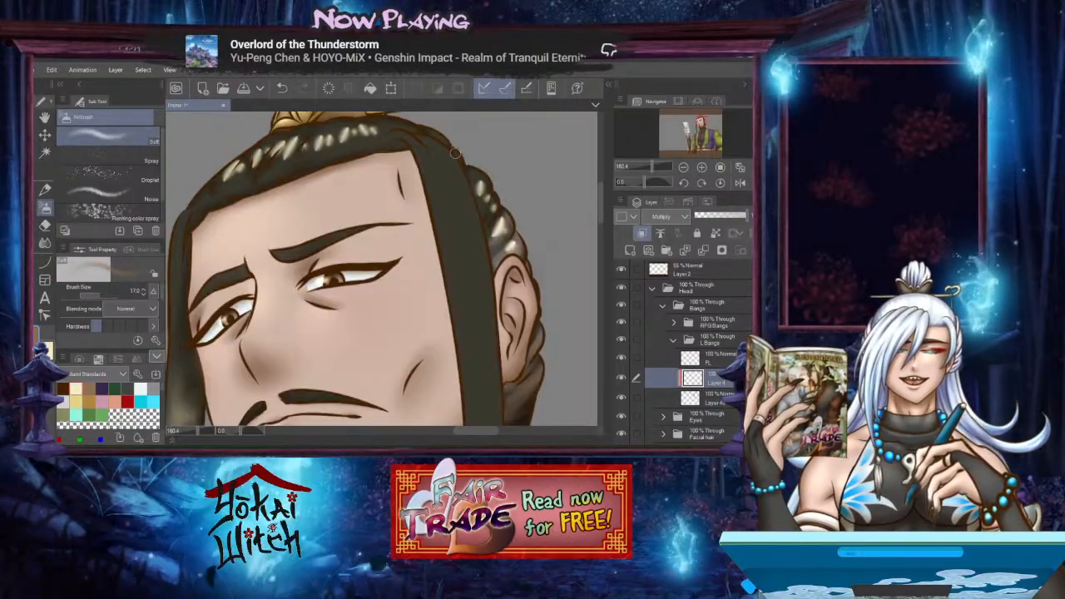
drag(459, 163, 488, 253)
key(ctrl+z)
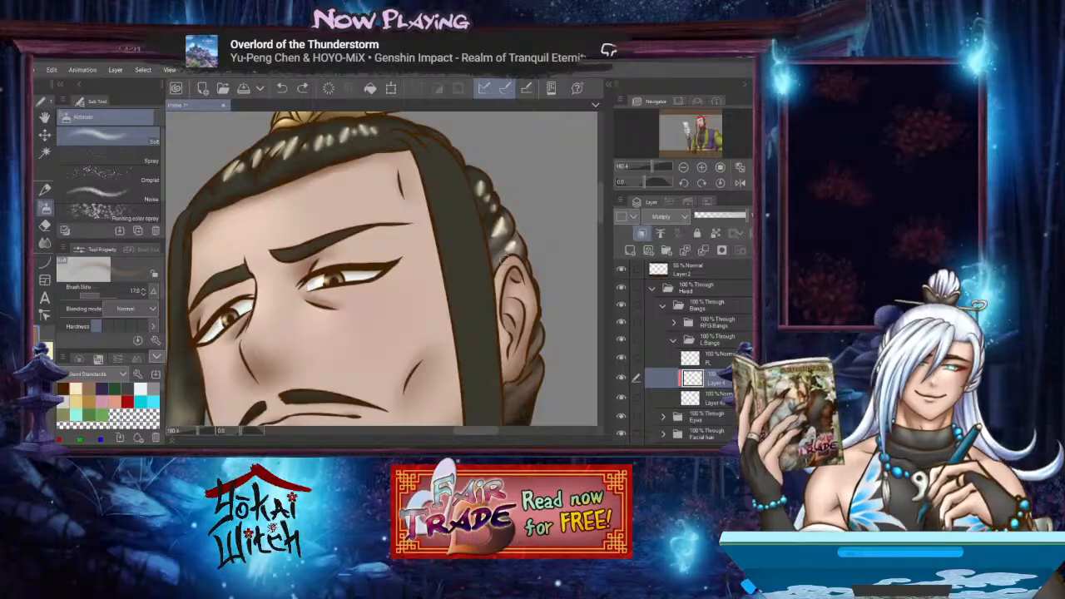
key(bracketleft)
key(bracketleft)
key(bracketleft)
key(bracketleft)
key(bracketleft)
key(bracketleft)
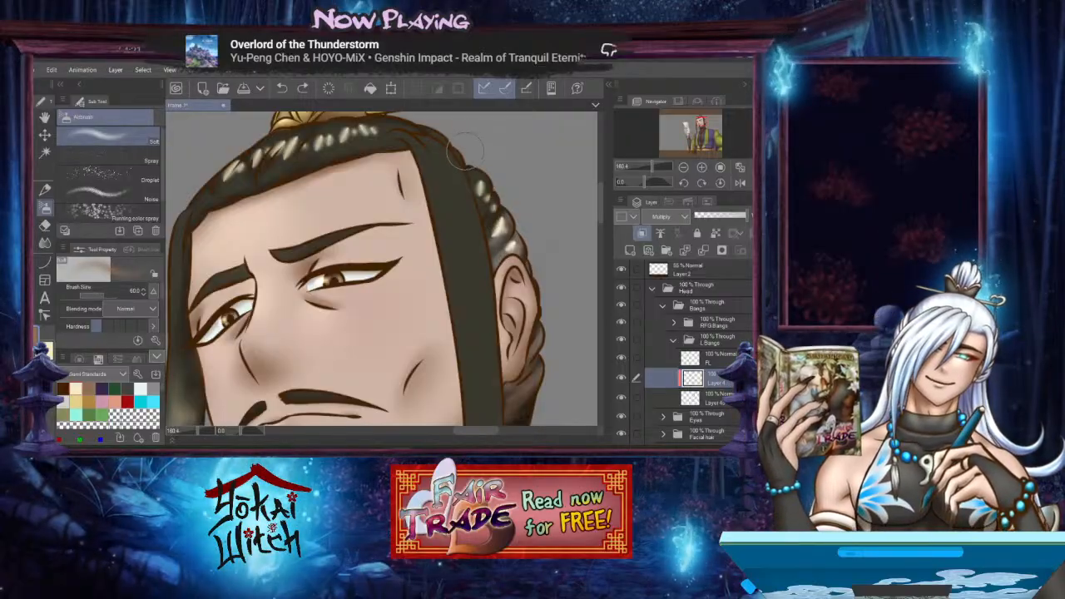
Shade along the left bang's outer edge with connected Soft airbrush strokes, from the lower tip up past the ear to the braid
drag(520, 399, 496, 241)
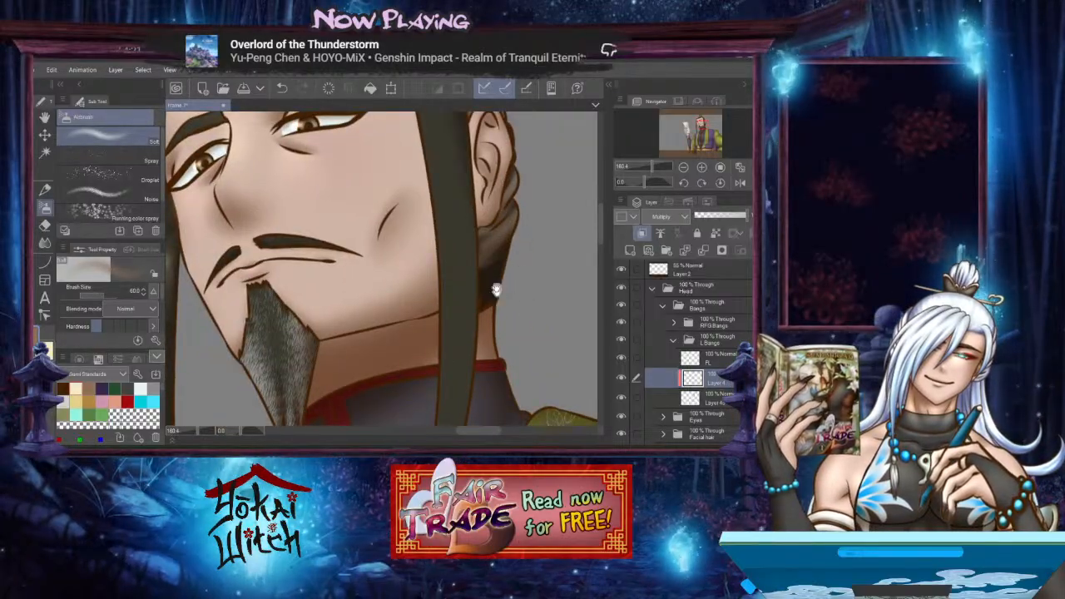
drag(496, 289, 505, 124)
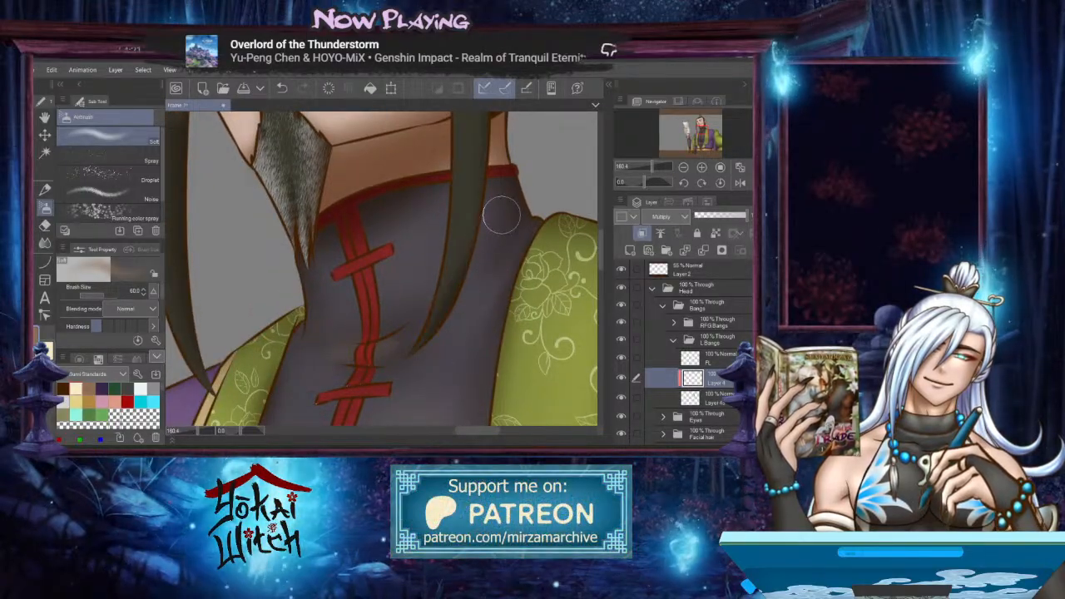
drag(499, 214, 456, 334)
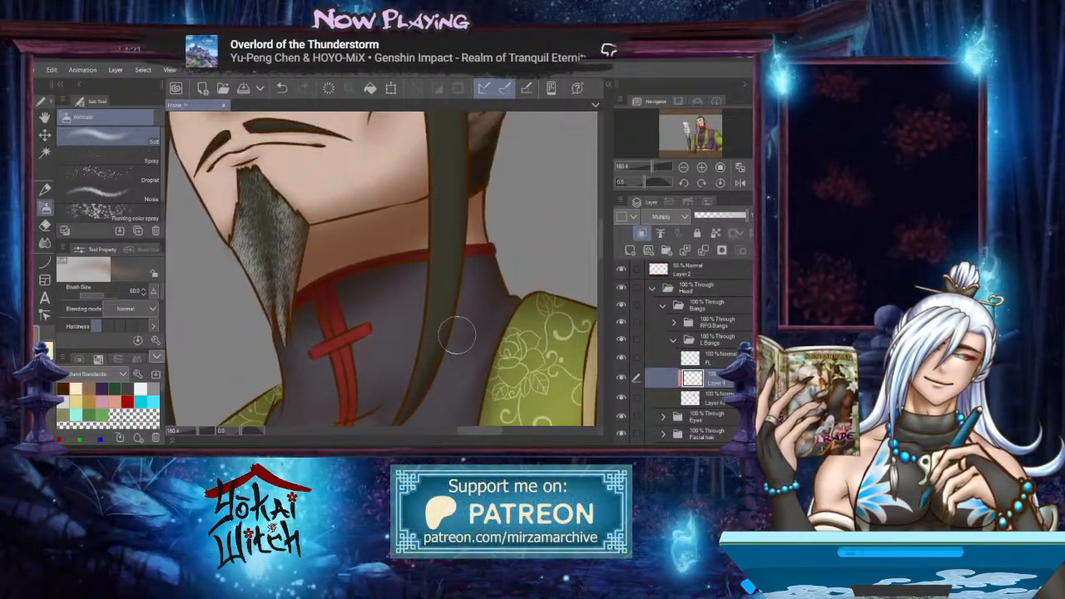
shift+click(442, 386)
drag(488, 212, 474, 357)
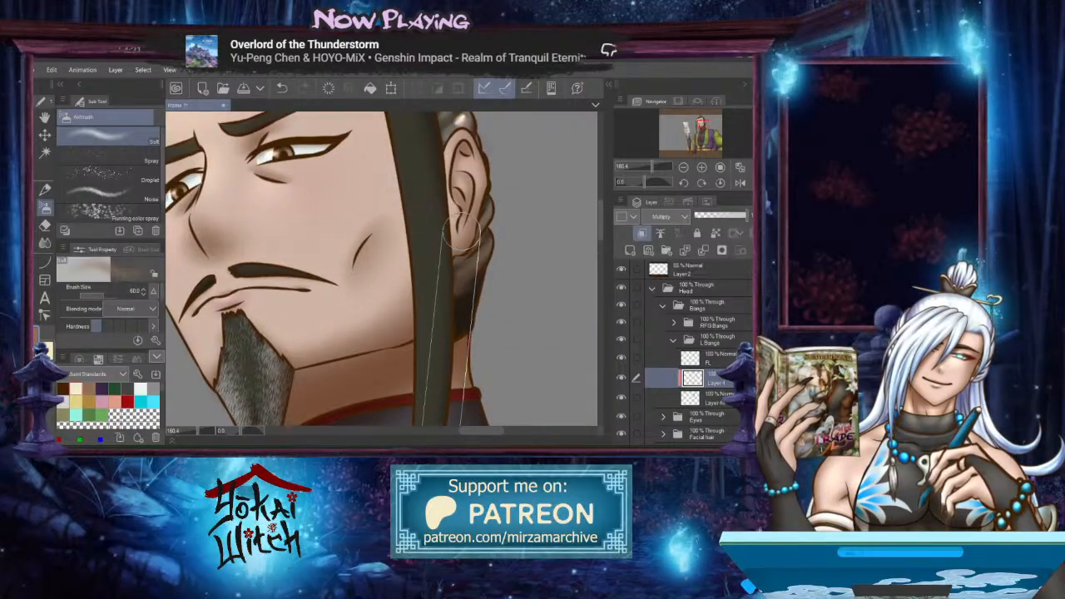
shift+click(464, 234)
drag(465, 233, 474, 356)
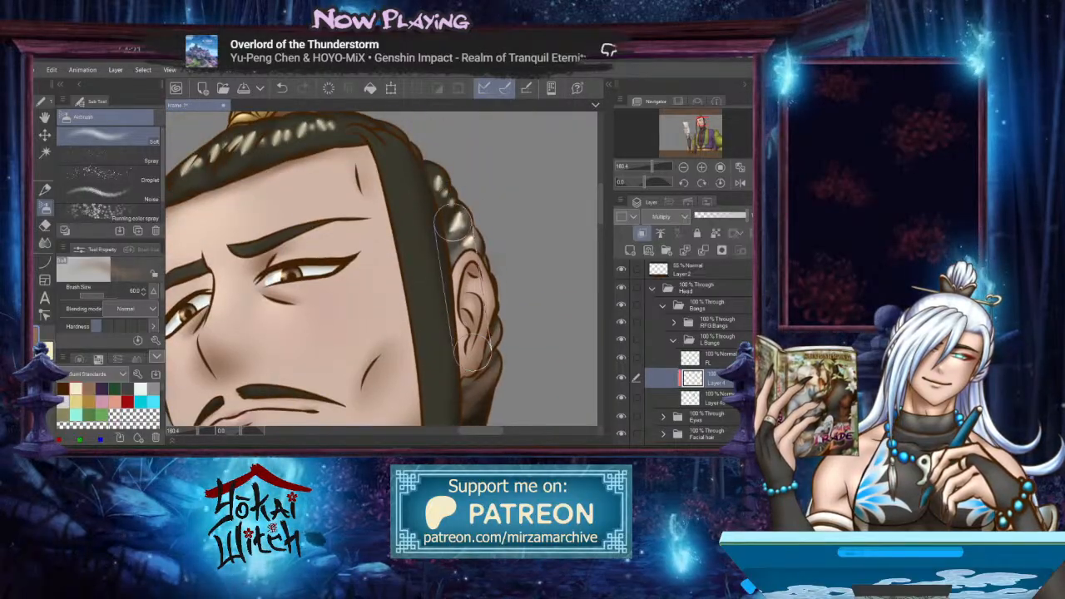
shift+click(453, 222)
mouse_move(456, 287)
mouse_down()
mouse_move(455, 215)
mouse_move(469, 351)
mouse_up()
shift+click(466, 353)
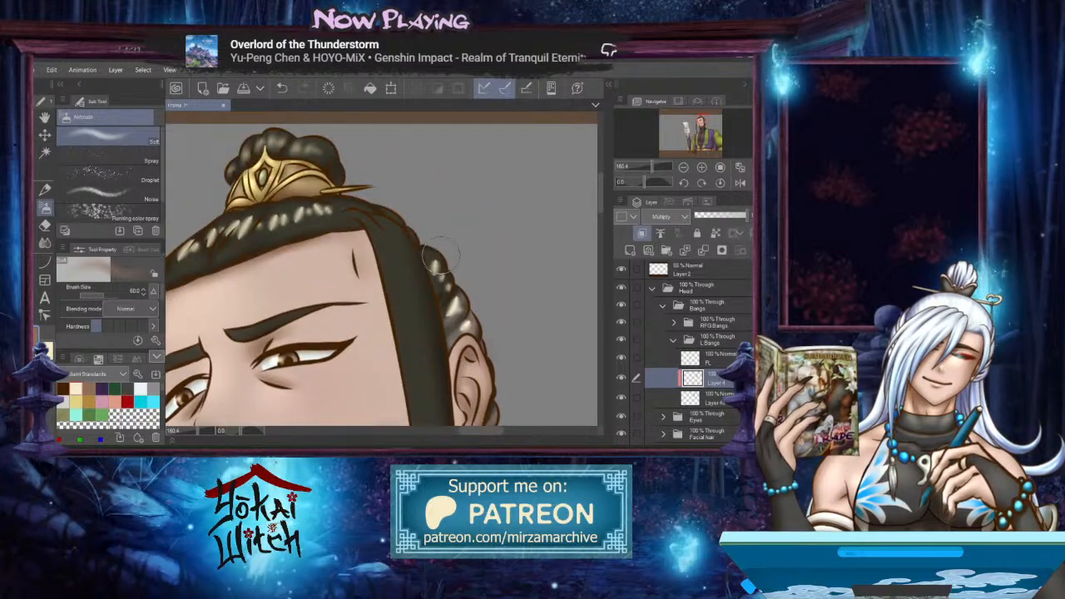
Add curved strand shadows near the root of the left bang with the Curve tool
scroll(341, 258, up, 5)
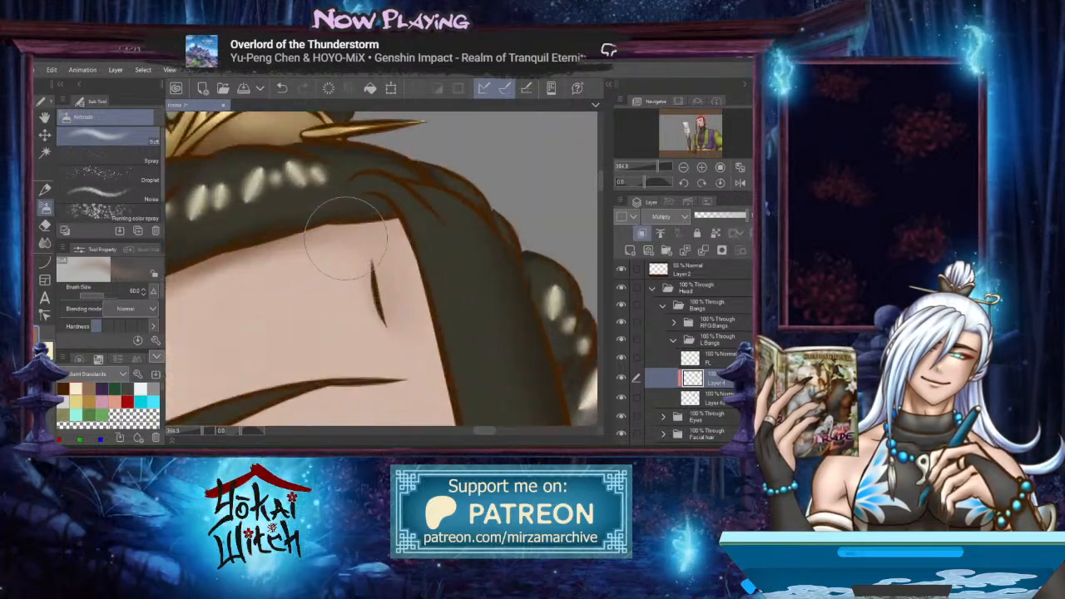
drag(360, 279, 300, 304)
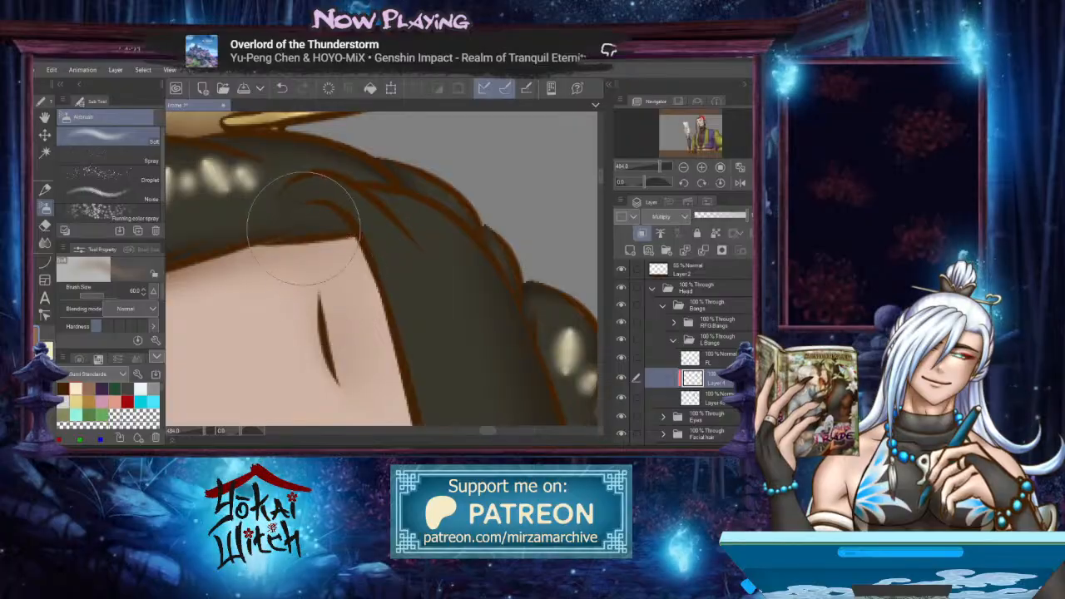
scroll(330, 331, down, 2)
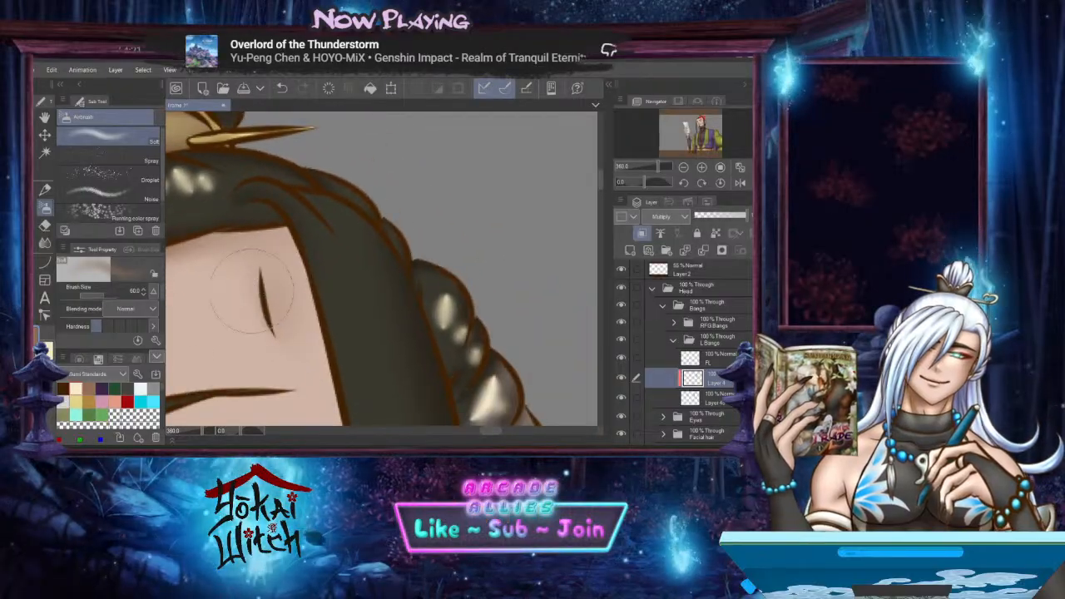
click(45, 261)
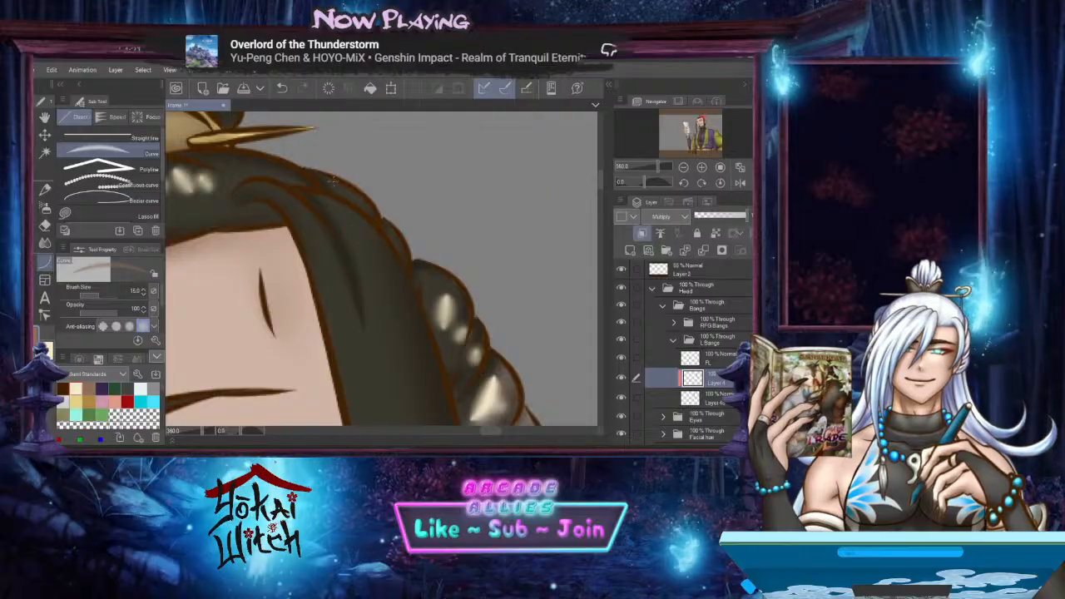
drag(336, 181, 425, 306)
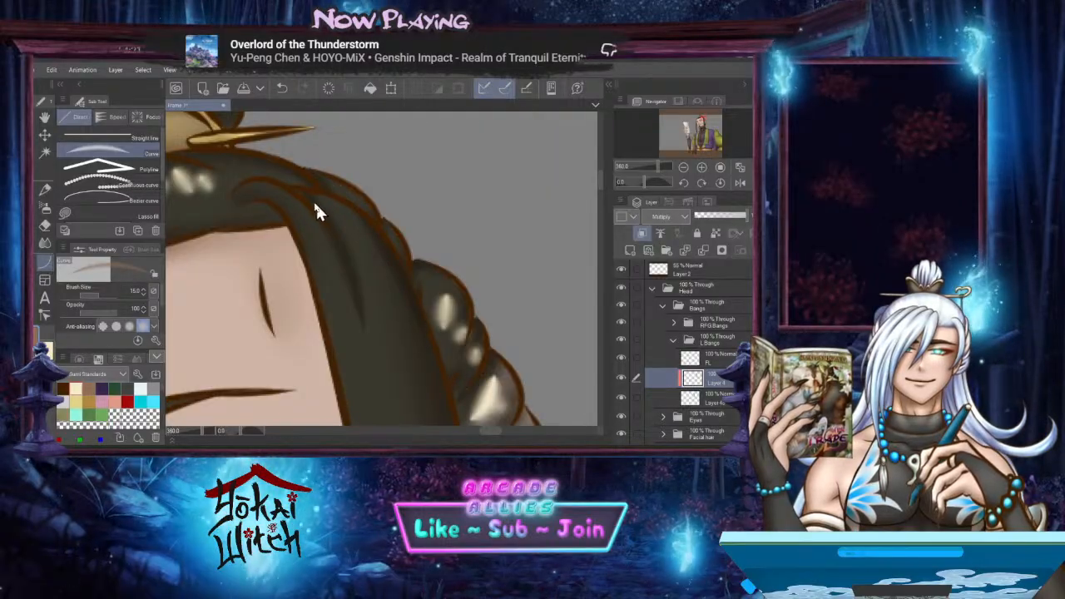
drag(309, 192, 342, 209)
Draw a curved shadow along the outer edge of the left bang's lower tip over the collar
scroll(342, 209, down, 2)
mouse_move(399, 416)
mouse_down()
mouse_move(381, 358)
mouse_move(392, 308)
mouse_move(380, 257)
mouse_move(318, 404)
mouse_move(396, 169)
mouse_up()
scroll(377, 294, up, 1)
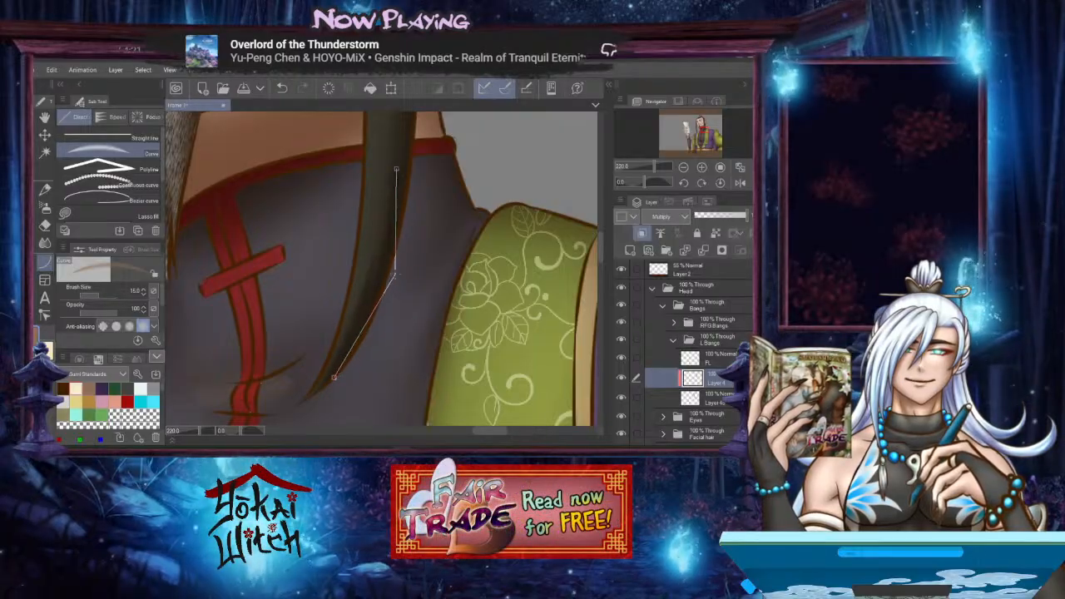
click(398, 272)
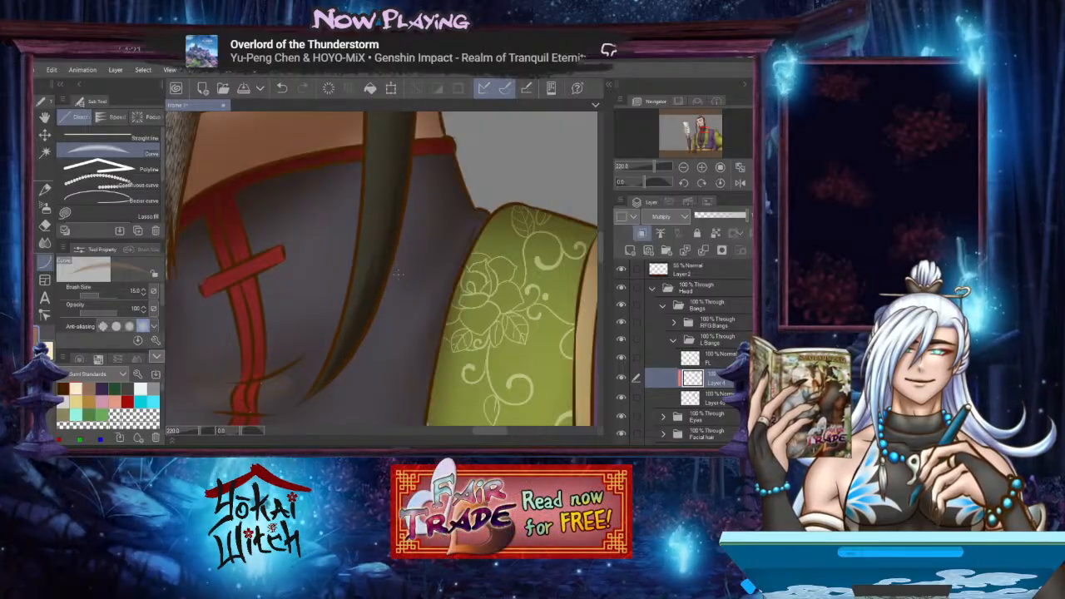
Soften the left bang's curved shadows with the Blur blending tool, from the lower tip up to the root
click(46, 243)
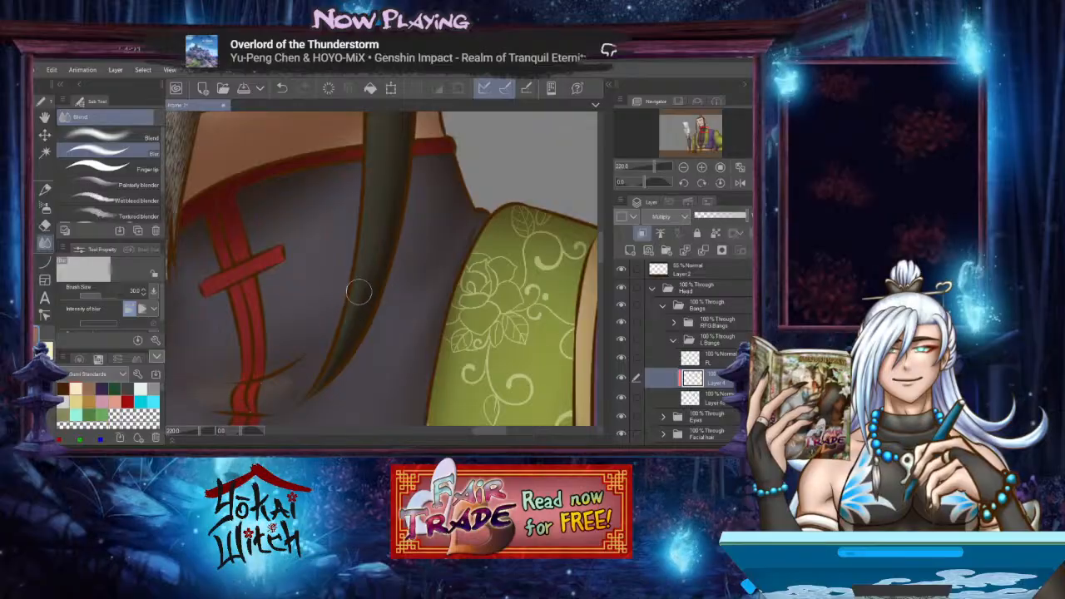
scroll(397, 246, up, 4)
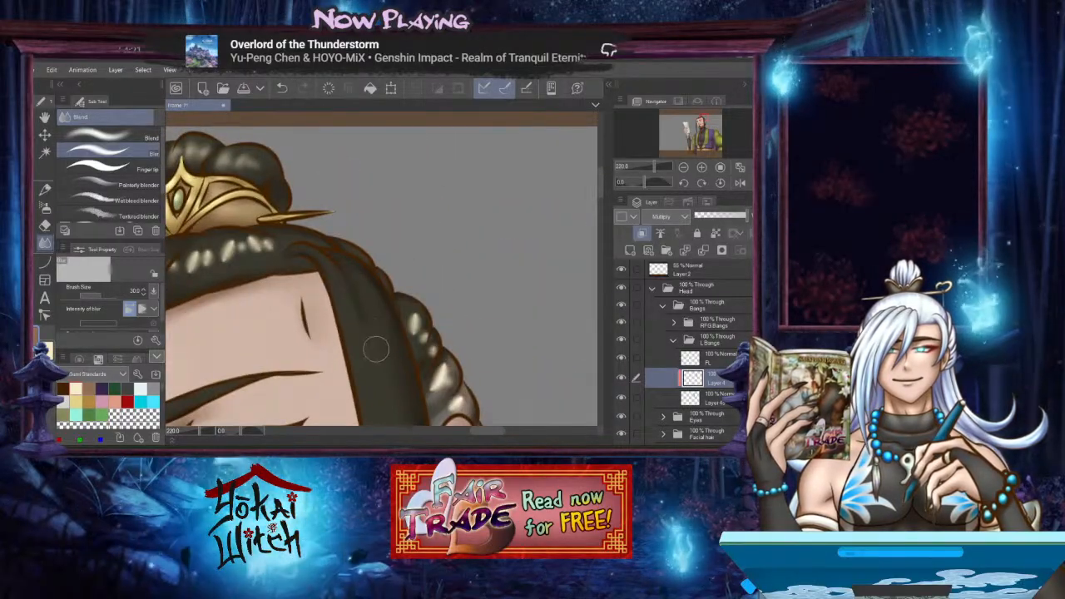
drag(376, 349, 433, 355)
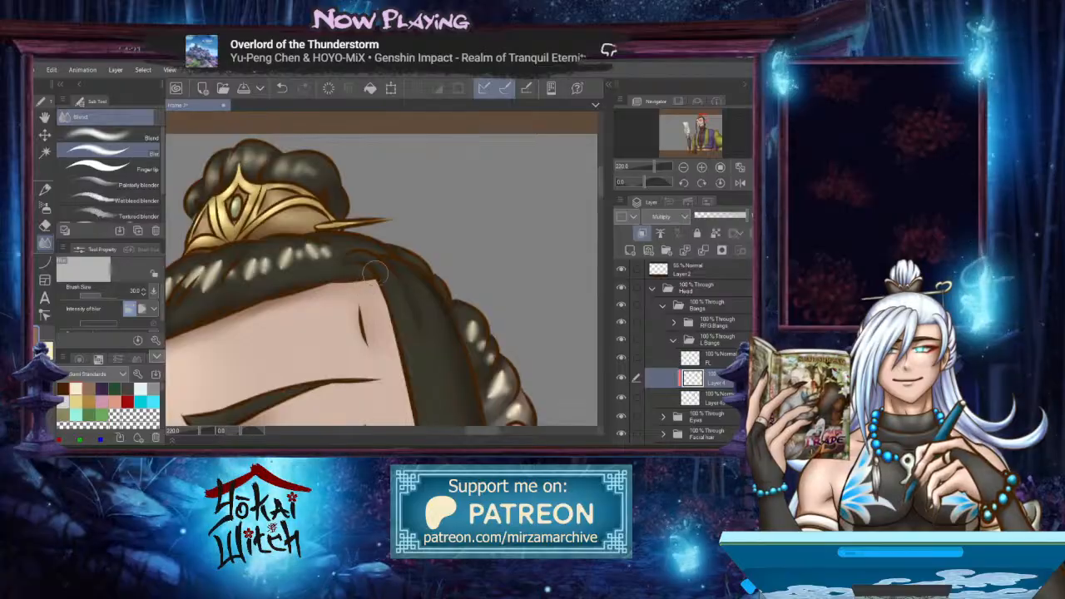
scroll(376, 295, up, 5)
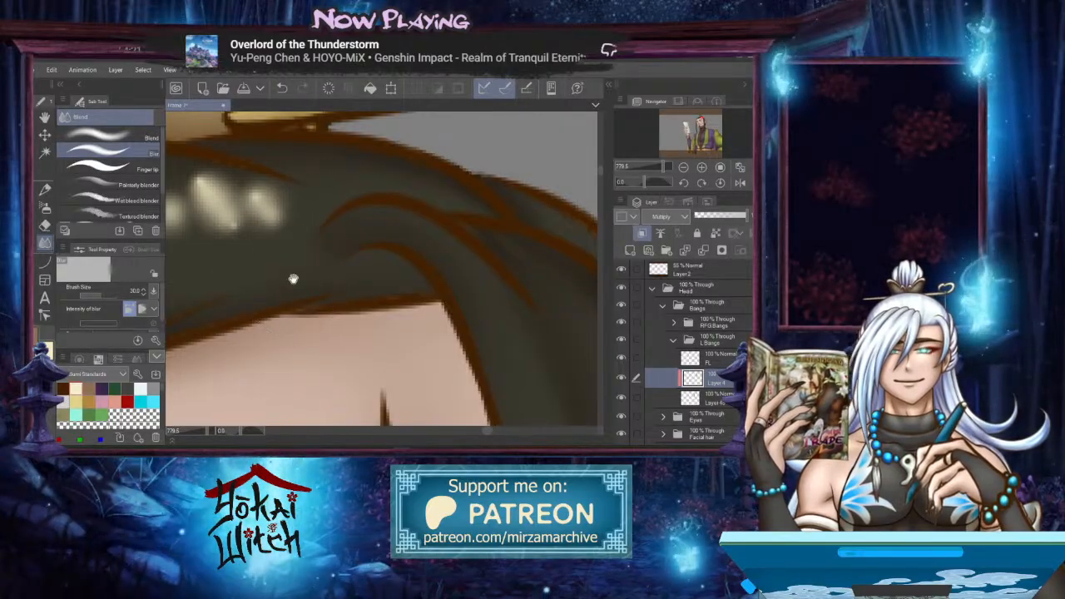
drag(292, 279, 277, 303)
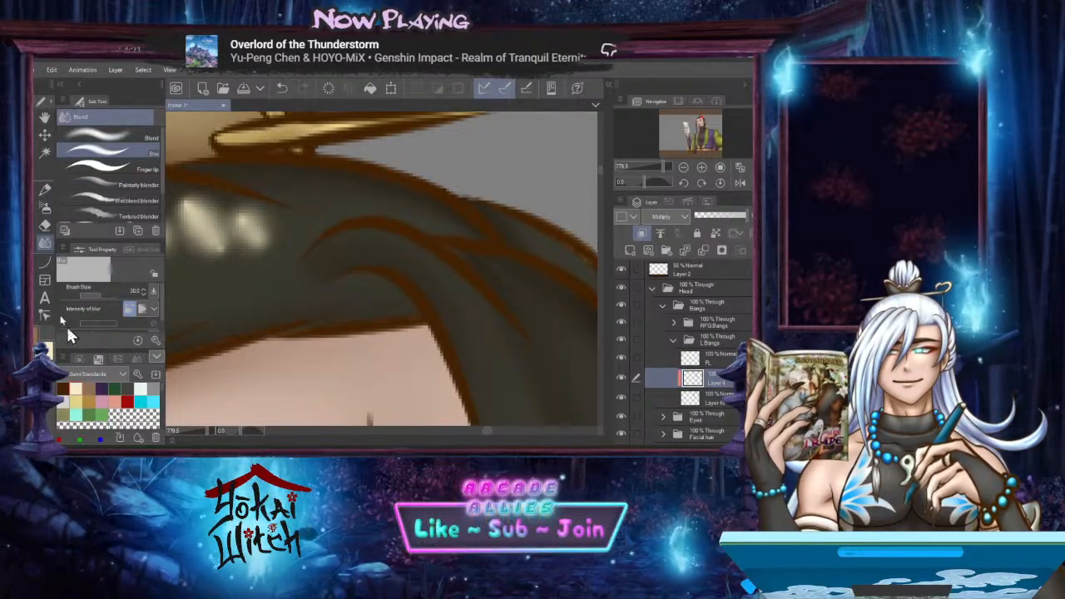
Touch up the shading where the left bang meets the hairline with the Soft airbrush
click(49, 209)
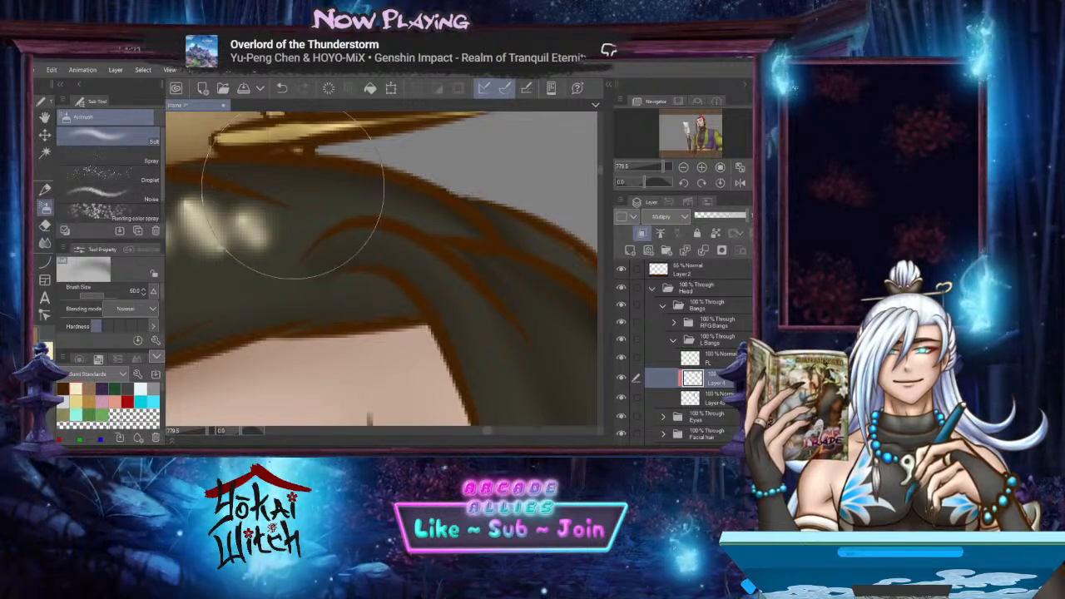
scroll(285, 245, down, 2)
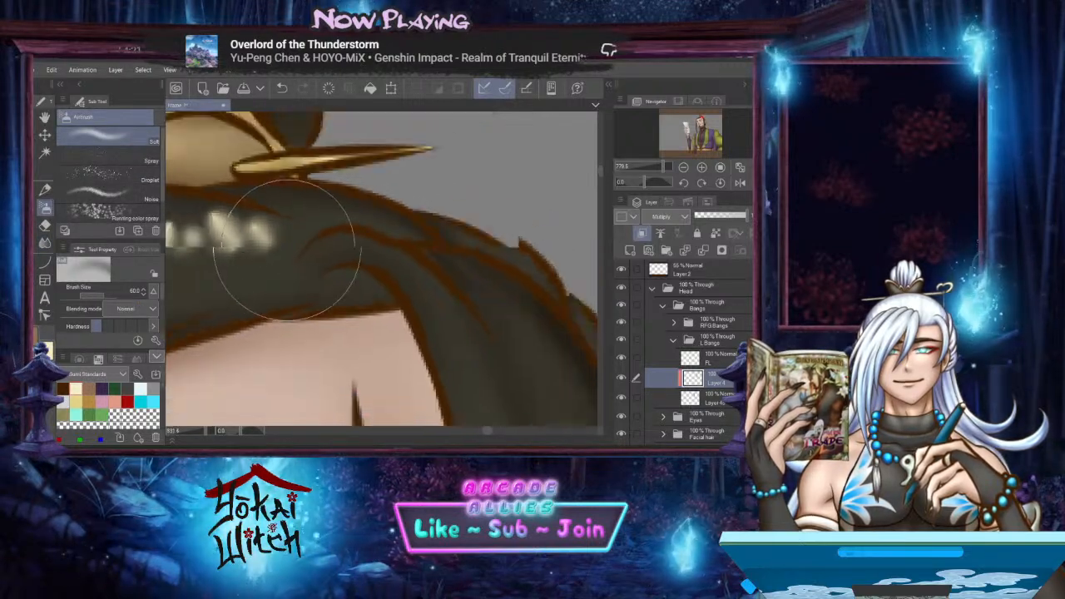
drag(315, 282, 290, 238)
scroll(320, 230, down, 2)
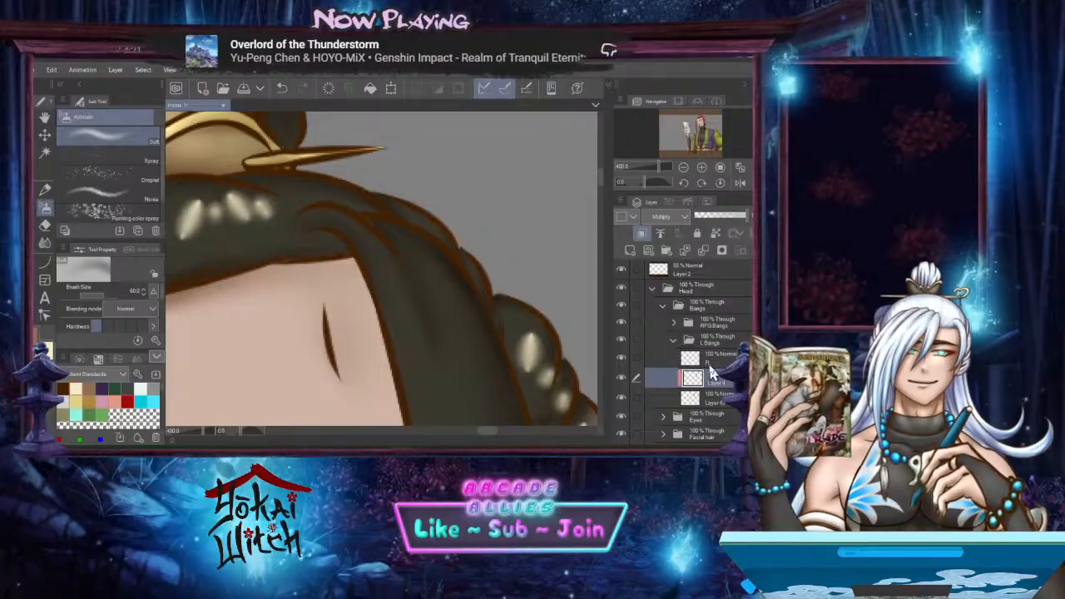
Add another clipped layer above the L Bangs shadow layer and set its blending mode to Add (Glow)
click(632, 253)
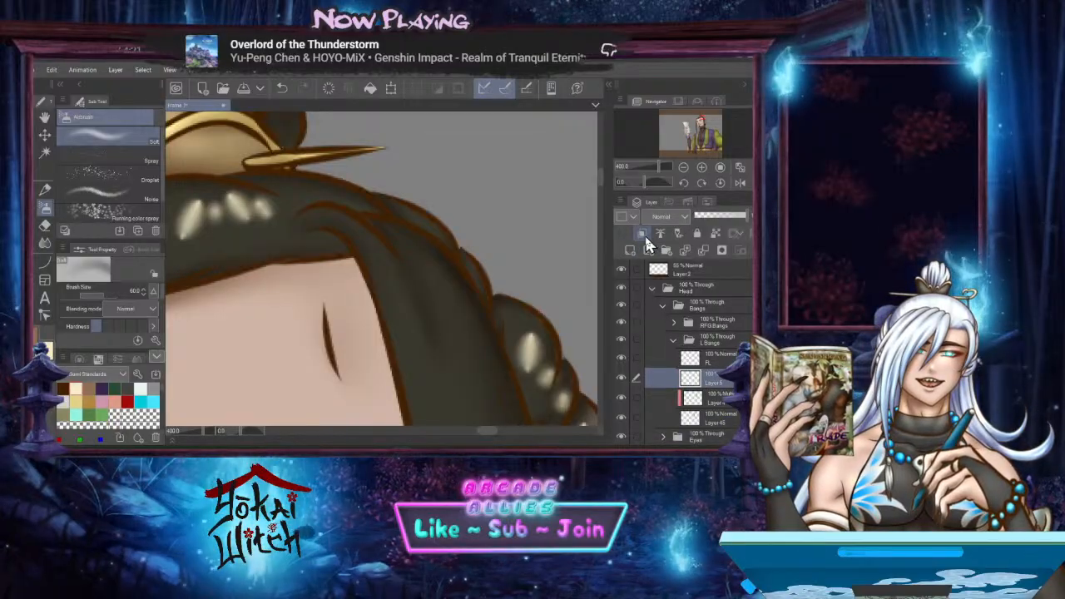
click(644, 235)
click(675, 217)
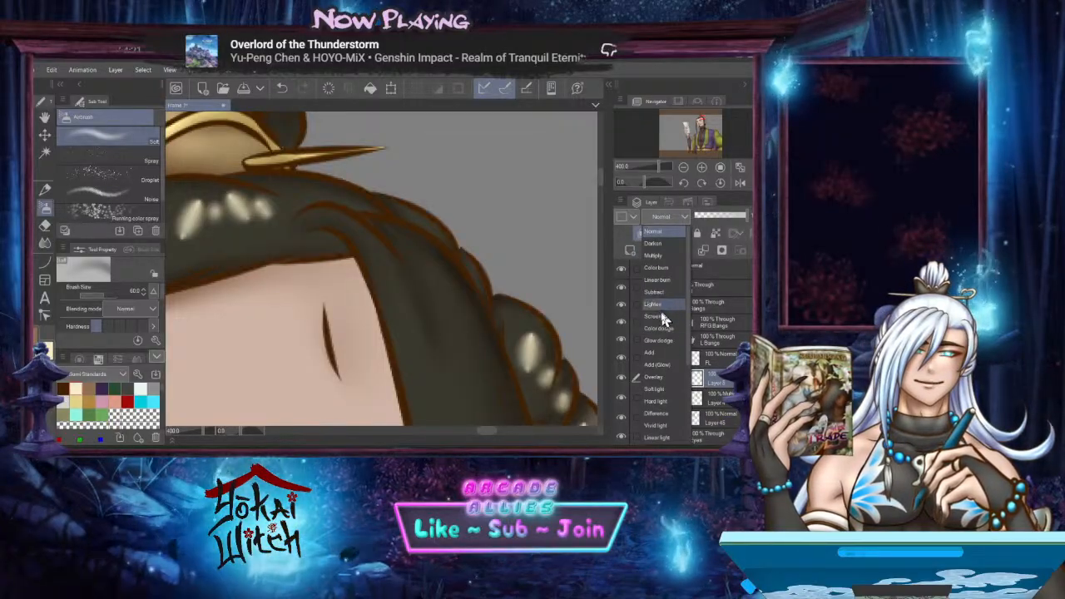
click(662, 366)
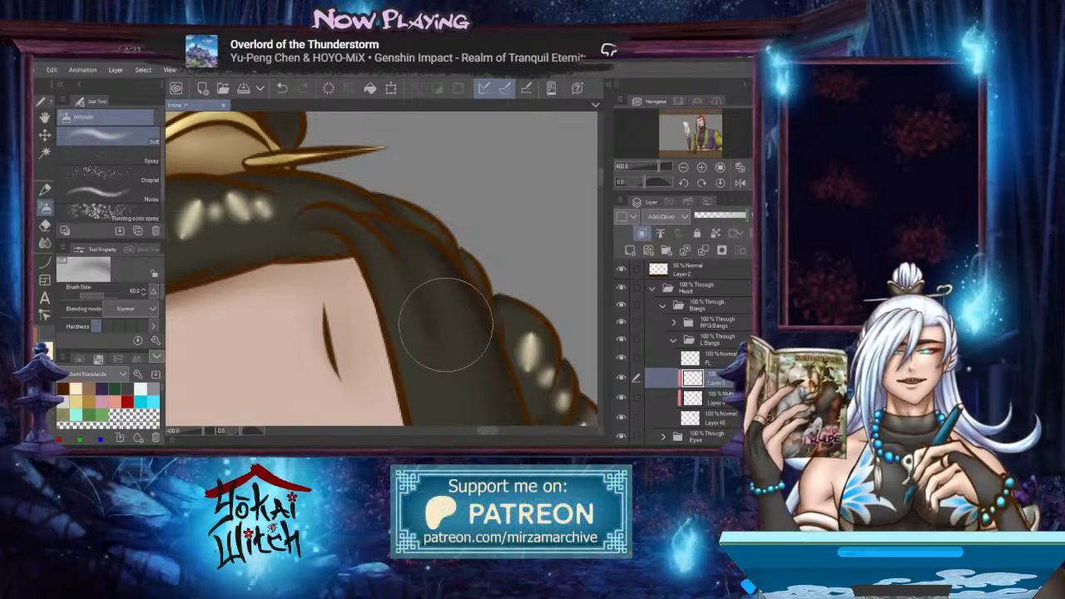
Draw tapered curved highlights and a small highlight dot on the left bang beside the eye with the Curve tool
mouse_move(337, 279)
mouse_down()
mouse_move(412, 279)
mouse_move(306, 153)
mouse_up()
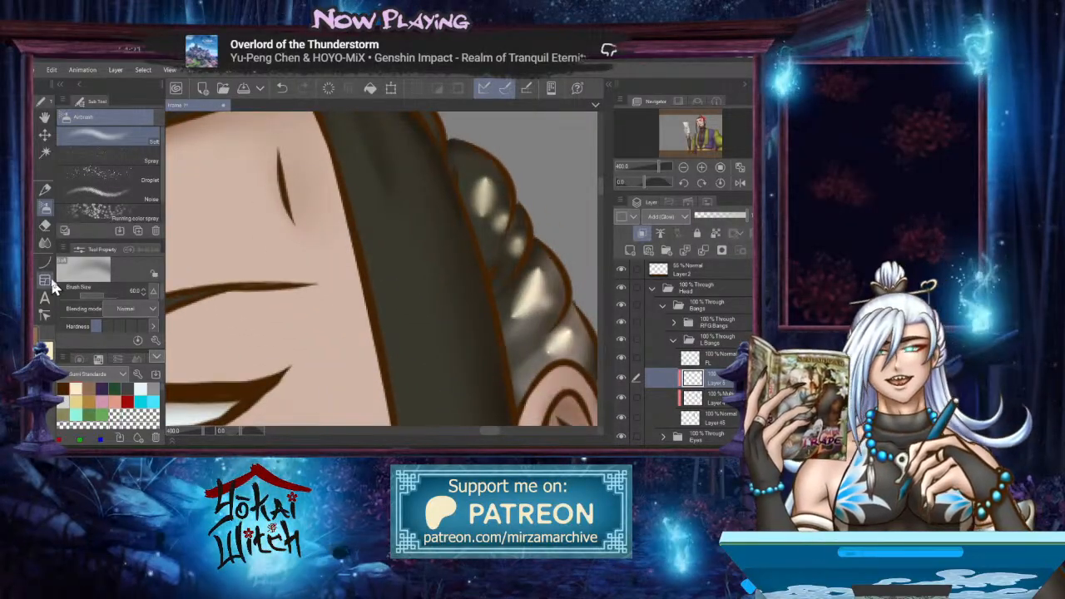
key(u)
drag(369, 173, 377, 253)
drag(368, 208, 415, 395)
click(403, 316)
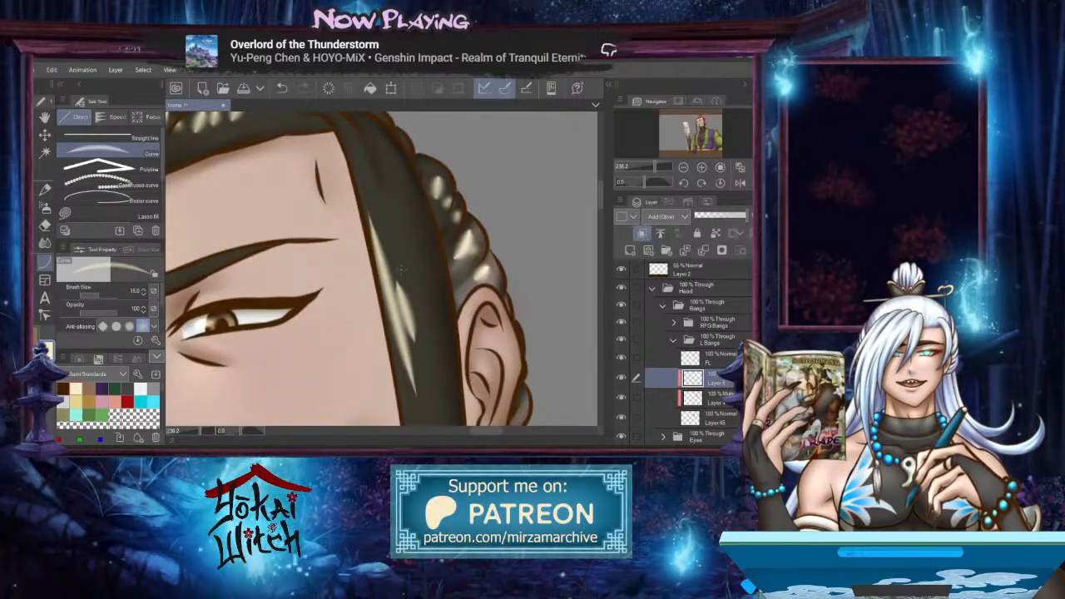
drag(401, 269, 430, 373)
click(421, 311)
drag(427, 299, 429, 308)
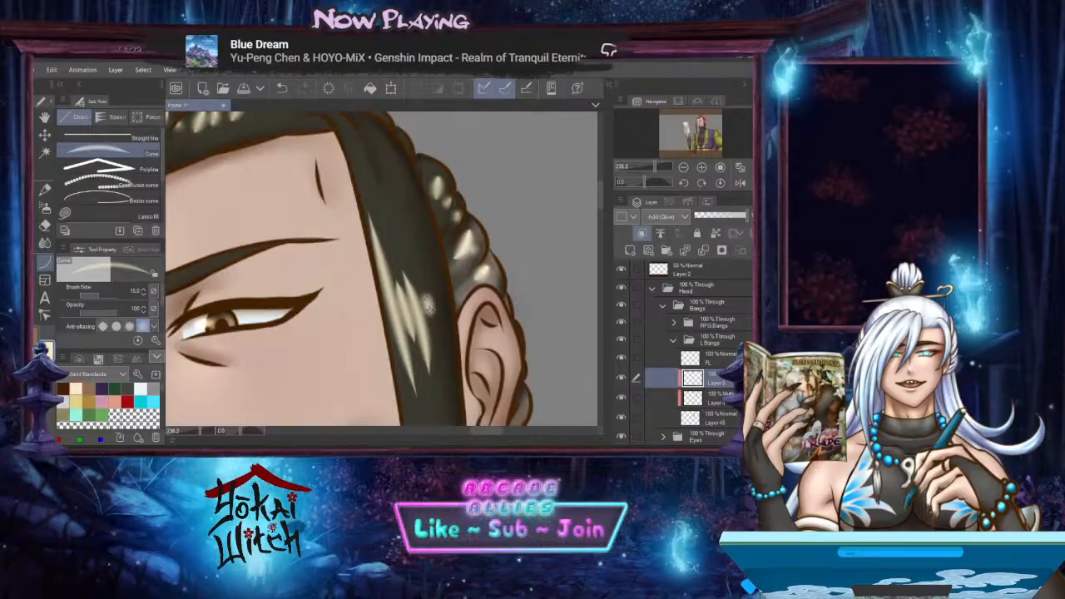
click(428, 308)
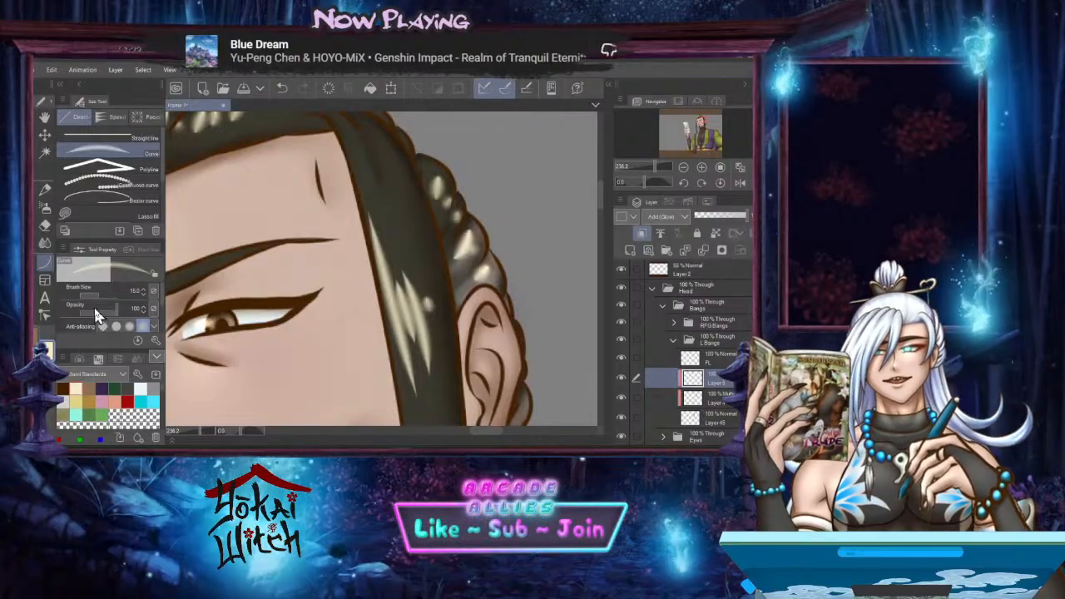
Soften the left bang's highlights into a diffuse sheen with the Blur blending tool, undoing the last blur stroke
click(46, 243)
drag(399, 306, 378, 224)
drag(398, 281, 406, 262)
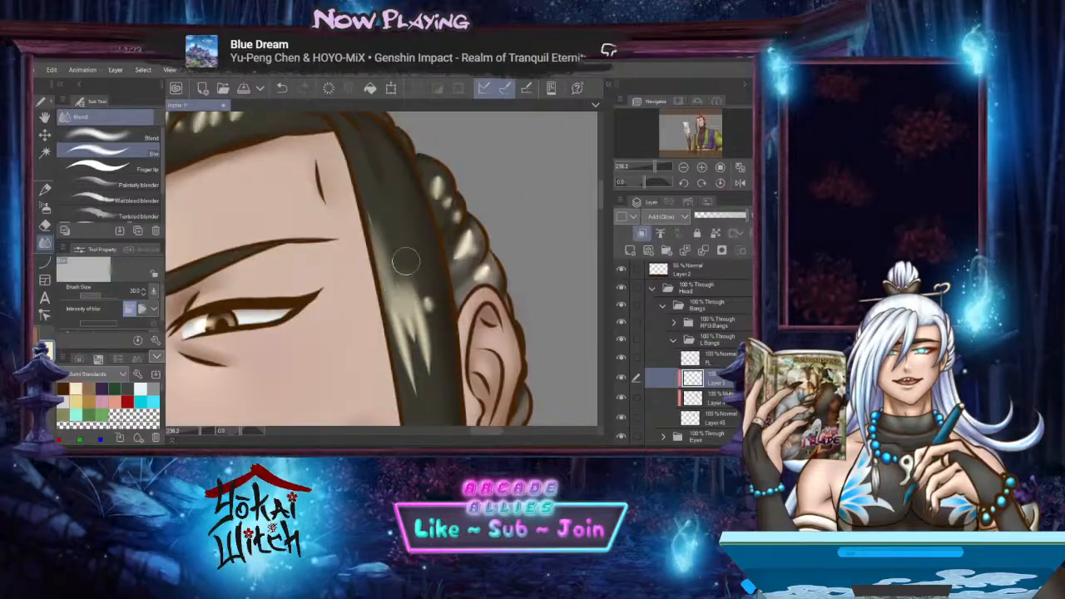
mouse_move(412, 324)
mouse_down()
mouse_move(423, 395)
mouse_move(436, 277)
mouse_move(423, 319)
mouse_move(427, 363)
mouse_move(464, 322)
mouse_move(446, 372)
mouse_move(447, 302)
mouse_move(450, 352)
mouse_move(432, 315)
mouse_up()
scroll(455, 340, down, 4)
scroll(432, 316, up, 4)
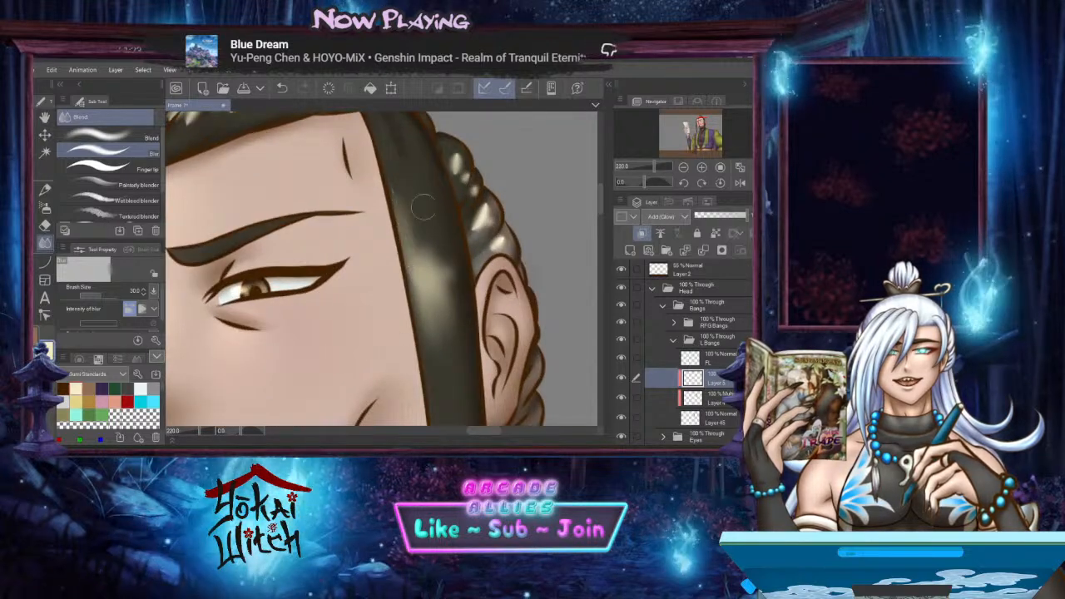
key(ctrl+z)
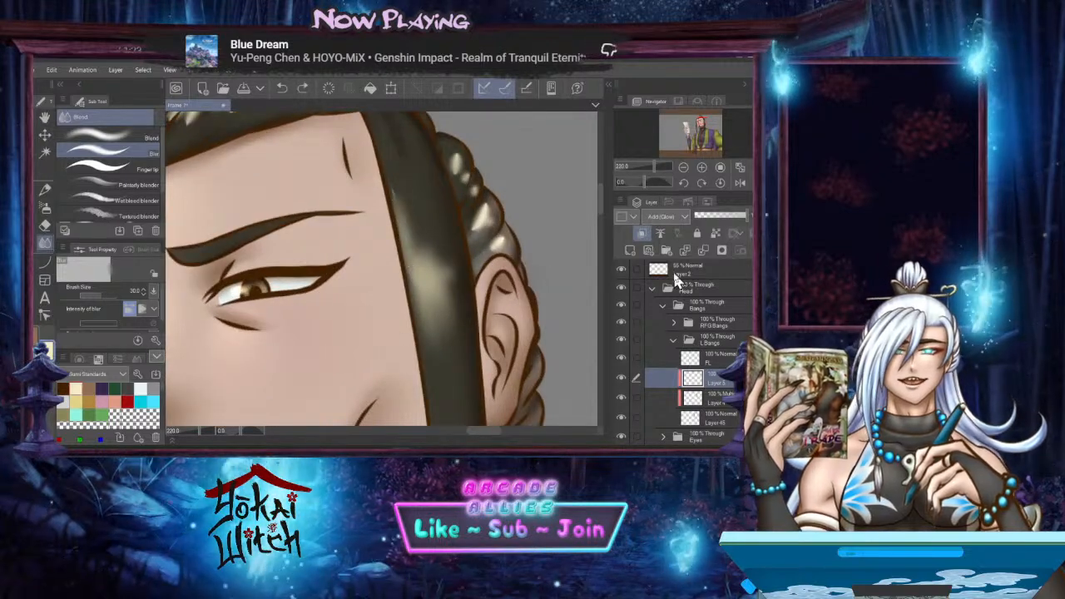
Lower the opacity of the L Bangs Add (Glow) highlight layer to about 63%
click(738, 217)
drag(737, 216, 732, 213)
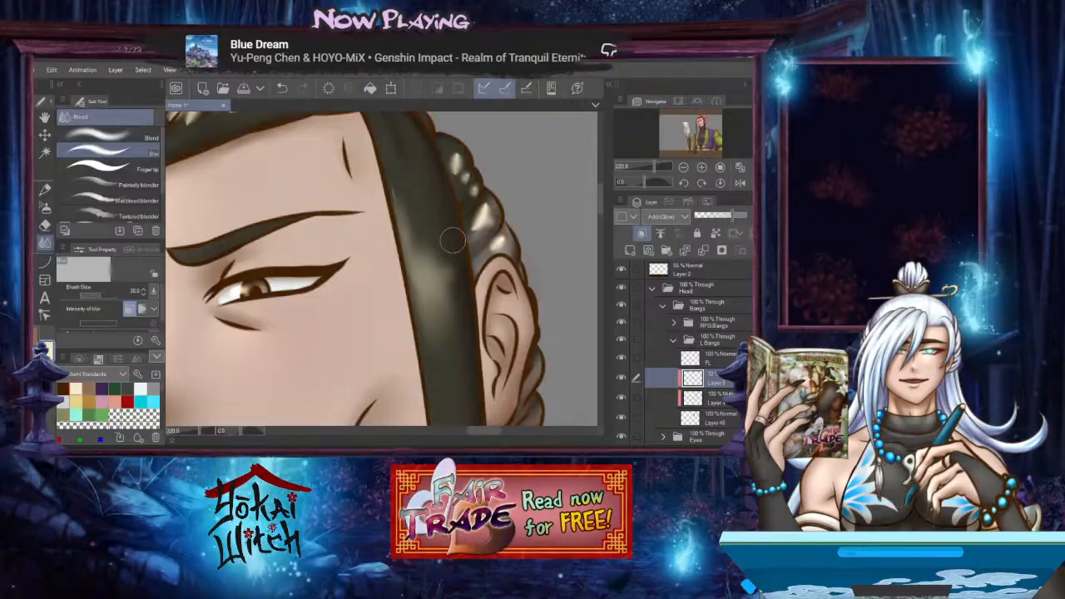
scroll(470, 254, down, 4)
scroll(470, 254, up, 4)
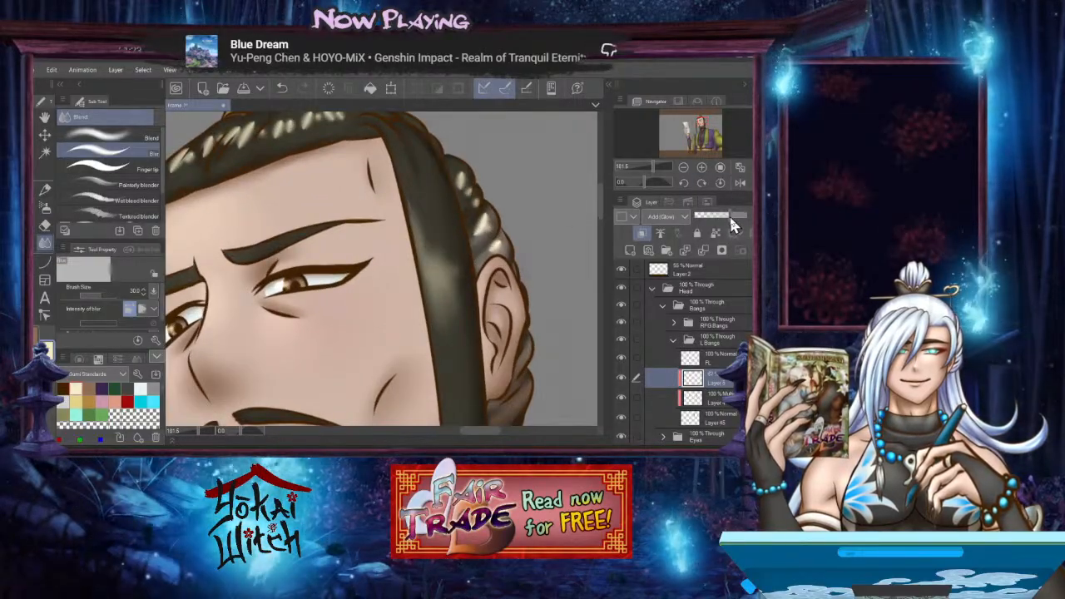
Add a new layer at the bottom of the L Bangs folder, beneath the base layer, and set it to Multiply
click(695, 399)
scroll(695, 400, down, 1)
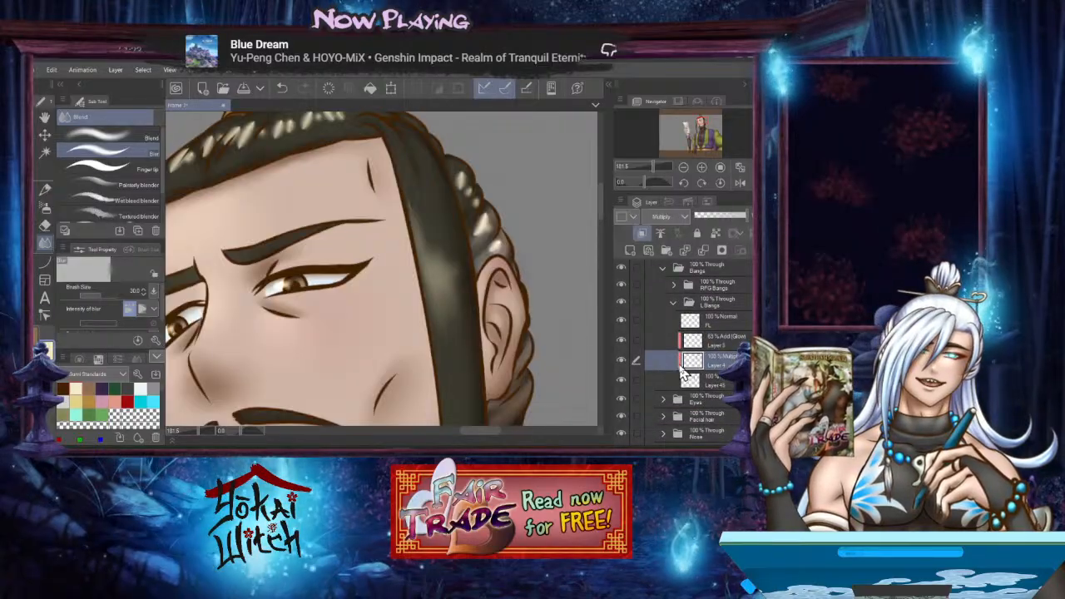
click(707, 339)
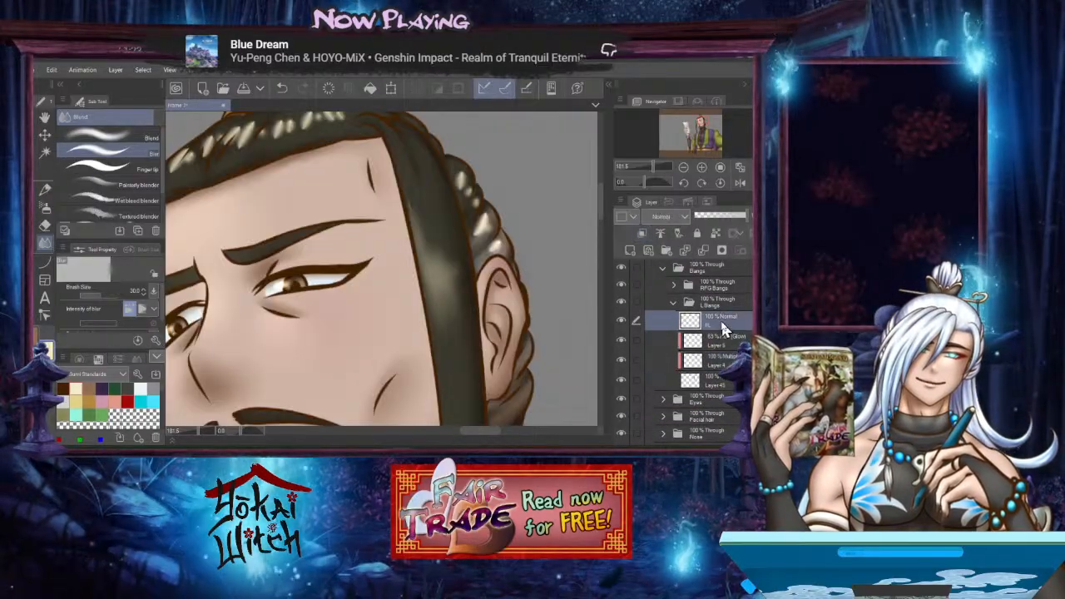
click(695, 318)
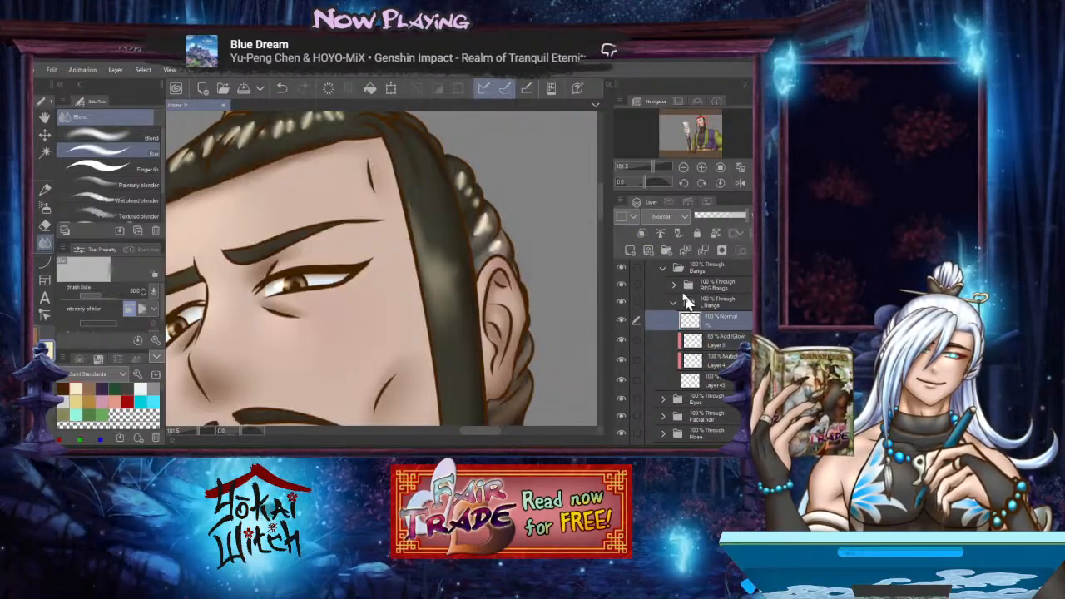
click(630, 250)
drag(714, 324, 709, 408)
click(666, 214)
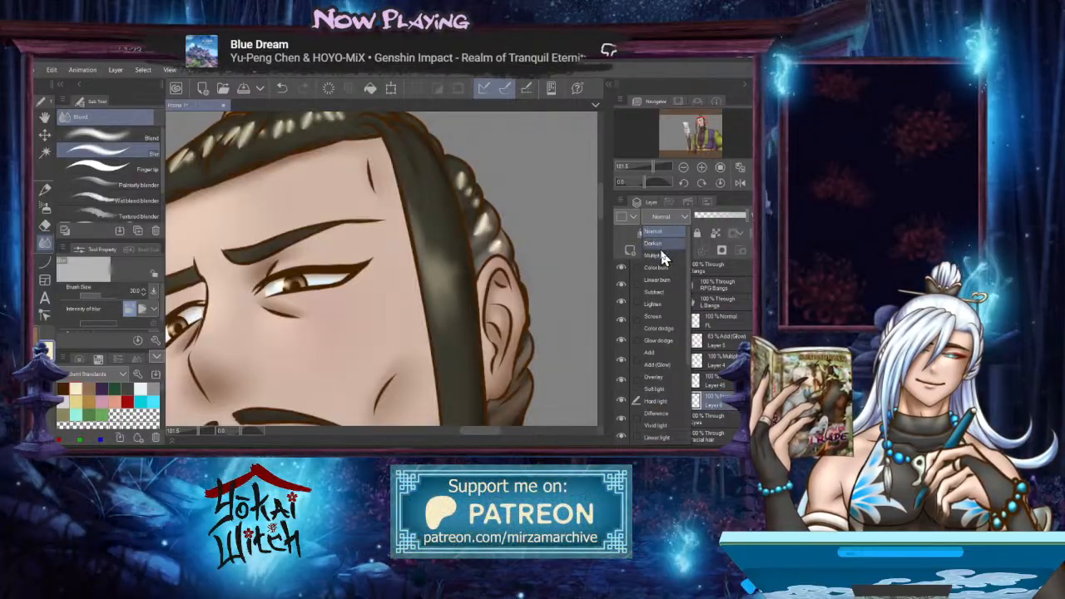
click(659, 247)
Draw the left bang's cast shadow down the cheek and neck along its inner edge with an enlarged Curve brush
click(45, 261)
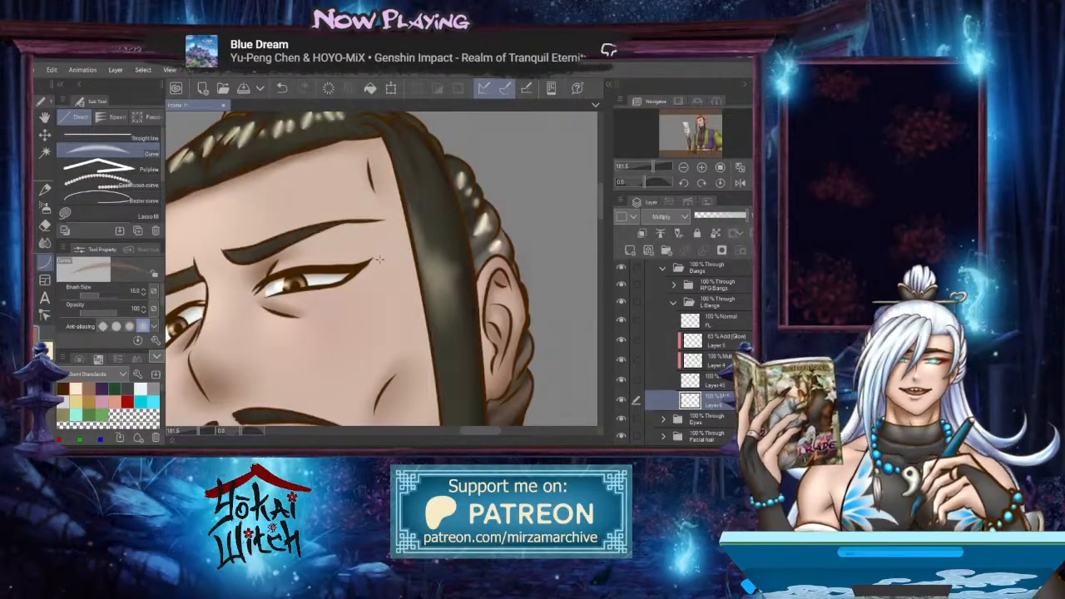
key(bracketright)
key(bracketright)
key(bracketright)
key(bracketright)
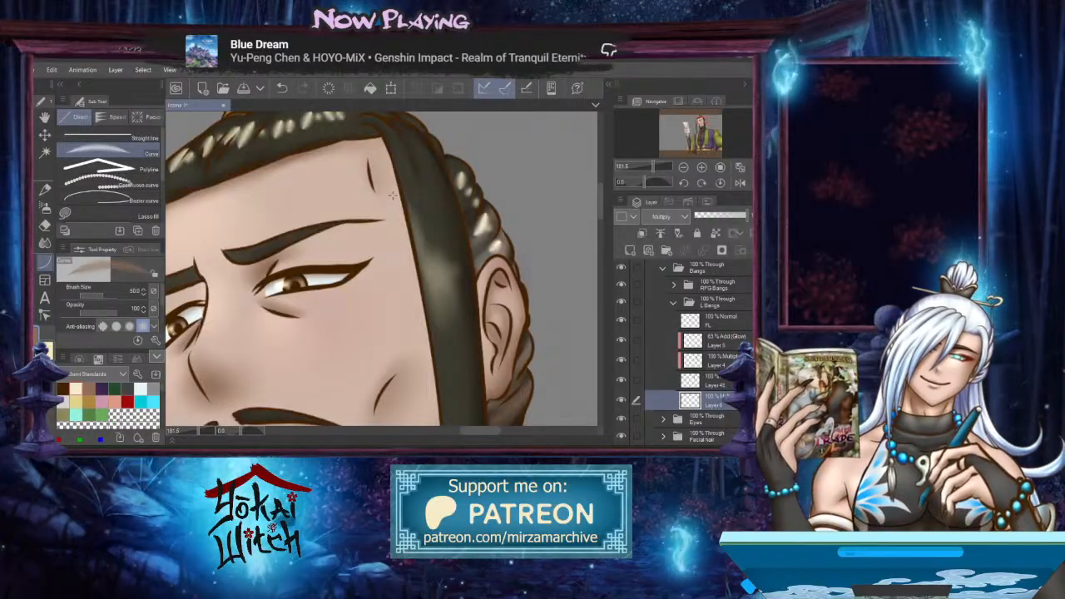
scroll(394, 192, up, 1)
drag(386, 159, 389, 232)
click(423, 290)
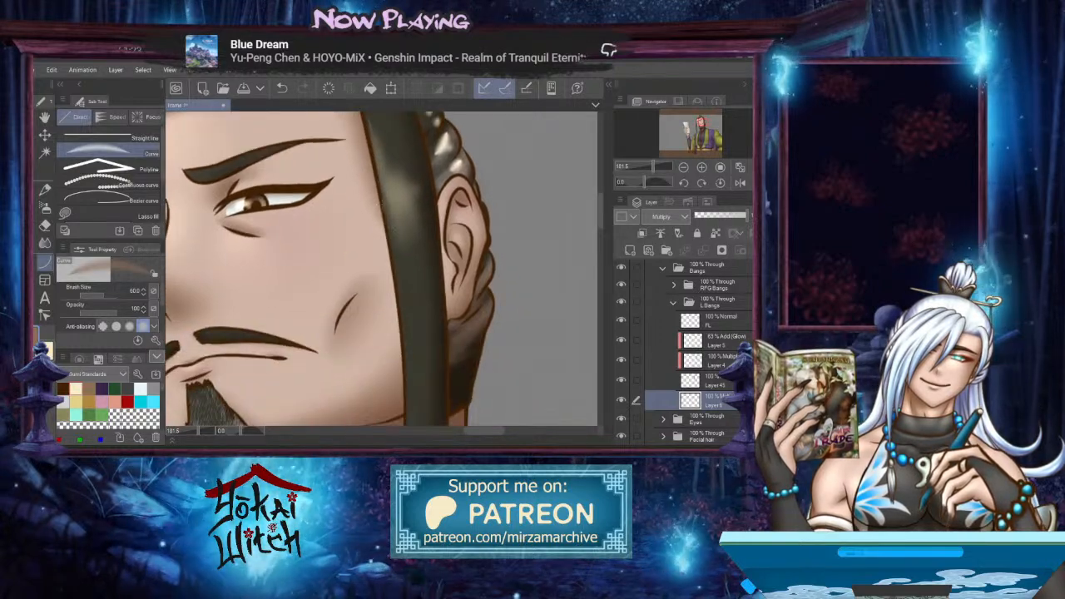
drag(377, 183, 401, 405)
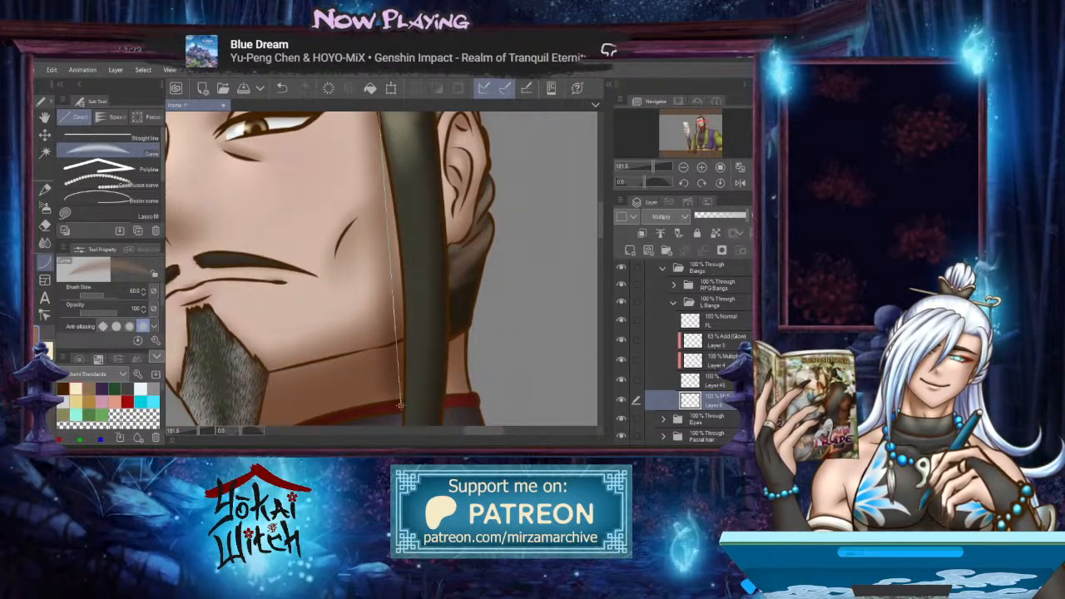
click(407, 319)
scroll(411, 315, down, 5)
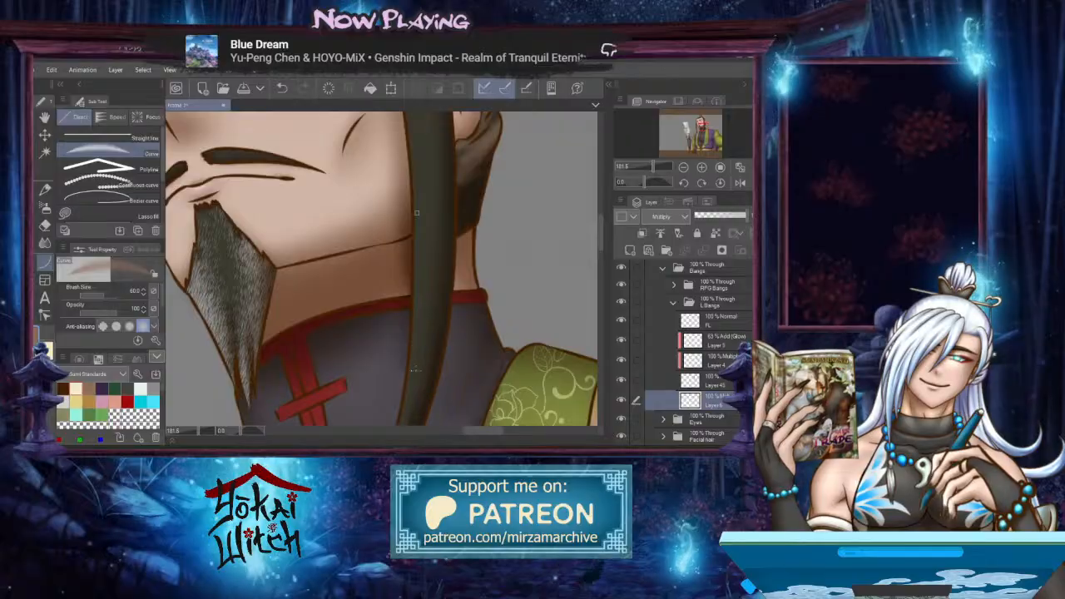
Draw a curved cast shadow on the forehead where the left bang leaves the hairline
scroll(418, 355, up, 10)
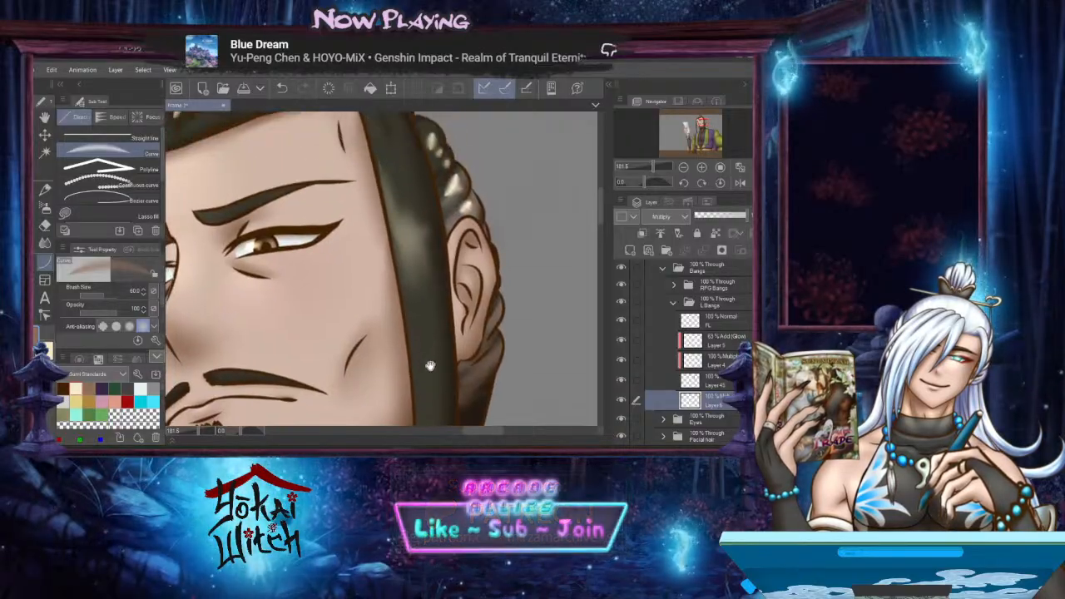
scroll(427, 328, down, 3)
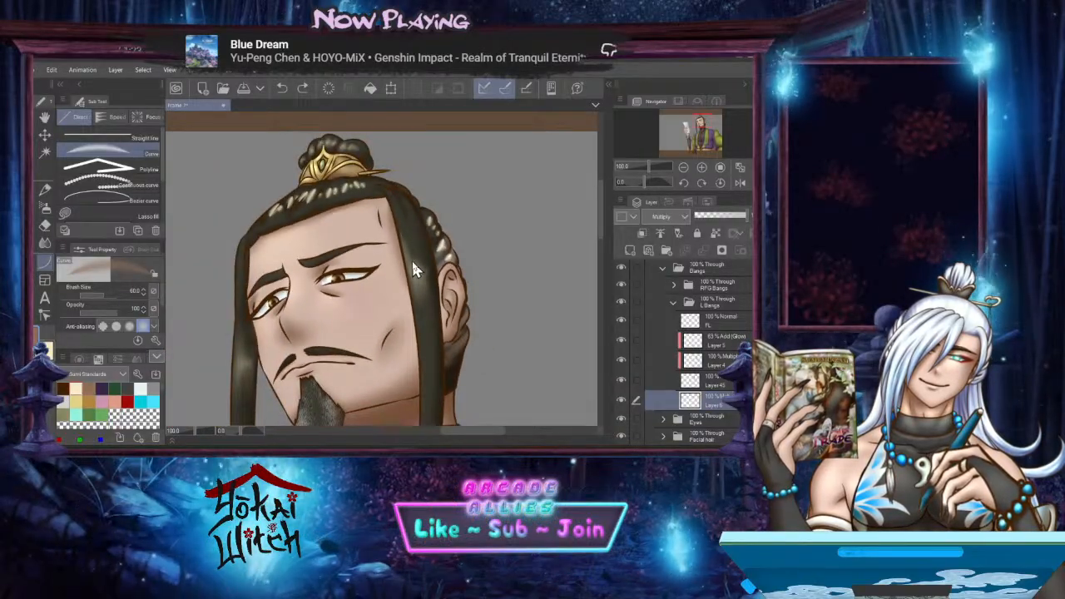
scroll(412, 260, up, 4)
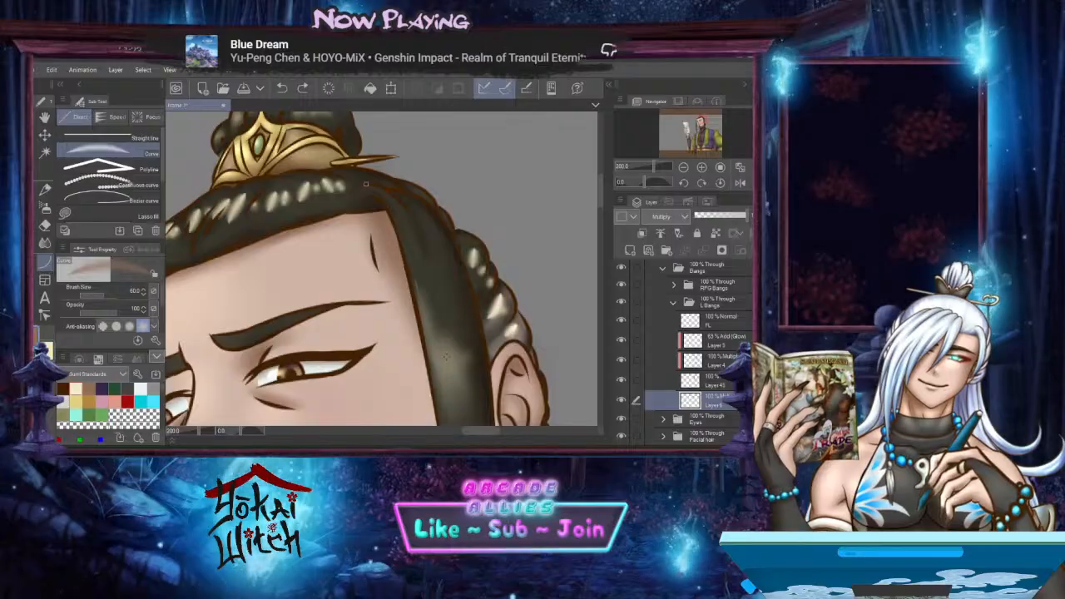
drag(365, 183, 433, 354)
click(396, 229)
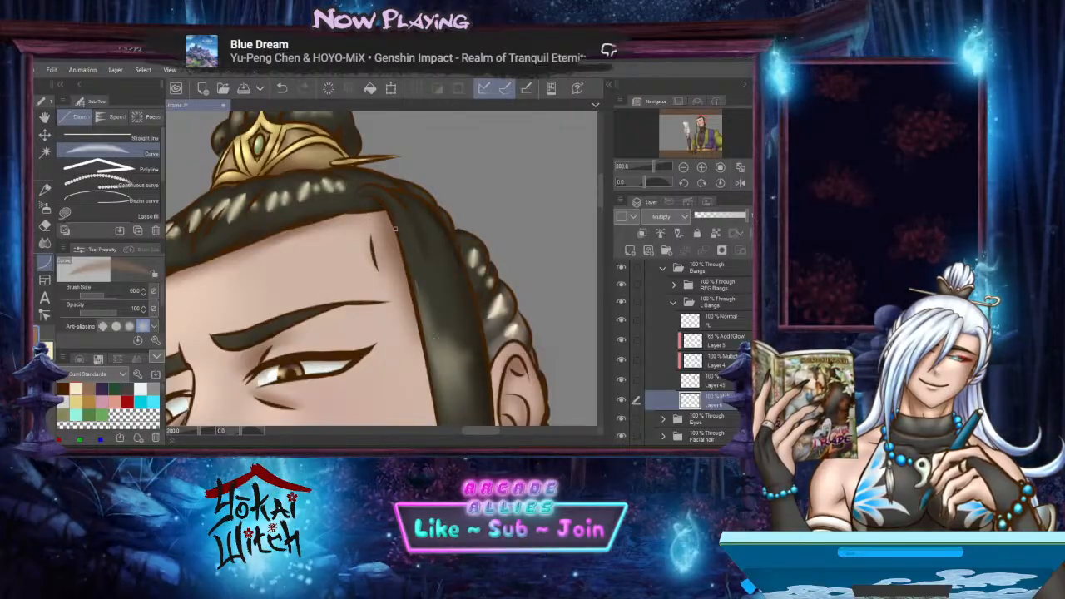
scroll(393, 226, up, 1)
scroll(393, 226, down, 1)
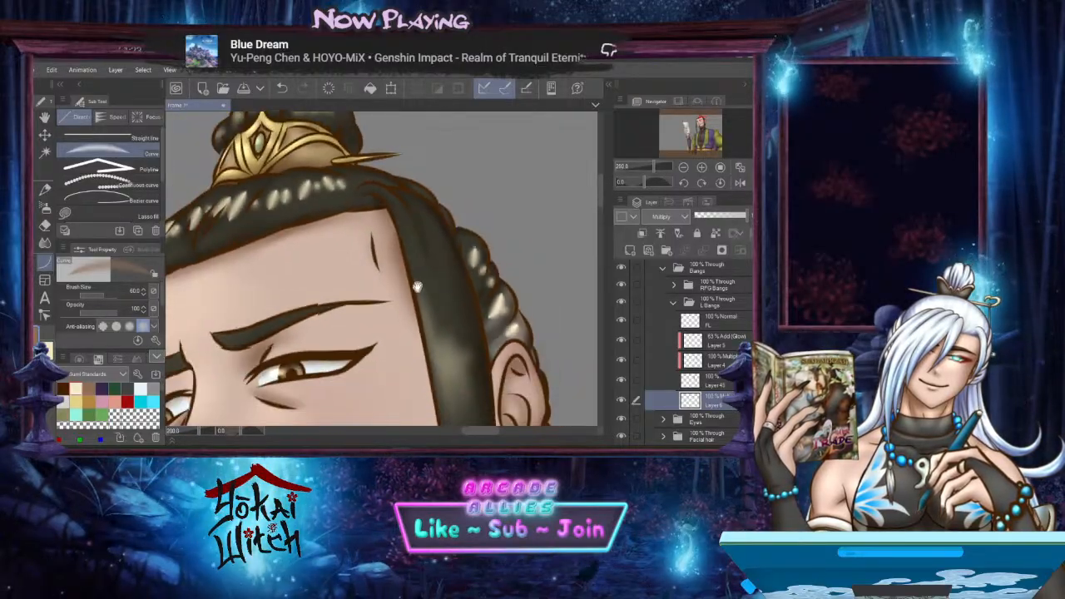
Draw the left bang's cast shadow along its outer edge, beside the ear and neck
drag(479, 412, 390, 257)
scroll(401, 208, down, 1)
scroll(401, 208, down, 1)
drag(399, 185, 395, 369)
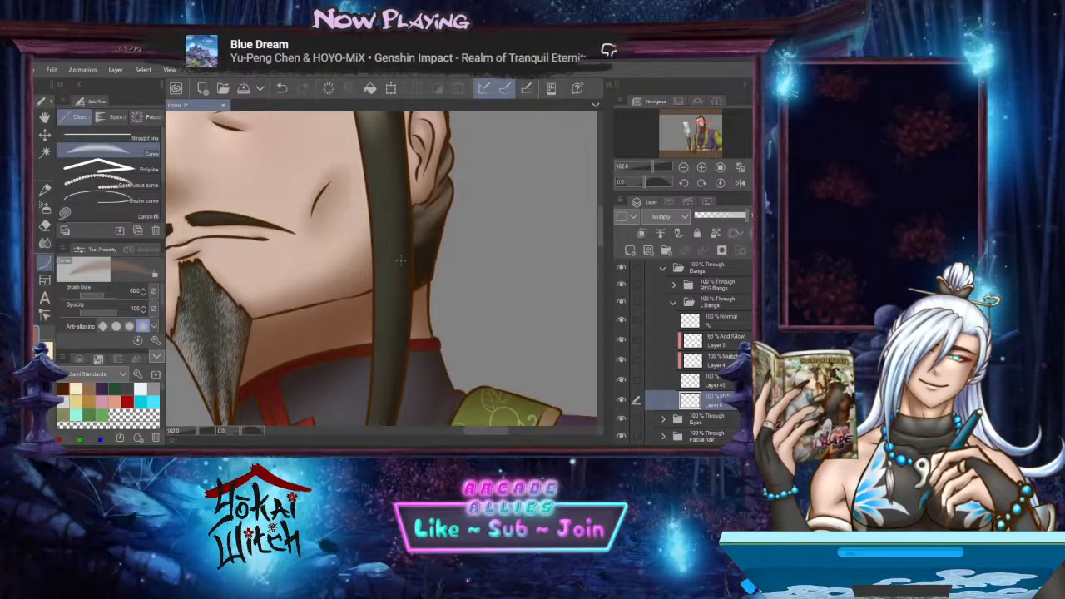
drag(400, 260, 389, 372)
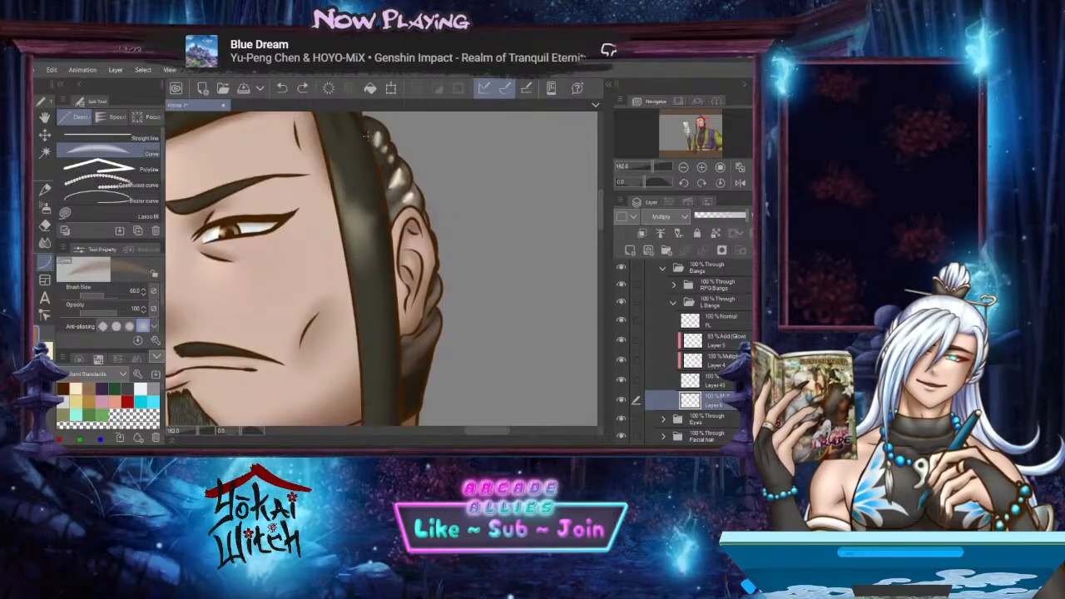
drag(366, 135, 394, 394)
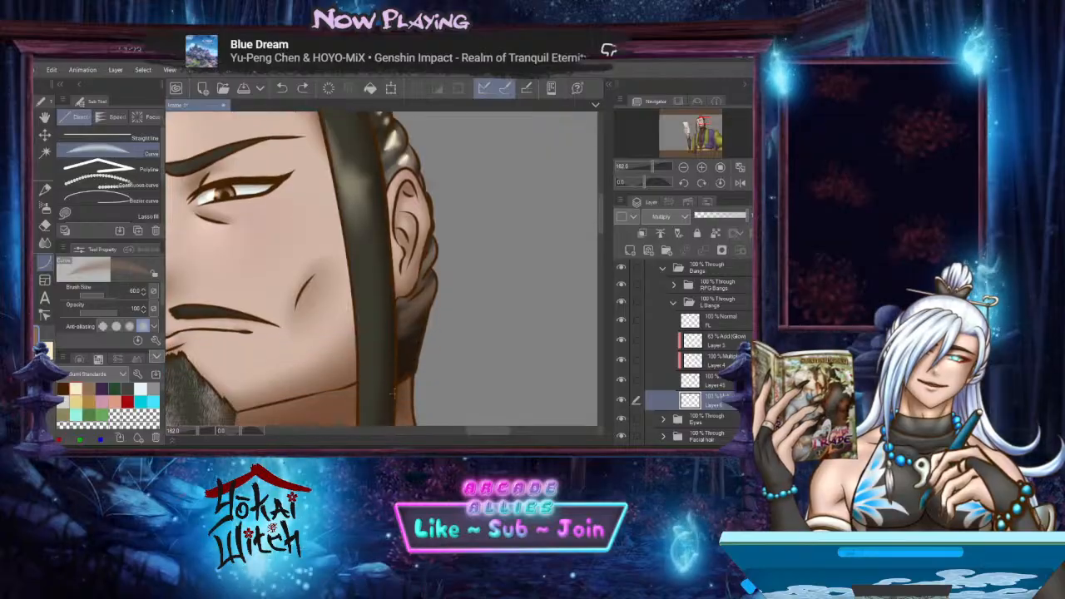
click(400, 386)
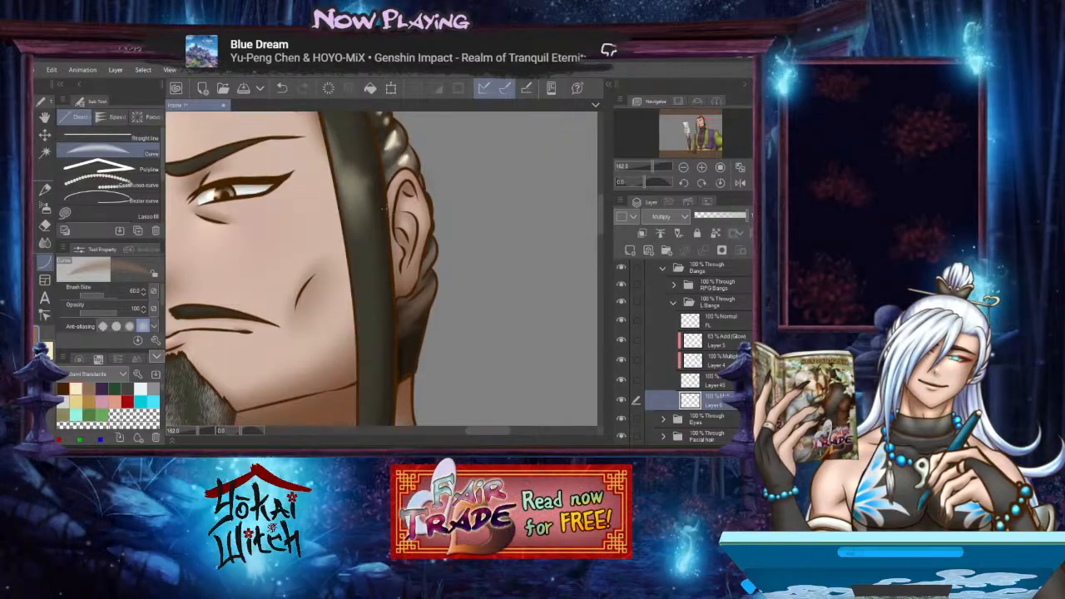
Draw a curved cast shadow on the dark robe along the outer edge of the left bang's lower tip
scroll(400, 391, down, 5)
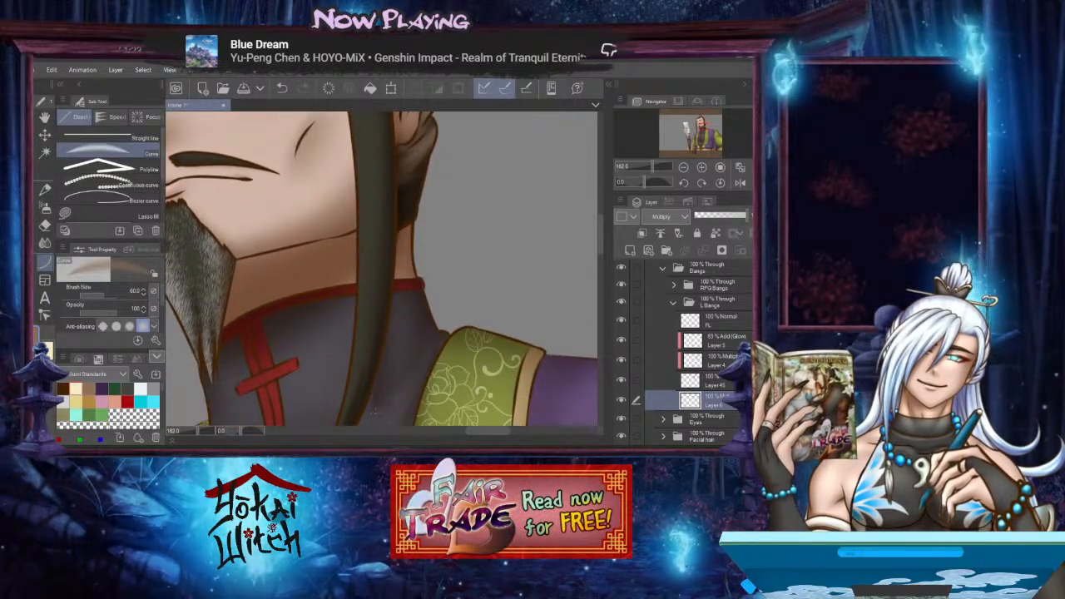
scroll(400, 373, down, 2)
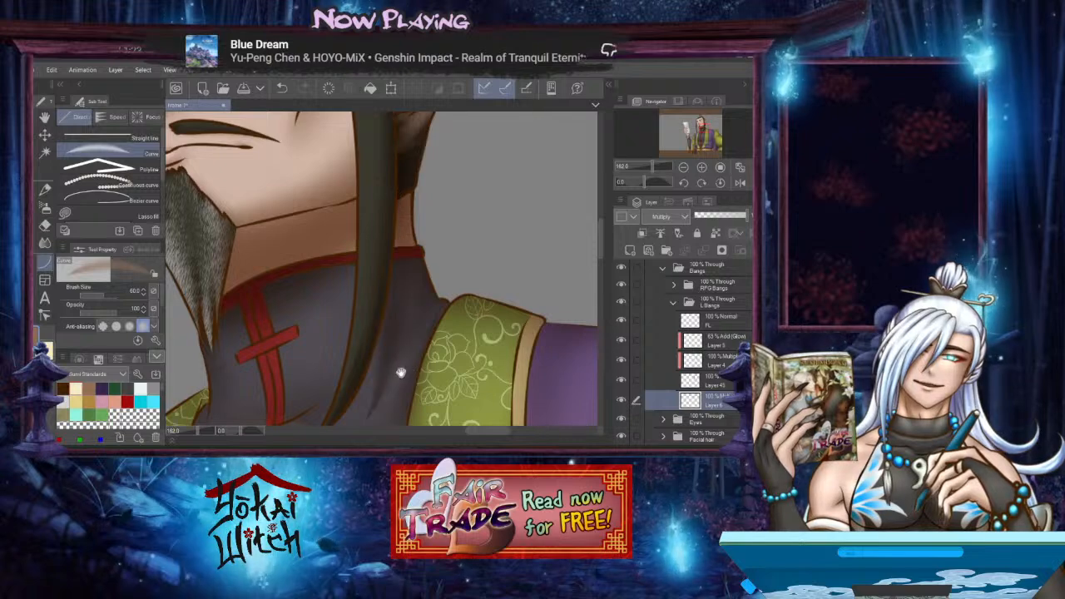
scroll(400, 373, down, 2)
click(360, 370)
drag(401, 250, 349, 384)
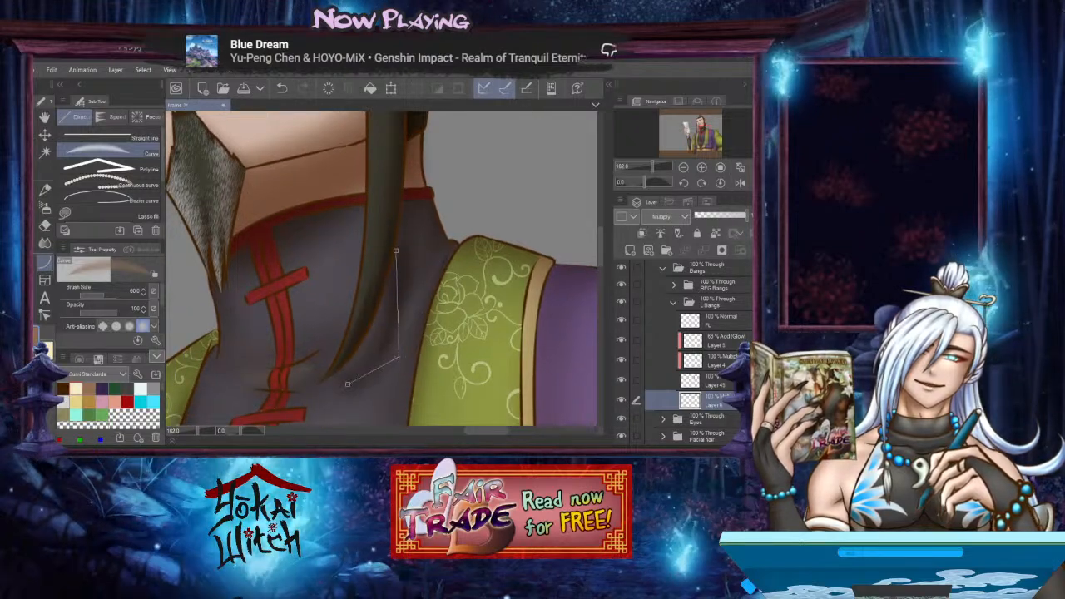
click(382, 362)
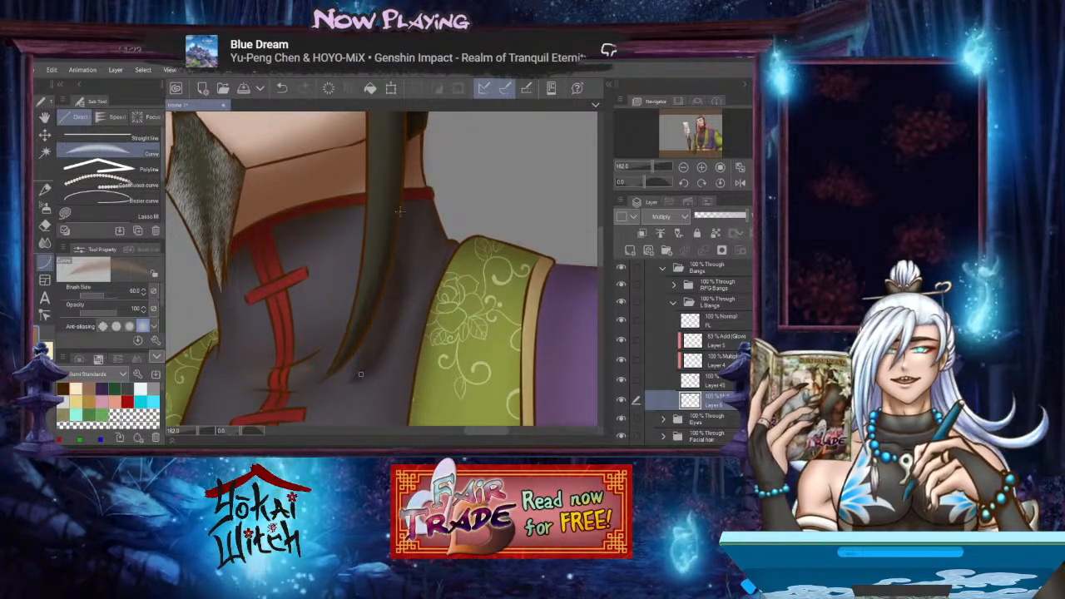
click(427, 250)
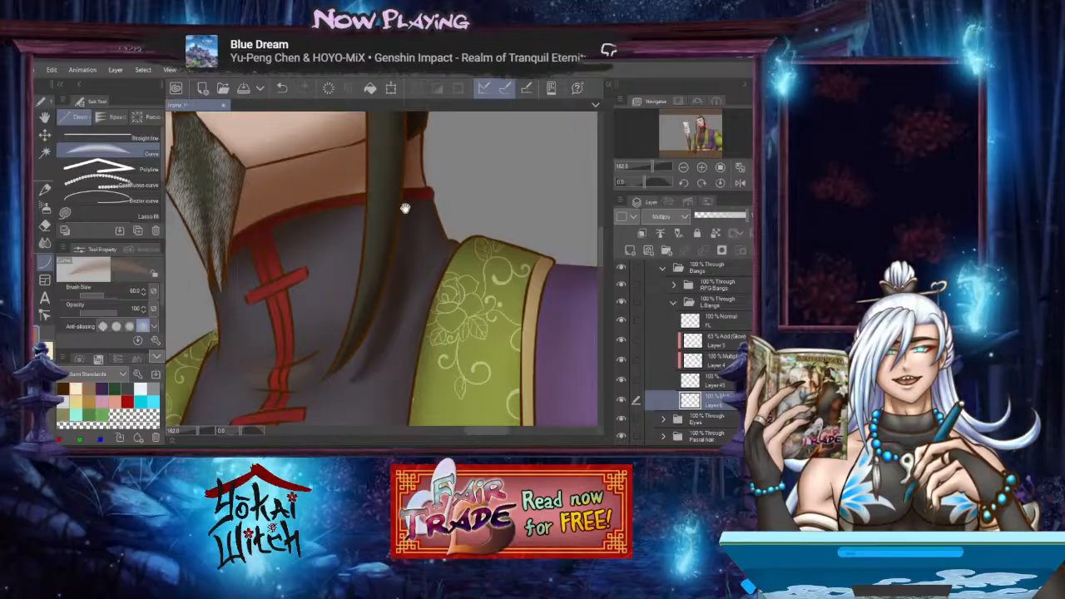
Blur the left bang's cast shadows on the robe, neck and cheek with an enlarged Blur tool
click(47, 247)
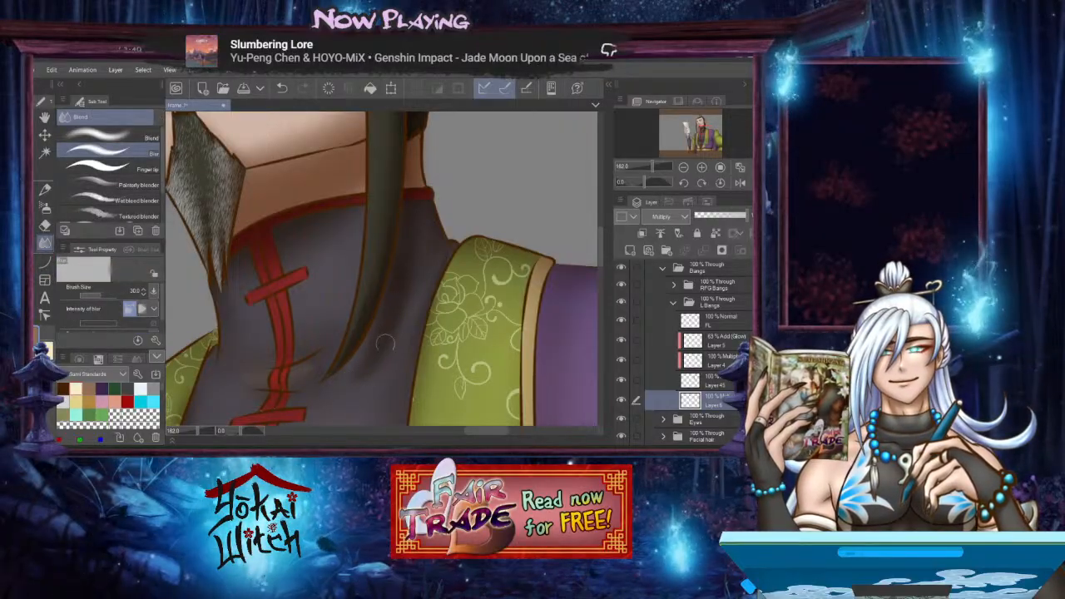
key(bracketright)
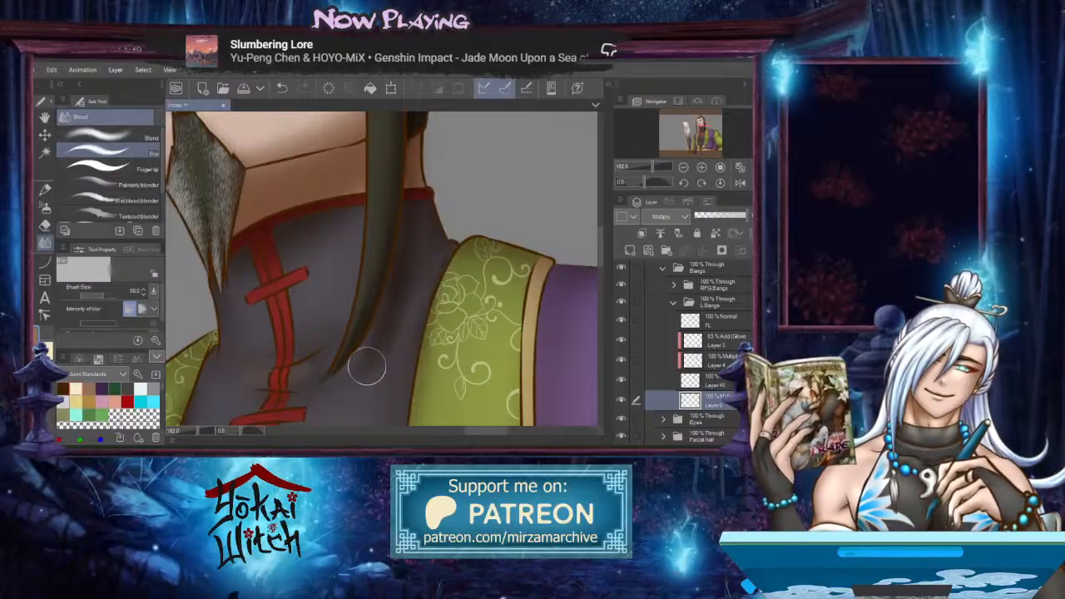
scroll(398, 274, up, 3)
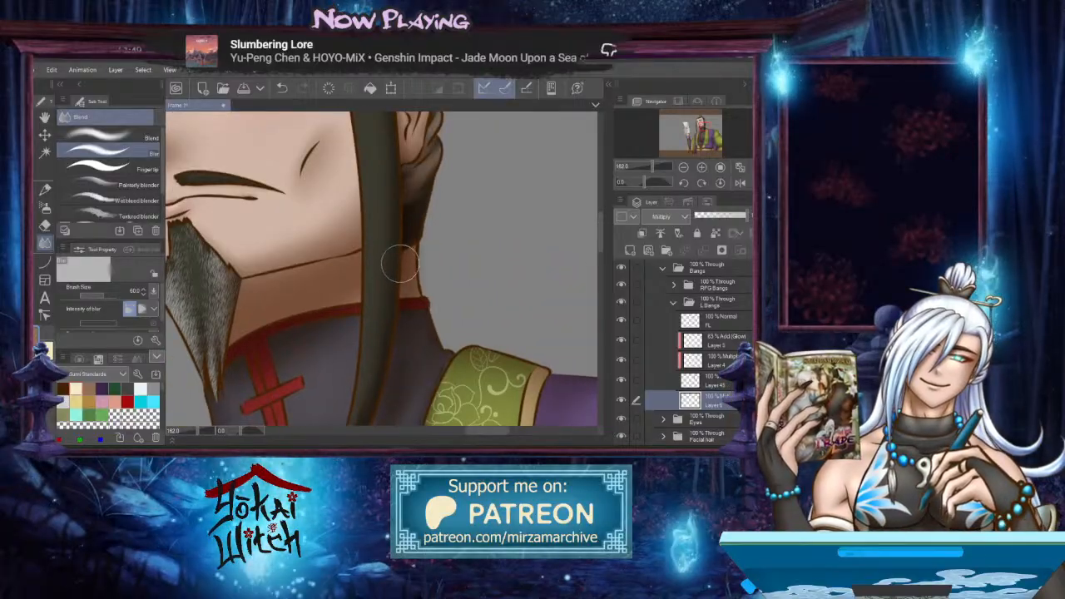
drag(399, 264, 398, 402)
scroll(391, 279, up, 3)
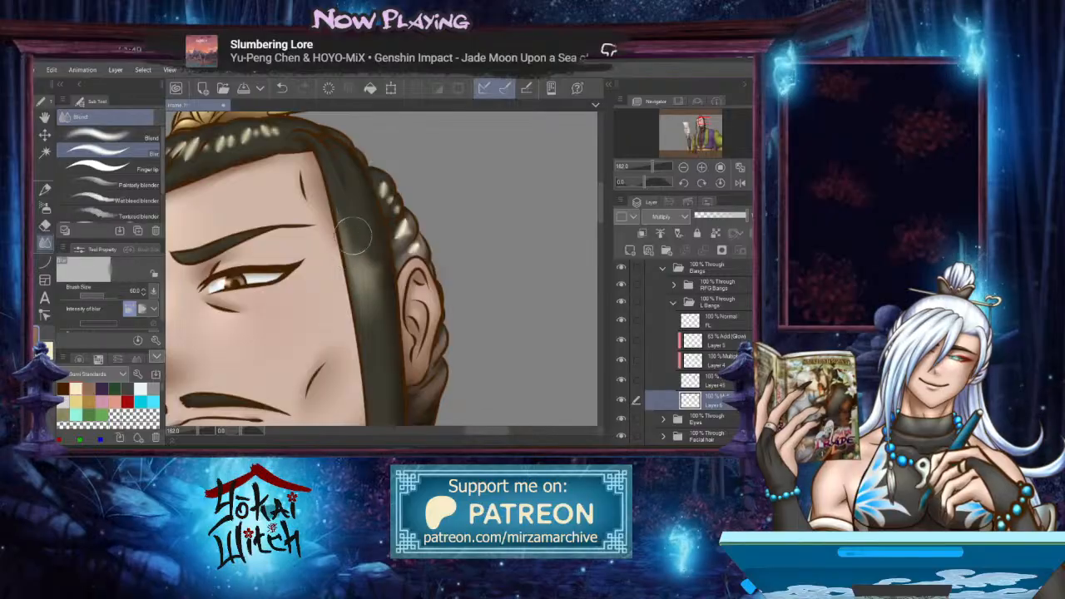
mouse_move(388, 335)
mouse_down()
mouse_move(369, 233)
mouse_move(440, 269)
mouse_move(467, 313)
mouse_move(455, 258)
mouse_move(500, 222)
mouse_move(454, 241)
mouse_move(384, 235)
mouse_up()
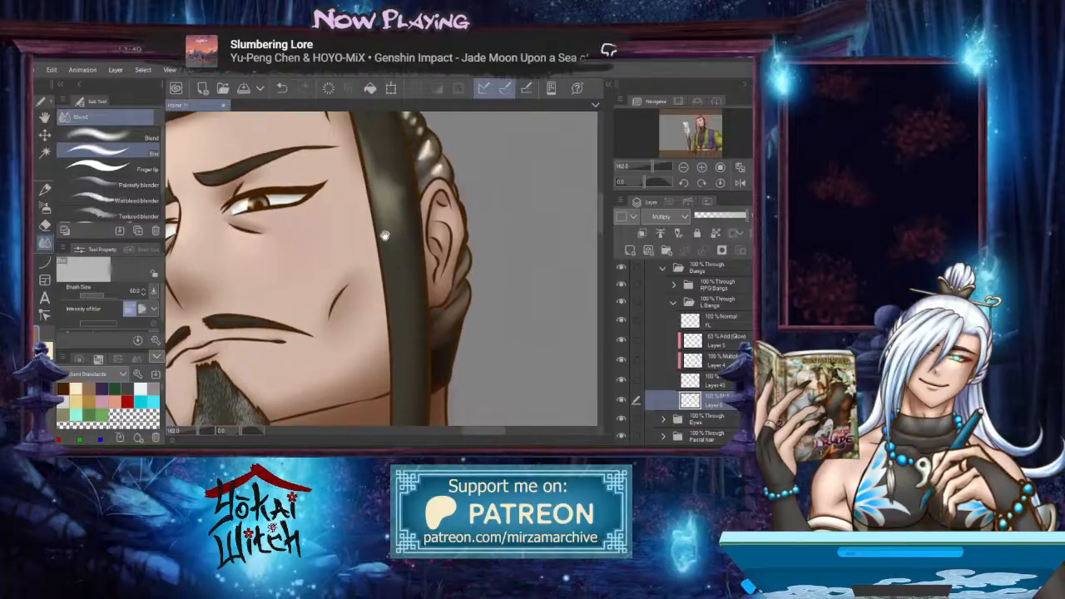
Draw a curved cast shadow along the left bang's inner edge, from the temple down to the jaw
click(45, 261)
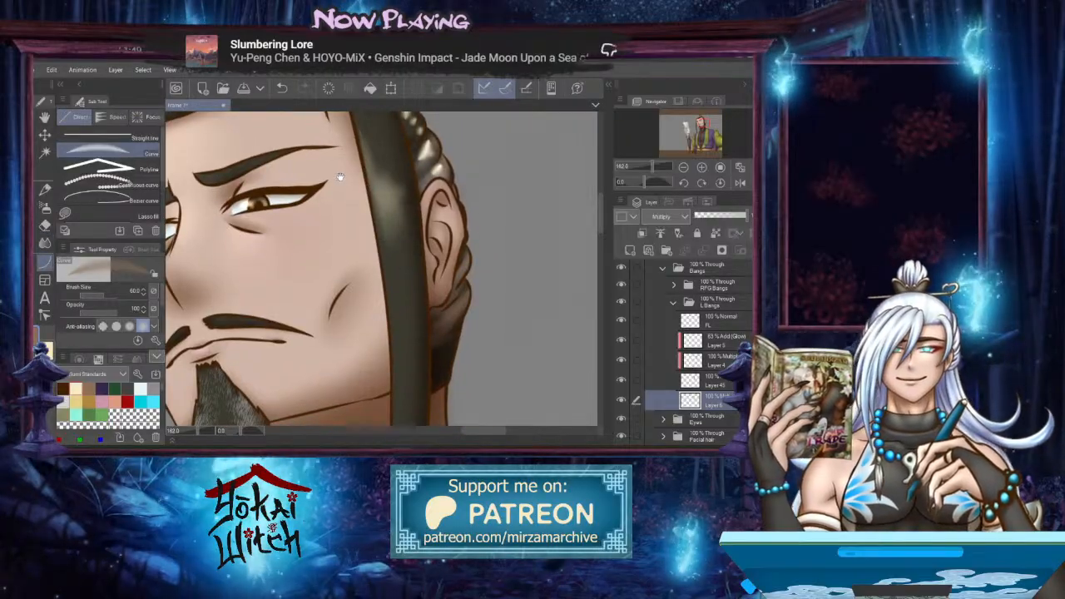
drag(366, 153, 405, 418)
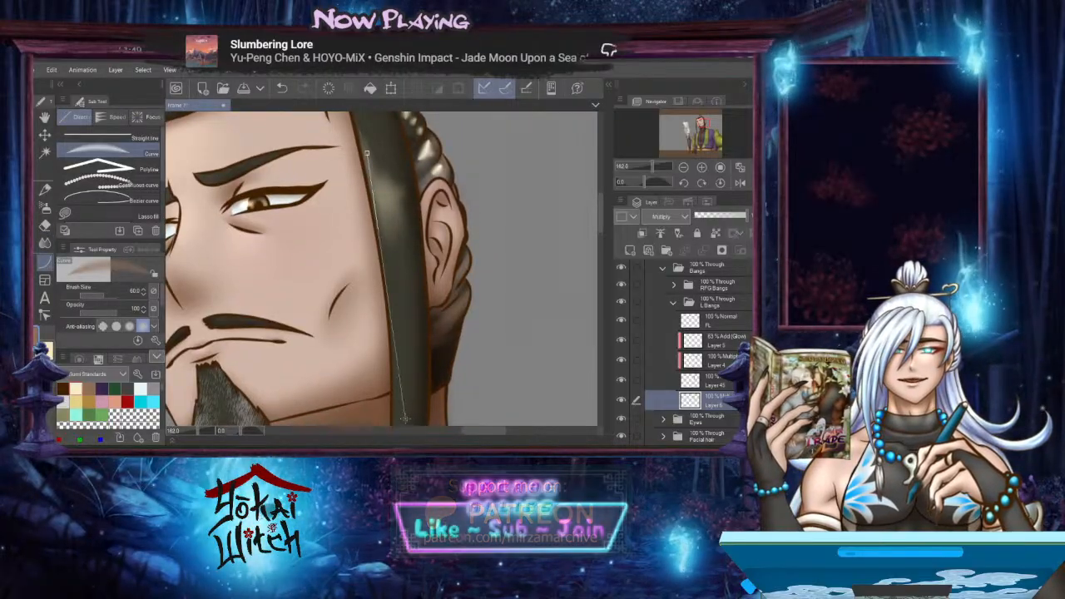
click(407, 354)
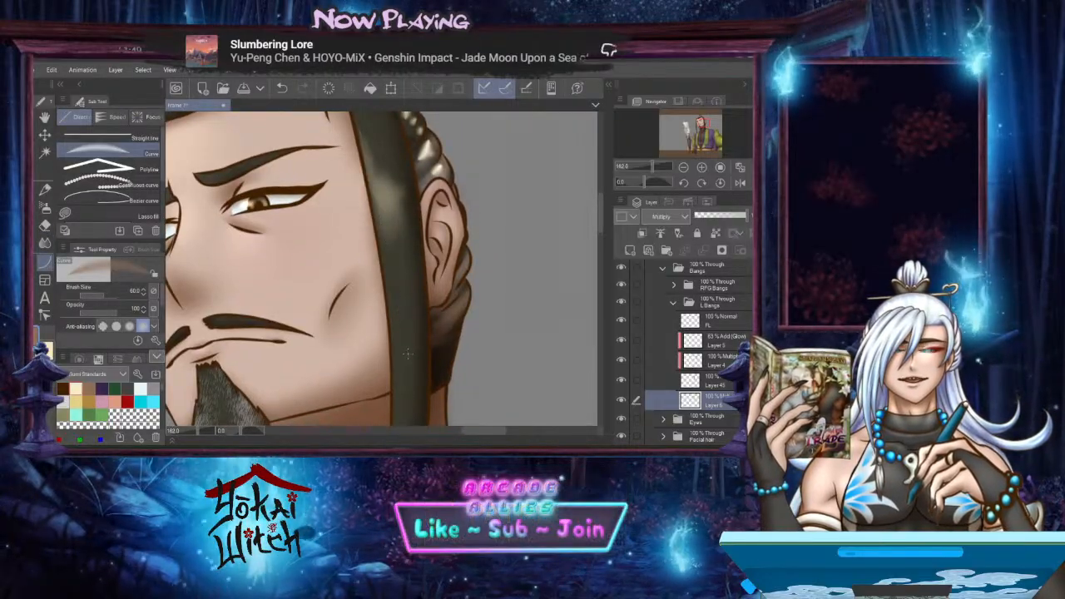
Blur the cast shadow along the left bang's inner edge on the temple and cheek
click(44, 241)
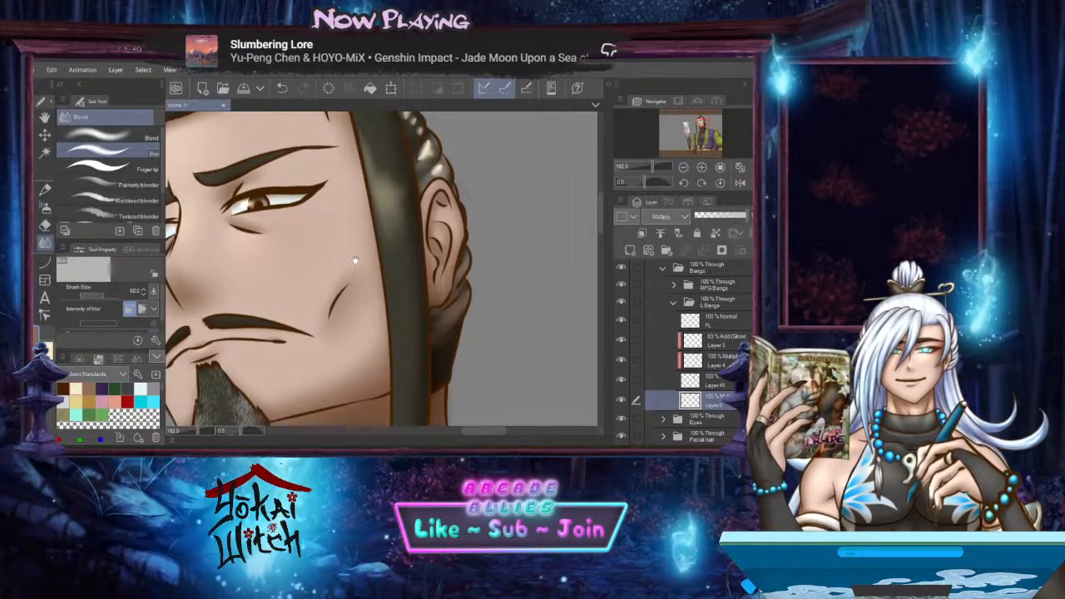
drag(354, 257, 444, 279)
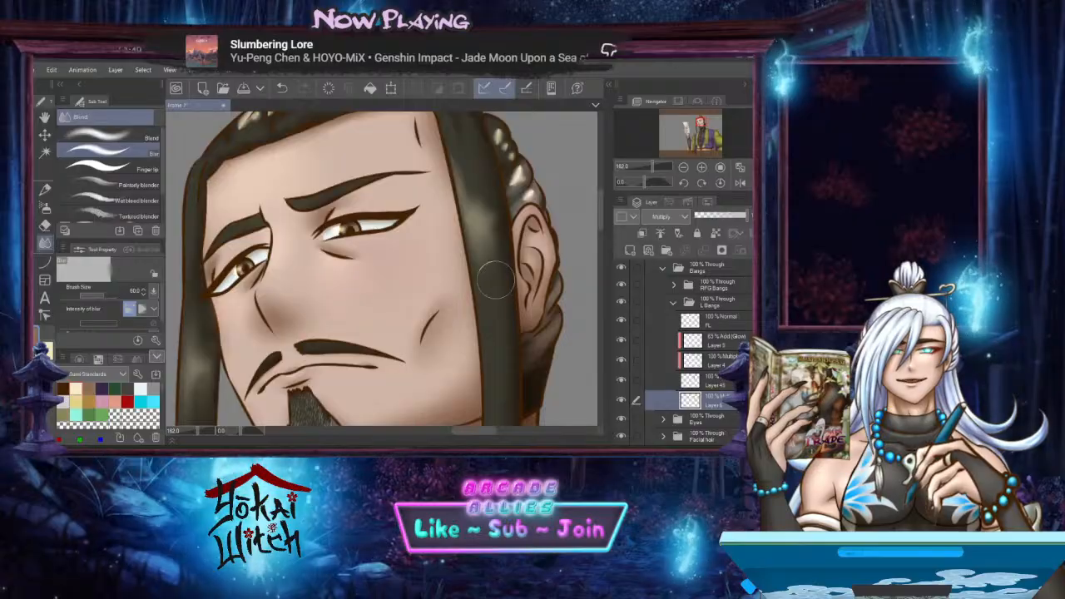
mouse_move(458, 226)
mouse_down()
mouse_move(454, 267)
mouse_move(461, 219)
mouse_up()
drag(444, 299, 473, 309)
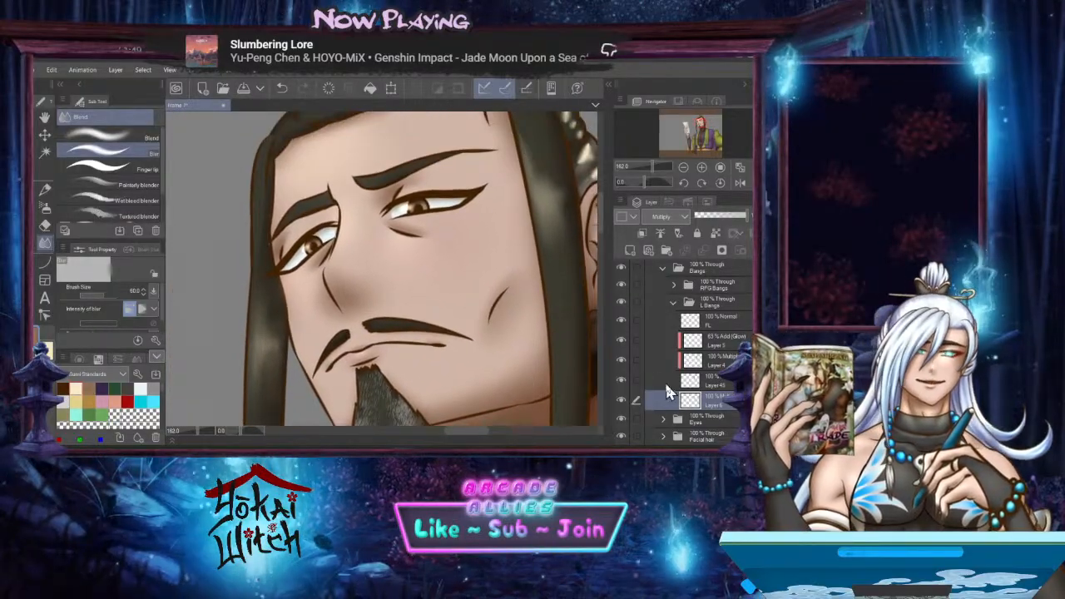
scroll(528, 304, down, 4)
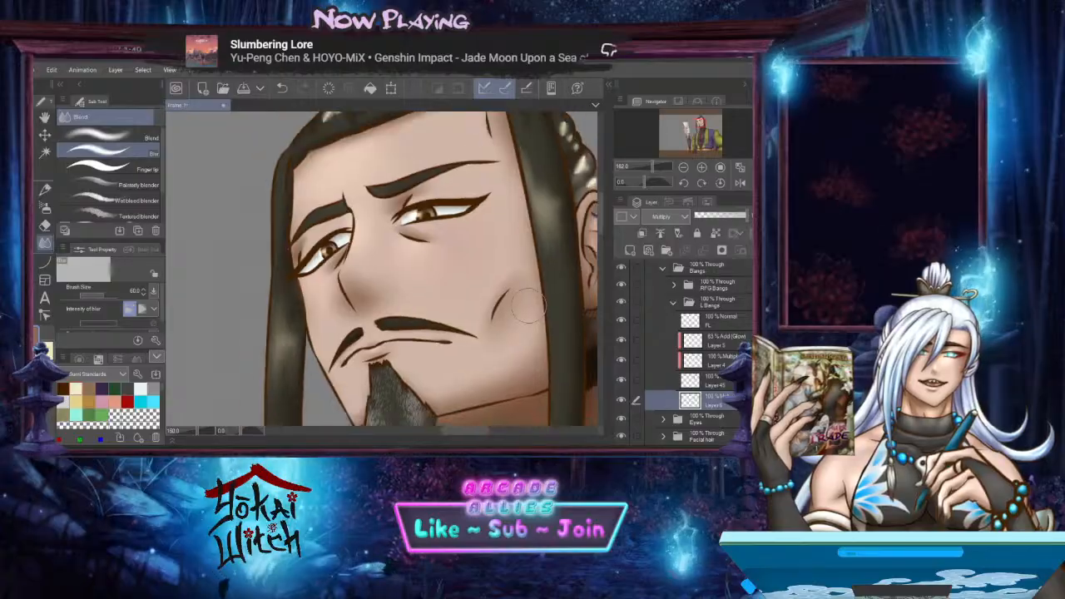
drag(521, 306, 558, 328)
scroll(514, 325, up, 2)
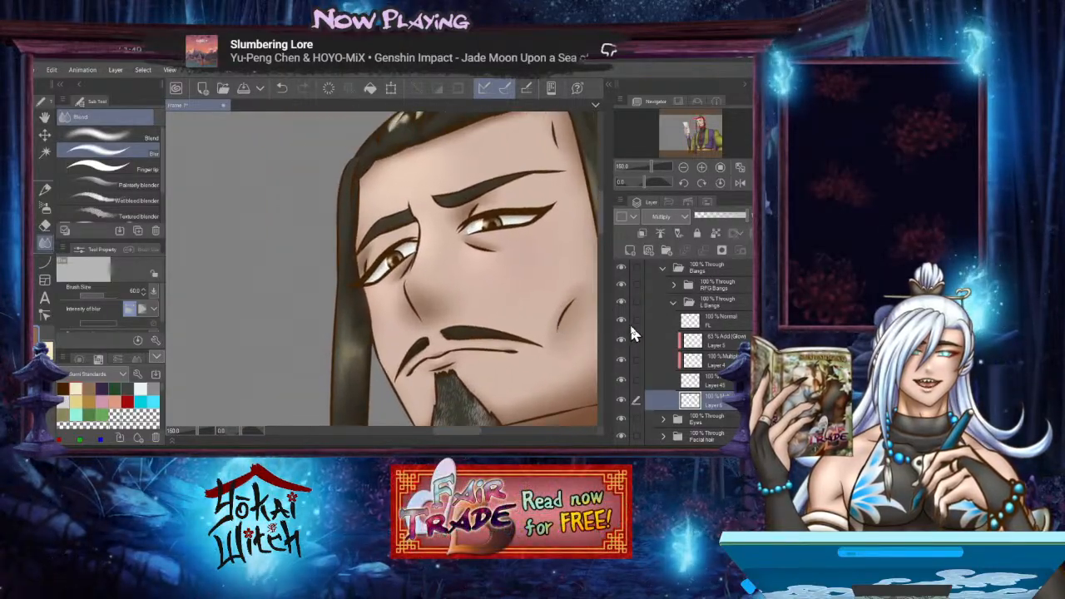
Collapse the L Bangs folder, expand RFG Bangs, and select the Add (Glow) layer in the Head Base folder
click(673, 302)
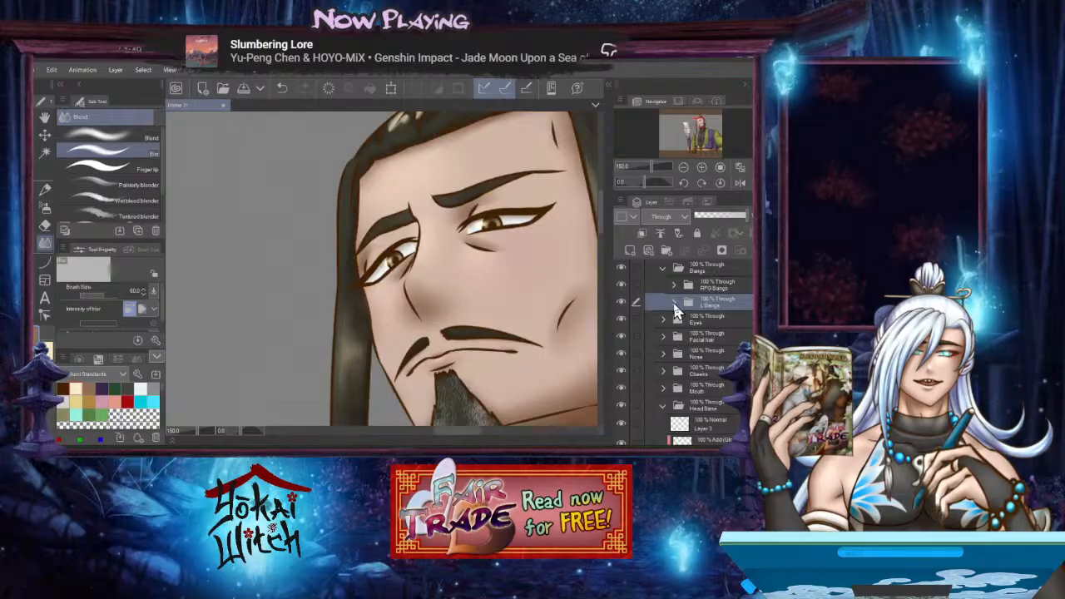
click(674, 285)
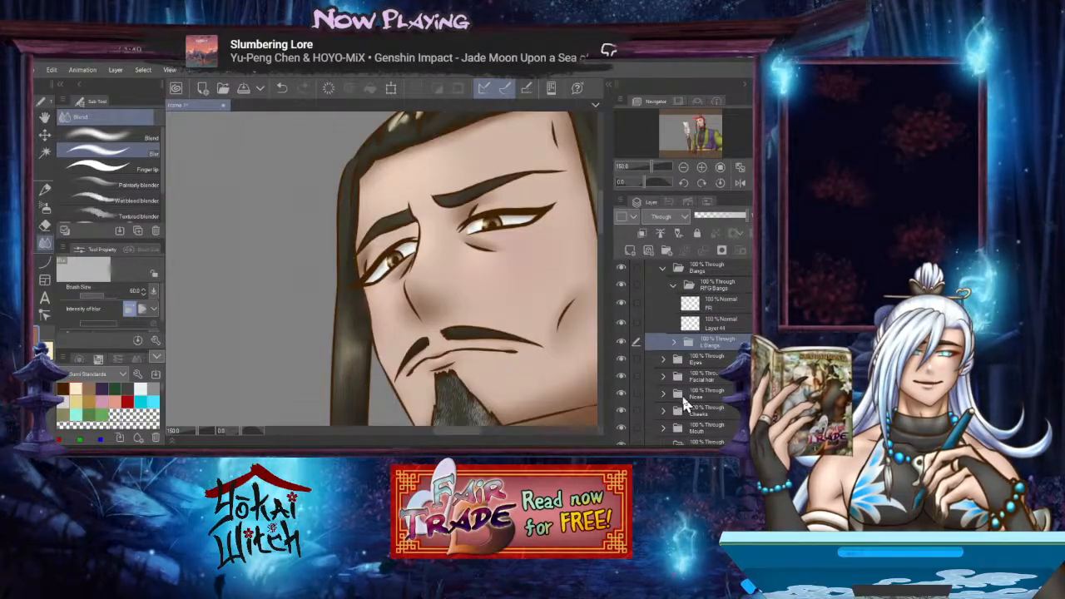
scroll(683, 391, down, 2)
scroll(670, 391, down, 3)
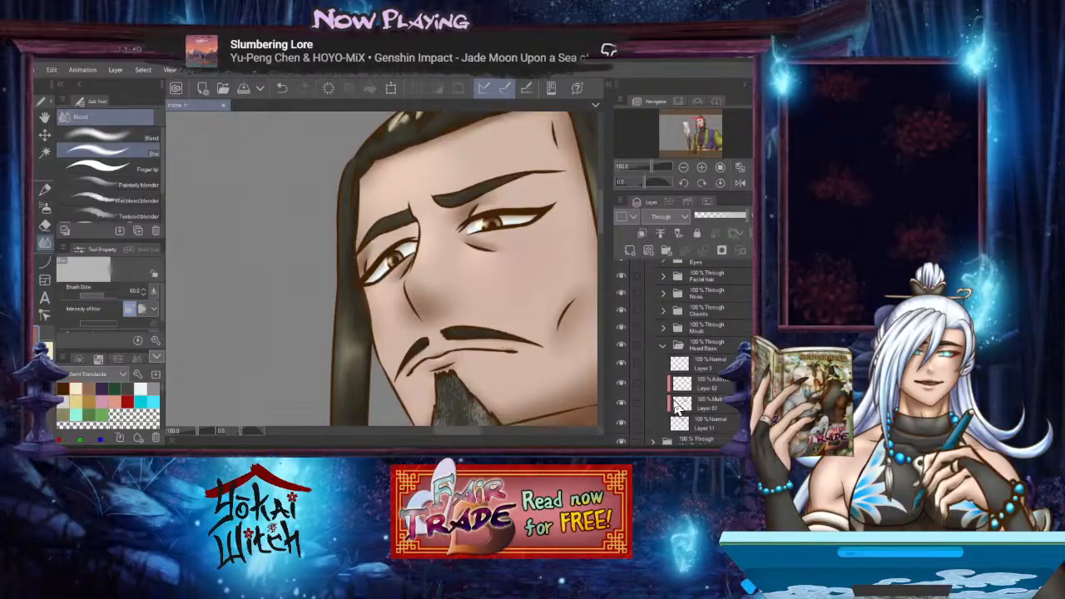
scroll(699, 416, down, 1)
click(714, 376)
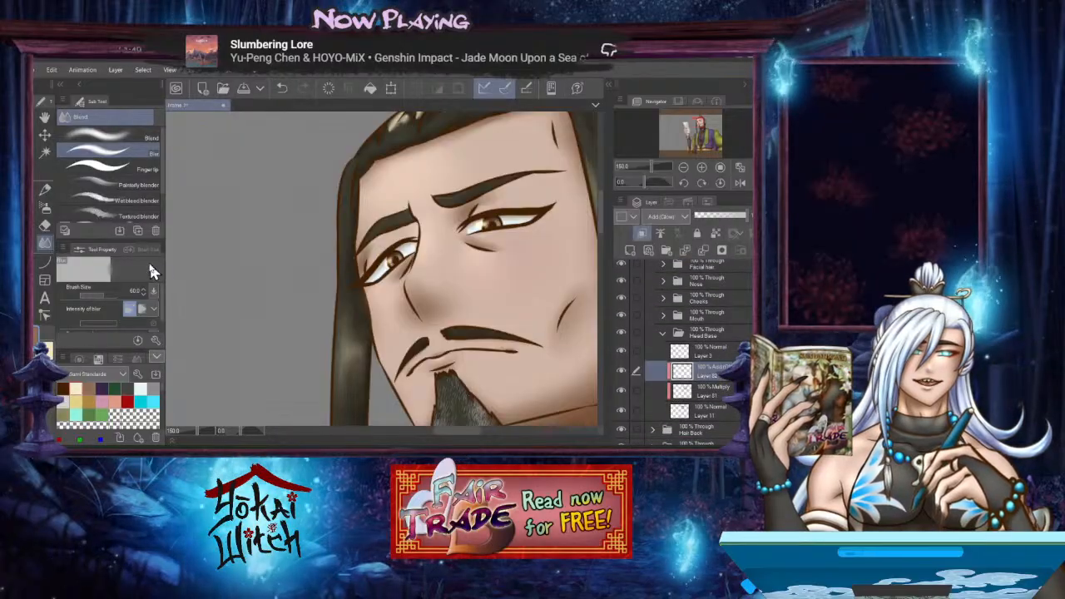
click(44, 208)
drag(263, 211, 211, 347)
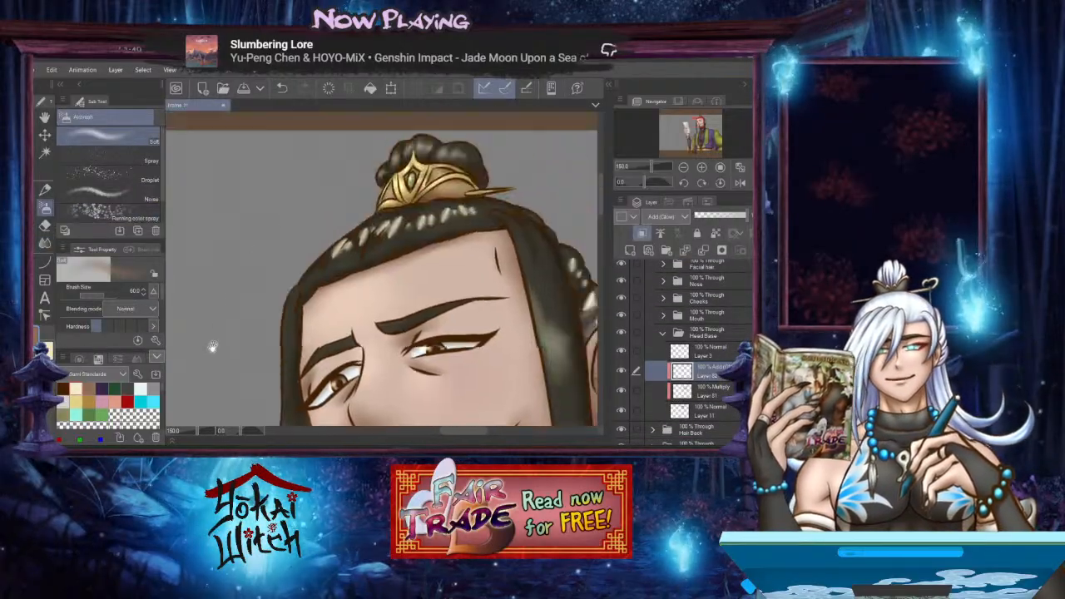
scroll(356, 273, up, 1)
mouse_move(314, 264)
mouse_down()
mouse_move(335, 241)
mouse_move(327, 271)
mouse_up()
key(ctrl+z)
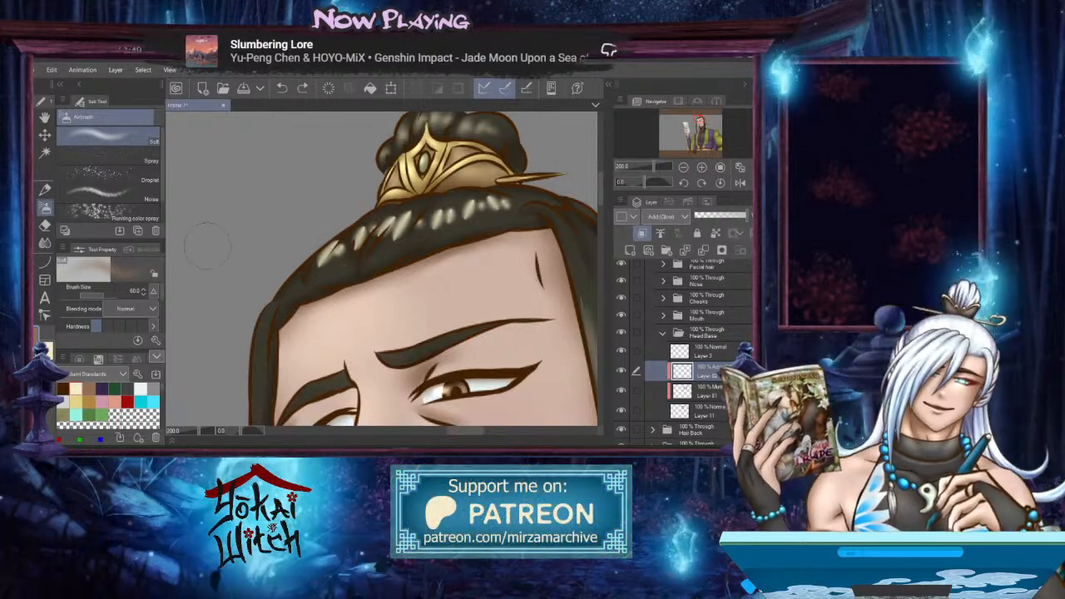
Blur the glow highlights on the front hair above the forehead
click(45, 242)
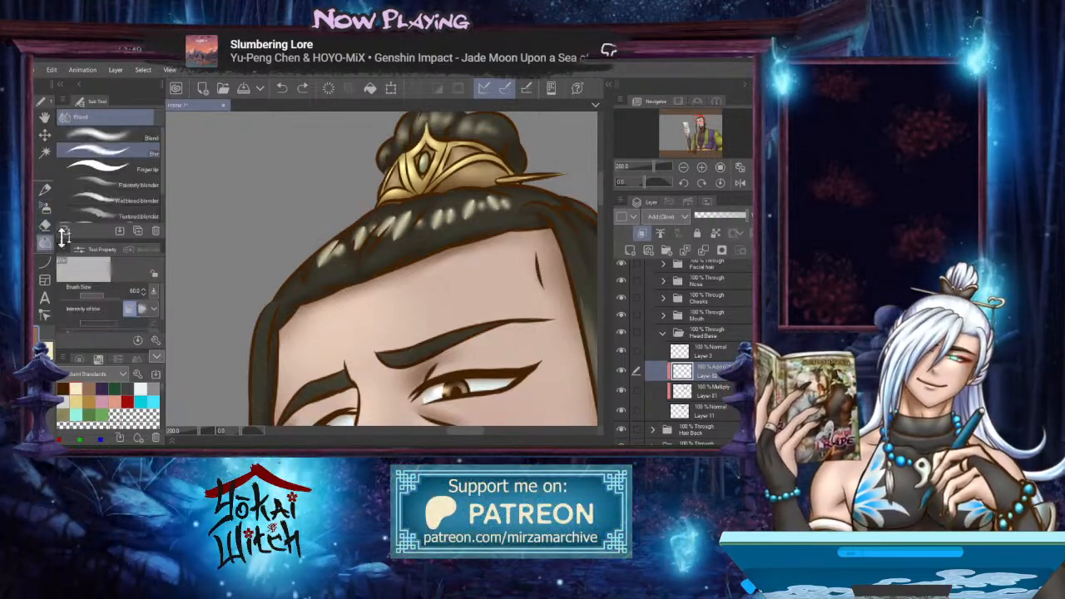
drag(302, 268, 331, 256)
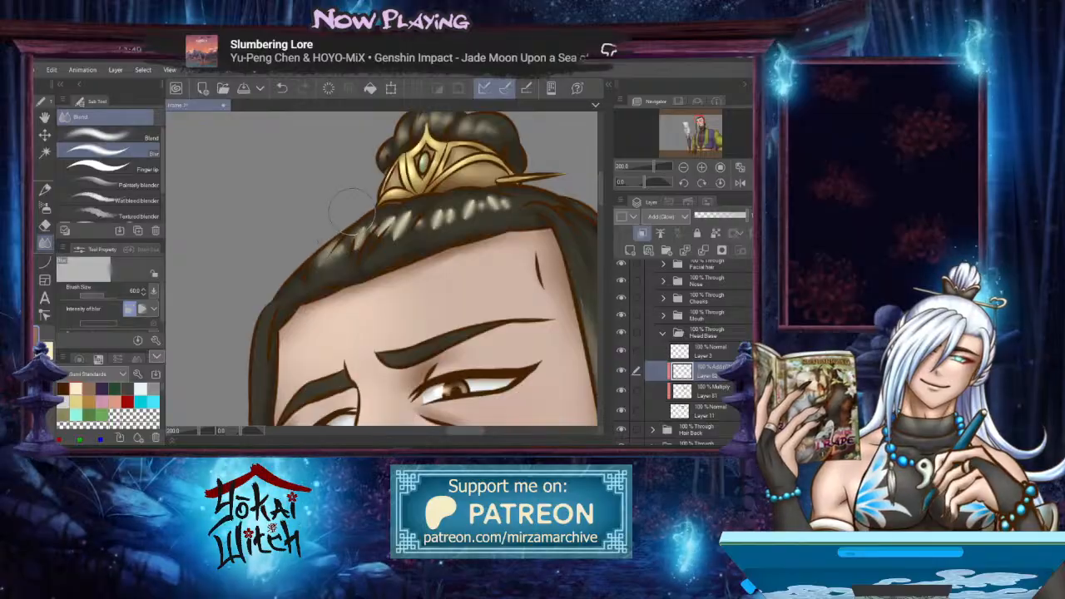
mouse_move(423, 206)
mouse_down()
mouse_move(429, 248)
mouse_move(371, 262)
mouse_move(355, 219)
mouse_move(462, 193)
mouse_move(385, 254)
mouse_move(499, 233)
mouse_up()
drag(395, 209, 521, 196)
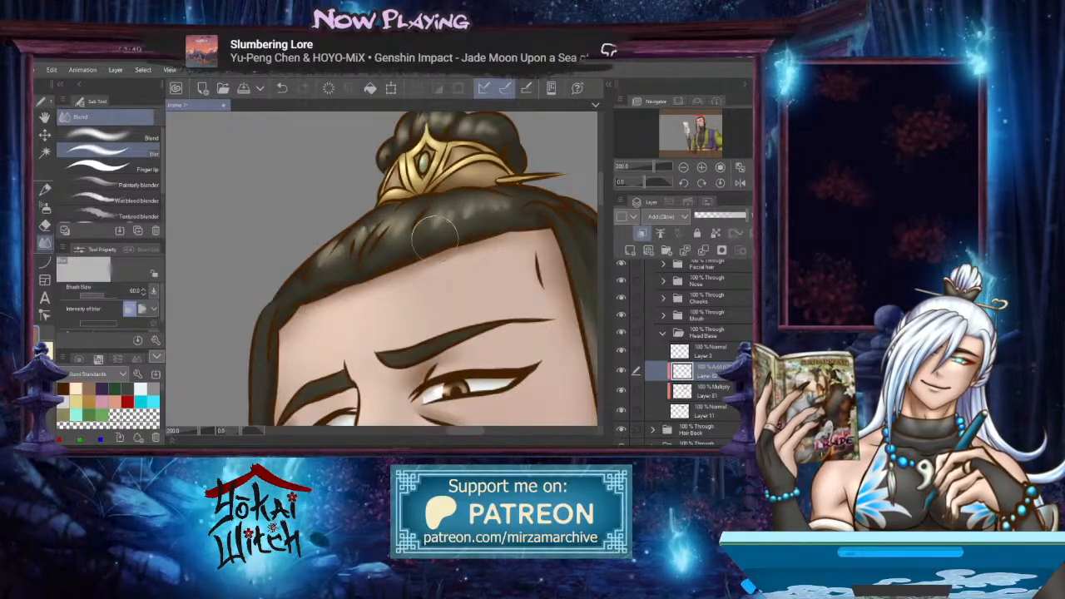
Blur the glow highlights on the braided hair above and behind the ear
mouse_move(436, 238)
mouse_down()
mouse_move(518, 222)
mouse_move(419, 236)
mouse_move(340, 212)
mouse_up()
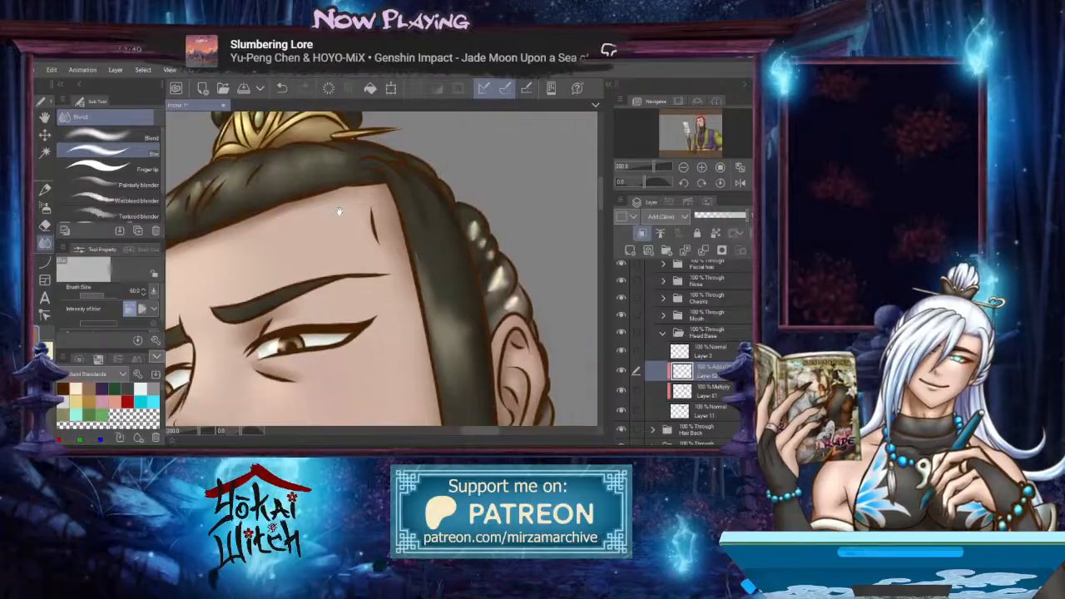
mouse_move(440, 273)
mouse_down()
mouse_move(392, 258)
mouse_move(428, 194)
mouse_up()
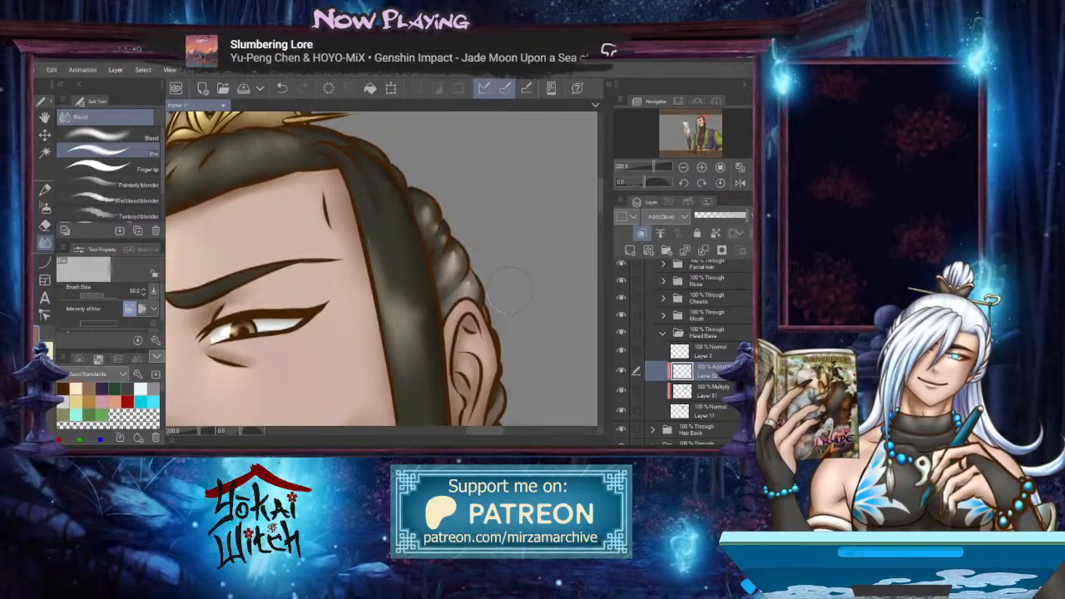
scroll(499, 283, down, 4)
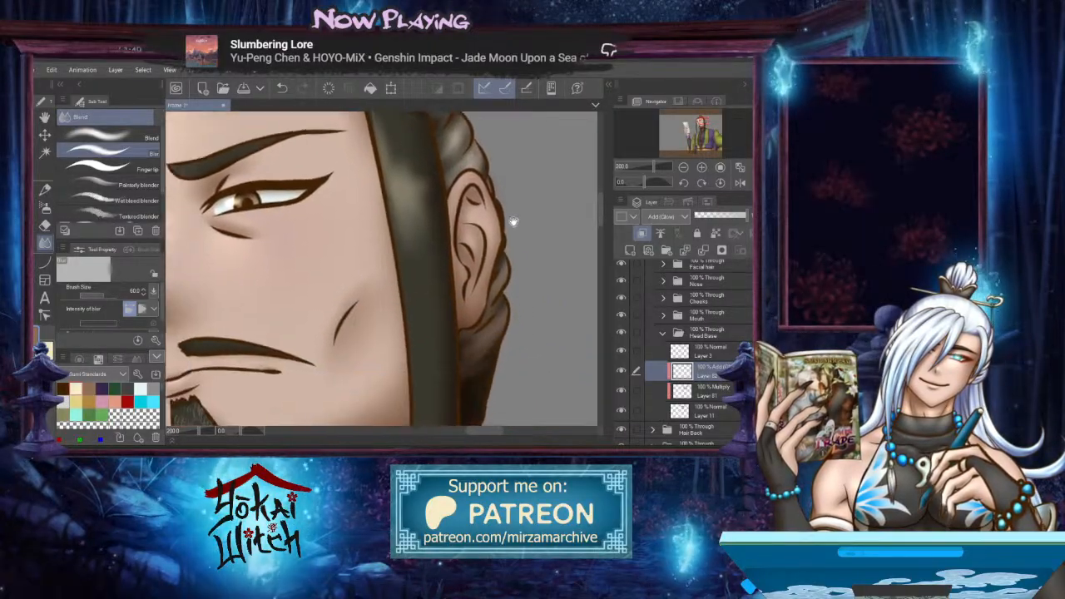
drag(482, 306, 507, 325)
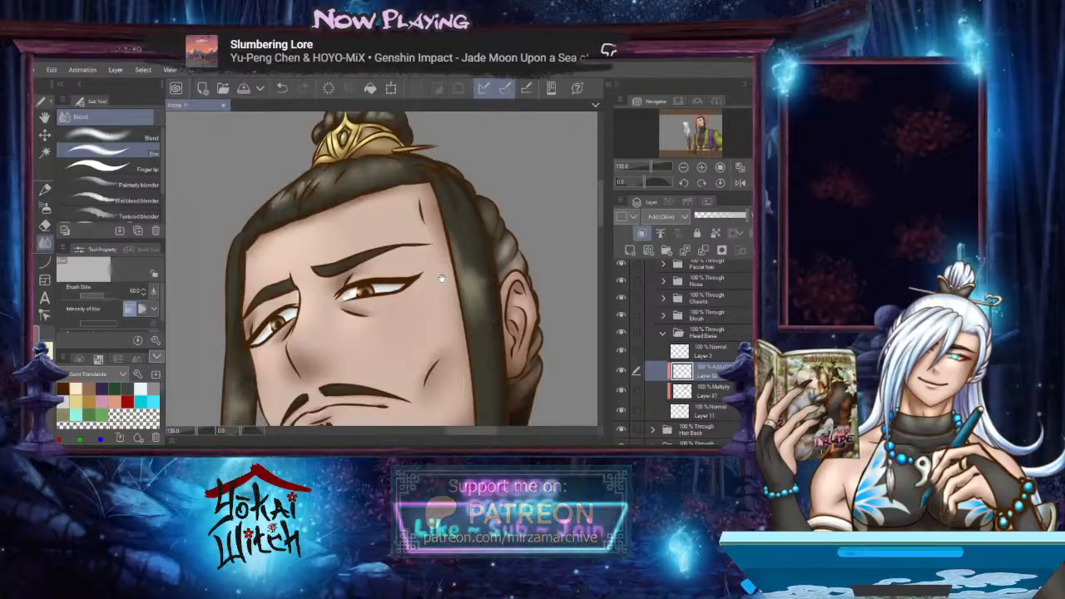
drag(443, 279, 536, 331)
scroll(393, 223, up, 3)
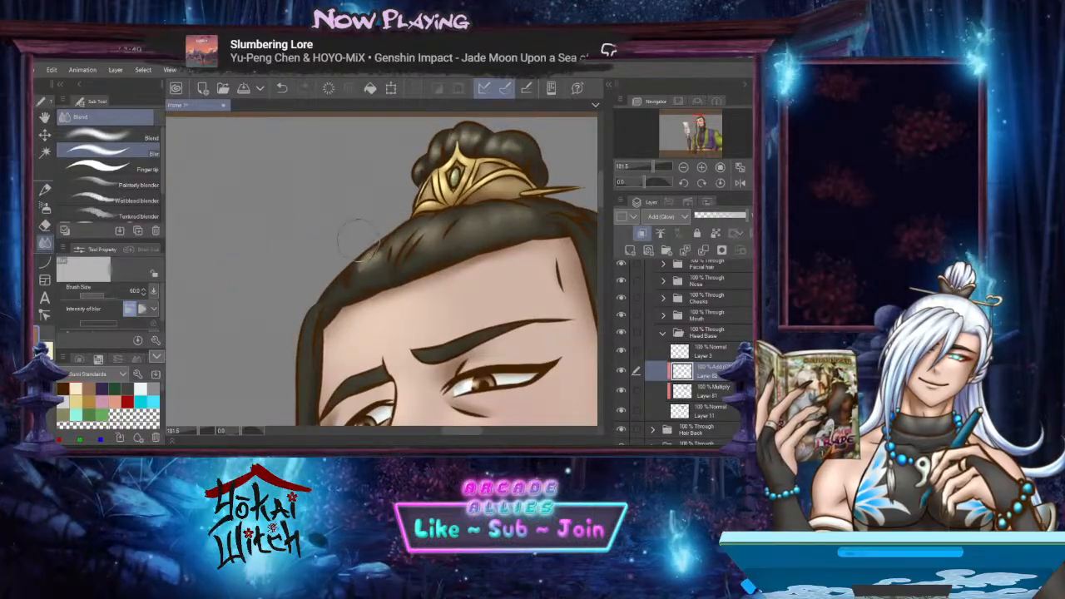
drag(385, 284, 278, 208)
drag(323, 239, 342, 219)
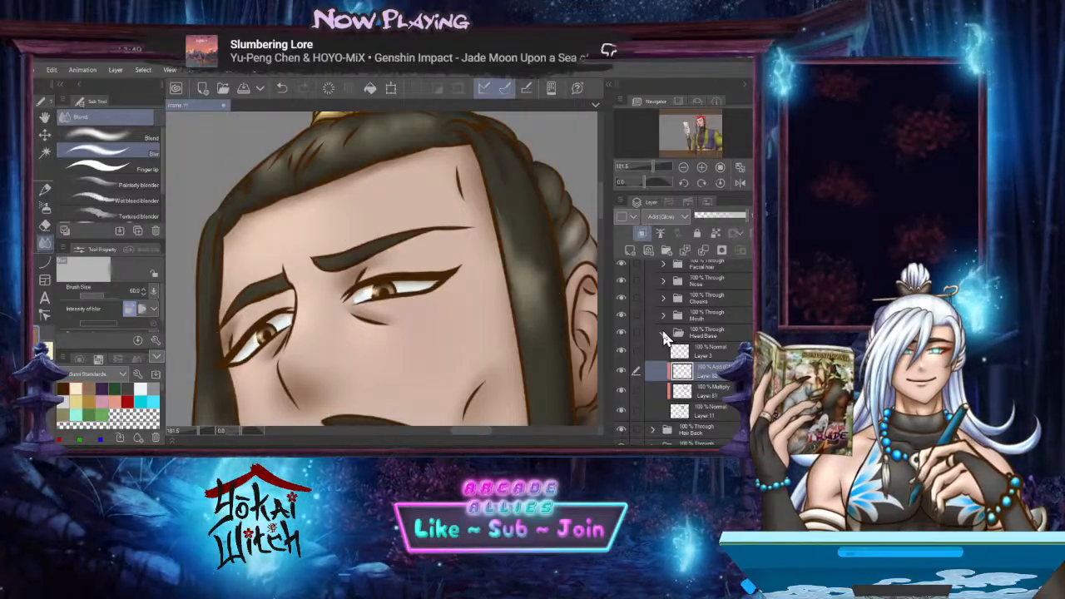
Select the Multiply layer in the Head Base folder, try a curved shadow at the far eyebrow's inner end, and undo it
drag(474, 347, 593, 363)
scroll(592, 363, up, 3)
click(680, 389)
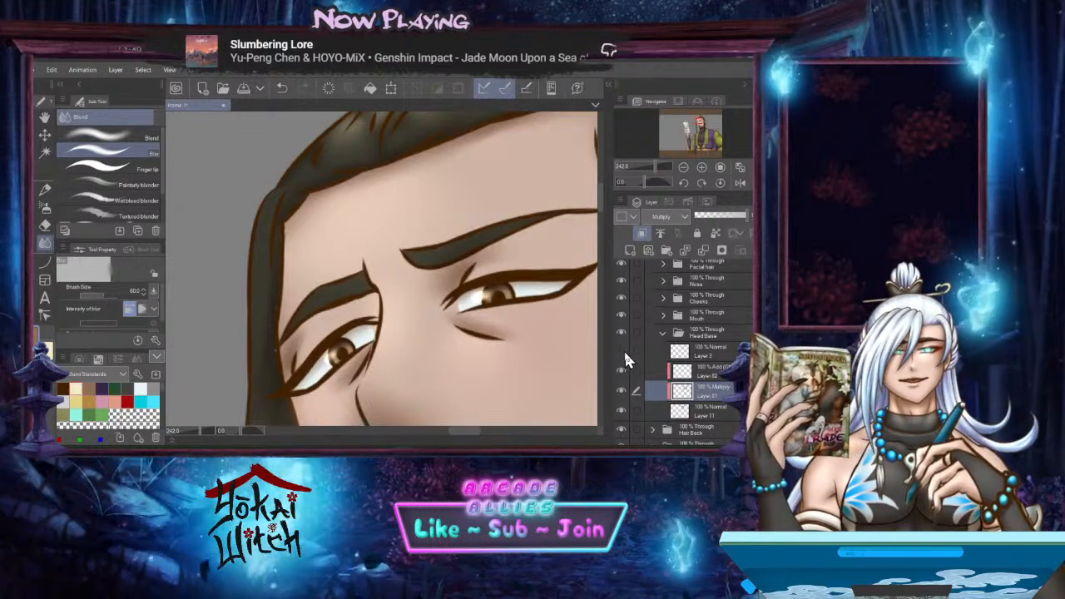
click(624, 351)
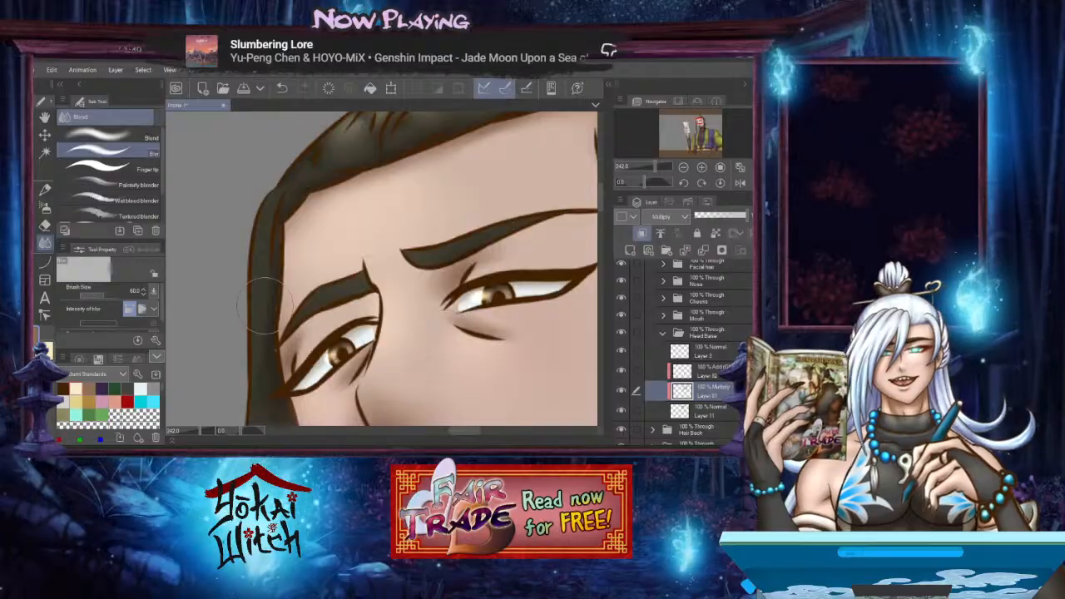
click(46, 262)
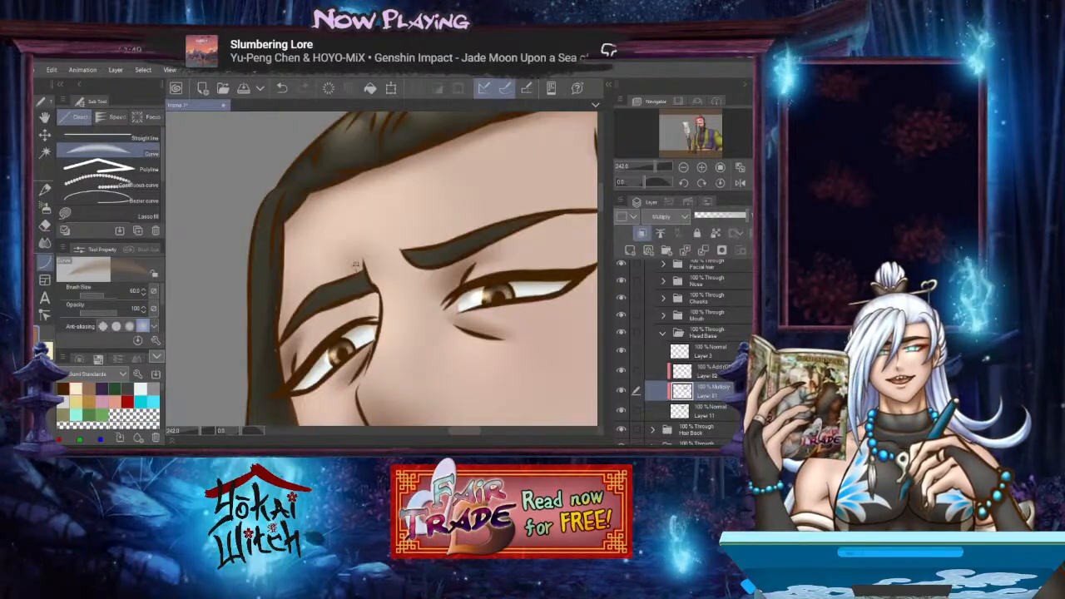
key(ctrl+z)
key(ctrl+z)
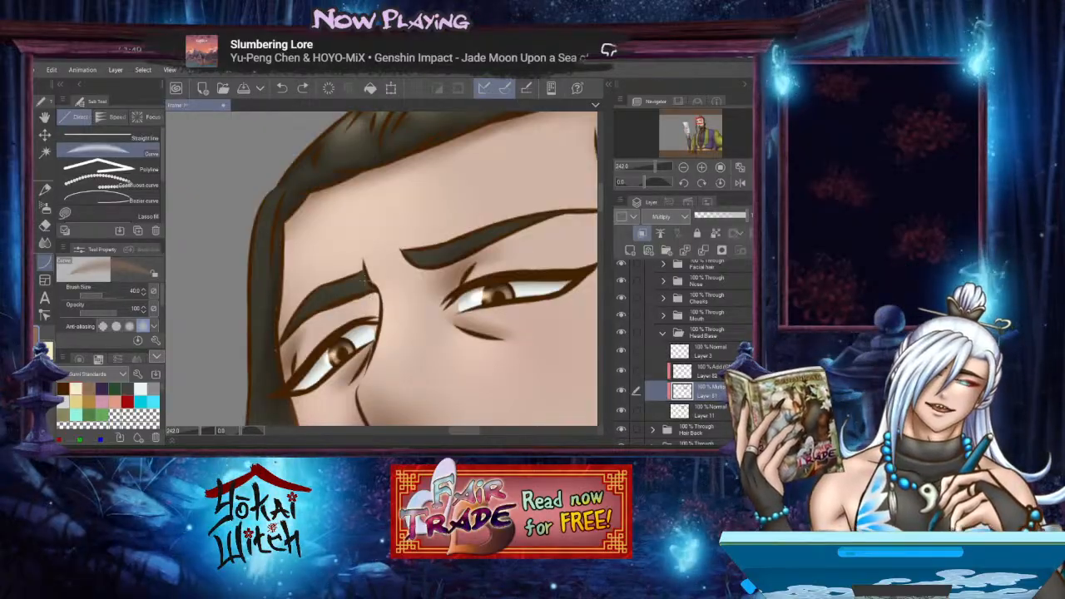
Reduce the Curve brush size to 40, shade around the inner ends of both eyebrows, and blur these shadows
key(bracketleft)
key(bracketleft)
click(382, 304)
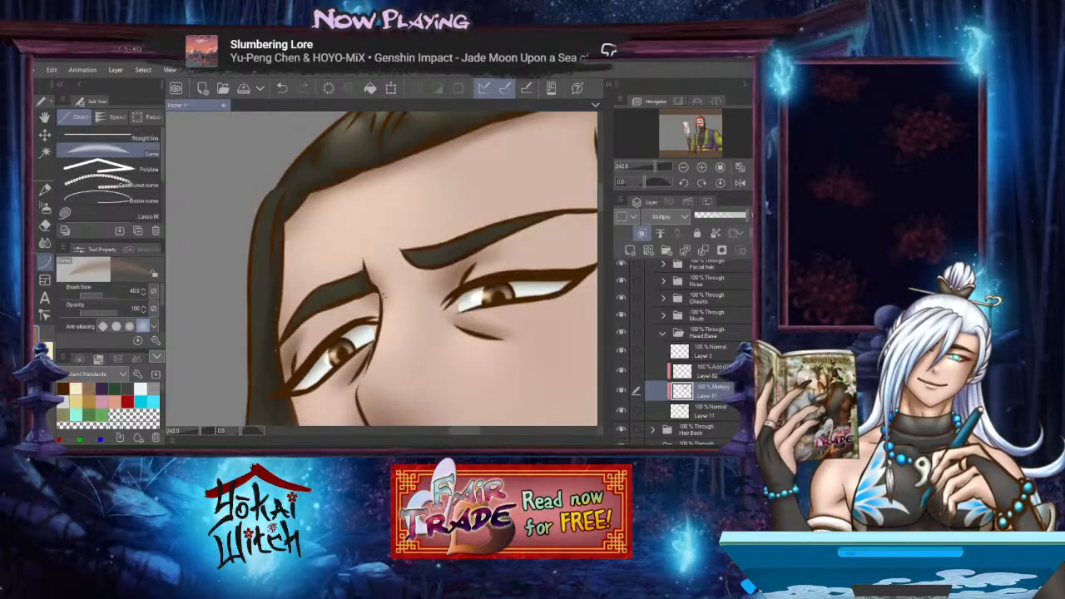
drag(366, 290, 381, 316)
click(366, 291)
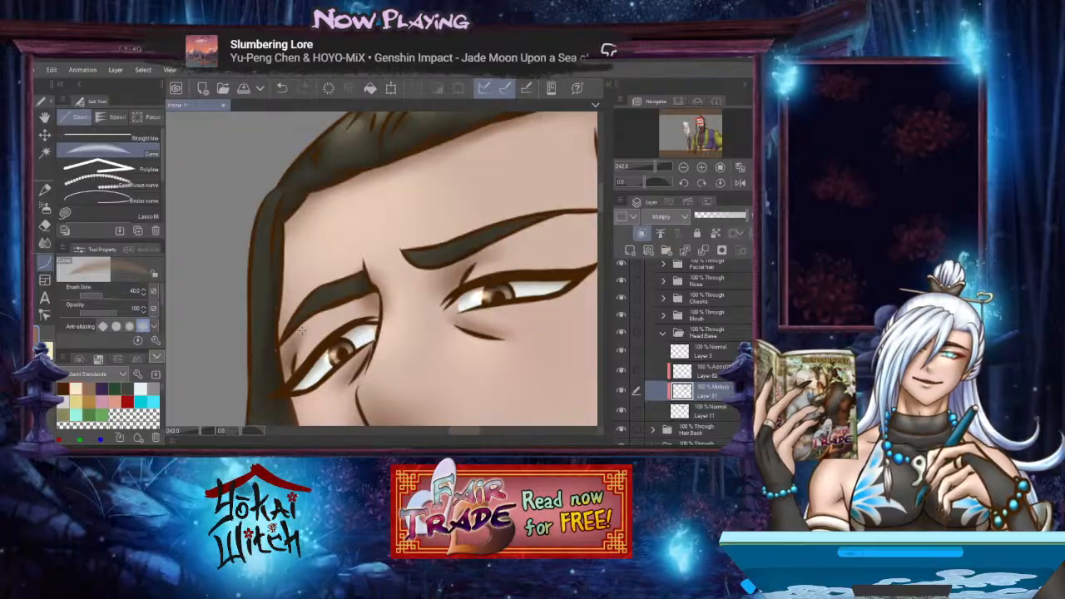
drag(396, 252, 456, 260)
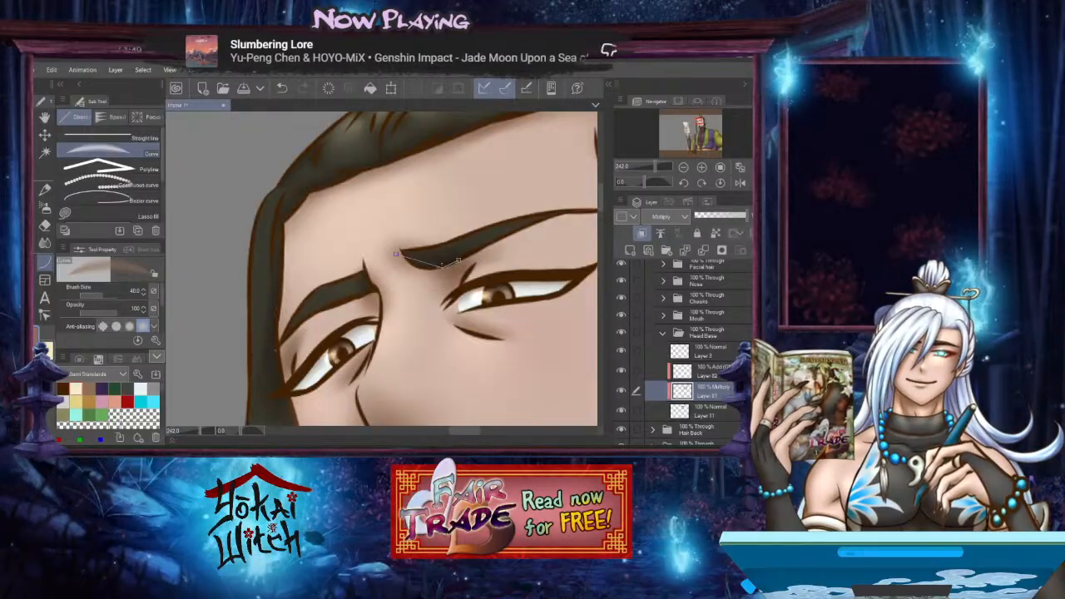
click(428, 267)
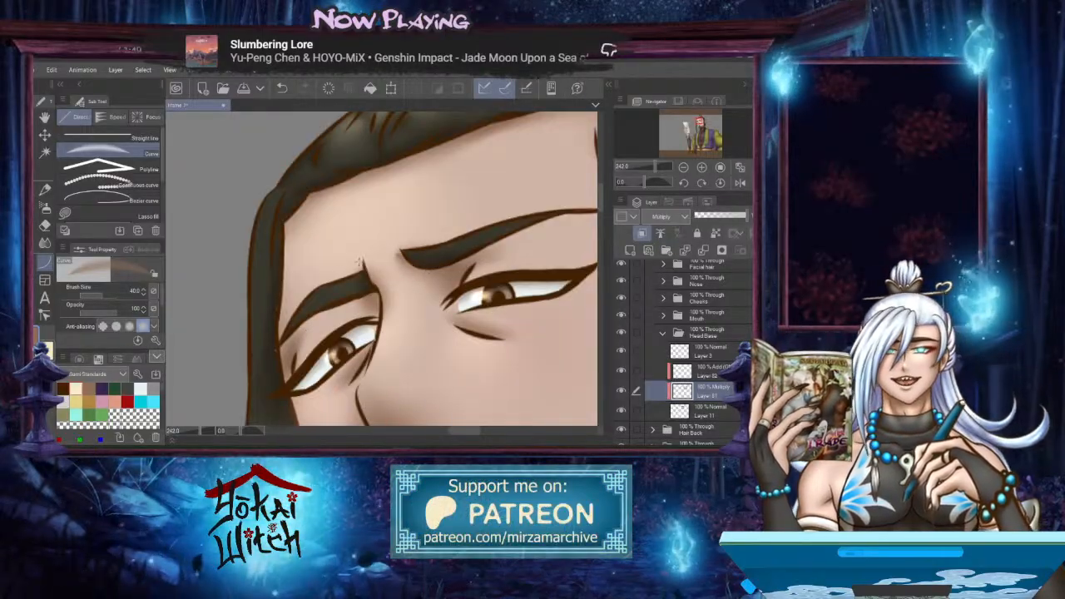
click(46, 243)
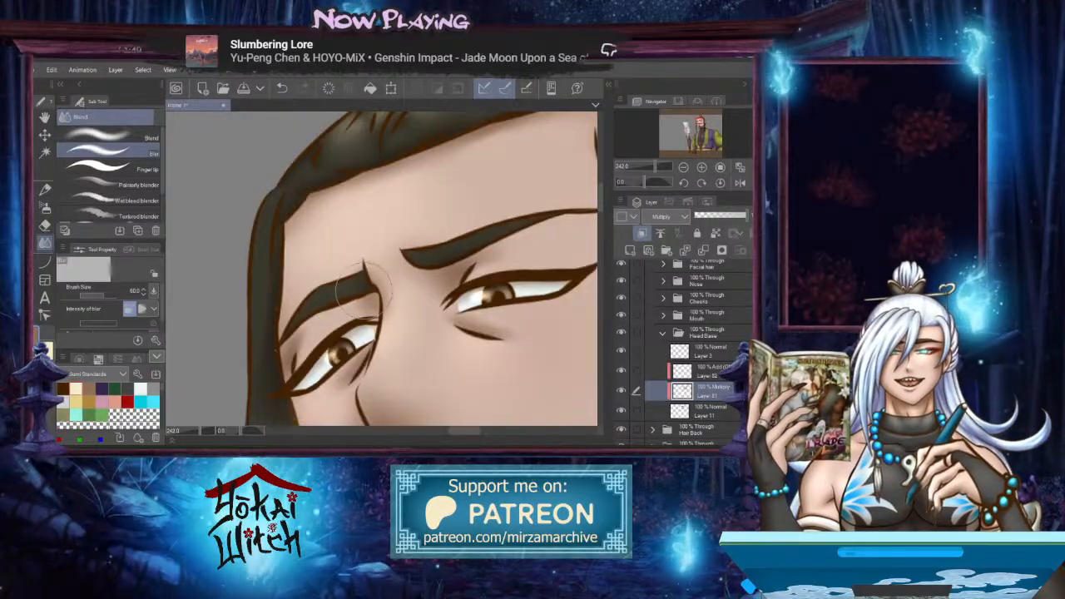
drag(444, 269, 509, 248)
Add a curved shadow beneath the outer half of the near eyebrow and blur it into the skin
click(46, 263)
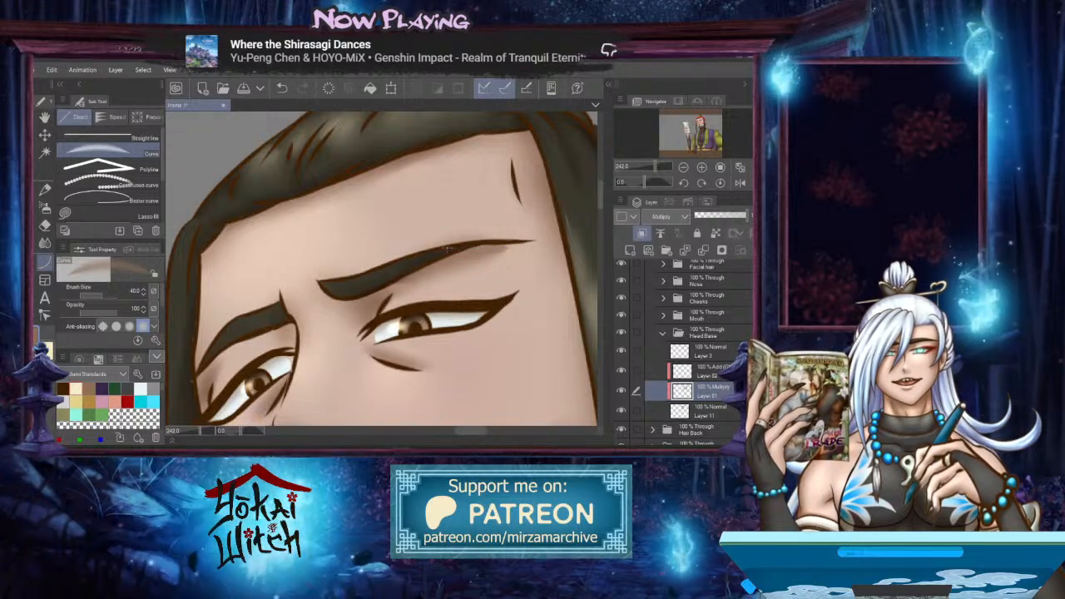
click(45, 242)
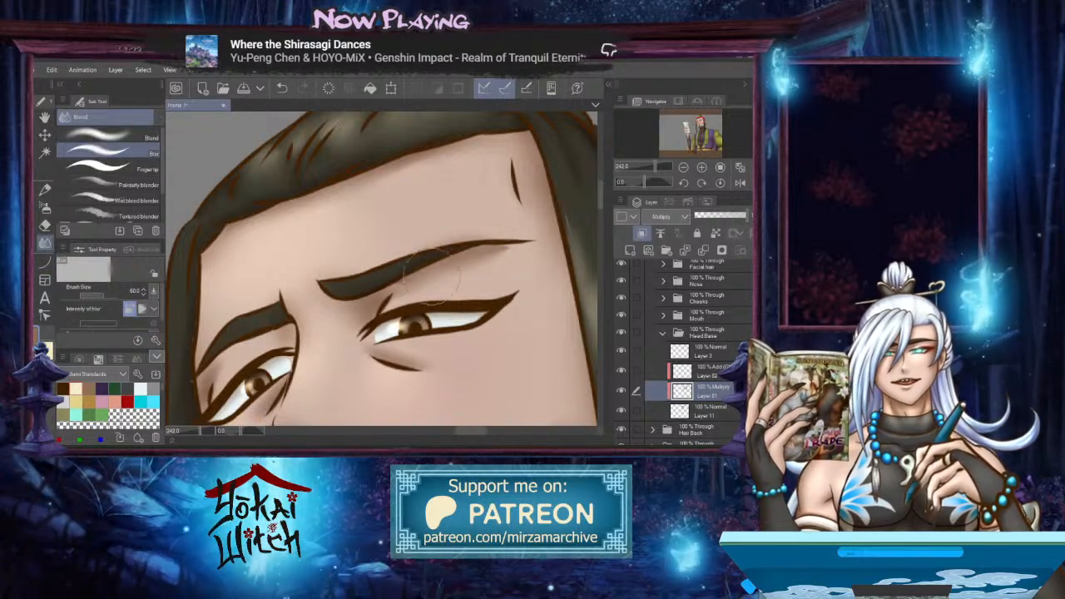
drag(437, 279, 416, 275)
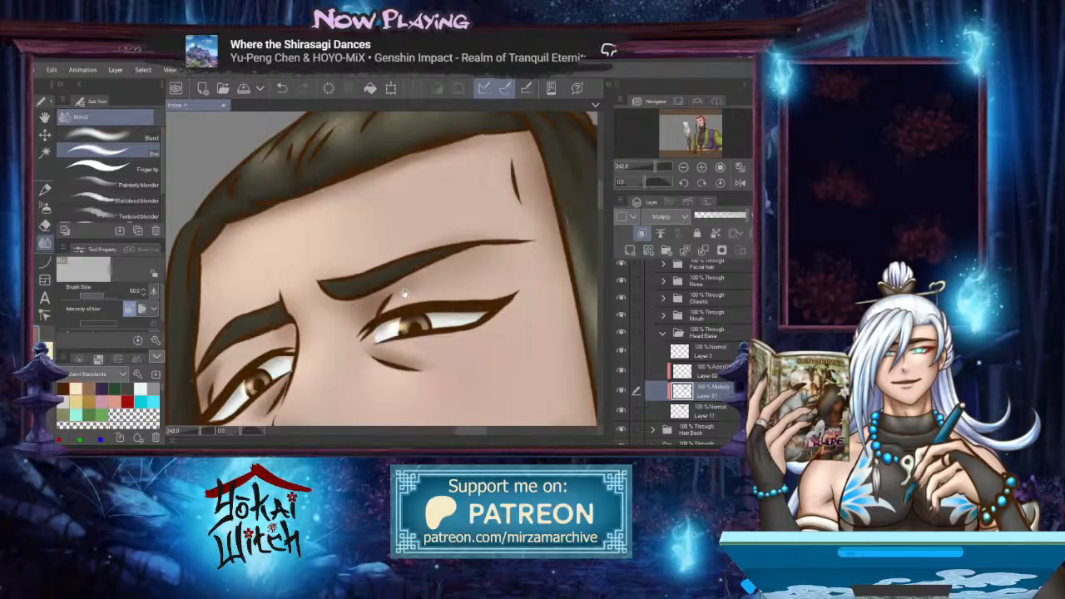
Draw a curved shadow along the underside of the far eyebrow and soften it with the Blur blender
drag(334, 317, 460, 267)
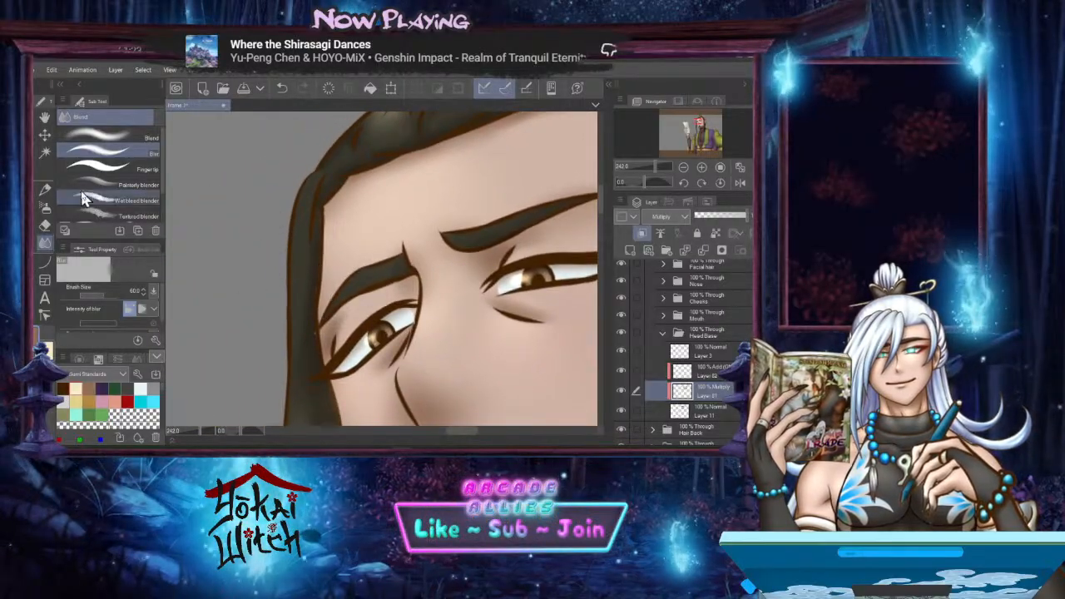
click(44, 261)
drag(327, 326, 416, 281)
click(371, 275)
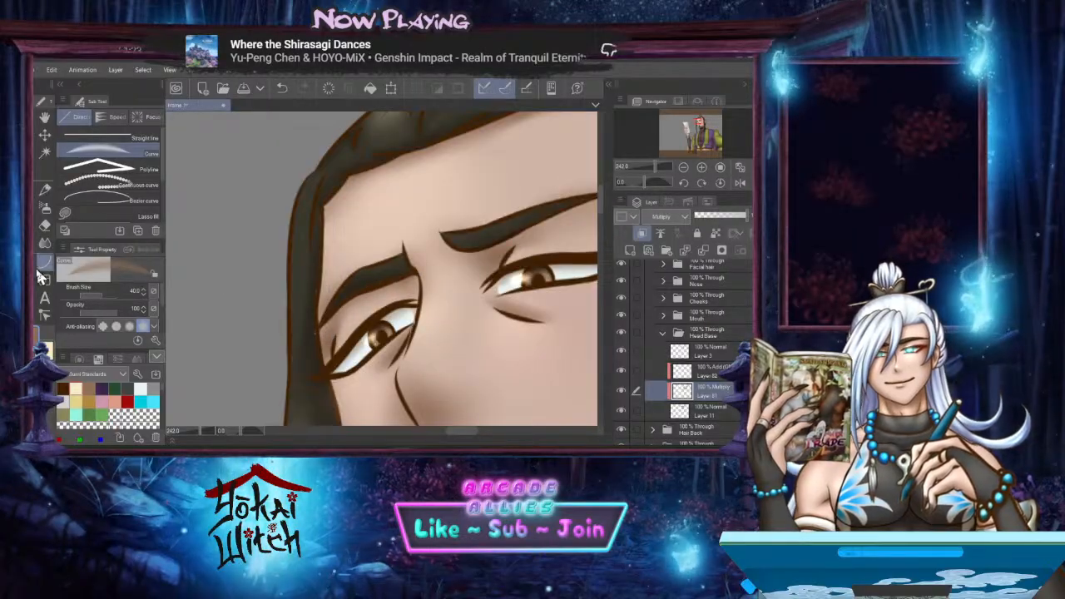
key(j)
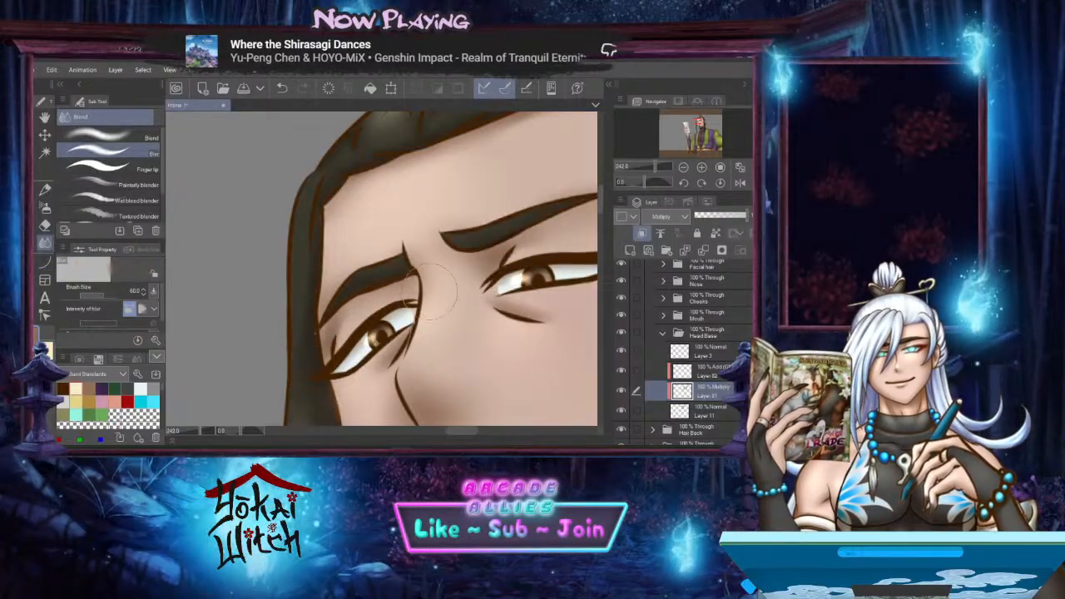
scroll(449, 291, down, 5)
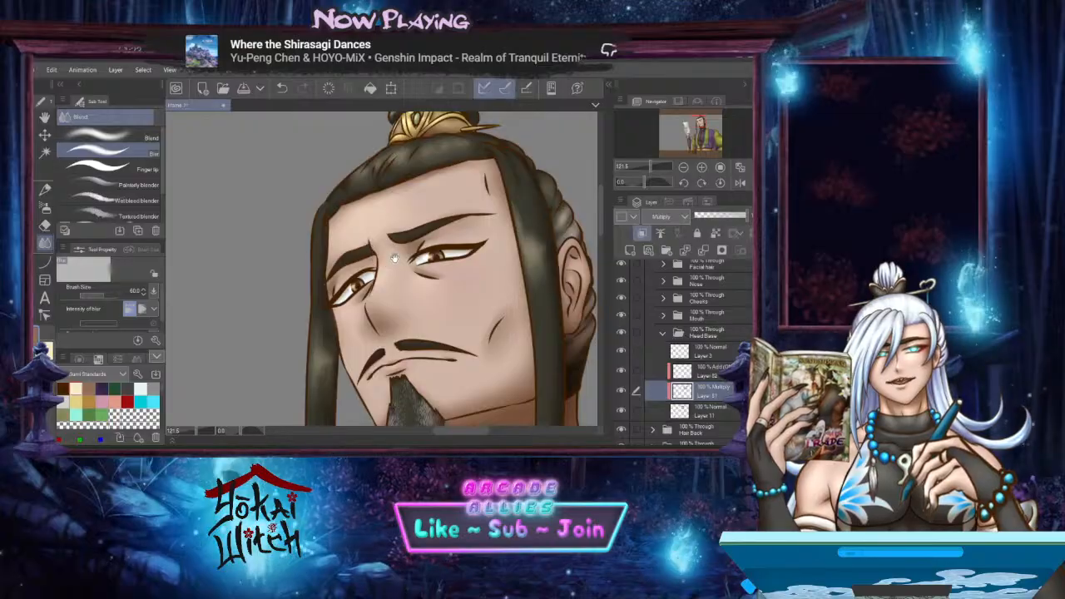
scroll(399, 260, up, 3)
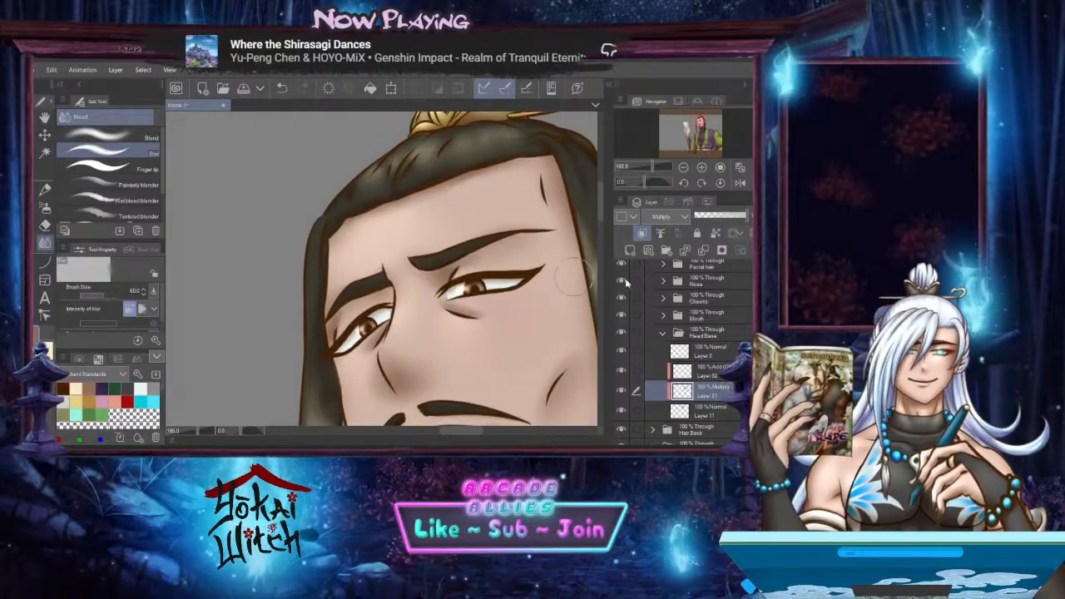
Collapse the Head Base folder and add a clipped Multiply layer above Layer 44 in the RFG Bangs folder
click(664, 334)
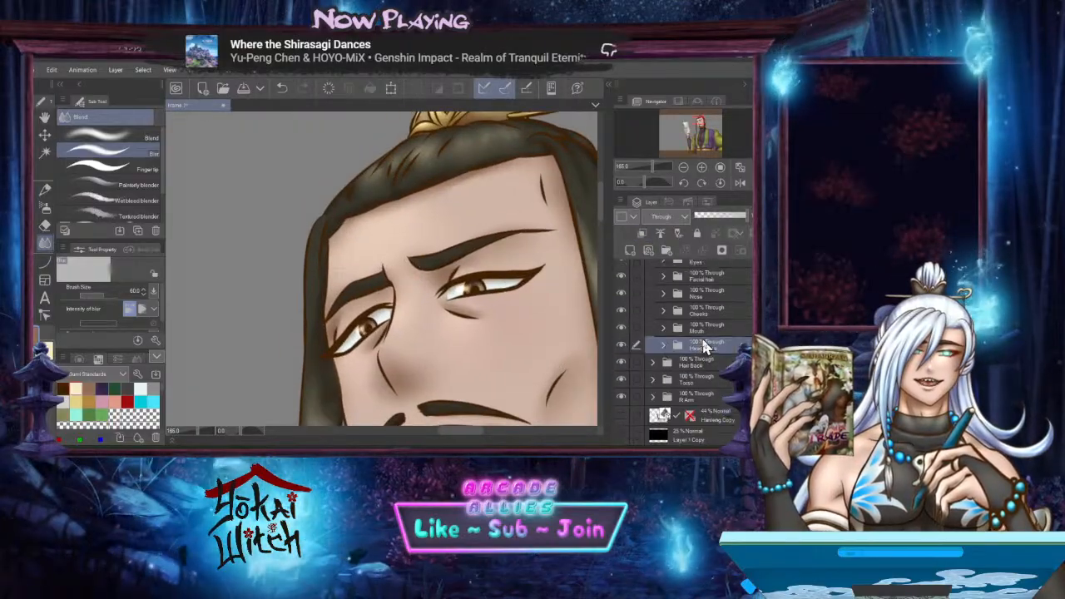
scroll(697, 362, up, 5)
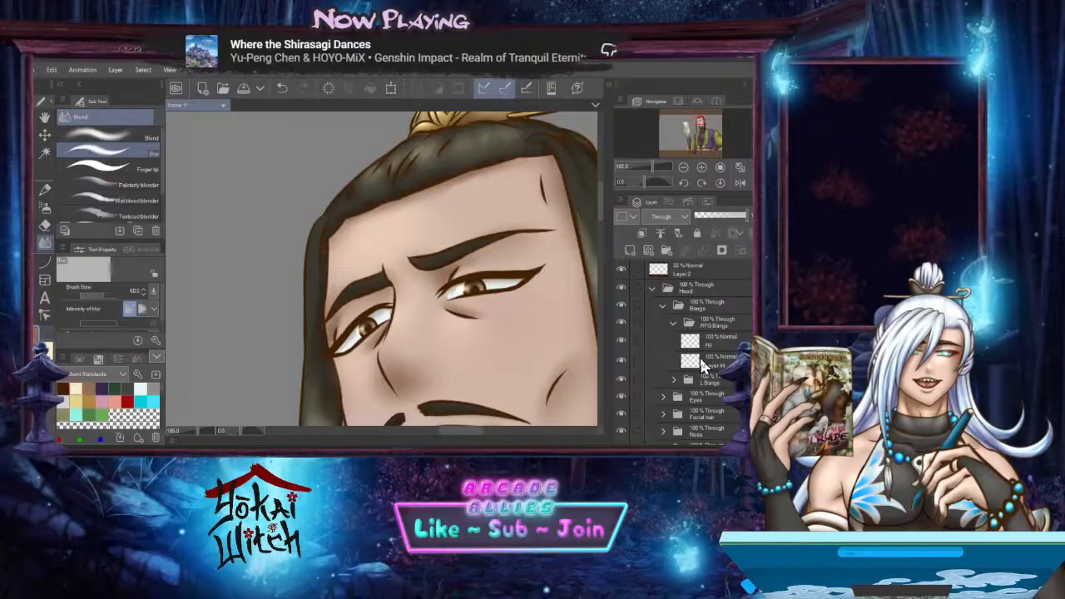
click(701, 365)
drag(427, 325, 468, 323)
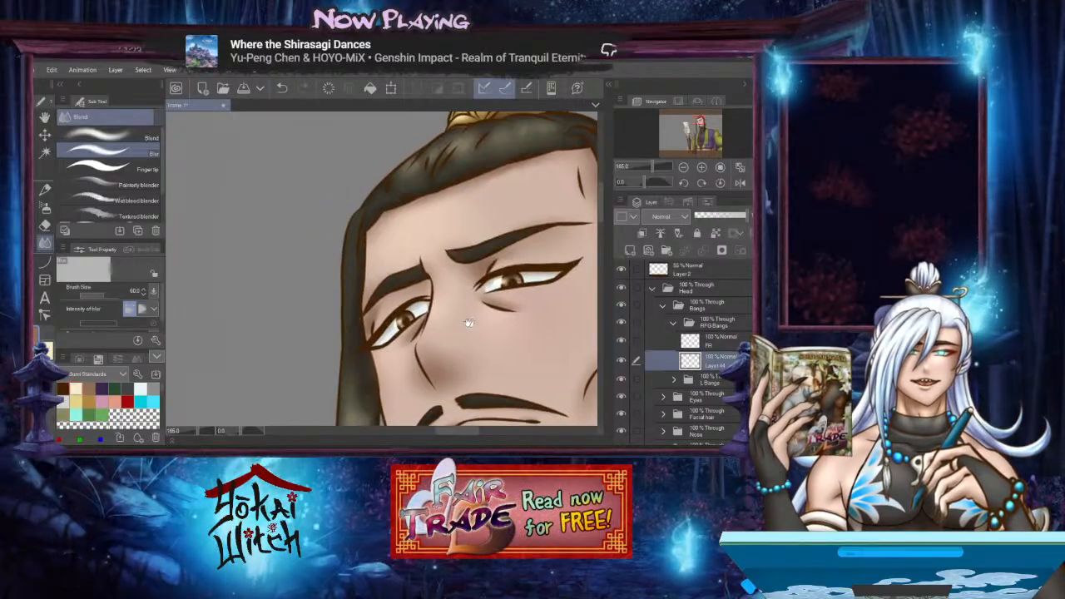
scroll(400, 297, up, 2)
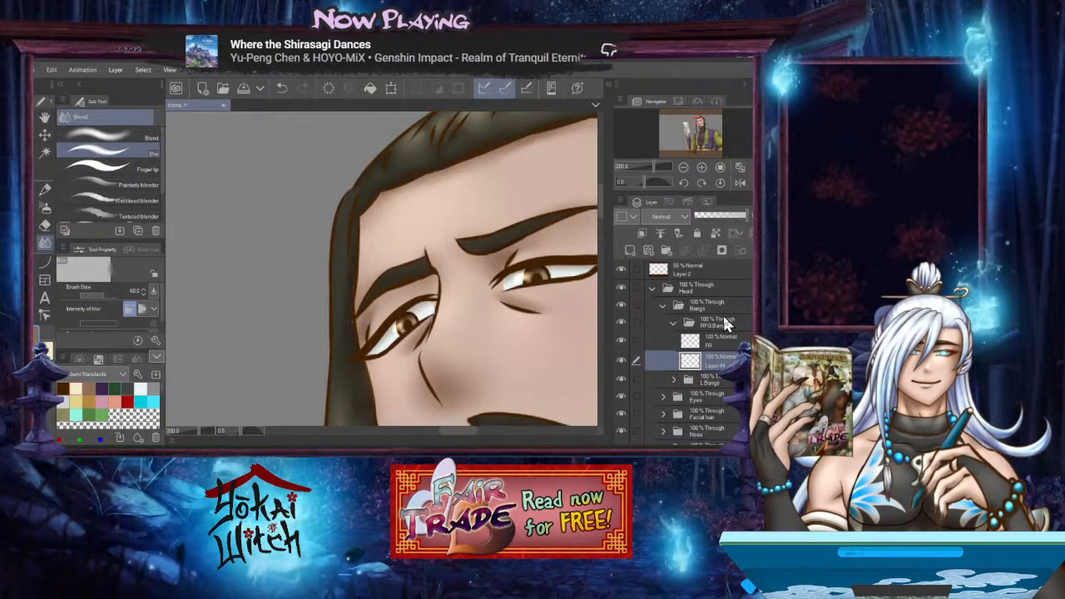
click(630, 253)
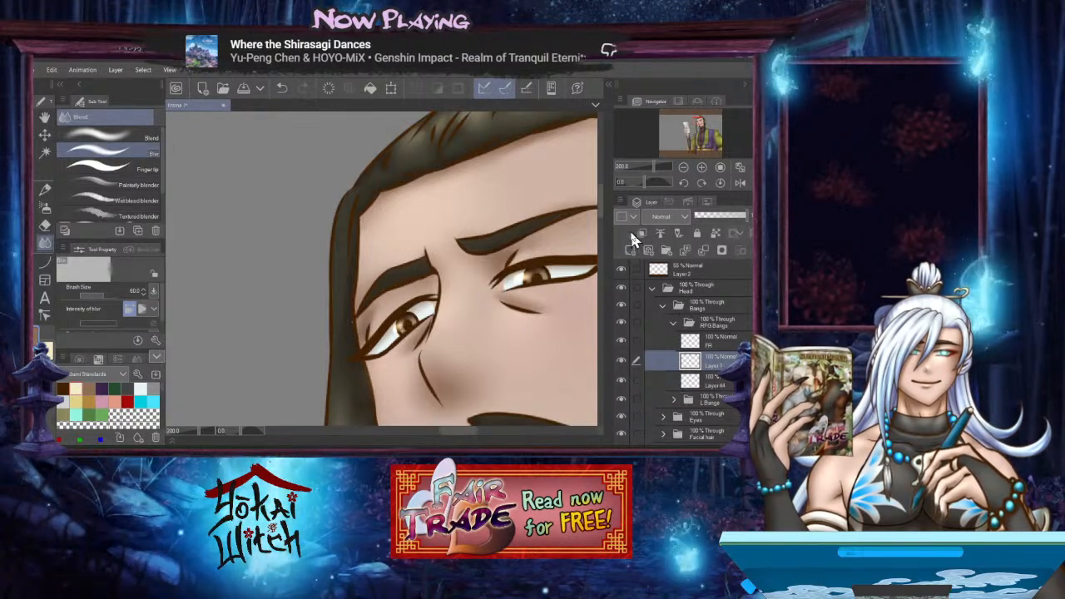
click(642, 237)
click(673, 215)
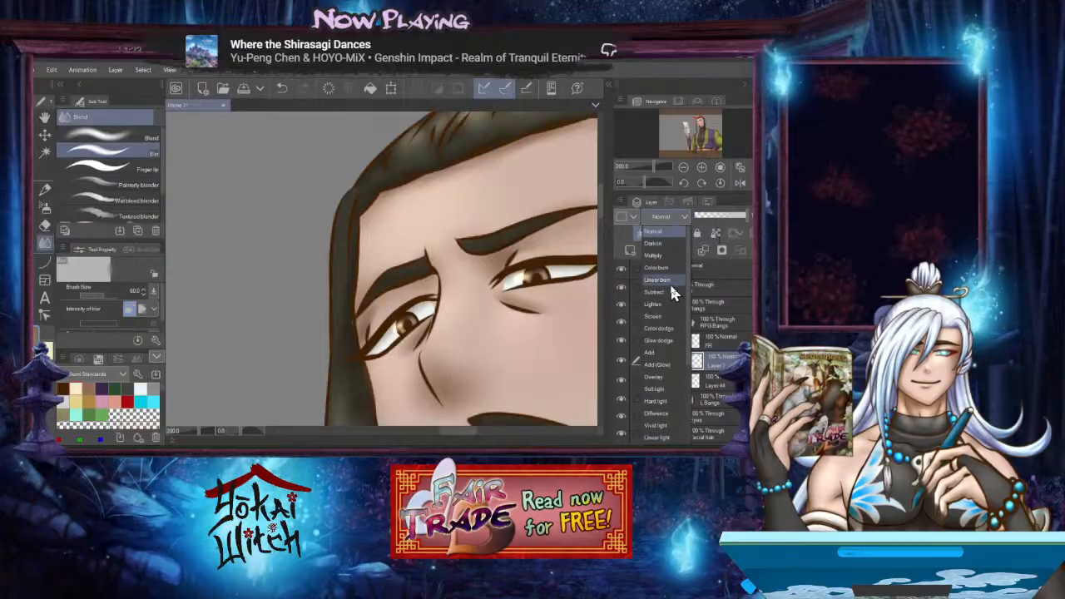
click(656, 255)
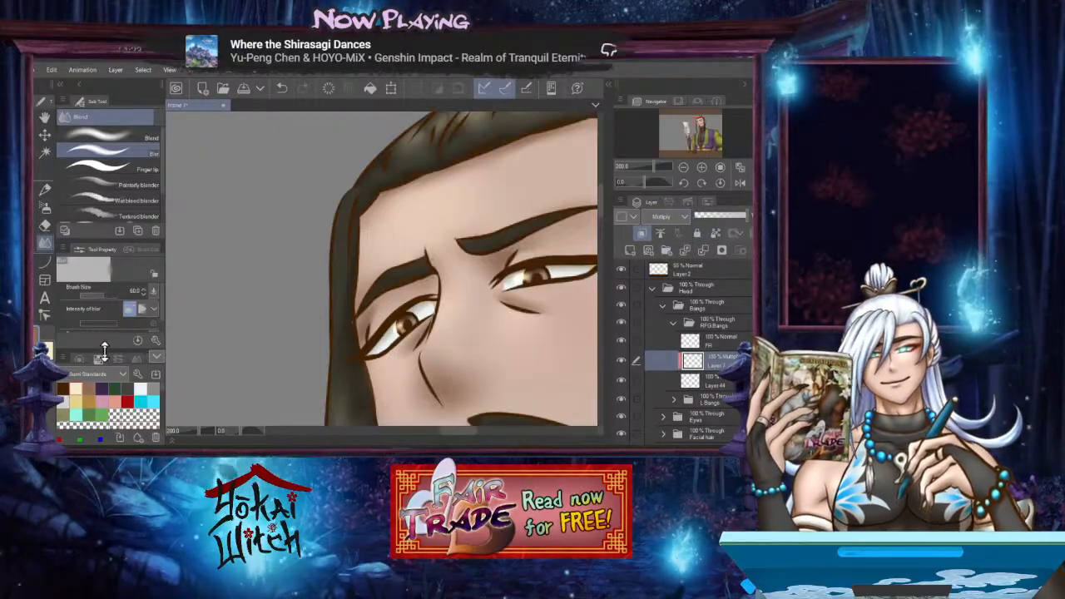
Shade the front bang beside the temple and along the hairline corner with the Soft airbrush at size 60
click(46, 207)
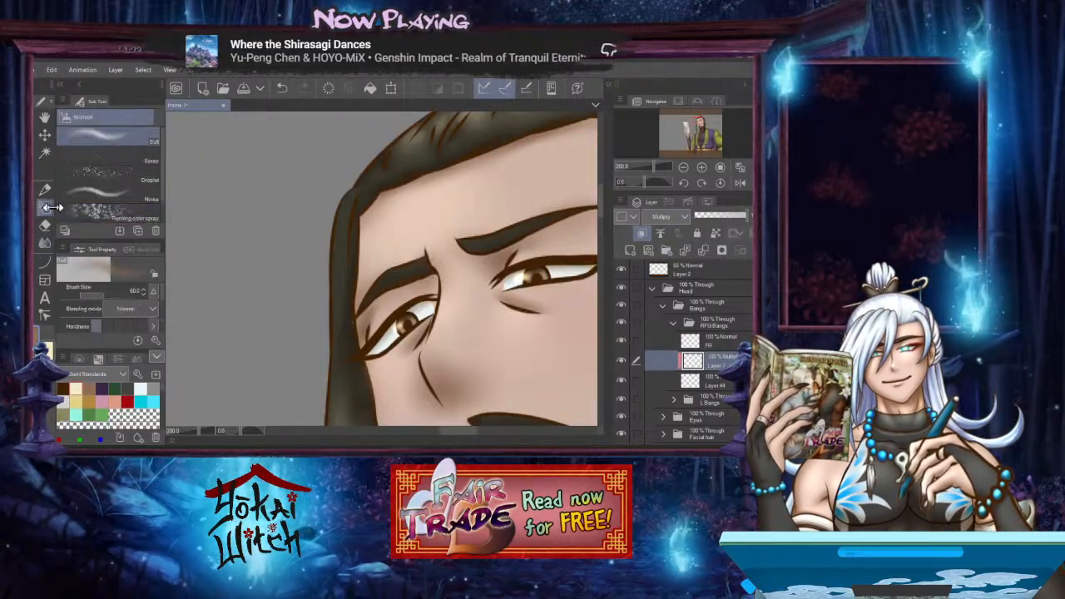
scroll(381, 247, up, 2)
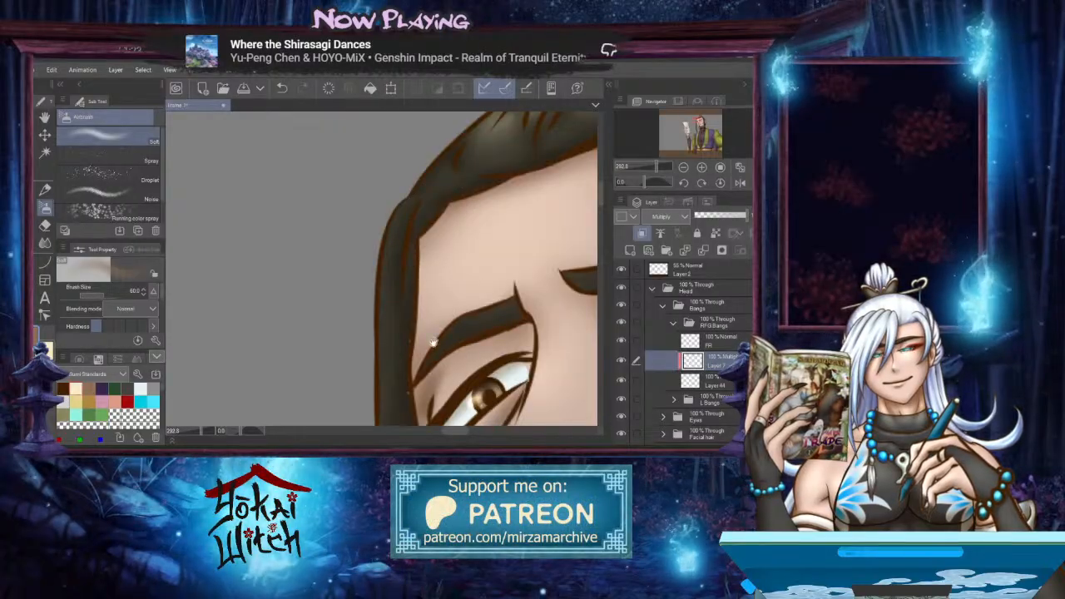
drag(430, 305, 443, 247)
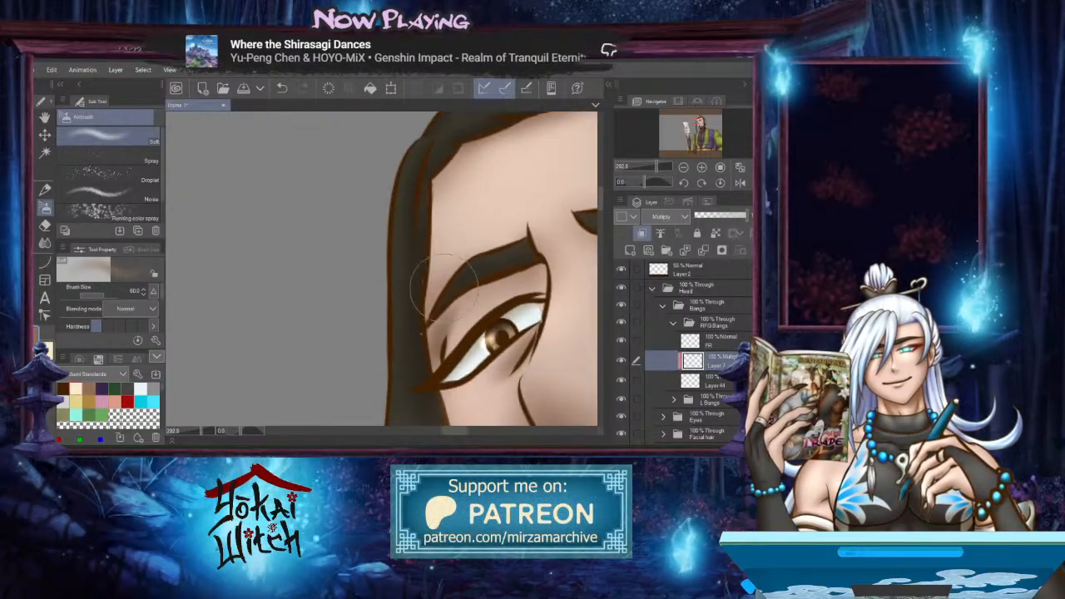
drag(466, 208, 467, 264)
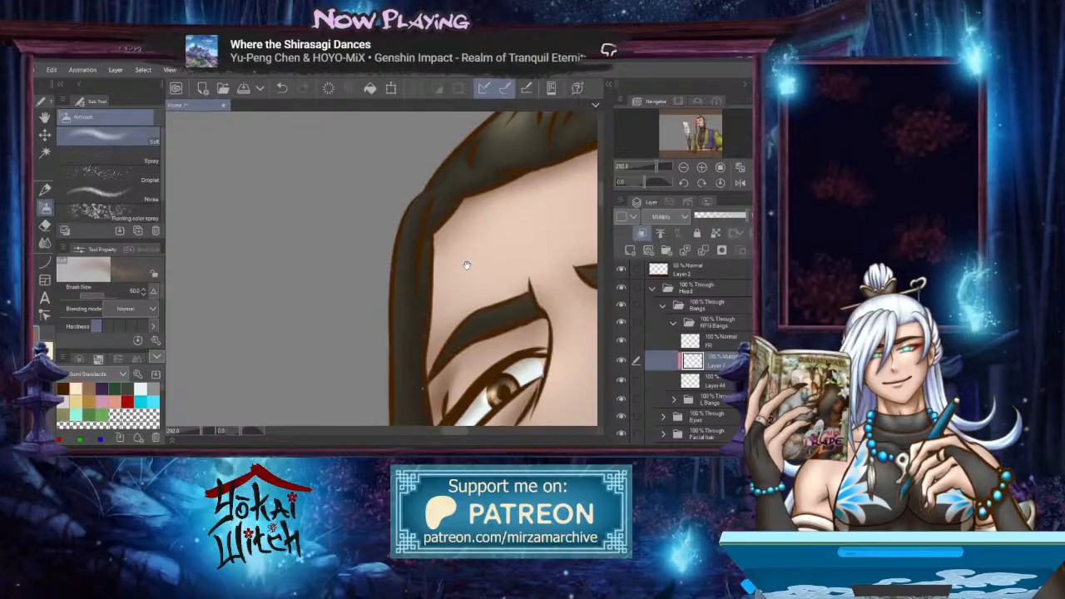
drag(446, 227, 471, 188)
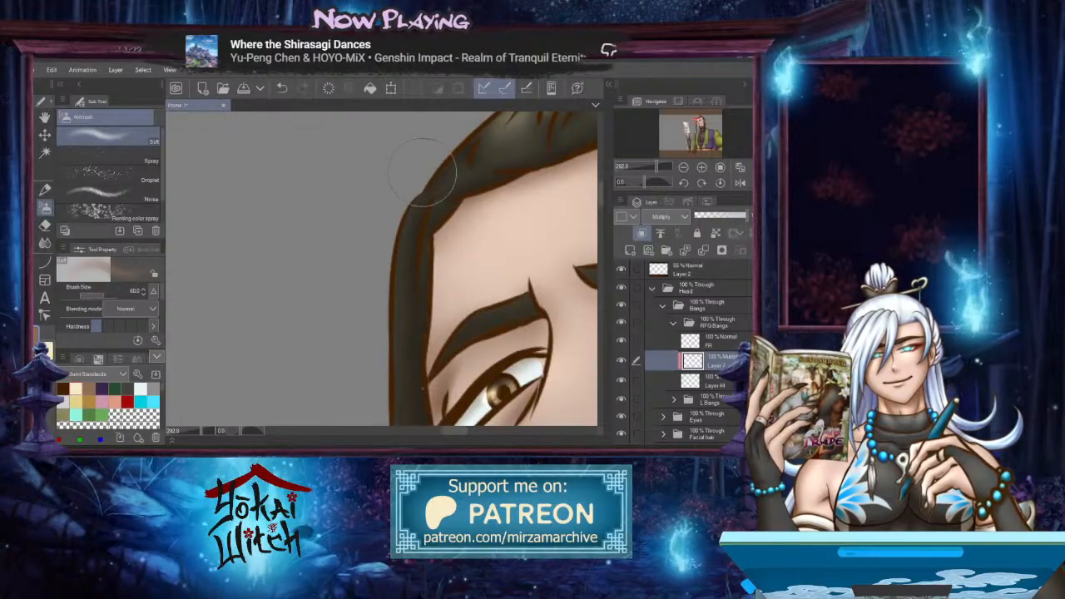
scroll(418, 219, up, 4)
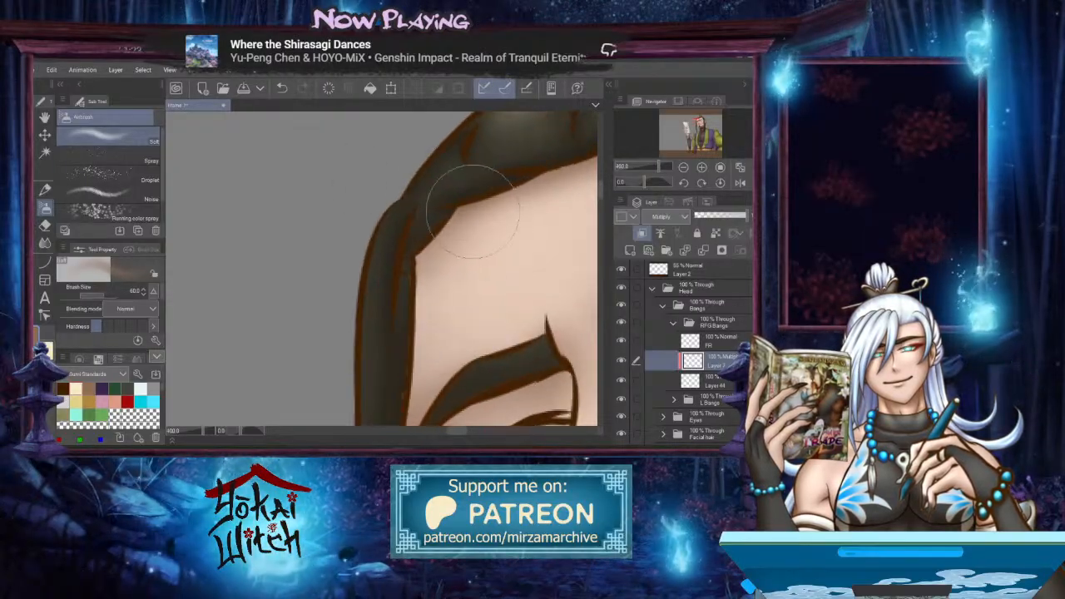
scroll(481, 215, down, 5)
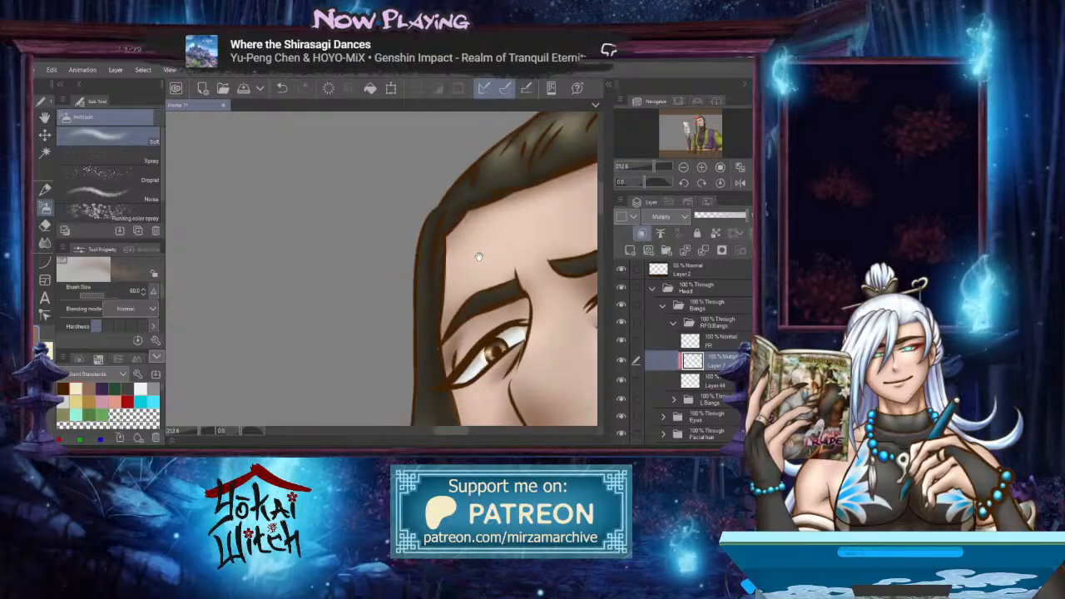
drag(481, 243, 483, 246)
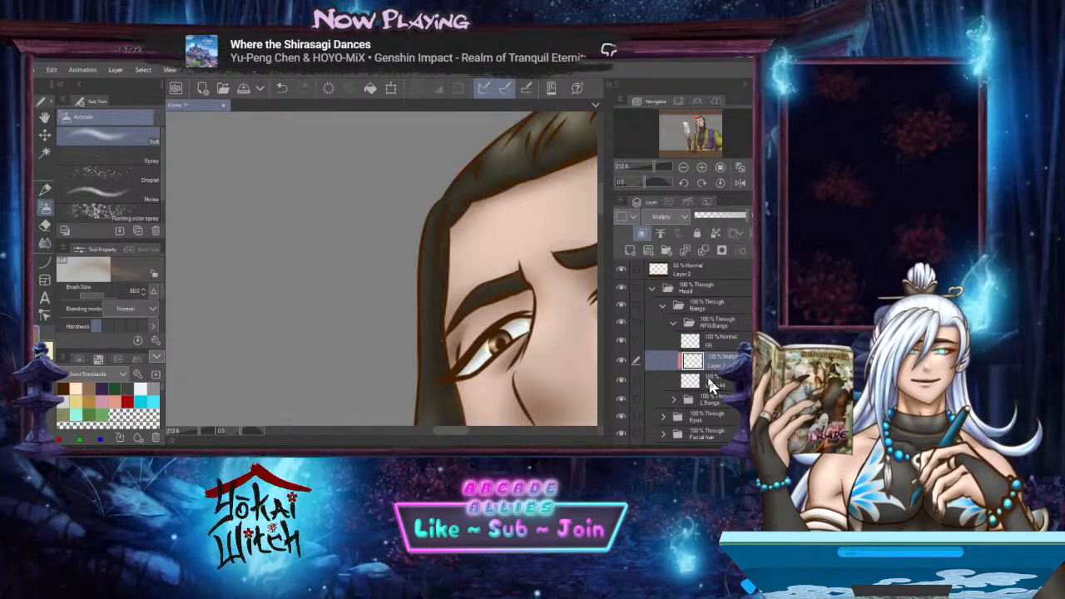
Add a new Multiply layer directly beneath Layer 44 in the RFG Bangs folder
click(630, 249)
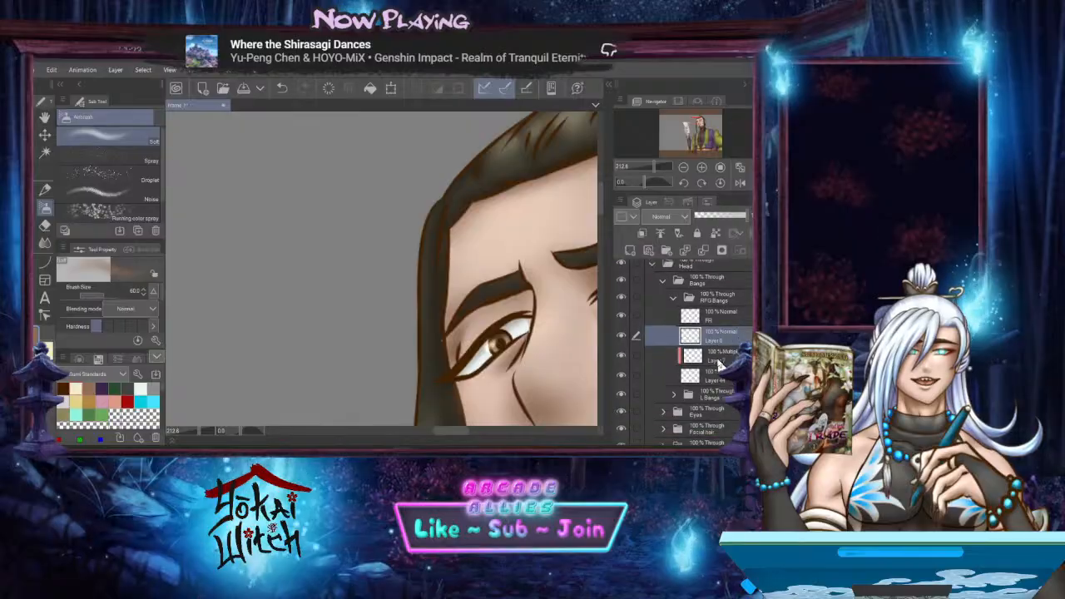
drag(712, 343, 712, 387)
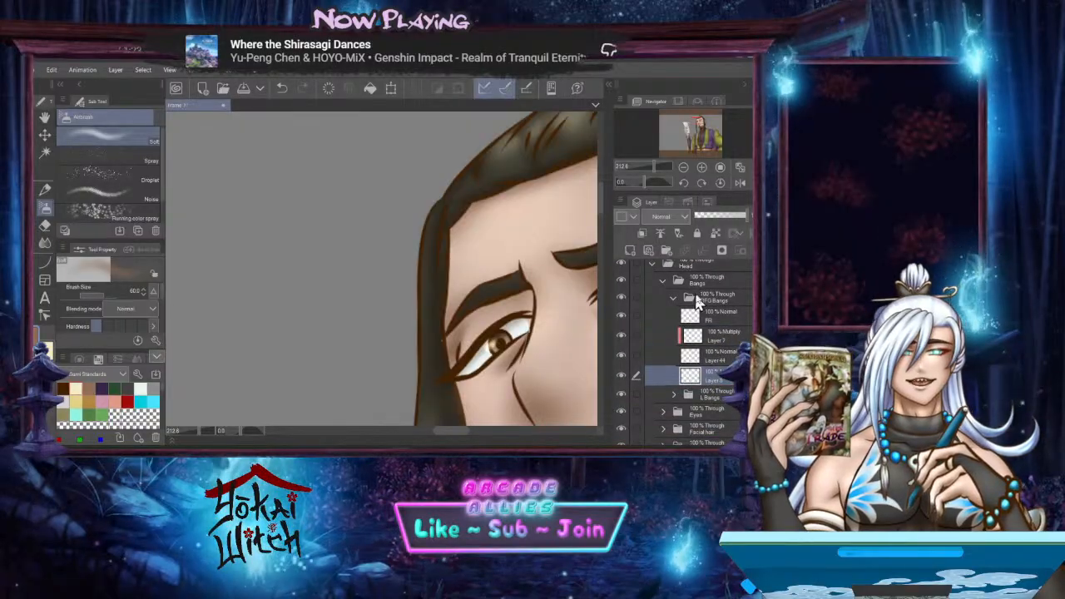
click(670, 218)
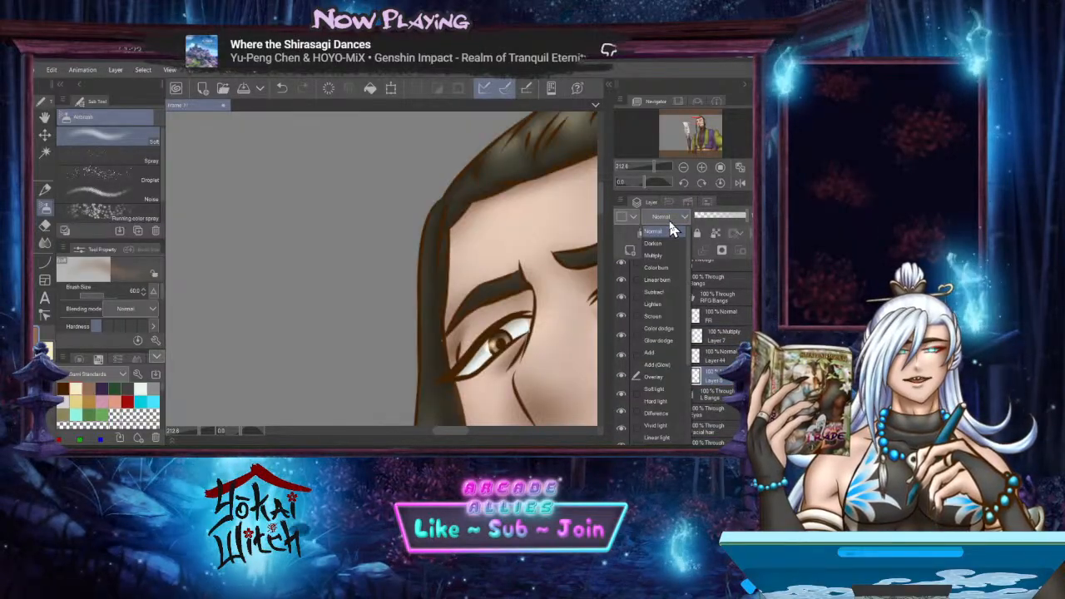
click(661, 250)
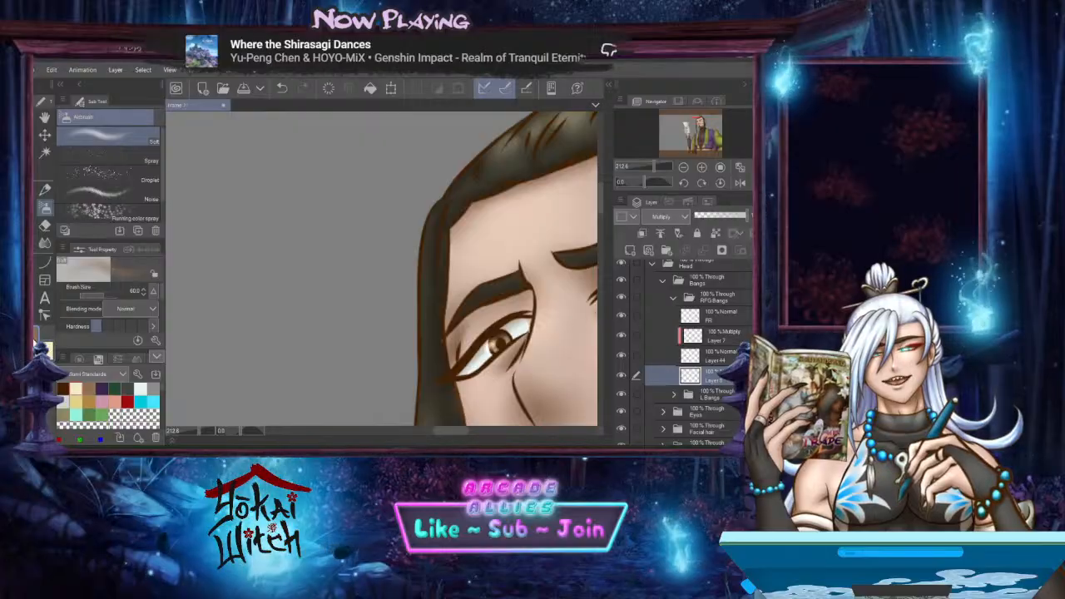
Draw a curved shadow on the forehead beside the temple bang and soften it with the Blur blender
click(45, 260)
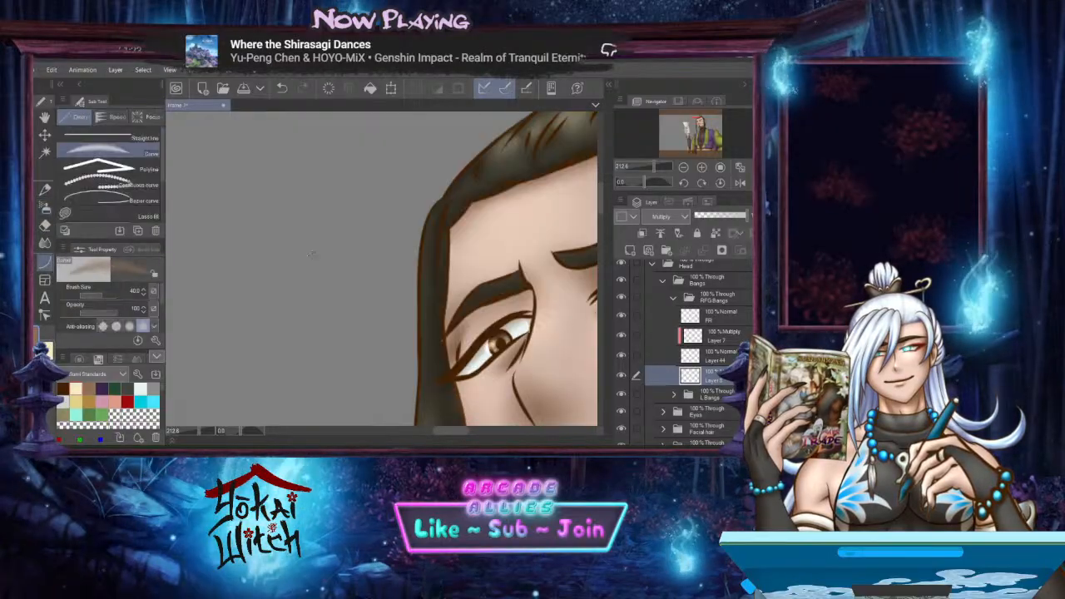
drag(452, 205, 445, 258)
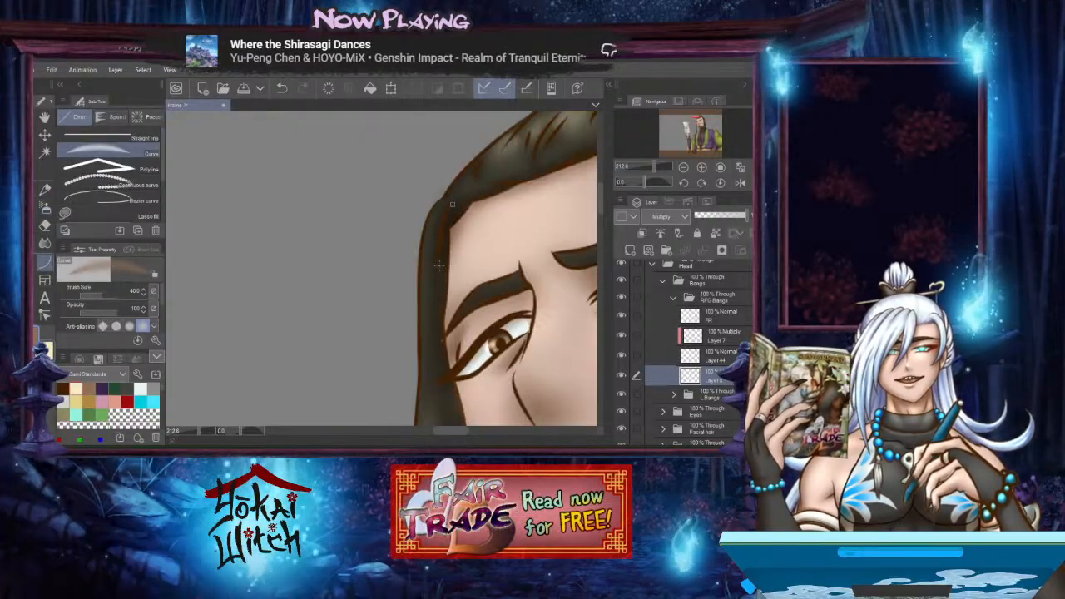
scroll(449, 251, up, 2)
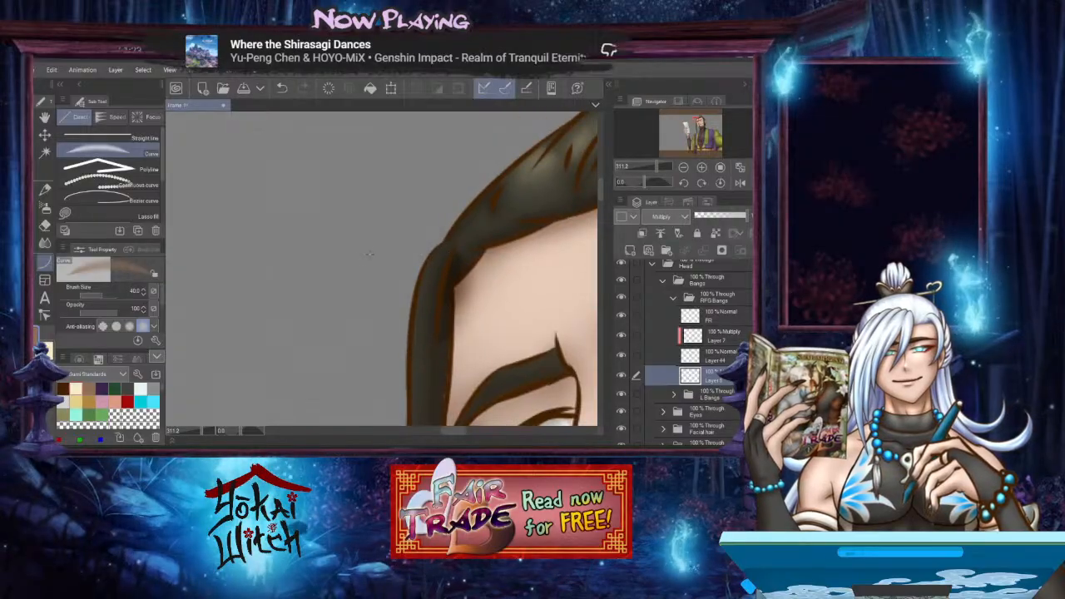
click(45, 243)
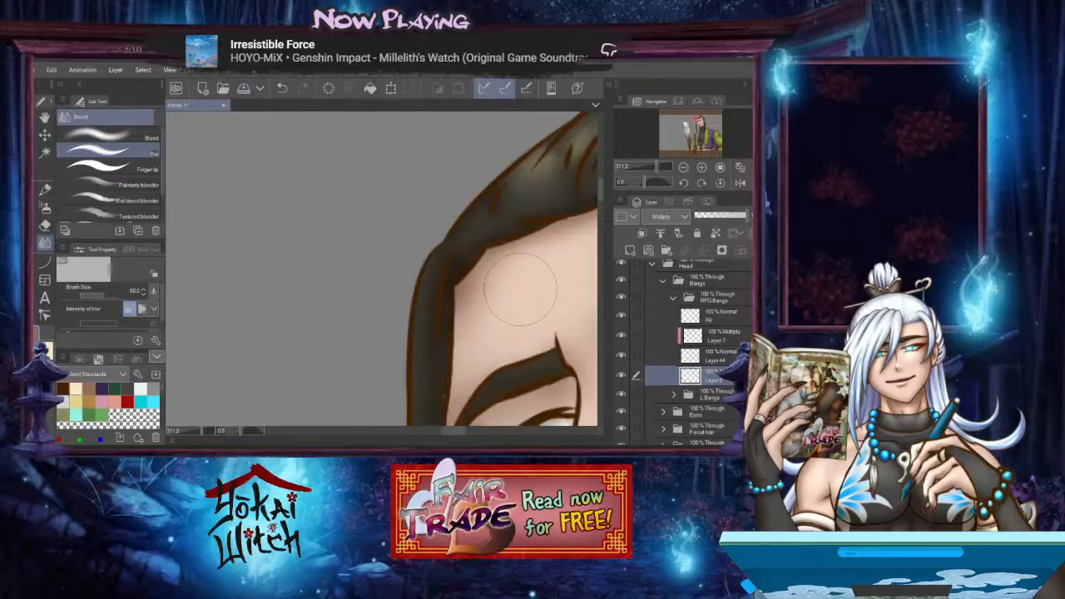
Shift the forehead shadow slightly outward so it tucks against the temple bang, and apply the transformation
click(391, 89)
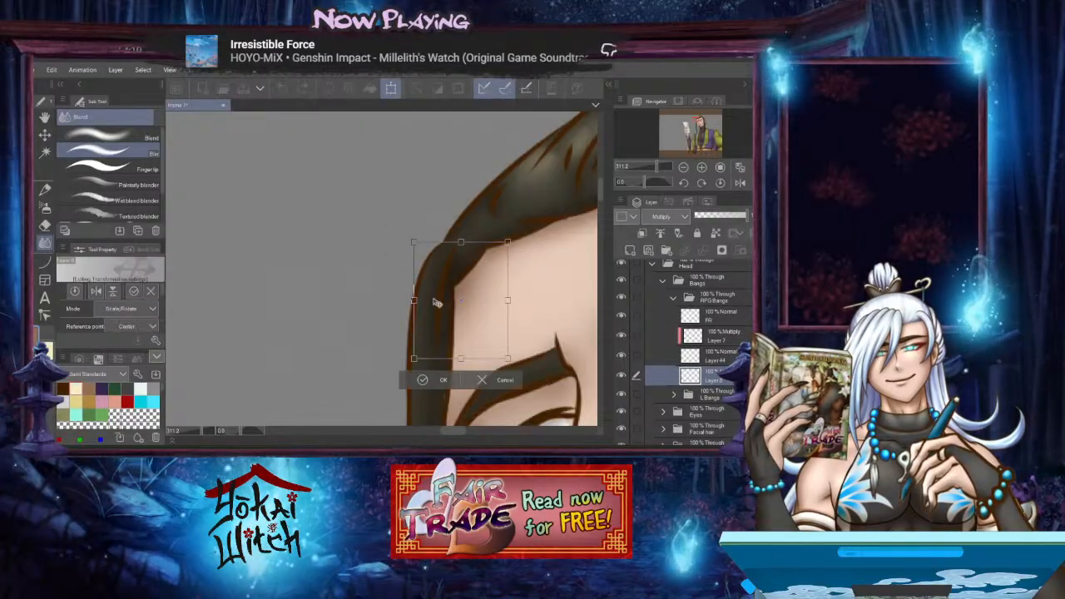
drag(466, 325, 469, 326)
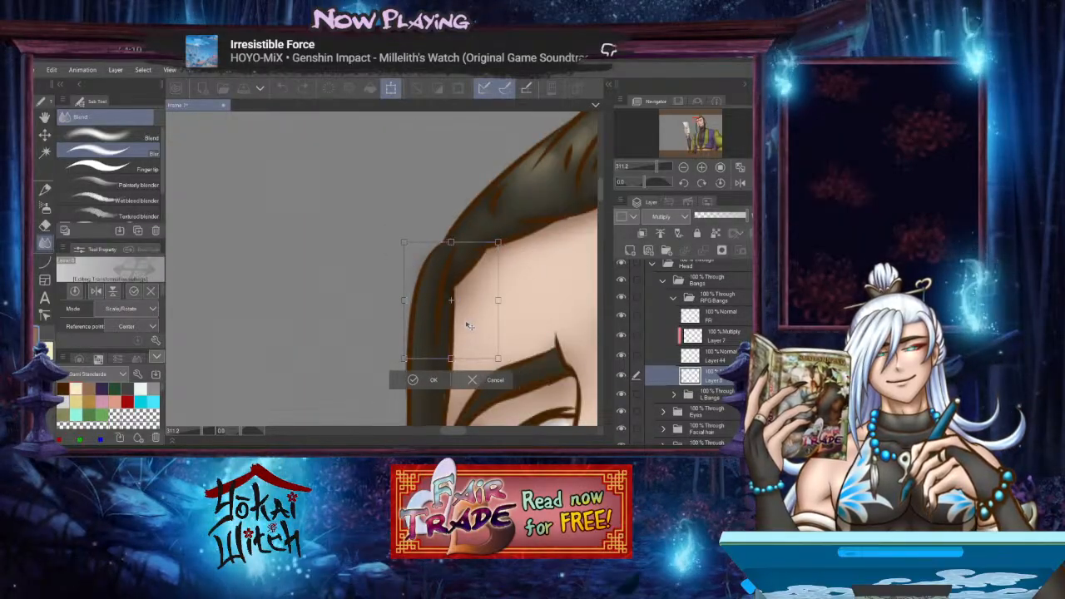
click(417, 386)
scroll(418, 386, down, 5)
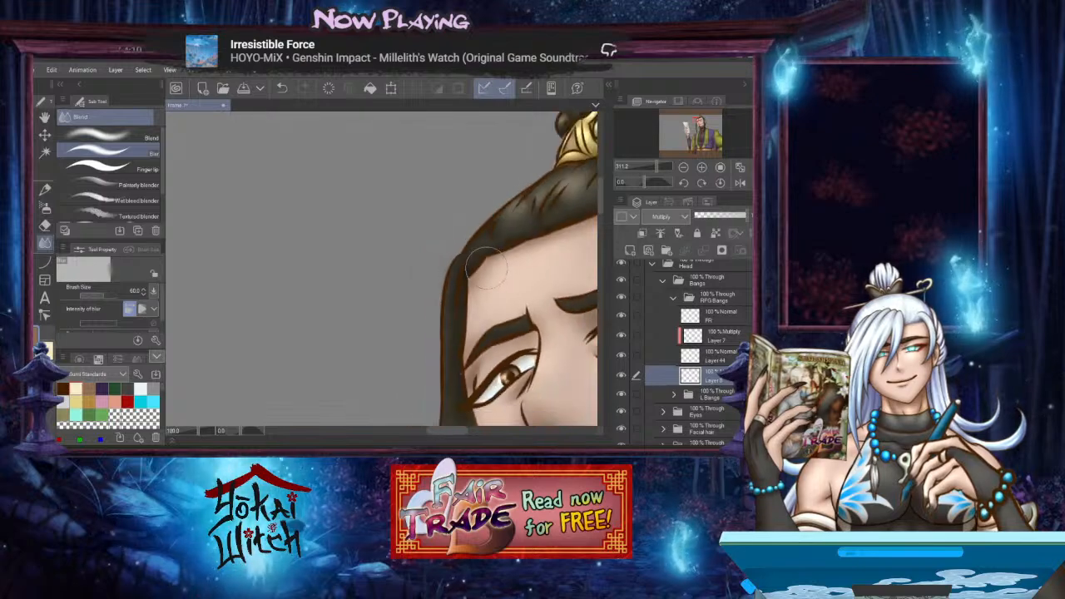
scroll(454, 264, down, 5)
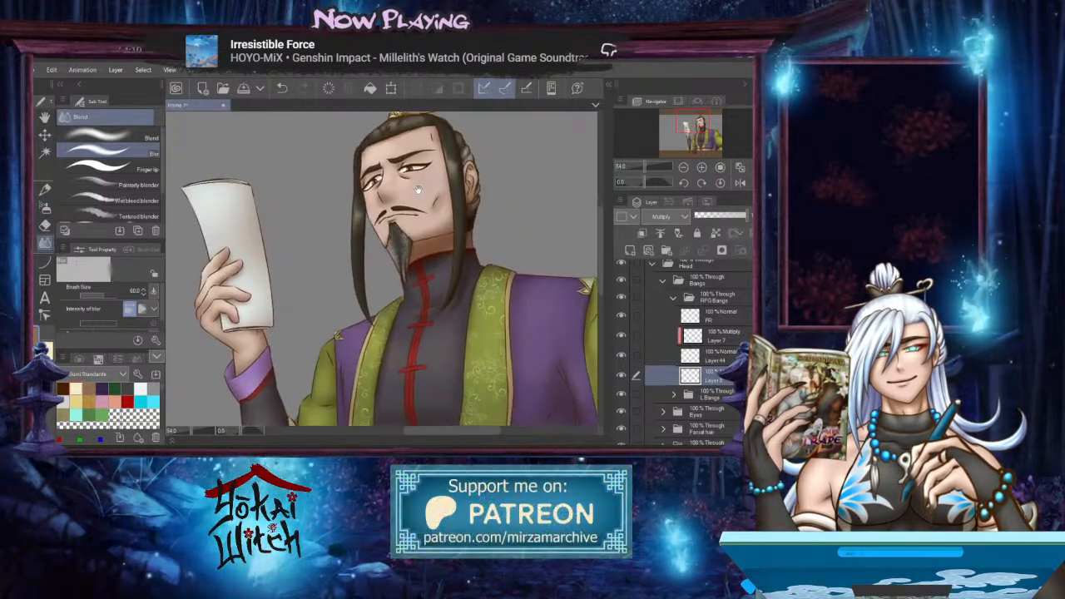
scroll(467, 226, down, 2)
drag(467, 227, 461, 250)
scroll(461, 250, up, 1)
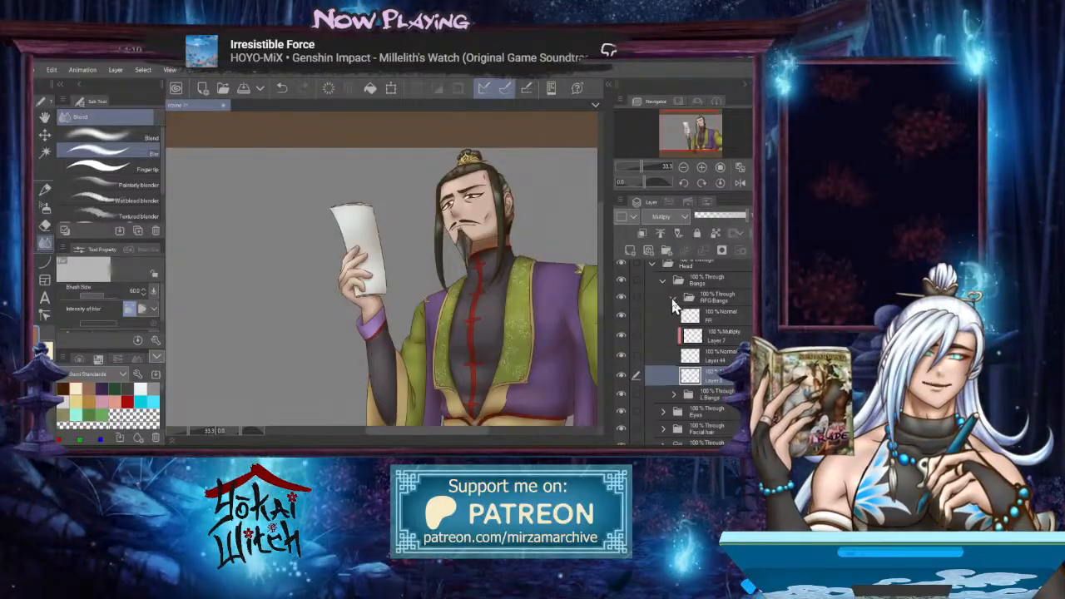
Collapse the RFG Bangs, Bangs and Head folders
click(673, 297)
click(663, 282)
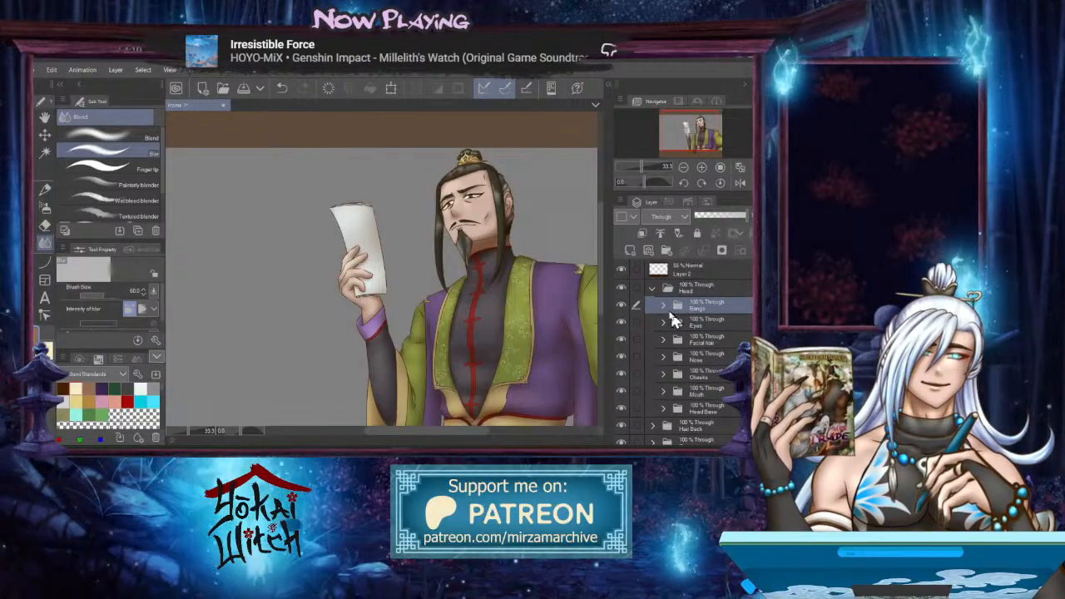
click(654, 290)
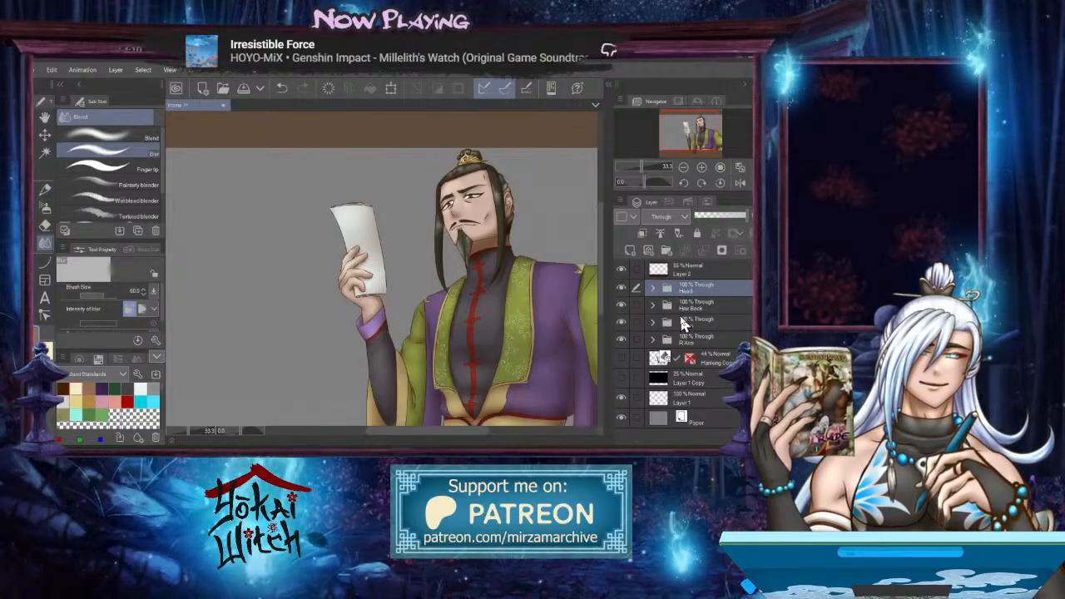
Raise the opacity of Layer 2, which holds the brown frame bars, to 100%
click(725, 358)
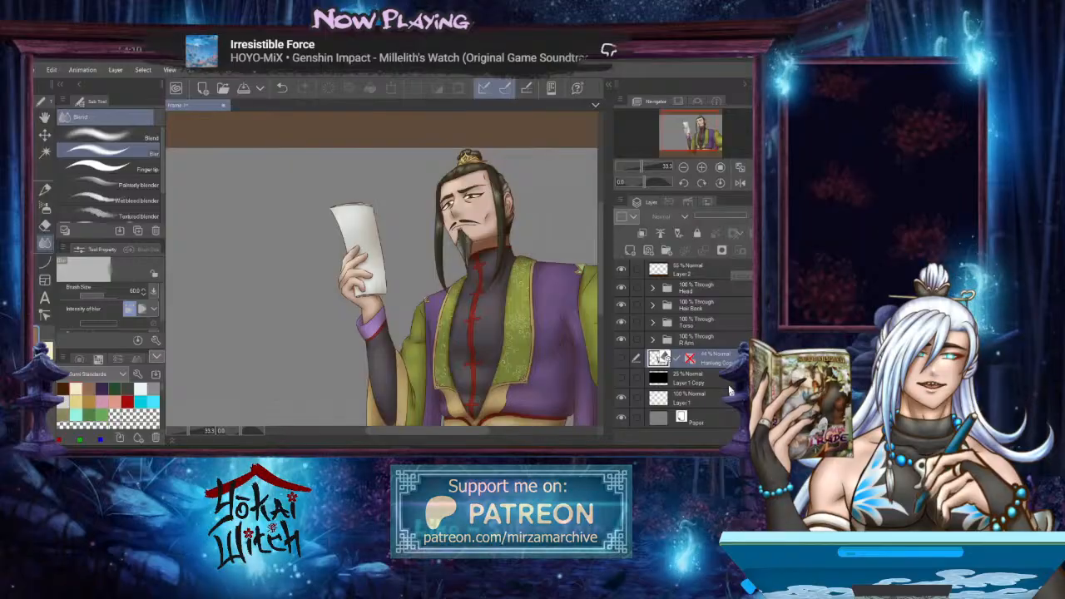
click(703, 377)
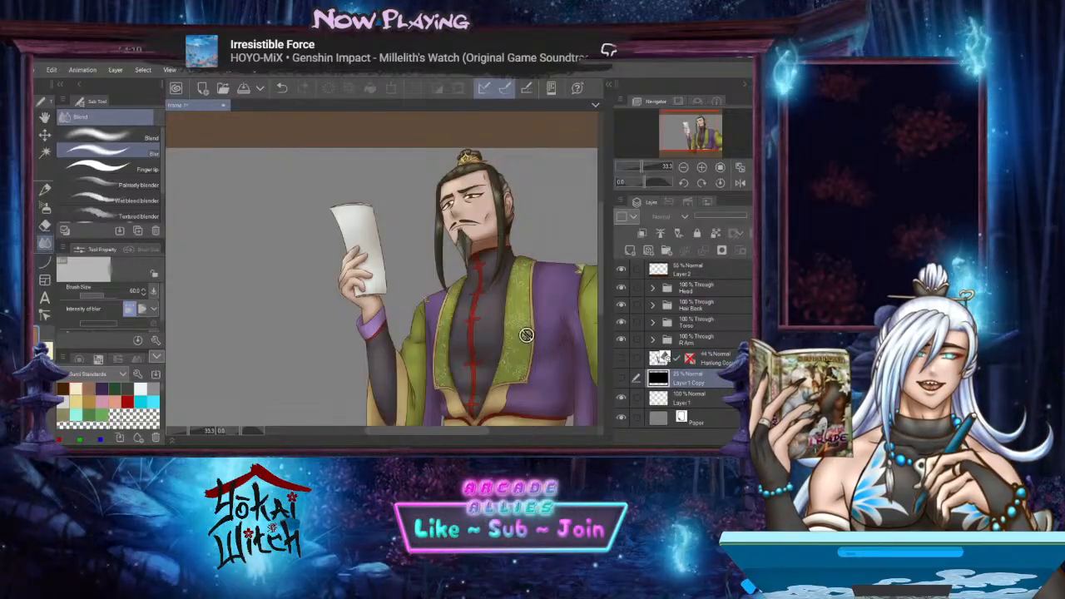
click(701, 267)
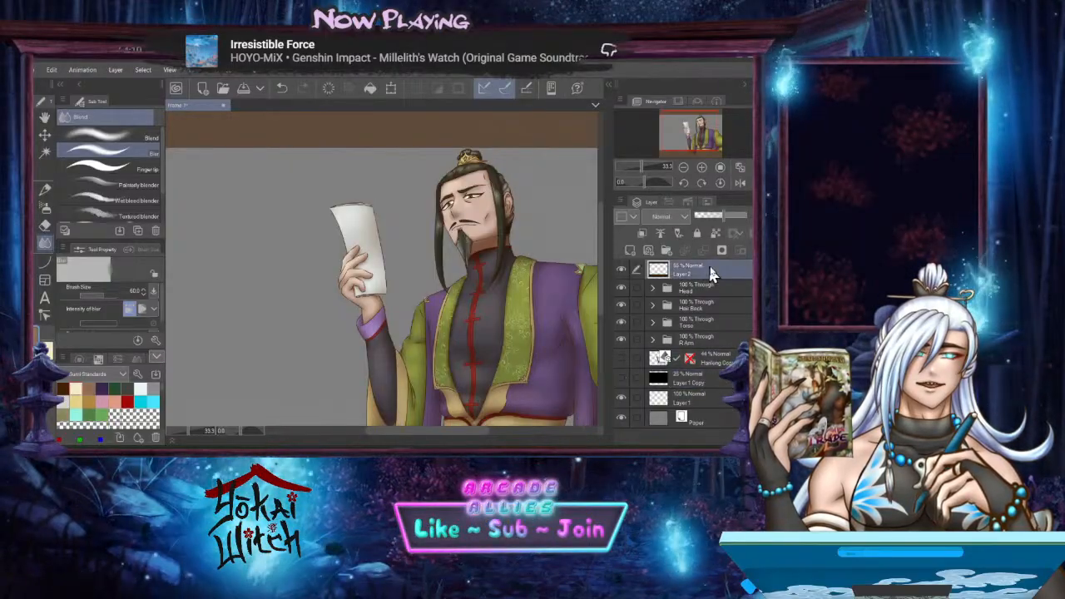
drag(722, 219, 747, 217)
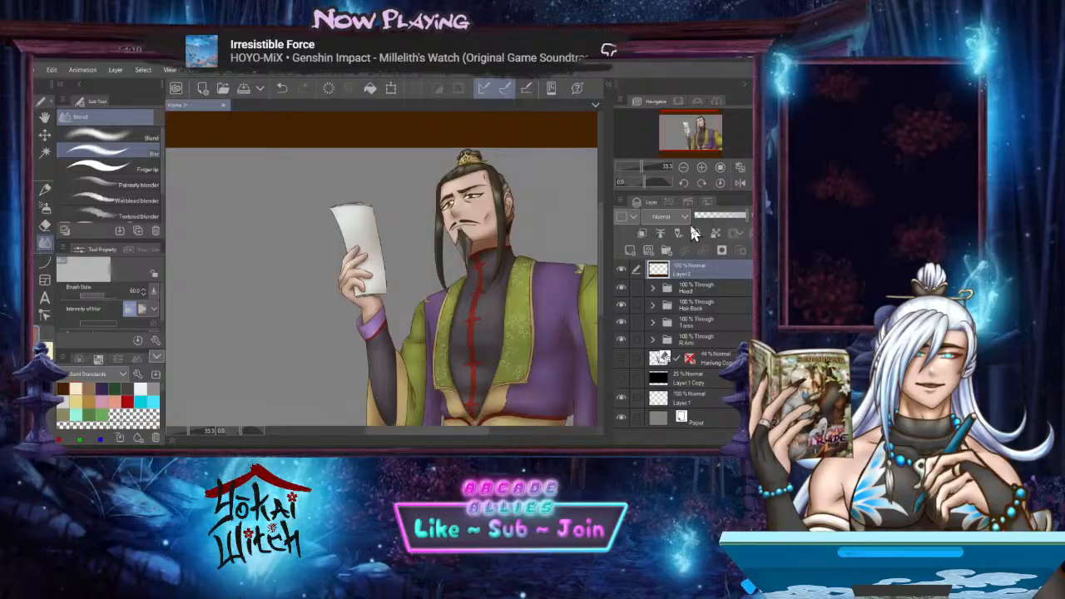
scroll(415, 264, down, 1)
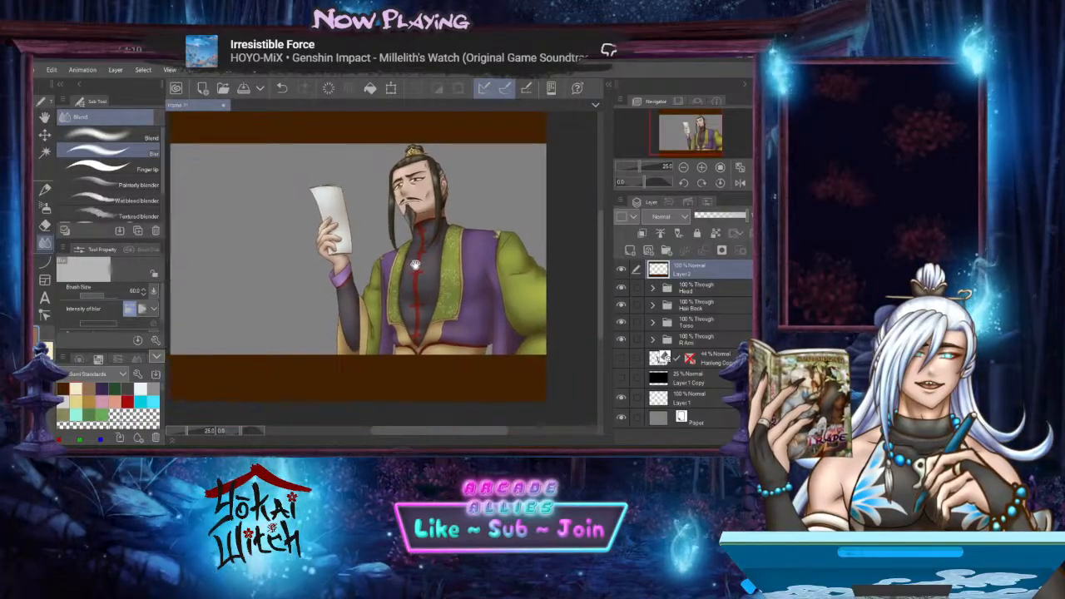
drag(414, 265, 450, 278)
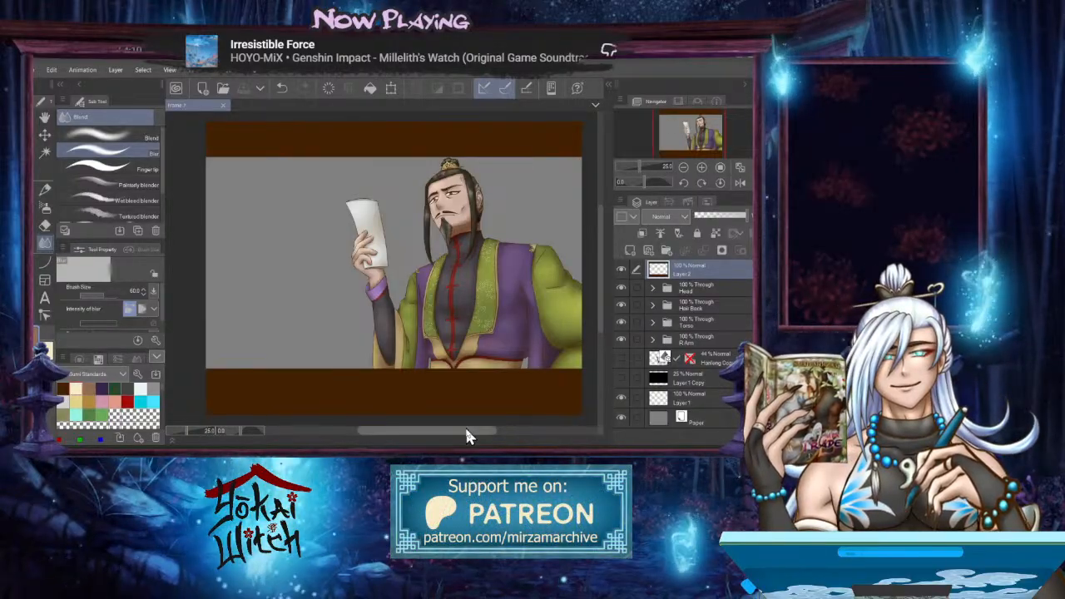
drag(467, 432, 467, 429)
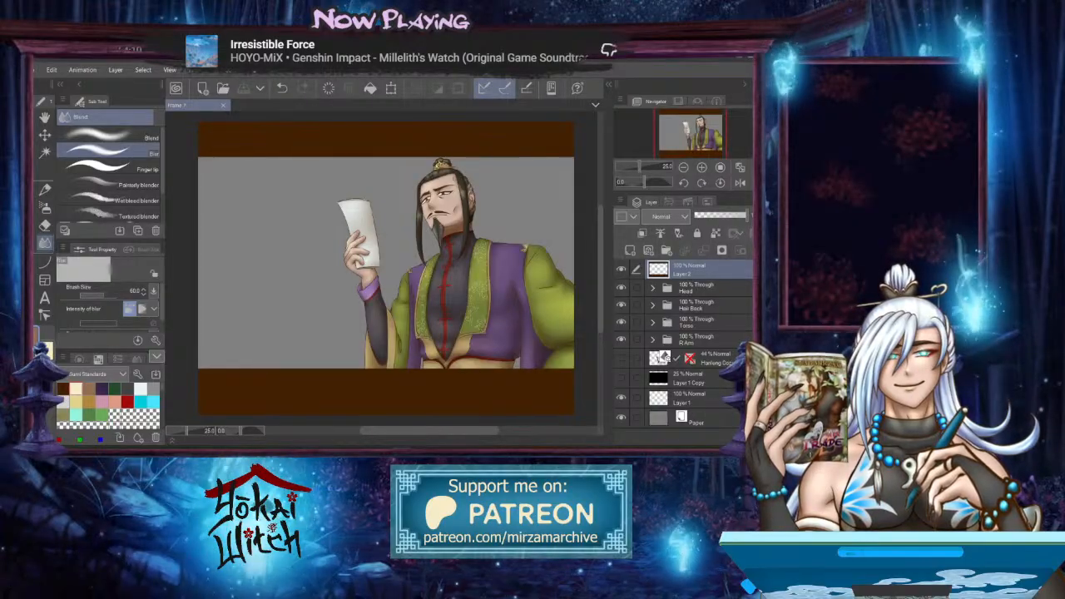
Switch to the story board document and show the hand-on-face Xueye pose in place of the Xueye Copy pose
click(717, 360)
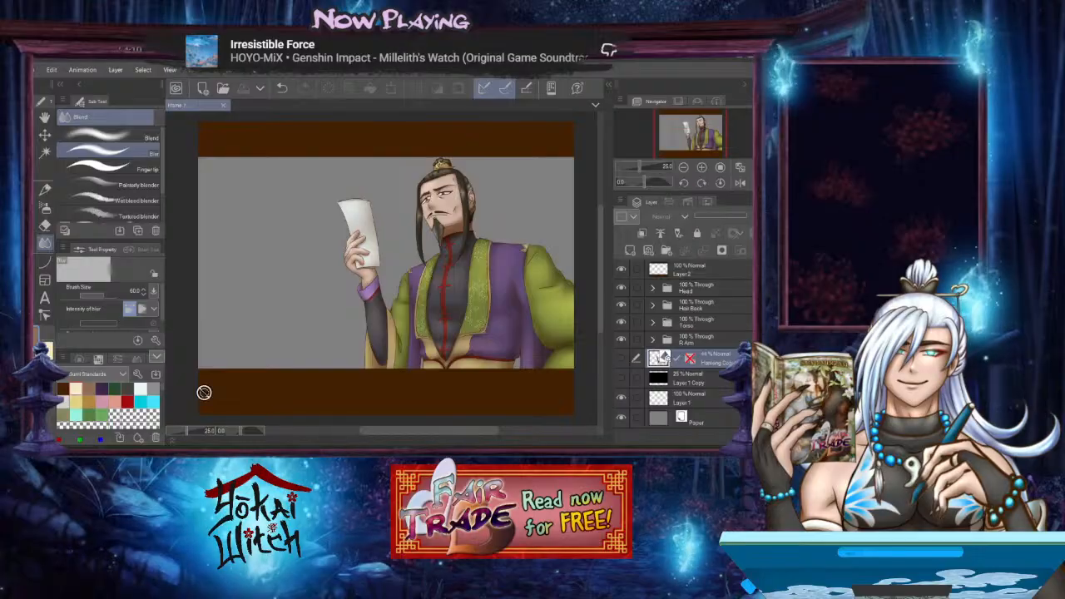
drag(450, 429, 453, 435)
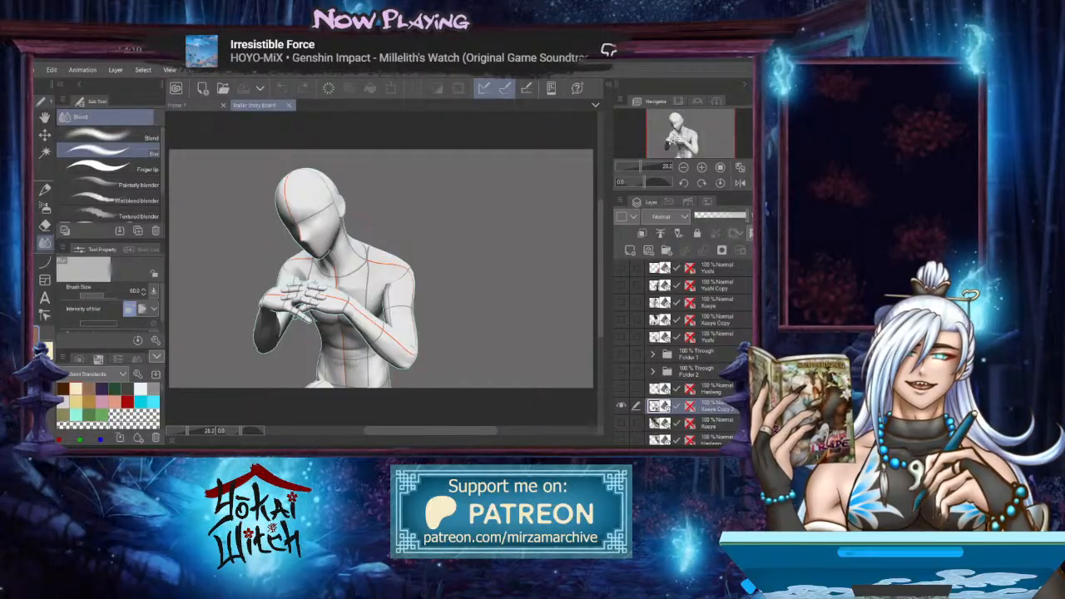
click(621, 406)
click(621, 424)
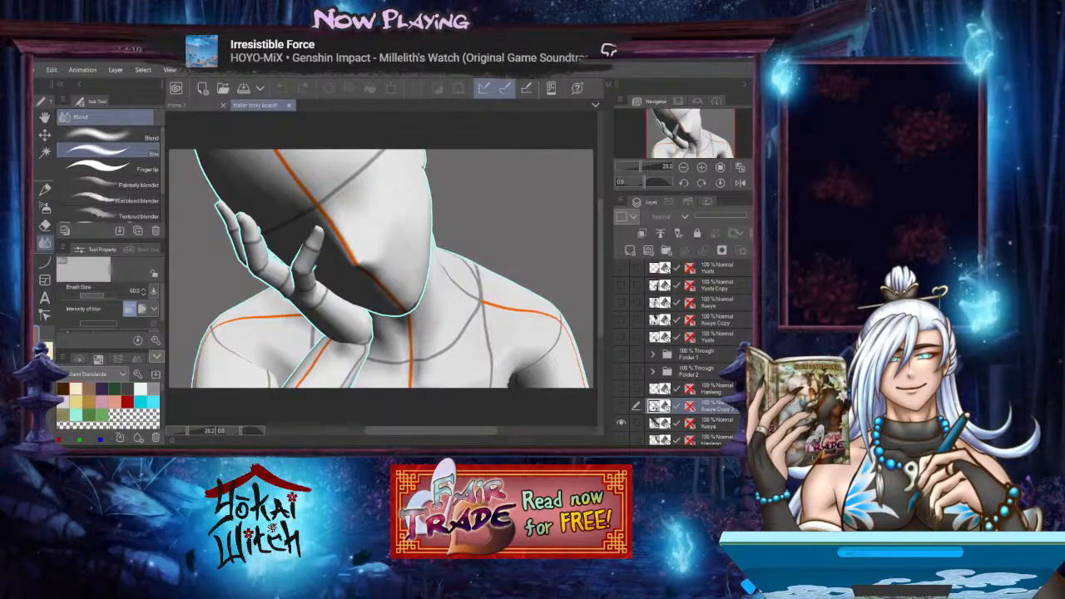
scroll(624, 416, down, 1)
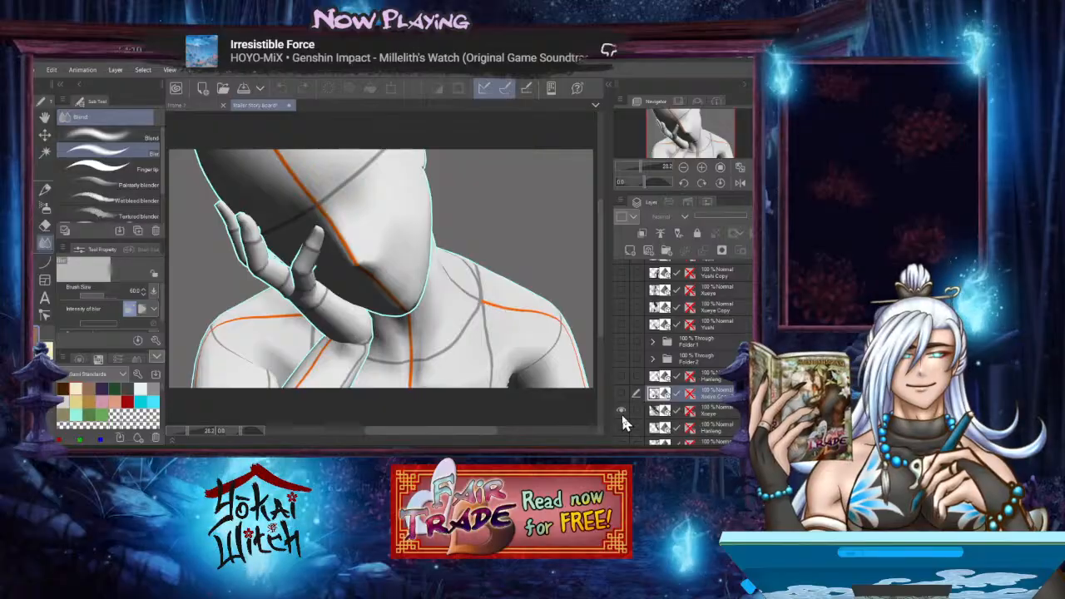
click(649, 410)
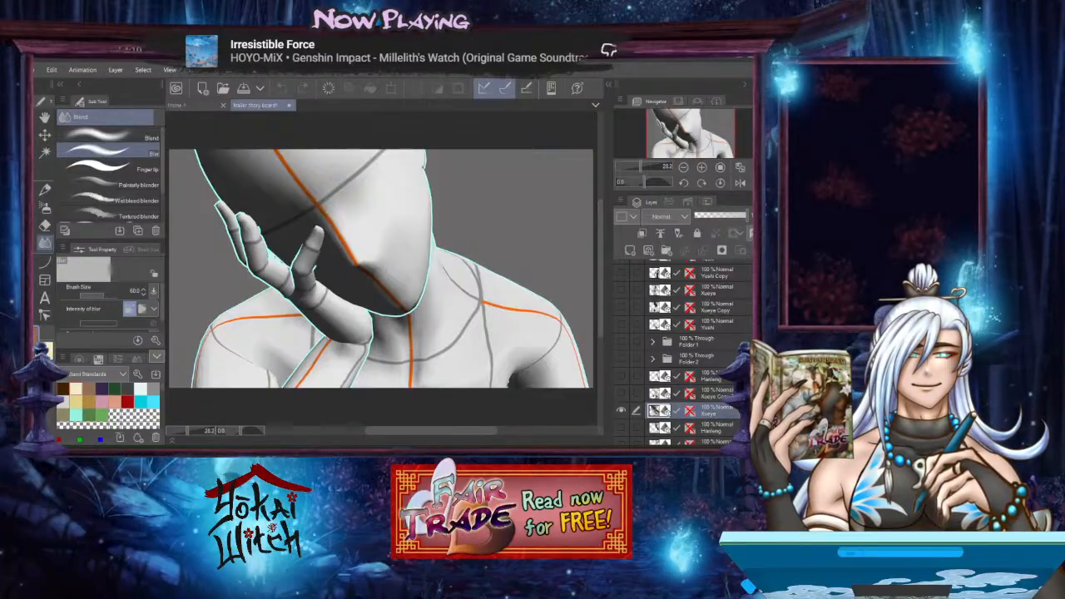
scroll(674, 357, down, 3)
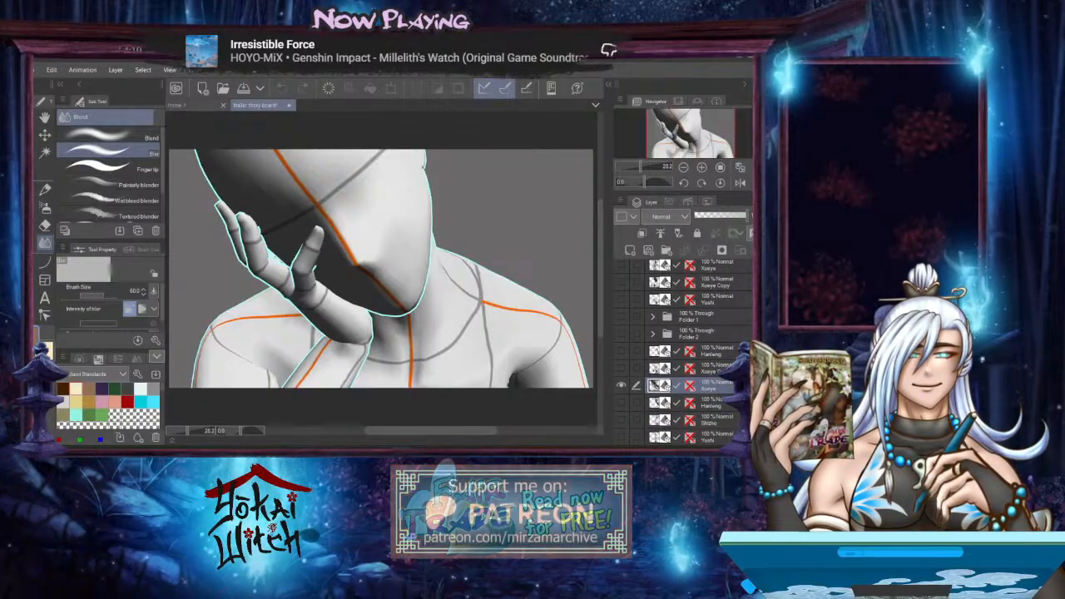
Compare the Xueye pose with the pose on the layer directly below it, and return to the character illustration
click(622, 385)
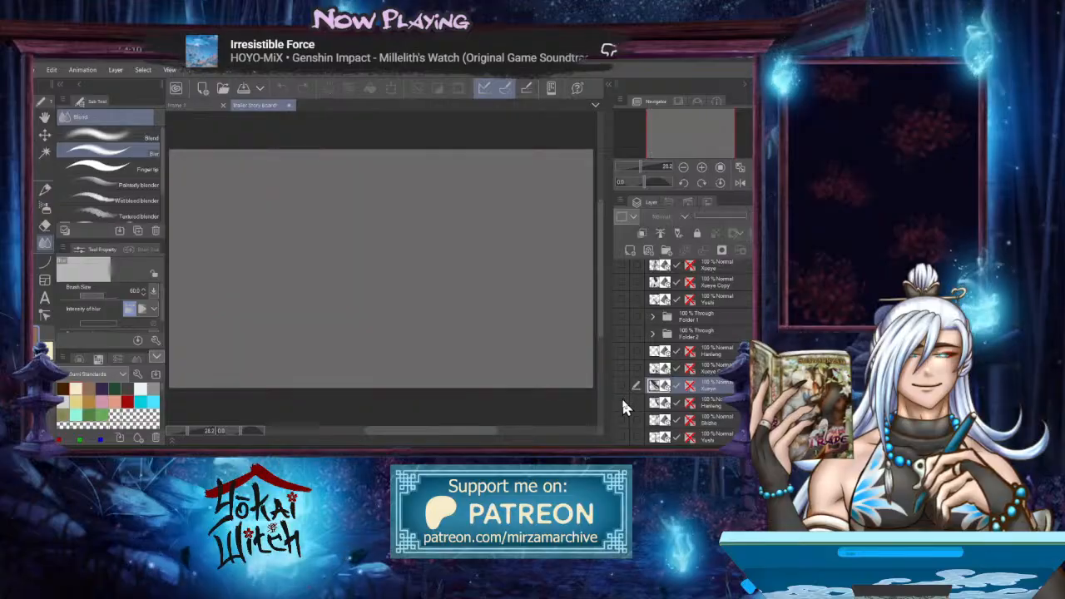
click(621, 400)
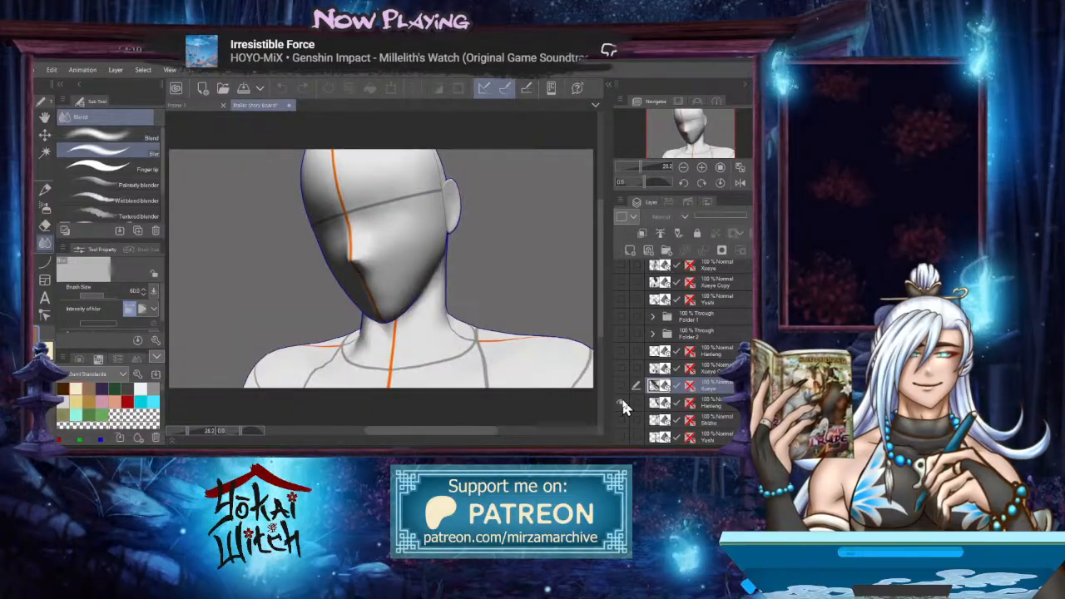
click(622, 400)
click(622, 386)
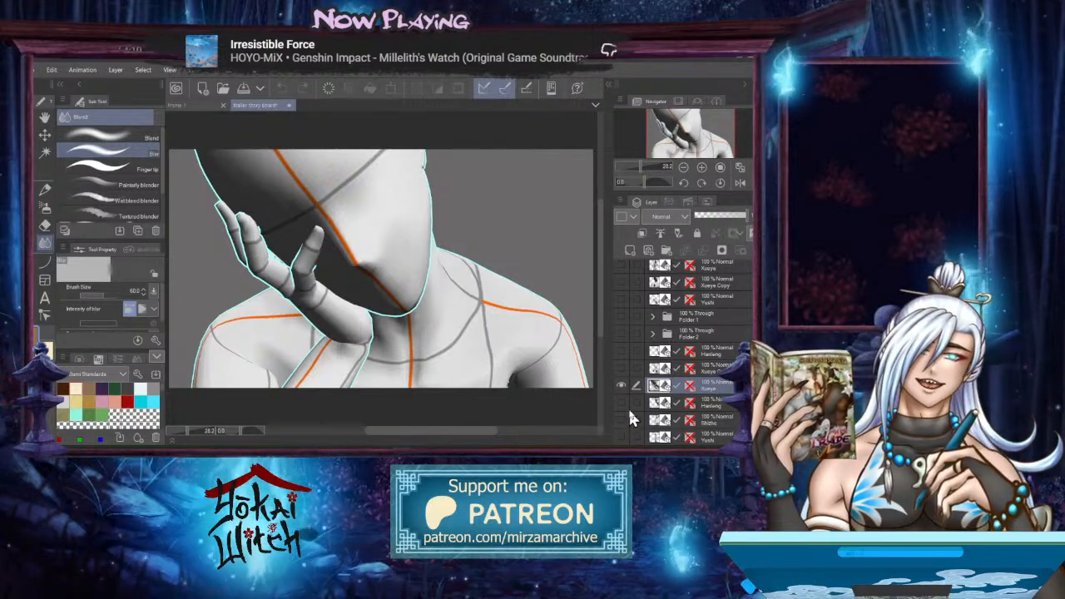
click(621, 385)
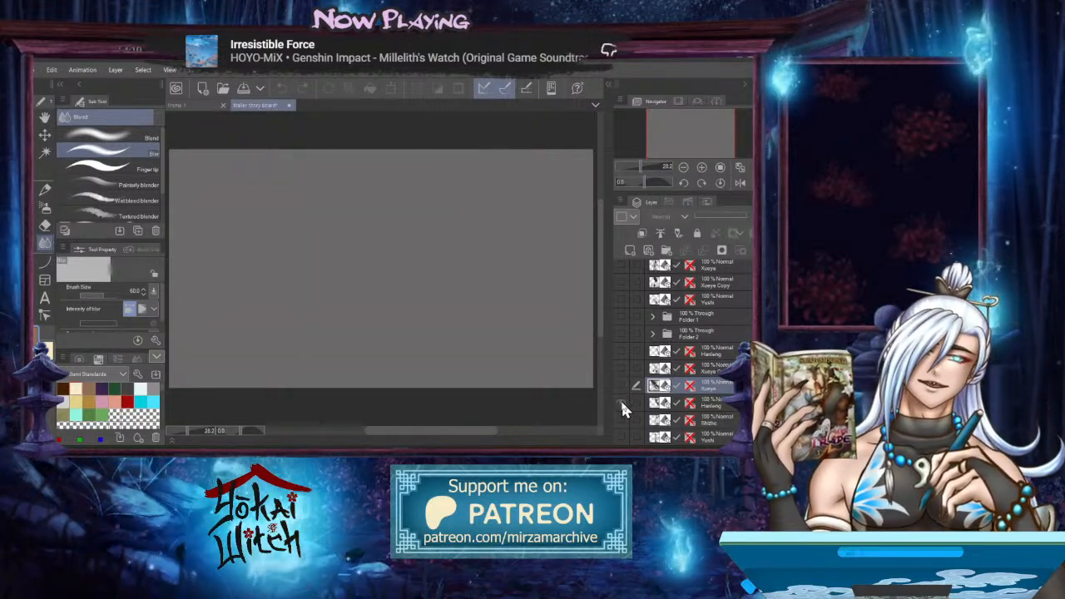
click(621, 402)
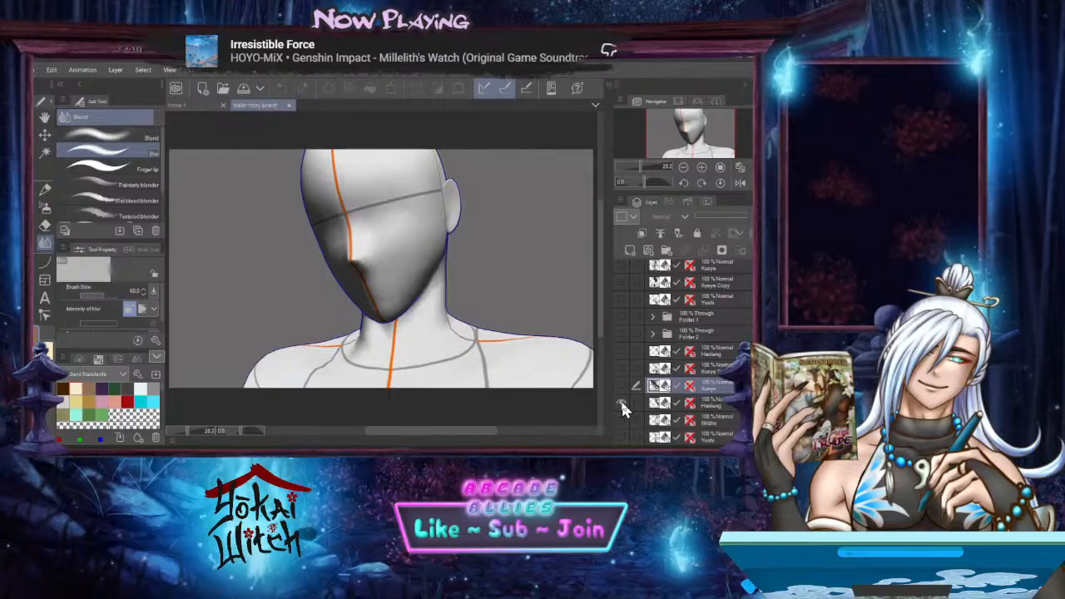
click(621, 401)
click(619, 386)
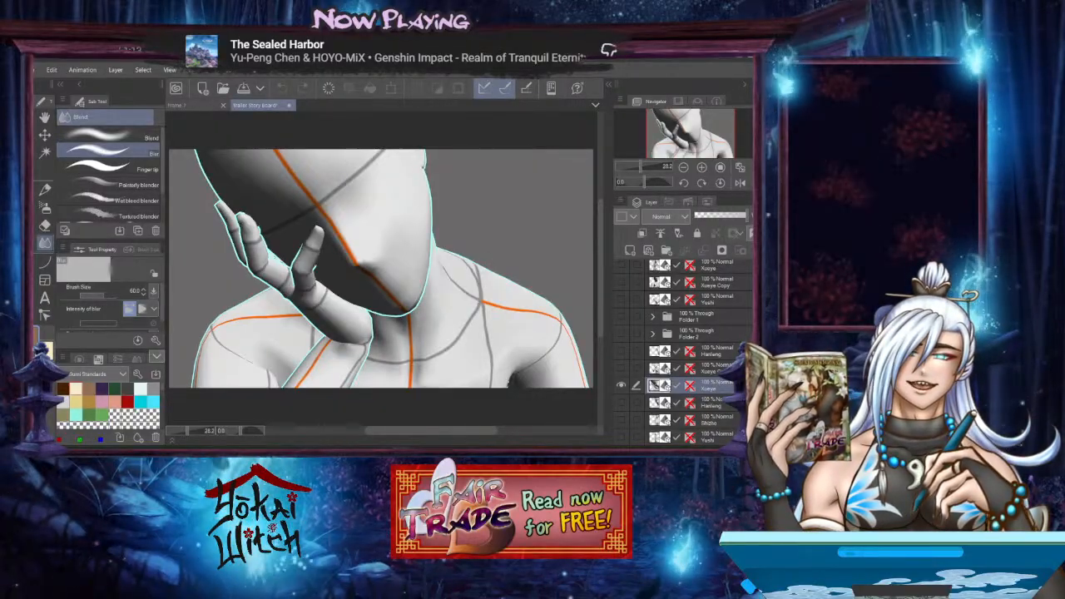
click(191, 104)
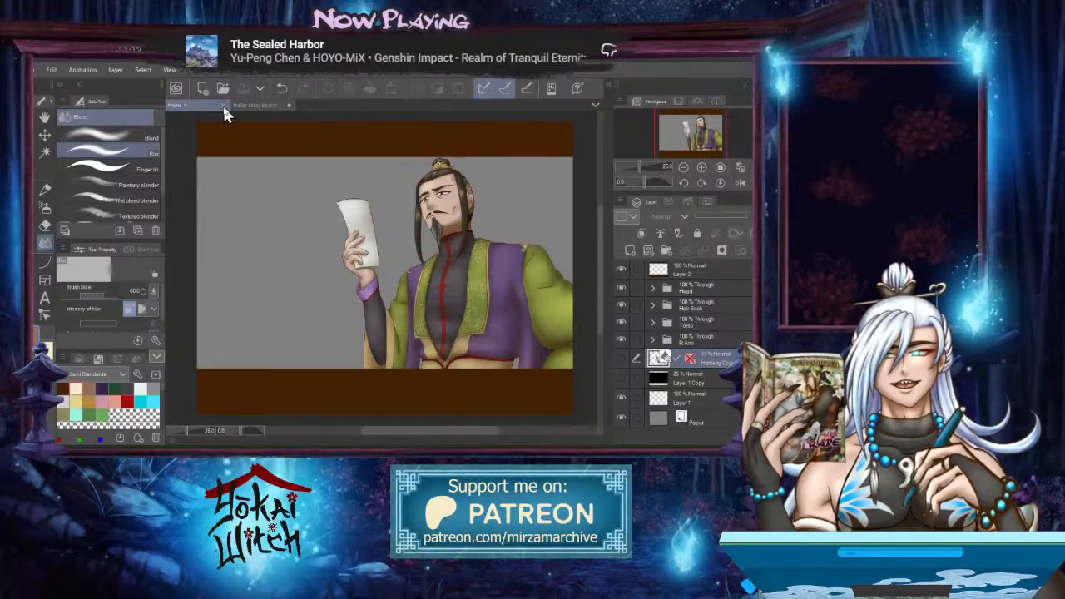
Close the character illustration and select the pose layer directly below the visible Xueye layer in the story board
click(223, 106)
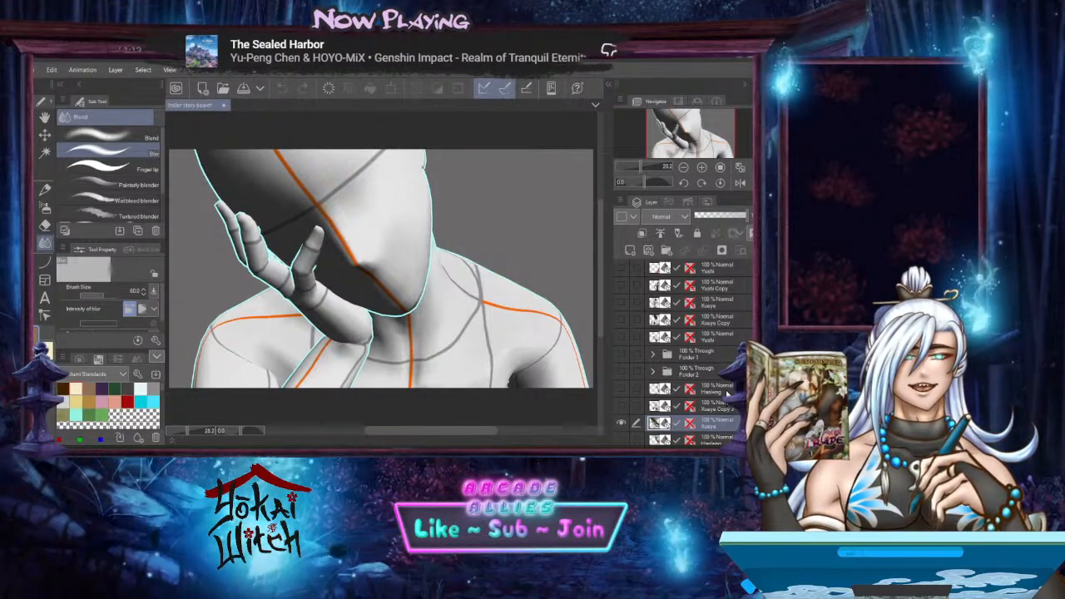
click(726, 394)
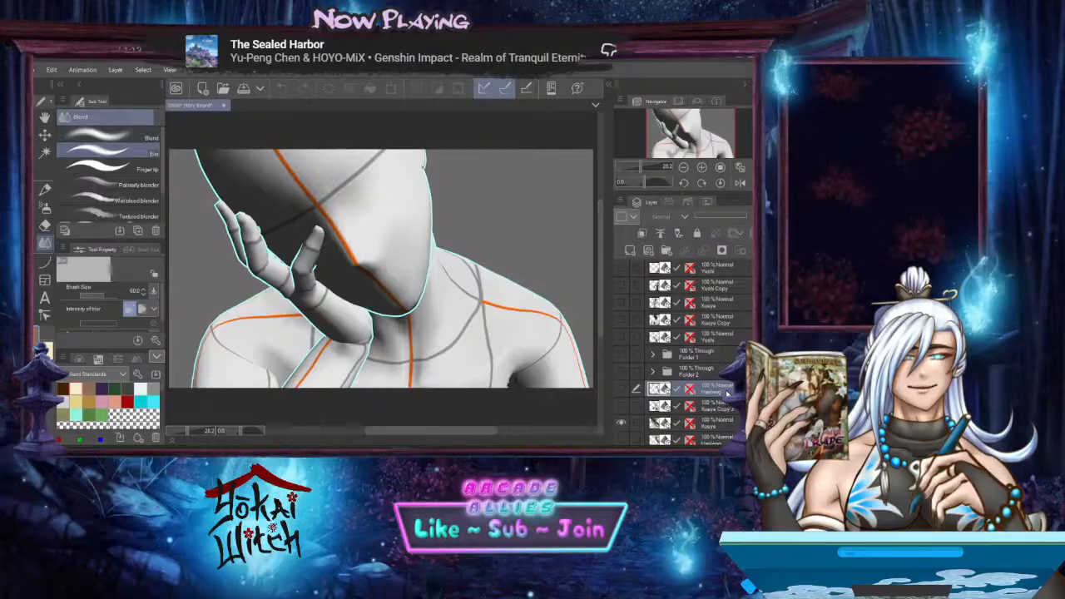
click(712, 443)
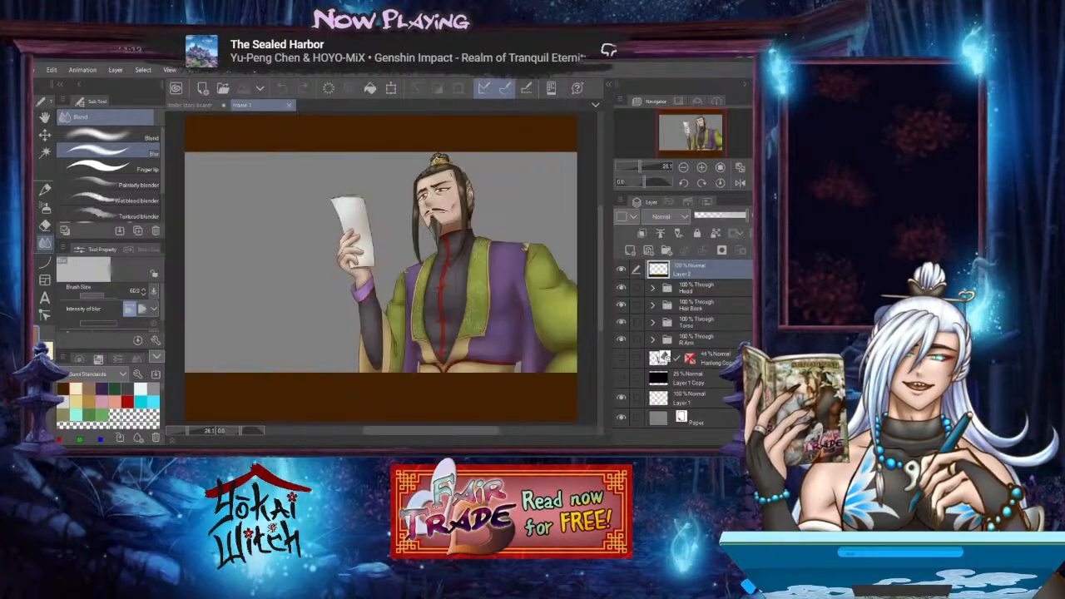
click(289, 107)
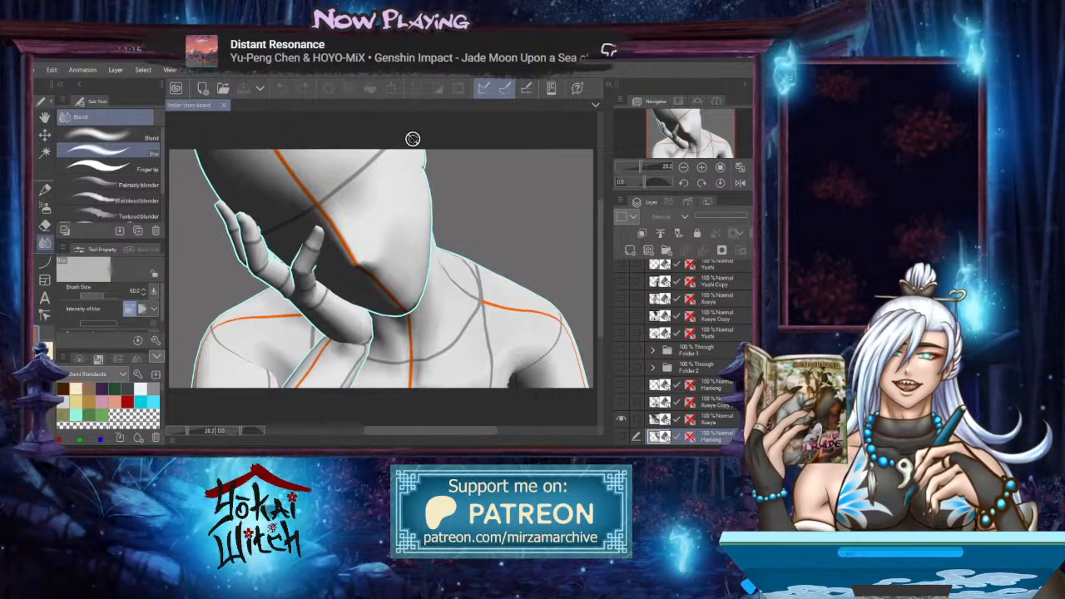
Look through the story board's character pose layers, from the numbered folders down to Layer 1 and the Paper layer
scroll(689, 328, down, 3)
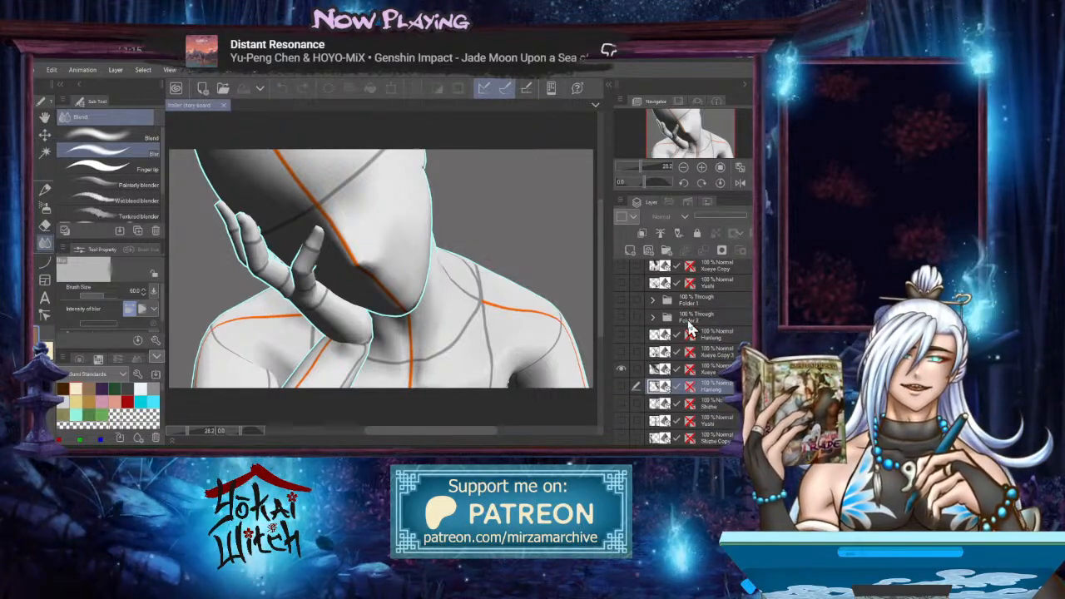
scroll(689, 329, down, 6)
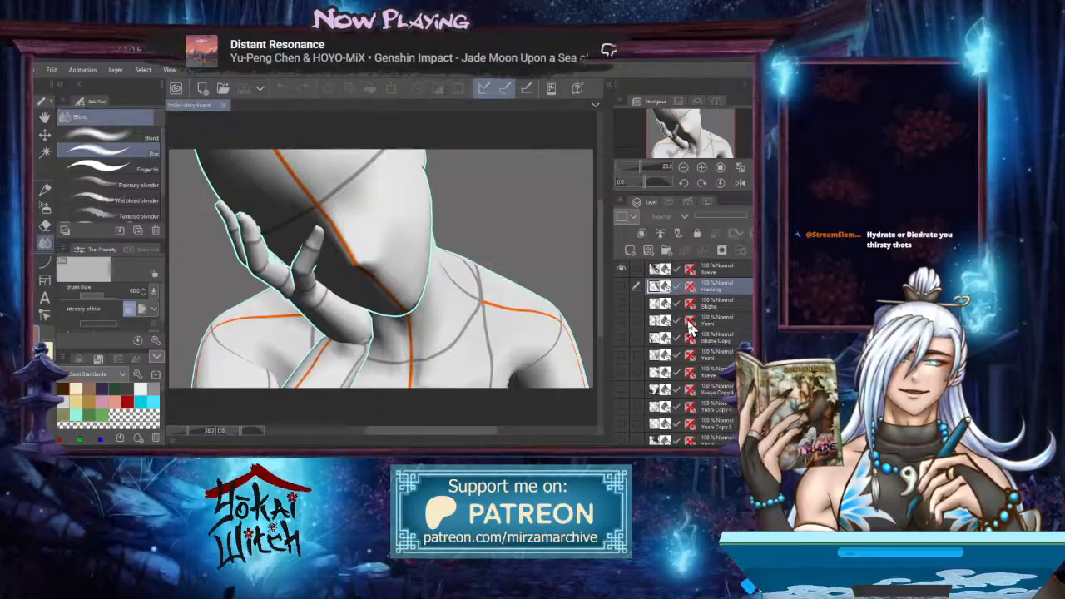
scroll(689, 329, down, 8)
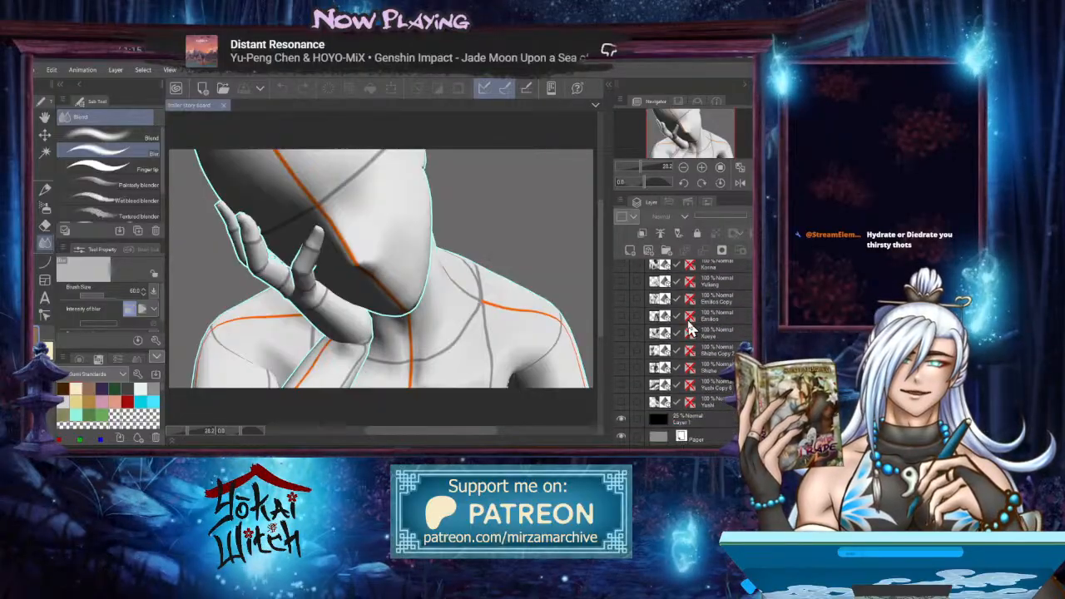
scroll(691, 329, up, 5)
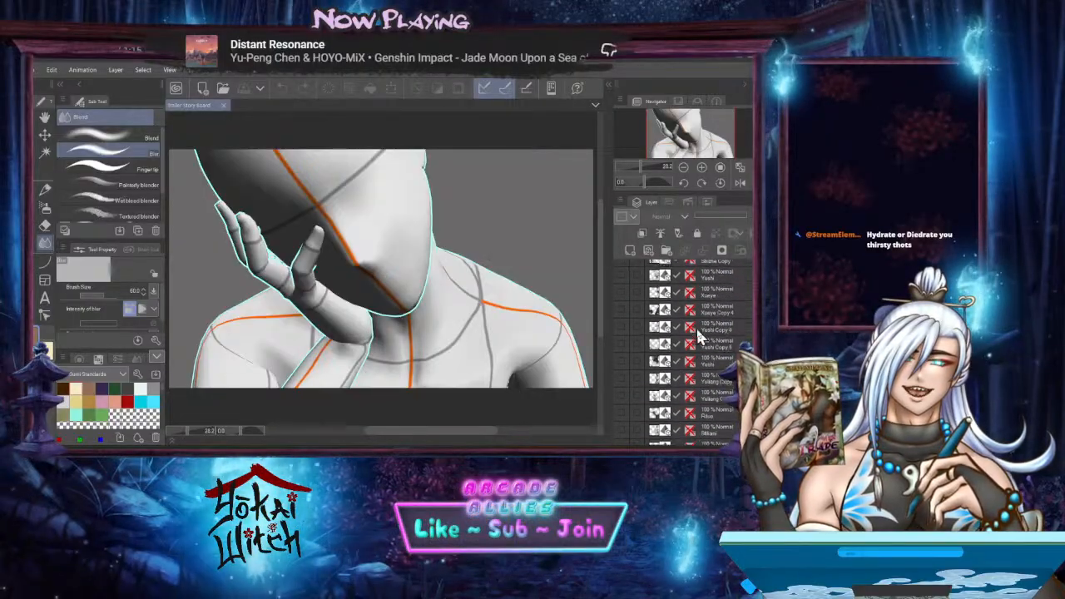
scroll(699, 336, up, 6)
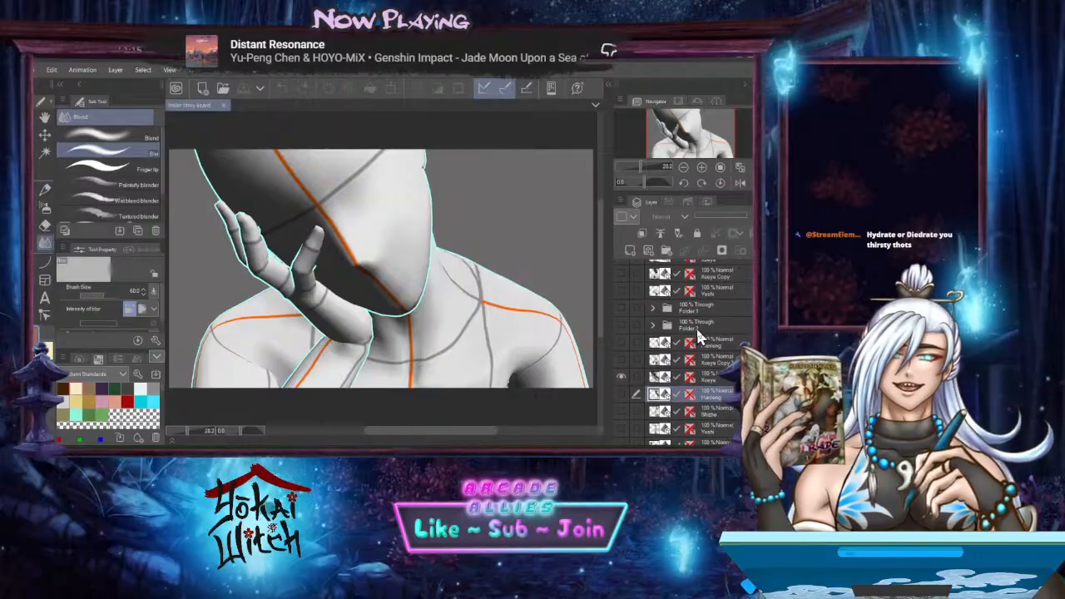
scroll(707, 358, down, 5)
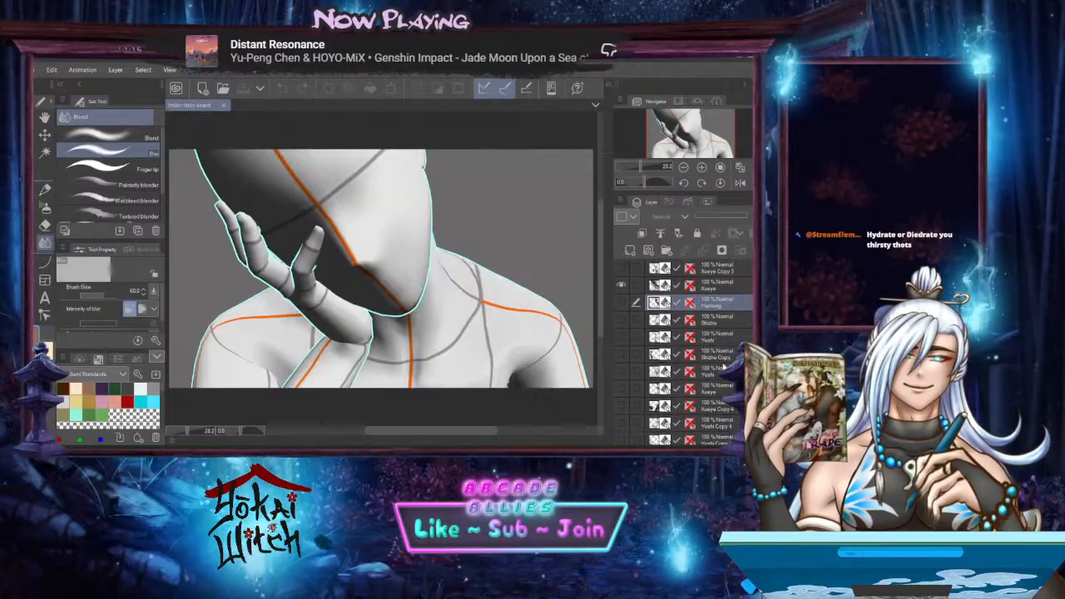
scroll(720, 382, down, 5)
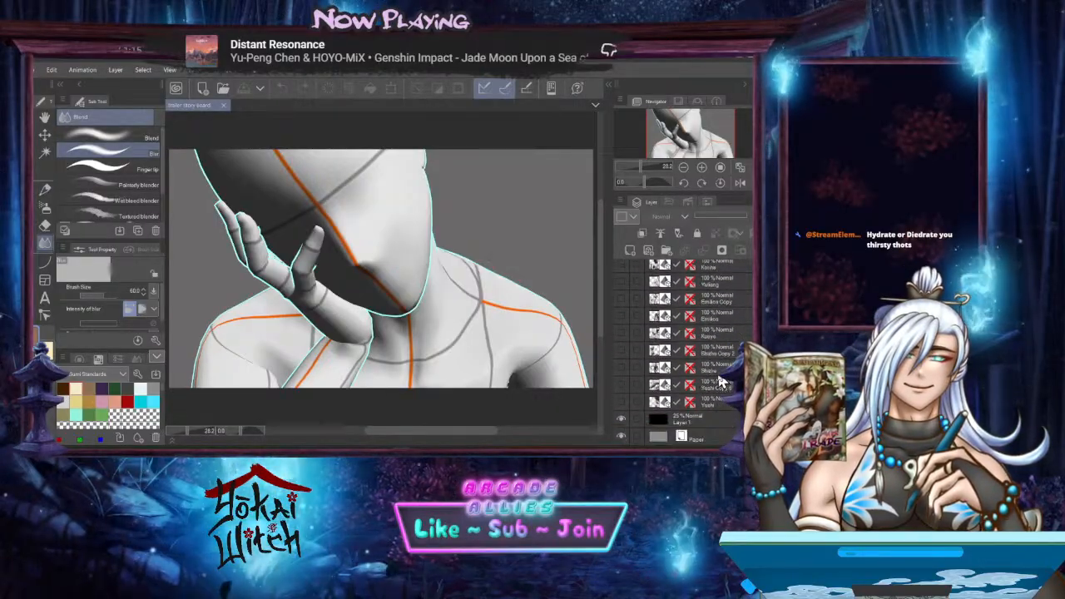
scroll(715, 400, up, 1)
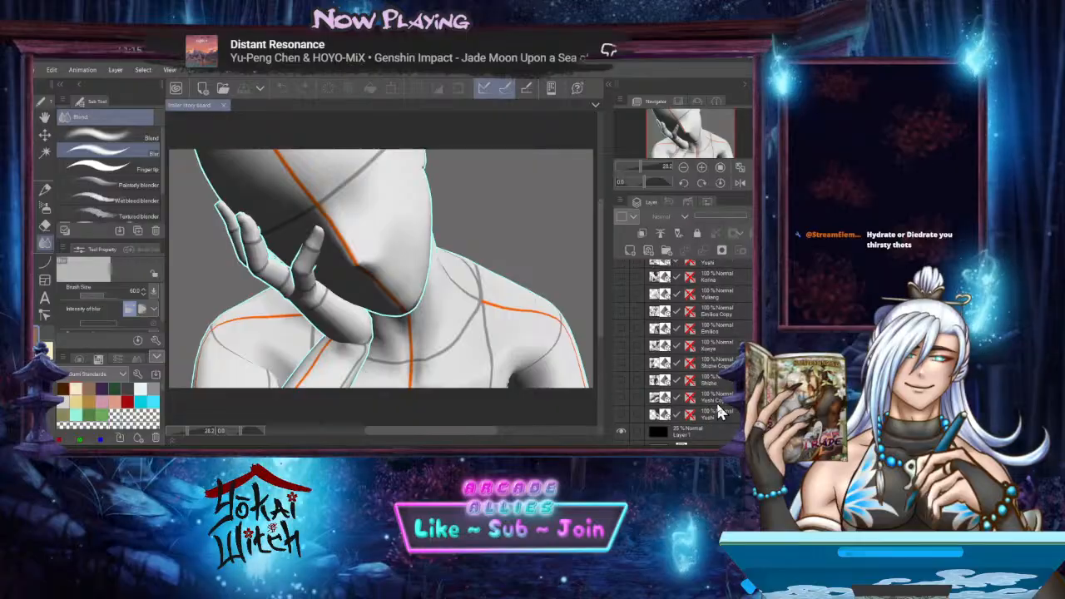
scroll(717, 412, down, 1)
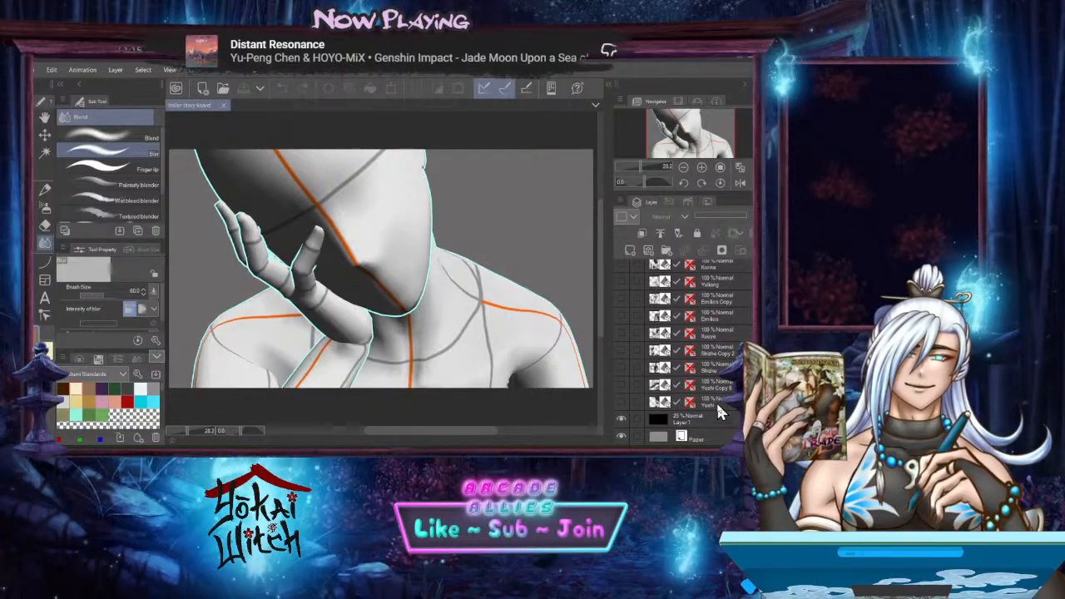
scroll(720, 410, up, 3)
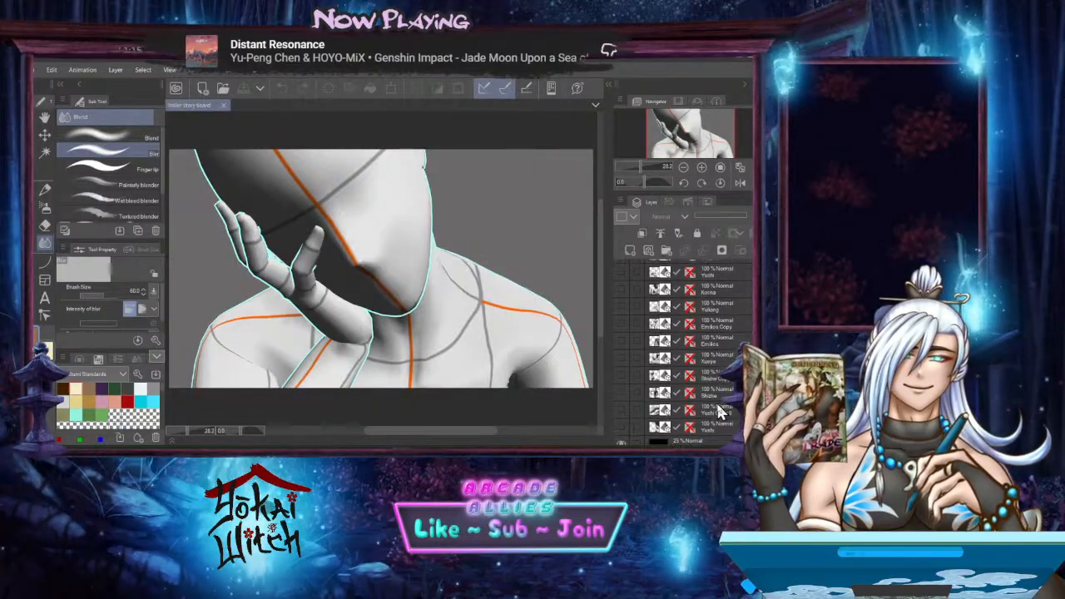
scroll(720, 410, up, 10)
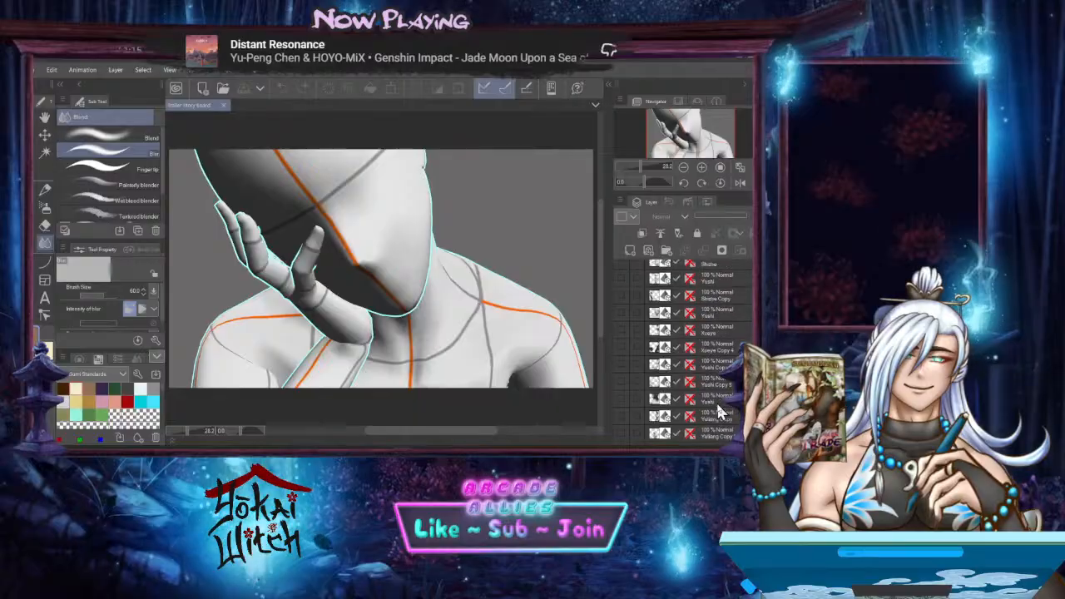
scroll(721, 410, up, 5)
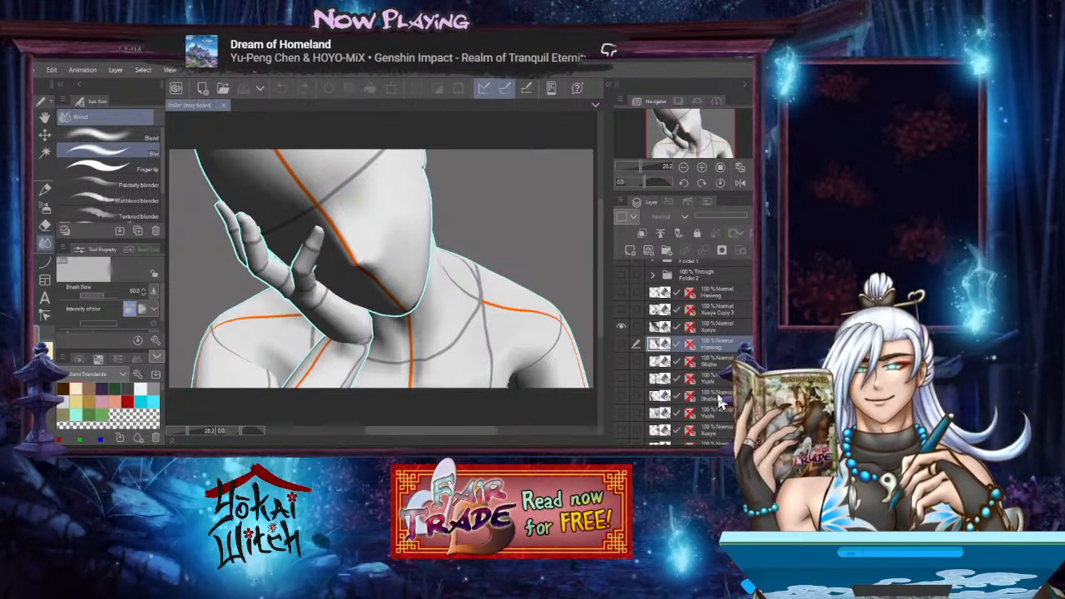
scroll(721, 400, down, 3)
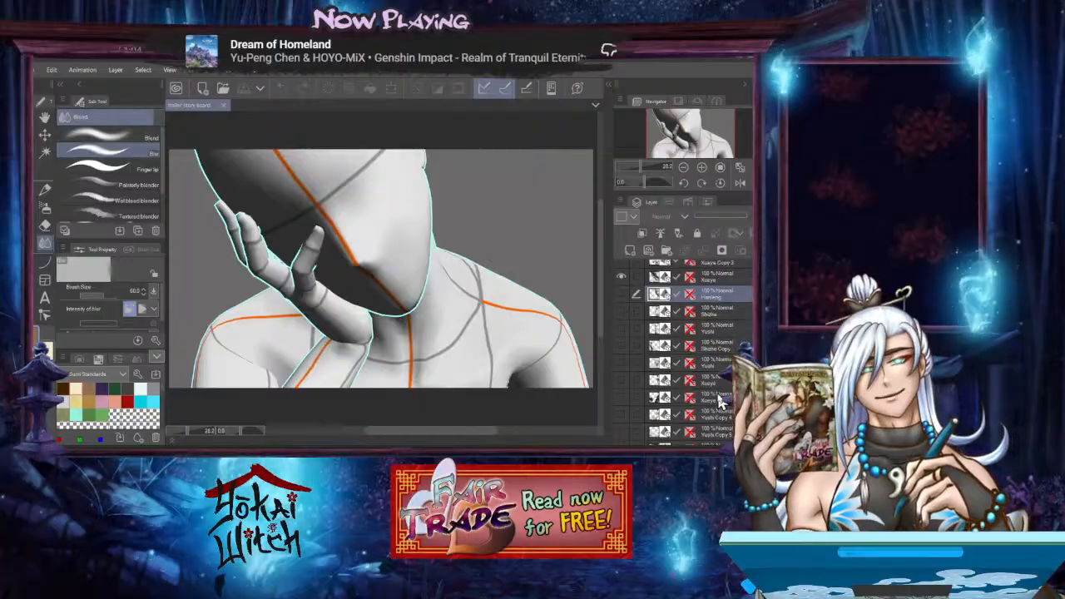
scroll(721, 400, down, 9)
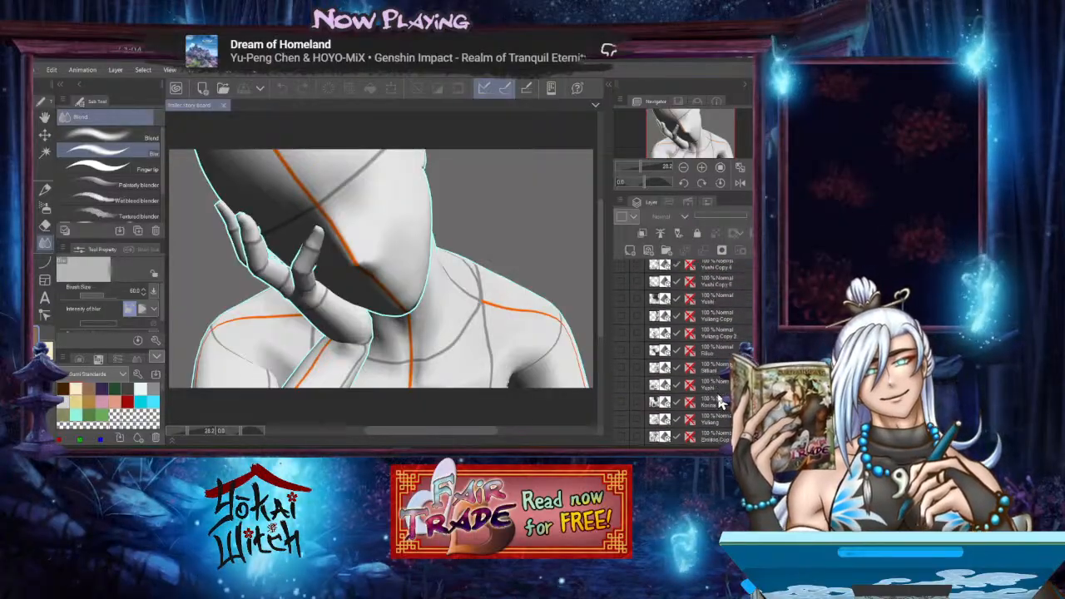
scroll(720, 402, down, 8)
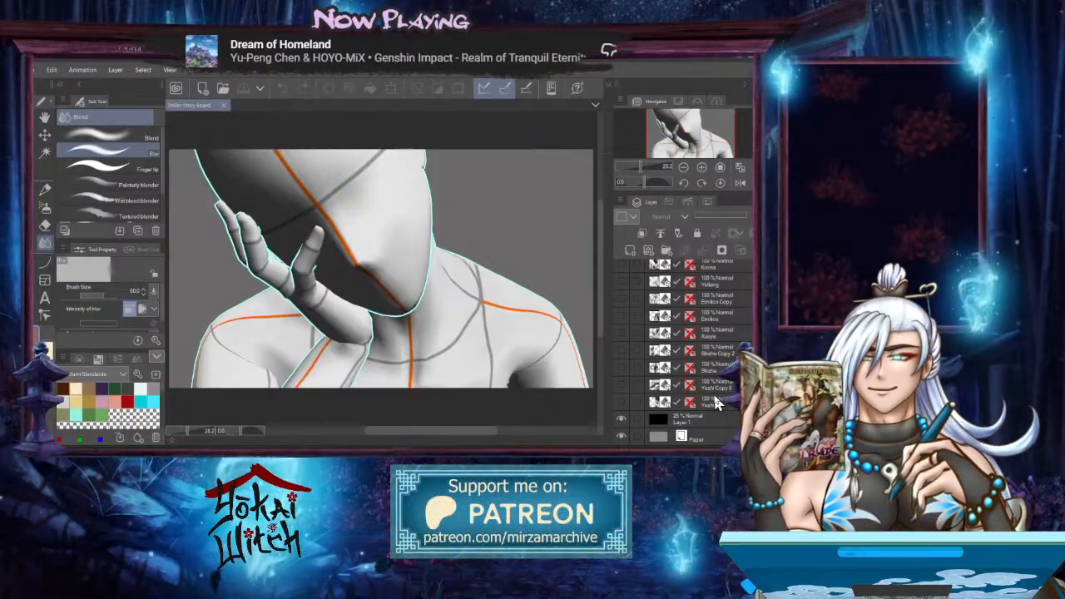
scroll(714, 399, up, 5)
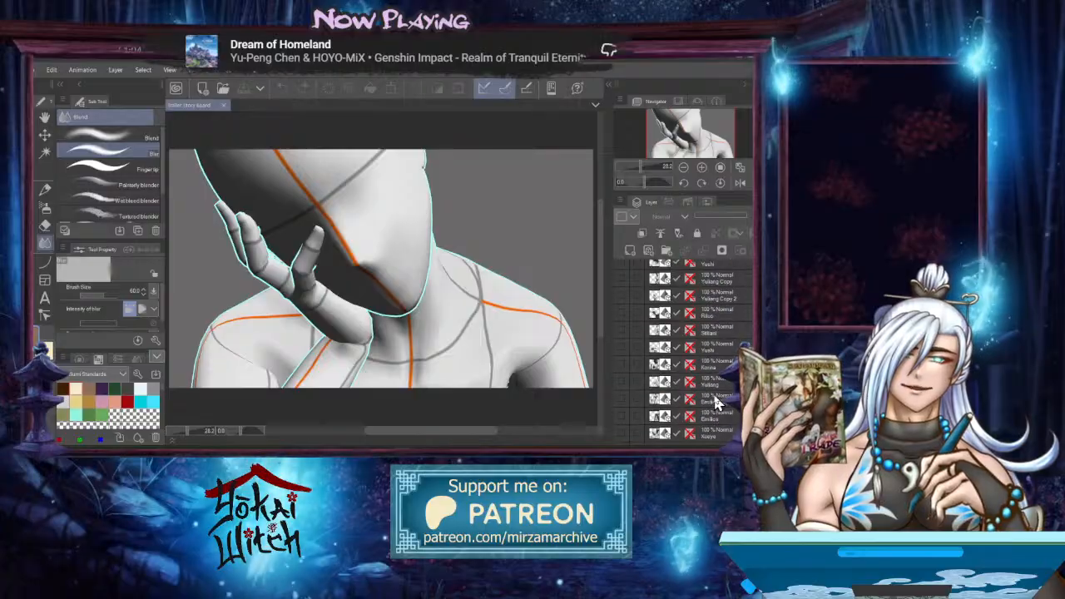
scroll(714, 402, up, 5)
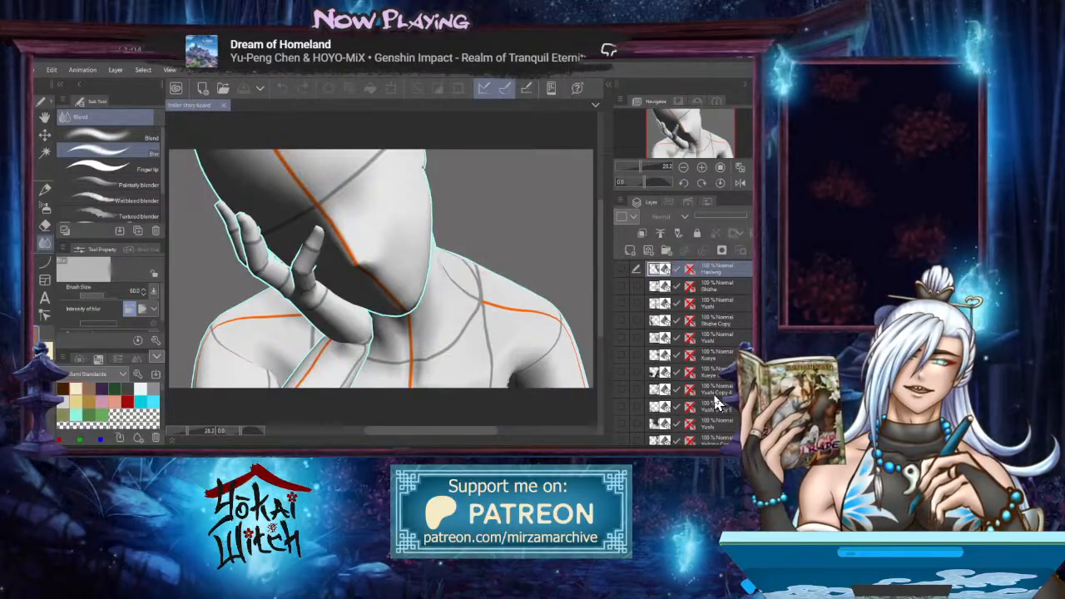
scroll(715, 402, up, 3)
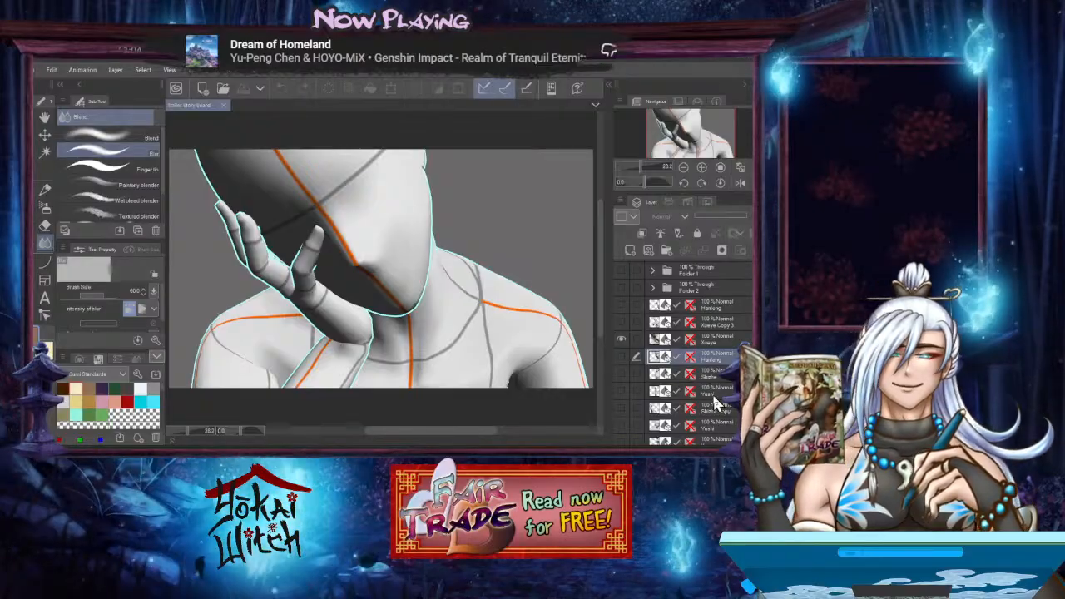
scroll(714, 401, down, 2)
scroll(714, 401, down, 5)
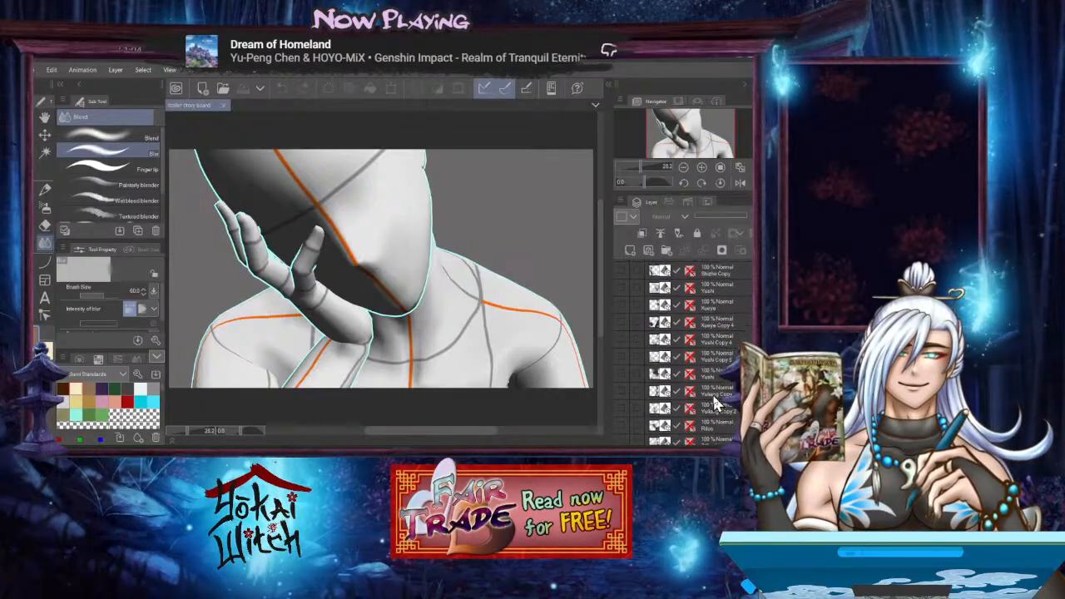
scroll(714, 401, down, 6)
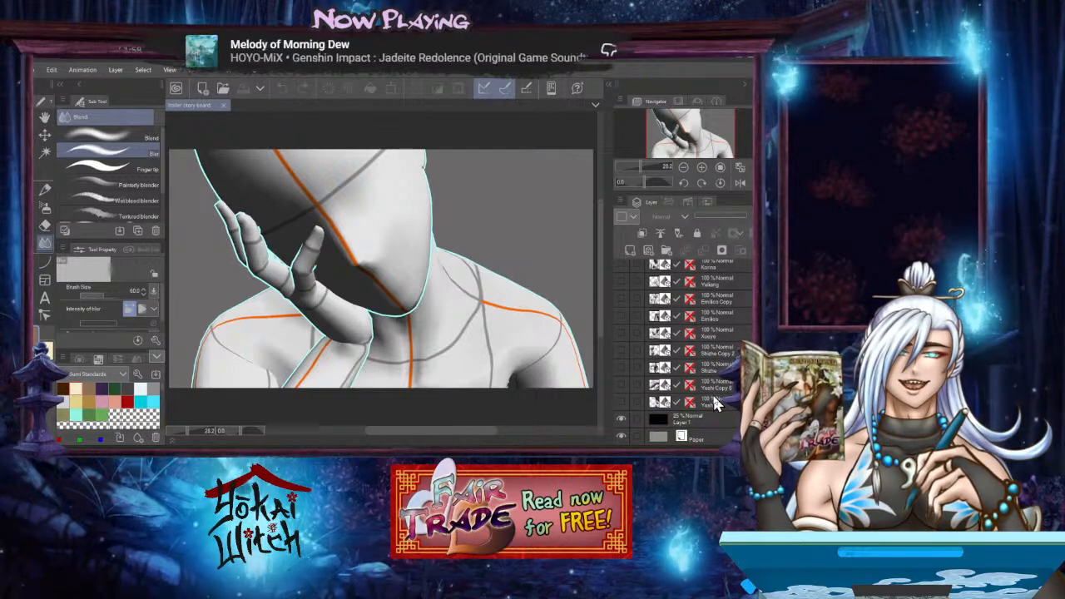
scroll(712, 400, up, 7)
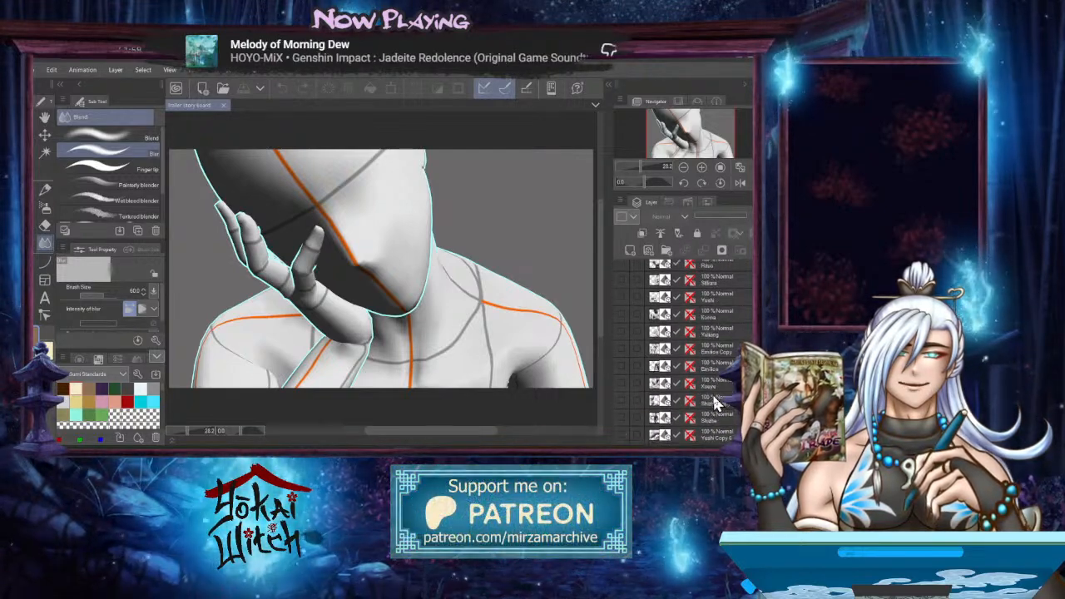
scroll(712, 393, up, 8)
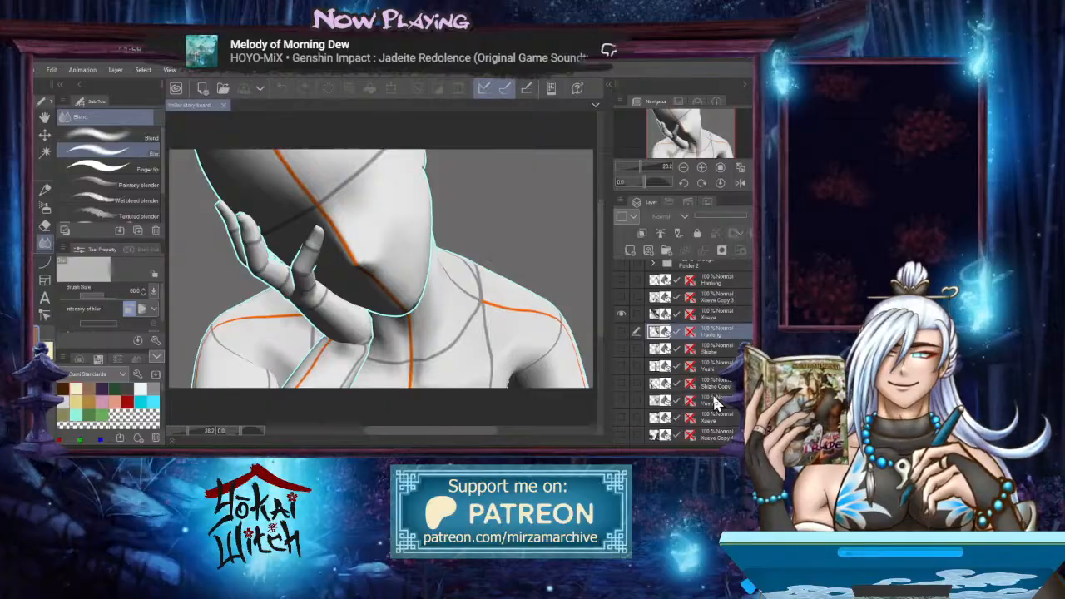
scroll(712, 393, down, 8)
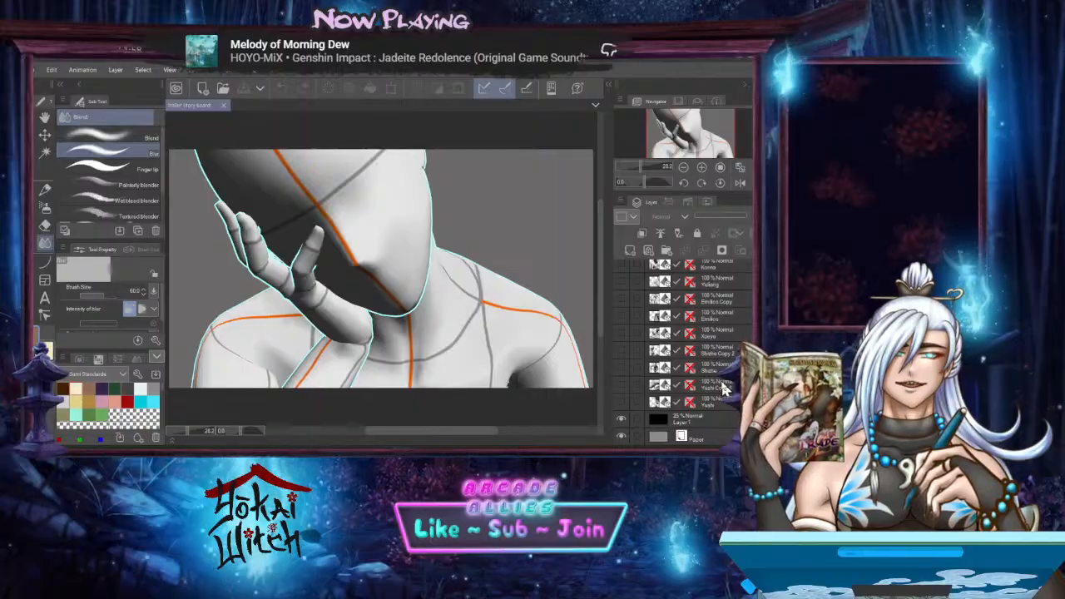
scroll(716, 400, up, 2)
scroll(722, 390, up, 10)
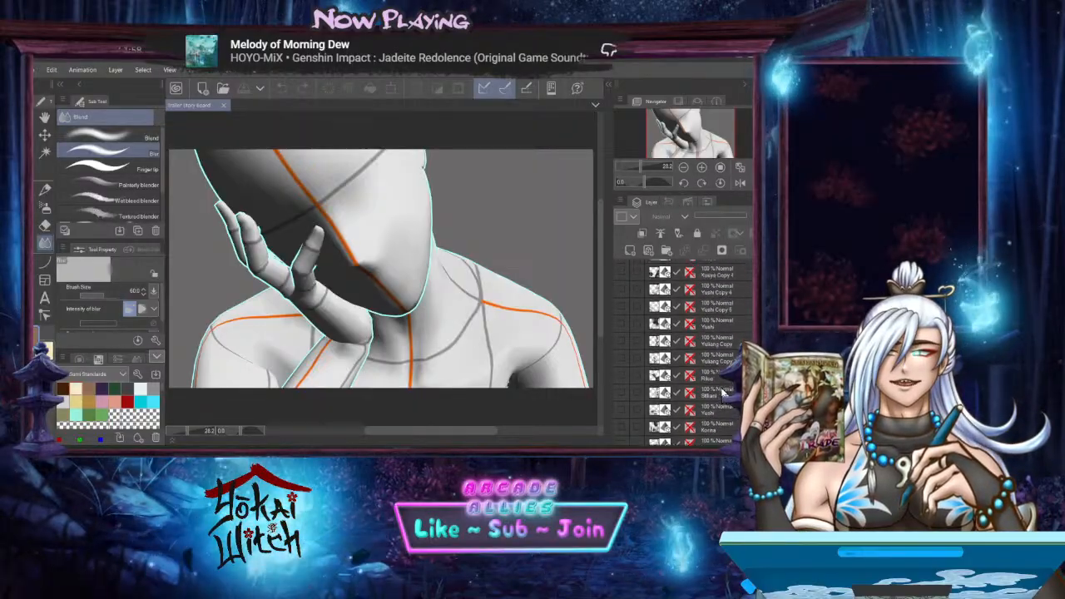
scroll(722, 391, up, 1)
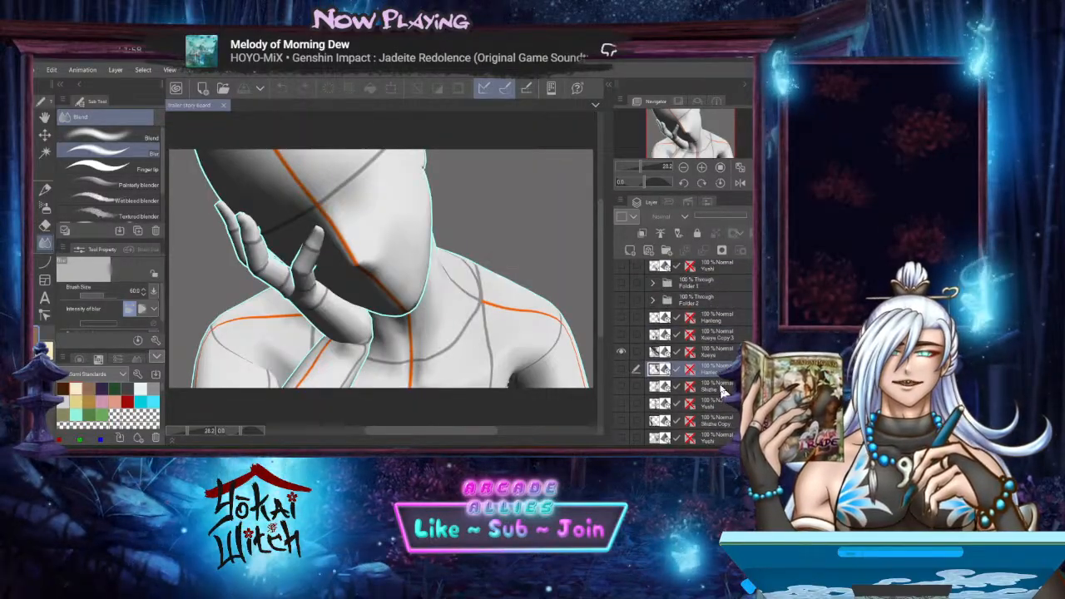